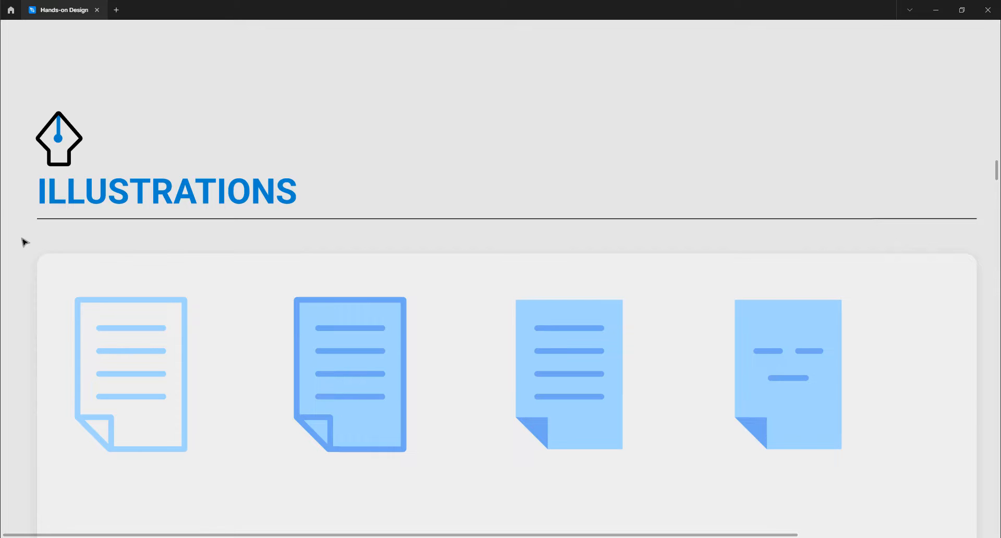
Examine the seven paper-sheet drawings in the Illustrations section, from the outlined document to the smiling character holding a pencil
drag(20, 252, 42, 178)
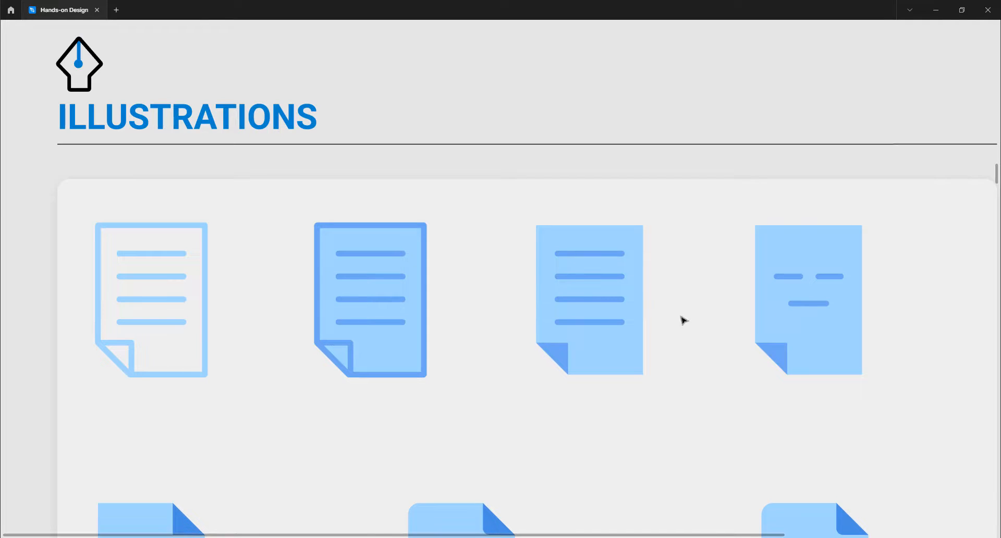
scroll(650, 311, down, 5)
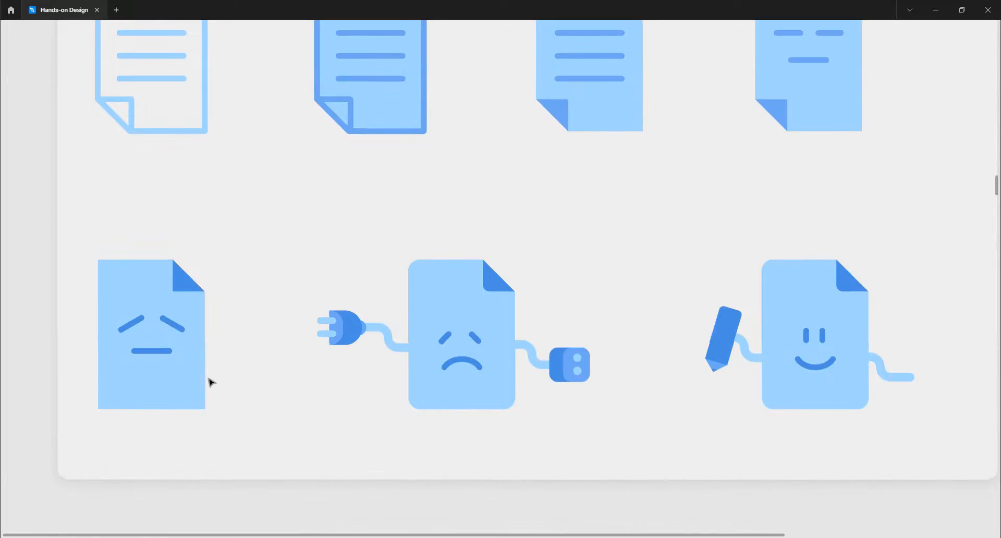
scroll(196, 323, up, 1)
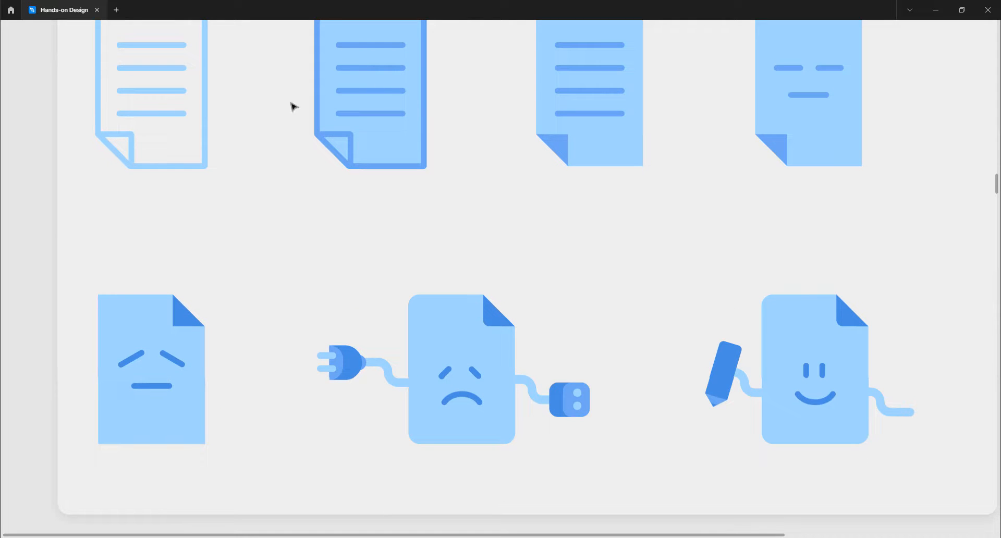
scroll(475, 203, down, 2)
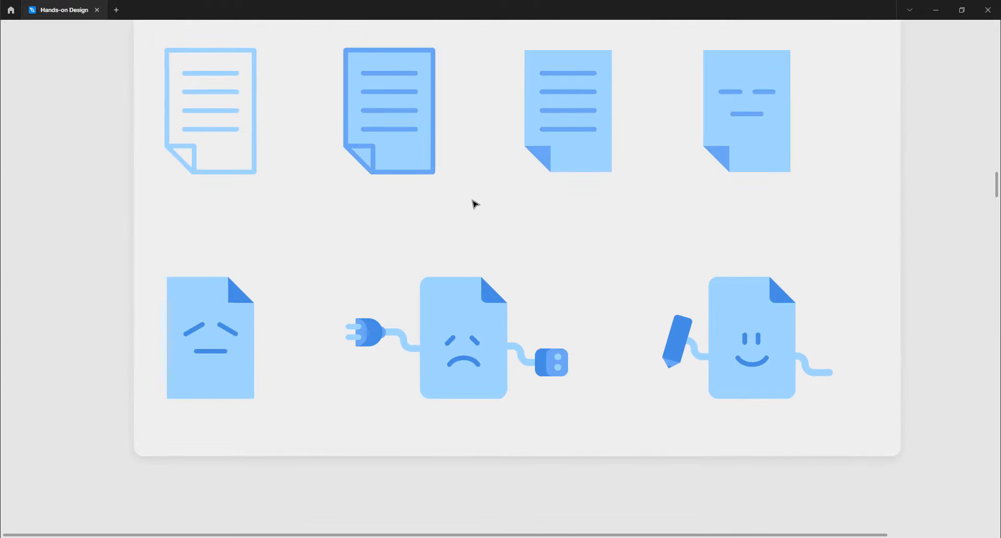
scroll(929, 224, up, 1)
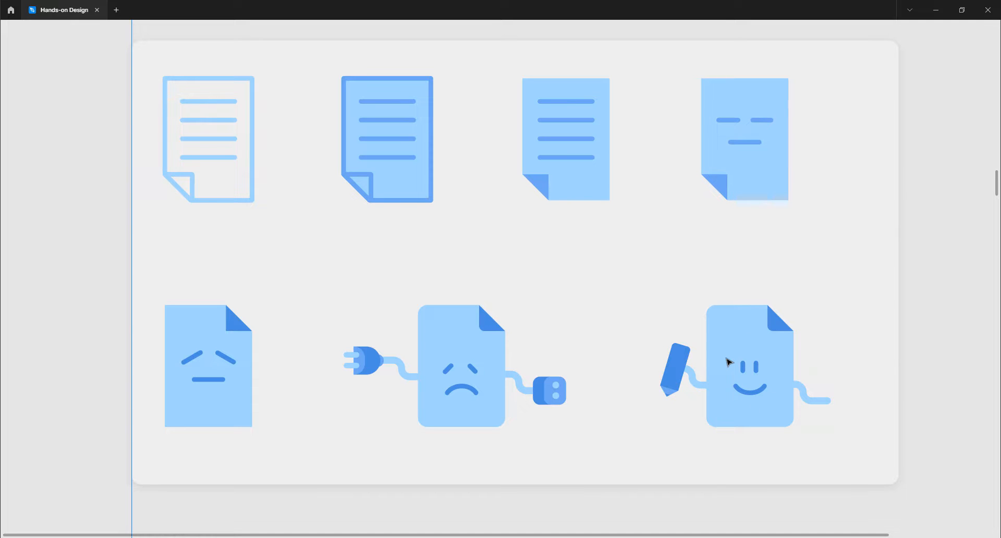
scroll(728, 361, up, 2)
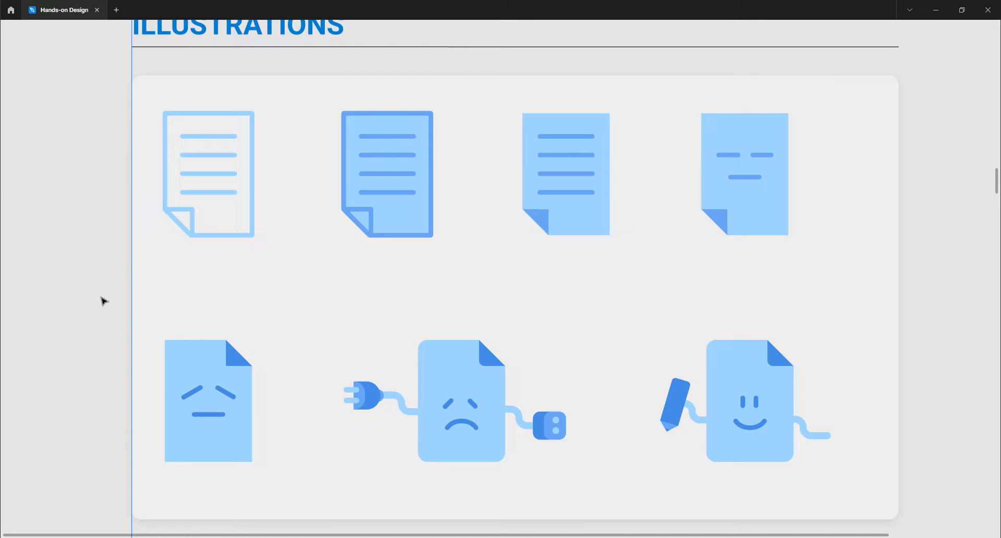
scroll(104, 301, down, 1)
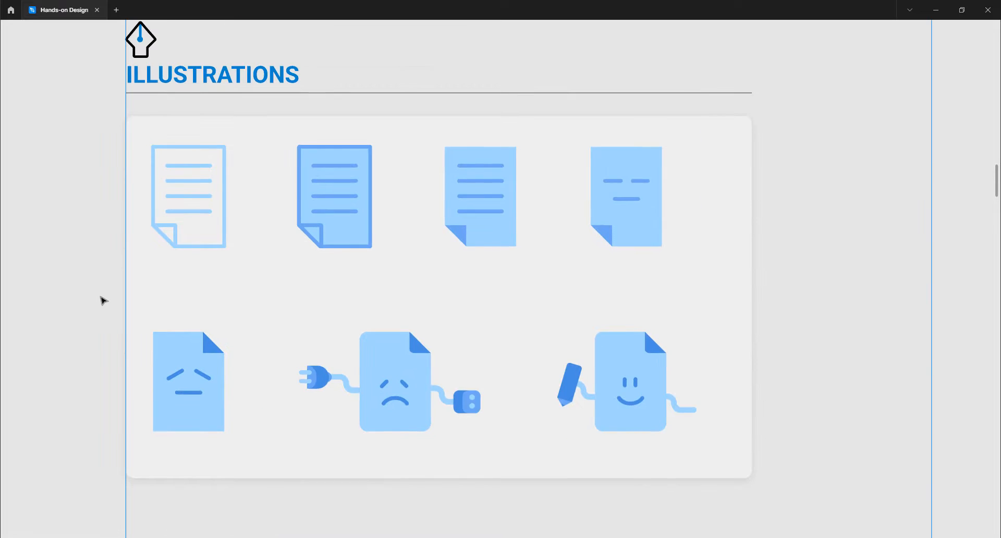
drag(71, 219, 90, 250)
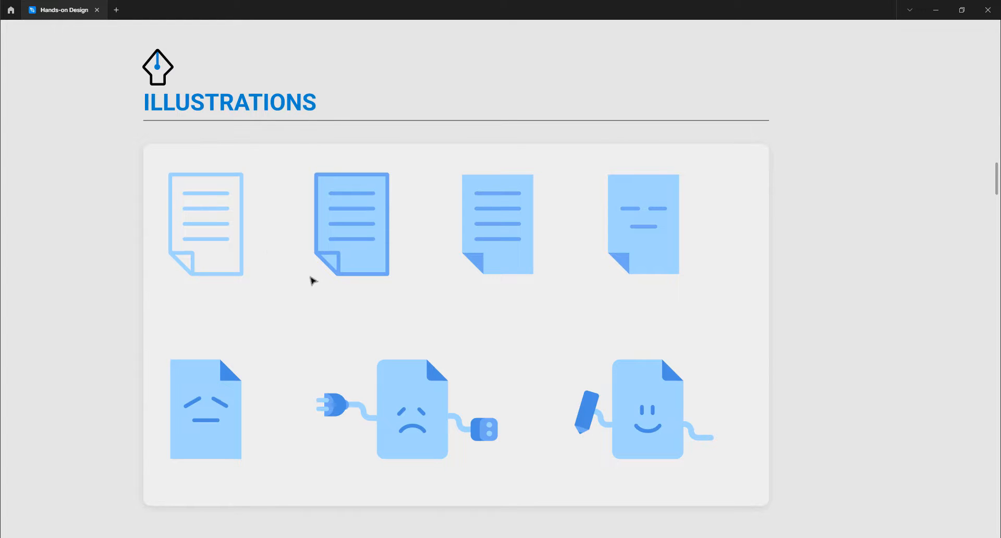
Bring back the hidden interface panels and lock the Content frame that holds all sections, leaving nothing selected
click(253, 248)
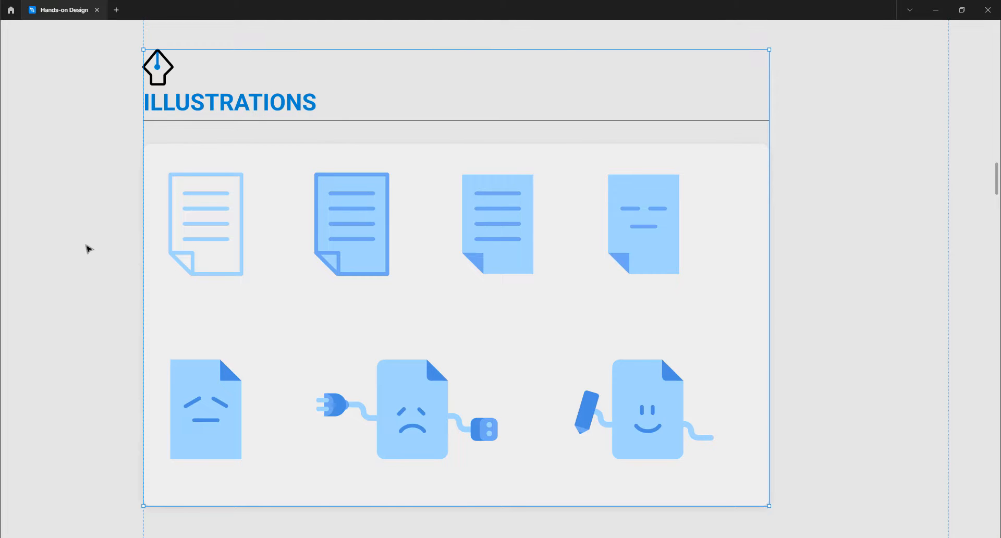
key(ctrl+backslash)
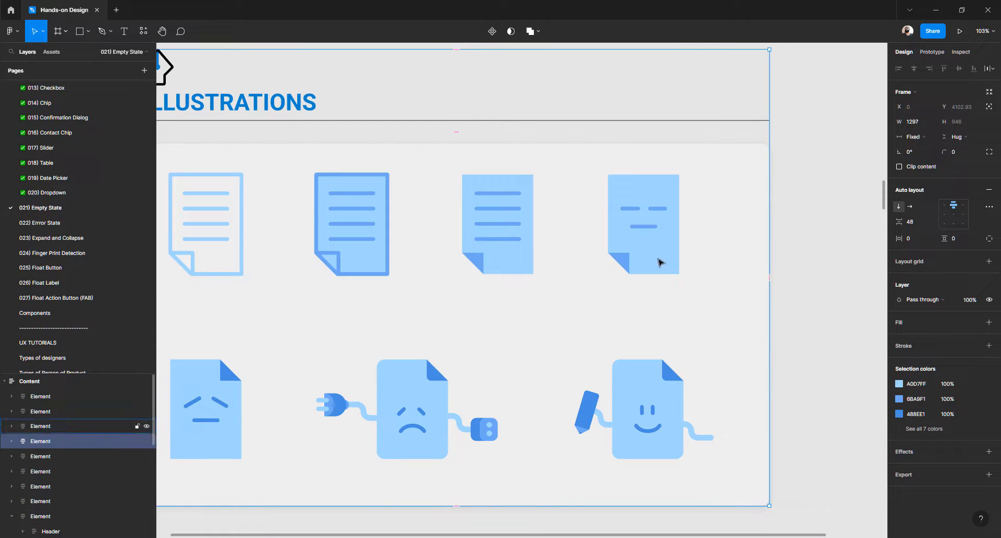
scroll(751, 243, down, 5)
scroll(362, 234, up, 12)
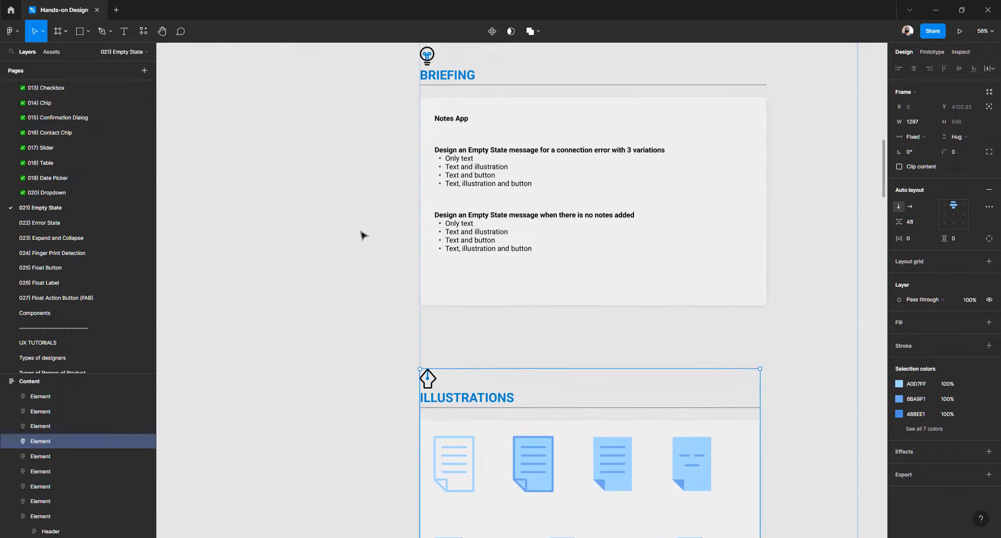
scroll(362, 233, up, 10)
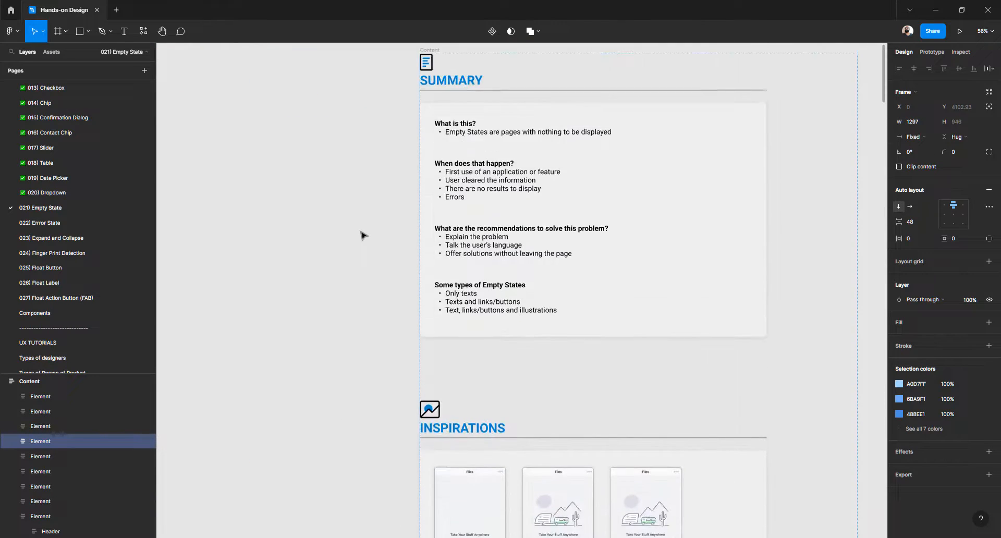
click(427, 212)
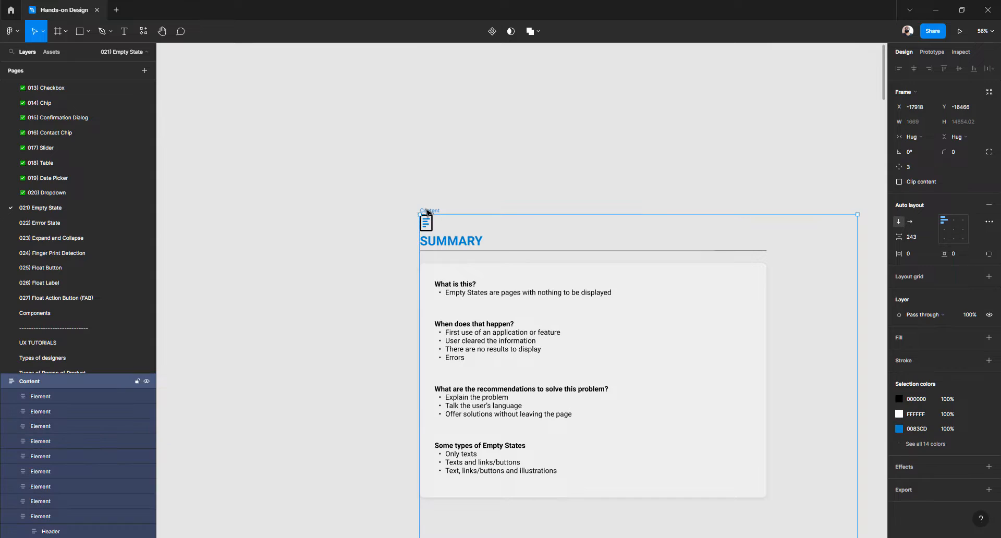
click(137, 382)
click(228, 382)
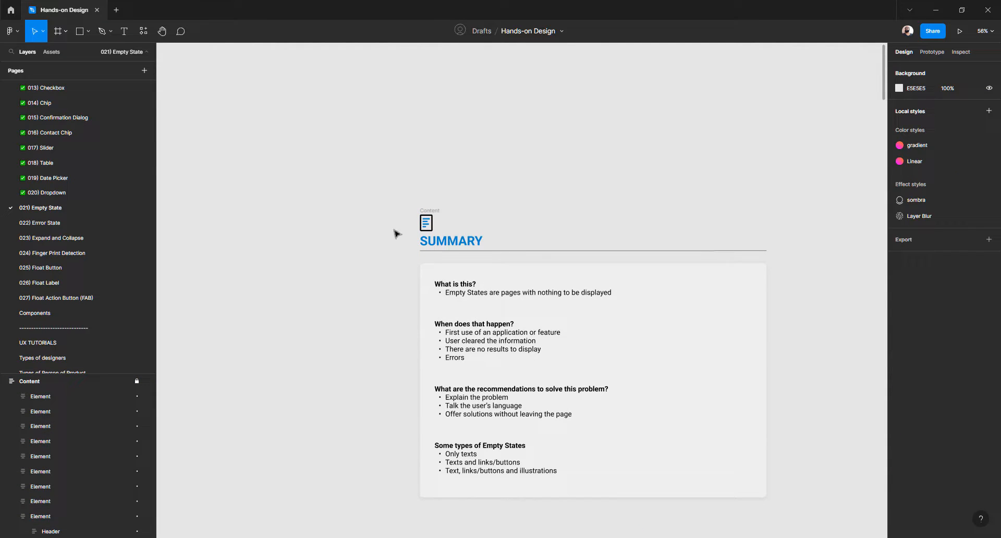
Return to the Illustrations section and examine the first outlined document up close
scroll(484, 296, down, 15)
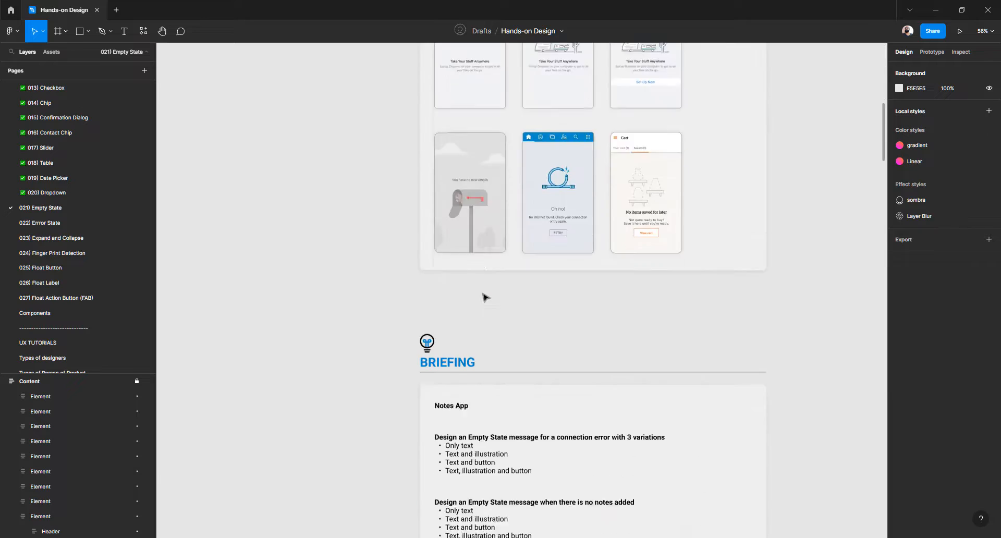
scroll(484, 296, down, 3)
scroll(474, 297, right, 3)
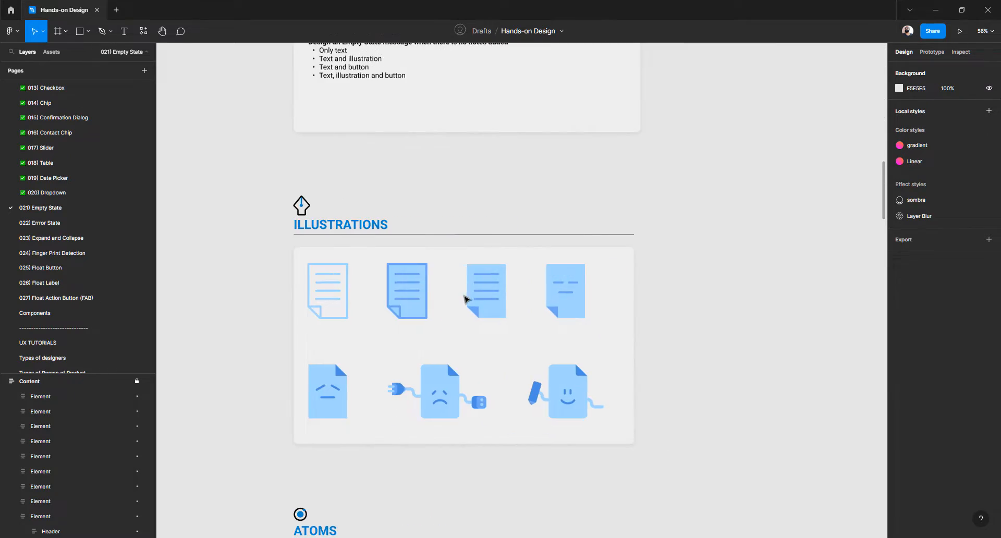
scroll(313, 287, up, 2)
scroll(328, 320, down, 1)
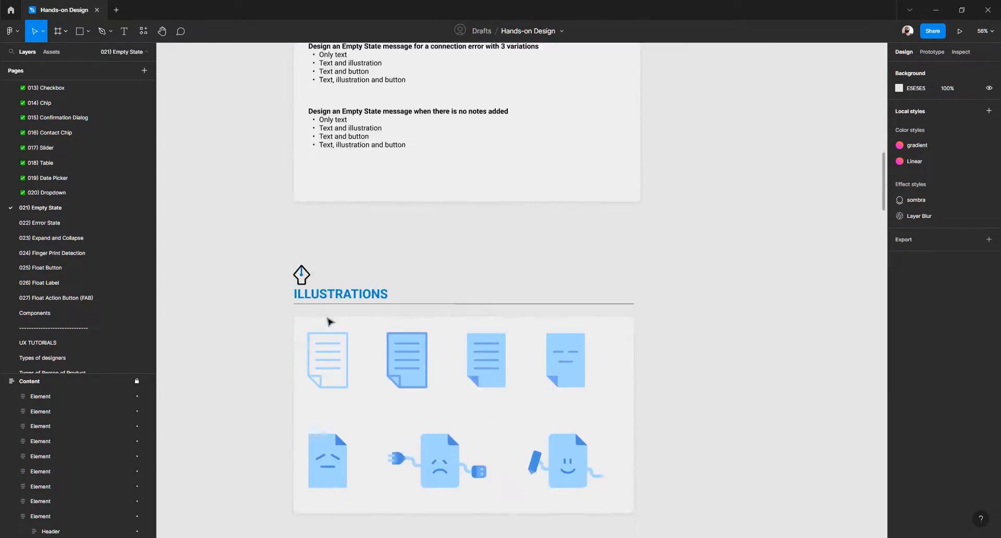
scroll(328, 342, up, 5)
drag(313, 355, 445, 268)
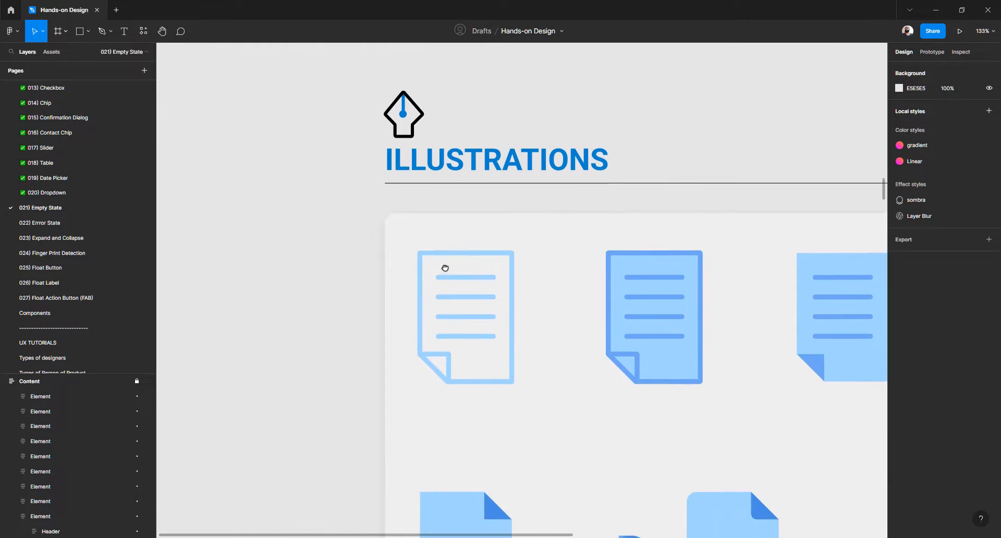
scroll(429, 283, up, 3)
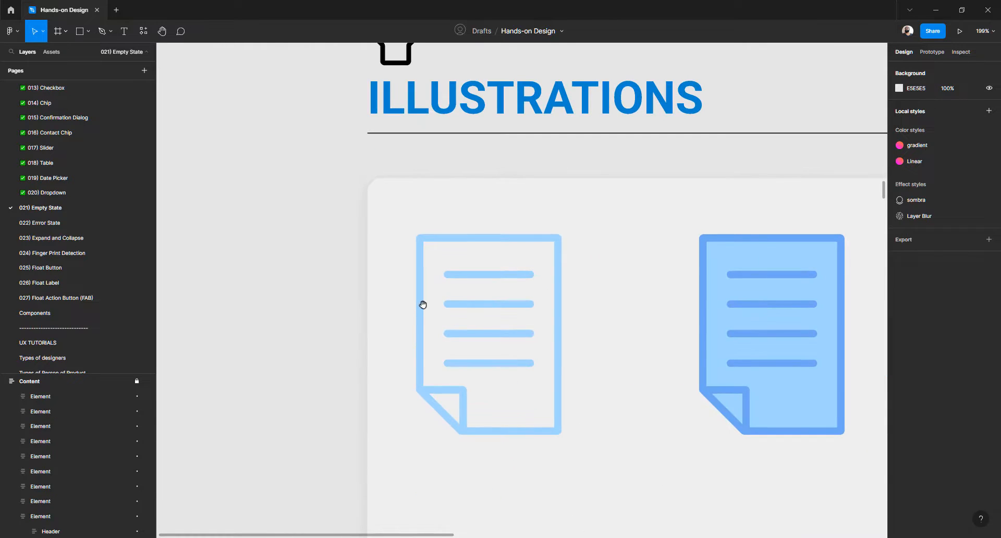
Inspect the layers that make up the first outlined document by selecting one of its lines and its Group 414, leaving nothing selected
scroll(455, 306, left, 2)
right_click(523, 298)
key(Escape)
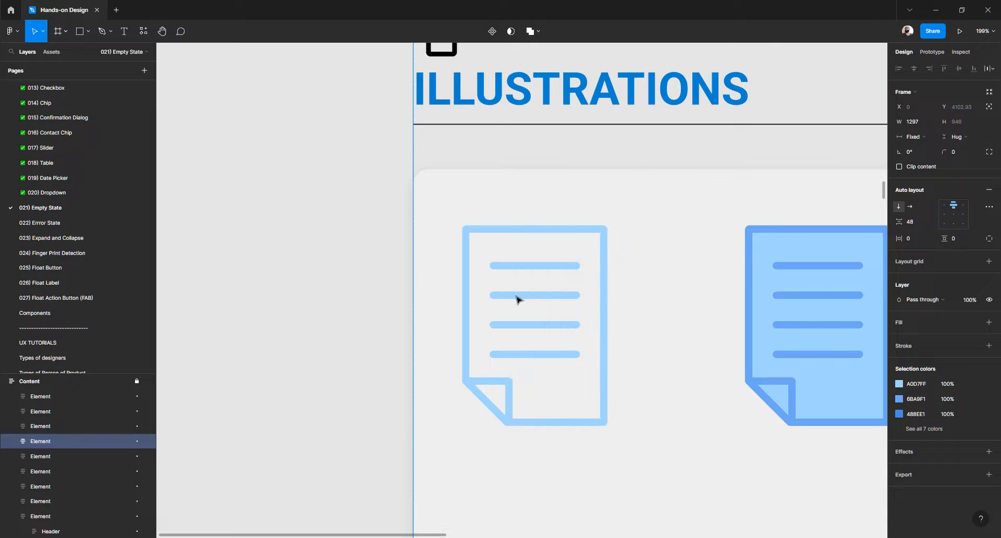
key(Escape)
ctrl+right_click(518, 300)
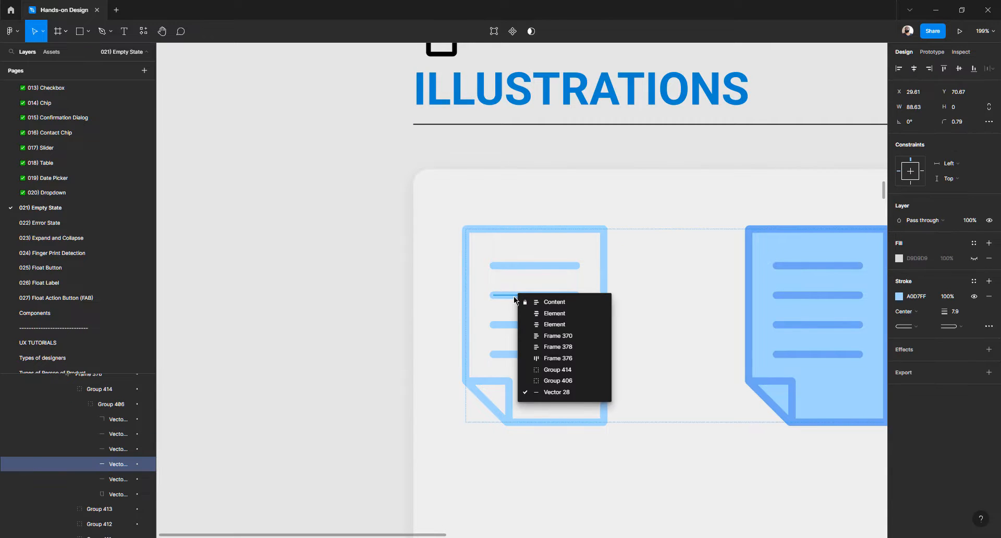
click(111, 407)
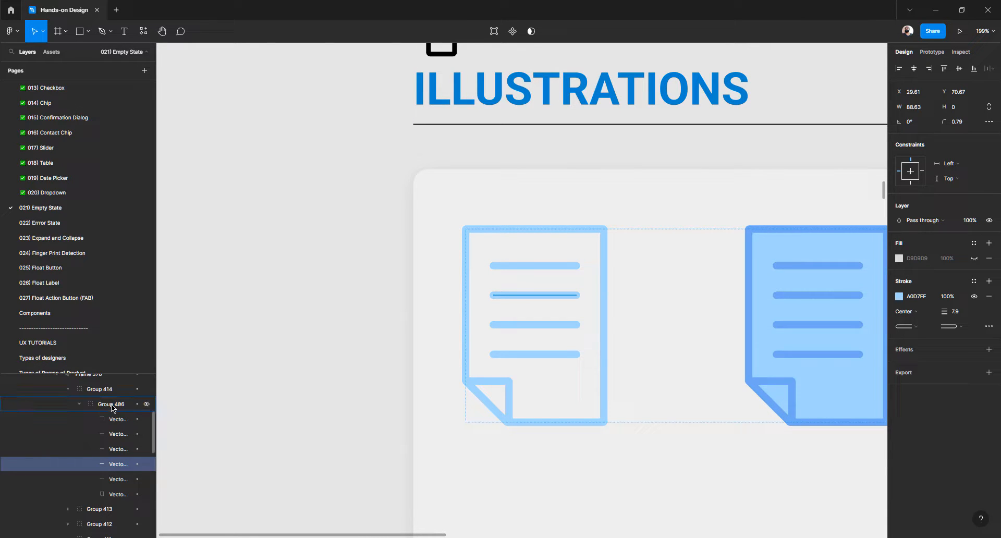
click(106, 390)
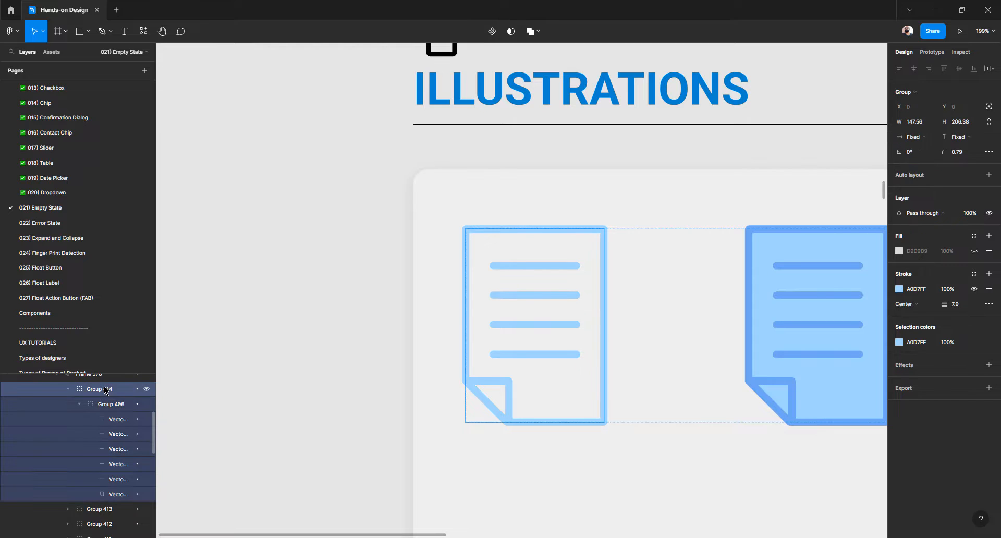
scroll(384, 315, down, 3)
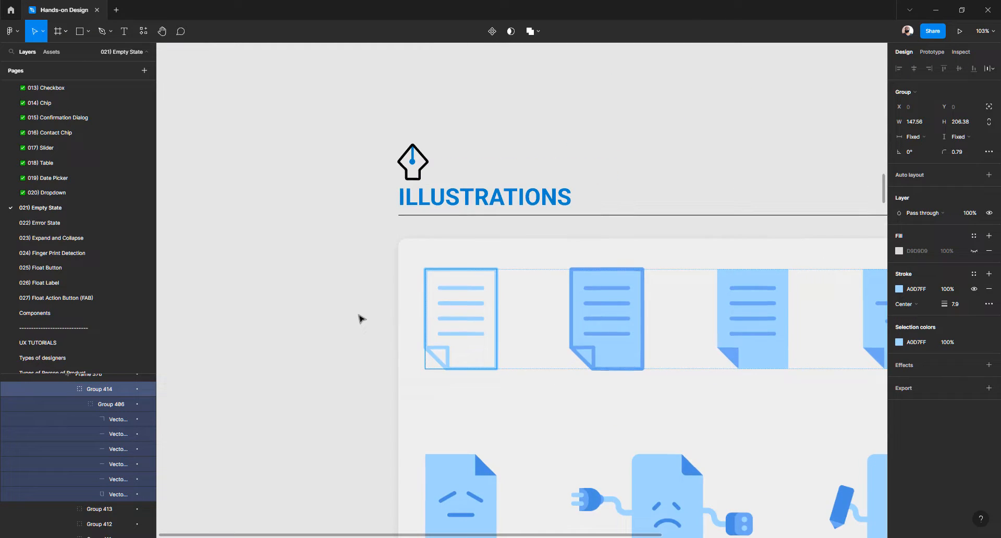
scroll(360, 318, up, 3)
click(356, 317)
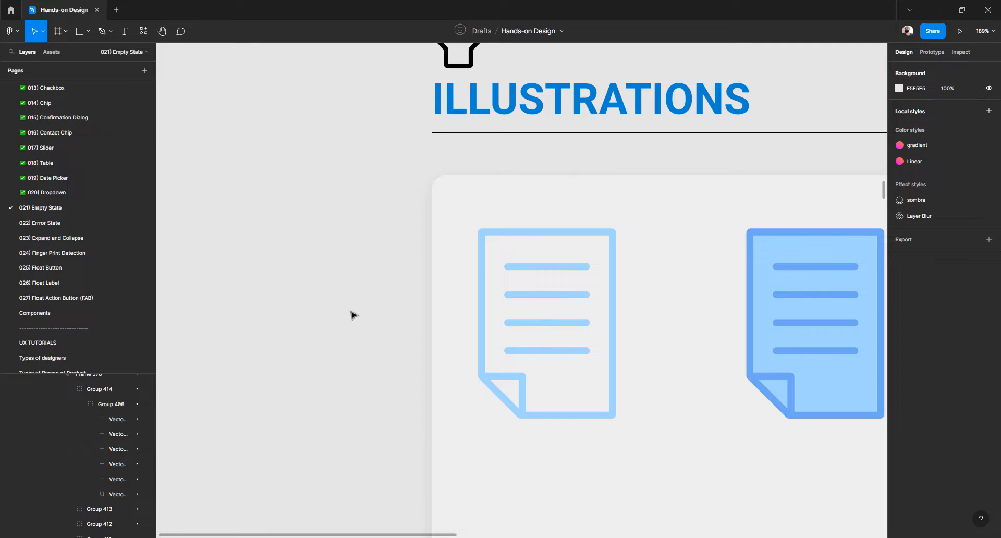
Draw a closed five-point page outline about 135 by 157 with the Pen tool beside the Illustrations card, cutting off its bottom-left corner diagonally
click(112, 31)
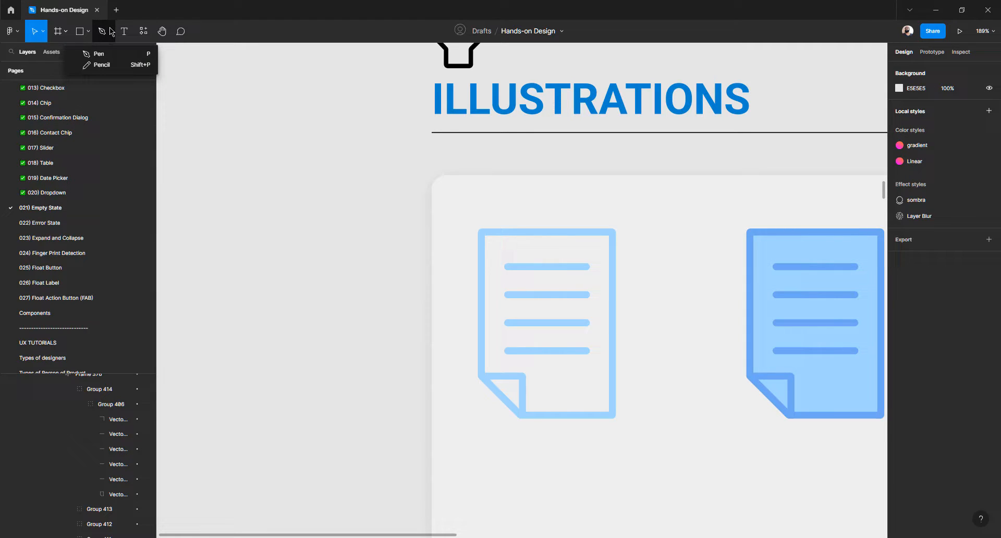
click(86, 55)
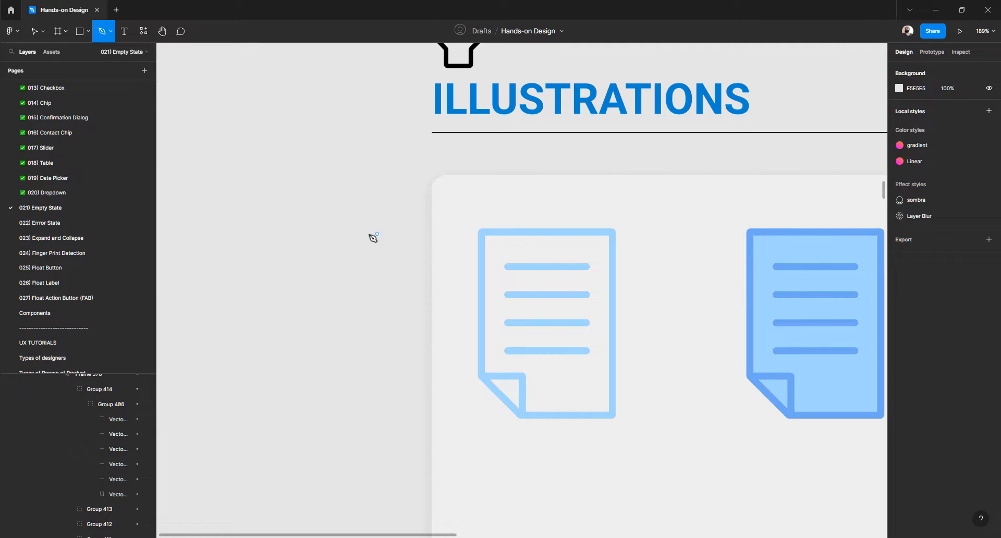
click(252, 229)
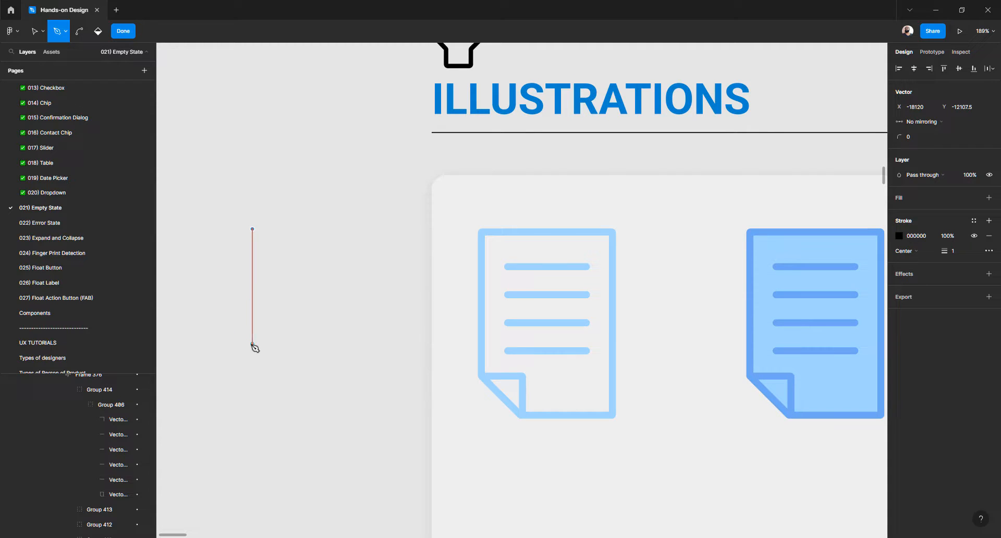
click(332, 230)
click(346, 229)
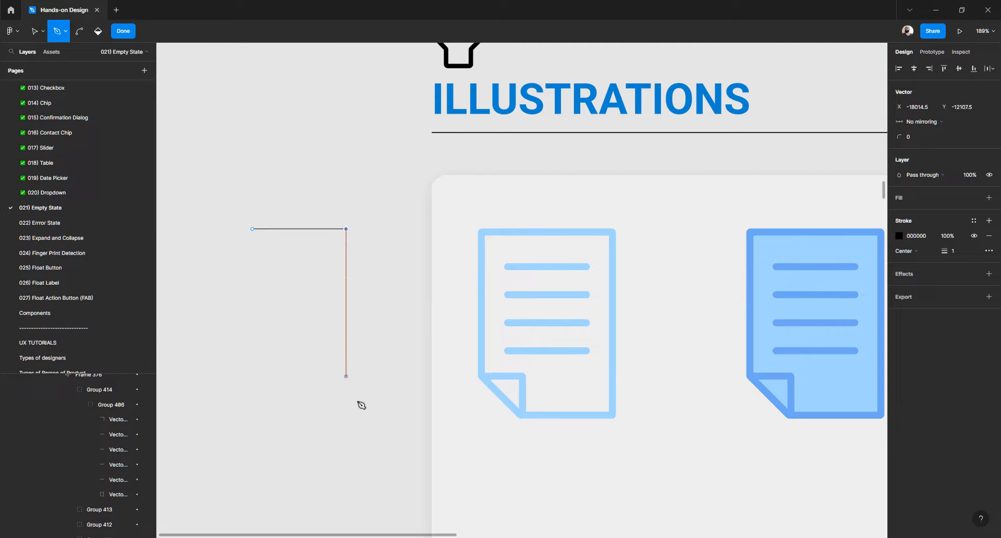
click(346, 368)
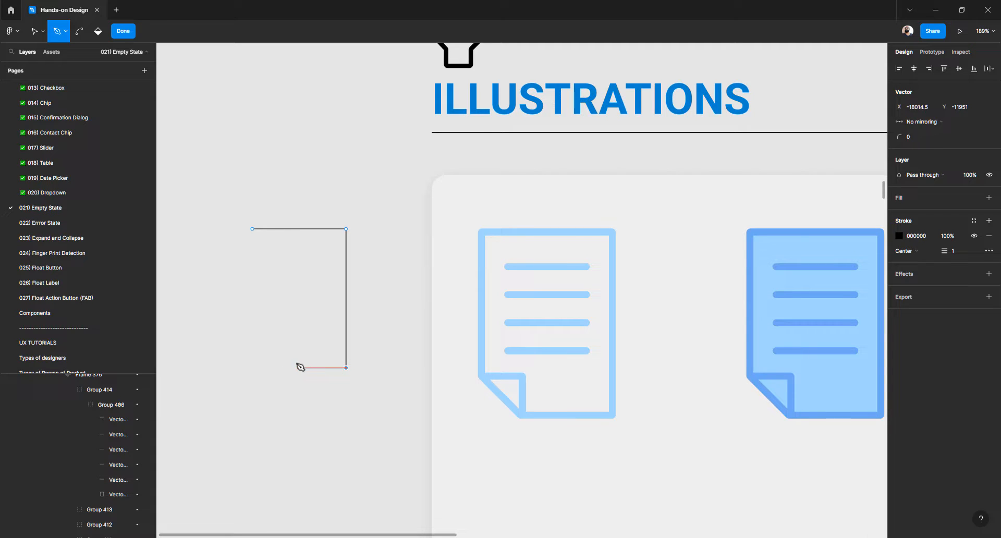
click(273, 368)
click(227, 322)
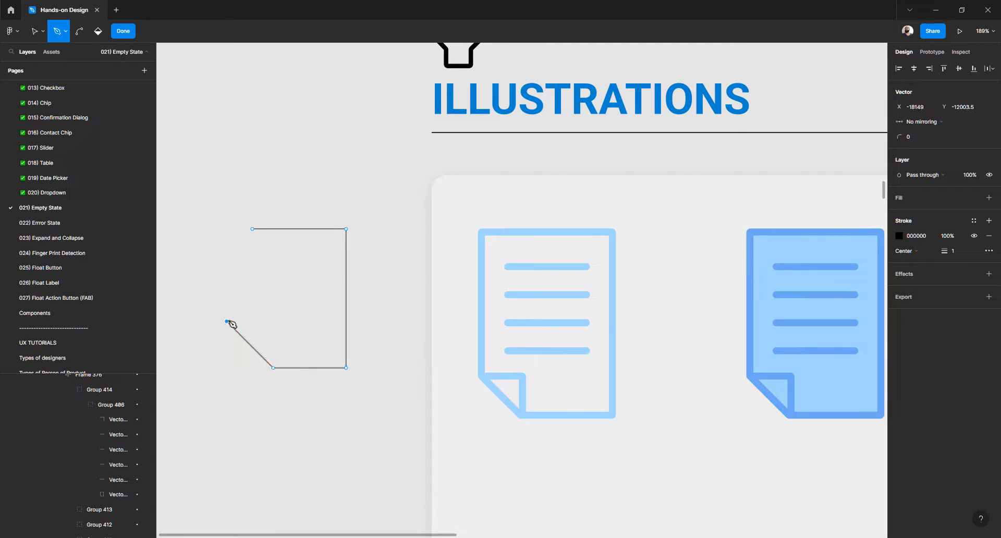
click(252, 229)
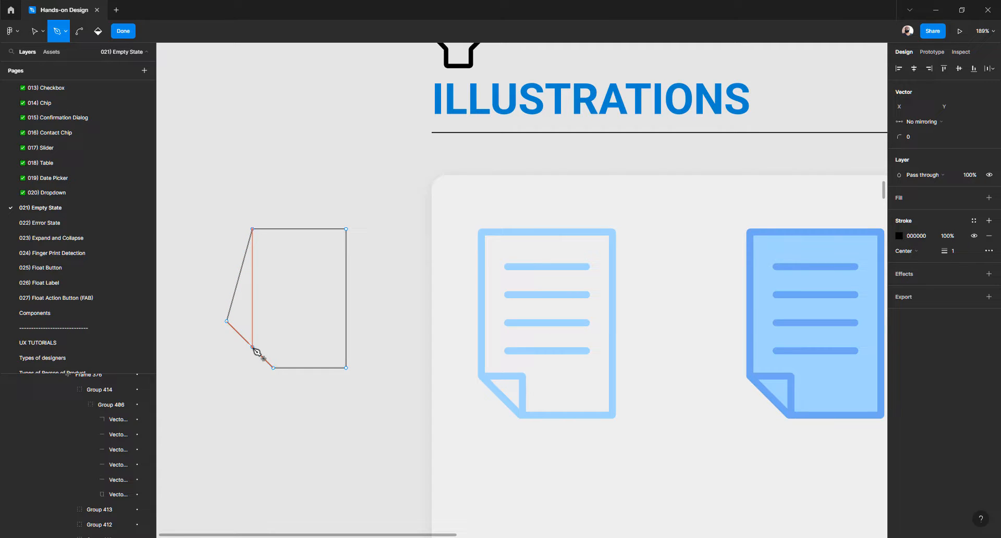
key(Escape)
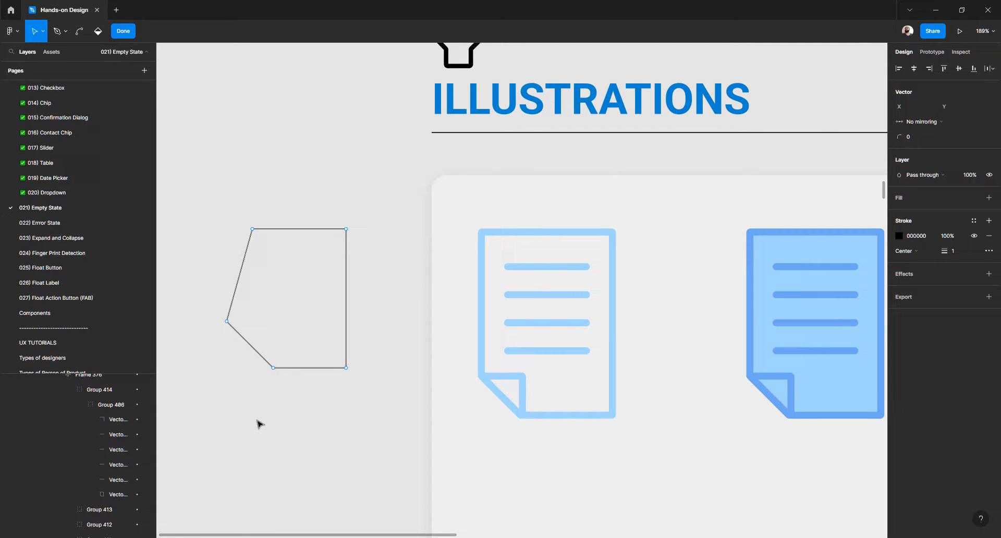
drag(289, 413, 374, 409)
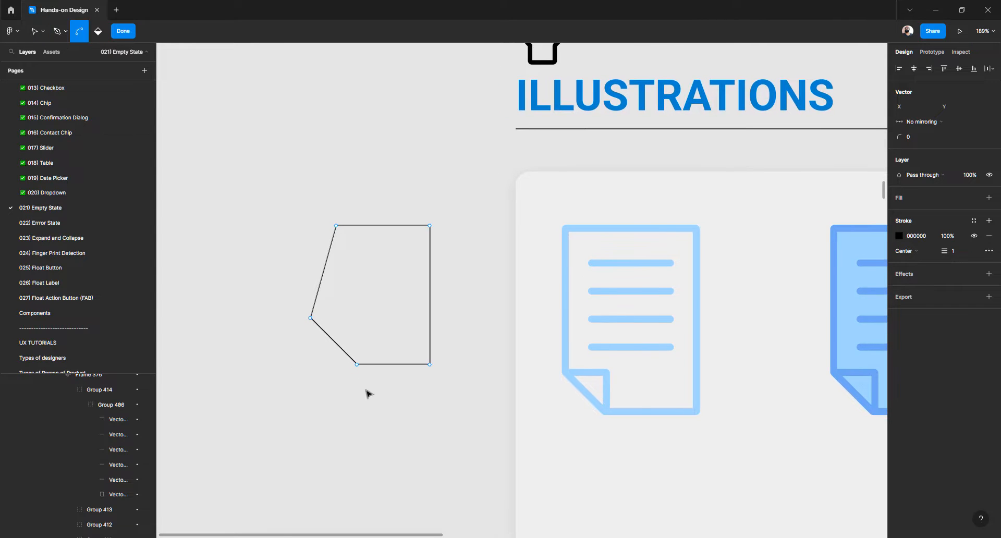
scroll(366, 391, up, 1)
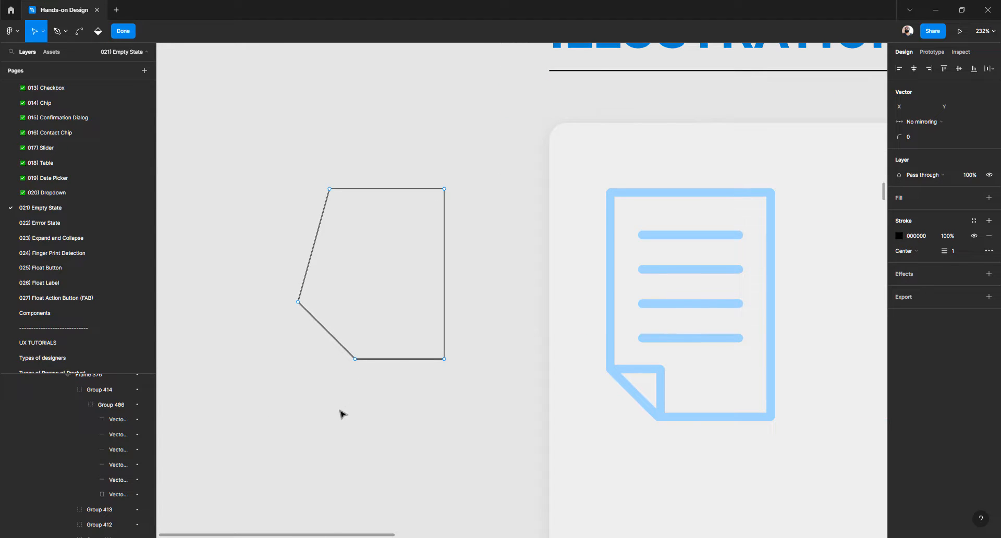
Straighten the page outline's left edge by moving its lower point under the top-left corner and lowering it to shorten the diagonal cut
click(274, 428)
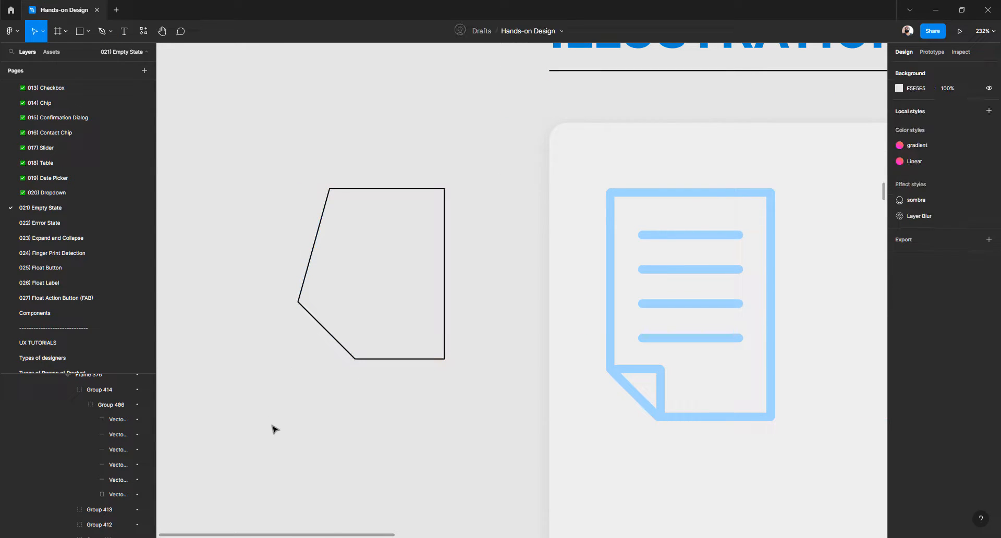
click(384, 359)
double_click(382, 359)
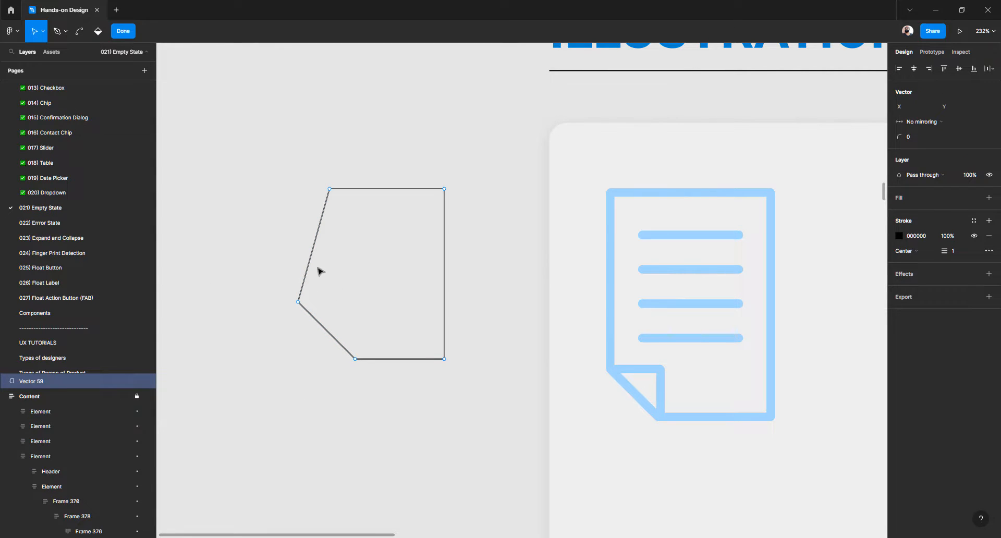
drag(280, 273, 321, 334)
drag(299, 306, 329, 325)
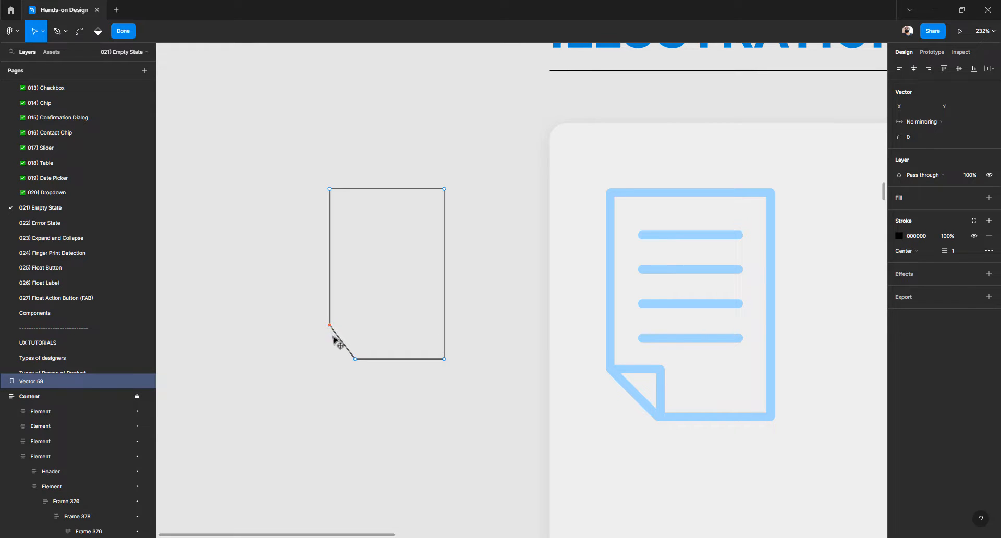
drag(329, 324, 332, 337)
key(Escape)
key(Escape)
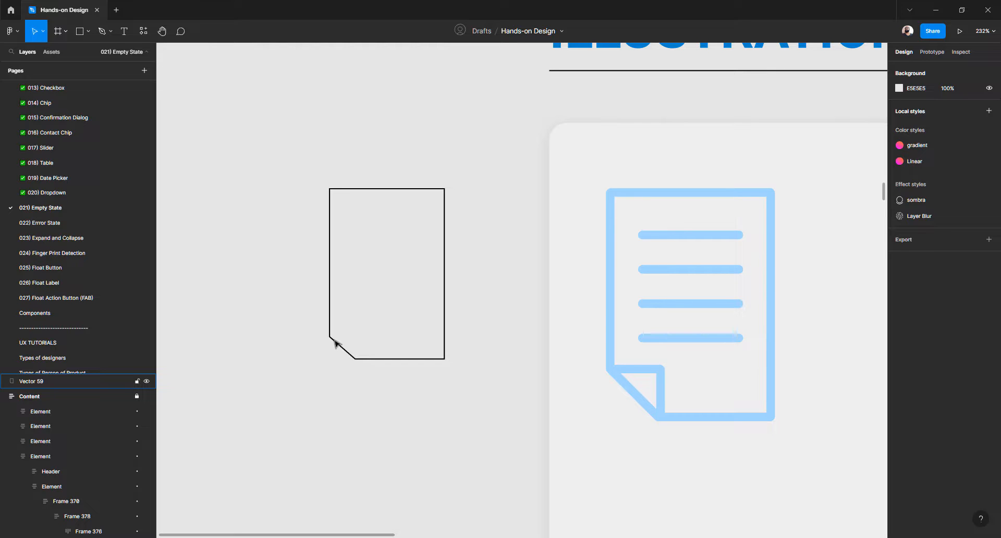
Draw an open two-segment fold about 40 by 20 with the Pen tool from the cut's upper point across and down to the bottom edge
scroll(335, 342, down, 5)
scroll(335, 342, up, 6)
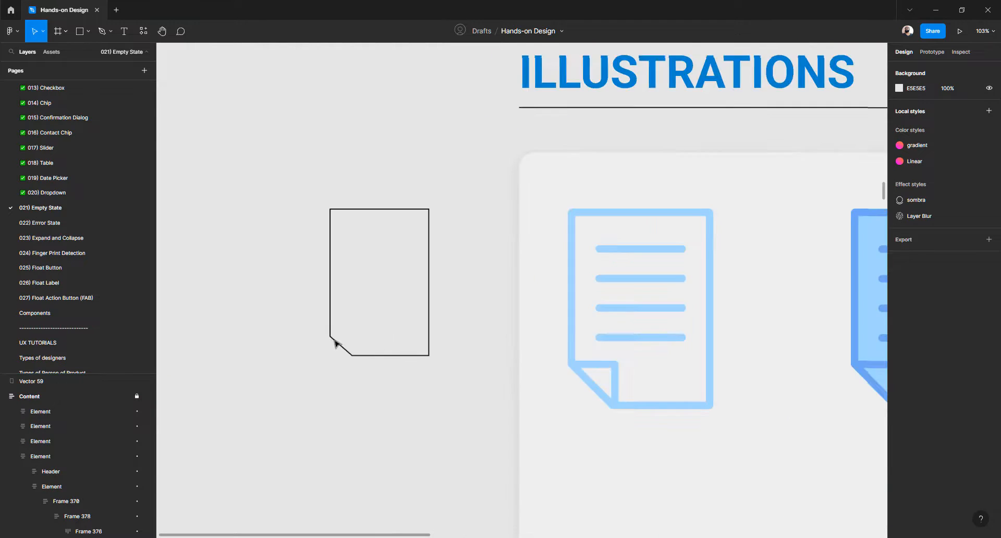
scroll(335, 343, up, 2)
scroll(335, 342, down, 4)
scroll(335, 342, up, 5)
scroll(335, 343, down, 6)
scroll(335, 343, down, 3)
scroll(335, 343, up, 6)
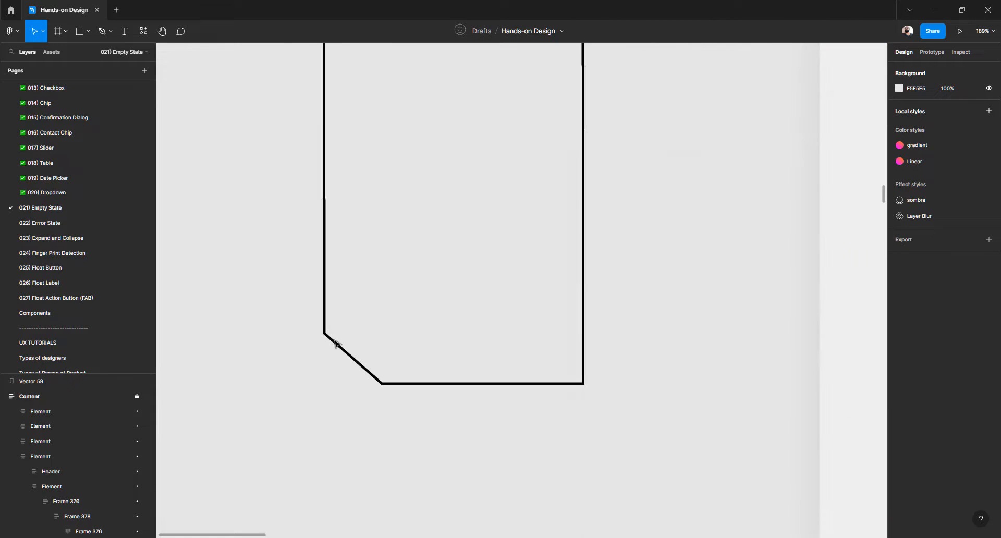
scroll(335, 342, up, 5)
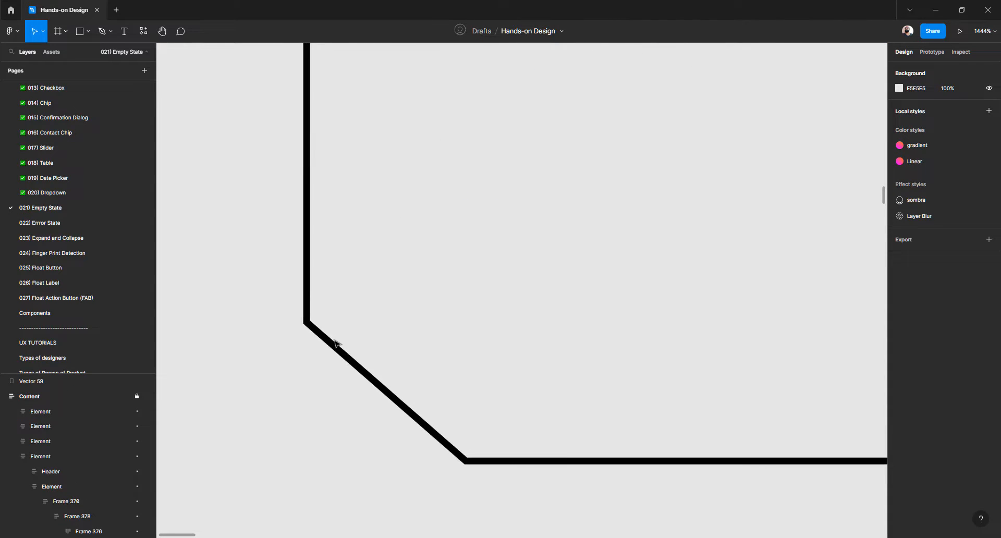
scroll(335, 343, down, 1)
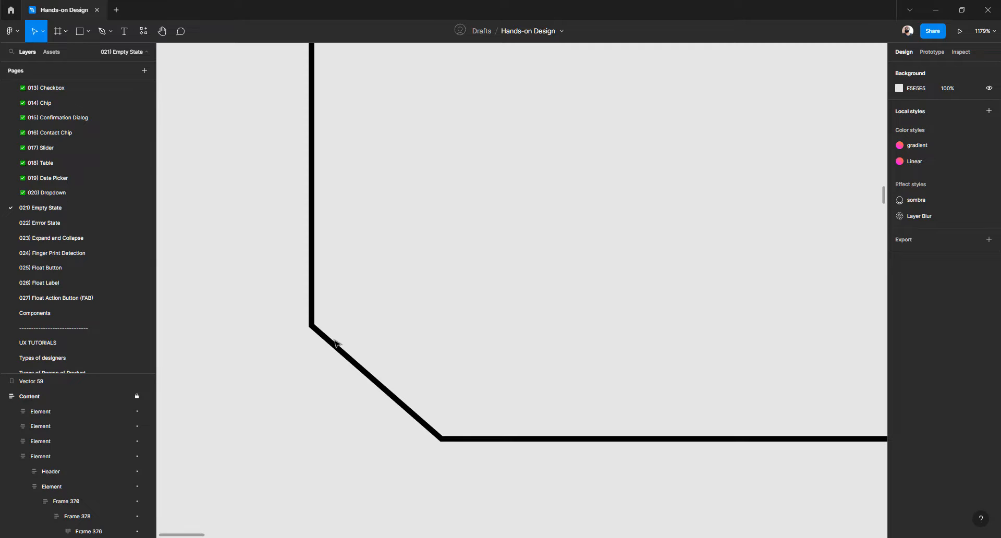
key(p)
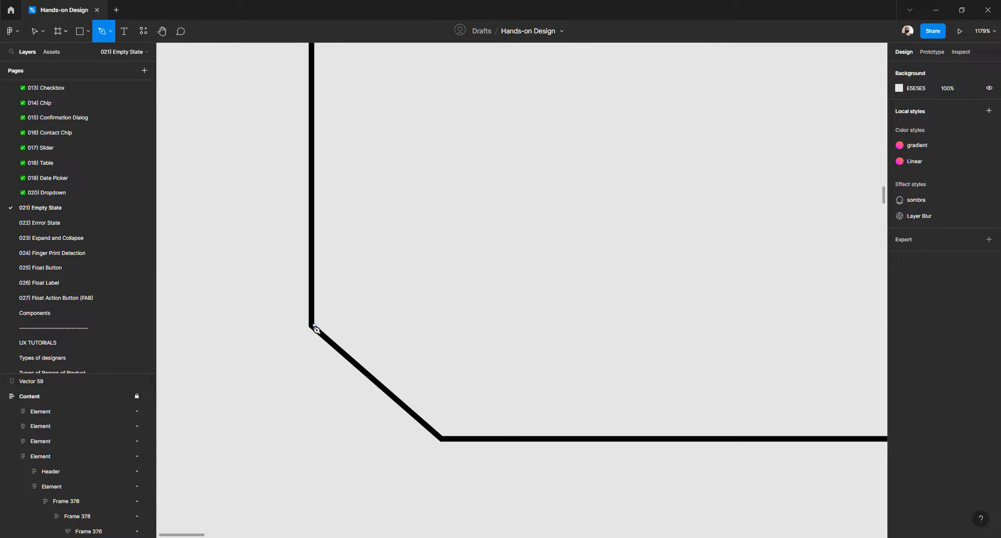
click(312, 327)
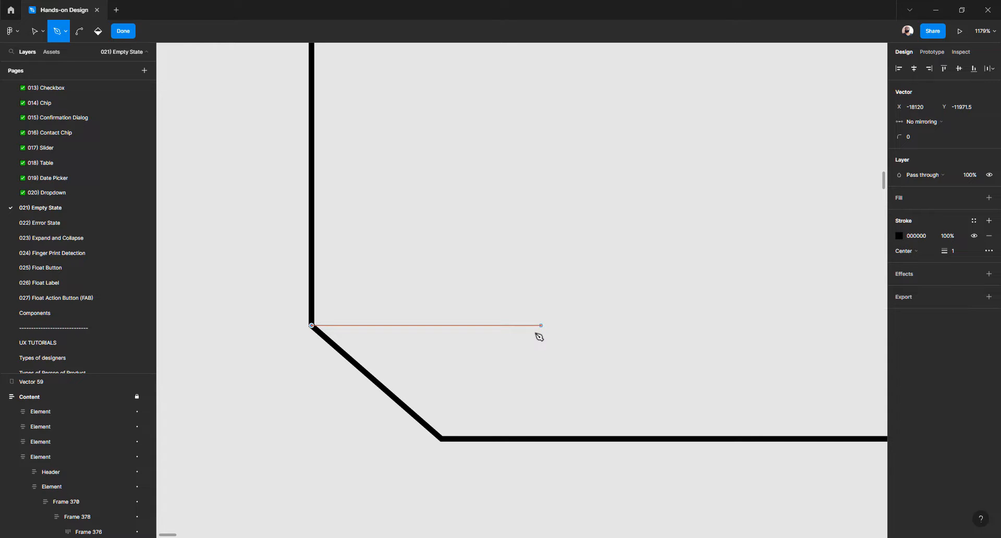
click(535, 325)
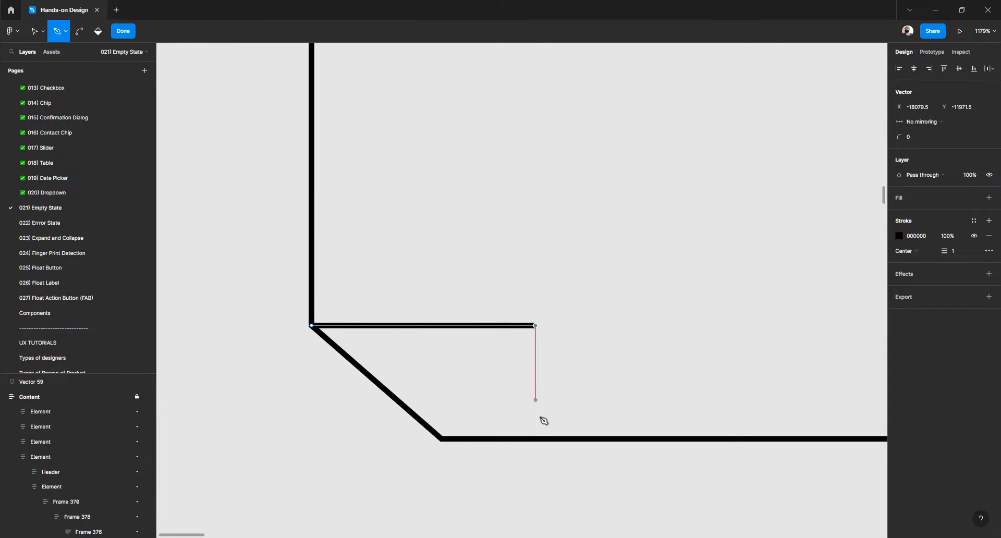
click(536, 438)
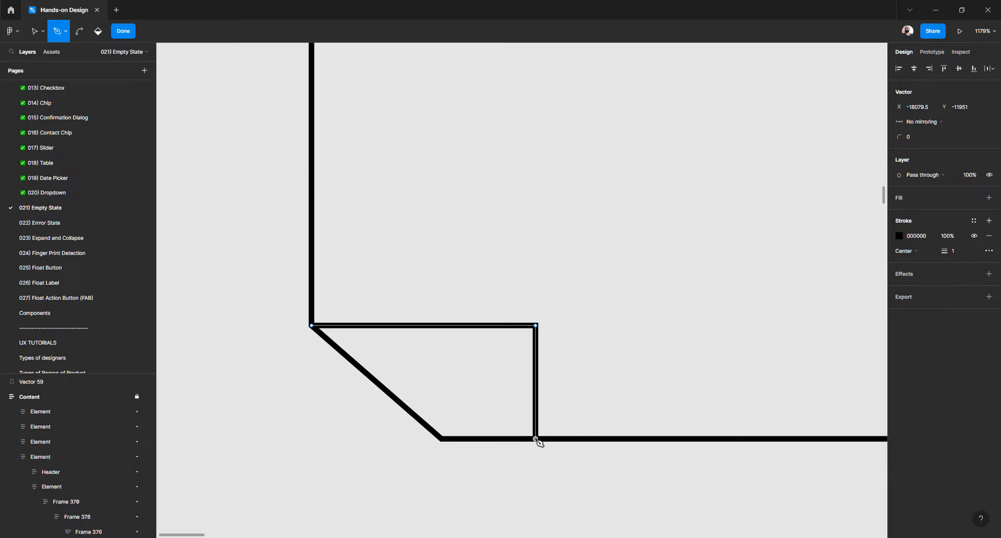
key(Escape)
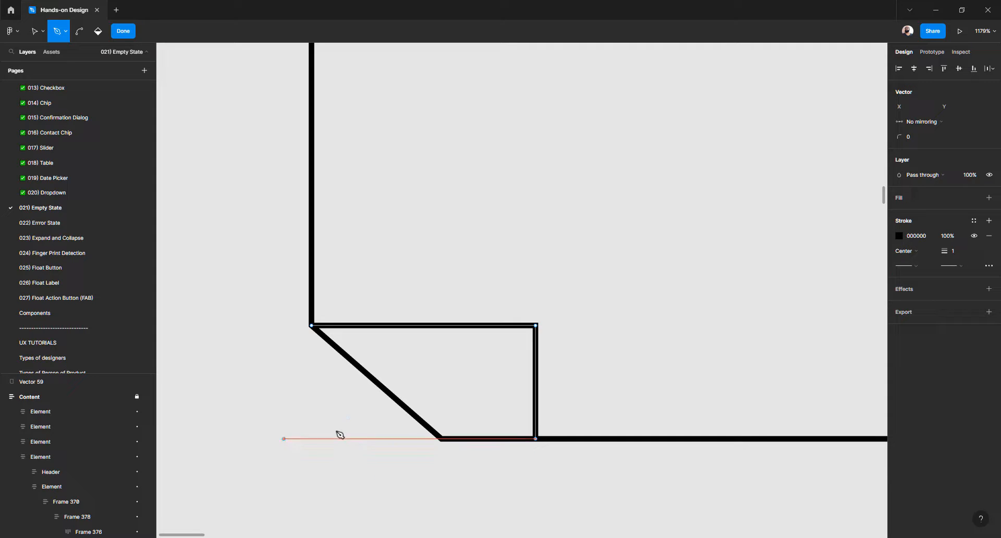
Nudge the fold's two right-hand points together until its vertical edge meets the cut's lower end, making the fold 23.5 wide, and deselect it
key(v)
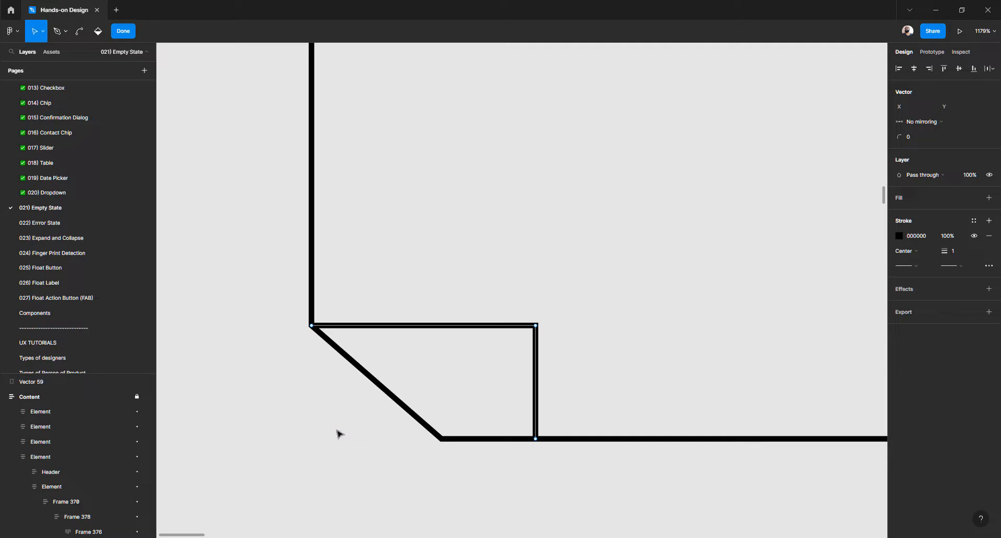
click(42, 31)
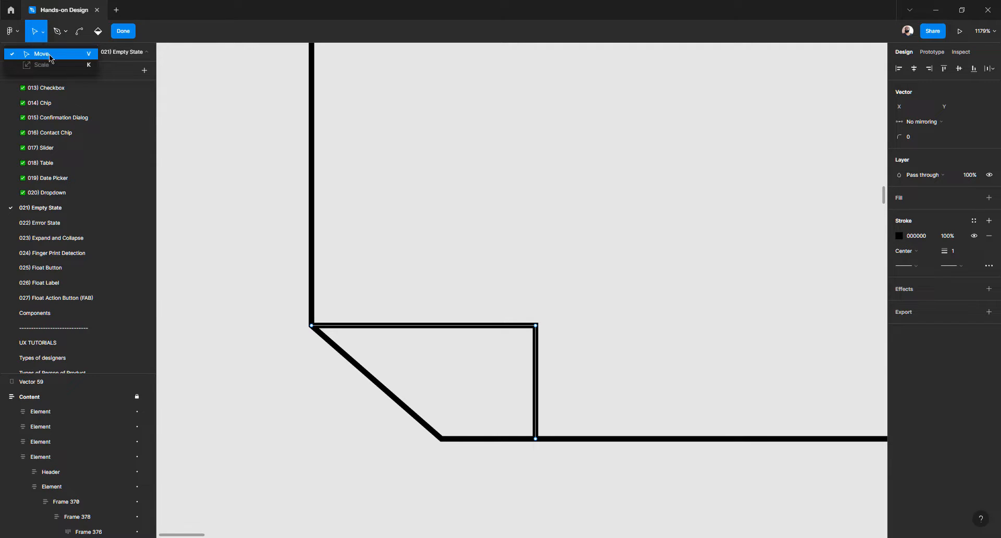
click(50, 56)
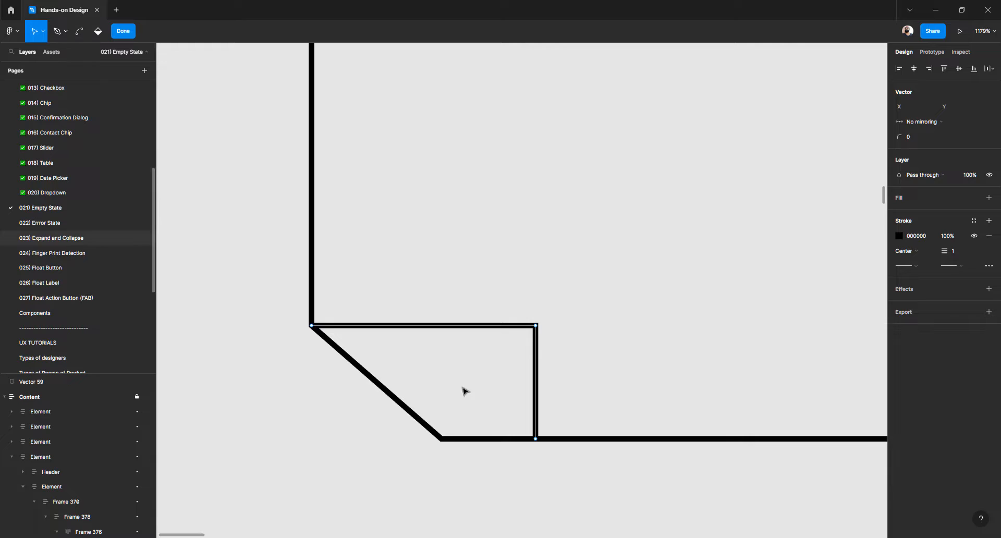
click(535, 439)
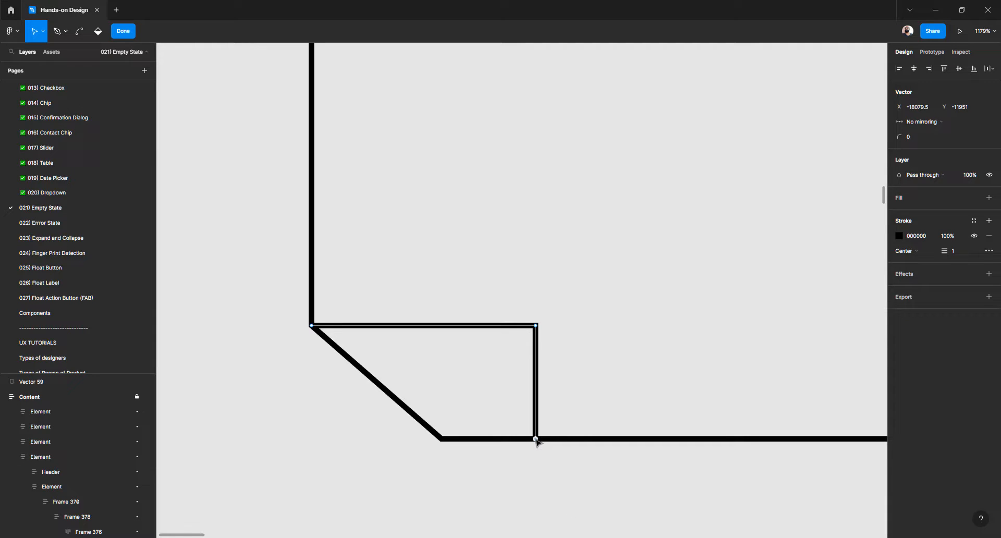
shift+click(536, 327)
key(Left)
key(Left)
key(Left)
key(Left)
key(Left)
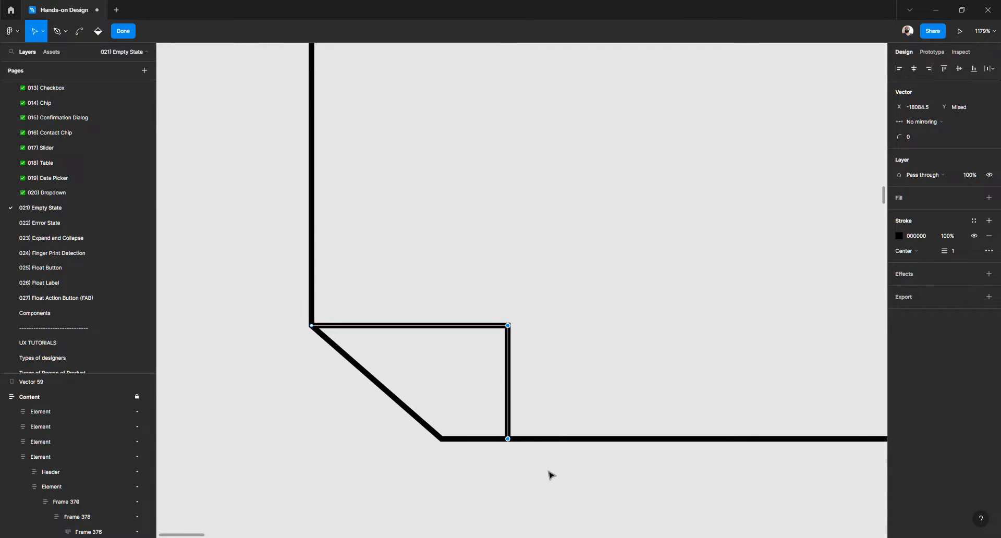
key(Up)
key(Up)
key(Down)
key(Down)
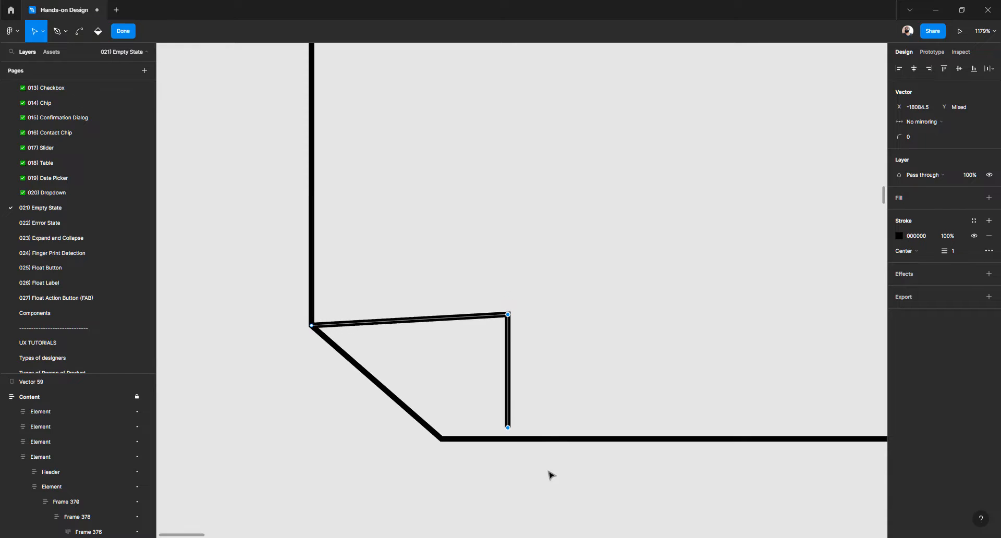
key(Right)
key(Right)
key(Right)
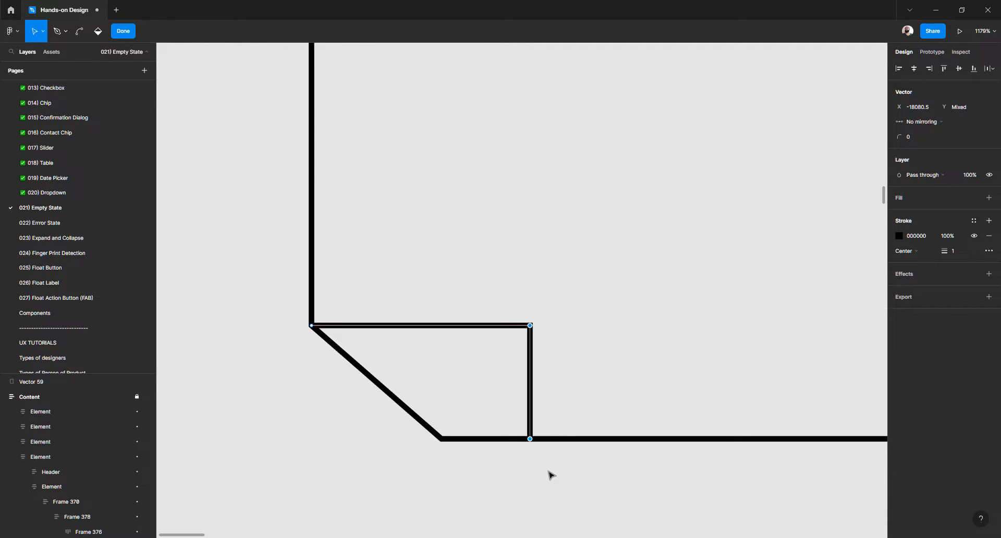
key(Left)
key(Left)
key(Left)
key(Left)
key(Left)
key(Left)
key(Left)
key(Left)
key(Left)
key(Left)
key(Left)
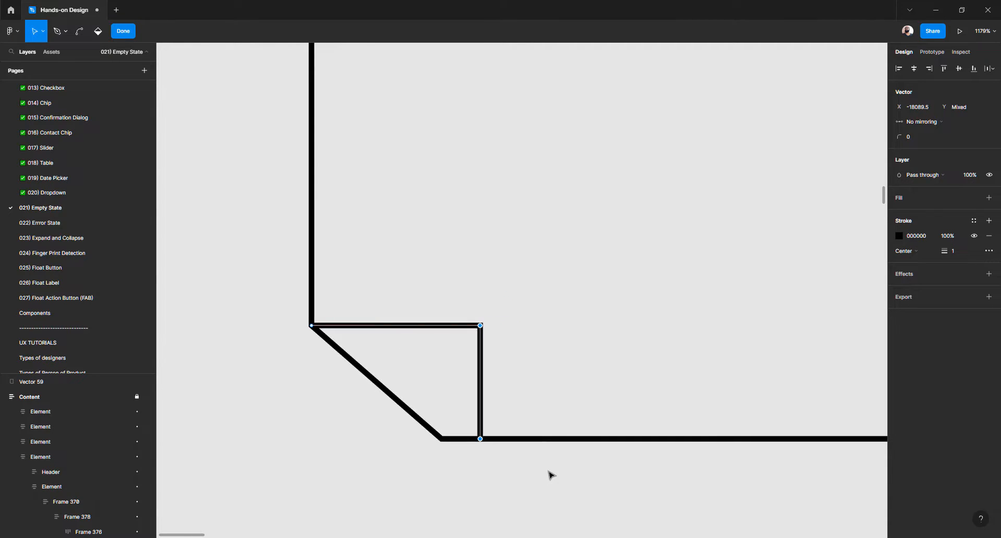
key(Left)
key(Left)
key(Left)
key(Left)
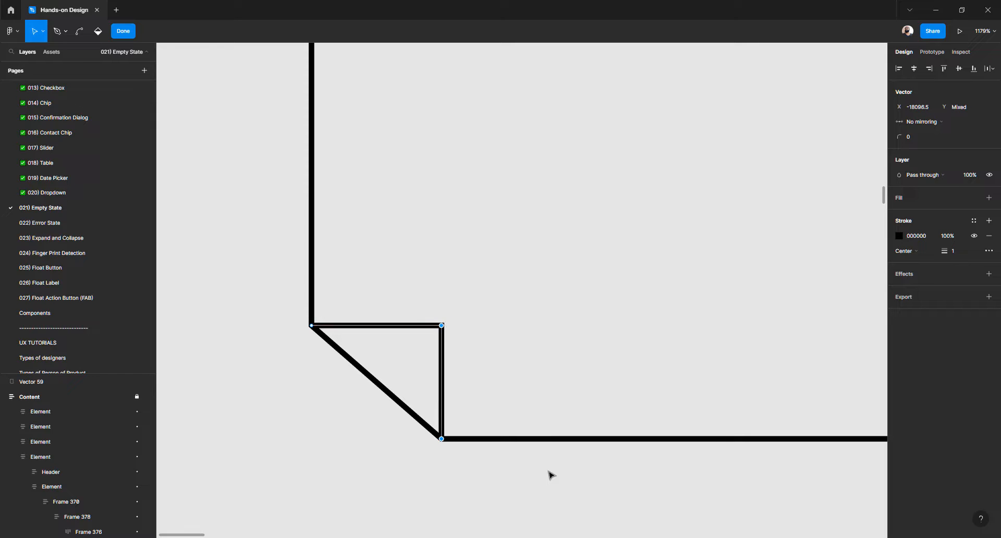
key(Escape)
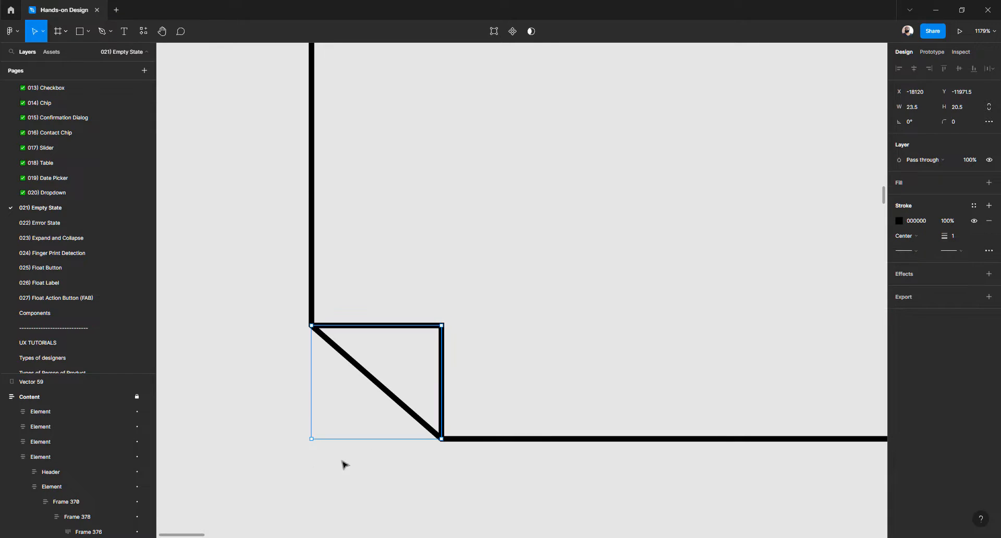
click(392, 449)
Draw a horizontal text line about 80 long with the Pen tool inside the page, just below its top edge
scroll(392, 449, down, 8)
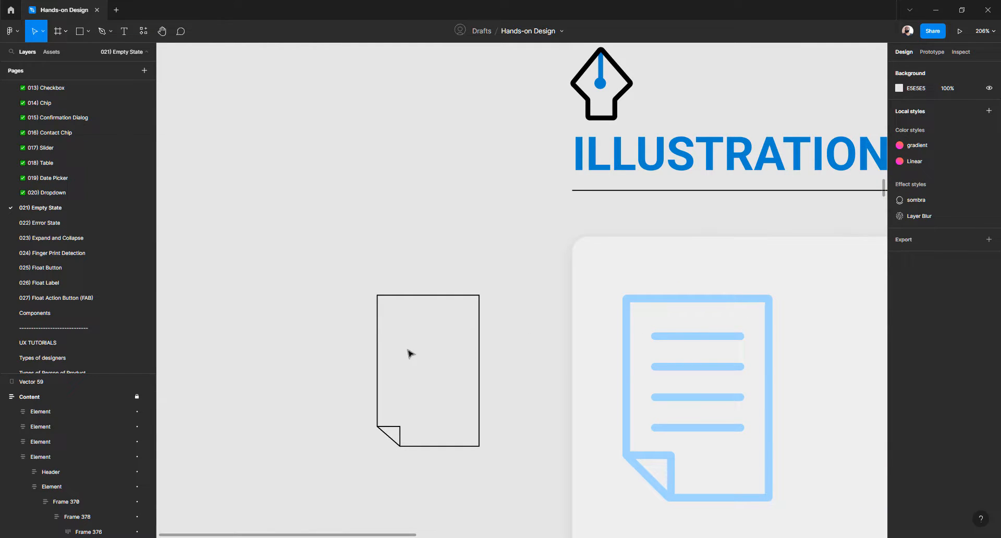
click(109, 35)
click(107, 52)
scroll(394, 328, up, 5)
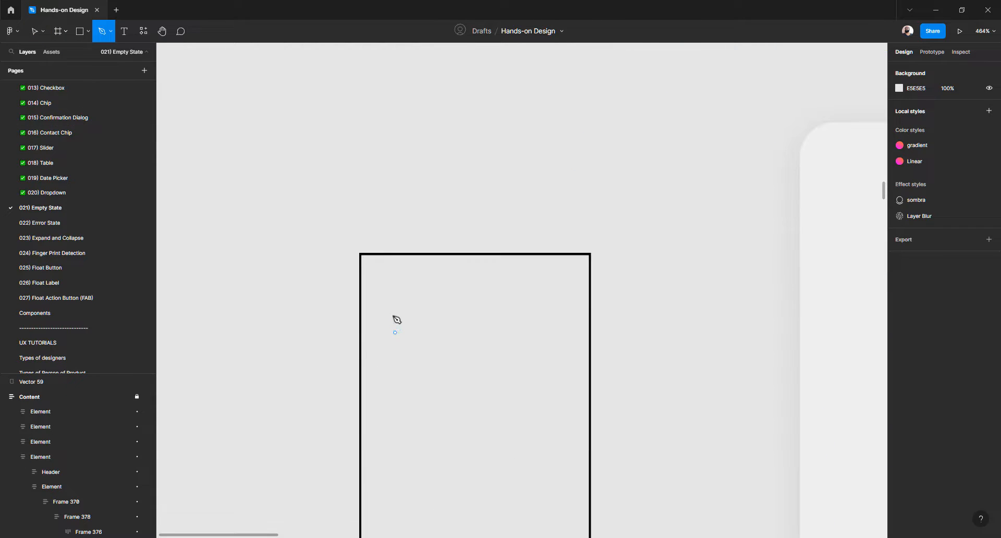
click(385, 297)
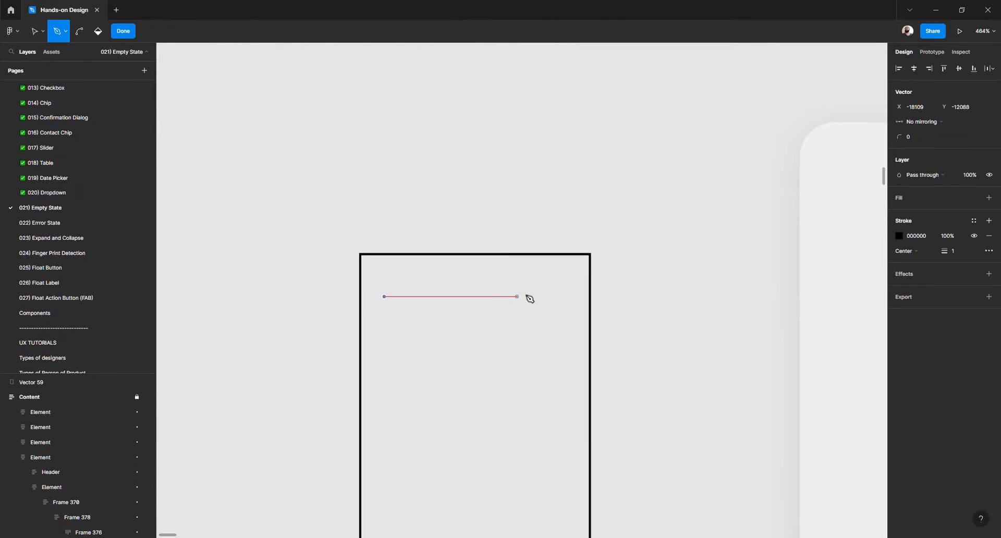
click(560, 297)
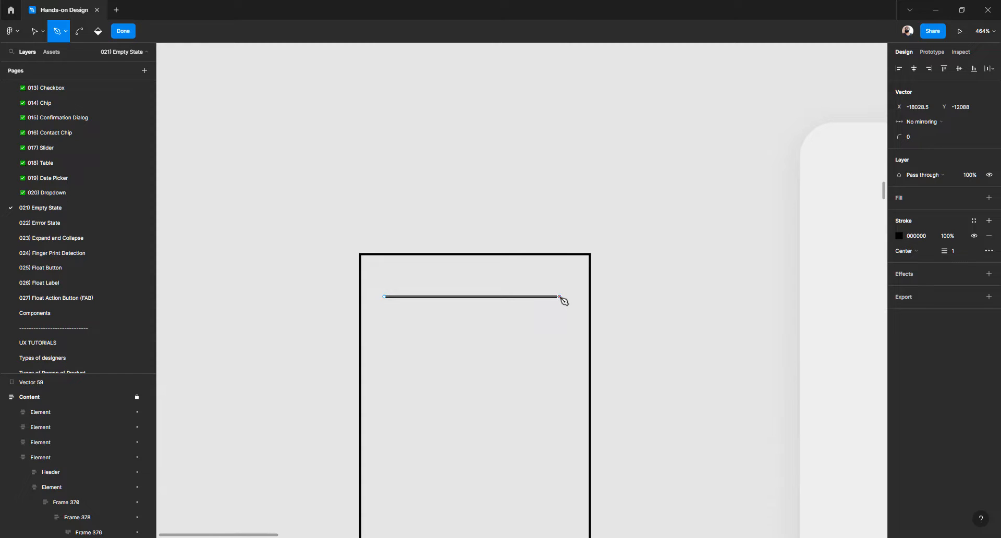
key(Escape)
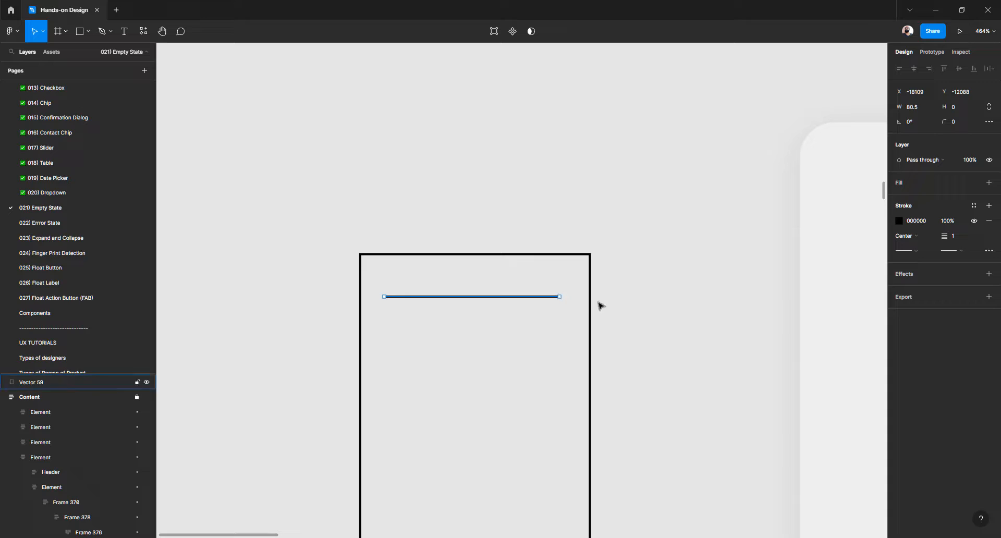
Copy the text line straight down by 19 and repeat the duplication twice to get four evenly spaced lines inside the page
drag(444, 300, 453, 340)
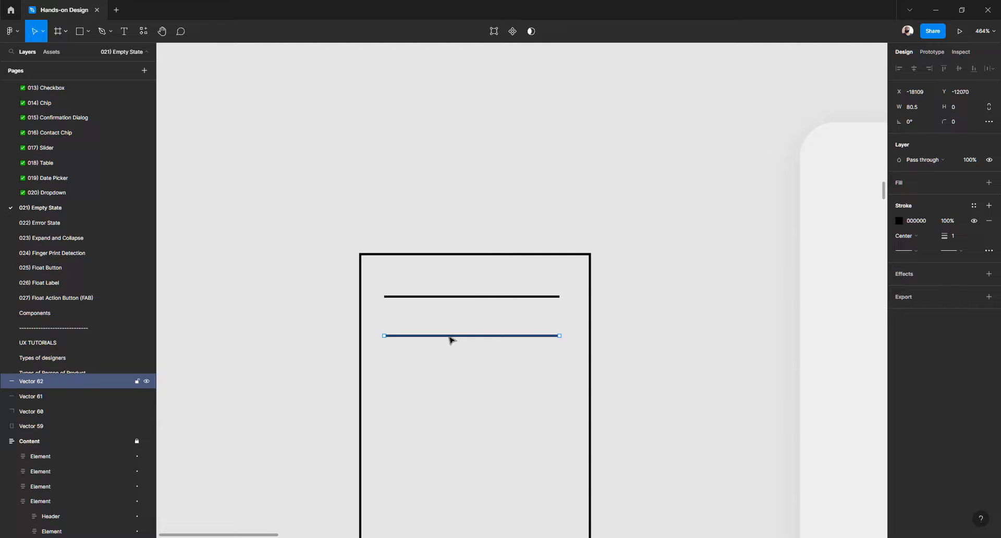
key(ctrl+z)
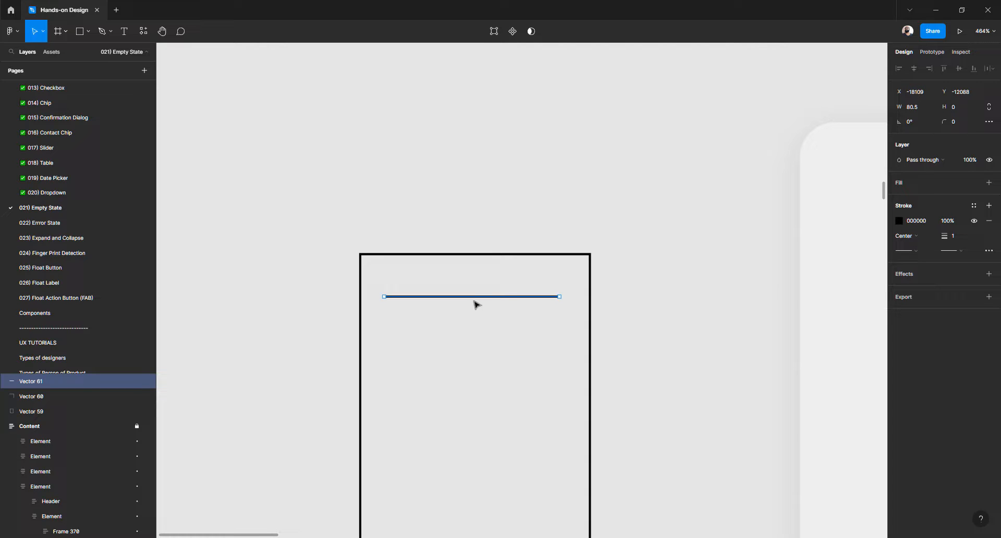
drag(476, 297, 484, 338)
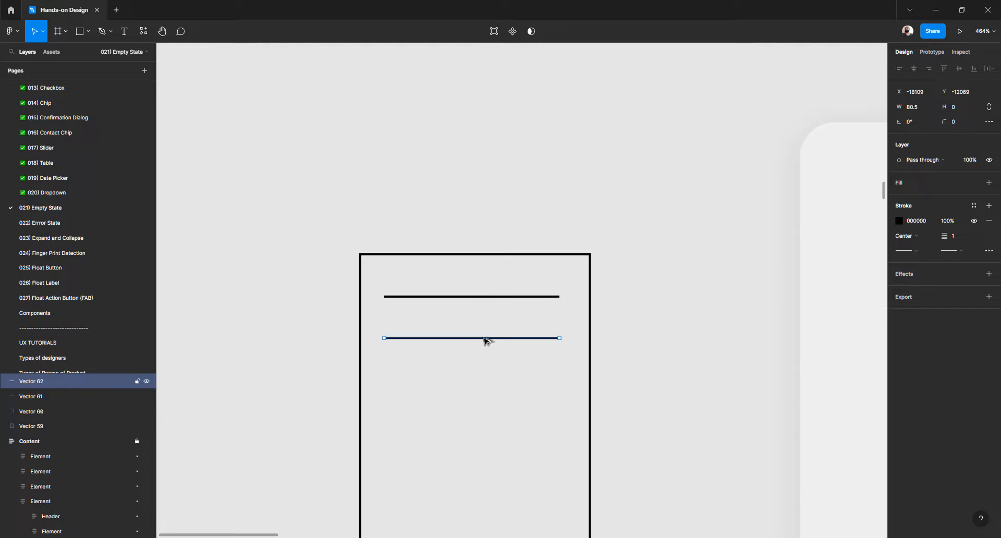
scroll(630, 324, down, 3)
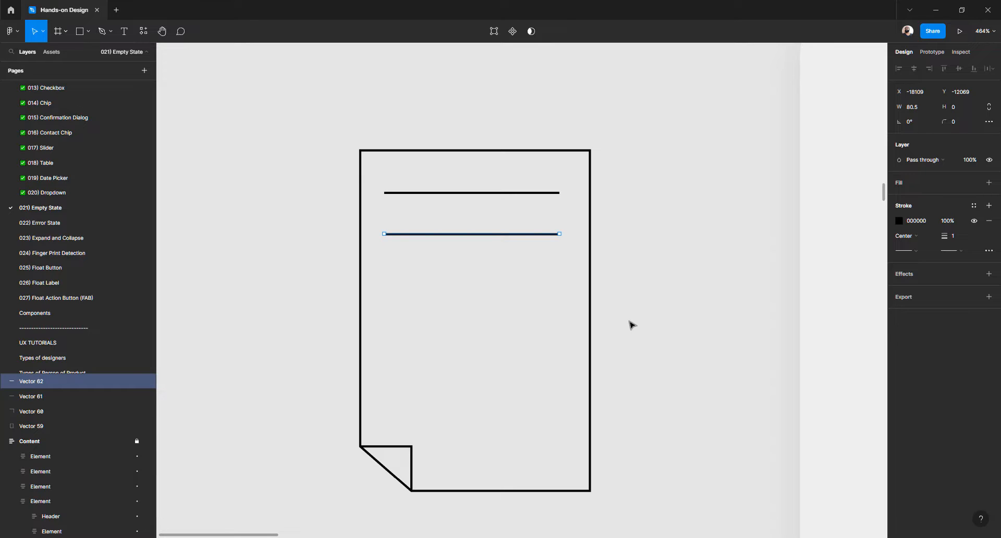
key(ctrl+d)
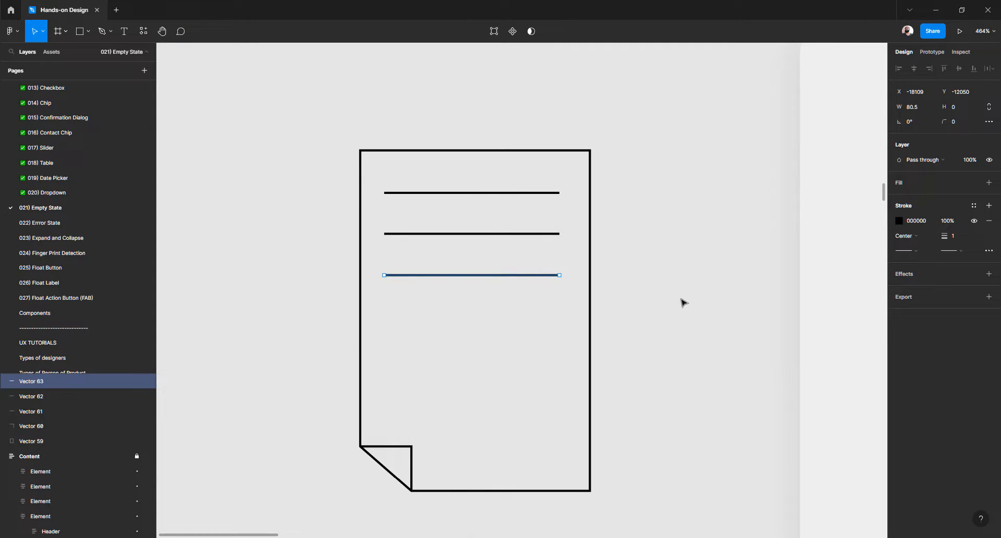
key(ctrl+d)
scroll(605, 304, down, 5)
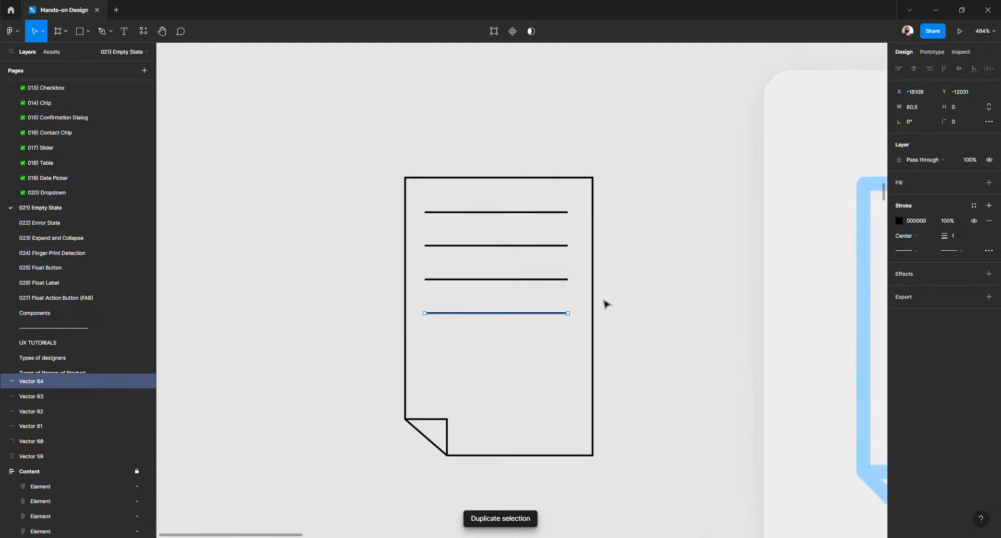
scroll(604, 304, right, 5)
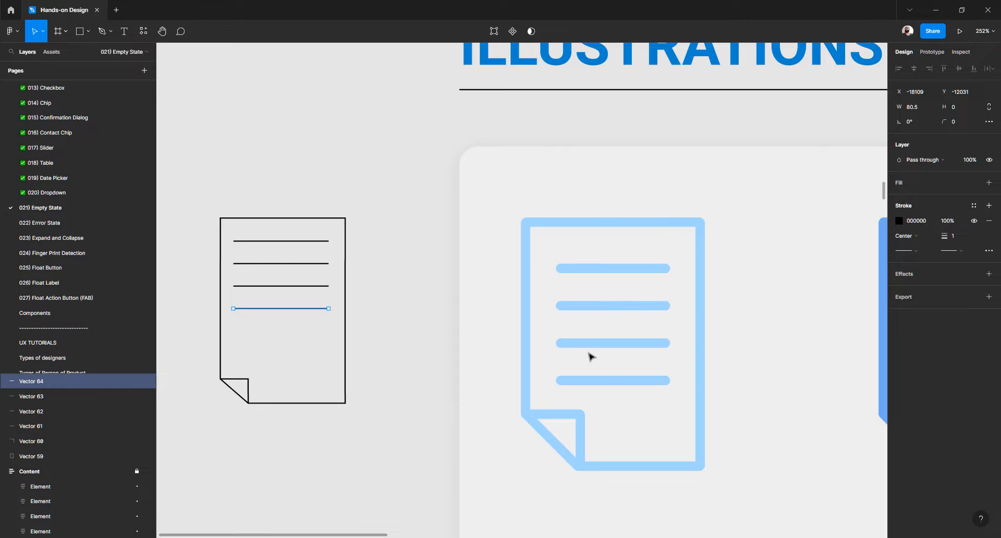
Select all four text lines inside the page and apply auto layout to them
click(391, 268)
scroll(391, 268, up, 3)
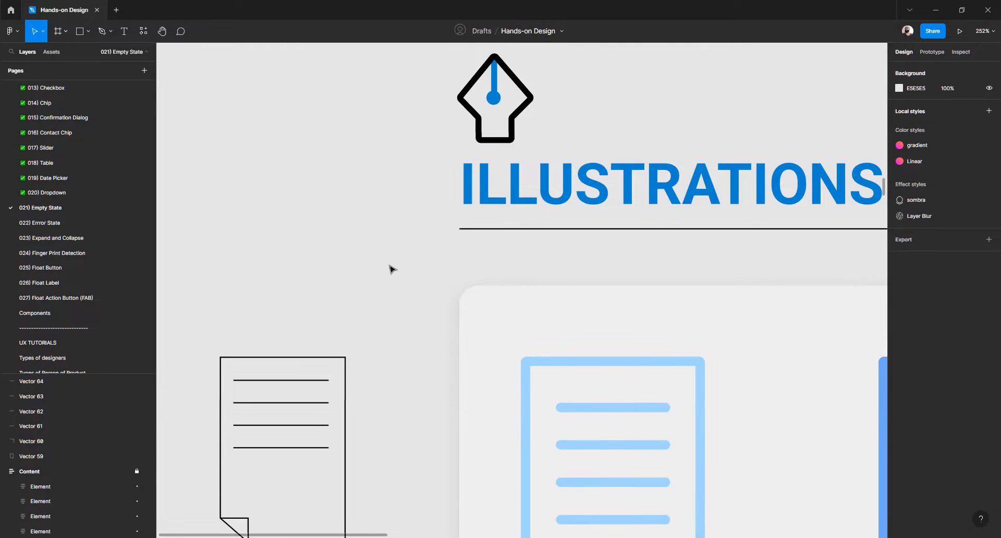
scroll(391, 268, down, 4)
scroll(391, 269, left, 3)
scroll(411, 223, up, 3)
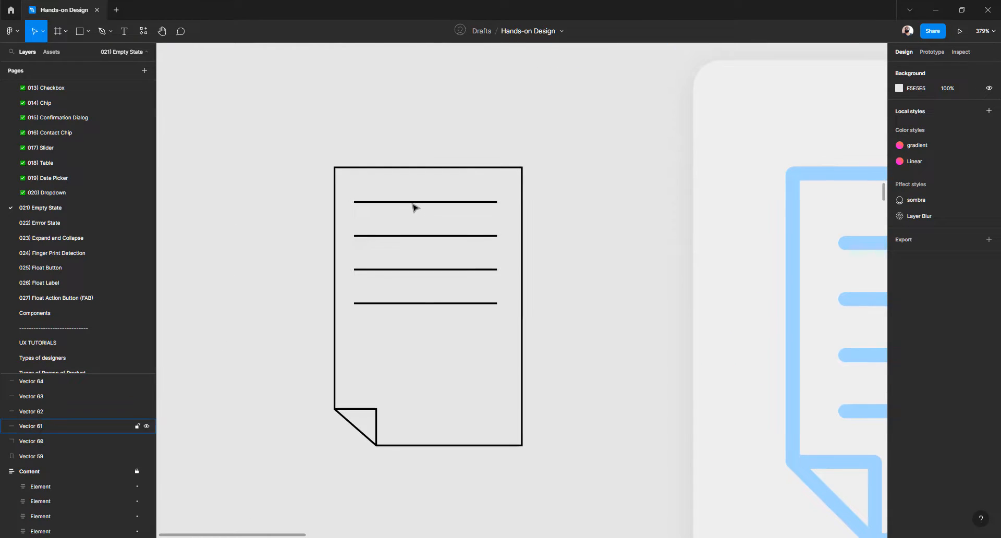
click(411, 204)
scroll(418, 215, up, 4)
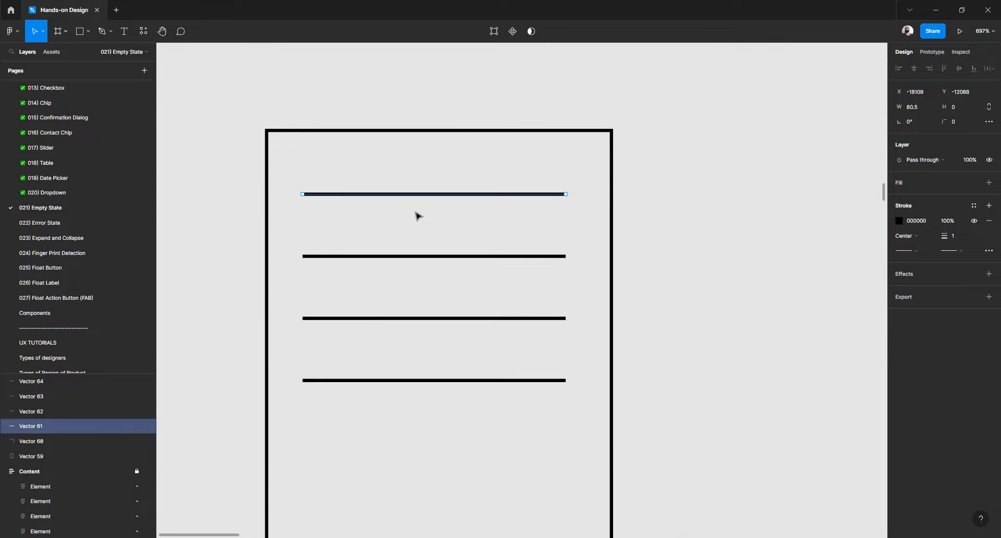
shift+click(410, 257)
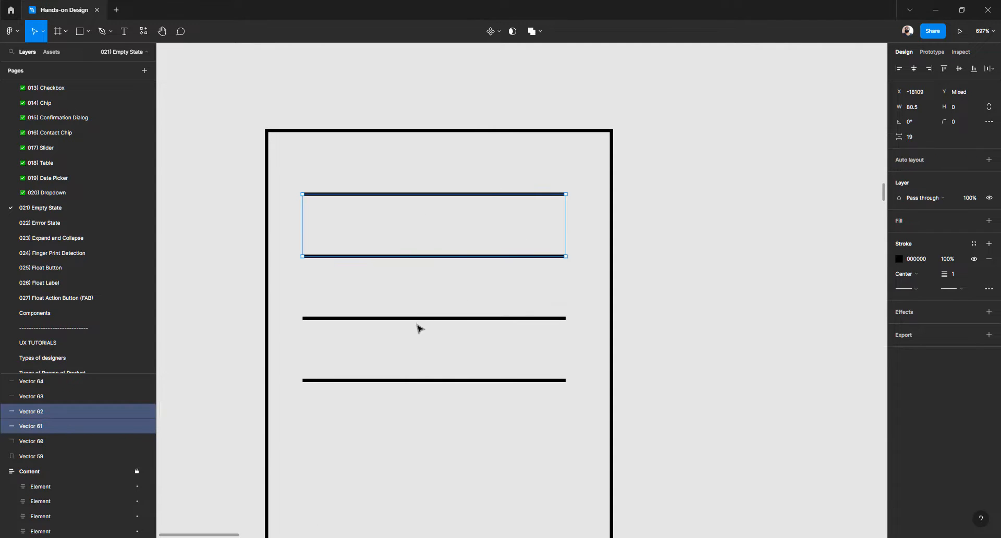
shift+click(418, 318)
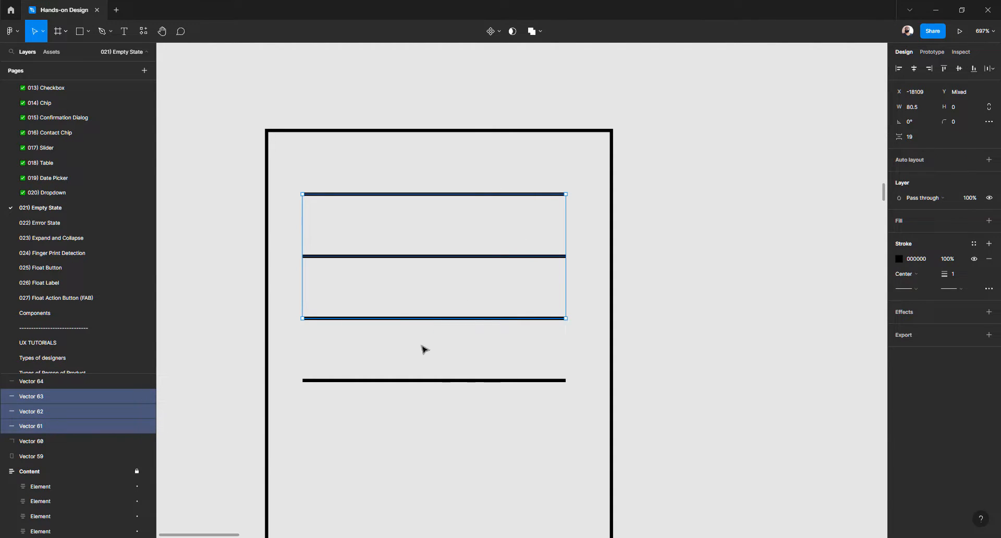
shift+click(425, 380)
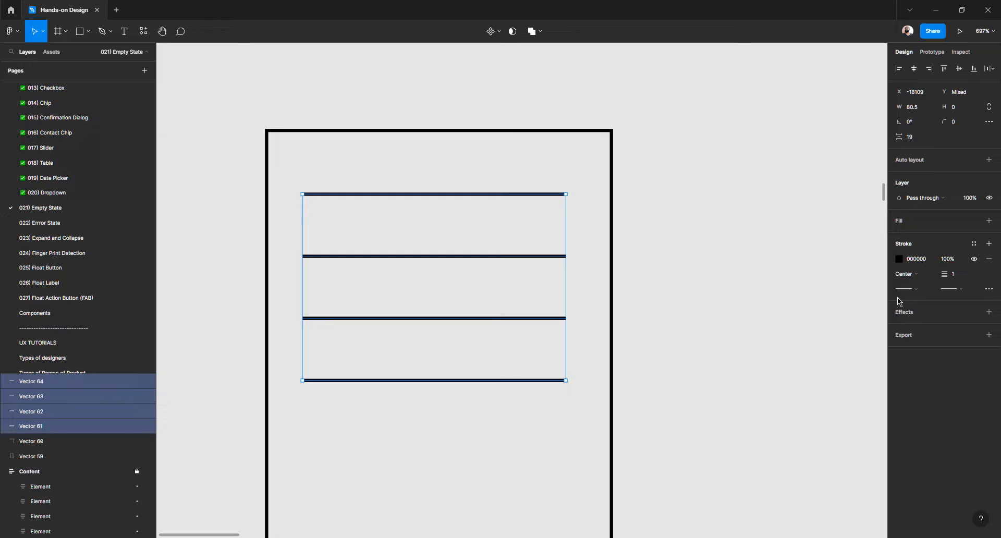
click(989, 160)
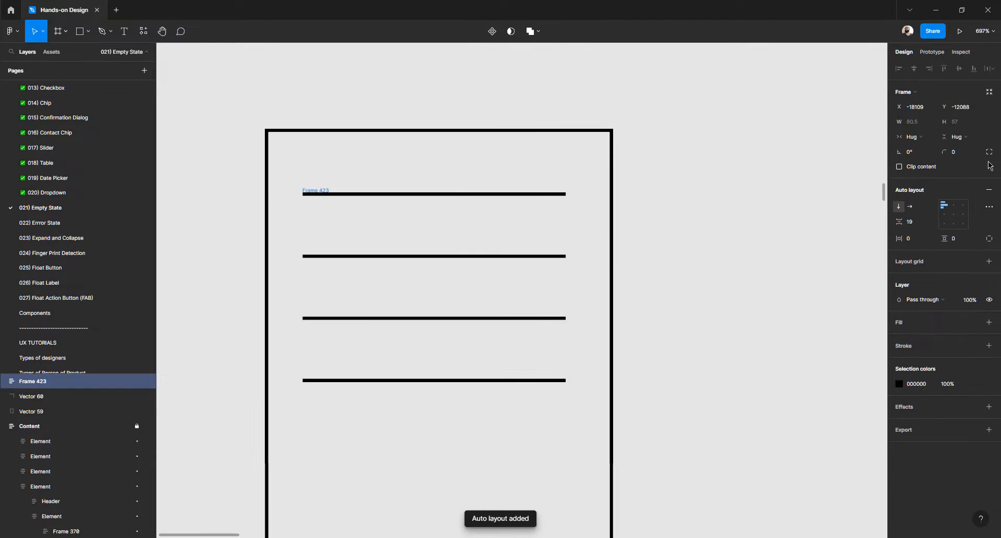
Increase the auto layout's vertical spacing between the four text lines to 32
click(917, 222)
key(Up)
key(Up)
key(Up)
key(Up)
key(Up)
key(Up)
key(Up)
key(Up)
key(Up)
key(Up)
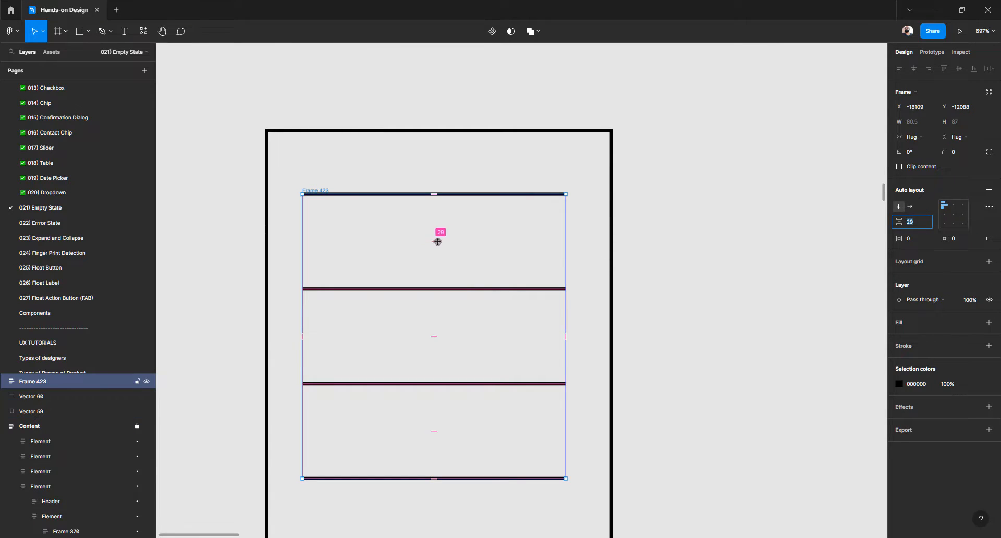
mouse_move(433, 242)
mouse_down()
mouse_move(436, 228)
mouse_move(443, 272)
mouse_move(442, 240)
mouse_move(446, 249)
mouse_up()
scroll(445, 248, down, 3)
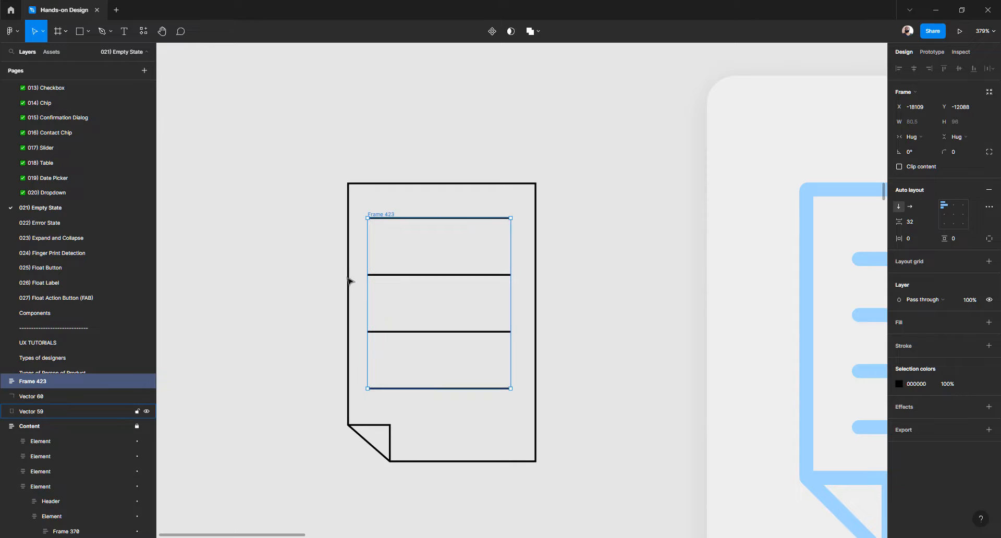
Measure the line frame's distances to the page edges and nudge the frame right to X -18108
click(399, 209)
click(387, 214)
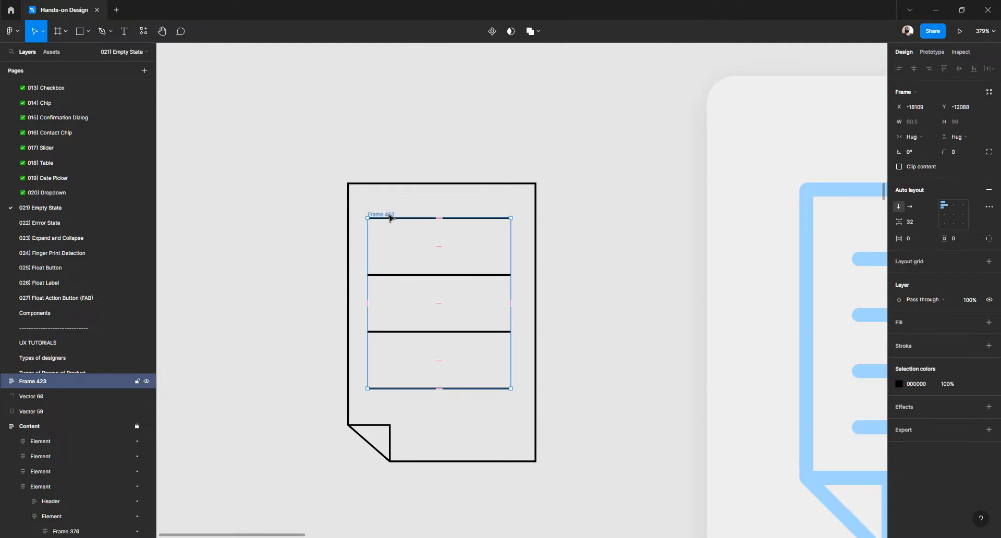
scroll(391, 216, up, 3)
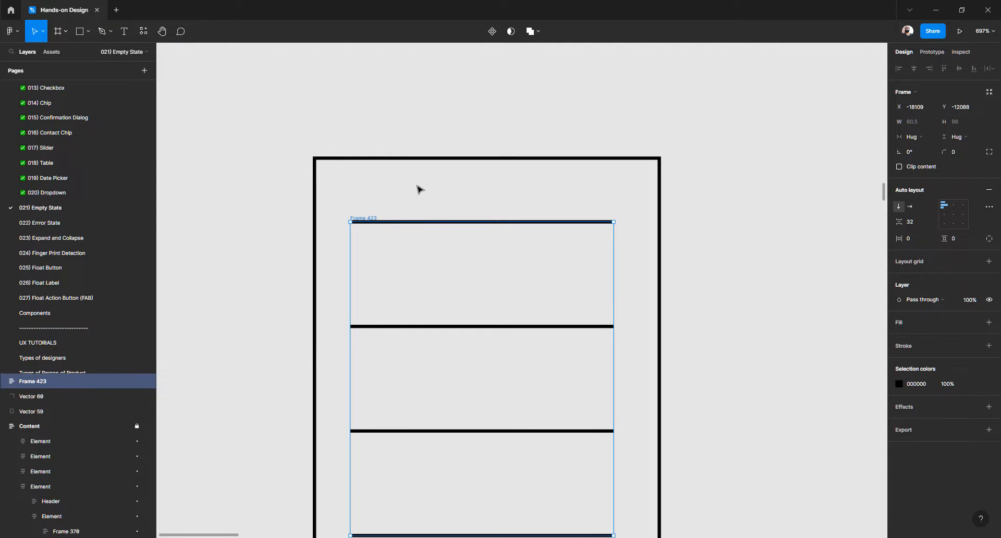
key(alt)
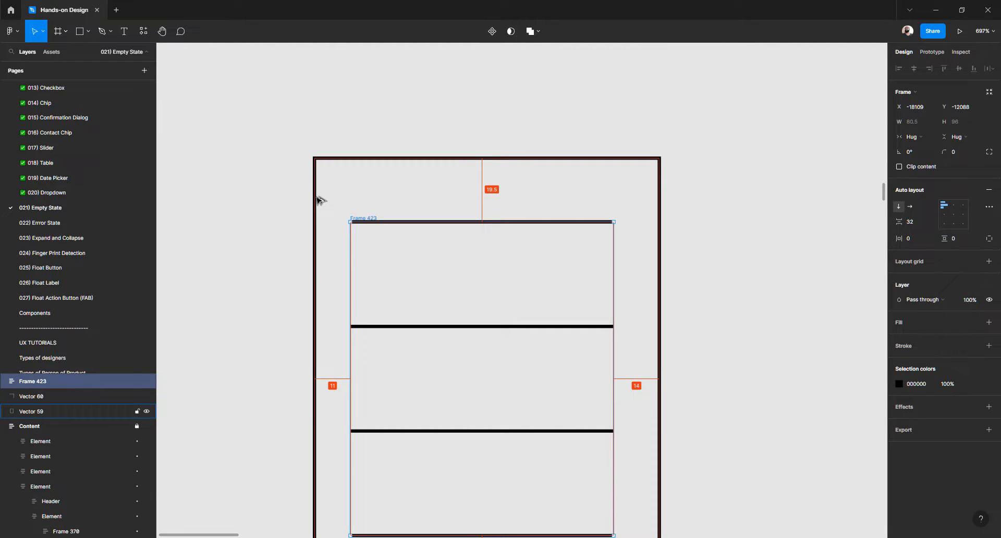
key(Right)
key(Right)
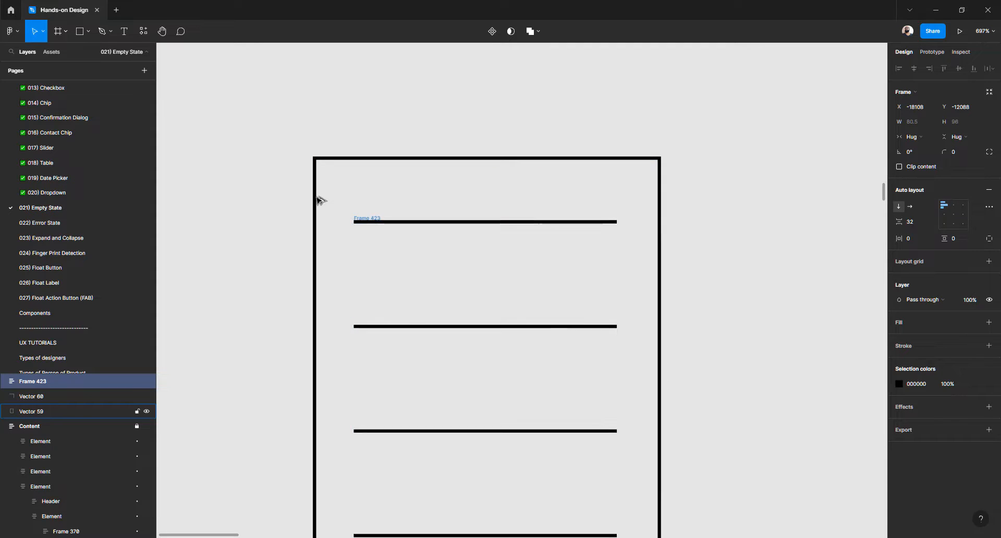
key(Right)
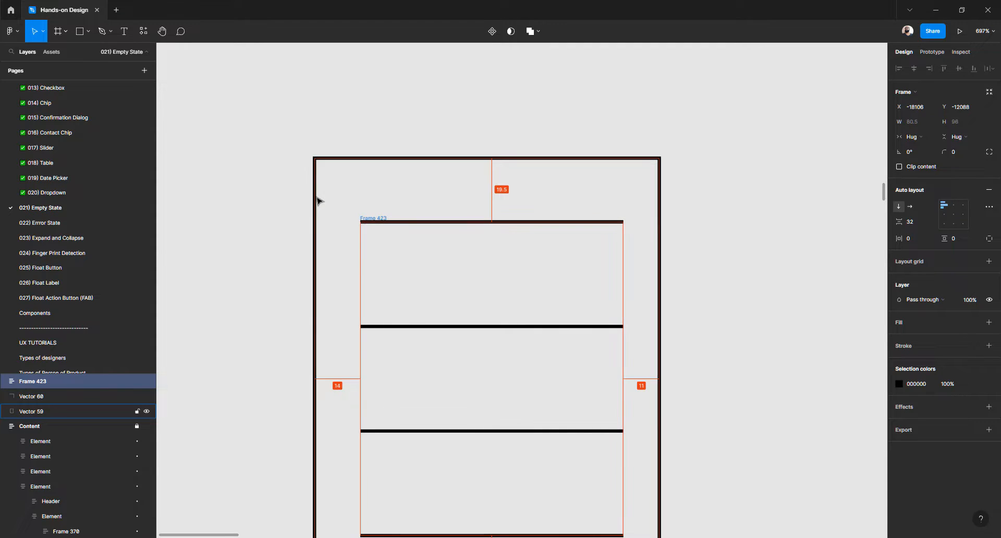
key(Left)
key(Left)
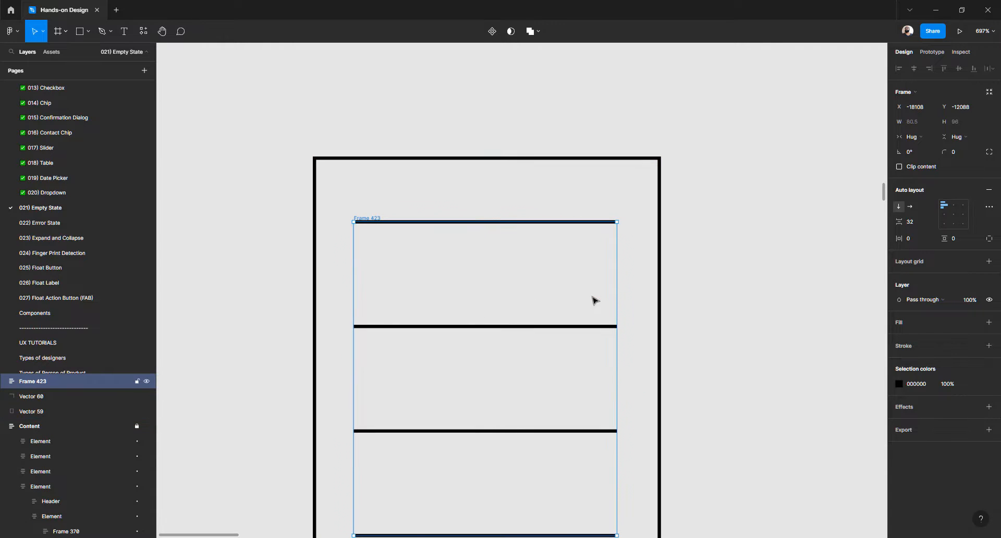
Narrow all four text lines within the frame to a width of 73, keeping their left ends in place
drag(616, 295, 607, 294)
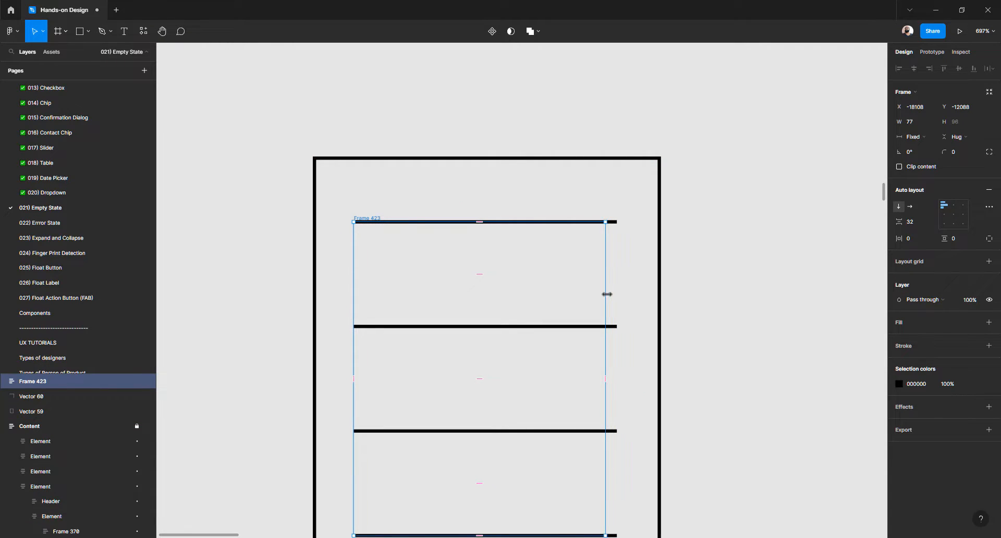
double_click(606, 294)
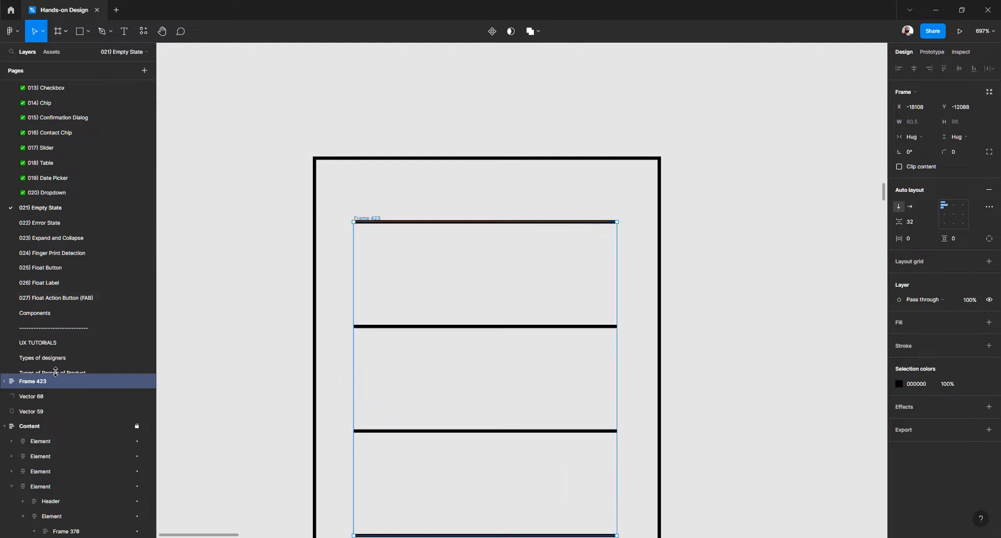
click(5, 381)
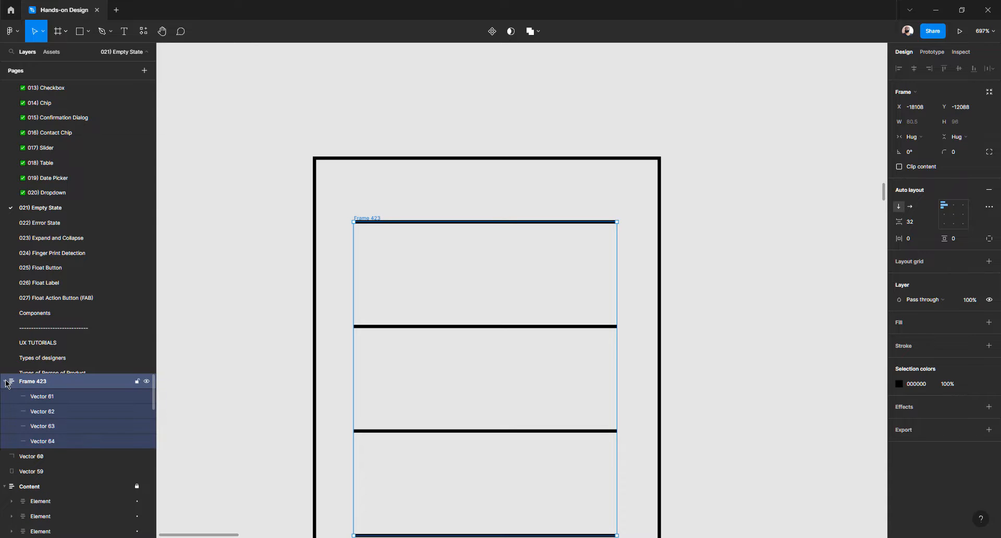
click(77, 400)
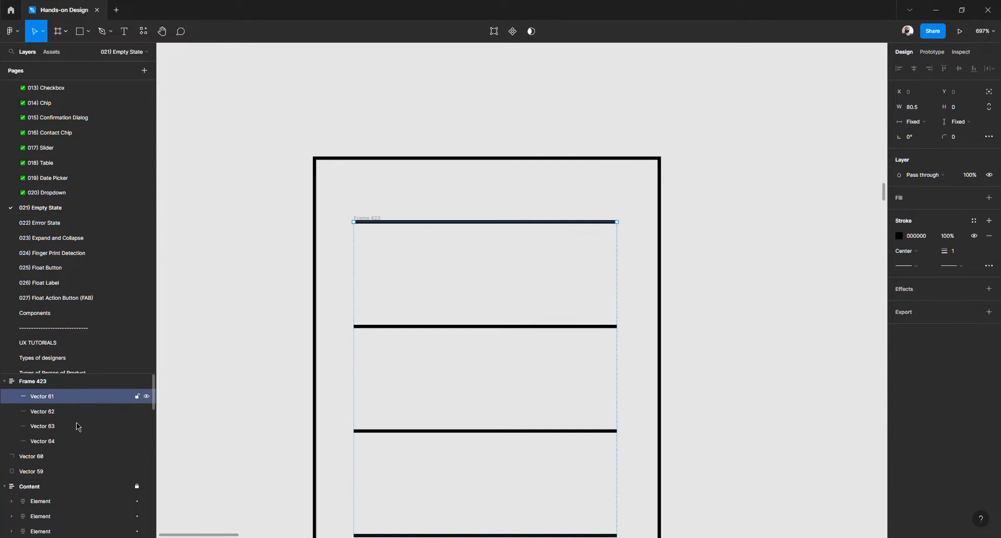
shift+click(71, 442)
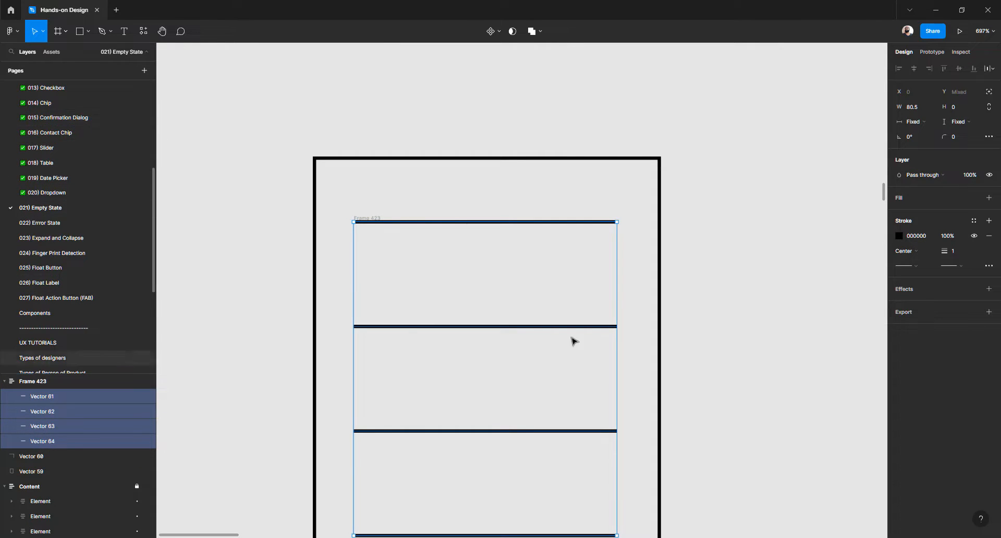
drag(619, 340, 591, 338)
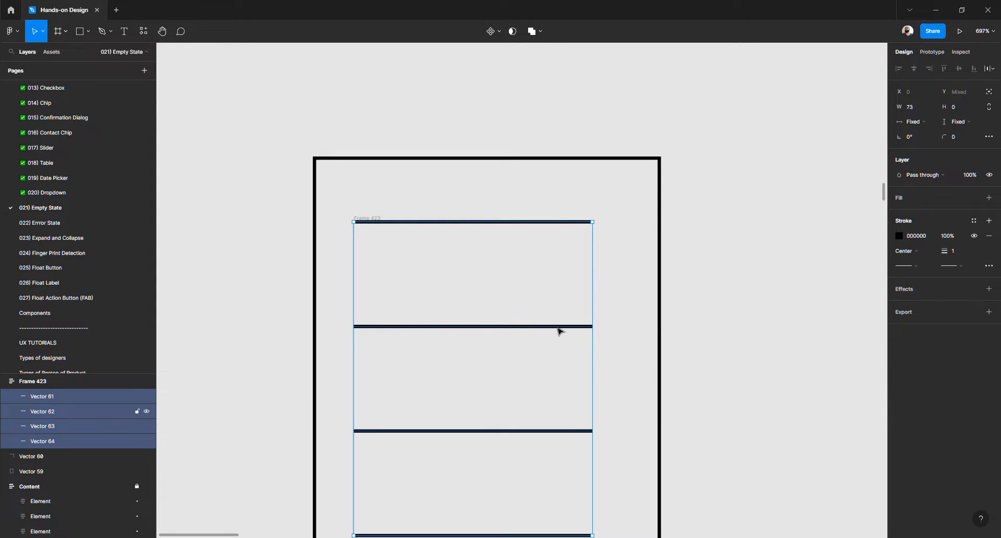
mouse_move(567, 327)
mouse_down()
mouse_move(608, 328)
mouse_move(587, 325)
mouse_up()
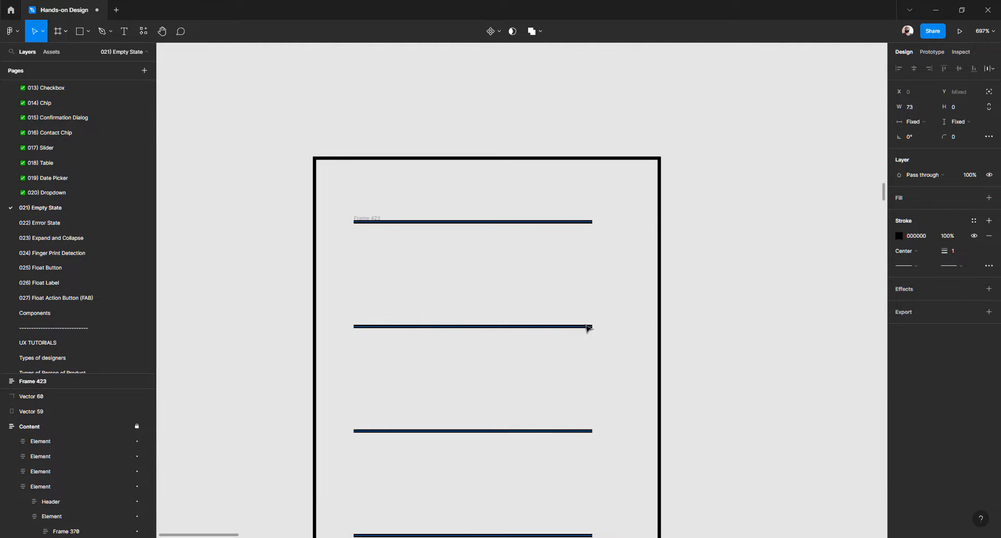
Remove the auto layout from the frame of text lines and ungroup it into separate lines
click(404, 109)
click(377, 221)
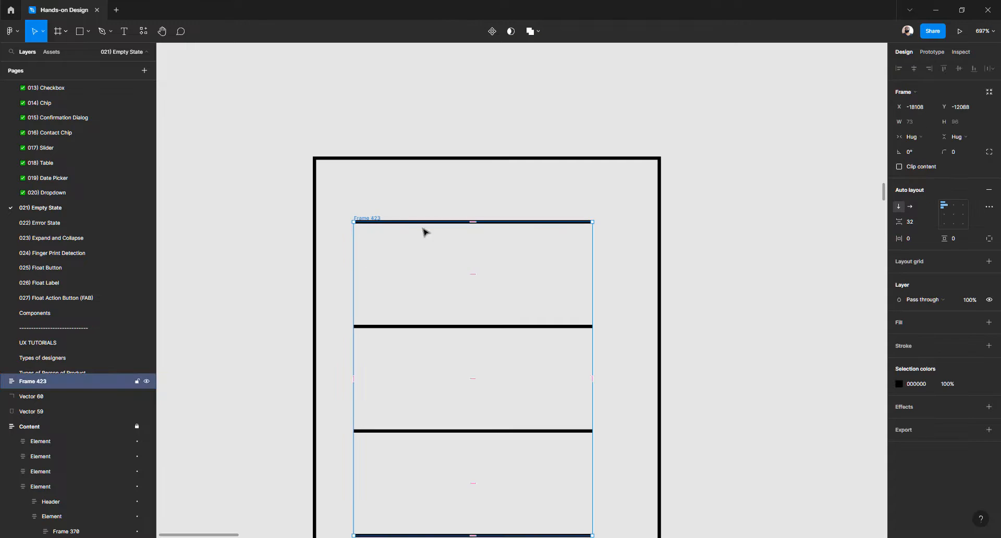
click(989, 190)
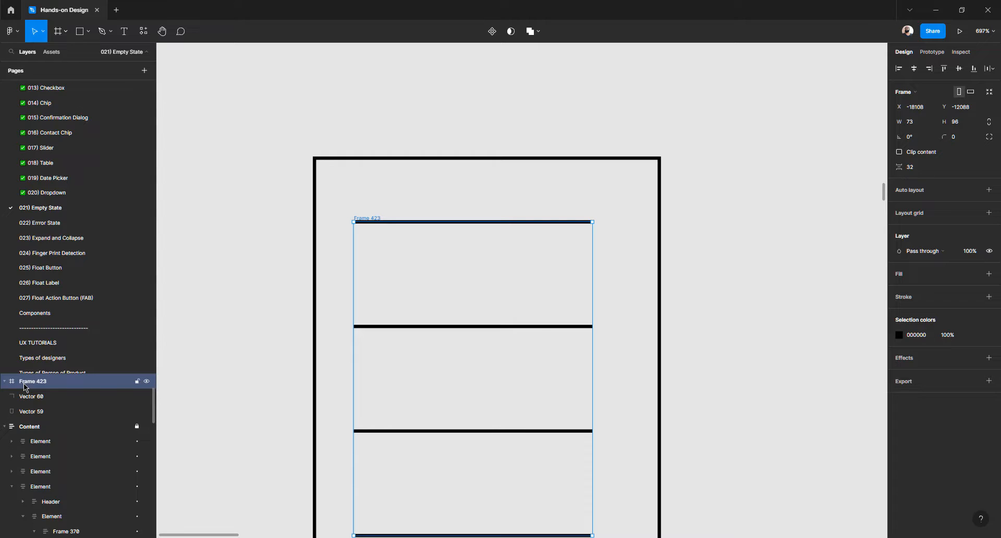
key(ctrl+shift+g)
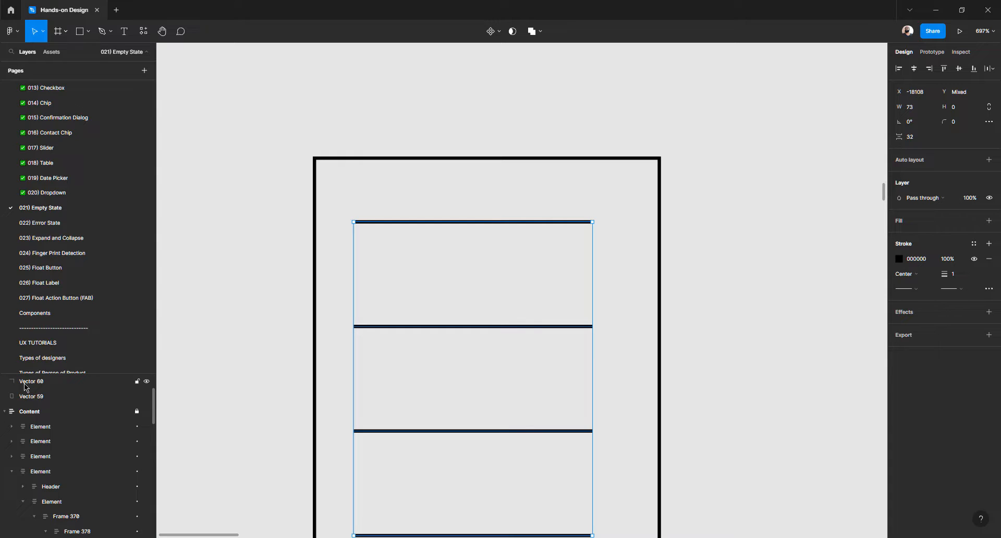
Nudge the four text lines right to X -18104, measure their margins to the page outline, and deselect everything
scroll(418, 125, down, 2)
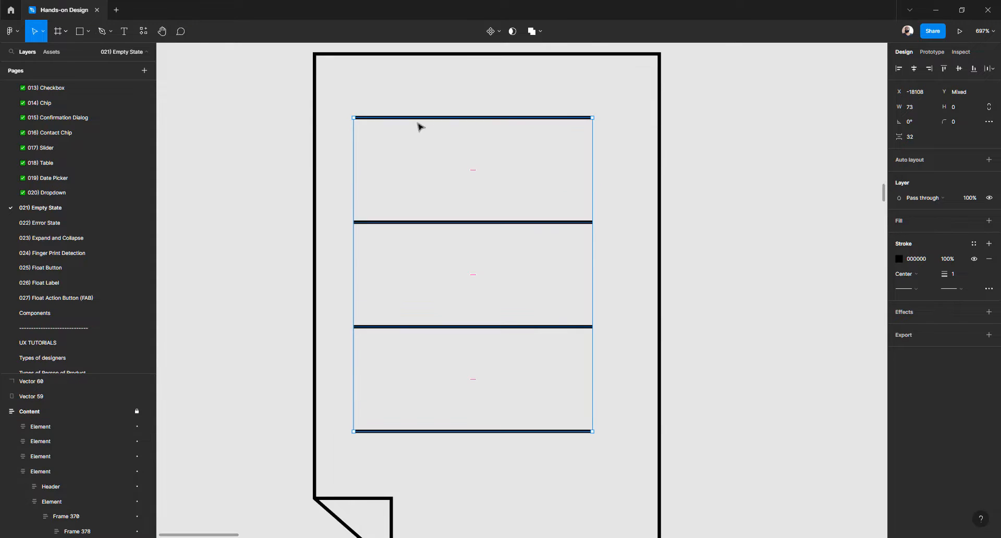
scroll(420, 126, up, 1)
key(Right)
key(Right)
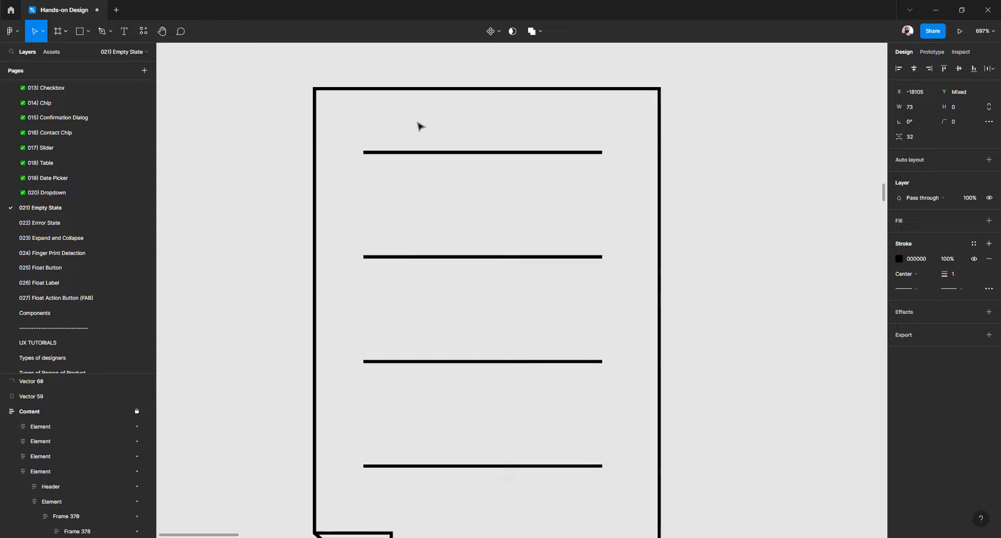
key(alt)
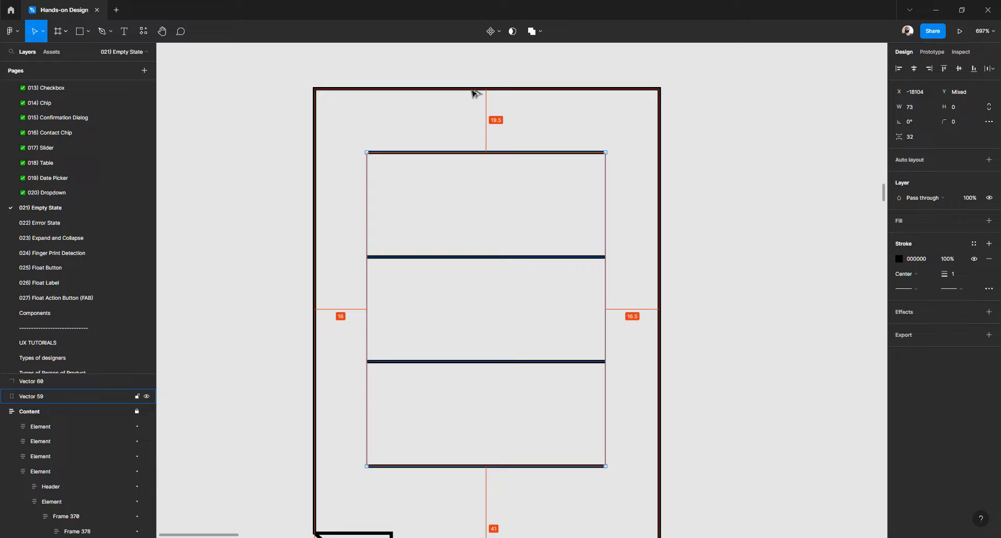
click(475, 94)
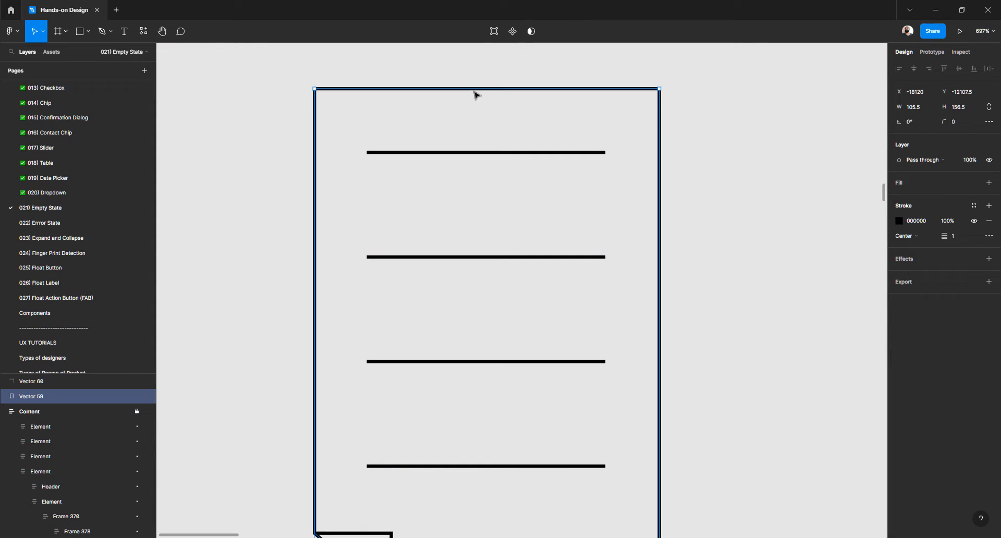
click(224, 178)
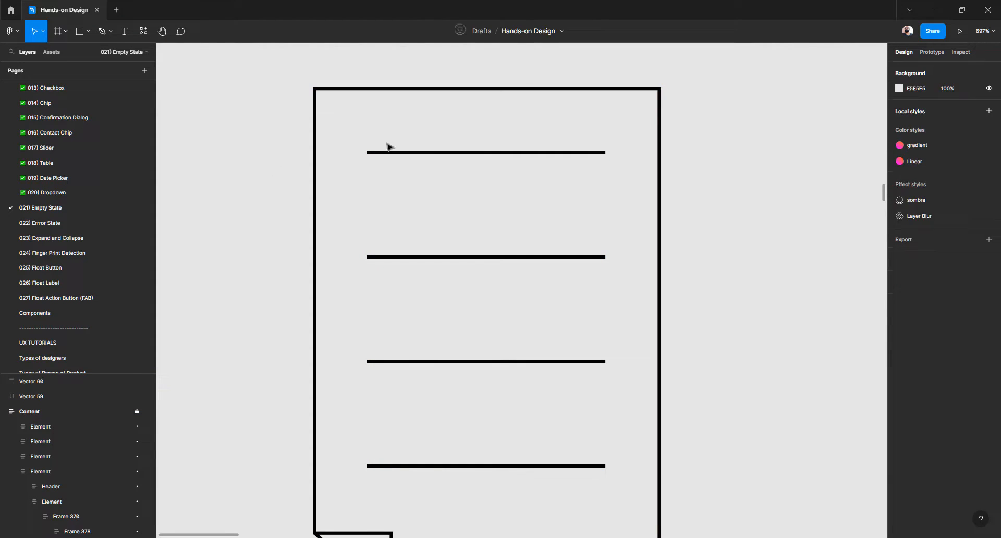
Resize the page outline to a width of 105 and a height of 156
click(474, 158)
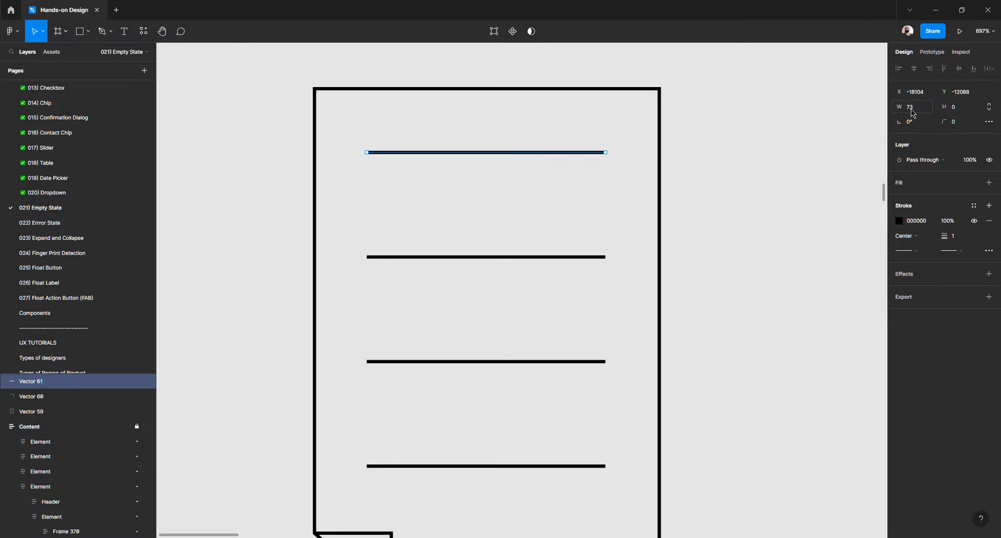
click(621, 95)
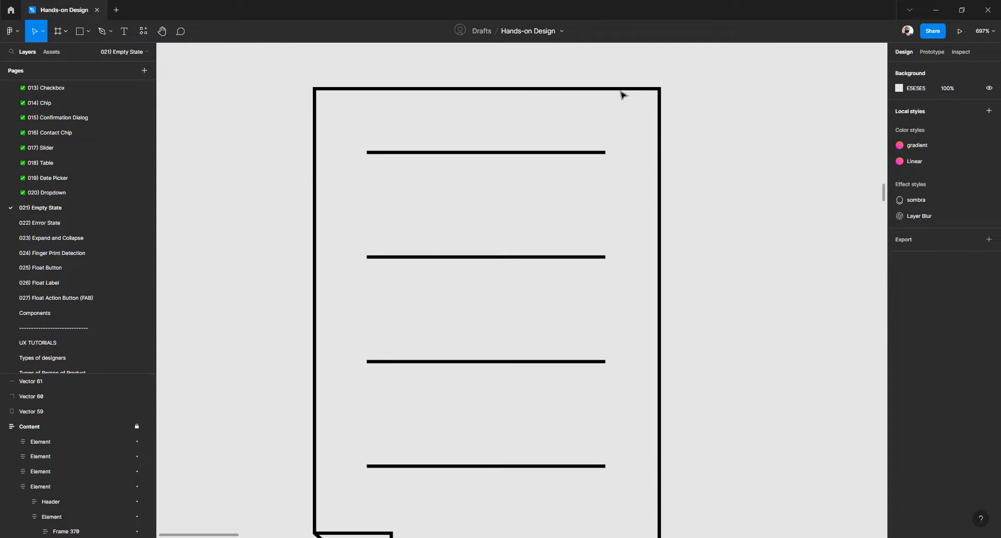
click(622, 90)
click(922, 108)
click(925, 109)
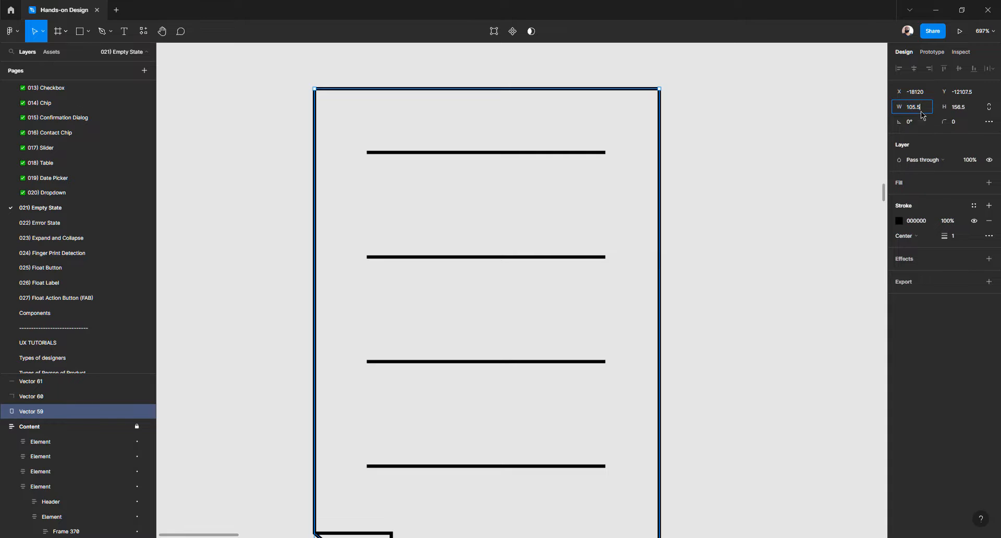
click(989, 110)
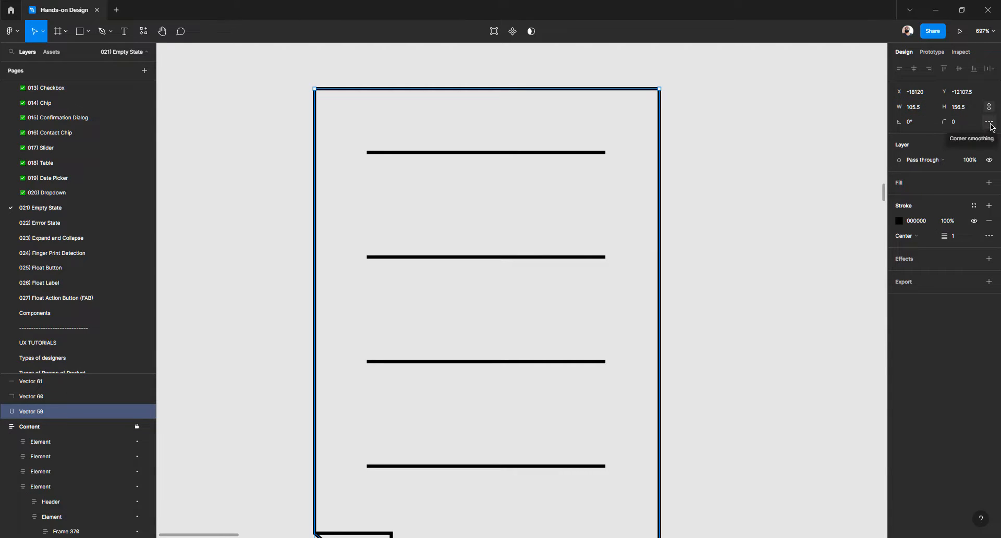
click(989, 107)
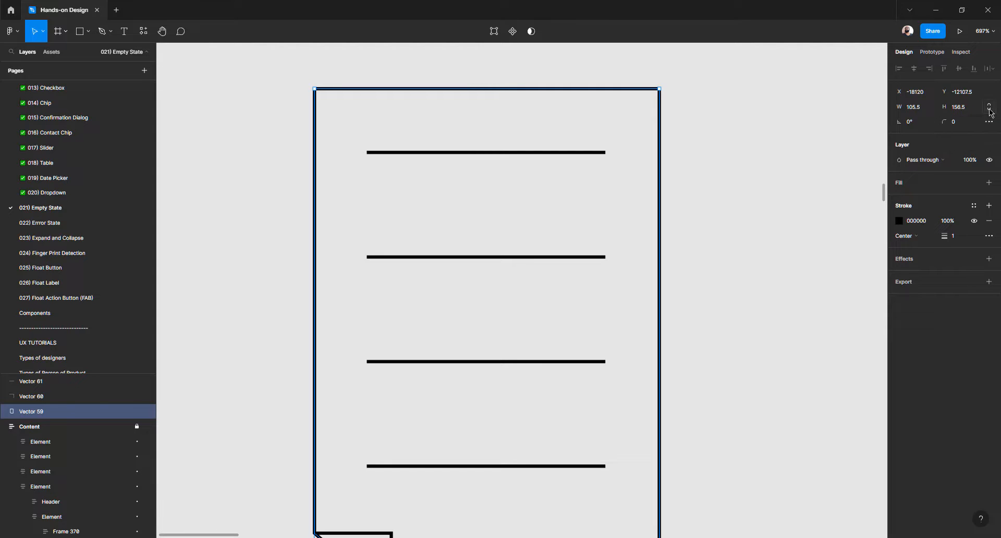
click(922, 110)
click(928, 108)
key(Return)
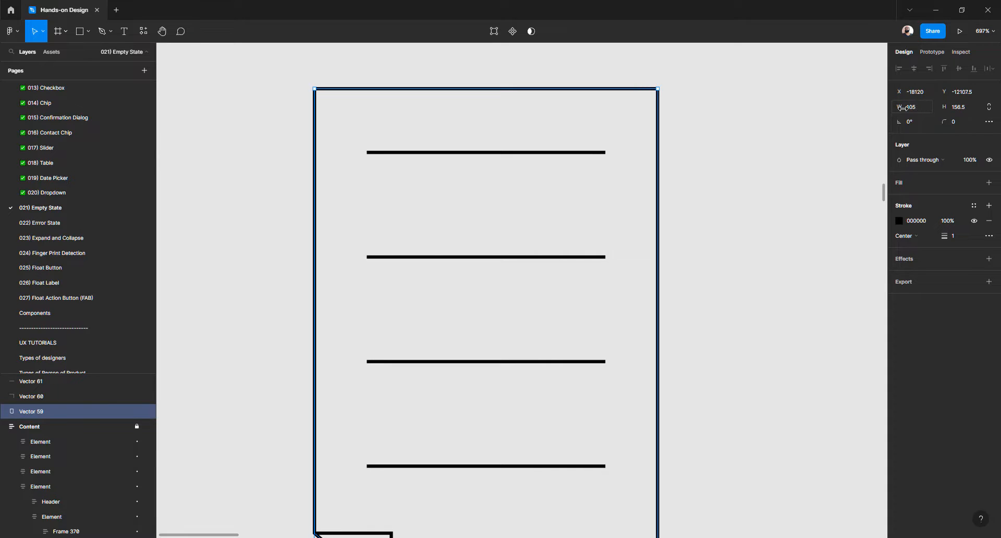
click(969, 112)
click(971, 112)
key(Return)
click(699, 134)
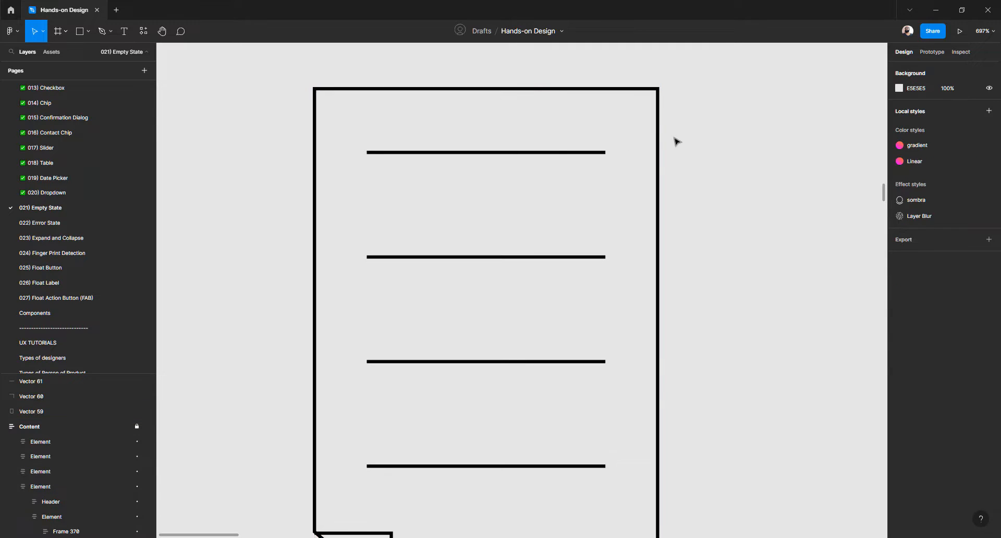
Set the stroke weight of the page outline, folded corner and four text lines to 5
click(560, 154)
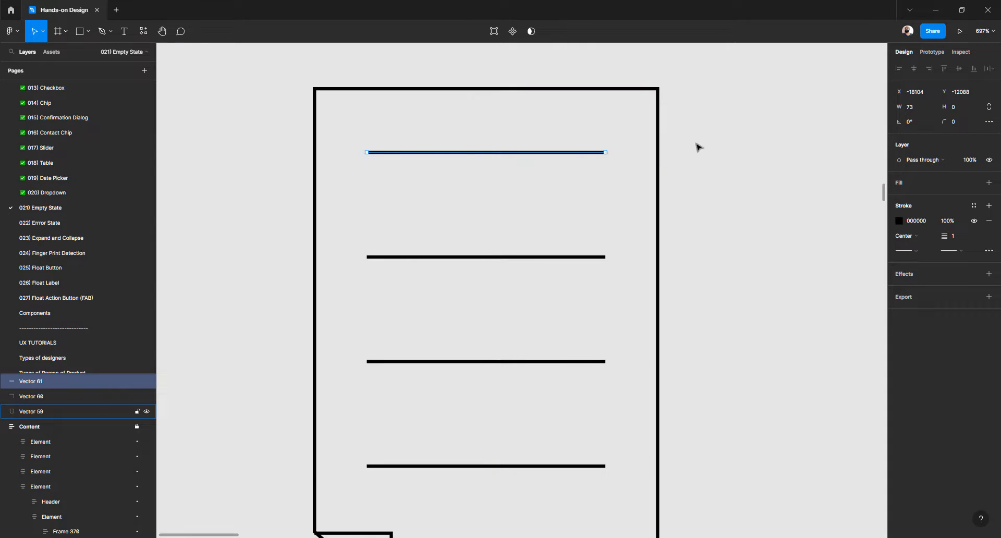
click(534, 183)
scroll(534, 183, down, 3)
scroll(534, 183, down, 3)
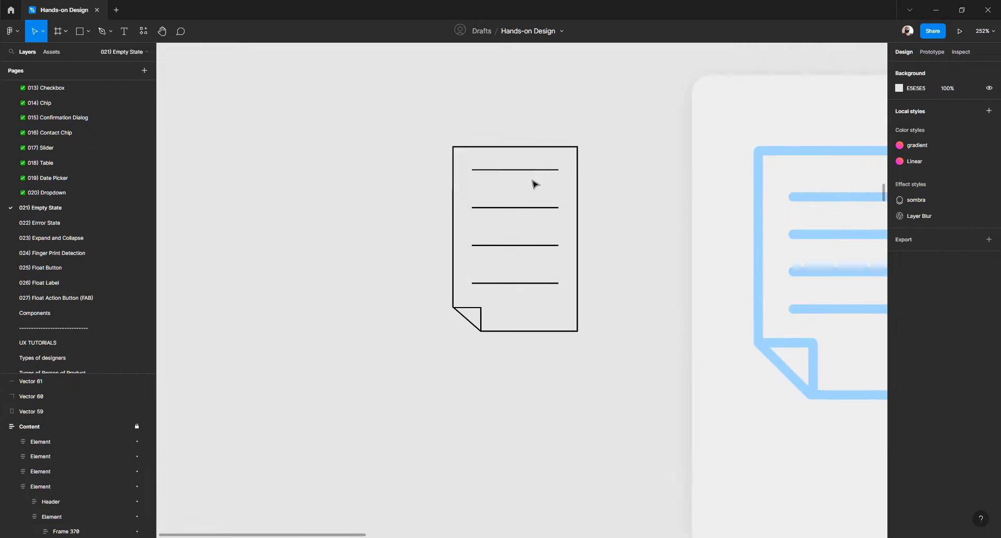
scroll(532, 184, right, 2)
drag(518, 122, 290, 405)
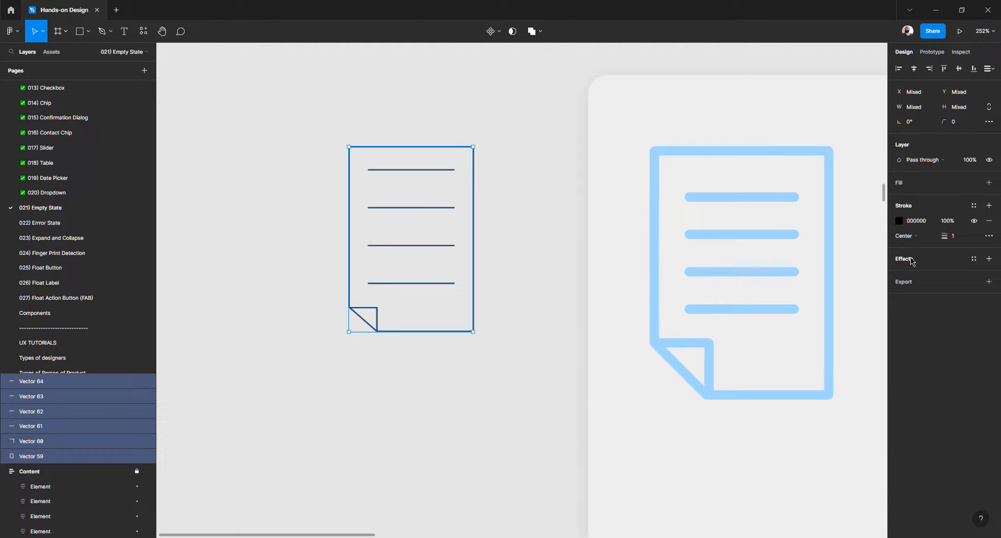
click(952, 237)
key(Up)
key(Up)
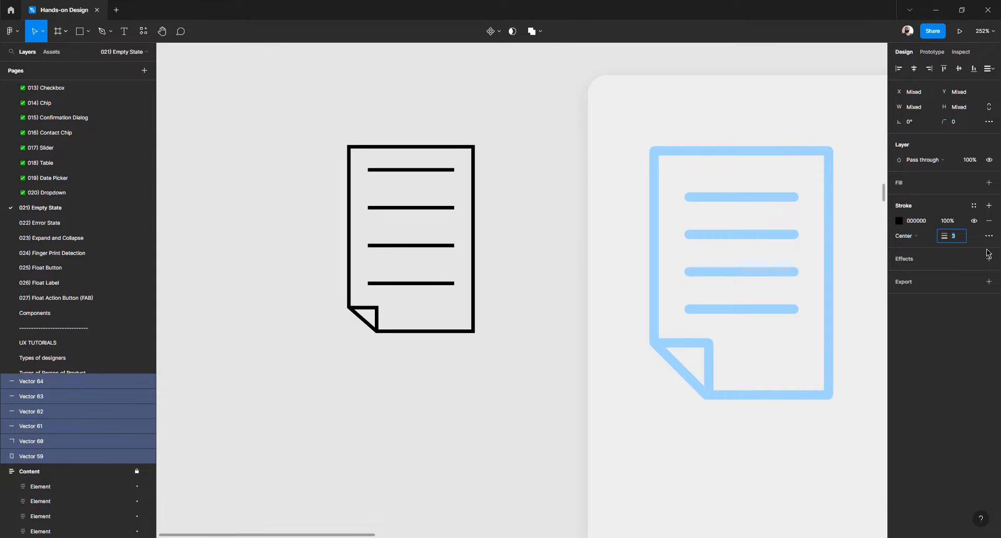
key(Up)
key(Up)
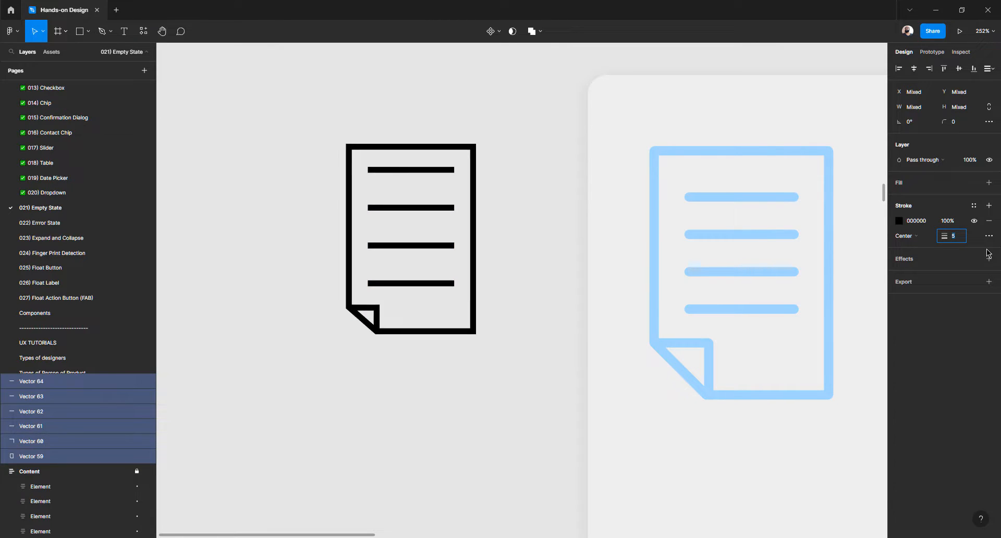
click(527, 189)
Move the bottom text line up to Y -12002
click(441, 171)
shift+click(424, 211)
shift+click(424, 246)
shift+click(421, 284)
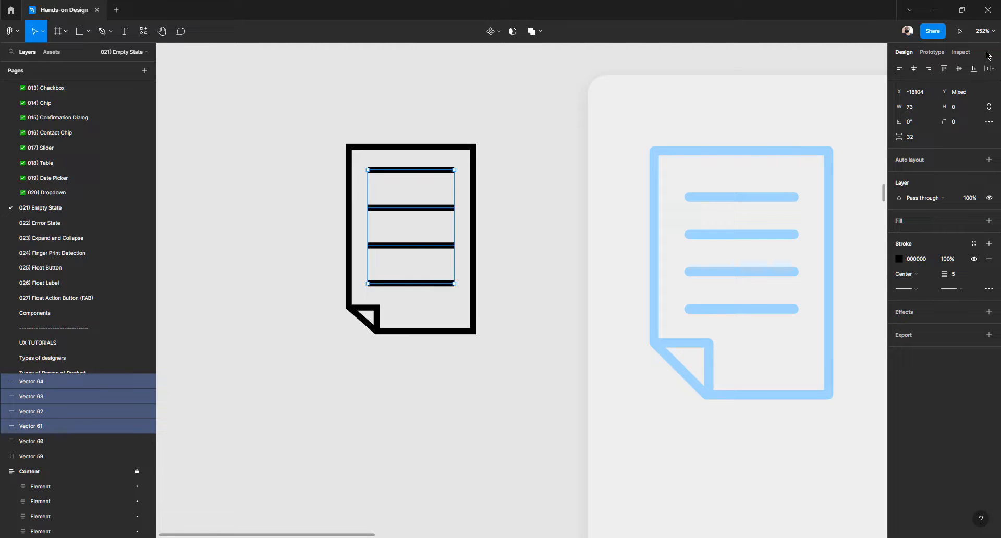
click(535, 209)
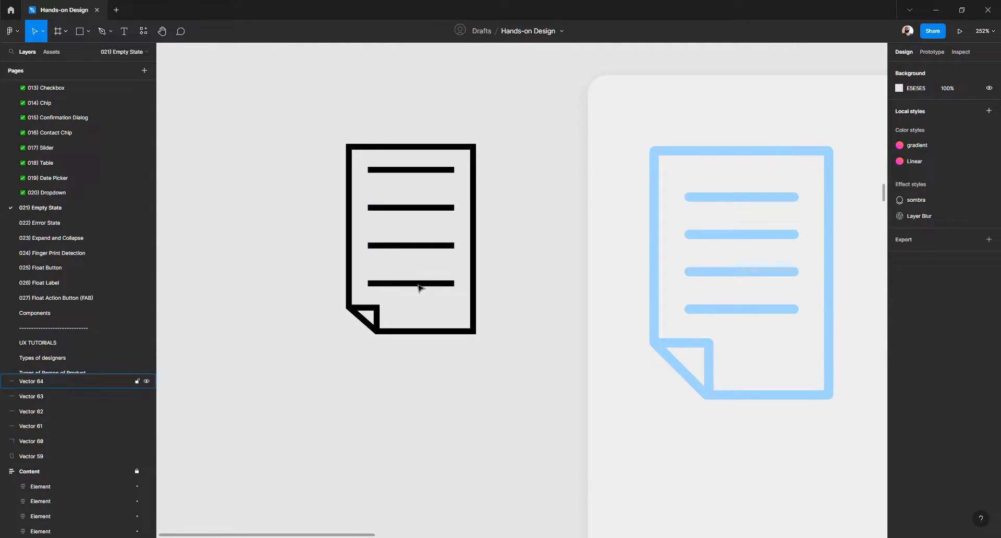
click(418, 287)
key(shift+Up)
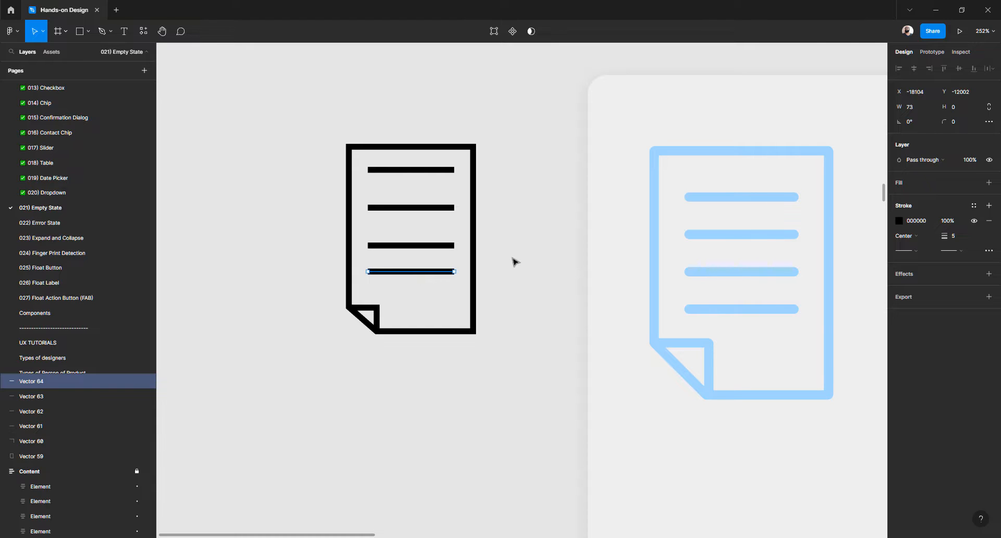
click(459, 251)
scroll(460, 250, up, 3)
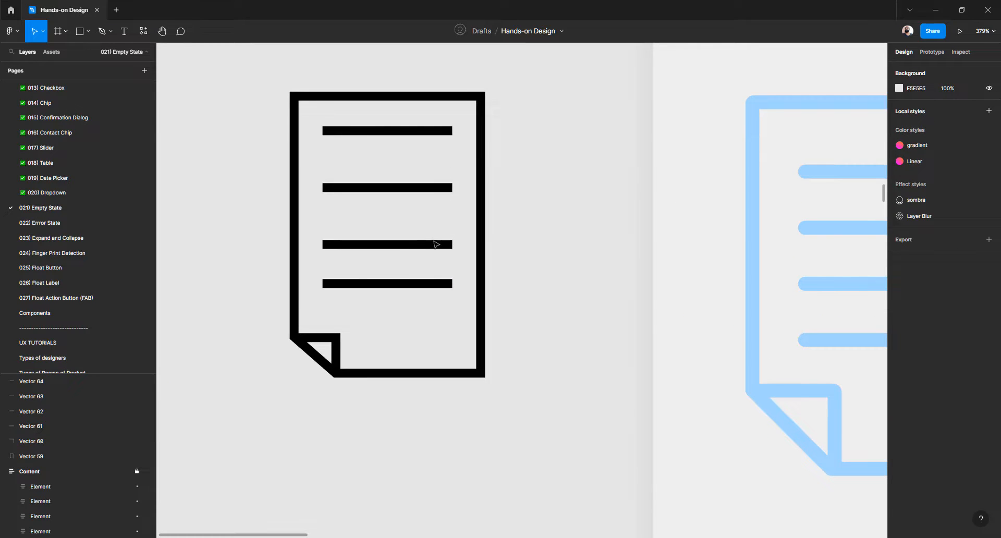
Tidy up the four text lines so they are evenly spaced vertically
click(399, 286)
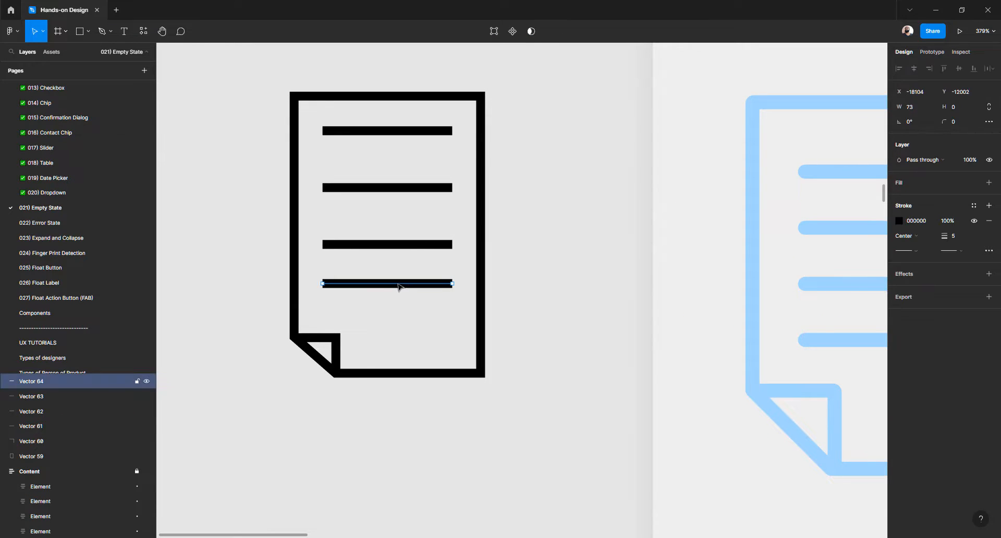
shift+click(399, 245)
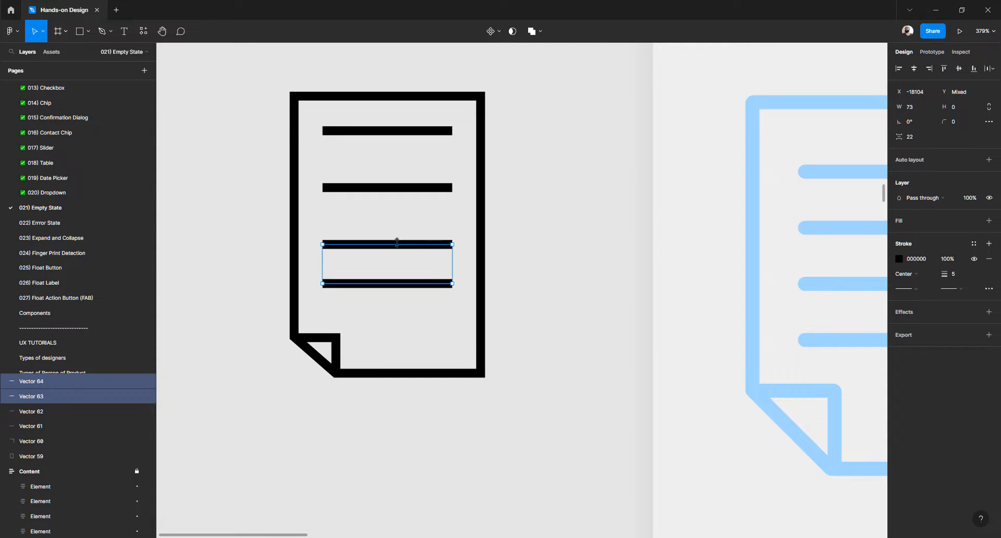
shift+click(396, 189)
shift+click(399, 133)
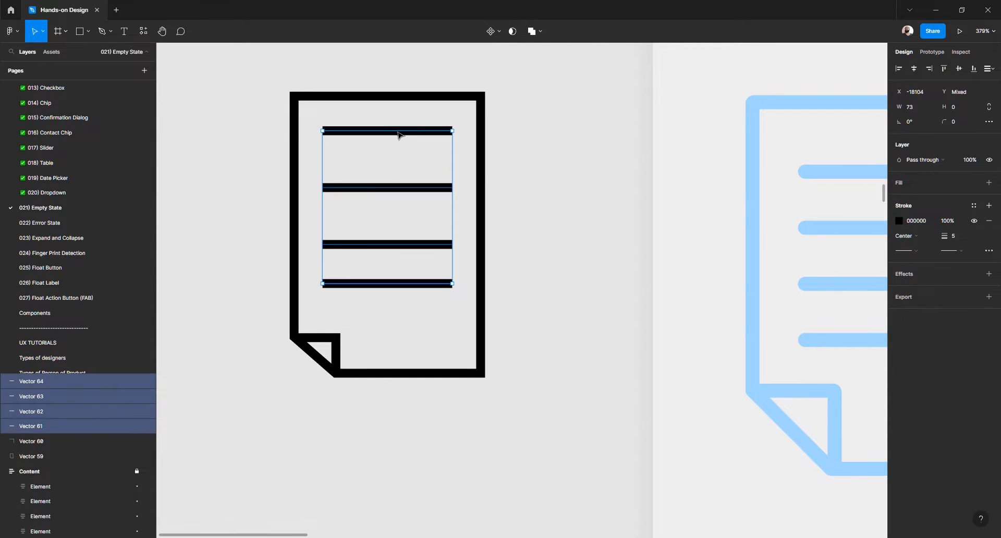
mouse_move(444, 278)
click(993, 72)
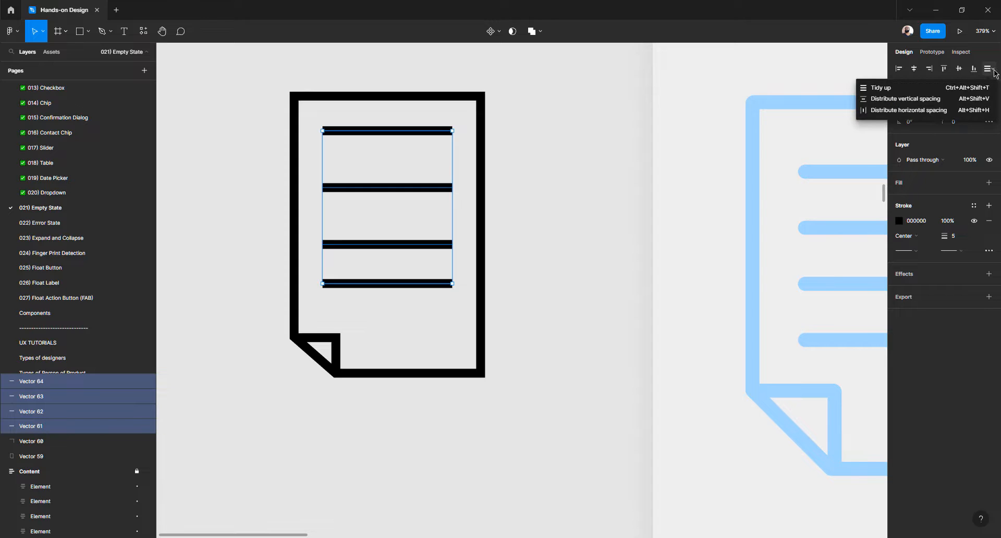
click(897, 90)
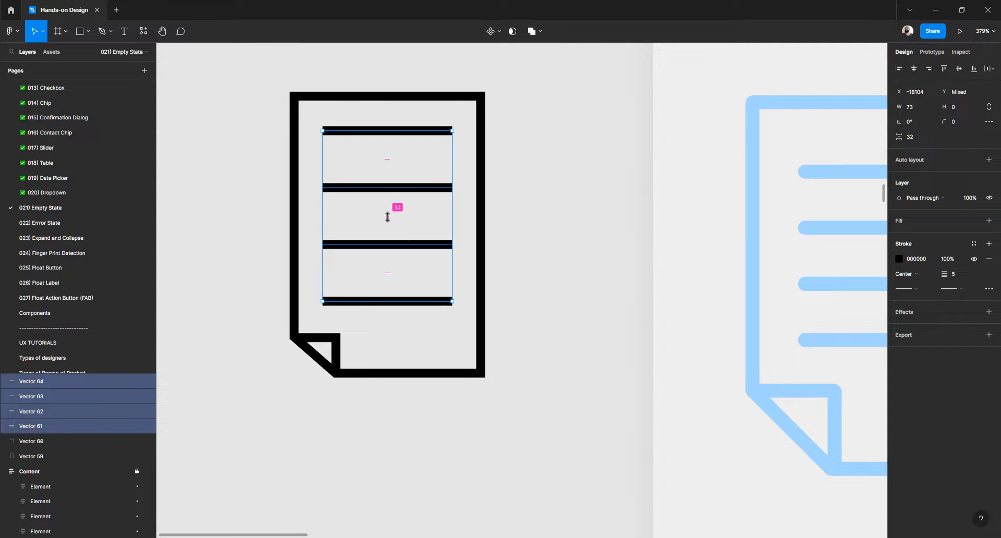
Reduce the equal spacing between the four text lines and shift them down within the page outline
click(916, 139)
drag(392, 214, 379, 197)
click(521, 166)
scroll(495, 197, down, 3)
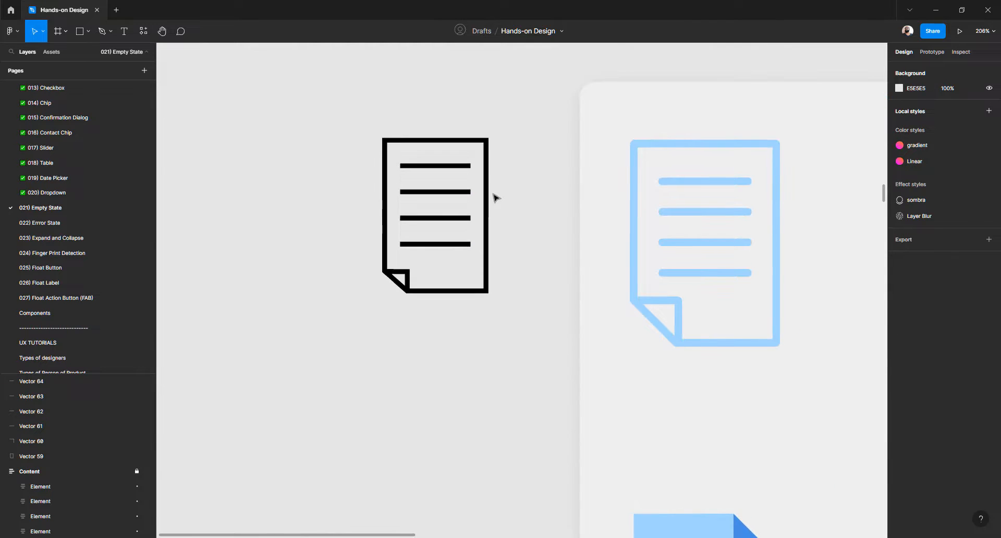
scroll(496, 197, up, 3)
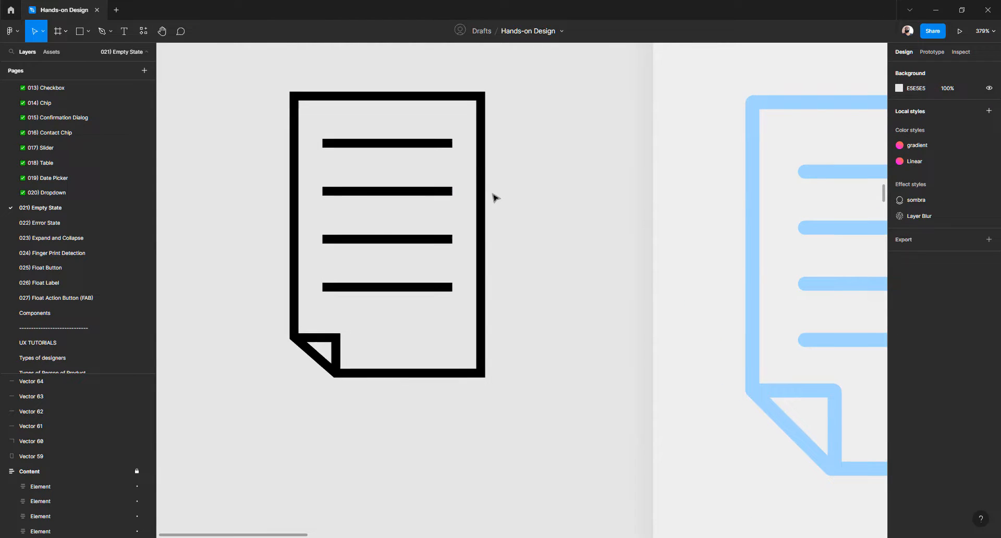
Nudge the vertical edge of the folded corner's inner vector 3 units to the right
click(337, 342)
scroll(338, 336, up, 3)
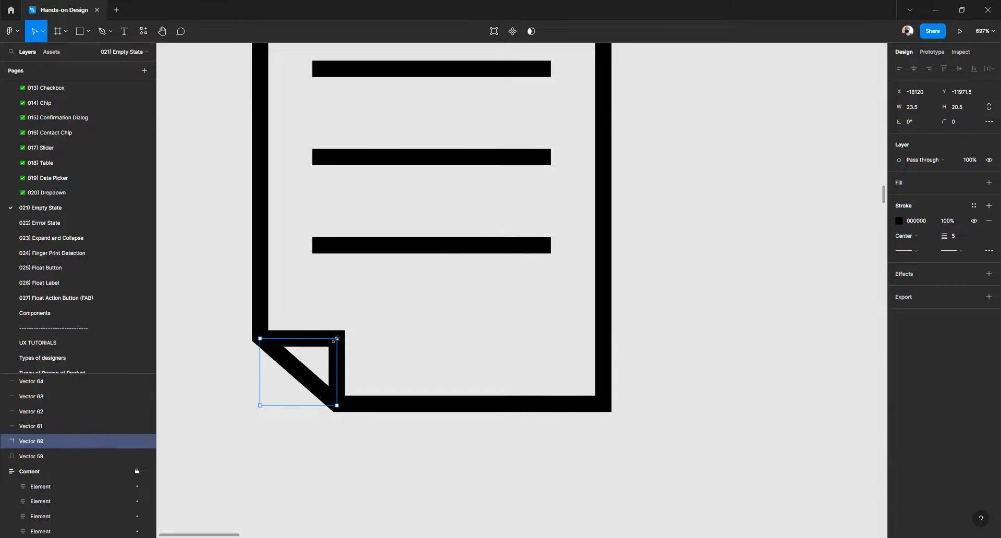
double_click(337, 339)
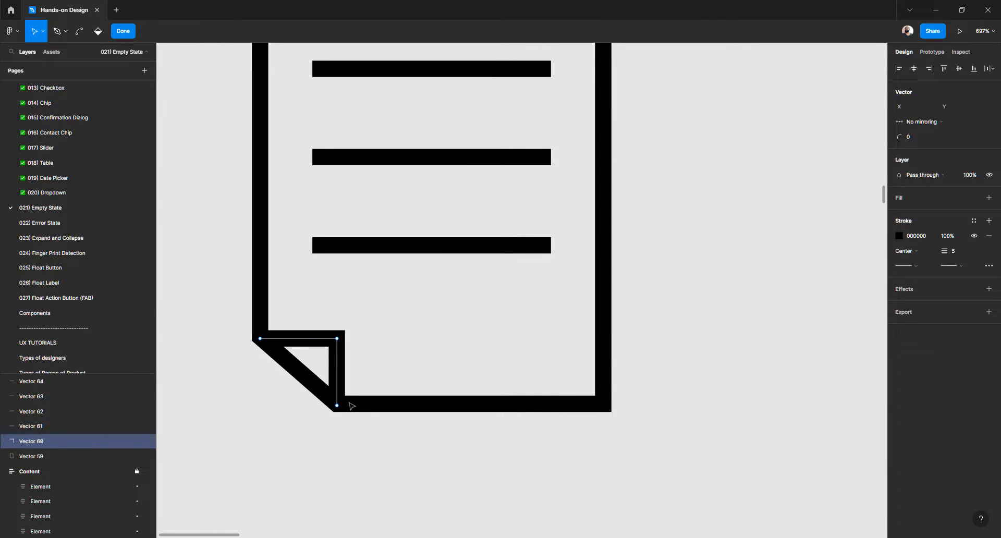
drag(362, 429, 424, 463)
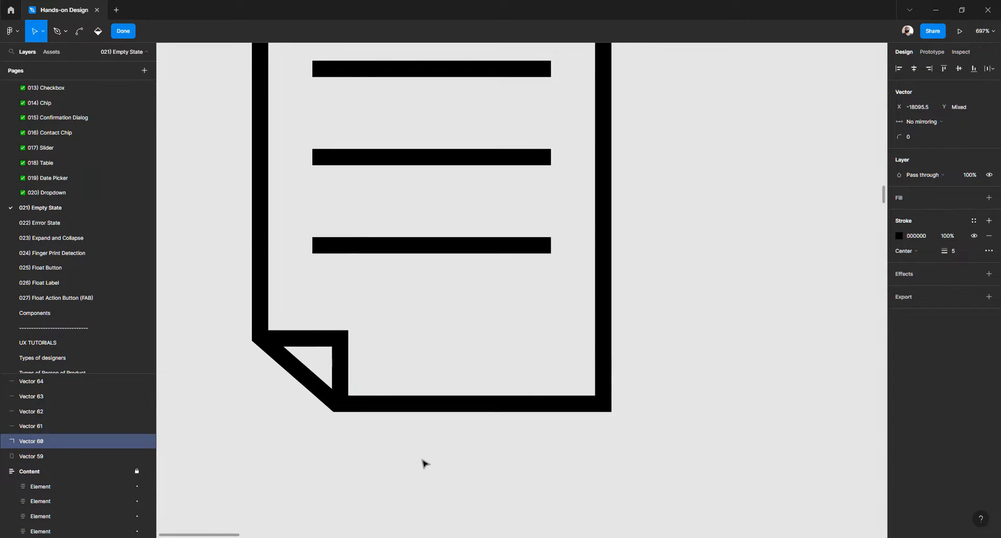
key(Right)
key(Right)
key(Right)
Raise the horizontal edge of the folded corner's inner vector to Y -11973.5 and finish editing it
drag(408, 309, 225, 361)
key(Up)
key(Up)
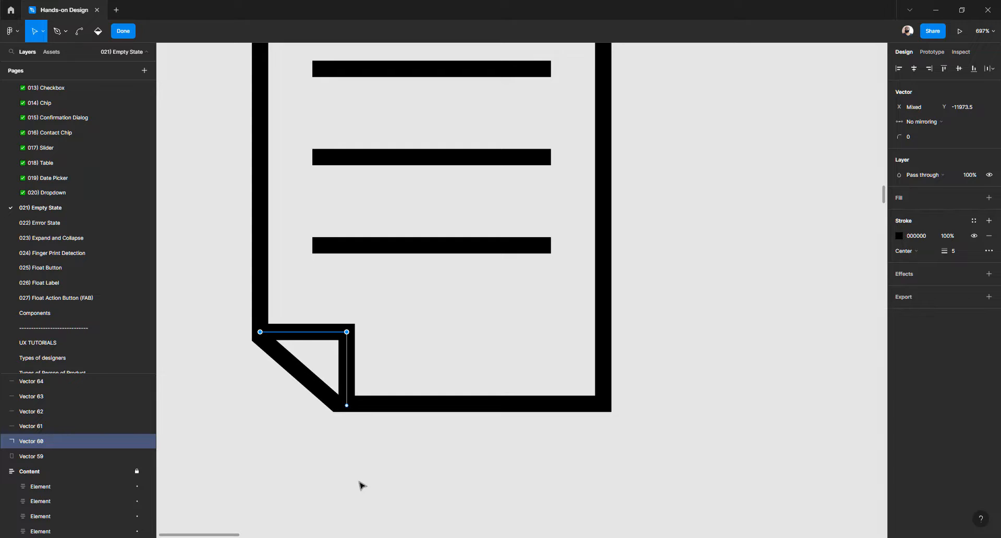
key(Escape)
key(Escape)
Raise the page outline's left fold point to Y -11973.93 to line up with the inner fold
scroll(340, 463, down, 5)
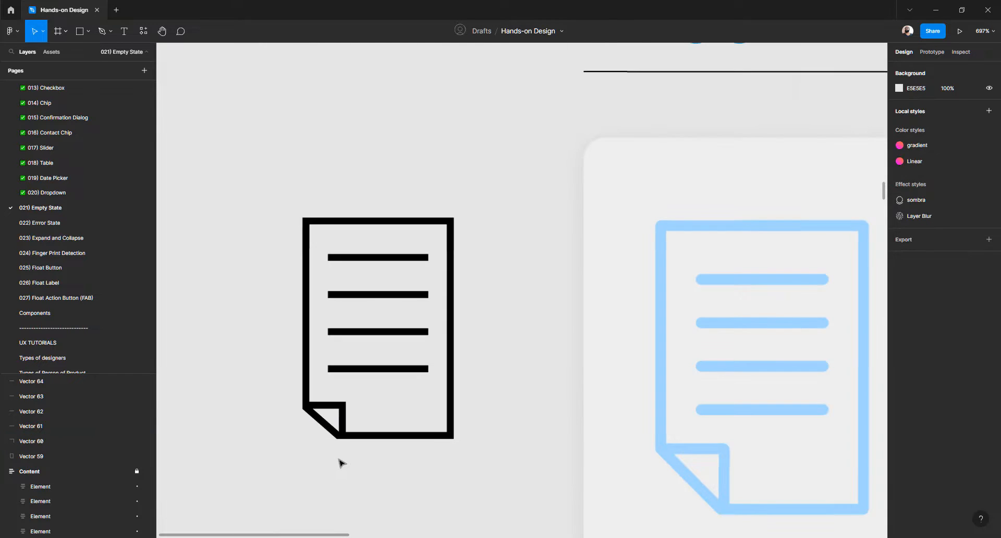
scroll(340, 463, up, 3)
scroll(340, 463, up, 2)
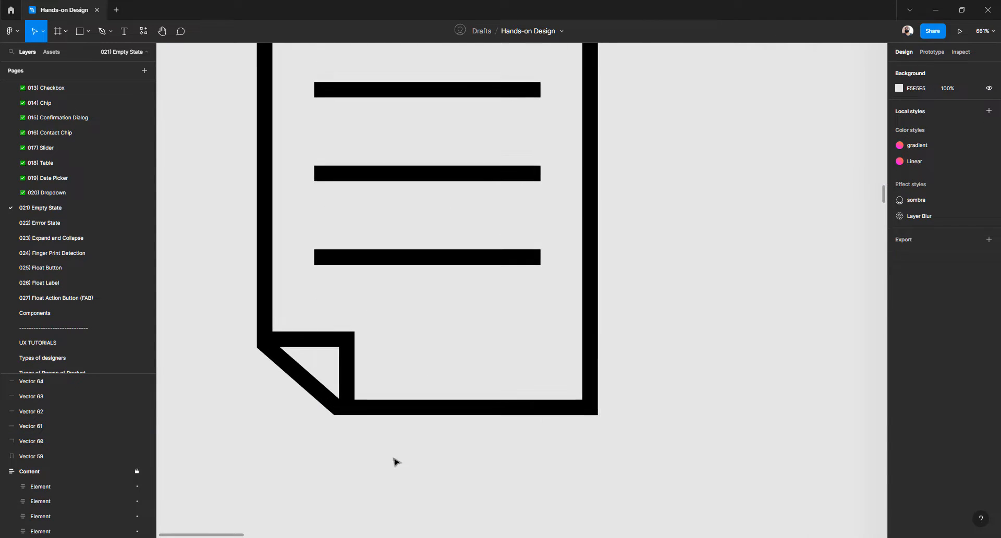
scroll(537, 443, down, 3)
click(574, 416)
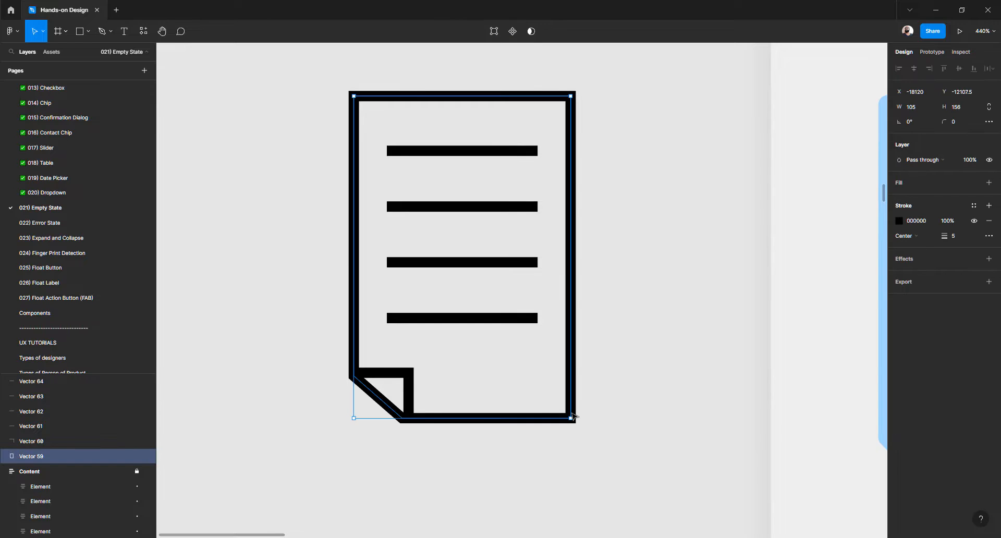
double_click(573, 416)
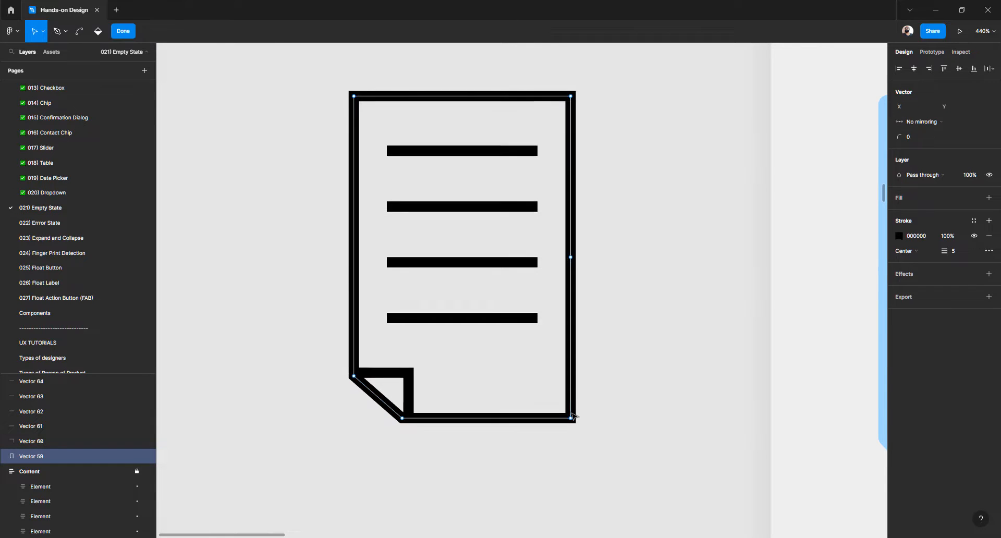
drag(297, 331, 364, 404)
scroll(364, 404, up, 4)
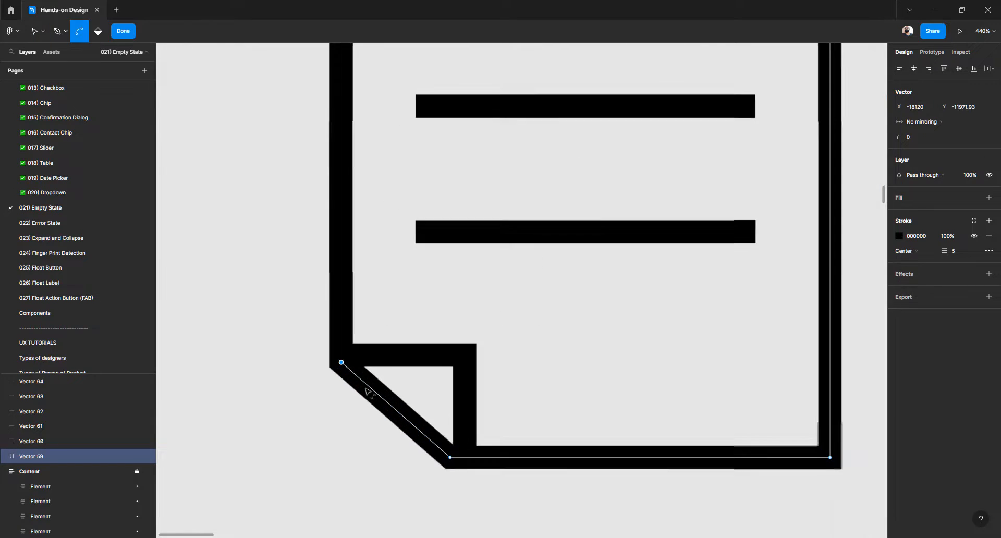
key(Up)
key(Up)
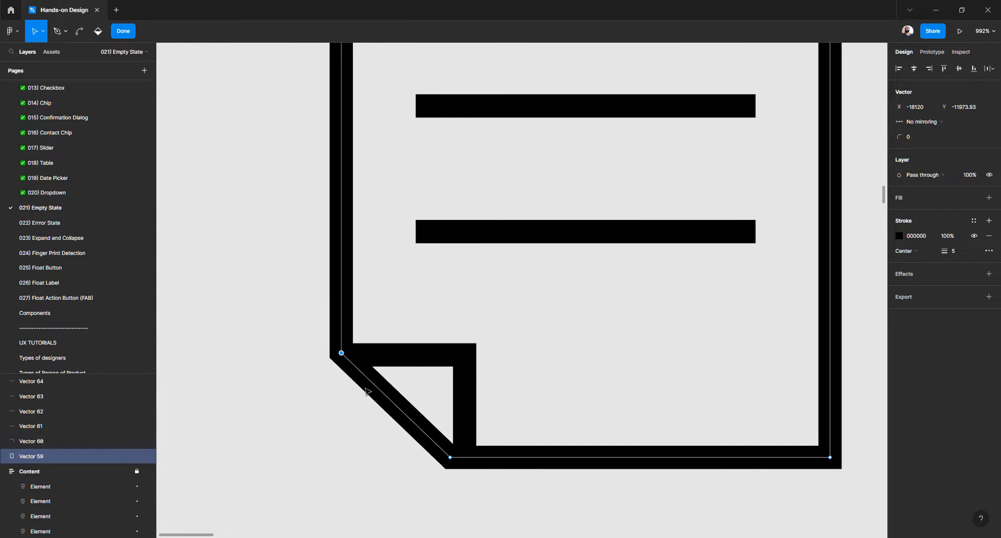
Nudge the page outline's lower fold point 2 units right and finish editing the outline
click(451, 458)
key(Right)
key(Right)
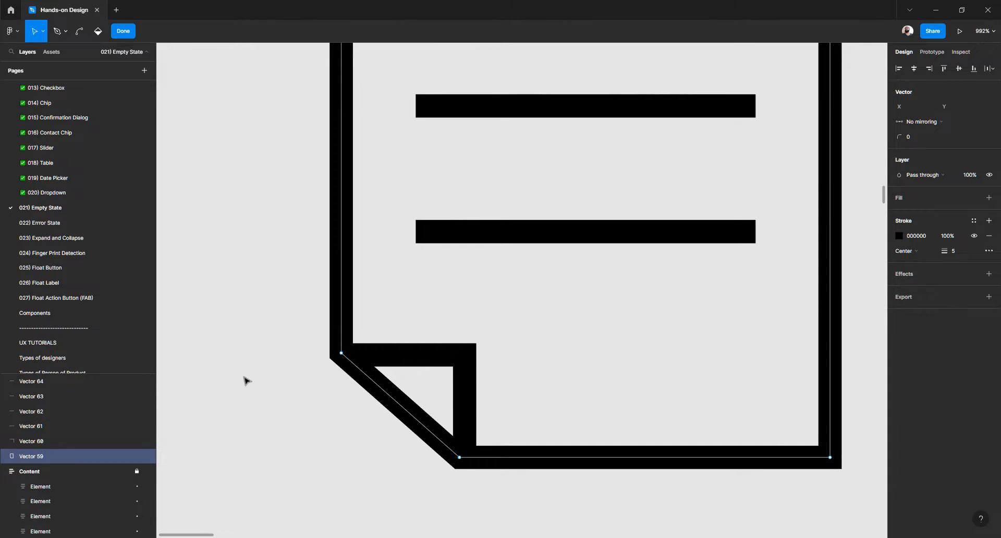
key(Escape)
key(Escape)
scroll(369, 380, down, 3)
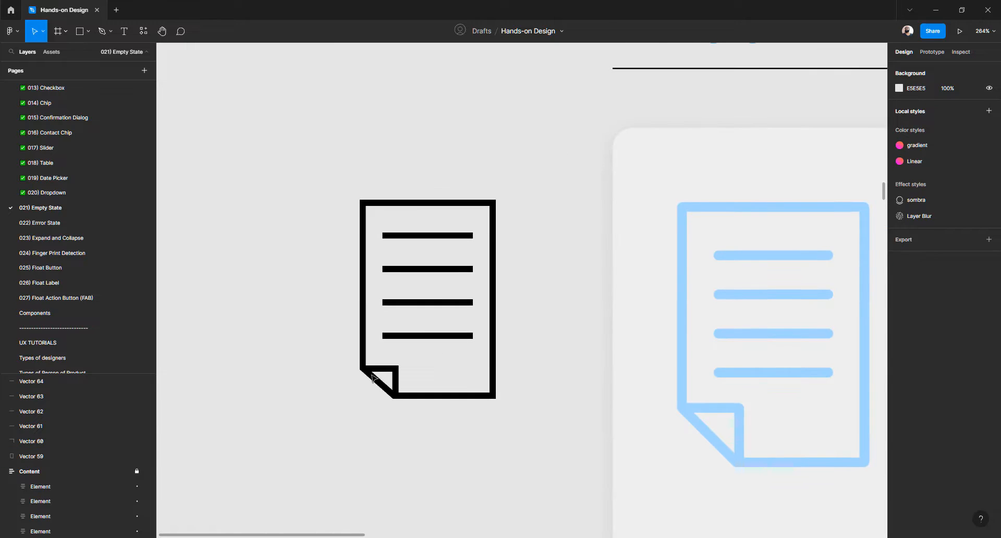
Round the page outline's upper-right corner with a radius of 4
scroll(372, 377, up, 4)
scroll(372, 378, down, 2)
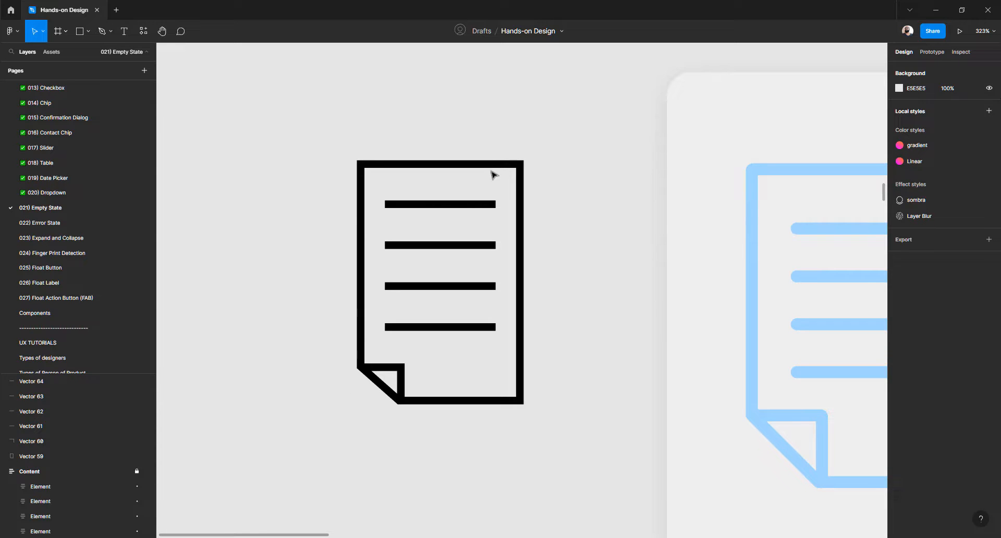
scroll(508, 160, up, 3)
click(528, 176)
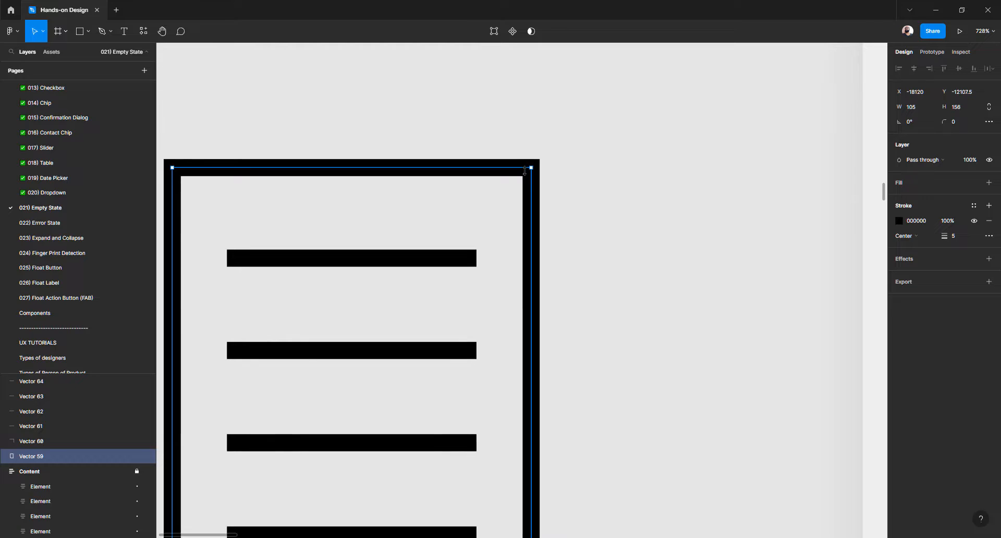
click(666, 154)
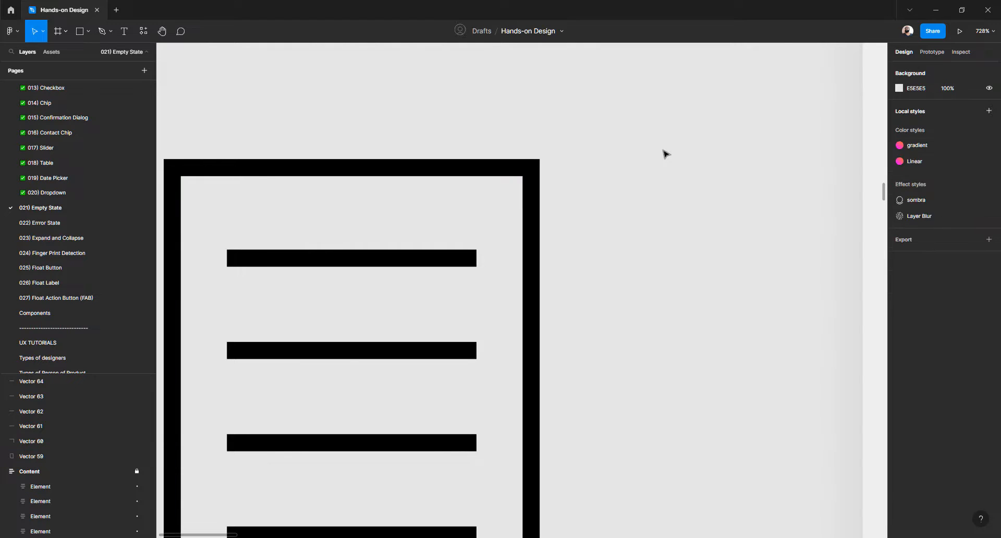
click(533, 193)
key(Return)
drag(583, 138, 470, 204)
click(912, 137)
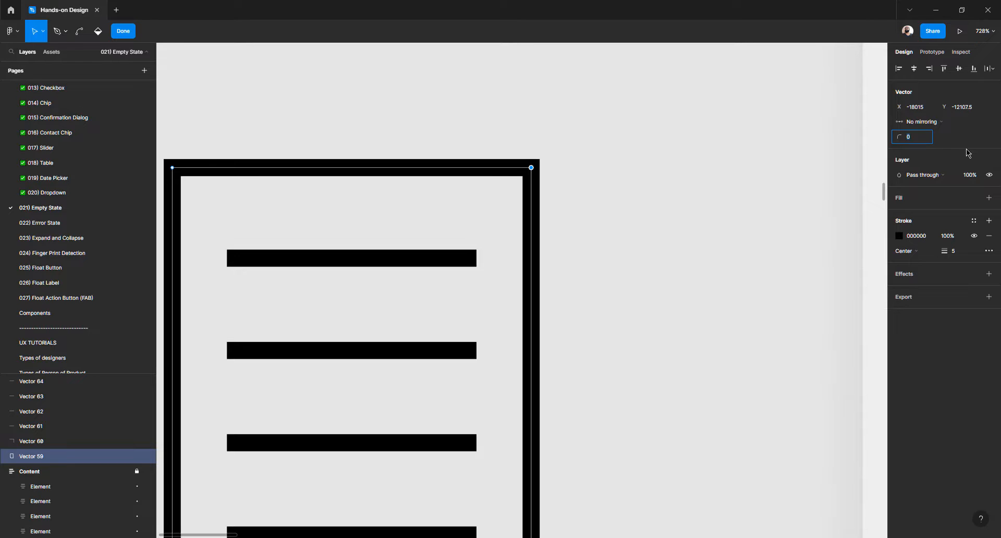
text(4)
key(Return)
click(694, 214)
key(ctrl)
scroll(680, 216, down, 3)
scroll(679, 216, right, 5)
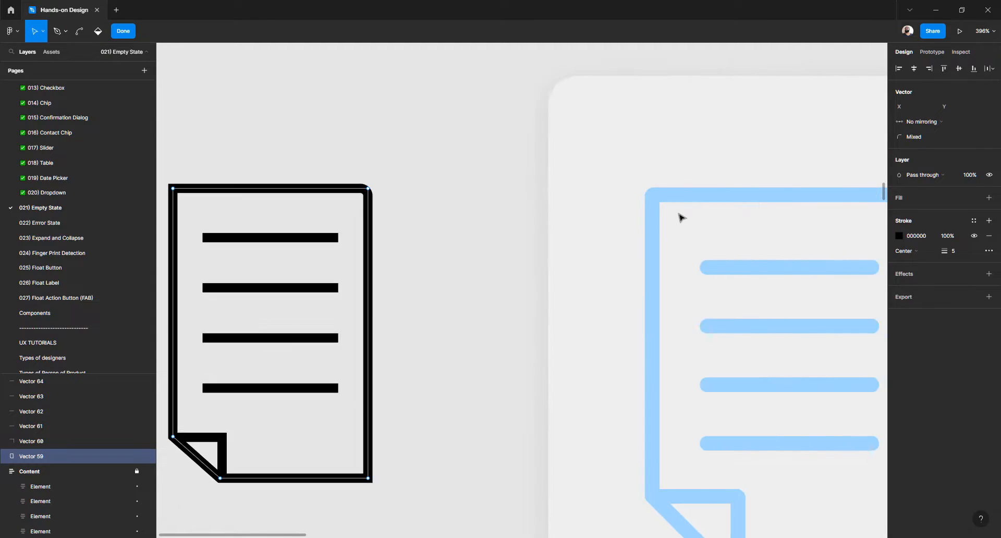
Set the radius of the page outline's upper-left and lower-right corners to 2 and finish editing the outline
scroll(679, 216, right, 3)
scroll(679, 216, left, 6)
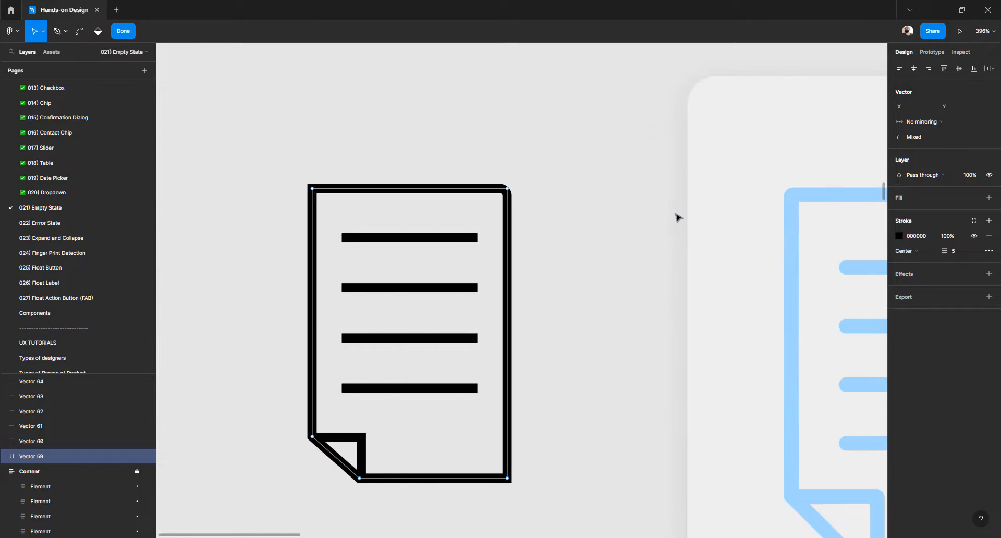
drag(305, 168, 338, 238)
drag(530, 498, 490, 458)
click(914, 141)
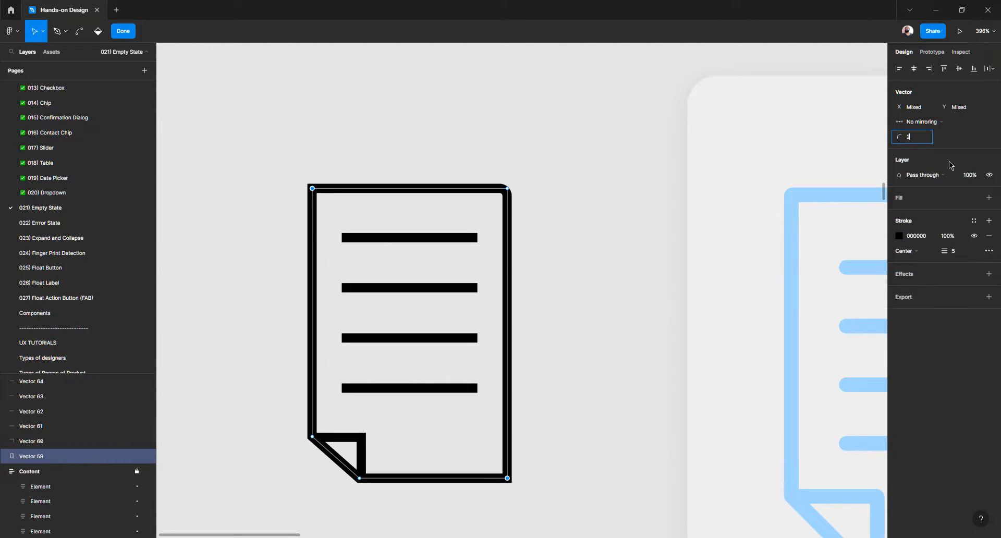
text(2)
key(Return)
key(Escape)
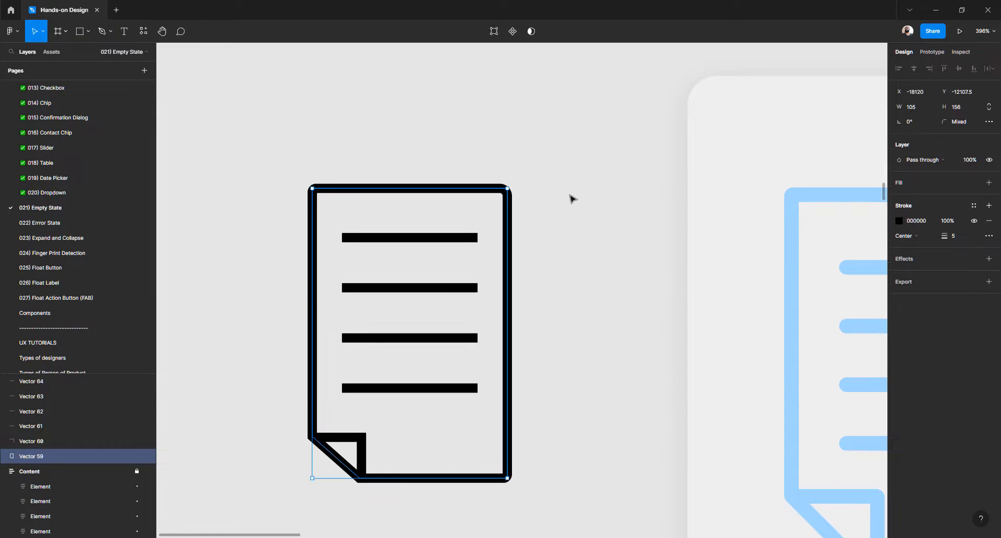
Set the page outline's upper-right corner radius to 2, matching the other rounded corners, and finish editing the outline
key(Return)
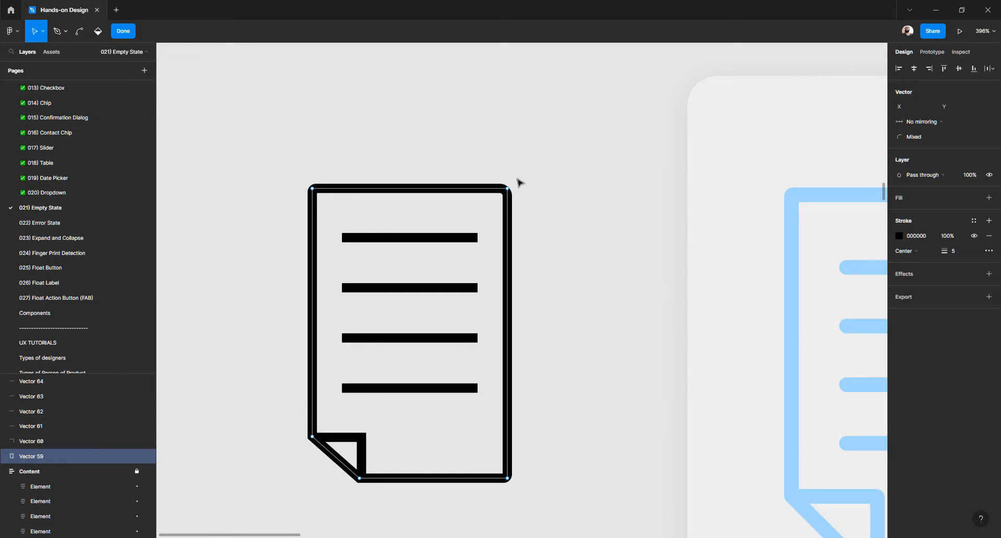
drag(524, 162, 473, 227)
click(914, 137)
text(2)
key(Return)
drag(254, 150, 577, 233)
drag(547, 476, 468, 531)
click(911, 137)
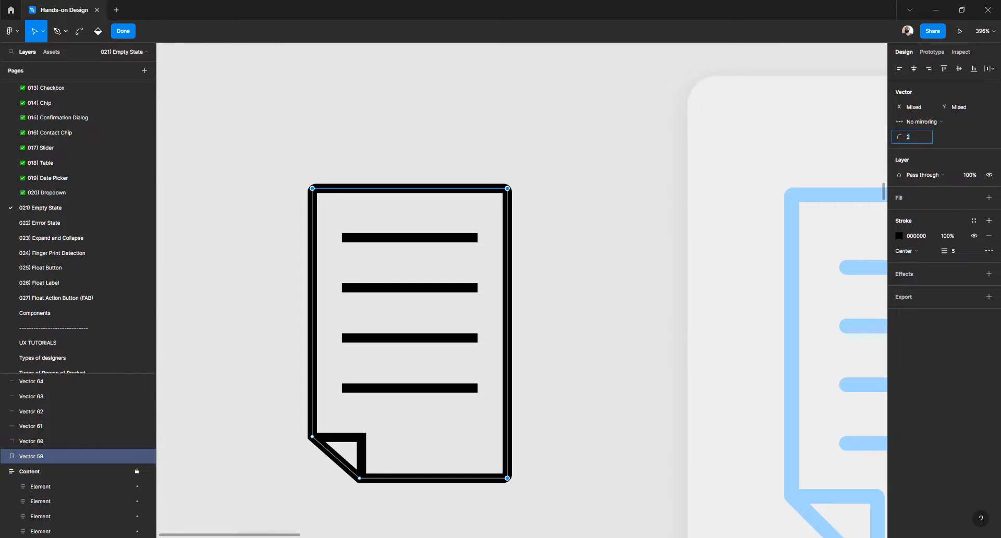
key(Return)
key(Escape)
key(Escape)
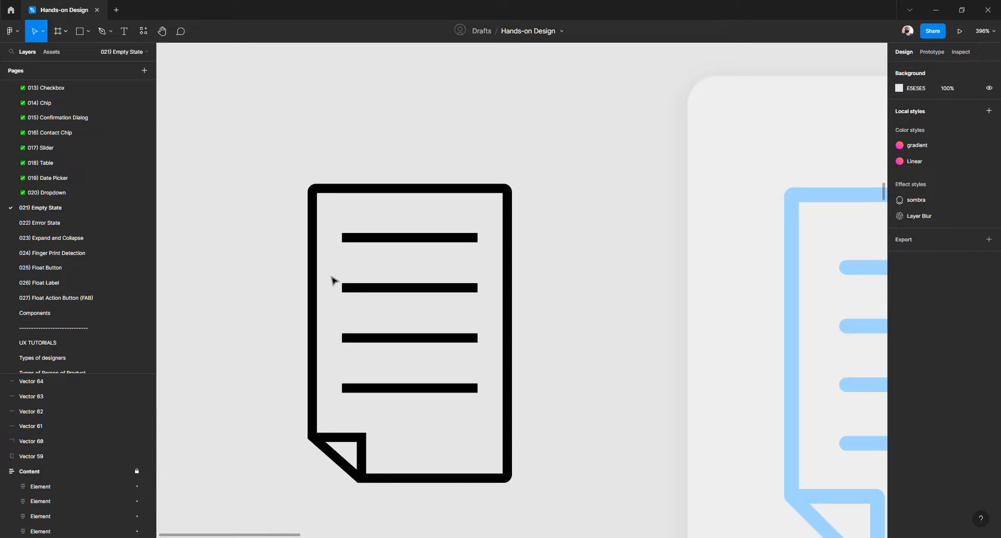
Give all four horizontal text lines inside the page Round end caps
scroll(333, 280, down, 2)
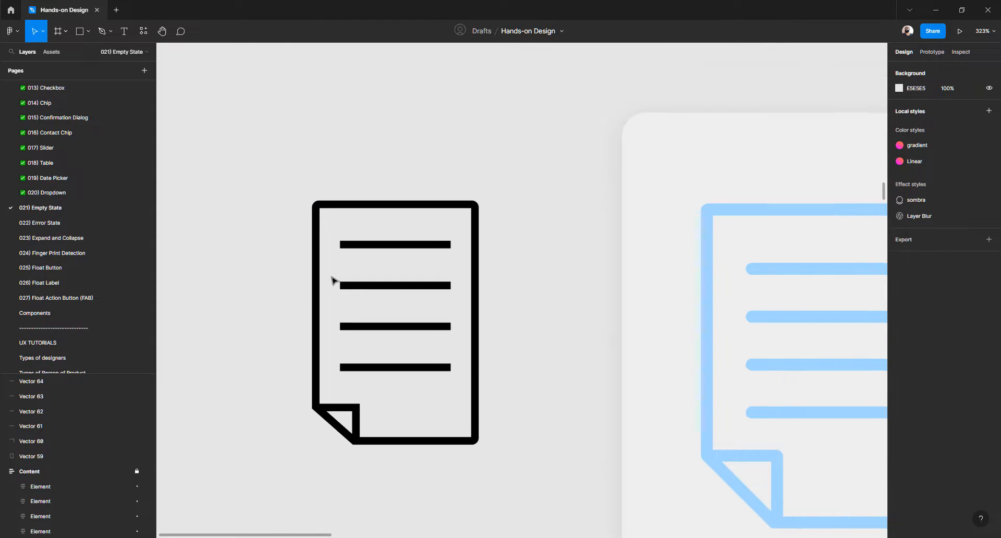
click(369, 247)
shift+click(370, 286)
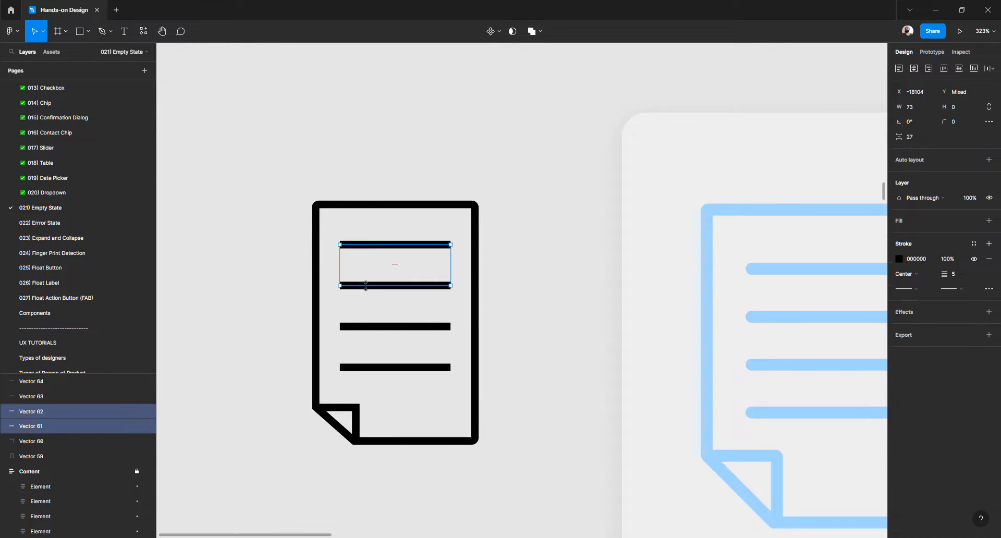
shift+click(371, 327)
shift+click(384, 368)
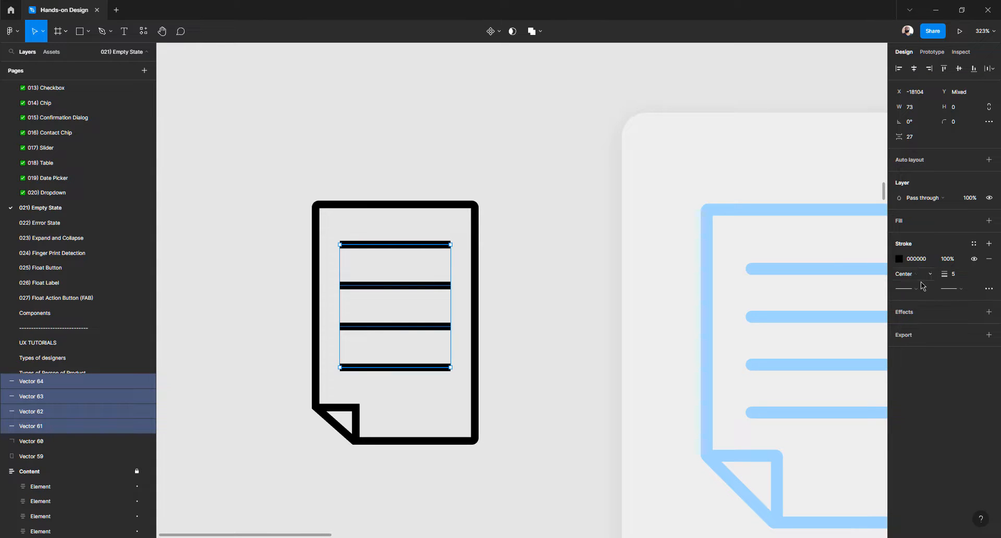
click(961, 290)
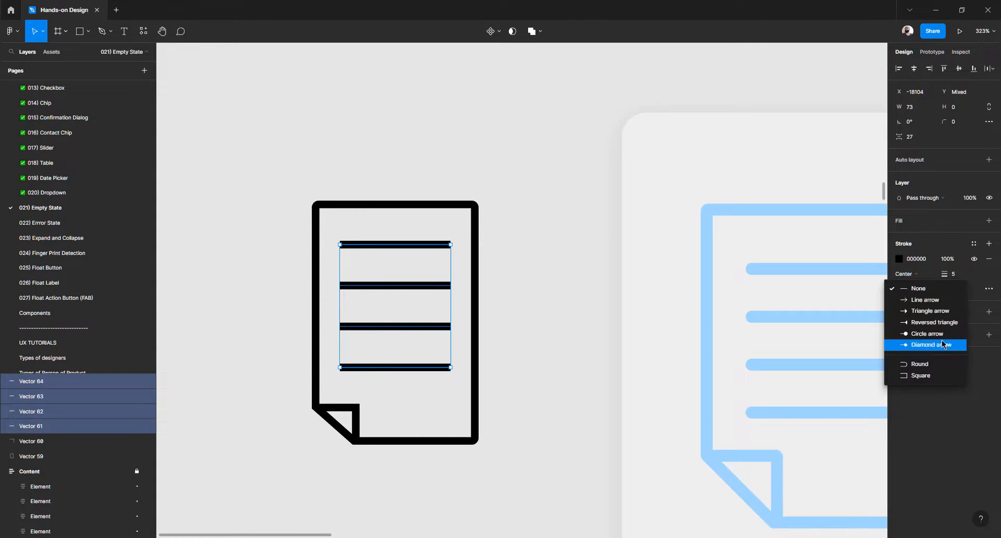
click(932, 366)
click(534, 273)
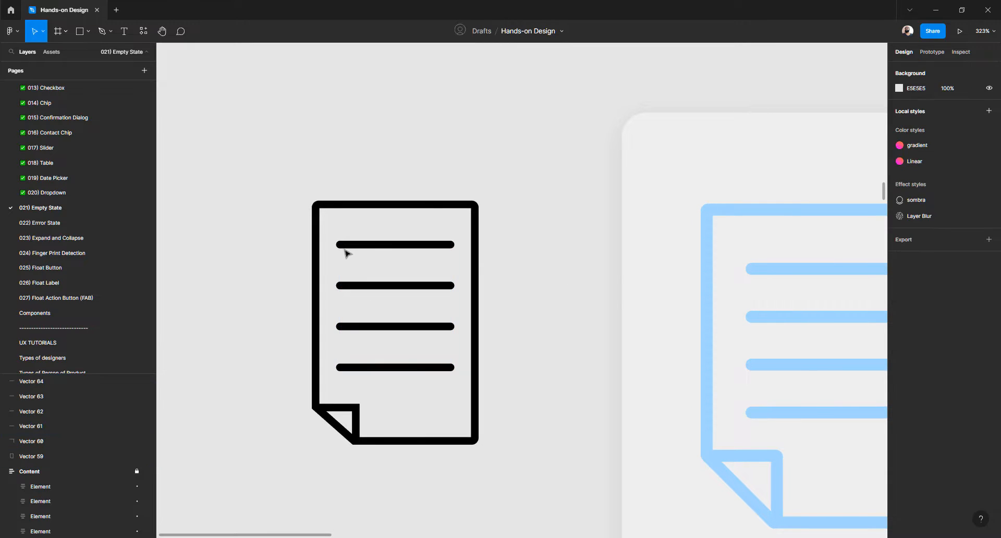
Round the corner point of the folded corner's inner vector with a radius of 2 and finish editing it
scroll(346, 252, up, 3)
scroll(346, 253, down, 3)
scroll(364, 330, up, 4)
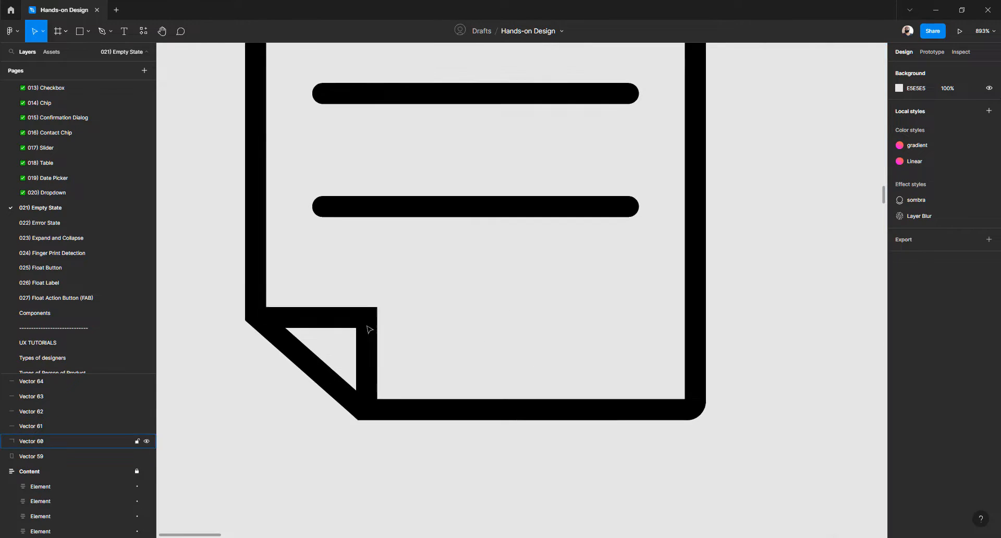
click(367, 328)
scroll(367, 327, down, 15)
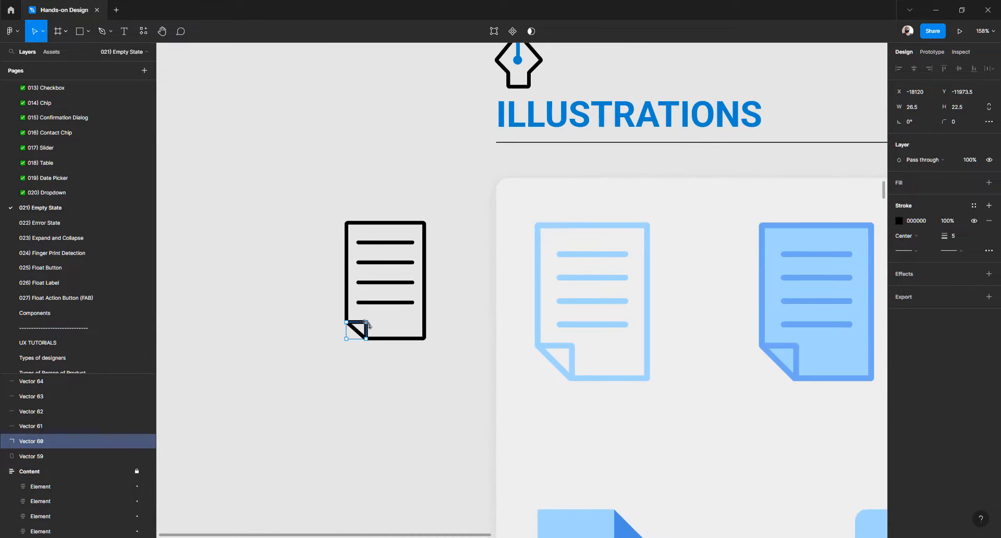
scroll(339, 319, up, 5)
scroll(339, 319, up, 10)
key(Return)
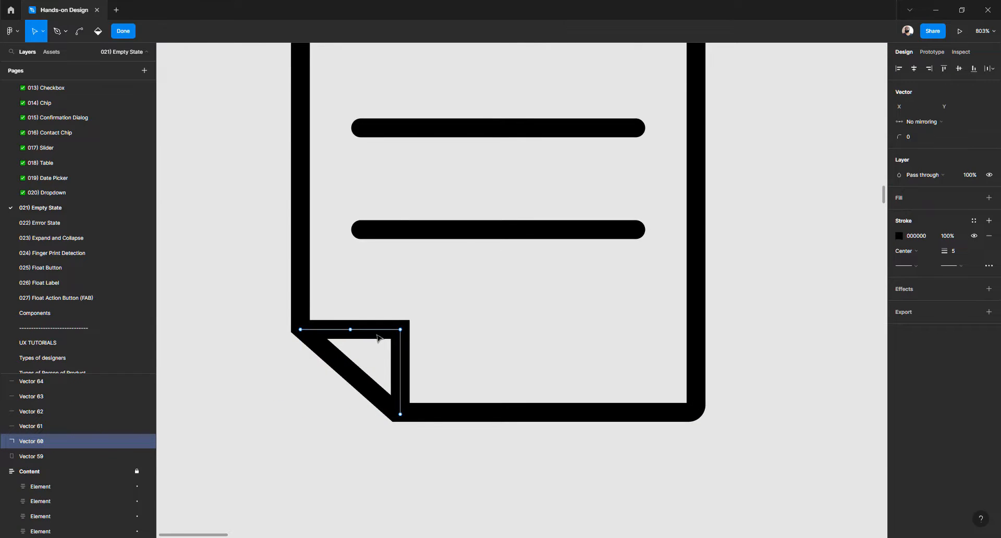
drag(426, 319, 386, 345)
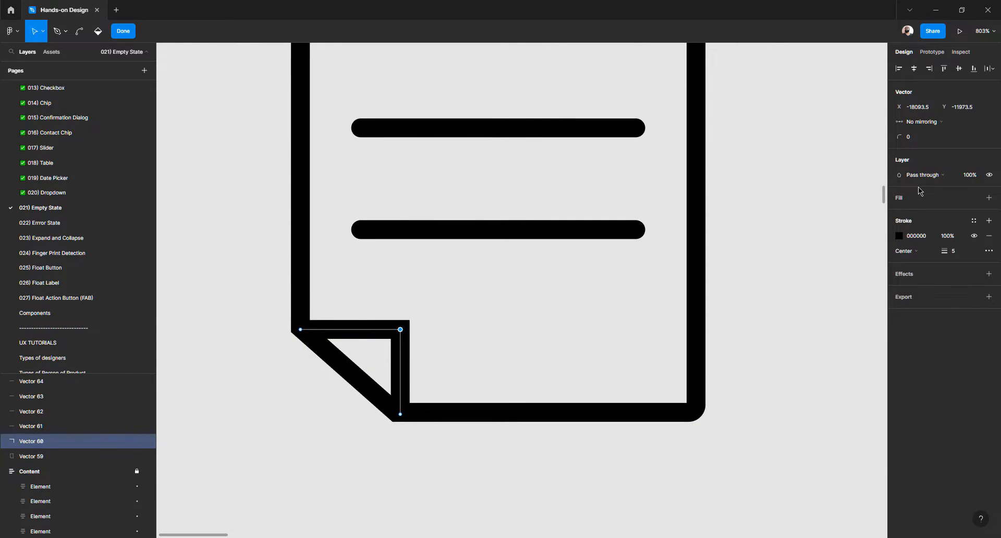
click(914, 140)
text(2)
key(Return)
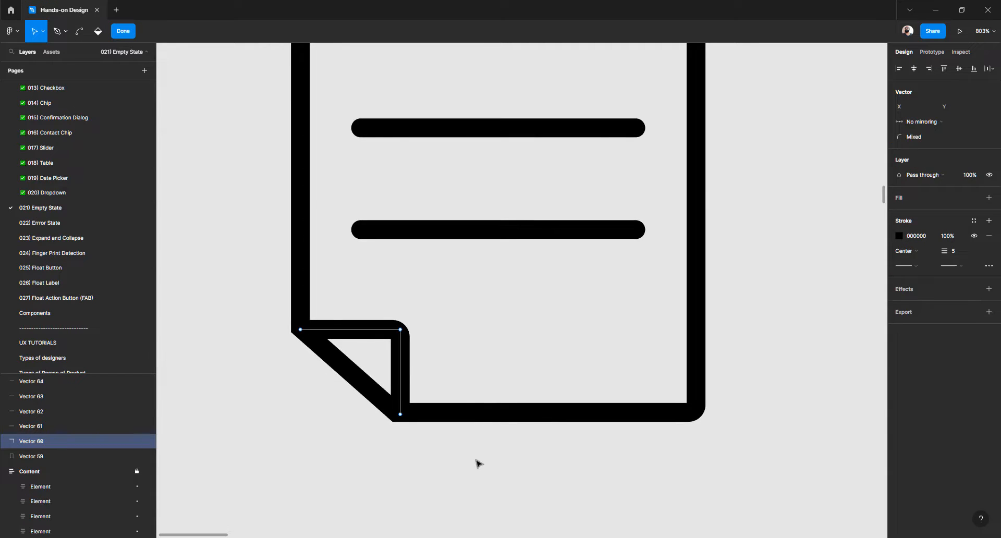
click(476, 463)
Widen the page outline by moving its right edge 7 units right to X -18008, and finish editing it
scroll(479, 463, down, 10)
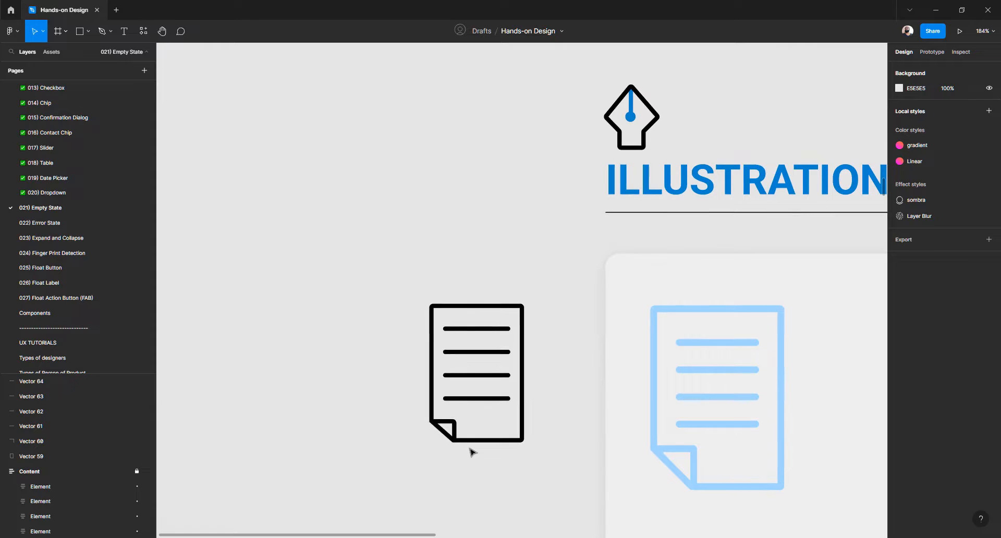
scroll(475, 433, up, 4)
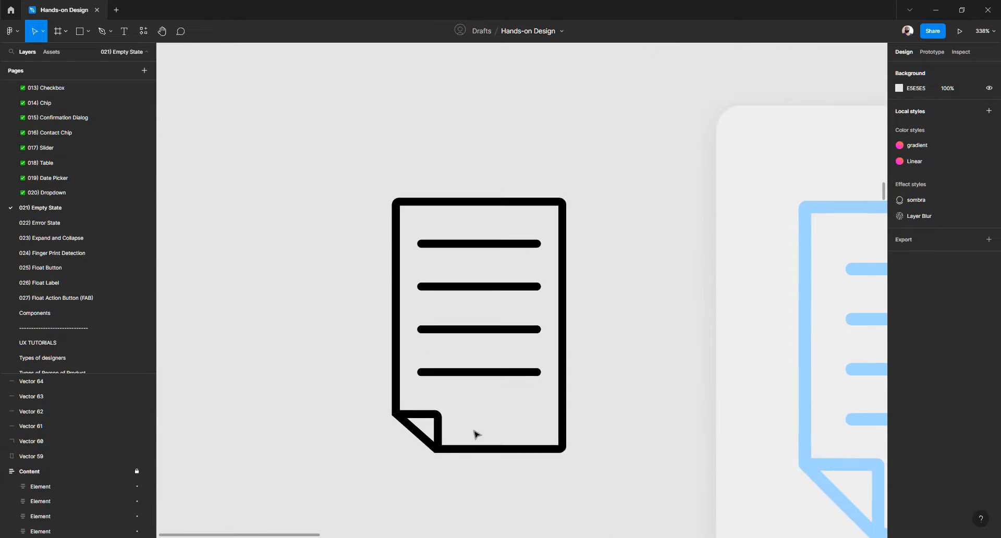
scroll(585, 346, right, 3)
scroll(744, 339, down, 3)
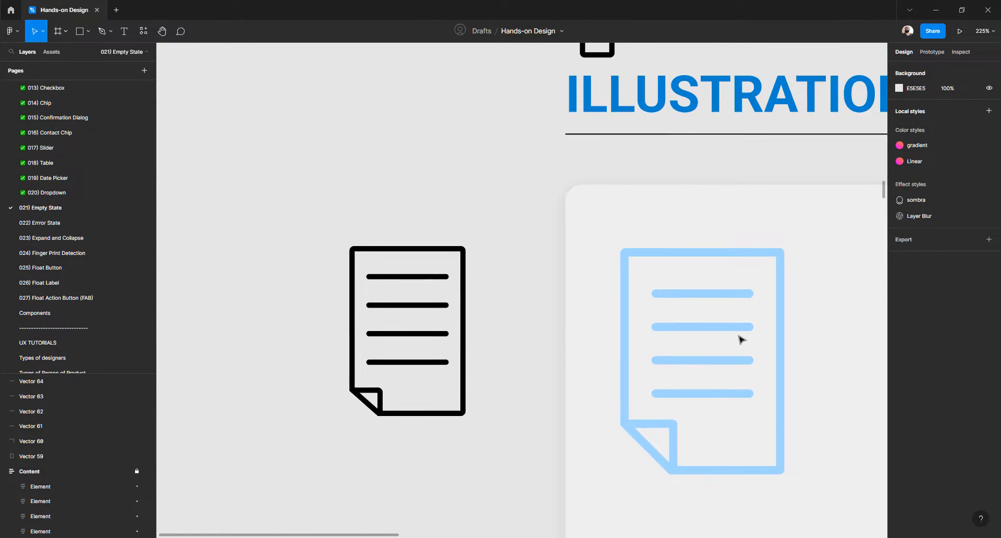
click(465, 307)
key(Return)
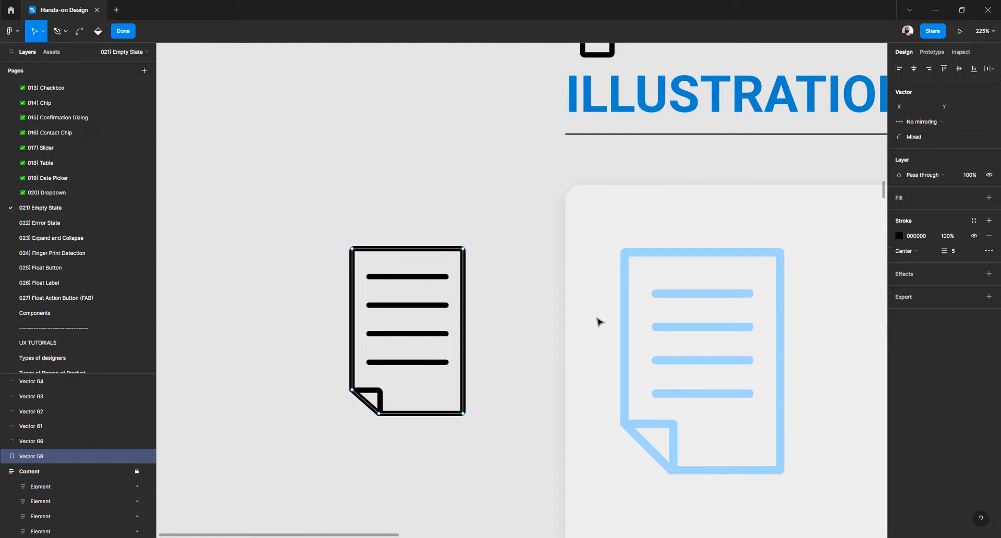
drag(512, 222, 444, 444)
key(Right)
key(Right)
key(Right)
key(Right)
key(Right)
key(Right)
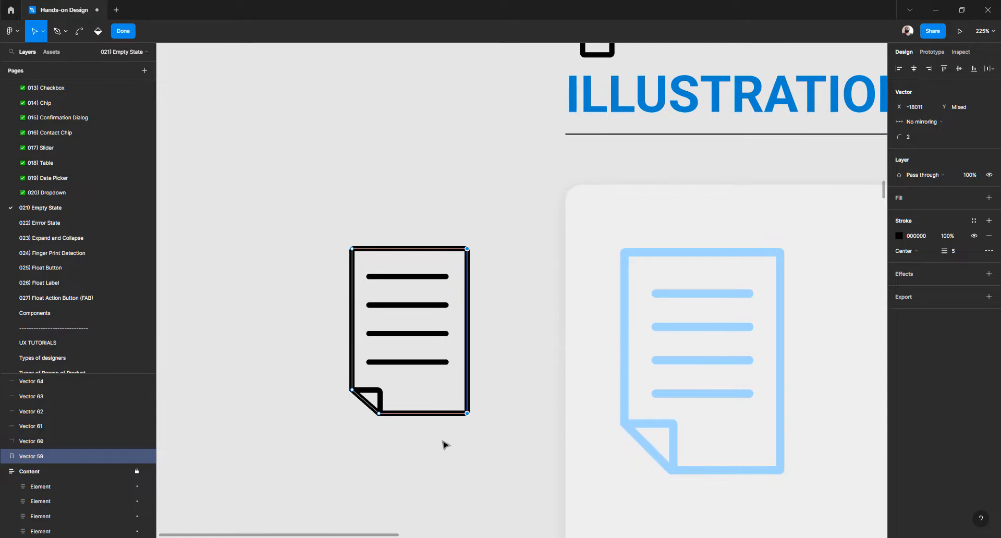
key(Right)
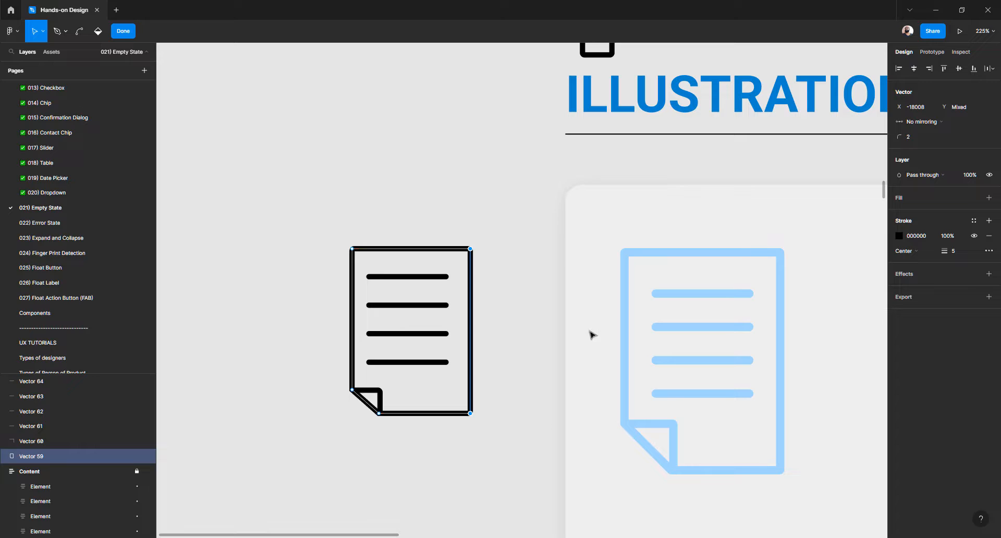
key(Escape)
key(Escape)
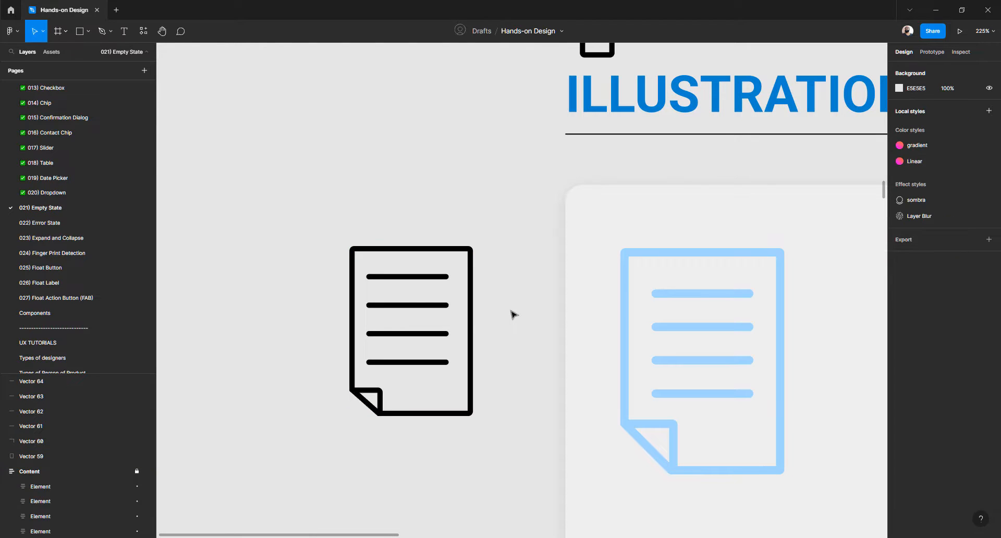
Shift the four text lines 2 units right and narrow them symmetrically to a width of 65
click(416, 277)
shift+click(412, 307)
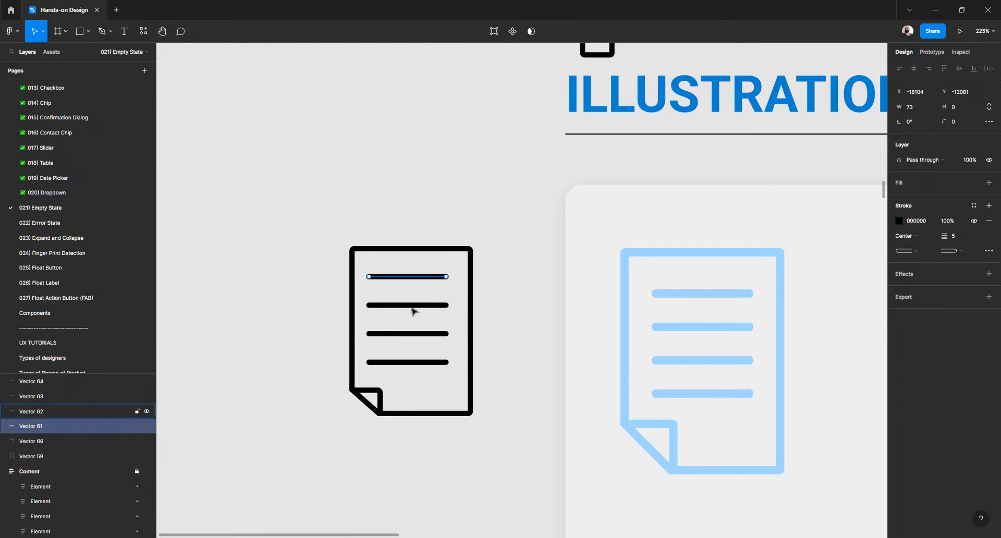
shift+click(412, 334)
shift+click(412, 364)
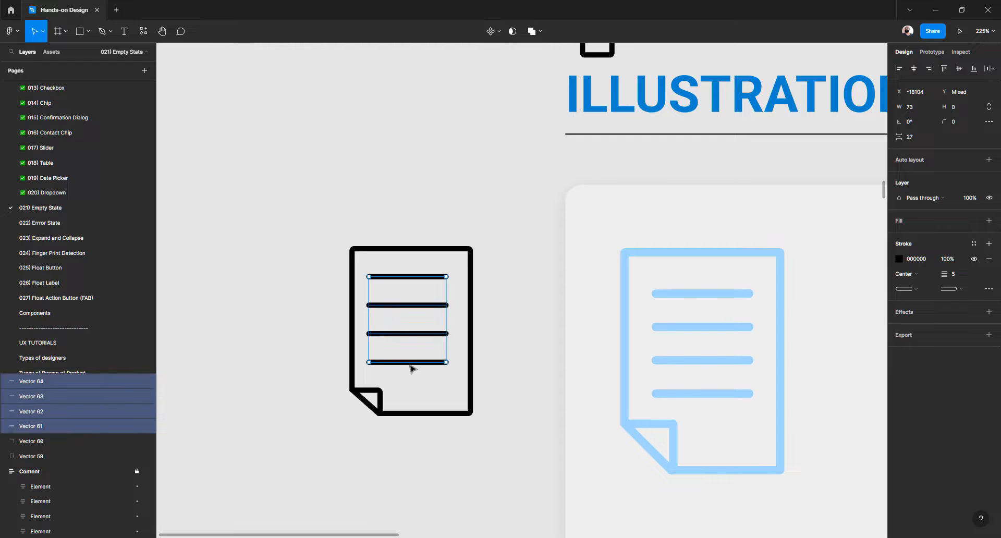
key(Right)
key(Right)
key(Right)
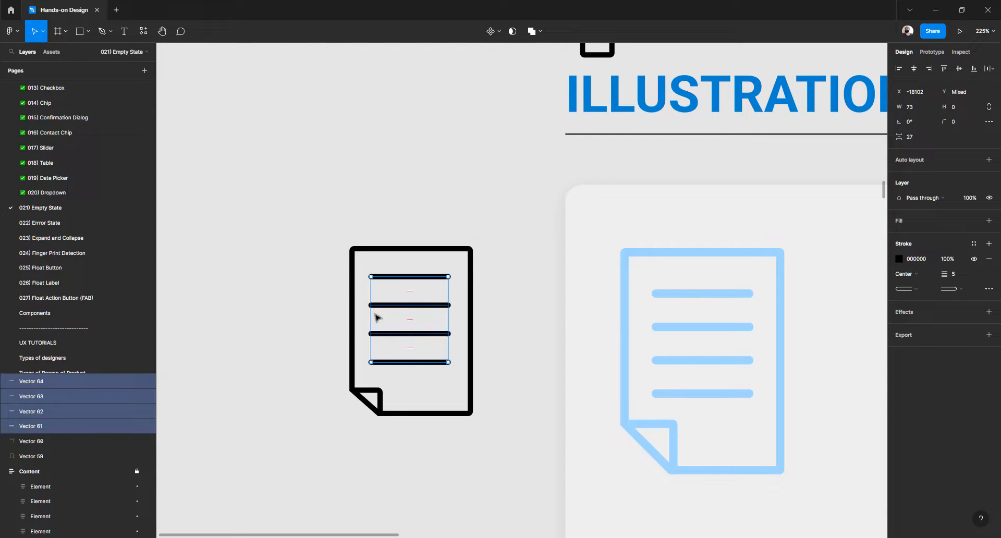
drag(372, 318, 376, 317)
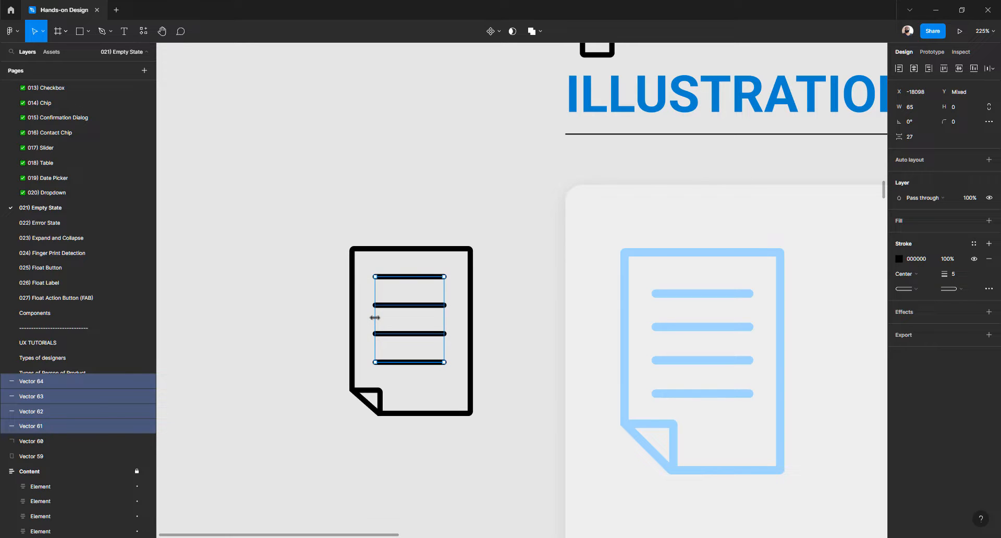
click(301, 339)
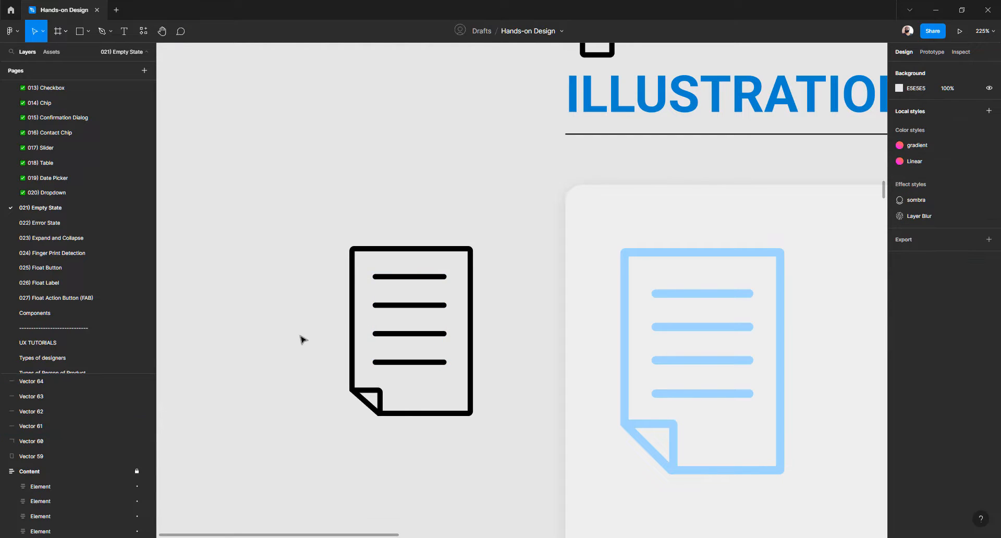
Shift the four text lines inside the page 1 unit right to X -18097
click(410, 277)
shift+click(411, 307)
shift+click(410, 335)
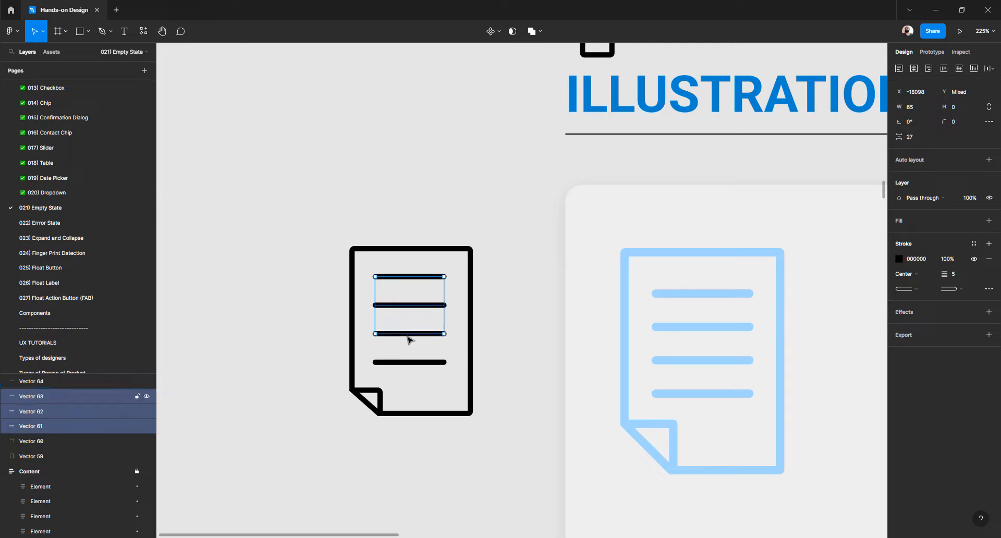
shift+click(409, 362)
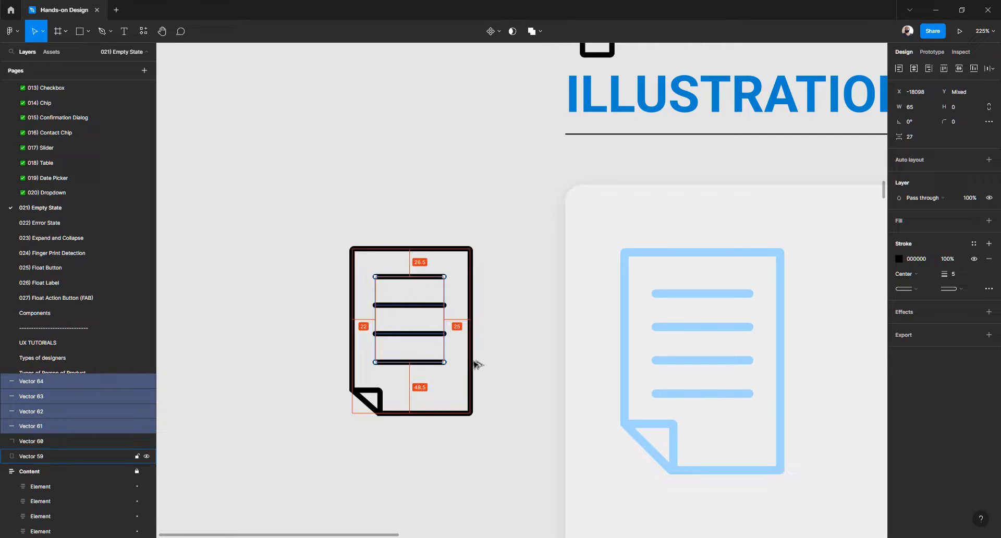
key(Right)
key(Right)
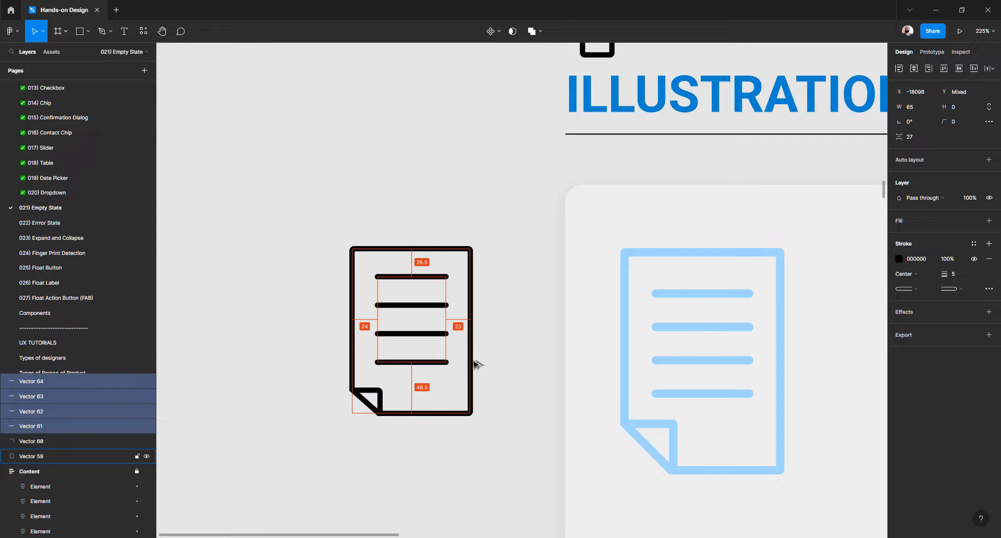
key(Left)
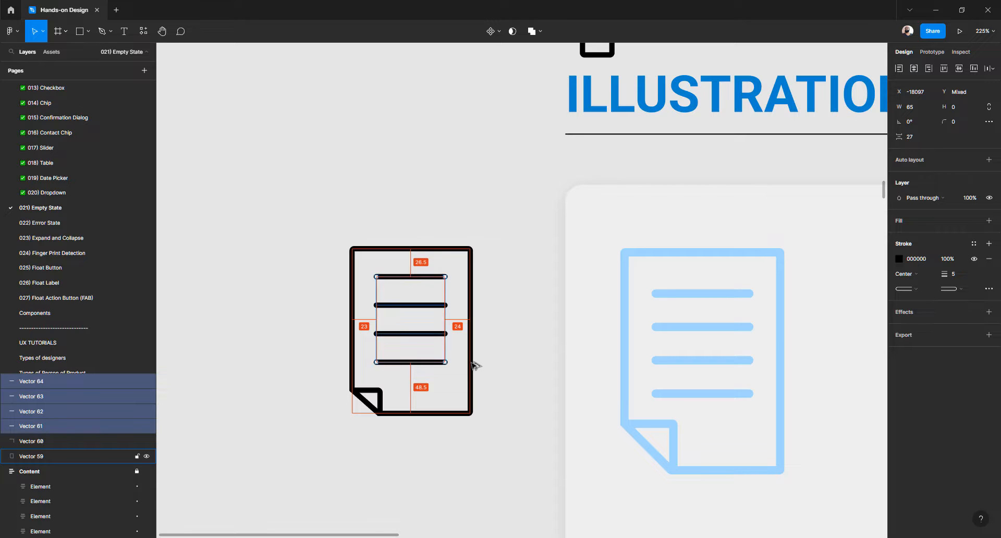
click(323, 406)
Set the stroke thickness of all the page illustration's vectors to 8
drag(315, 189, 509, 479)
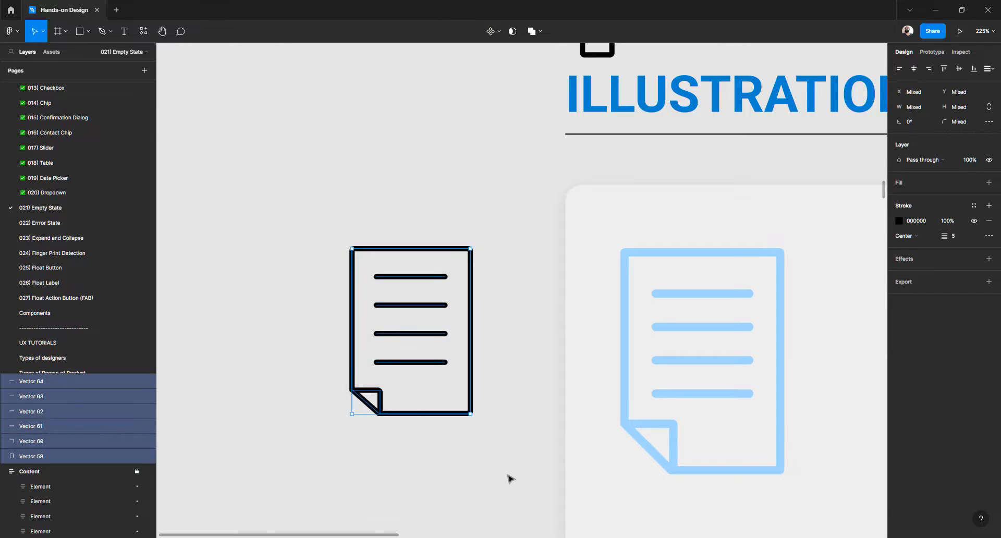
click(955, 237)
text(6)
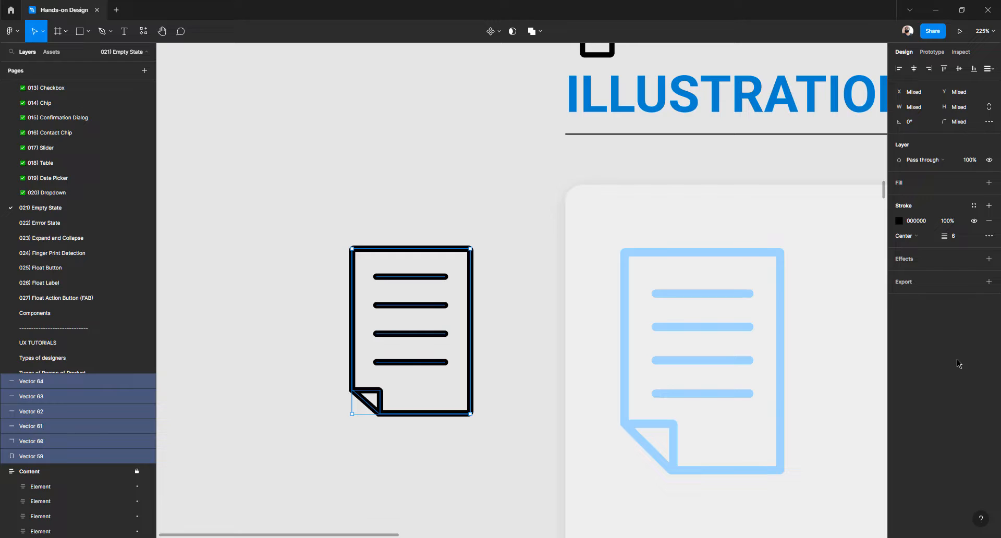
click(959, 237)
key(Return)
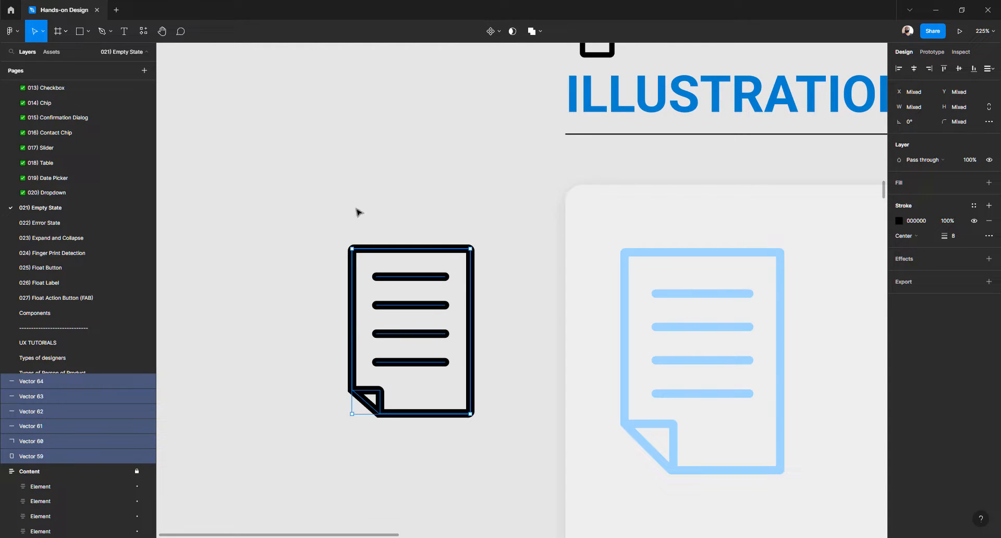
click(355, 213)
Rename the layers of the top text line and the folded corner's inner vector as Line
drag(303, 206, 425, 310)
click(441, 244)
click(410, 276)
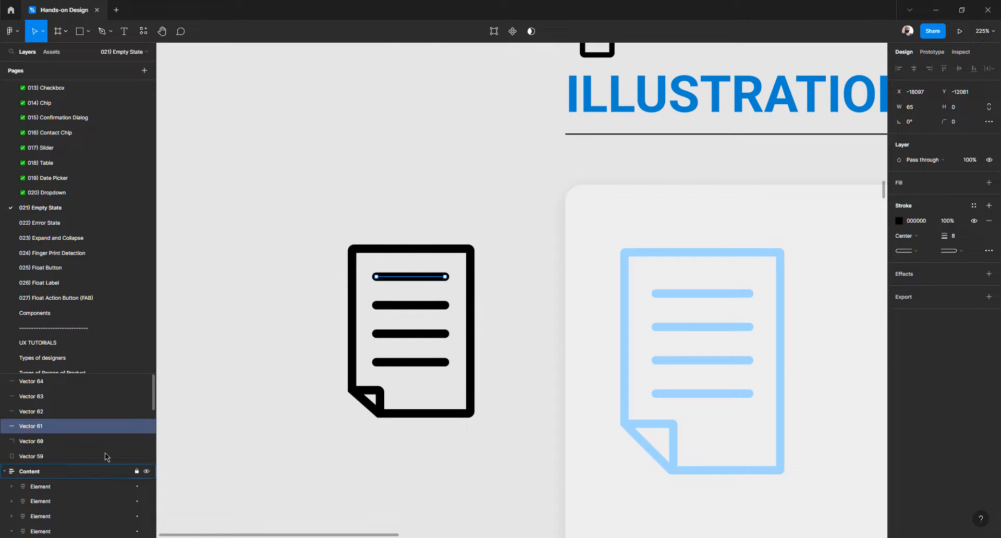
double_click(34, 427)
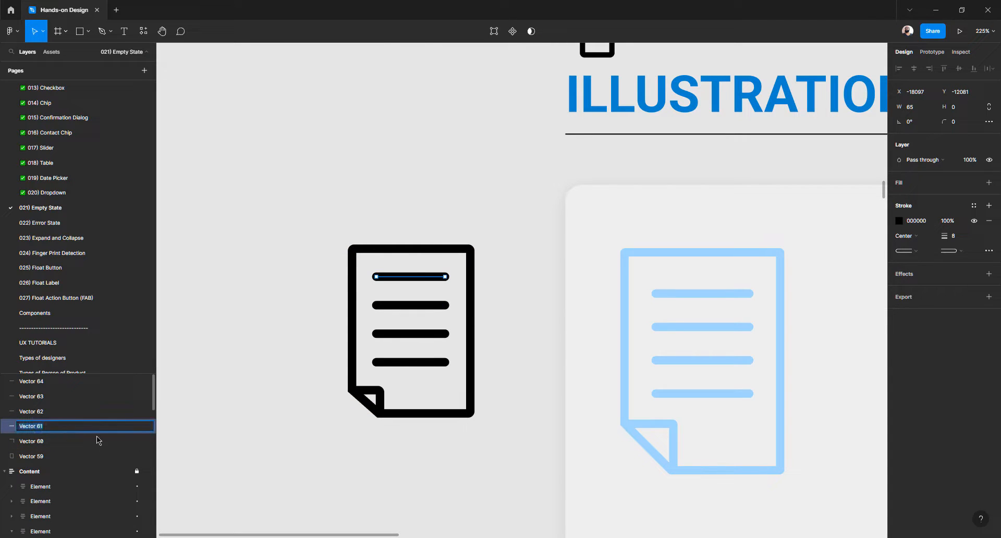
text(Line)
key(Tab)
text(Line)
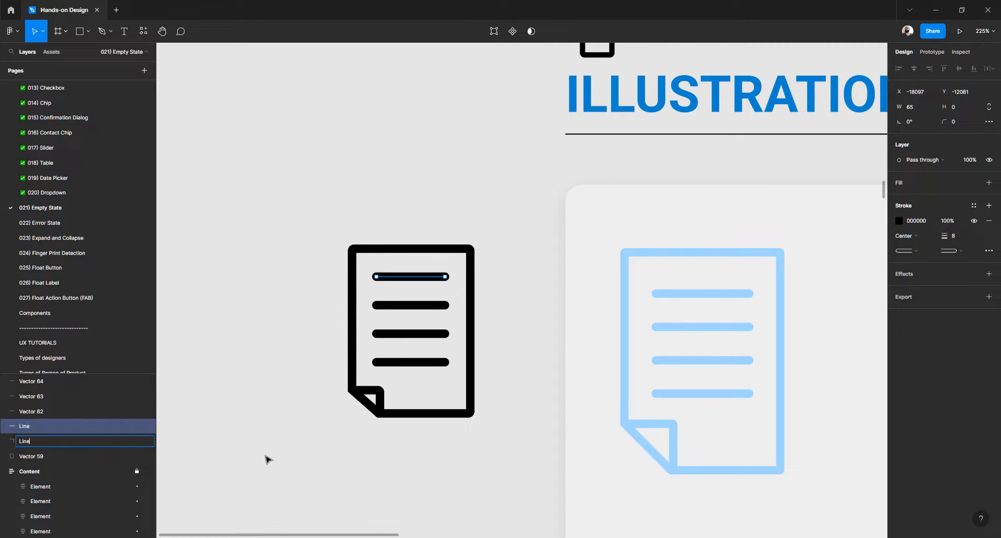
Rename the page outline's layer as Sheet
key(Tab)
text(L)
key(Return)
click(56, 457)
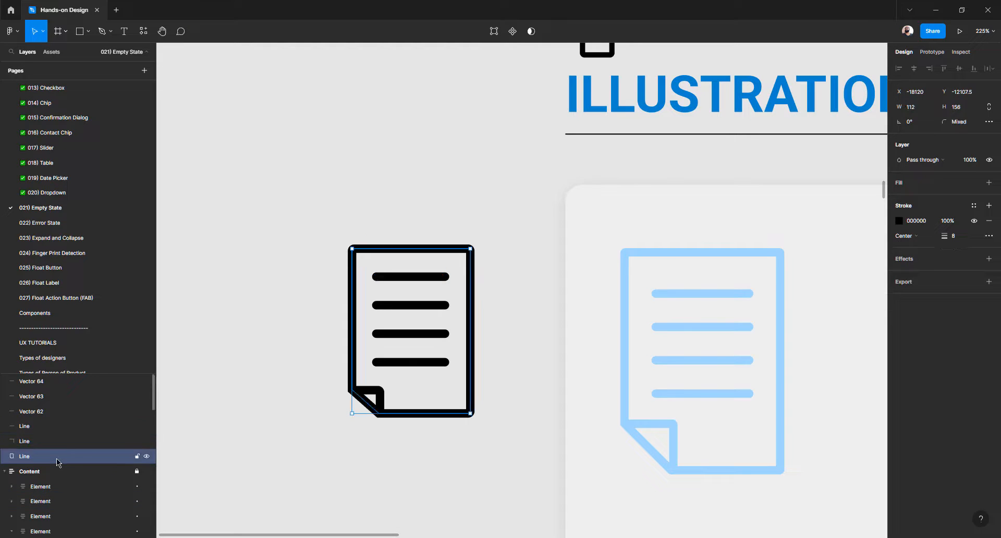
double_click(54, 458)
text(Sheet)
key(Return)
click(40, 442)
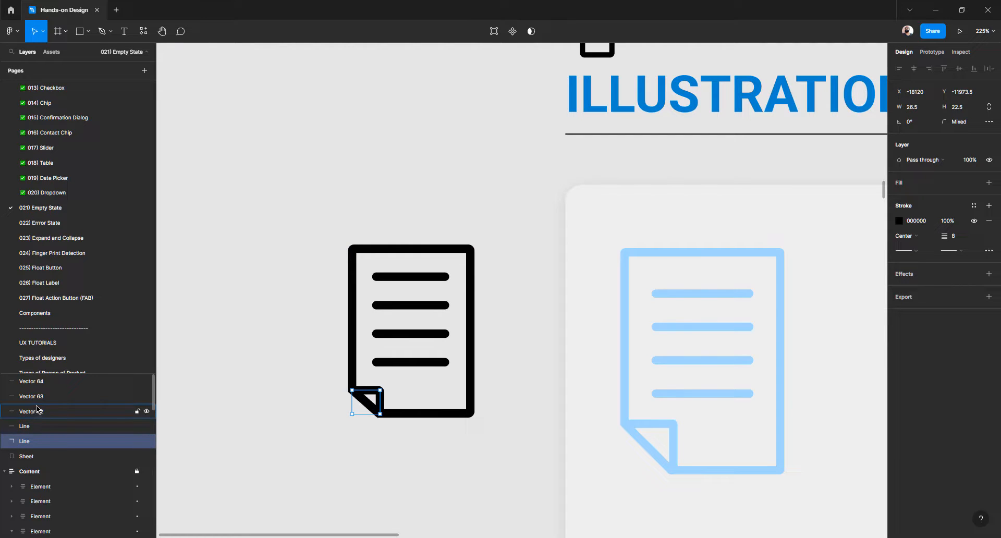
Rename the layers of the three remaining text lines as Line
double_click(31, 381)
text(Line)
key(Tab)
text(Line)
key(Tab)
text(Line)
key(Return)
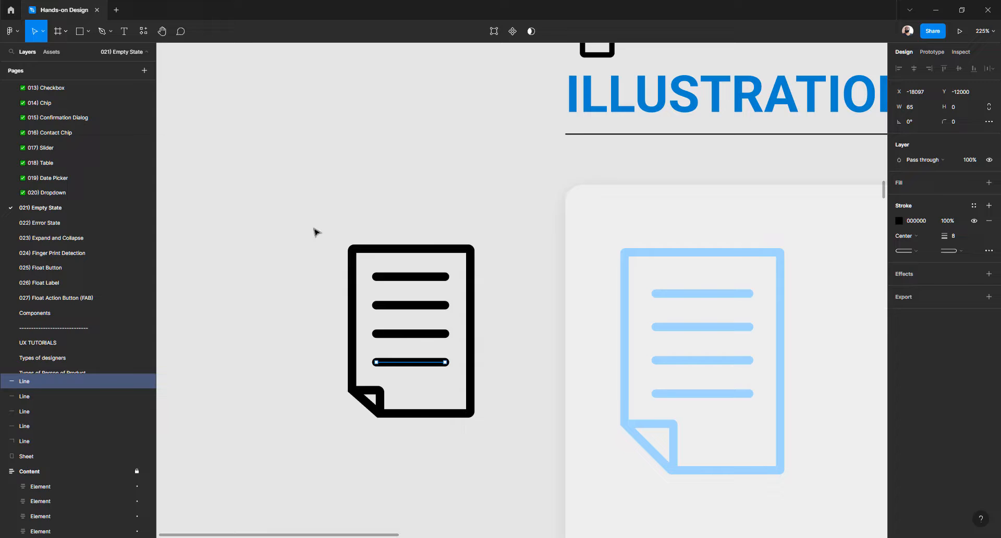
Group all the page's vectors and name the group Illustration
click(294, 234)
drag(274, 192, 493, 456)
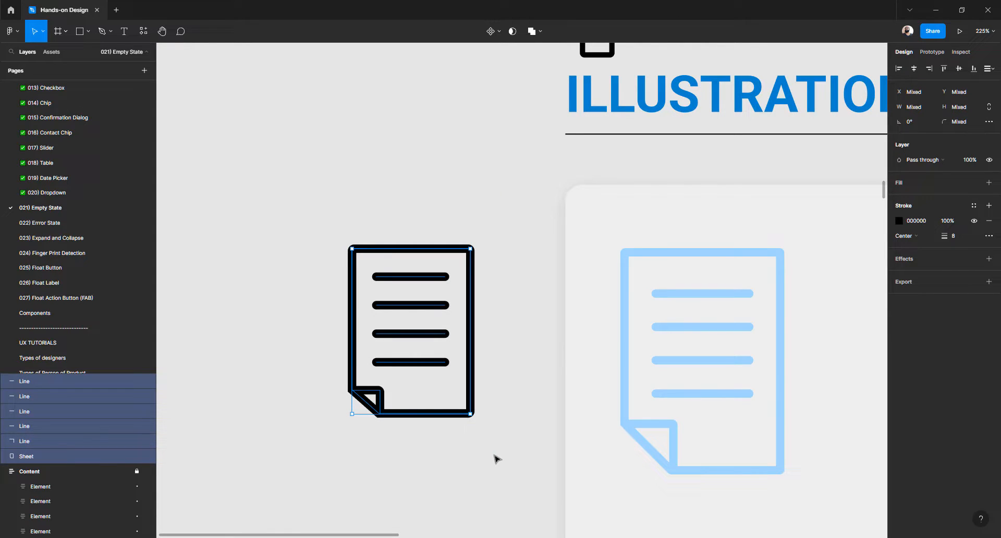
key(ctrl+g)
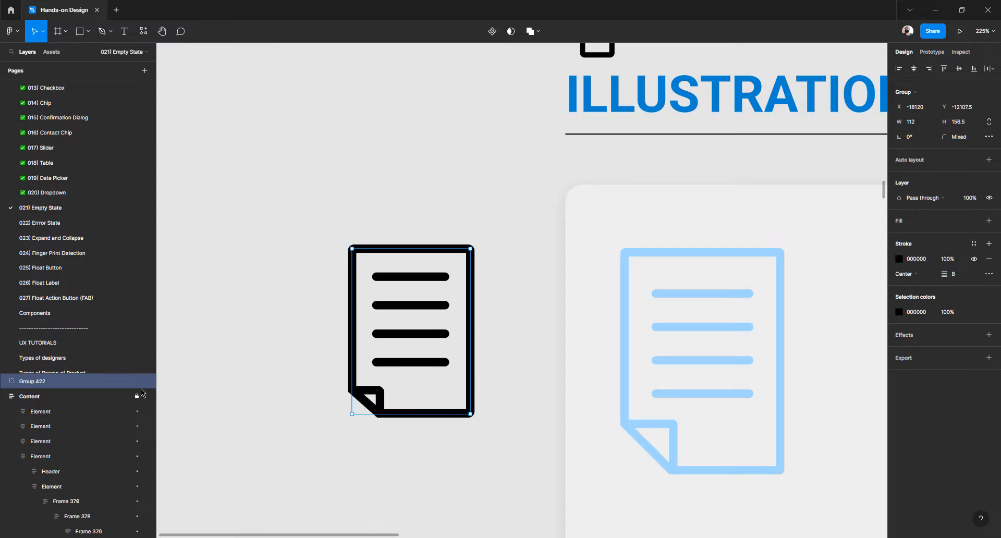
double_click(48, 386)
text(Illustration)
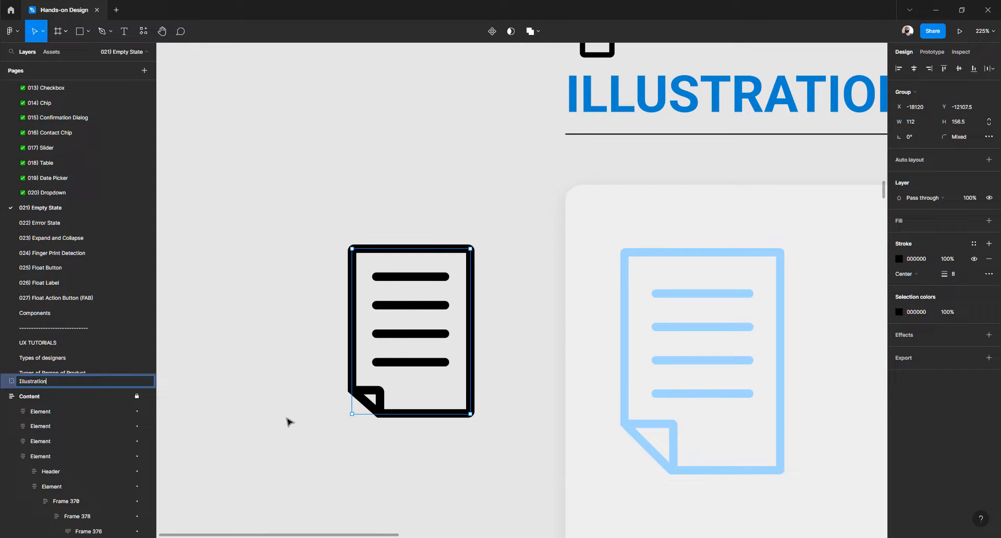
key(Return)
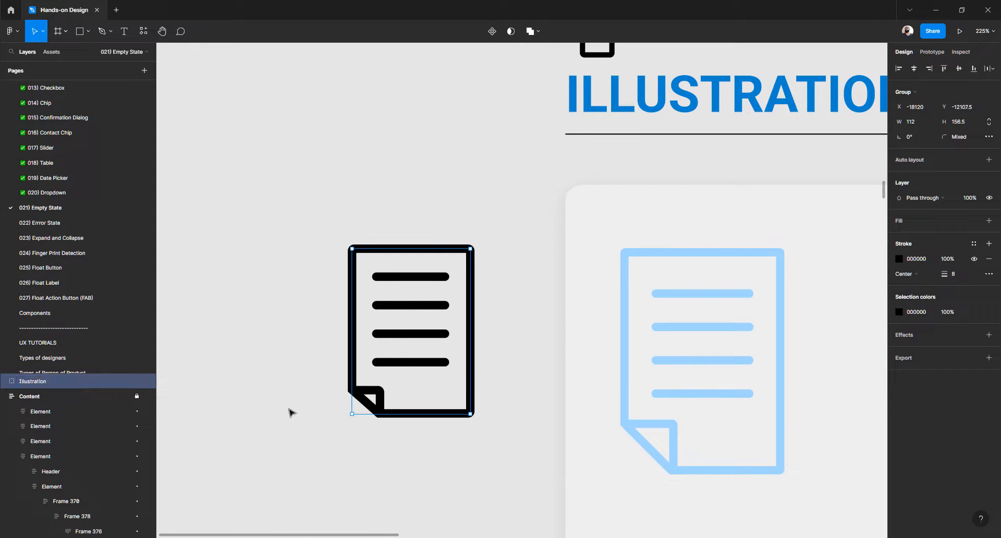
click(282, 313)
Recolour the Illustration group's black strokes to light blue 85CFF9
click(410, 284)
click(899, 311)
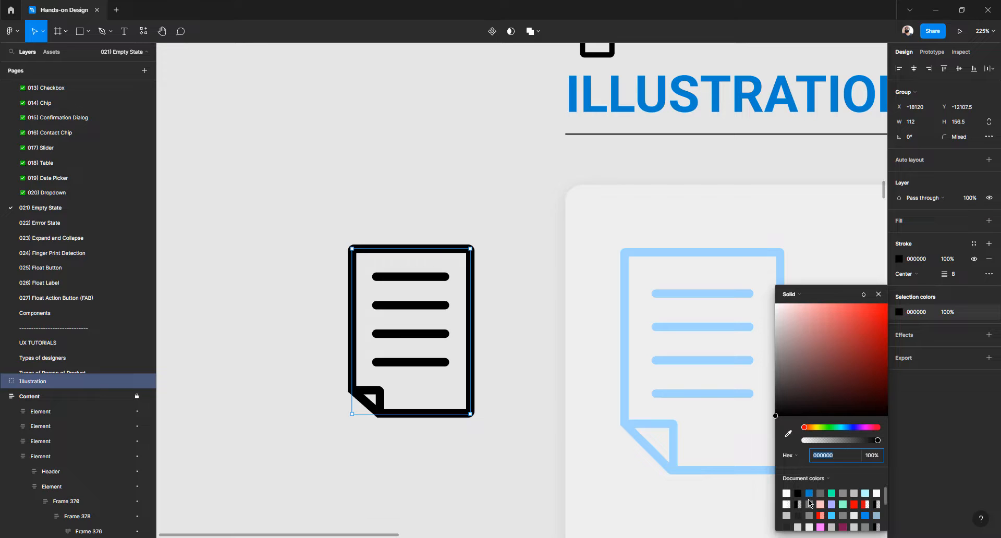
click(809, 493)
mouse_move(821, 358)
mouse_down()
mouse_move(824, 298)
mouse_move(811, 314)
mouse_move(828, 309)
mouse_up()
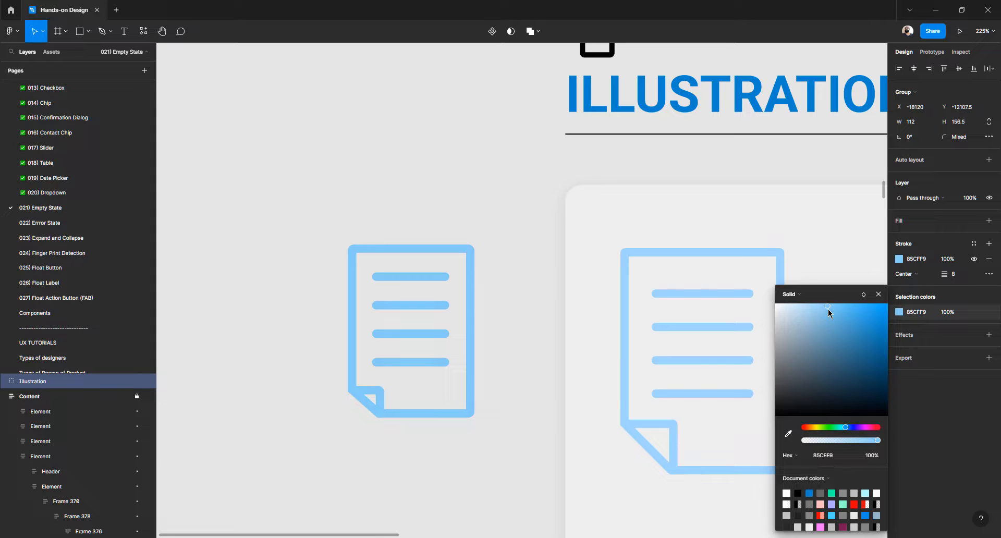
click(453, 461)
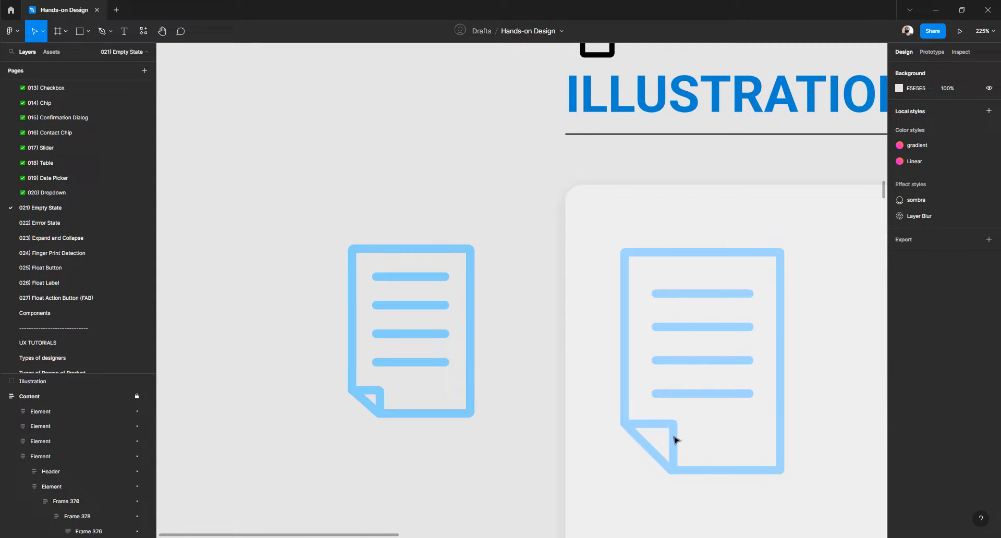
Raise the top edge of the folded corner's inner vector by 8 units
click(382, 397)
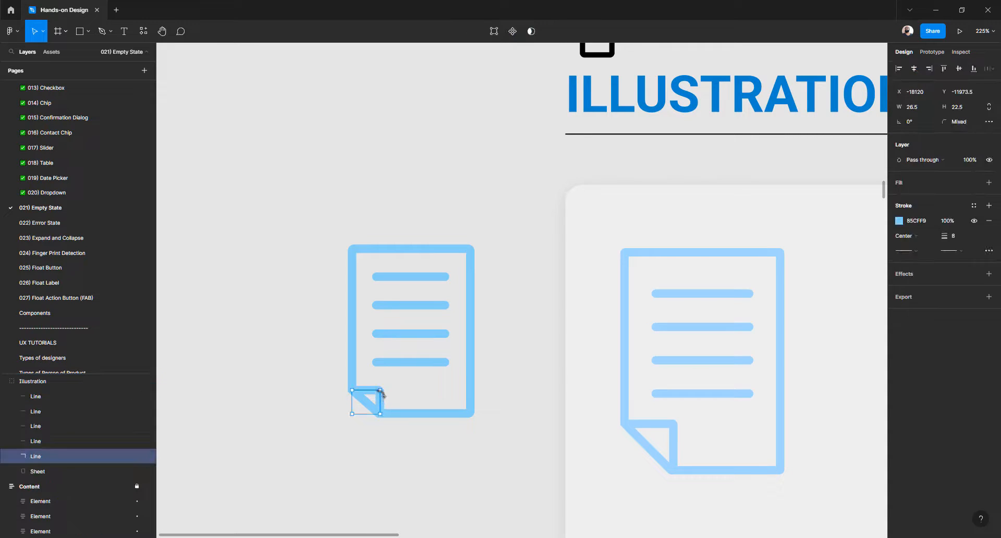
double_click(384, 398)
drag(389, 385, 343, 397)
key(shift+Up)
key(shift+Up)
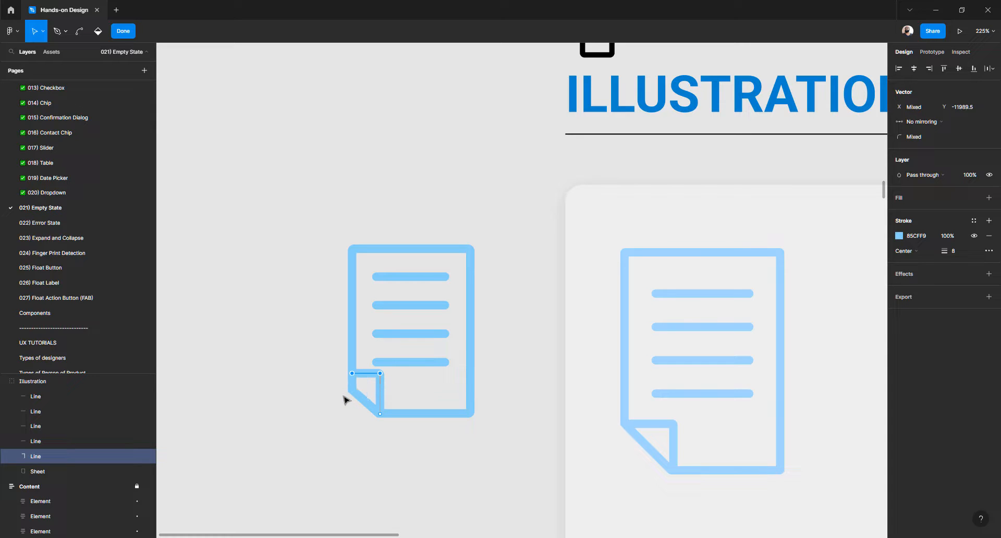
key(shift+Down)
Move the right edge of the fold's inner vector 8 units right to X -18085.5 and finish editing it
drag(438, 352, 349, 478)
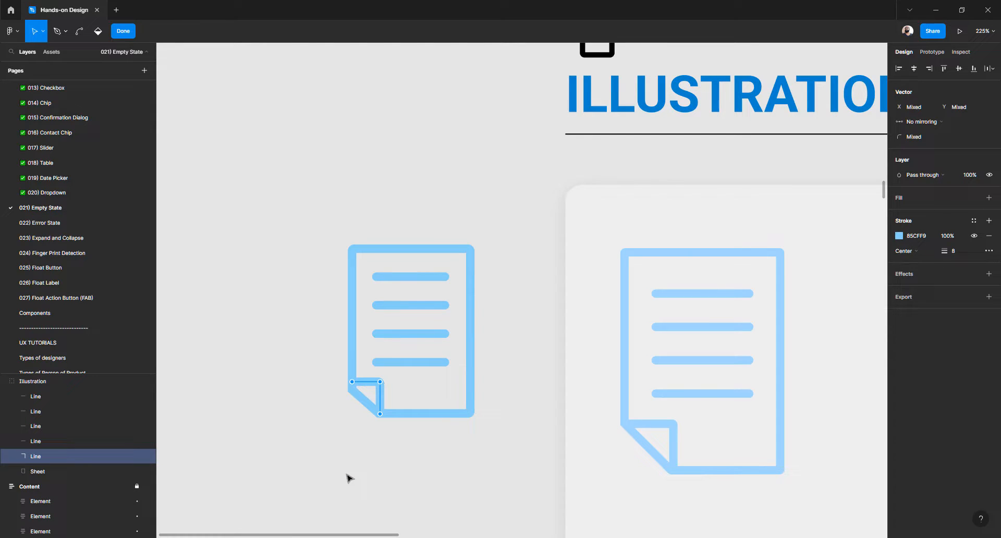
drag(409, 352, 369, 434)
key(shift+Right)
key(shift+Right)
key(shift+Left)
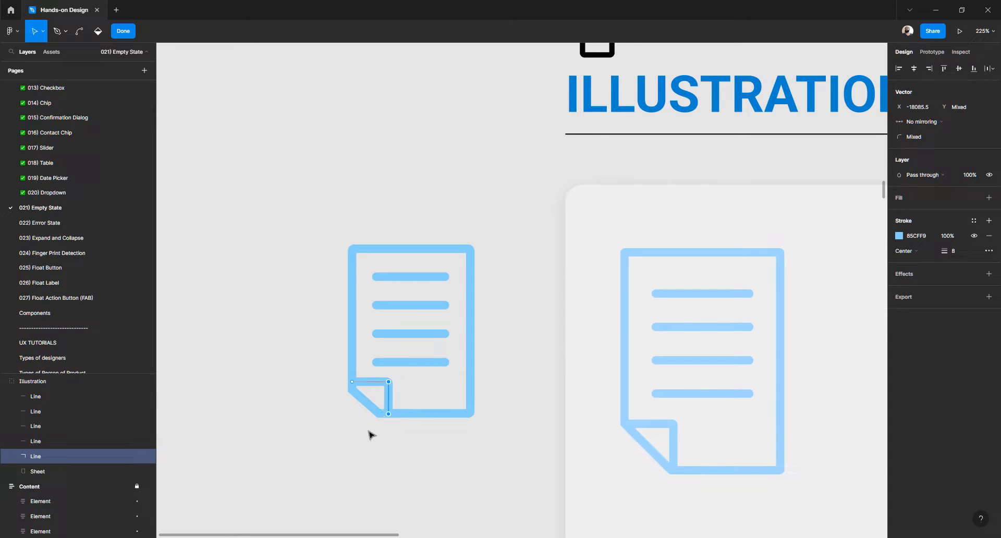
double_click(488, 432)
Move the Sheet outline's lower fold point right to line up with the fold's inner vector
click(471, 409)
double_click(471, 409)
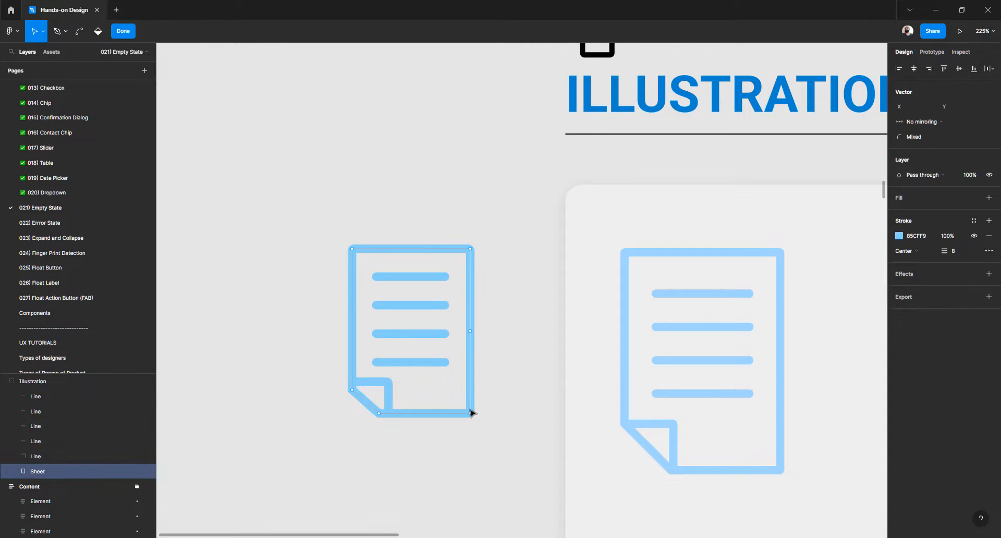
drag(367, 425, 391, 398)
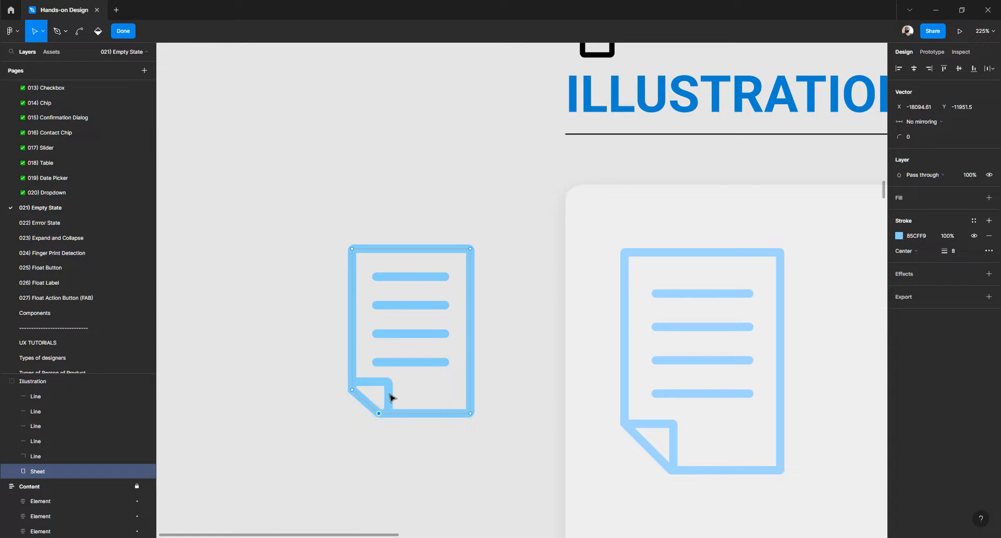
key(Right)
key(Right)
key(Right)
key(Right)
key(Right)
Raise the Sheet outline's left fold point to Y -11981.93 and finish editing the outline
drag(358, 410, 328, 367)
key(Up)
key(Up)
key(Up)
key(Up)
key(Up)
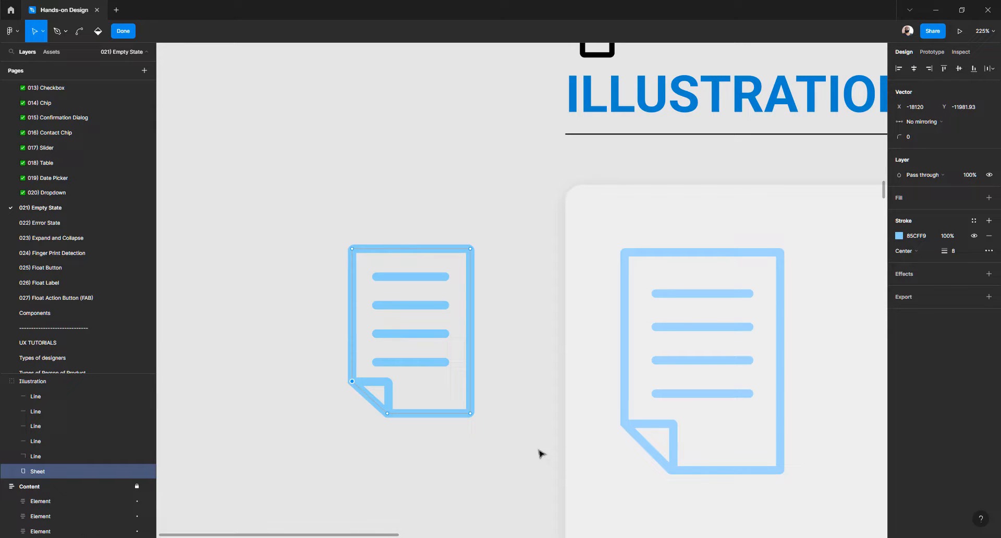
click(287, 489)
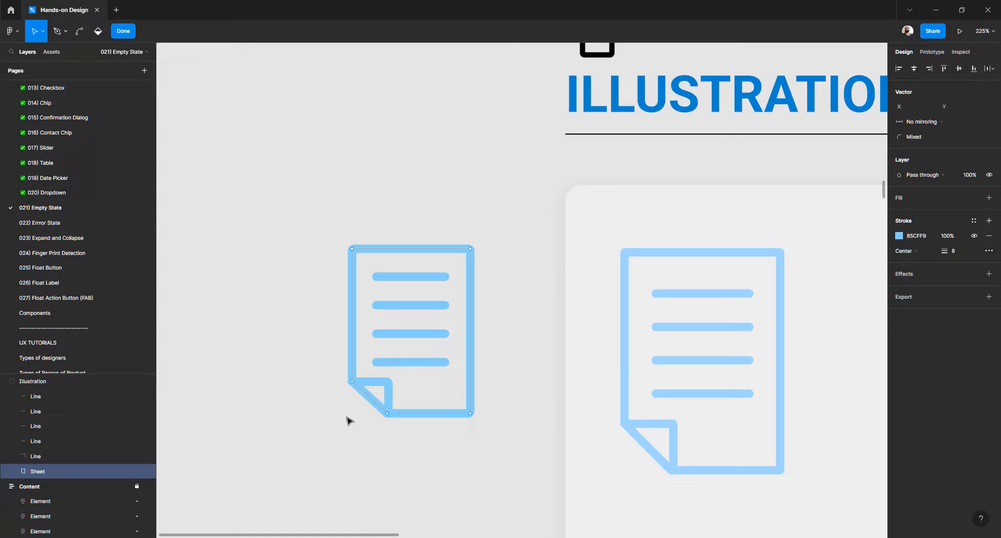
key(Escape)
Move the fold's inner vector down to Y -11973.5, and lower the Sheet outline's bottom and fold points 9 units to match
click(385, 385)
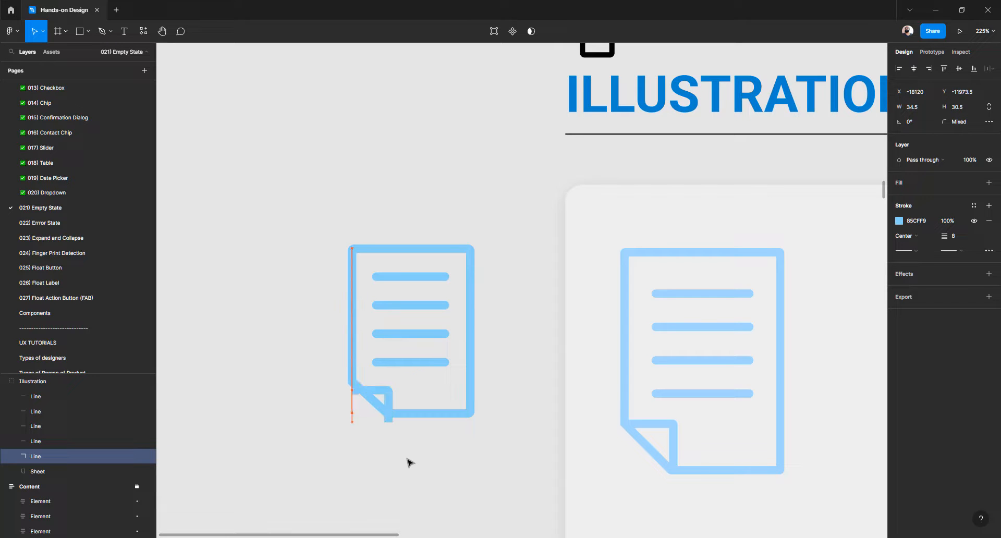
click(472, 414)
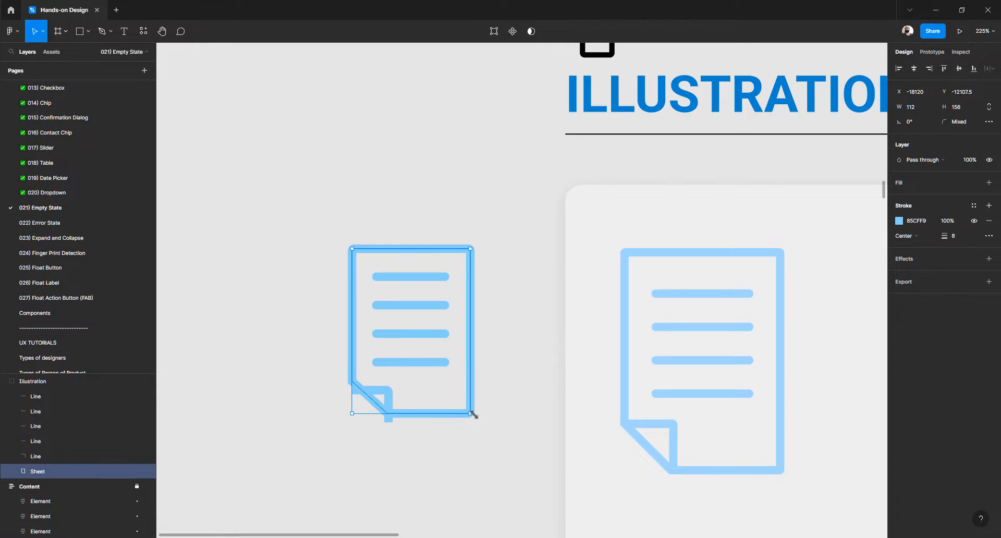
double_click(472, 414)
drag(550, 458, 284, 349)
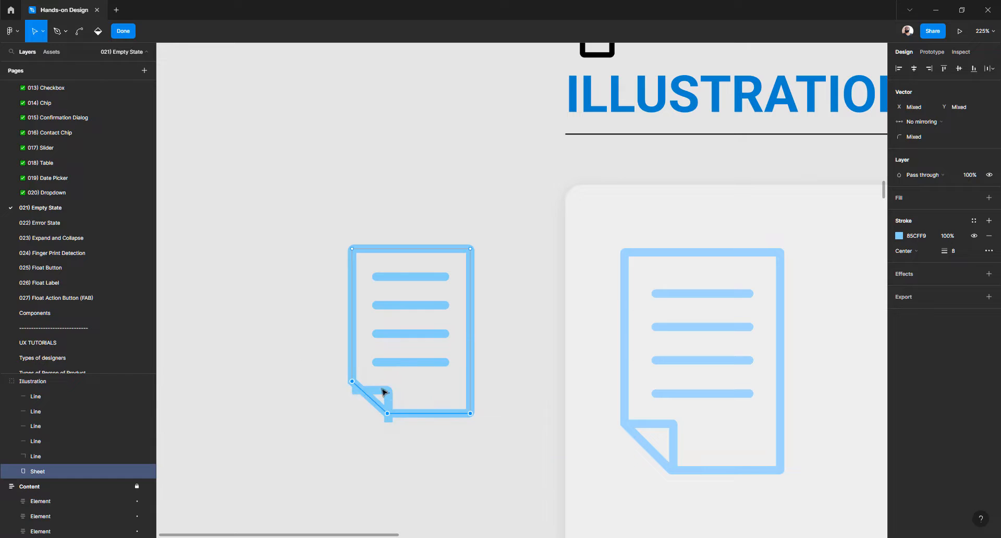
key(Down)
key(Down)
key(Down)
key(Down)
key(Down)
key(Down)
key(Down)
key(Down)
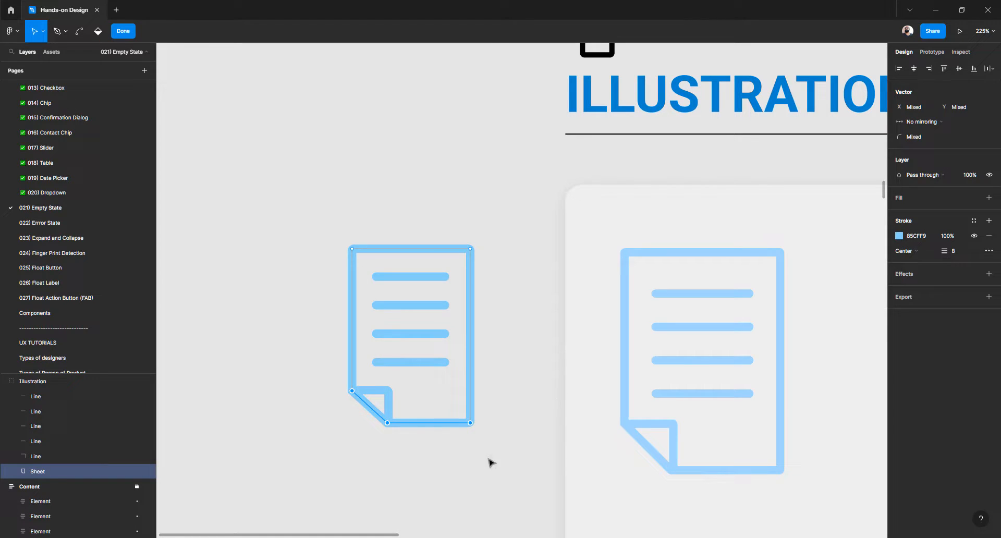
key(Escape)
key(Escape)
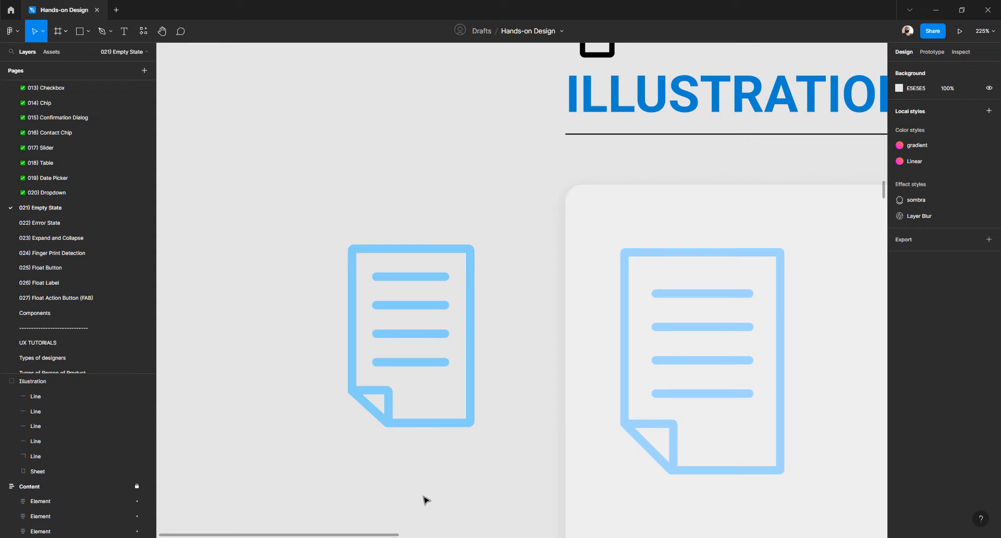
click(388, 399)
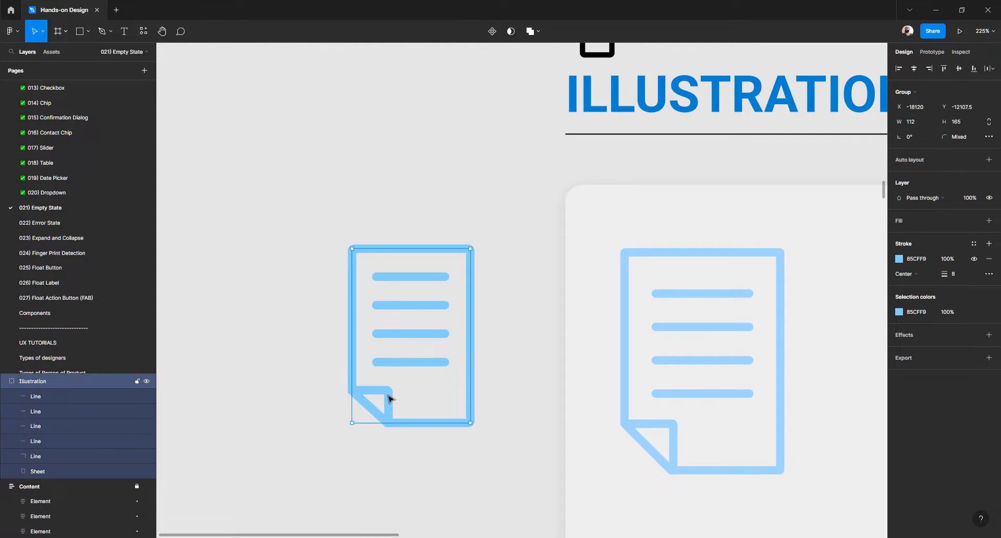
click(364, 477)
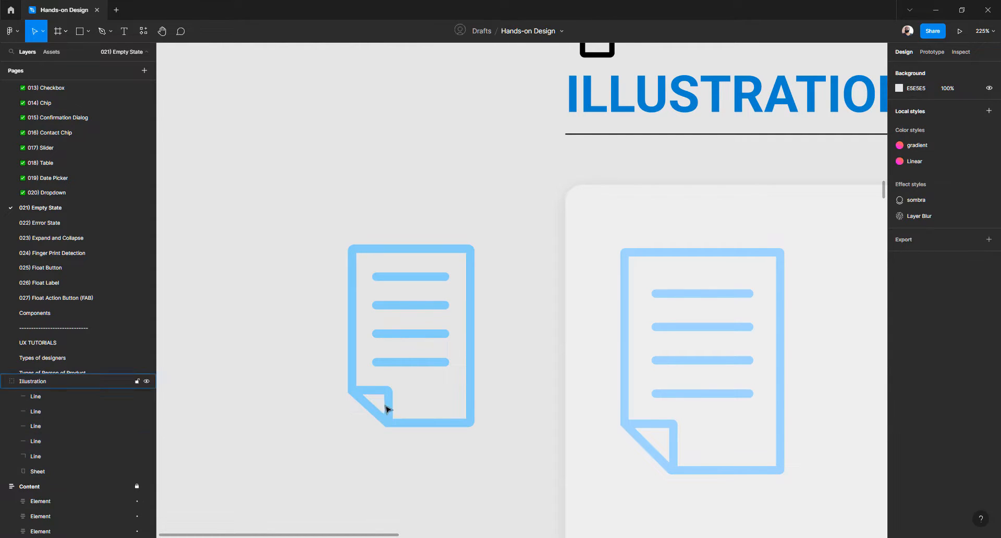
Try moving the stroked Illustration group and enlarging it to about 436 wide by 642 high, undoing each change
drag(392, 402, 279, 416)
key(ctrl+z)
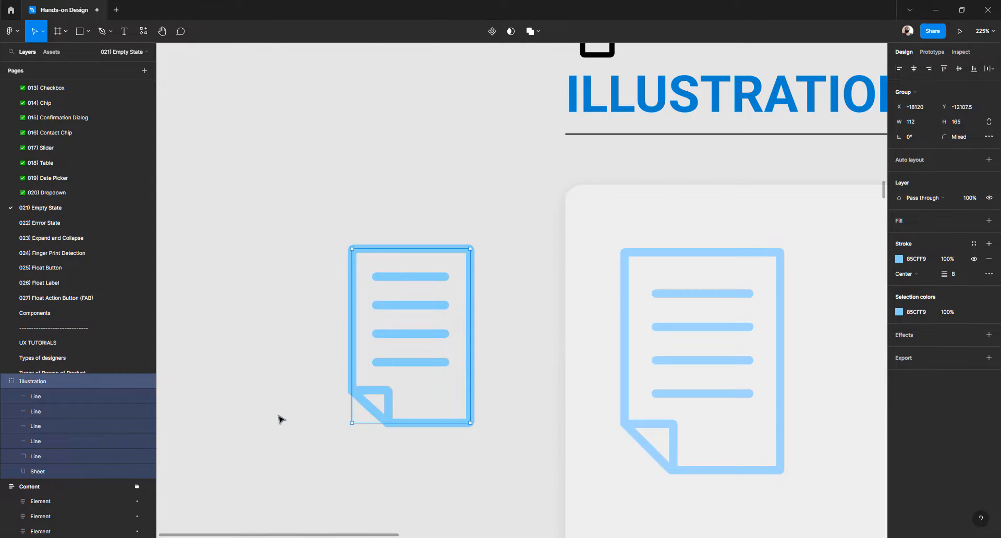
scroll(283, 402, down, 3)
scroll(282, 405, down, 5)
scroll(354, 386, up, 4)
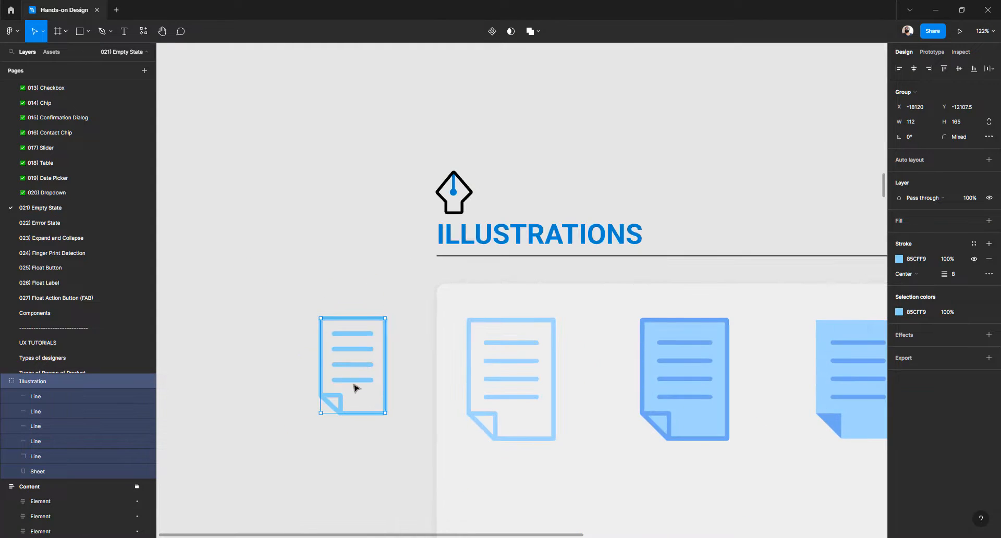
scroll(354, 386, down, 4)
scroll(353, 386, up, 5)
scroll(354, 386, down, 5)
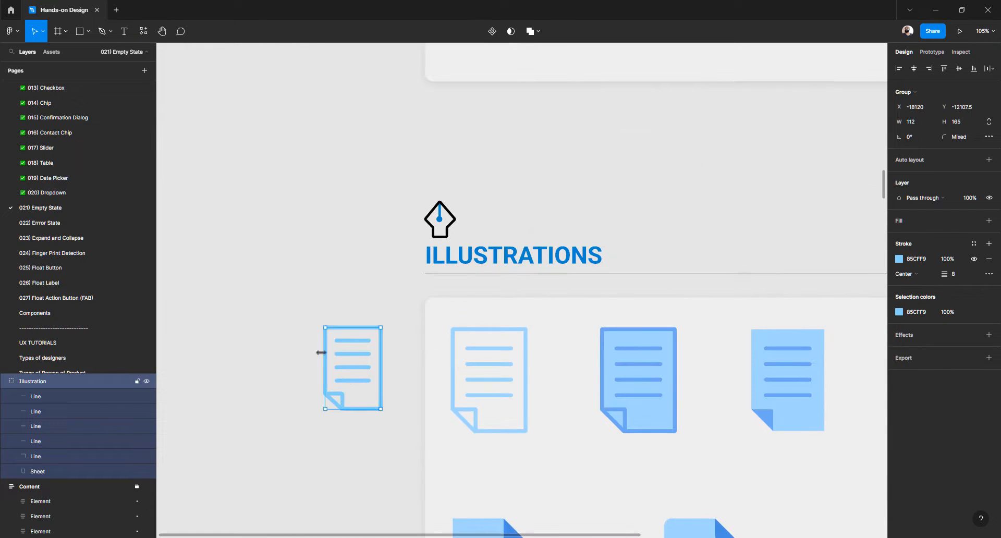
drag(335, 362, 401, 372)
drag(393, 333, 231, 186)
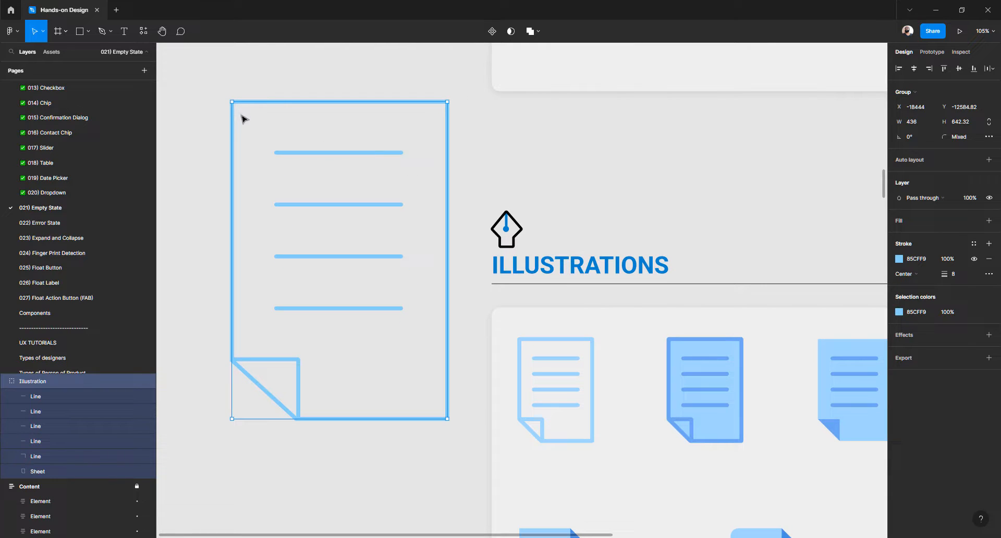
key(ctrl+z)
Try shrinking the stroked Illustration group to about 43 wide by 63.5 high, and undo the resize
scroll(429, 375, up, 5)
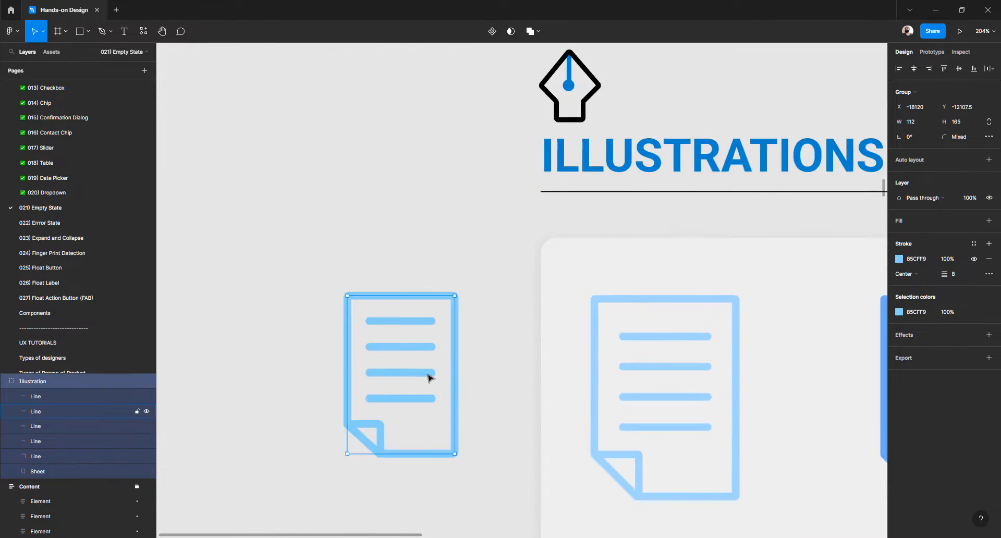
drag(281, 230, 421, 409)
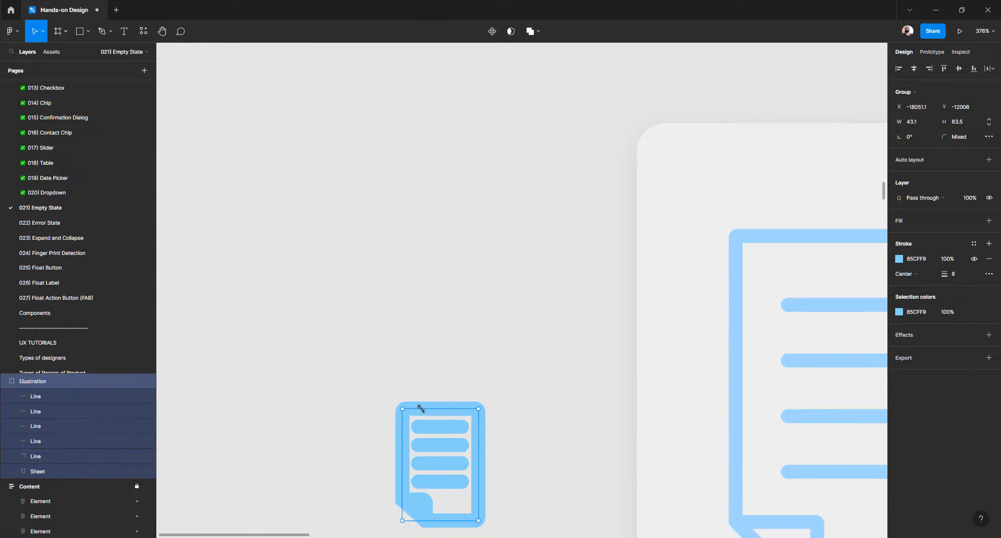
key(ctrl+z)
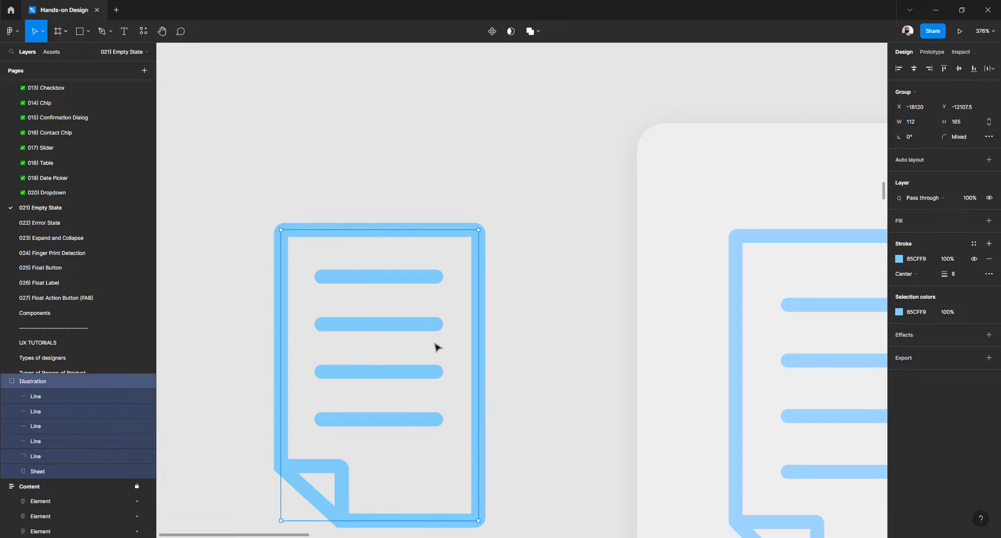
Duplicate the Illustration group to its left at the same height, with the copy at X -18298
scroll(434, 351, down, 3)
click(510, 306)
scroll(510, 307, left, 3)
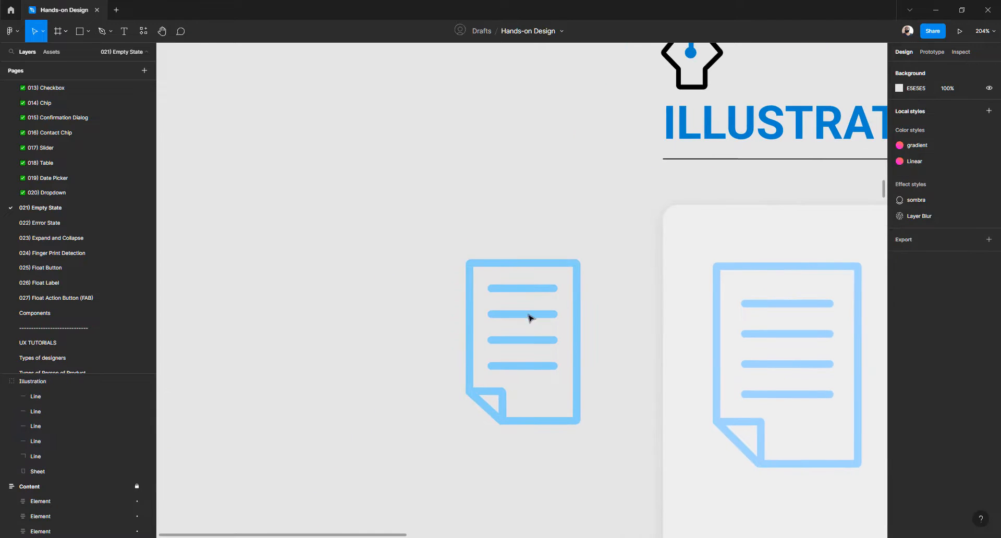
click(529, 317)
alt+drag(411, 323, 360, 327)
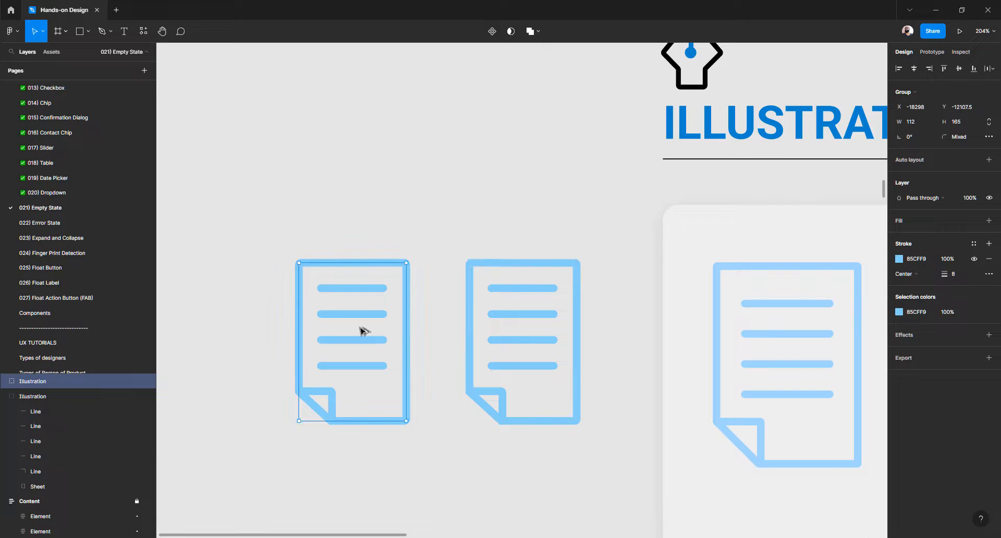
Flatten the duplicated illustration into a single vector, try enlarging it, and undo the resize
click(538, 33)
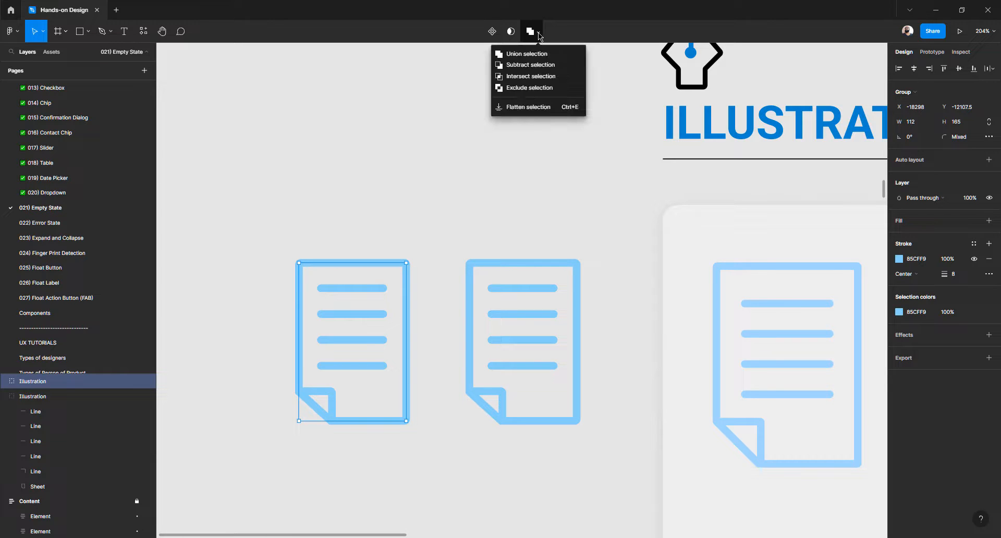
click(531, 108)
key(Escape)
click(349, 294)
click(358, 212)
click(340, 268)
drag(294, 261, 211, 165)
key(ctrl+z)
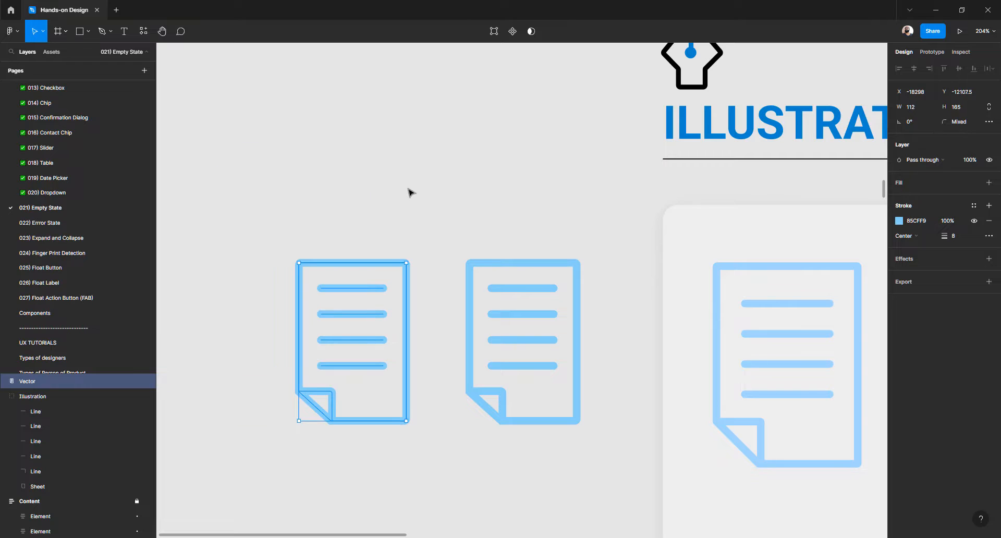
Try editing the points of the flattened vector, leave the edit, and undo the flatten
key(ctrl+z)
key(ctrl+z)
key(Return)
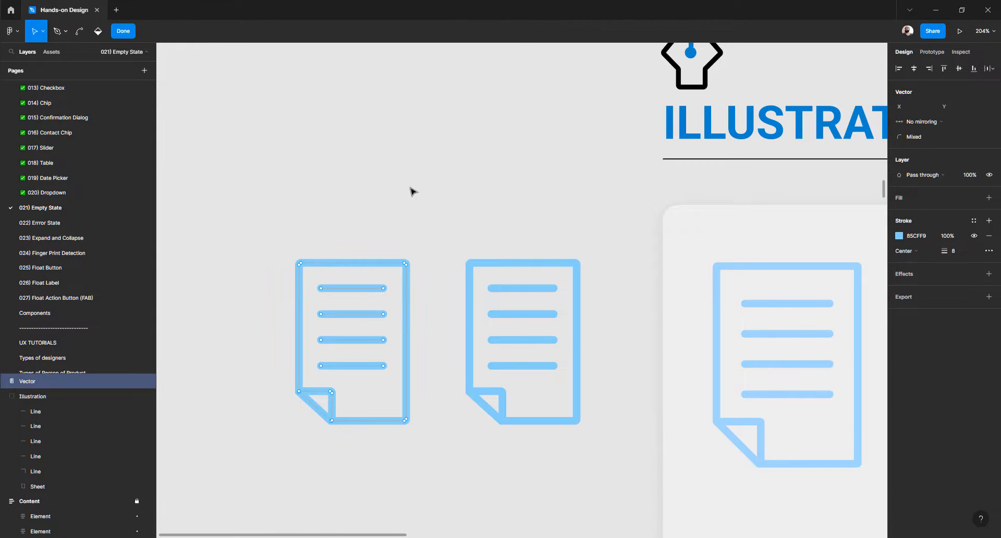
key(Escape)
key(Escape)
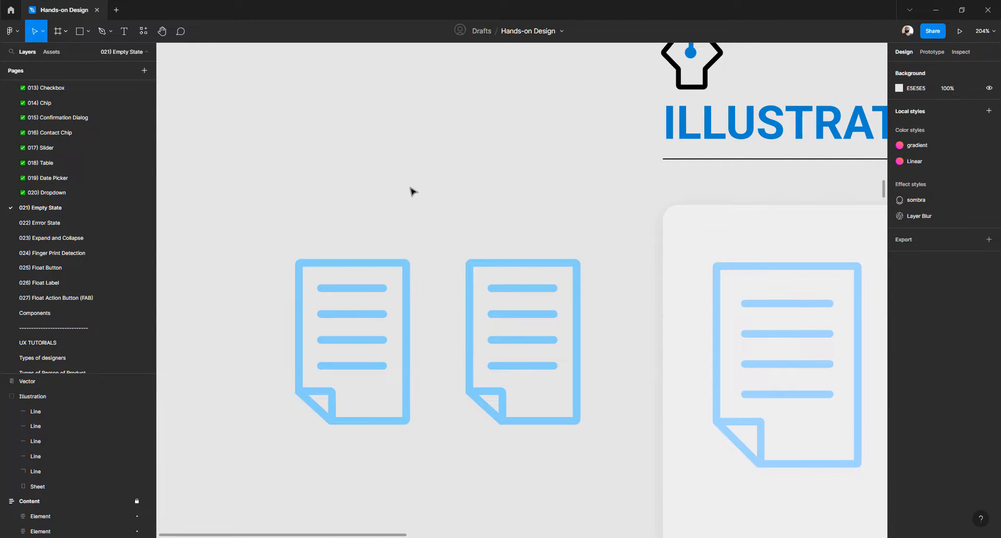
click(350, 293)
key(Escape)
Convert all strokes of the duplicated Illustration group to filled shapes with Outline stroke
click(350, 293)
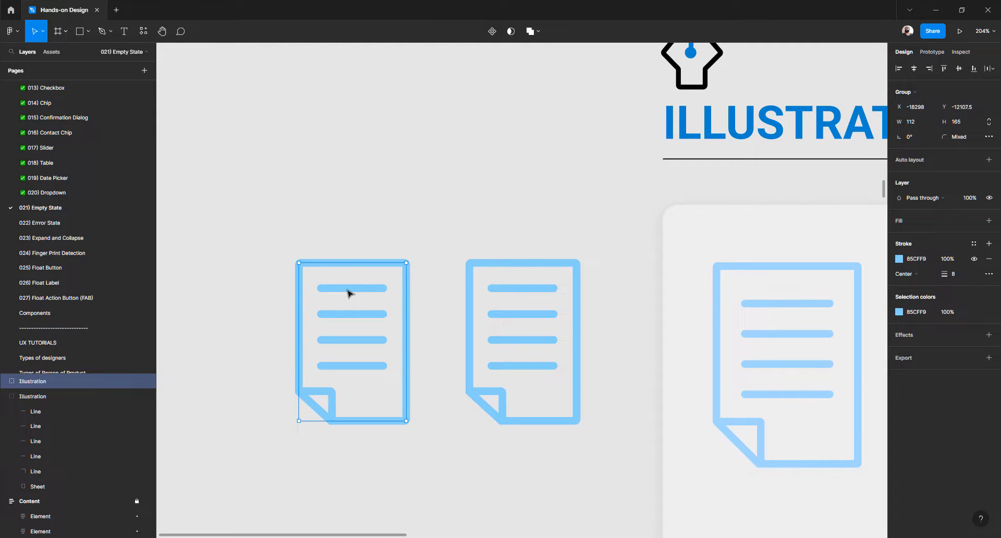
key(Escape)
click(350, 293)
right_click(350, 293)
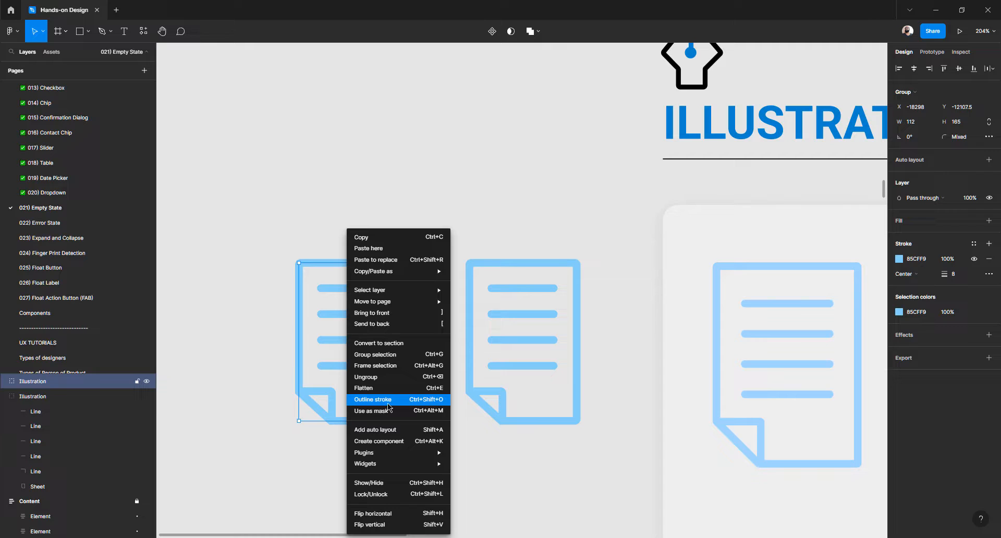
click(369, 399)
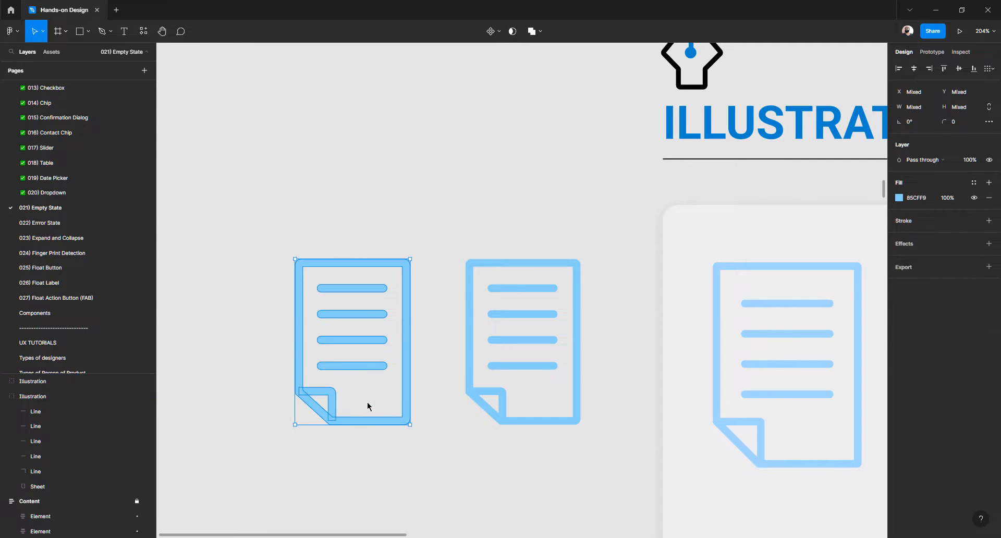
click(294, 442)
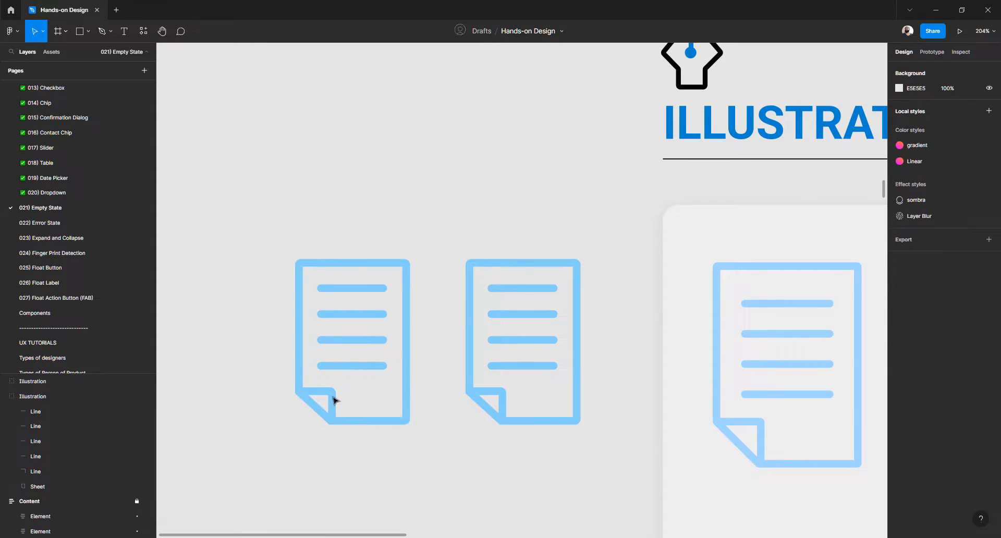
Rename the lowest two text-line layers of the outlined duplicate from Line (Stroke) to Line
click(359, 372)
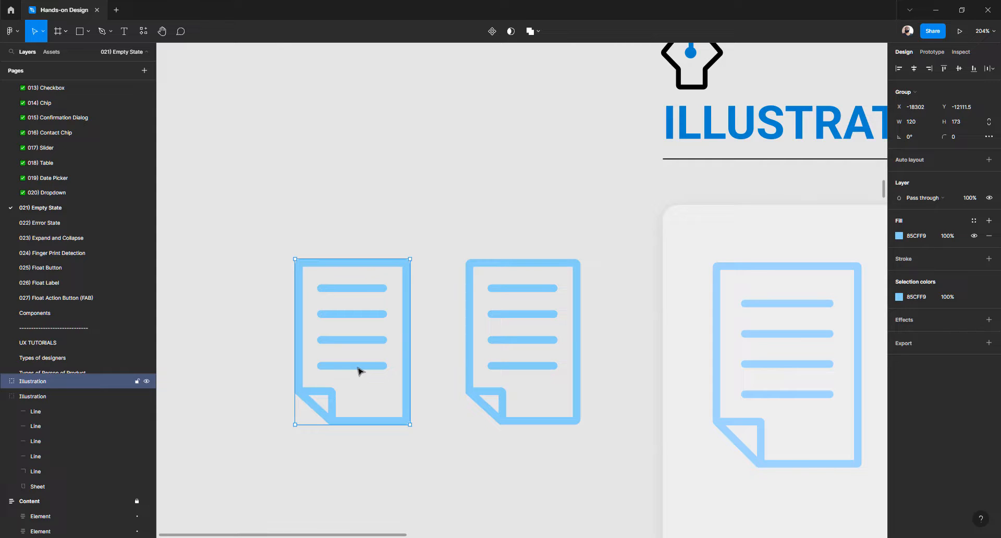
double_click(359, 371)
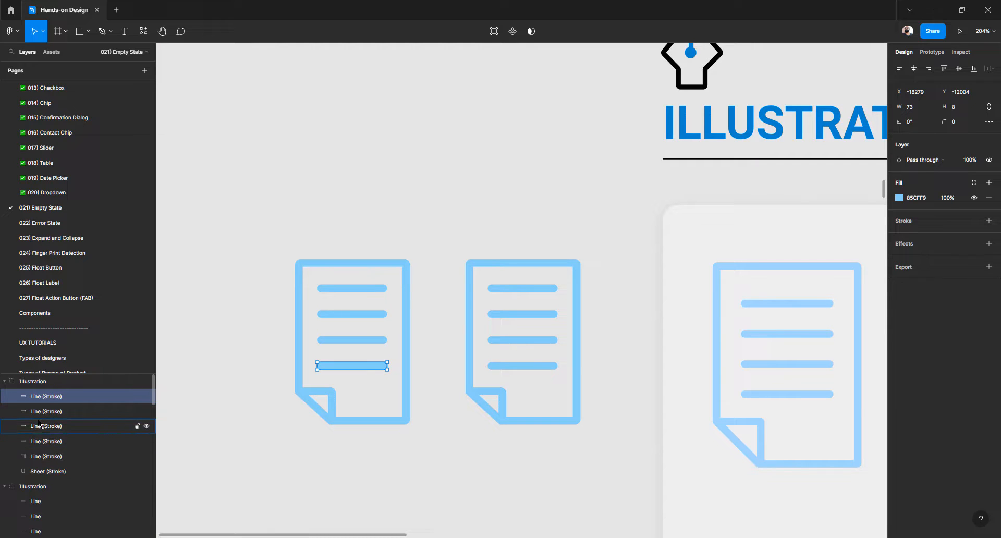
double_click(52, 398)
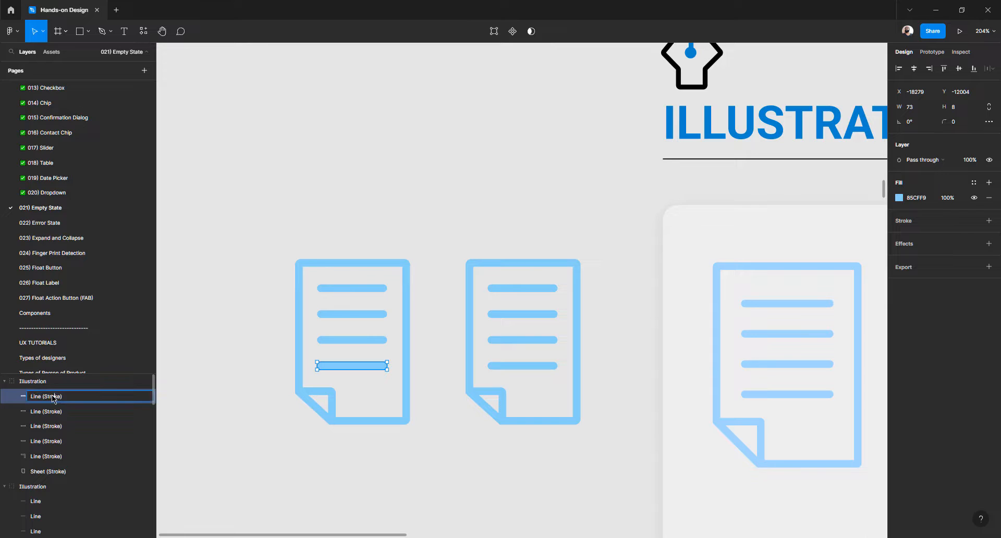
drag(43, 400, 83, 399)
key(BackSpace)
key(Tab)
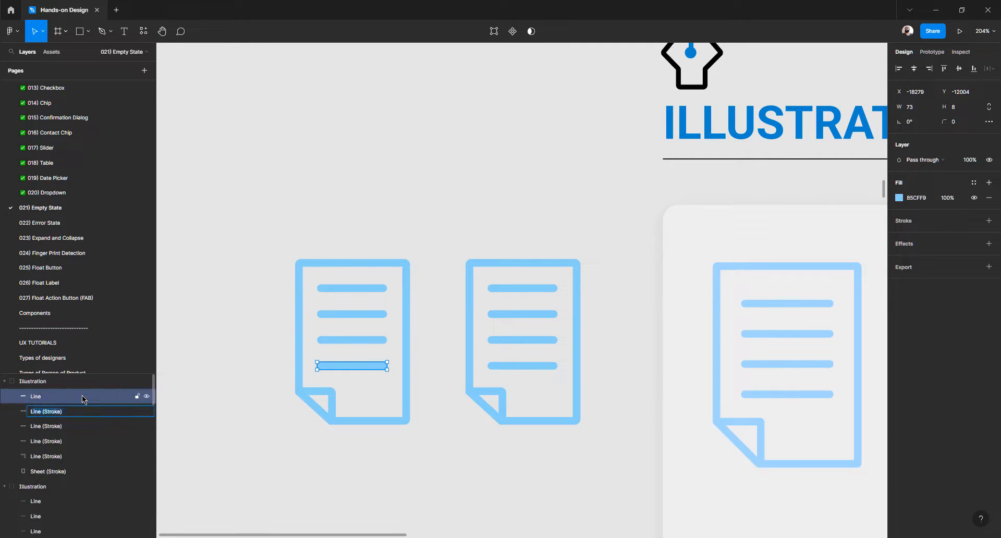
drag(43, 412, 72, 421)
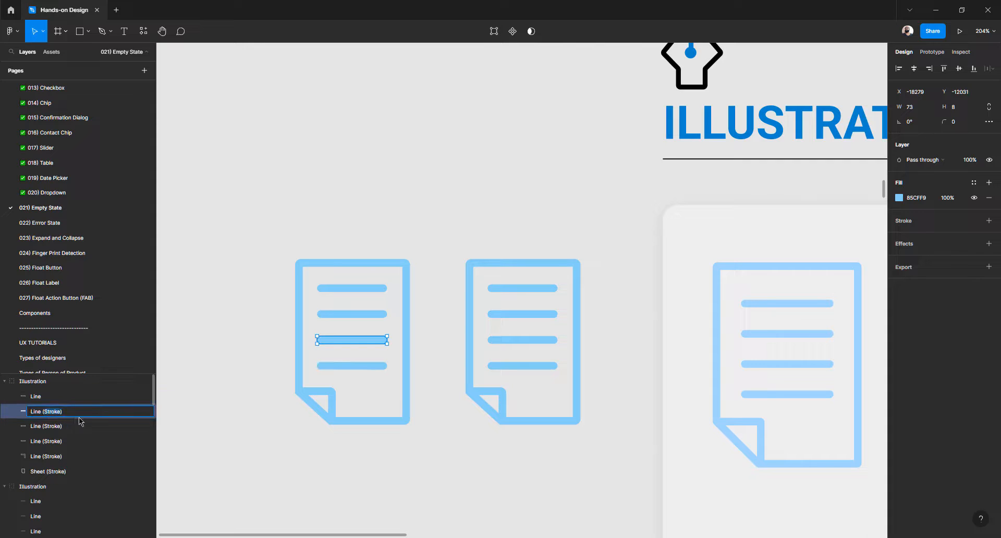
key(BackSpace)
Rename the upper two text-line layers of the outlined duplicate from Line (Stroke) to Line
double_click(45, 427)
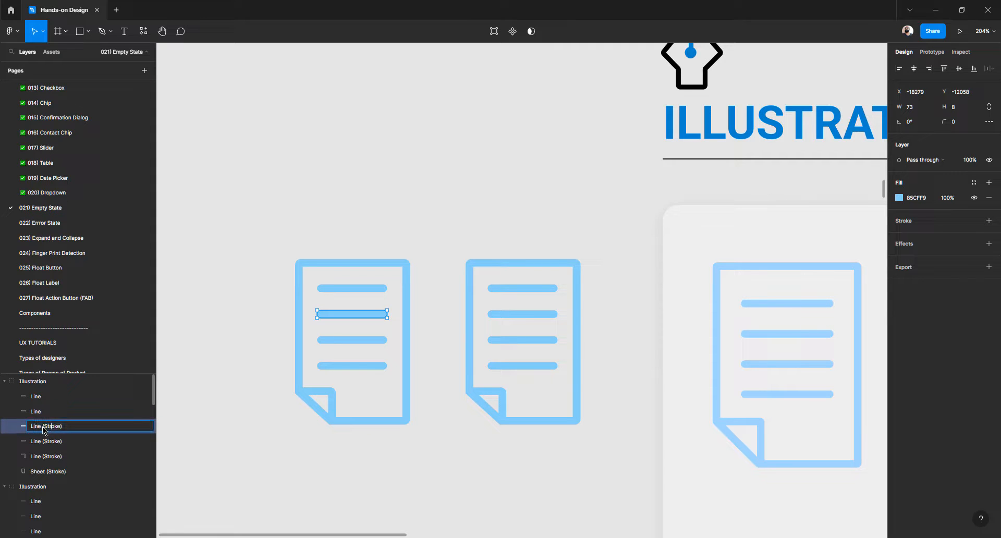
drag(44, 430, 212, 439)
key(BackSpace)
double_click(45, 441)
click(45, 443)
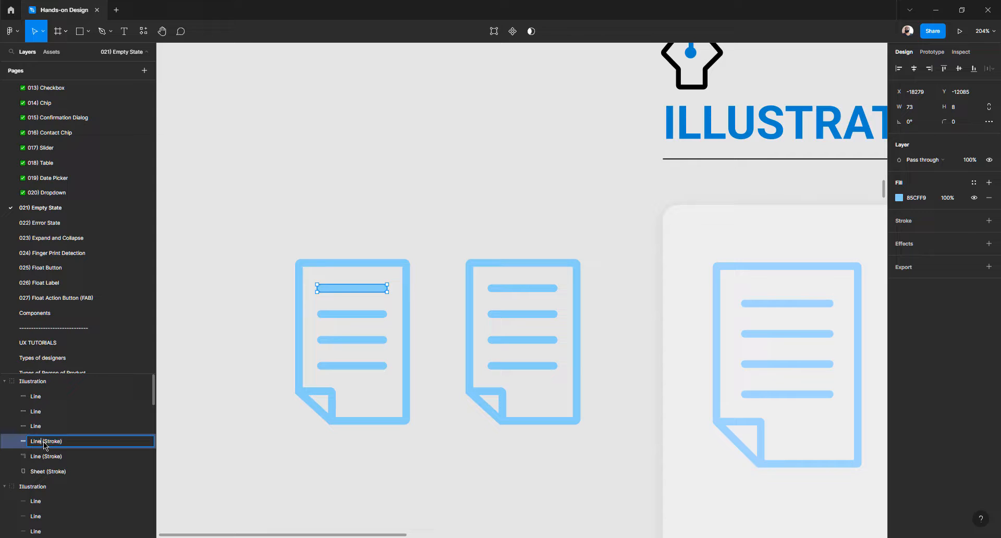
drag(43, 442, 214, 446)
key(BackSpace)
Remove the (Stroke) suffix from the outlined duplicate's fold and page outline layers, naming them Line and Sheet
click(55, 458)
double_click(55, 458)
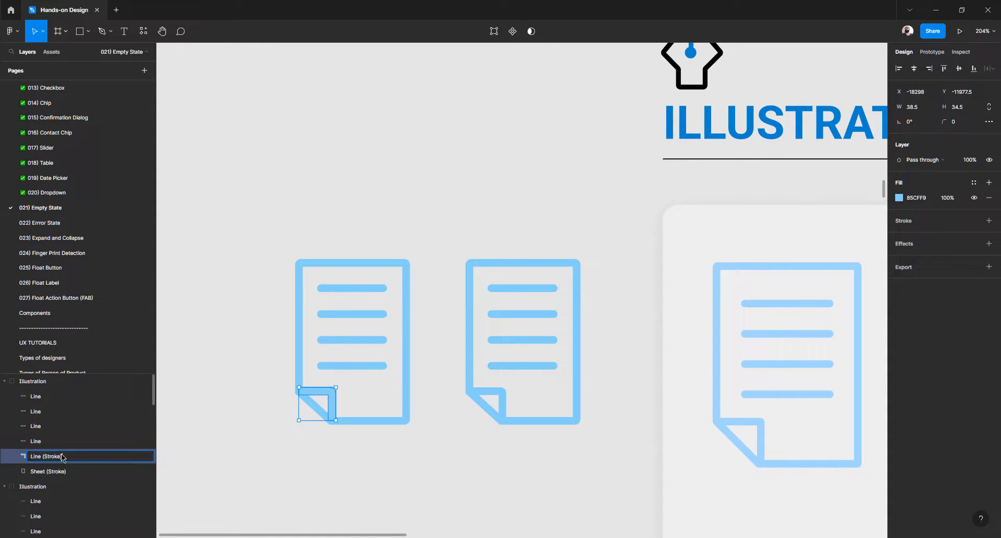
drag(43, 461, 141, 461)
key(BackSpace)
double_click(55, 473)
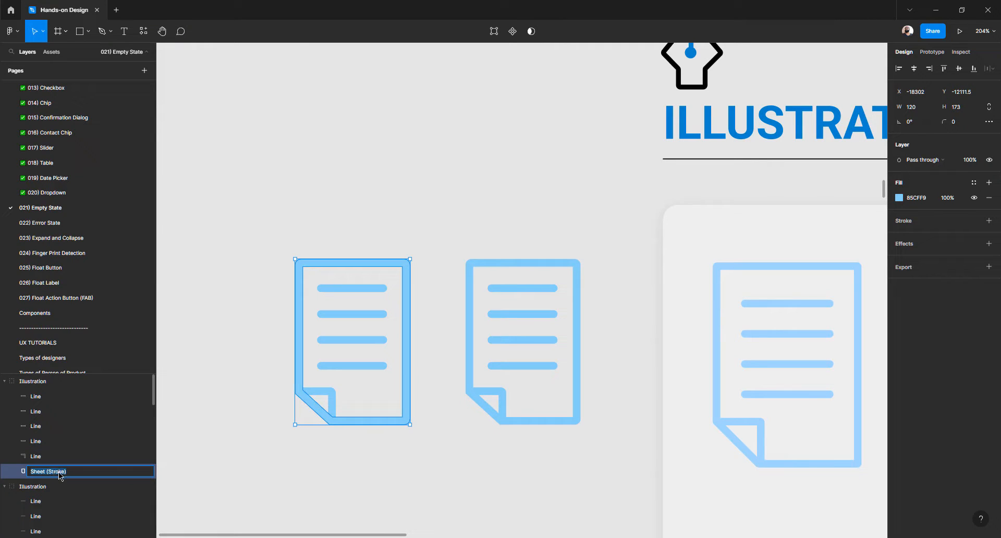
key(BackSpace)
click(263, 307)
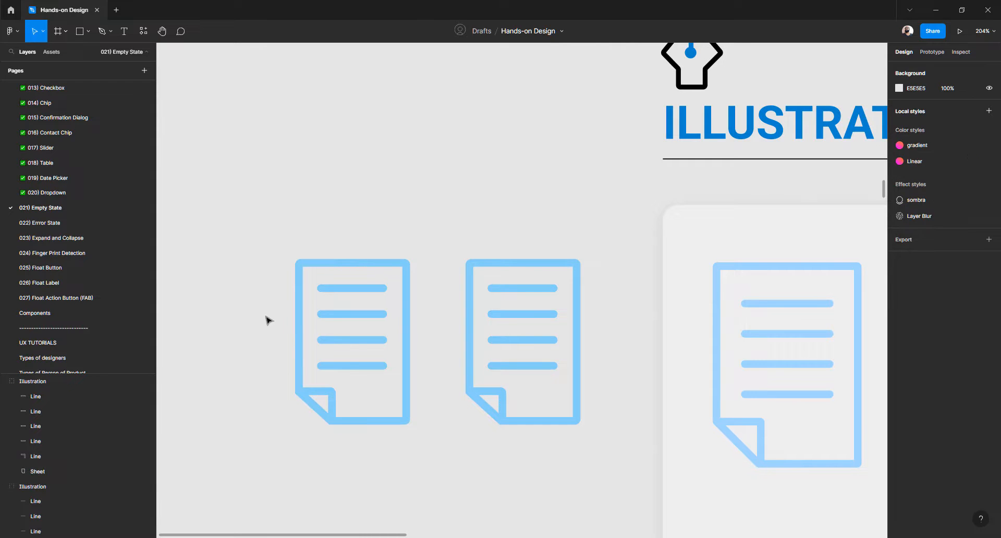
Try shrinking the outlined duplicate illustration to about 21 wide by 30.5 high
scroll(334, 322, up, 2)
click(334, 321)
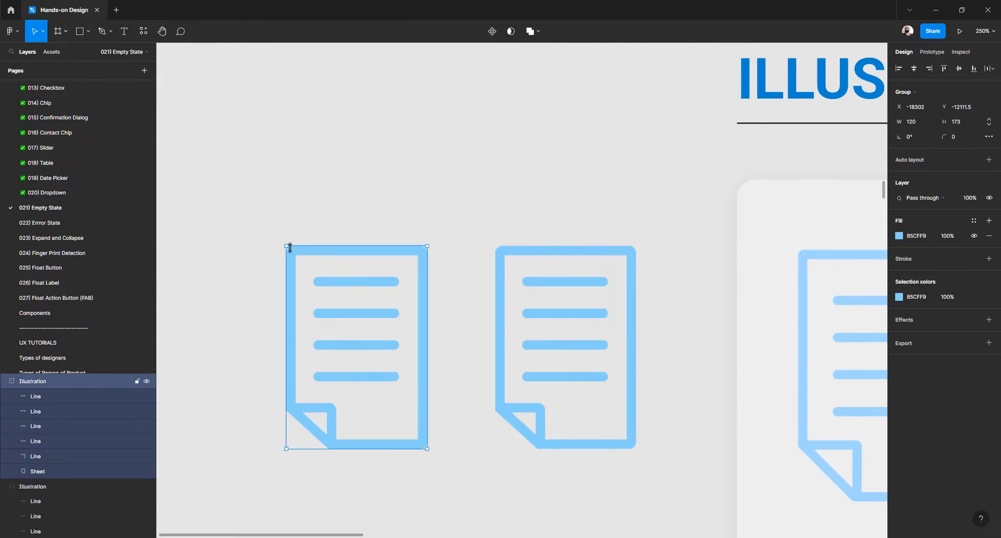
drag(316, 282, 438, 452)
scroll(394, 399, up, 3)
scroll(394, 399, up, 2)
scroll(438, 452, down, 3)
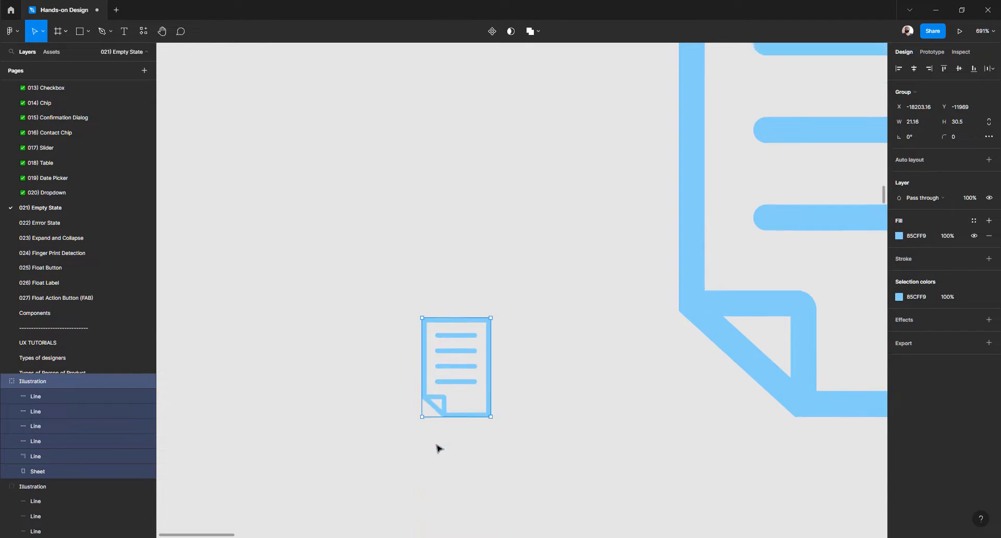
scroll(457, 326, up, 5)
scroll(454, 335, down, 10)
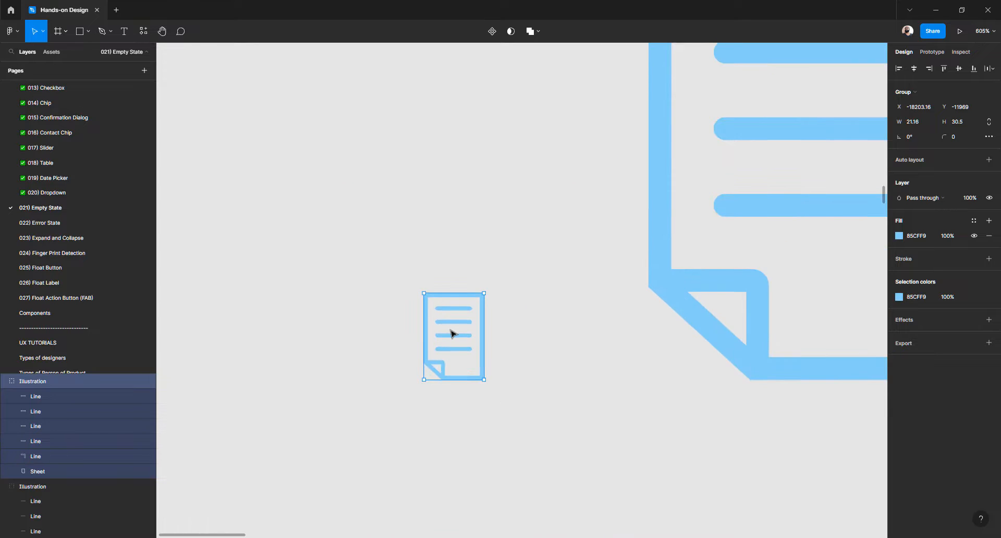
Try enlarging the outlined duplicate to 392 wide by about 565 high, and undo all of its test resizes
drag(328, 190, 284, 163)
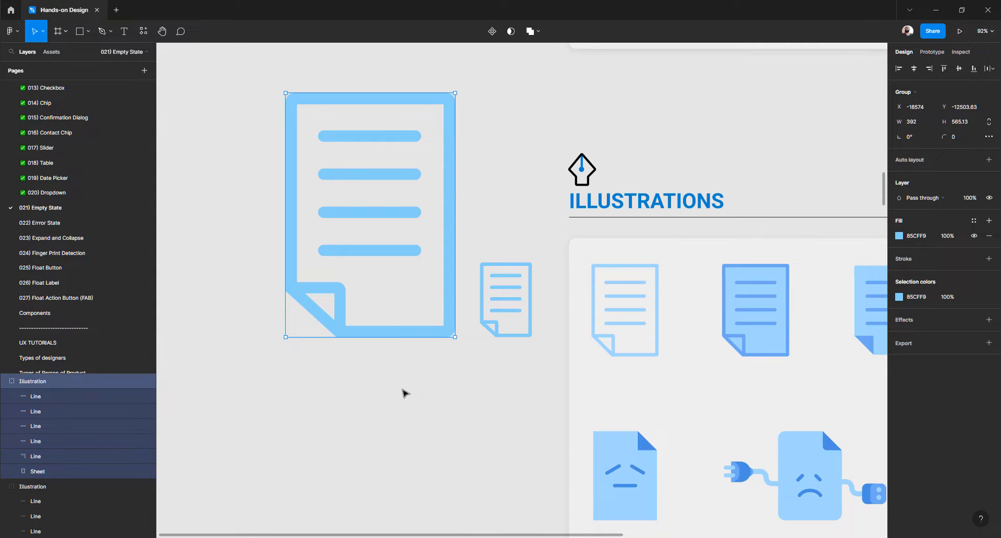
key(ctrl+z)
key(ctrl+z)
key(ctrl+z)
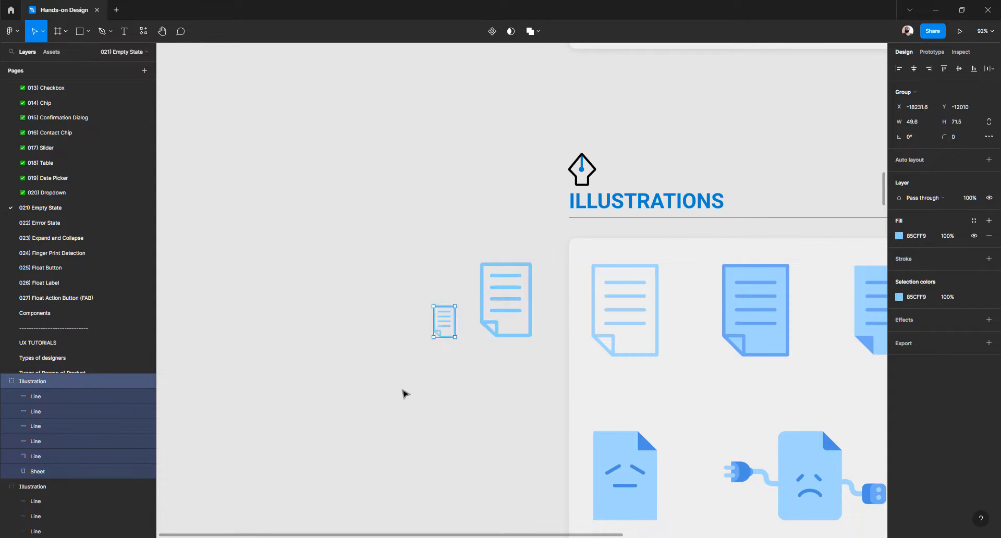
click(390, 394)
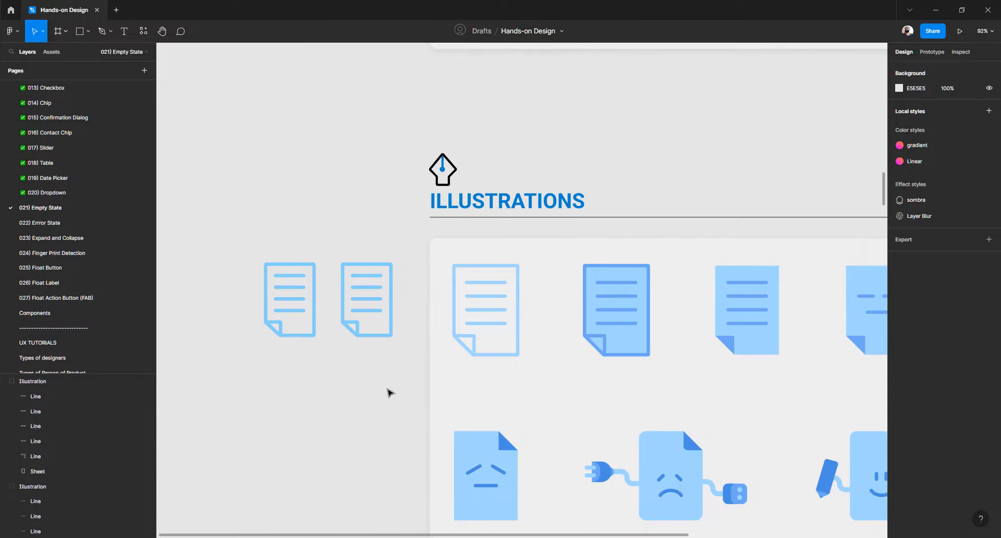
Select both page illustrations and move them together farther left, away from the Illustrations reference card
scroll(390, 393, down, 3)
scroll(390, 394, left, 3)
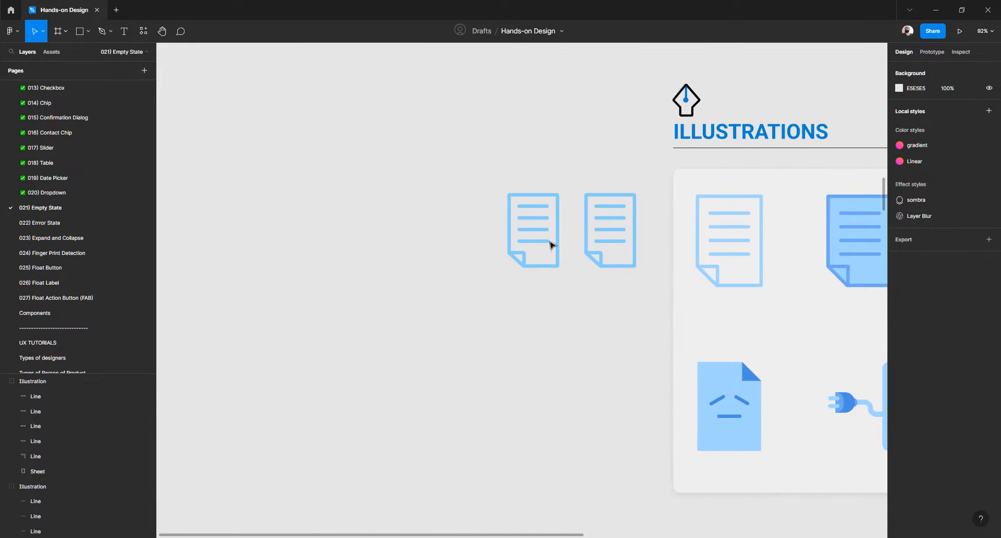
drag(505, 170, 621, 307)
scroll(619, 305, down, 3)
drag(579, 271, 233, 274)
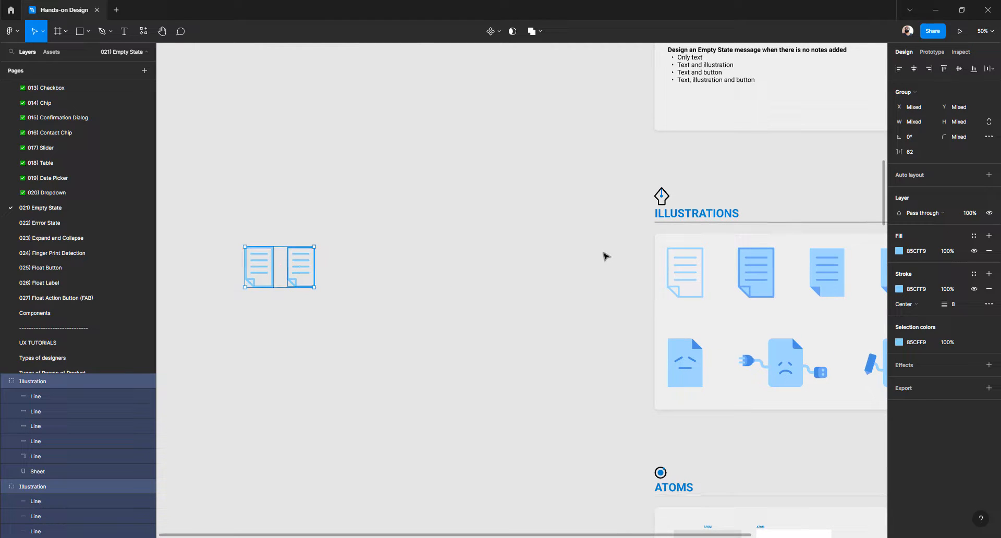
Draw a frame about 1167 by 746 beside the Illustrations reference card and name it Illustrations
key(f)
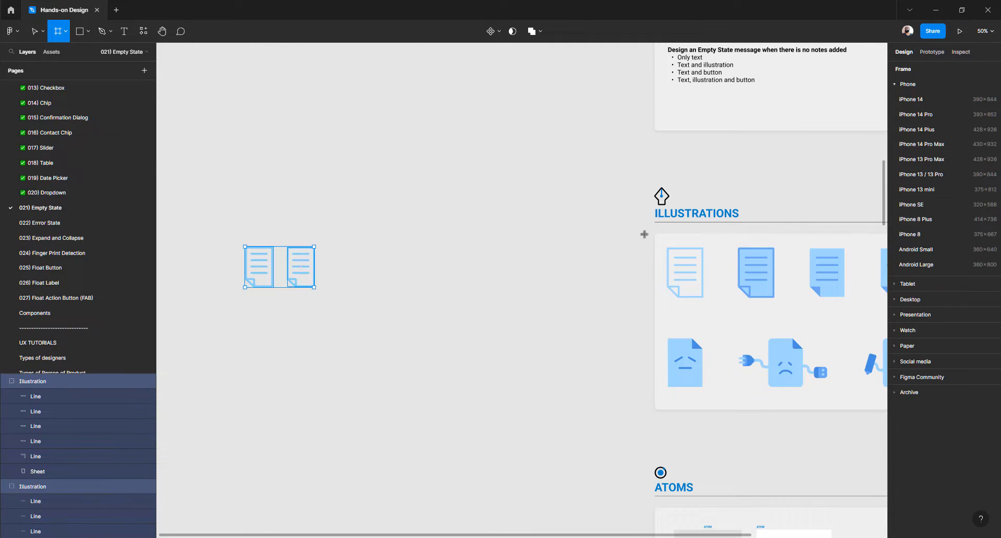
drag(642, 234, 368, 410)
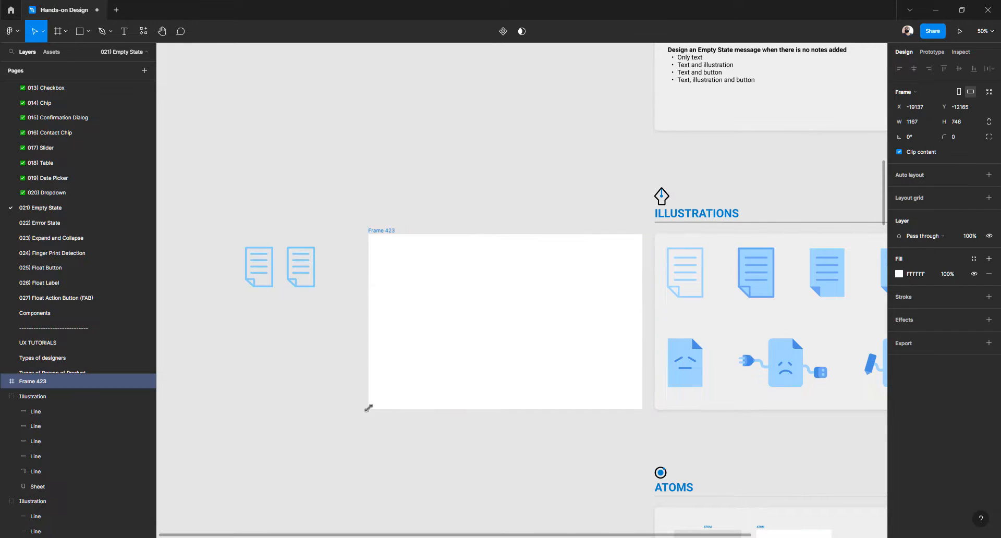
double_click(23, 382)
text(Illustrations)
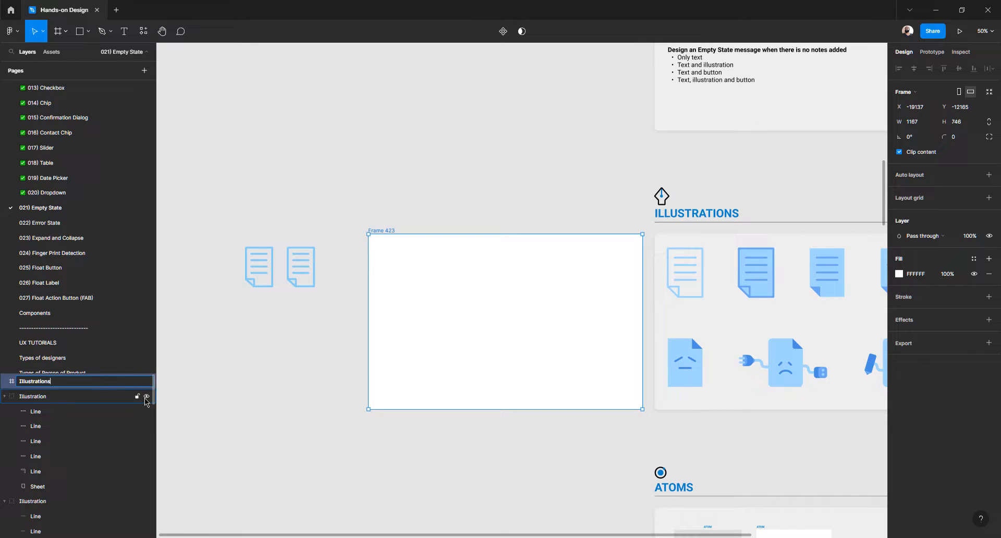
key(Return)
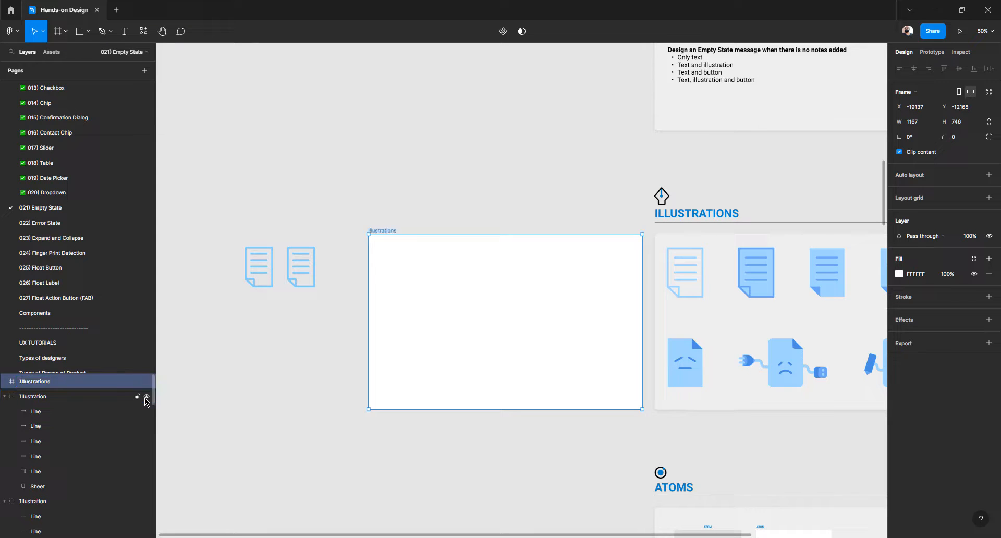
Set the Illustrations frame's fill colour to F4F4F4
click(898, 274)
text(F4F4F4)
key(Return)
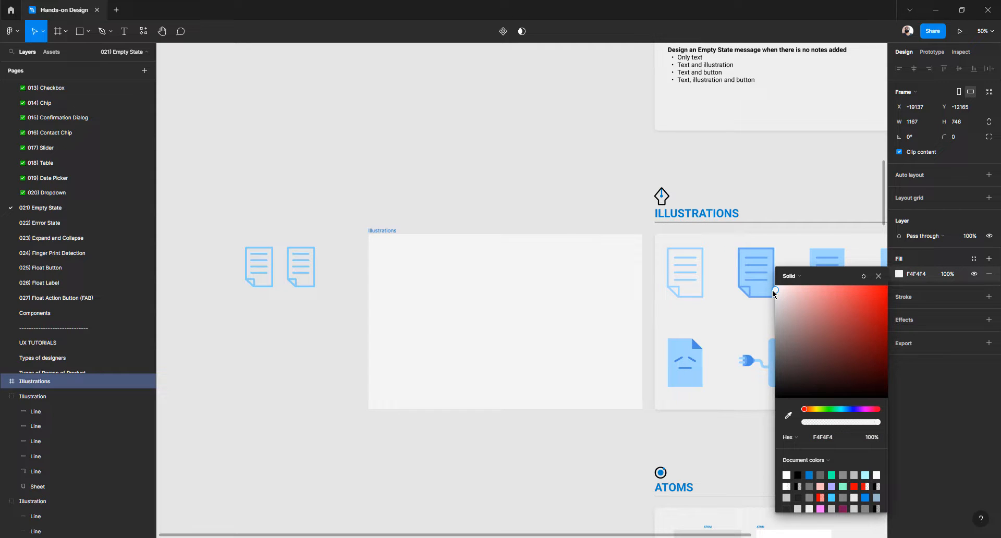
Add a drop shadow to the Illustrations frame and set its blur to 16
click(903, 324)
click(913, 322)
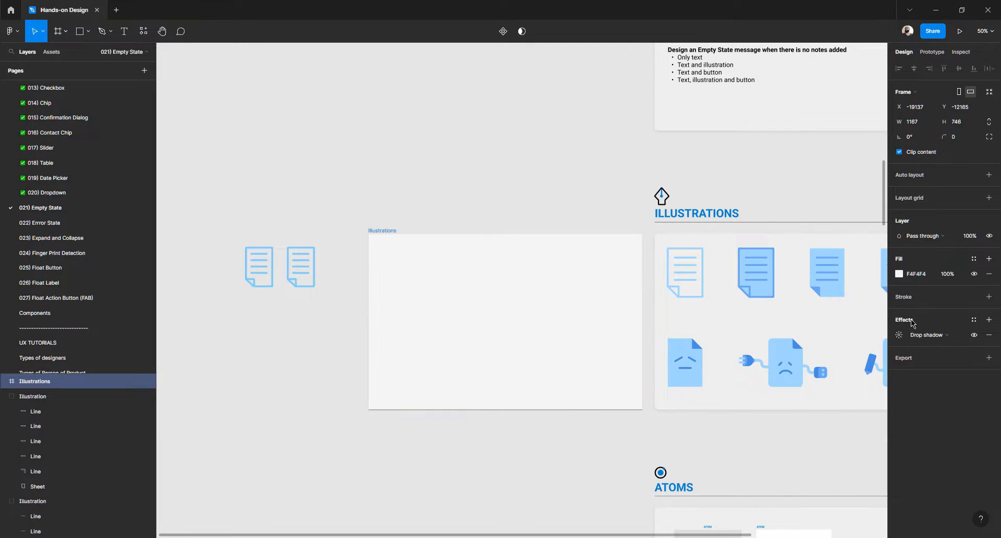
click(899, 335)
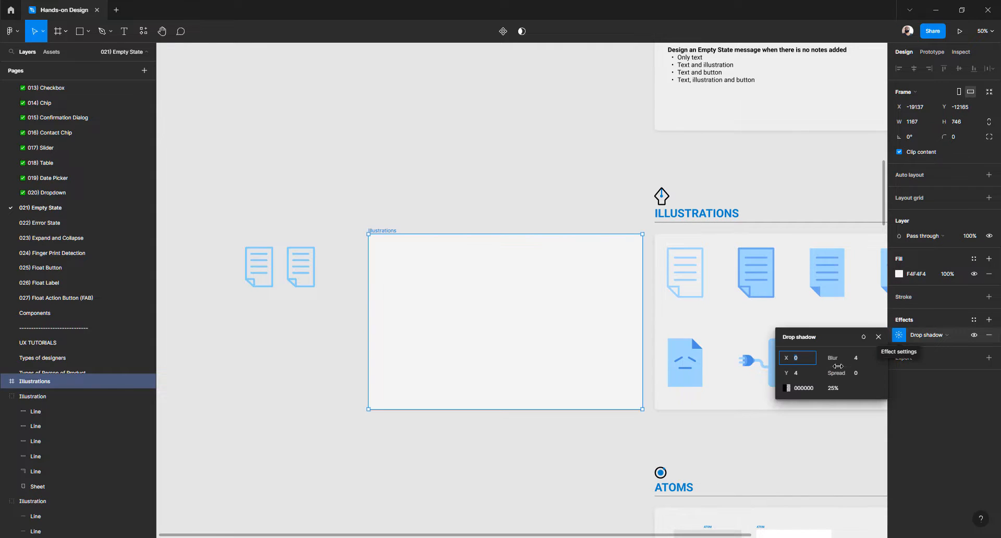
click(858, 361)
text(16)
key(Tab)
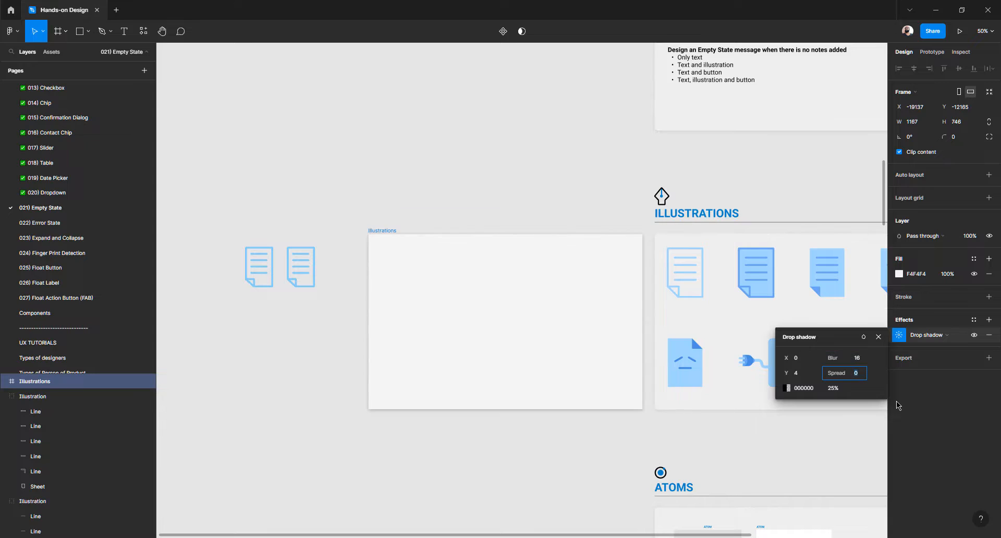
Set the frame's drop shadow to 16% opacity with a Y offset of 0
click(838, 392)
text(16)
key(Tab)
text(16)
key(Tab)
click(803, 373)
text(0)
key(Tab)
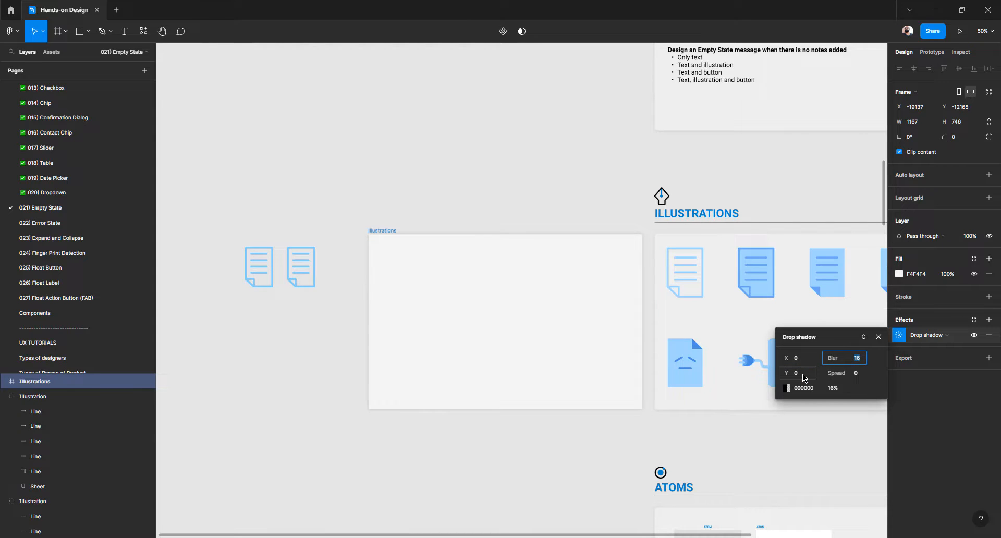
Round the Illustrations frame's corners with a radius of 16
key(Escape)
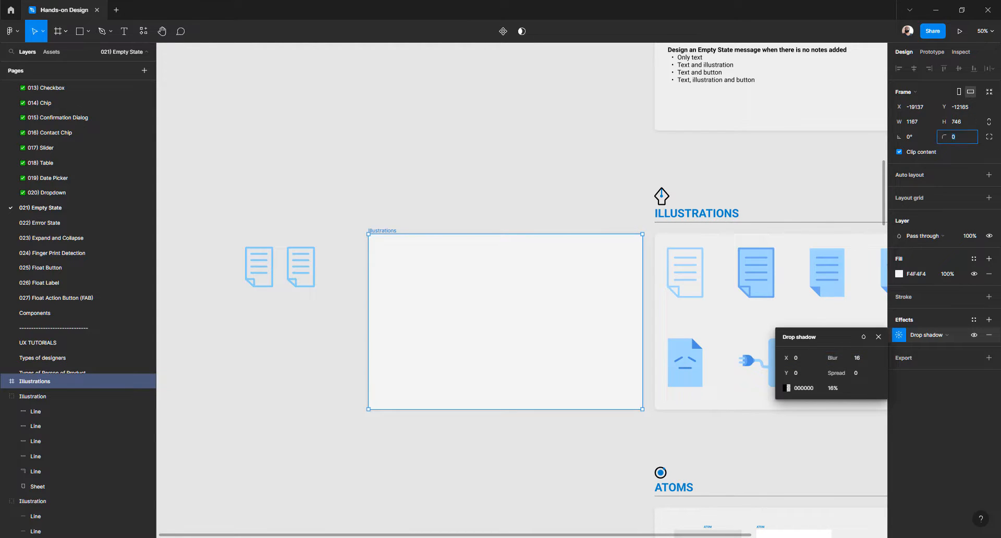
text(16)
key(Return)
click(335, 369)
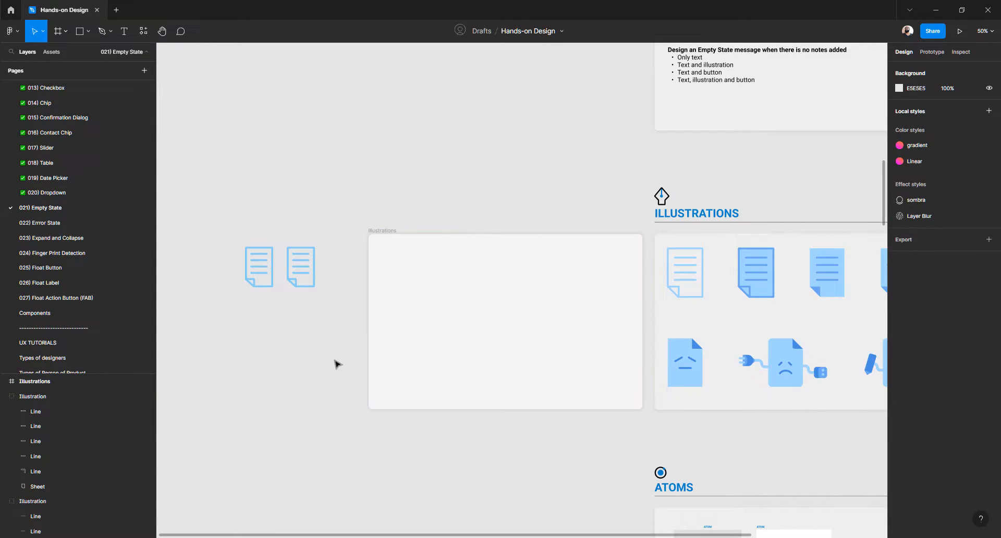
Move both page illustrations and the Illustrations frame farther left, away from the reference card
drag(209, 228, 342, 337)
scroll(440, 349, left, 5)
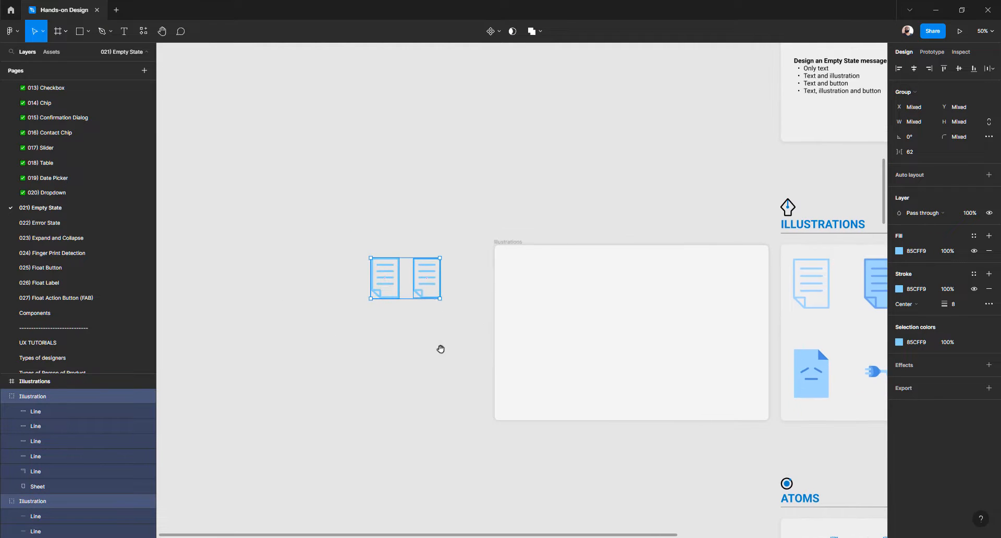
drag(422, 284, 341, 285)
click(432, 286)
drag(503, 243, 475, 246)
click(402, 279)
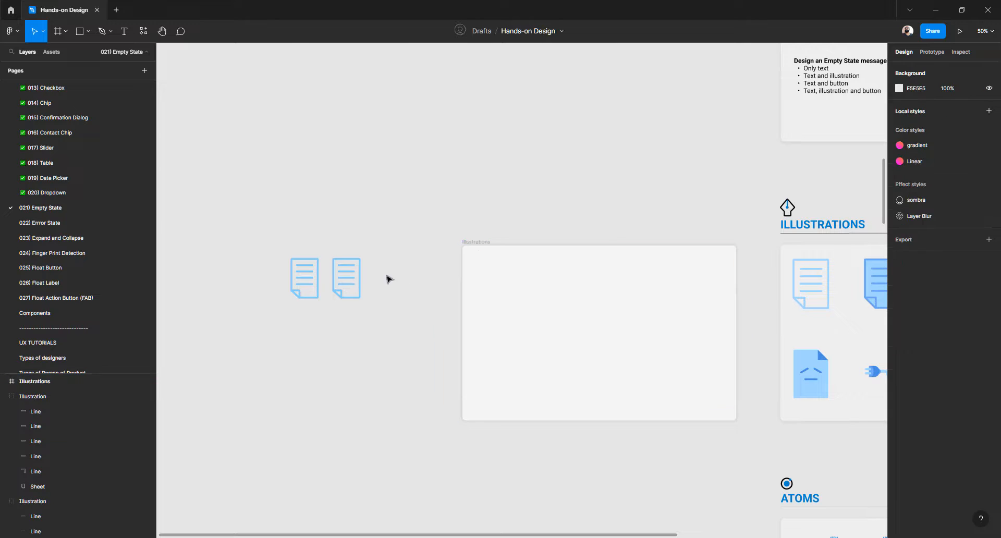
Inspect the two page illustrations in turn to tell the stroked original from the outlined duplicate
drag(274, 248, 387, 349)
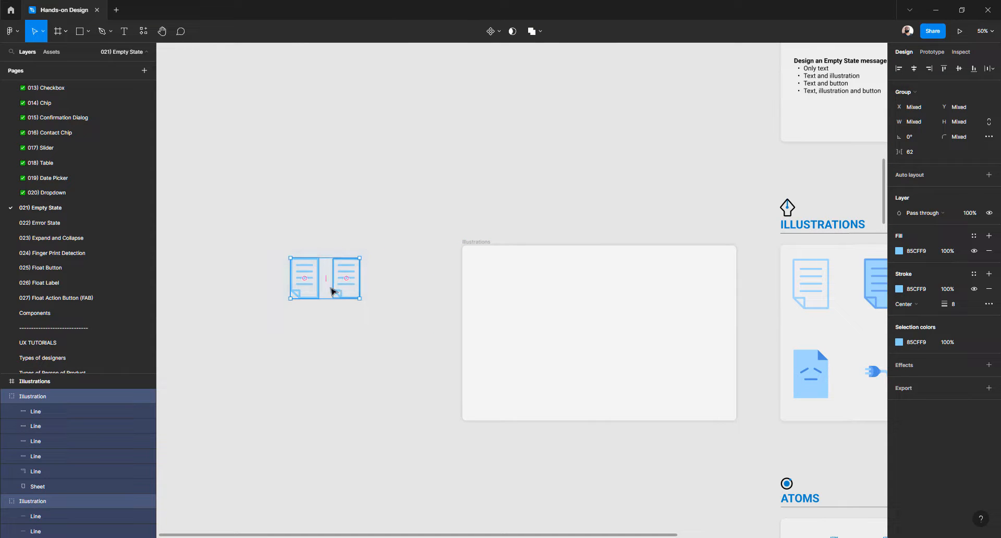
click(326, 292)
click(338, 287)
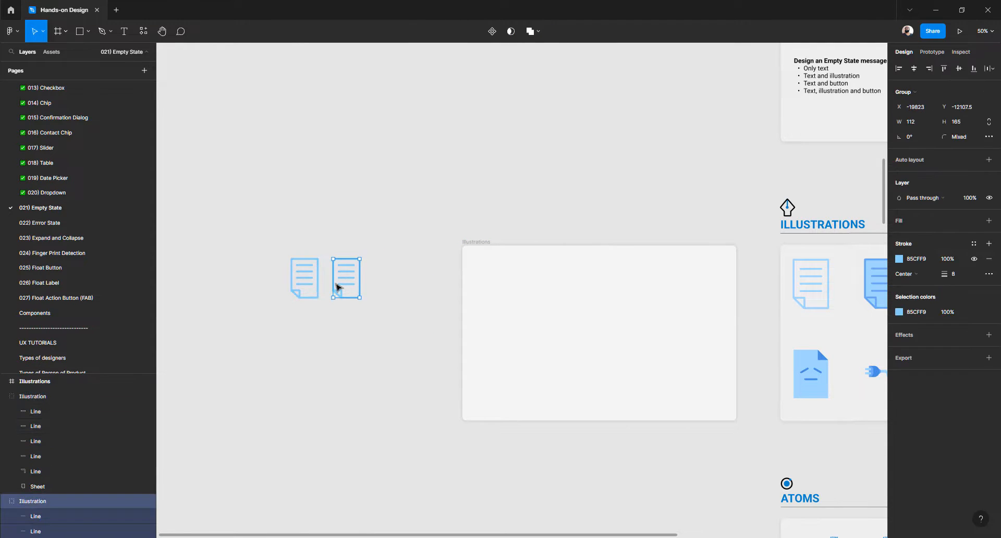
click(326, 308)
drag(270, 241, 324, 322)
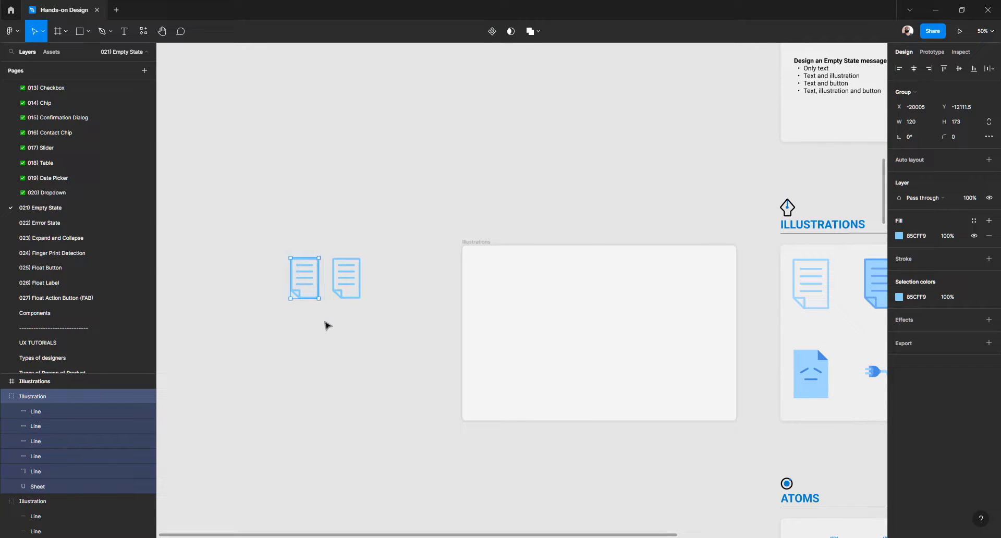
click(319, 321)
click(305, 283)
click(348, 284)
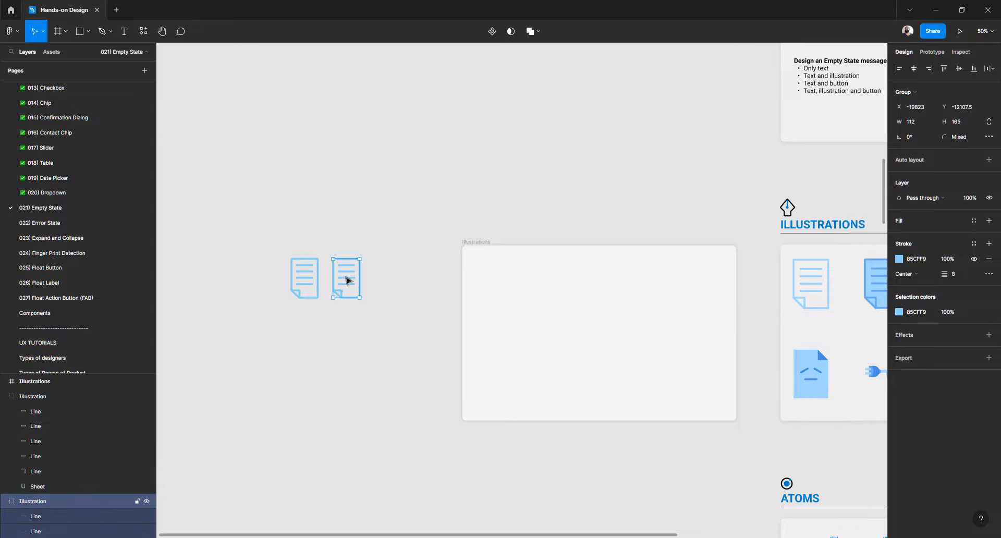
Move the stroked page above the Illustrations frame and place the outlined page inside the frame's upper-left area at X 66, Y 63
drag(347, 286, 475, 213)
click(339, 269)
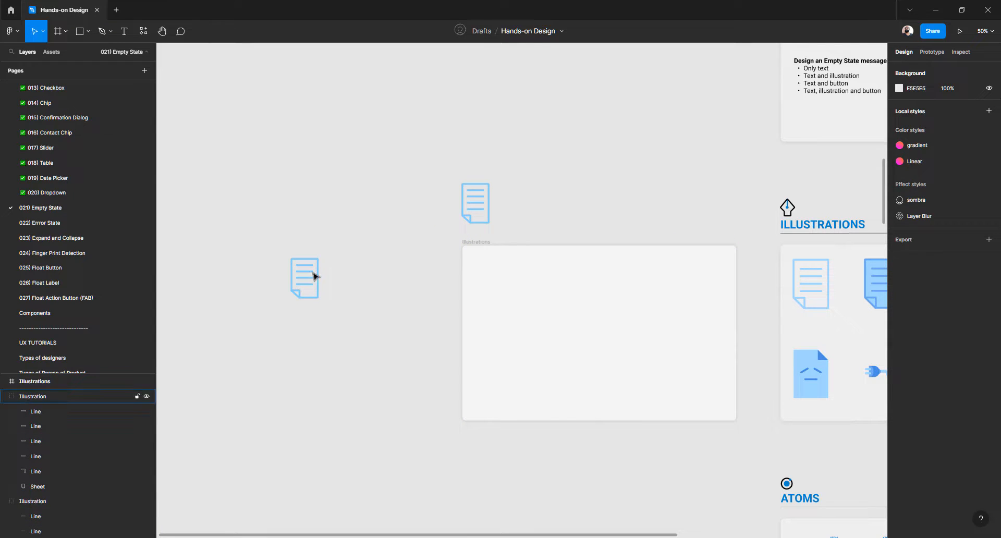
click(314, 277)
drag(306, 276, 498, 279)
Examine the line-only and filled page illustrations in the Illustrations reference card
scroll(511, 285, right, 5)
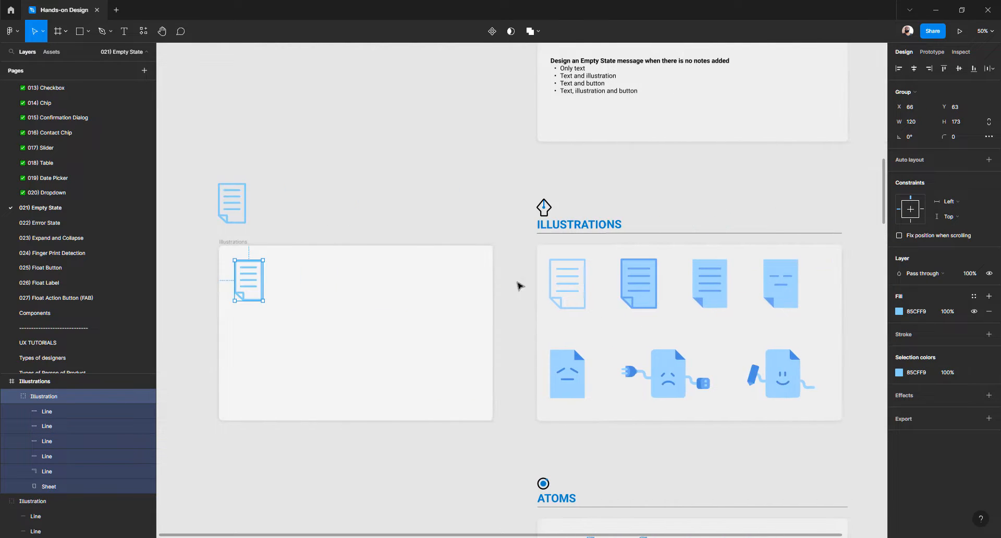
scroll(568, 292, up, 5)
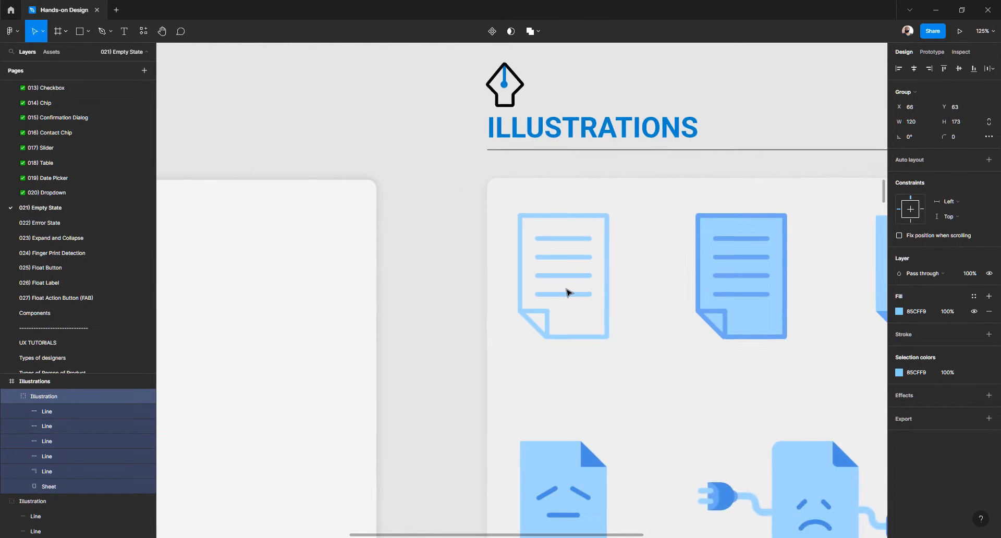
scroll(590, 287, right, 2)
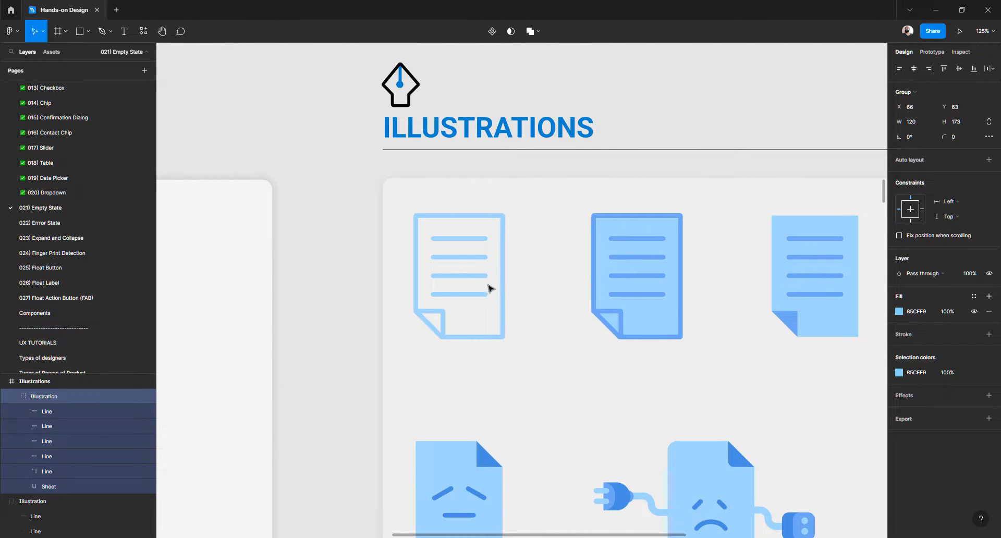
scroll(496, 288, up, 2)
scroll(461, 292, up, 1)
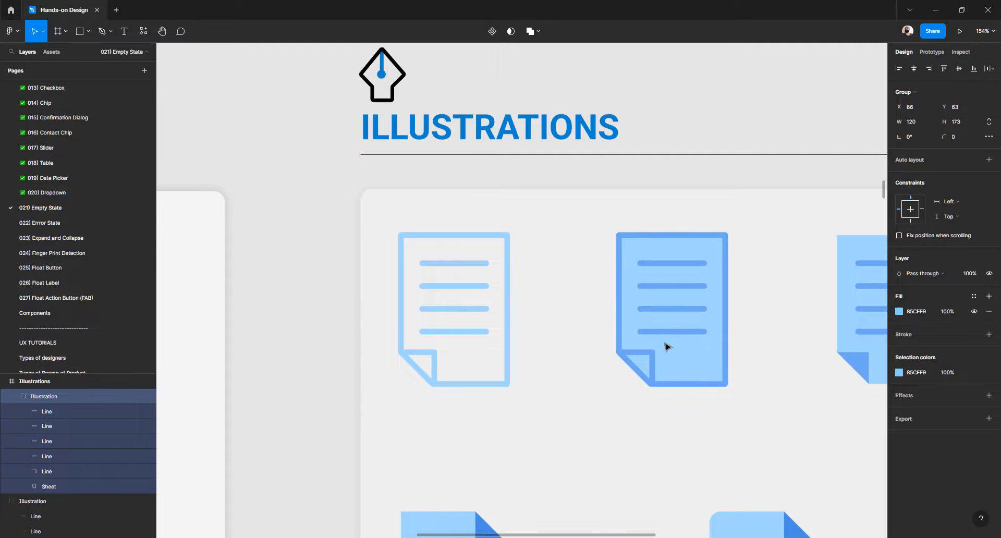
scroll(666, 345, down, 9)
scroll(499, 342, left, 5)
Duplicate the outlined page illustration inside the Illustrations frame, placing the copy to the right of the first
scroll(597, 337, up, 5)
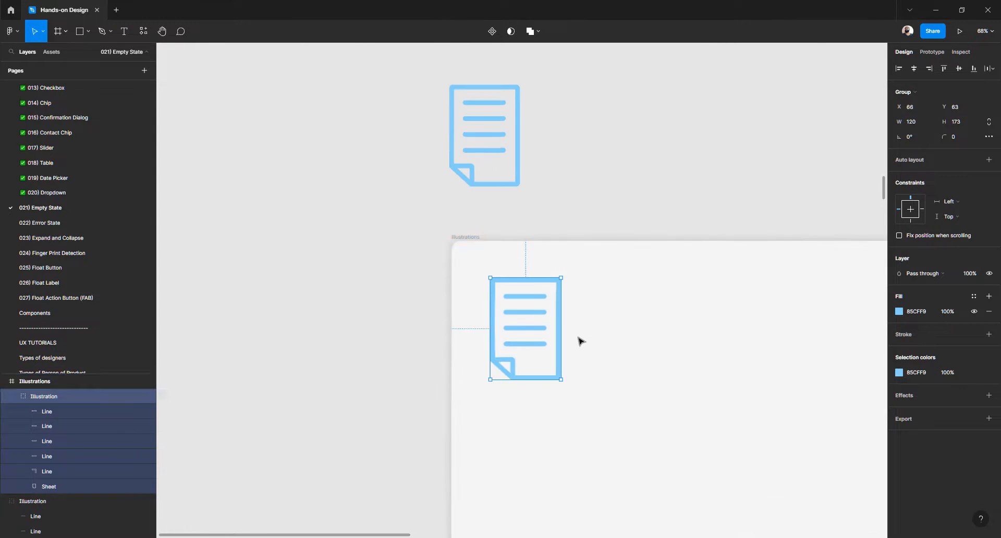
scroll(583, 341, up, 5)
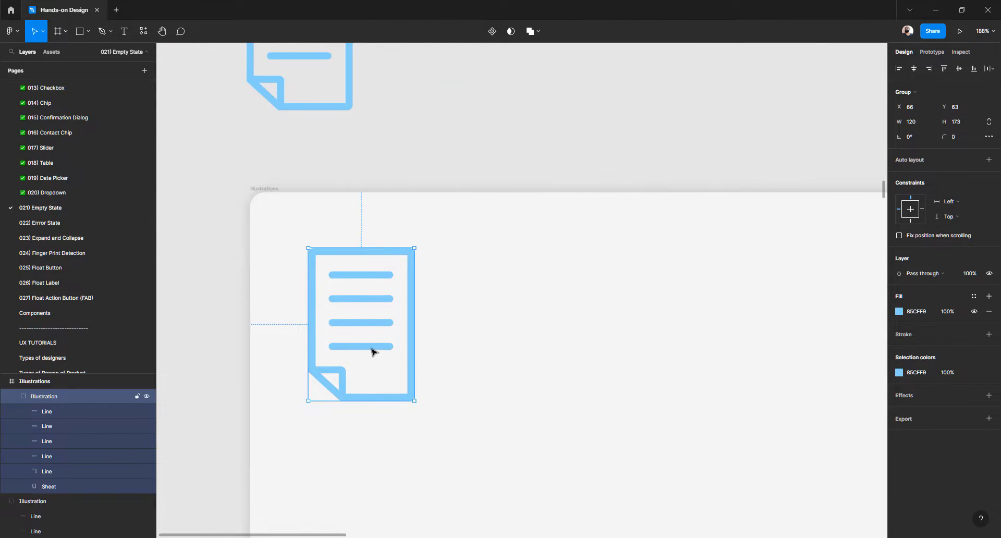
drag(371, 349, 554, 354)
click(531, 163)
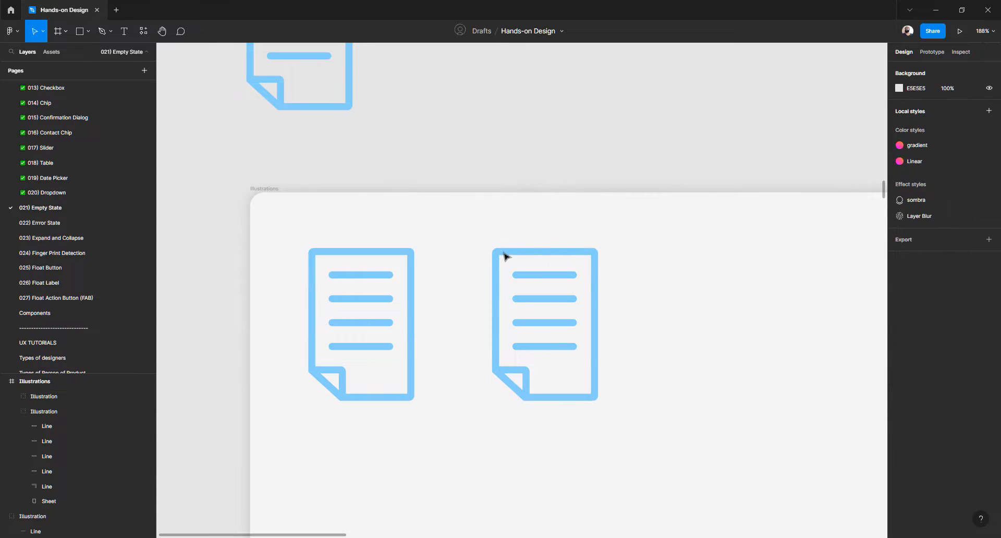
Trace the copied page's outline with the Pen tool as a closed five-point shape, including the diagonal folded corner
key(p)
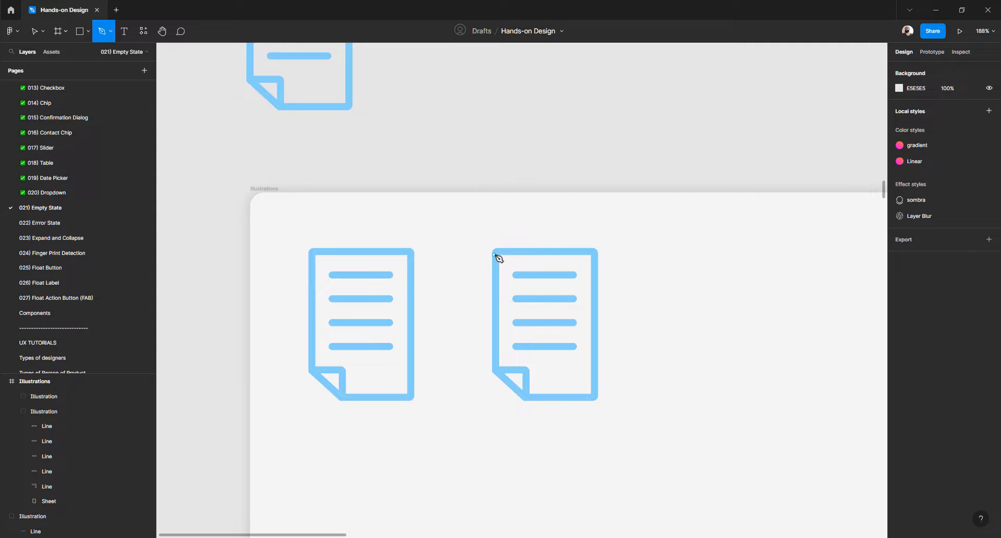
click(495, 254)
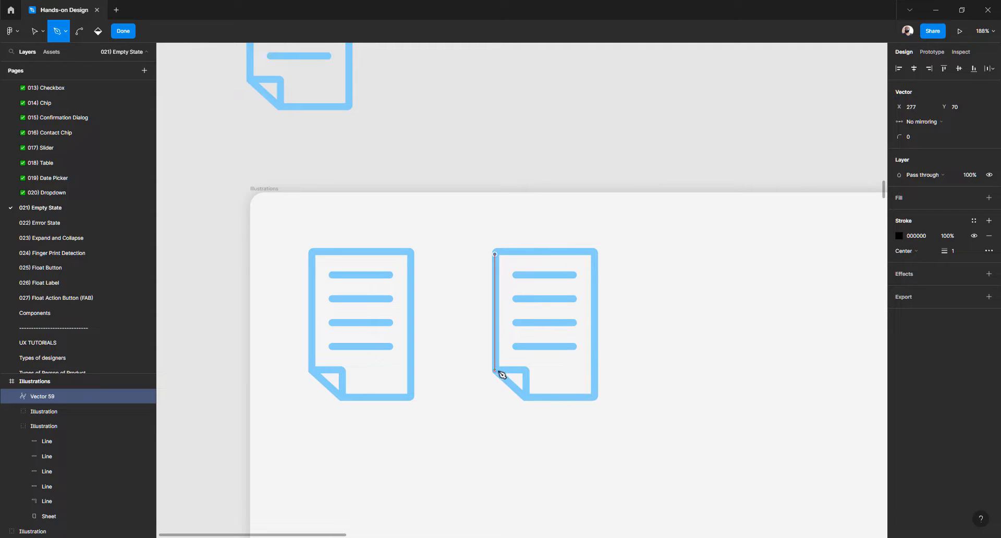
click(495, 368)
scroll(529, 402, up, 3)
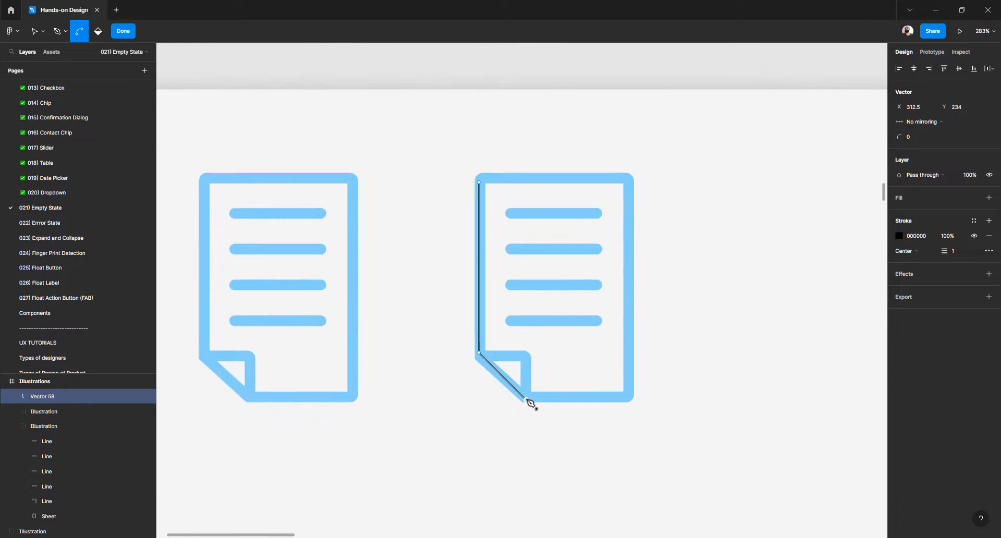
click(526, 400)
scroll(529, 402, up, 3)
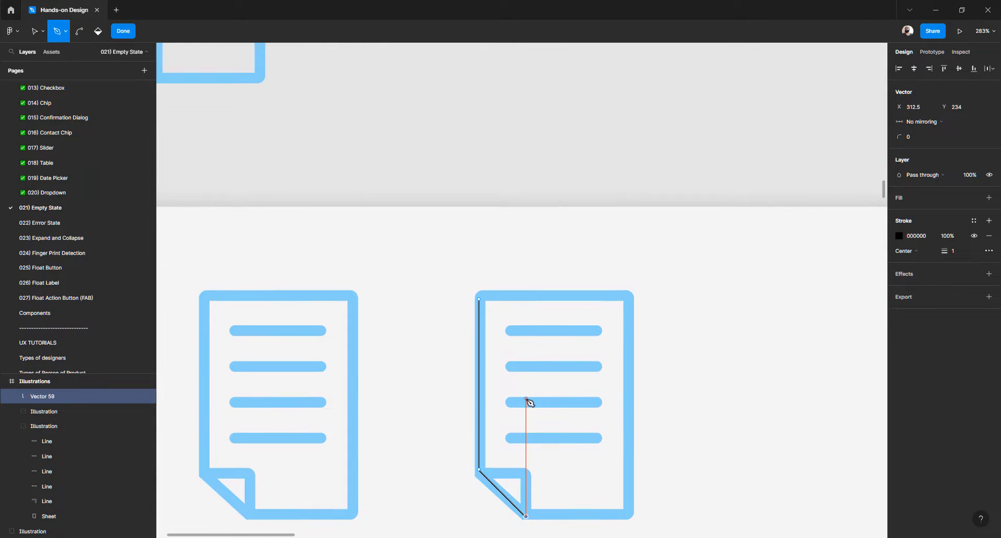
scroll(528, 403, up, 3)
scroll(528, 402, down, 3)
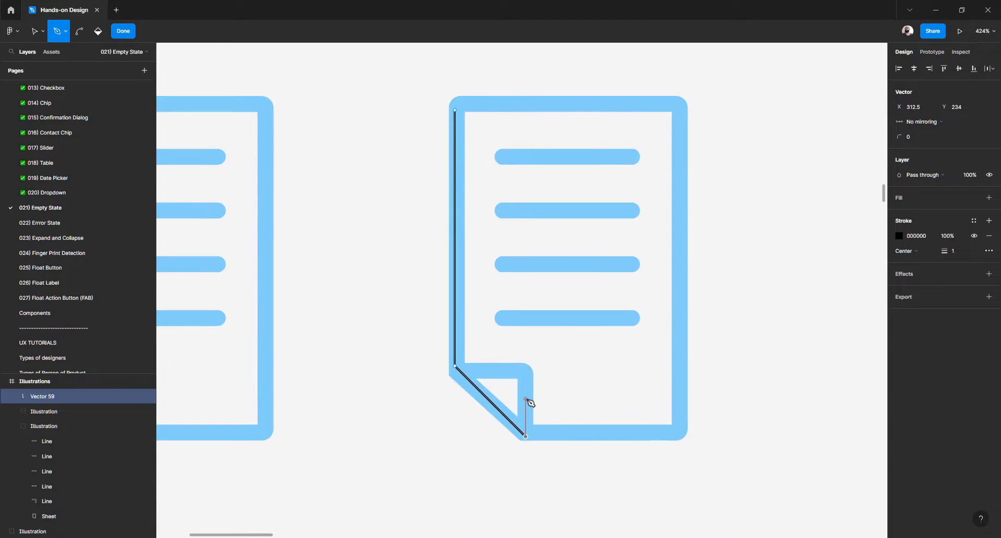
click(681, 437)
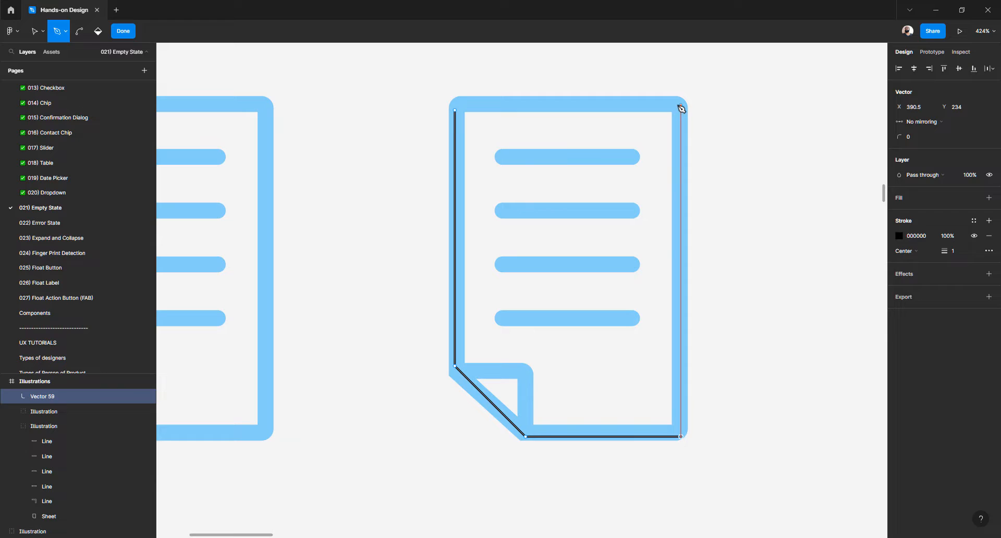
click(681, 110)
click(680, 110)
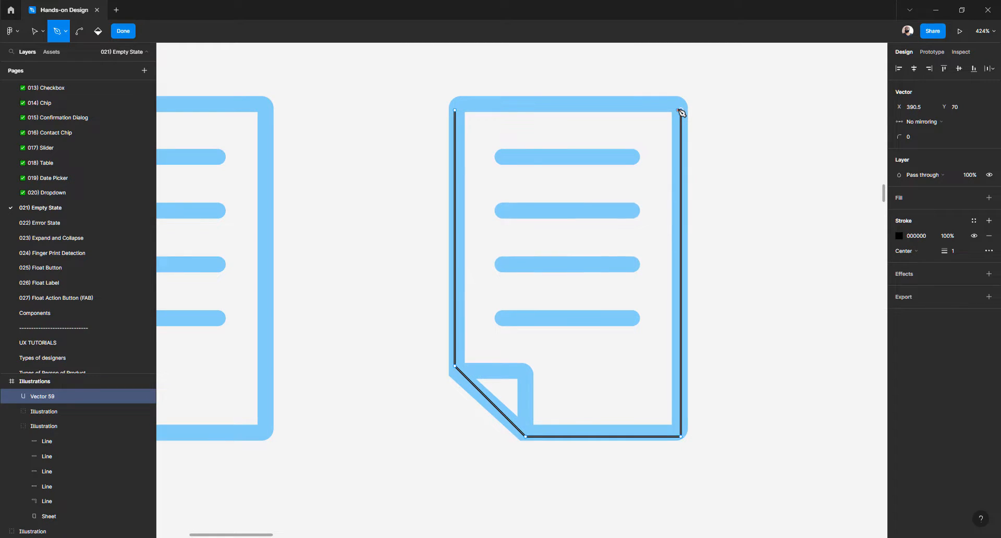
click(456, 111)
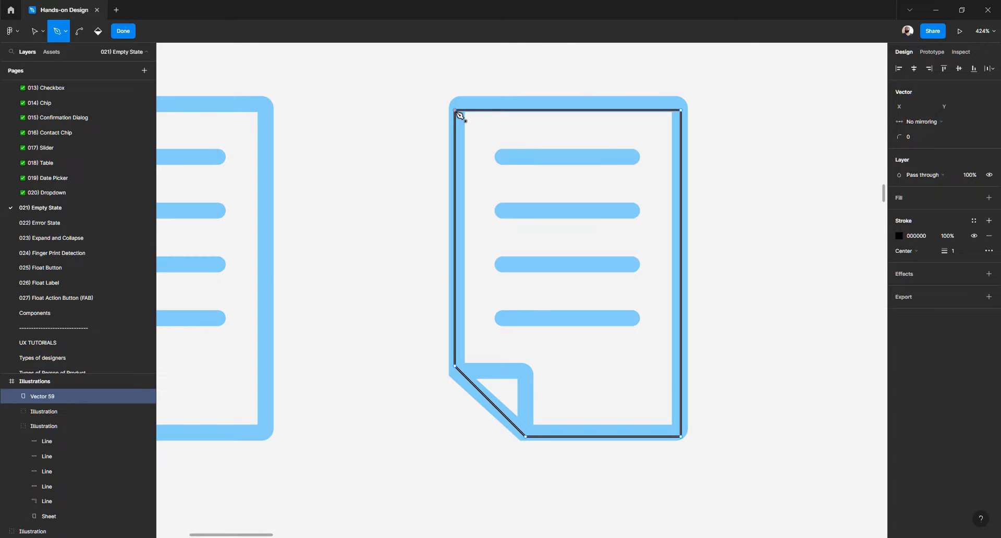
Align the traced page shape with the outline's centre by raising its top points to Y 67 and bottom points to Y 232
key(Escape)
key(Return)
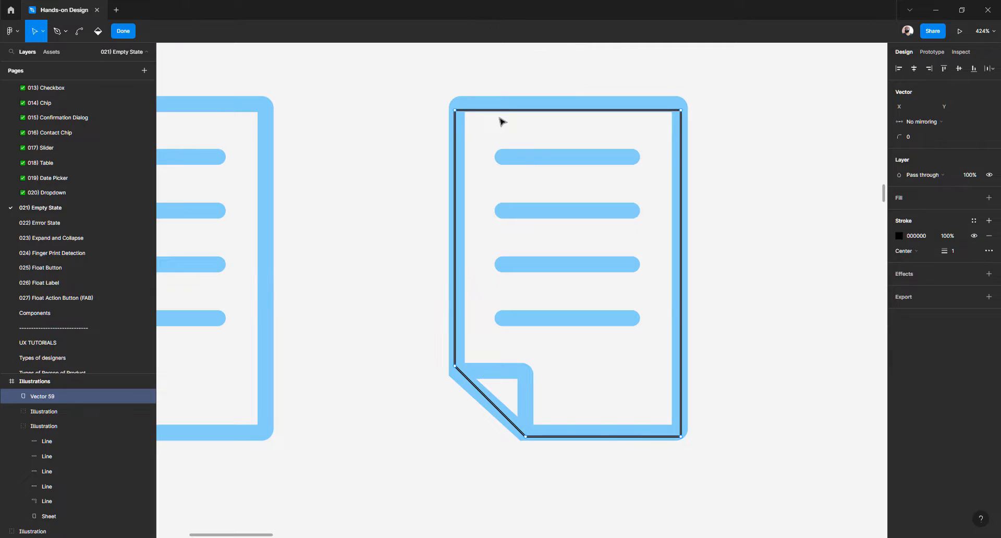
drag(394, 82, 725, 134)
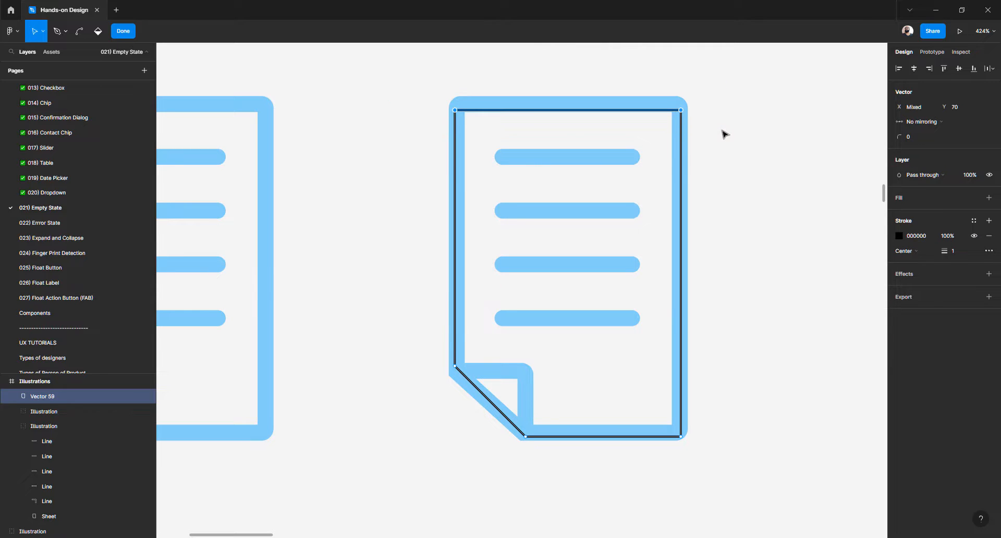
key(Up)
key(Up)
key(Up)
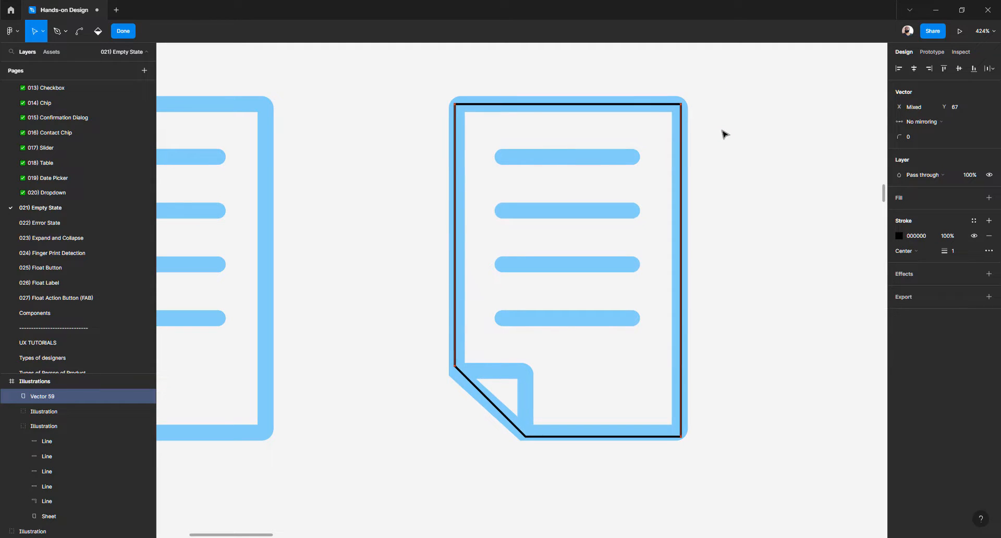
drag(724, 475, 493, 434)
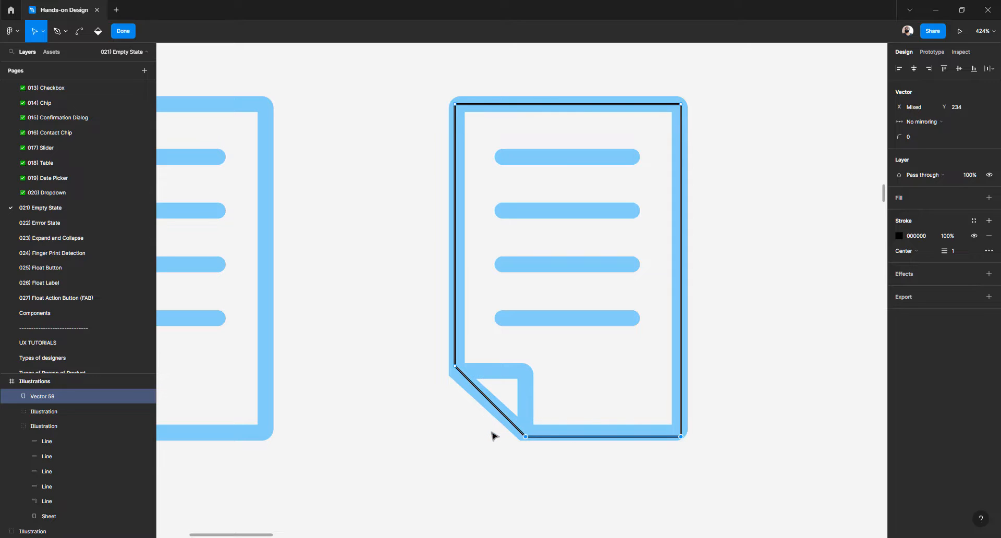
key(Up)
key(Up)
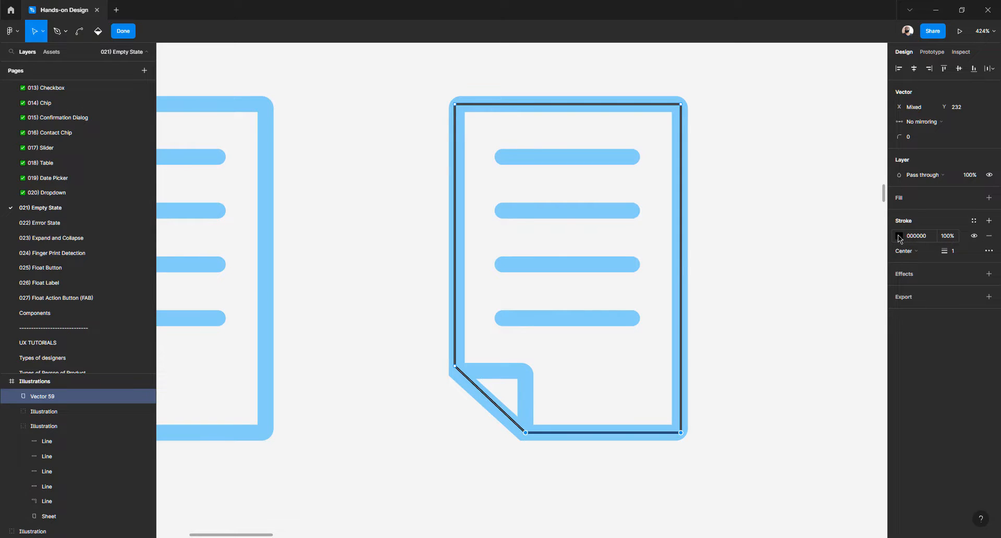
Replace the traced page shape's stroke with a solid D9D9D9 fill and rename its layer Background
click(990, 237)
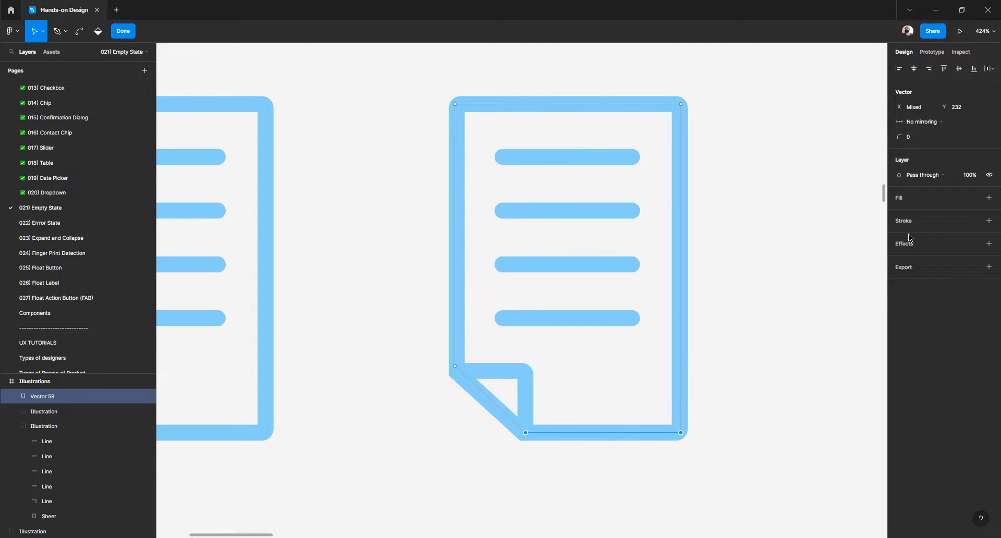
click(903, 199)
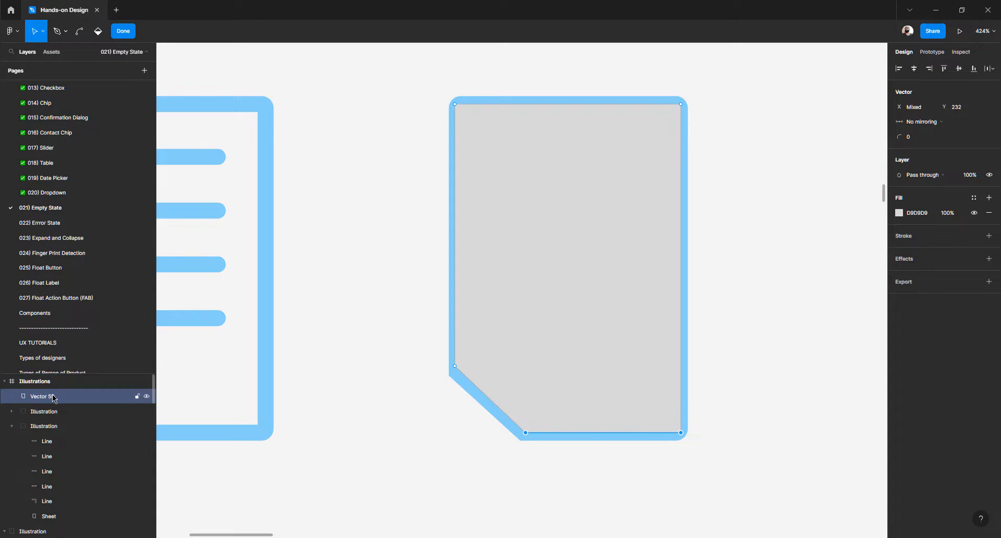
double_click(119, 400)
text(Background)
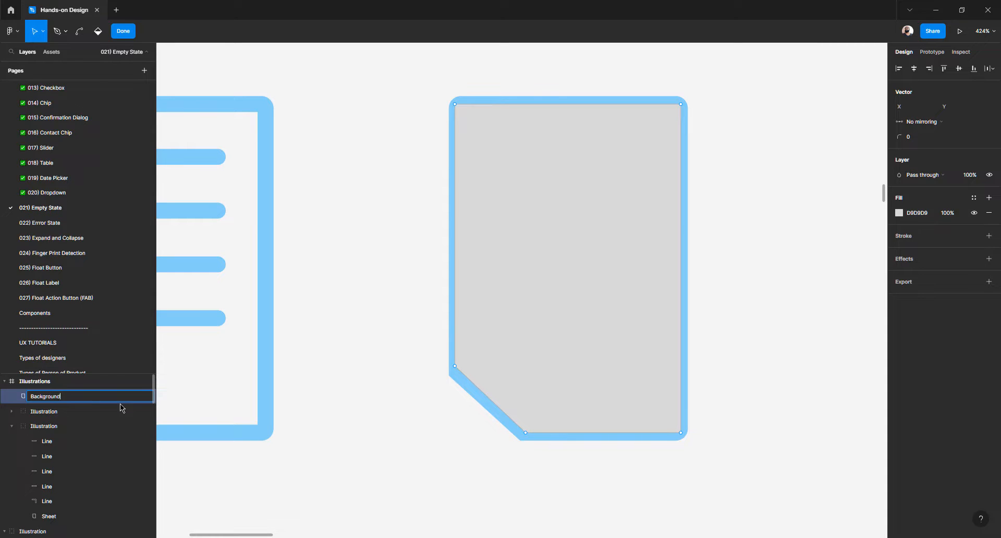
key(Return)
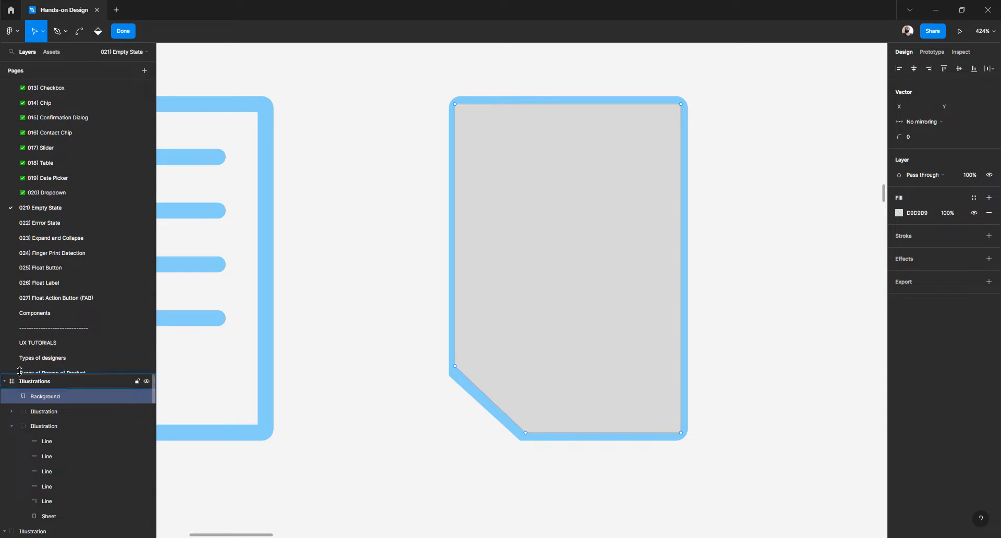
Place the Background layer beneath the copied page's Illustration group and check the stacking by toggling the group's visibility
click(11, 426)
drag(41, 403, 46, 420)
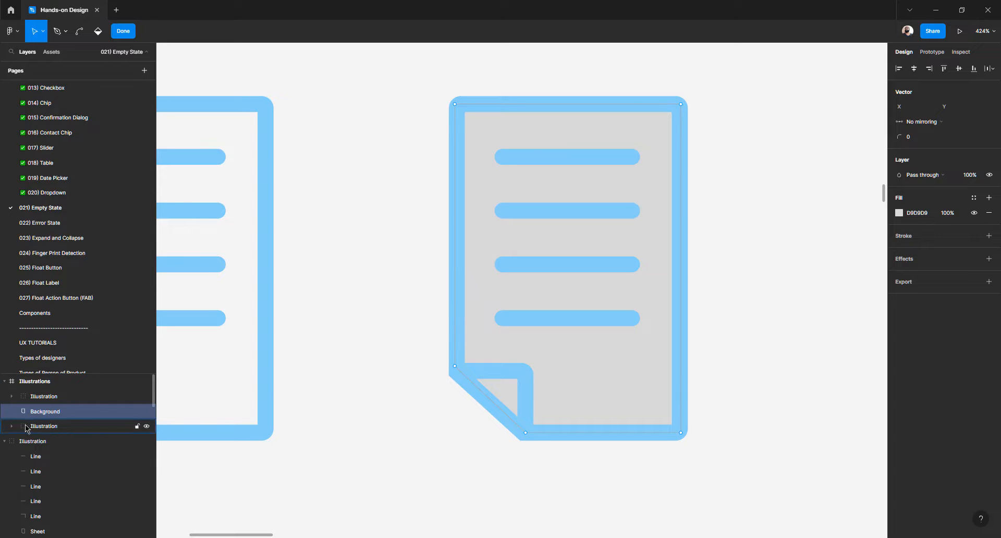
click(148, 396)
click(148, 395)
click(148, 395)
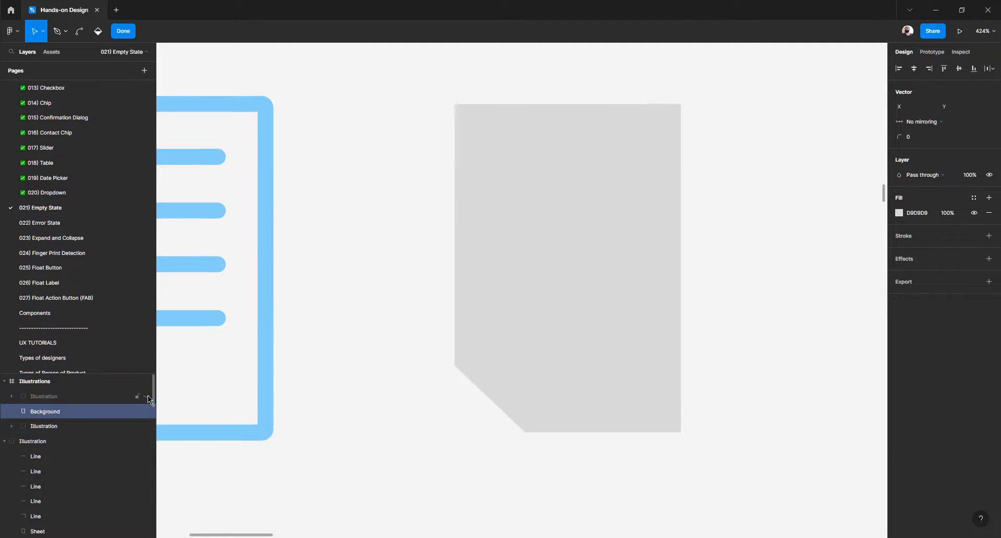
click(147, 399)
click(147, 398)
click(147, 398)
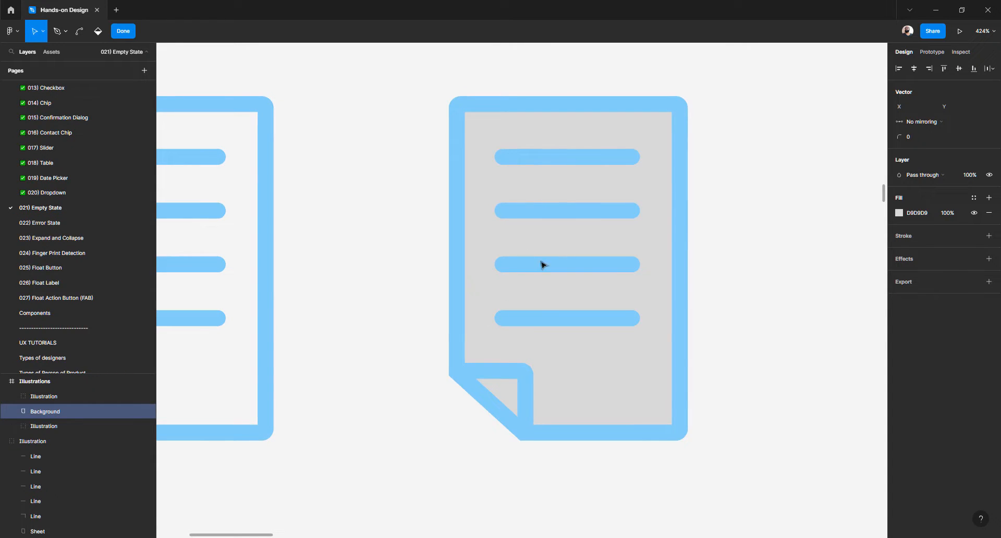
Nest Background below Sheet inside the copied page's Illustration group and test moving the group, undoing the move
click(11, 398)
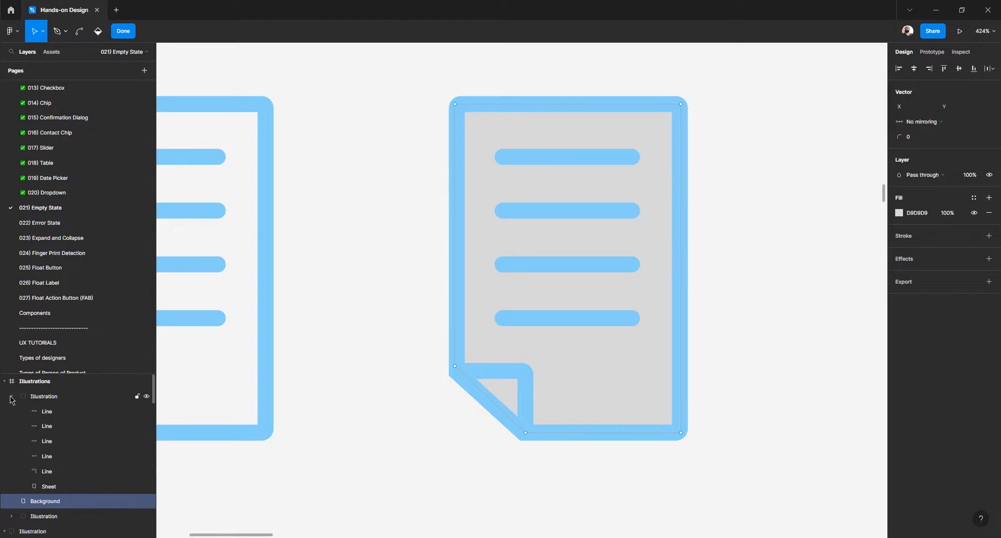
mouse_move(60, 506)
mouse_down()
mouse_move(68, 483)
mouse_move(61, 509)
mouse_up()
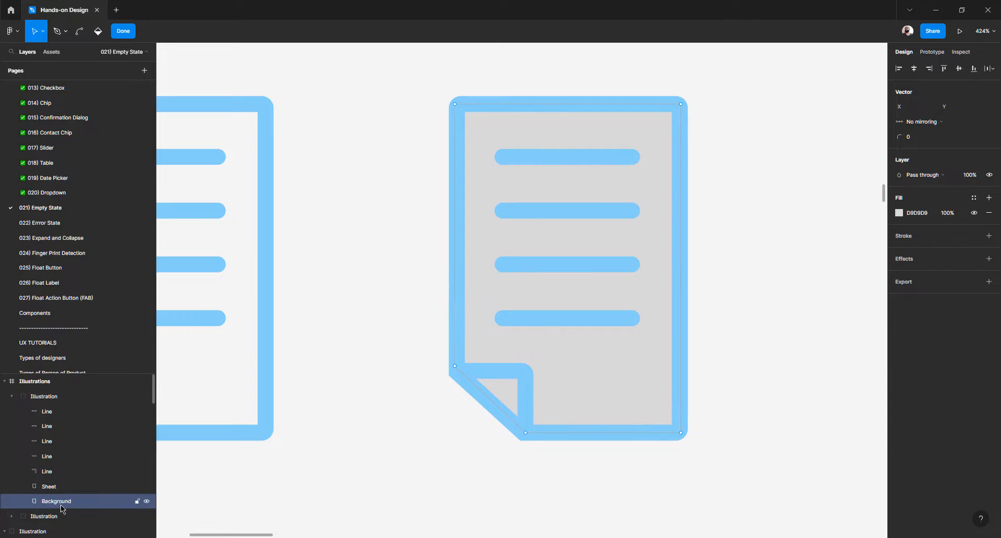
click(400, 442)
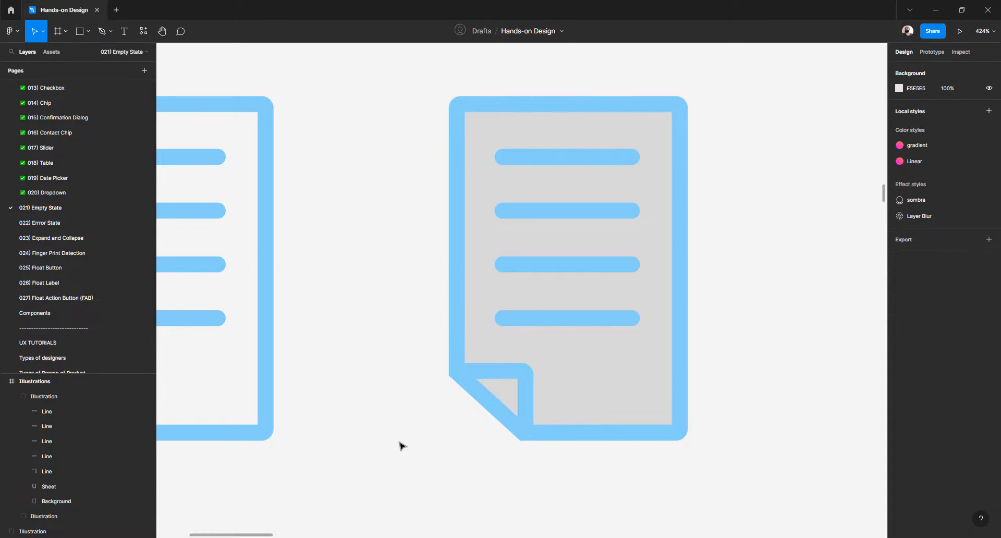
drag(528, 397, 631, 357)
key(ctrl+z)
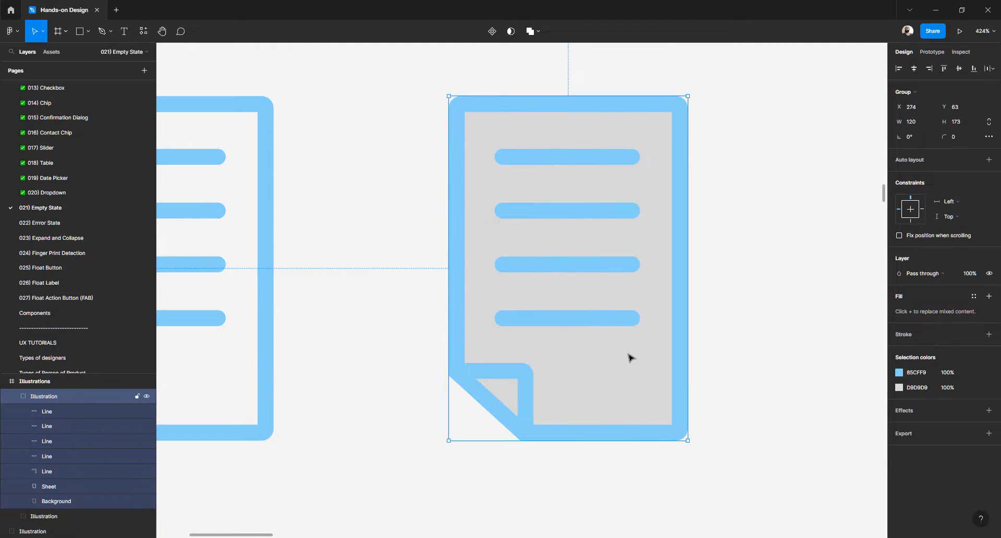
Recolour the Background shape by sampling the page lines' blue and lightening it to CBECFF
click(53, 500)
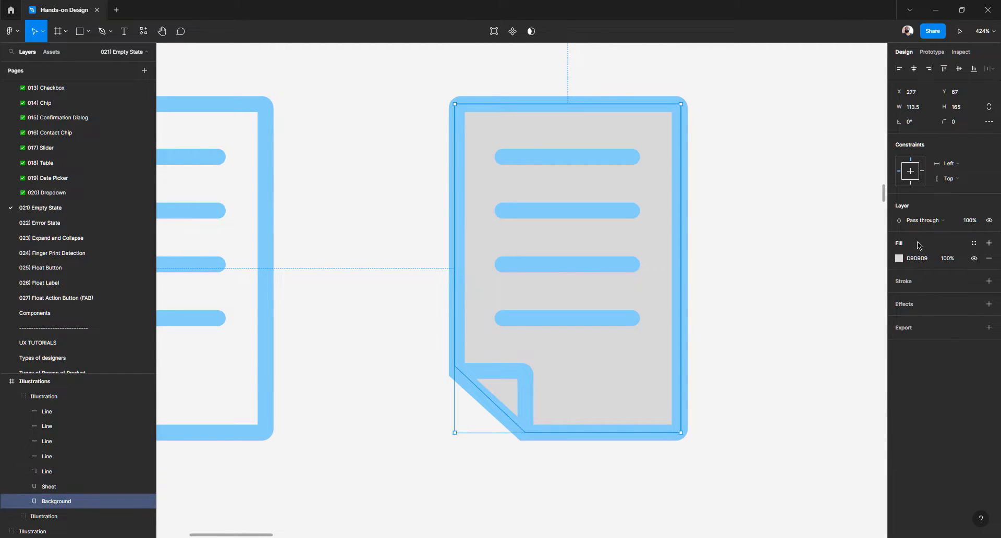
click(898, 259)
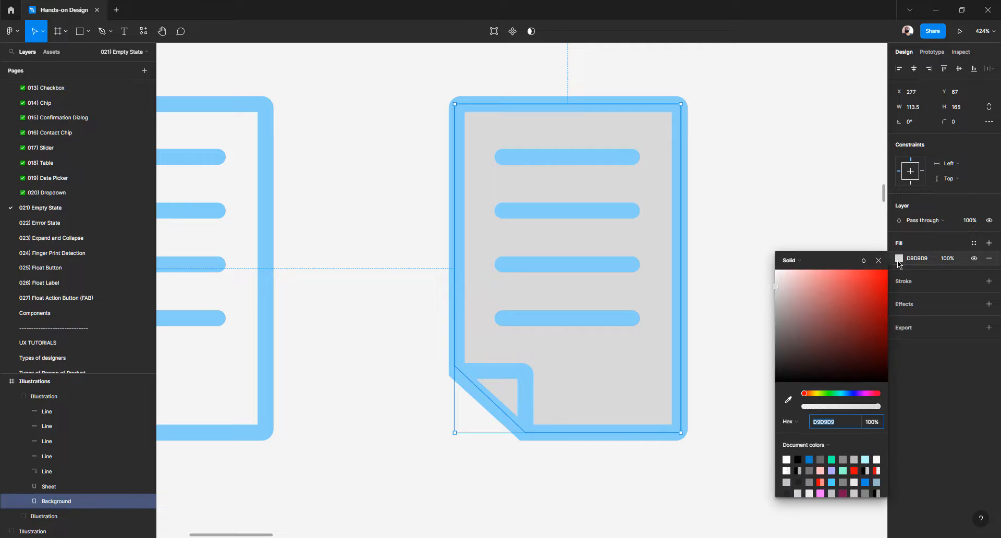
click(788, 401)
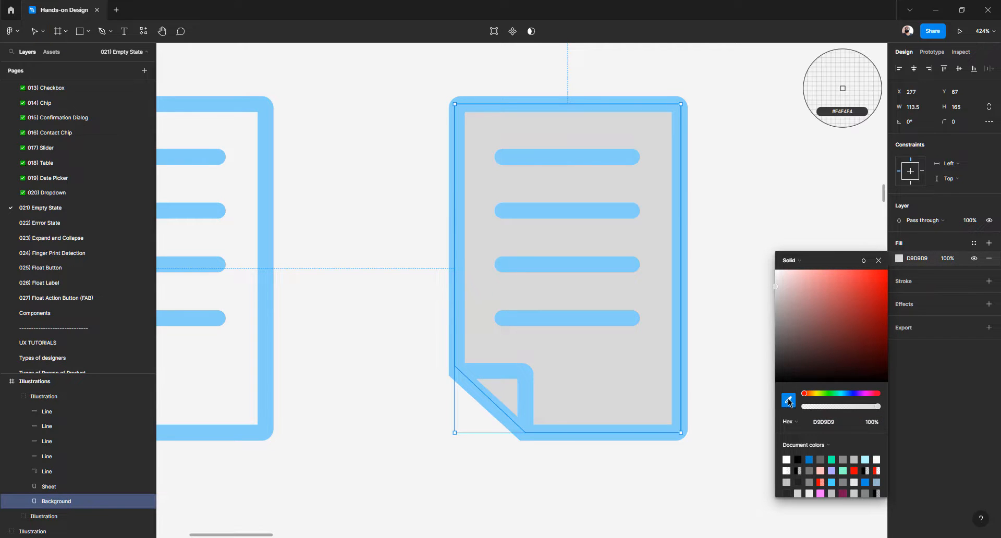
click(593, 315)
drag(828, 273, 799, 268)
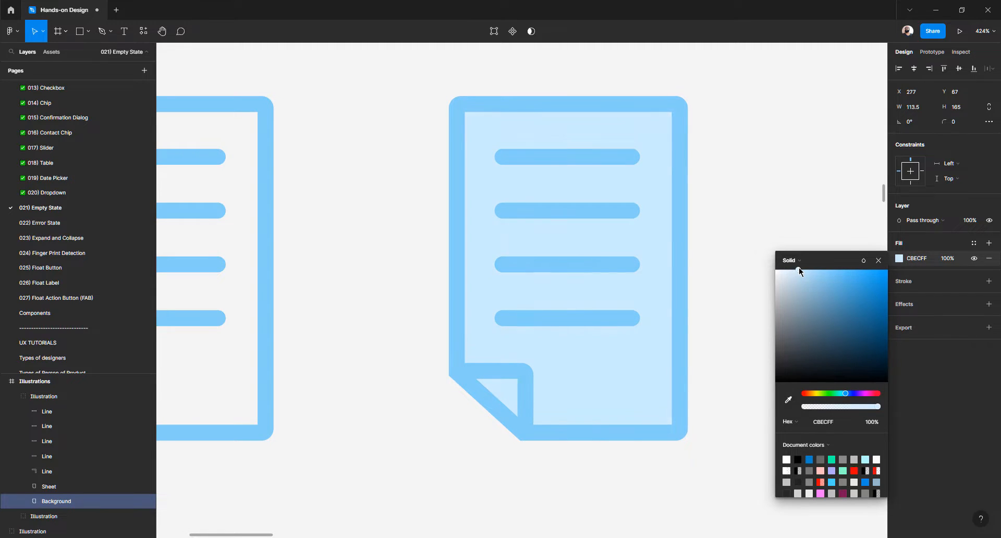
click(391, 402)
Try changing the filled page's outline and line colour to the slightly darker blue 77C9F6 and undo it
scroll(391, 402, down, 3)
scroll(384, 369, down, 10)
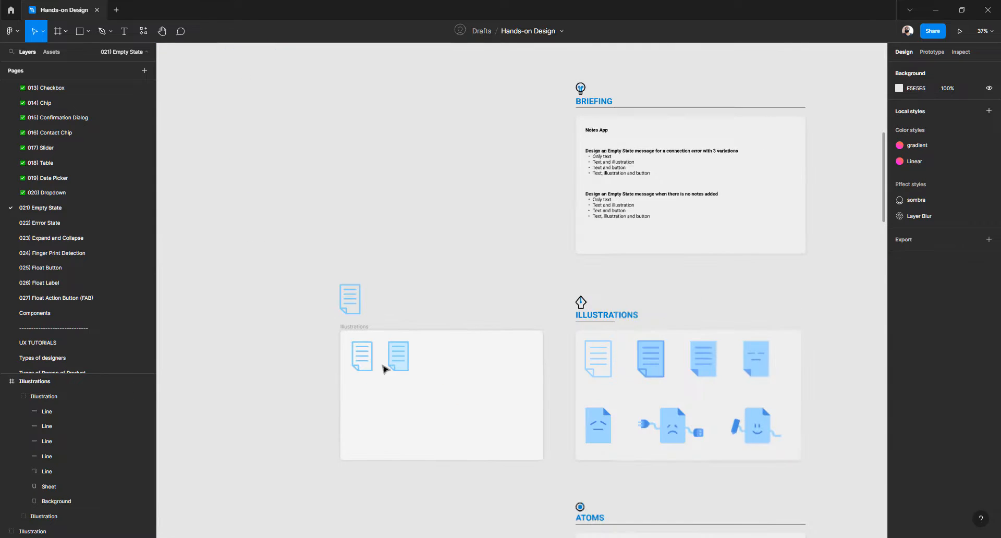
scroll(401, 365, up, 7)
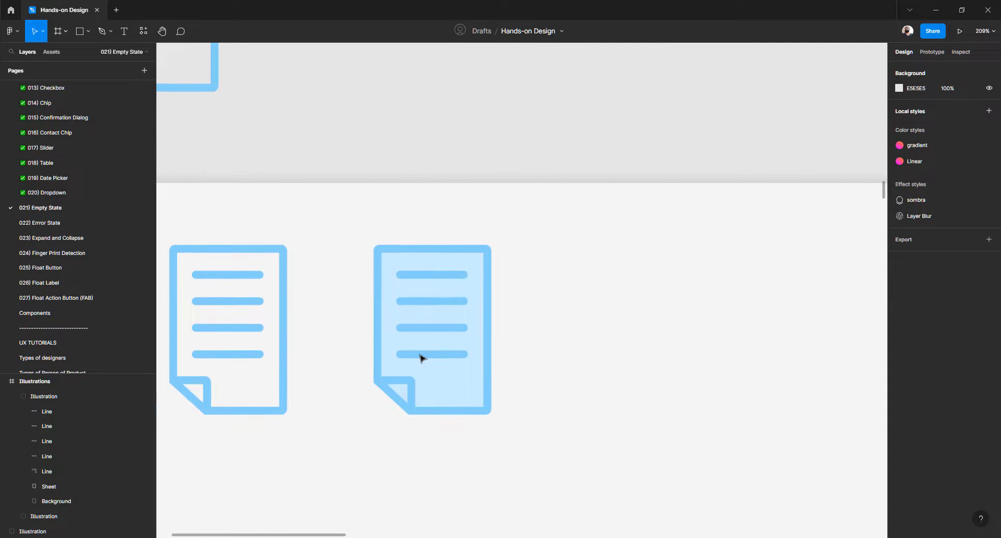
click(423, 357)
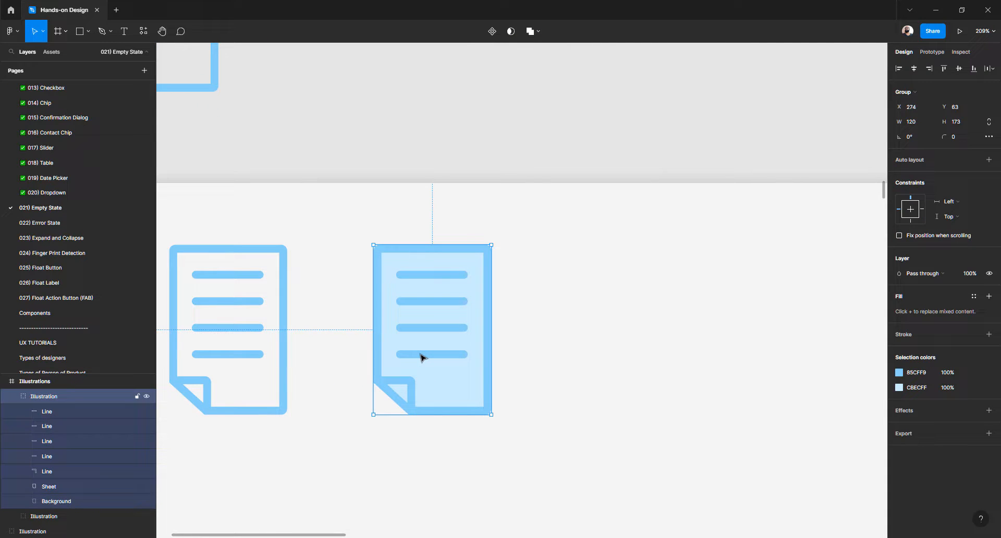
click(899, 373)
drag(829, 306, 834, 310)
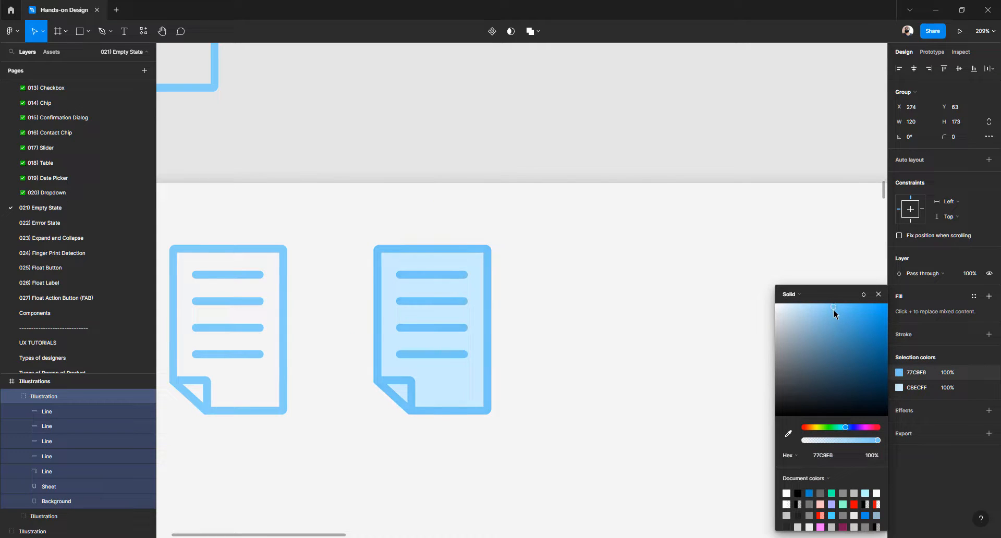
key(ctrl+z)
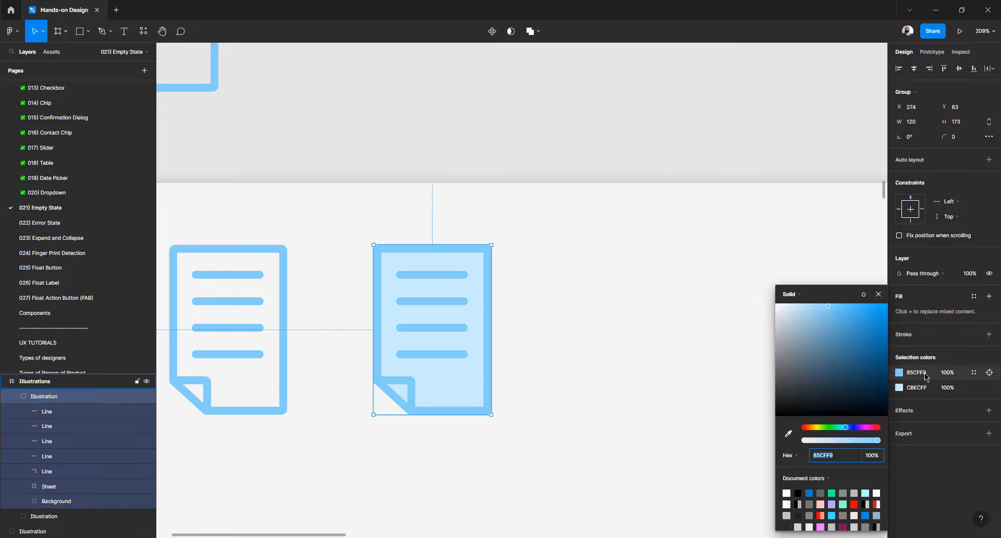
Fine-tune the light-blue background colour of the filled page illustration
click(900, 388)
drag(799, 305, 799, 303)
click(527, 166)
Trace the filled page's folded corner with the Pen tool as a closed triangle along the fold lines
scroll(505, 208, down, 10)
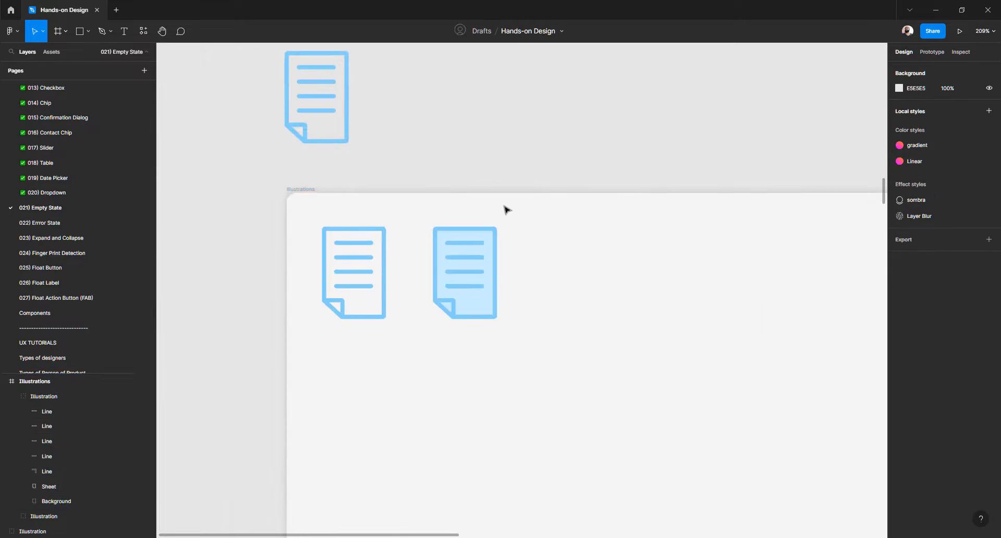
scroll(505, 208, right, 5)
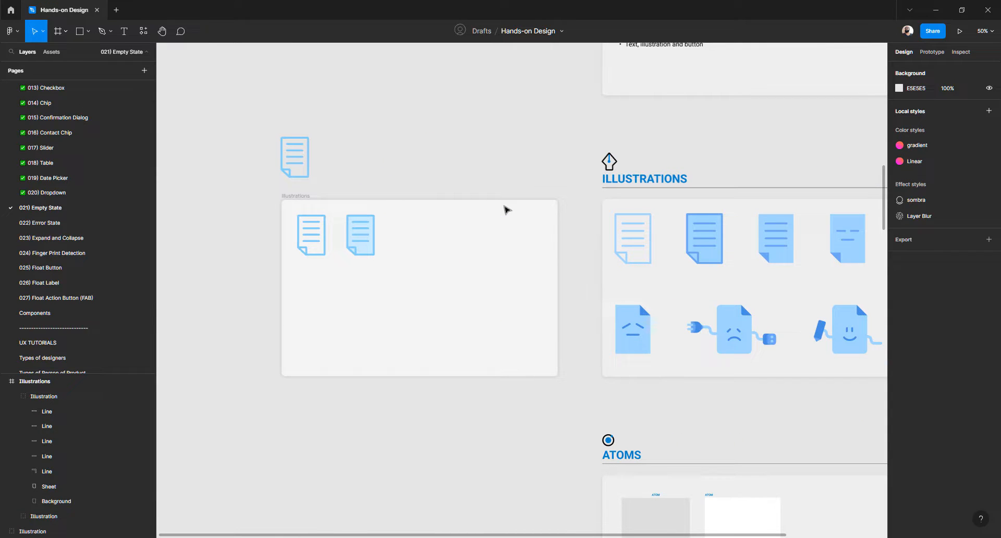
scroll(350, 263, up, 5)
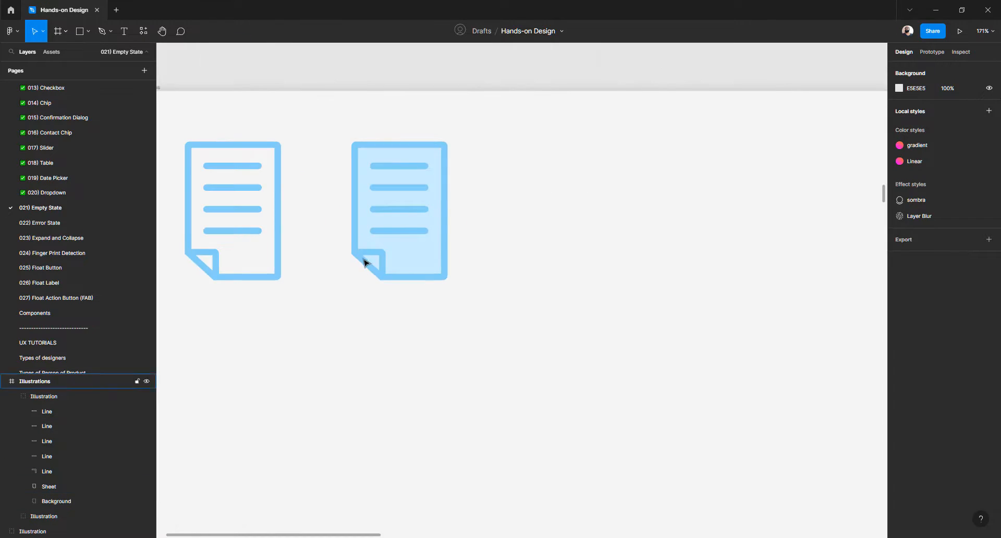
scroll(365, 261, up, 5)
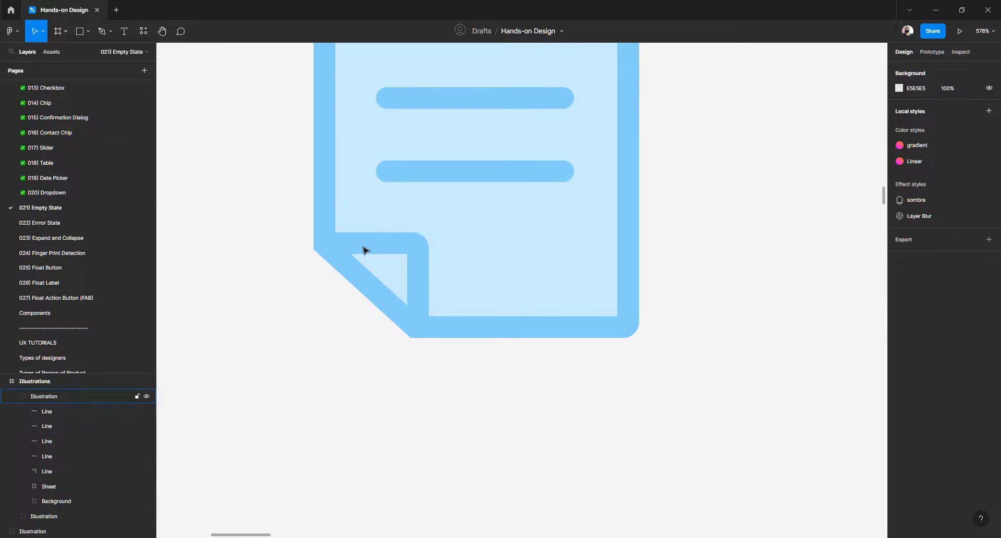
key(p)
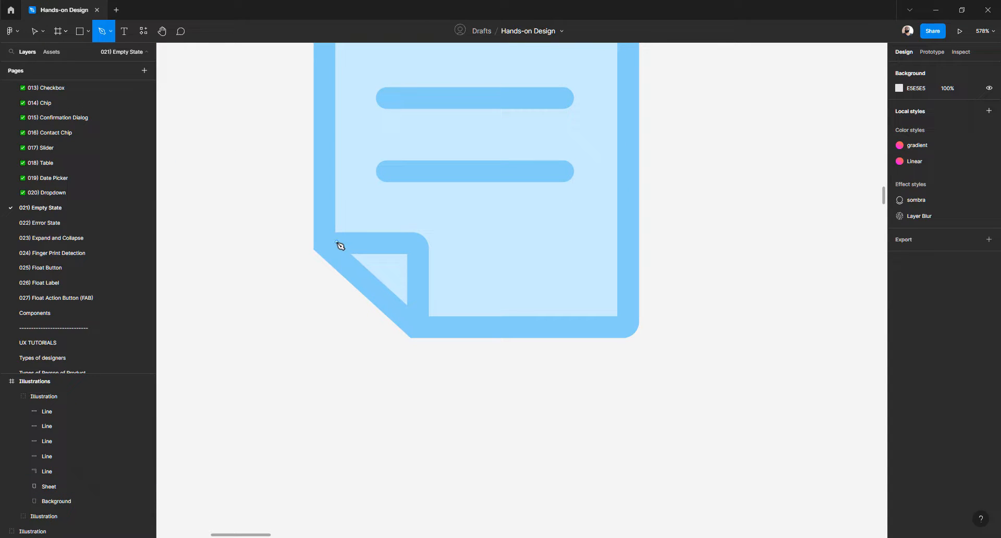
click(336, 242)
click(415, 242)
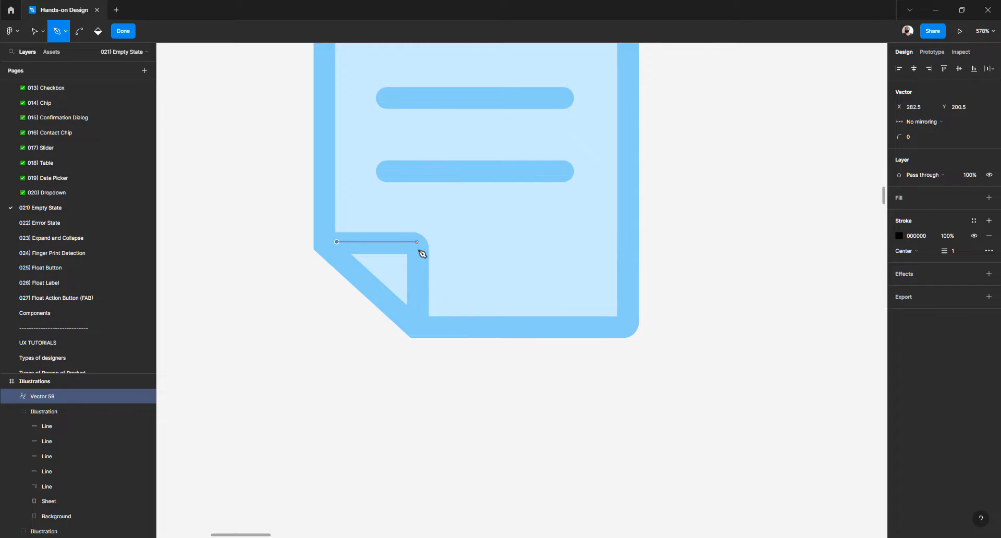
click(416, 324)
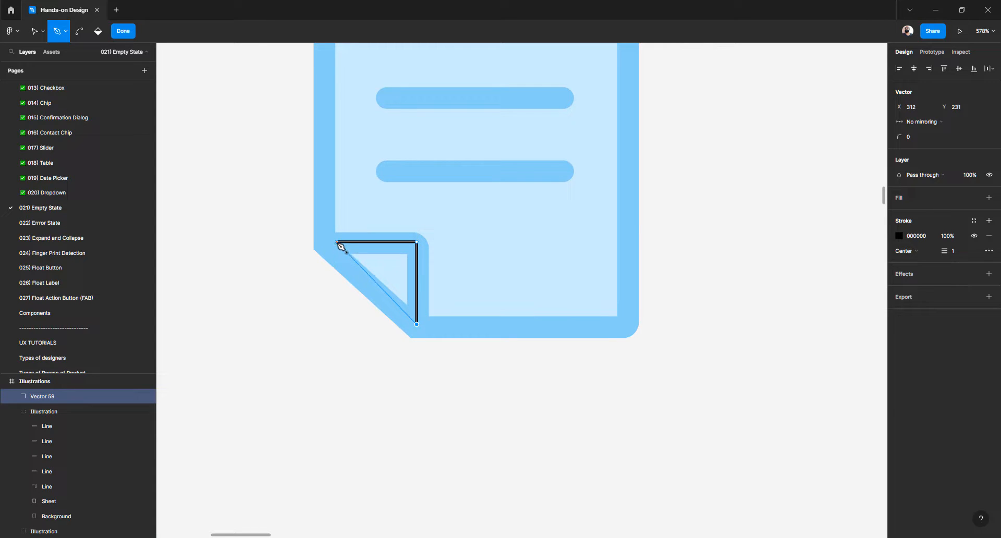
click(337, 242)
Shift the fold triangle's left point to X 279, Y 200.5 so its diagonal follows the page's cut corner
scroll(338, 245, up, 5)
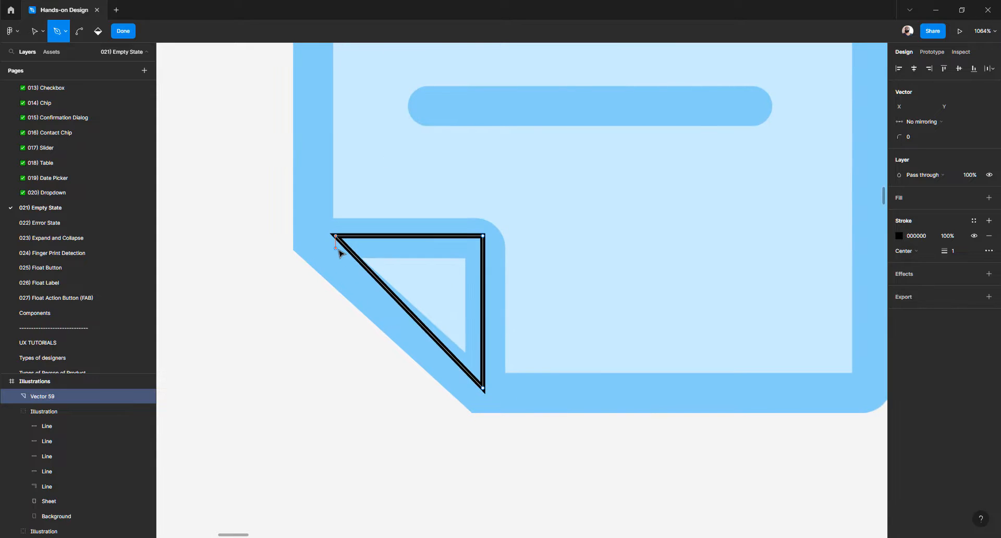
key(v)
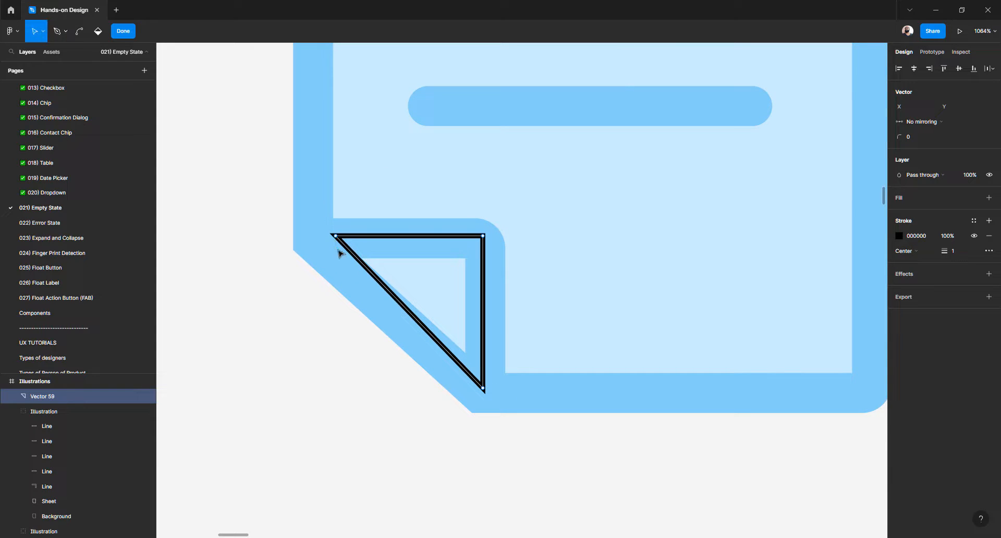
click(332, 236)
drag(328, 237, 318, 238)
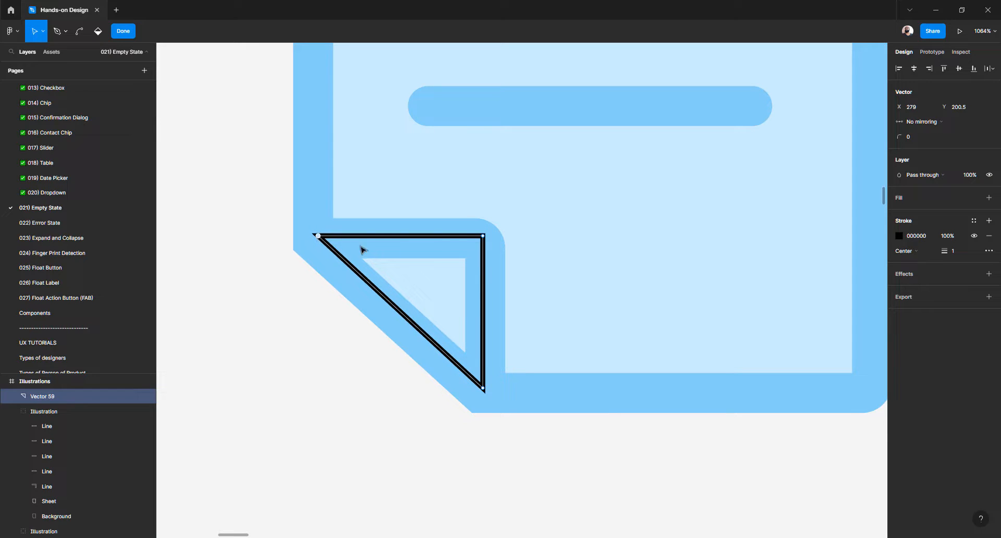
Give the fold triangle a solid fill in blue 50A1CE and remove its black stroke
click(900, 199)
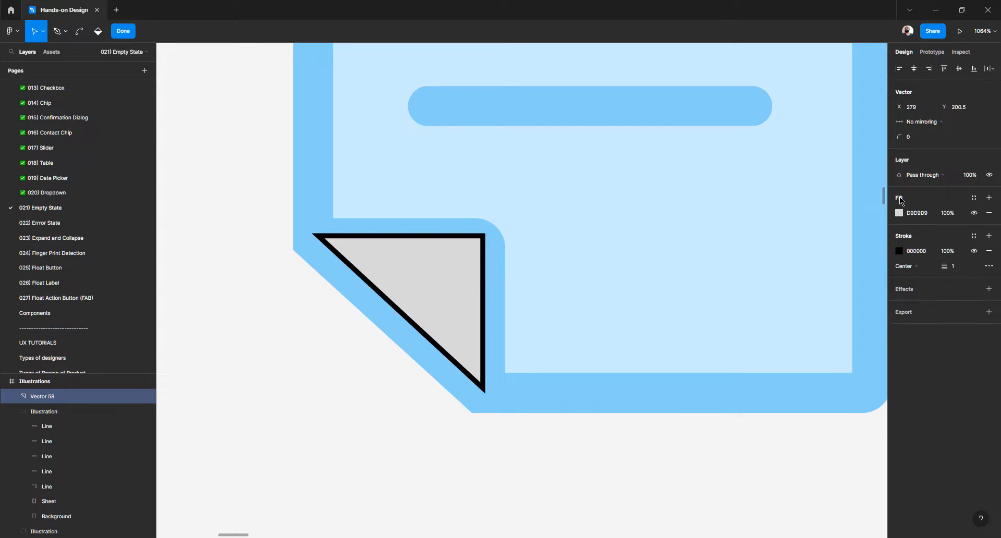
click(989, 251)
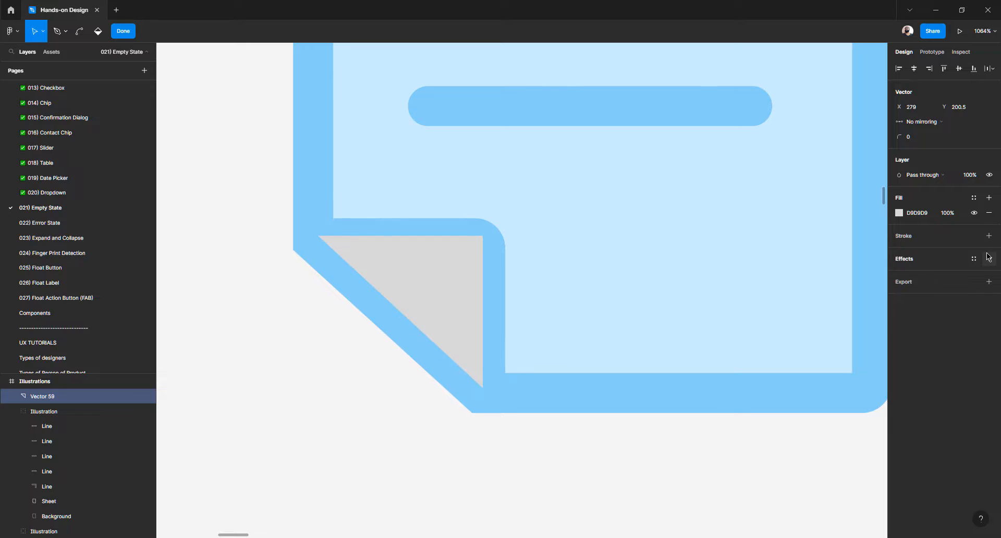
click(900, 212)
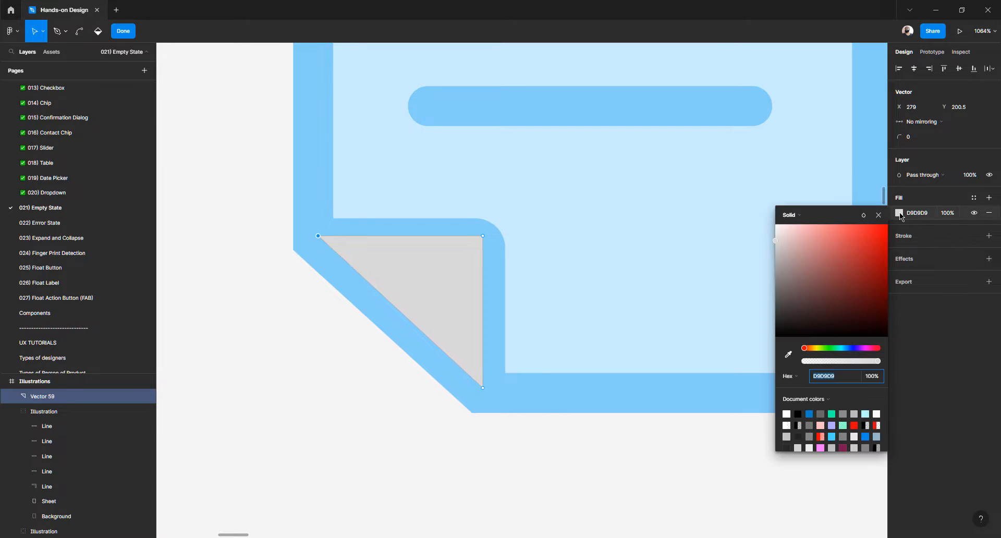
click(788, 356)
click(627, 213)
drag(802, 227, 845, 248)
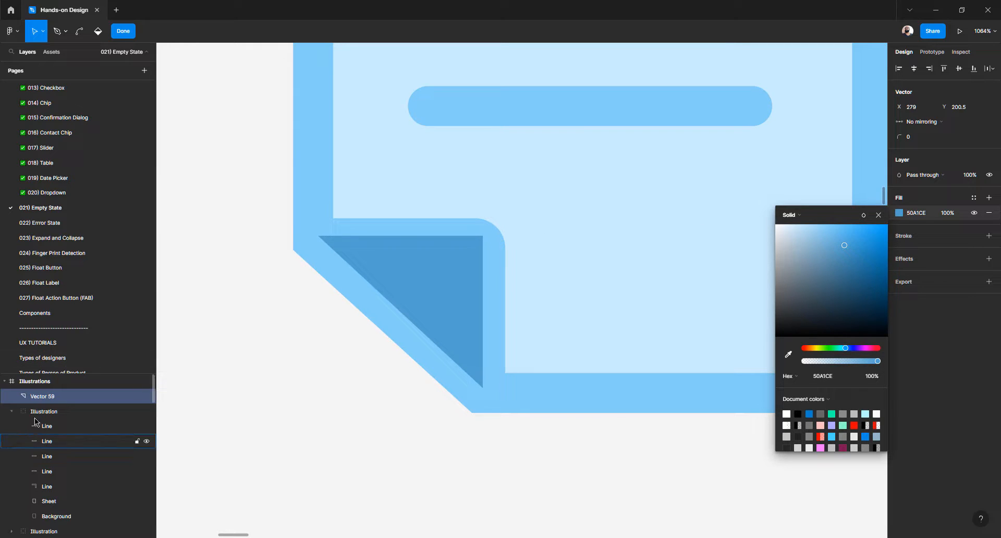
Rename the triangle layer as ear and place it inside the filled page's Illustration group, directly above the fold's Line layer
double_click(50, 398)
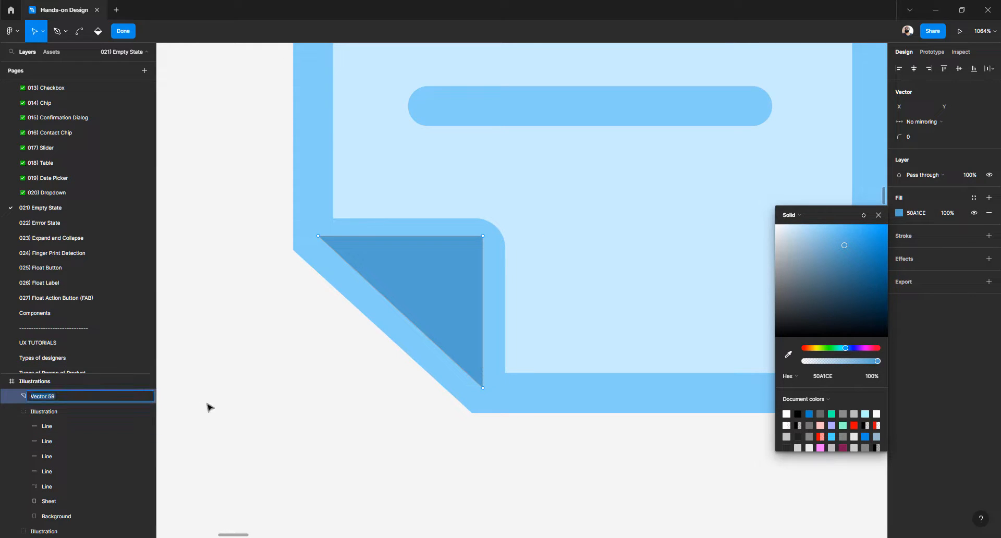
text(ear)
key(Return)
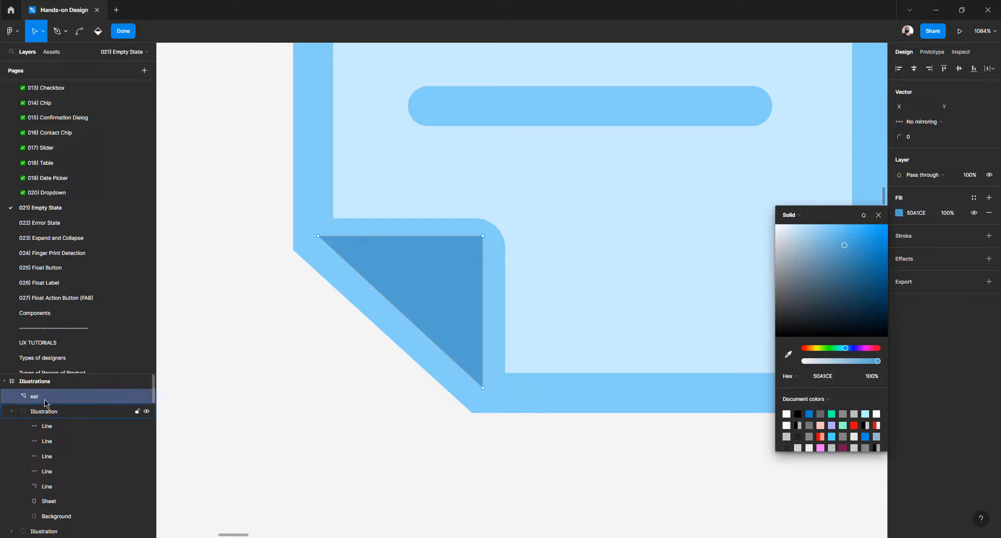
drag(52, 396, 73, 510)
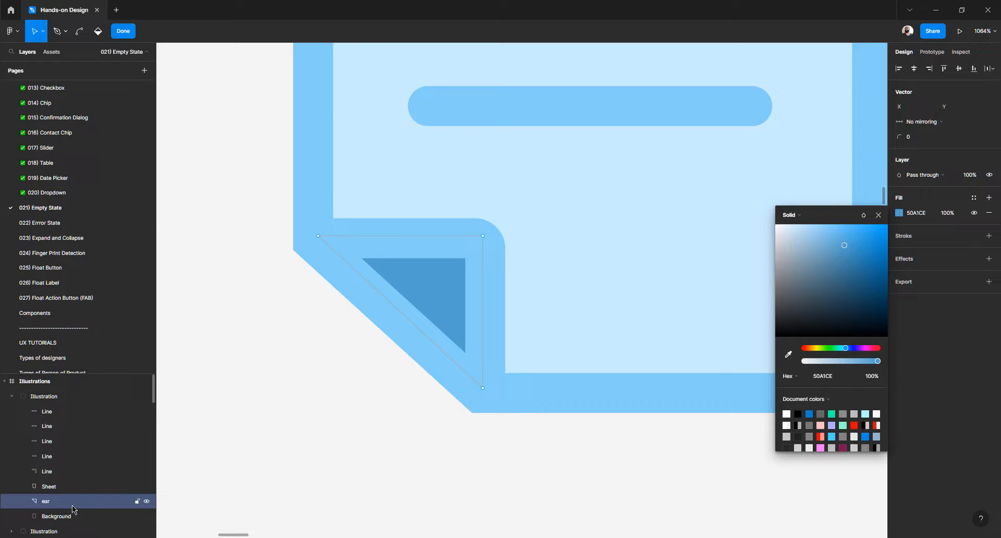
drag(66, 505, 66, 473)
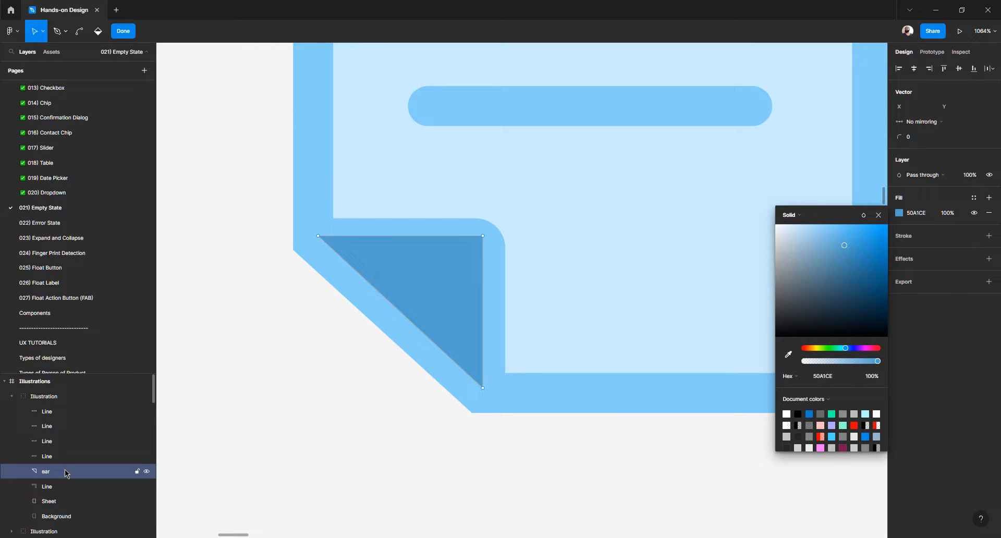
Round the ear triangle's corners, with radius 4 at its right angle and 1 at its left point, and finish editing its points
drag(496, 225, 435, 270)
click(917, 139)
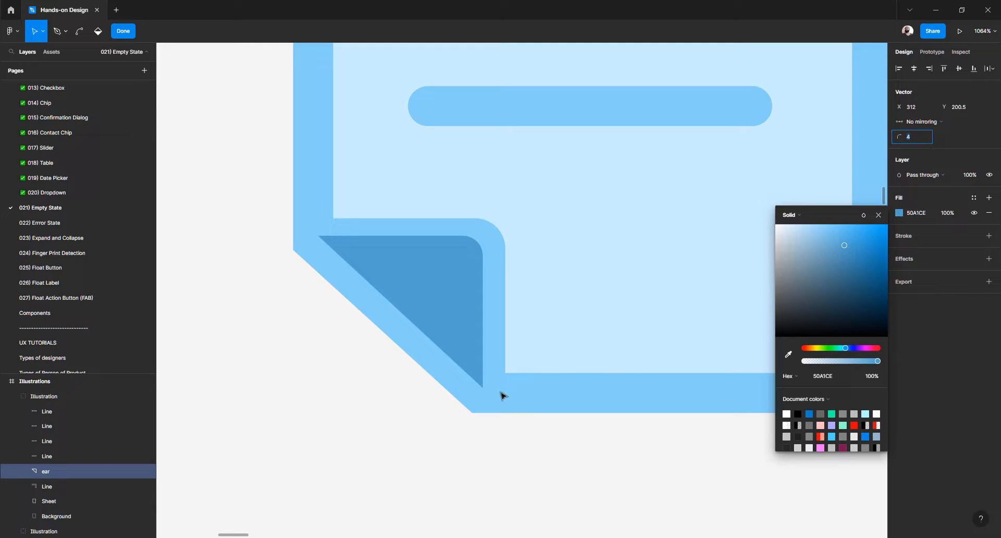
drag(509, 420, 467, 373)
drag(297, 220, 363, 277)
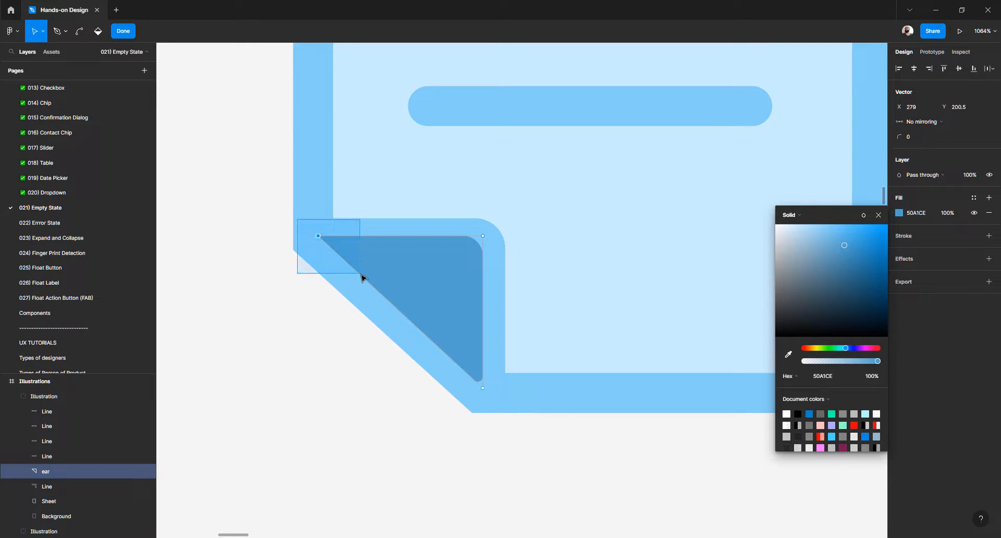
click(918, 140)
text(1)
key(Return)
click(429, 418)
scroll(429, 418, down, 5)
scroll(429, 419, down, 3)
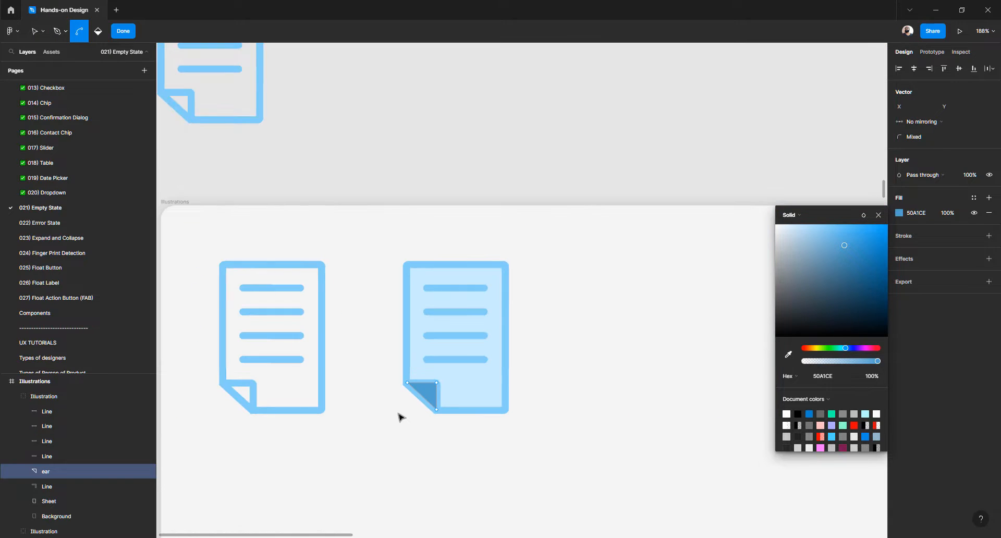
key(Escape)
key(Escape)
key(Escape)
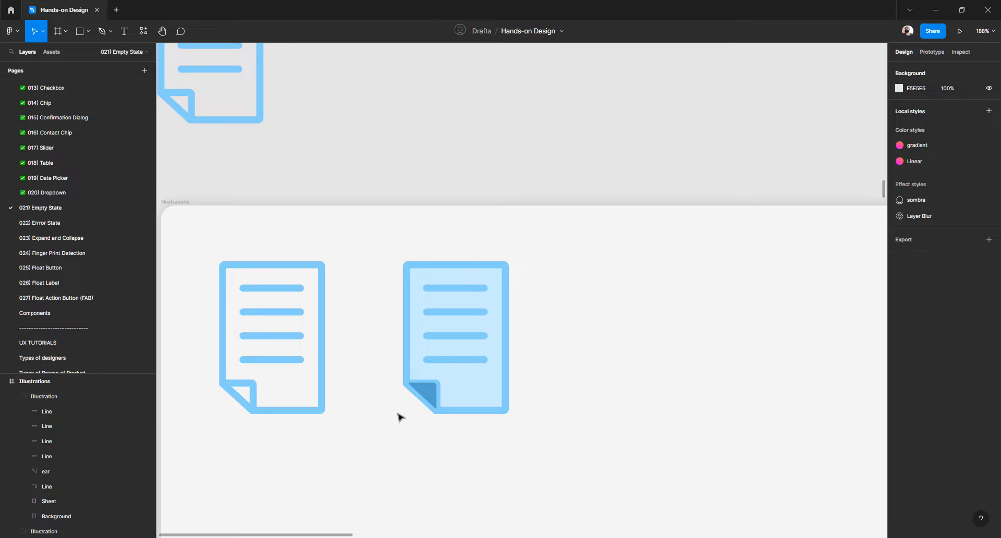
Delete the dark blue ear triangle from the filled page illustration
click(423, 396)
click(427, 394)
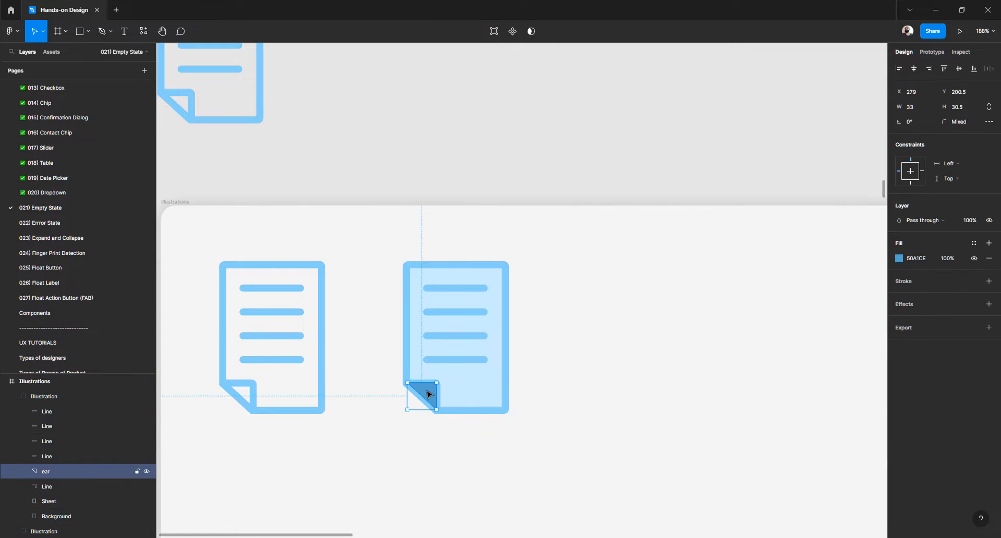
key(Delete)
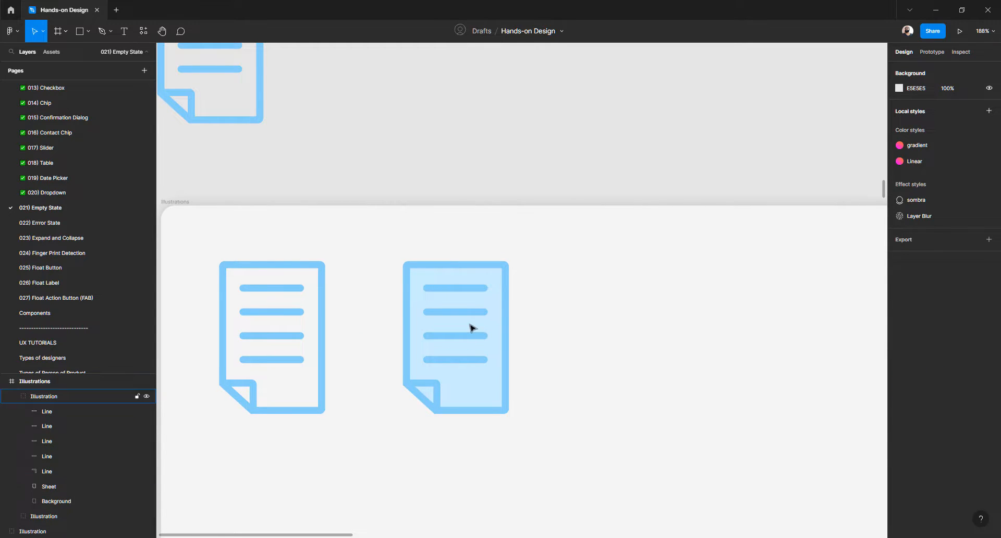
Examine the reference page illustrations under the ILLUSTRATIONS heading and compare their fills, outlines and folded corners with the two recreated pages
scroll(394, 319, down, 1)
scroll(394, 319, down, 1)
scroll(394, 320, right, 10)
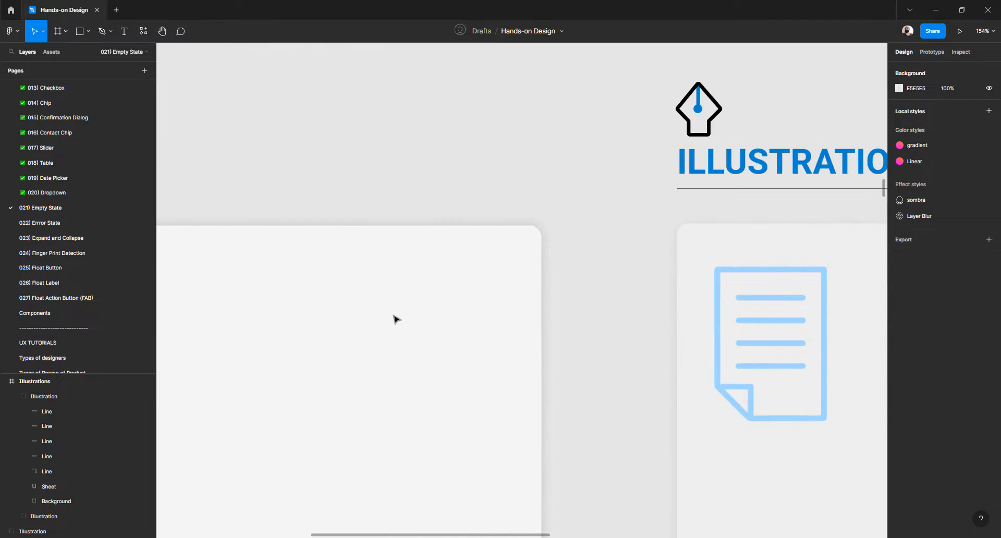
scroll(394, 319, right, 6)
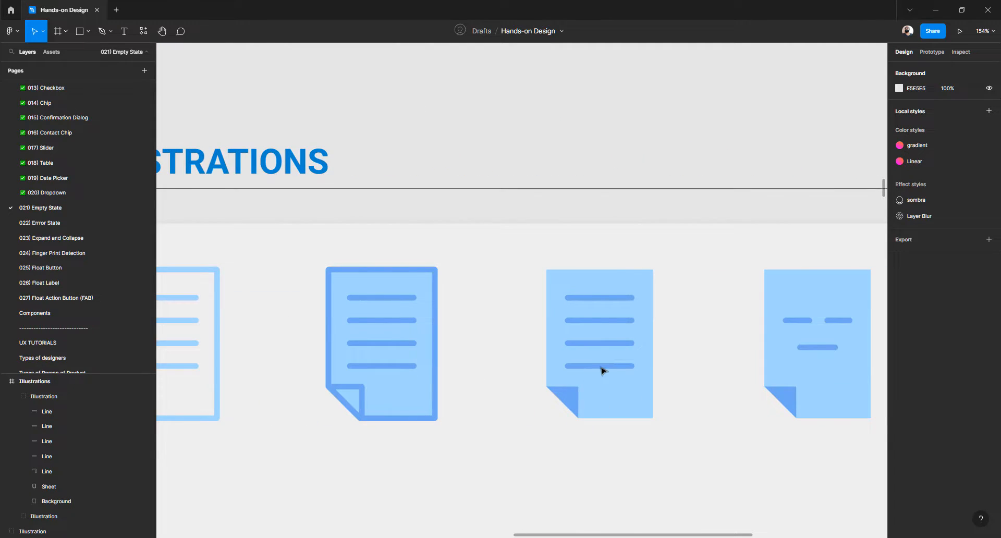
scroll(603, 369, left, 2)
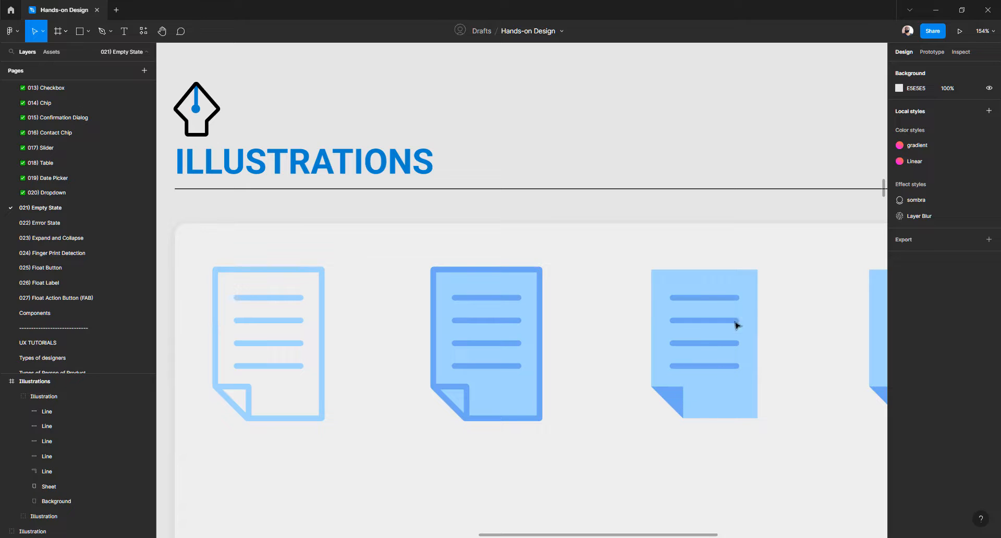
ctrl+scroll(666, 340, down, 3)
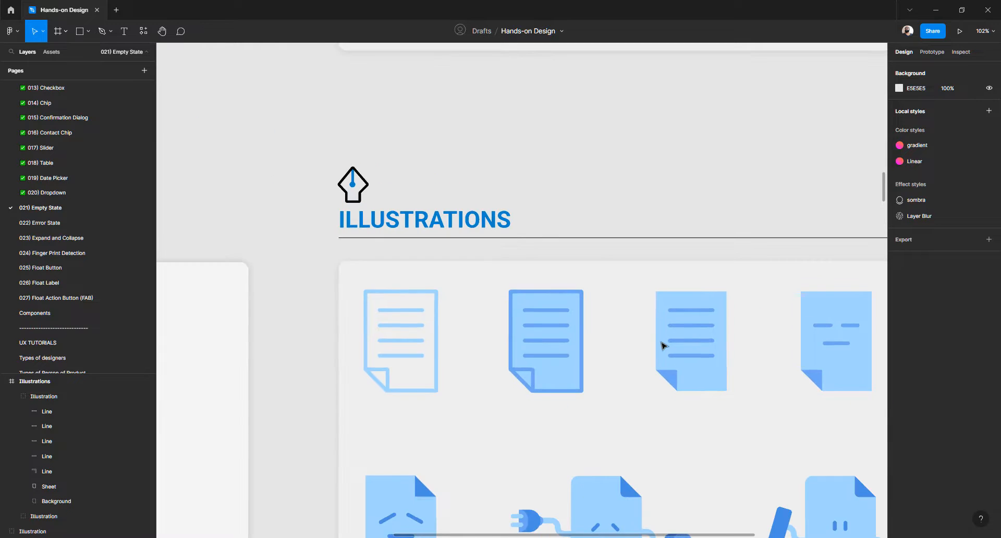
scroll(667, 340, left, 10)
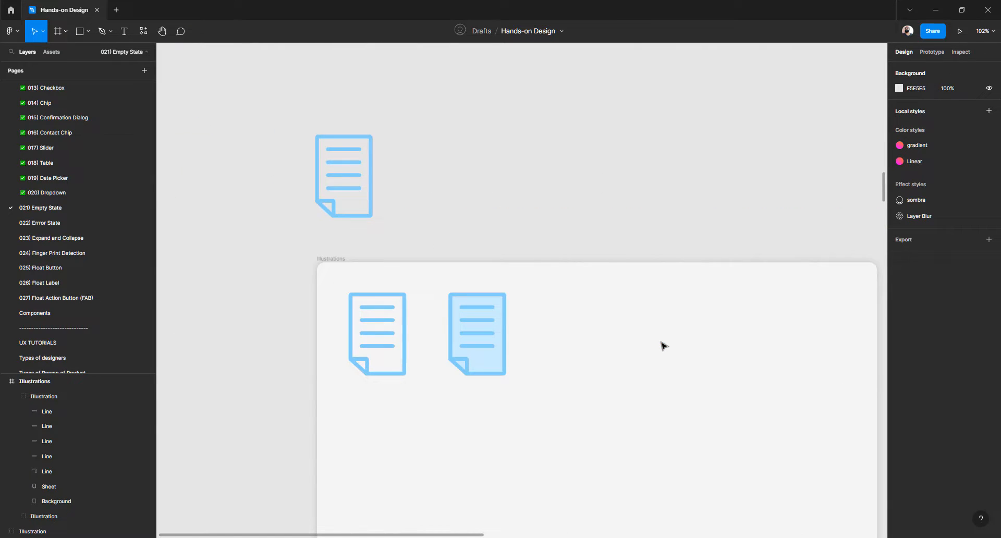
scroll(664, 346, right, 8)
scroll(663, 346, left, 5)
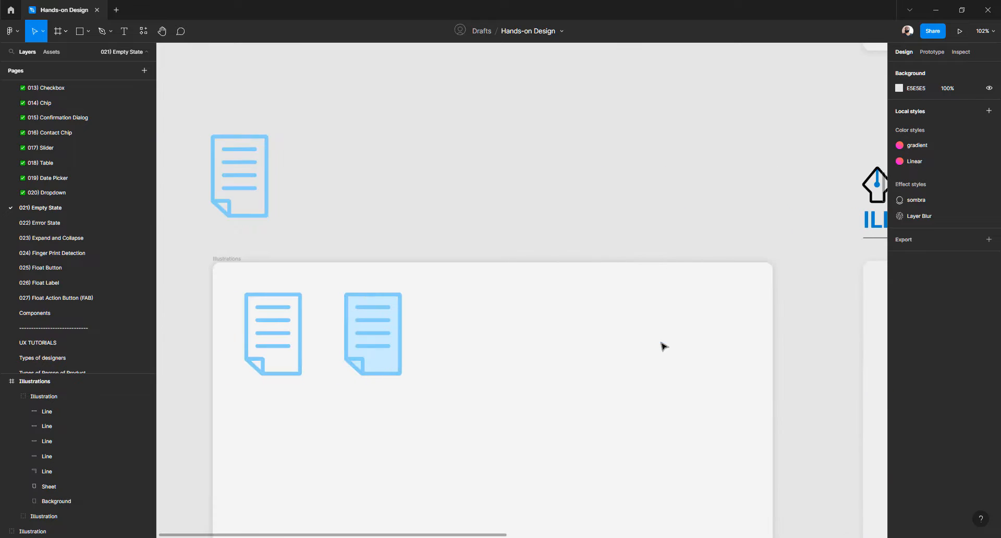
Duplicate the filled page illustration beside the original, placing the copy at X 496, Y 63 in the Illustrations frame
click(383, 349)
alt+drag(381, 348, 485, 344)
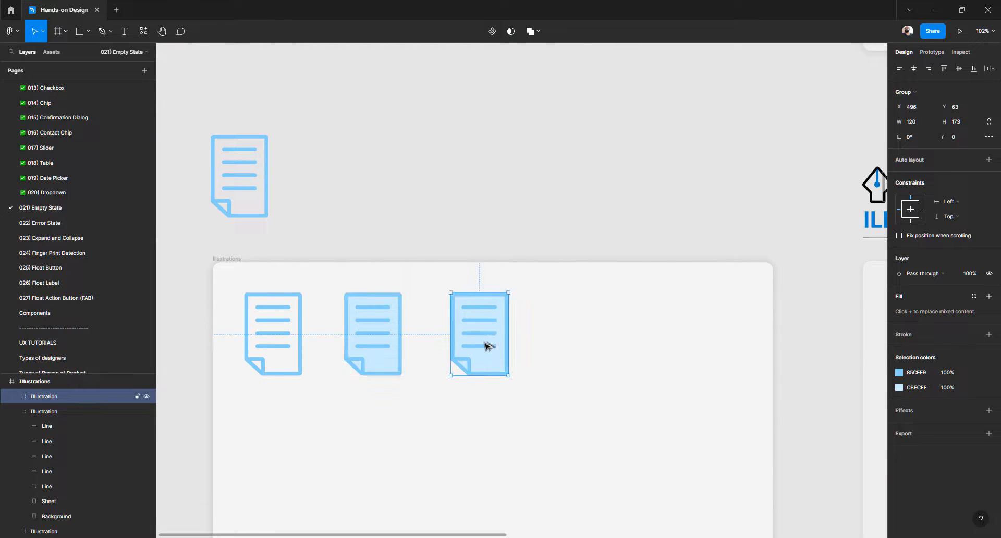
ctrl+scroll(485, 345, up, 5)
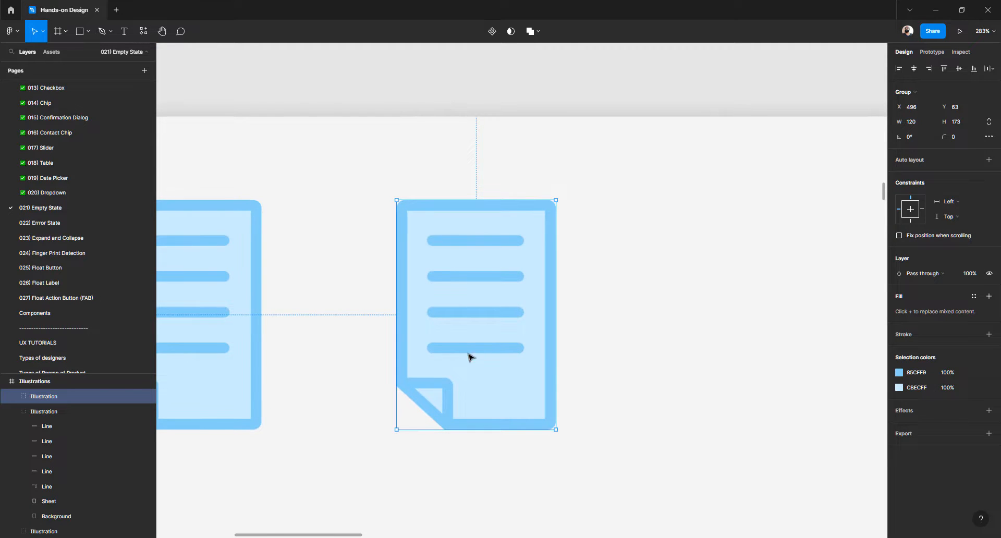
click(590, 382)
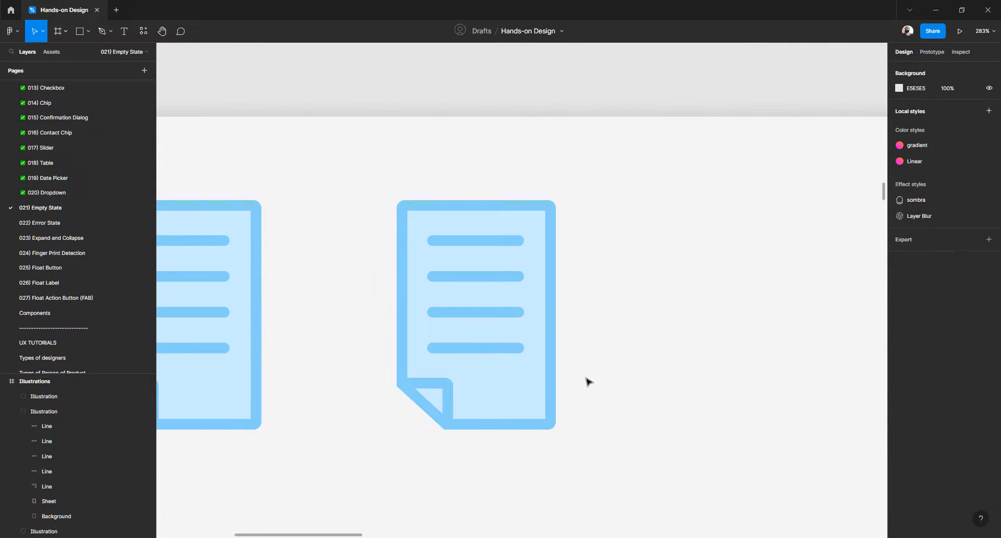
Delete the Sheet outline from the third page illustration
double_click(554, 402)
drag(554, 402, 681, 435)
key(Delete)
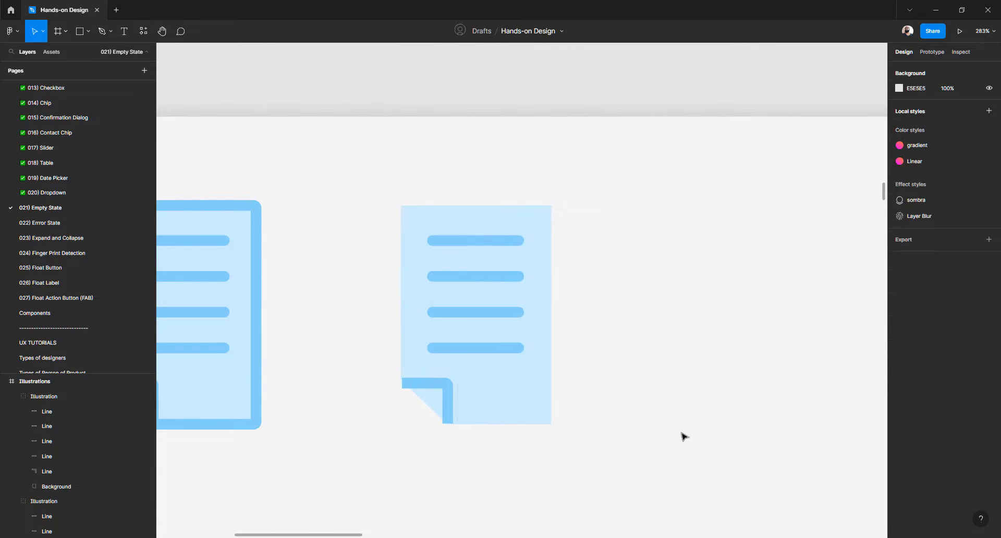
click(496, 354)
click(495, 352)
click(494, 313)
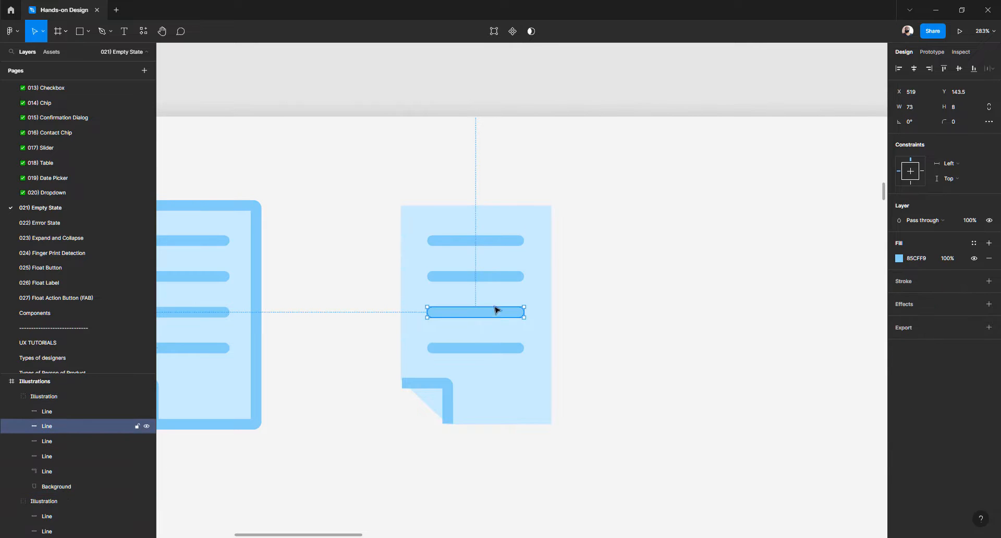
key(Up)
key(Up)
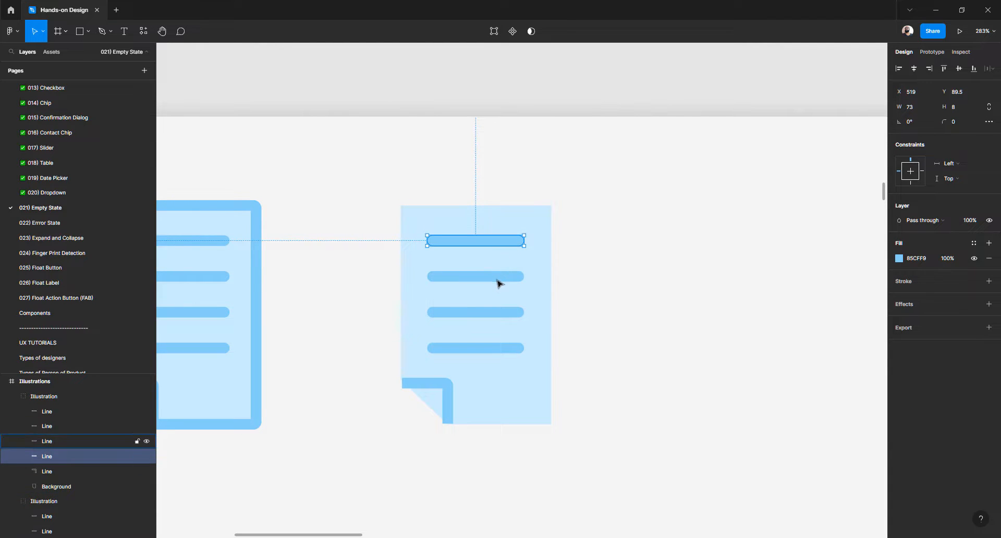
key(Down)
key(Down)
key(Down)
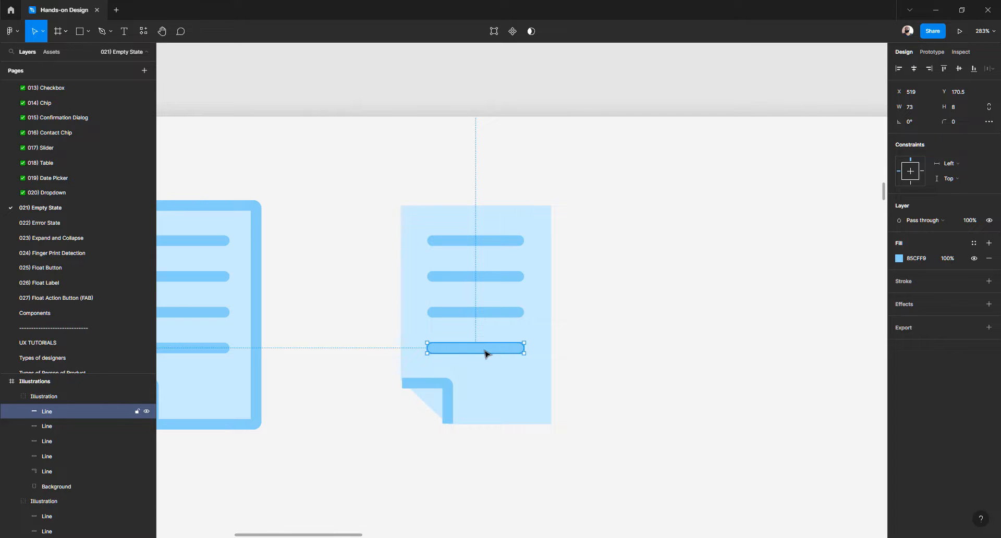
Delete the L-shaped fold line from the third page's cut corner
click(448, 407)
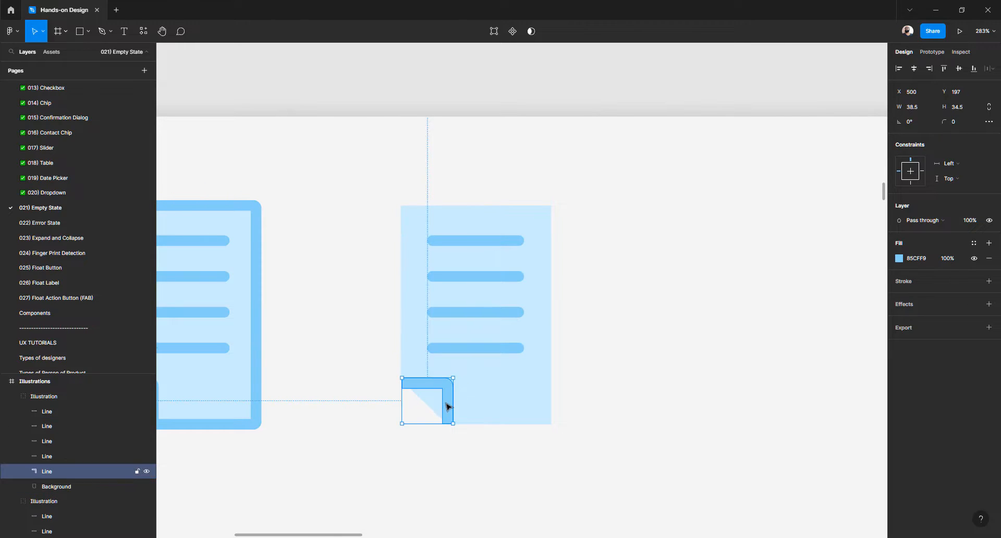
key(Delete)
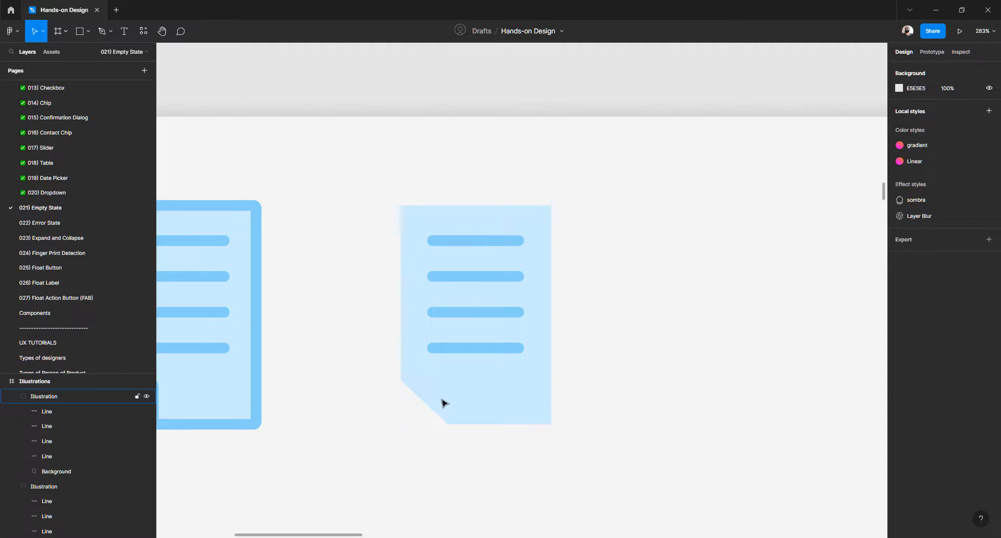
Trace the third page's folded corner with the Pen tool, starting at the upper end of the Background's diagonal cut
click(443, 403)
scroll(437, 400, up, 5)
click(498, 476)
click(481, 399)
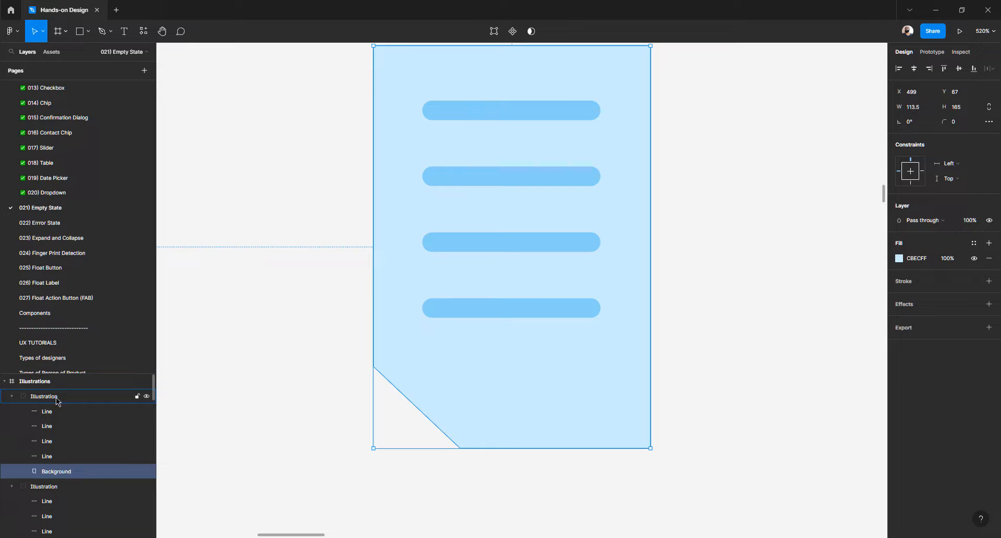
key(p)
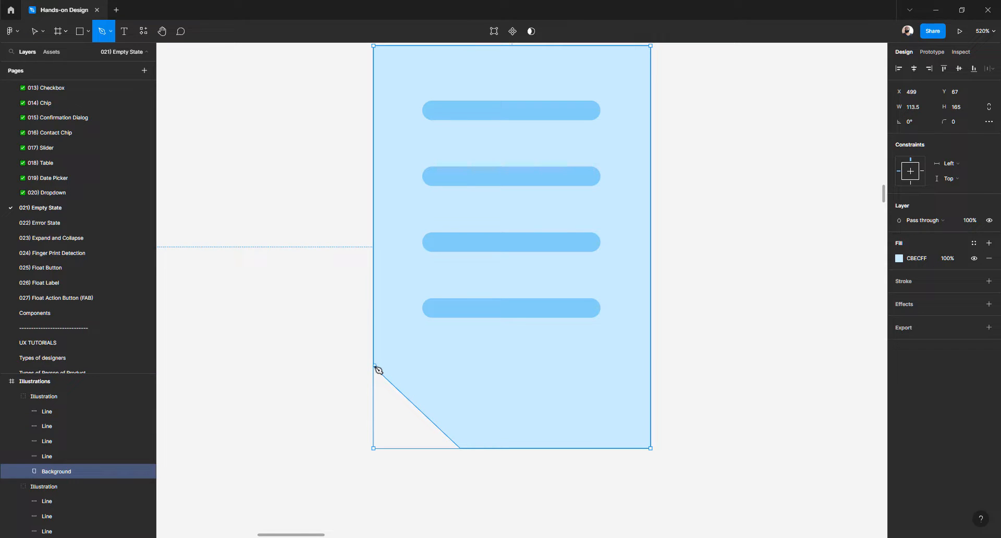
Draw the horizontal and vertical edges of a page fold at the document's cut lower corner with the Pen tool
click(375, 365)
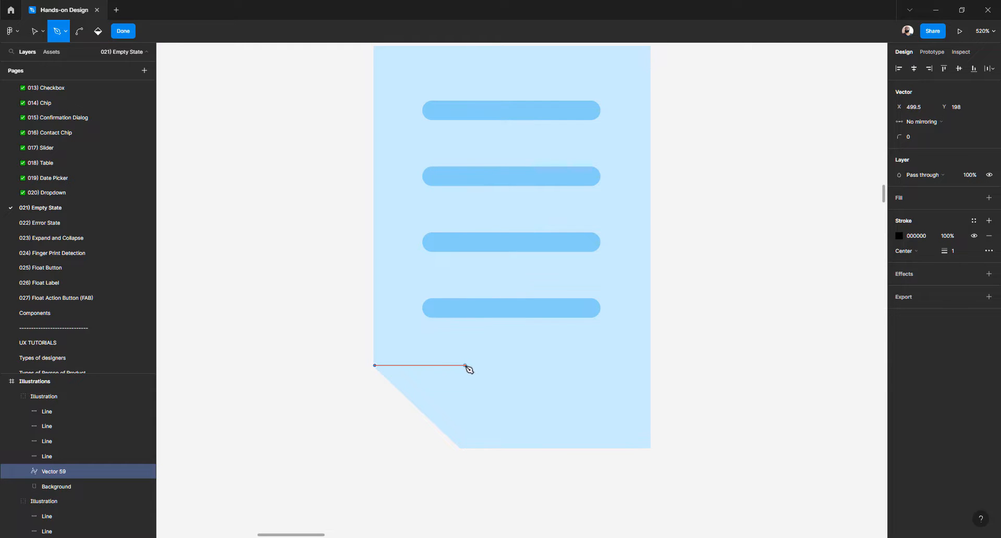
click(464, 365)
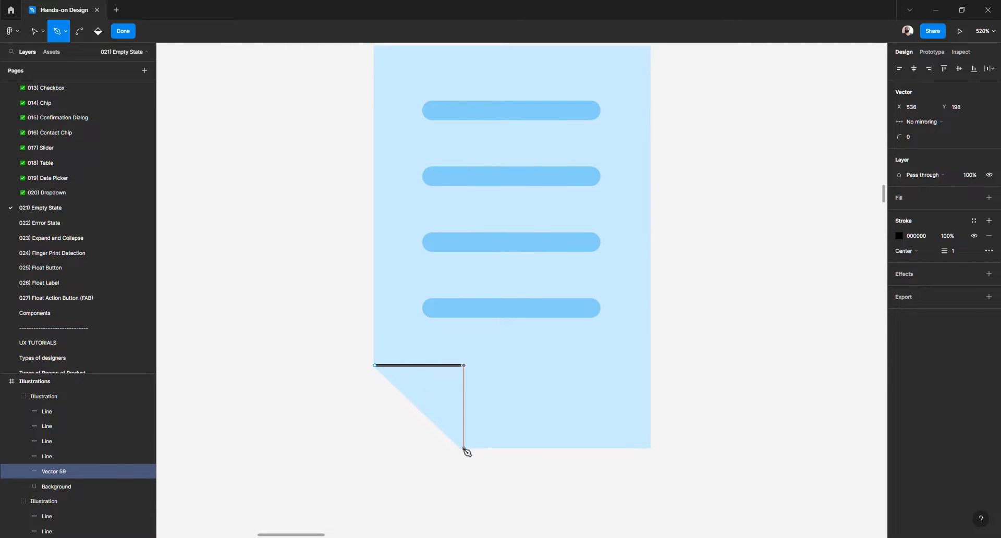
click(464, 448)
scroll(465, 449, up, 5)
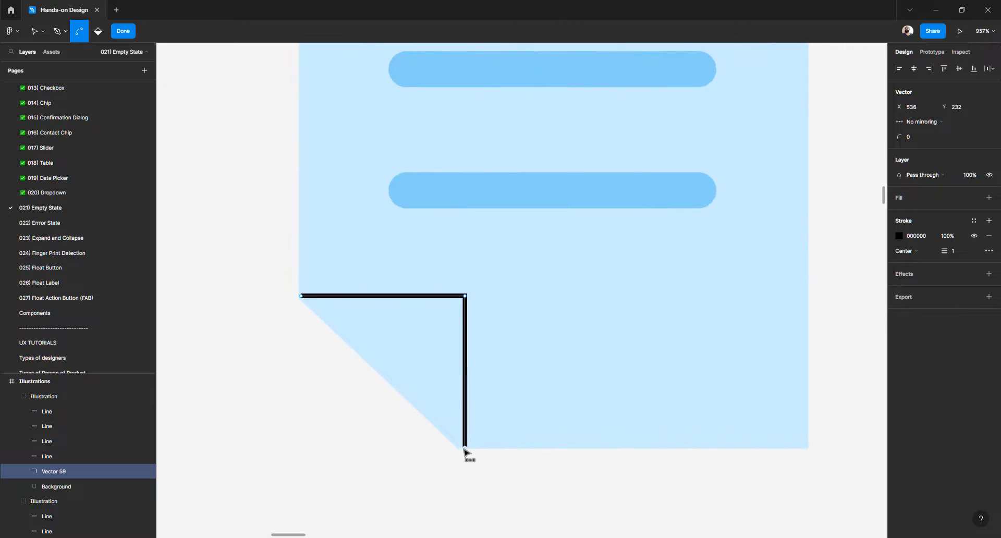
click(301, 295)
scroll(459, 433, up, 7)
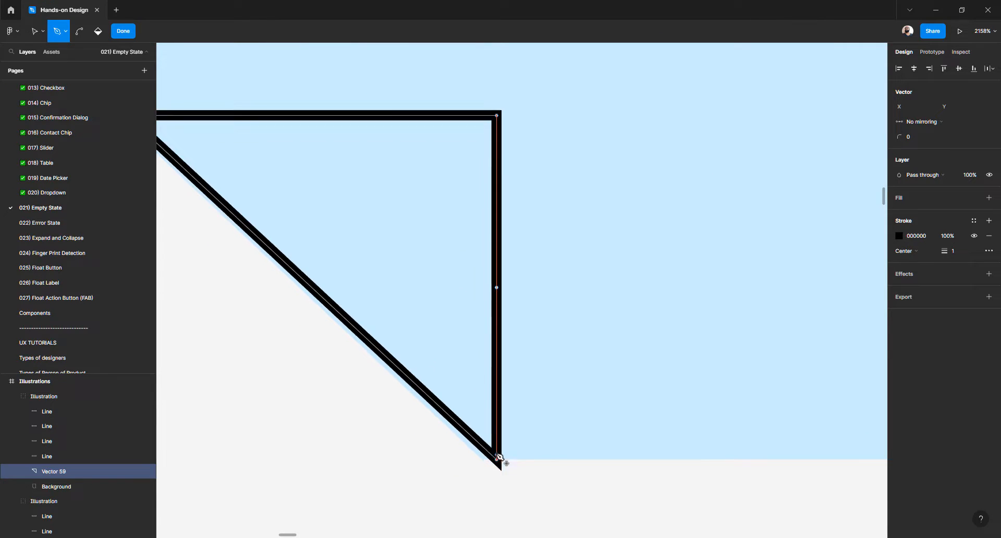
key(v)
drag(497, 426, 487, 429)
key(ctrl+z)
key(ctrl+z)
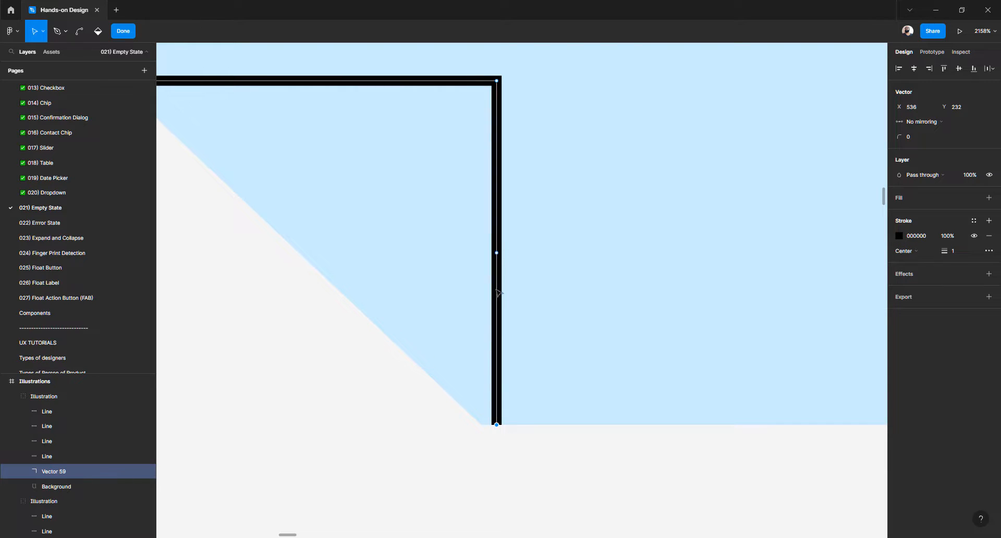
Close the fold outline into a triangle of about 36.5 × 34 with a diagonal edge back to its starting point
ctrl+scroll(493, 315, down, 2)
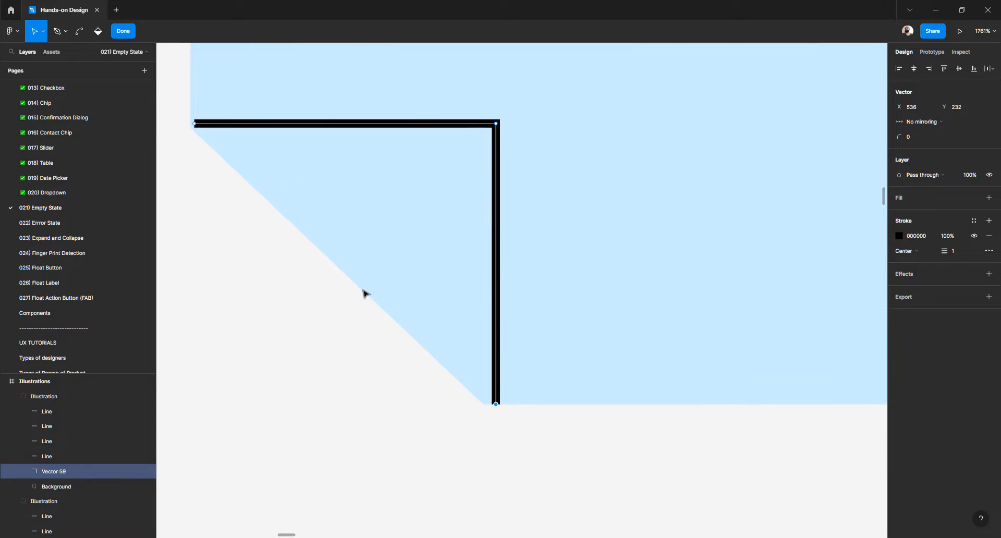
key(p)
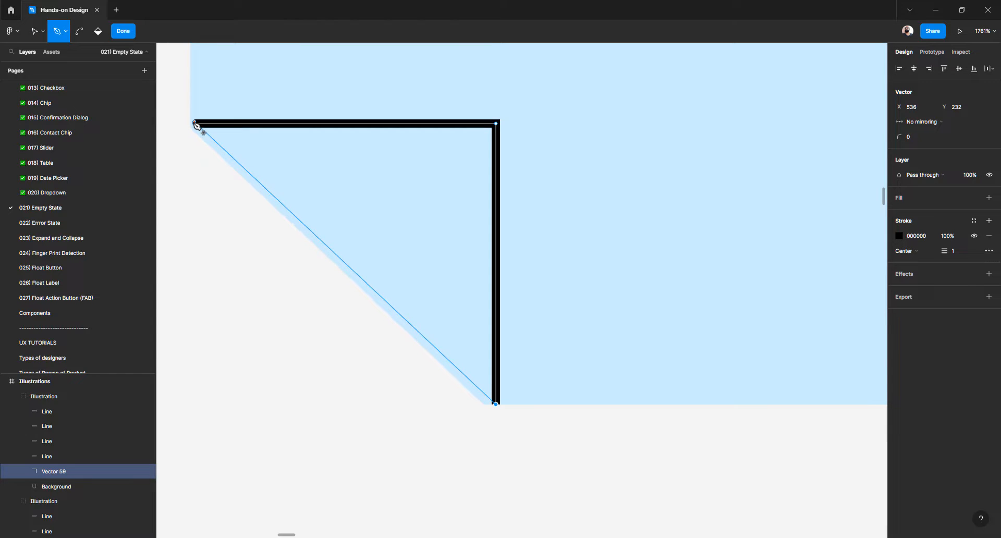
click(195, 124)
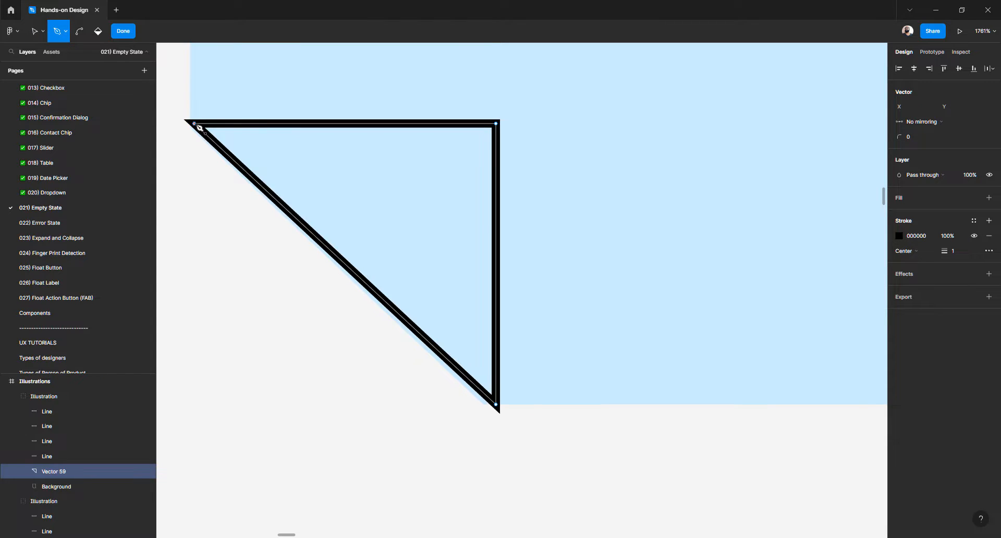
key(Escape)
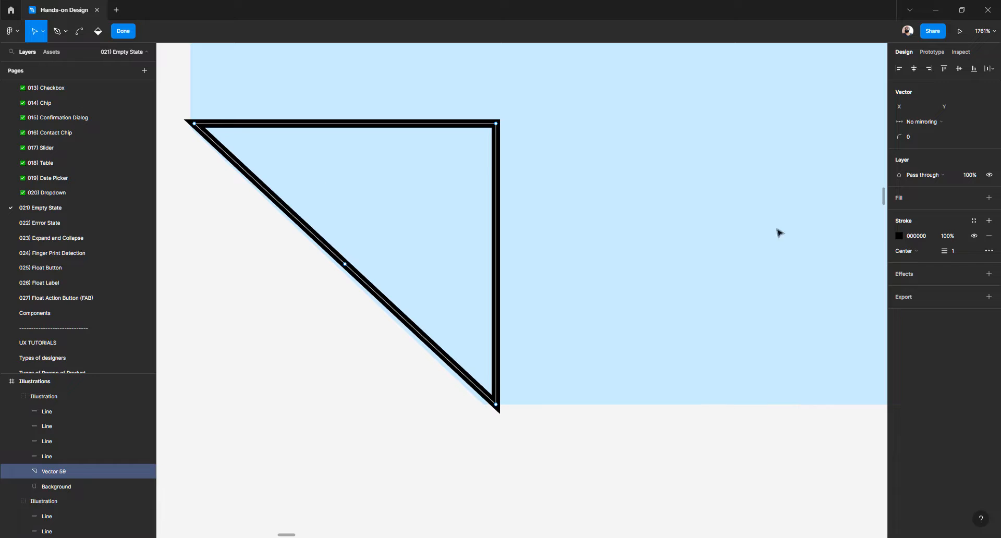
Fill the fold triangle with a darkened page blue, 5F95B3, and remove its black stroke
click(901, 198)
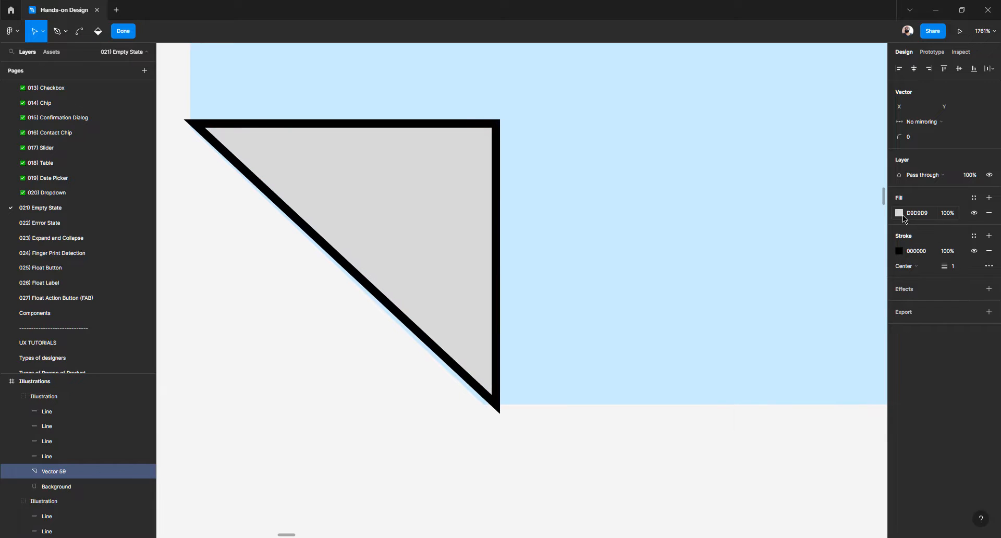
click(898, 212)
click(788, 354)
click(699, 266)
drag(800, 225, 828, 260)
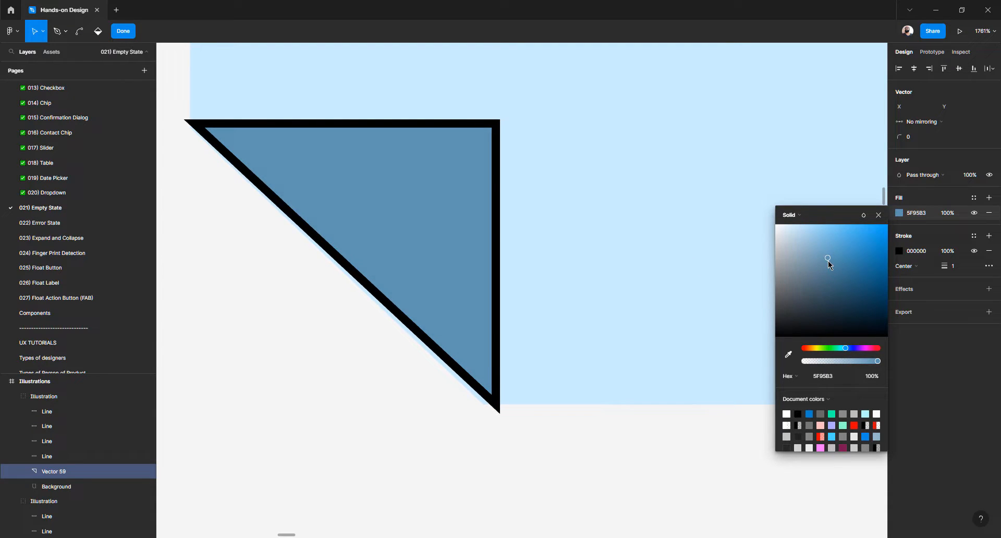
click(989, 251)
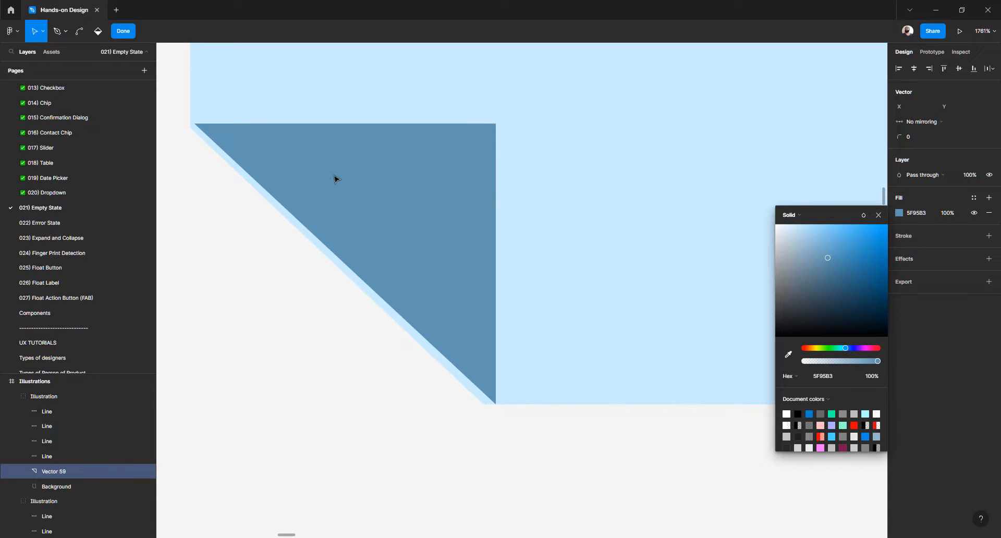
drag(258, 229, 277, 261)
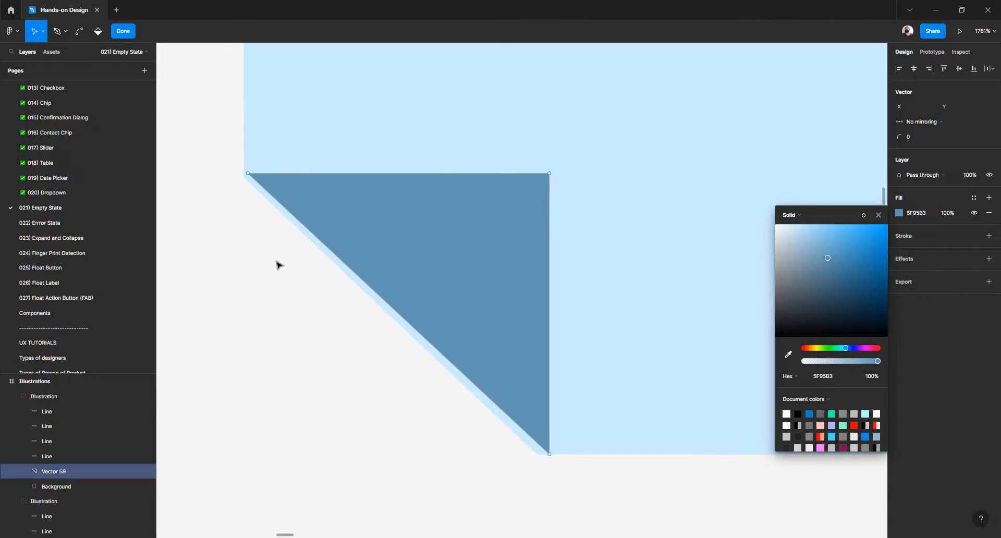
key(Escape)
key(Escape)
Move the fold triangle's upper outer point onto the page's cut corner at X 499, Y 198.5
drag(221, 200, 429, 255)
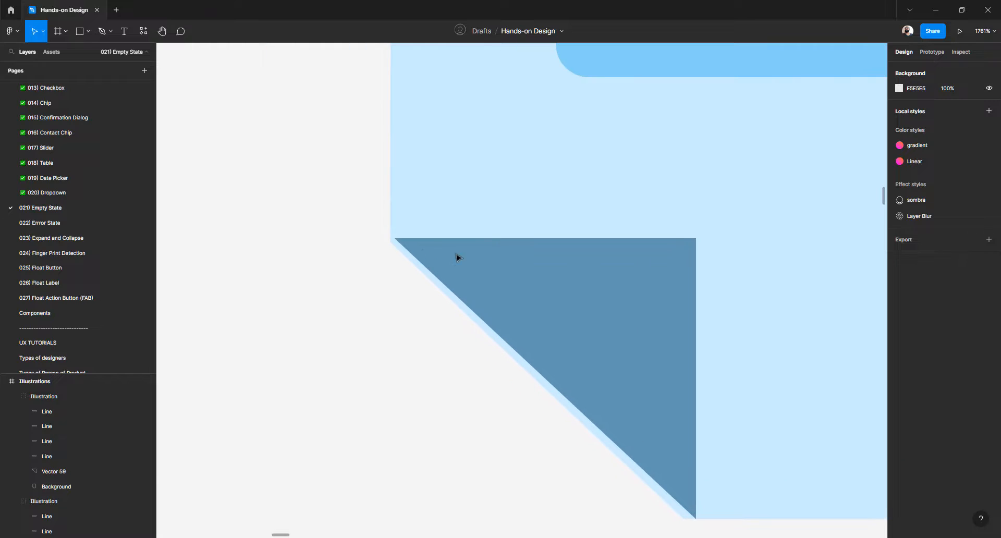
scroll(396, 237, up, 10)
scroll(327, 214, up, 2)
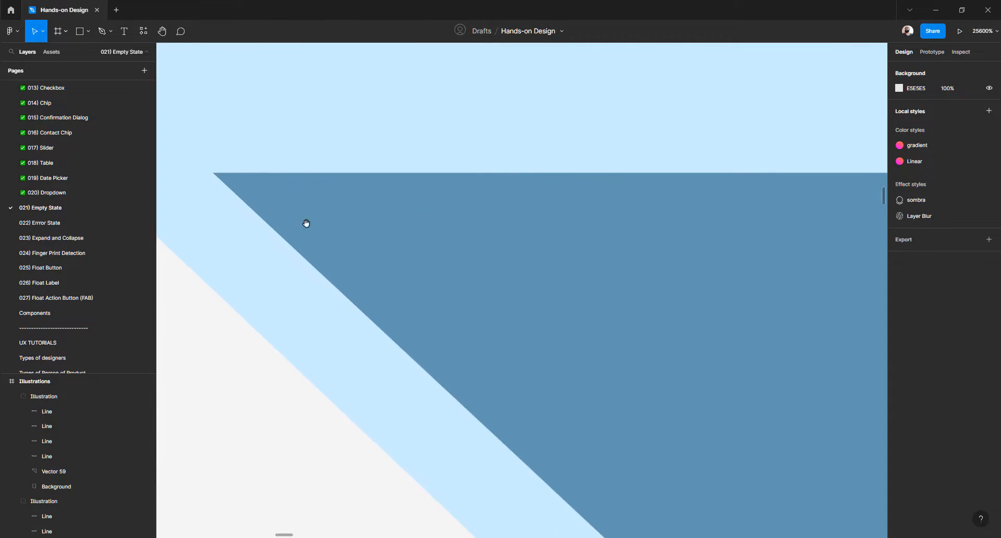
scroll(503, 272, left, 5)
click(505, 276)
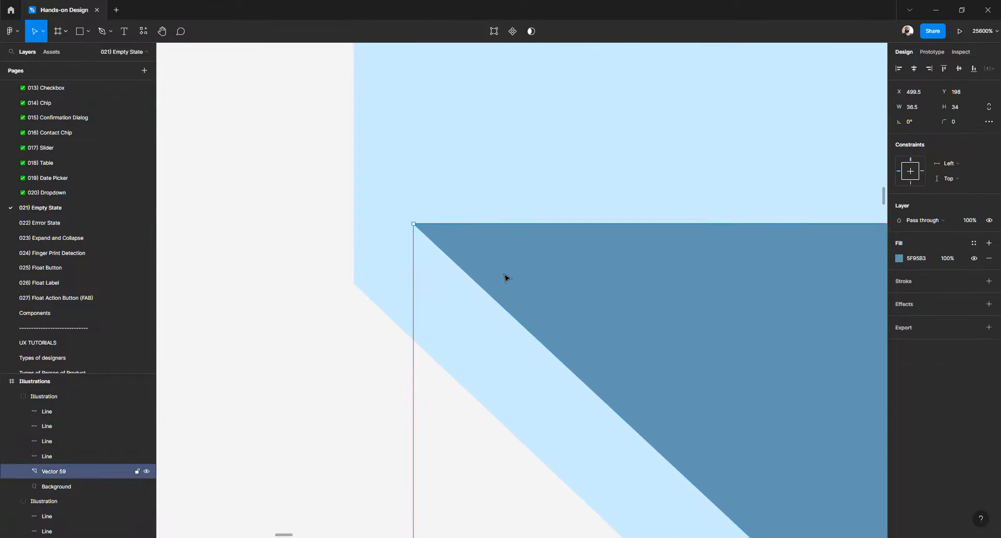
double_click(447, 236)
drag(415, 225, 363, 267)
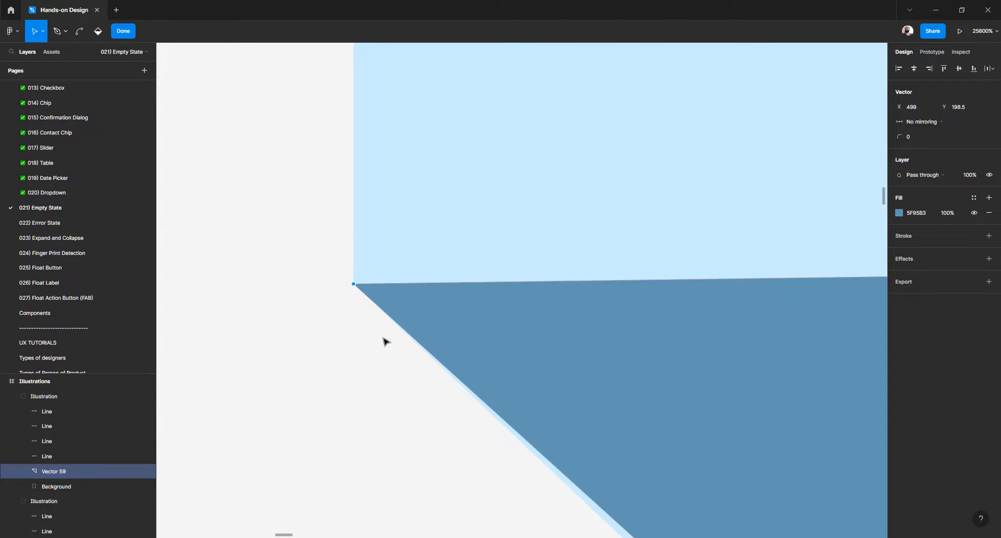
Move the fold triangle's lowest point onto the end of the page's bottom edge at X 534.5, Y 232
scroll(346, 315, down, 5)
scroll(347, 316, down, 8)
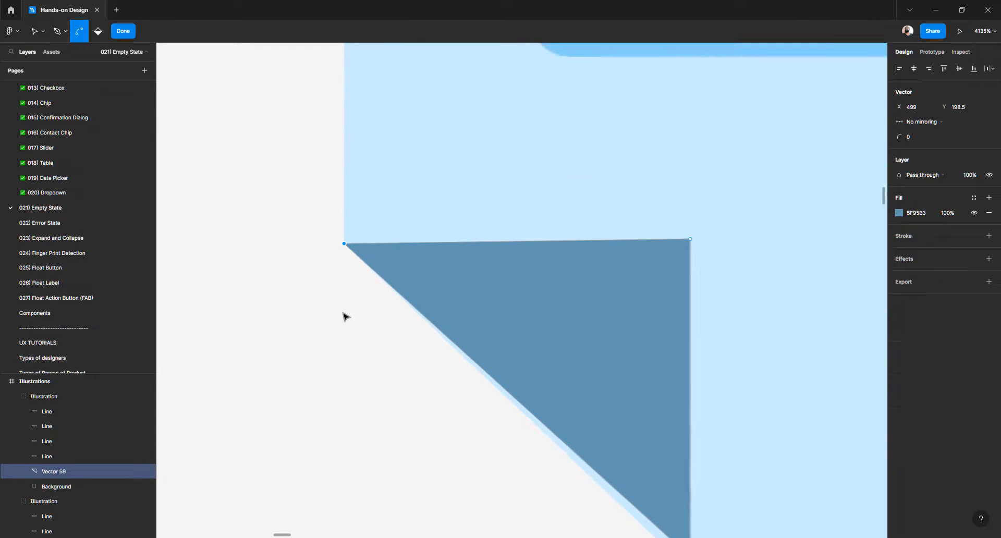
key(ctrl)
scroll(480, 417, up, 5)
scroll(495, 425, up, 5)
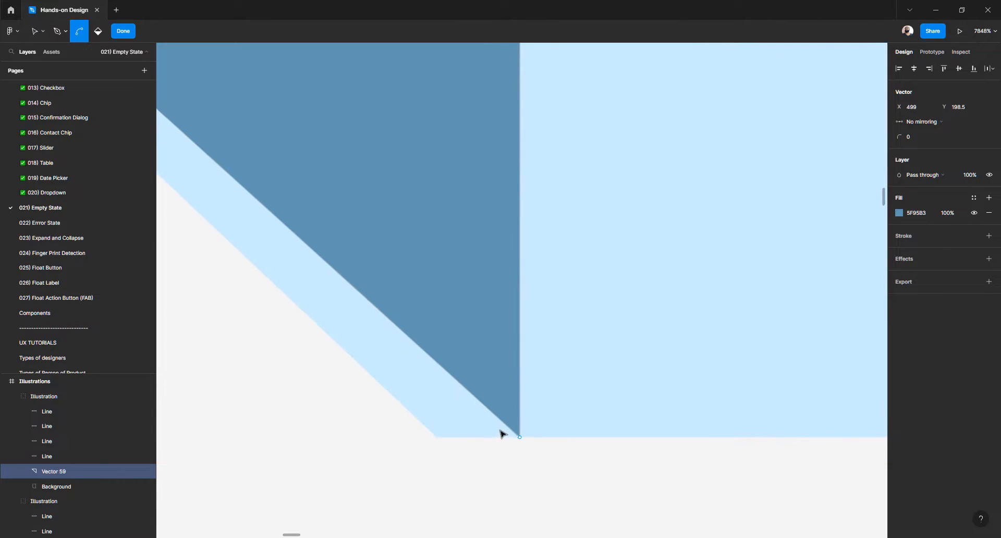
scroll(514, 438, up, 3)
drag(487, 451, 521, 411)
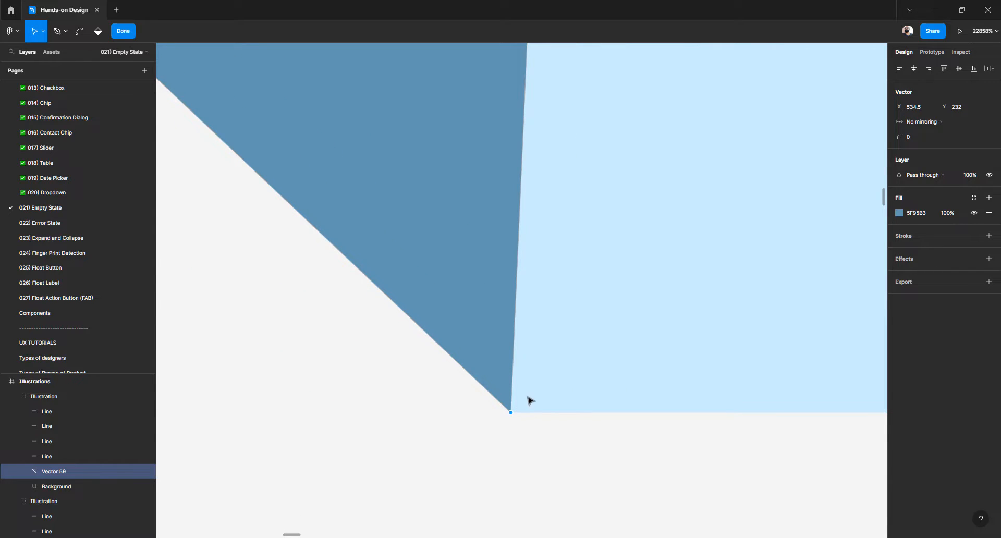
Square up the fold by moving its inner corner point to X 534.5, Y 198.5
scroll(527, 400, down, 5)
scroll(527, 400, down, 6)
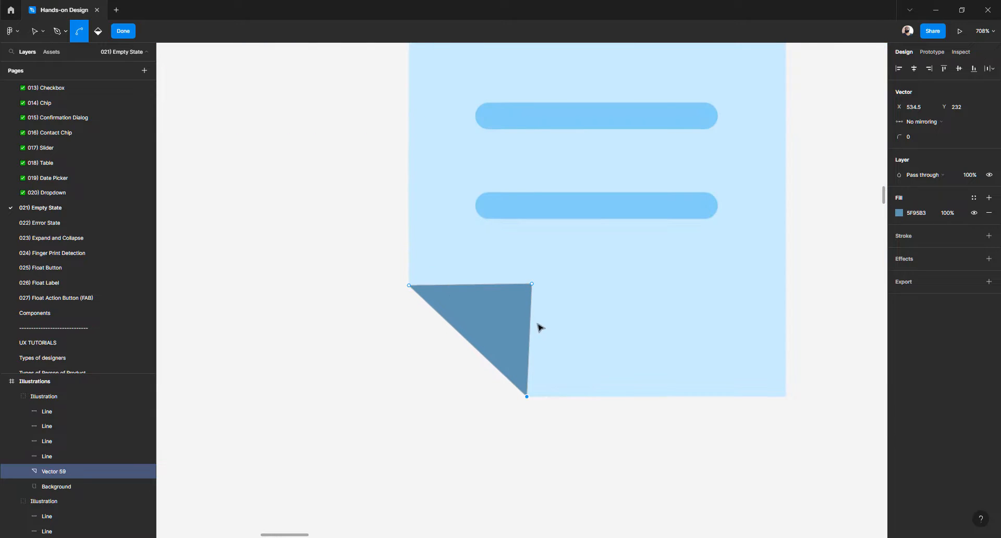
scroll(532, 302, up, 3)
drag(536, 271, 525, 275)
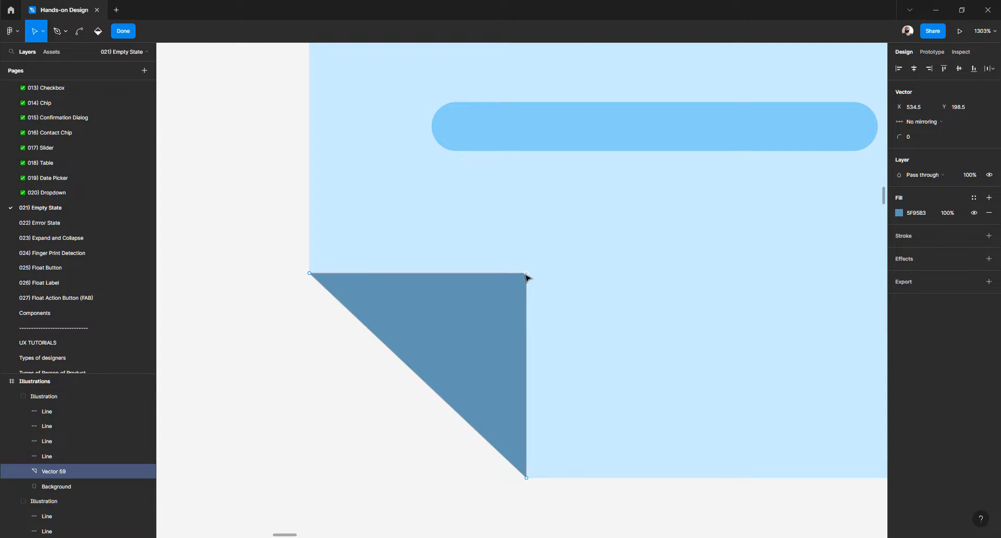
scroll(487, 299, down, 5)
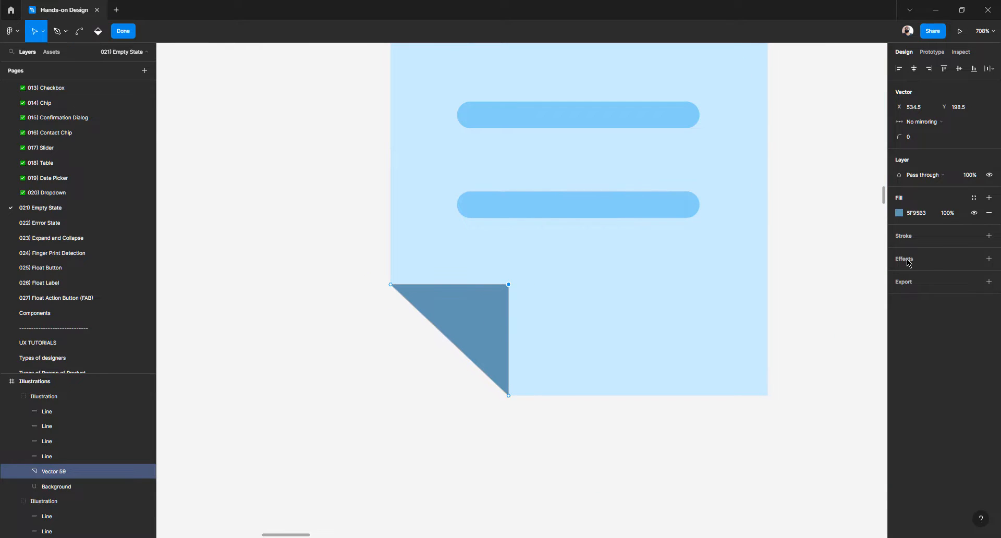
Recolour the fold triangle with the text lines' blue, 85CFF9, sampled from the page
click(899, 213)
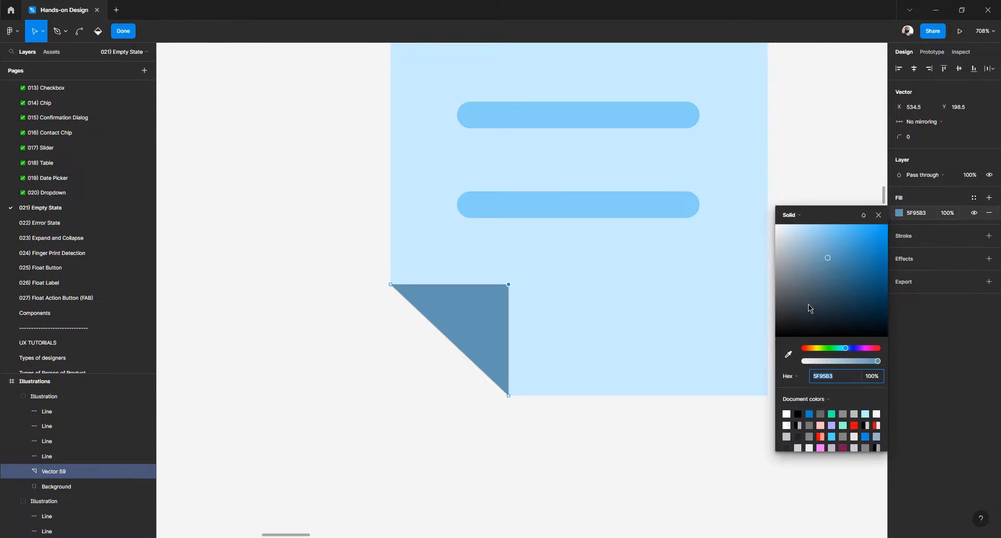
click(788, 356)
click(629, 204)
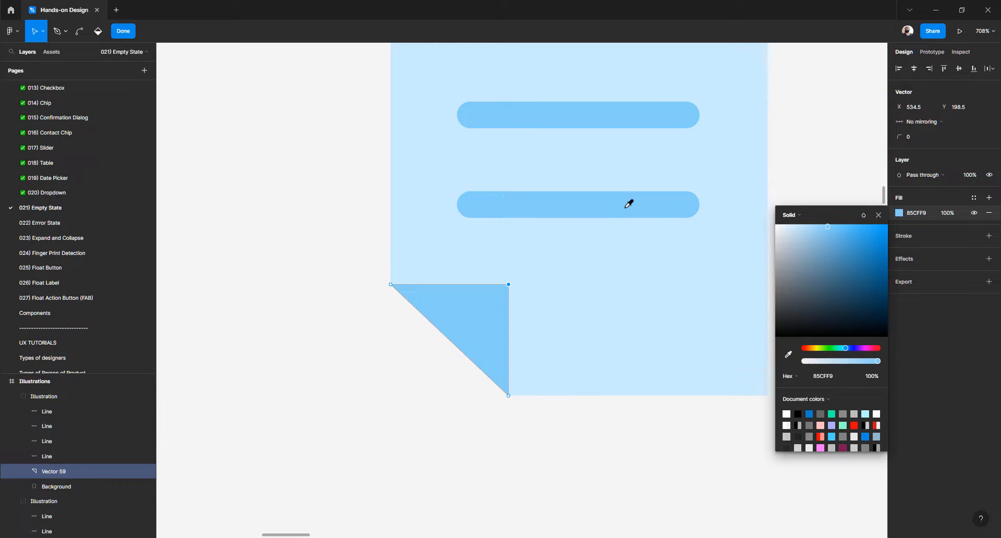
key(Escape)
Compare the folded document illustration with the reference set under the ILLUSTRATIONS heading
scroll(339, 318, down, 5)
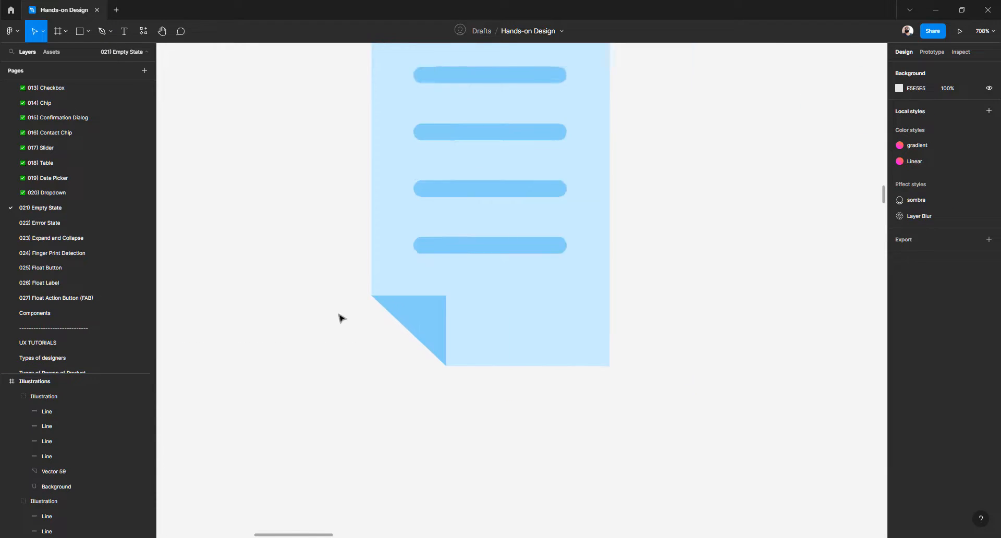
scroll(339, 318, down, 3)
scroll(338, 318, right, 10)
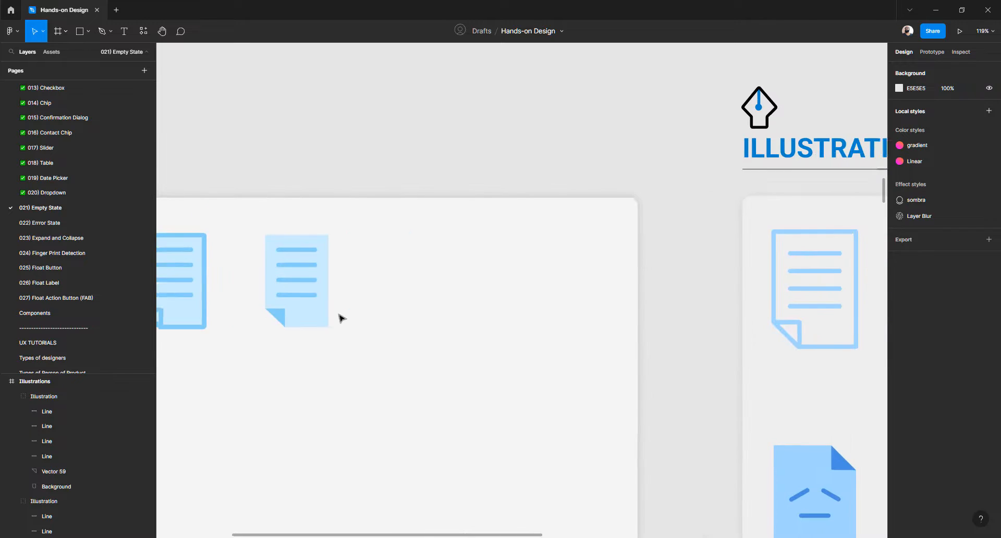
scroll(338, 319, right, 8)
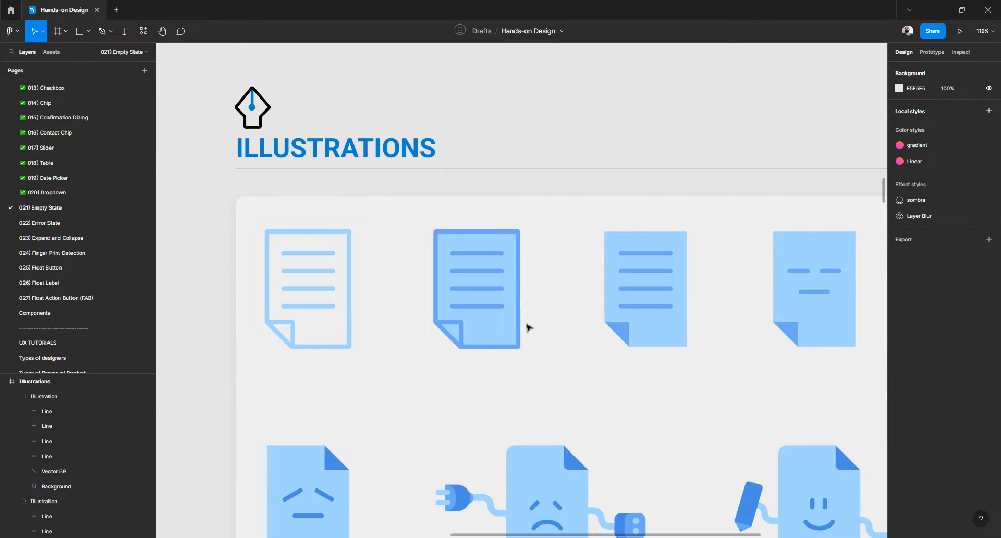
scroll(542, 323, left, 5)
scroll(513, 331, left, 7)
scroll(506, 329, down, 4)
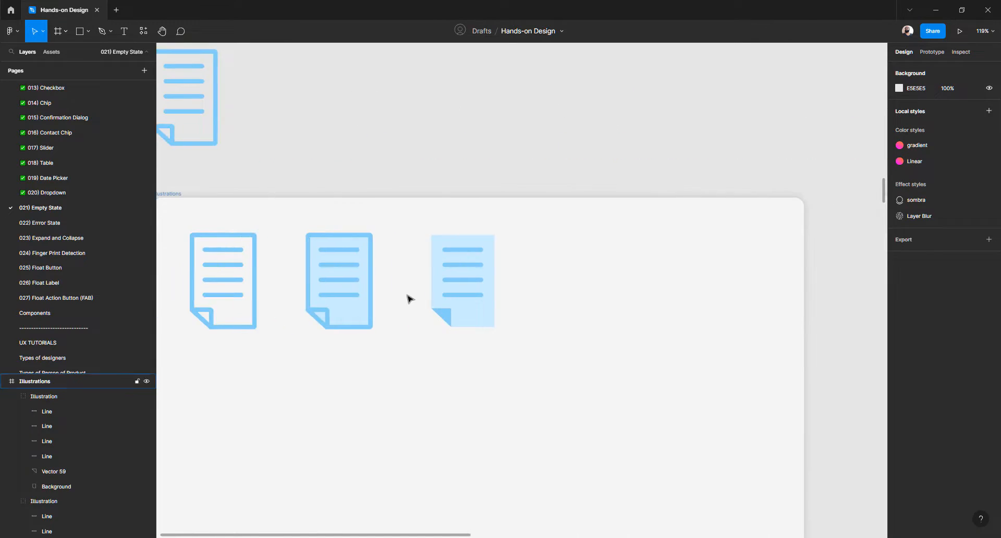
scroll(408, 297, up, 3)
scroll(492, 311, up, 2)
scroll(494, 311, down, 3)
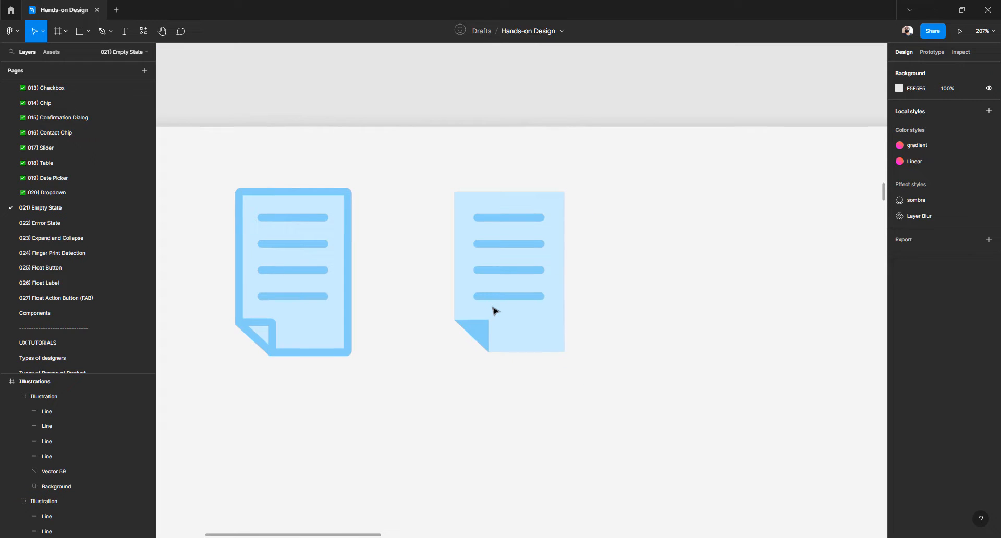
Duplicate the borderless document illustration beside the original at X 658, Y 67
scroll(493, 312, up, 4)
scroll(490, 312, right, 3)
click(480, 312)
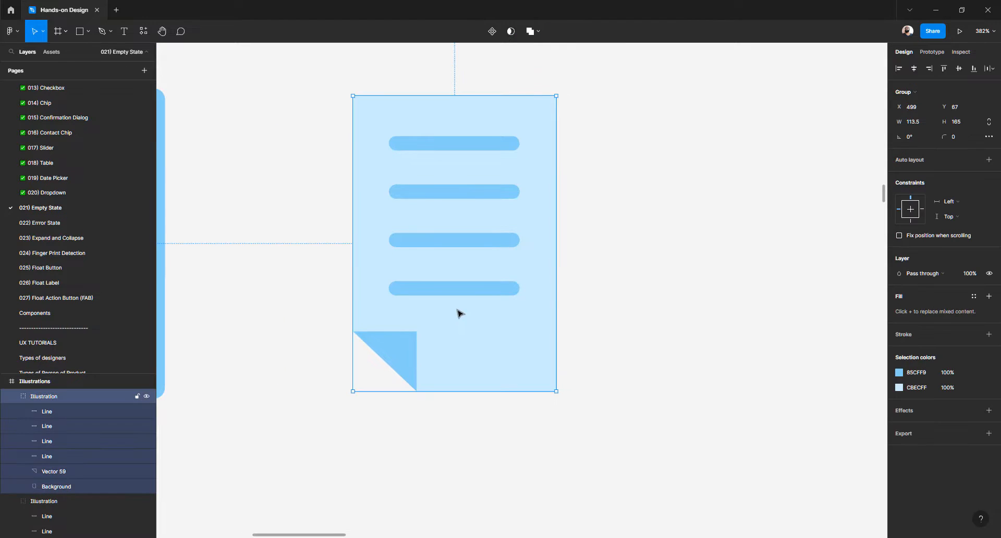
scroll(458, 313, down, 3)
drag(424, 309, 613, 317)
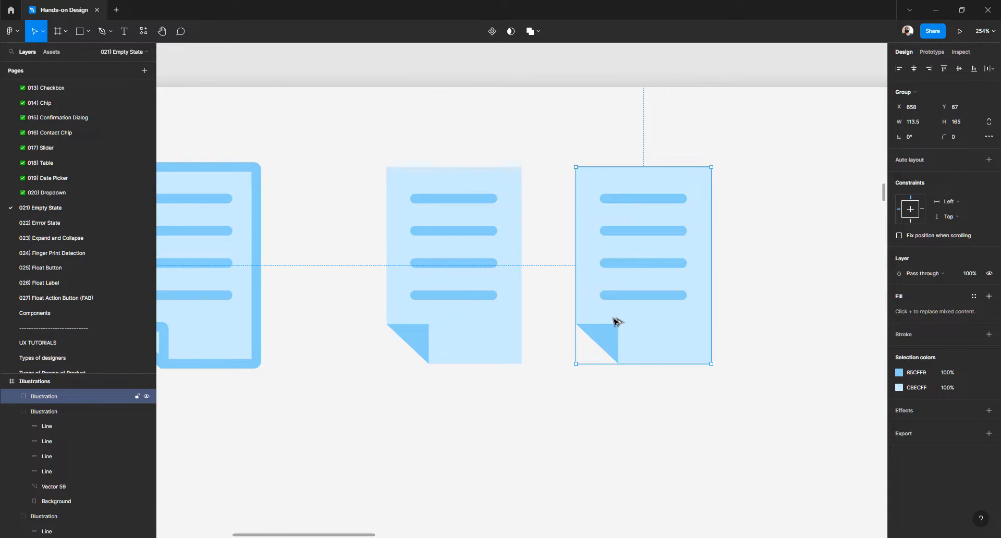
Set a corner radius of 4 on the copied page background's two top corners and its uncut bottom corner
double_click(703, 193)
double_click(704, 193)
drag(747, 154, 539, 199)
drag(724, 357, 703, 379)
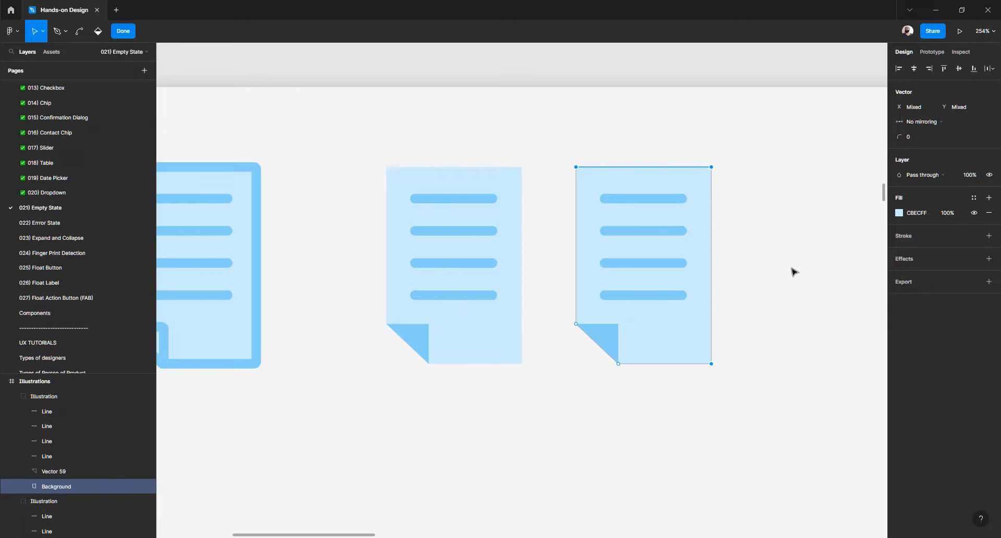
click(919, 139)
text(4)
key(Return)
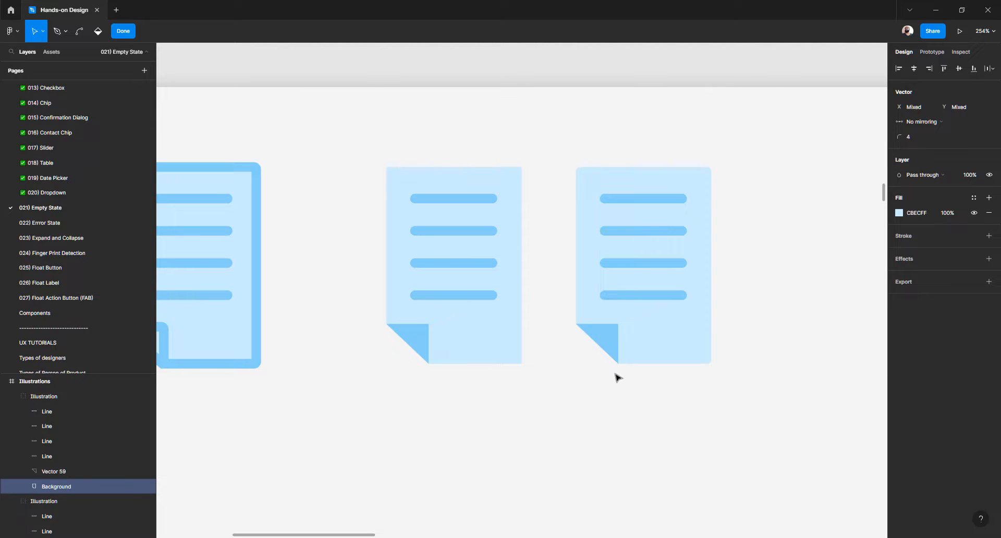
key(Escape)
Set a corner radius of 4 on the inner corner of the rounded document's fold triangle
scroll(647, 365, up, 2)
scroll(647, 365, up, 3)
click(536, 389)
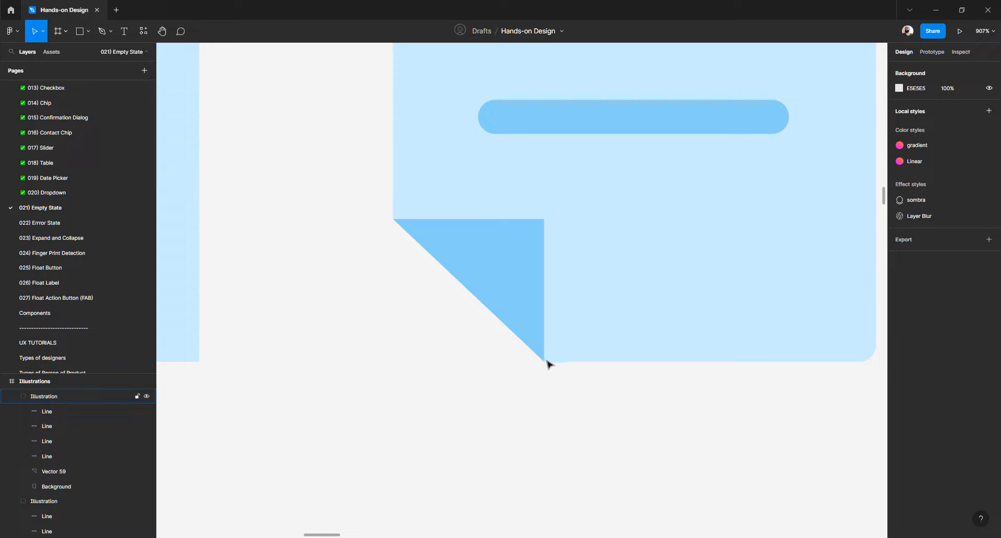
double_click(536, 228)
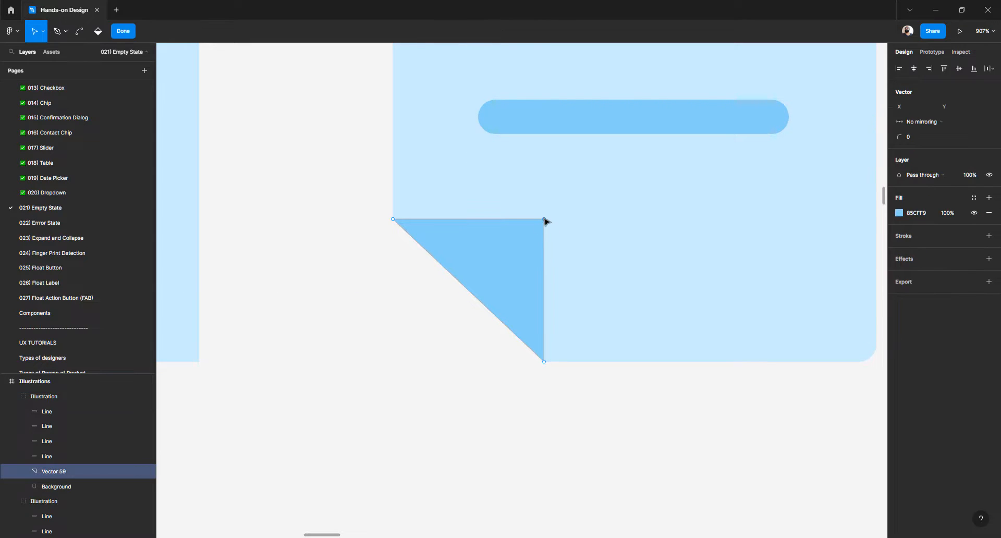
click(545, 219)
click(910, 137)
text(4)
key(Return)
key(Escape)
click(525, 407)
scroll(526, 406, down, 5)
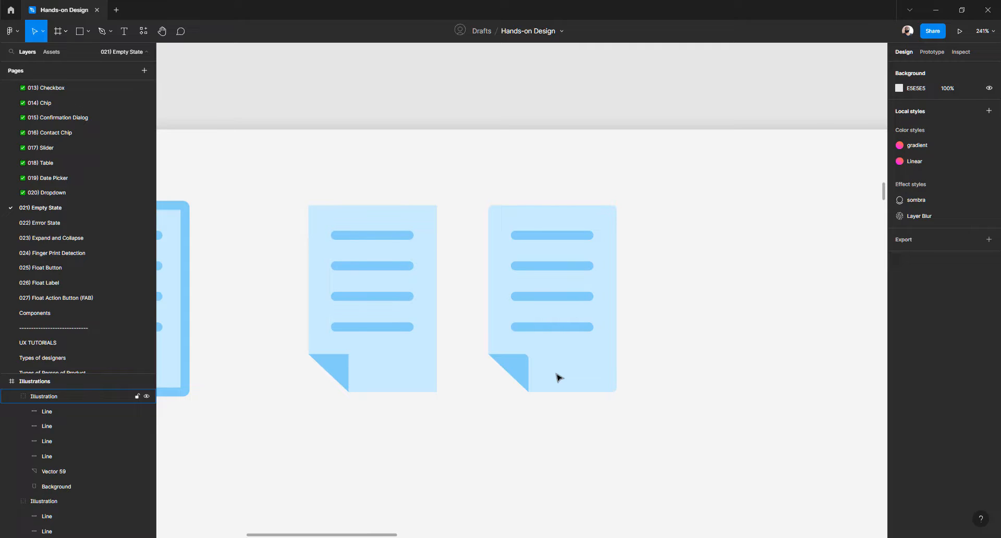
click(532, 342)
drag(532, 339, 601, 360)
key(ctrl+z)
click(546, 422)
click(554, 360)
click(494, 433)
Compare the drawn document illustrations with the reference set under the ILLUSTRATIONS heading, especially the document with a dashed face
scroll(438, 405, down, 5)
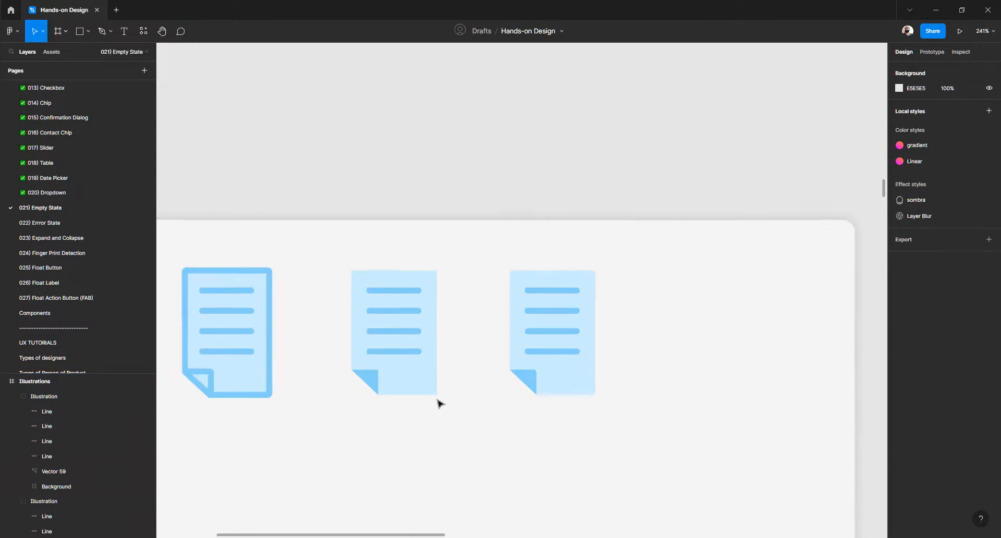
scroll(438, 405, down, 4)
scroll(456, 375, up, 4)
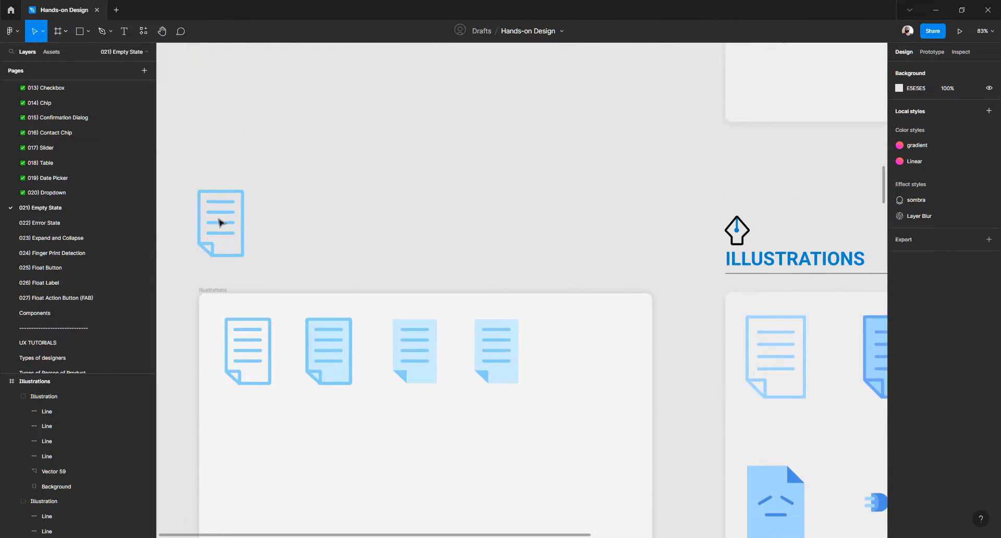
click(232, 235)
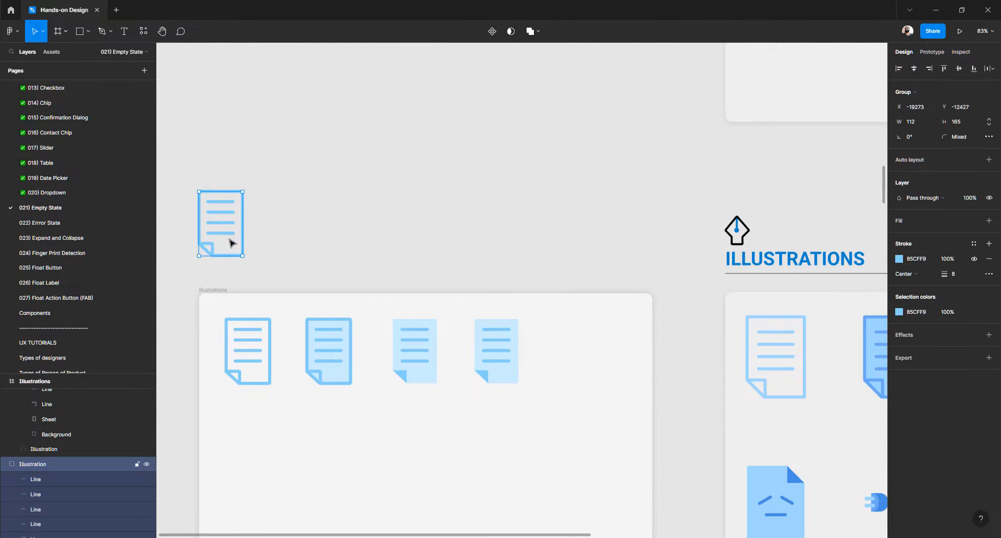
click(381, 257)
scroll(521, 277, right, 8)
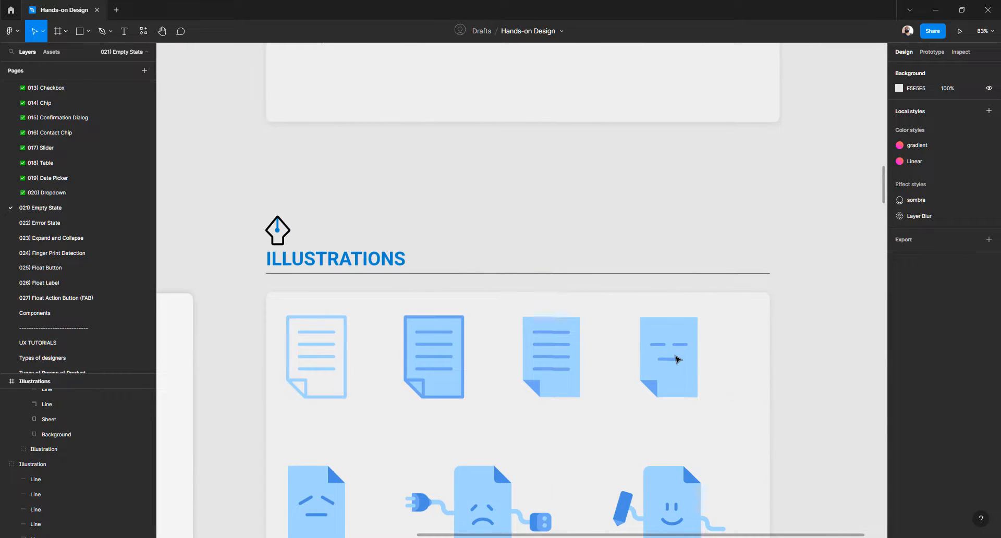
scroll(677, 359, up, 5)
scroll(677, 358, down, 8)
scroll(472, 380, down, 2)
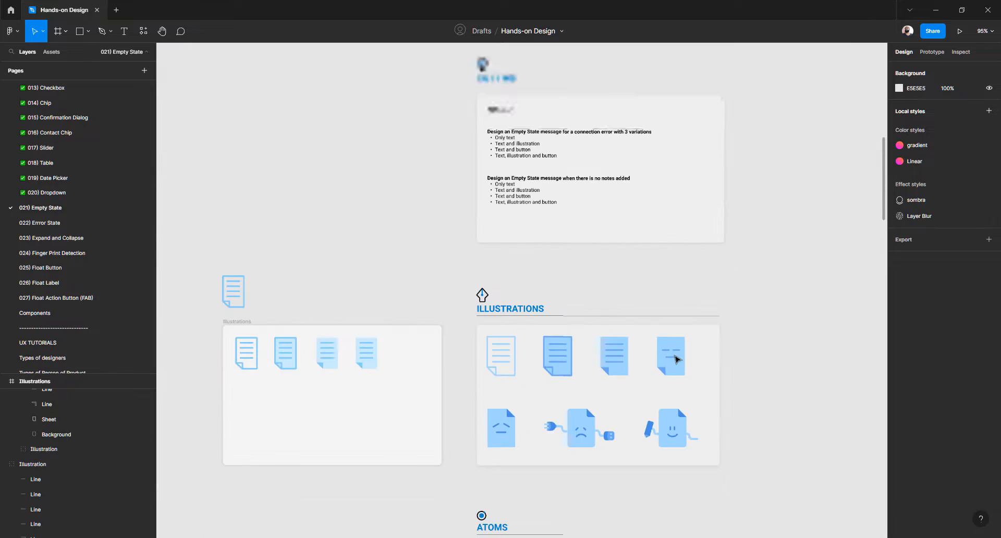
scroll(462, 375, left, 3)
scroll(449, 346, up, 6)
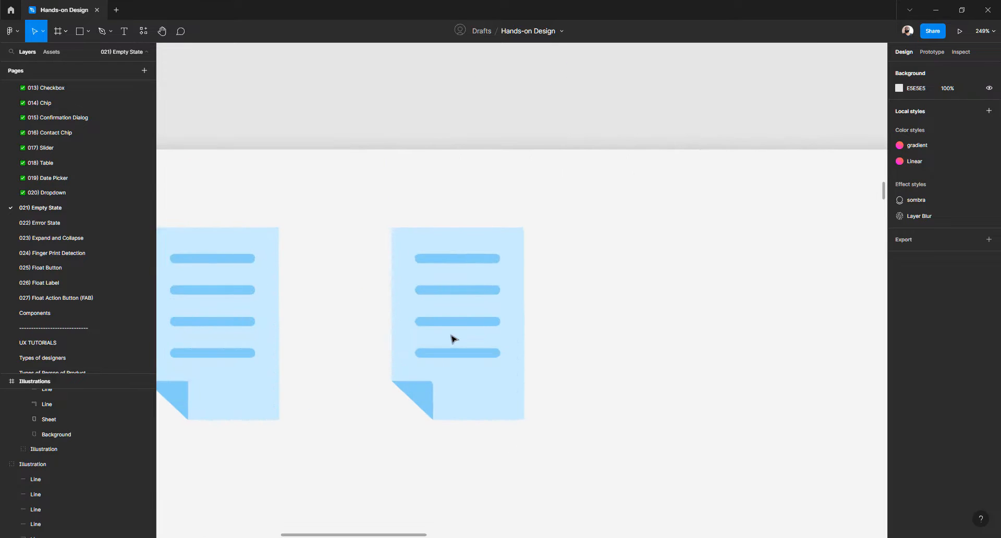
Duplicate the rounded-corner document illustration beside the original at X 942, Y 67, and undo any extra copies
click(451, 336)
drag(432, 338, 492, 276)
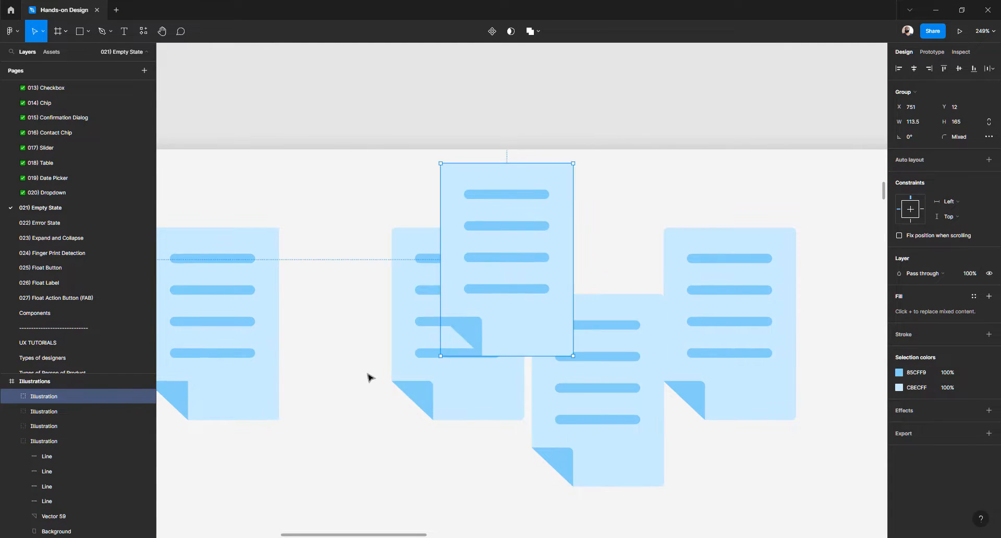
key(ctrl+z)
key(ctrl+z)
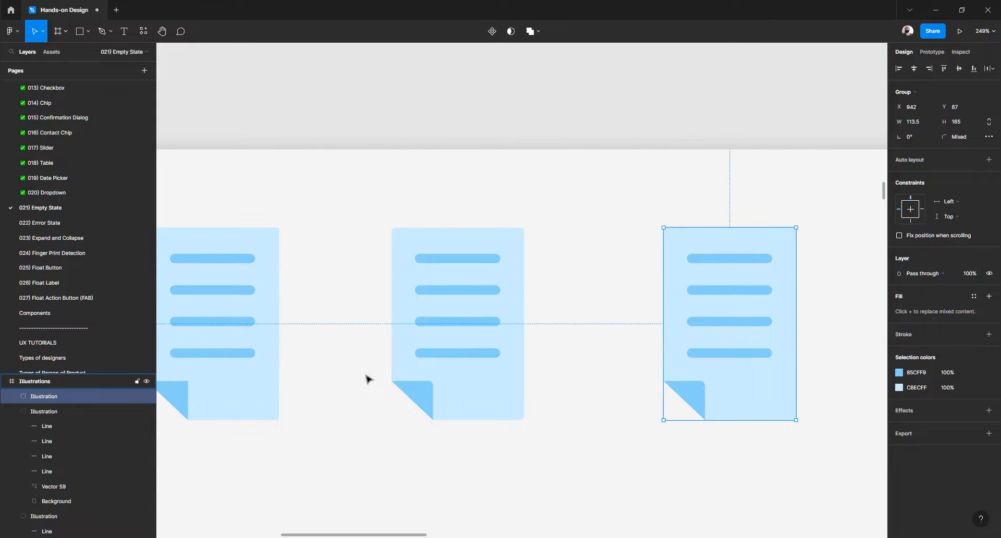
click(570, 336)
Delete the two lowest text lines from the new document copy
scroll(570, 335, up, 5)
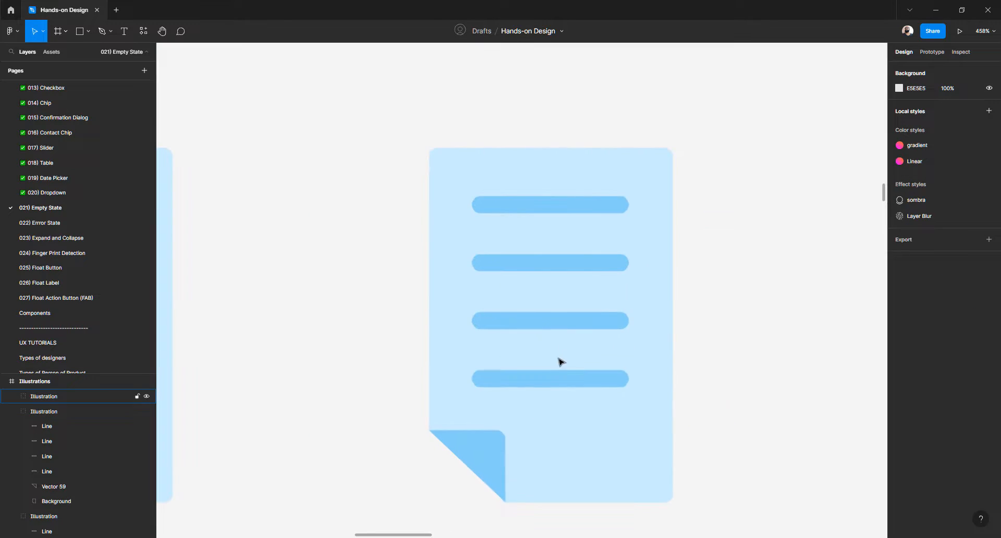
click(556, 384)
double_click(557, 383)
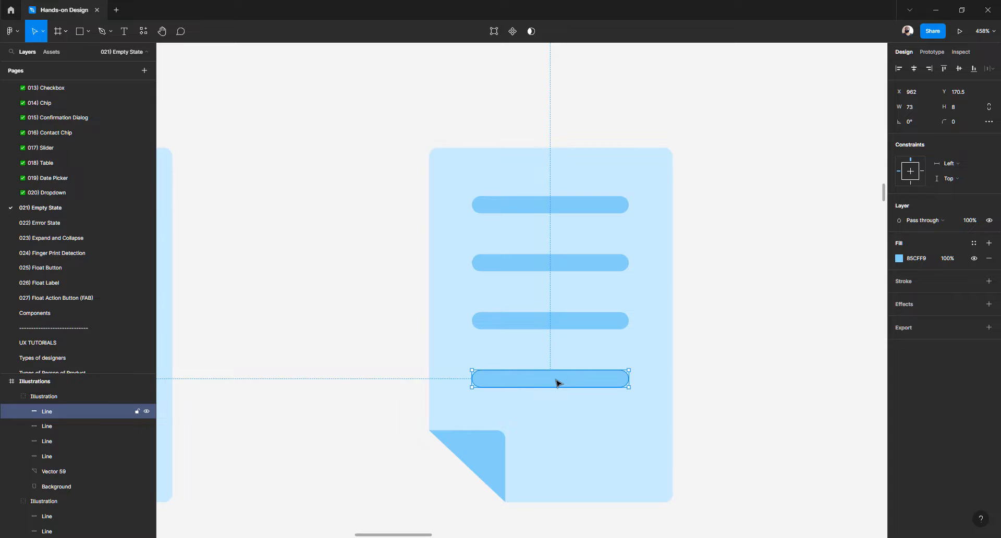
key(Delete)
double_click(563, 326)
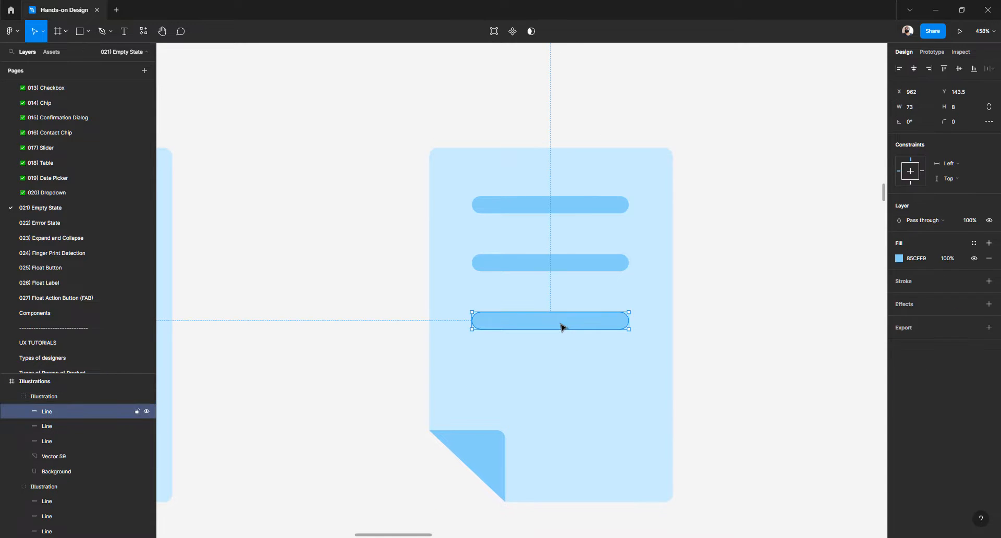
key(Delete)
Move the copy's two remaining lines down the page, placing the upper one at X 962, Y 113
click(546, 271)
click(545, 267)
shift+click(531, 208)
drag(526, 261, 528, 348)
drag(519, 294, 516, 262)
Try to shorten the upper line to a width of 30 by scaling the whole shape
drag(631, 253, 537, 255)
scroll(527, 262, up, 2)
scroll(527, 262, up, 5)
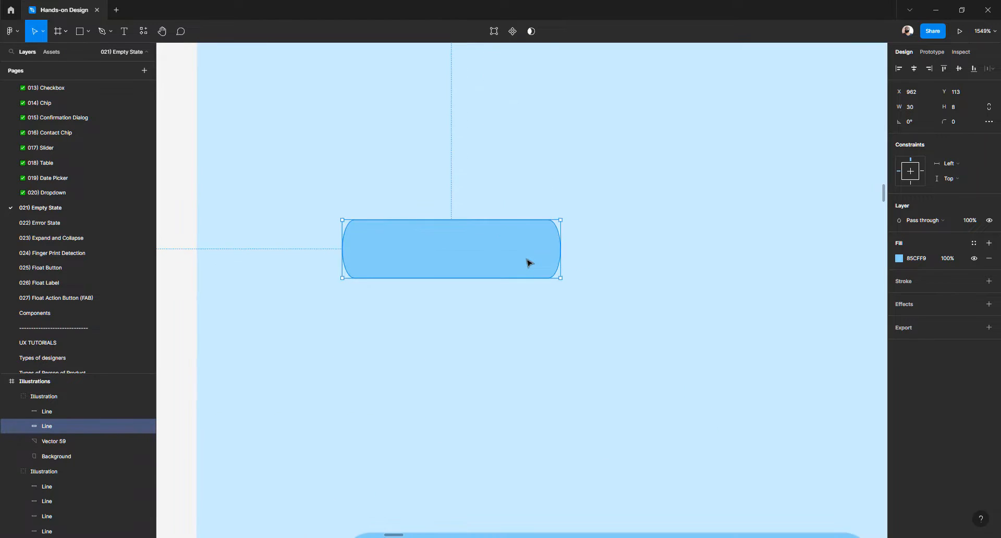
scroll(527, 254, up, 2)
scroll(558, 304, up, 3)
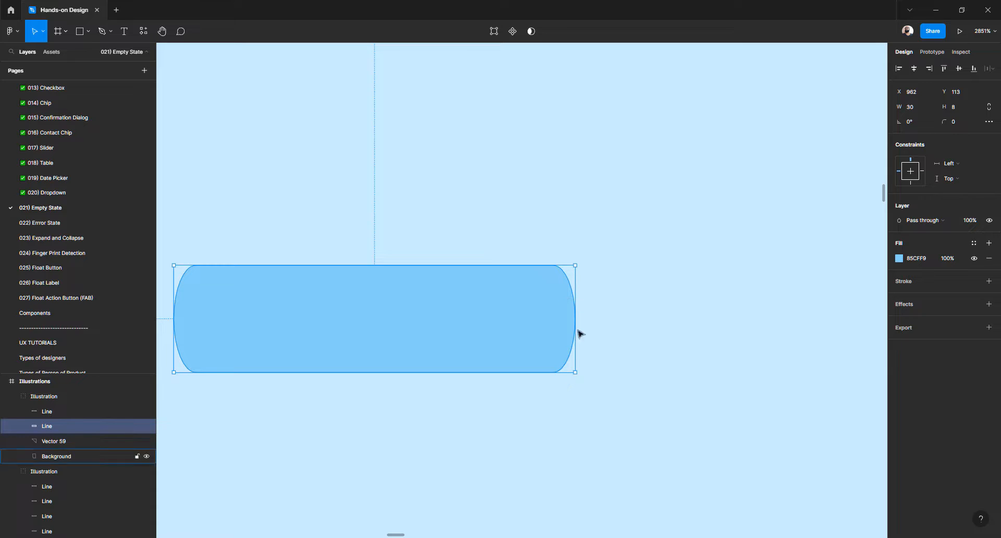
drag(407, 338, 346, 339)
key(ctrl+z)
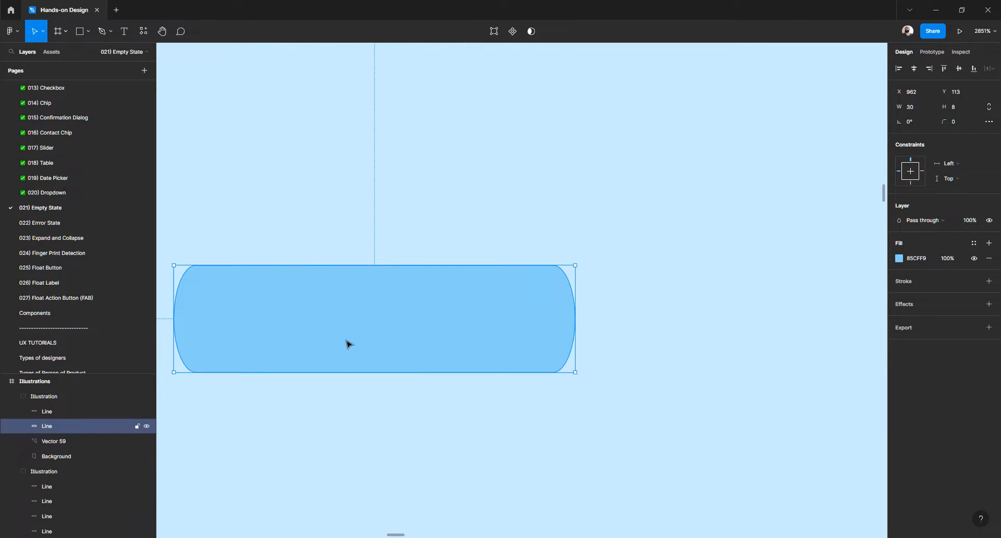
key(ctrl+z)
Shorten the upper line to a width of 33 by shifting only its right-end vector points, keeping the rounded ends intact
scroll(485, 348, down, 5)
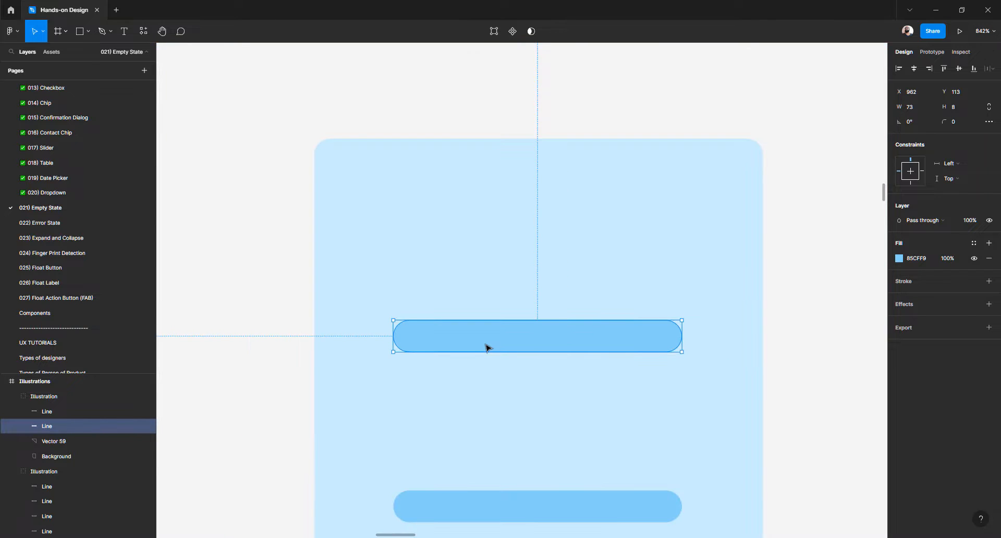
double_click(656, 352)
drag(781, 265, 633, 403)
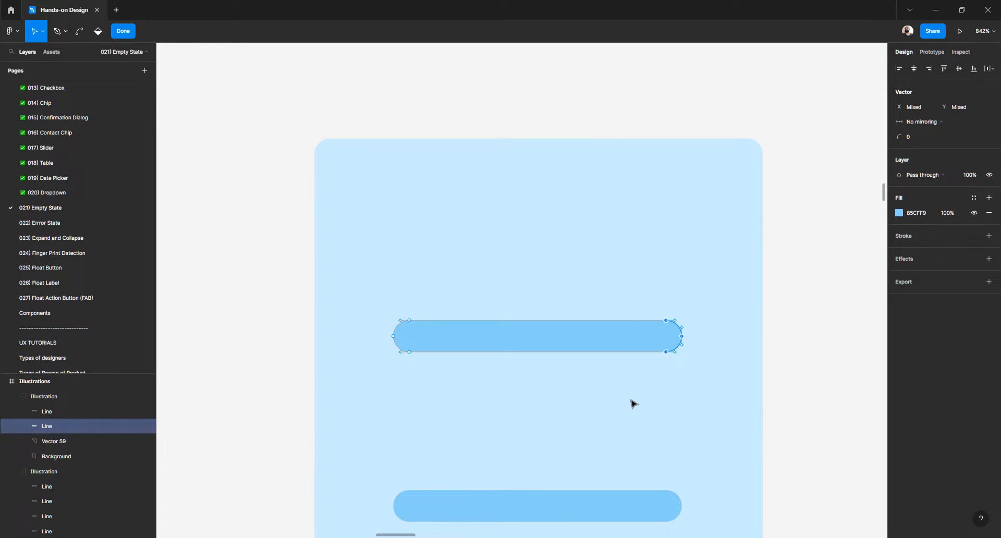
key(shift+Left)
key(shift+Left)
key(shift+Left)
key(shift+Left)
key(shift+Right)
key(Escape)
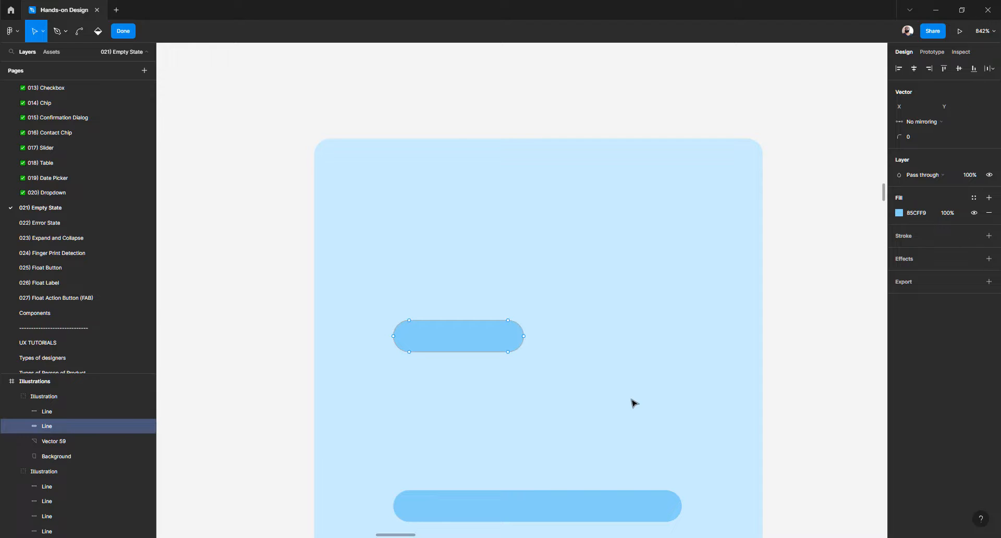
key(Escape)
click(819, 376)
Duplicate the shortened line level with the original at X 1002, Y 113 to form the second eye
double_click(478, 338)
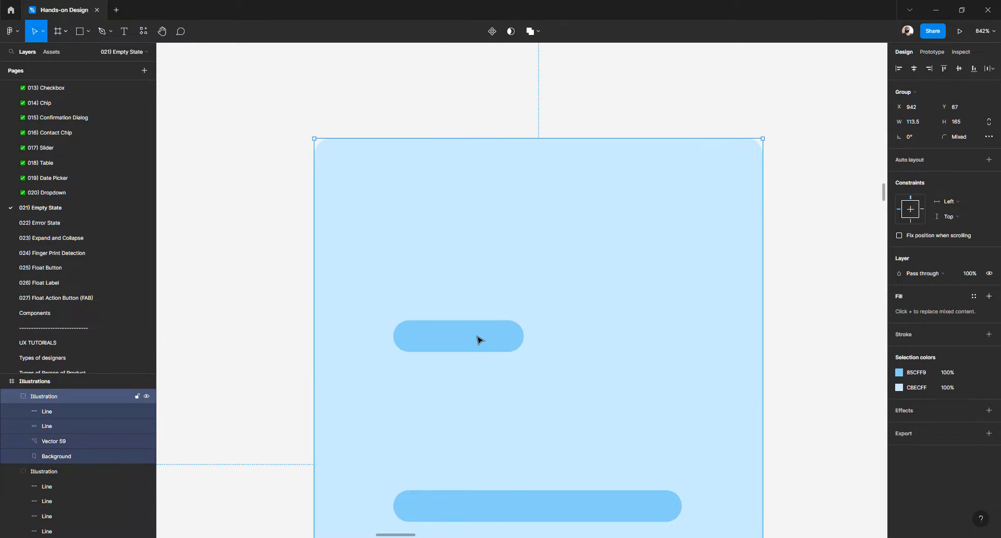
drag(492, 342, 612, 351)
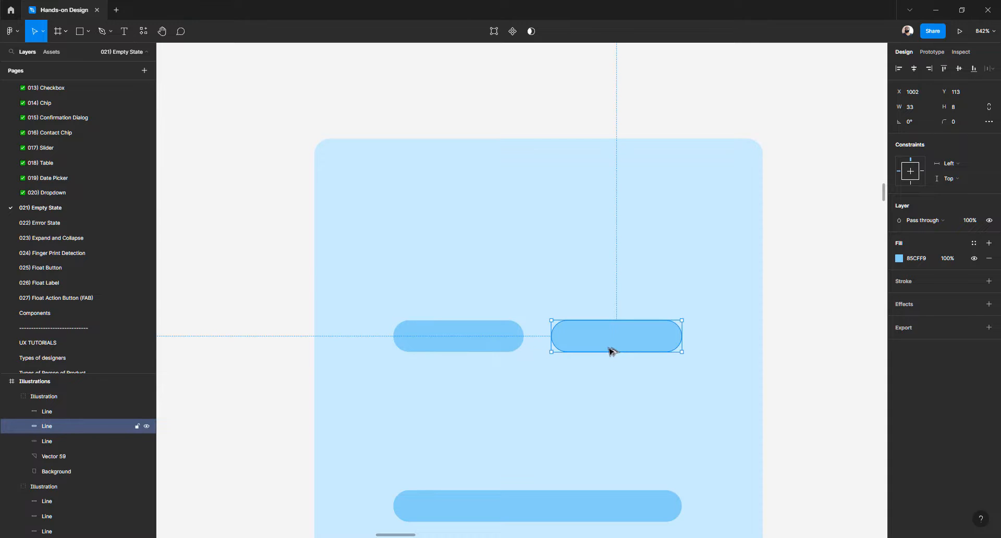
scroll(509, 380, down, 3)
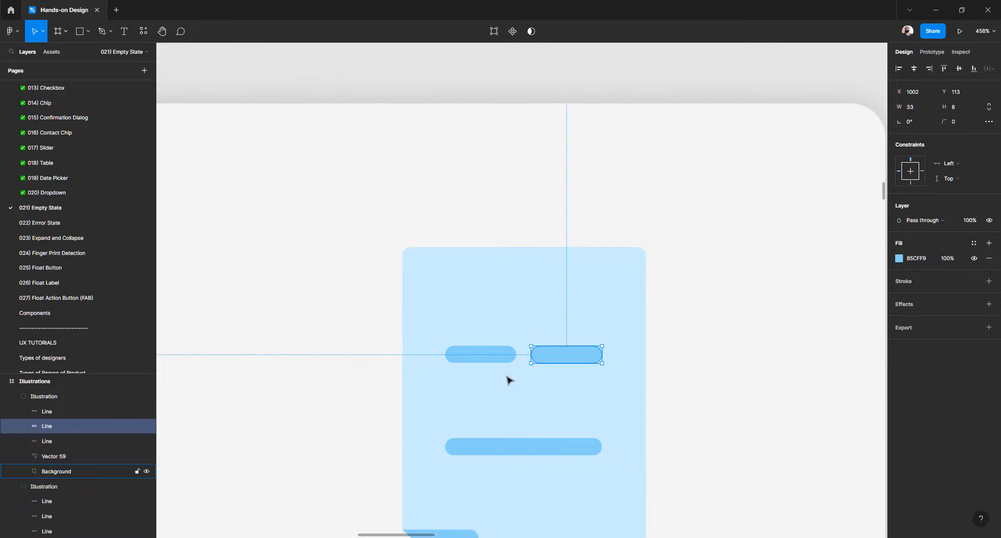
Shift the left-end vector points of the right eye line 1 unit inward
scroll(510, 360, up, 5)
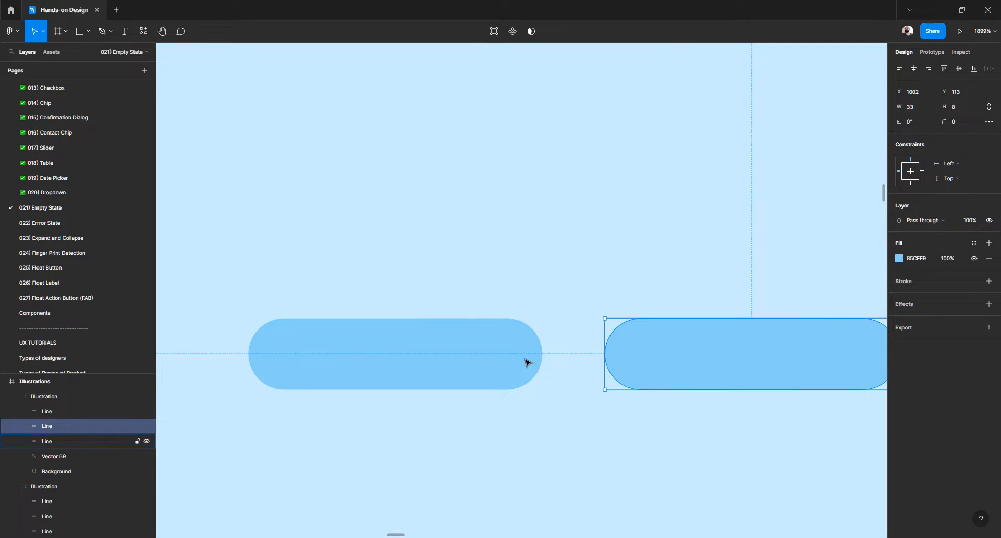
key(Return)
drag(551, 280, 691, 442)
key(Escape)
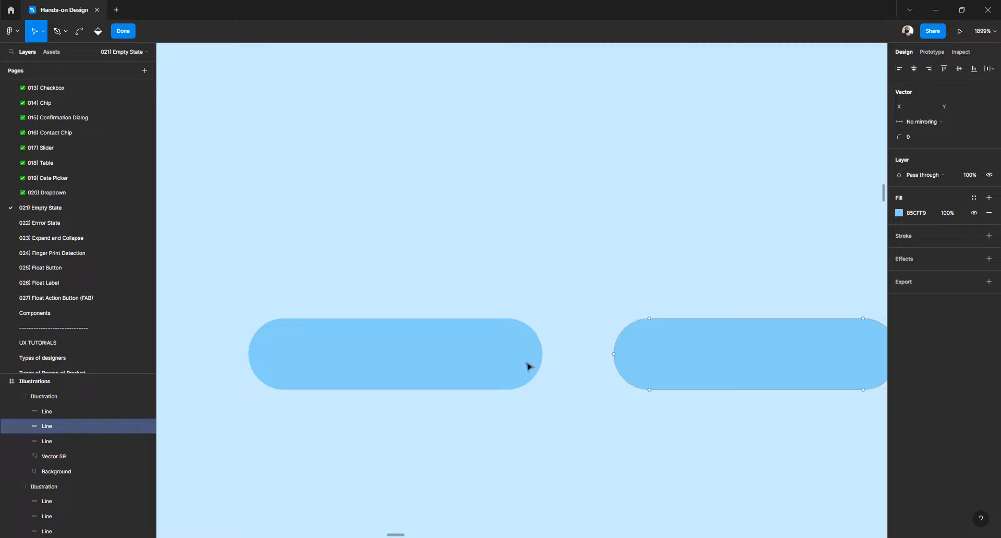
key(Escape)
Shorten the left eye line to a width of 30 by shifting its right-end vector points inward
double_click(527, 365)
drag(586, 291, 453, 442)
key(Left)
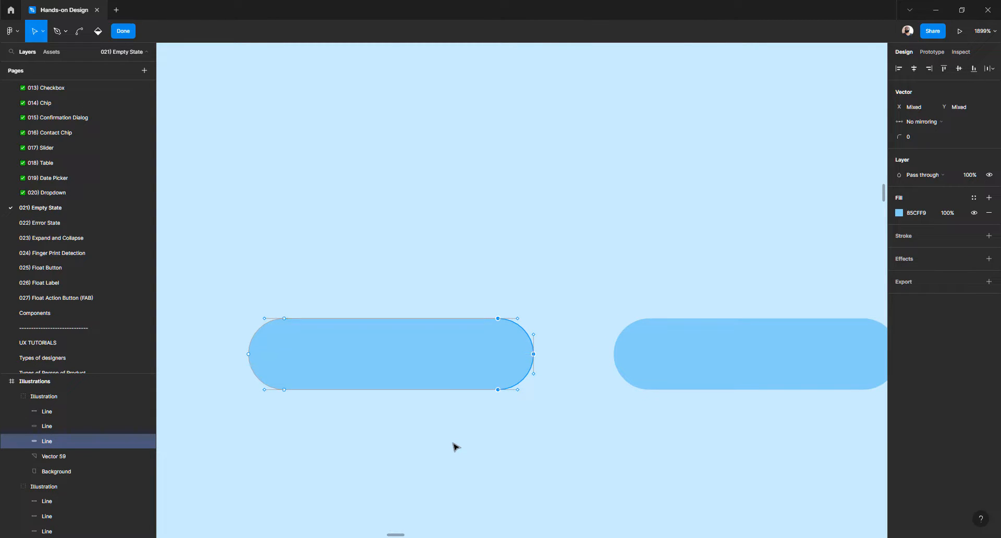
key(Left)
key(Left)
key(Escape)
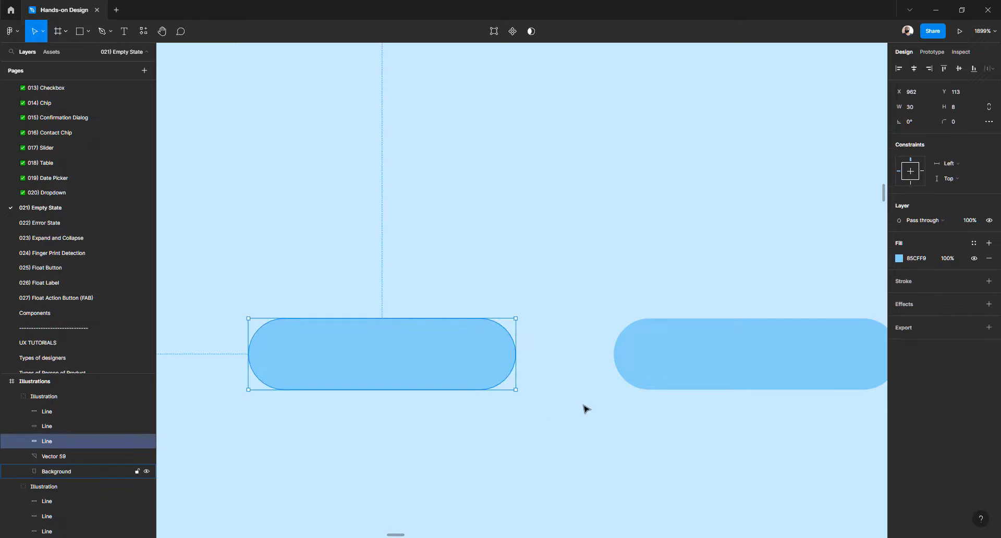
key(Escape)
Shorten the right eye line to a width of 30, starting at X 1005, by shifting its left-end vector points
double_click(657, 357)
drag(687, 267, 579, 447)
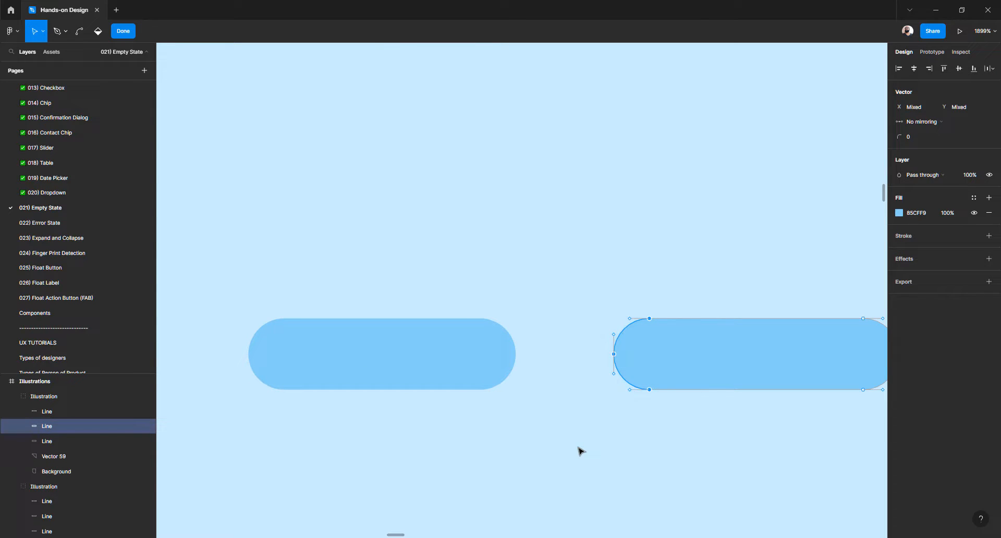
key(Right)
key(Right)
key(Escape)
Compare the document's new dashed face with the reference illustrations under the ILLUSTRATIONS heading
scroll(432, 409, down, 5)
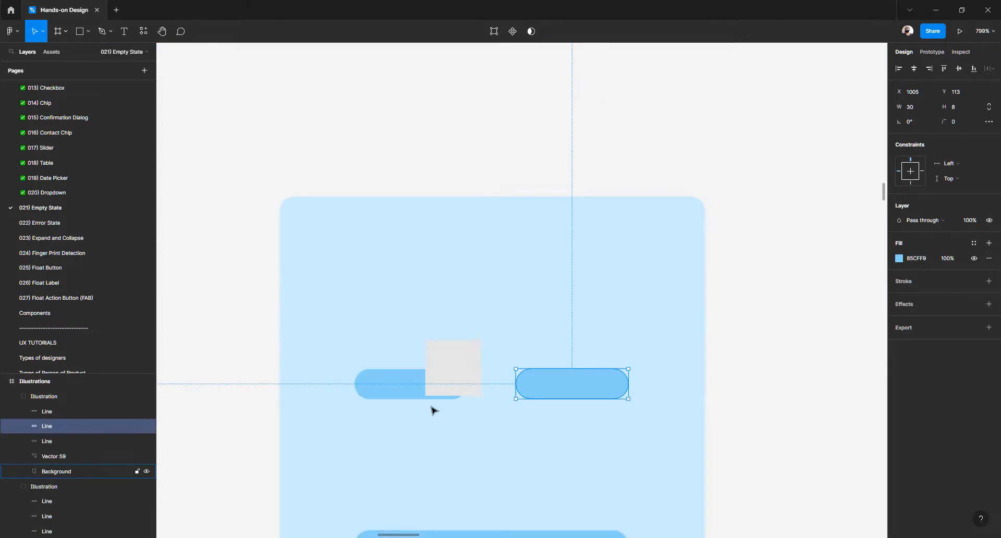
scroll(432, 409, down, 3)
scroll(476, 389, down, 4)
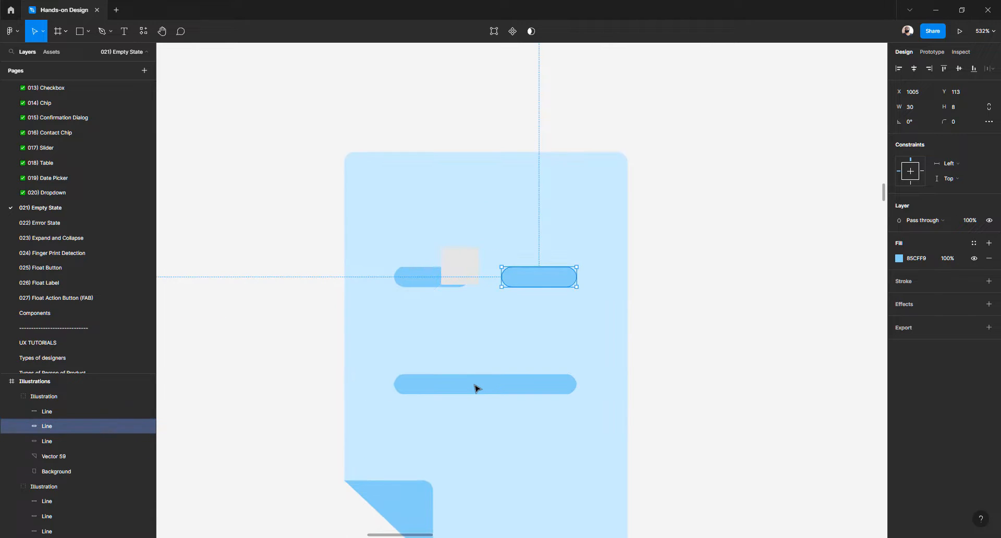
click(710, 342)
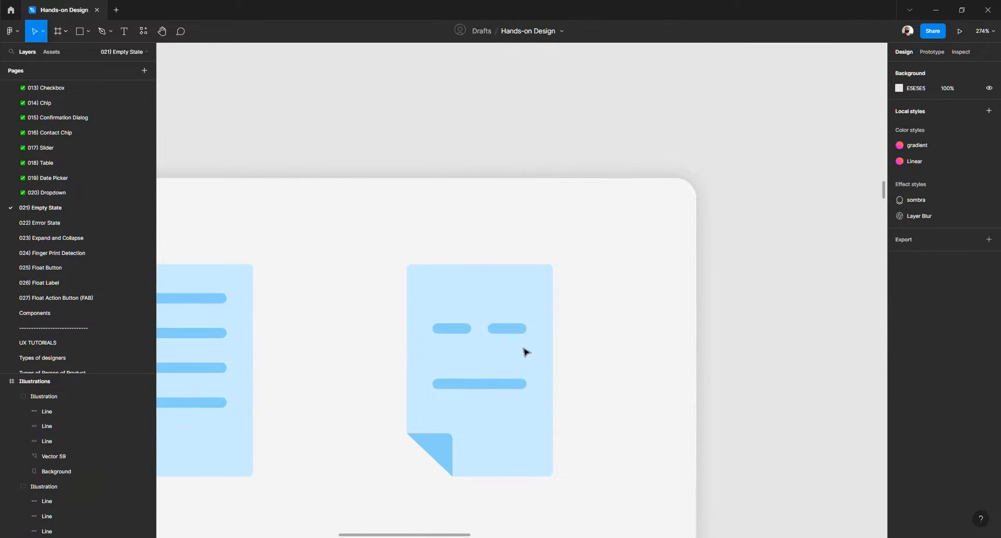
scroll(525, 351, down, 4)
scroll(525, 352, right, 15)
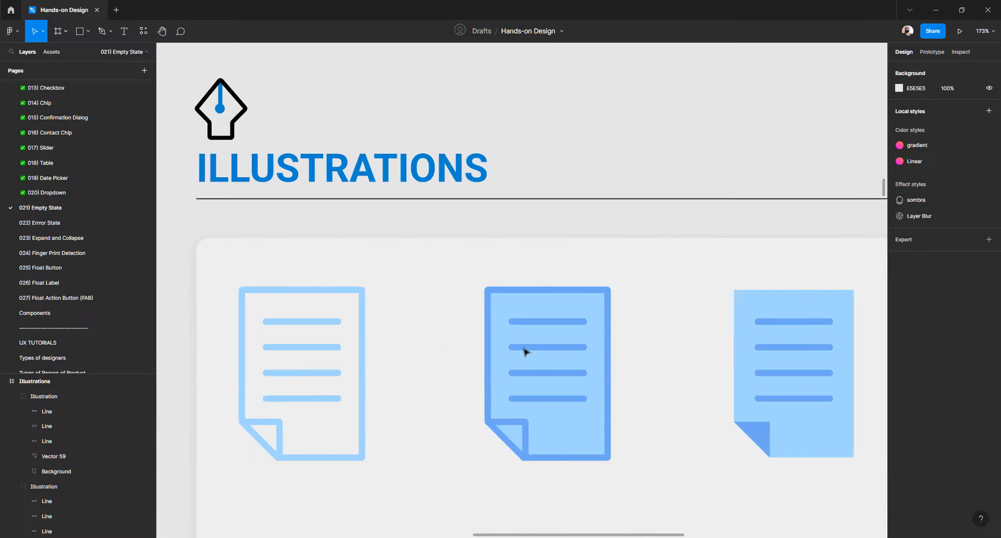
scroll(524, 352, left, 15)
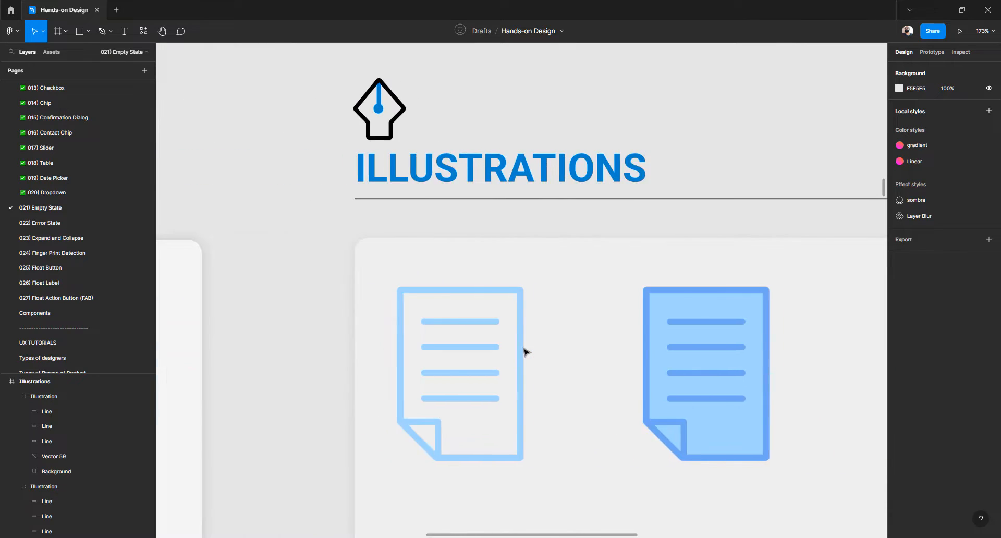
Move both eye lines of the dashed-face document down together to Y 121
scroll(595, 348, up, 10)
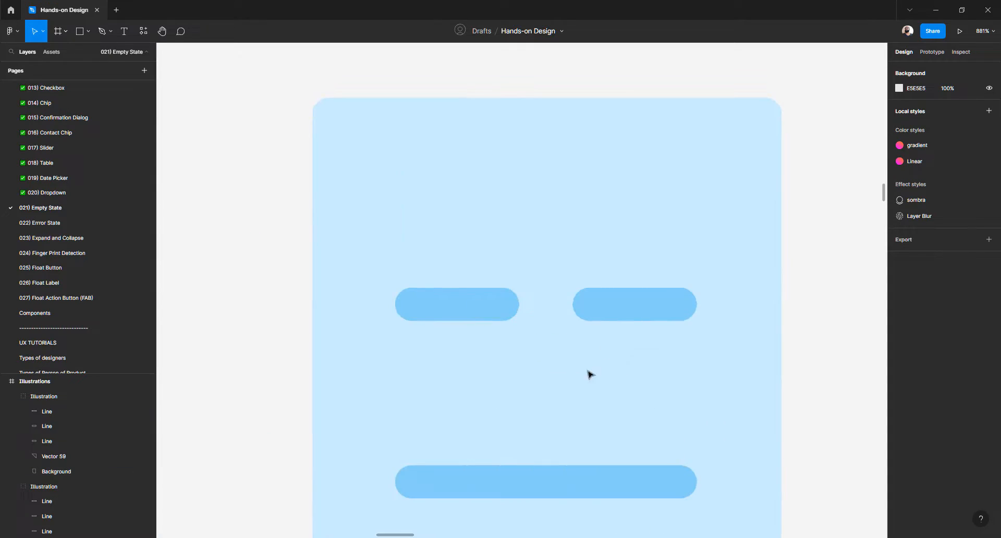
double_click(475, 313)
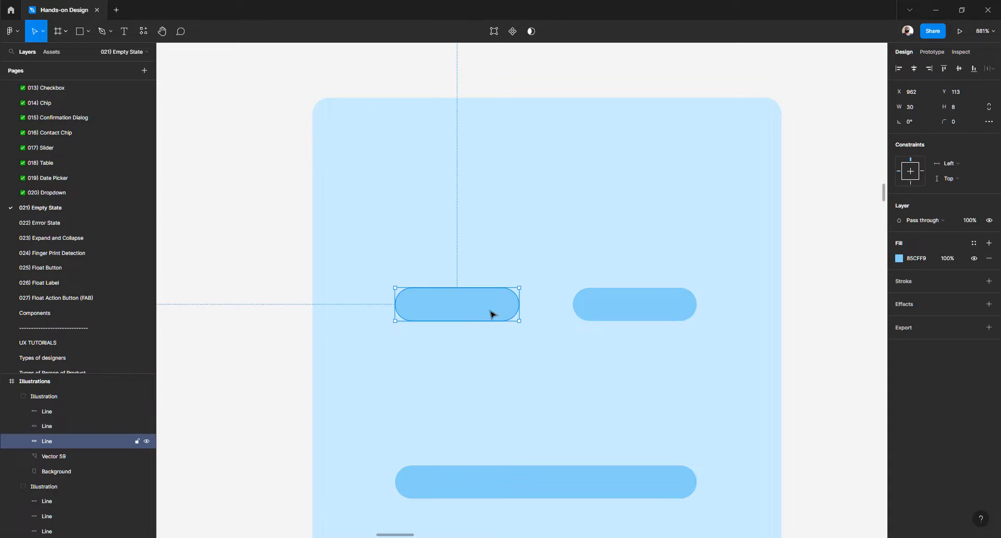
shift+click(625, 312)
key(shift+Down)
key(shift+Down)
key(shift+Down)
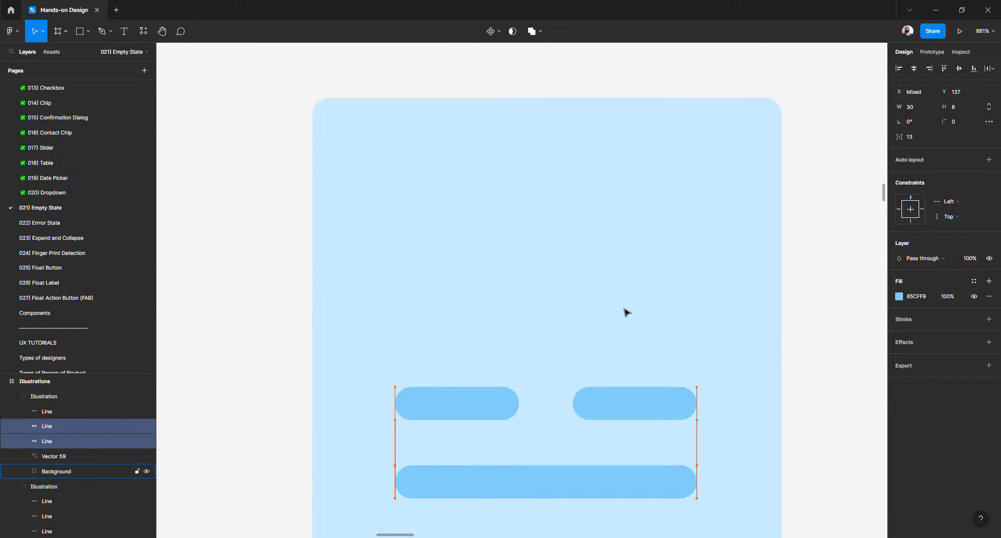
key(shift+Up)
key(shift+Up)
scroll(628, 312, down, 5)
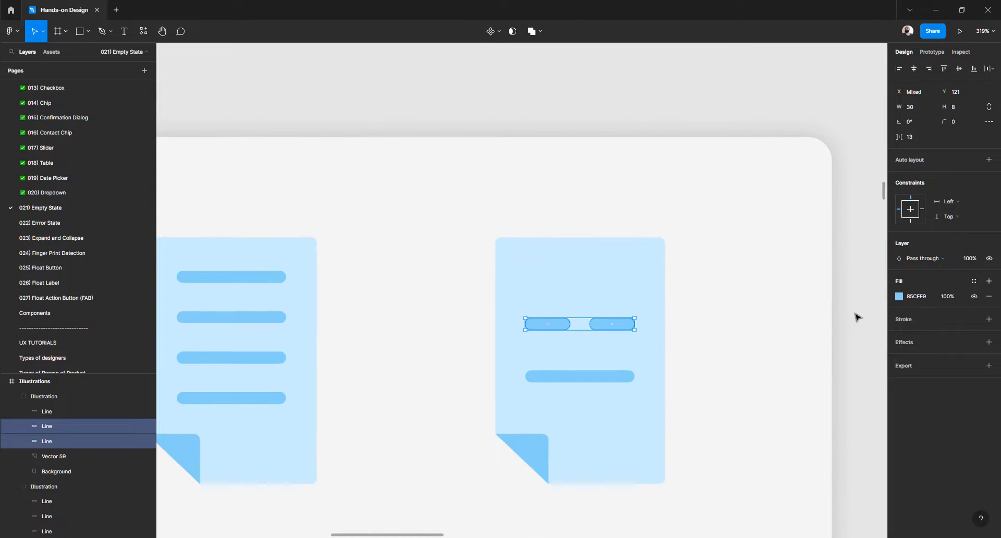
click(858, 317)
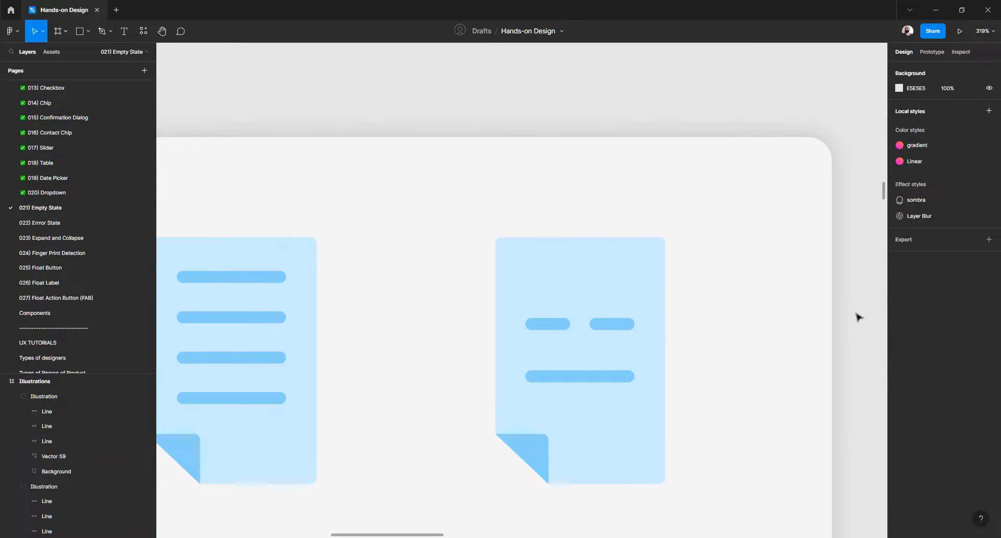
Read the Notes App briefing for the empty state messages and their required text, illustration and button variations
scroll(558, 322, down, 5)
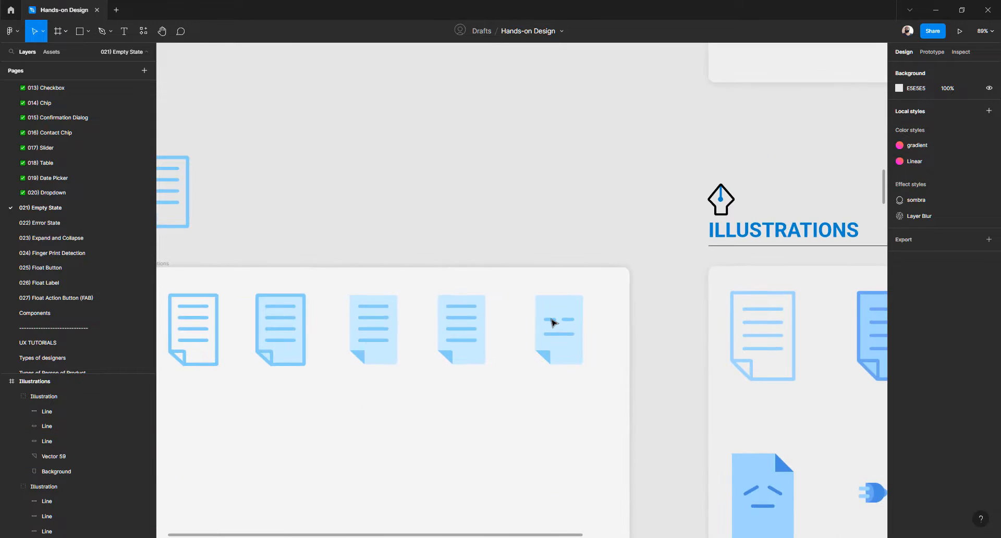
scroll(548, 346, up, 8)
scroll(547, 347, right, 6)
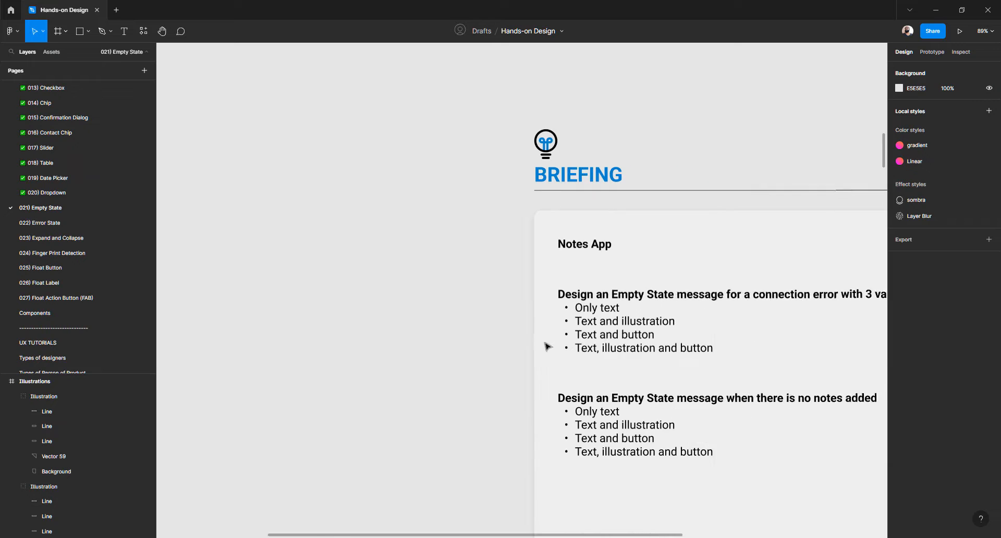
scroll(431, 298, up, 2)
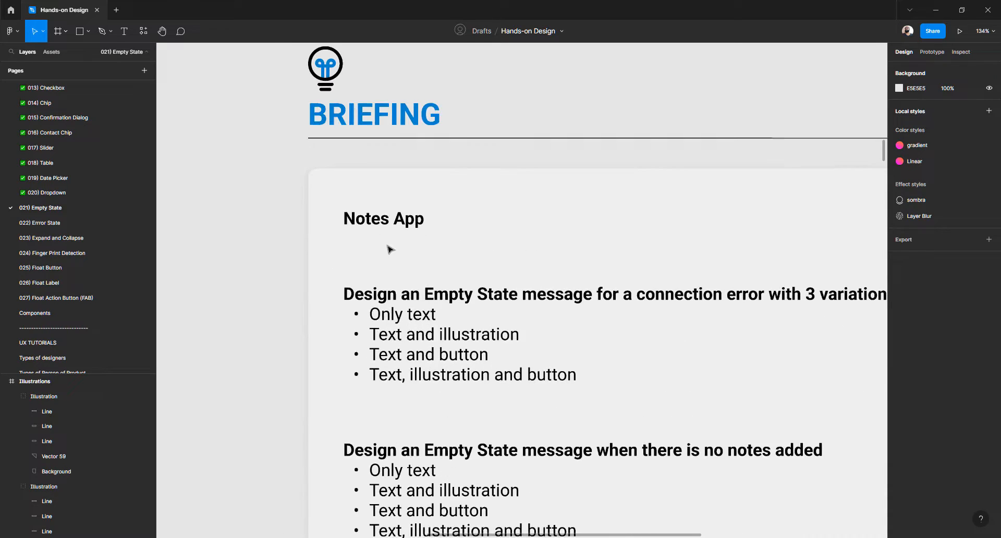
scroll(391, 250, down, 2)
key(ctrl+backslash)
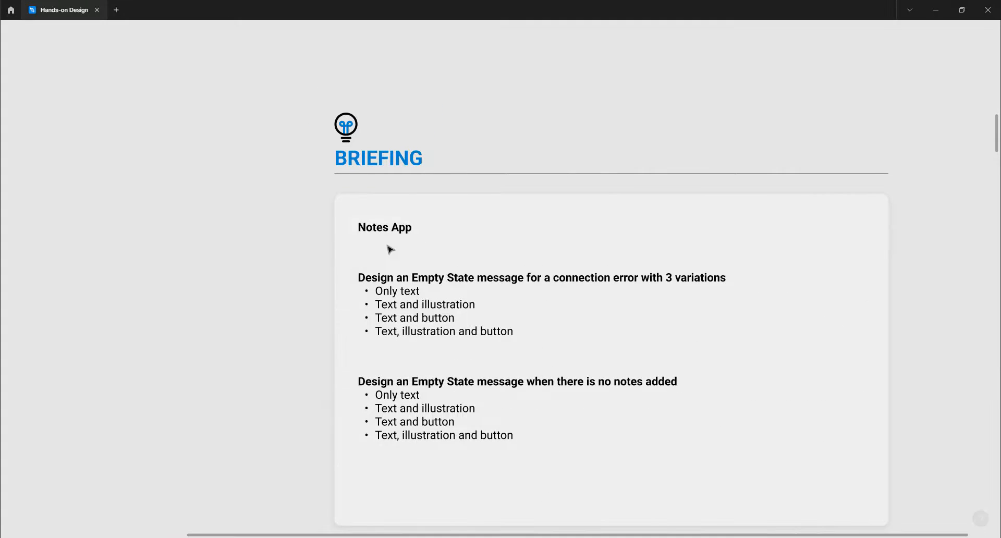
scroll(290, 183, right, 3)
scroll(291, 183, down, 2)
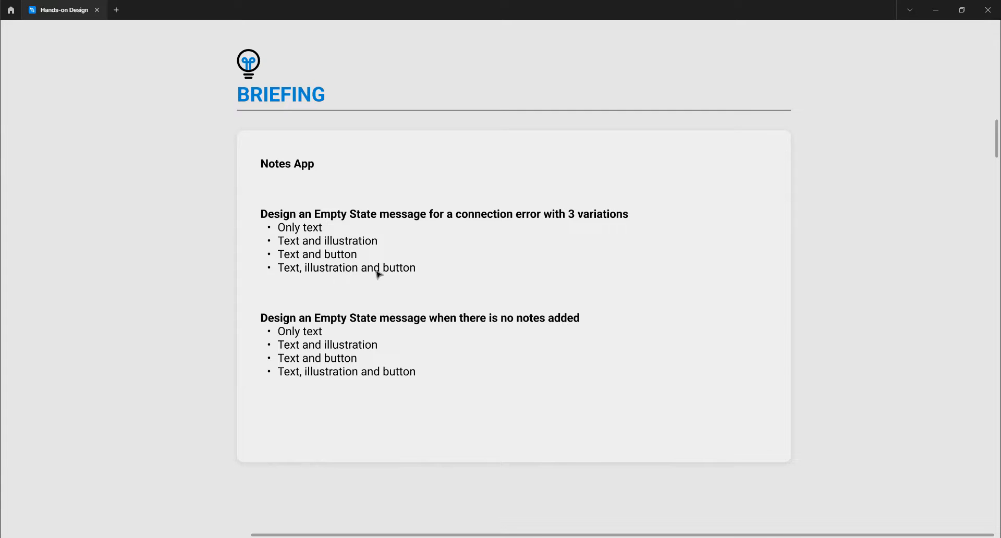
Duplicate the dashed-face document within the Illustrations frame, placing the copy in a second row at X 66, Y 329
scroll(404, 269, down, 5)
scroll(404, 270, down, 3)
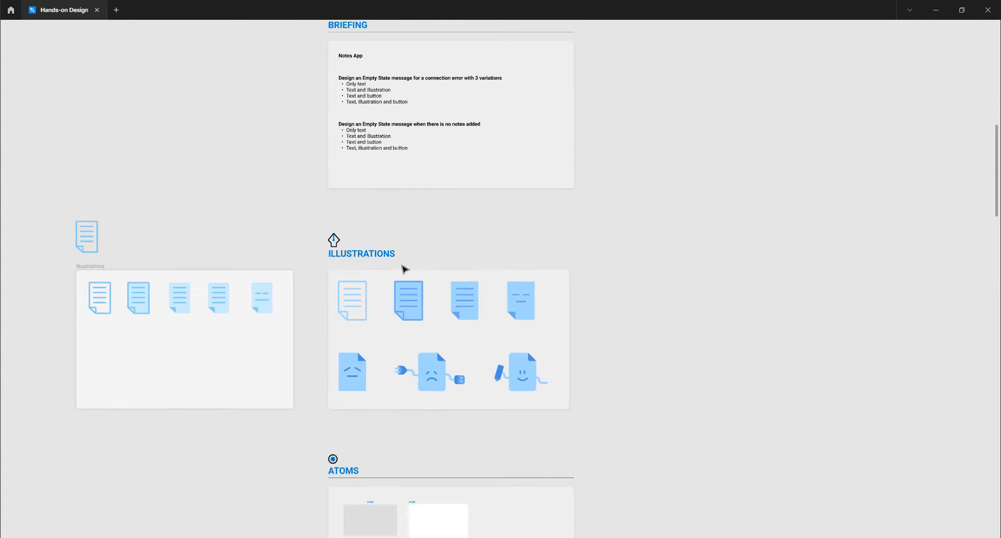
scroll(404, 270, left, 2)
scroll(404, 270, left, 2)
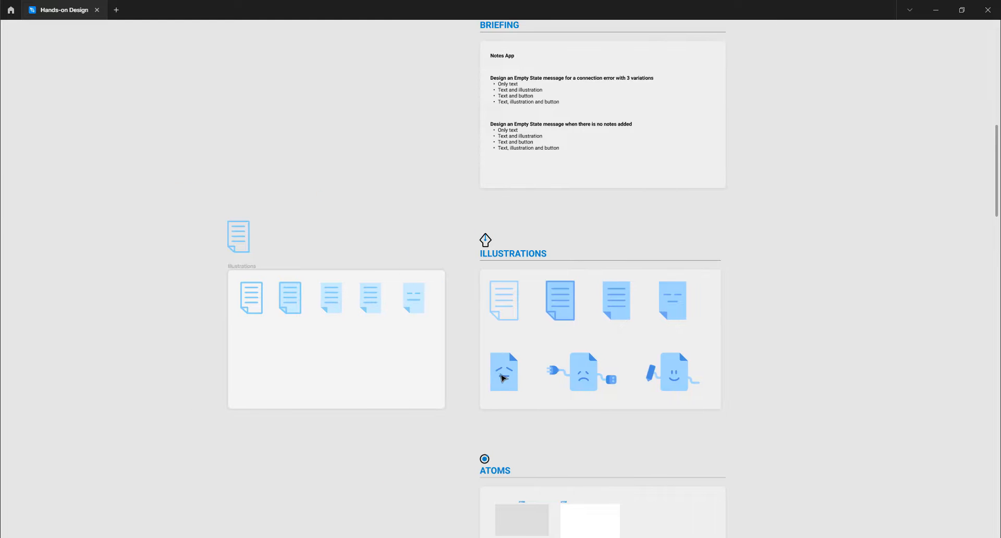
scroll(503, 379, up, 3)
scroll(503, 379, up, 2)
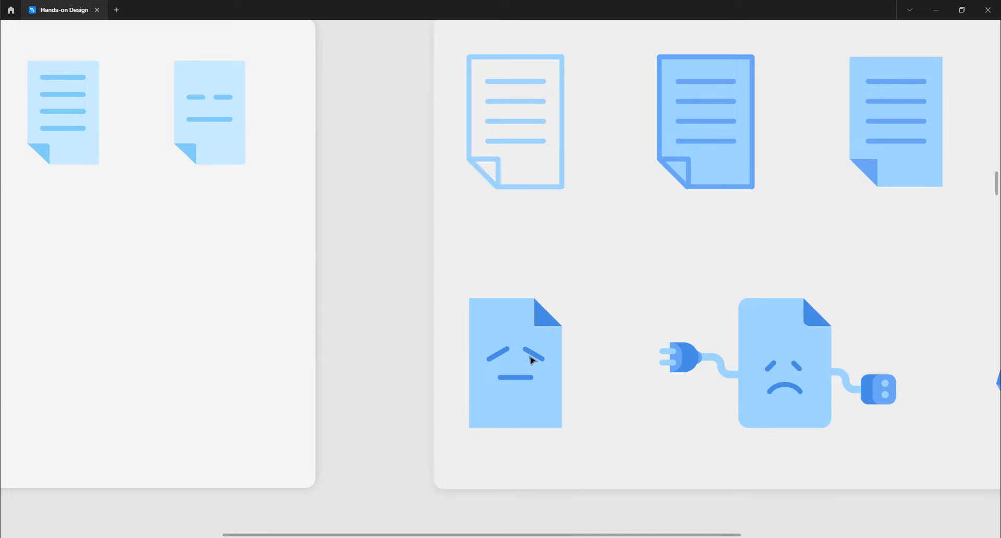
scroll(532, 360, down, 3)
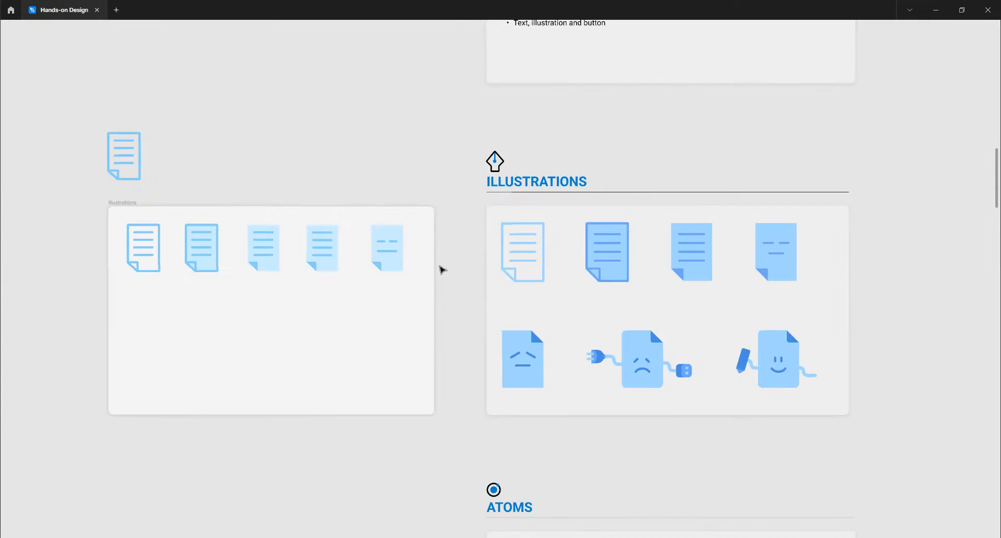
click(479, 250)
drag(478, 250, 233, 321)
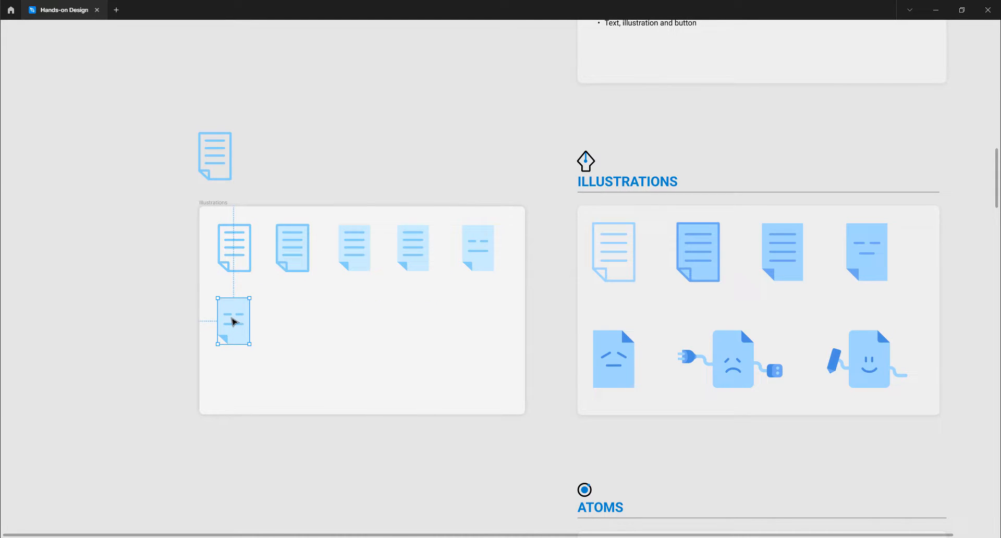
key(ctrl+backslash)
Rename the folded-corner vector of the second-row document as ear
scroll(266, 316, up, 2)
scroll(266, 316, down, 3)
scroll(279, 287, left, 3)
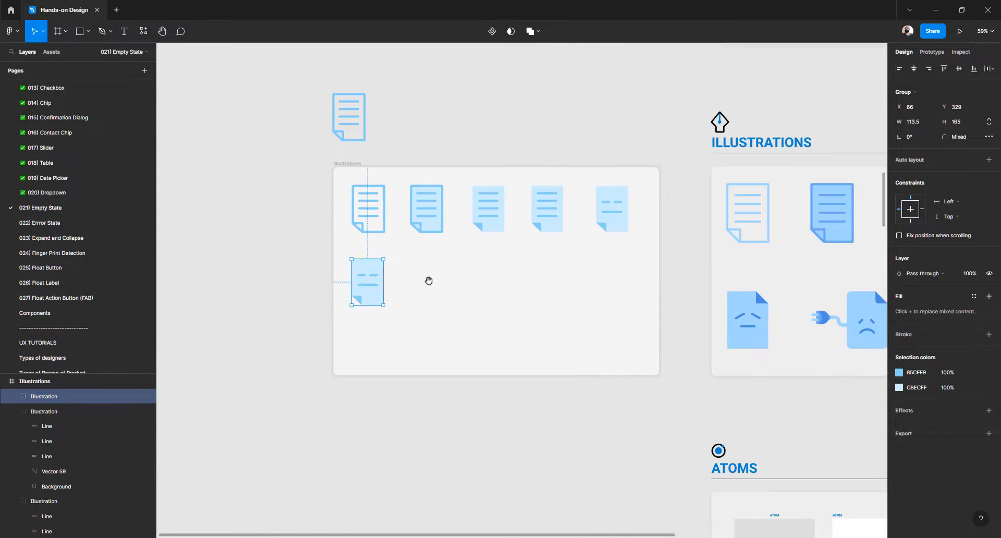
scroll(368, 290, up, 5)
scroll(374, 290, up, 2)
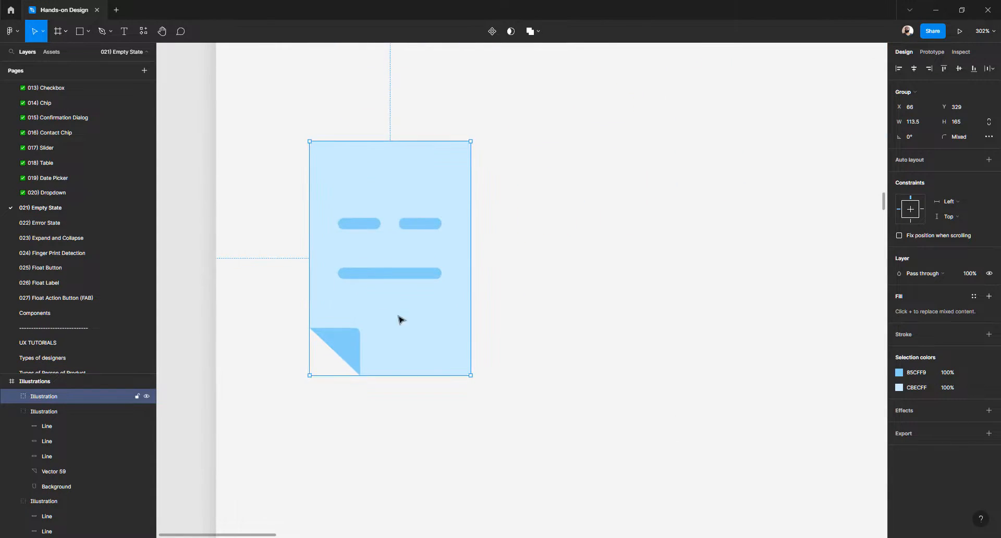
key(Escape)
double_click(394, 342)
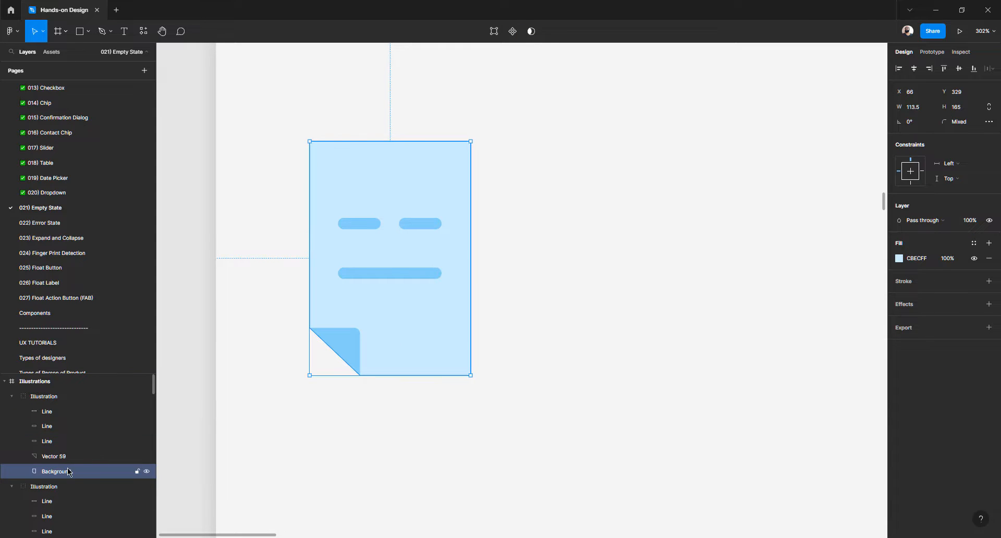
double_click(134, 459)
text(er)
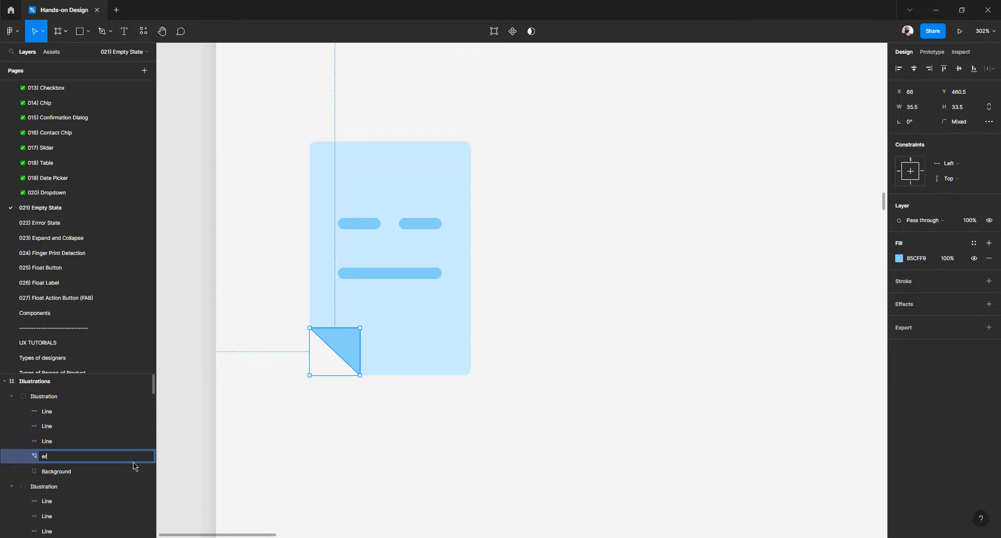
key(Return)
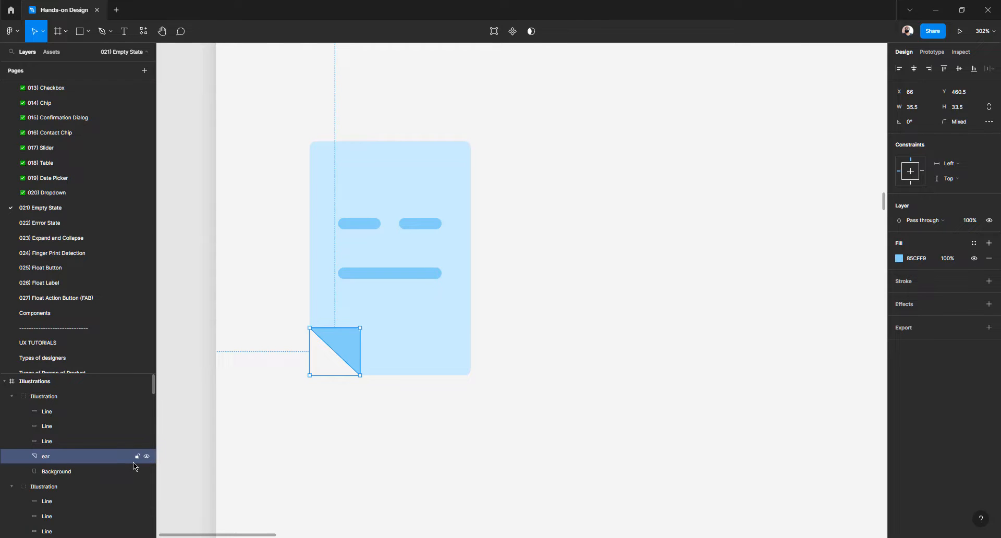
Try to rotate the ear and background together freehand by about 180°, and undo the rotations
click(69, 472)
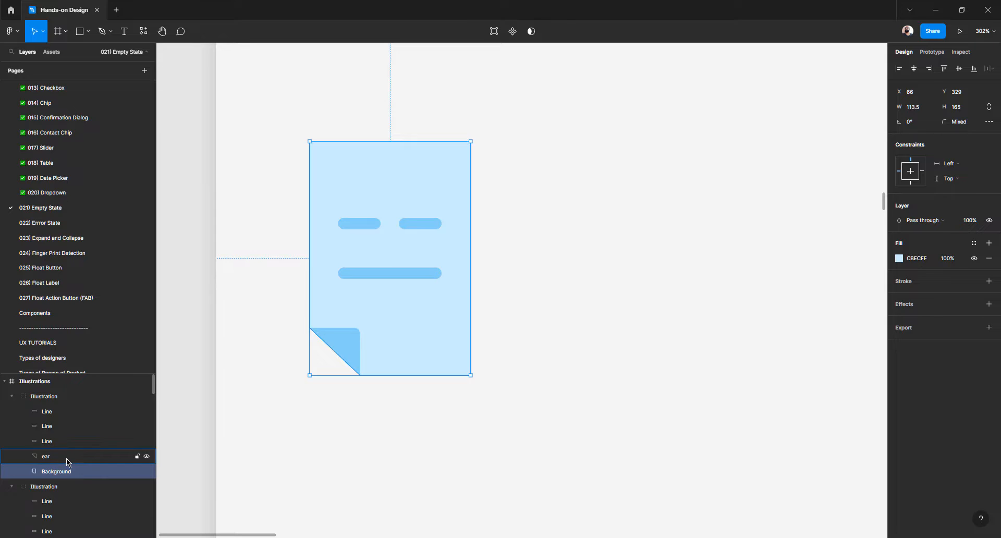
shift+click(68, 462)
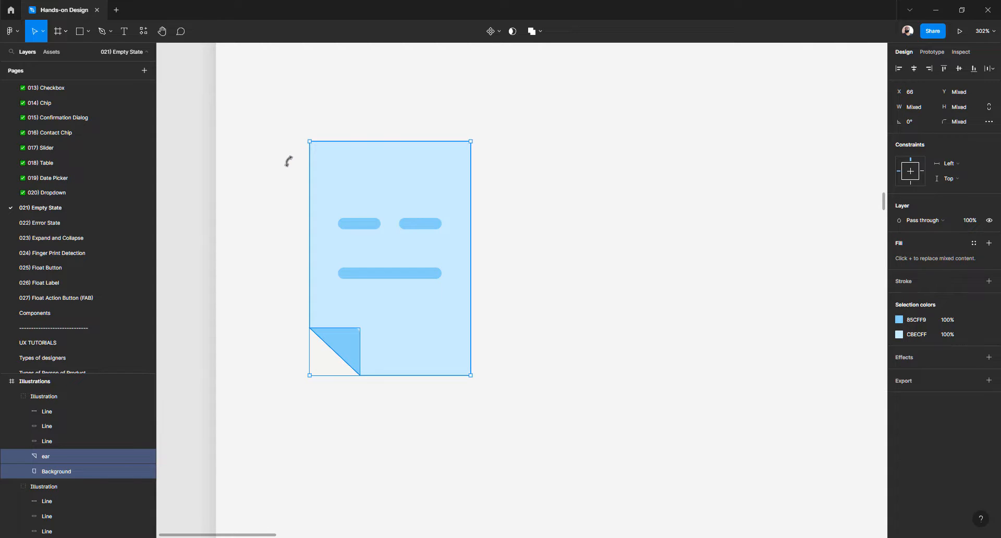
drag(258, 192, 407, 315)
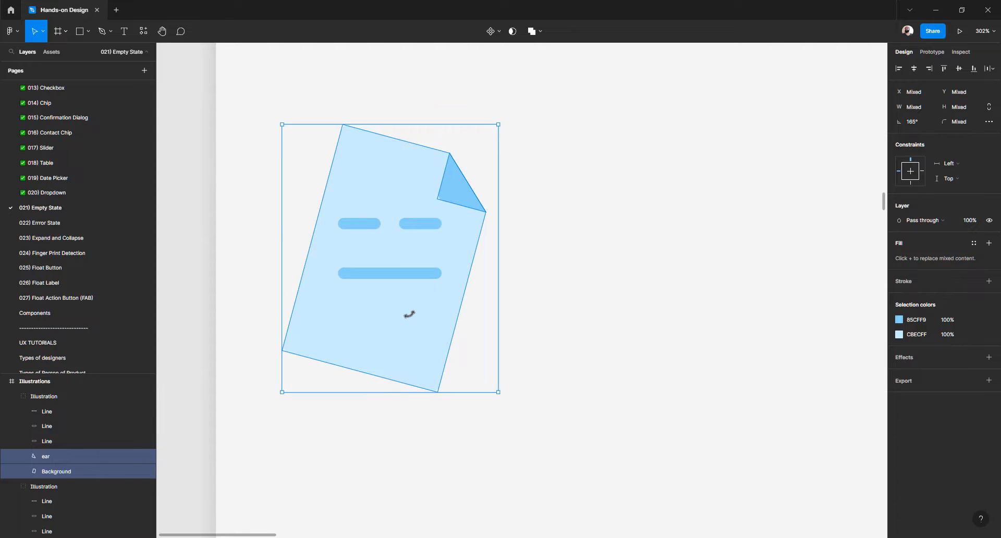
drag(409, 314, 397, 311)
drag(503, 123, 453, 107)
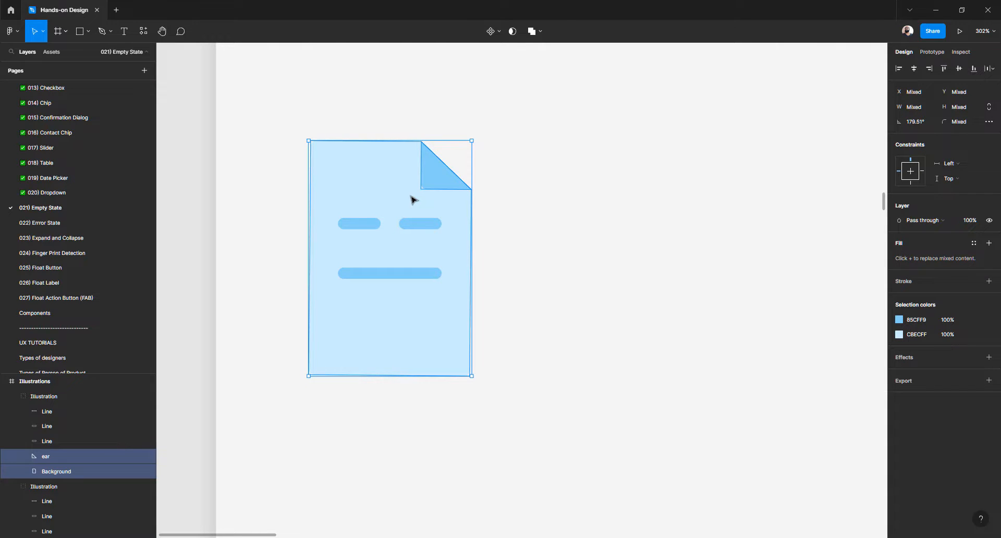
key(ctrl+z)
key(ctrl+z)
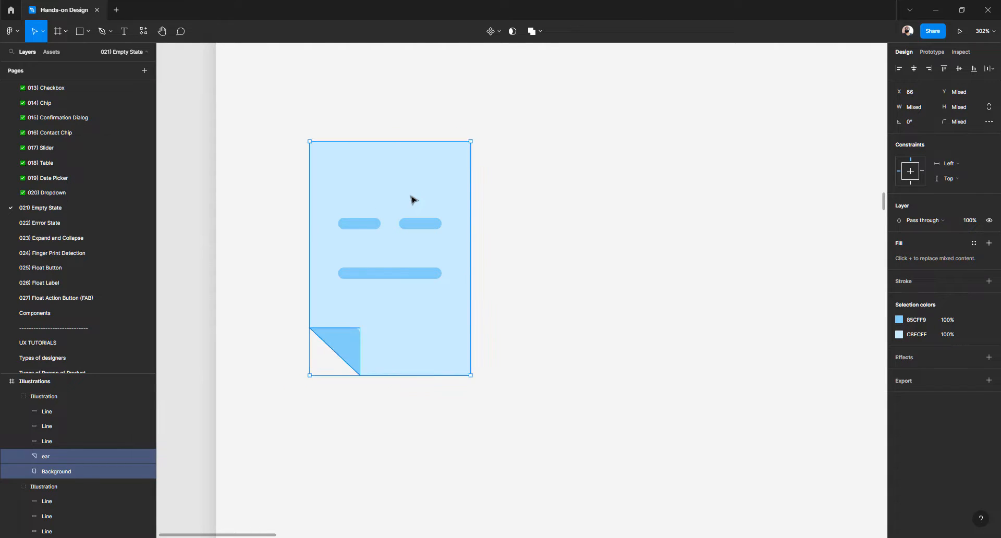
drag(301, 140, 435, 326)
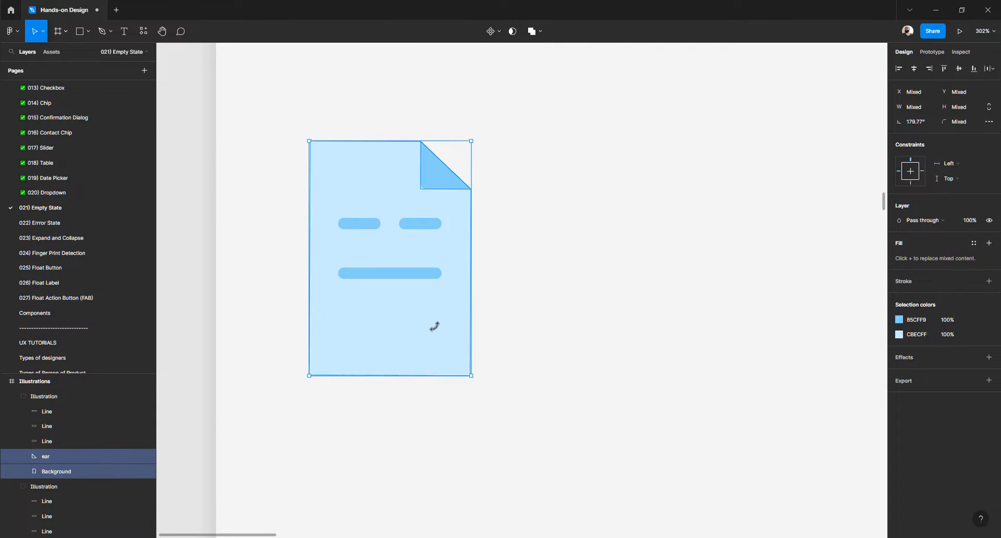
key(ctrl+z)
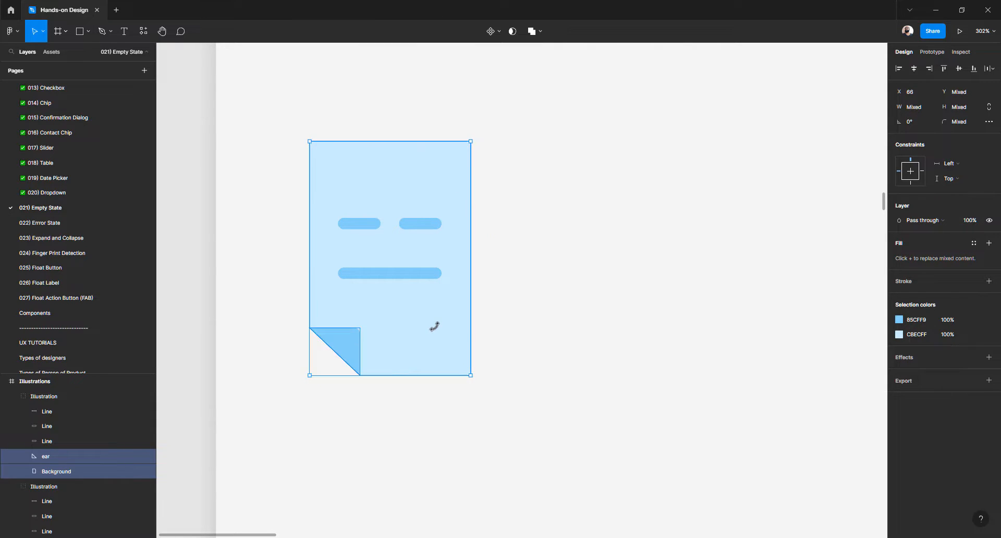
click(407, 423)
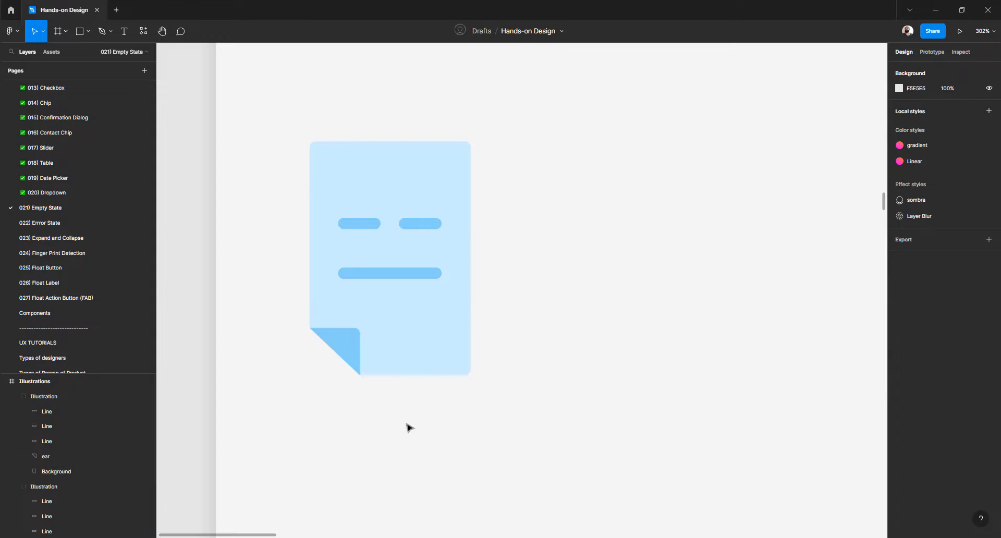
Group the ear with the background and flip the group vertically and horizontally, putting the fold at the page's upper-right corner
click(394, 362)
shift+click(349, 353)
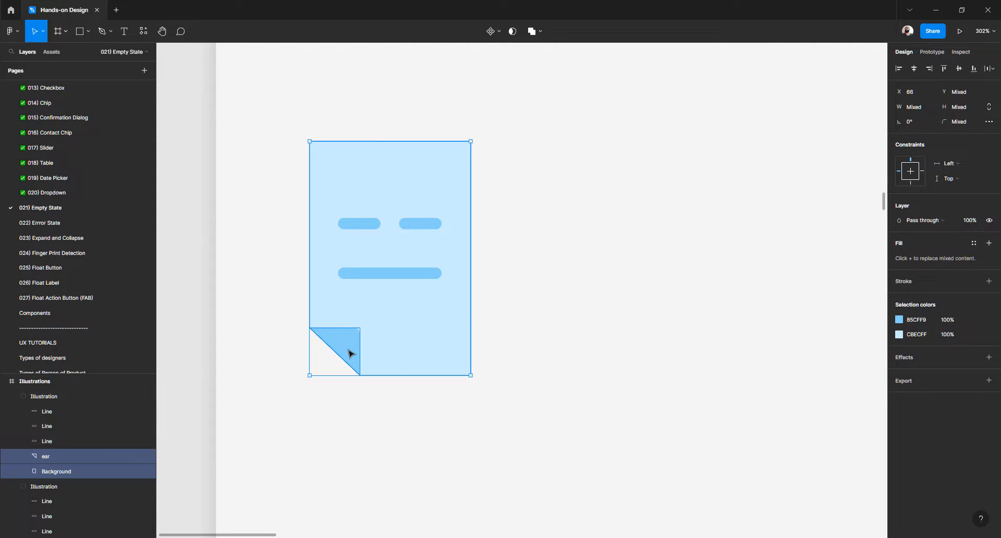
key(ctrl+g)
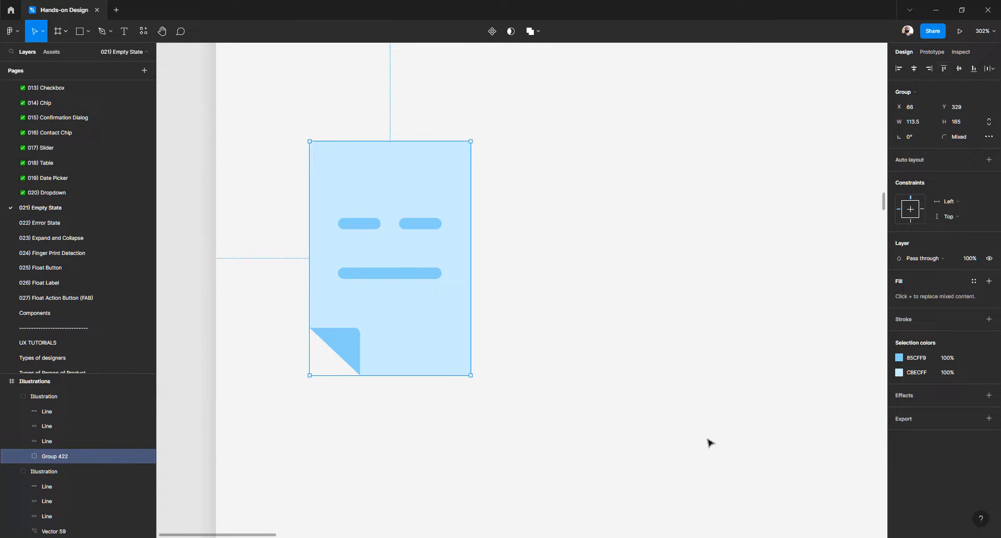
key(shift+v)
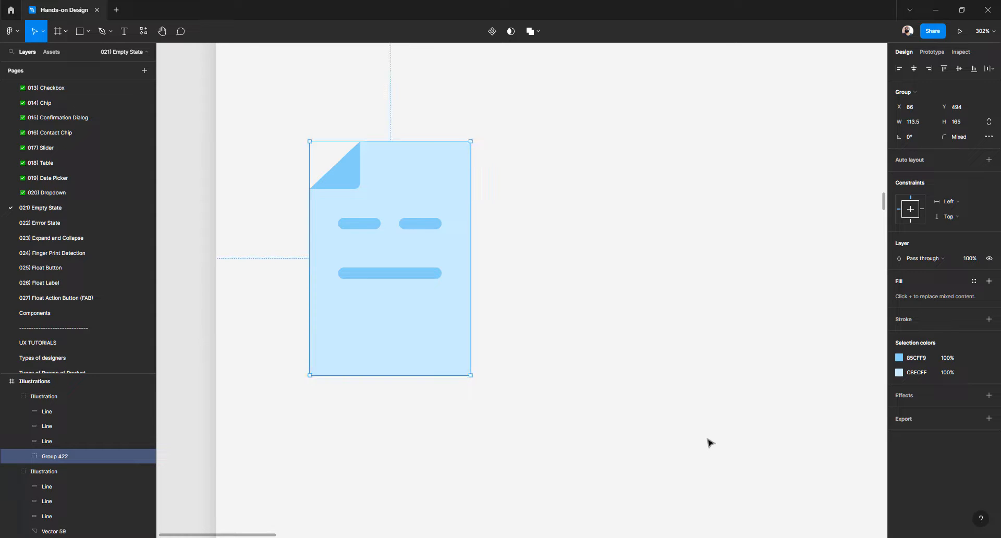
key(shift+h)
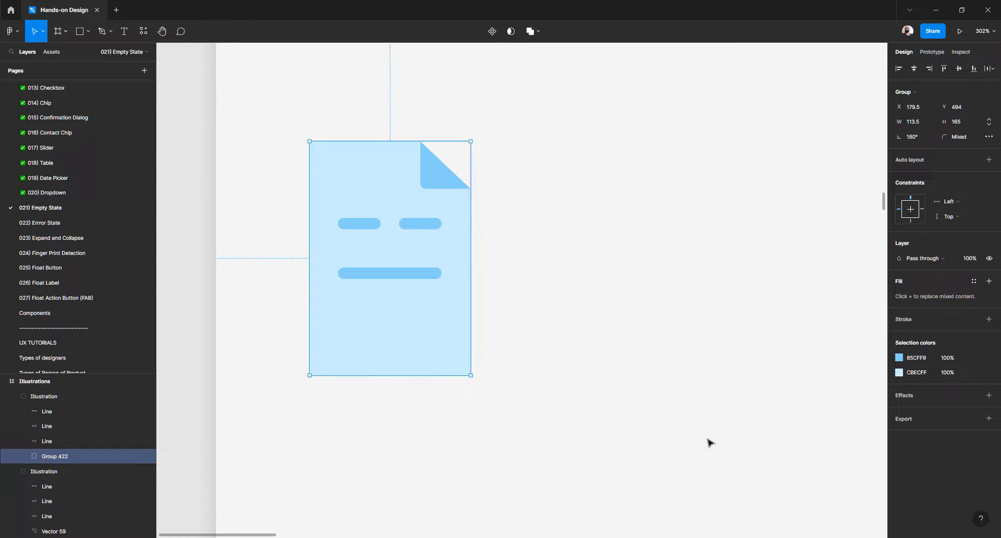
key(Escape)
Move the two eye lines and the mouth line of the second-row document down together by about 16 units
click(368, 273)
click(369, 273)
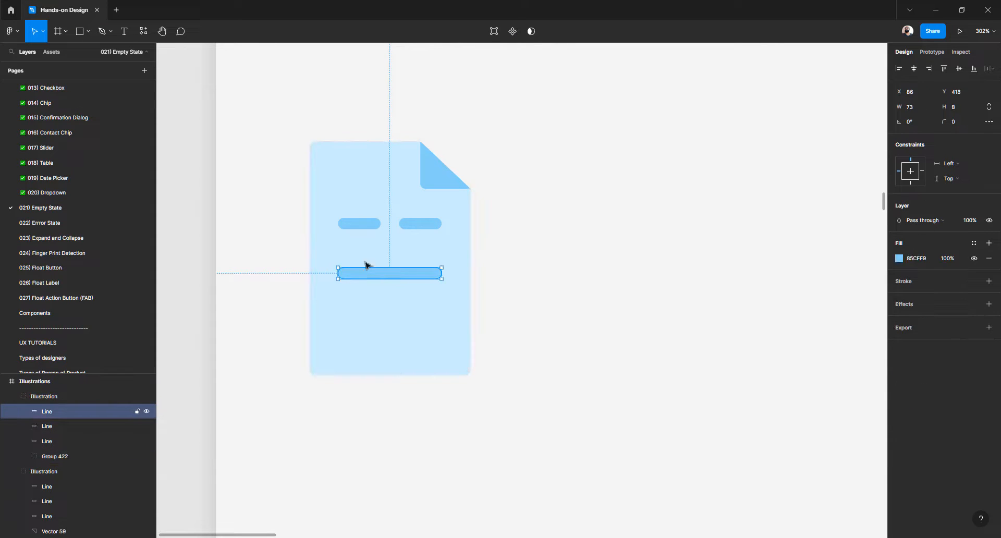
shift+click(364, 234)
click(372, 277)
shift+click(358, 224)
shift+click(409, 226)
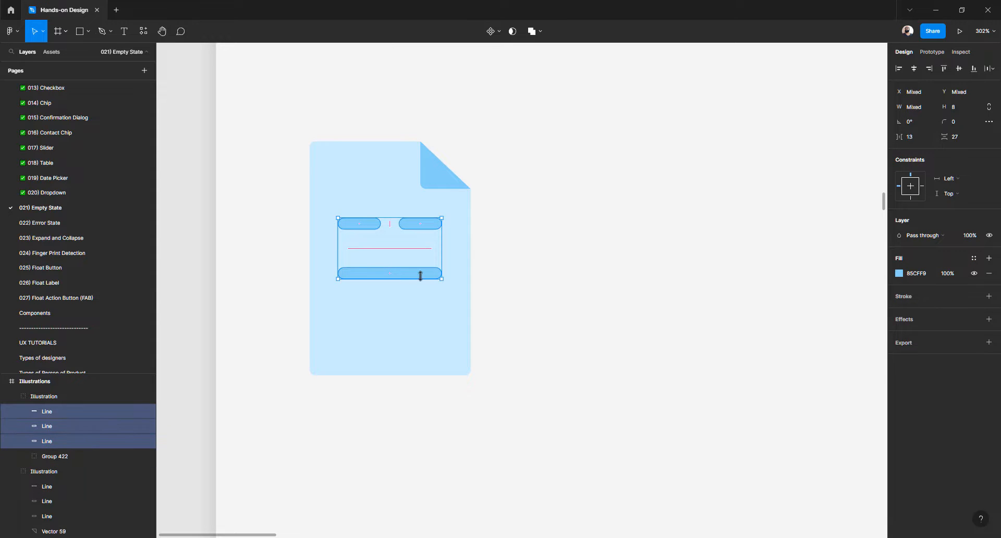
key(shift+Down)
key(shift+Down)
key(shift+Down)
key(shift+Up)
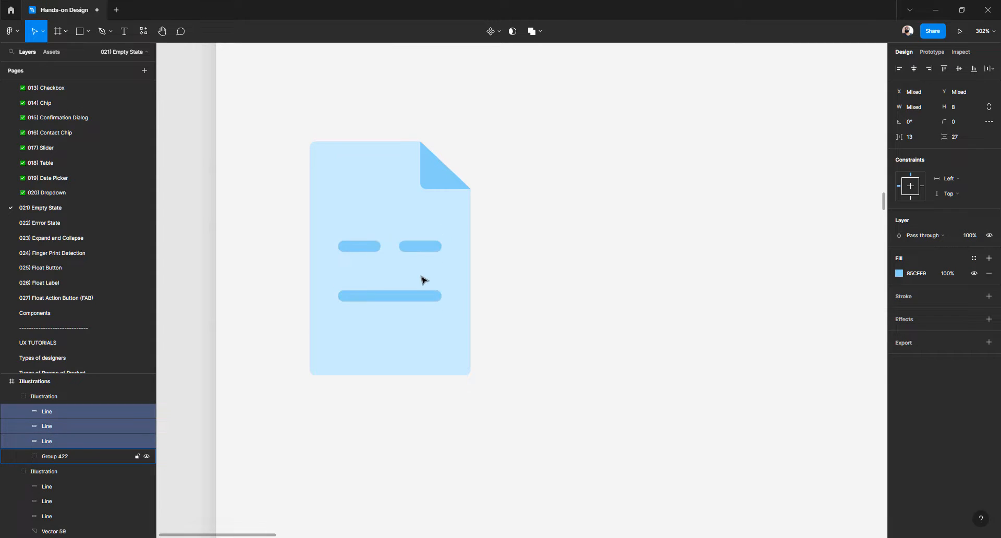
Nudge the second-row document's three face lines down about 8 units and tilt the eye lines 30° in opposite directions, inner ends raised
key(shift+Down)
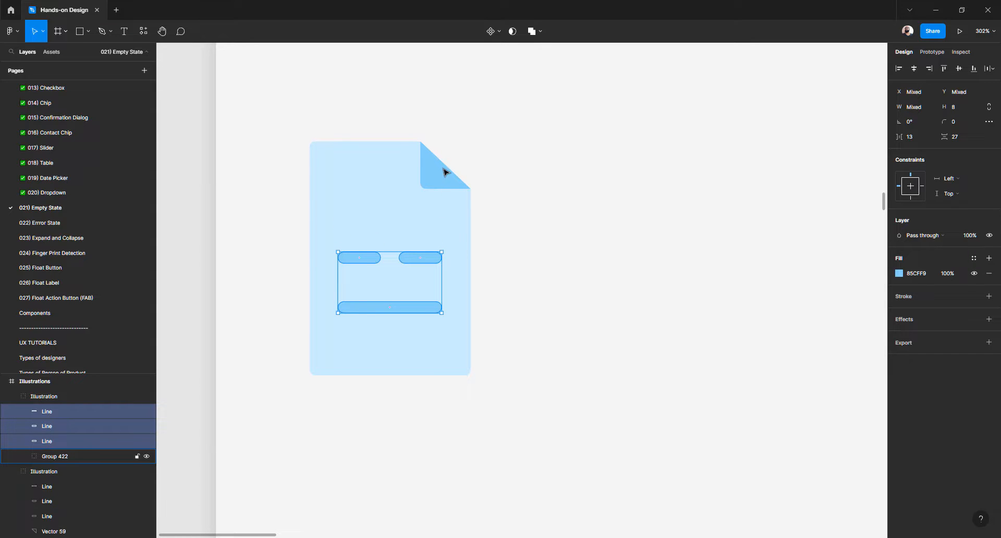
click(523, 226)
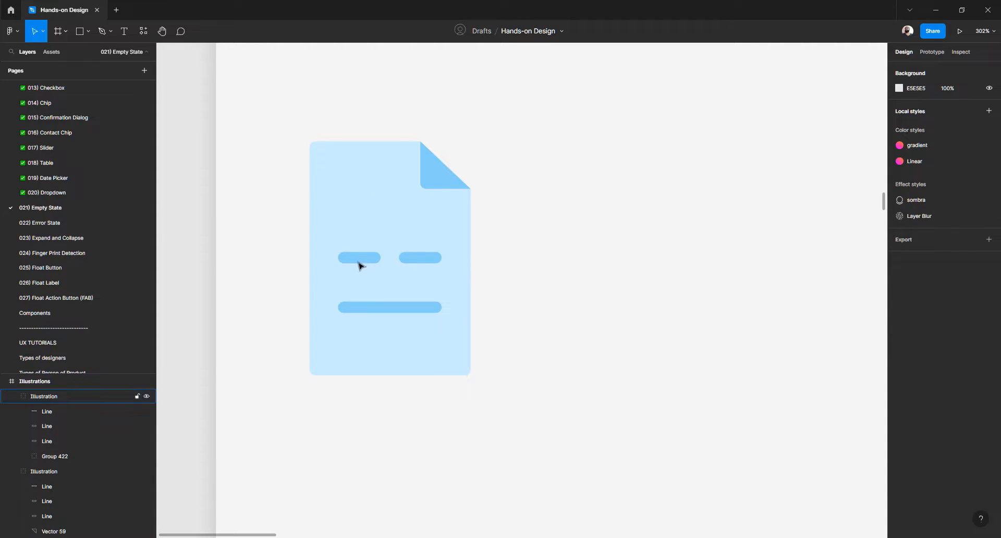
scroll(357, 264, up, 2)
scroll(359, 259, up, 4)
double_click(360, 263)
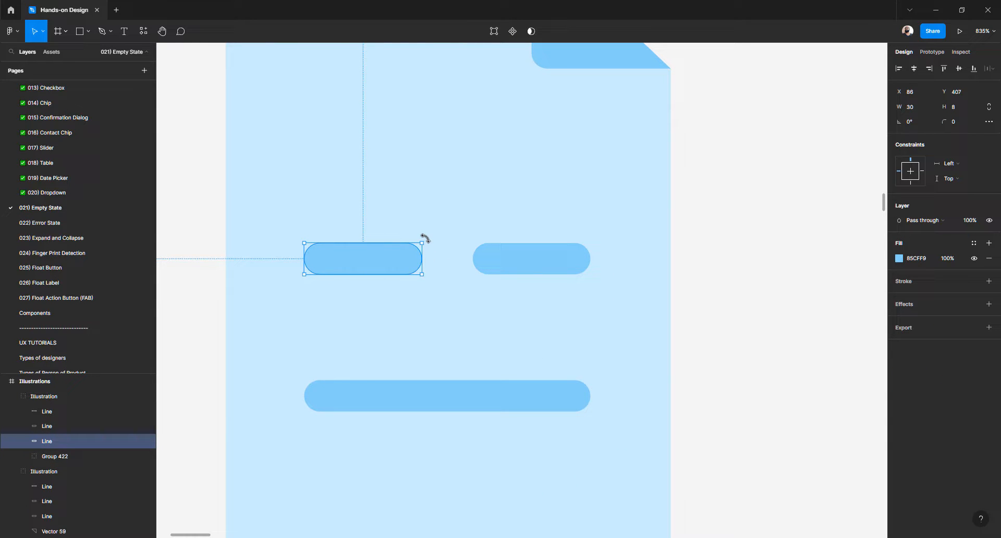
drag(426, 238, 420, 197)
click(510, 255)
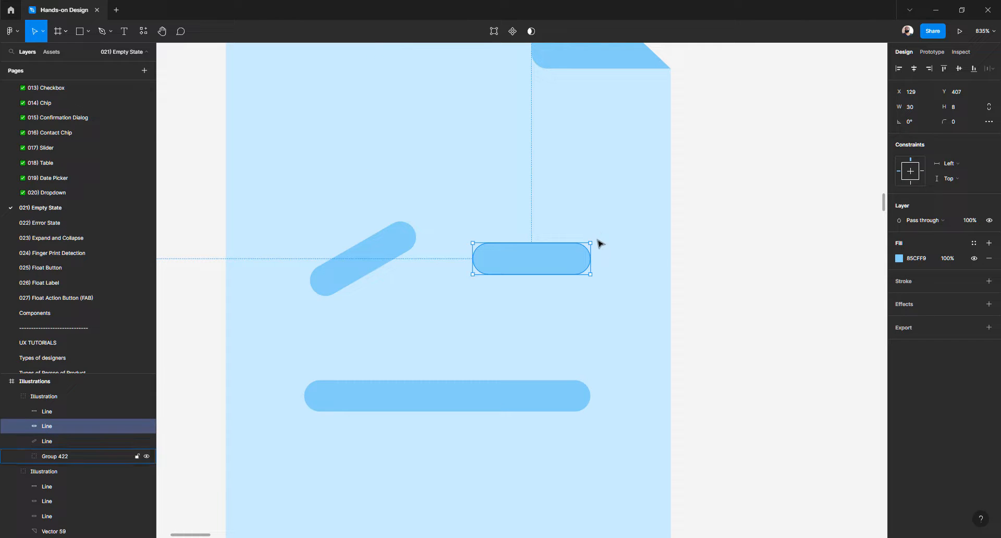
drag(595, 242, 591, 272)
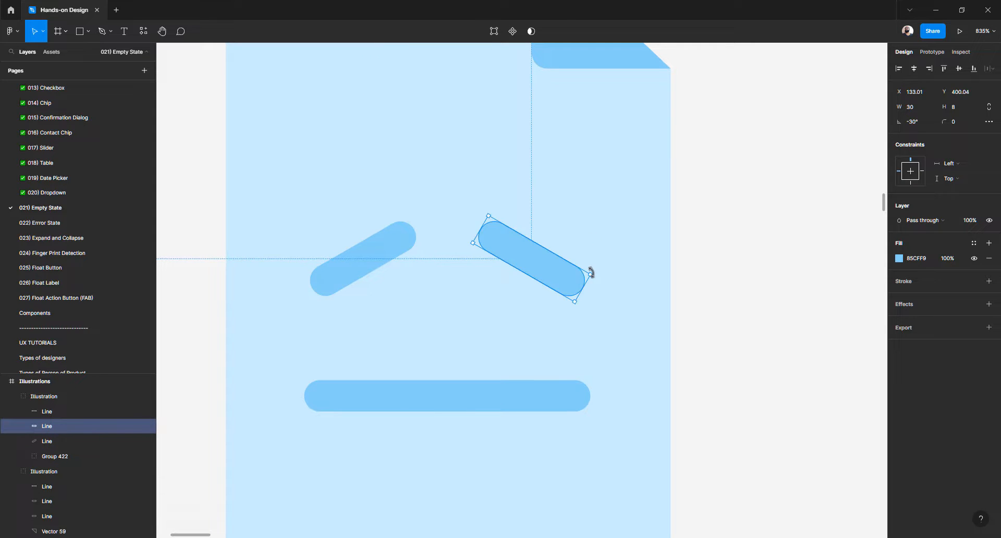
click(753, 283)
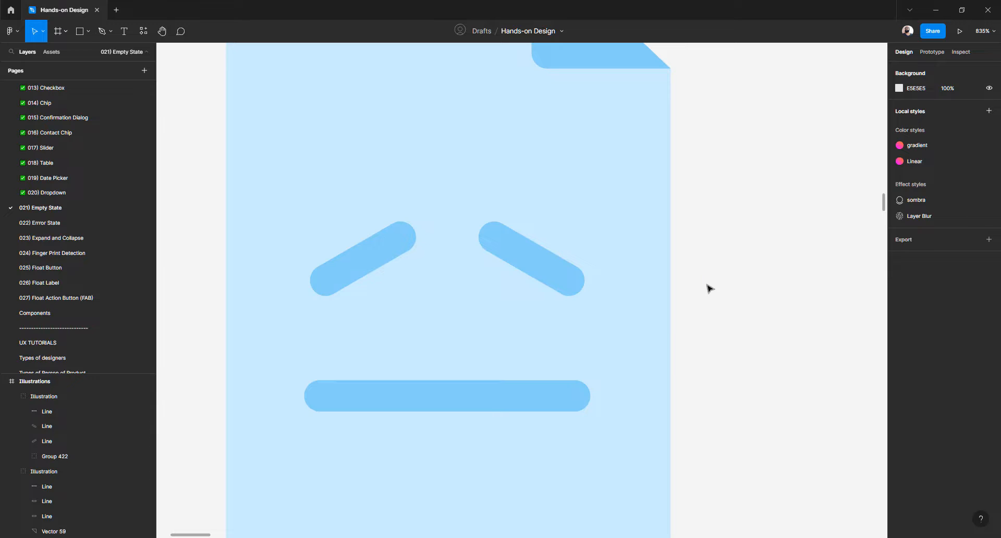
Examine the reference worried-face document and the sad document with plug and socket arms
scroll(707, 287, down, 4)
scroll(705, 288, down, 5)
scroll(704, 286, right, 5)
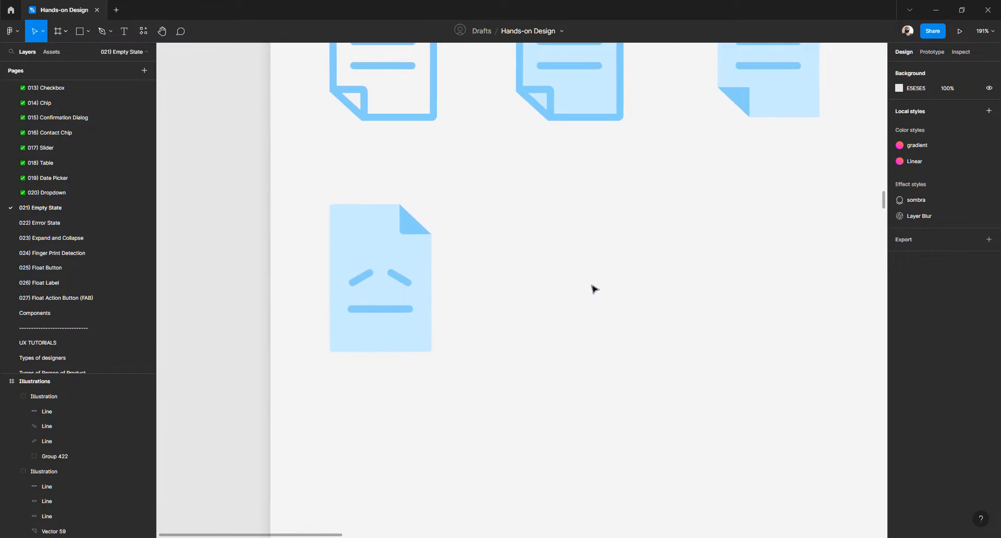
scroll(581, 287, down, 2)
scroll(579, 283, right, 10)
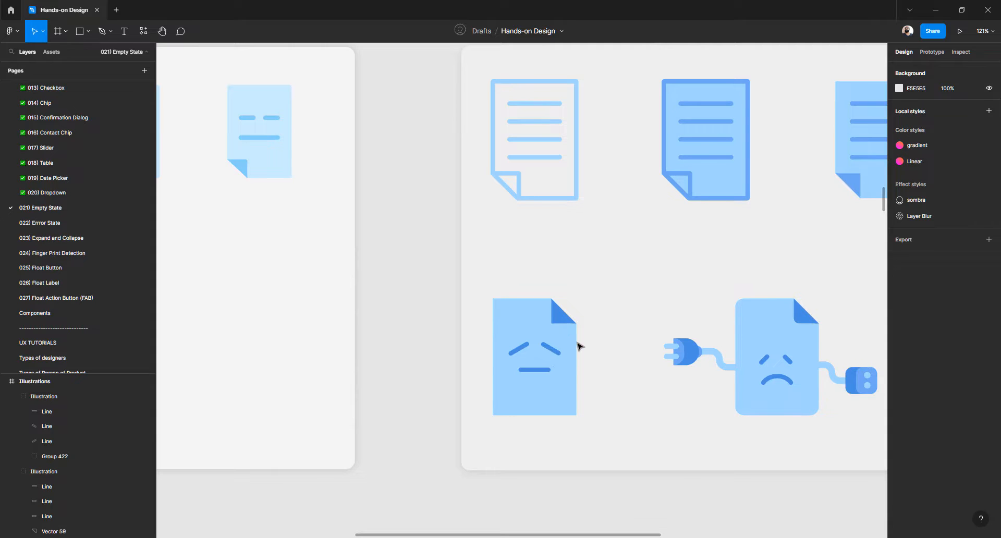
scroll(577, 344, right, 4)
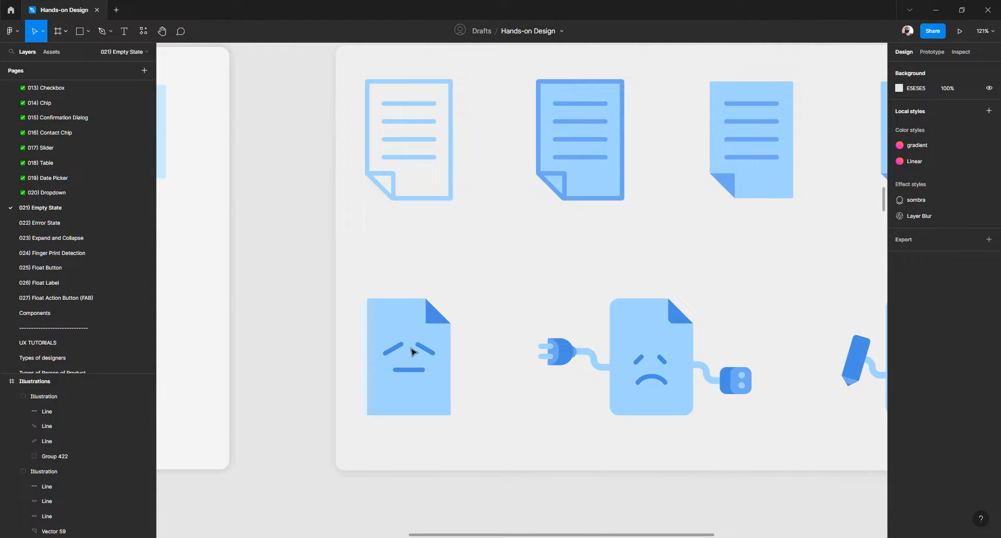
scroll(405, 371, up, 5)
scroll(403, 371, right, 10)
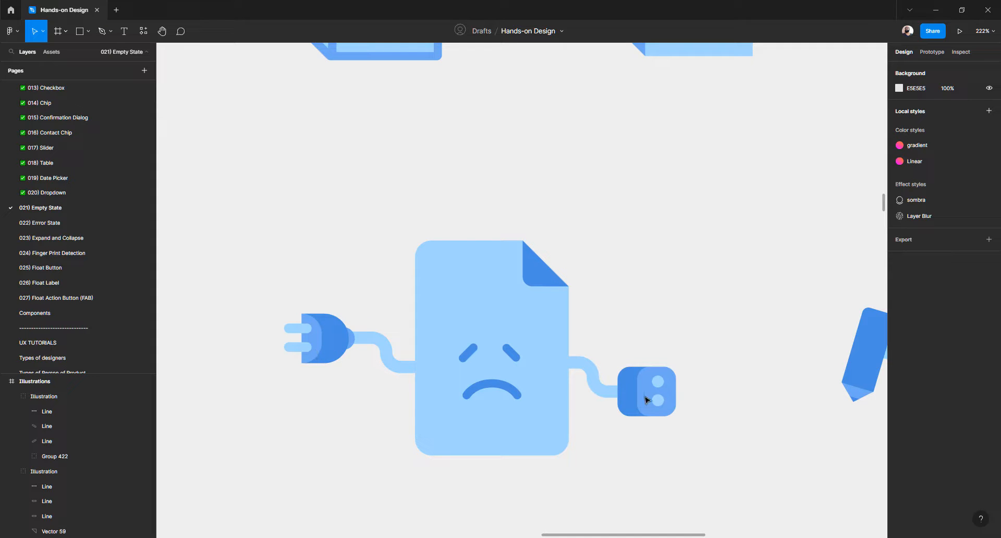
scroll(656, 402, down, 5)
scroll(656, 402, left, 10)
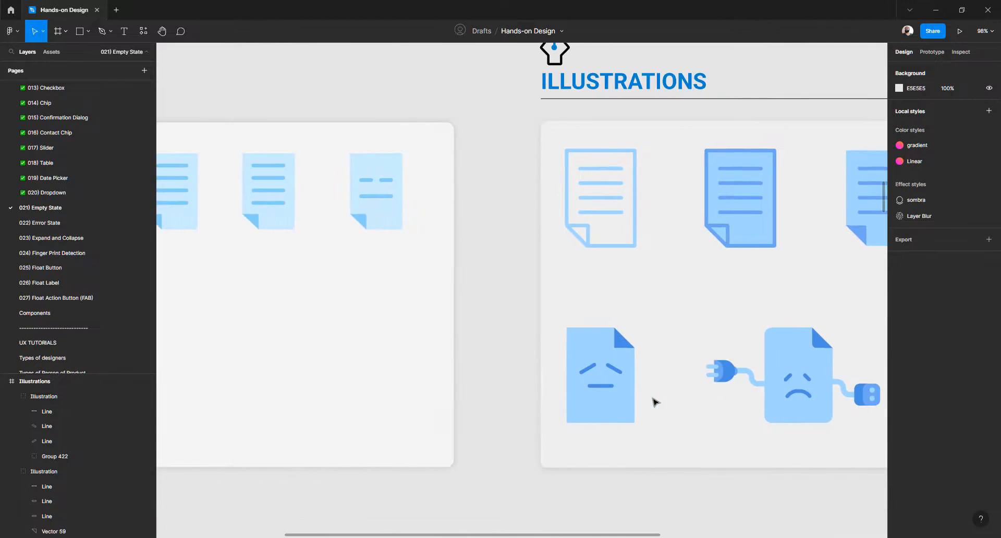
Duplicate the worried-face document illustration beside the original in the second row, at X 281, Y 329
scroll(593, 342, left, 6)
scroll(603, 297, up, 5)
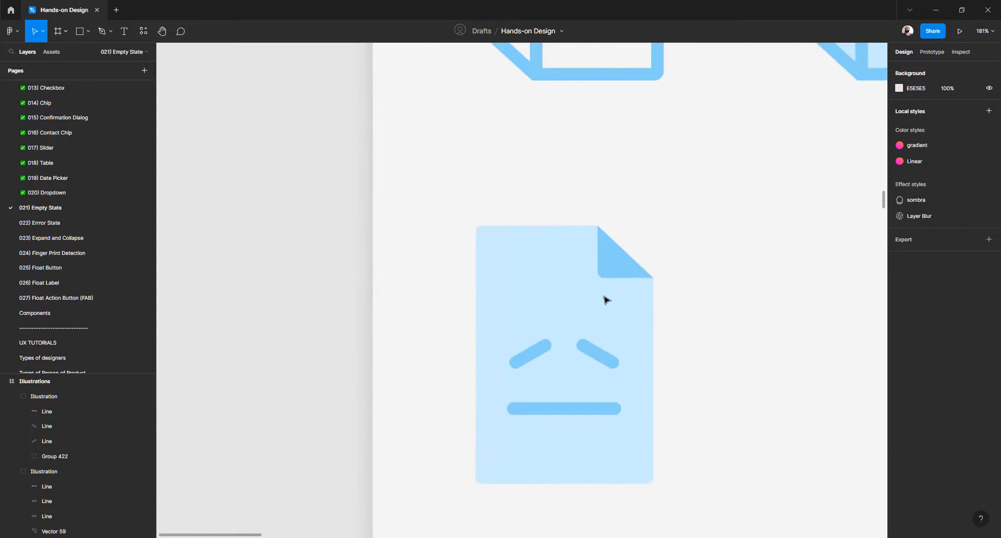
scroll(576, 305, right, 3)
scroll(576, 305, right, 3)
click(378, 305)
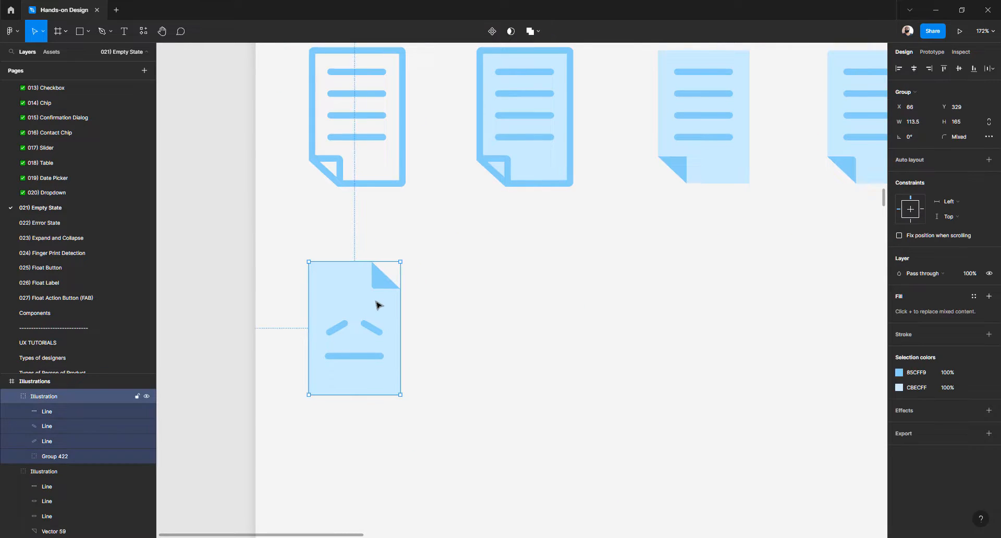
alt+drag(365, 308, 540, 311)
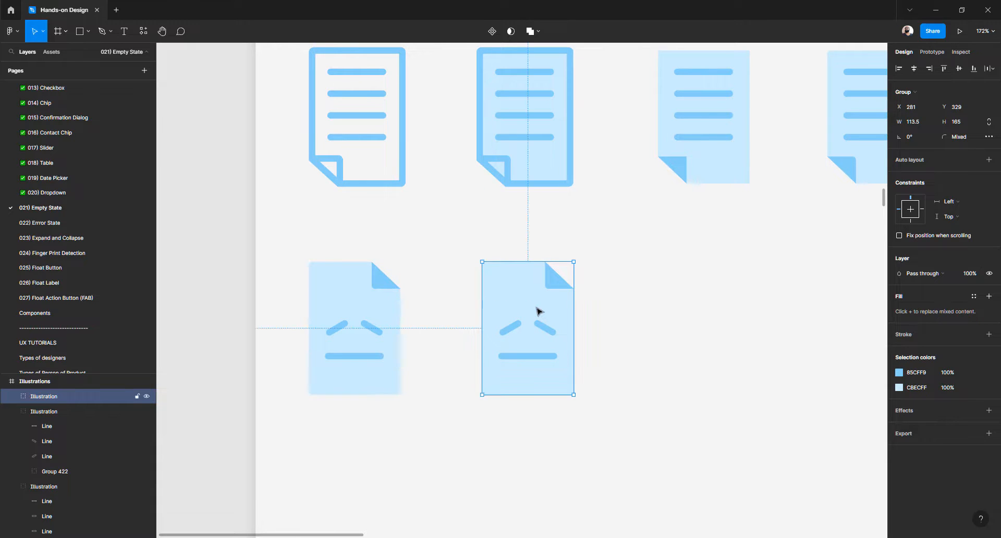
Compare the duplicated document with the reference illustrations and inspect its face and corners up close
scroll(538, 310, down, 5)
scroll(538, 310, right, 5)
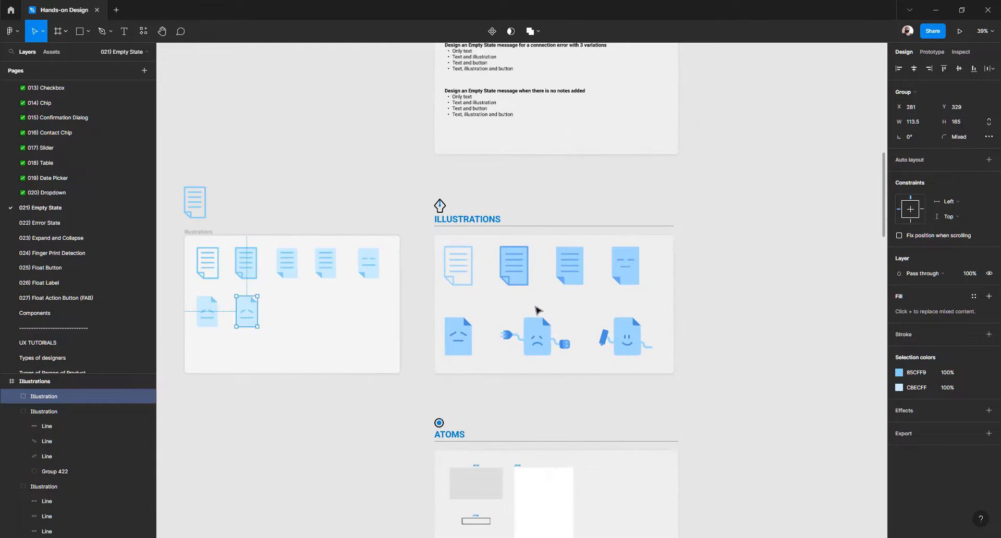
scroll(537, 312, left, 4)
scroll(464, 319, up, 5)
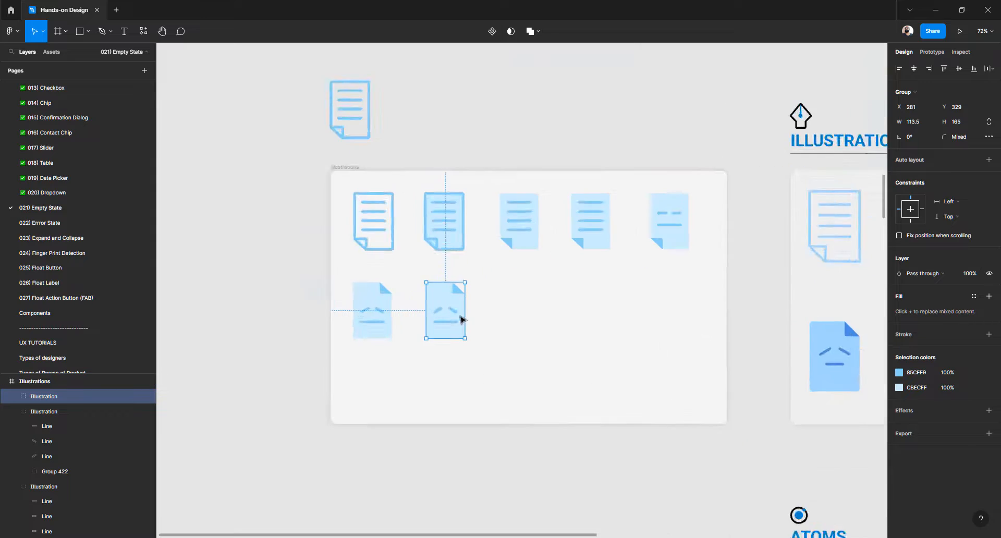
scroll(430, 336, up, 3)
scroll(426, 339, up, 3)
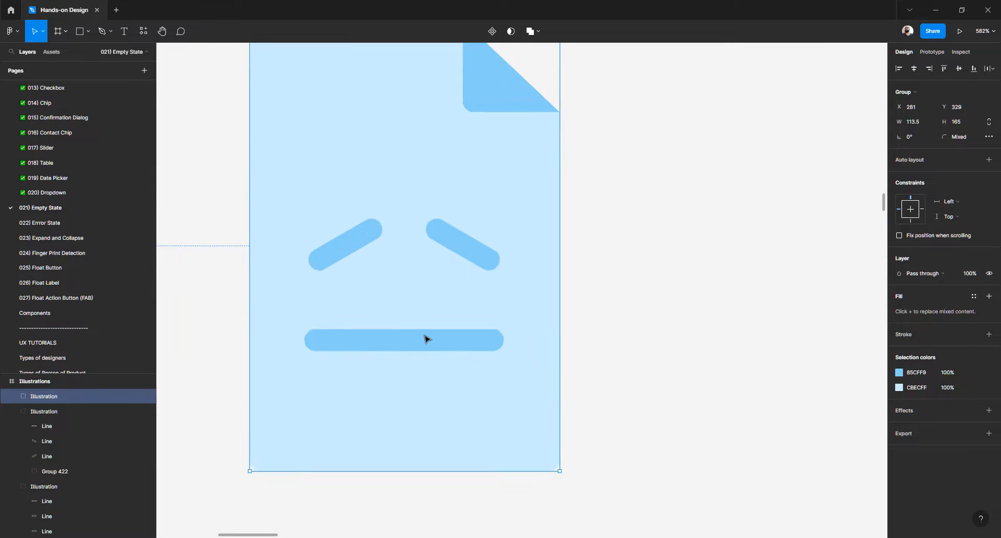
scroll(523, 387, down, 2)
click(541, 391)
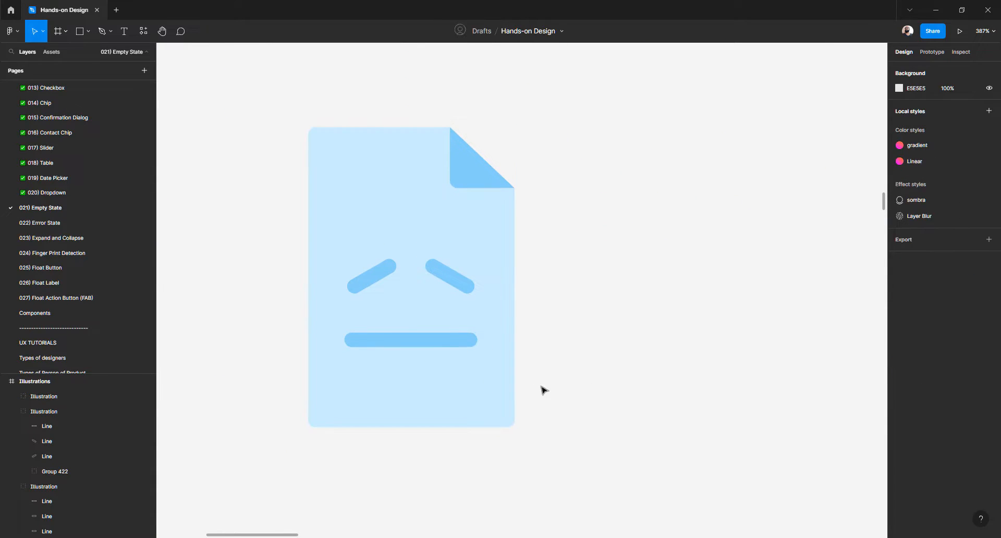
Set the corner radius of the duplicate's Background vector to 8 at its upper-left, lower-left and lower-right corners
click(349, 166)
double_click(349, 166)
double_click(349, 166)
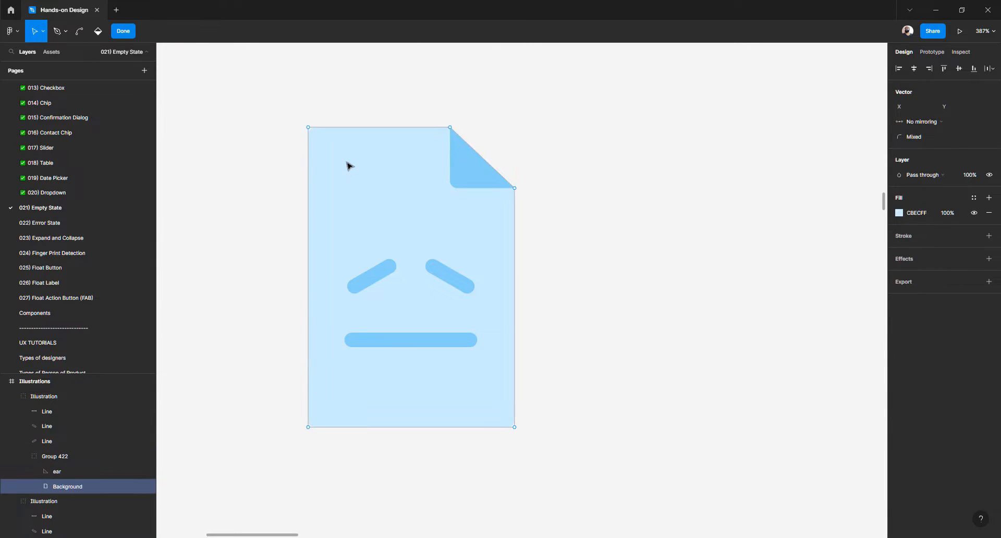
drag(290, 108, 342, 179)
drag(295, 402, 359, 480)
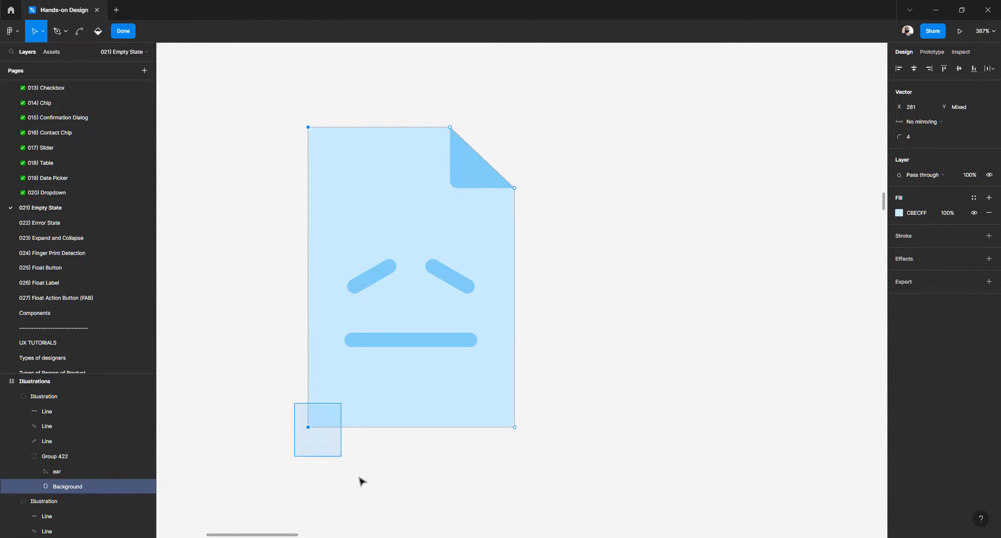
drag(546, 415, 476, 455)
click(916, 144)
key(Return)
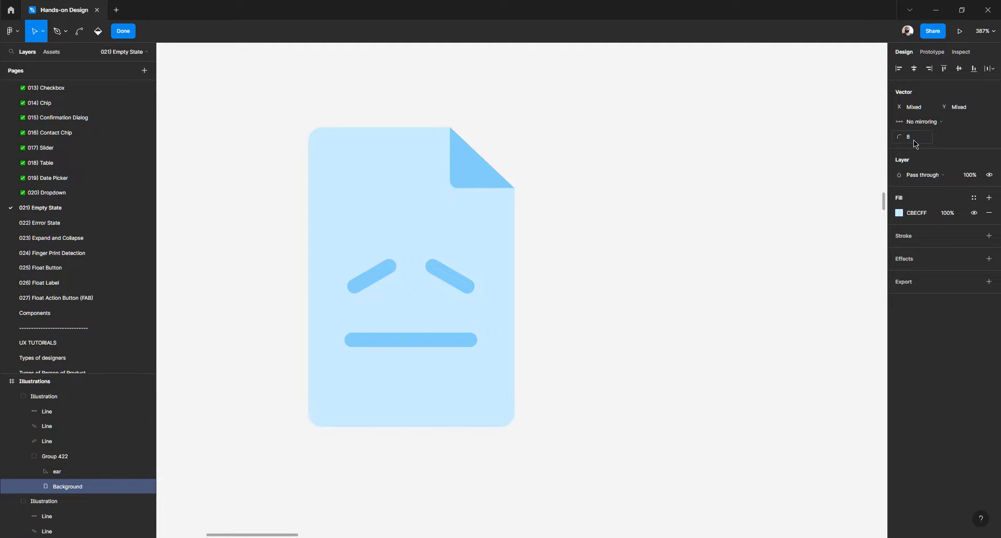
click(618, 216)
key(Escape)
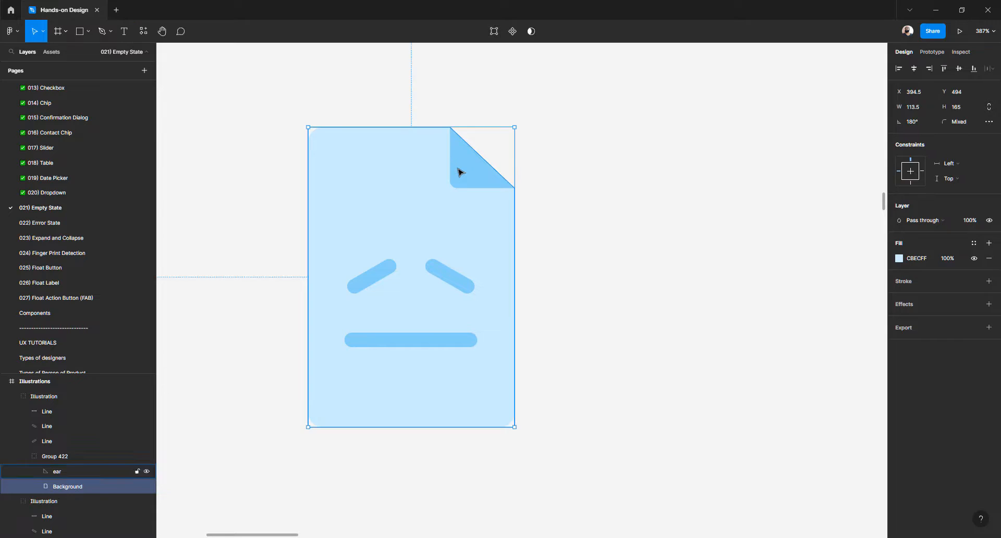
Enlarge the corner radius of the ear's inner corner on the duplicated document to match the page's outer corners
click(458, 170)
key(Return)
click(450, 188)
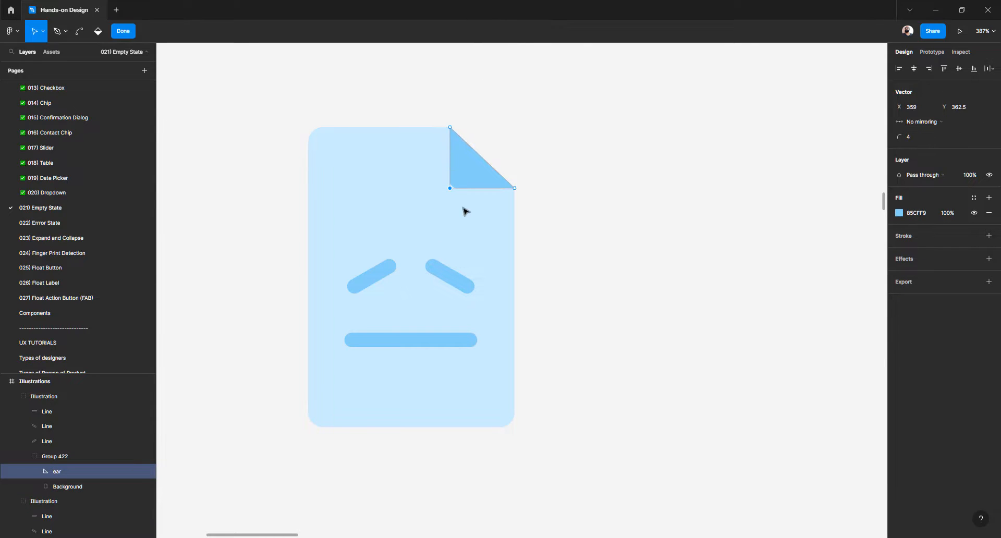
click(916, 137)
text(4)
key(Return)
key(Escape)
click(587, 300)
drag(585, 297, 636, 255)
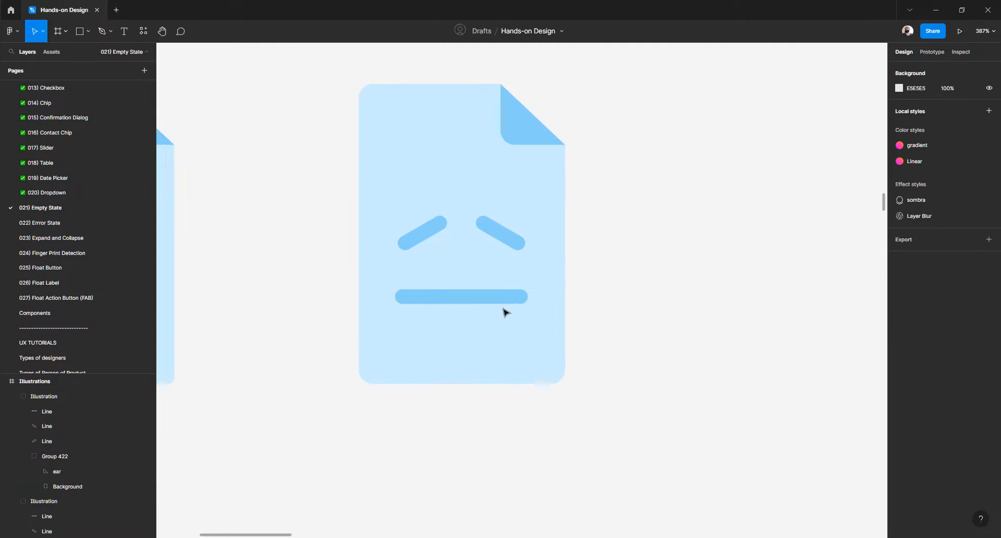
Draw a straight horizontal Pen path about 70 units wide just below the duplicate's mouth line, at Y 457
scroll(460, 298, up, 3)
double_click(456, 298)
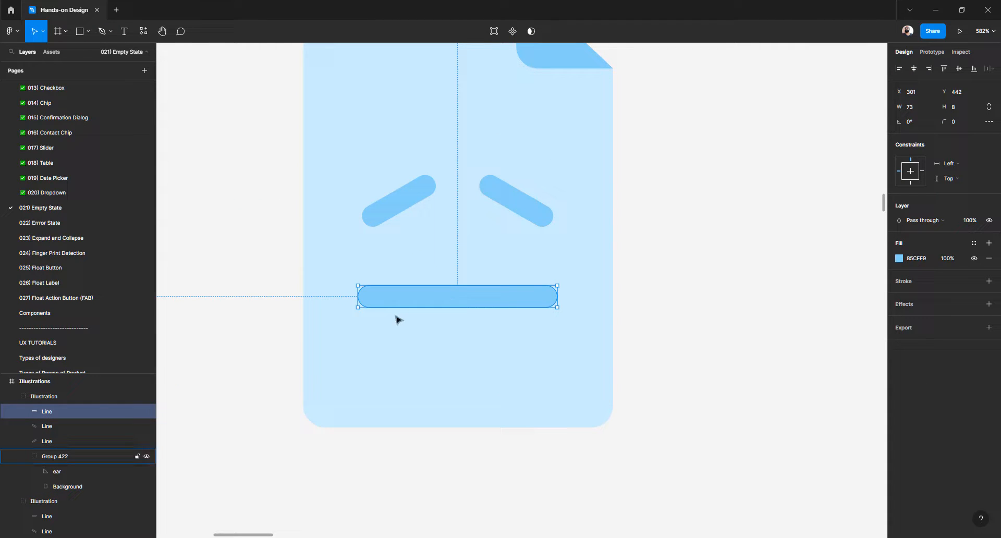
key(p)
click(364, 327)
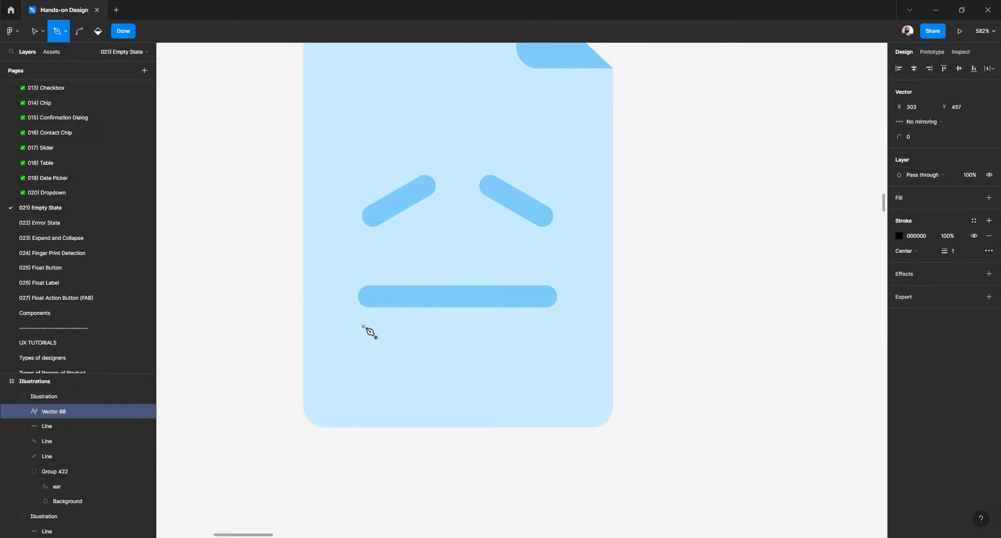
click(554, 327)
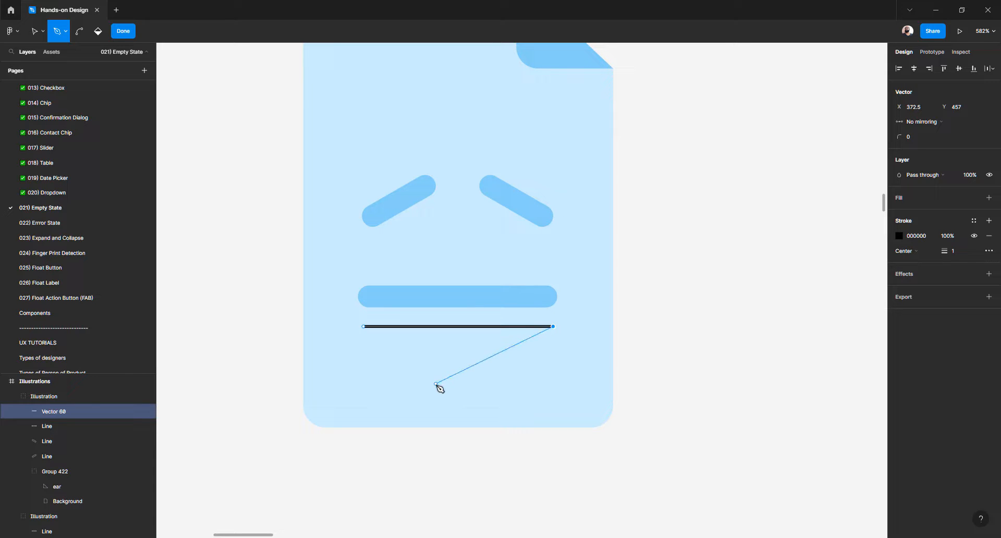
click(554, 327)
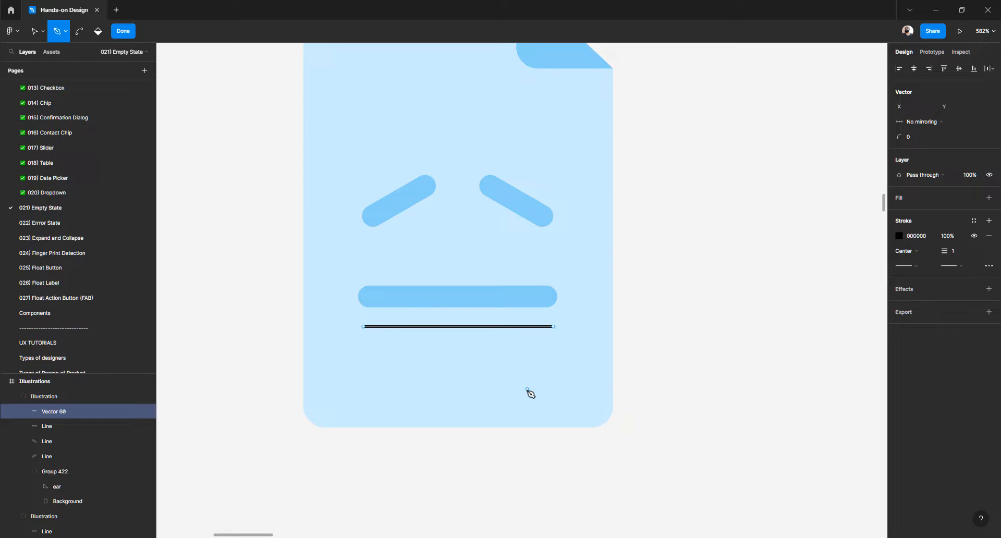
Raise the new path's midpoint to Y 445.5 and bend it into a symmetric arch, using Mirror angle and length
key(v)
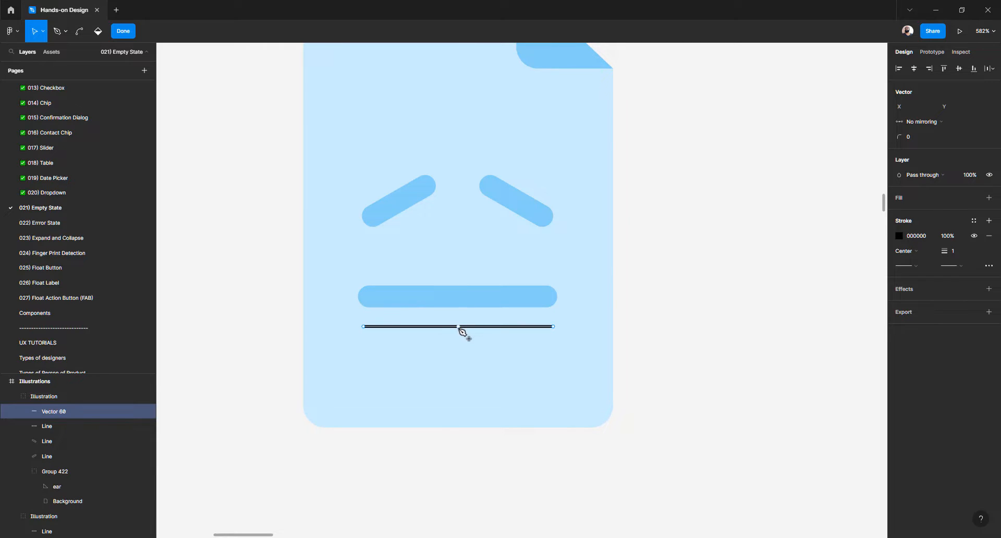
scroll(463, 329, up, 3)
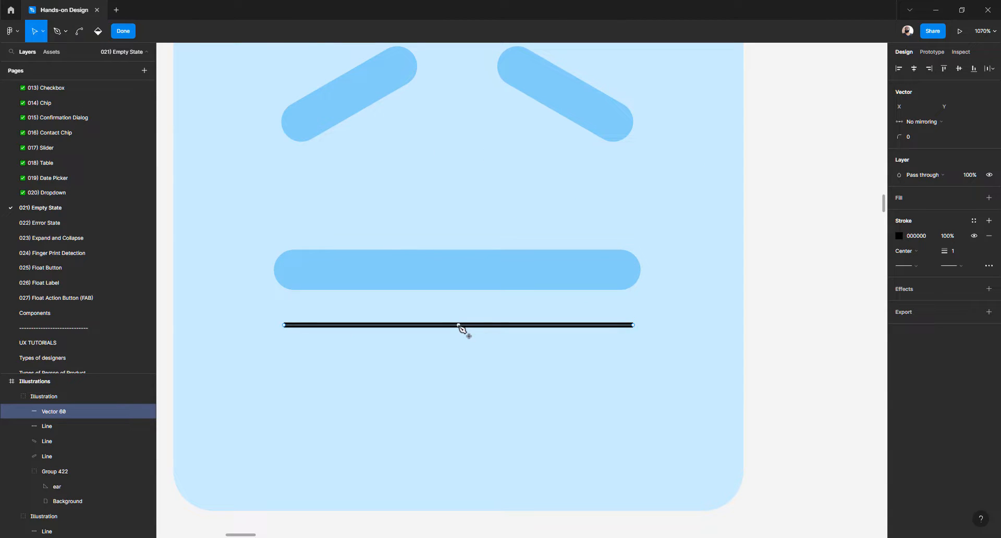
drag(459, 325, 459, 269)
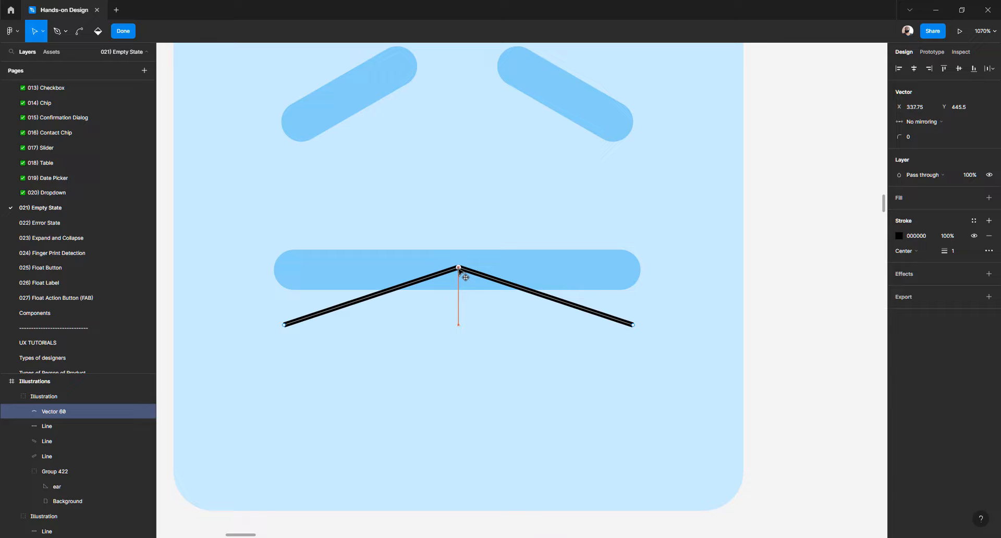
drag(459, 269, 459, 269)
key(ctrl)
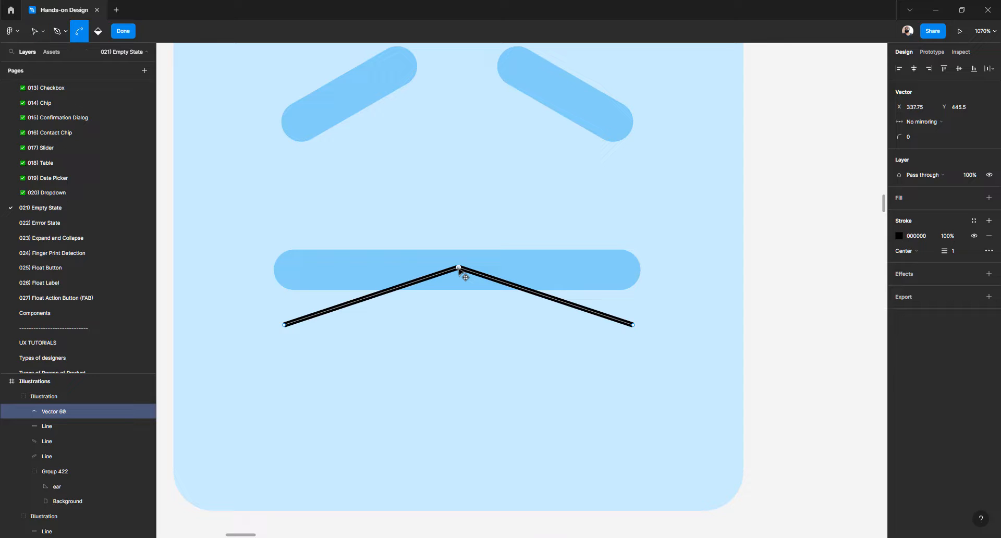
click(458, 269)
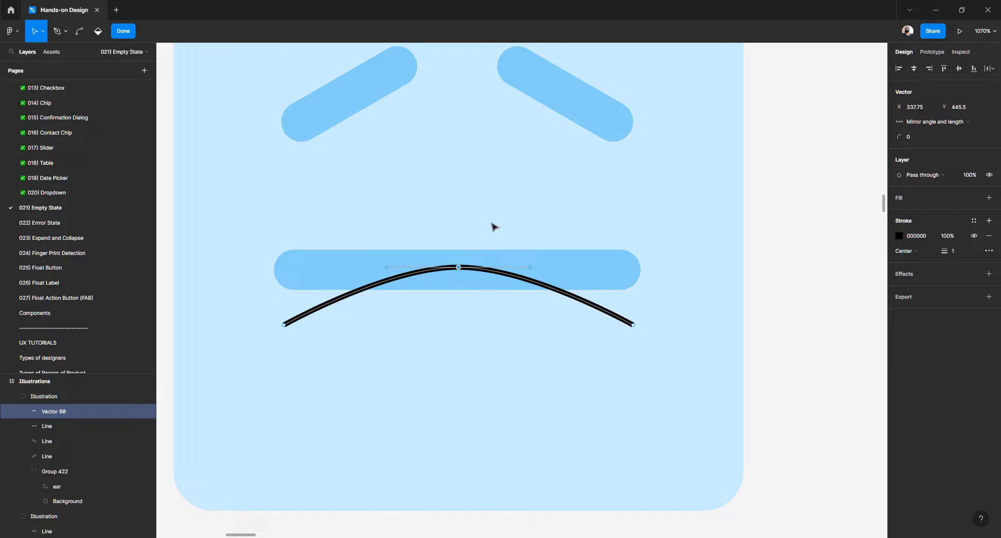
drag(484, 236, 434, 302)
drag(500, 220, 421, 330)
click(973, 123)
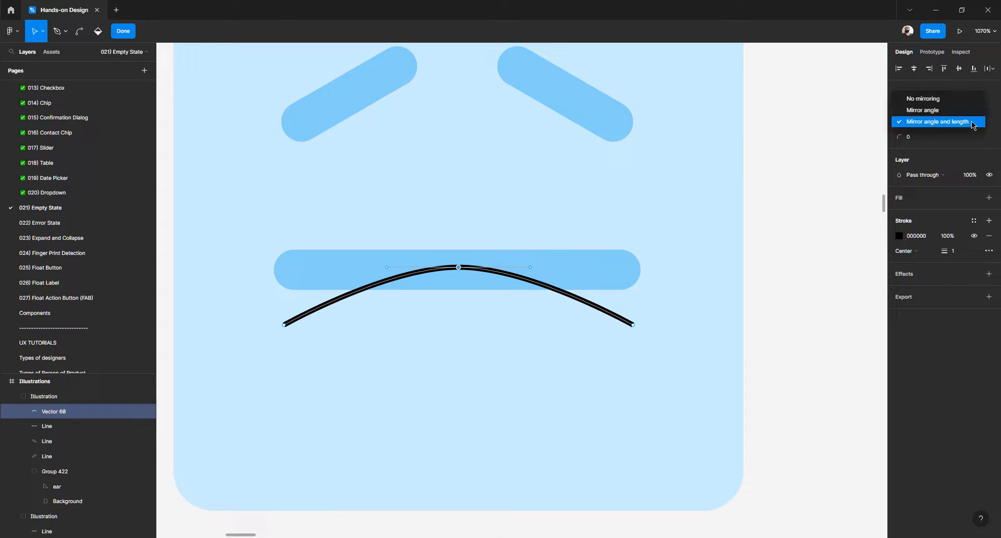
click(936, 123)
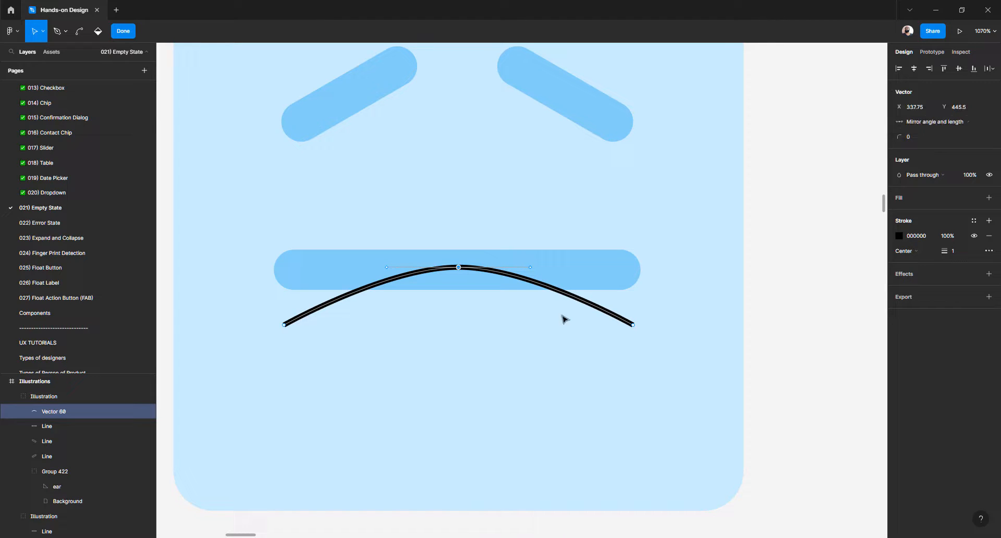
Lengthen the arch midpoint's mirrored horizontal handles to give the mouth curve a broader, rounder top, and finish editing the path
click(531, 268)
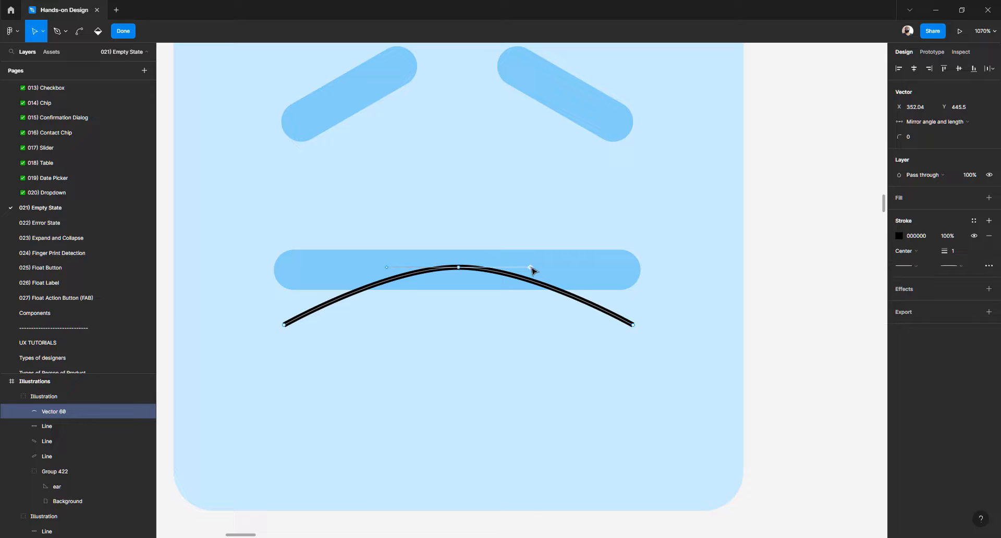
drag(532, 268, 589, 269)
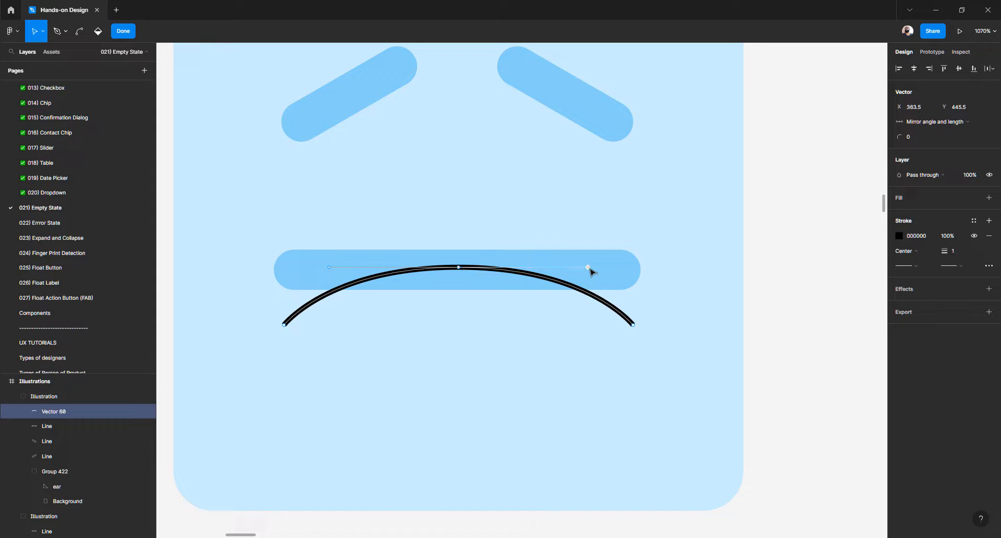
key(Escape)
key(Escape)
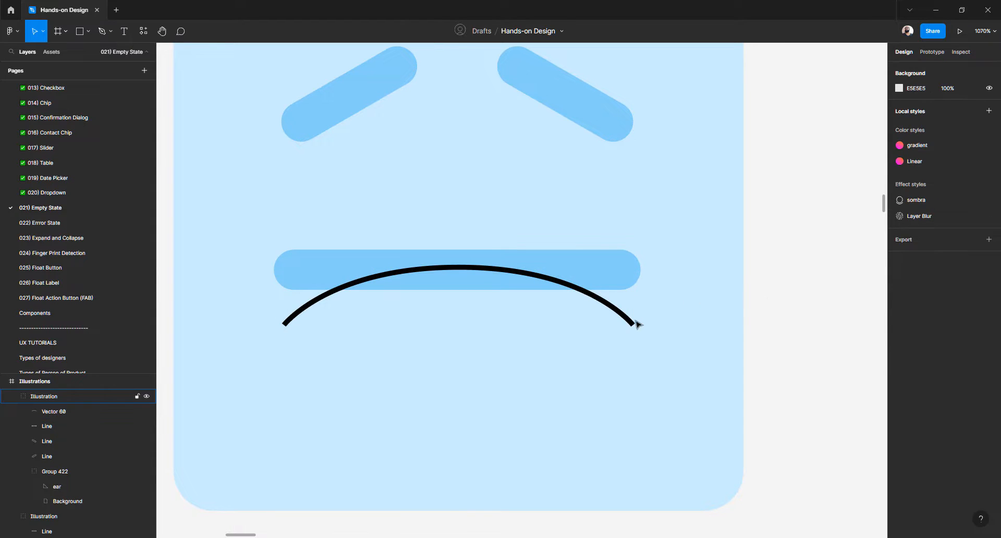
Set the mouth curve's stroke thickness to 8 and give it round end caps
click(632, 323)
click(632, 324)
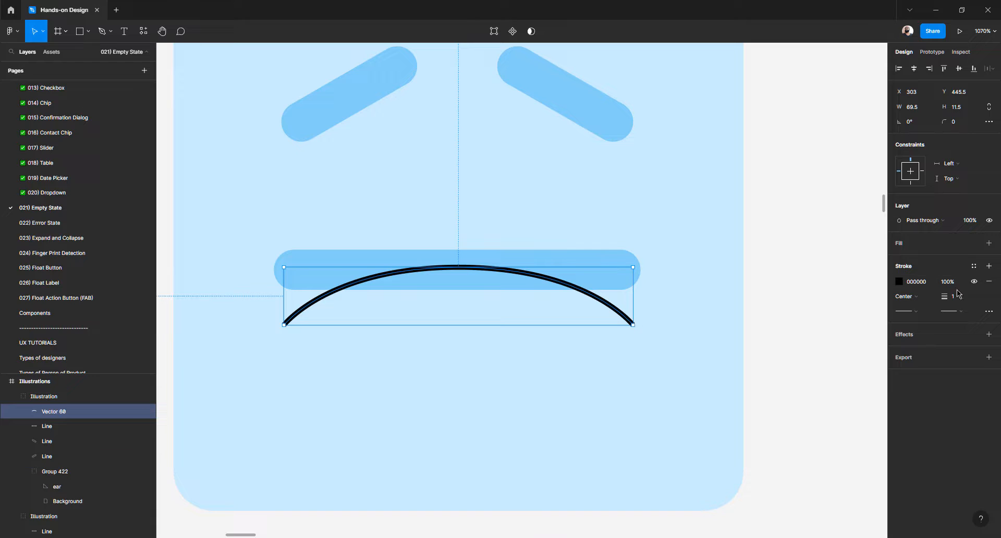
key(Up)
key(Up)
key(Up)
key(Up)
key(Up)
key(Up)
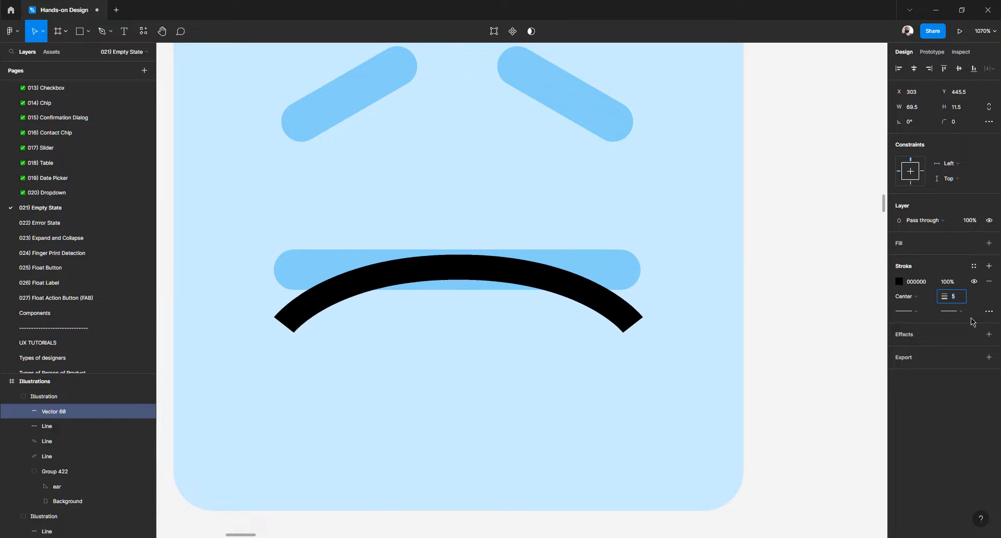
key(Up)
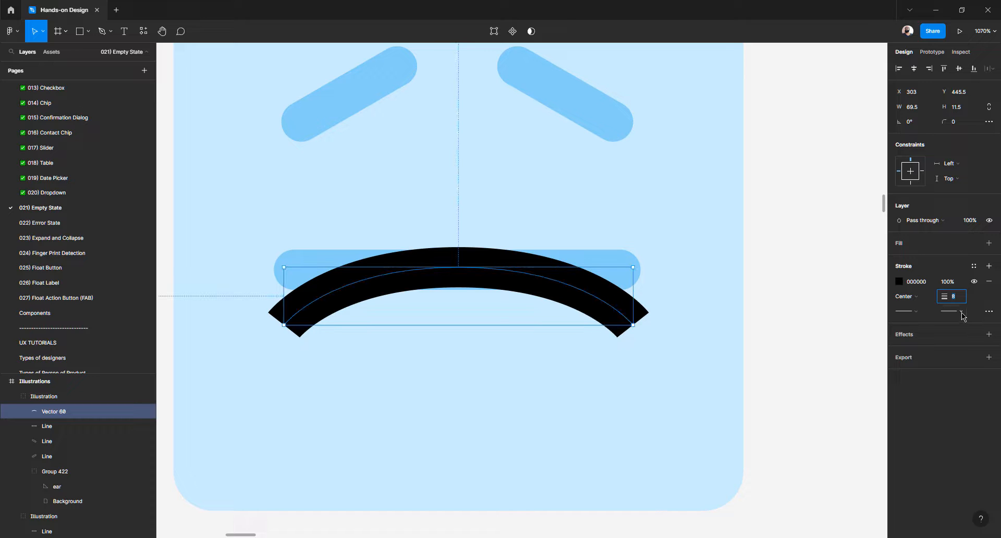
click(962, 315)
click(939, 388)
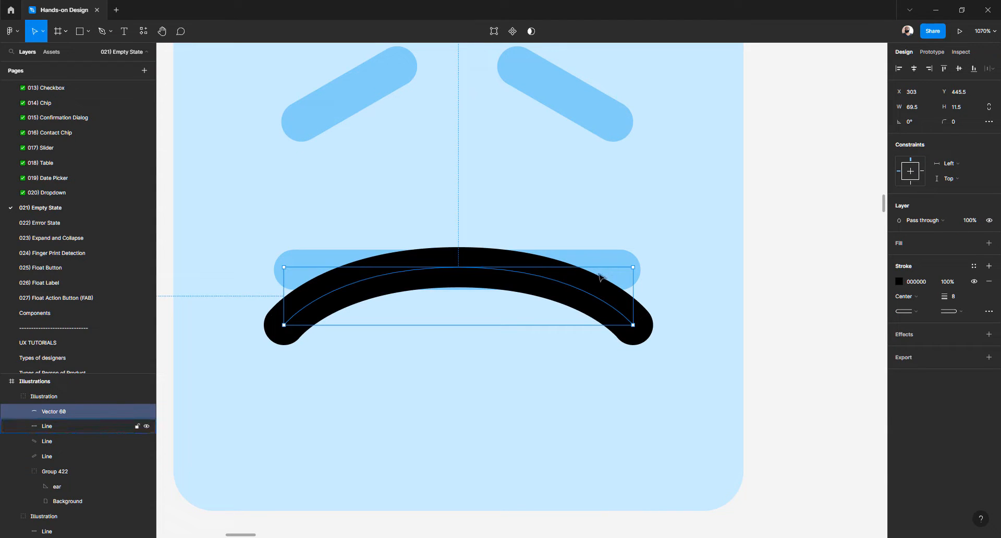
Outline the mouth curve's stroke and fill the resulting shape with the eyebrow blue 85CFF9 using the eyedropper
right_click(613, 308)
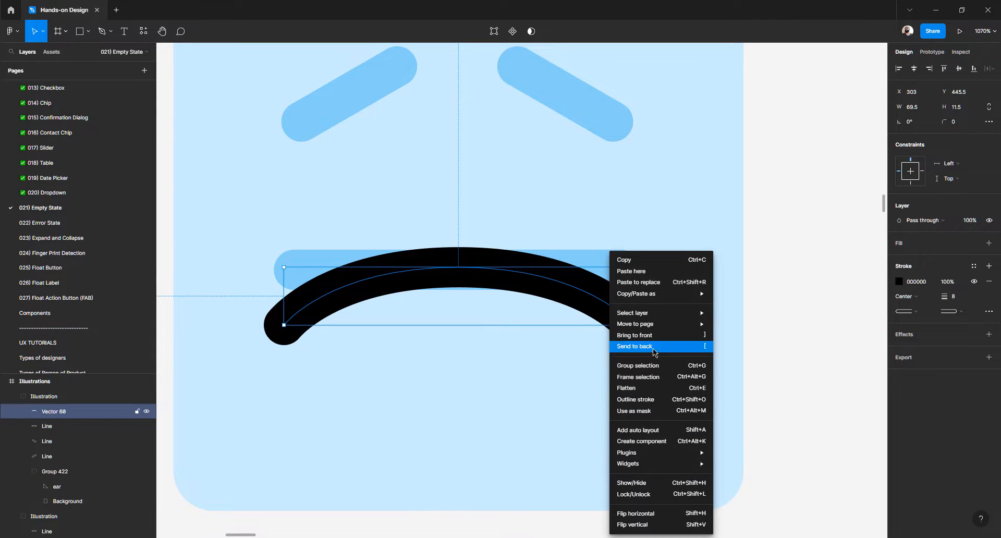
click(650, 400)
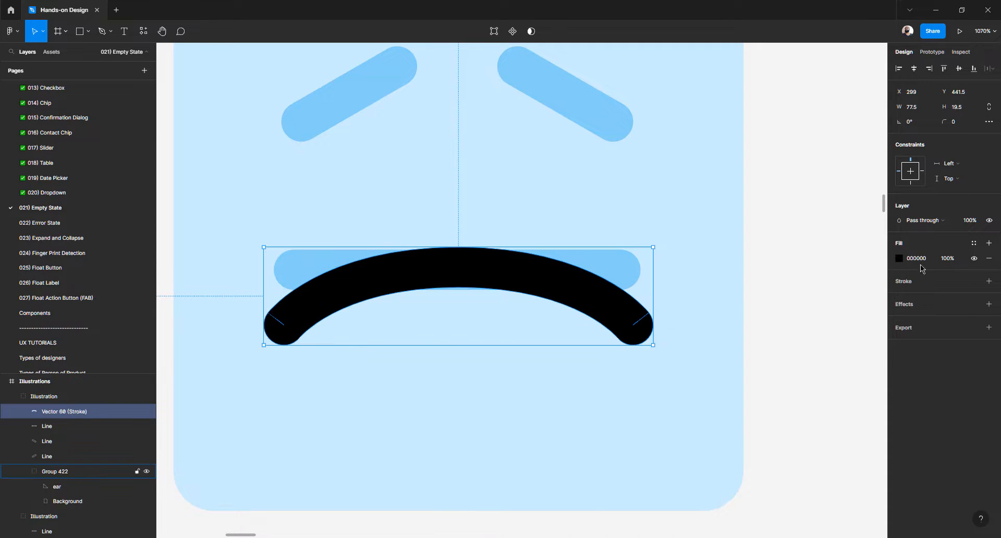
click(899, 259)
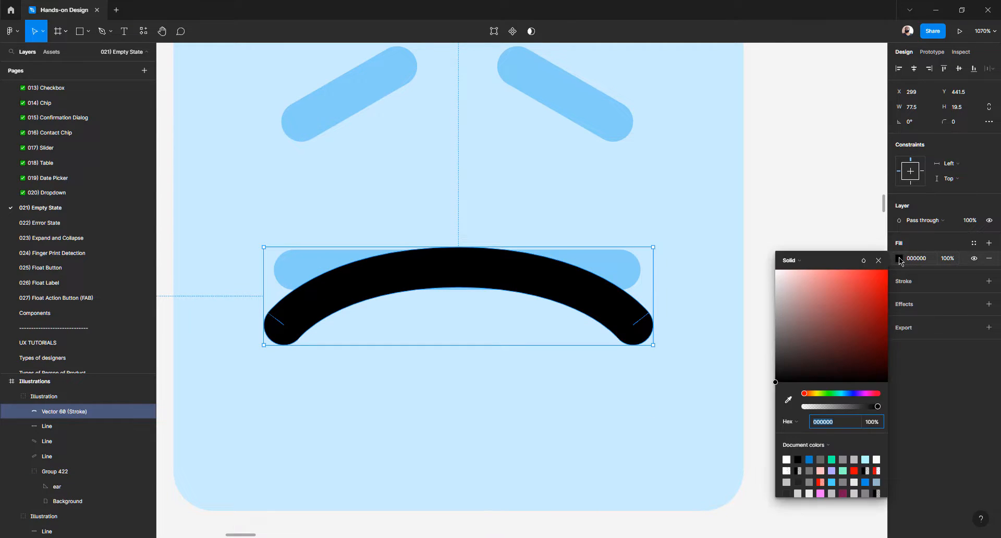
click(789, 400)
click(710, 288)
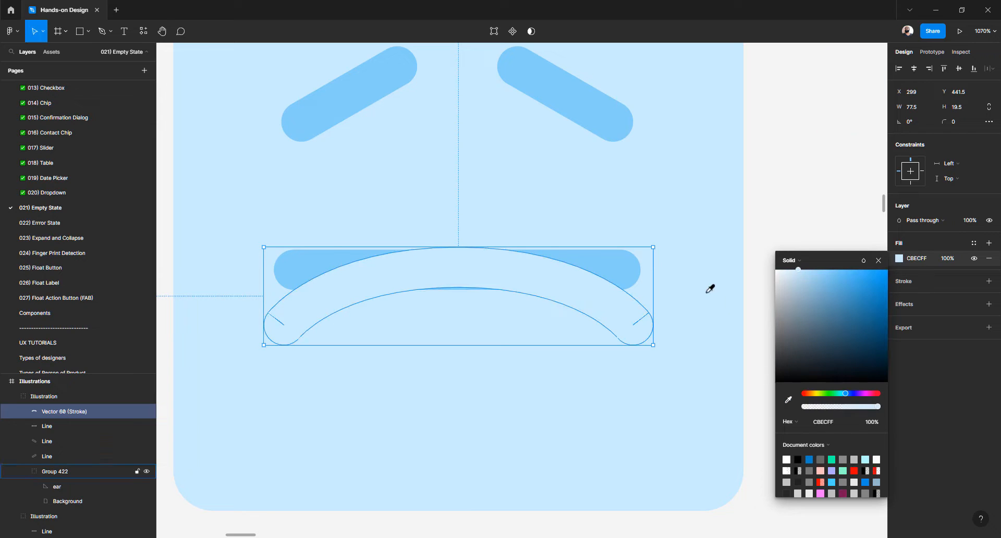
click(788, 400)
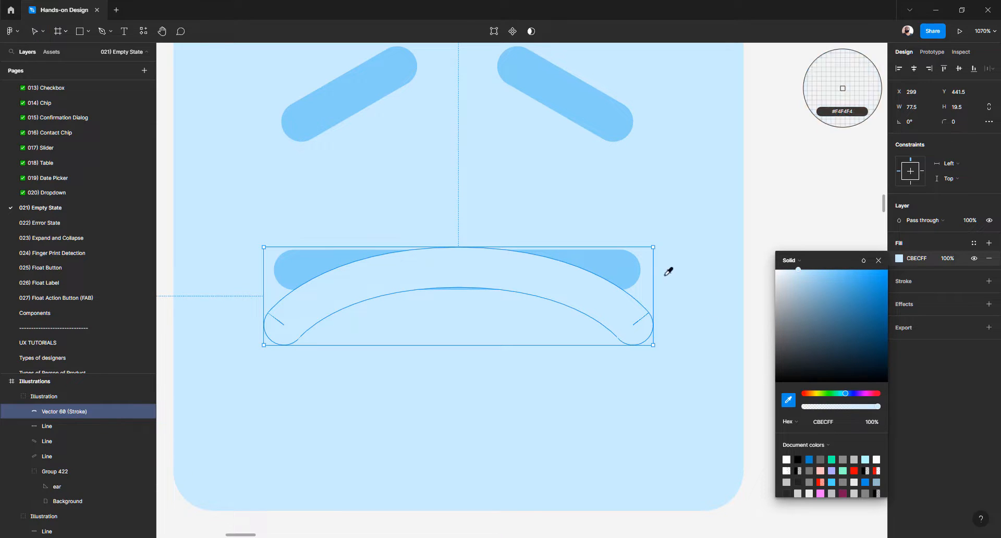
click(601, 110)
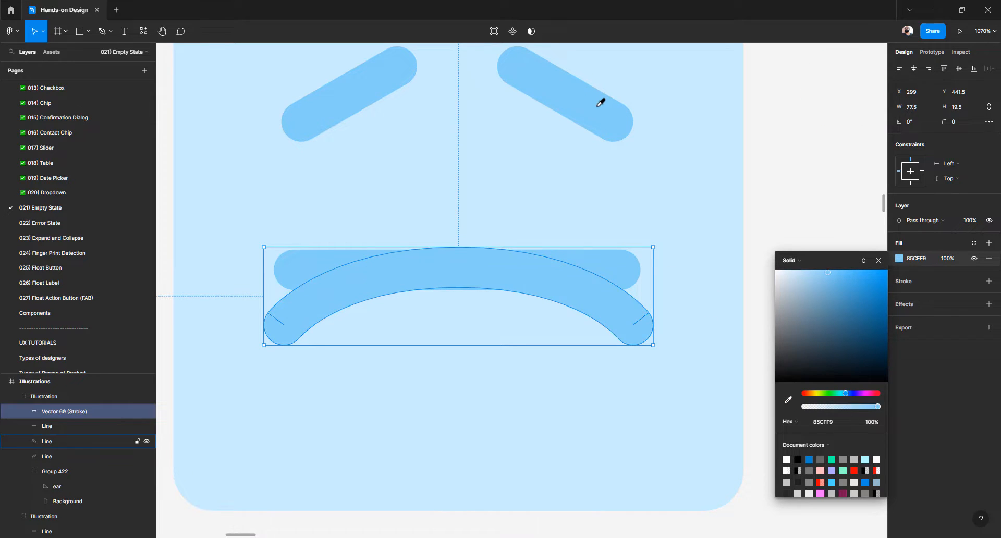
Delete the straight mouth line behind the arch and raise the curved mouth to Y 437
click(627, 267)
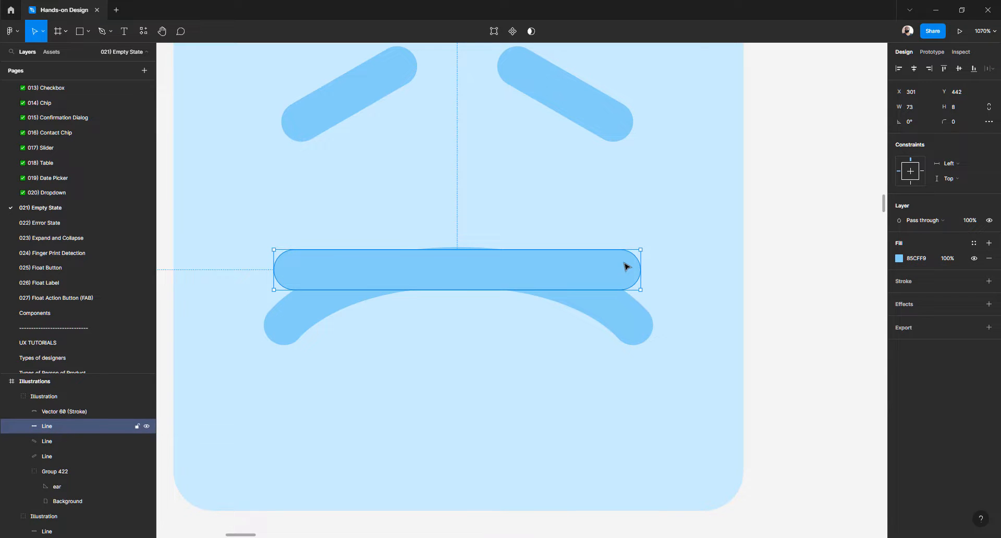
key(Delete)
click(519, 277)
double_click(518, 278)
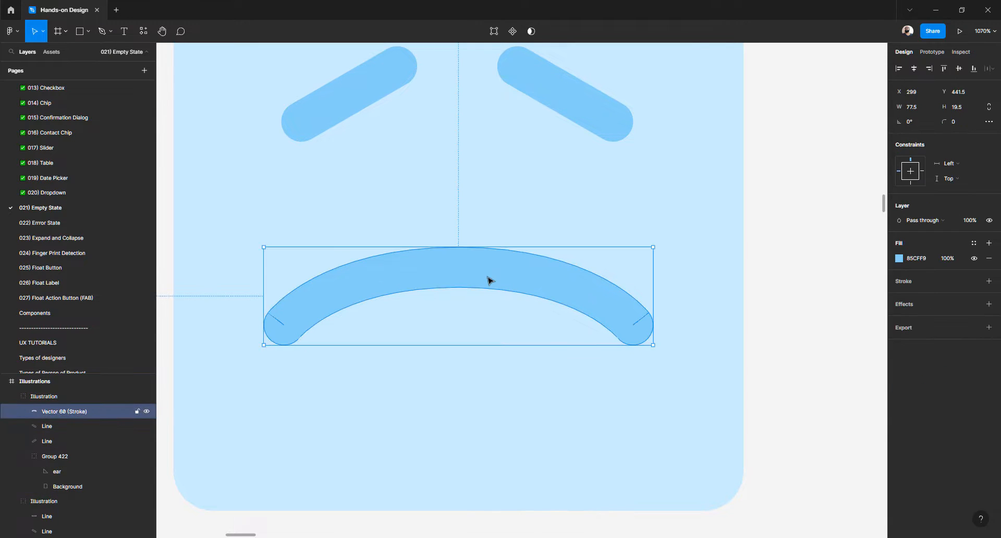
drag(487, 274, 488, 252)
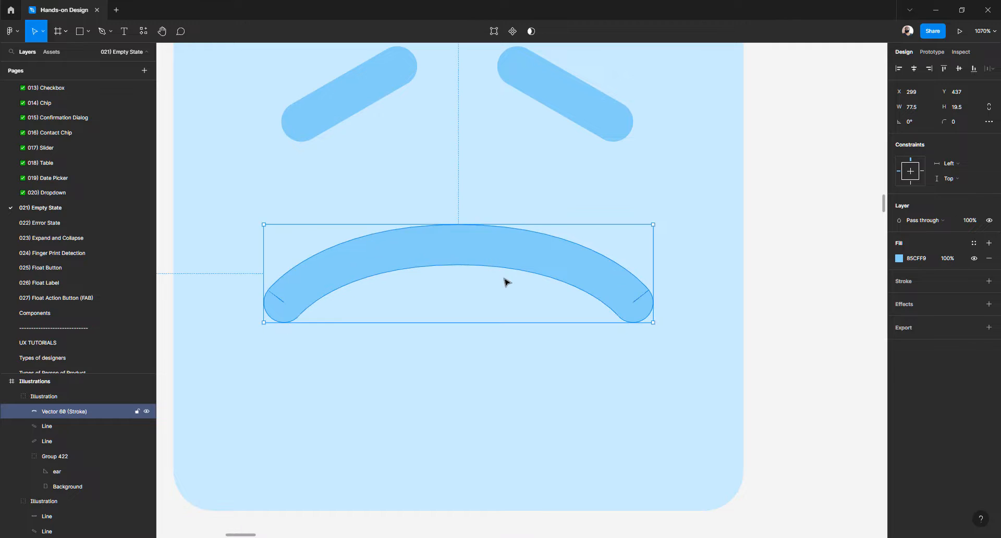
scroll(504, 282, down, 5)
click(627, 289)
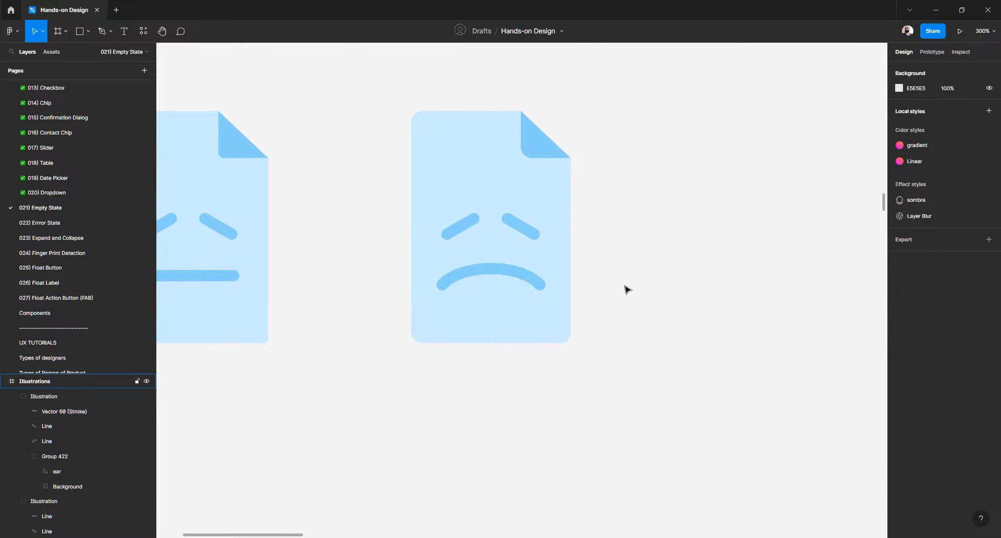
Scale the sad mouth and both eyebrows down together about their centre, leaving about 24 units to each side of the page
scroll(627, 289, down, 3)
scroll(628, 290, right, 10)
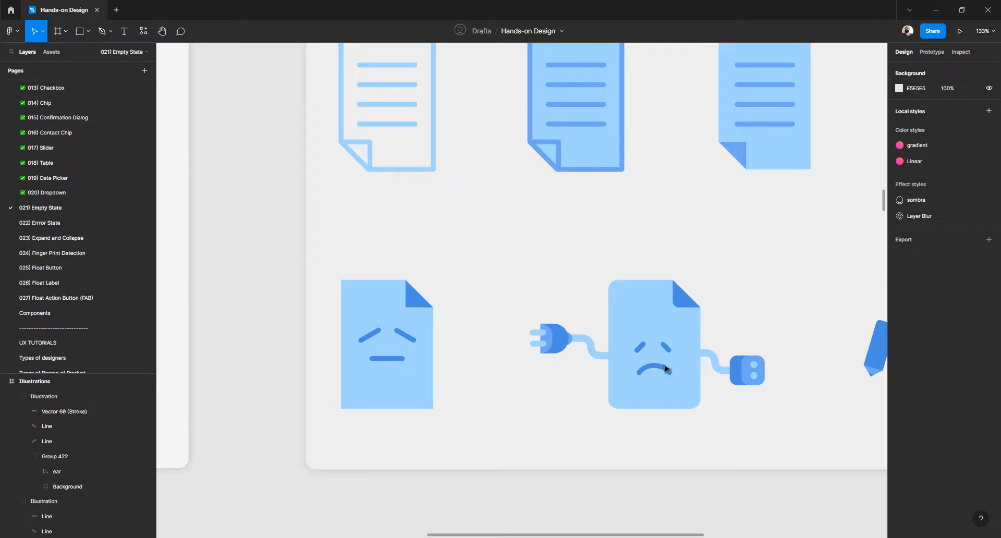
scroll(666, 368, left, 10)
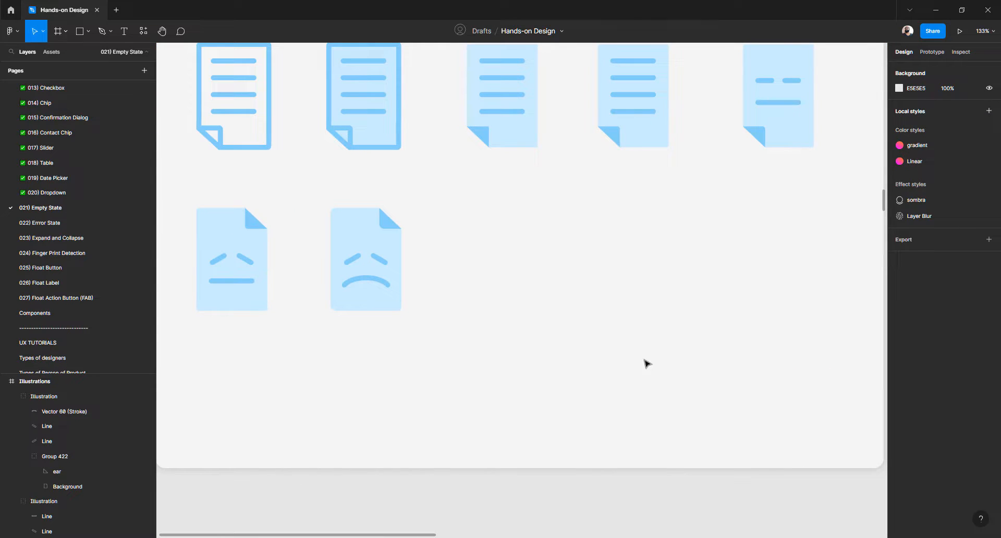
scroll(342, 274, up, 10)
click(342, 280)
click(342, 280)
shift+click(321, 208)
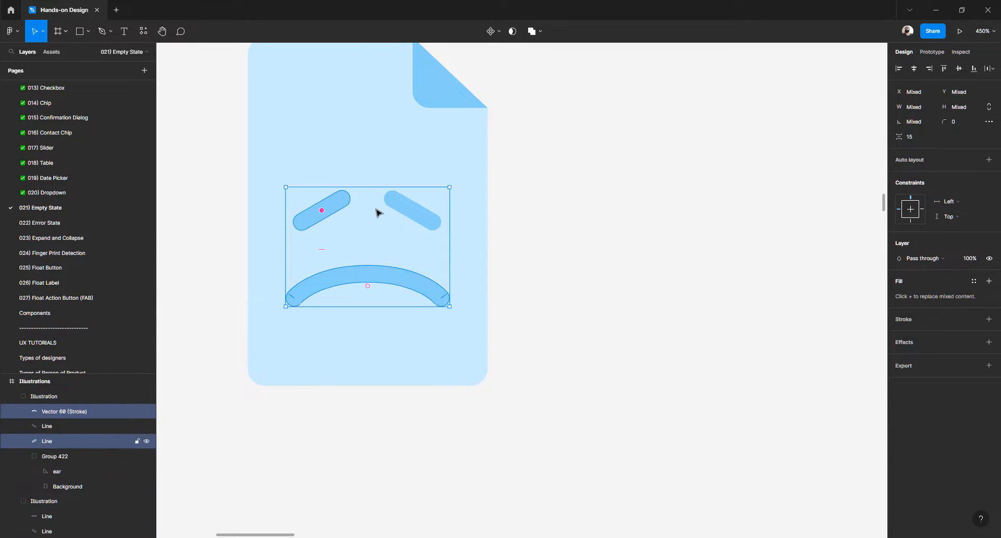
shift+click(409, 212)
drag(286, 305, 297, 296)
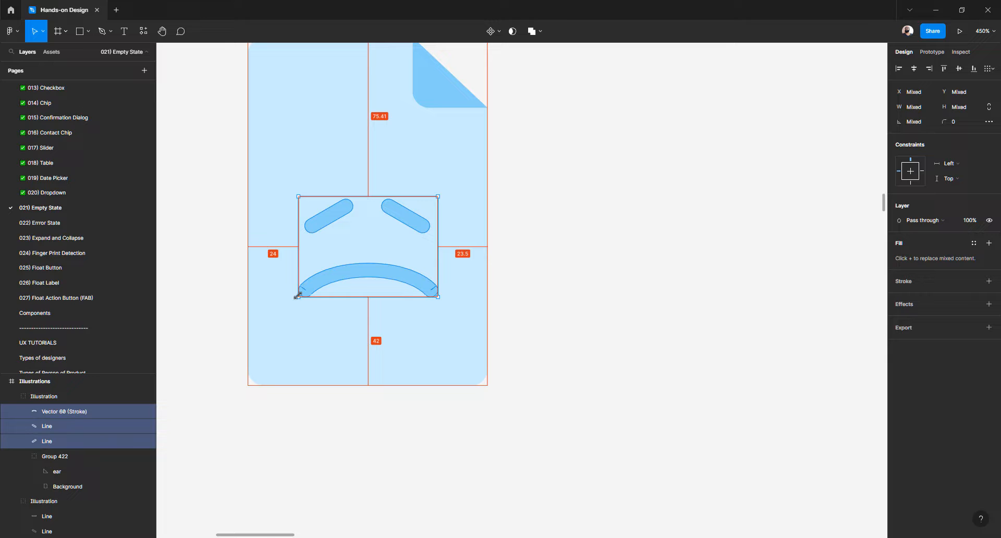
click(543, 322)
Compare the sad document with the reference illustration and examine the reference's plug and curved cable
scroll(483, 315, down, 6)
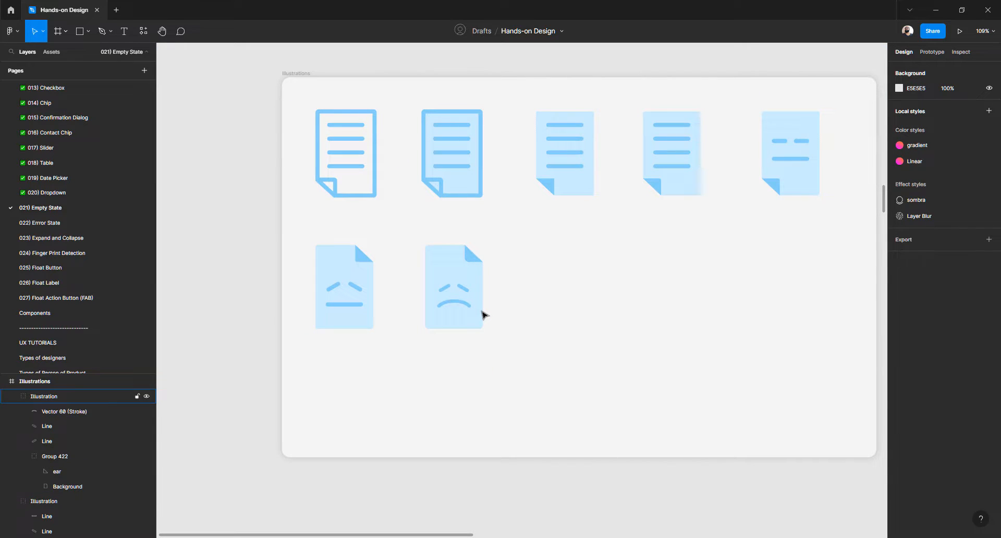
scroll(483, 315, left, 2)
scroll(483, 315, right, 9)
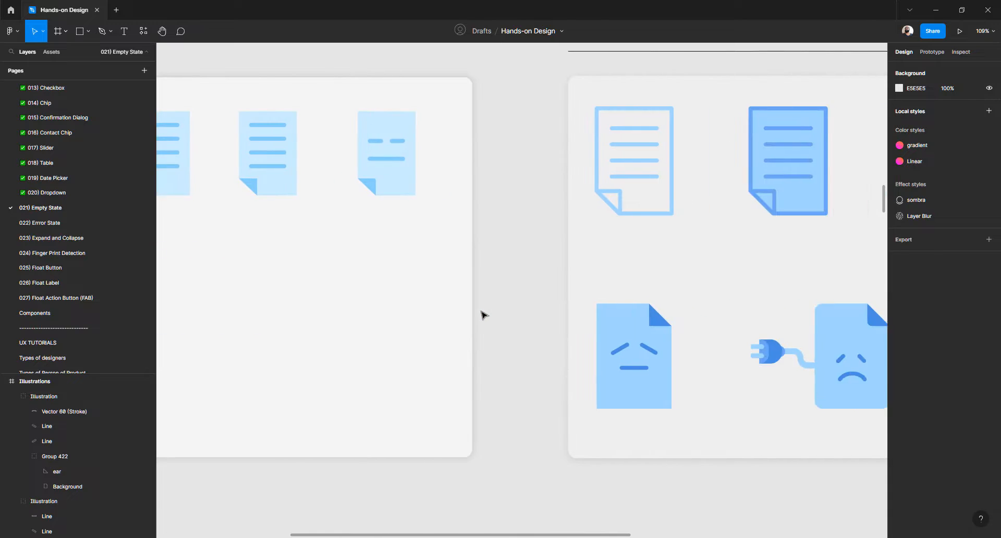
scroll(483, 315, right, 4)
scroll(615, 358, up, 5)
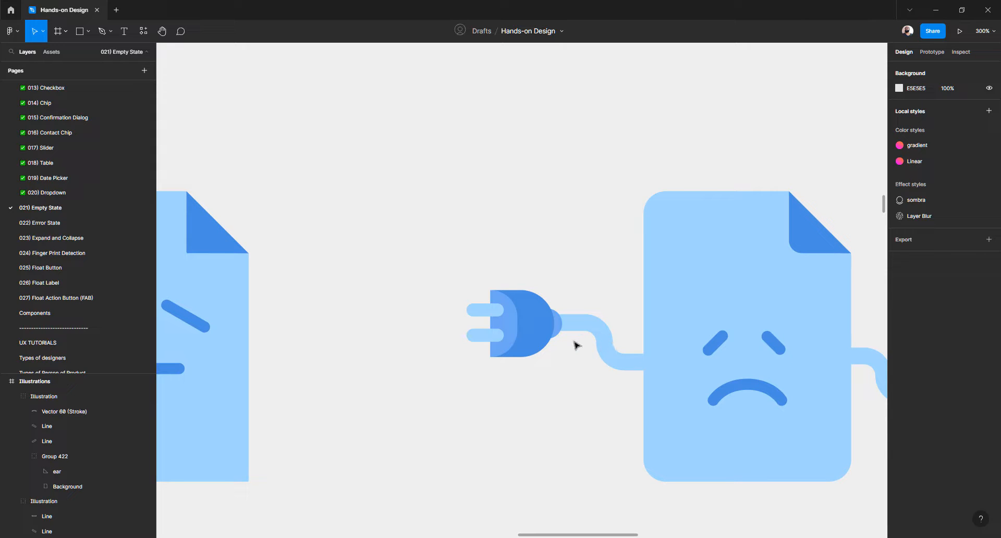
scroll(599, 341, down, 3)
scroll(598, 340, left, 5)
scroll(599, 341, left, 14)
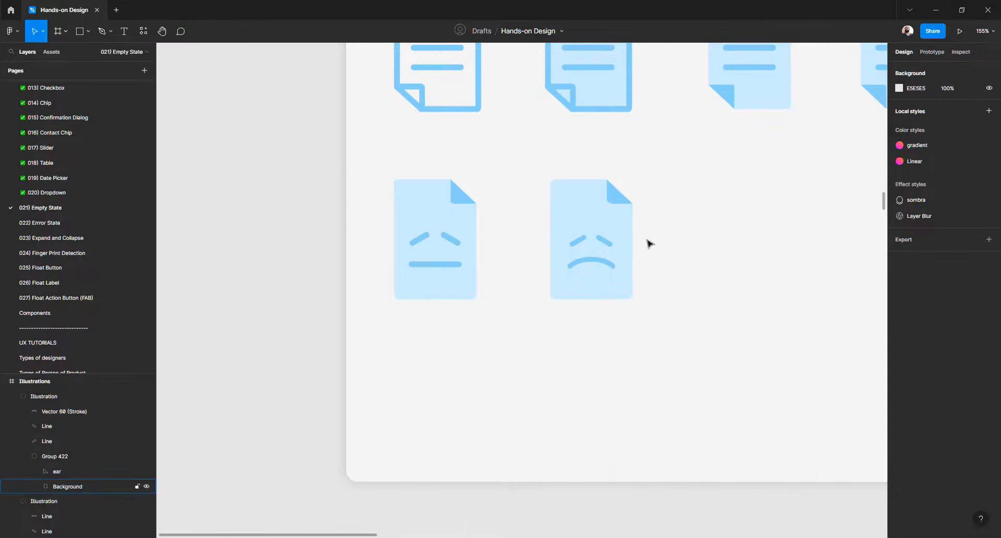
Draw a stepped Pen path below the documents, running about 40 units left, 35 up and 55 left
scroll(643, 242, up, 3)
scroll(541, 335, down, 3)
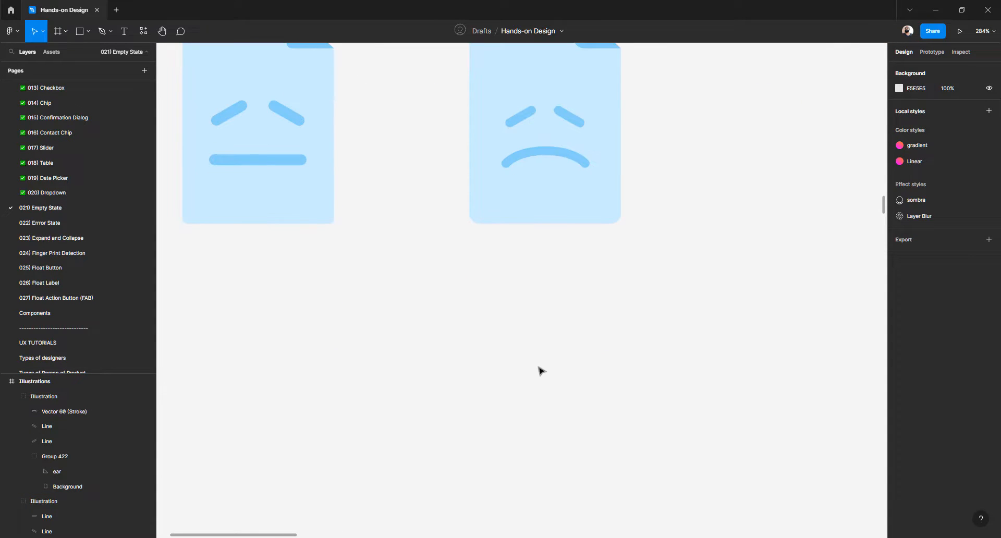
key(p)
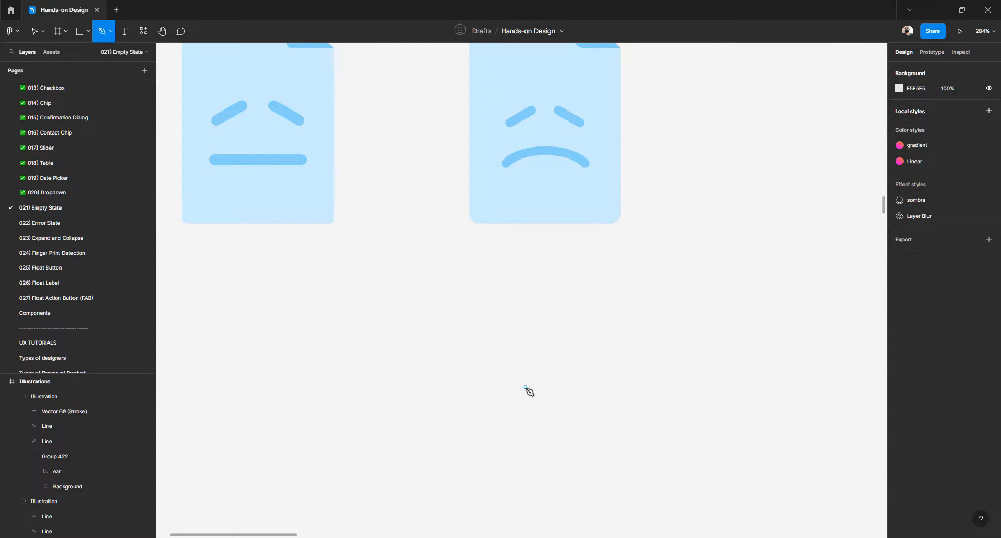
click(525, 387)
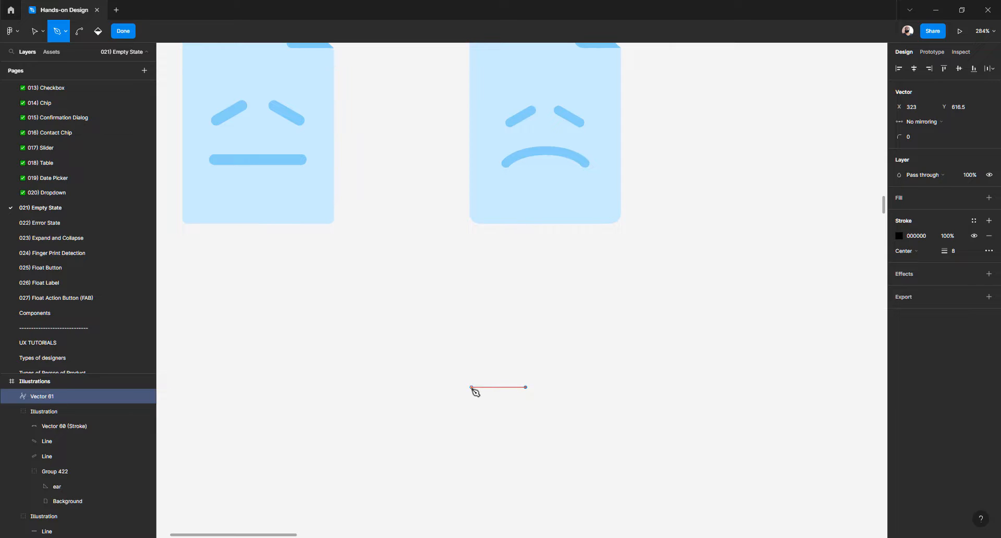
click(471, 387)
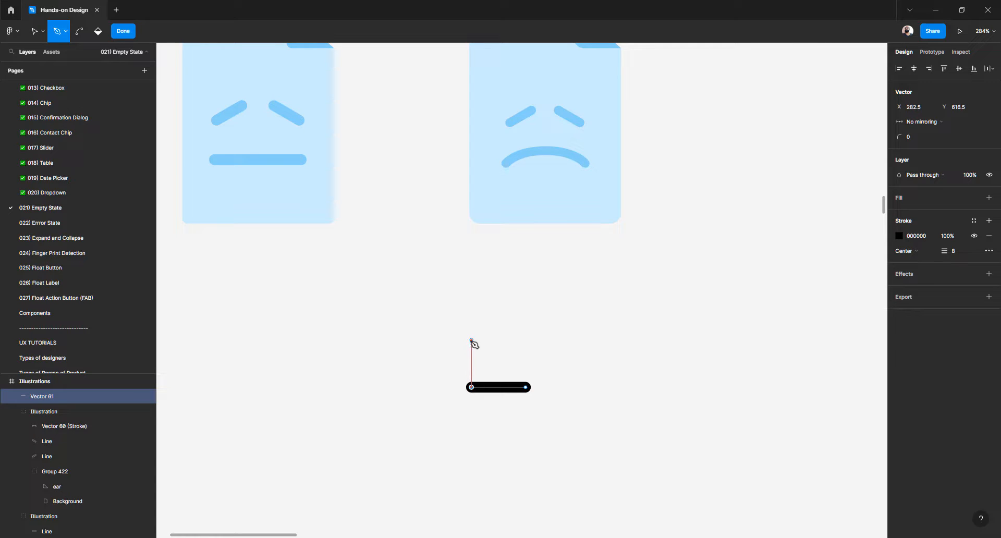
click(471, 338)
click(397, 340)
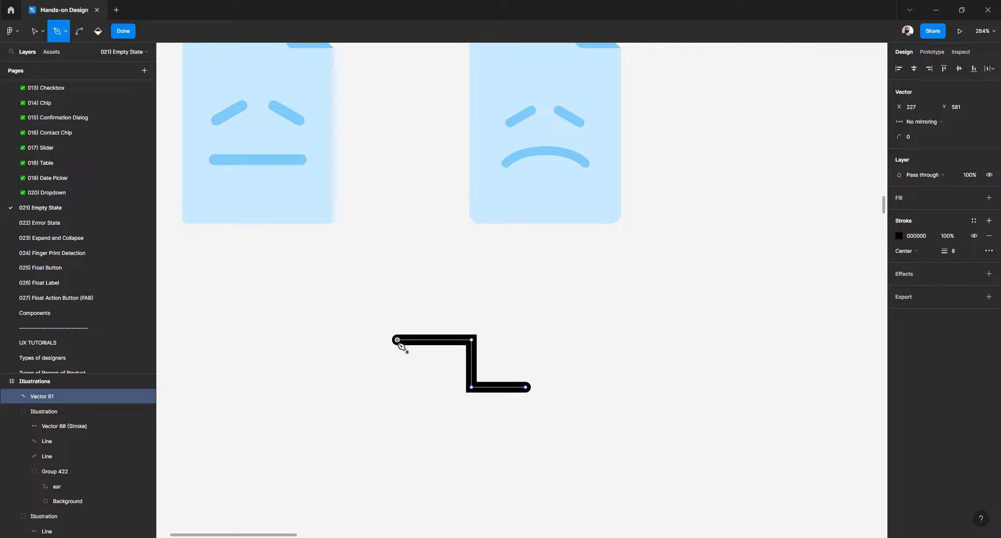
key(Escape)
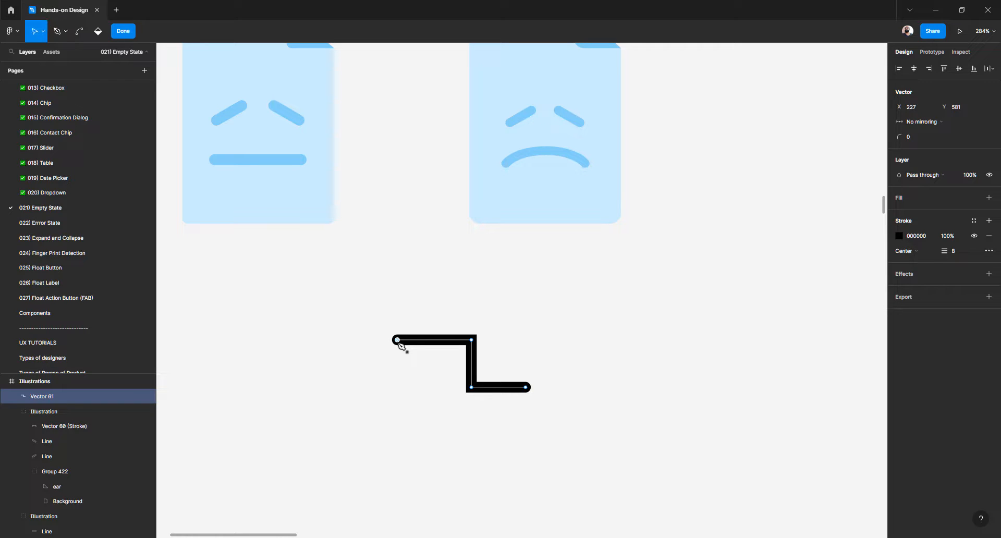
Round both inner corners of the stepped cable path with a corner radius of 20
drag(510, 308, 447, 426)
drag(901, 136, 915, 136)
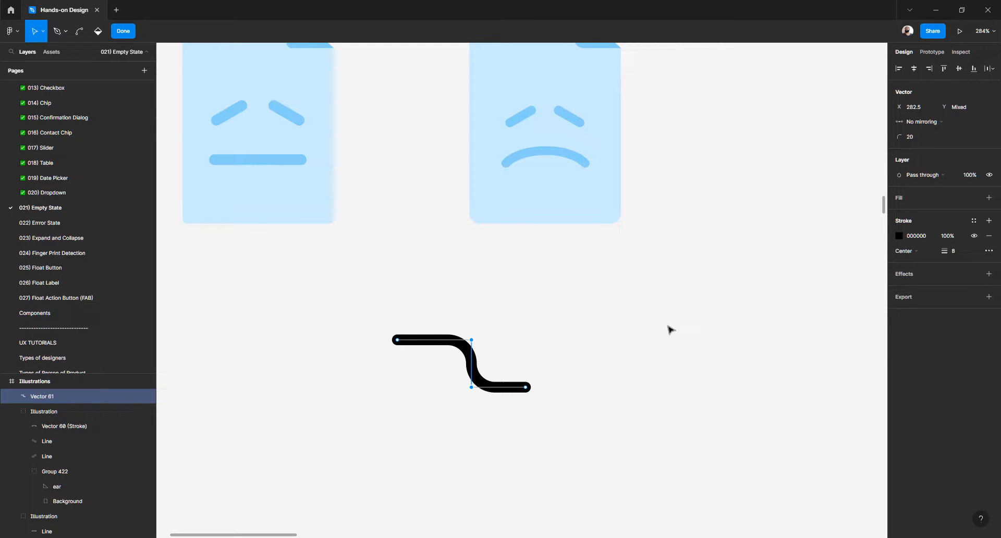
key(Escape)
key(Escape)
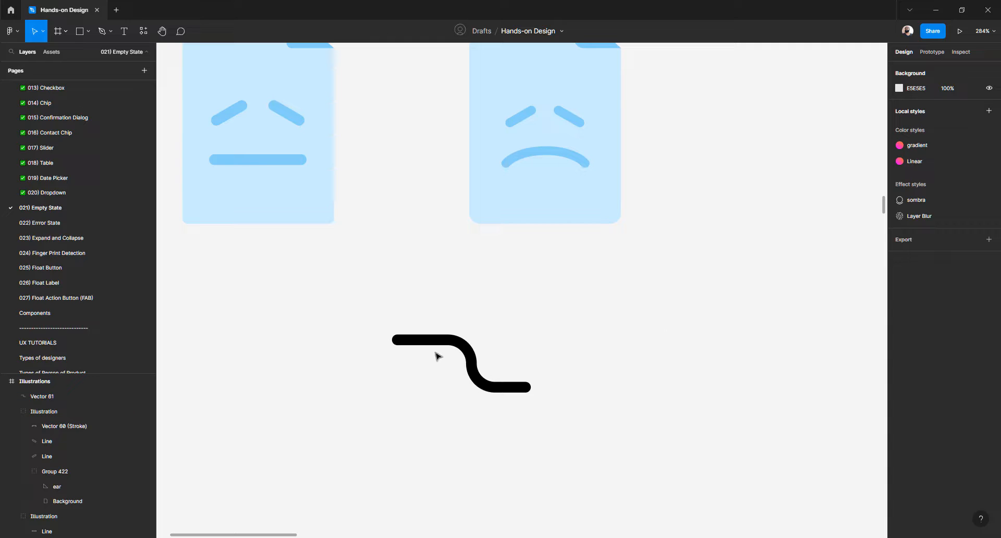
Draw a closed Pen triangle about 22 wide and 29.5 high beside the cable's upper end, with its tip towards the cable
scroll(448, 345, left, 3)
scroll(480, 342, up, 5)
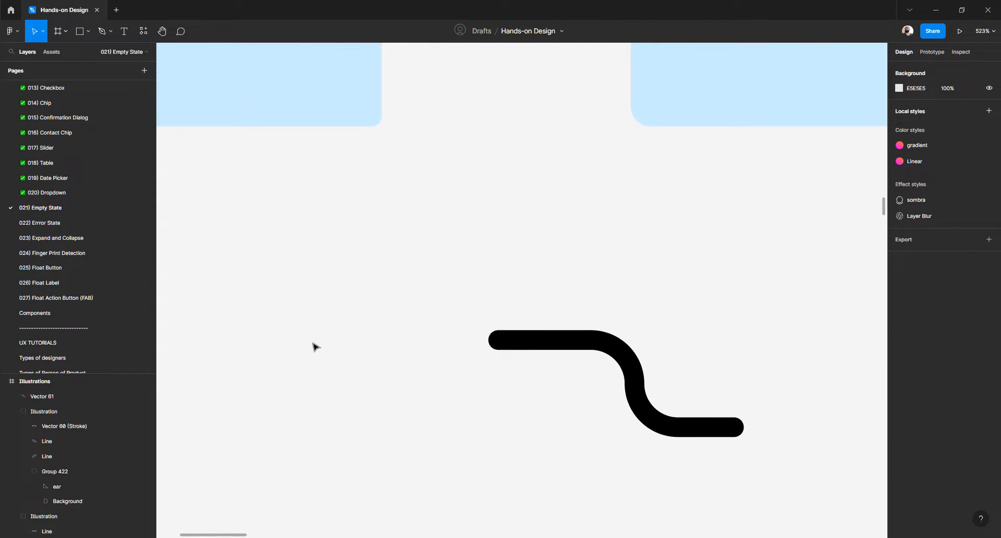
key(p)
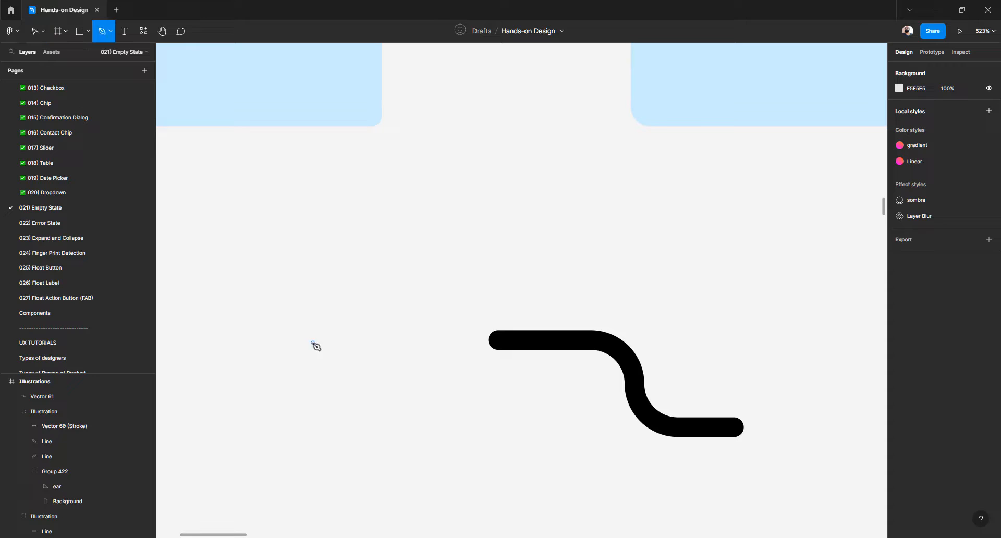
click(322, 287)
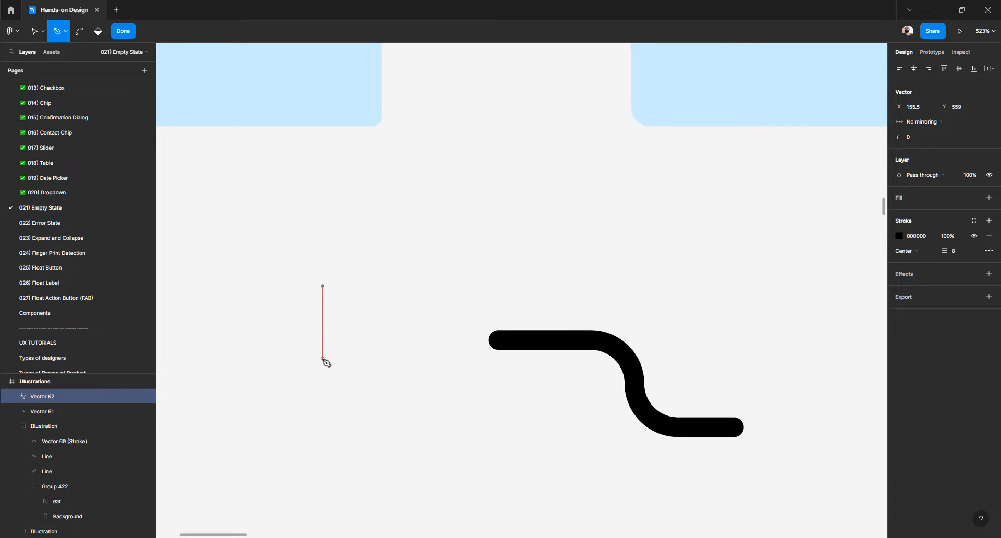
click(323, 359)
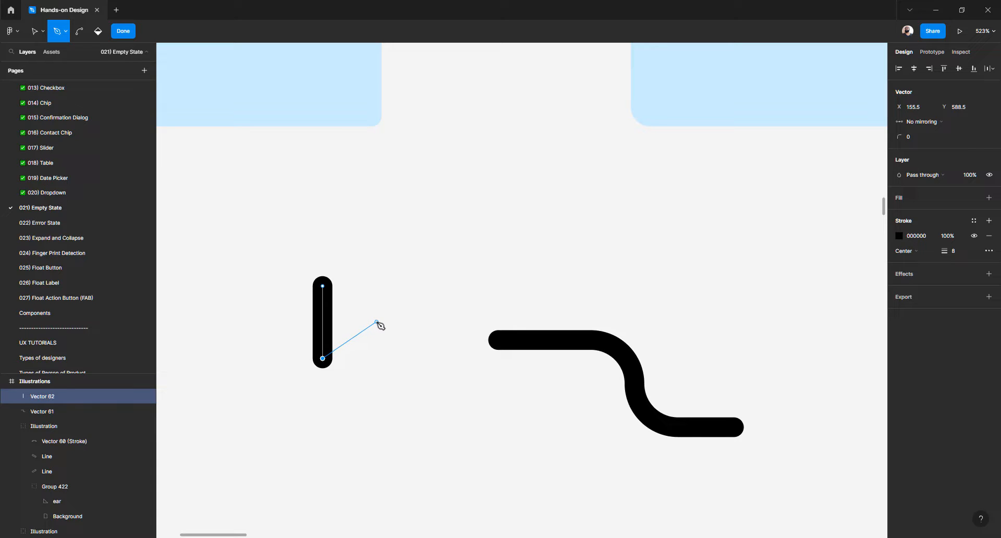
click(377, 322)
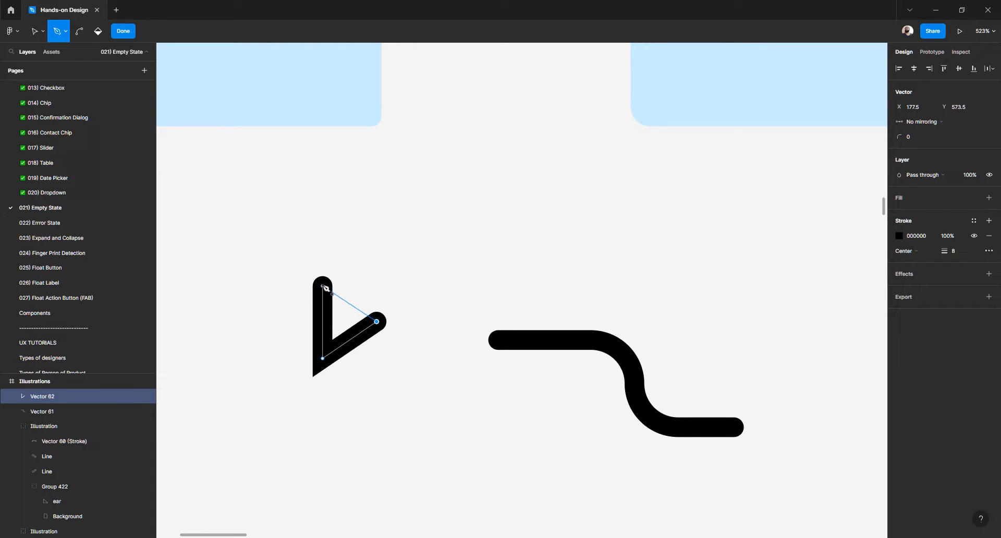
click(323, 286)
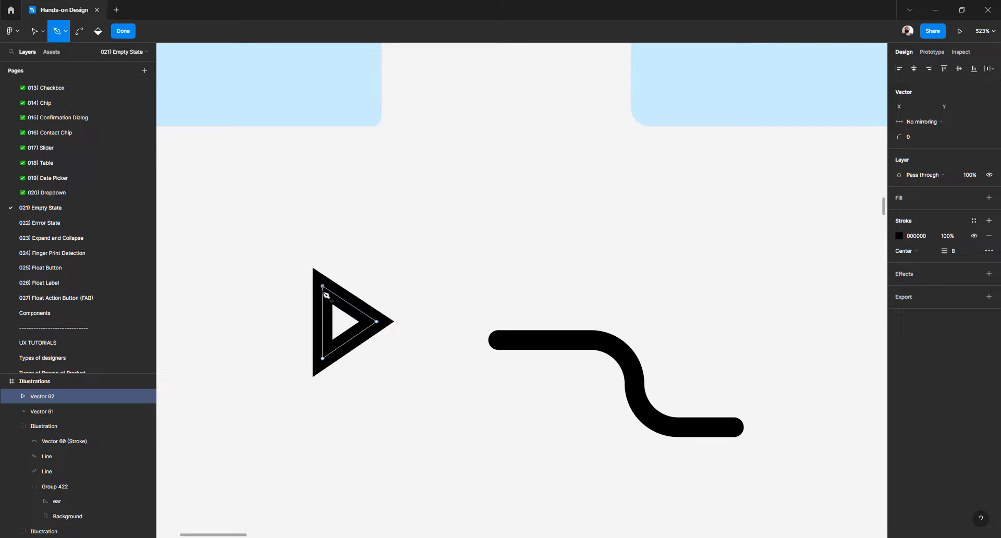
Give the triangle a solid FF0000 fill and remove its stroke
click(900, 200)
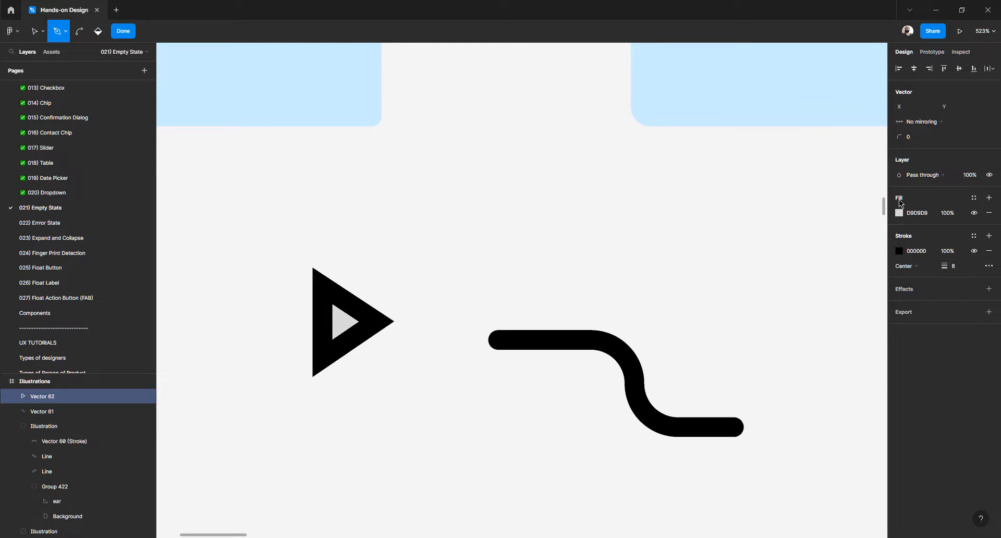
click(989, 252)
click(898, 213)
mouse_move(878, 232)
mouse_down()
mouse_move(884, 241)
mouse_move(888, 224)
mouse_up()
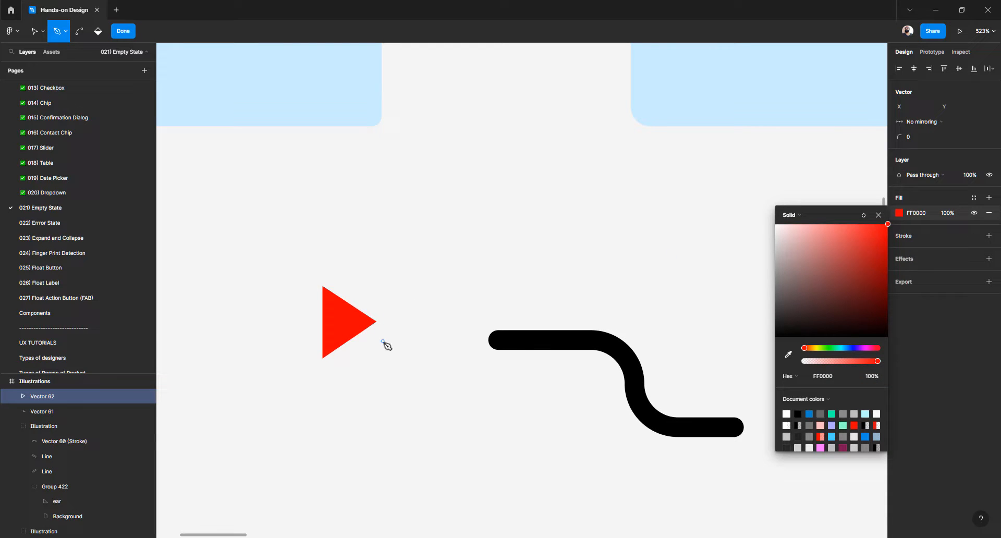
click(879, 215)
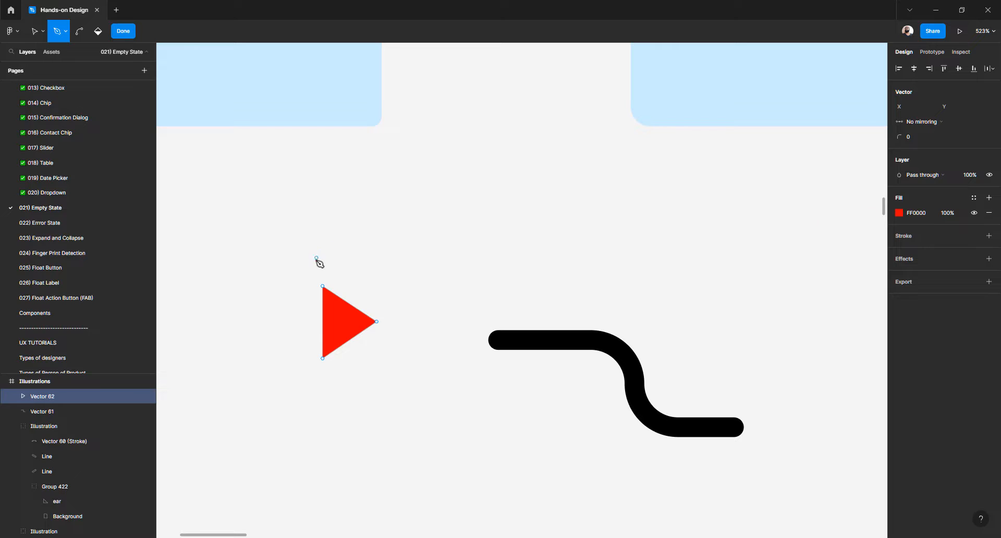
Bend the triangle's tip into a smooth curve and pull that point inward to make a dome about 13.5 wide
key(v)
scroll(376, 326, up, 3)
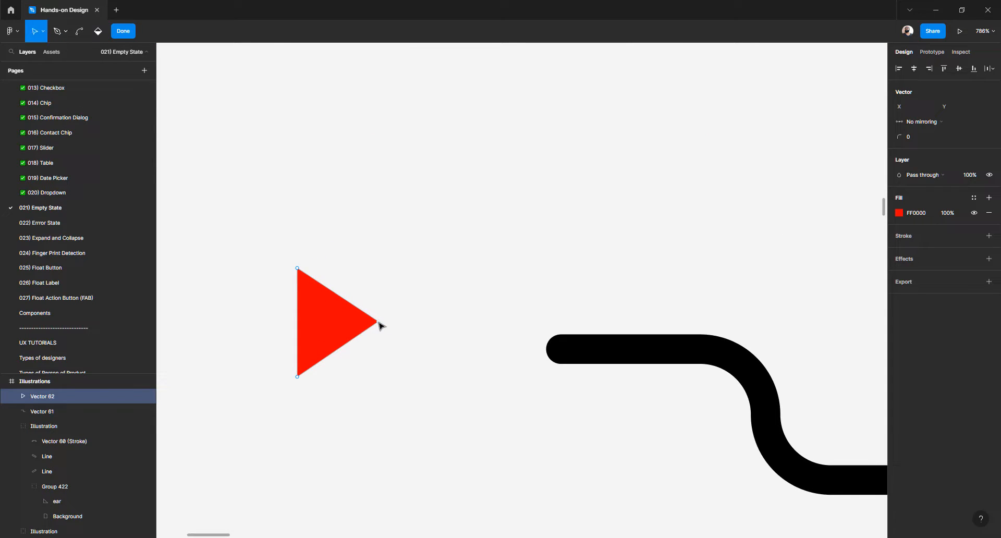
scroll(379, 325, up, 2)
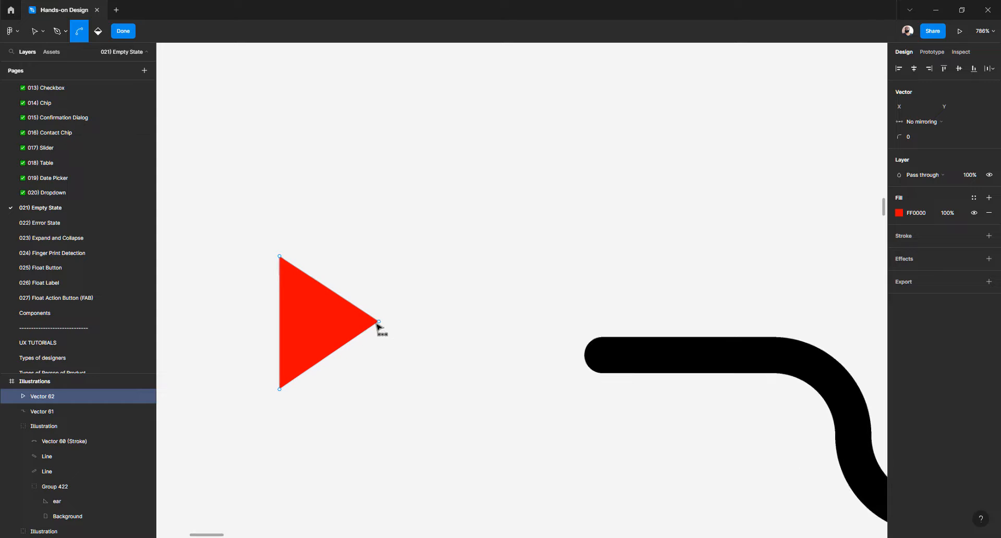
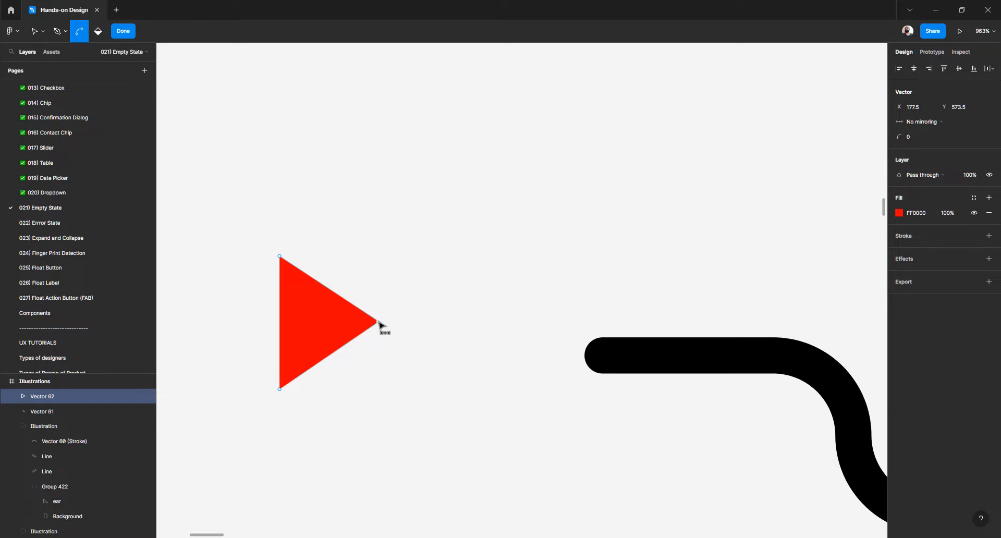
ctrl+click(379, 324)
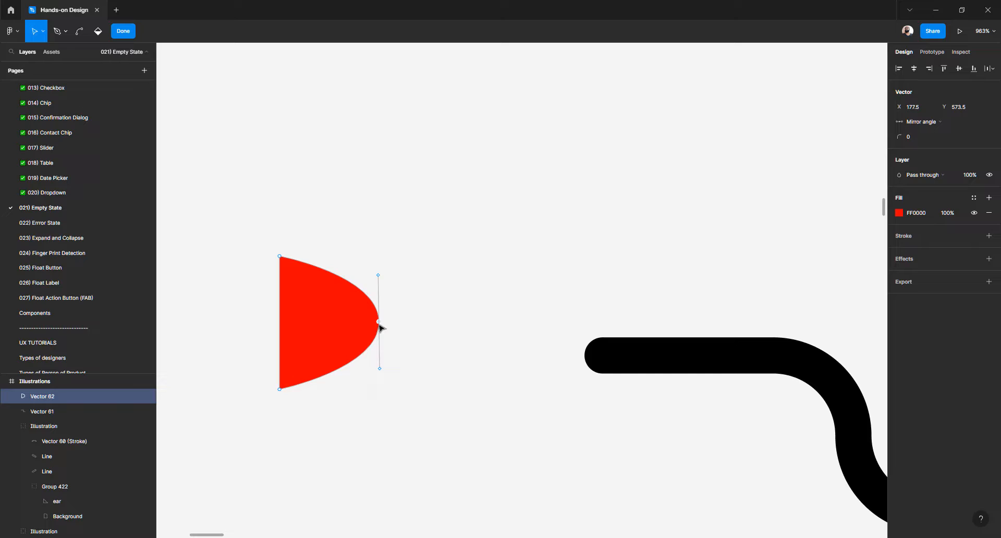
drag(379, 324, 341, 323)
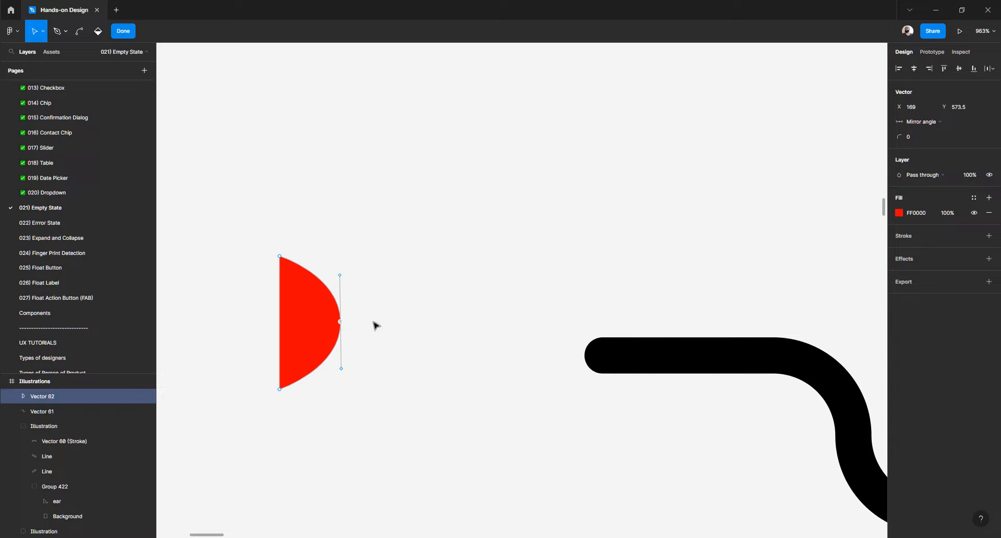
key(Escape)
key(Escape)
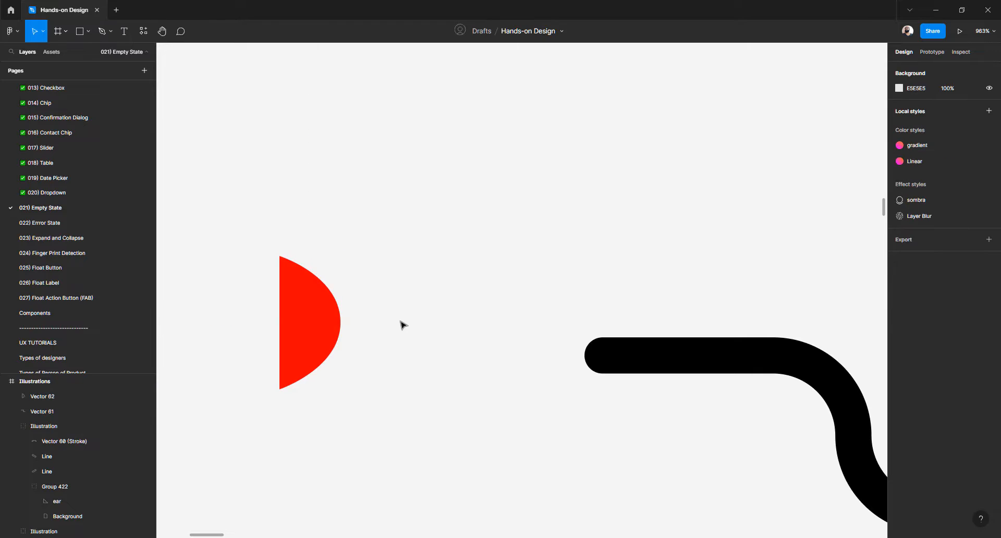
Move the red dome over the free upper end of the black cable, centred on its thickness
click(320, 322)
drag(368, 345, 607, 358)
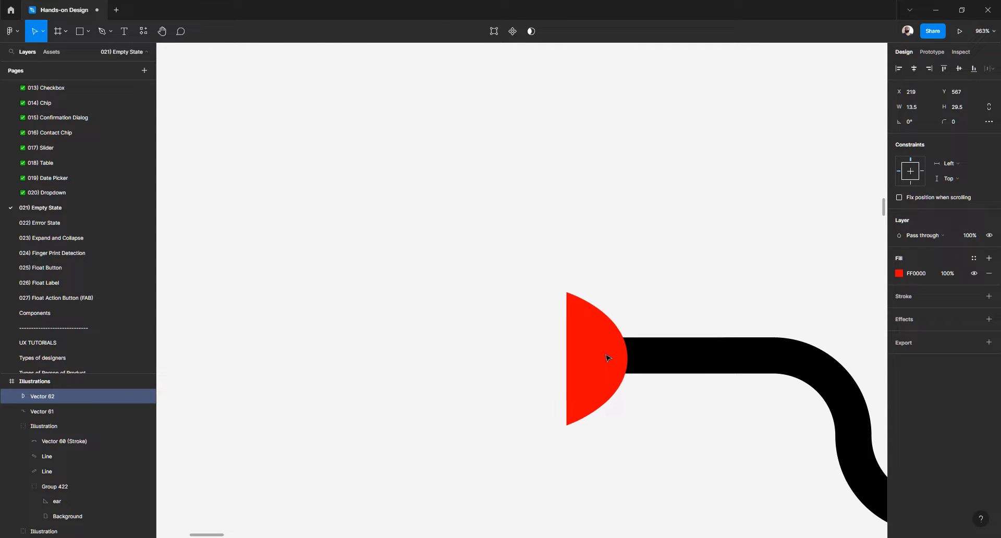
click(511, 388)
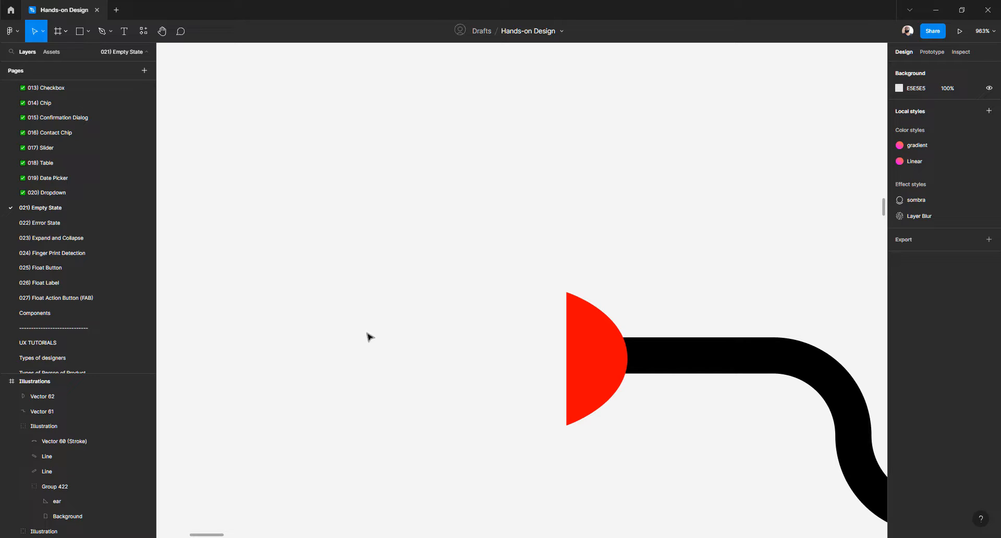
Draw a rectangle about 24 by 29 against the flat side of the red dome as the plug body
key(r)
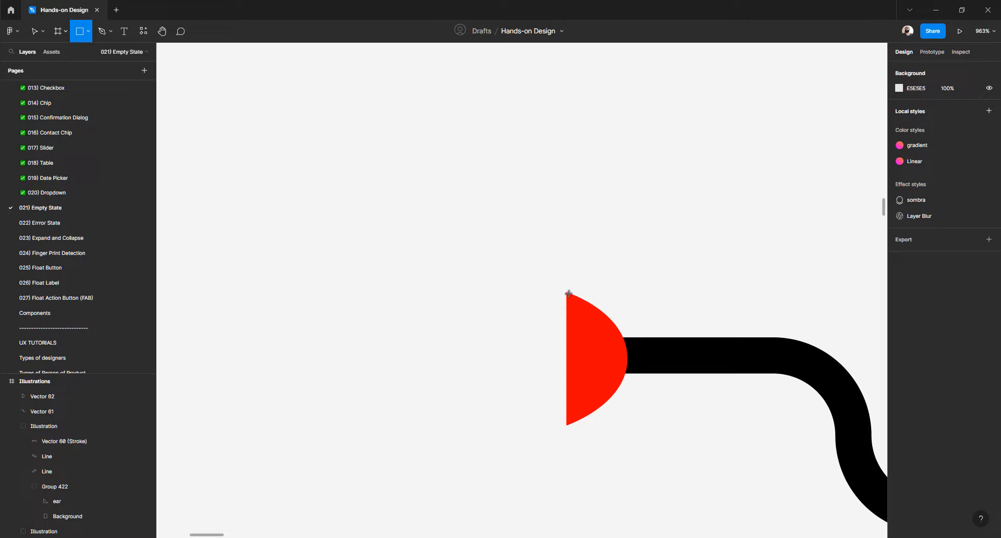
drag(567, 292, 460, 425)
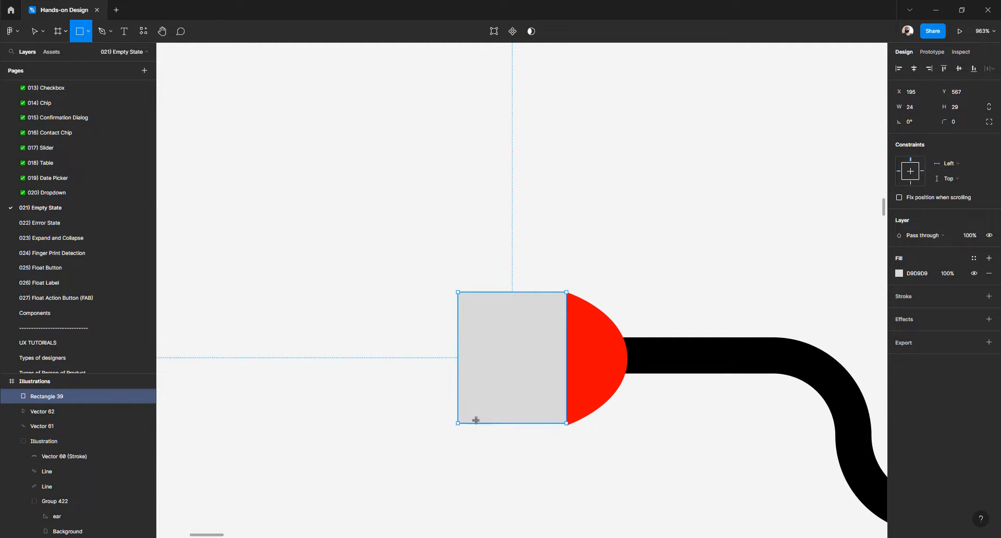
scroll(527, 404, up, 5)
key(v)
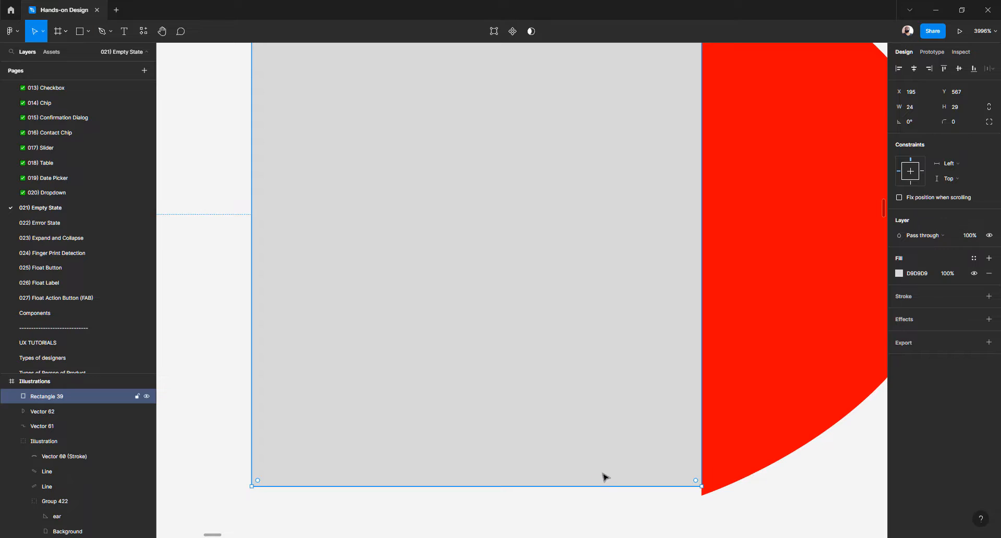
Try extending the plug body's lower edge to a height of 30, and undo the resize
scroll(605, 459, down, 3)
scroll(601, 368, up, 3)
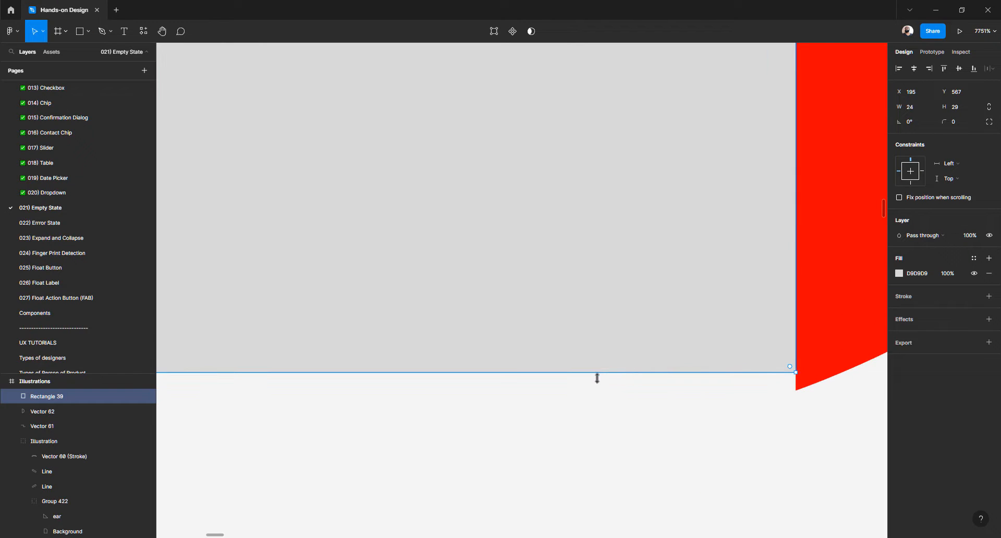
drag(595, 394, 596, 403)
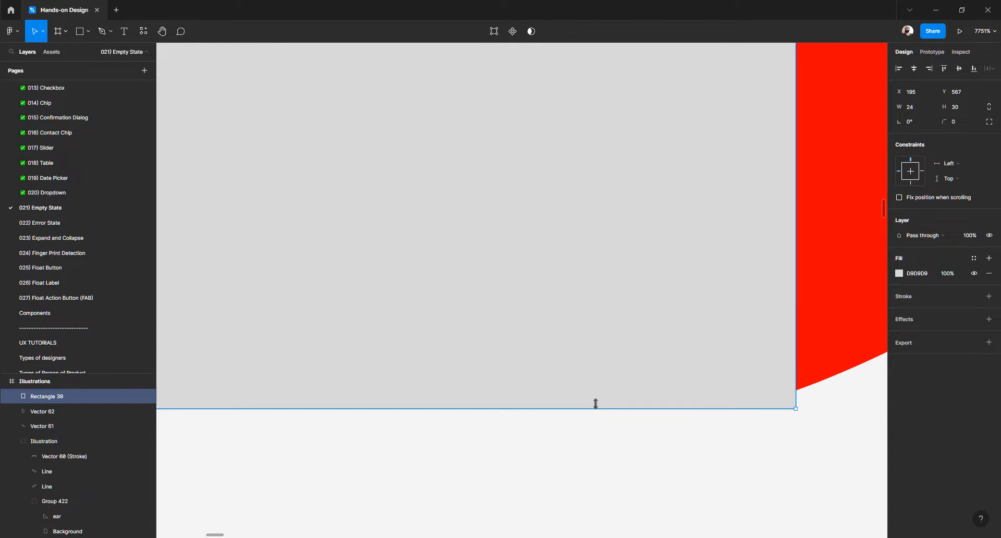
key(ctrl+z)
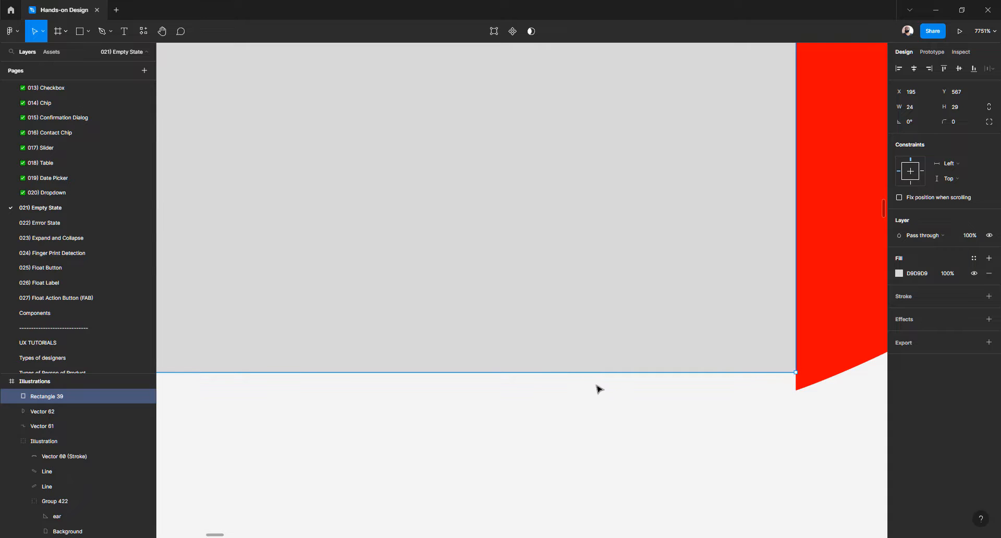
Resize the red dome to a width of 13 and a height of 30
scroll(597, 390, down, 5)
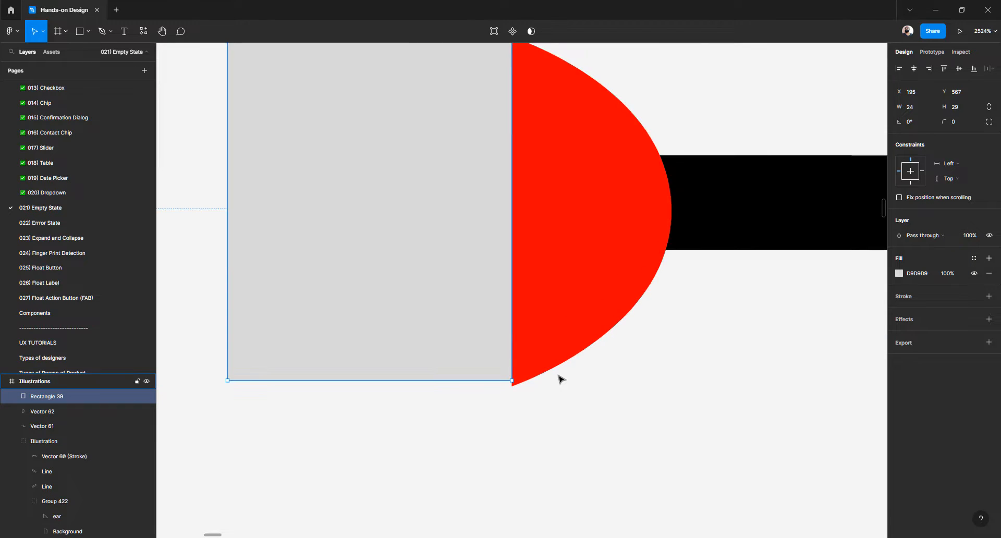
scroll(561, 380, up, 2)
click(561, 362)
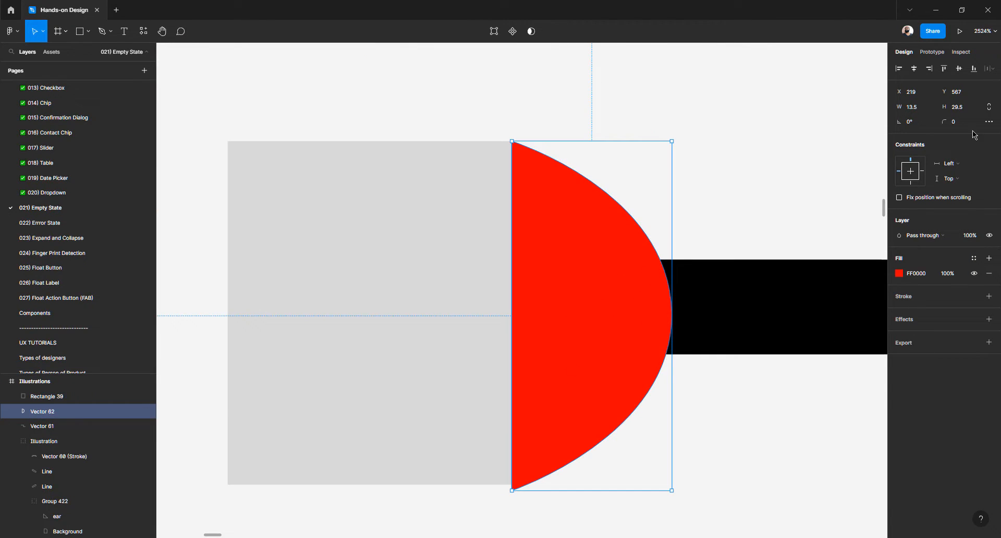
click(911, 111)
text(13)
key(Tab)
text(30)
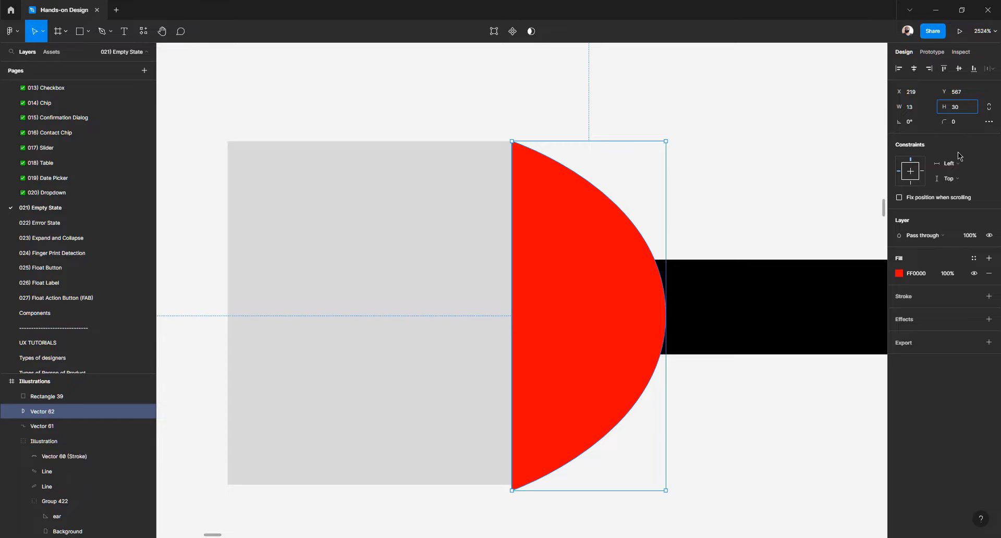
key(Tab)
Extend the grey plug body's lower edge to a height of 30 so it aligns with the dome
click(478, 400)
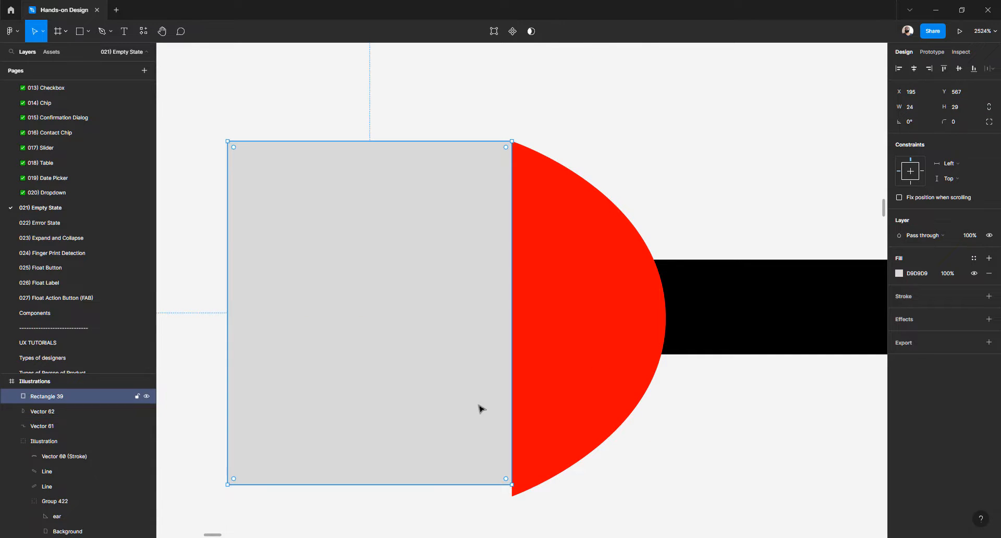
drag(458, 489, 458, 492)
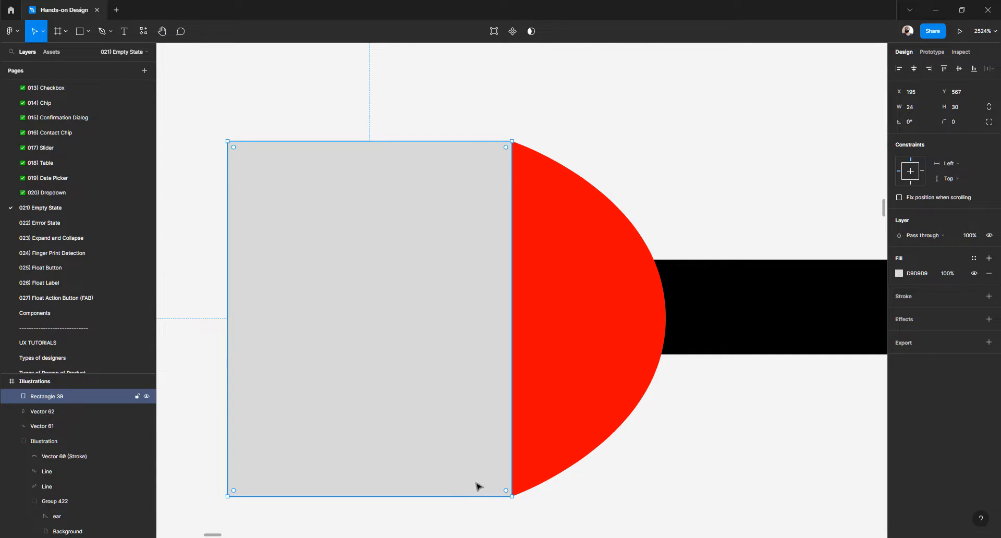
scroll(478, 485, up, 5)
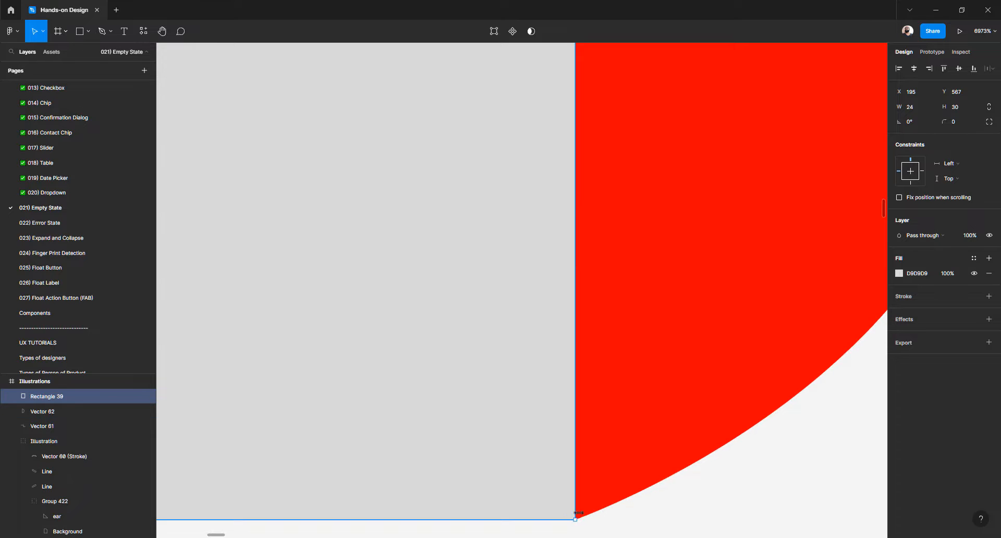
scroll(578, 513, down, 7)
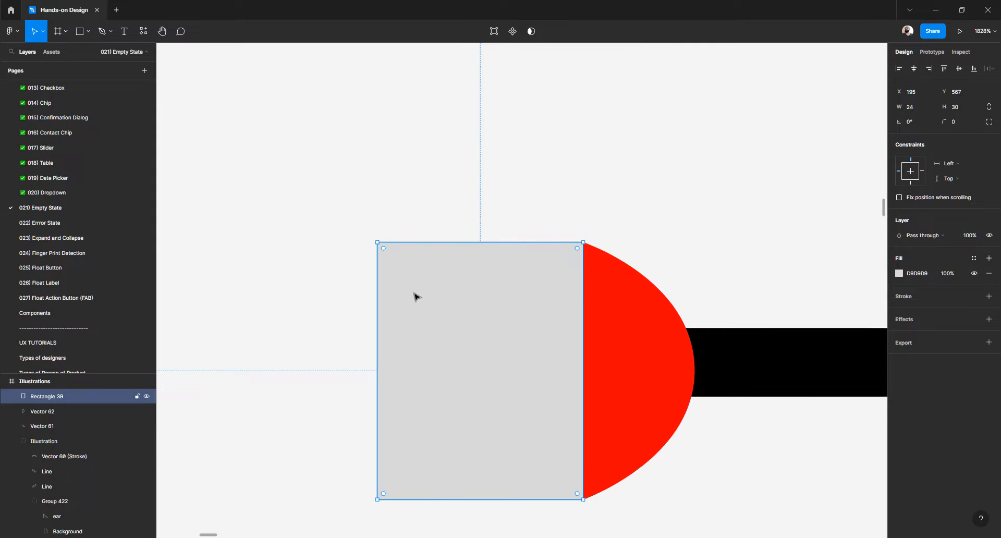
Round the grey plug body's corners with radius 4 and widen it to 27, shifted to overlap the red dome
click(944, 121)
drag(948, 121, 973, 120)
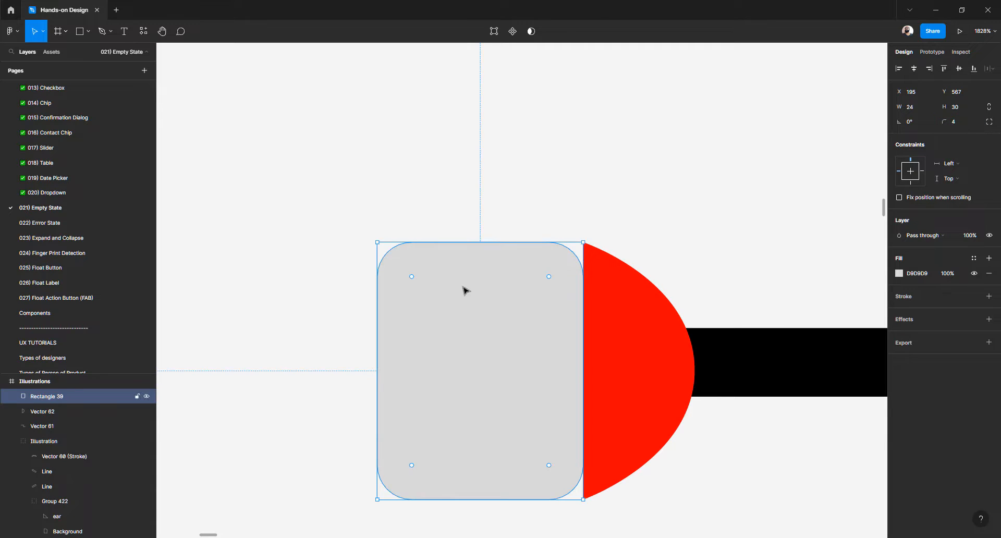
drag(359, 369, 351, 369)
drag(467, 343, 504, 344)
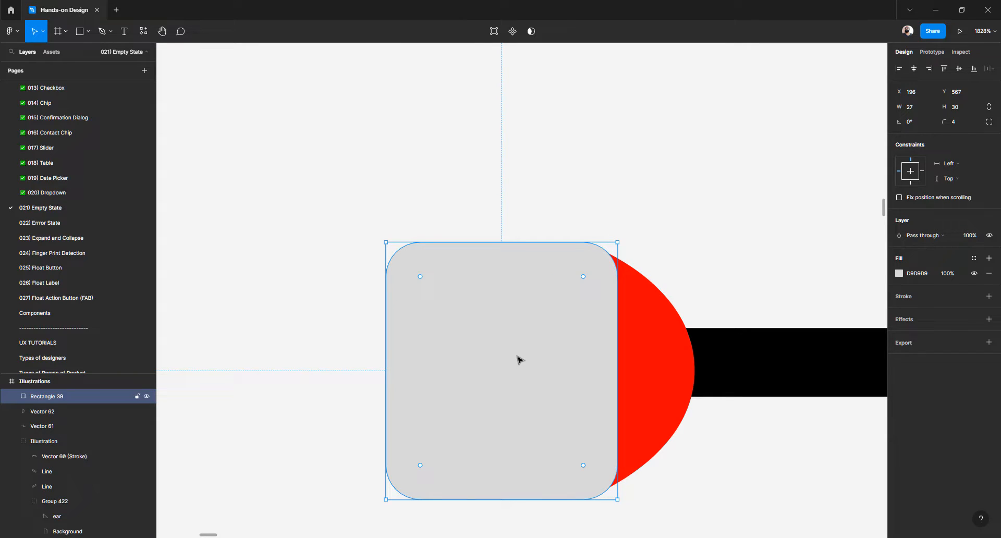
drag(485, 242, 485, 242)
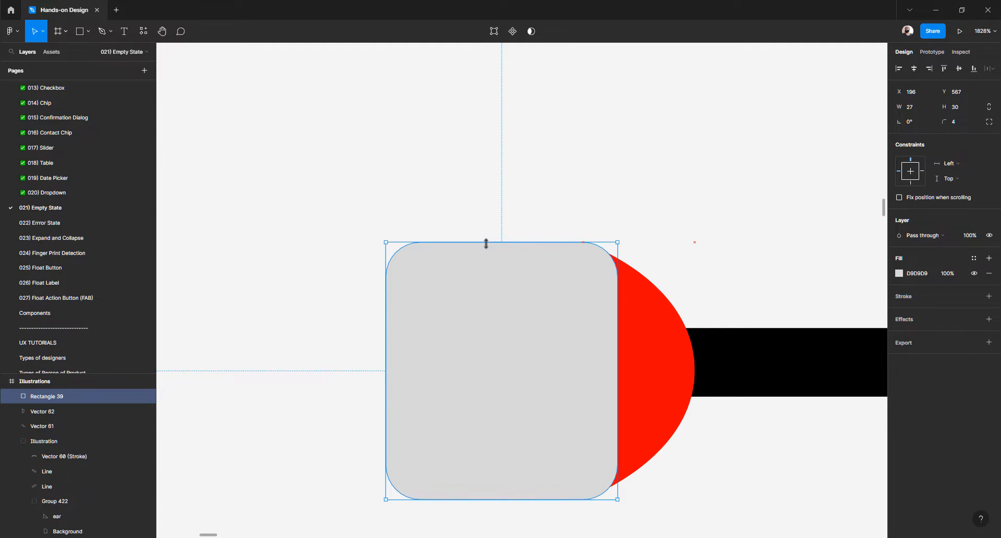
click(253, 372)
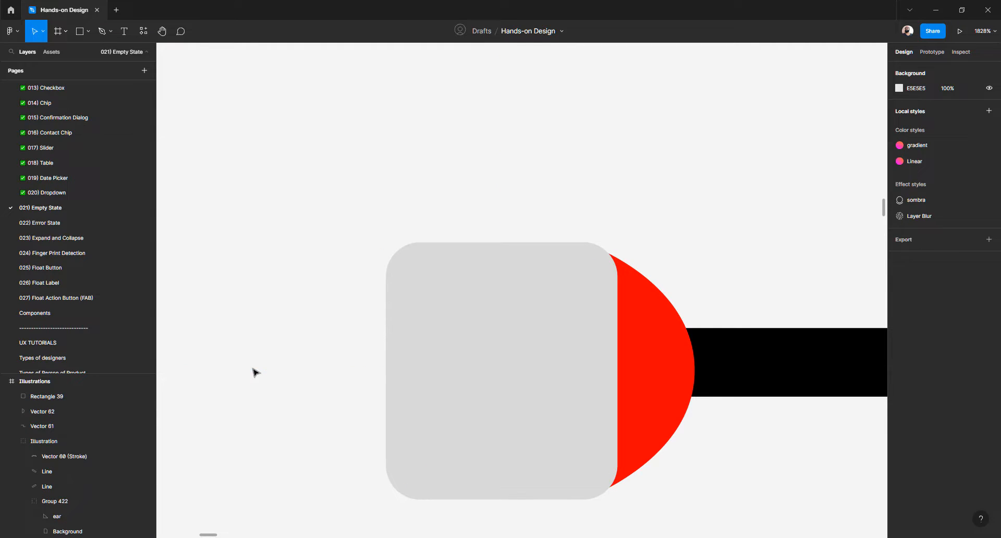
click(499, 341)
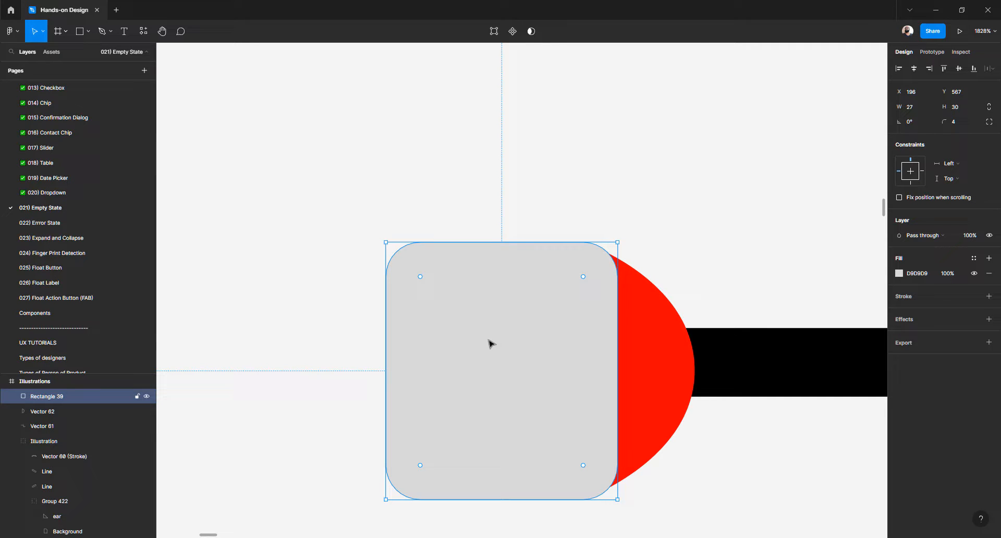
Recolour the curved cable's stroke with the light blue 85CFF9 sampled from the sad-face document's folded corner
scroll(499, 341, down, 10)
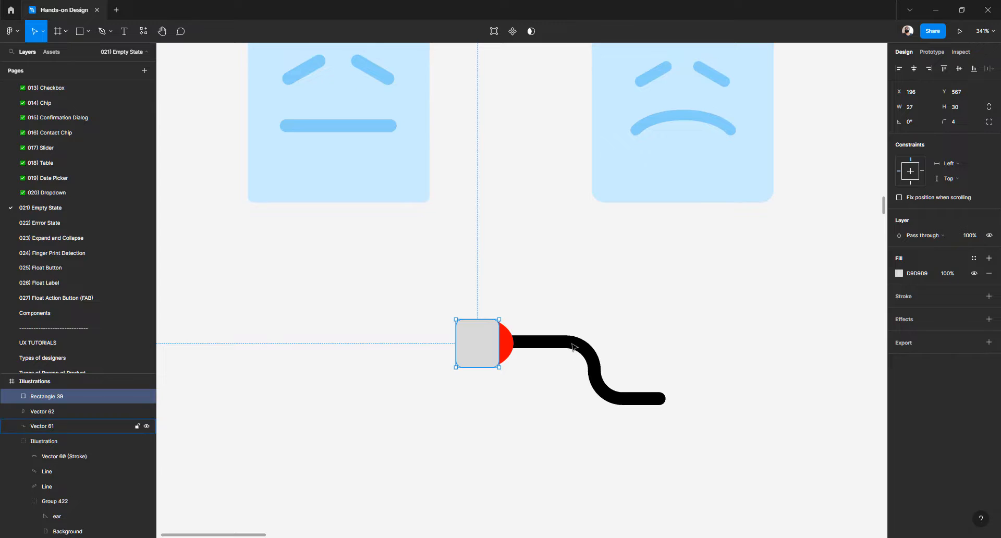
click(570, 345)
scroll(574, 356, up, 3)
key(i)
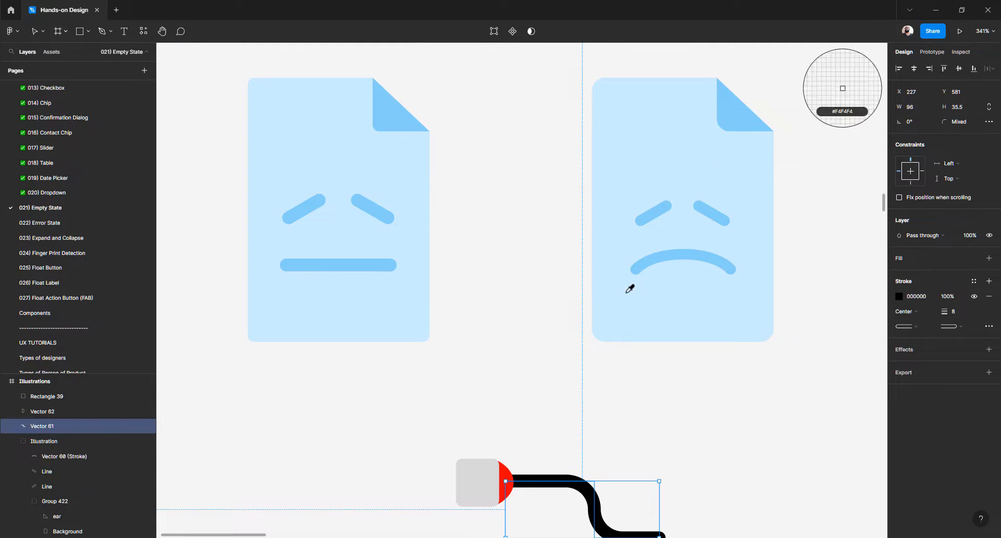
click(738, 109)
scroll(526, 378, down, 2)
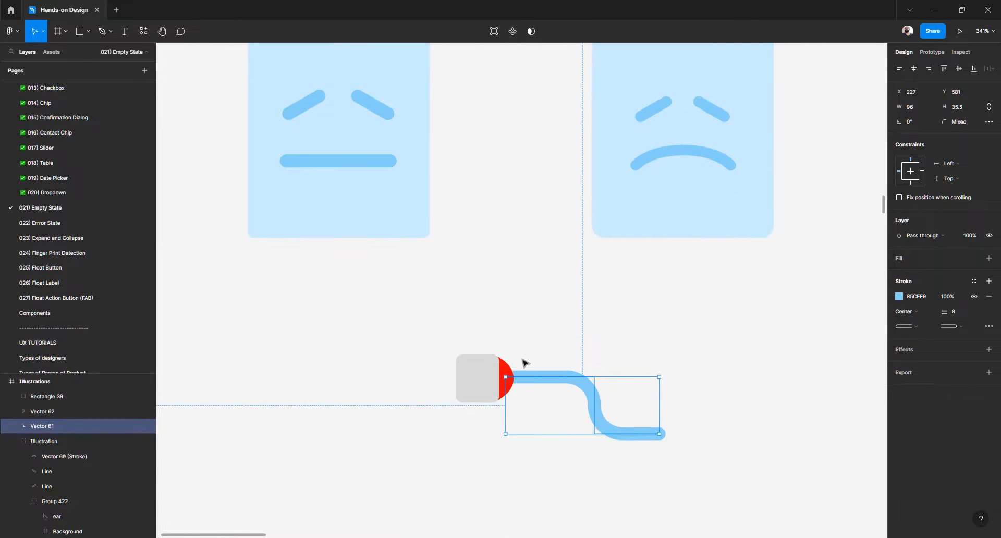
Recolour the red dome with the document's folded-corner blue, and darken the fill to 3C89B5
click(506, 371)
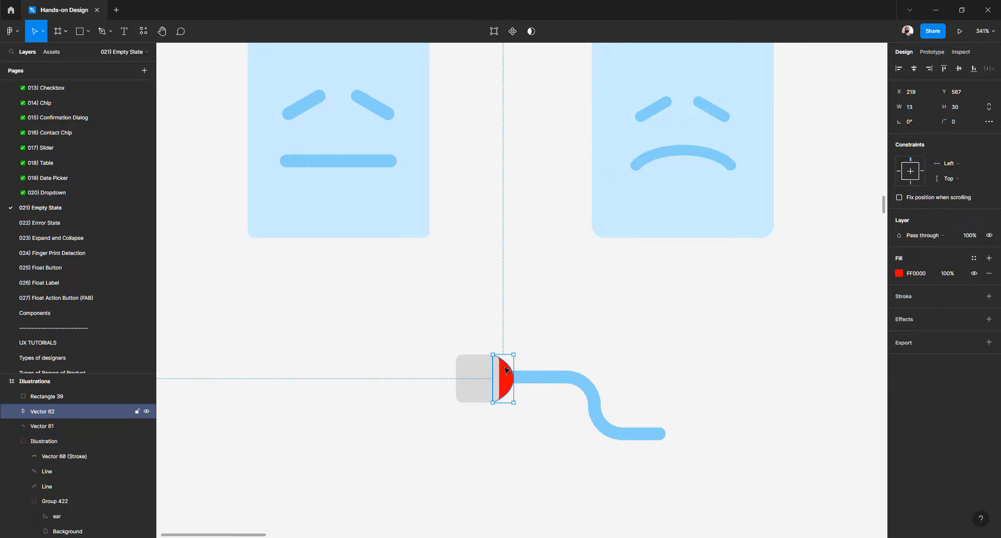
key(i)
click(719, 105)
click(899, 274)
drag(830, 290, 851, 321)
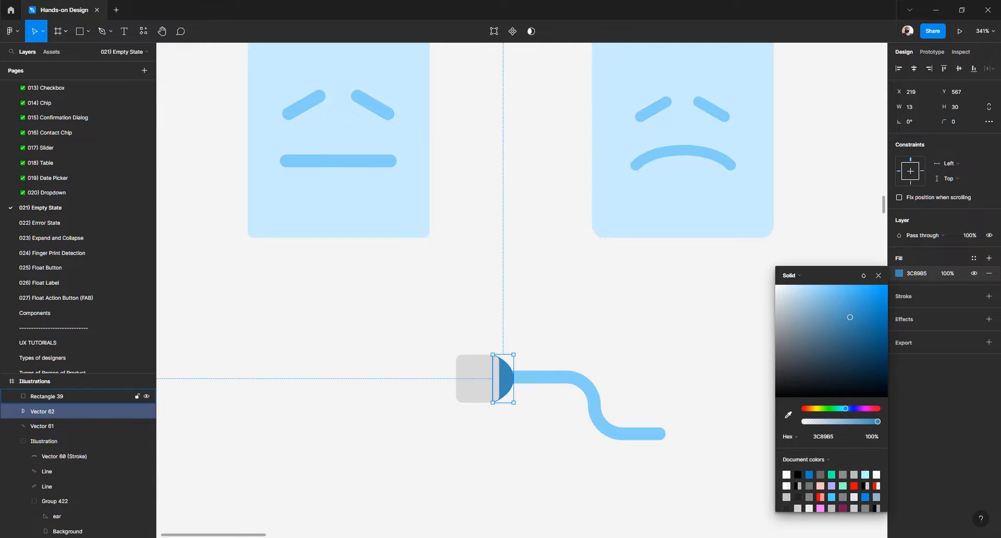
Fill the grey plug body with the light blue 85CFF9 sampled from the cable
click(482, 376)
key(i)
click(542, 375)
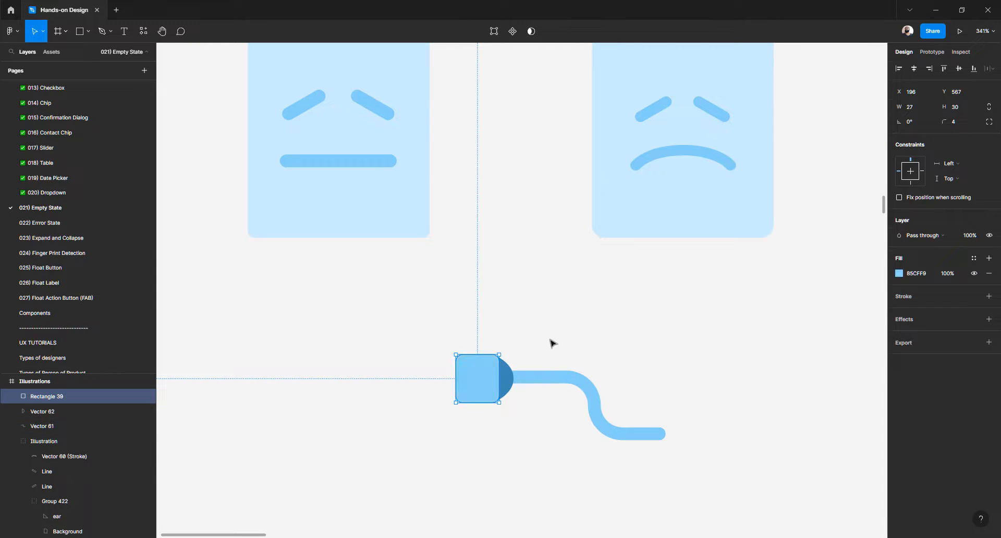
key(Escape)
Duplicate the plug body, shrink the copy to 17 by 18 about its centre, and fill it with the dome's dark blue
scroll(471, 378, up, 5)
scroll(470, 379, up, 5)
click(469, 377)
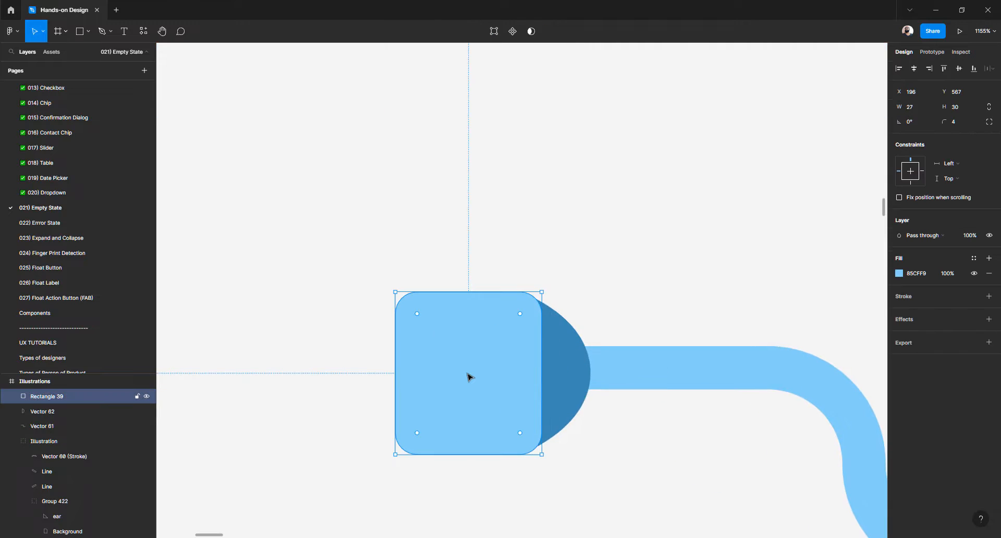
key(ctrl+d)
drag(395, 293, 431, 327)
key(i)
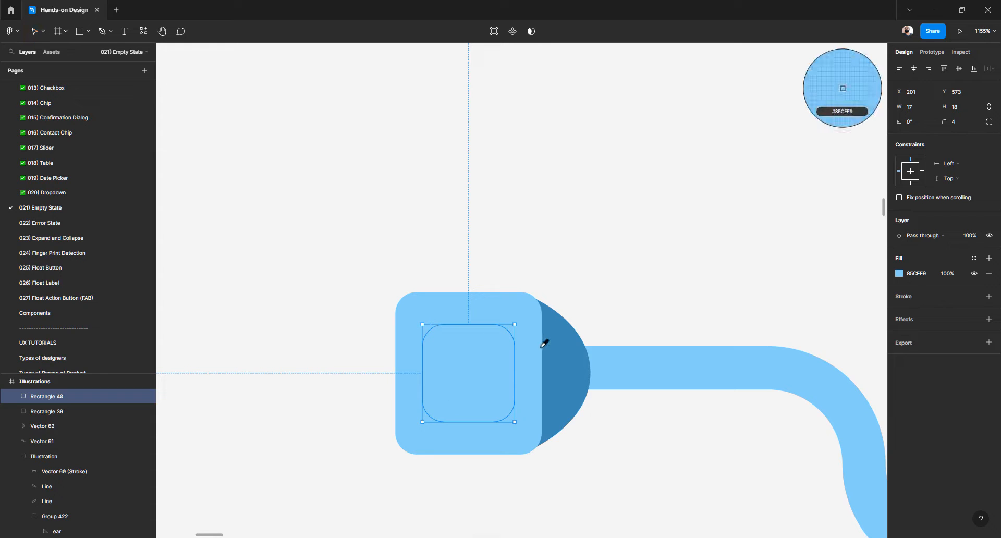
click(563, 347)
click(635, 272)
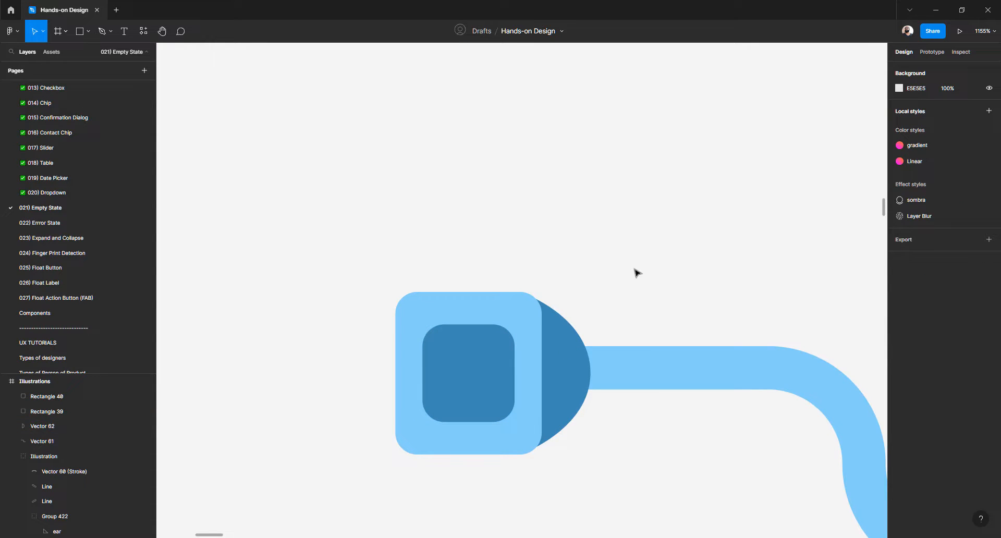
Set the corner radius of the dark inner rectangle to 2
click(451, 348)
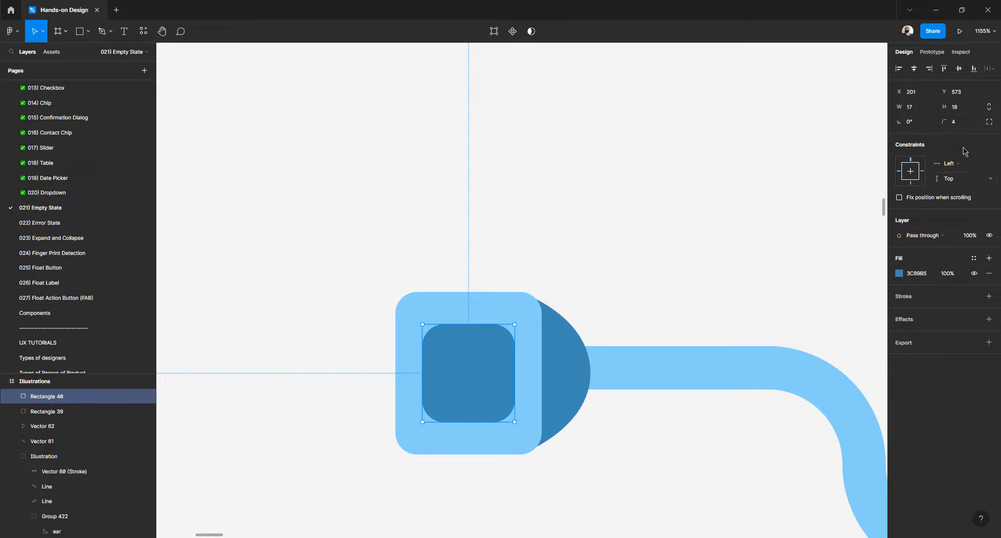
click(962, 123)
key(Return)
click(690, 219)
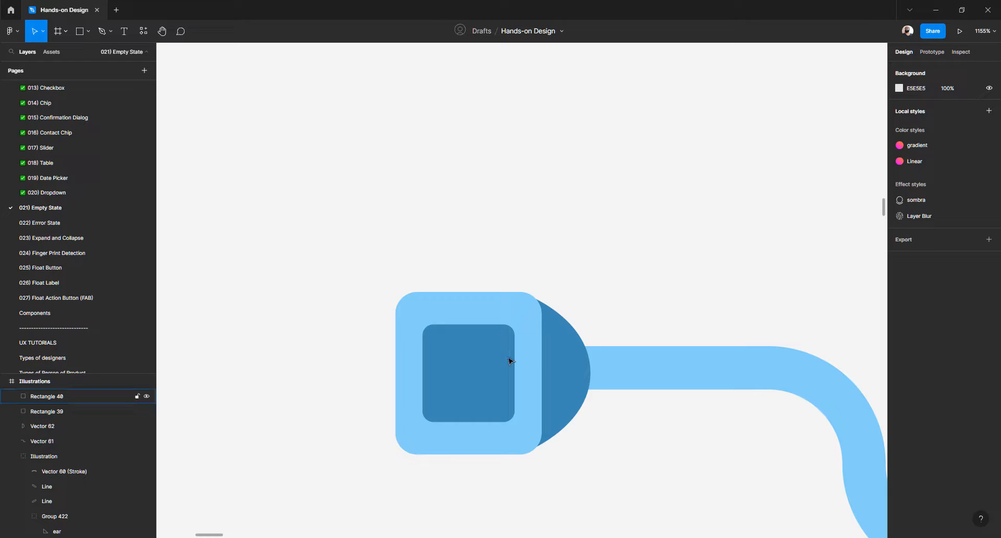
Duplicate the dark inner rectangle and fill the copy with light grey CECECE
click(470, 369)
key(ctrl+d)
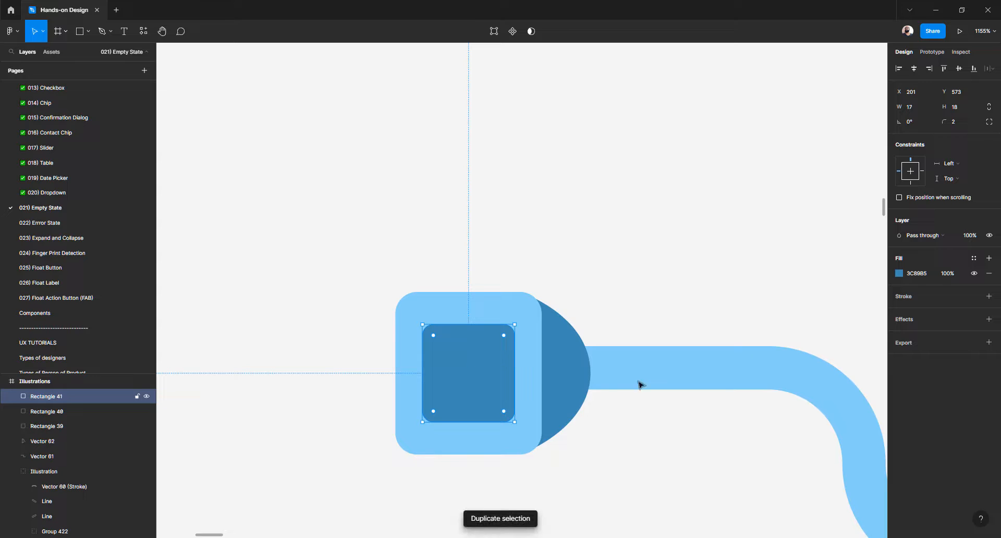
click(900, 274)
drag(813, 314, 768, 313)
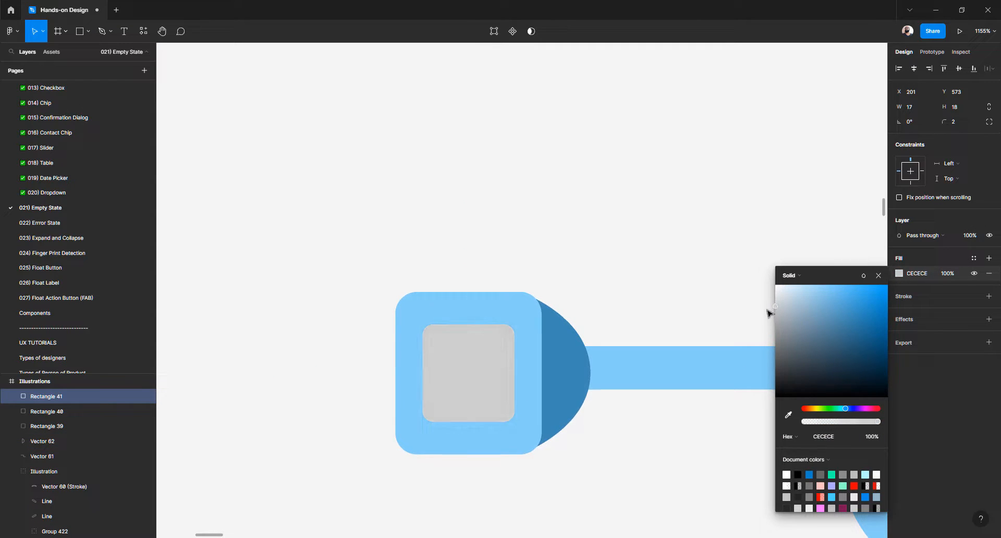
Flatten the grey rectangle to a height of 4 and place it at X 191, Y 585 as the lower plug prong
drag(462, 421, 473, 348)
drag(405, 355, 416, 407)
key(Right)
key(Down)
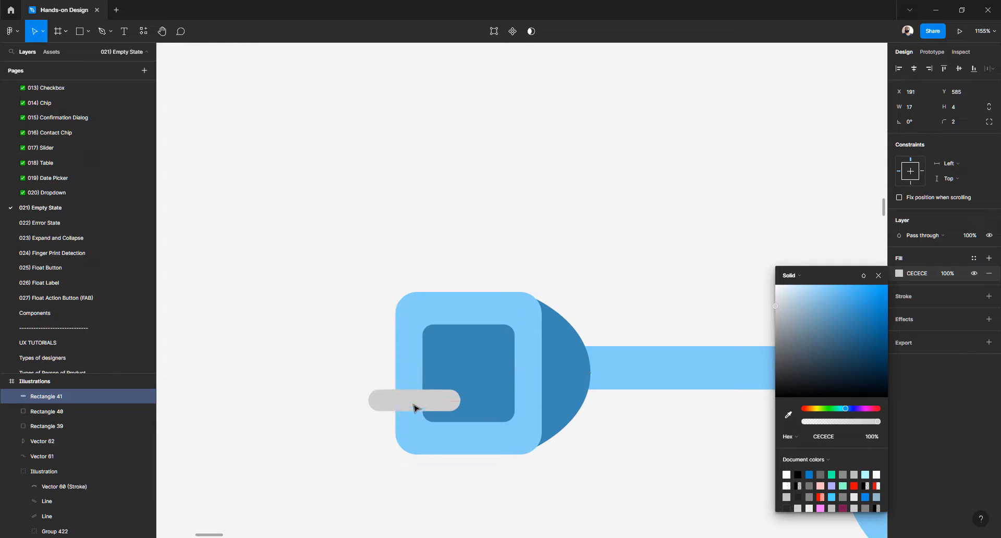
Copy the grey prong above itself with a gap of 5, and size both prongs to a width of 13
drag(461, 400, 447, 352)
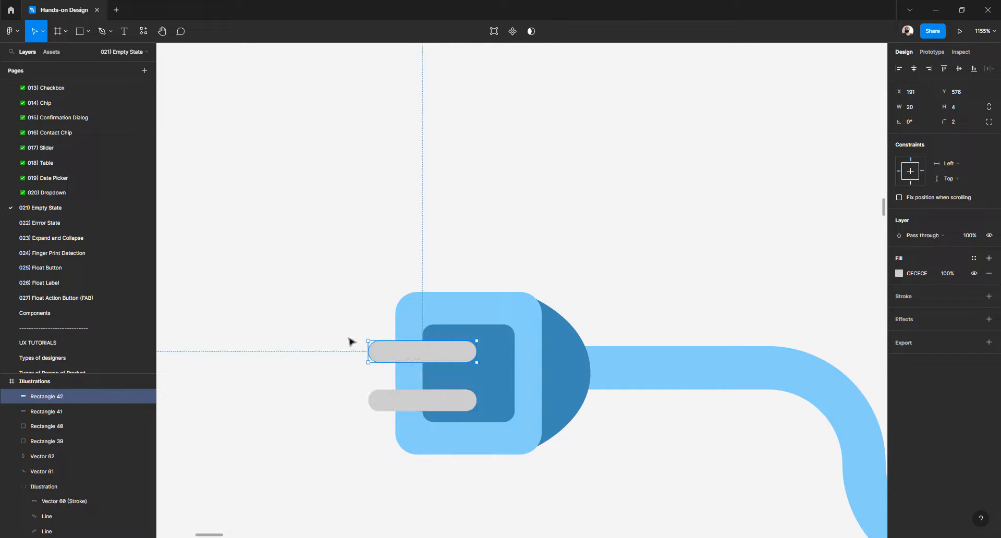
drag(346, 328, 404, 383)
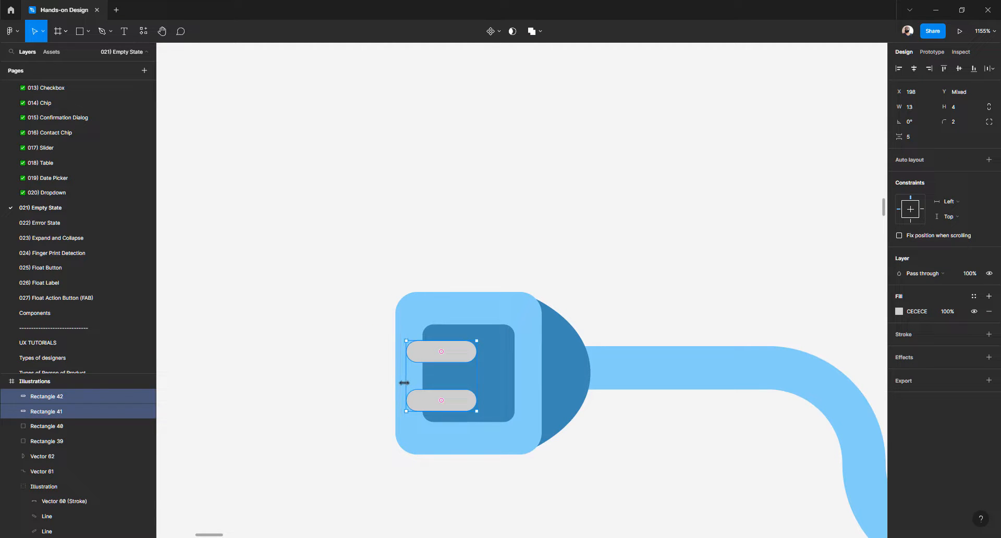
Compare the plug drawing with the plug on the reference sad-face document illustration
scroll(346, 393, down, 5)
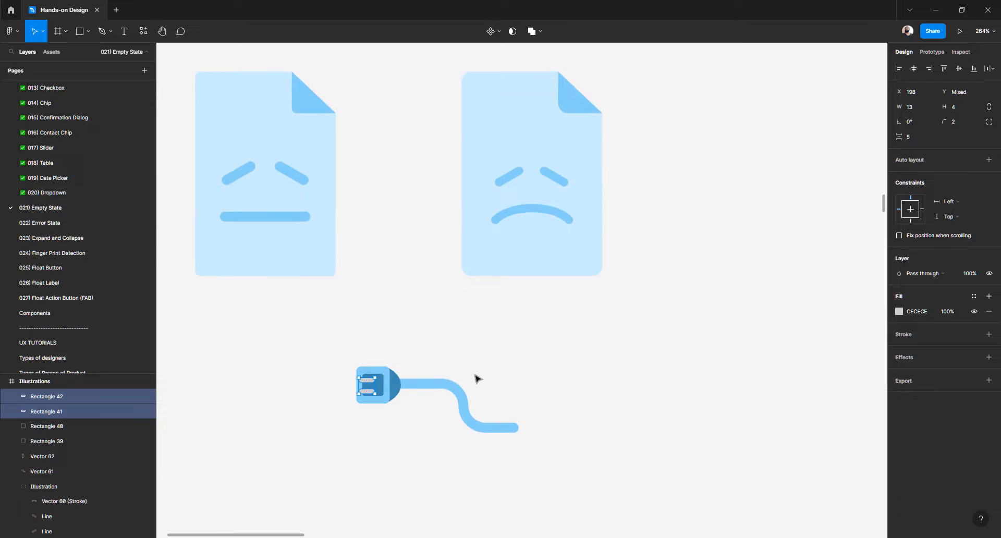
scroll(478, 378, down, 3)
scroll(478, 378, right, 10)
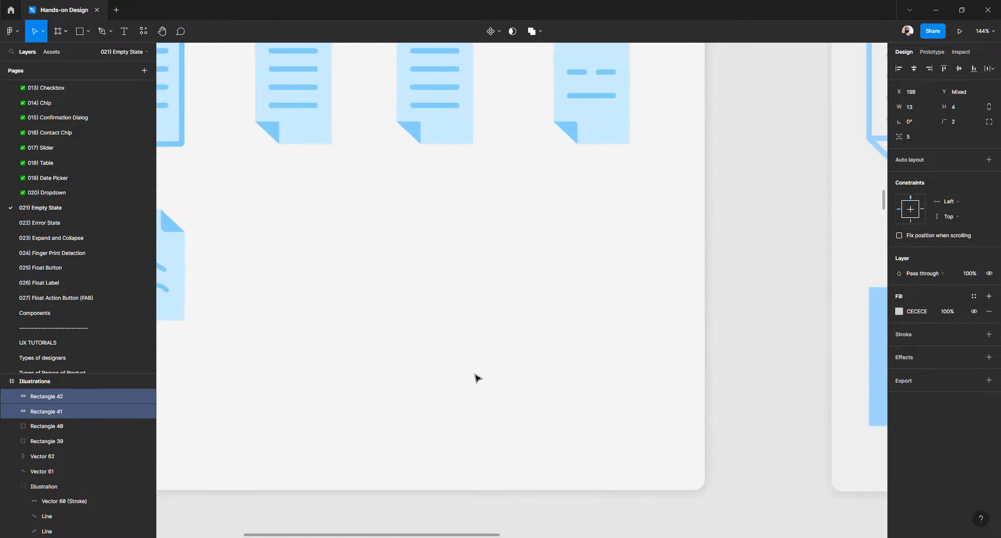
scroll(477, 378, right, 4)
scroll(615, 351, up, 5)
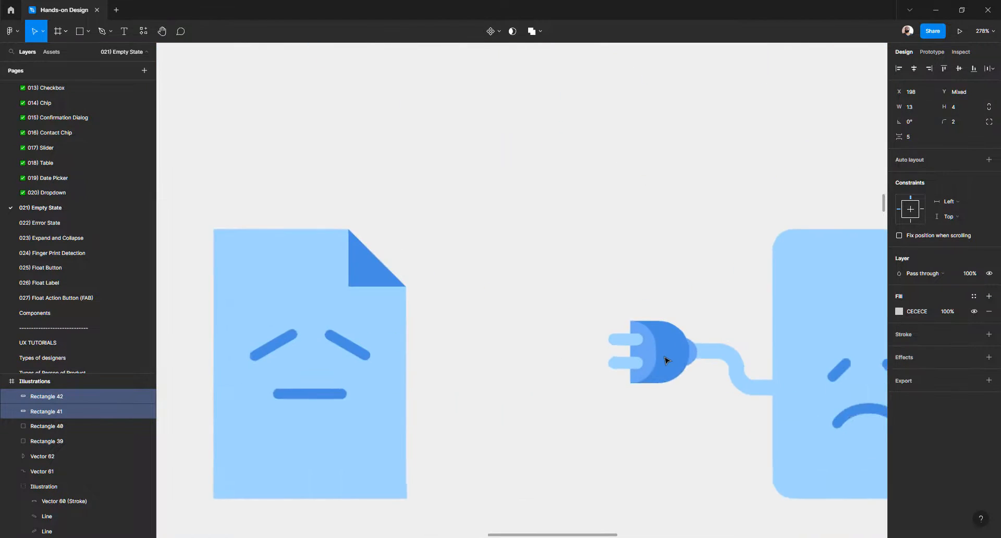
scroll(625, 355, down, 7)
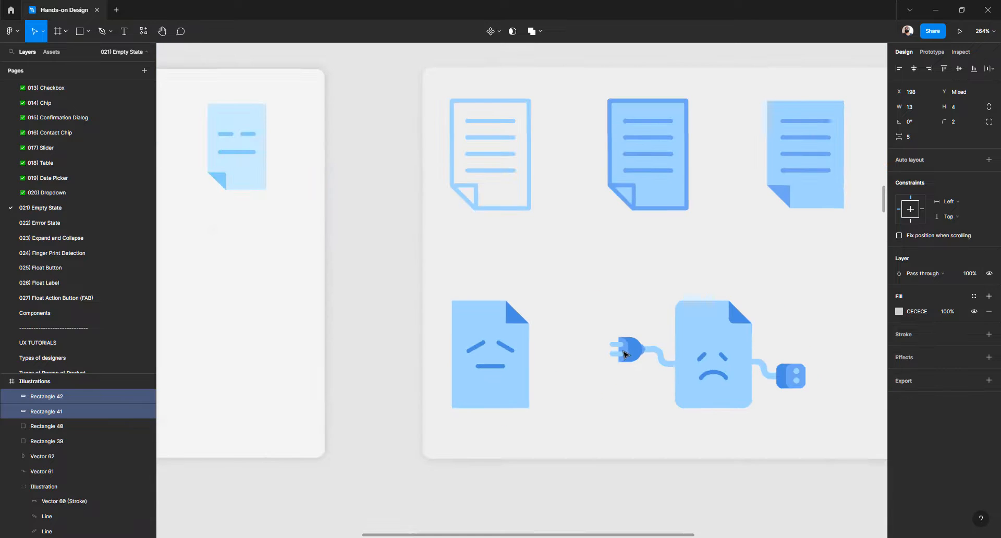
scroll(624, 354, left, 8)
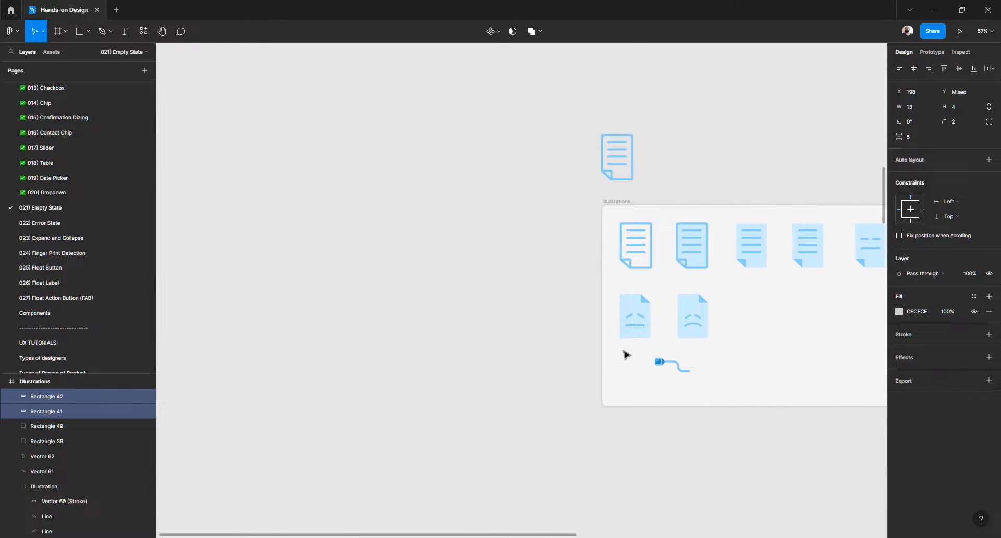
scroll(514, 363, up, 10)
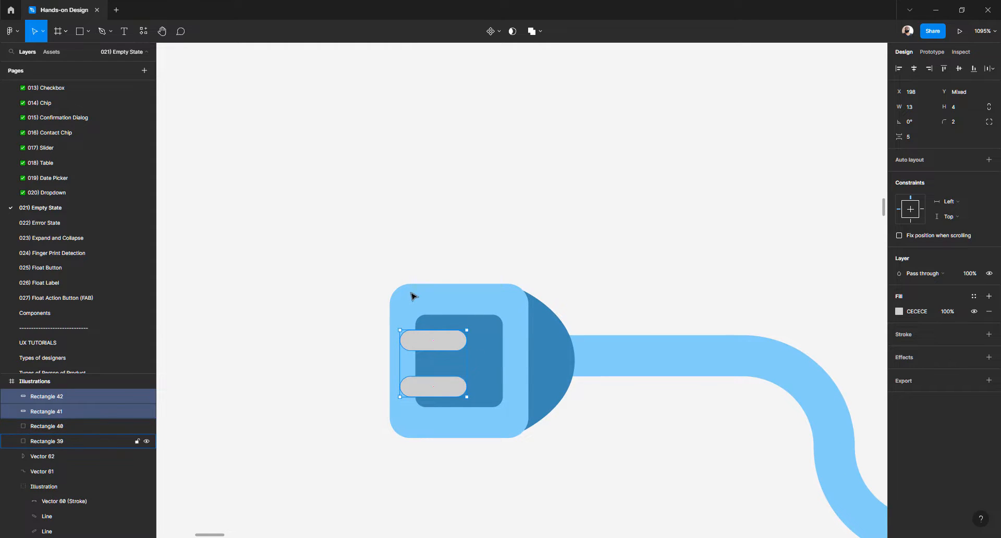
Narrow the dark inner rectangle and the plug body from their prong side, making the body 20 wide
click(423, 367)
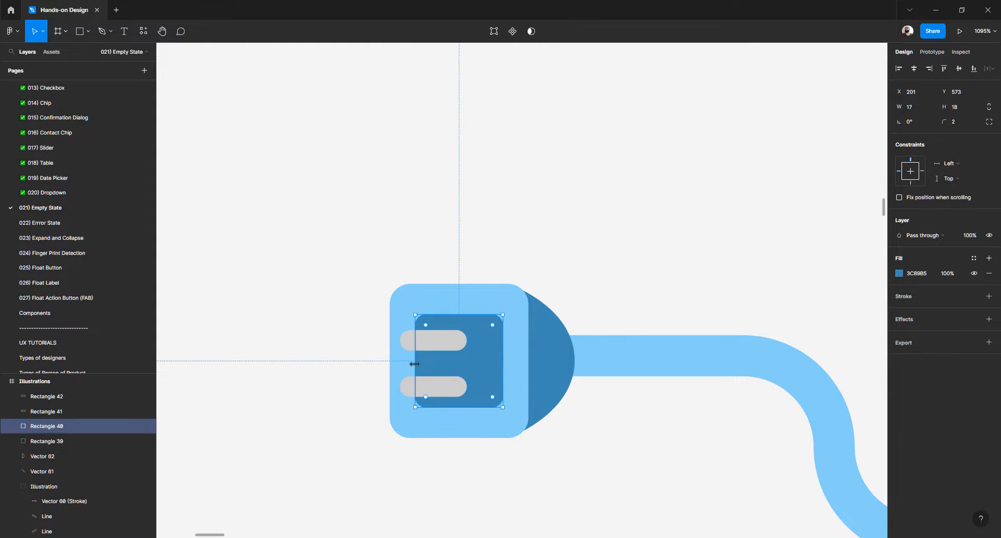
mouse_move(432, 363)
mouse_down()
mouse_move(405, 365)
mouse_move(447, 362)
mouse_up()
click(411, 356)
click(450, 362)
Shift both grey prongs toward the cable to X 200 and bring them closer together, with the upper one at Y 577
click(426, 385)
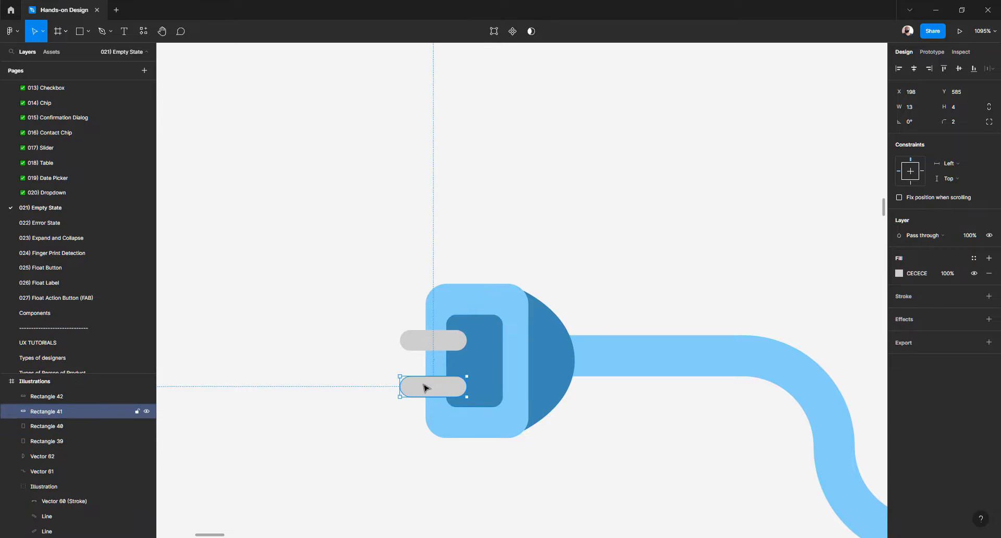
shift+click(423, 342)
drag(417, 387, 430, 382)
click(428, 388)
drag(431, 340, 432, 345)
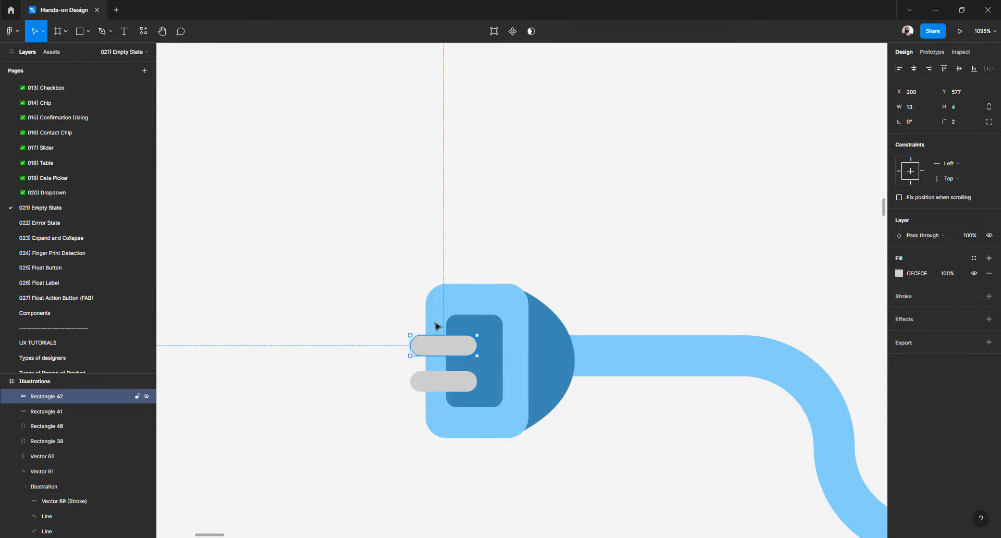
Set the plug body's corner radius to 2 and reduce its height to 26 about its centre
click(435, 306)
click(959, 121)
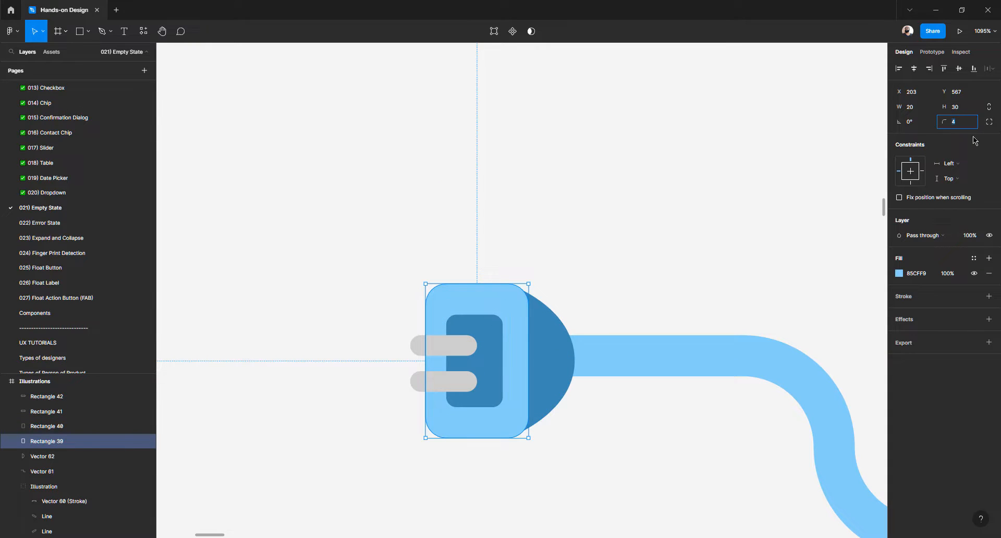
text(2)
key(Return)
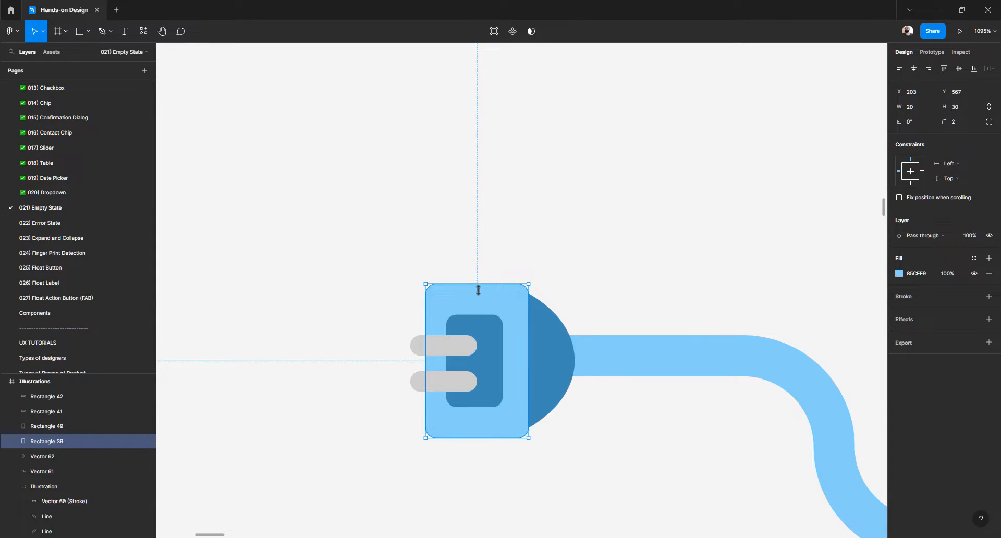
drag(478, 284, 479, 292)
Reduce the dark blue dome's height to 26, and delete the dome
click(564, 343)
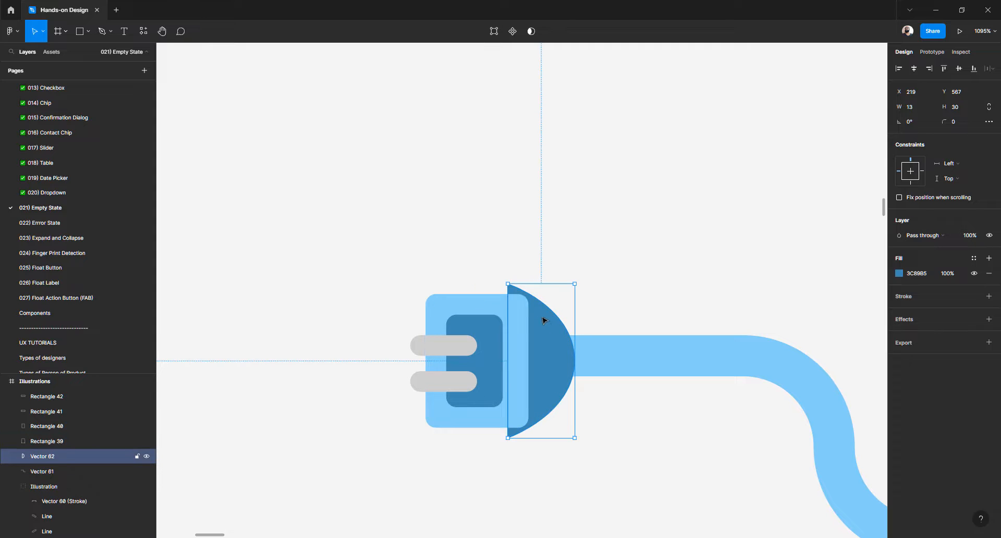
drag(542, 293, 542, 294)
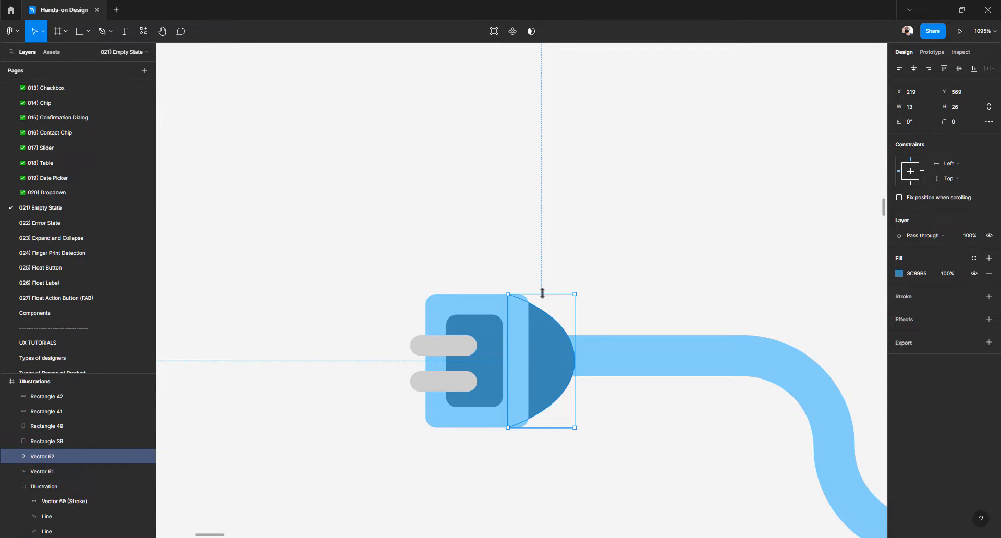
key(Delete)
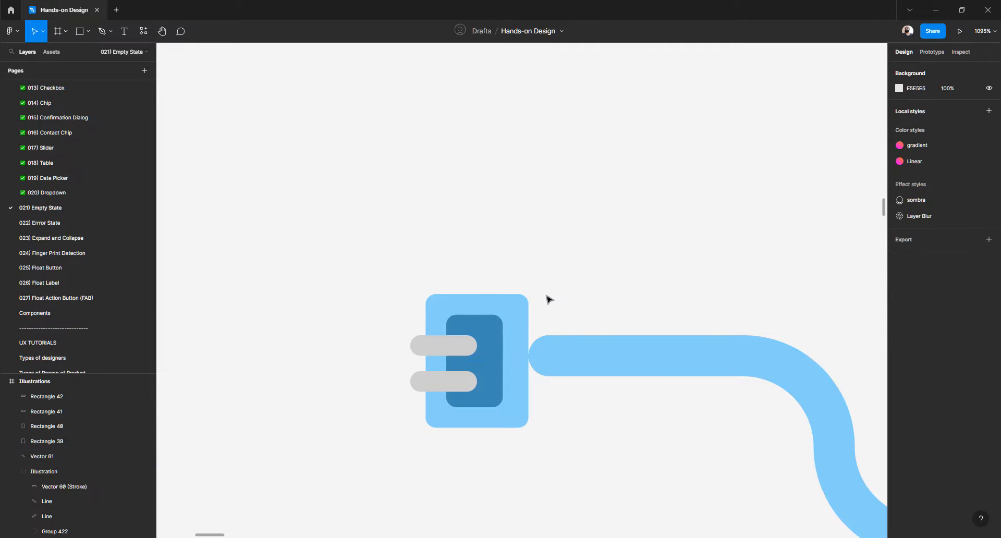
Duplicate the plug body toward the cable at X 221 and fill the copy with the inner rectangle's dark blue 3C89B5
click(524, 315)
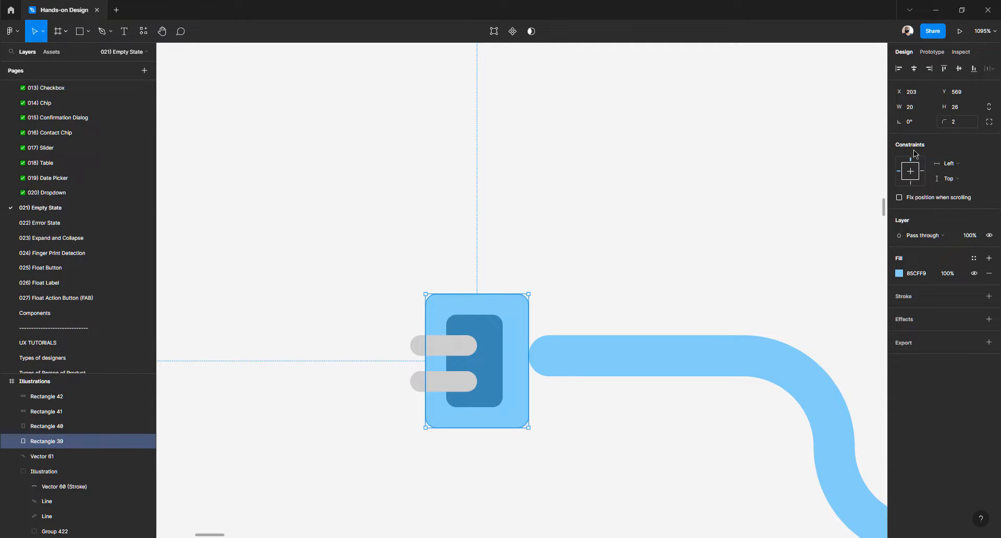
alt+drag(536, 326, 615, 323)
key(i)
click(488, 327)
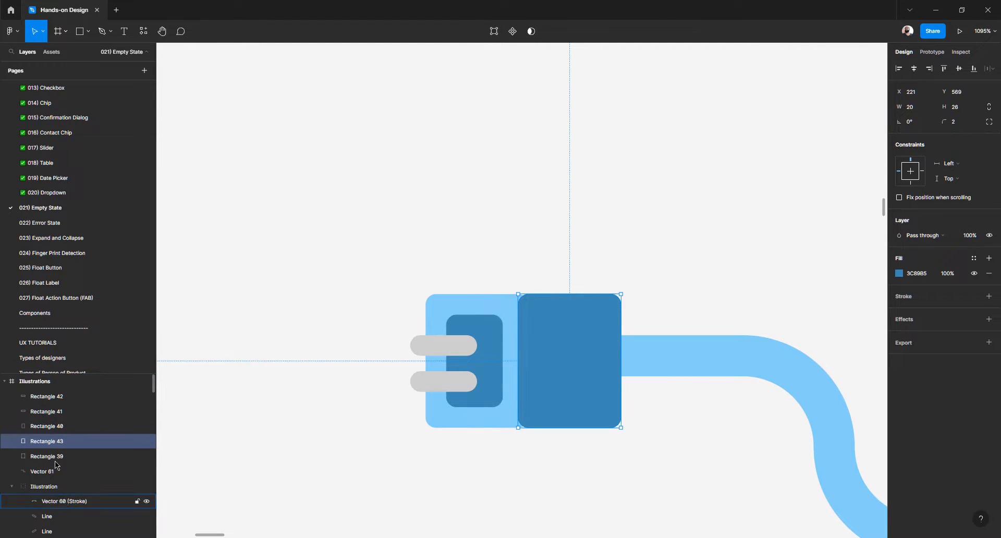
Send the dark blue copy behind the light blue plug body and extend it beneath the body to a width of 25
drag(62, 443, 61, 464)
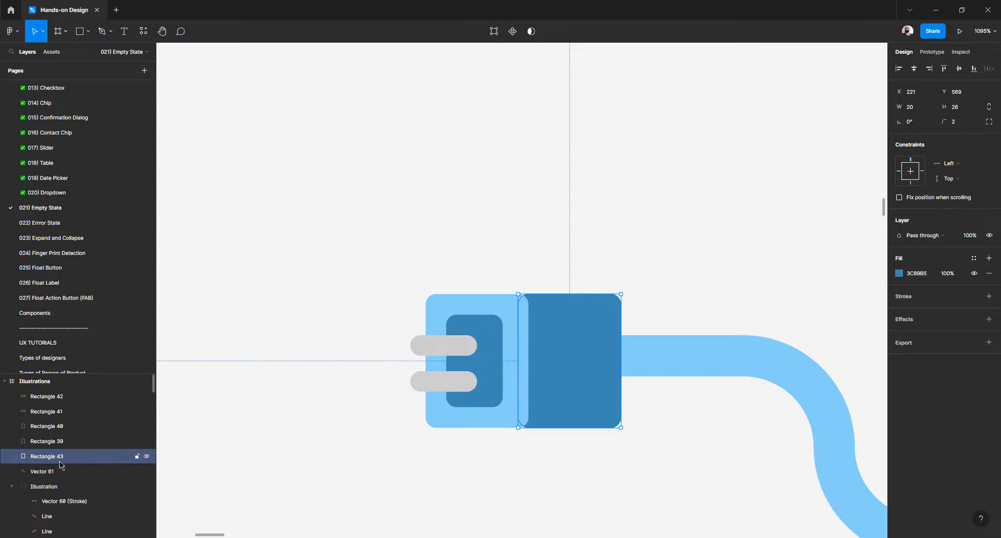
drag(518, 341, 491, 342)
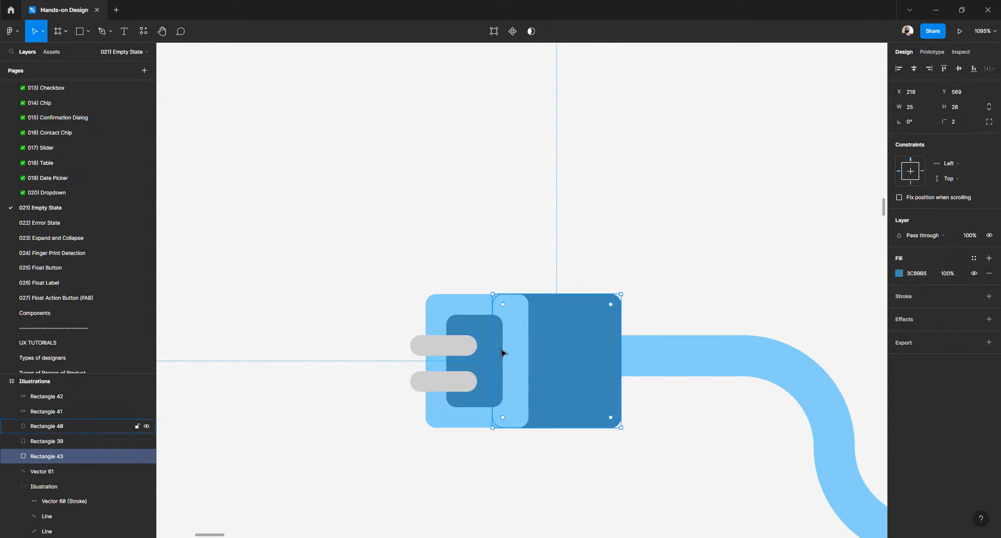
Set the corner radius of the dark blue block's two prong-side points to 0
double_click(553, 365)
drag(457, 256, 520, 485)
click(921, 140)
key(Return)
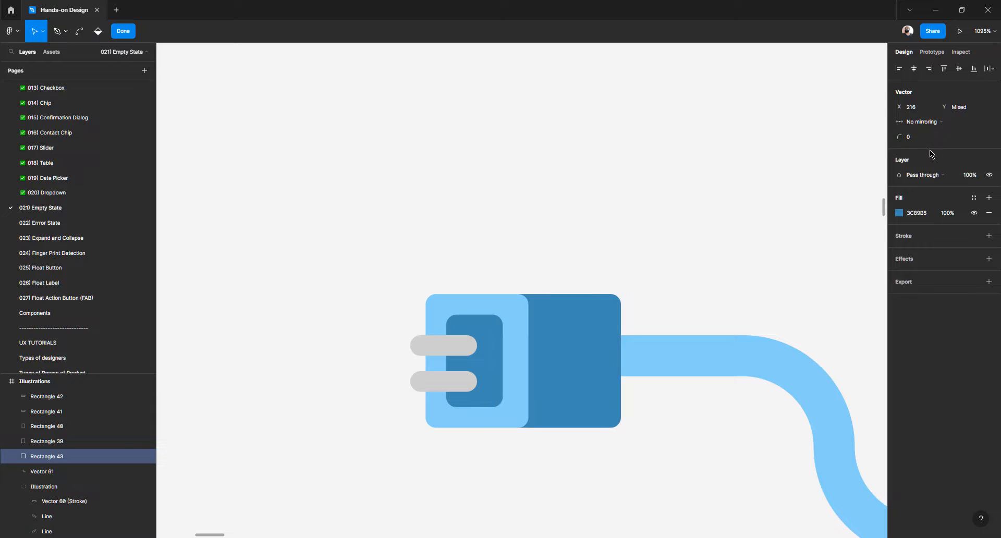
Reduce the dark blue block's width to 16 from its cable side
key(Escape)
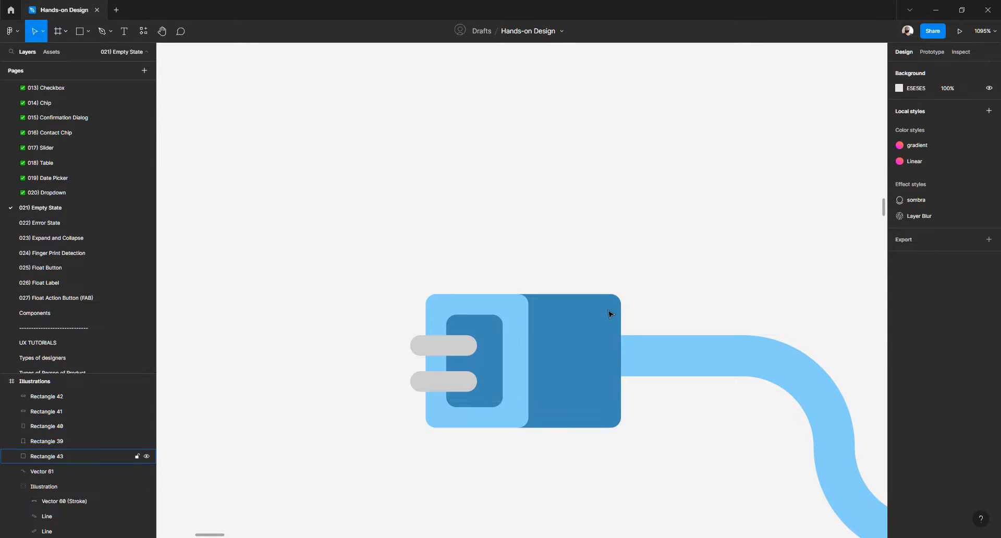
drag(600, 356, 572, 358)
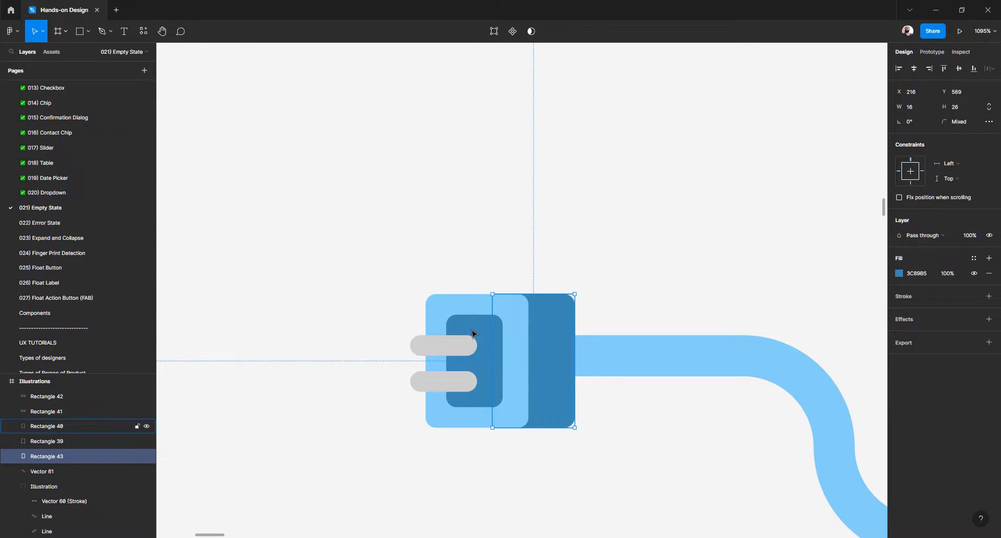
click(474, 333)
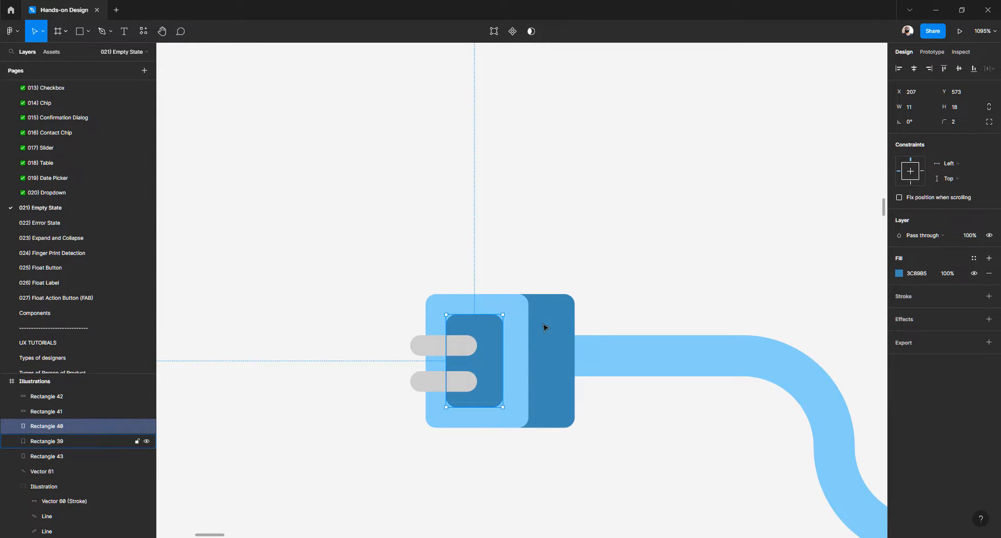
click(554, 345)
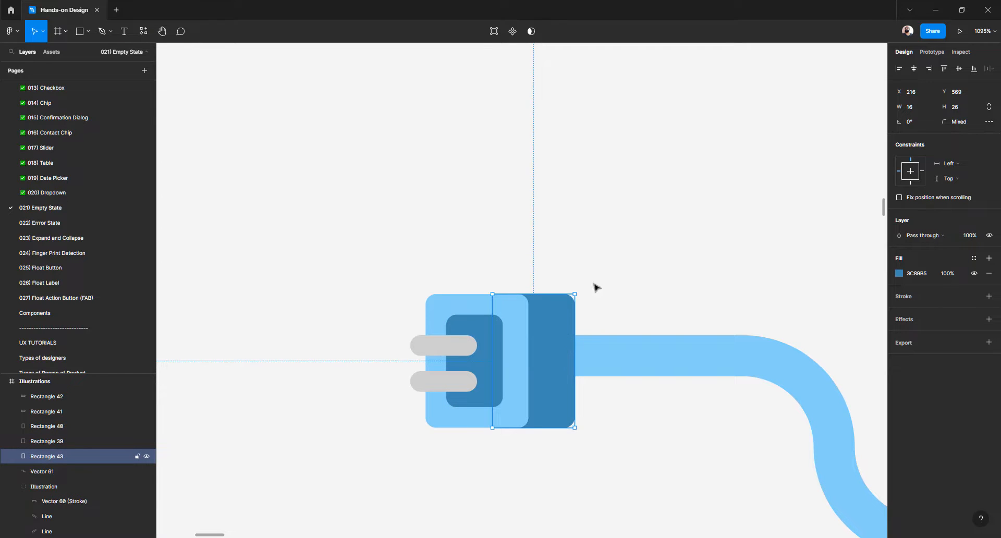
Increase the corner radius of the dark blue block's two cable-side points to form a rounded back end
double_click(570, 327)
drag(594, 274, 566, 459)
drag(901, 137, 909, 137)
click(687, 206)
Examine the reference plug illustration and compare its prongs and body shape with the drawn plug
scroll(510, 257, down, 3)
scroll(509, 258, right, 5)
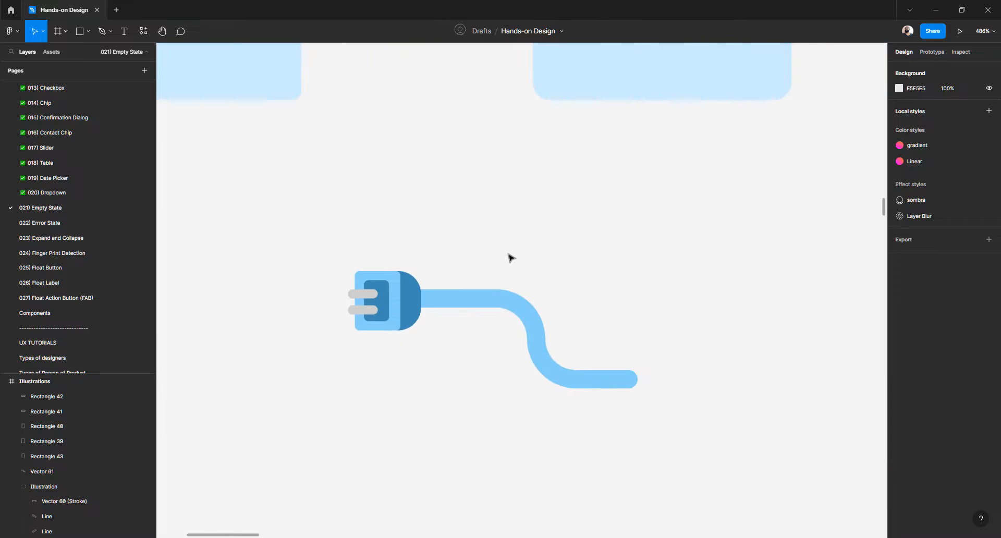
scroll(509, 257, down, 3)
scroll(509, 258, right, 3)
scroll(509, 259, down, 3)
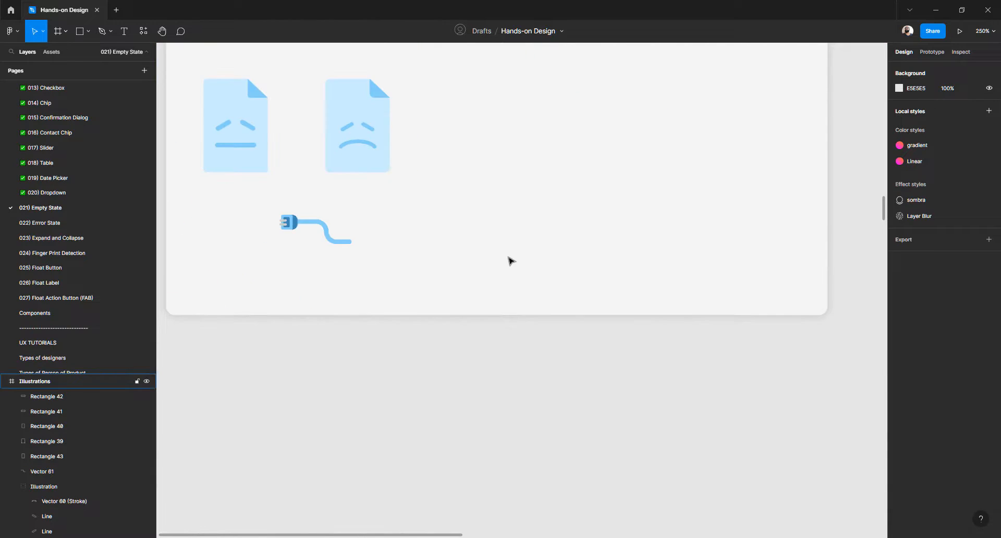
scroll(509, 260, right, 10)
scroll(569, 198, up, 8)
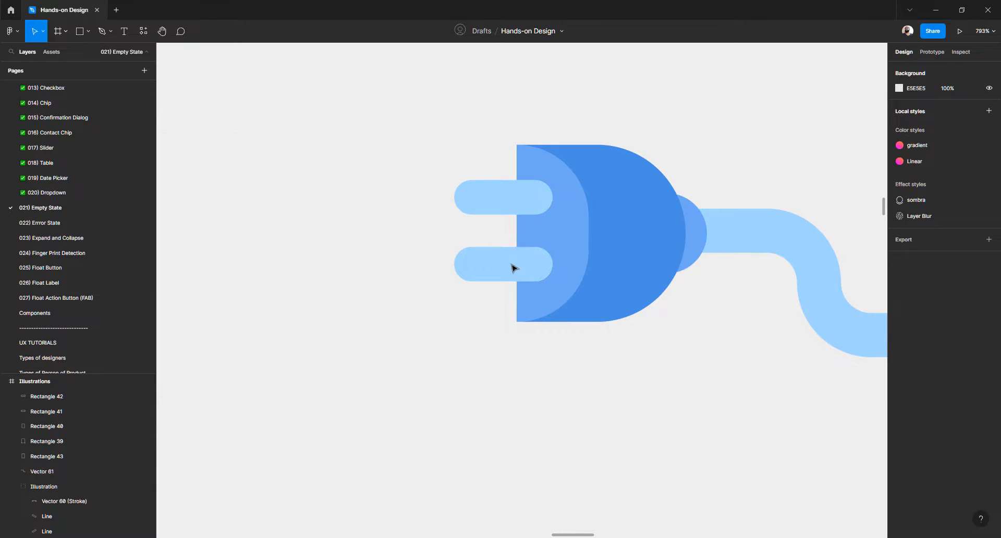
scroll(514, 268, down, 12)
scroll(514, 267, left, 6)
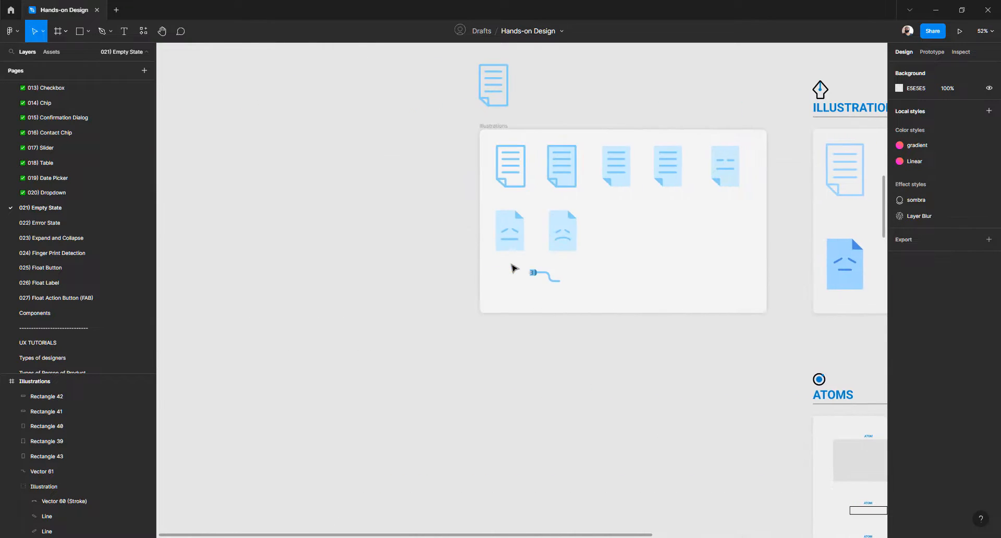
scroll(539, 277, up, 10)
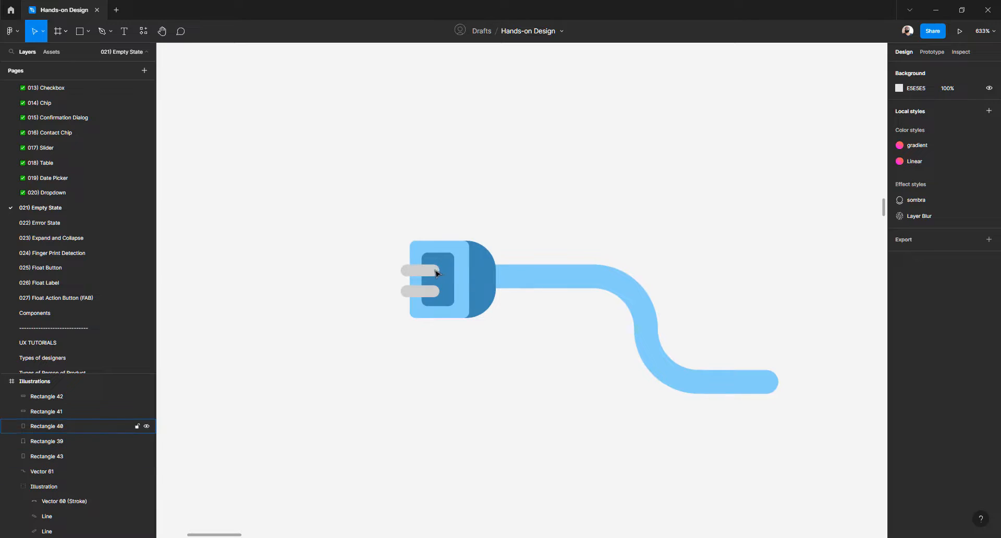
Try filling both grey prongs with the plug body's light blue 85CFF9, and undo the fill
click(438, 272)
shift+click(431, 295)
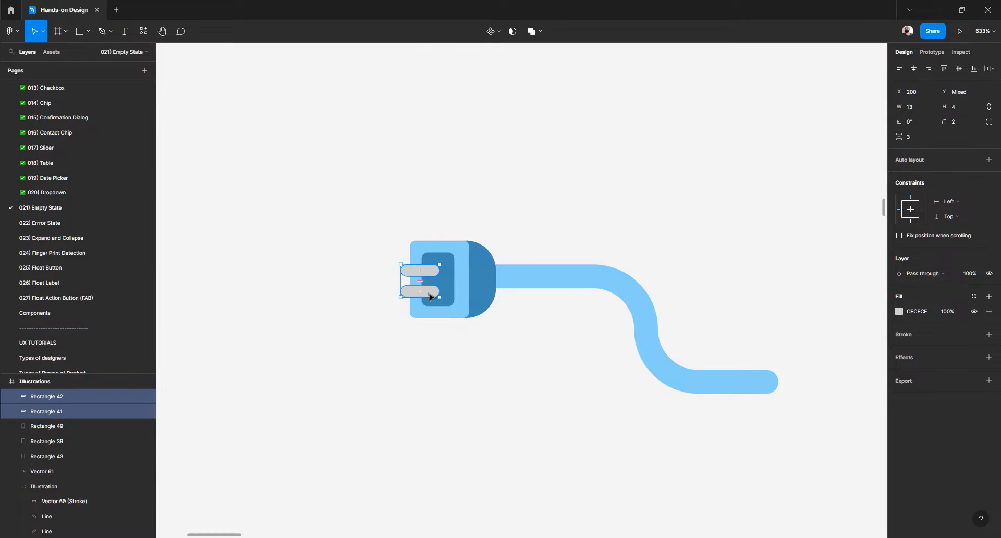
key(i)
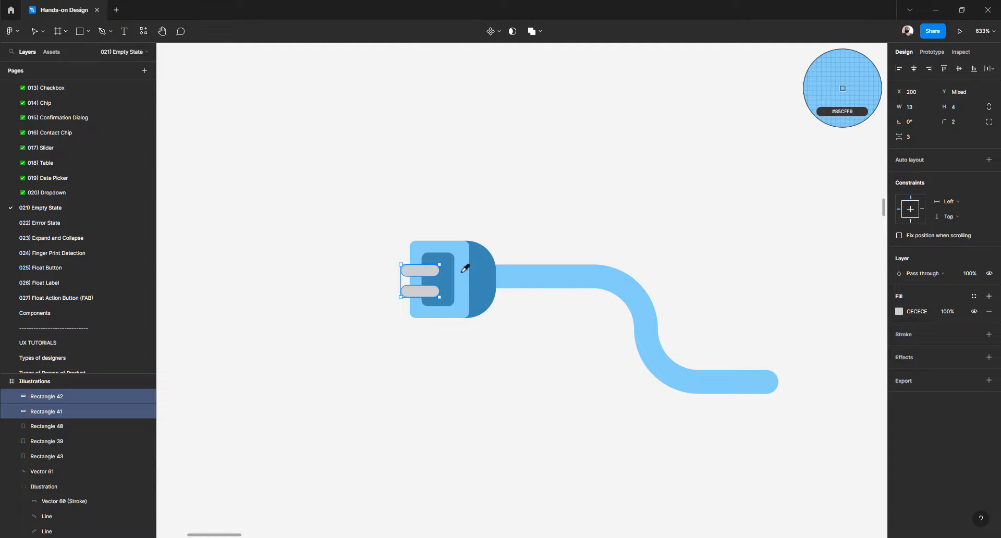
click(463, 275)
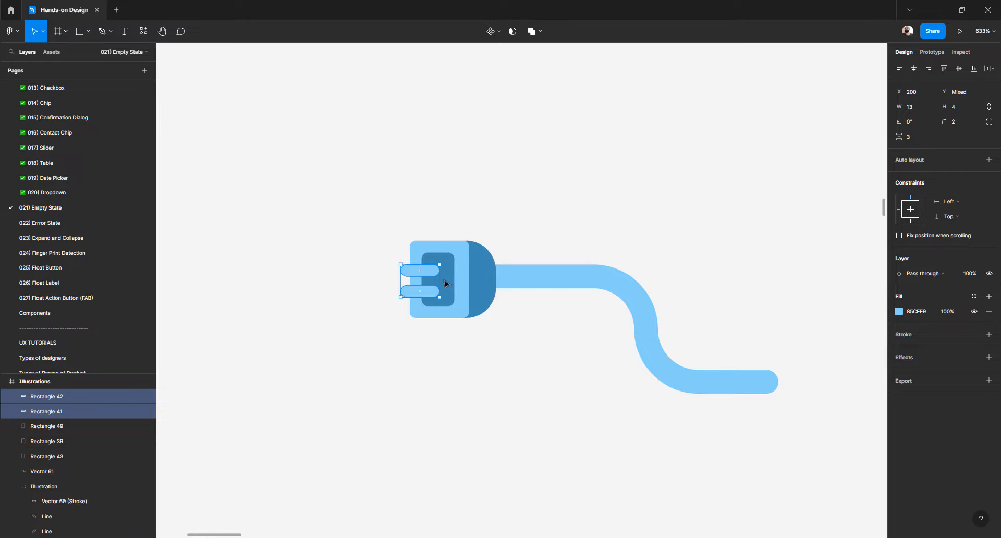
key(ctrl+z)
Delete the dark blue inner rectangle and fill both prongs with the rounded back end's dark blue 3C89B5
click(450, 283)
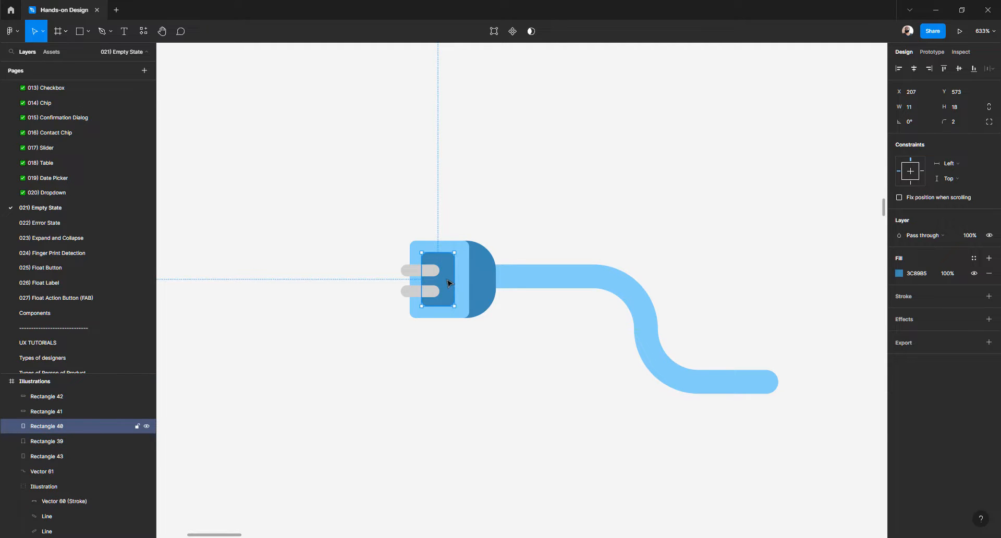
key(Delete)
click(420, 271)
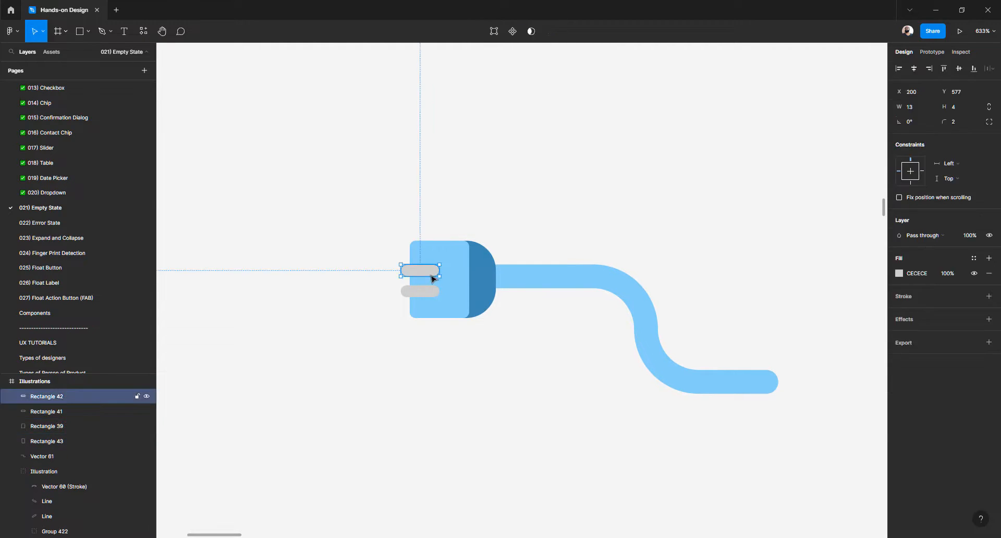
shift+click(426, 293)
key(i)
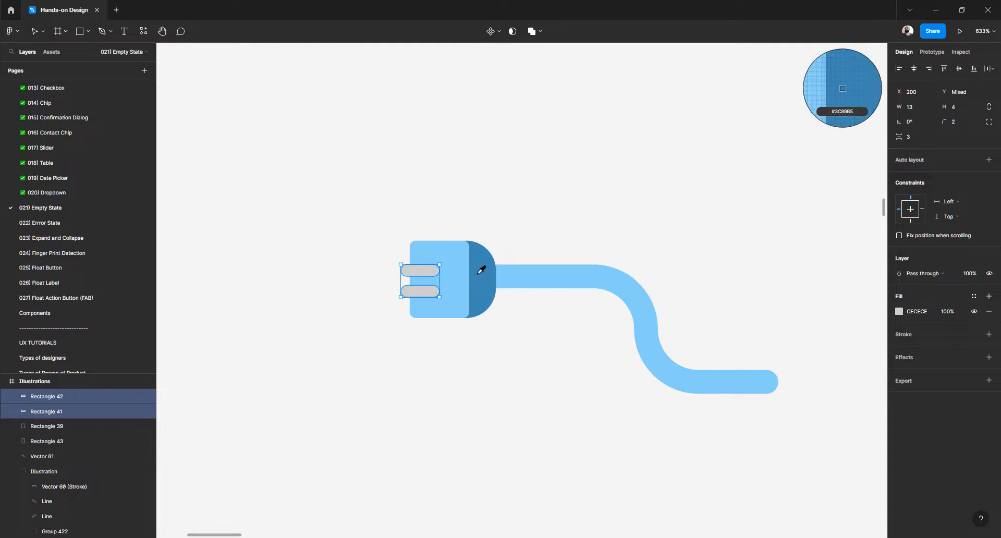
click(480, 266)
click(456, 359)
Lengthen both prongs to a width of 15 and move them apart vertically to a gap of 7
scroll(425, 296, up, 2)
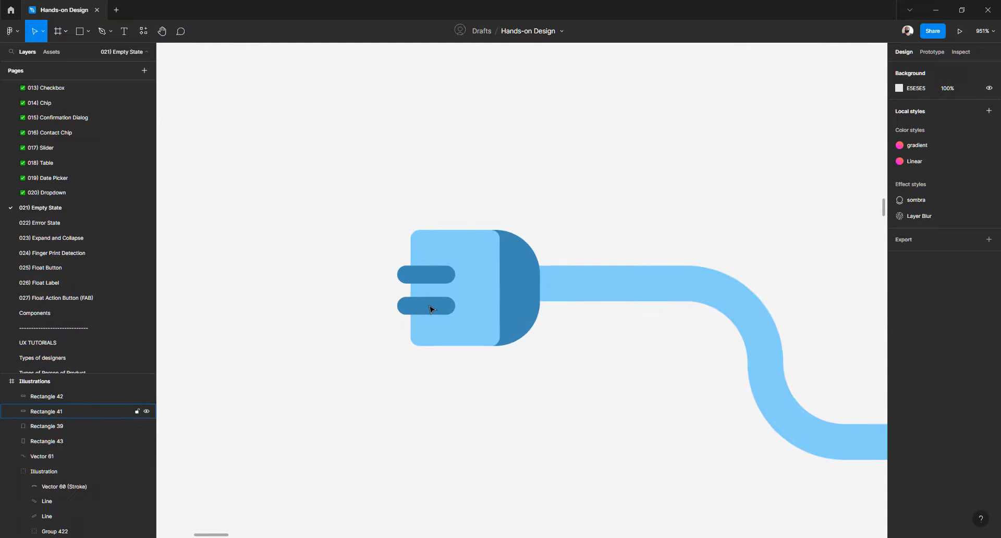
click(427, 304)
shift+click(435, 275)
drag(464, 285, 466, 285)
key(Escape)
click(425, 312)
drag(419, 312, 420, 320)
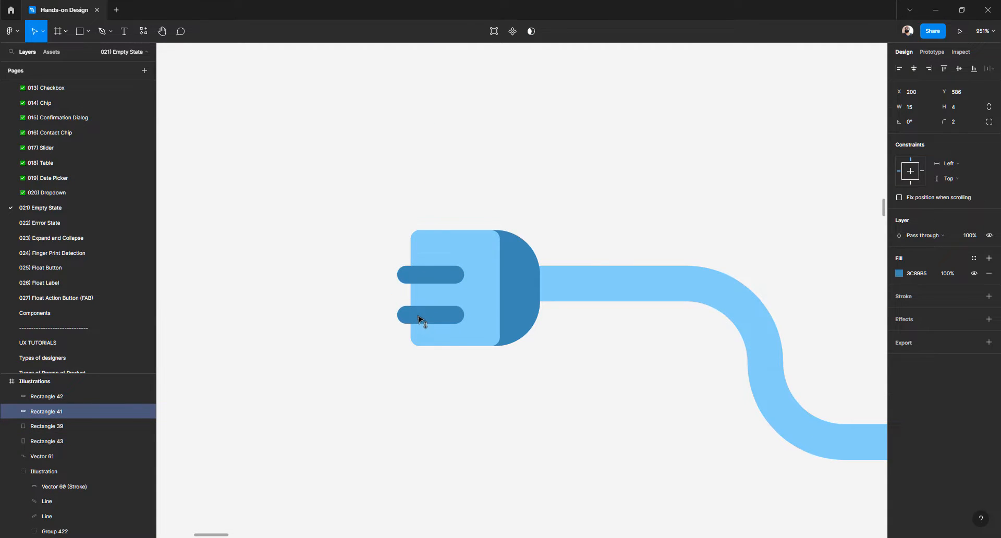
drag(424, 277, 382, 289)
Extend both prongs outward from the plug body to X 195, with a width of 19
shift+click(418, 314)
drag(464, 287, 460, 287)
mouse_move(383, 289)
mouse_down()
mouse_move(365, 286)
mouse_move(375, 287)
mouse_up()
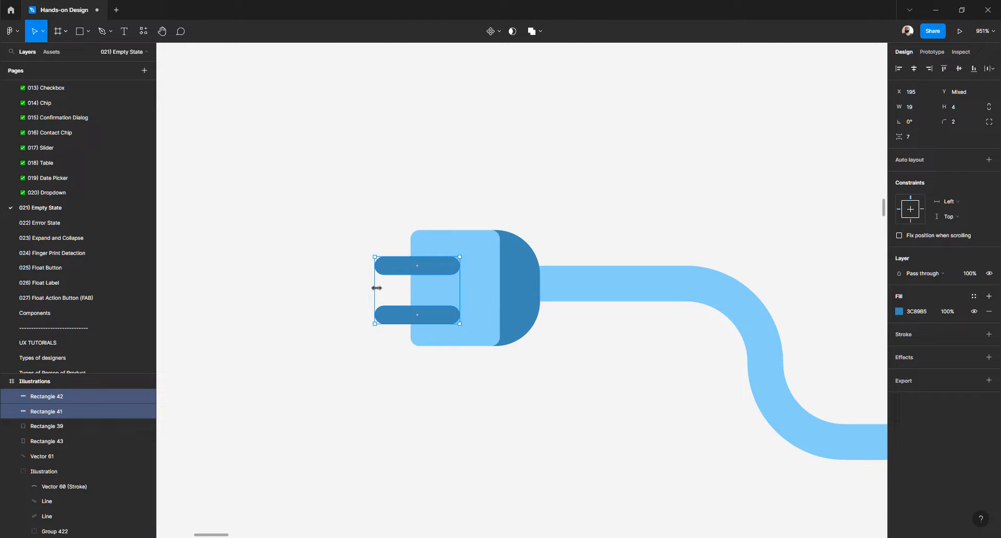
drag(457, 292, 456, 292)
click(467, 395)
scroll(465, 394, down, 3)
scroll(465, 382, up, 3)
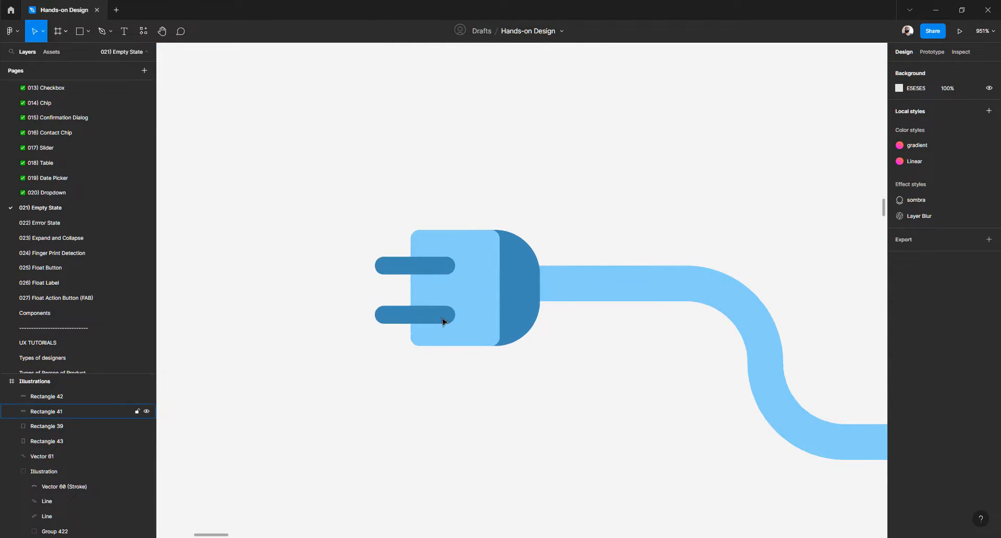
click(444, 322)
shift+click(427, 269)
drag(457, 294, 462, 293)
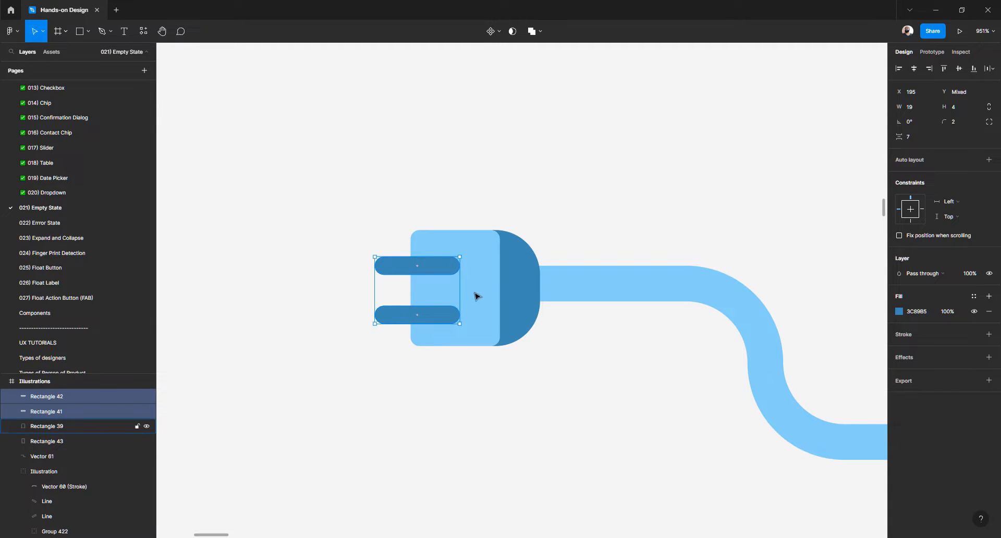
click(303, 293)
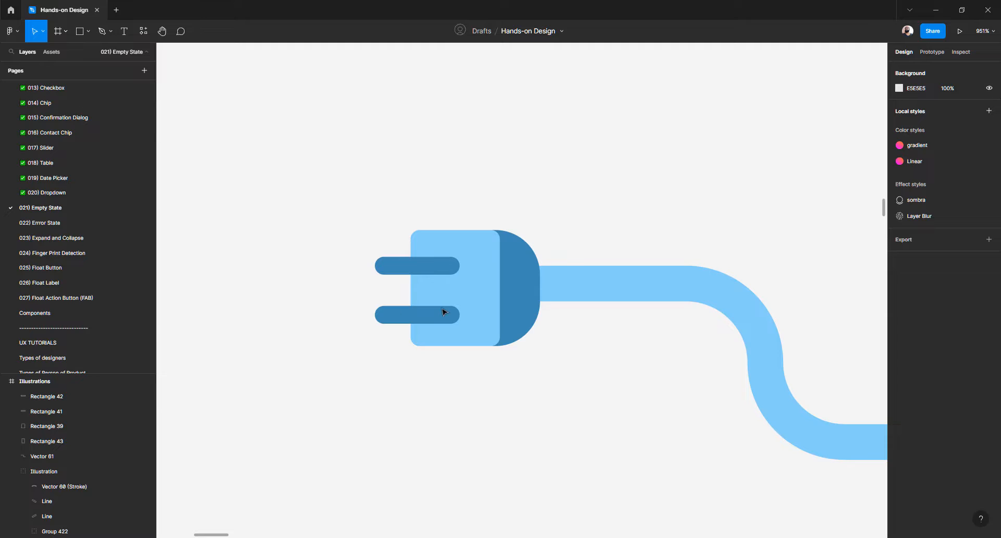
Duplicate the plug body as a 12 by 18 inset rectangle at X 207, Y 573, and fill it with 5DAEDC
click(473, 284)
key(ctrl+d)
drag(413, 286, 427, 286)
drag(456, 230, 455, 247)
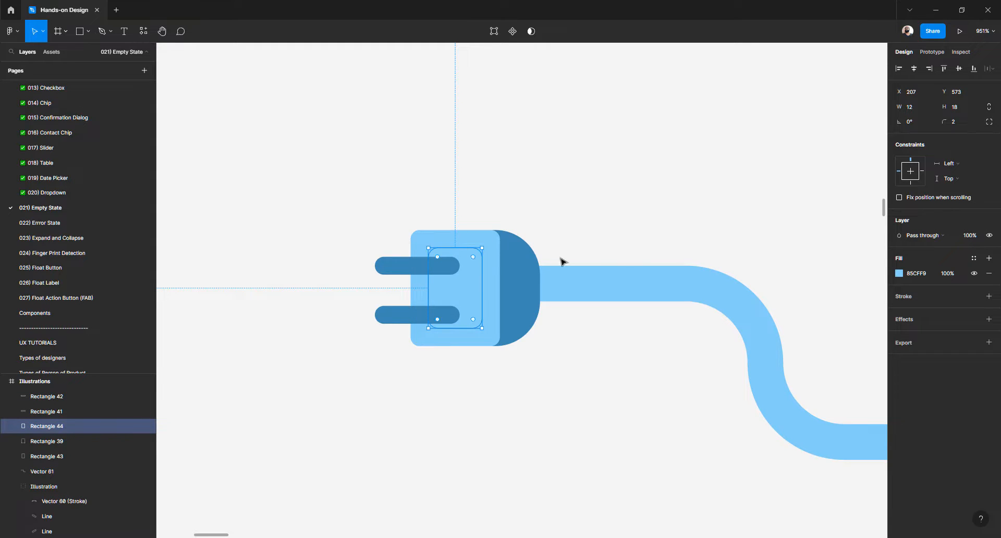
click(900, 274)
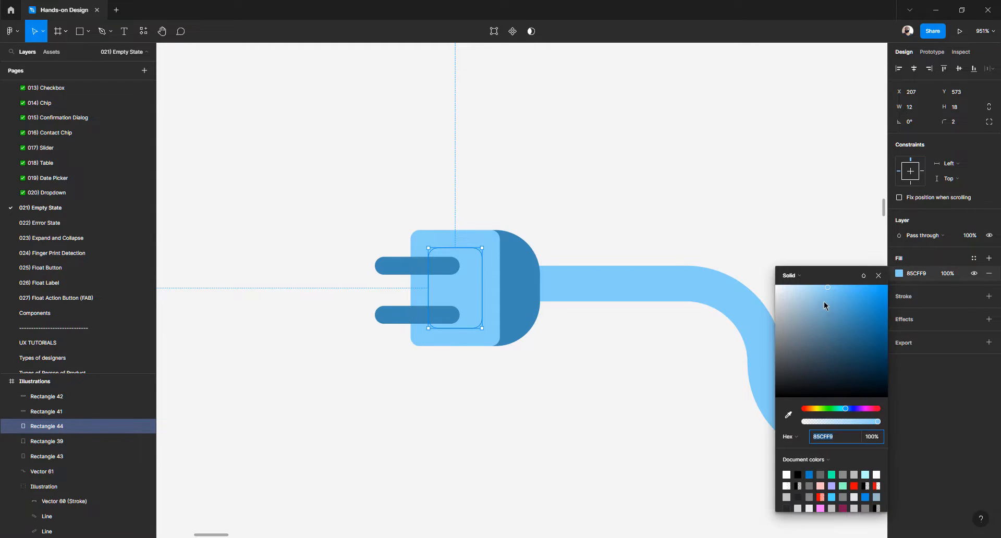
drag(828, 288, 841, 303)
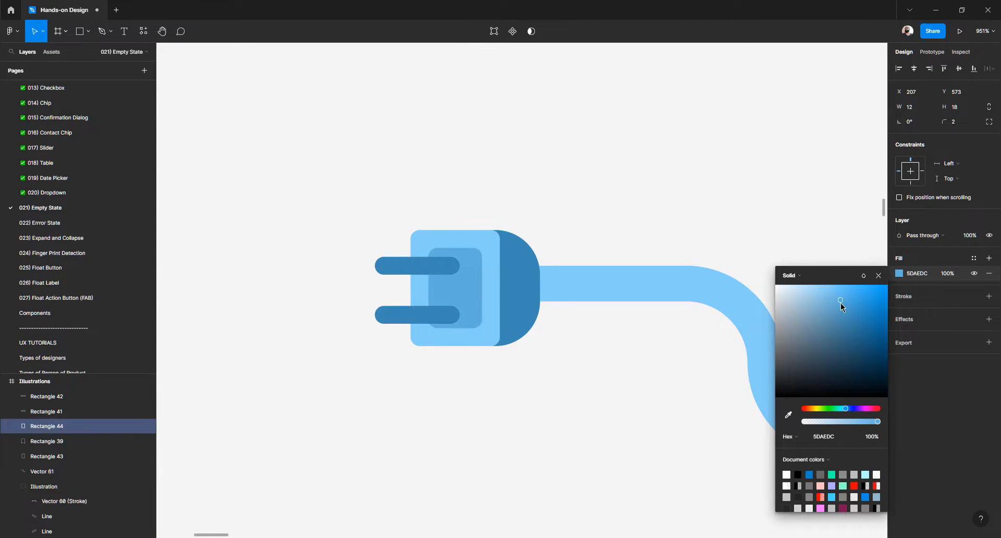
Move the two prongs closer together over the inset rectangle, to a gap of 4
click(398, 319)
drag(402, 317, 402, 309)
drag(402, 266, 401, 272)
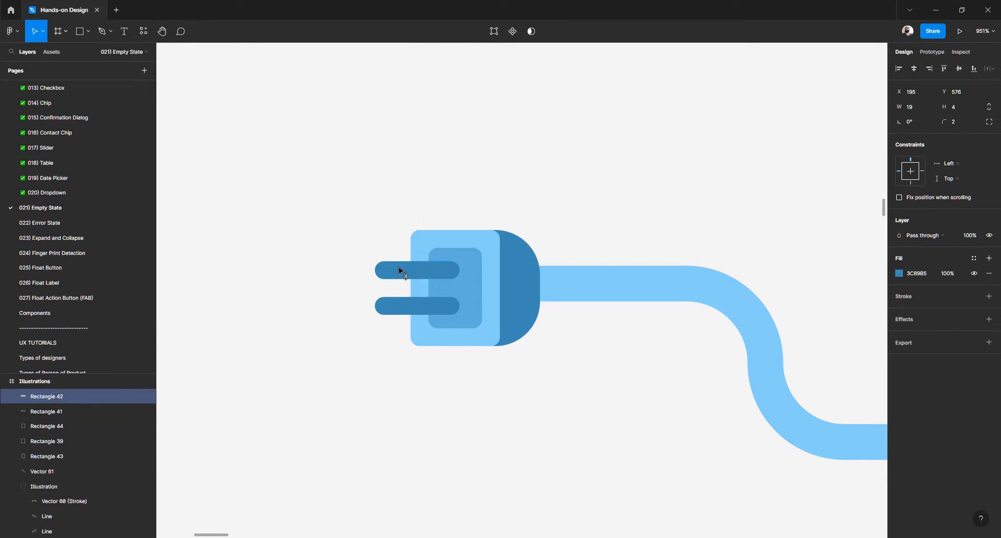
click(334, 311)
Try changing the corner radius of the light blue plug body's two prong-side points, and undo the change
click(430, 250)
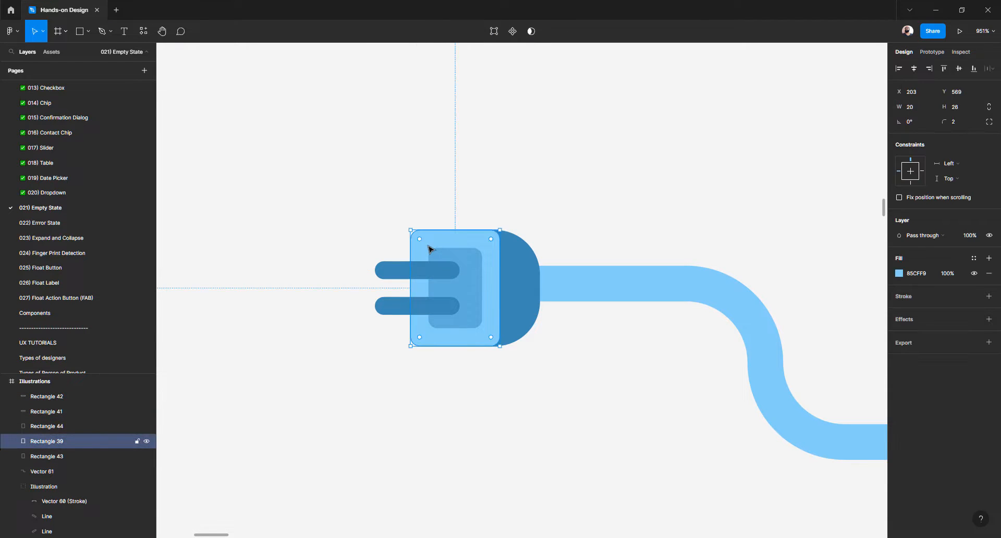
double_click(430, 250)
drag(363, 199, 434, 347)
drag(897, 139, 901, 138)
key(ctrl+z)
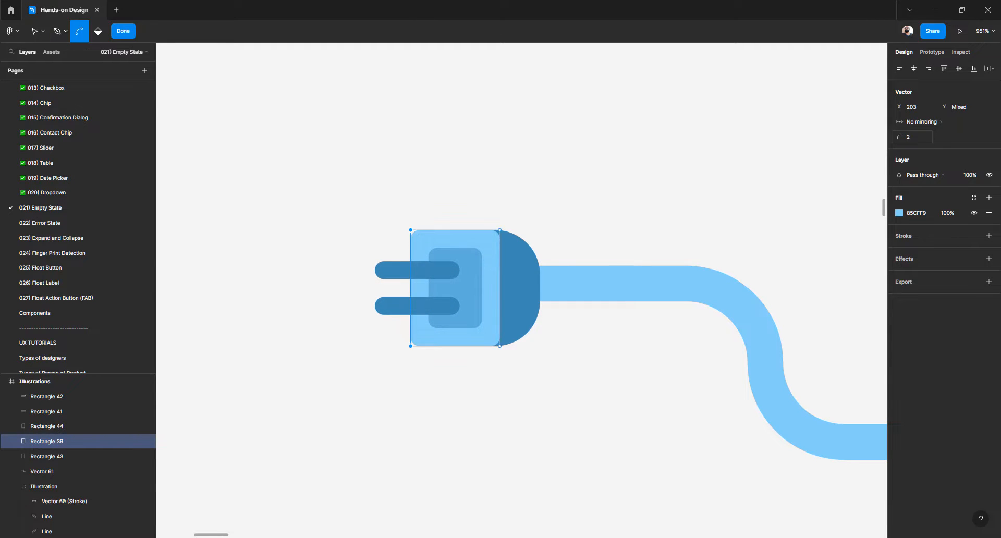
key(Escape)
key(Escape)
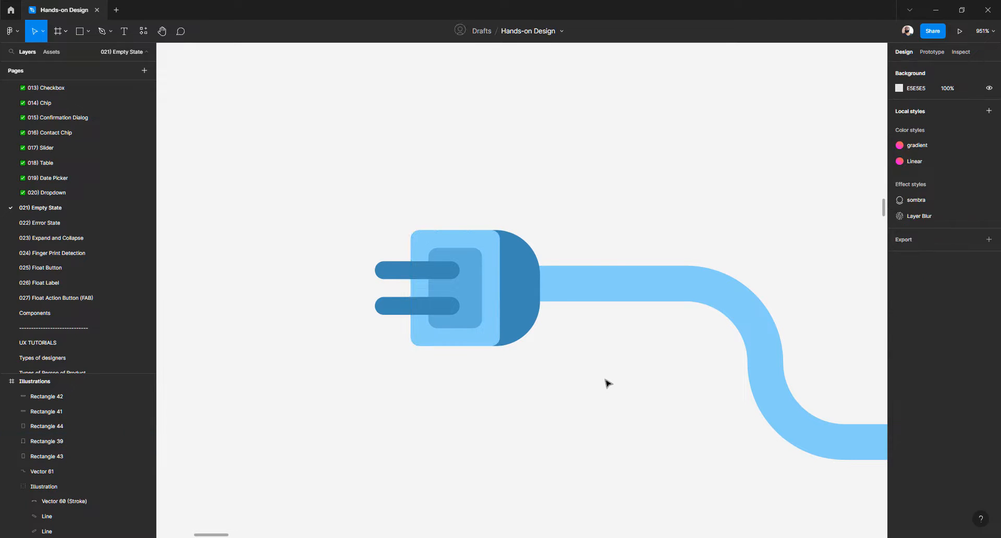
Fill both prongs with the cable's light blue 85CFF9
scroll(517, 370, down, 5)
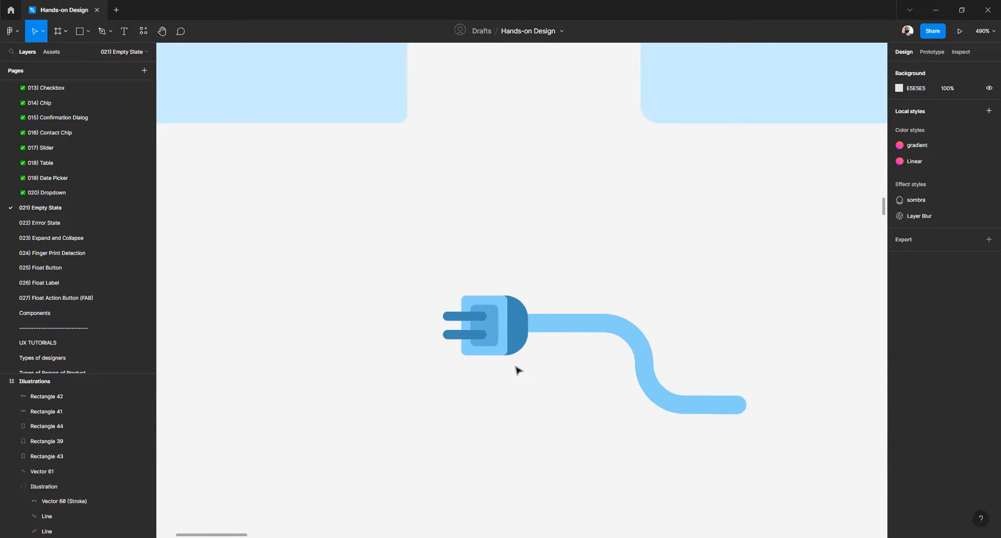
scroll(516, 371, up, 4)
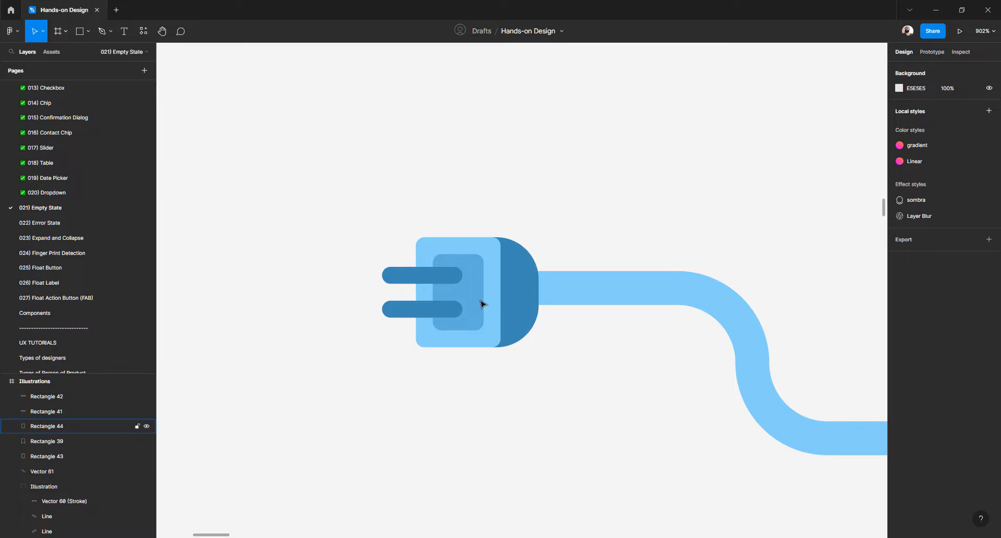
click(423, 275)
shift+click(408, 312)
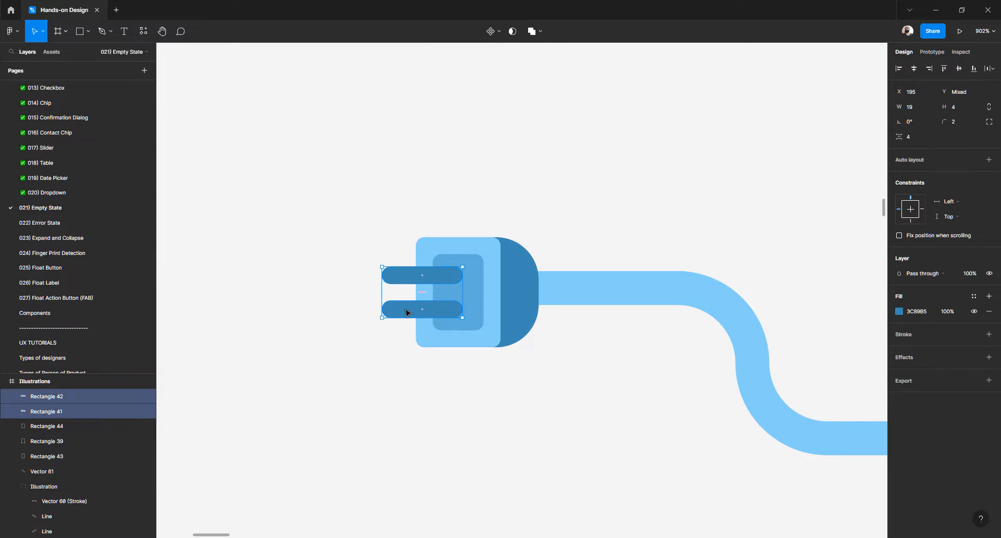
key(i)
click(585, 296)
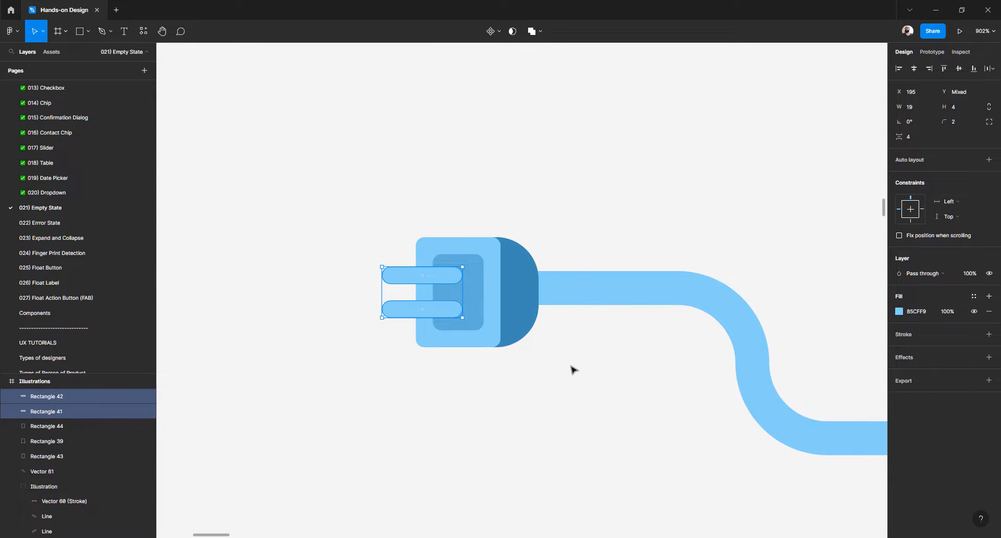
click(573, 370)
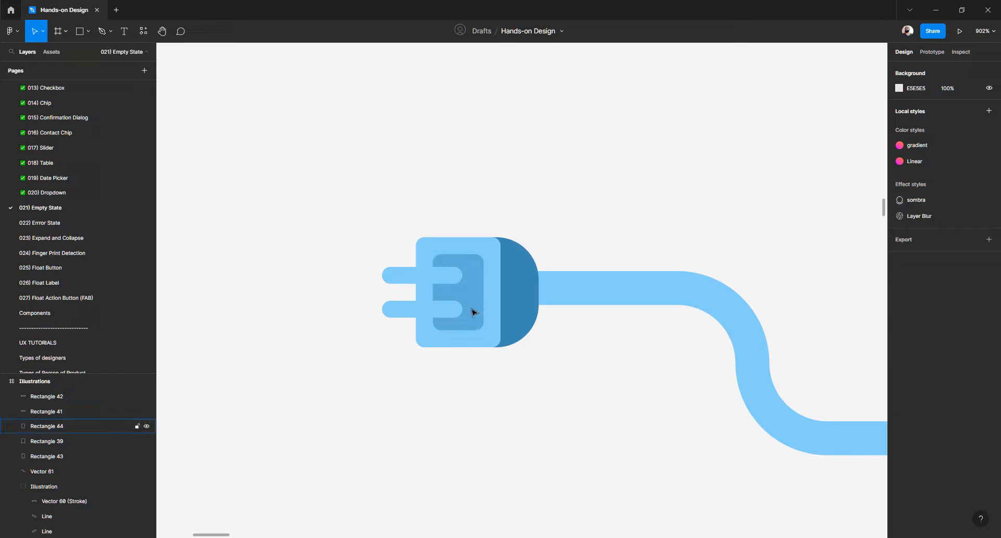
Fill the light blue plug body with the rounded back end's dark blue 3C89B5
click(485, 253)
key(i)
click(521, 275)
click(525, 402)
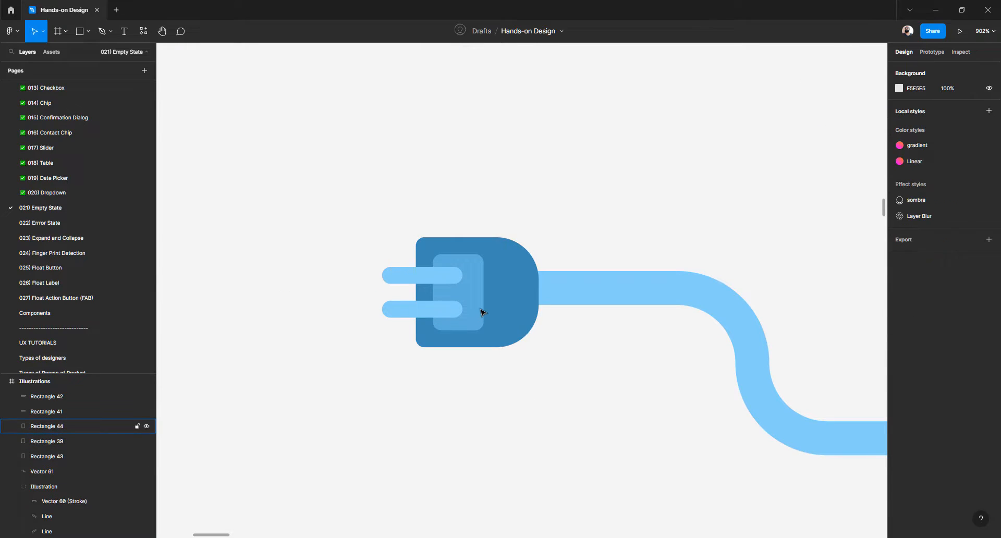
key(ctrl+z)
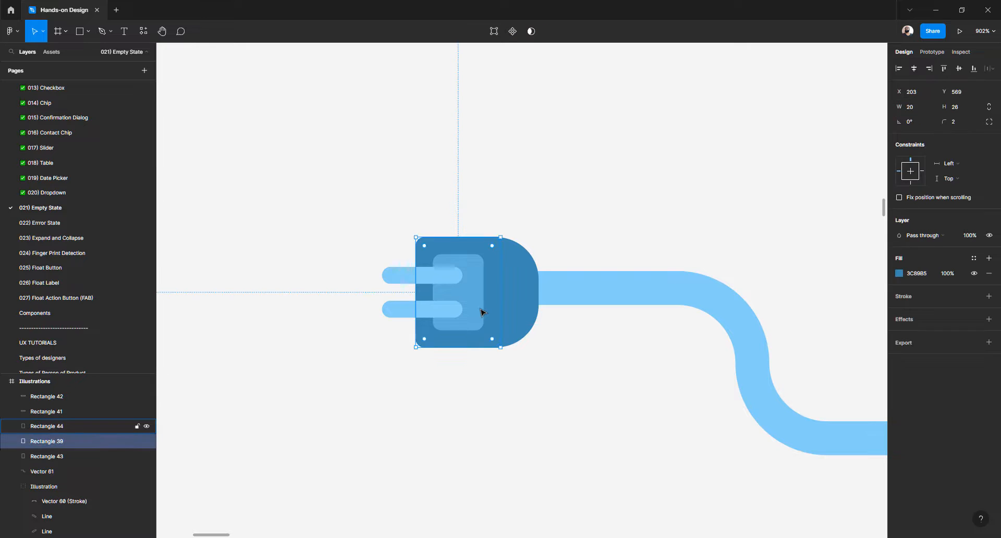
Undo the dark blue fill on the plug body
key(ctrl+z)
click(481, 382)
click(474, 291)
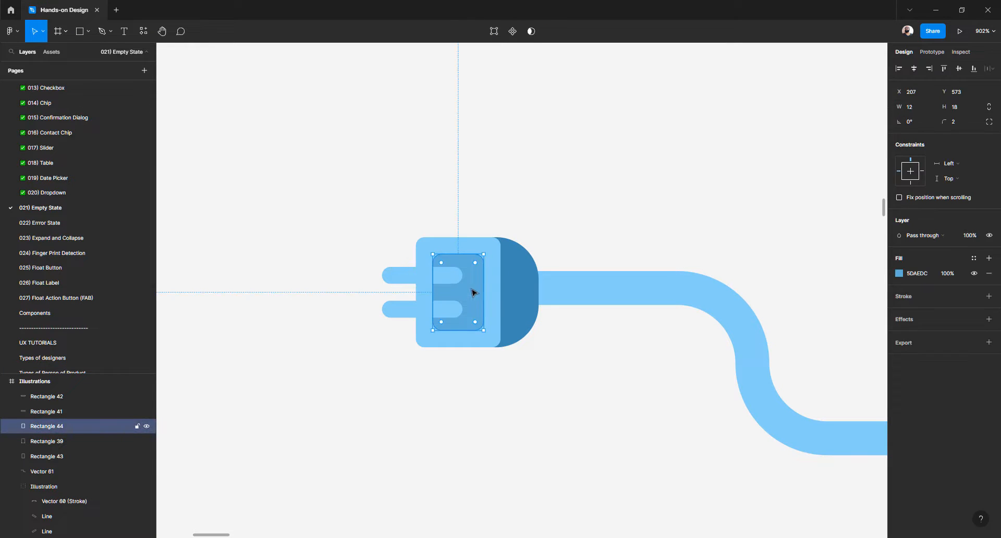
Fill both plug prongs with the very light blue CEEDFF
click(415, 278)
shift+click(405, 313)
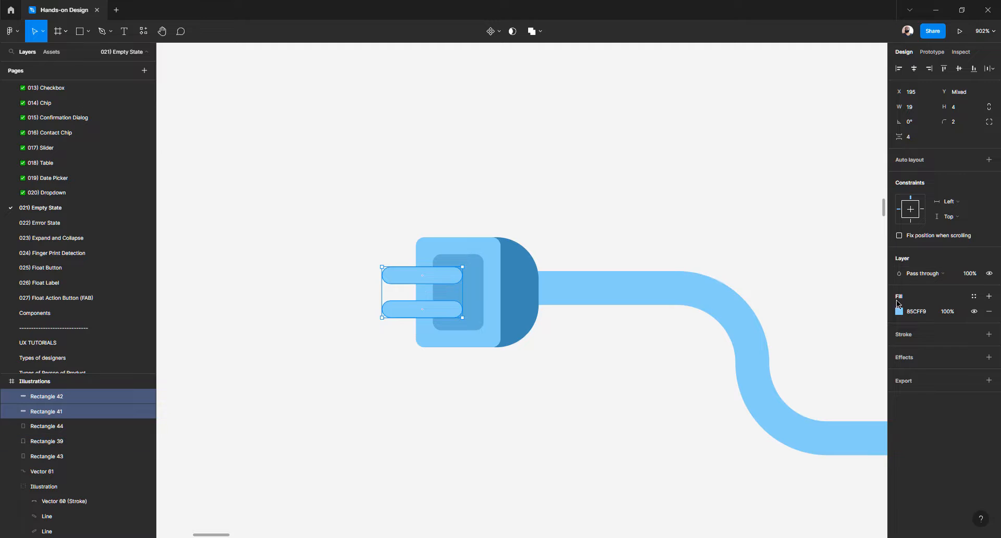
click(899, 312)
drag(811, 304, 797, 299)
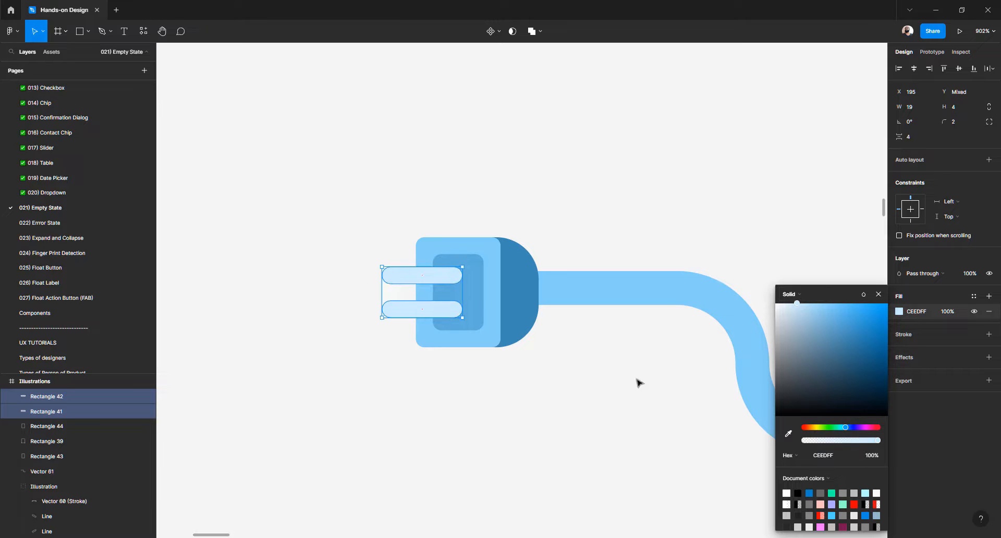
click(368, 211)
scroll(365, 210, down, 6)
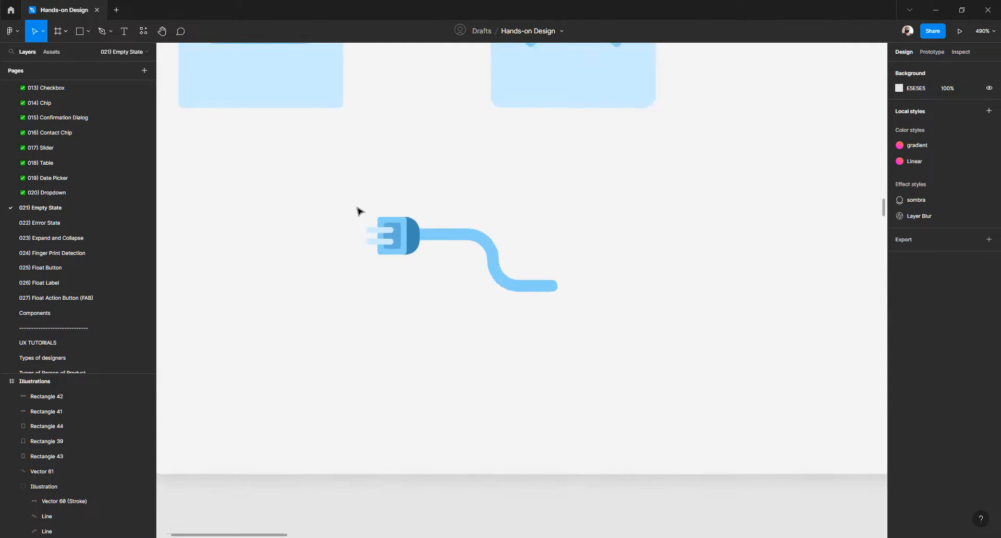
Group all the plug and cable parts and name the group Plug
drag(574, 343, 578, 345)
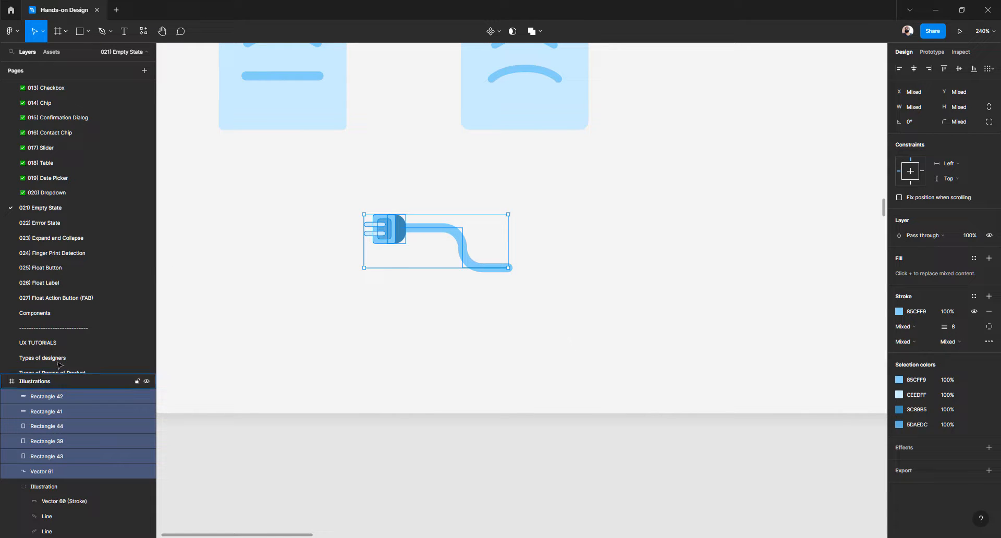
key(ctrl+g)
click(9, 396)
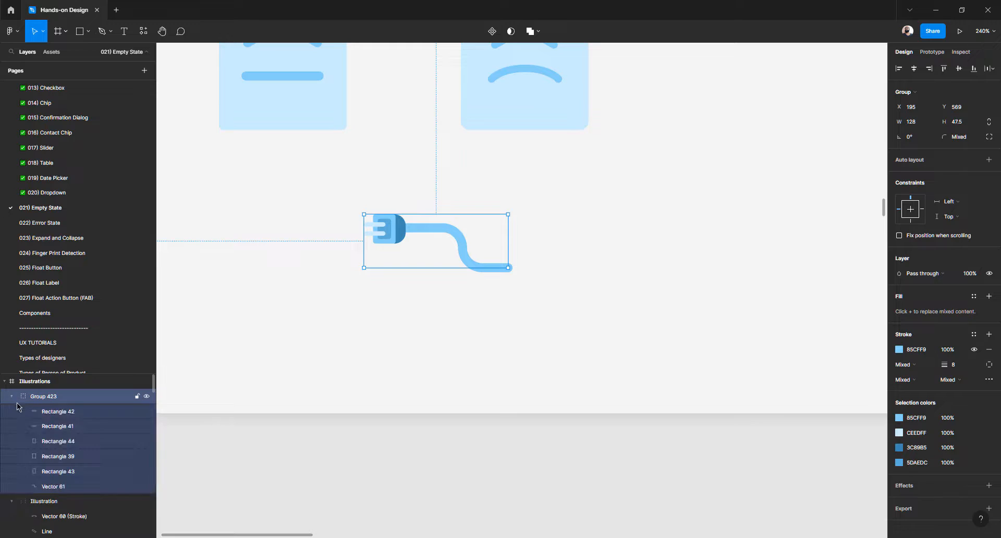
double_click(41, 398)
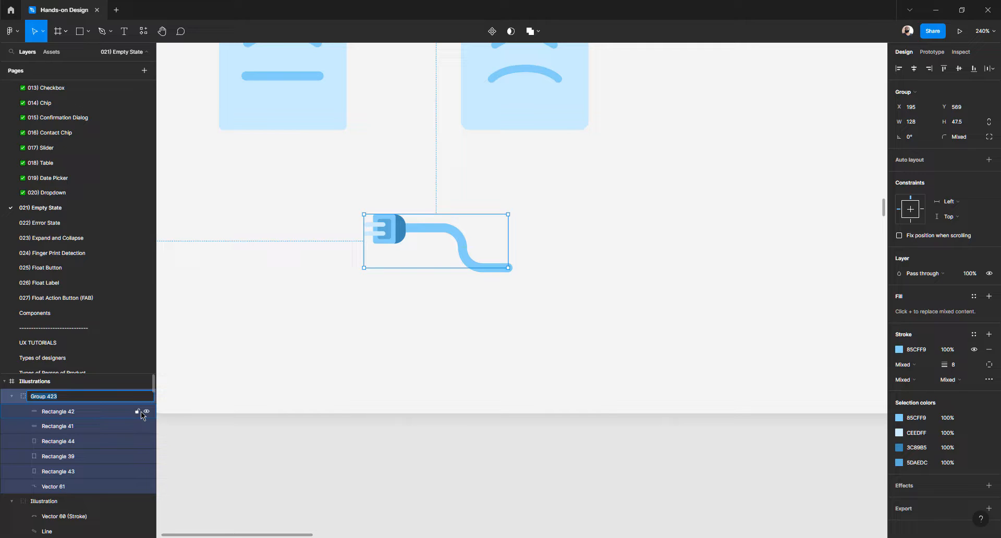
text(Plug)
key(Return)
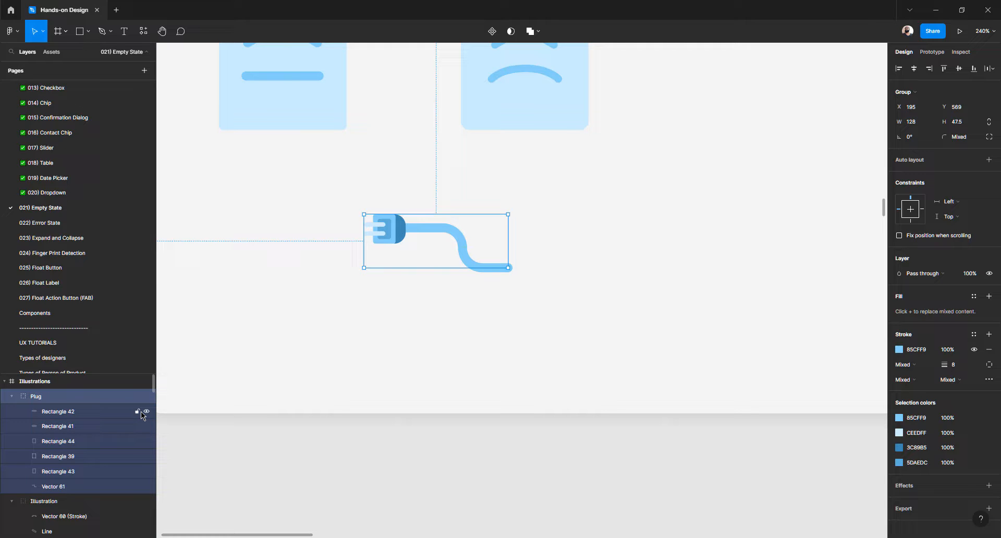
Duplicate the Plug group beside the original at X 400 and flip the copy vertically and horizontally
click(465, 241)
click(436, 228)
drag(423, 231, 656, 235)
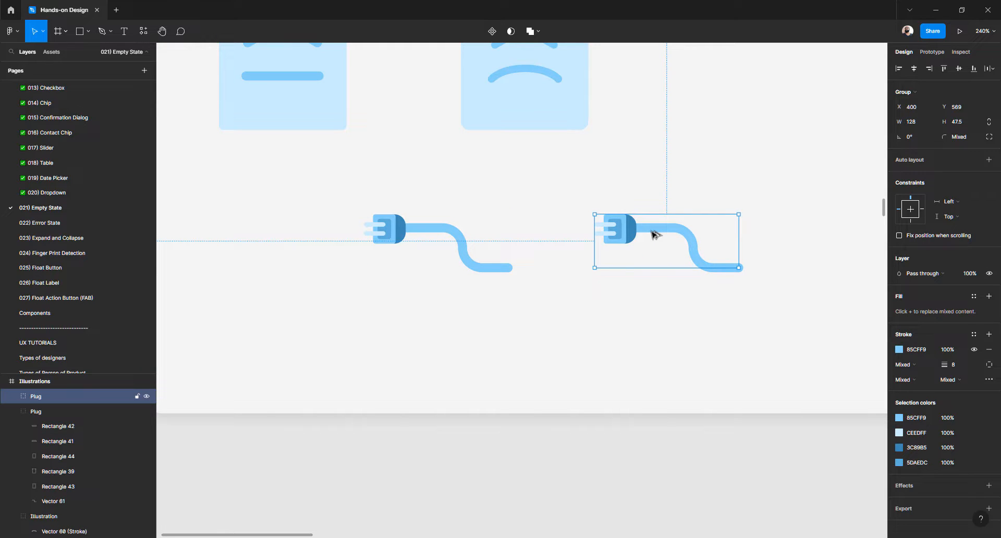
key(shift+v)
key(shift+h)
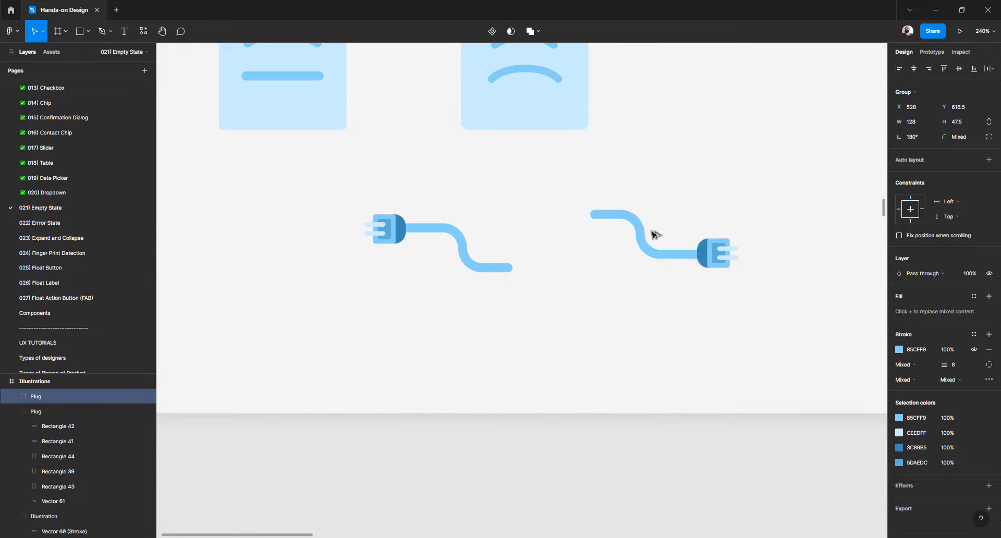
click(576, 304)
Move the sad-face document farther away from the straight-mouth document to make room between them
scroll(496, 256, up, 2)
scroll(495, 256, down, 5)
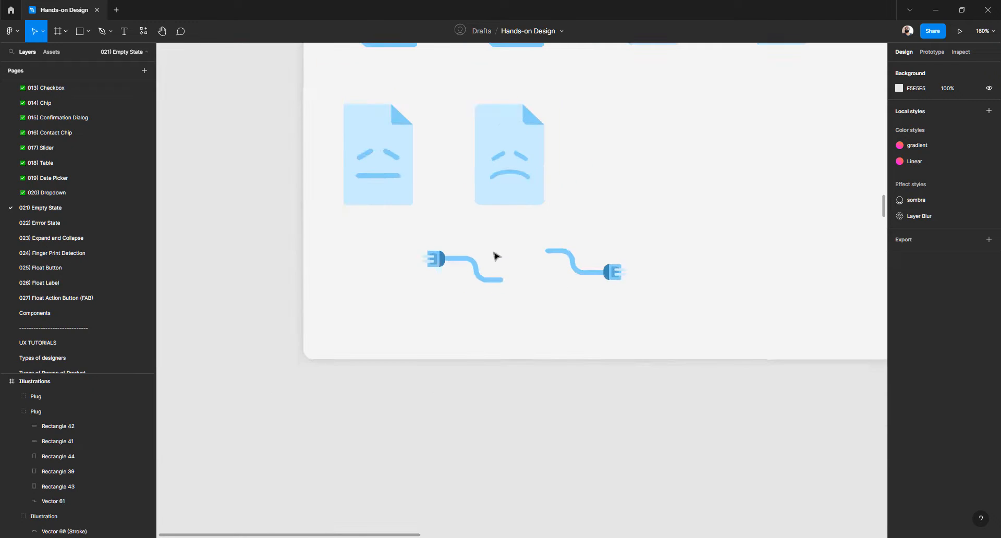
click(498, 228)
drag(503, 235, 619, 230)
click(498, 297)
click(475, 344)
double_click(480, 331)
drag(479, 332, 545, 245)
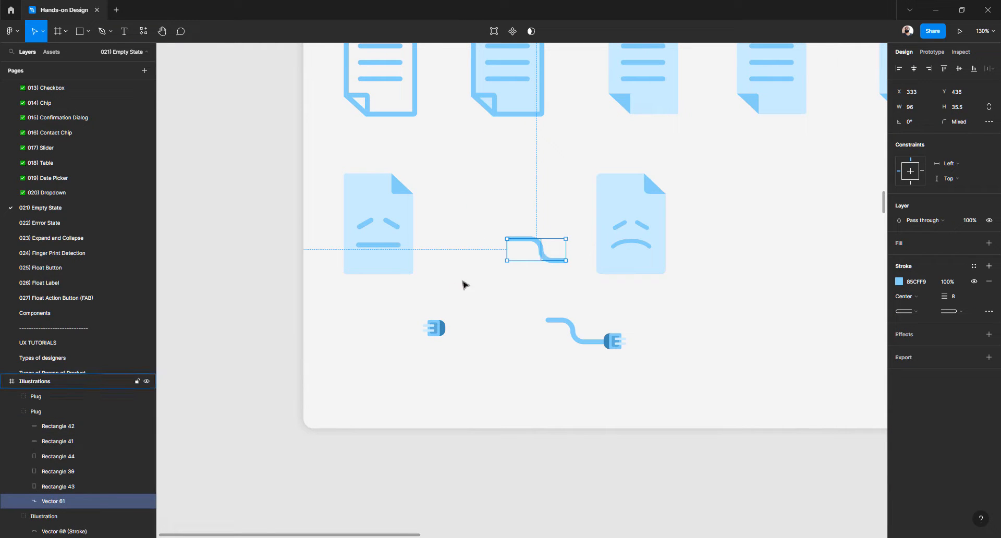
key(ctrl+z)
Move the original Plug group up beside the sad-face document so its cable end overlaps the document's left edge
drag(386, 307, 520, 372)
click(489, 371)
drag(441, 329, 542, 219)
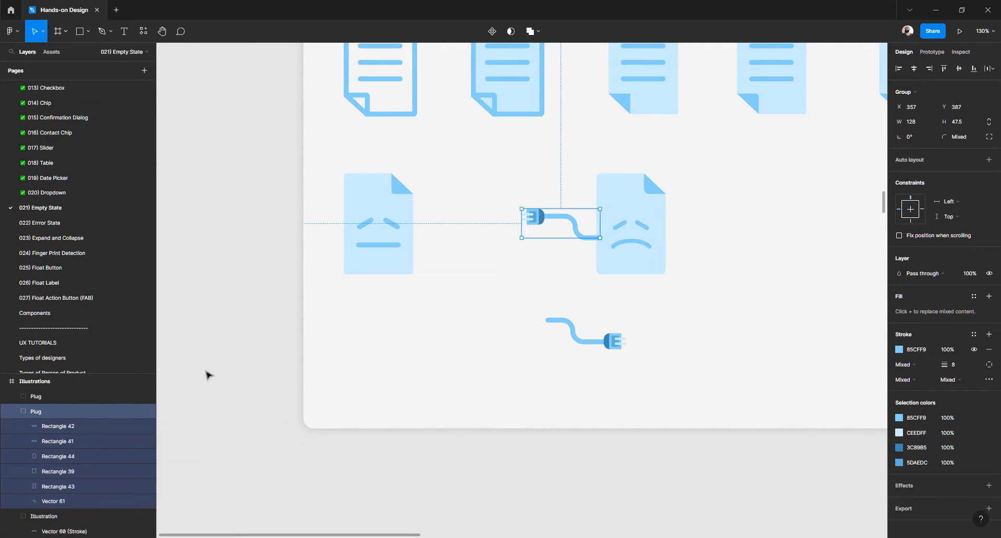
Collapse the plug and document groups and place the original Plug behind the sad-face document in the layer order
click(12, 412)
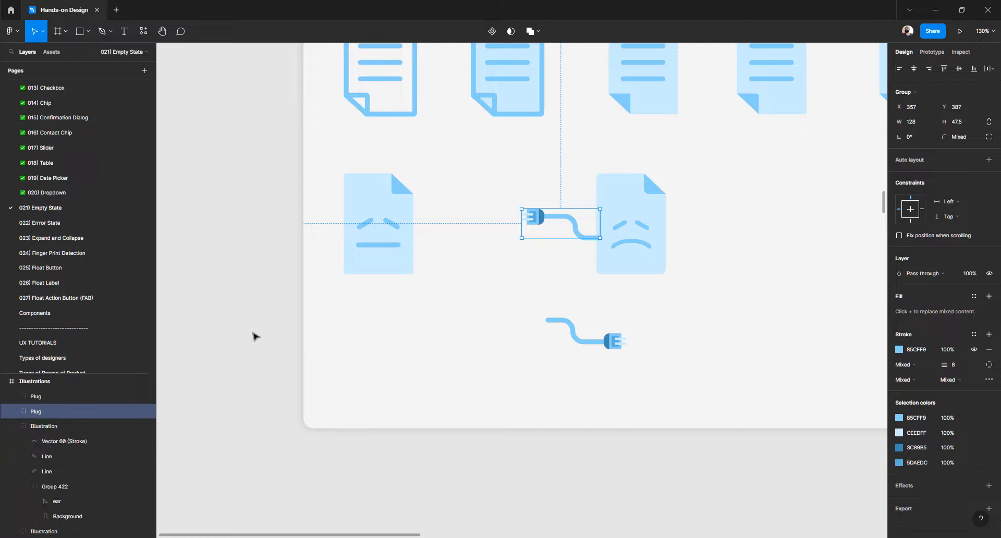
click(10, 428)
drag(53, 414, 98, 426)
click(548, 267)
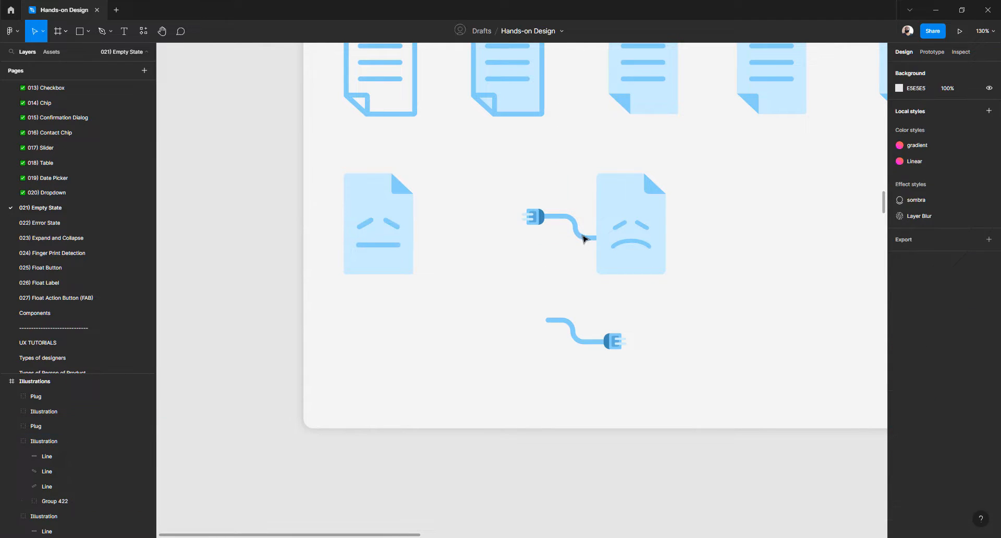
Reposition the original Plug at X 368, Y 405, with its cable end tucked behind the sad-face document
scroll(586, 238, up, 3)
click(584, 240)
mouse_move(581, 229)
mouse_down()
mouse_move(585, 237)
mouse_move(577, 210)
mouse_move(574, 277)
mouse_move(571, 239)
mouse_up()
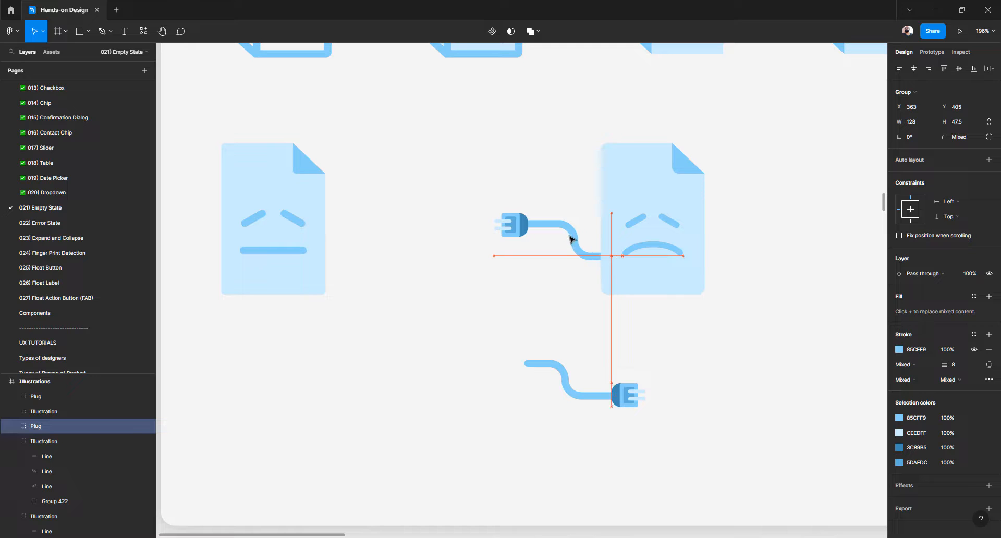
drag(571, 273, 571, 240)
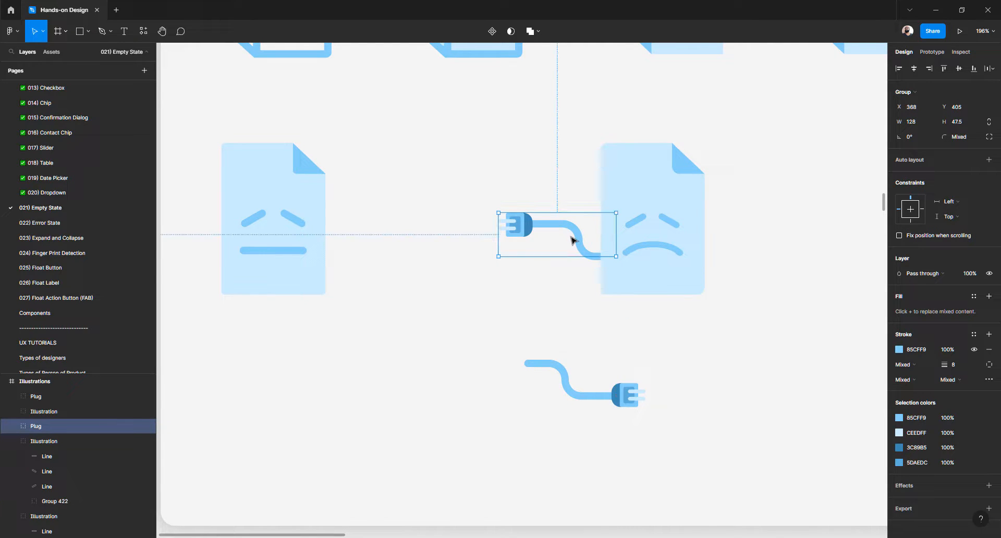
Shorten the original plug's cable by pulling in its document-side end
click(562, 278)
scroll(579, 253, up, 3)
ctrl+click(582, 248)
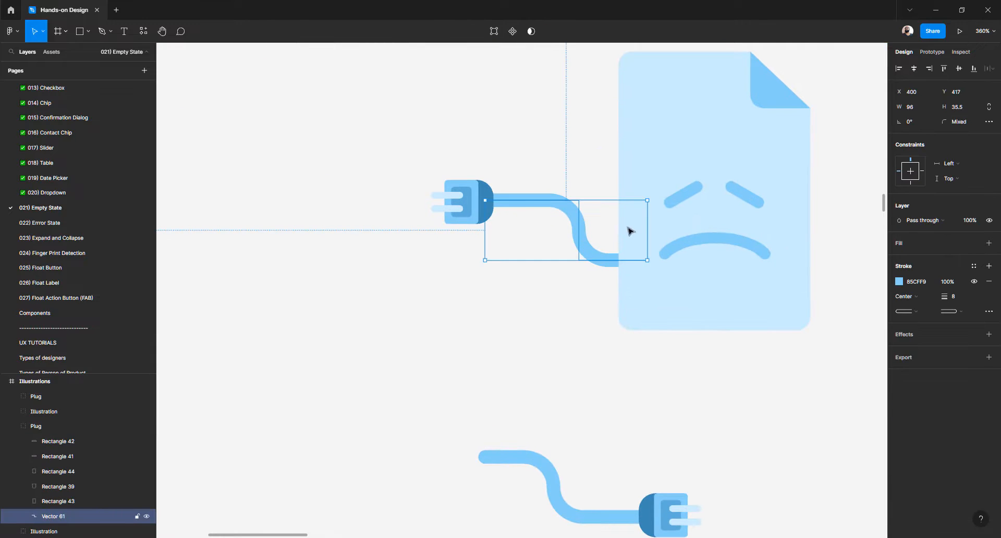
drag(647, 228, 595, 234)
Move the shortened original Plug group to X 390, Y 389 against the sad-face document's left edge
drag(399, 117, 573, 284)
drag(550, 226, 584, 201)
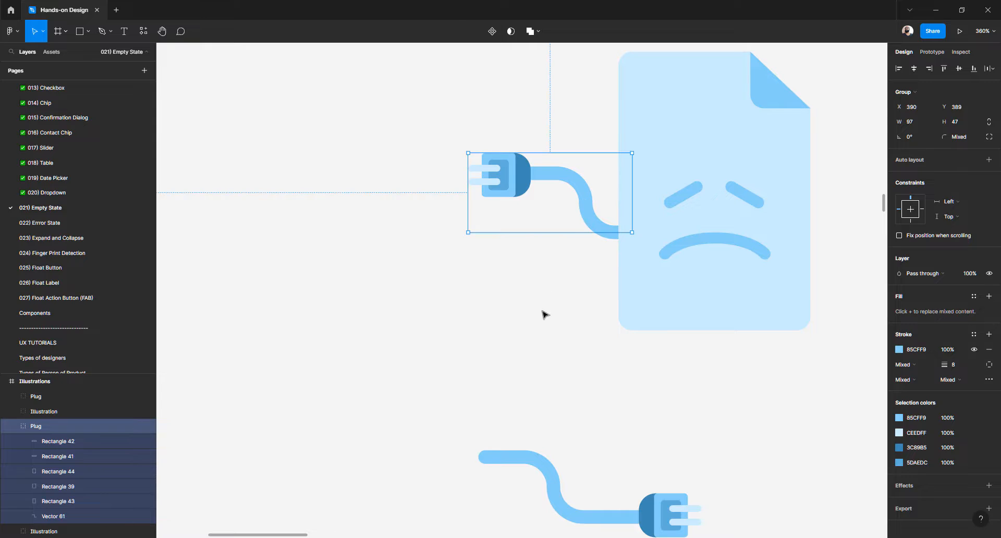
click(521, 311)
Shorten the flipped plug's cable to a width of 74
scroll(442, 417, down, 2)
scroll(442, 417, right, 3)
double_click(438, 429)
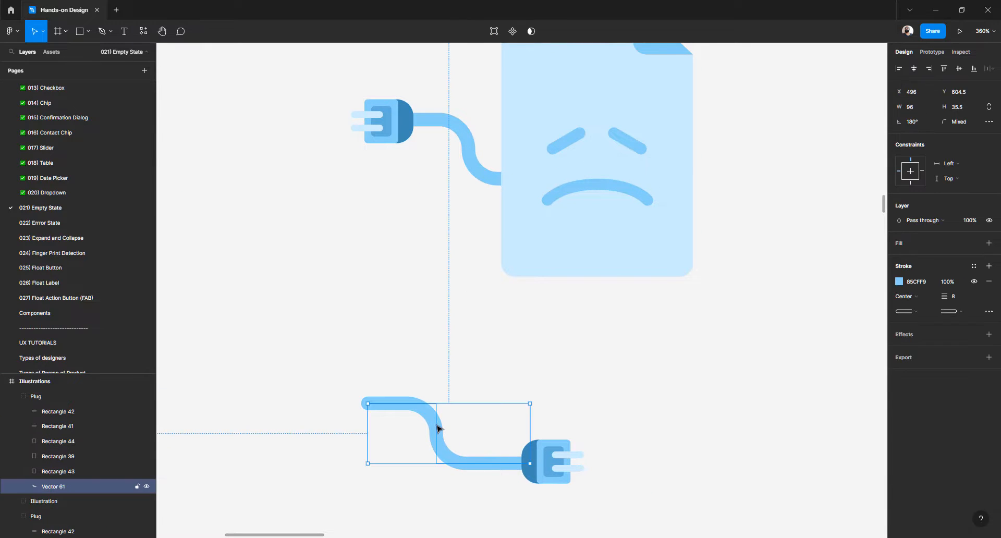
drag(365, 432, 405, 432)
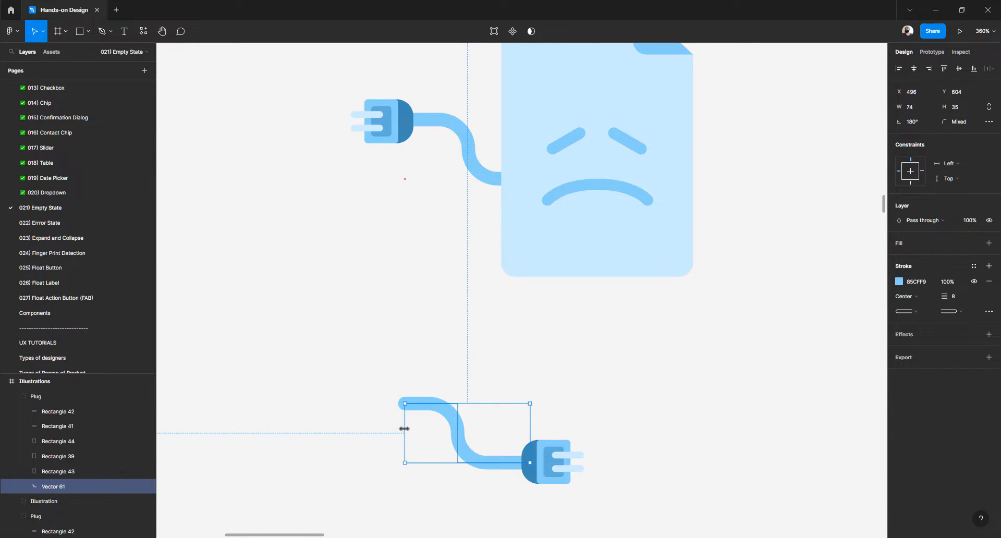
click(361, 412)
Move the flipped Plug group to X 684, Y 458.5, overlapping the sad-face document's right edge
drag(354, 365, 641, 516)
drag(545, 469, 776, 320)
drag(751, 312, 661, 303)
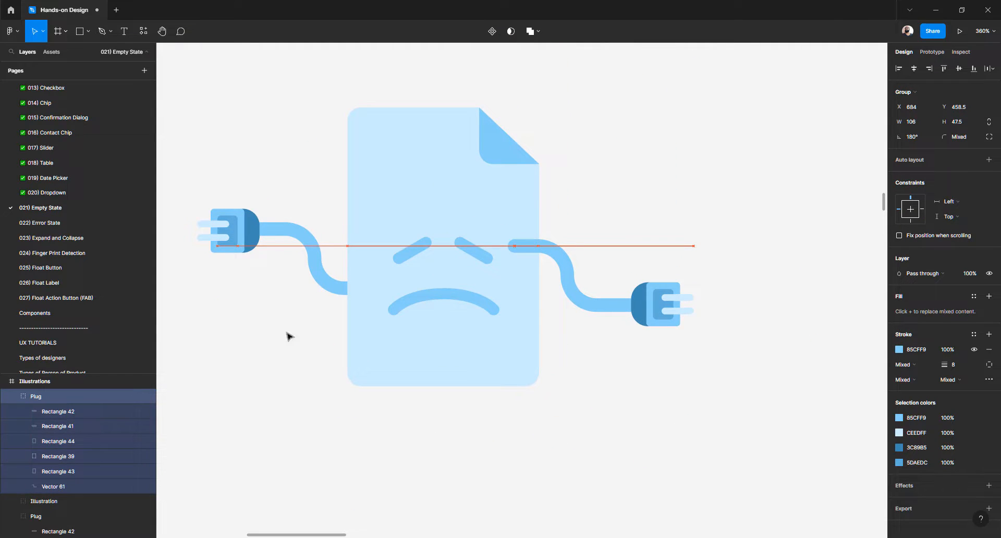
Collapse the open layer groups and place the flipped Plug behind the sad-face document in the layer order
click(11, 396)
click(12, 426)
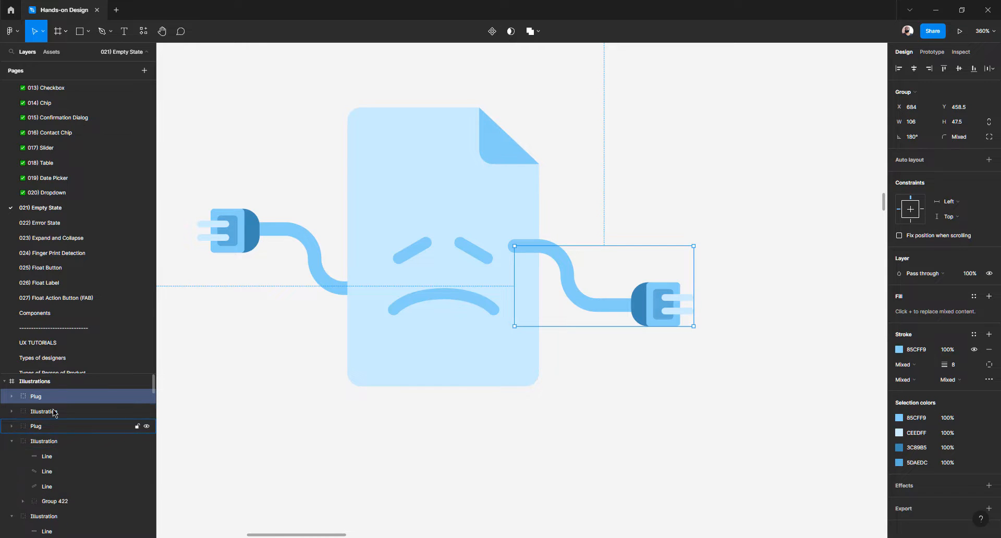
click(12, 442)
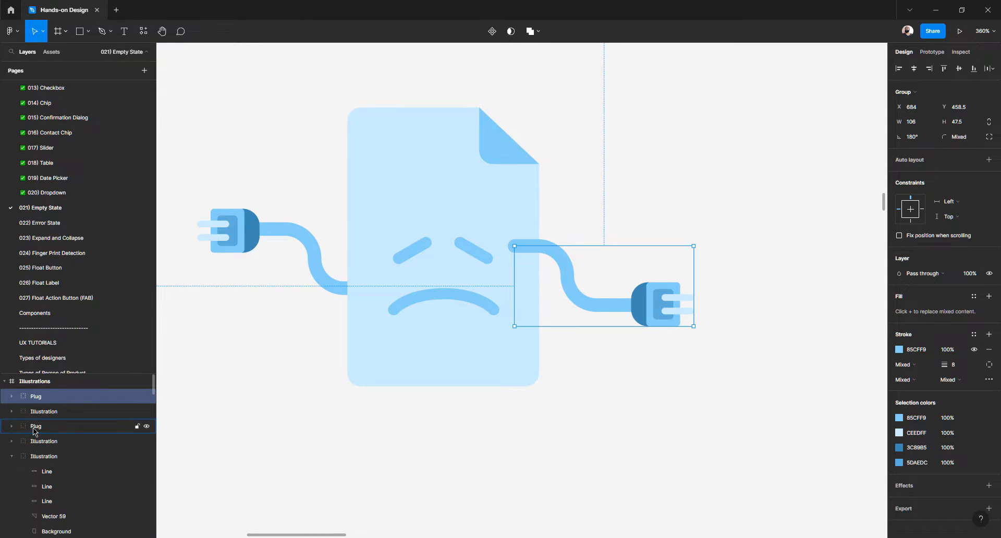
click(11, 457)
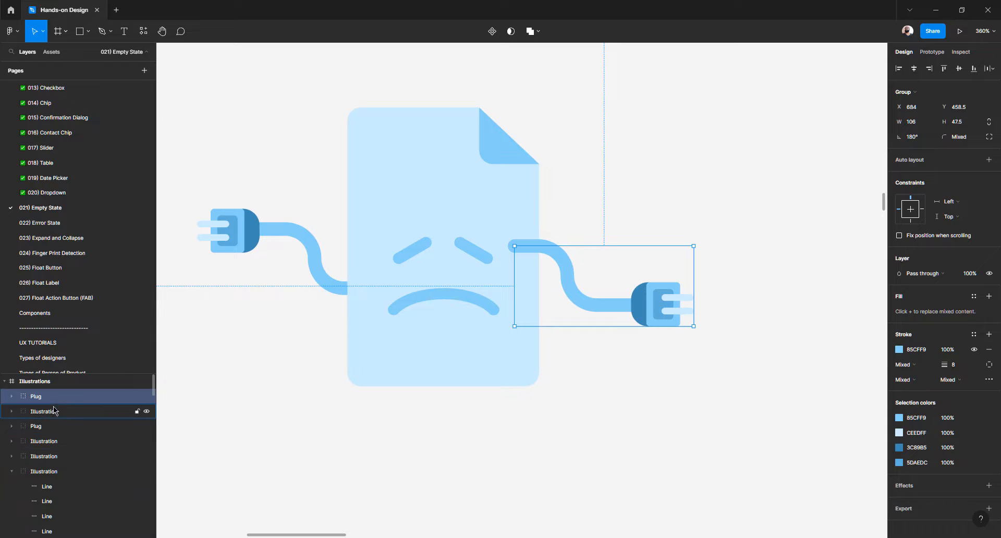
drag(66, 400, 67, 421)
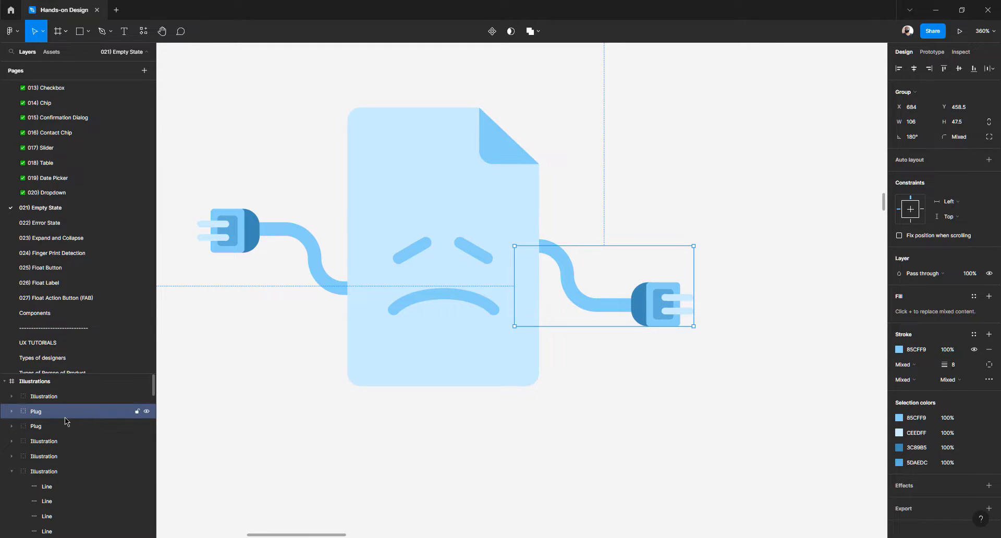
Nudge the flipped Plug group slightly upward along the document's right edge
click(614, 332)
click(585, 304)
mouse_move(585, 303)
mouse_down()
mouse_move(587, 346)
mouse_move(586, 297)
mouse_up()
click(706, 336)
Shorten both prongs of the flipped plug to a width of 4 and centre the resulting circles on its inset rectangle
scroll(677, 305, up, 5)
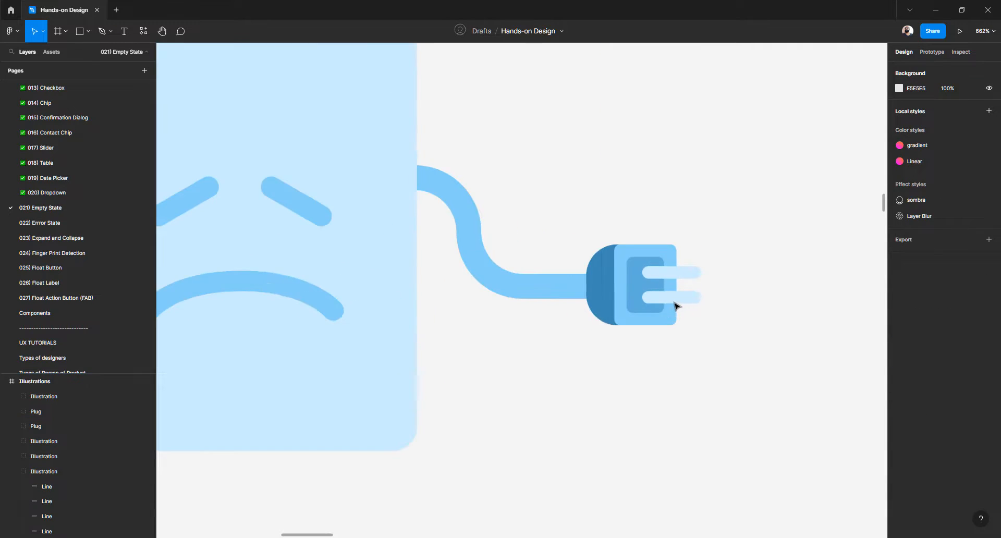
scroll(676, 305, up, 4)
scroll(693, 247, up, 4)
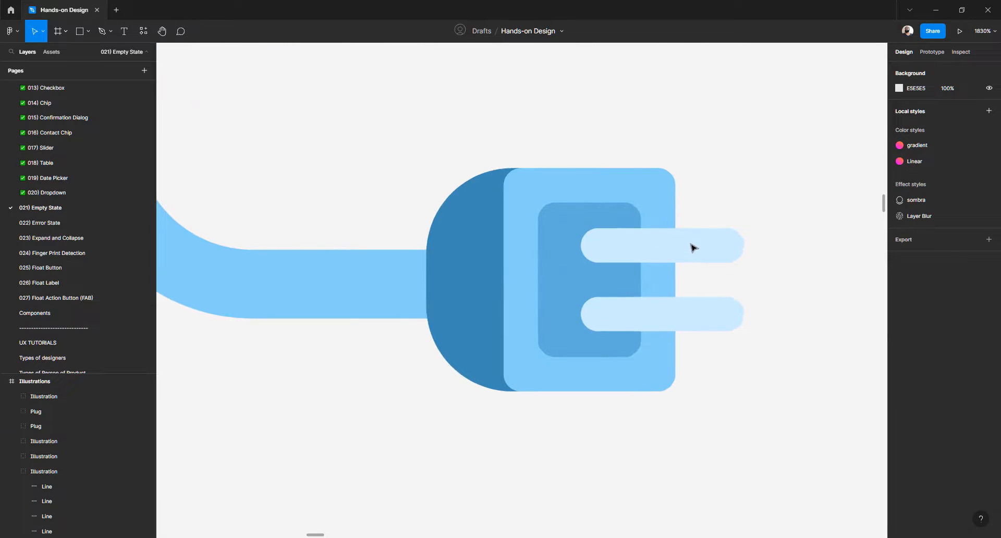
double_click(693, 247)
shift+click(714, 328)
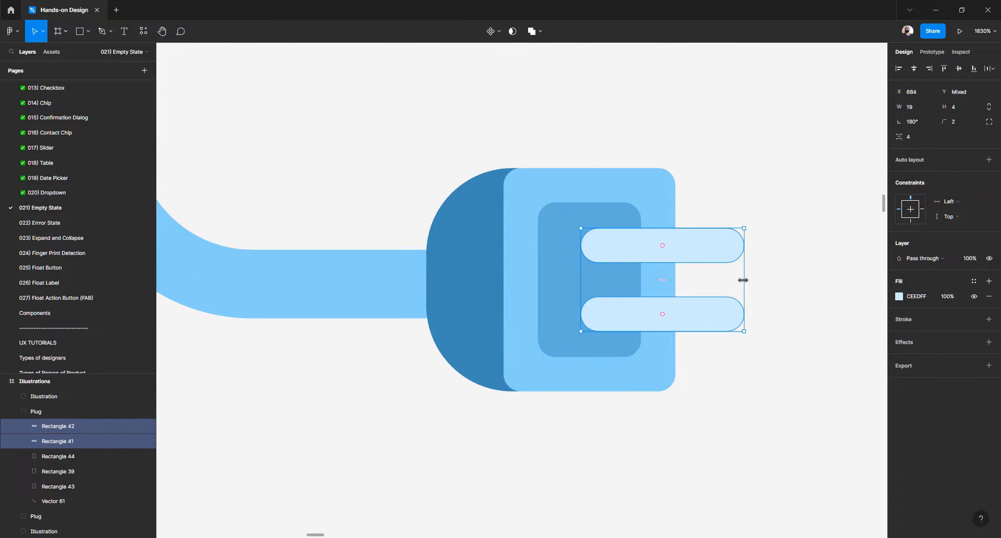
drag(661, 281, 619, 281)
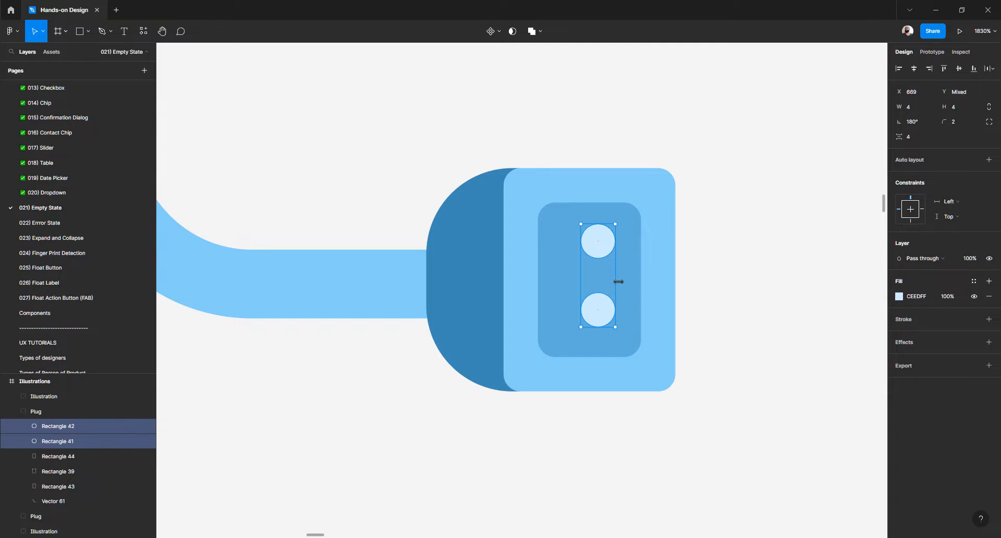
drag(598, 304, 599, 311)
click(745, 275)
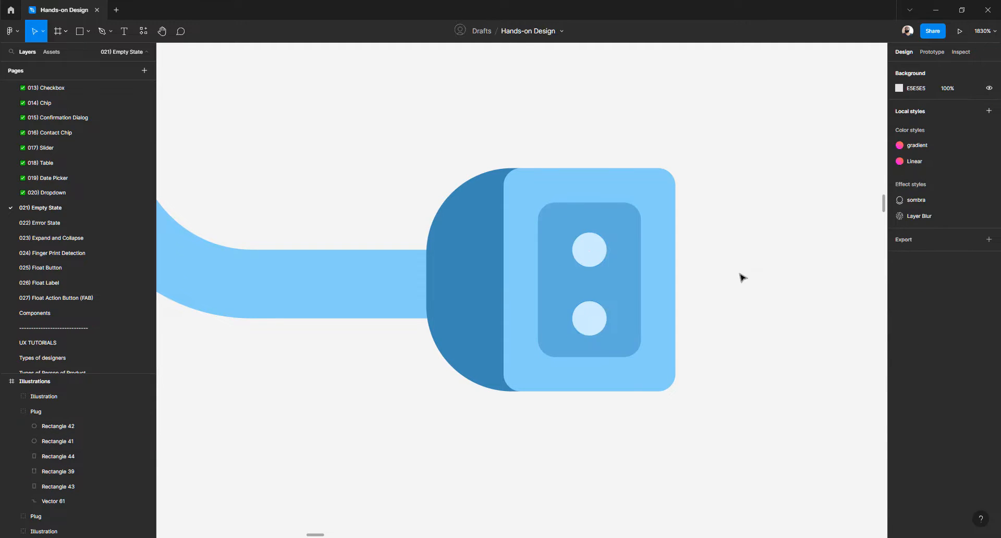
scroll(694, 291, down, 6)
scroll(693, 291, down, 5)
scroll(576, 281, up, 8)
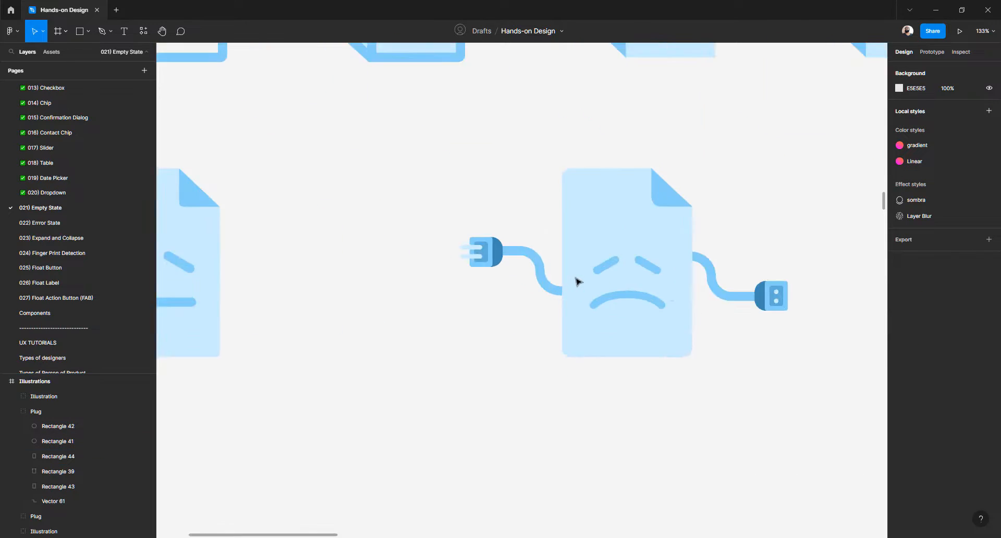
scroll(576, 282, right, 5)
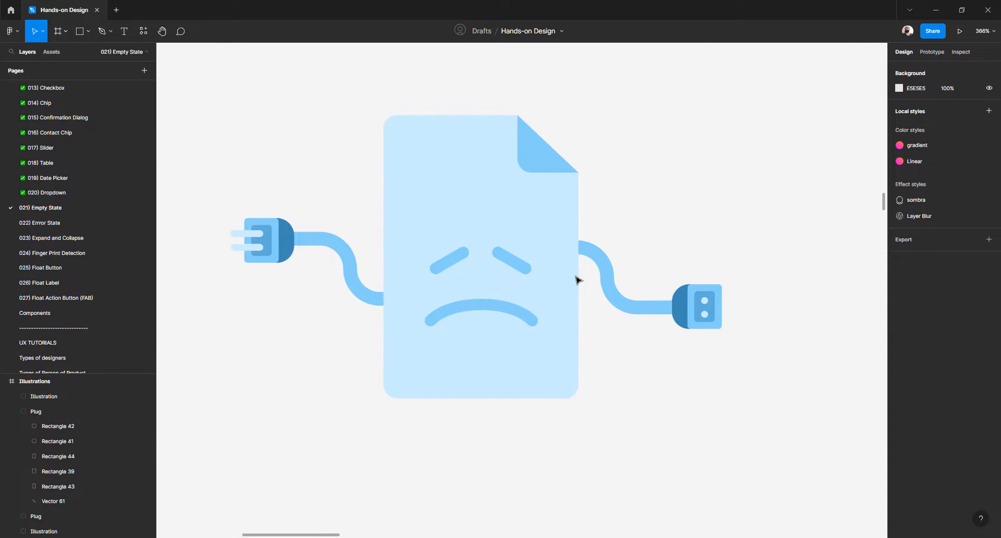
scroll(578, 280, down, 6)
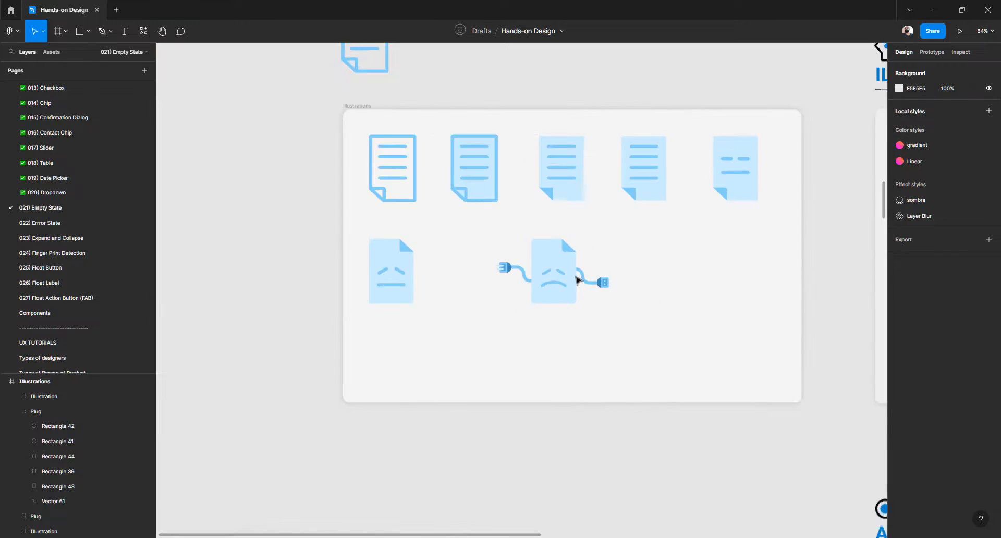
scroll(578, 280, up, 4)
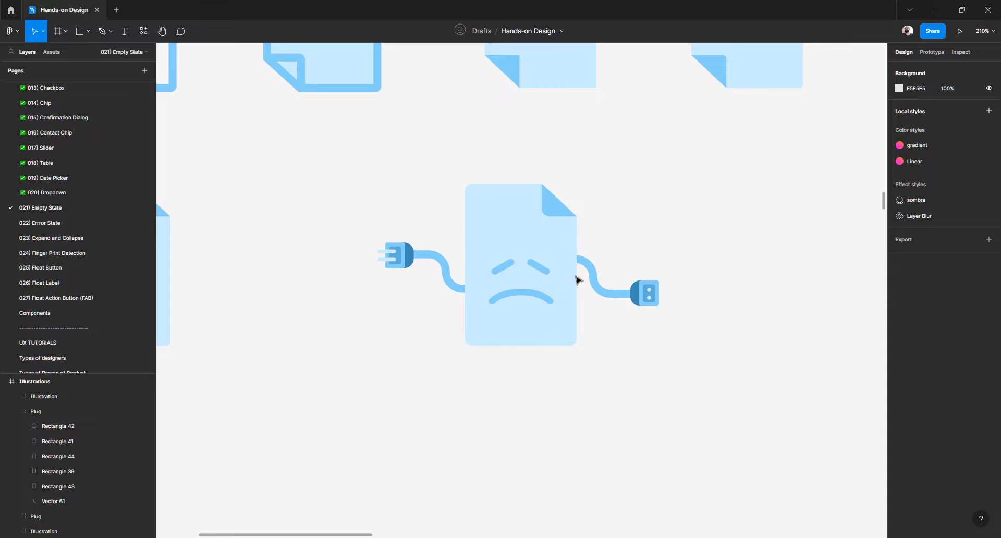
Compare the sad-face document and its plug cables with the finished reference version in the ILLUSTRATIONS section
scroll(578, 280, down, 4)
scroll(578, 280, up, 6)
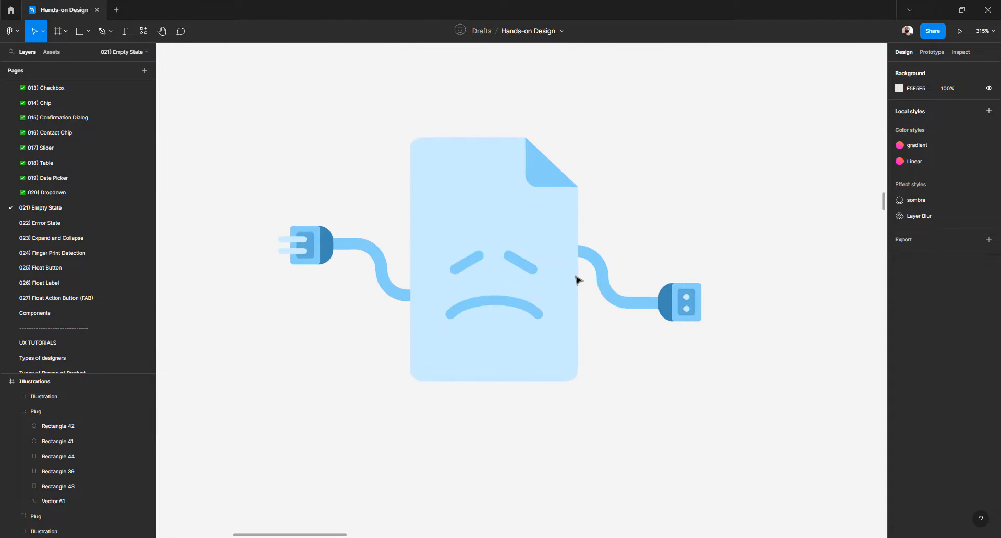
scroll(578, 280, down, 2)
scroll(578, 280, down, 5)
scroll(578, 280, down, 2)
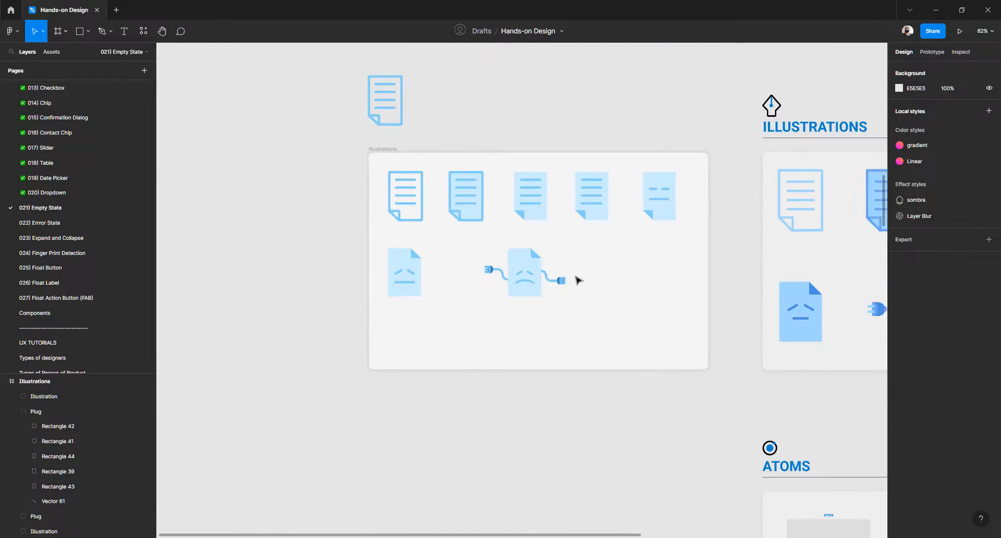
scroll(576, 279, right, 10)
scroll(469, 321, up, 5)
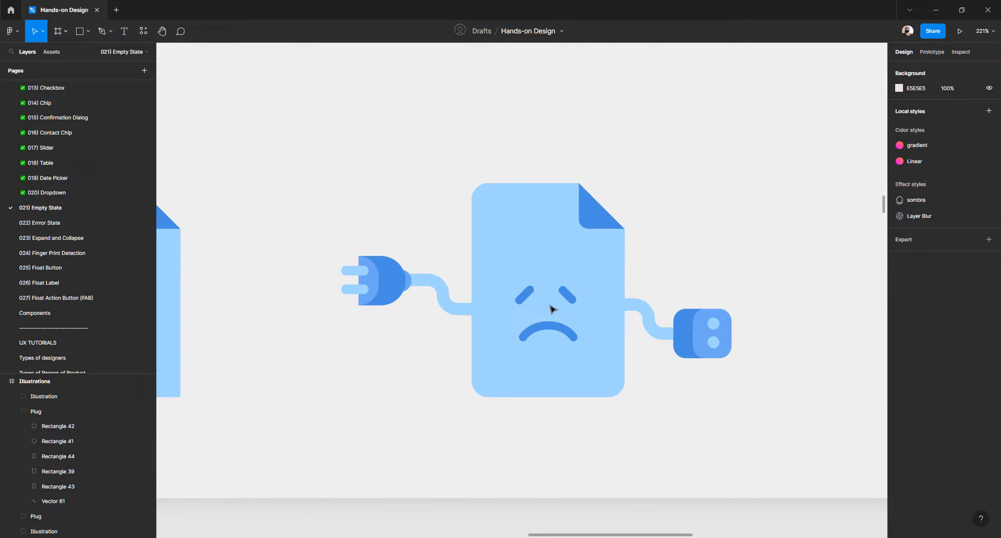
scroll(551, 310, down, 7)
scroll(549, 310, left, 5)
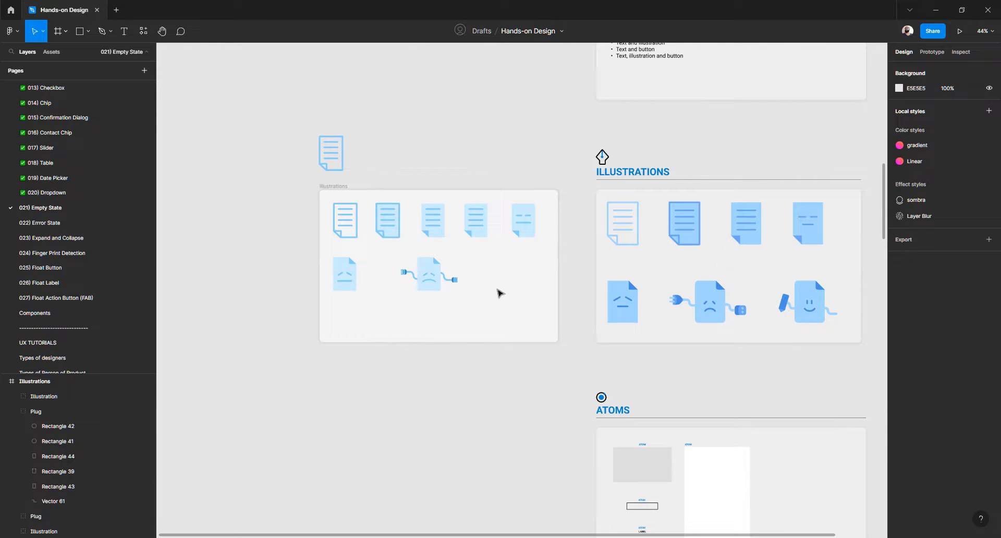
scroll(713, 295, up, 4)
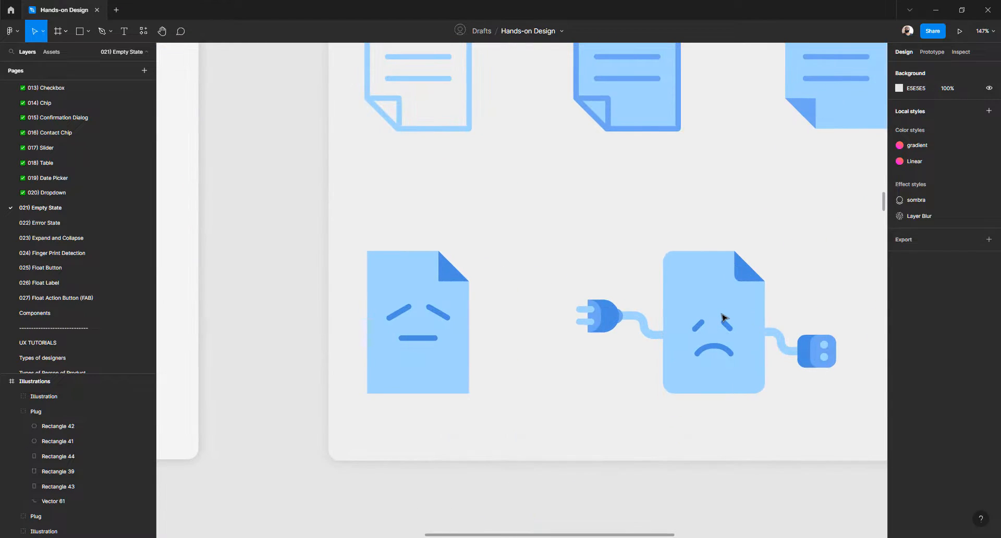
scroll(722, 315, down, 1)
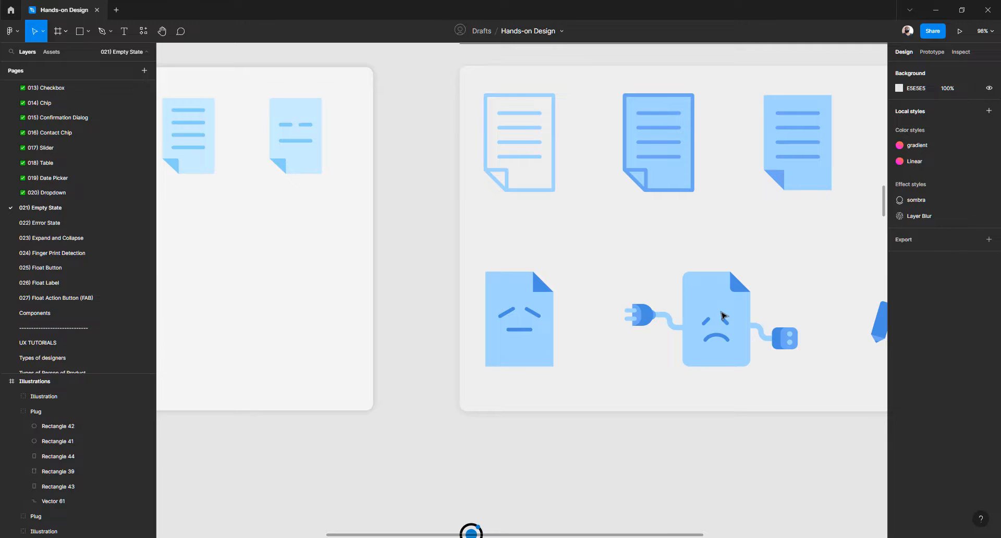
right_click(722, 314)
key(Escape)
click(437, 258)
scroll(405, 255, left, 10)
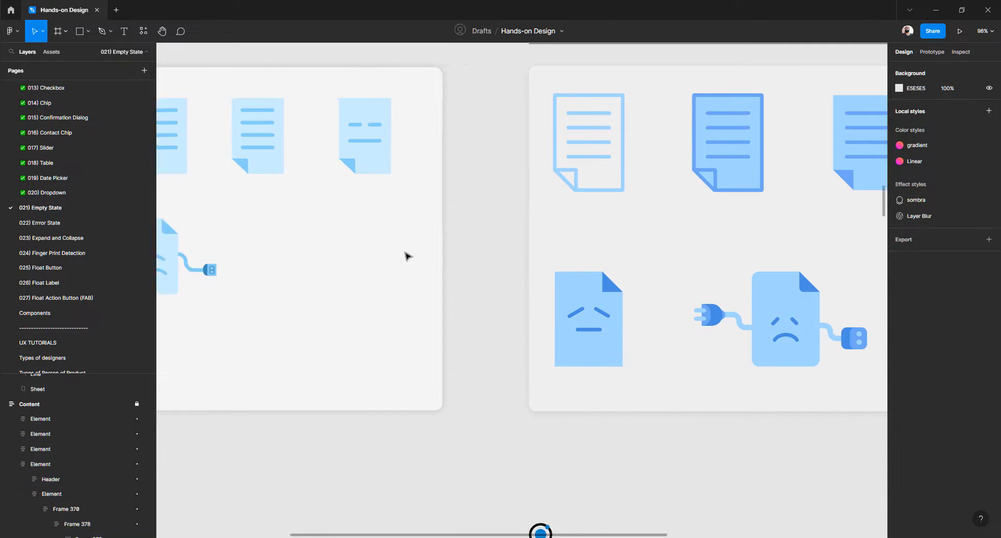
Select the sad-face document's folded corner, eyebrows, mouth and both cables, and darken the cables' stroke colour to 3A92C3
scroll(398, 258, up, 6)
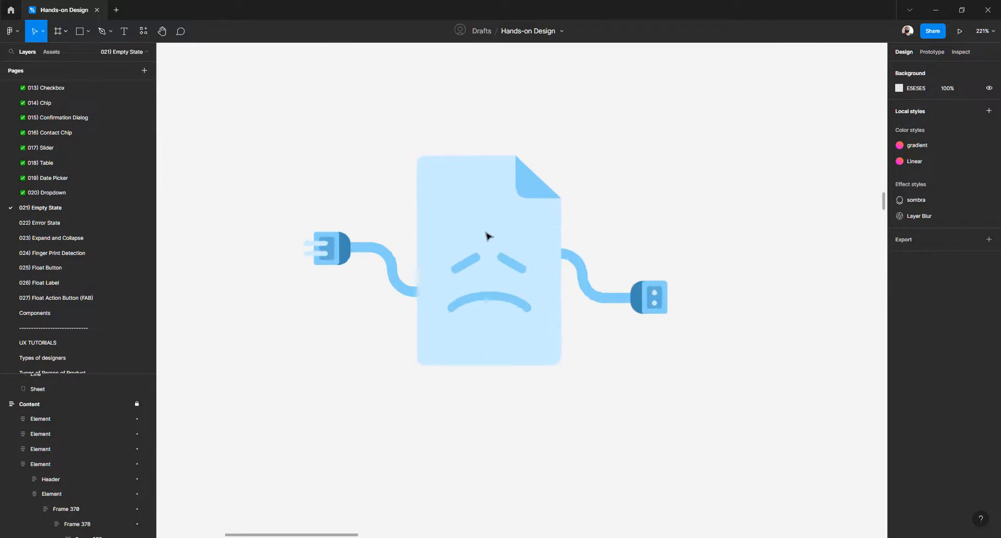
click(567, 169)
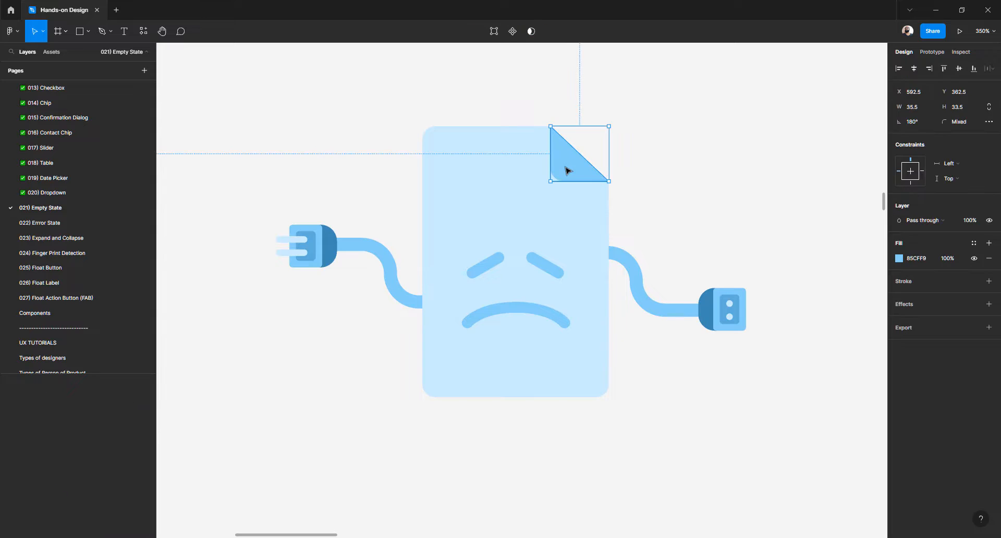
shift+click(546, 267)
shift+click(490, 266)
shift+click(501, 313)
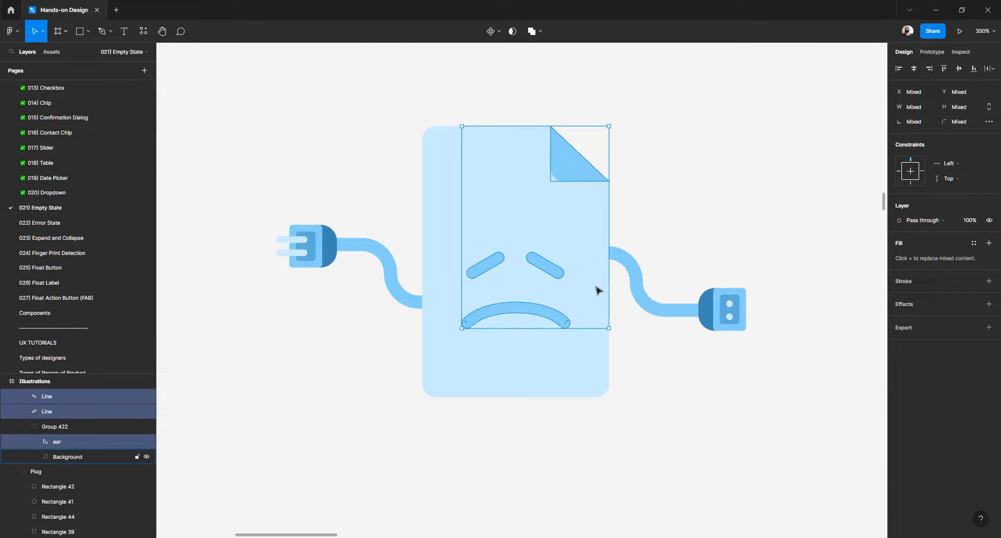
shift+click(637, 275)
shift+click(398, 290)
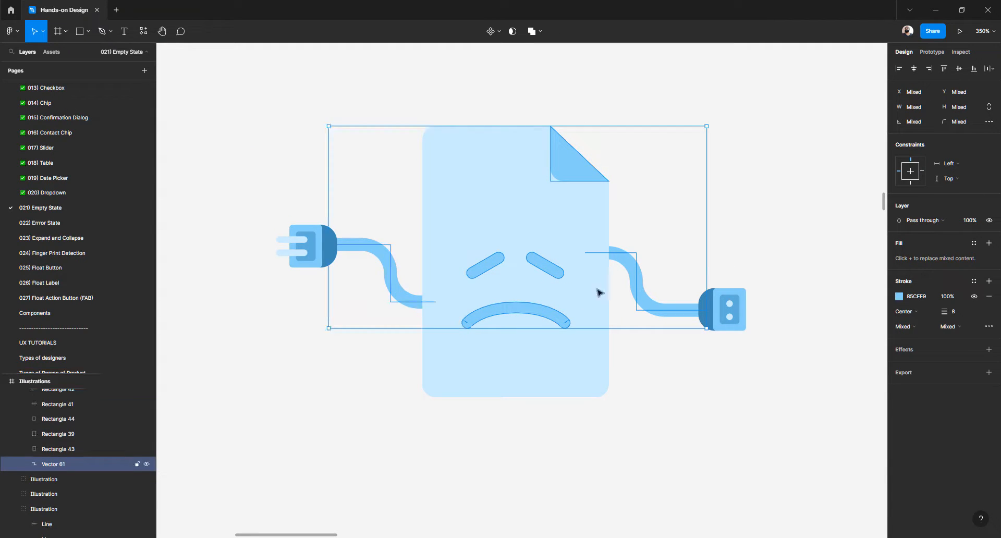
click(899, 296)
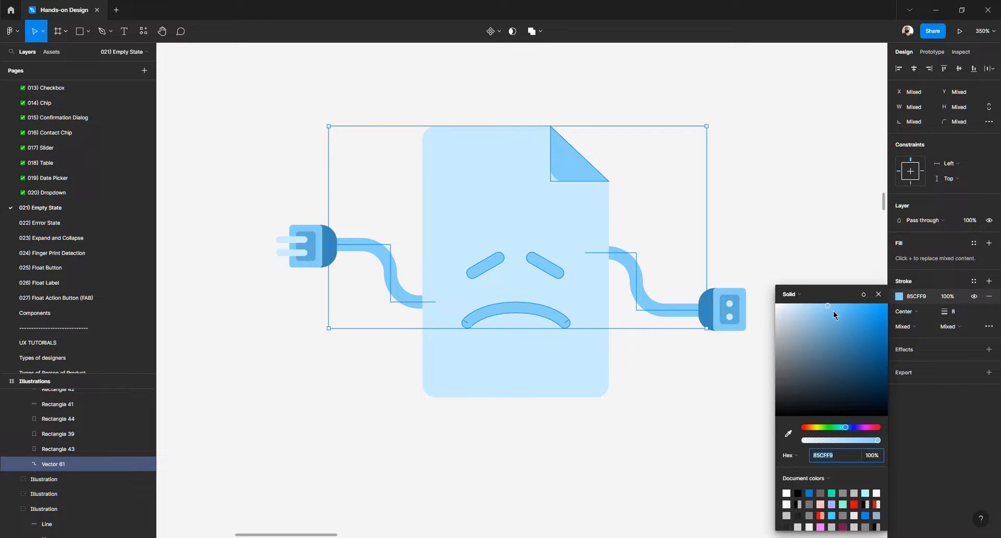
click(843, 319)
click(854, 330)
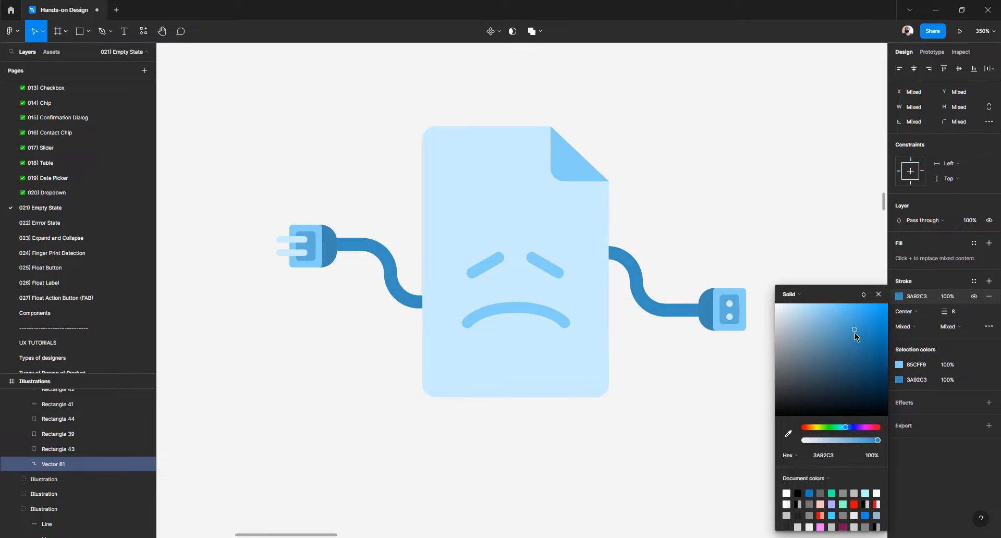
Recolour the folded corner, eyebrows and mouth to 3C89B5, sampled from the socket's dark rounded base
click(898, 364)
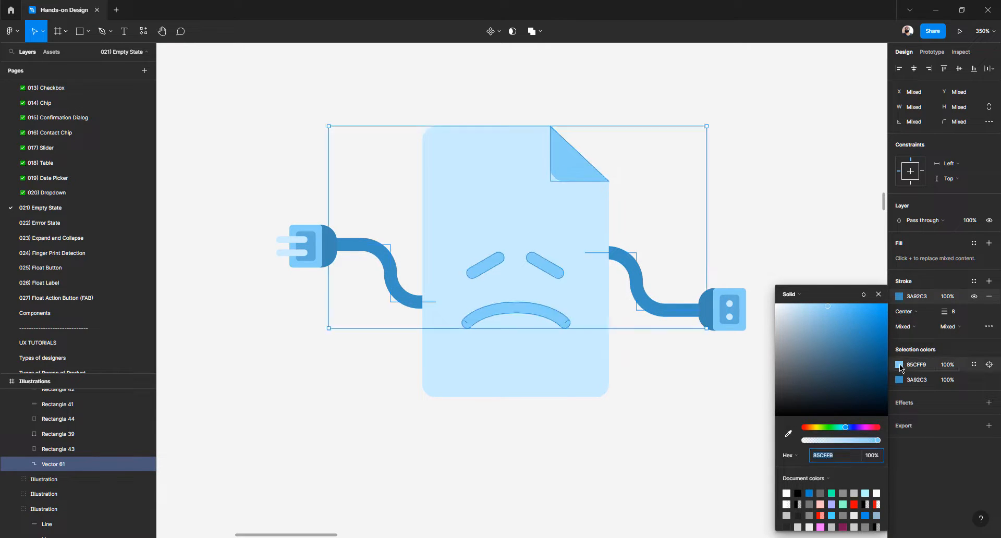
click(788, 434)
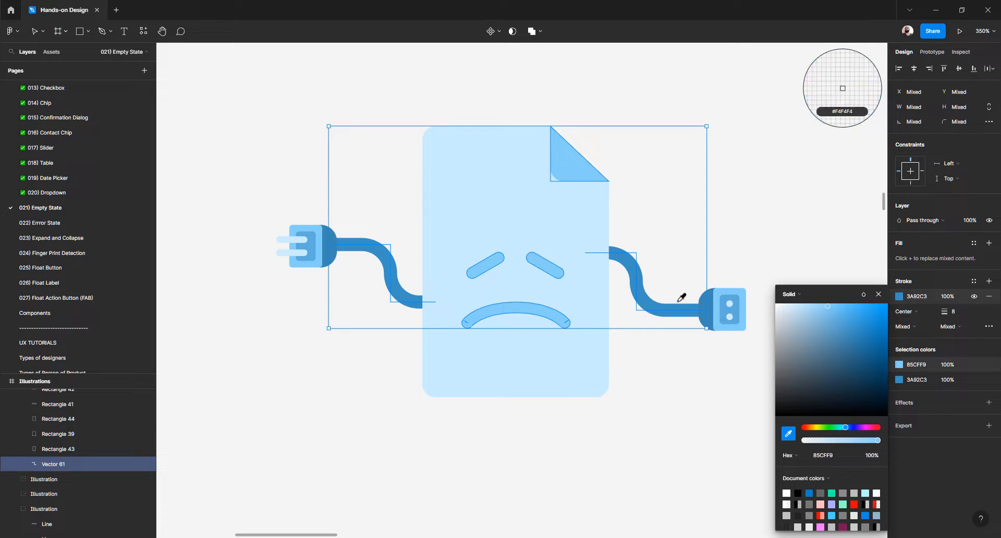
click(710, 306)
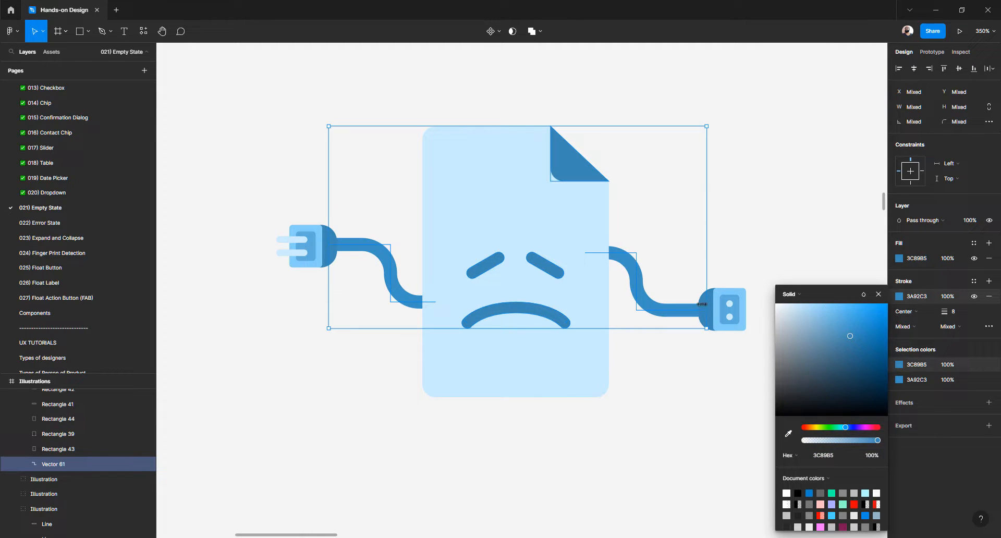
click(654, 389)
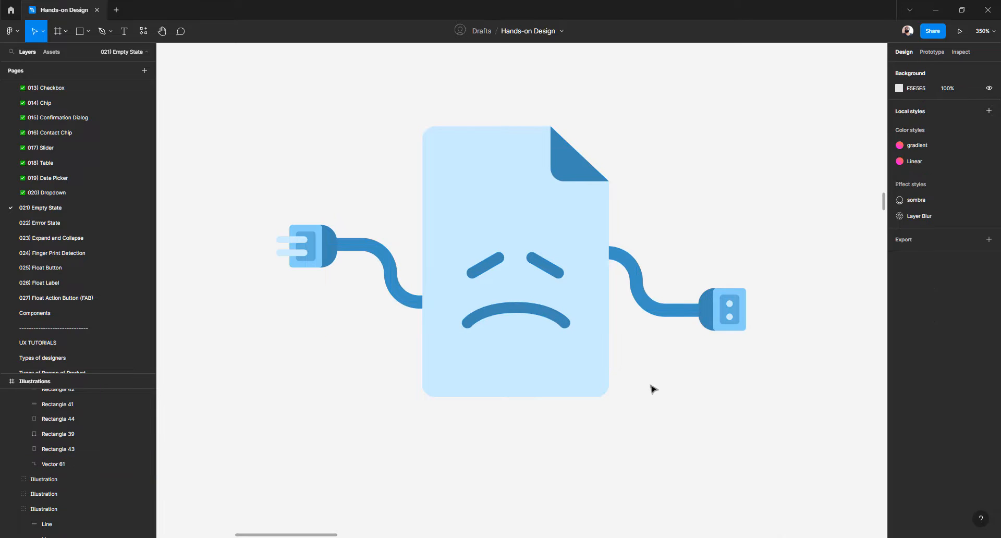
Convert the strokes of both curved cables to outlined shapes with Outline stroke
scroll(317, 257, up, 3)
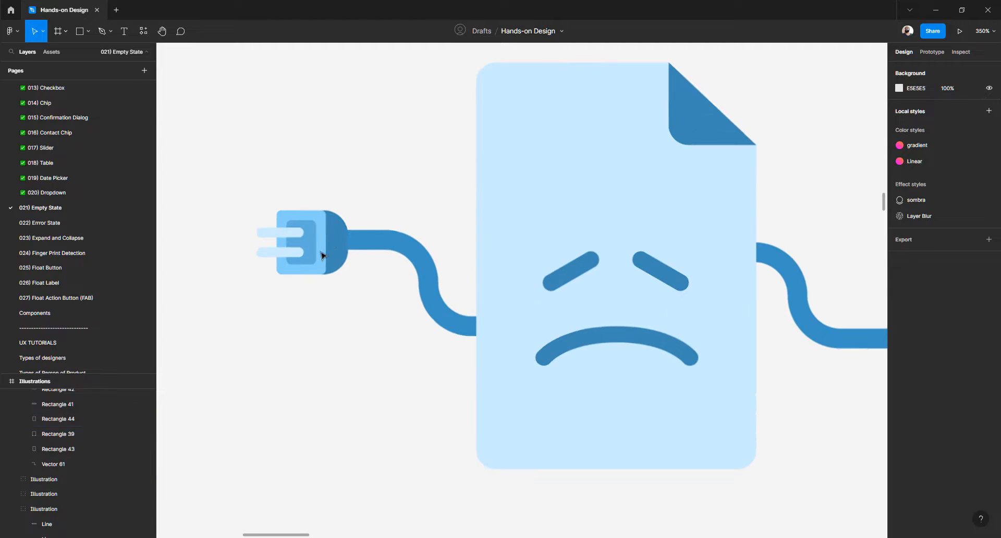
click(343, 243)
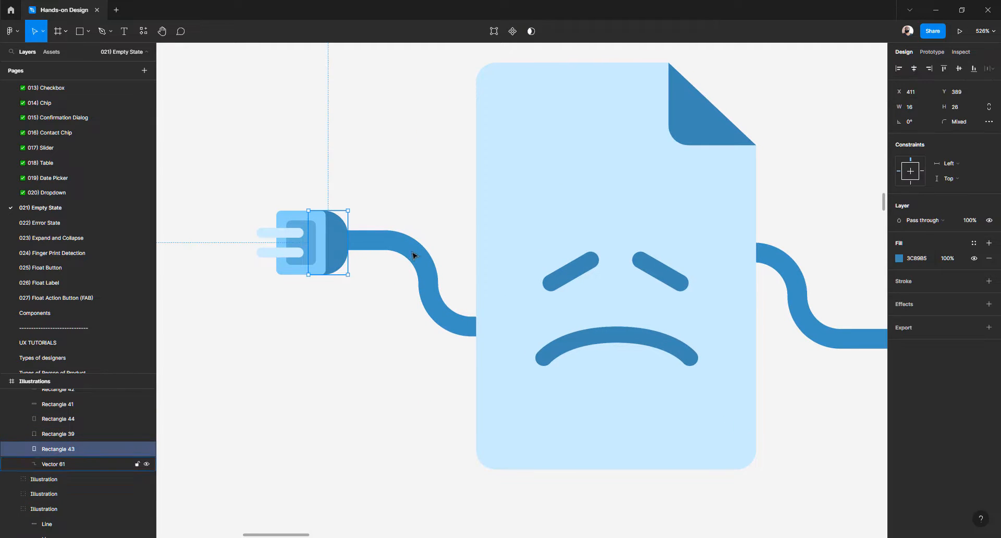
scroll(347, 253, down, 2)
scroll(396, 230, down, 3)
click(407, 223)
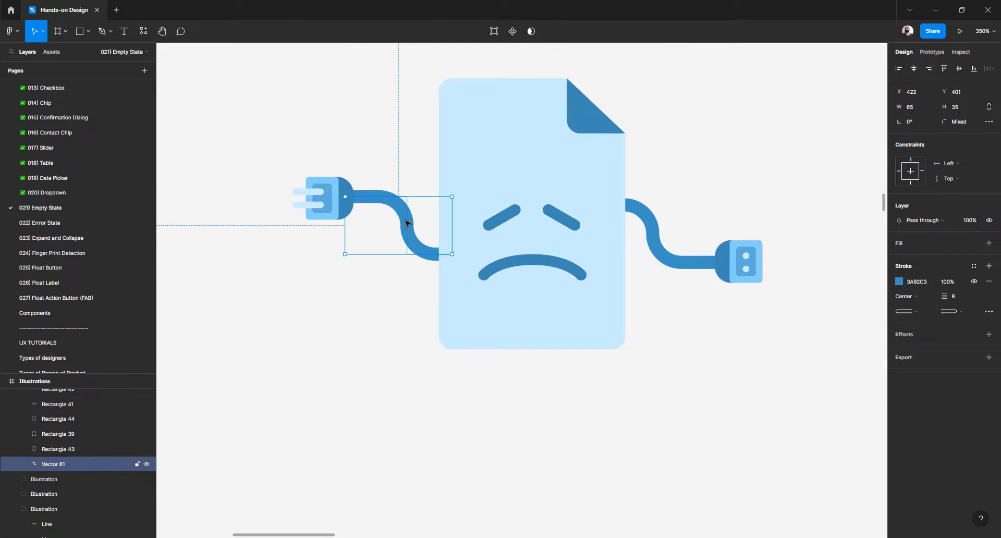
shift+click(659, 248)
right_click(660, 247)
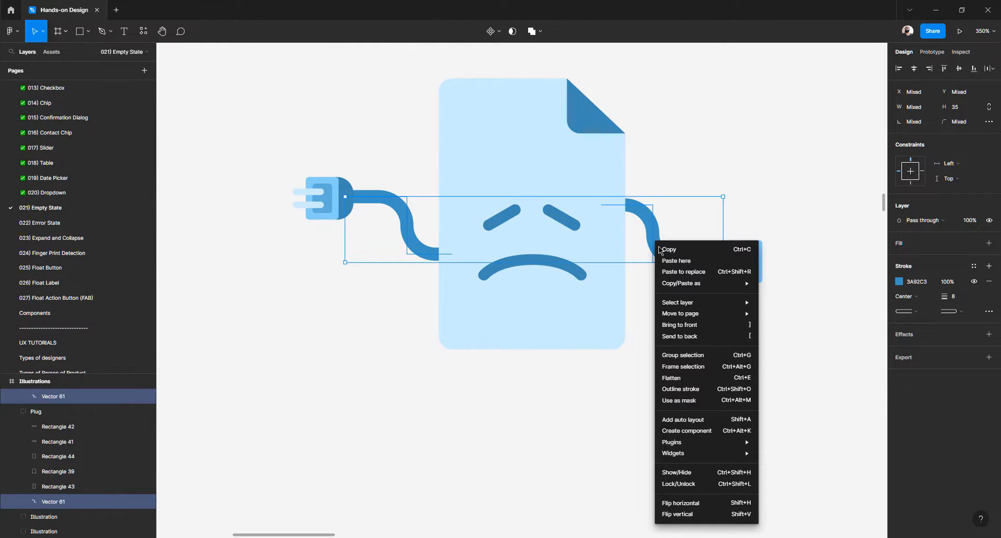
click(679, 394)
click(527, 382)
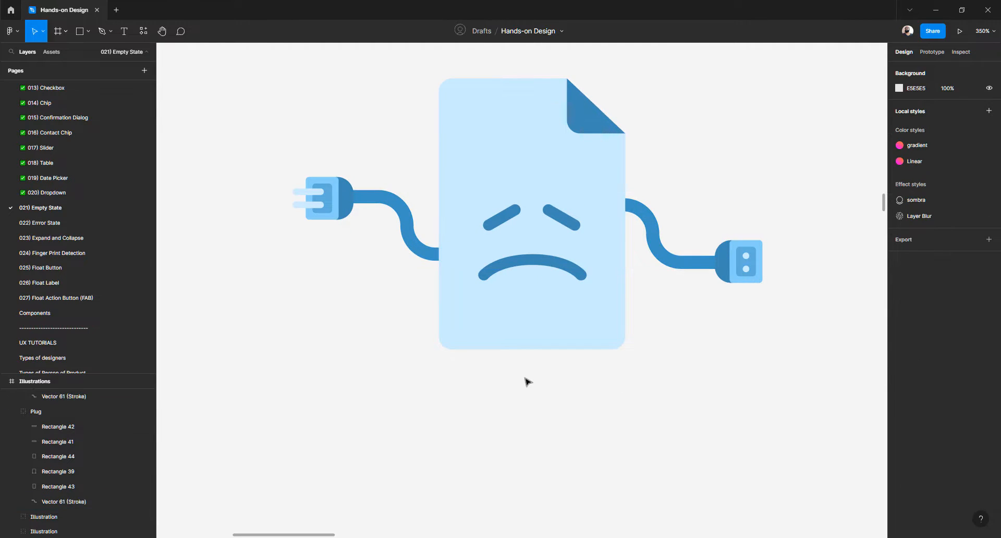
Apply Outline stroke to the complete plug group and the complete socket group beside the document
click(324, 194)
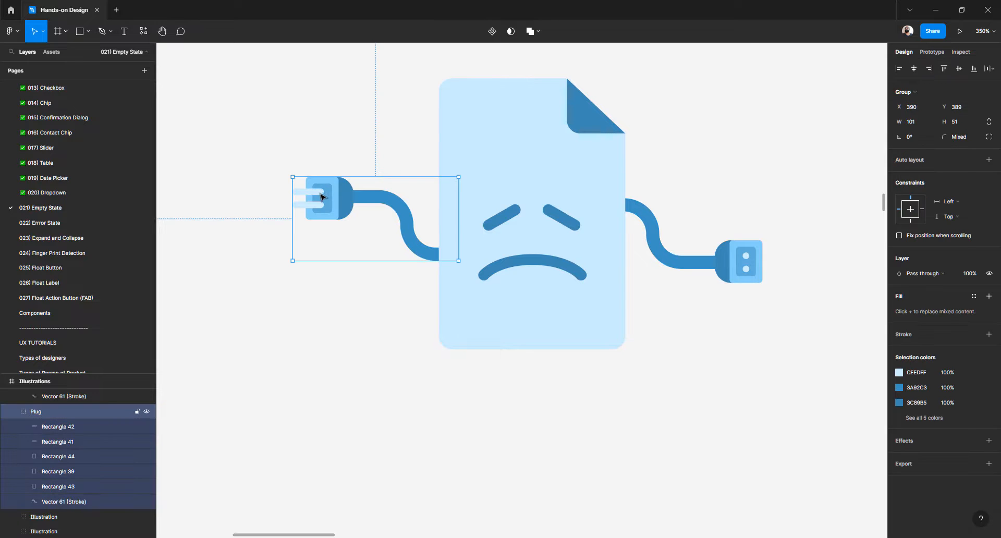
right_click(318, 196)
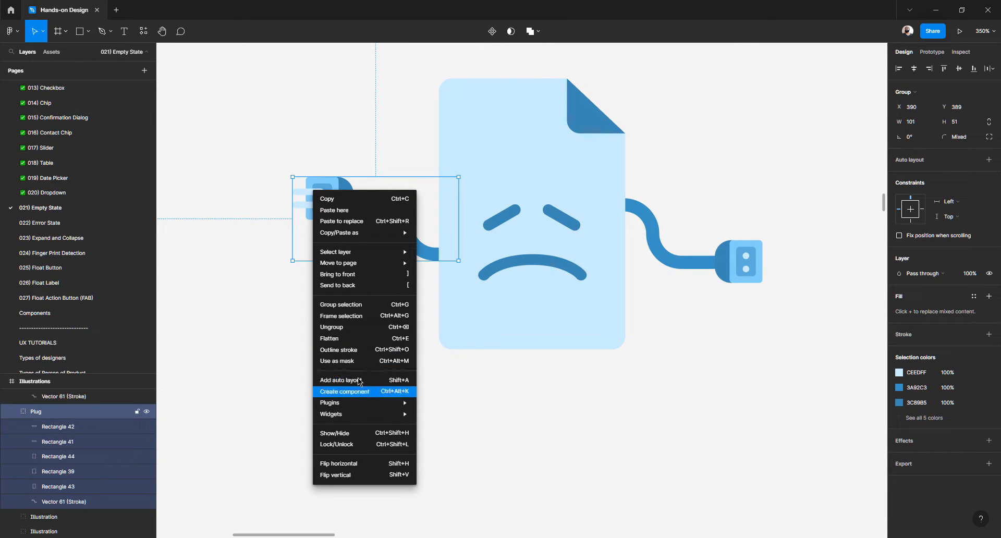
click(349, 354)
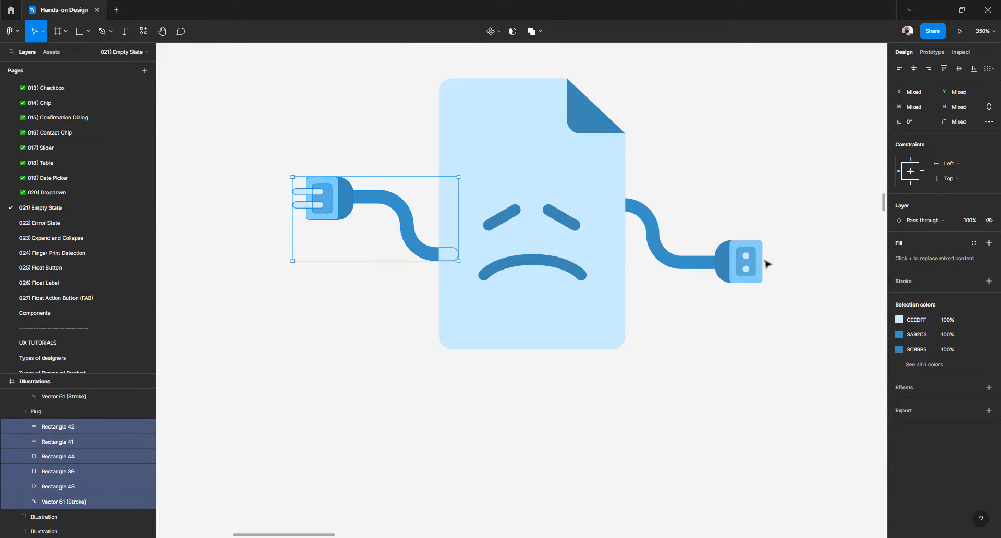
right_click(747, 267)
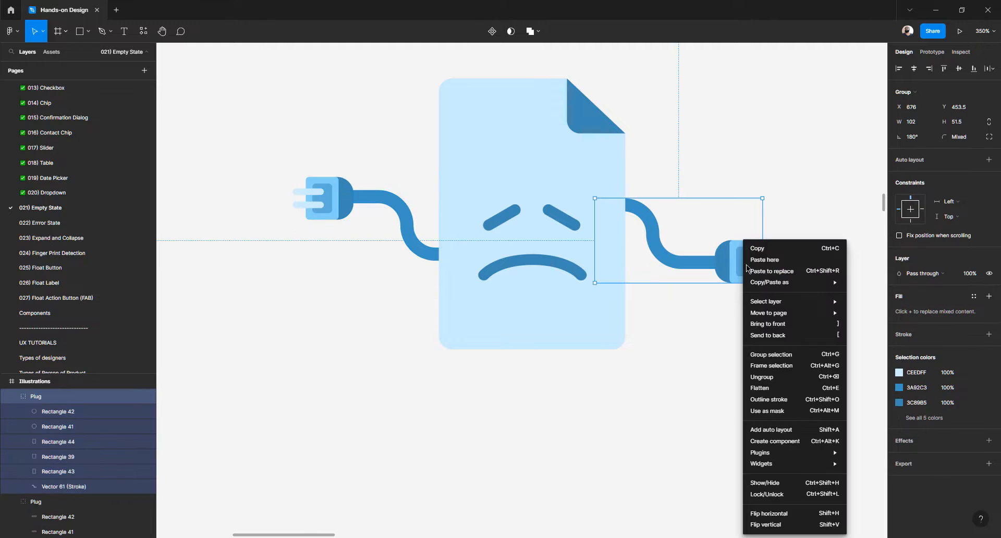
click(773, 400)
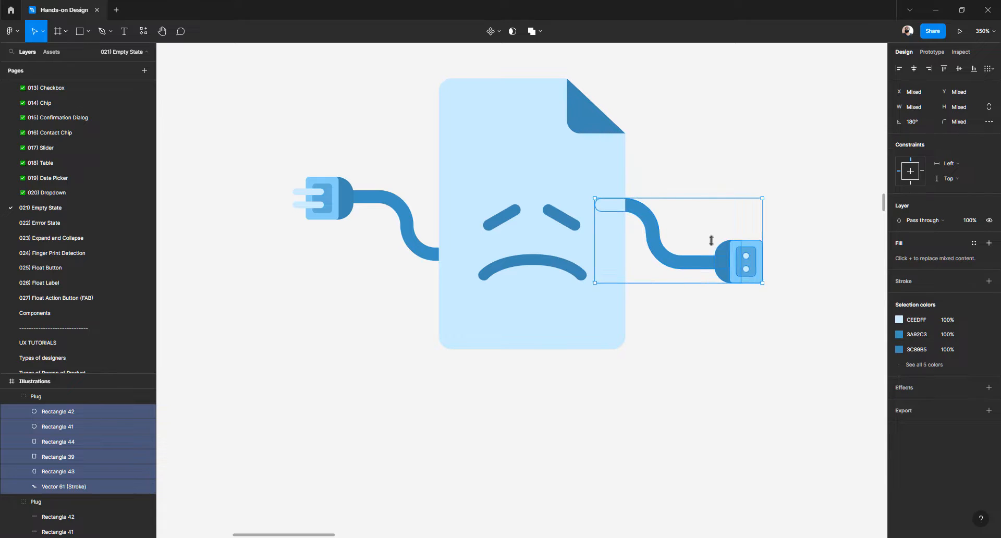
Group the sad document with its two plugs and duplicate the group beside the original in the second row
click(677, 339)
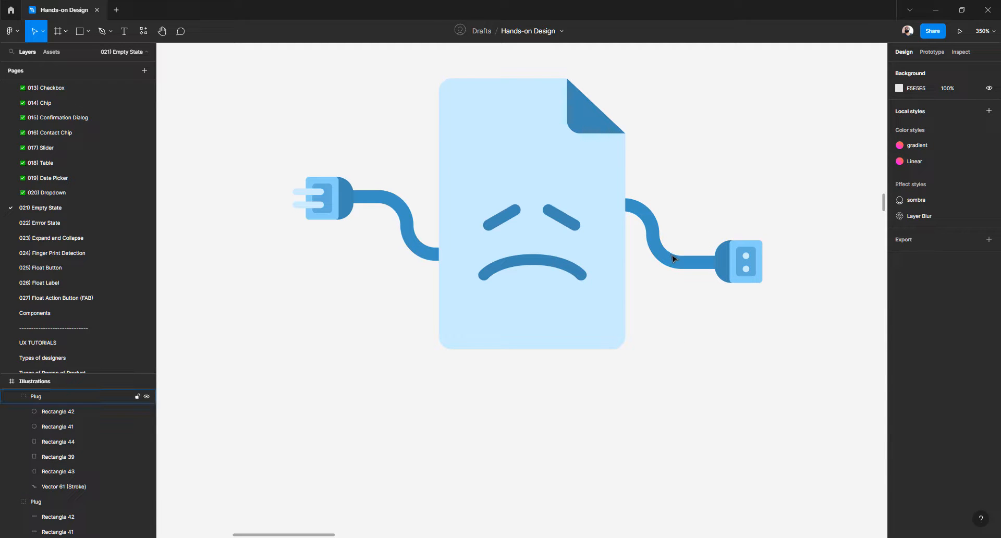
click(673, 258)
scroll(509, 328, down, 5)
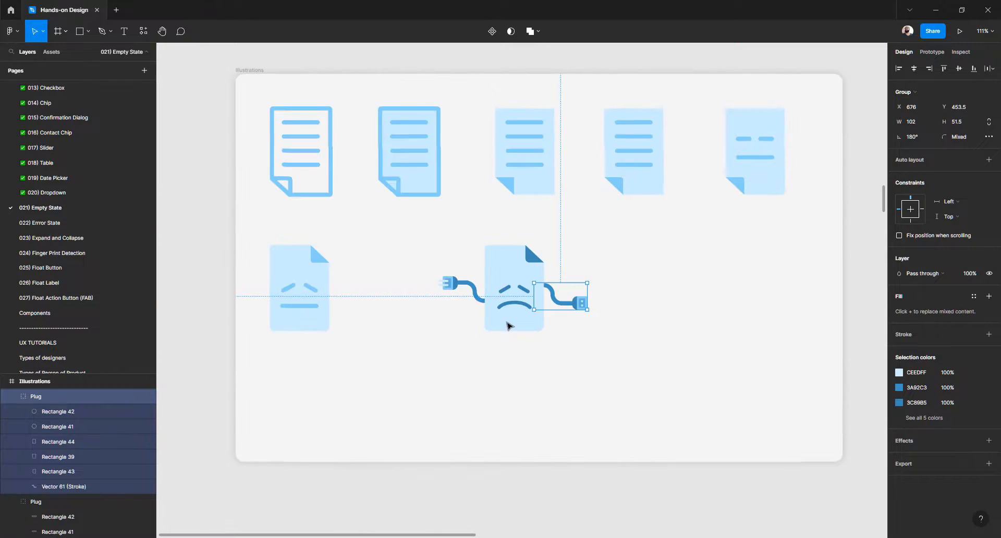
click(556, 346)
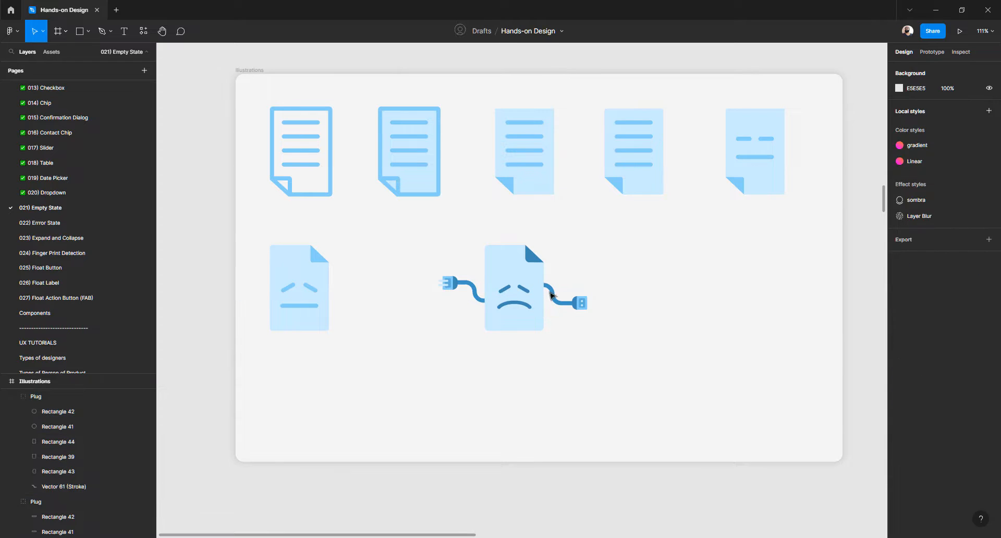
click(556, 298)
drag(629, 380, 423, 235)
key(ctrl+g)
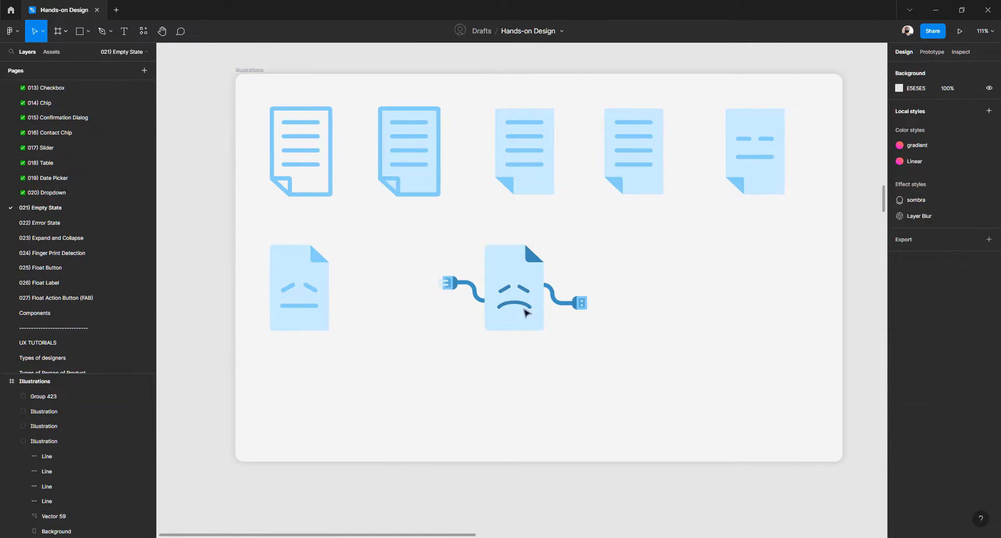
drag(528, 295, 611, 290)
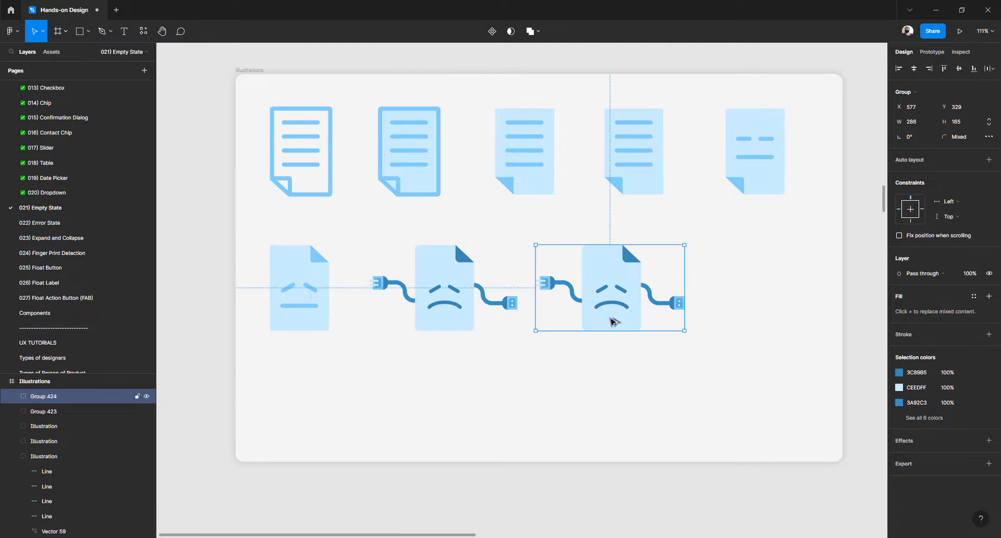
key(Escape)
Move the duplicate's socket plug below the document and flip it vertically and horizontally
scroll(596, 305, up, 5)
click(726, 297)
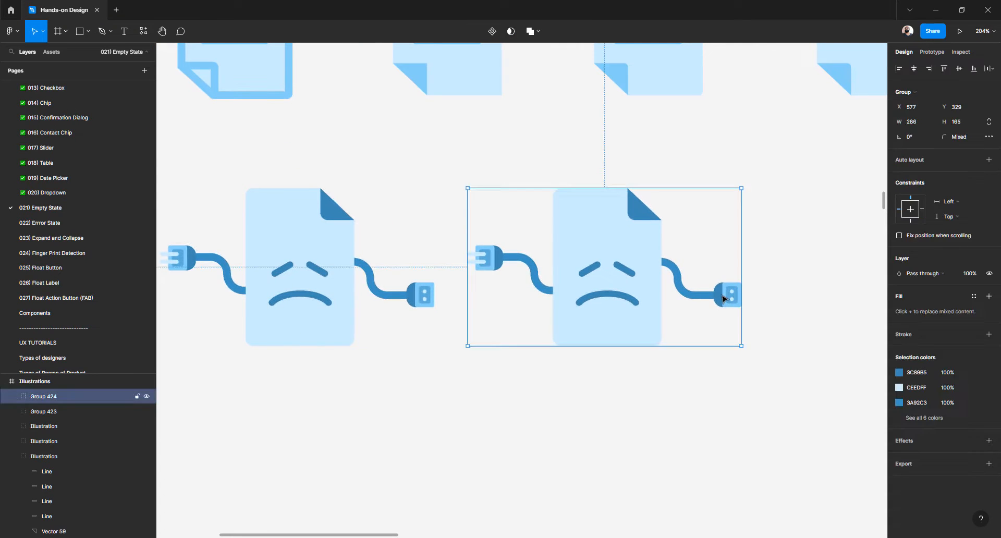
double_click(726, 297)
drag(729, 384, 732, 406)
key(shift+v)
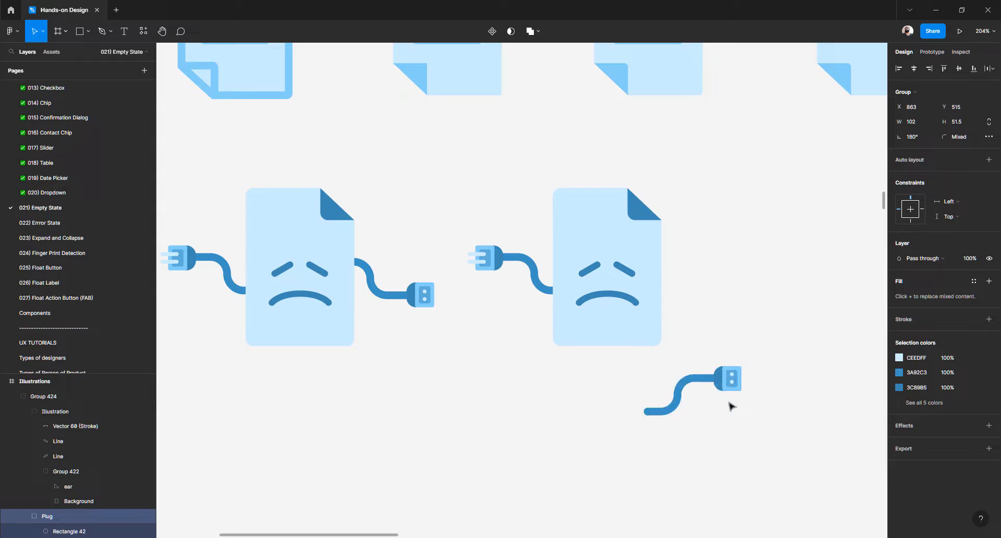
key(shift+h)
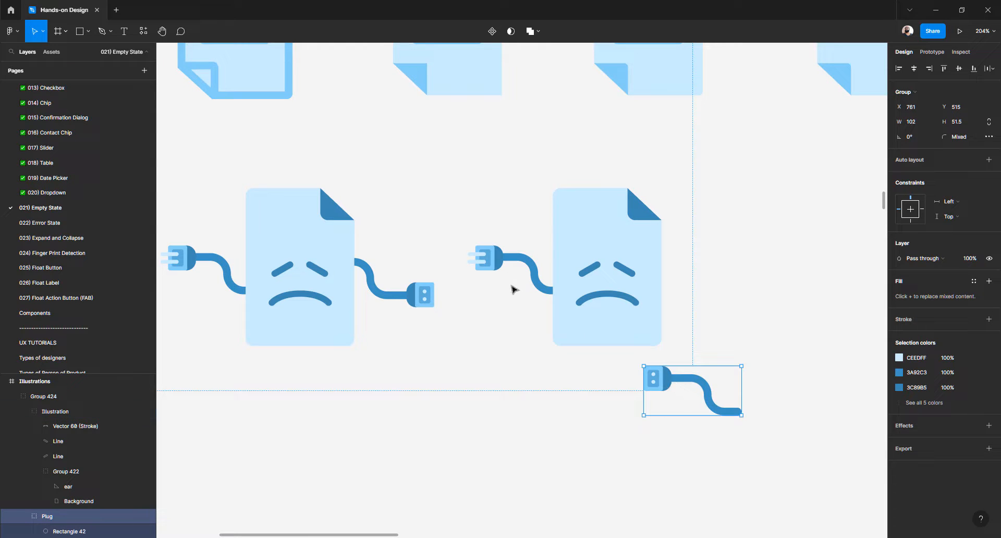
Flip the duplicate's pronged plug vertically and horizontally and move it below the document, facing the socket plug
double_click(511, 262)
click(519, 278)
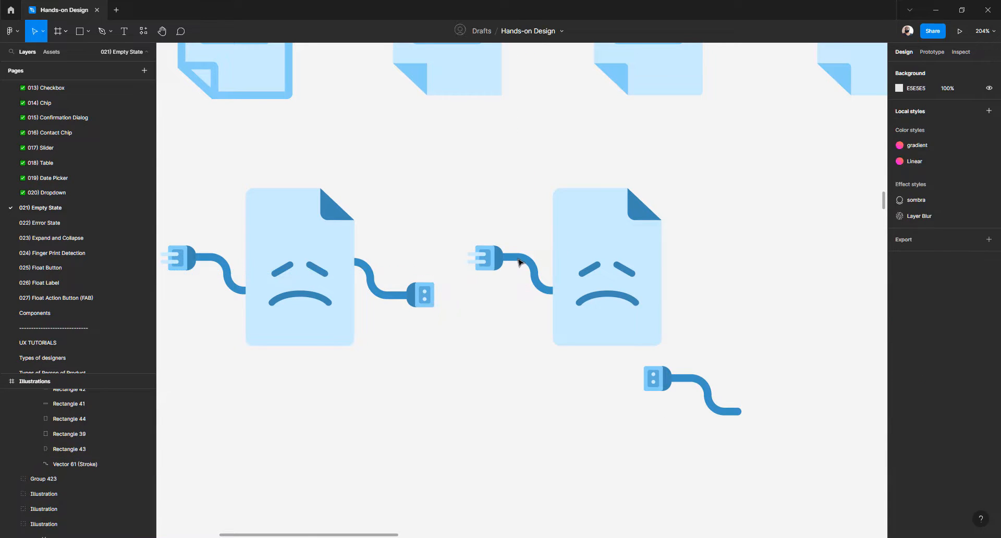
double_click(518, 261)
key(shift+v)
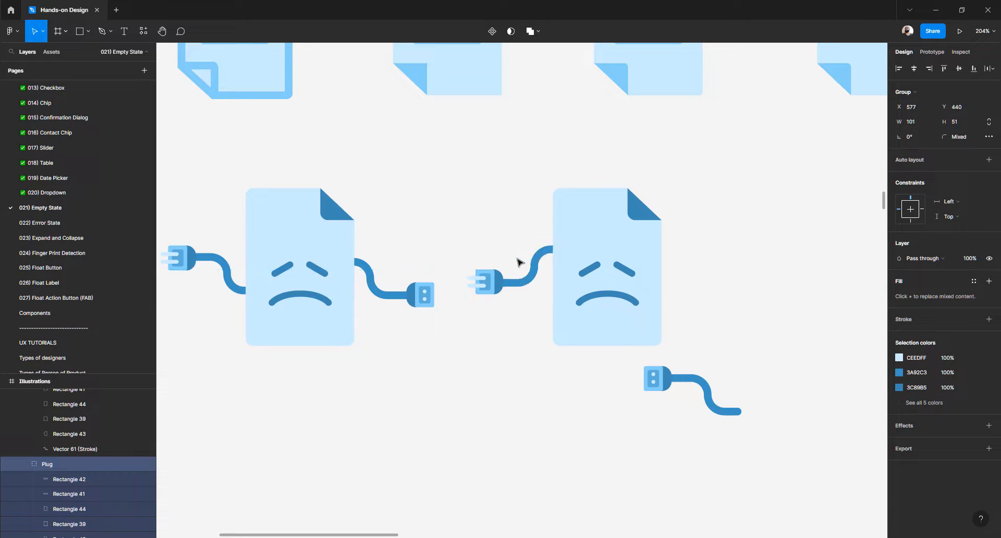
right_click(519, 262)
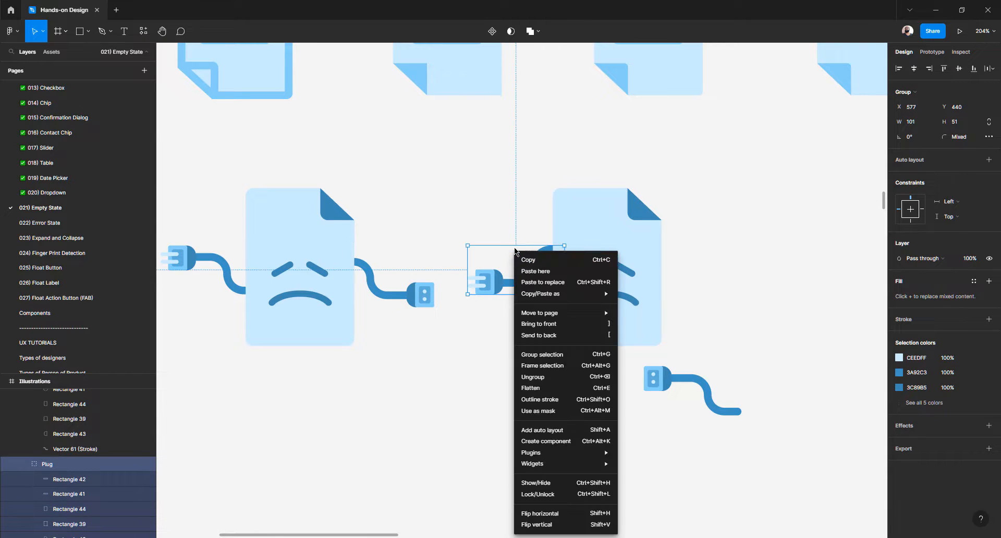
key(Escape)
key(shift+h)
drag(522, 286, 559, 390)
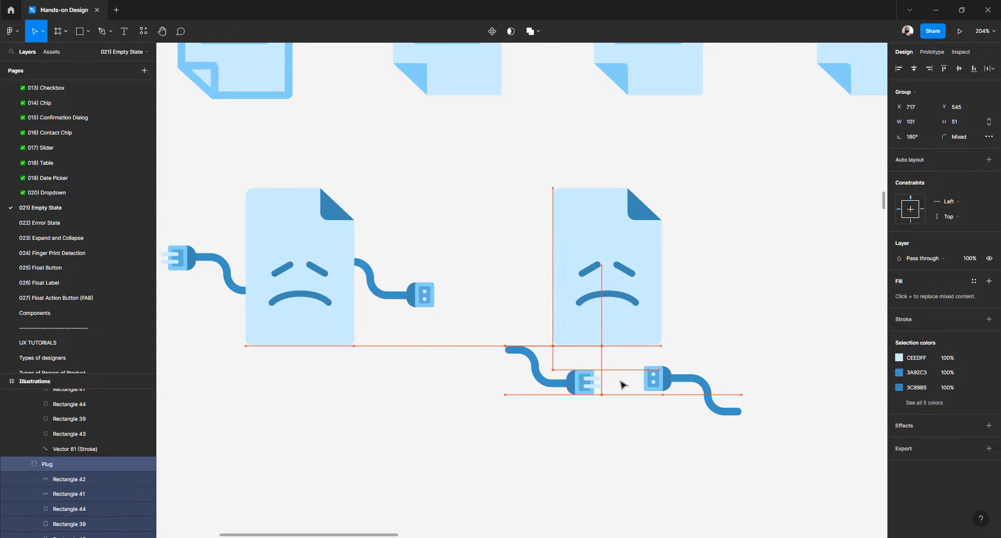
Bring the socket plug level with the pronged plug, 12 apart, and shift the pair slightly right under the document
click(649, 380)
drag(668, 381, 637, 384)
scroll(638, 385, up, 5)
shift+click(548, 382)
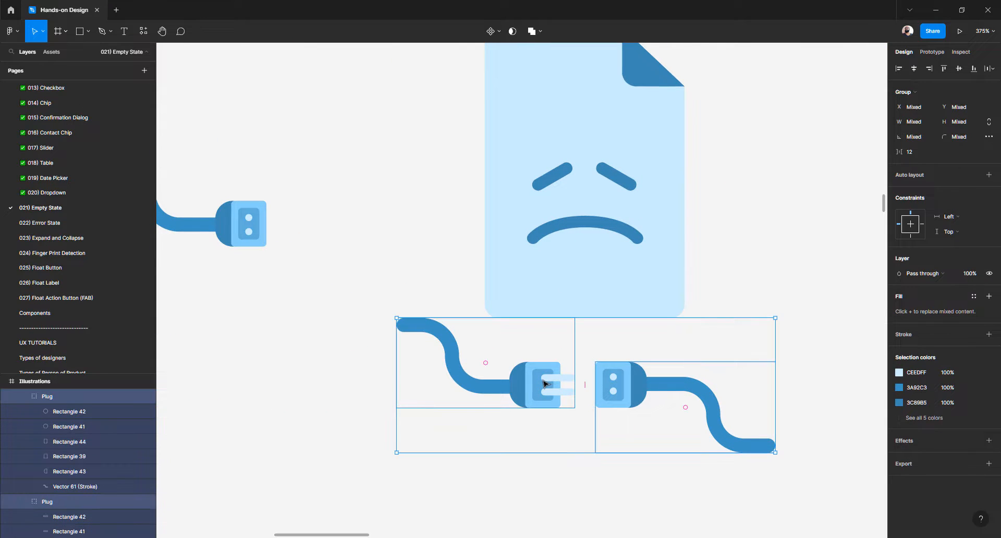
drag(547, 382, 562, 383)
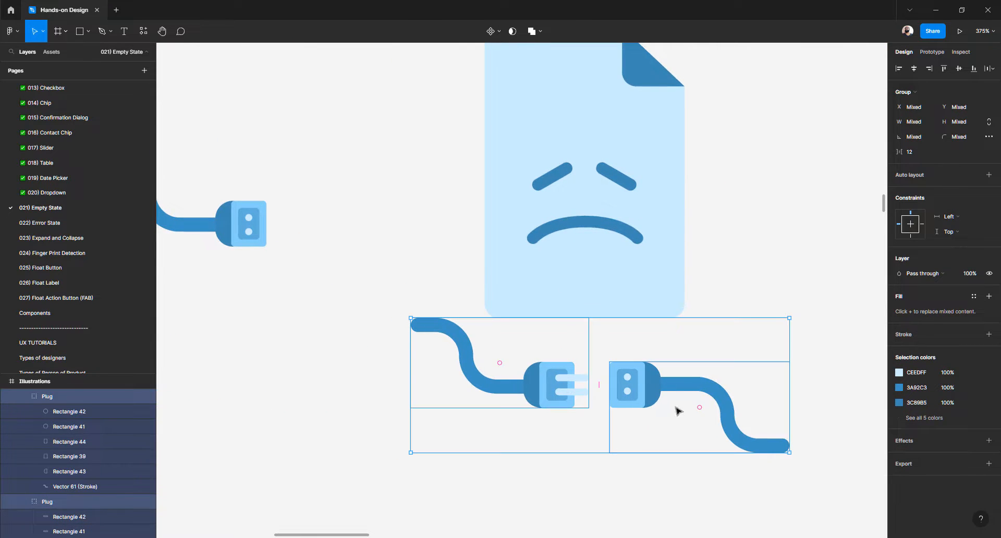
click(658, 472)
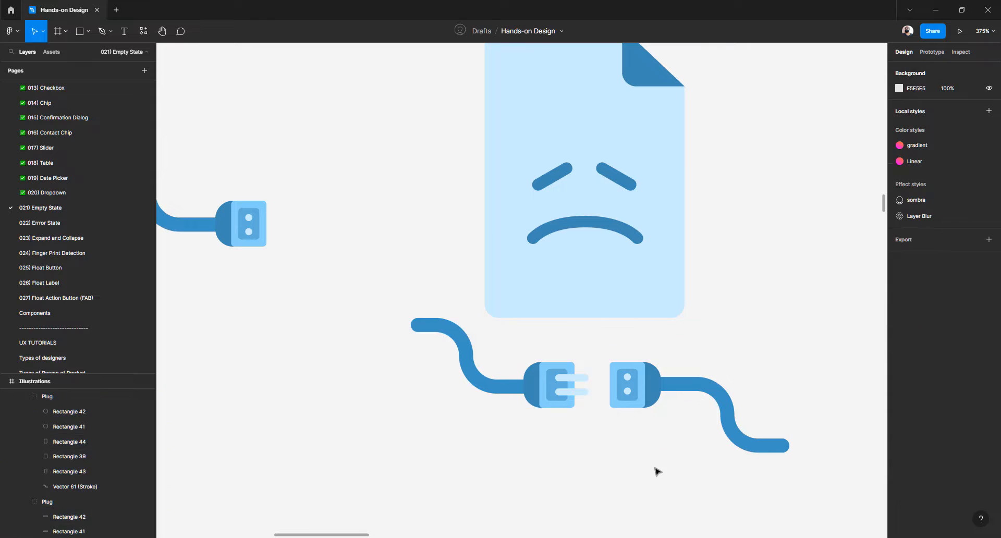
Move the pronged plug to the duplicate document's left side and the socket plug to its right side
click(537, 375)
scroll(537, 376, down, 5)
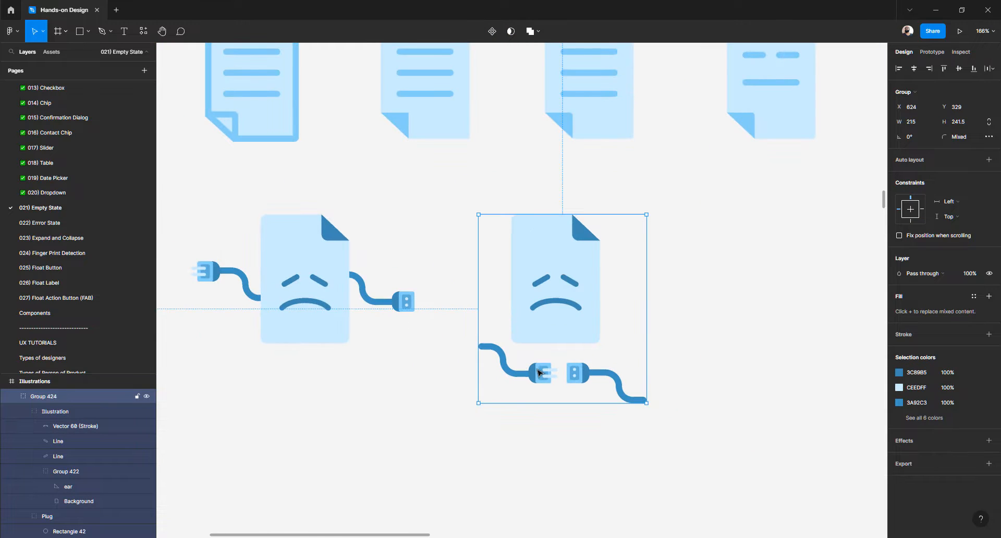
click(541, 381)
drag(538, 379, 481, 293)
drag(591, 375, 627, 293)
scroll(505, 285, up, 5)
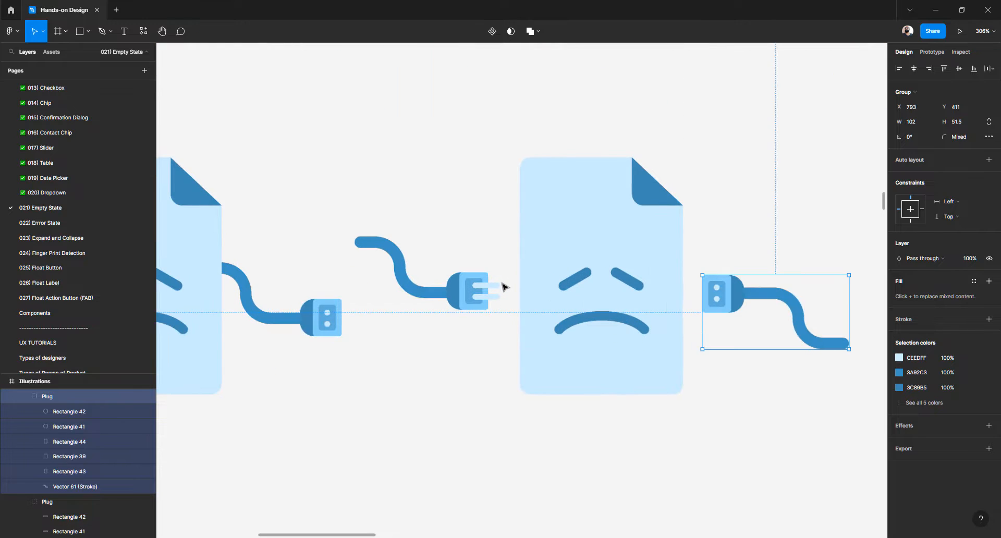
scroll(504, 285, up, 3)
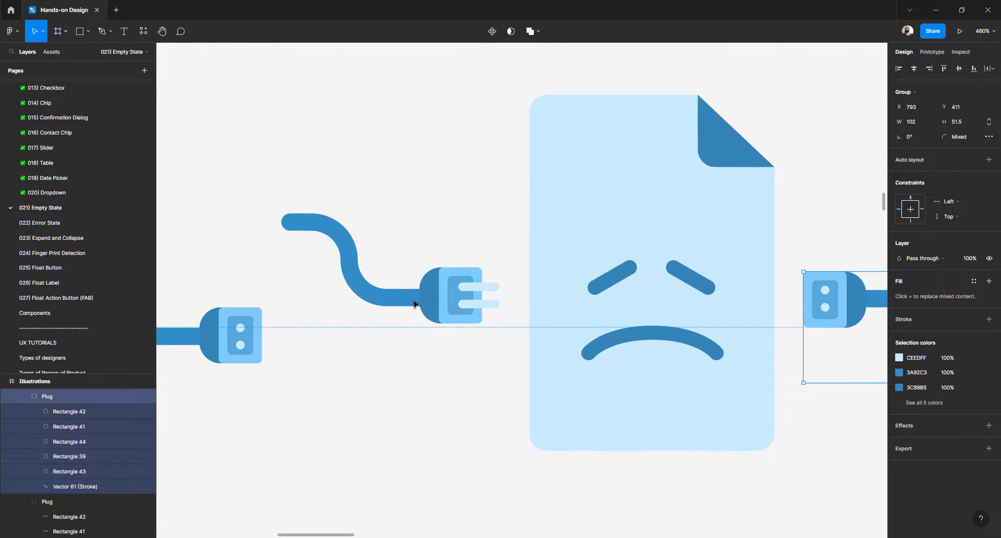
Recolor the pronged plug's cable and inner plate with the darker blue 3C89B5 sampled from the plug
double_click(406, 305)
key(i)
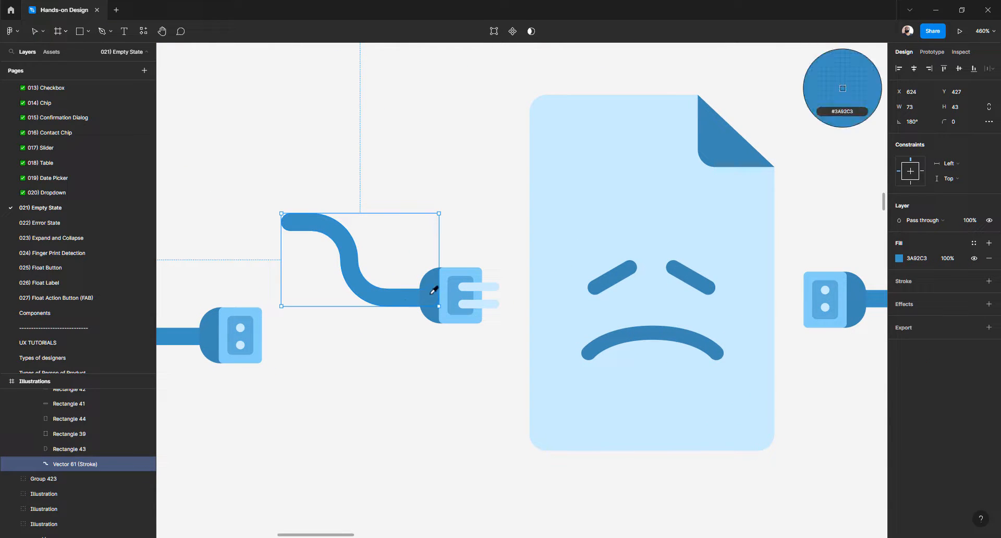
click(434, 288)
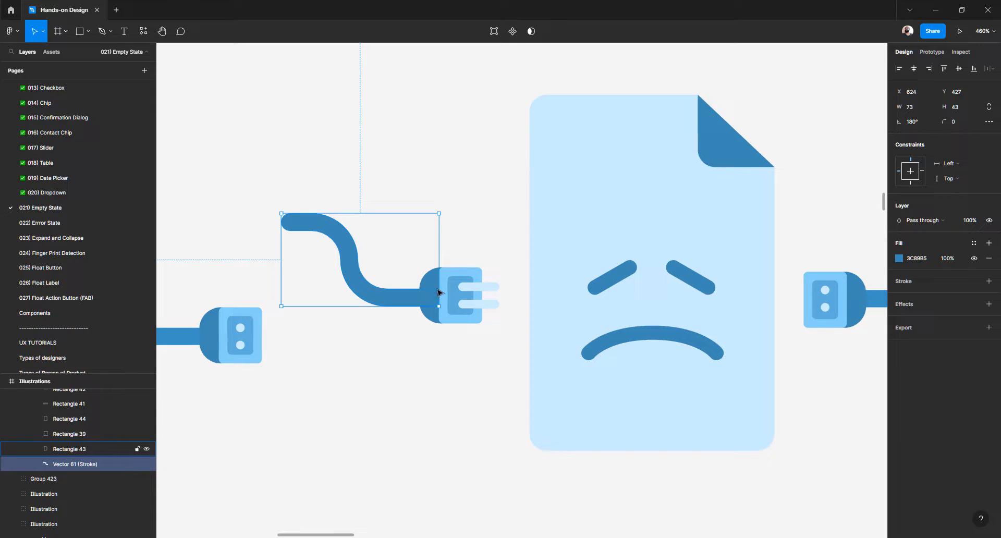
click(457, 290)
key(i)
click(402, 295)
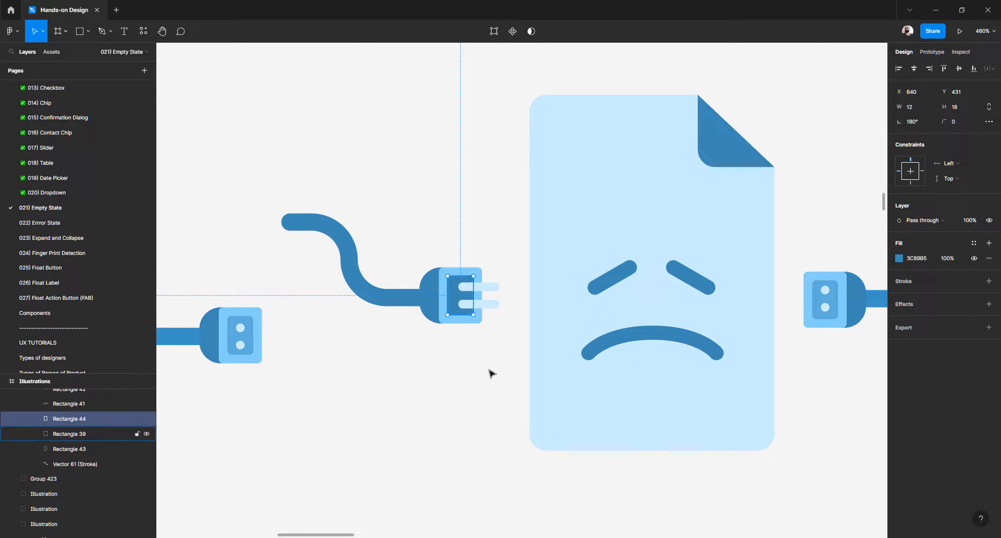
click(494, 369)
Recolor the socket plug's cable and inner plate with the same sampled blue 3C89B5
scroll(610, 301, right, 3)
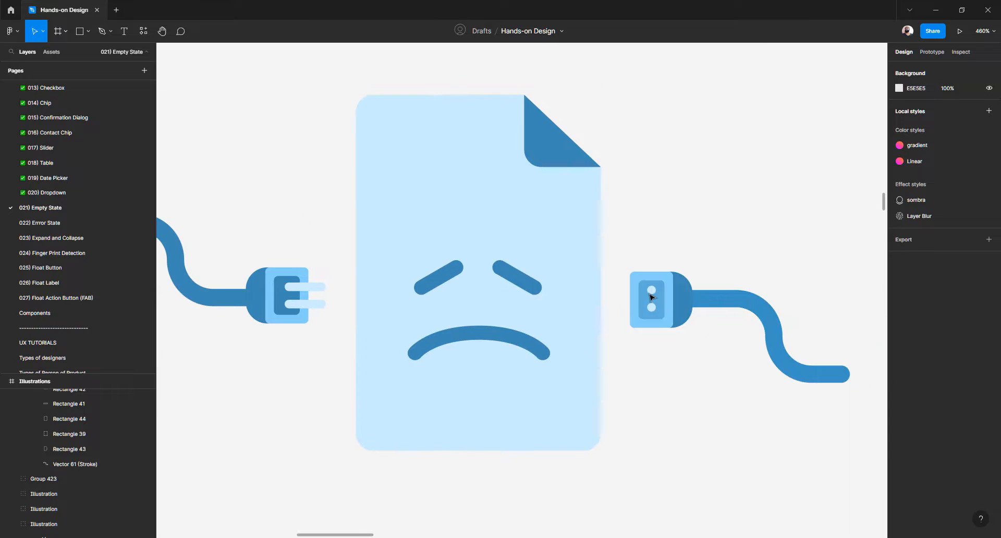
click(697, 302)
shift+click(717, 298)
key(i)
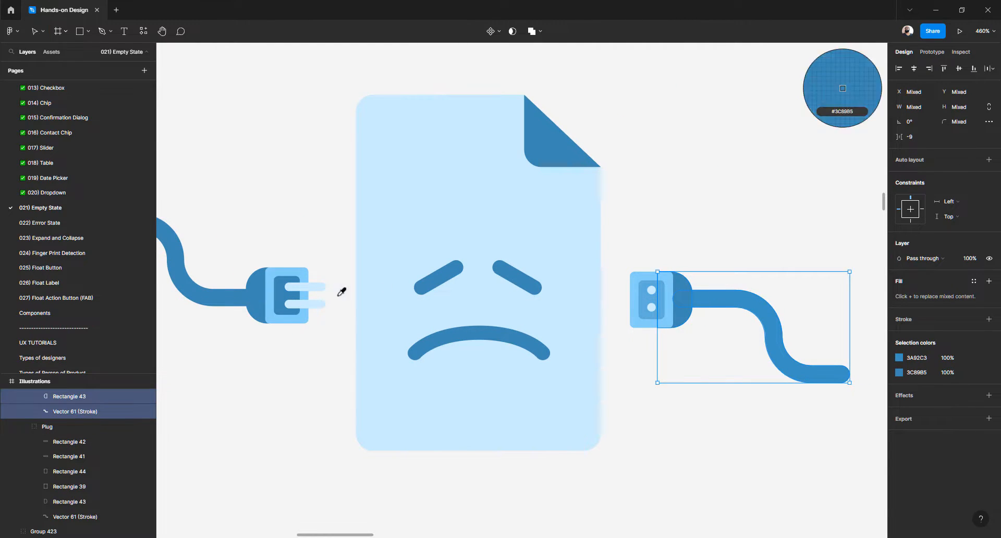
click(281, 293)
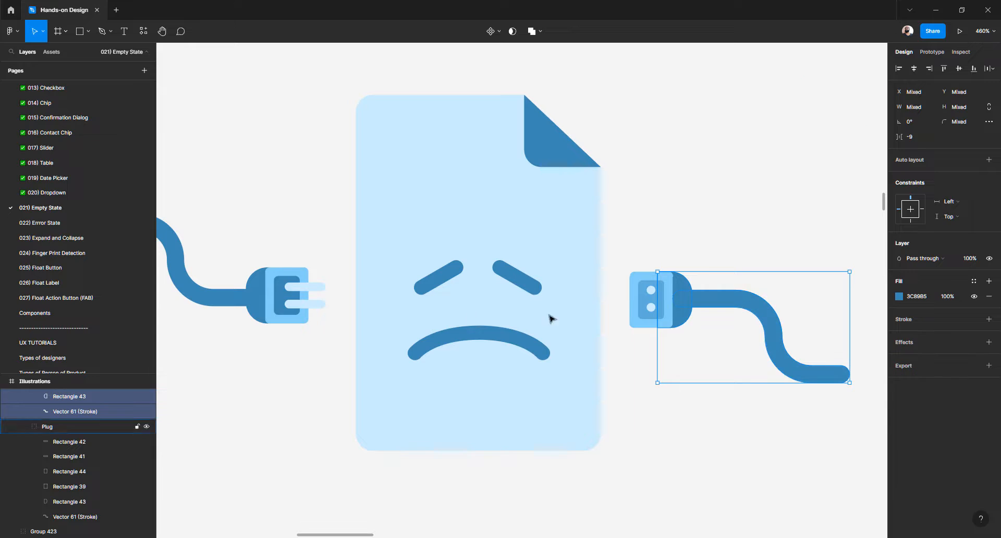
click(645, 300)
key(i)
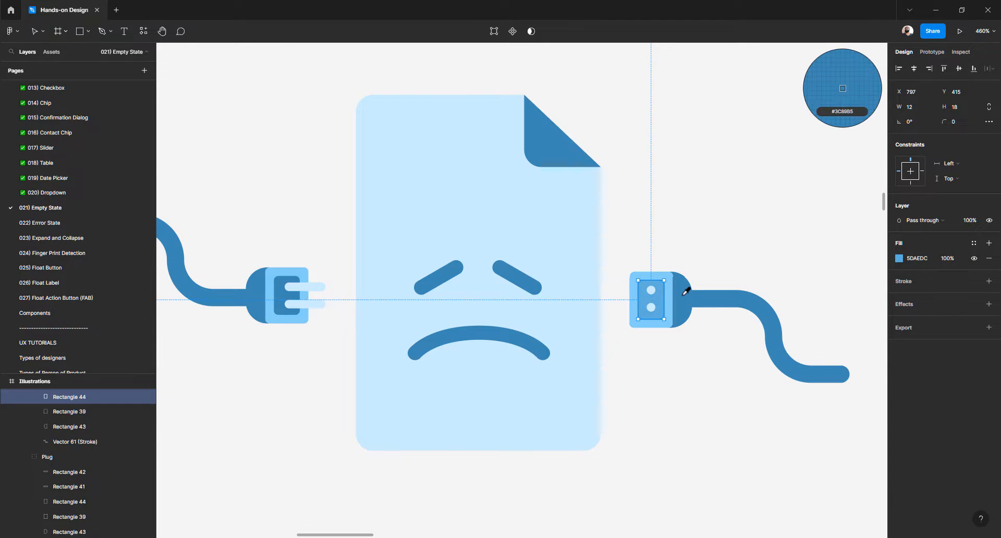
click(684, 292)
click(682, 364)
Examine the recolored plugs and the two prongs up close and within the whole illustration row
scroll(672, 280, up, 5)
scroll(671, 281, down, 5)
scroll(671, 280, down, 5)
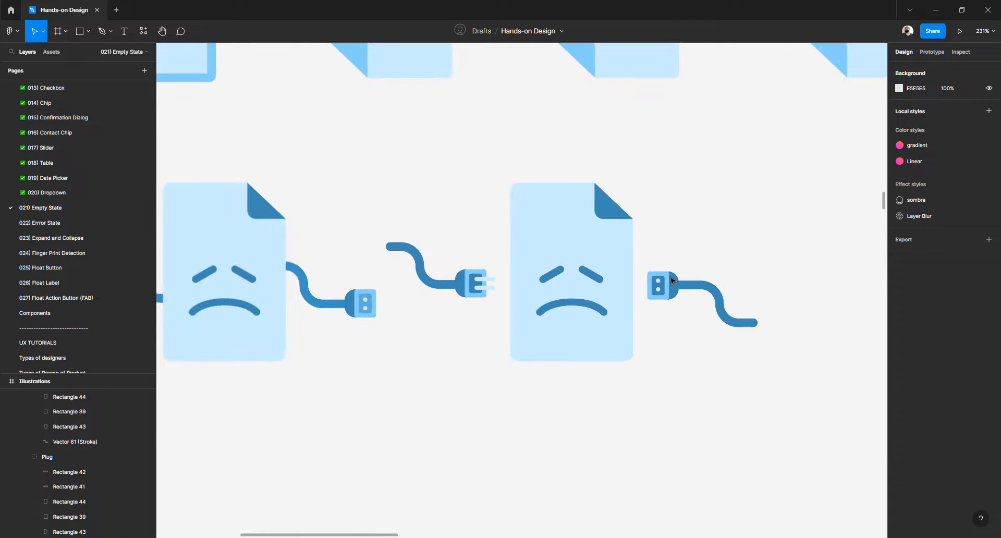
scroll(487, 290, up, 4)
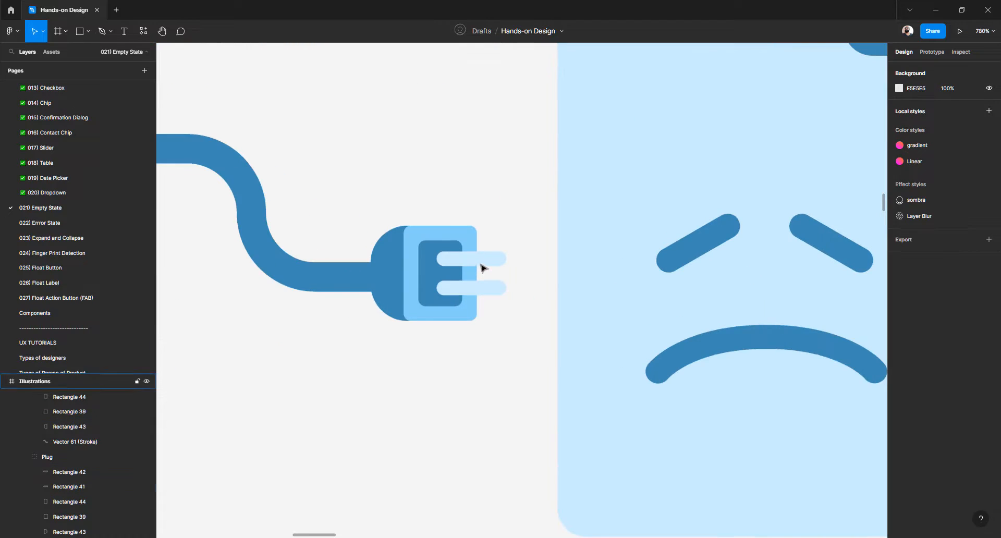
click(470, 259)
shift+click(482, 289)
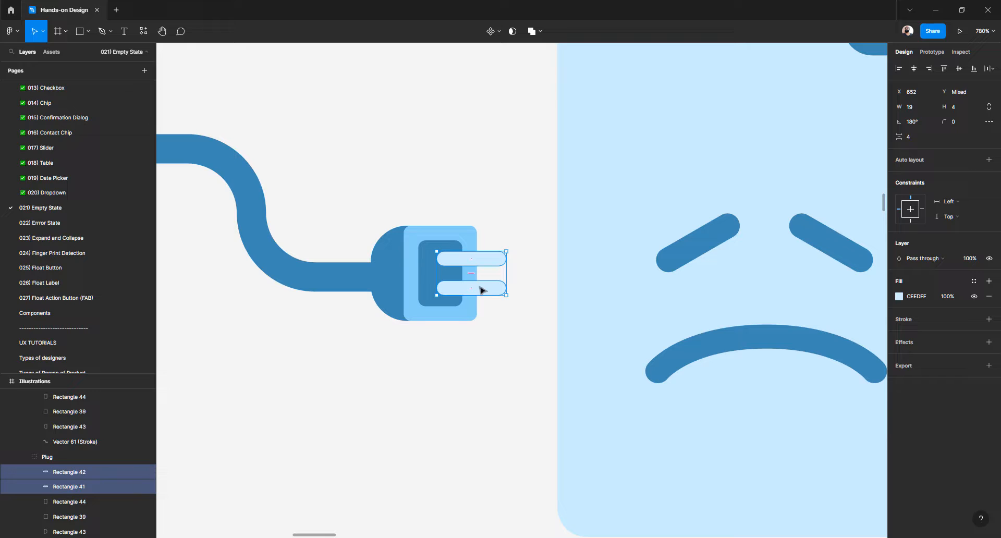
click(525, 353)
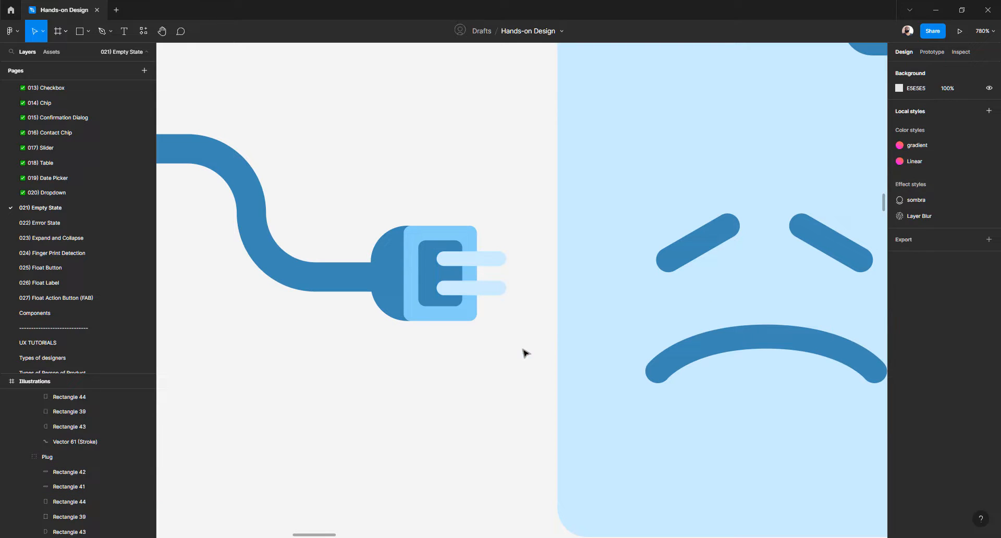
scroll(383, 324, down, 2)
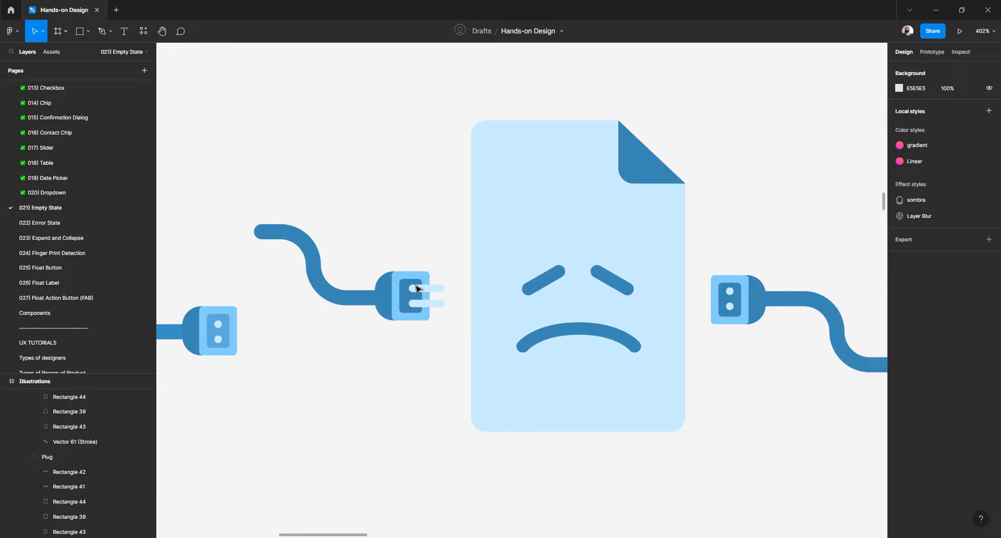
scroll(417, 287, down, 4)
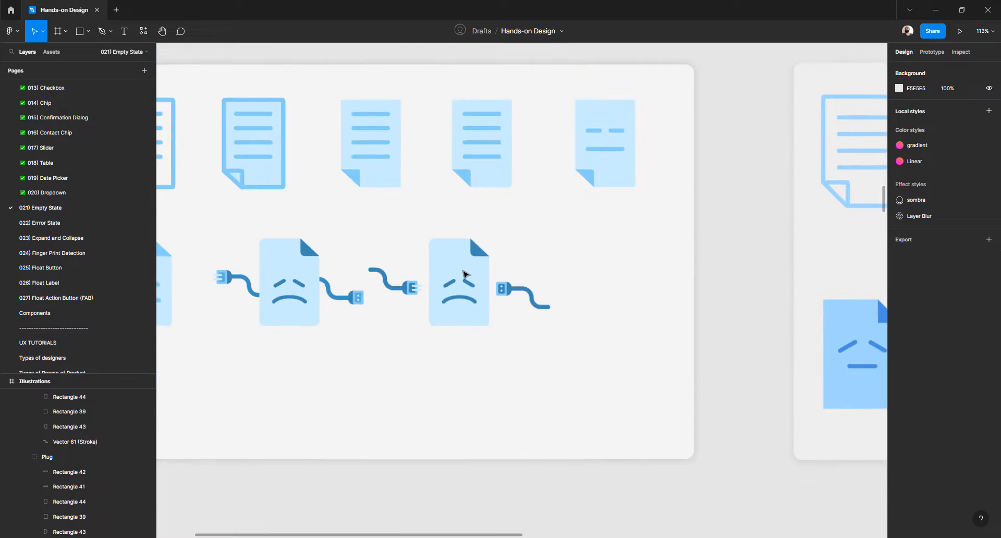
Extend the Illustrations frame downward to a height of 1116
click(463, 274)
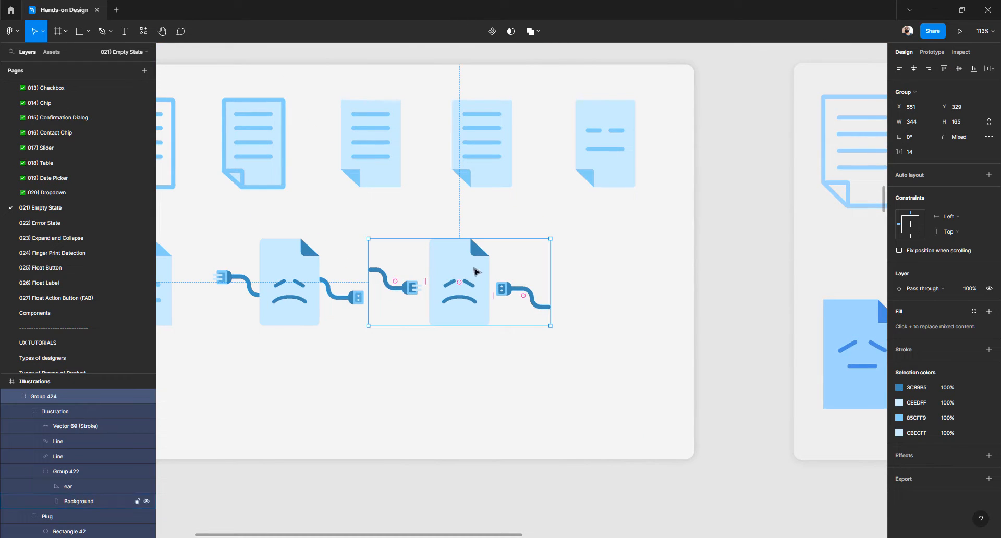
scroll(456, 276, down, 2)
click(281, 159)
drag(320, 366, 336, 466)
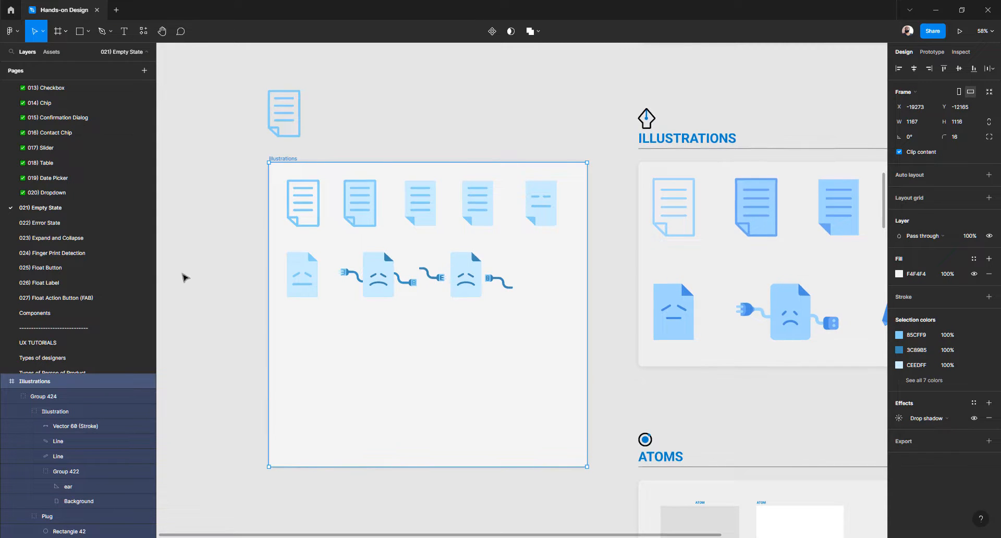
click(183, 276)
Shift the two plug illustrations left within the second row of the Illustrations frame
scroll(324, 246, up, 3)
drag(584, 300, 557, 284)
click(442, 288)
shift+click(575, 290)
click(524, 364)
Delete the third document illustration from the first row of the Illustrations frame
drag(659, 277, 702, 276)
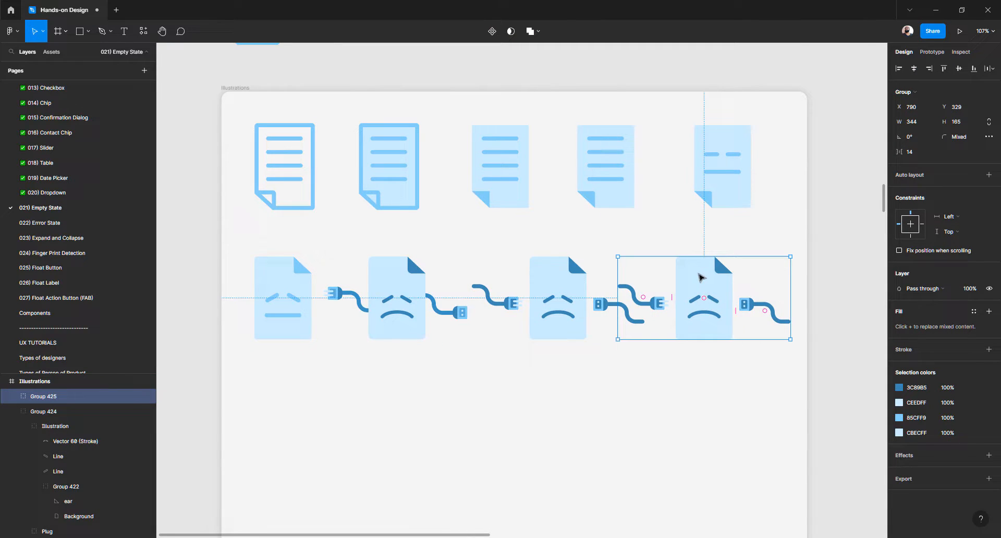
key(ctrl+z)
click(498, 172)
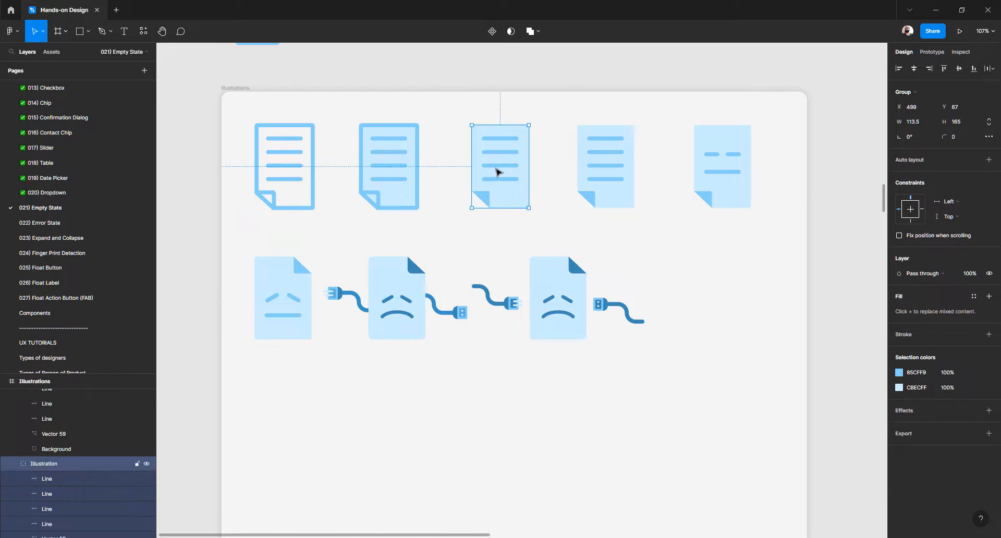
key(Delete)
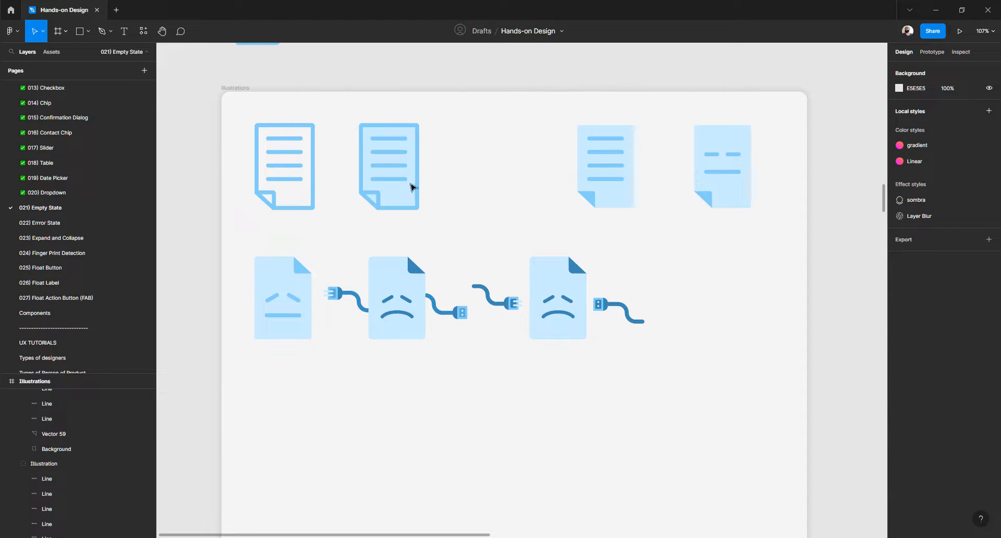
Space the four document illustrations in the first row evenly with a horizontal gap of 188
click(403, 179)
shift+click(613, 166)
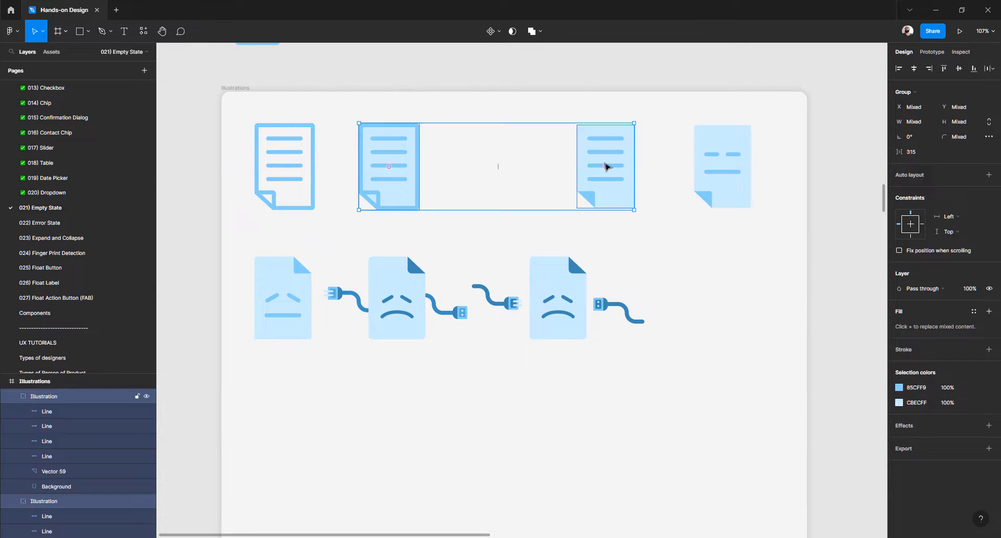
shift+click(732, 166)
click(988, 68)
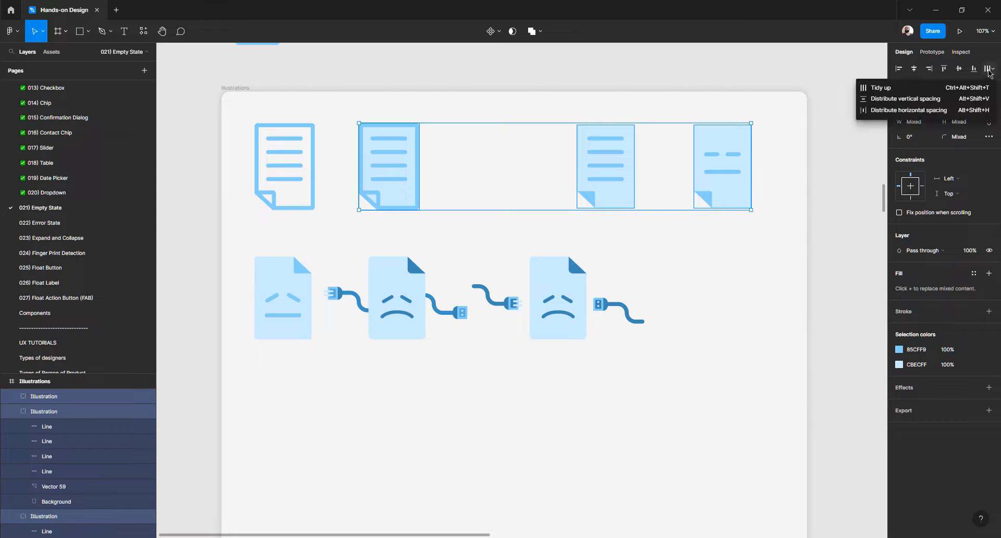
click(901, 93)
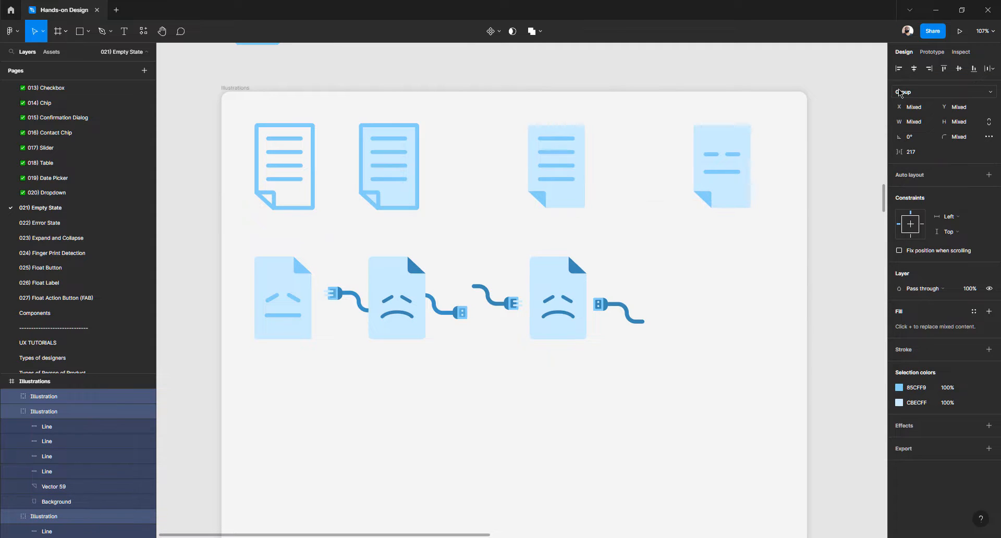
shift+click(305, 168)
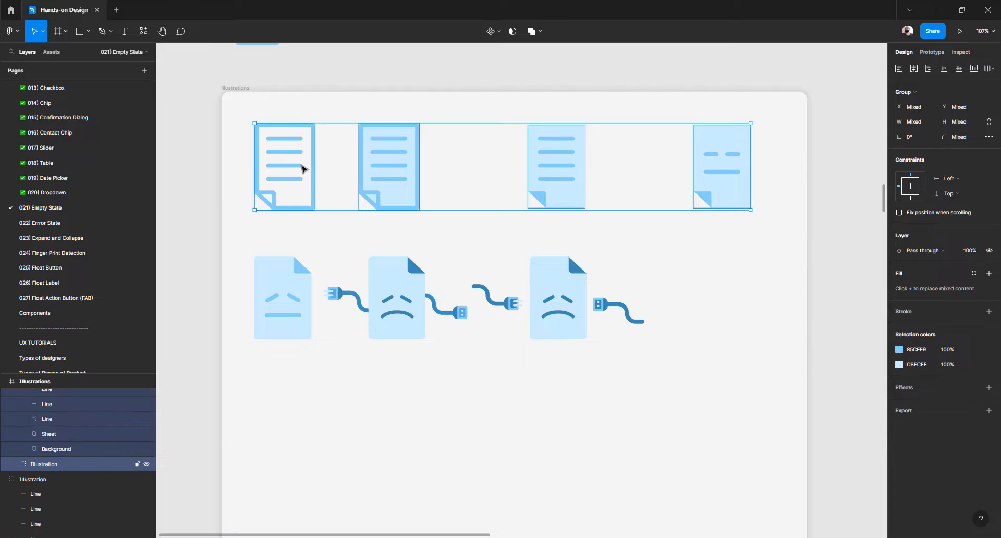
click(994, 72)
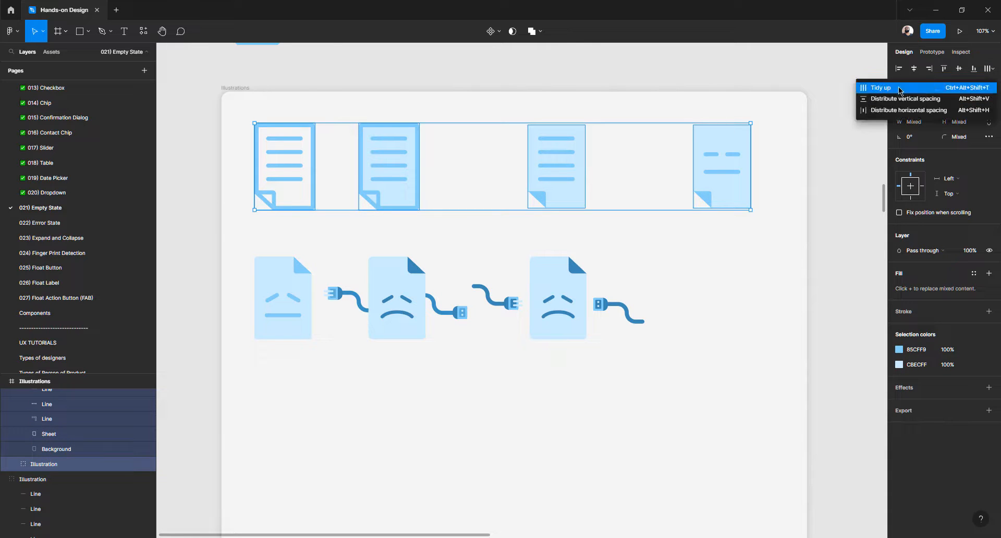
click(980, 99)
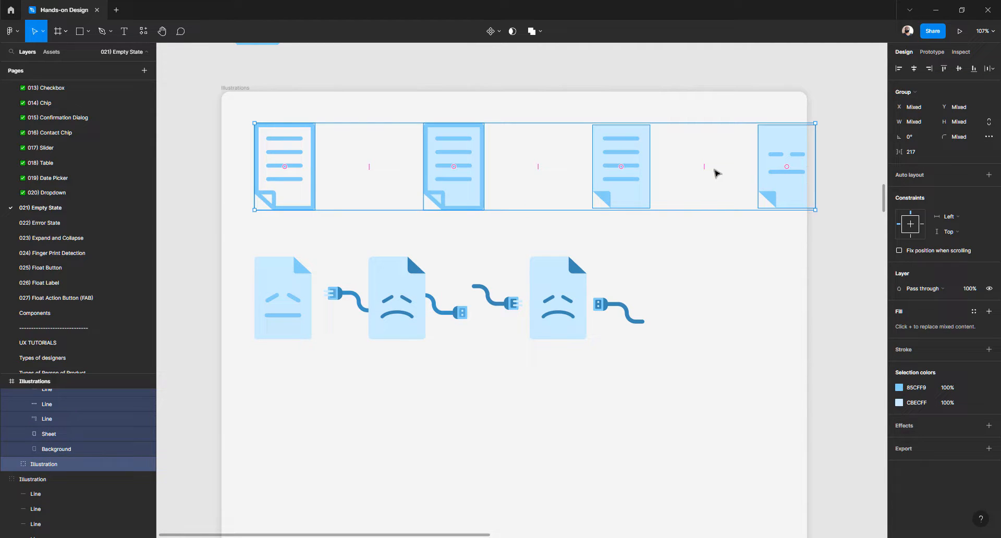
drag(704, 167, 678, 169)
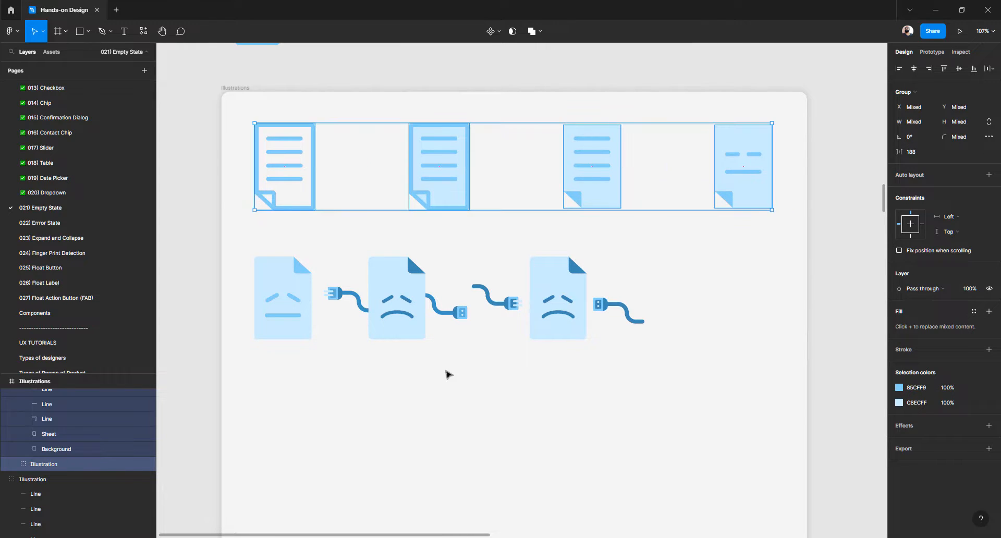
Spread the two cable illustrations across the second row, ending the unplugged one flush with the last document above
click(428, 319)
drag(554, 294, 588, 290)
drag(381, 303, 441, 288)
drag(607, 291, 712, 295)
Distribute the three second-row illustrations evenly across their row with Tidy up
shift+click(463, 297)
shift+click(284, 315)
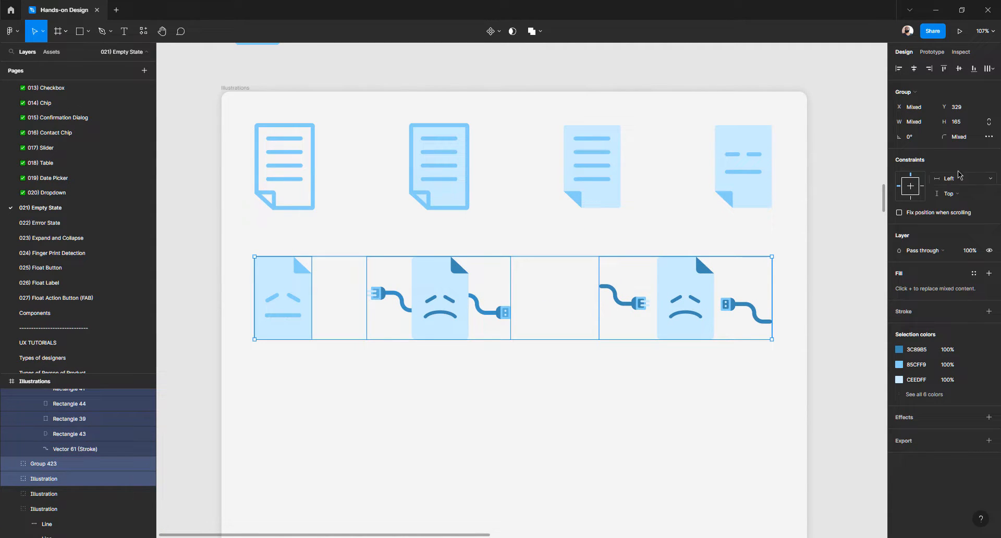
click(916, 71)
key(ctrl+z)
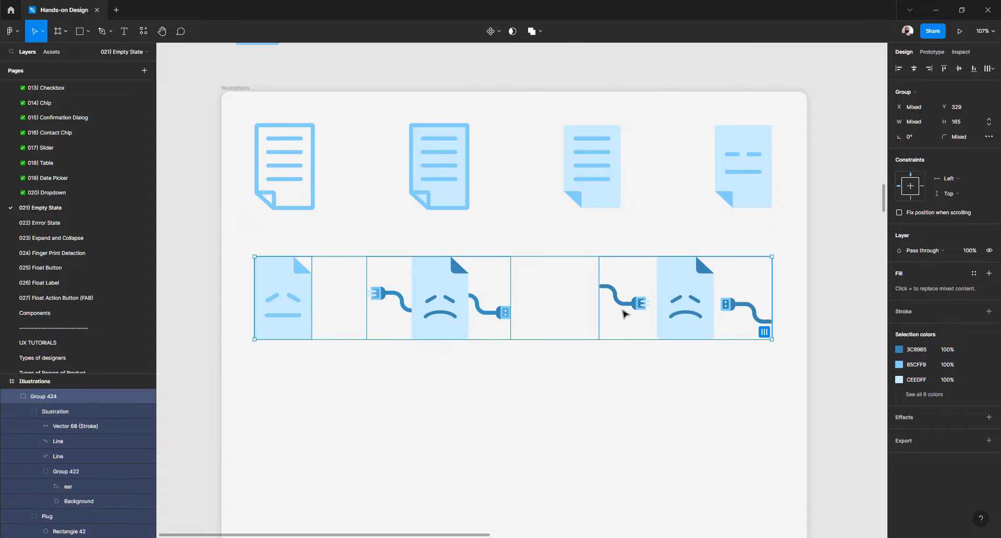
click(991, 69)
click(898, 92)
Fine-tune the second-row spacing by moving the connected-cable illustration to X 356 and the unplugged one slightly right
click(617, 371)
click(445, 304)
drag(457, 302, 499, 301)
click(686, 305)
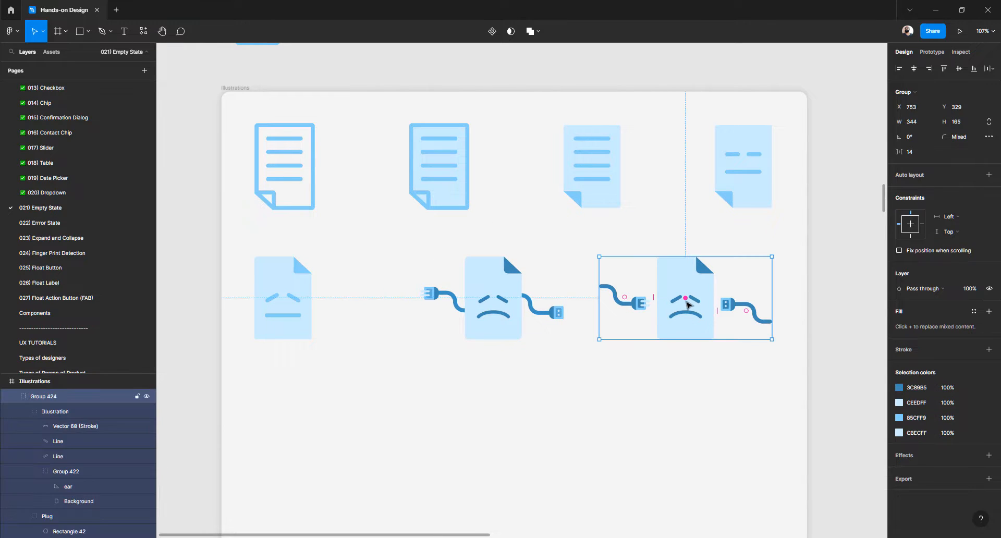
drag(686, 302, 695, 301)
drag(497, 301, 477, 300)
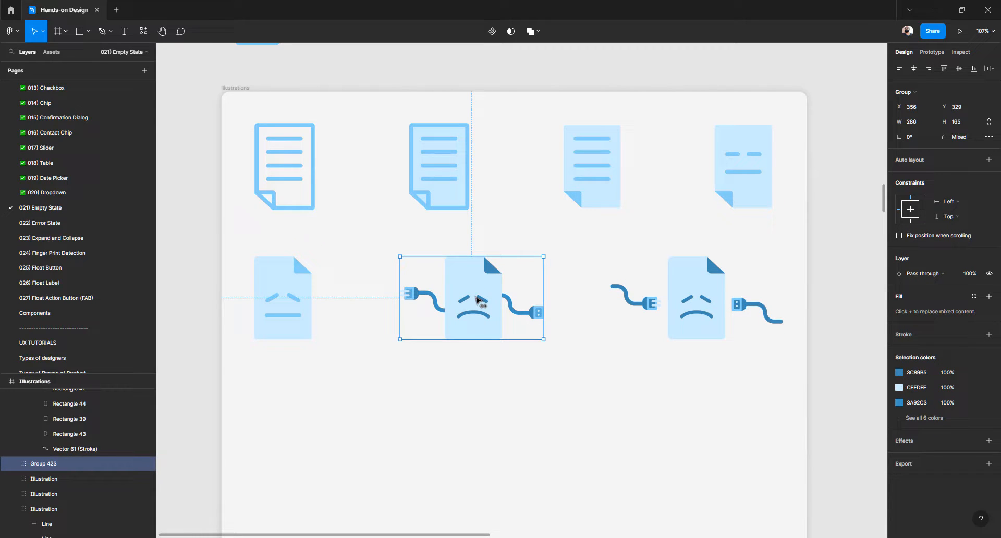
click(483, 372)
Move the three second-row illustrations down together to Y 348
scroll(475, 365, down, 3)
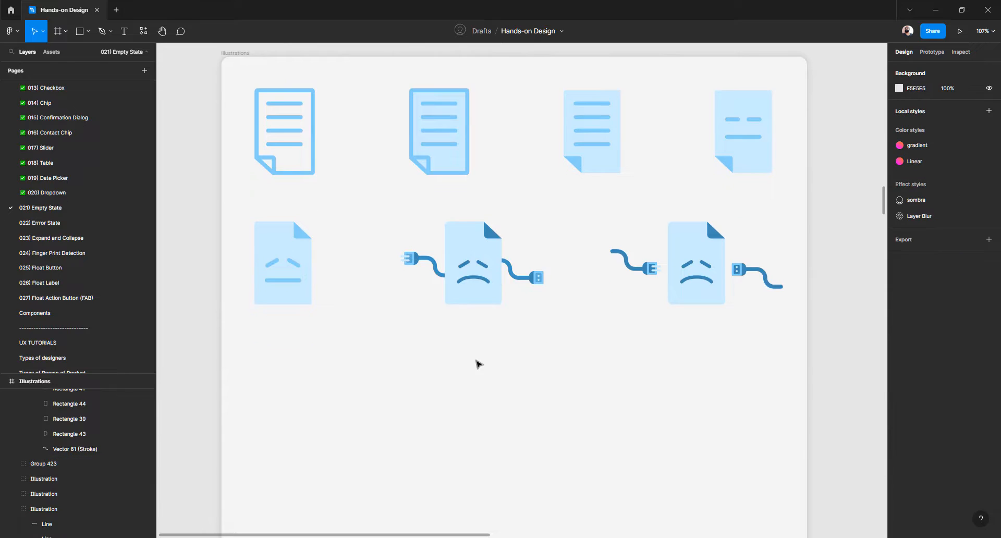
click(391, 203)
shift+click(521, 204)
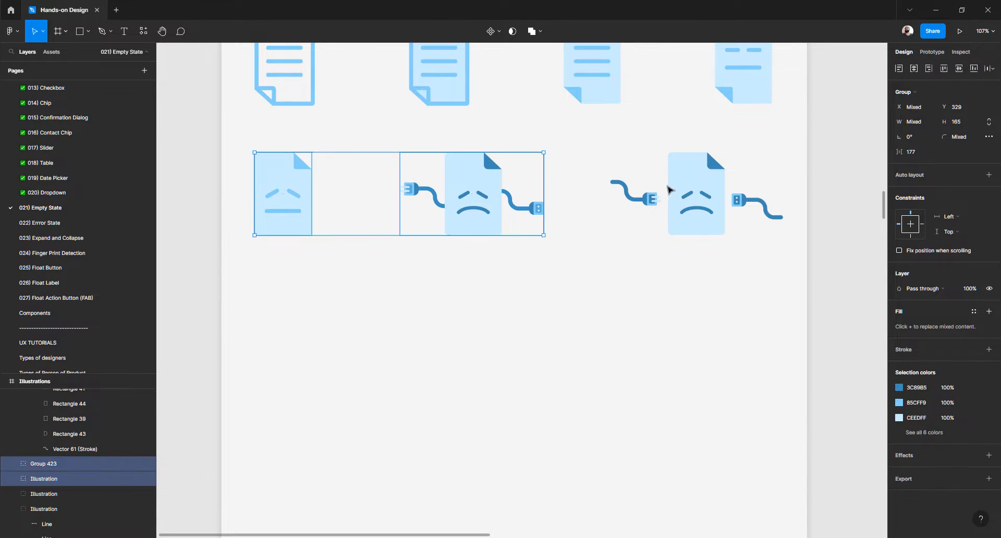
shift+click(695, 201)
drag(695, 201, 695, 210)
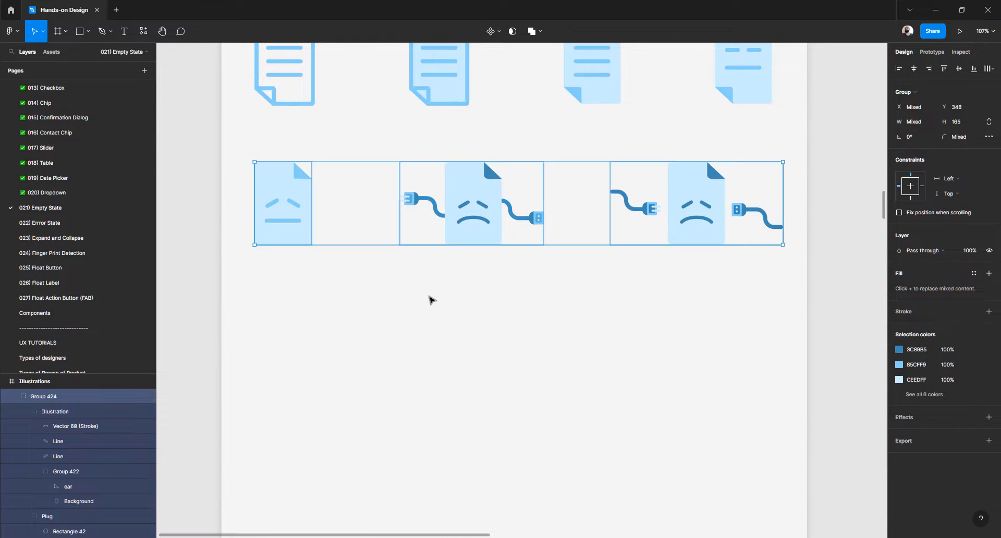
click(340, 277)
scroll(308, 277, up, 3)
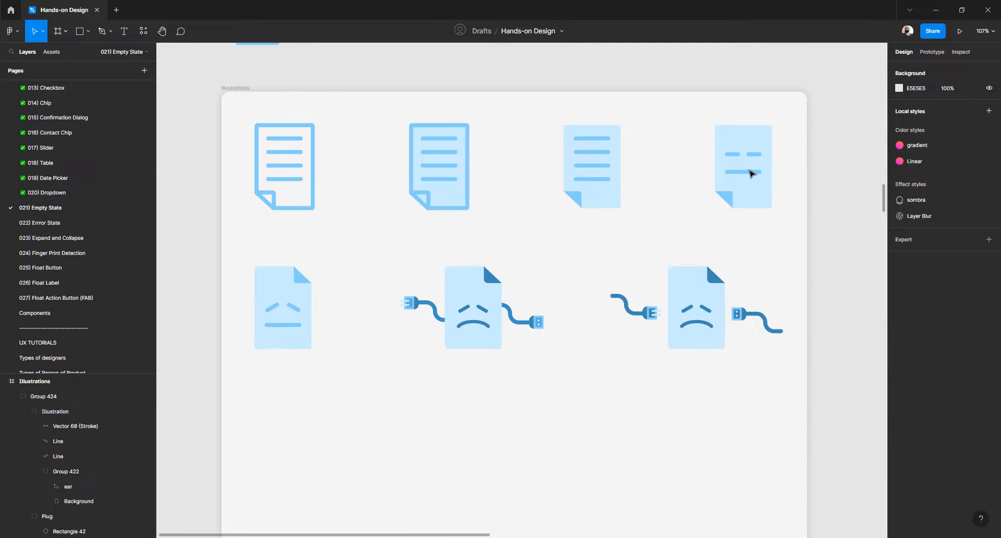
Replace the neutral-faced document at the end of the first row with the plain sad document from the second row
click(299, 311)
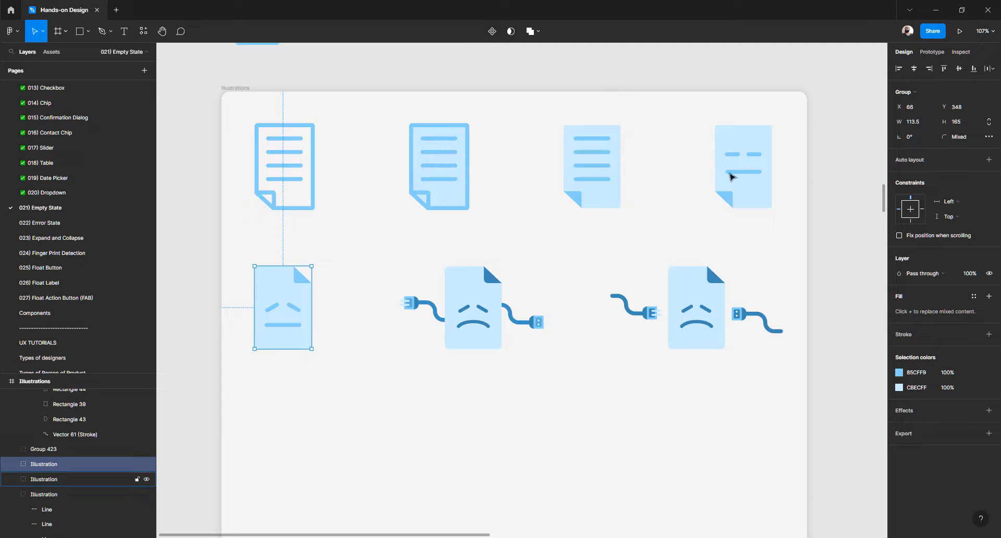
click(731, 178)
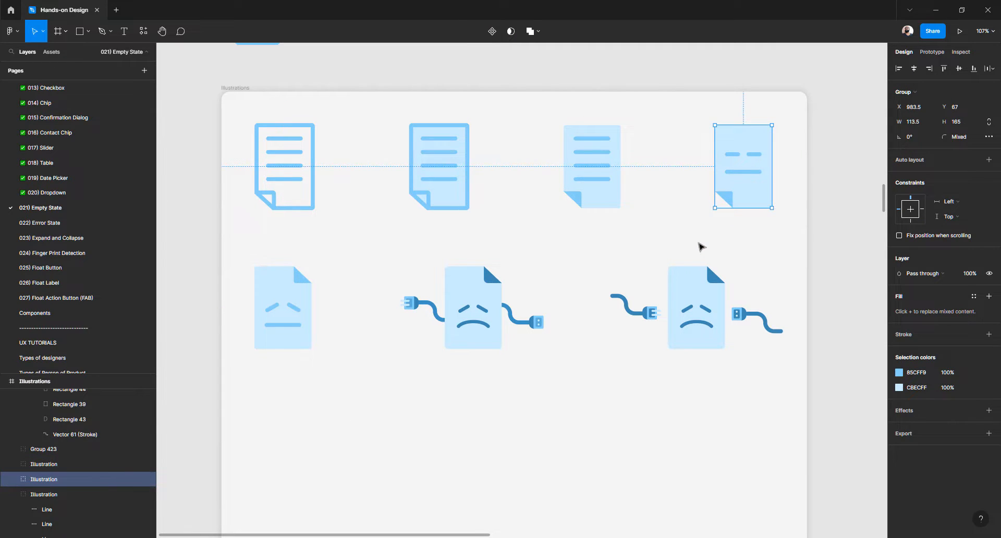
key(Delete)
click(282, 319)
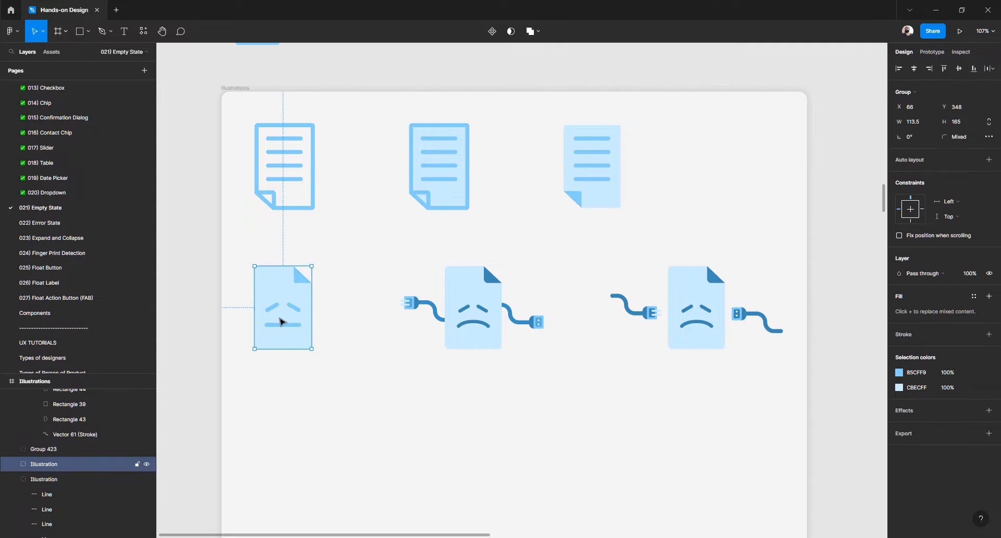
drag(282, 321, 713, 175)
Shift the two cable illustrations left together to the start of the second row
click(484, 307)
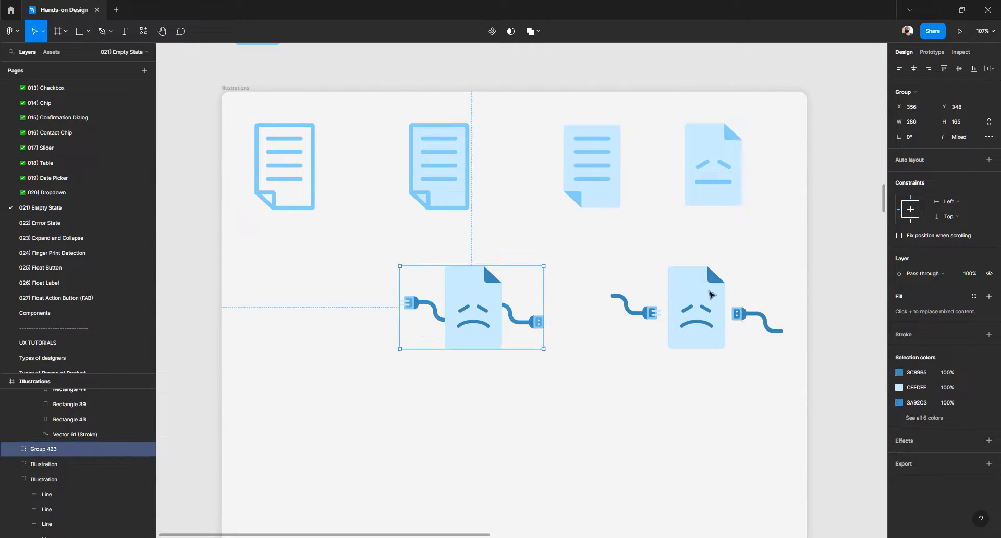
shift+click(710, 292)
drag(512, 296, 331, 295)
Tidy up the first row so its four documents, including the sad one, are evenly spaced
click(725, 196)
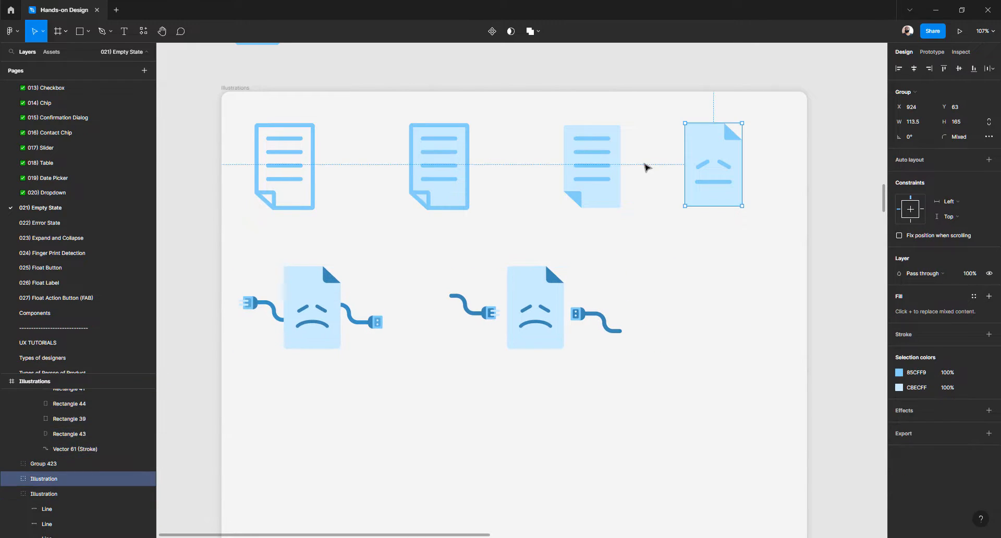
shift+click(579, 166)
shift+click(454, 165)
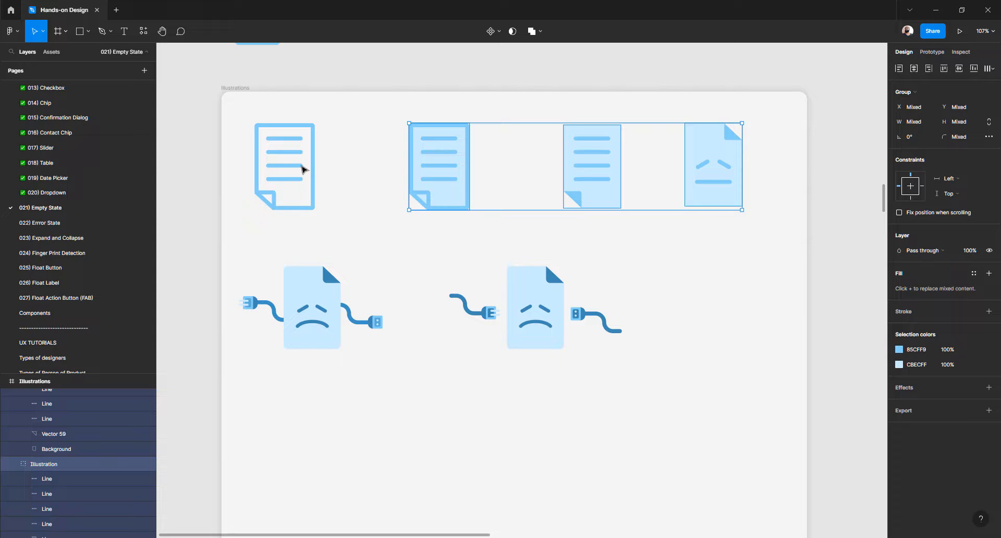
shift+click(303, 169)
click(734, 205)
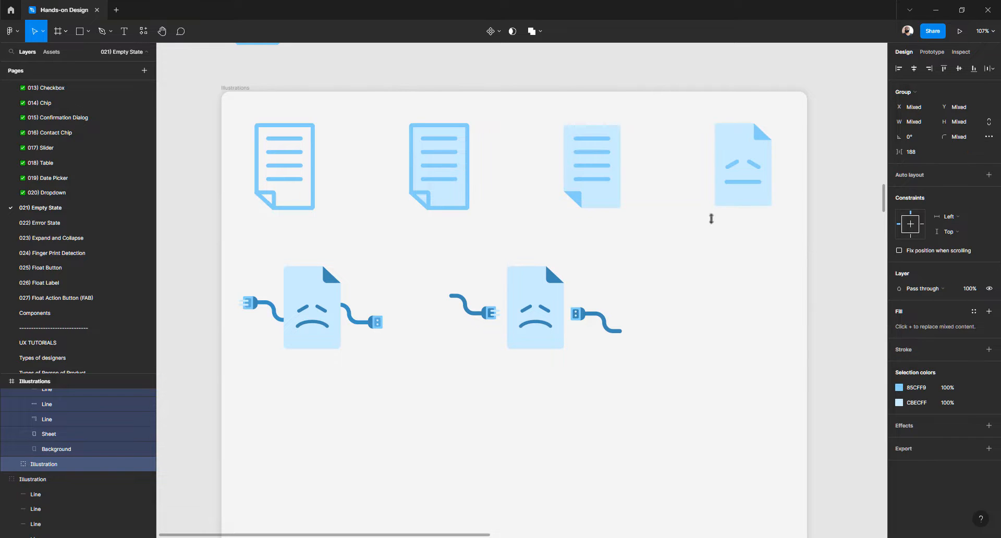
Duplicate the unplugged-cable illustration to the right end of the second row at X 775
click(630, 280)
click(545, 290)
drag(539, 291, 699, 301)
Move the duplicate's pronged plug and socket plug below its document so that they face each other
scroll(699, 304, up, 5)
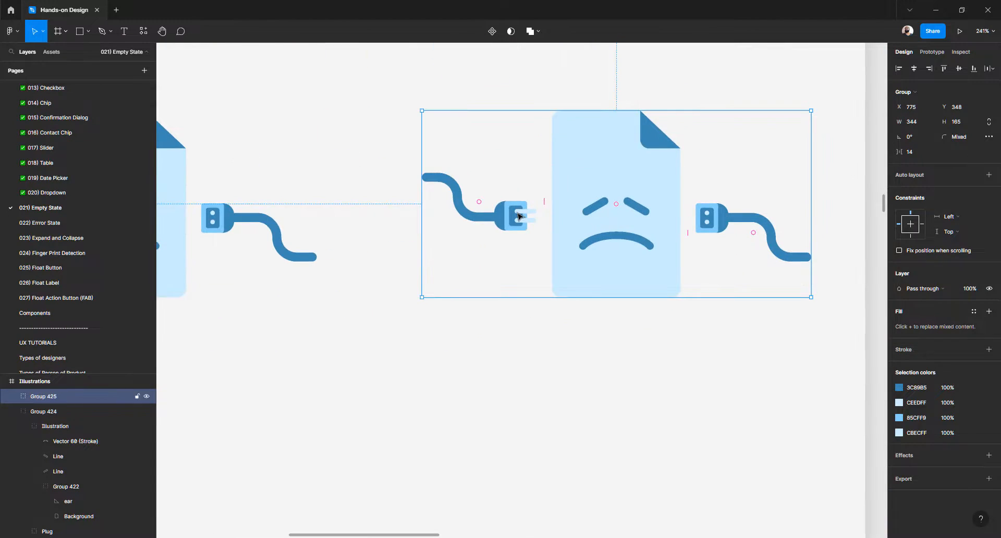
double_click(516, 217)
drag(516, 217, 590, 346)
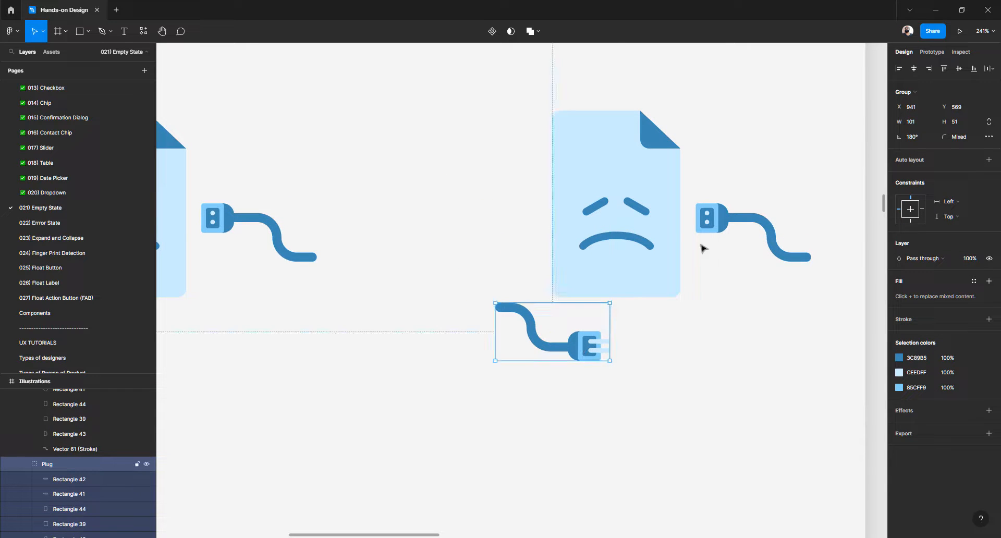
click(722, 216)
drag(722, 217, 650, 347)
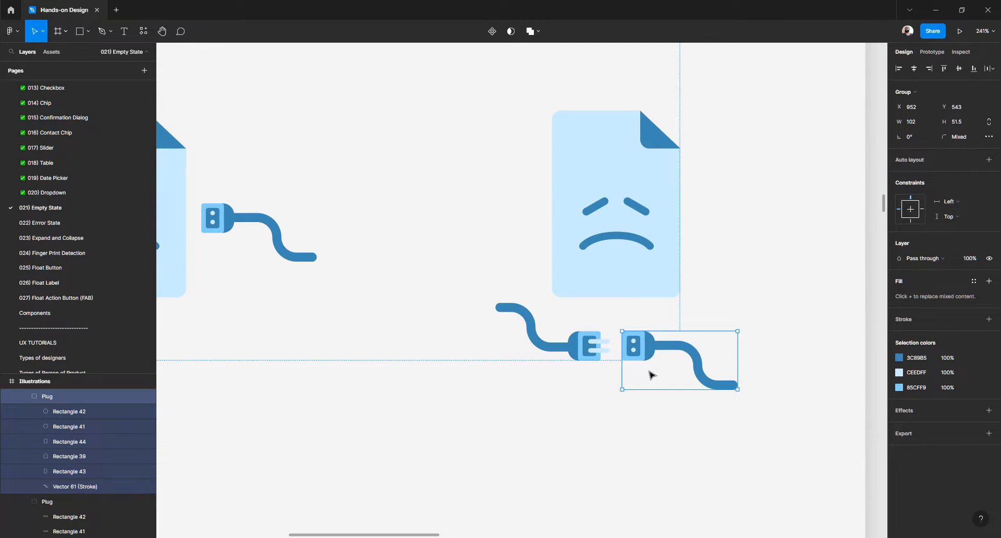
Flip the duplicate's socket plug vertically and line it up with the pronged plug at Y 569.5
key(shift+v)
drag(648, 360, 649, 346)
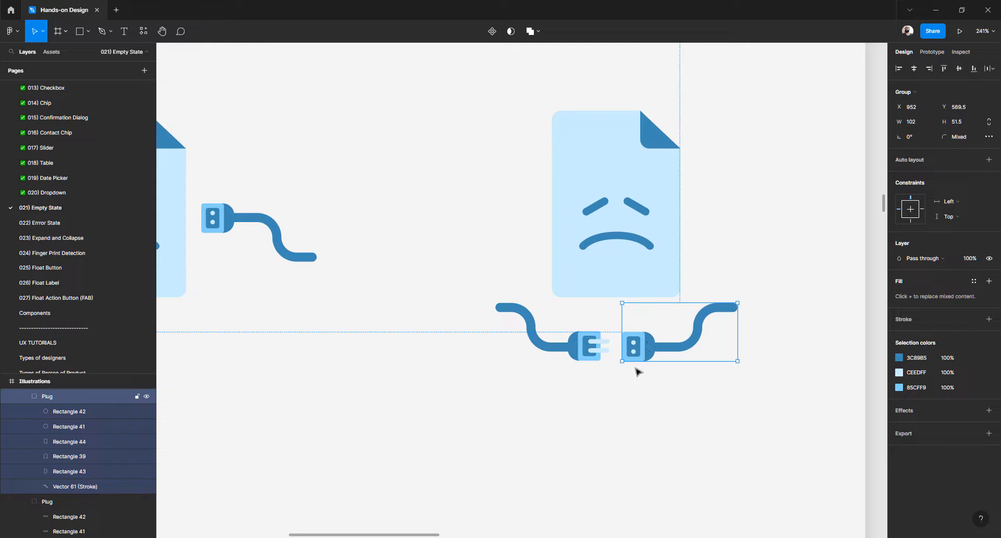
click(627, 386)
Move the new sad document with cables beneath it to X 882, Y 277
scroll(597, 339, down, 6)
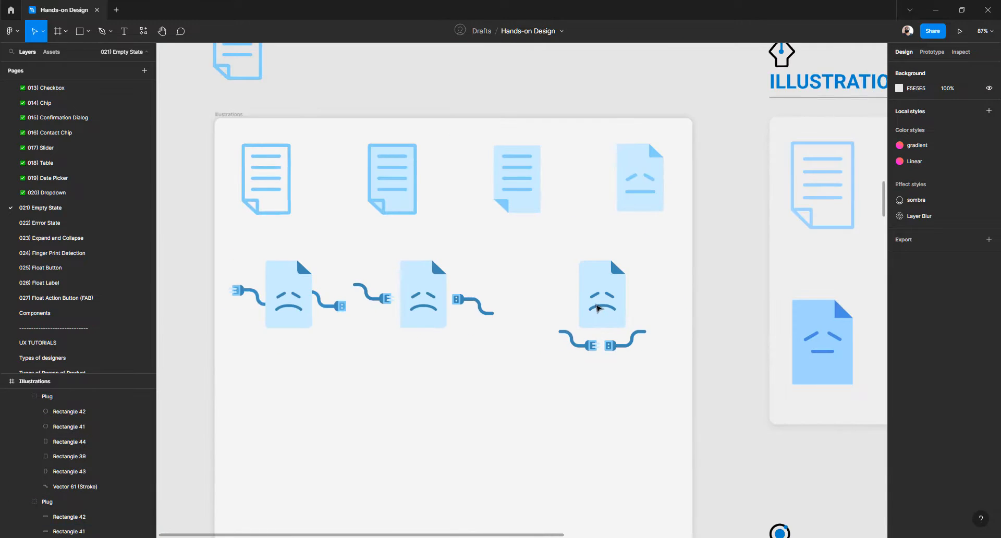
click(599, 309)
drag(594, 300, 621, 279)
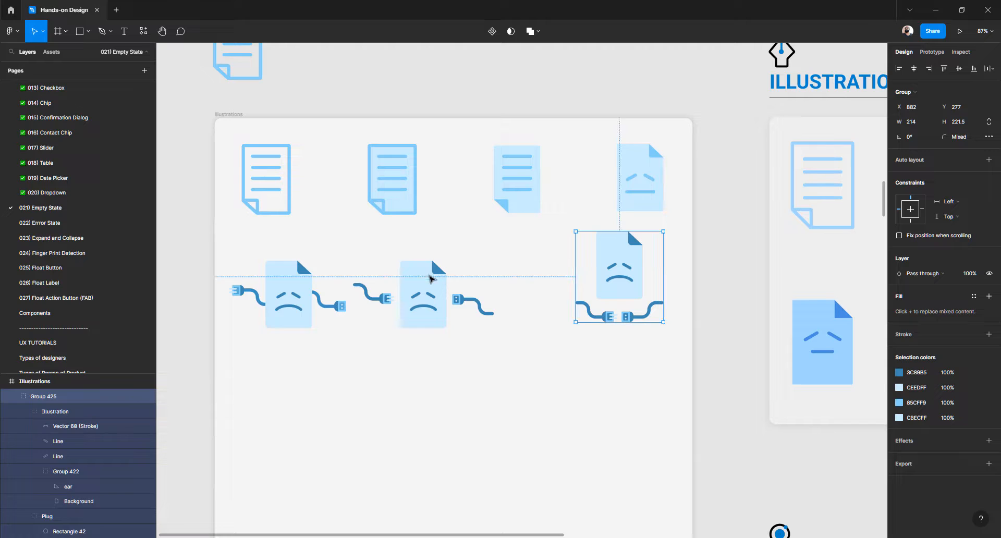
Distribute the three second-row cable illustrations evenly across the row and align their vertical centers
shift+click(431, 279)
shift+click(295, 301)
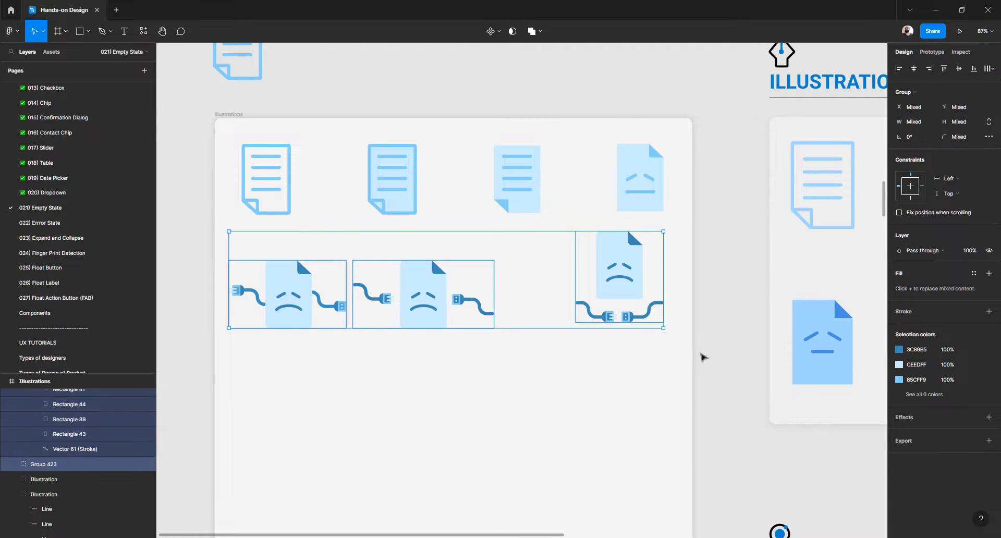
click(992, 68)
click(991, 82)
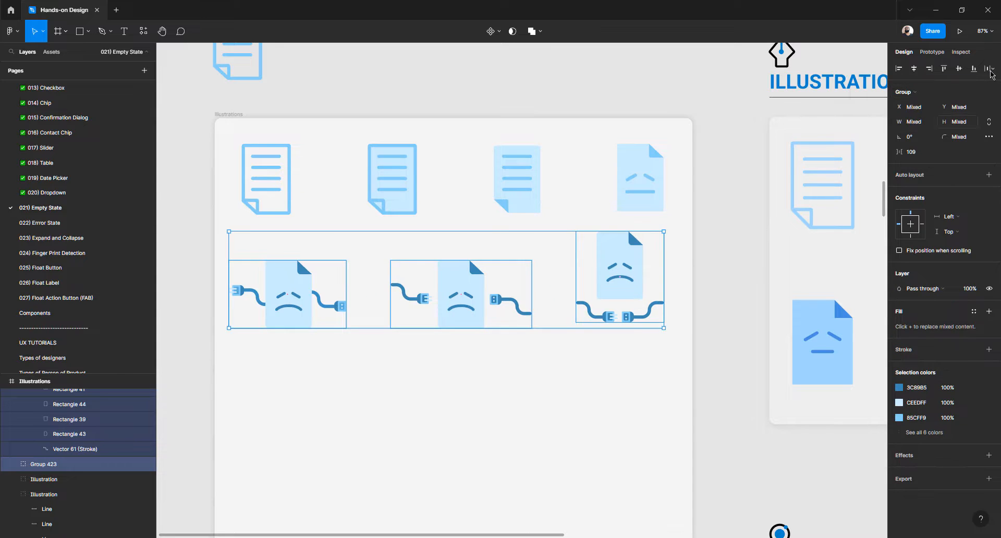
click(958, 69)
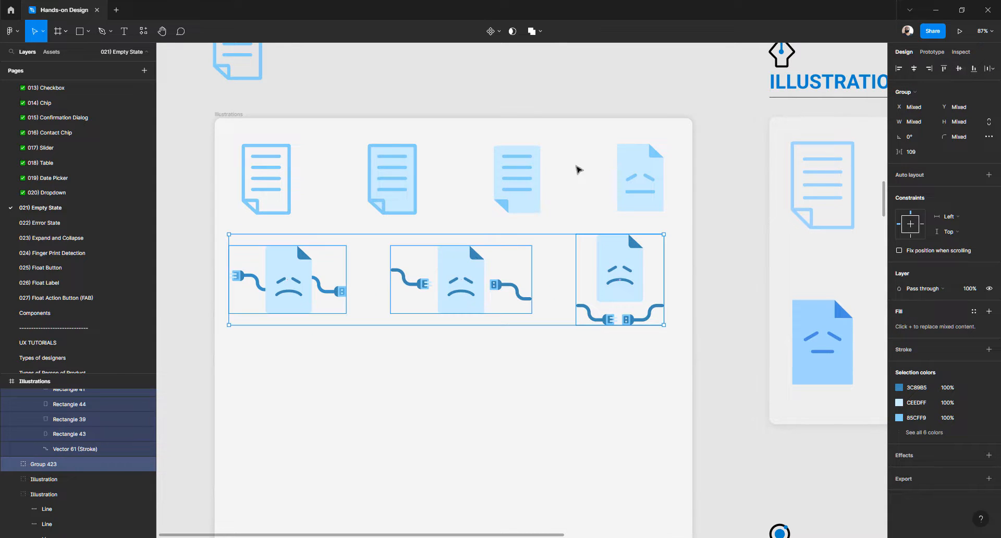
Move the three cable illustrations down together to widen the gap below the first row
drag(469, 283, 471, 309)
scroll(471, 301, down, 1)
scroll(471, 301, down, 2)
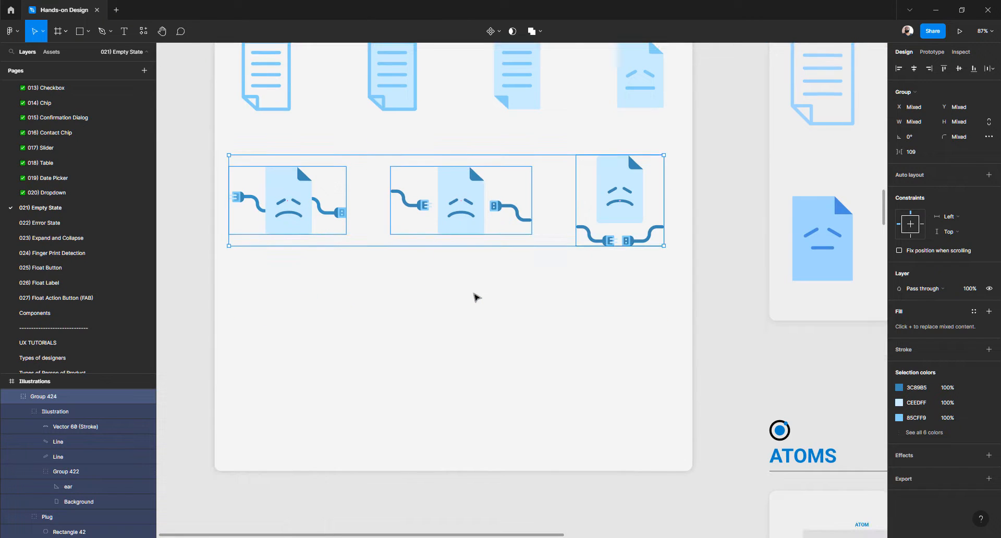
Review the briefing's required variations for the connection-error and no-notes empty state messages
click(474, 295)
scroll(483, 232, down, 2)
scroll(428, 219, down, 2)
scroll(428, 219, up, 3)
scroll(428, 219, right, 4)
drag(284, 117, 364, 198)
key(Delete)
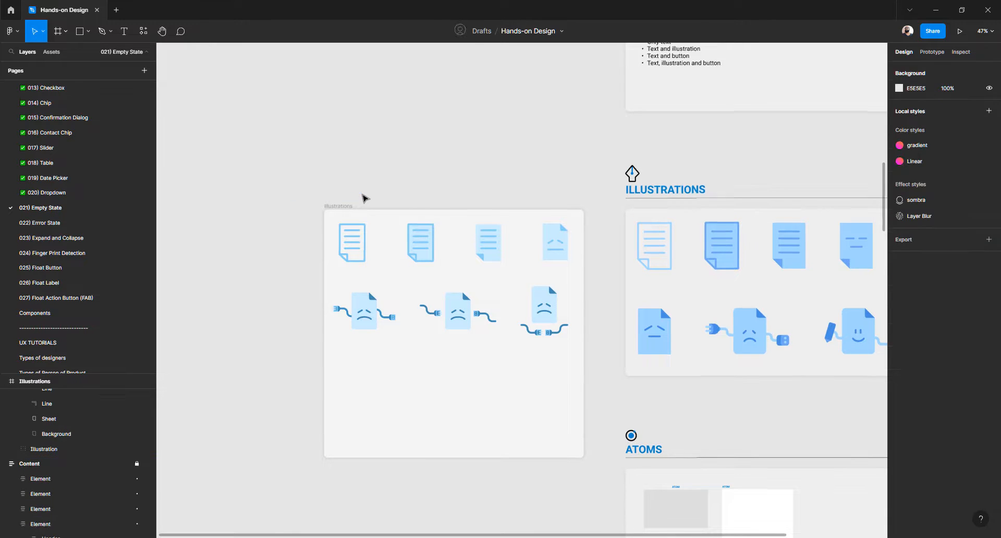
scroll(409, 187, down, 5)
scroll(409, 188, up, 4)
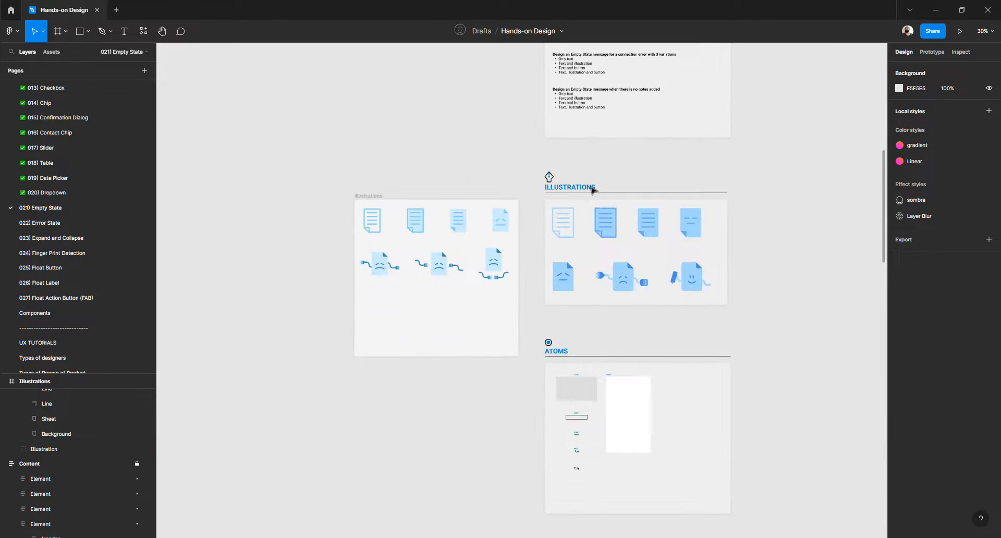
scroll(484, 264, up, 5)
ctrl+scroll(462, 264, up, 5)
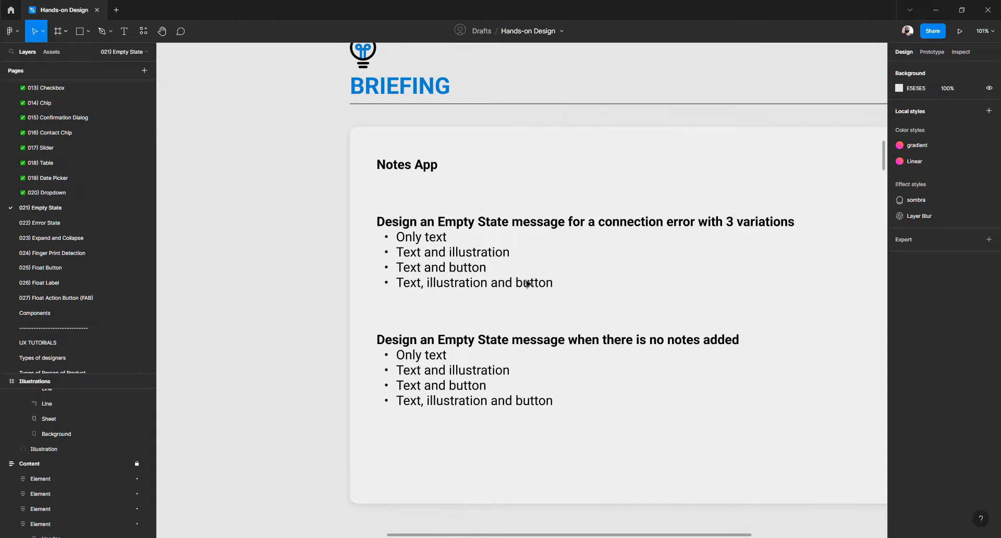
Examine the reference illustrations, focusing on the smiling document holding a pencil
scroll(528, 283, down, 3)
ctrl+scroll(527, 283, down, 4)
scroll(528, 283, down, 5)
scroll(528, 283, down, 1)
scroll(527, 283, left, 1)
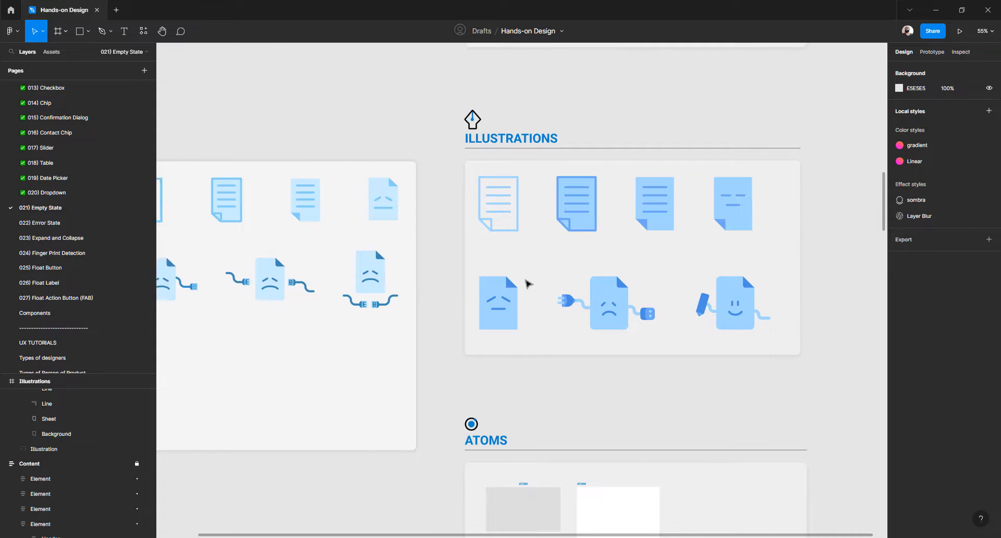
scroll(527, 283, left, 1)
ctrl+scroll(763, 315, up, 4)
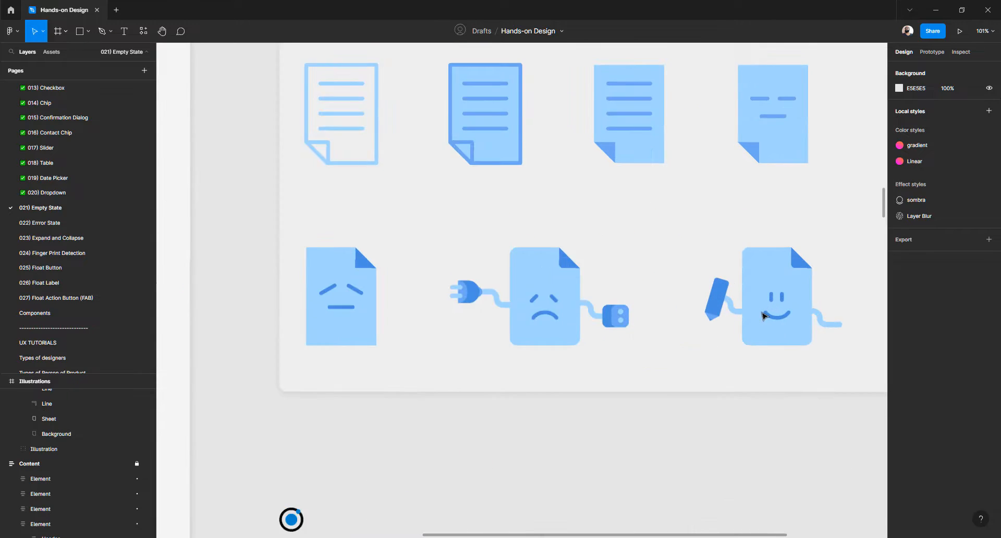
ctrl+scroll(762, 316, up, 3)
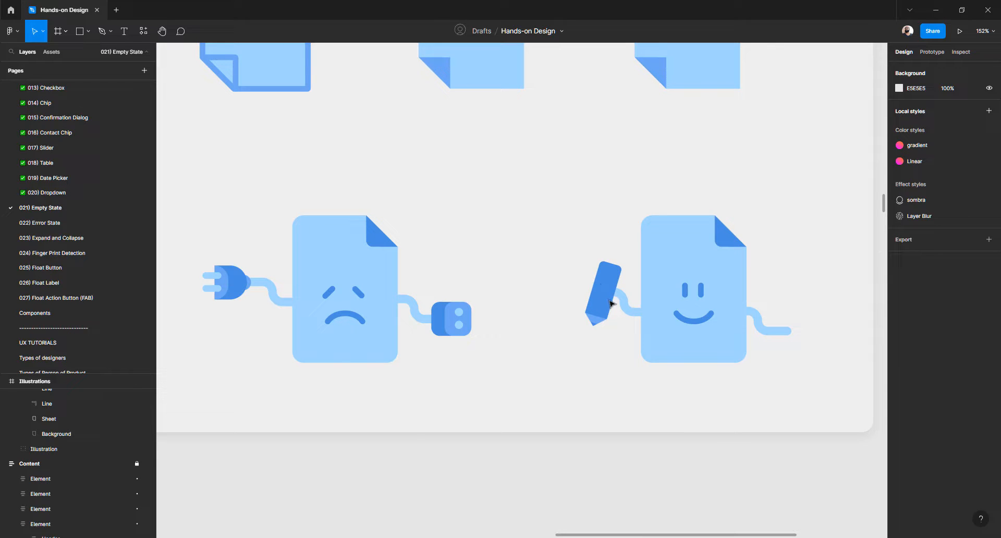
Duplicate the first sad document with cables straight down to start a third row at X 35, Y 687
scroll(611, 302, down, 10)
scroll(436, 302, left, 5)
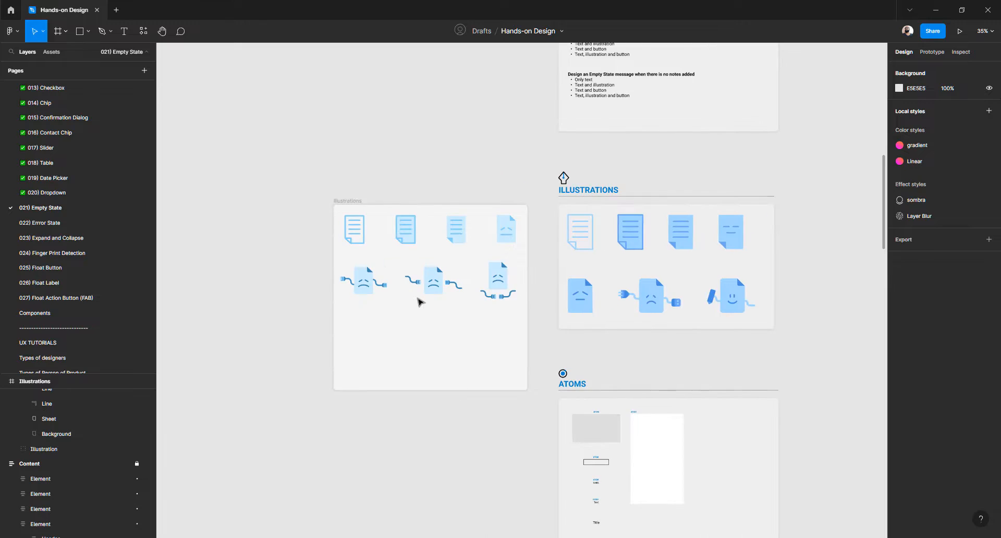
scroll(392, 286, up, 6)
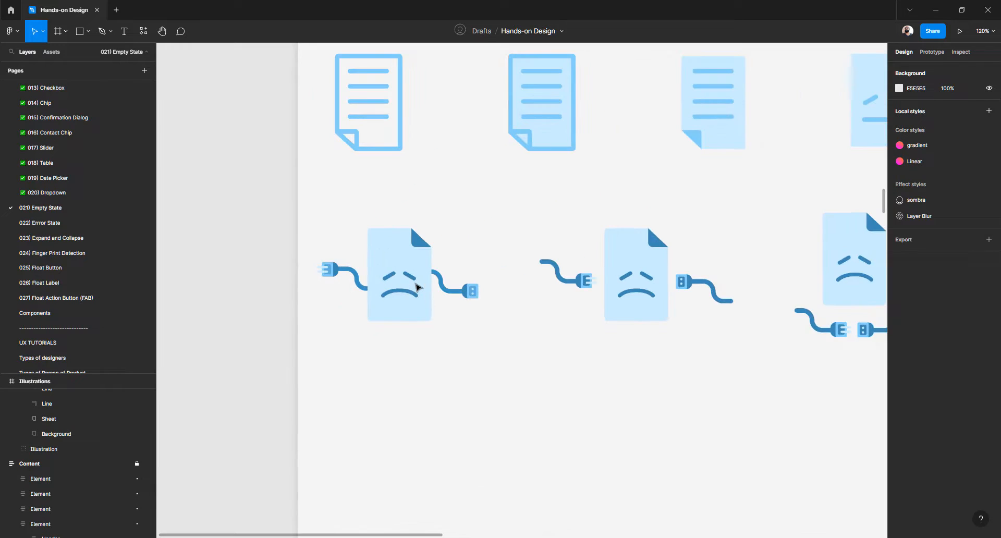
click(418, 287)
drag(417, 286, 418, 462)
scroll(417, 459, down, 3)
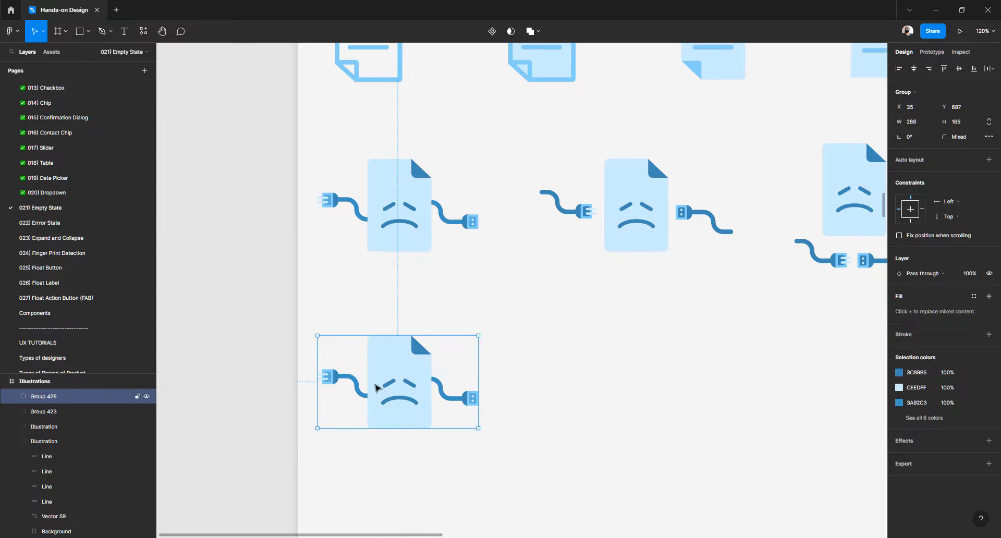
Flip the duplicate document's mouth vertically to turn the frown into a smile
double_click(334, 379)
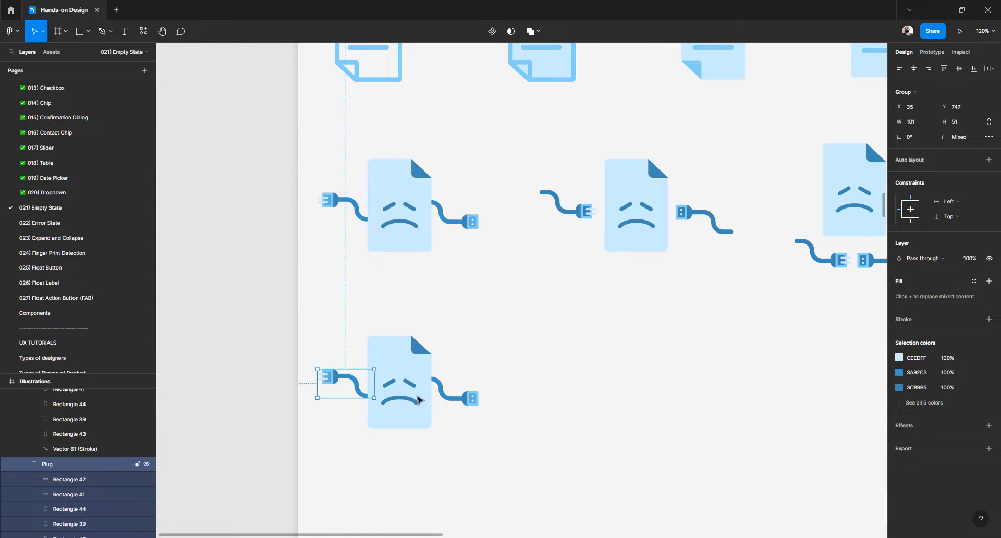
scroll(407, 399, up, 10)
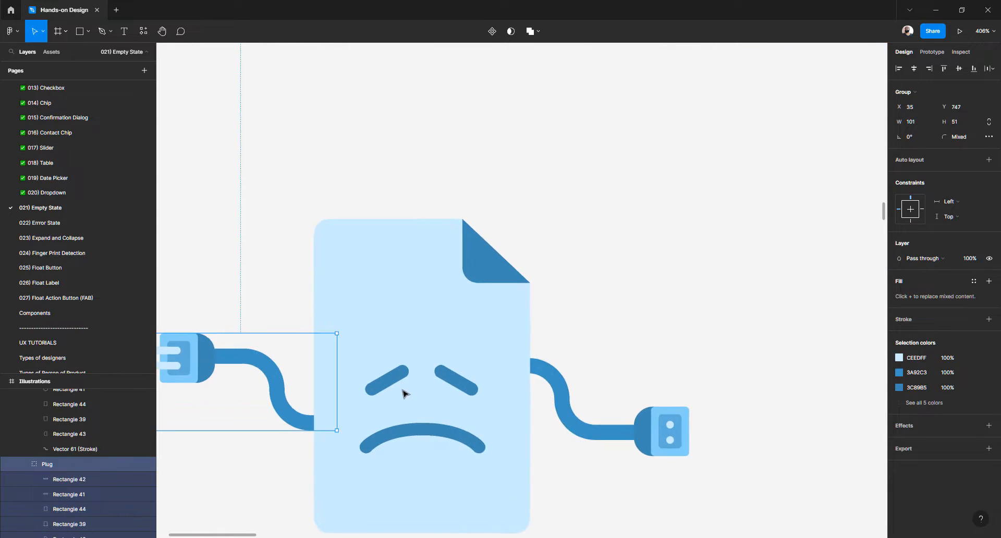
double_click(427, 435)
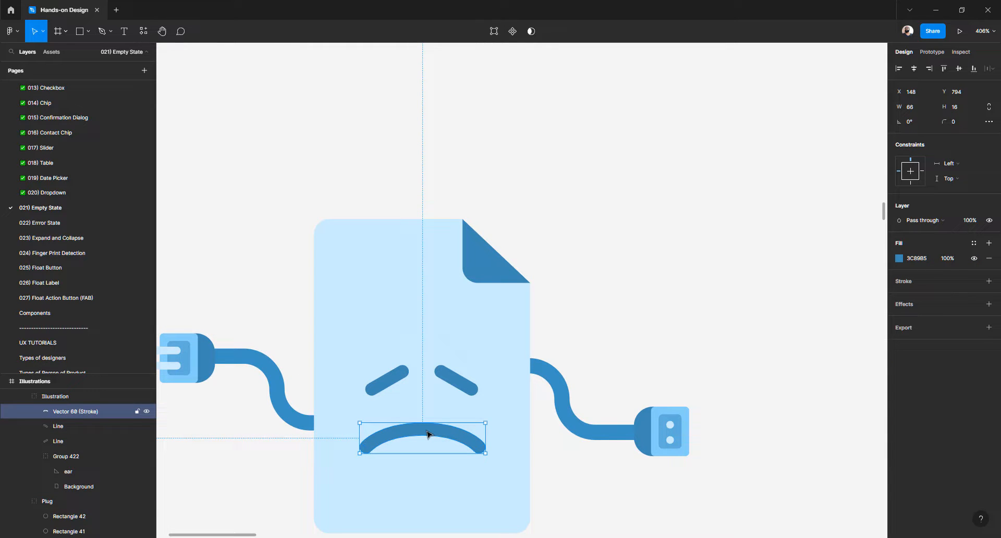
key(shift+v)
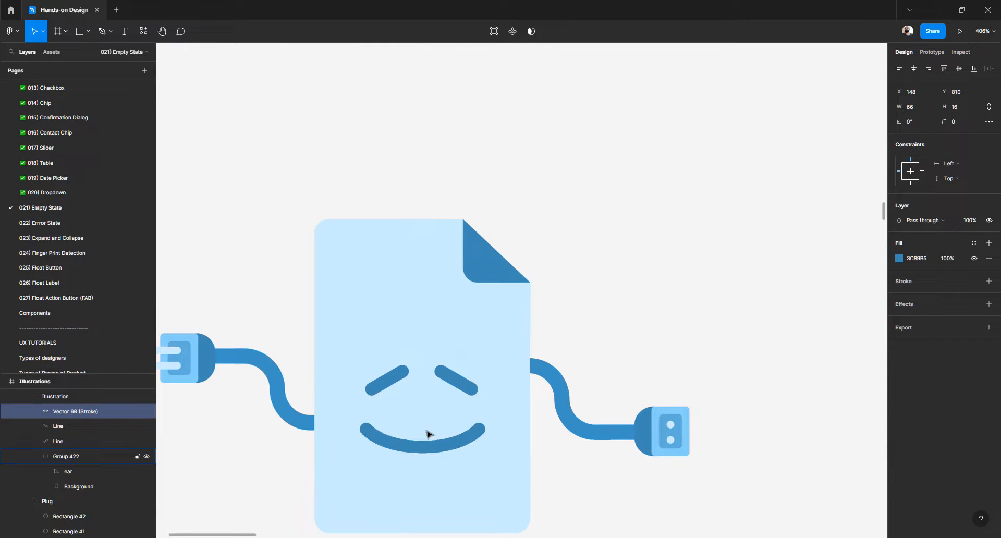
Rotate the two slanted brow lines upright as eyes, the right one to -90° and the left one to 90°
click(460, 384)
scroll(458, 385, up, 3)
scroll(455, 390, up, 3)
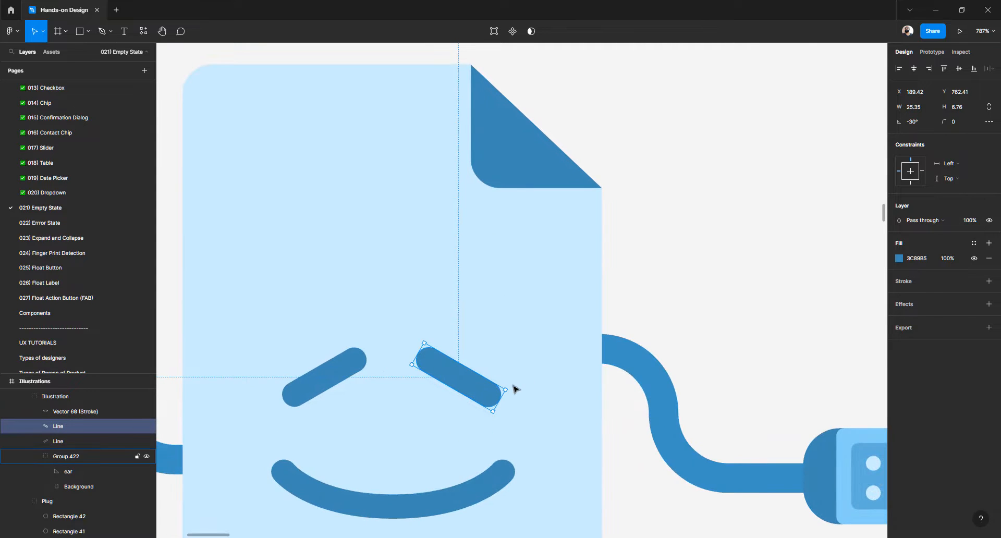
drag(505, 392, 465, 413)
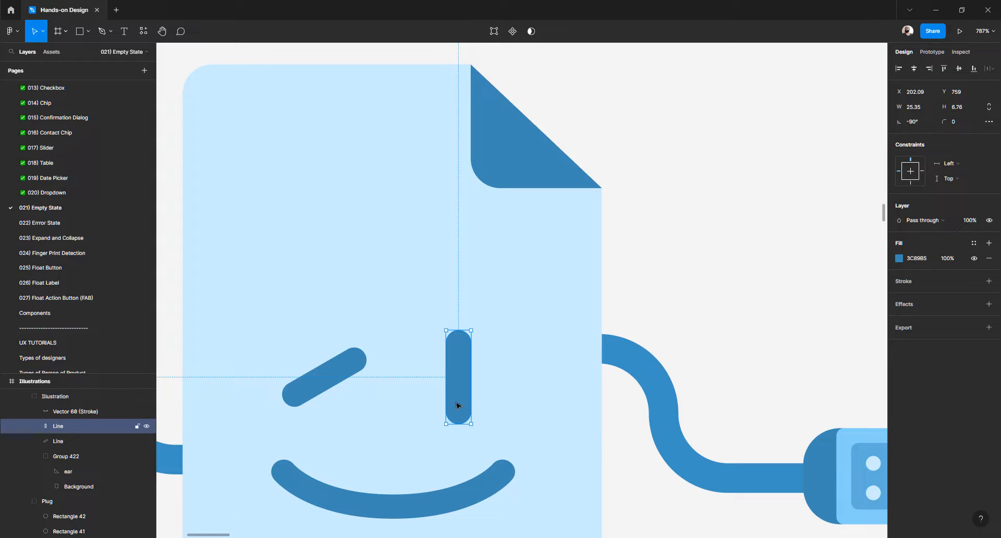
click(343, 374)
drag(358, 340, 316, 334)
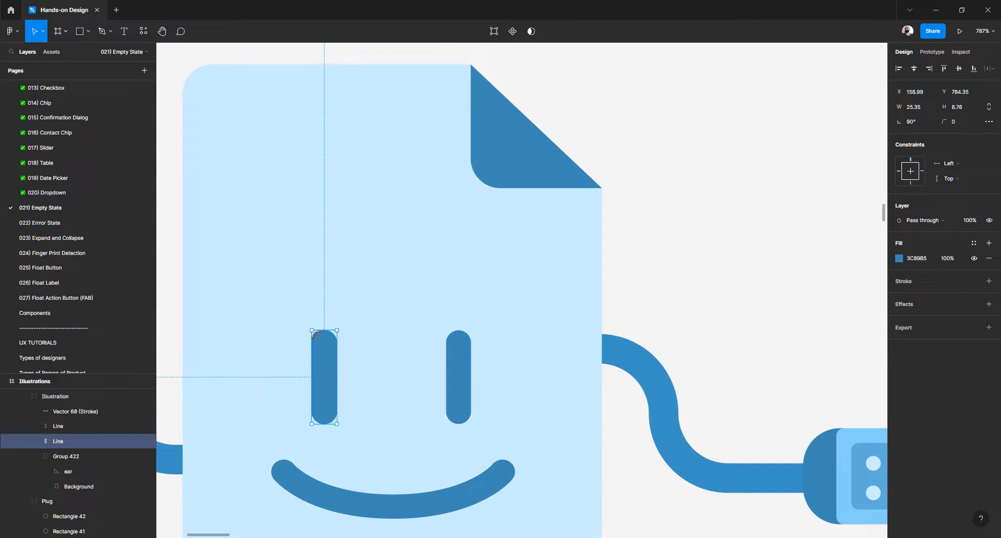
Move the upright eyes closer together, placing the left one at X 169 and the right one at X 192.76
drag(330, 371, 368, 372)
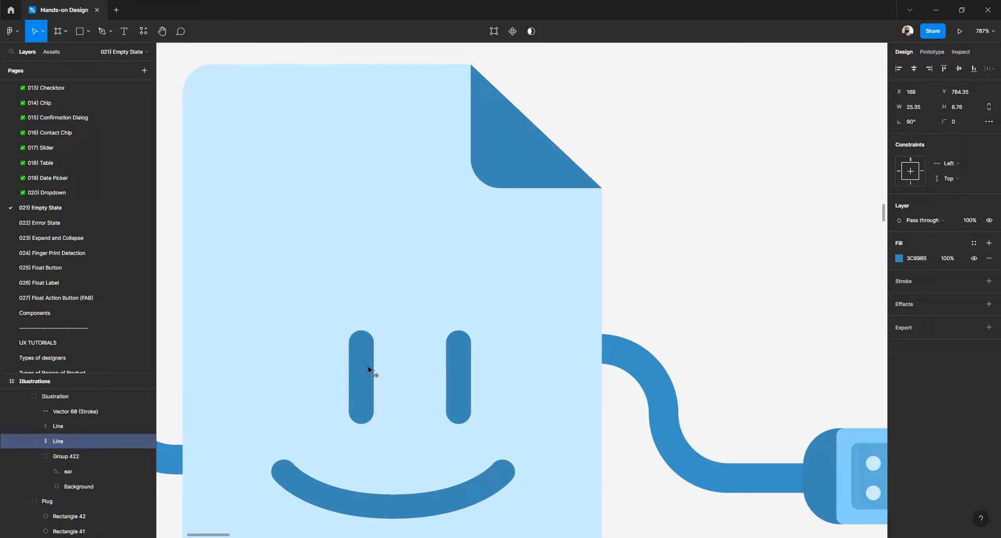
drag(459, 377, 424, 382)
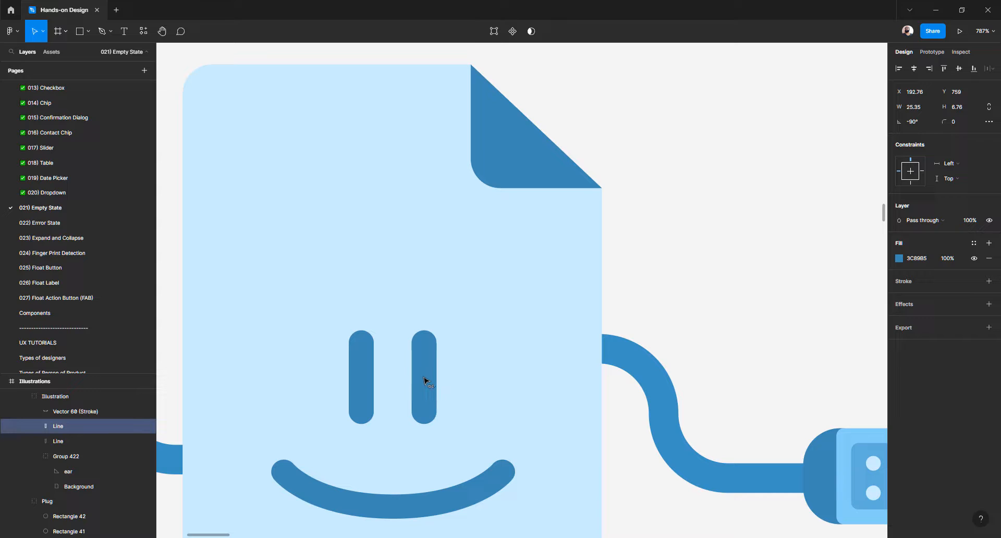
scroll(424, 377, down, 3)
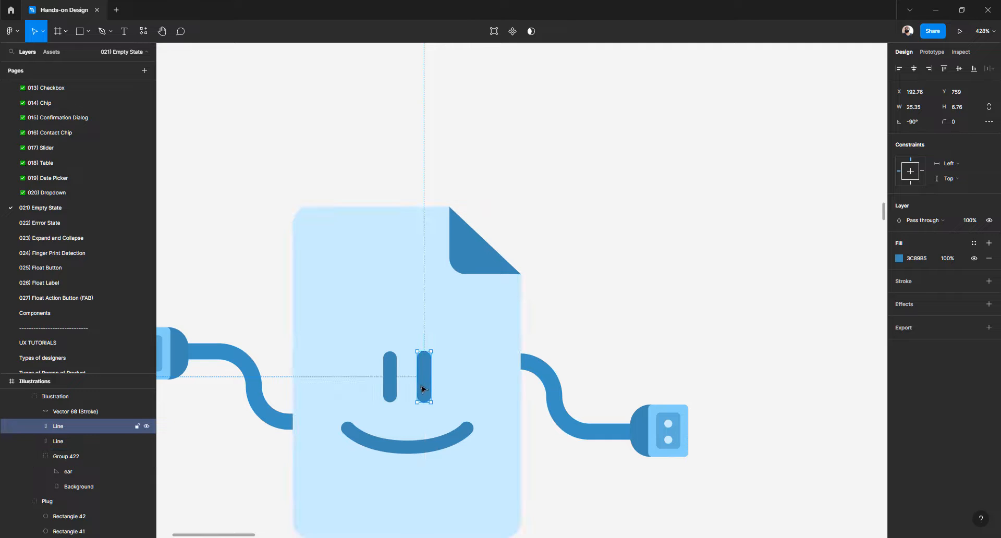
click(630, 304)
scroll(433, 388, down, 3)
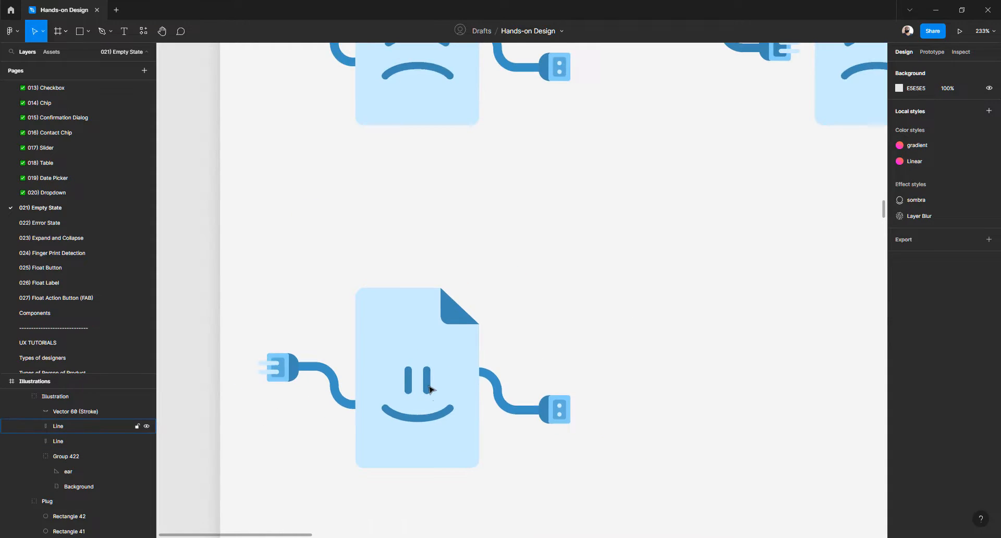
Compare the new smiling document with the pencil-holding document in the reference illustrations
scroll(497, 404, down, 6)
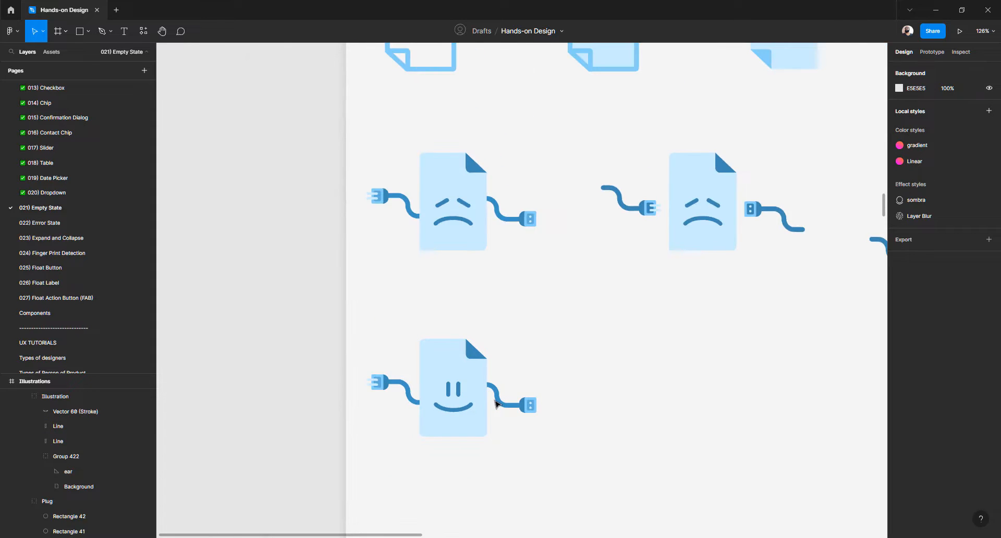
scroll(495, 404, down, 2)
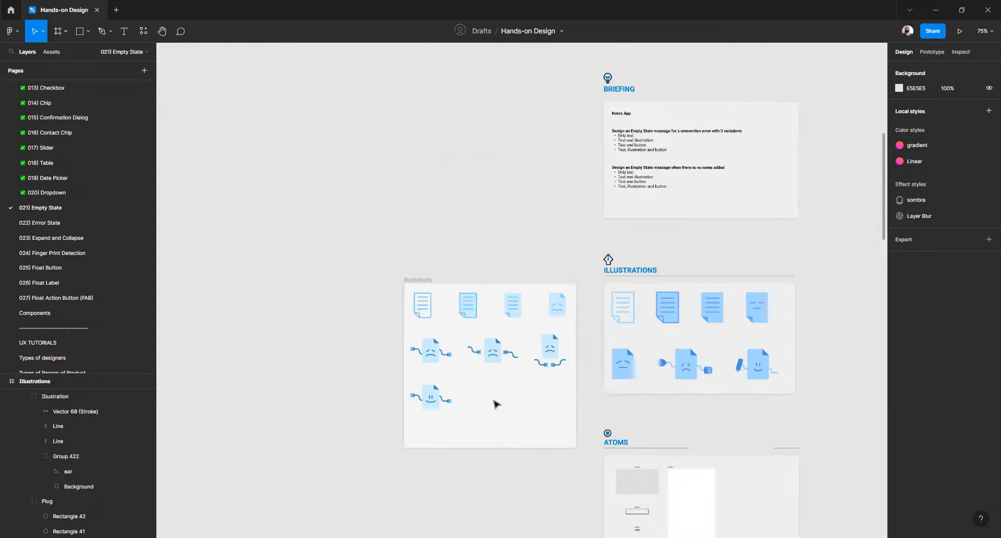
scroll(496, 404, right, 6)
scroll(479, 372, up, 5)
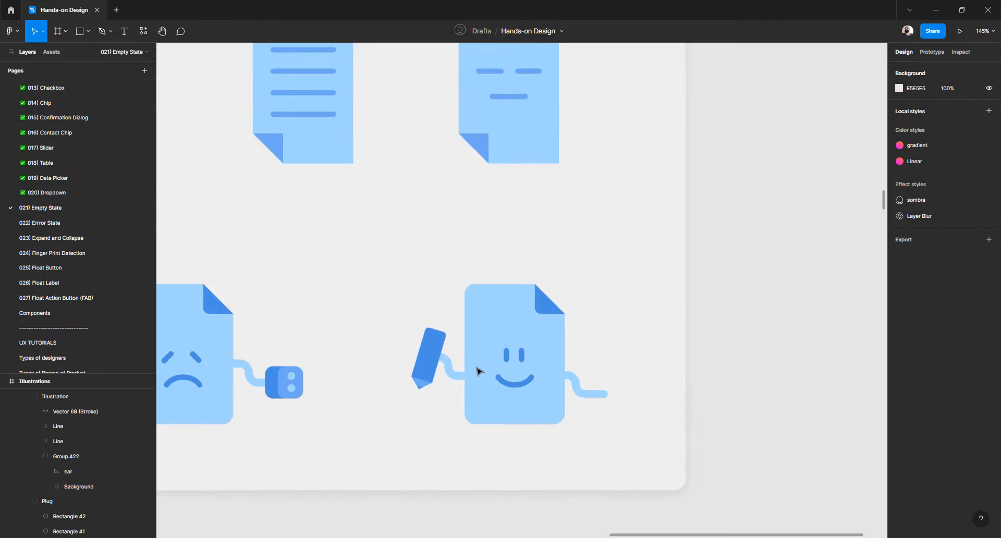
scroll(478, 371, down, 3)
scroll(479, 371, up, 1)
scroll(479, 371, left, 5)
scroll(478, 371, left, 3)
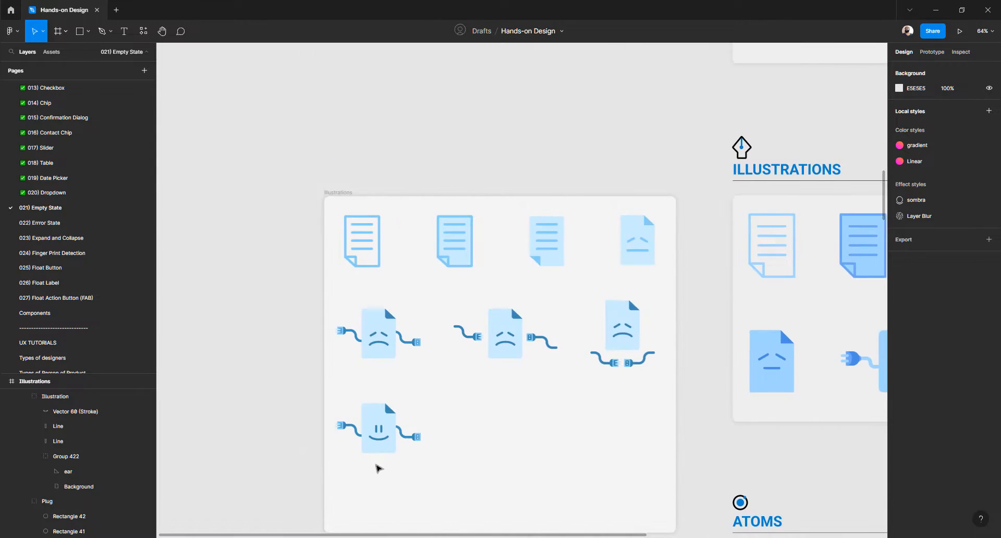
Delete the inner panel and both round holes from the smiling document's socket plug
scroll(409, 438, up, 8)
scroll(622, 337, up, 4)
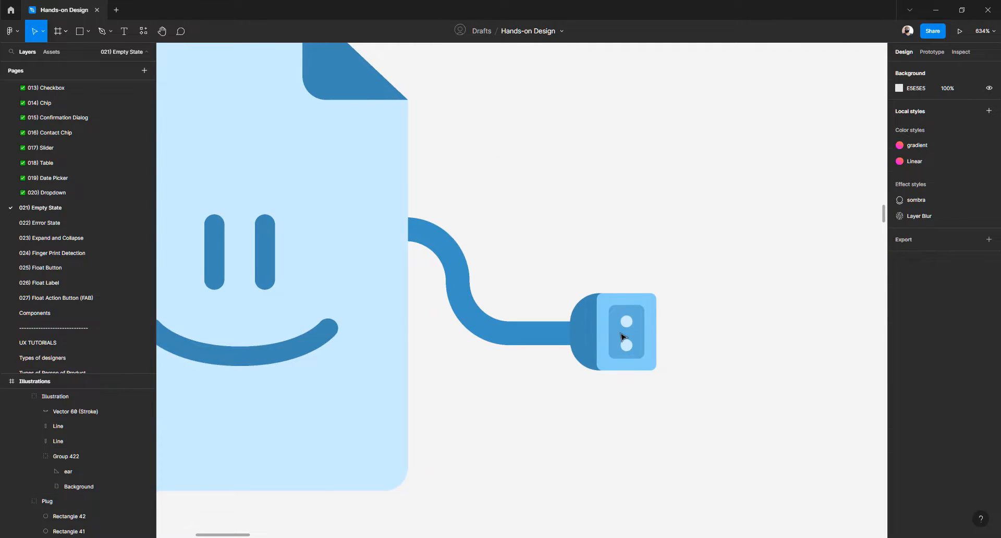
click(622, 337)
double_click(622, 338)
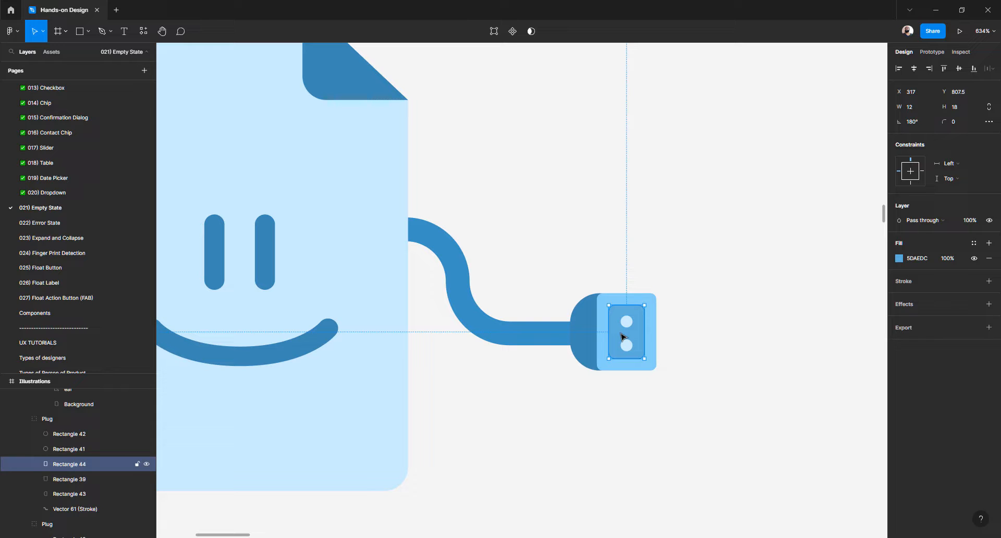
key(Delete)
click(626, 320)
double_click(626, 320)
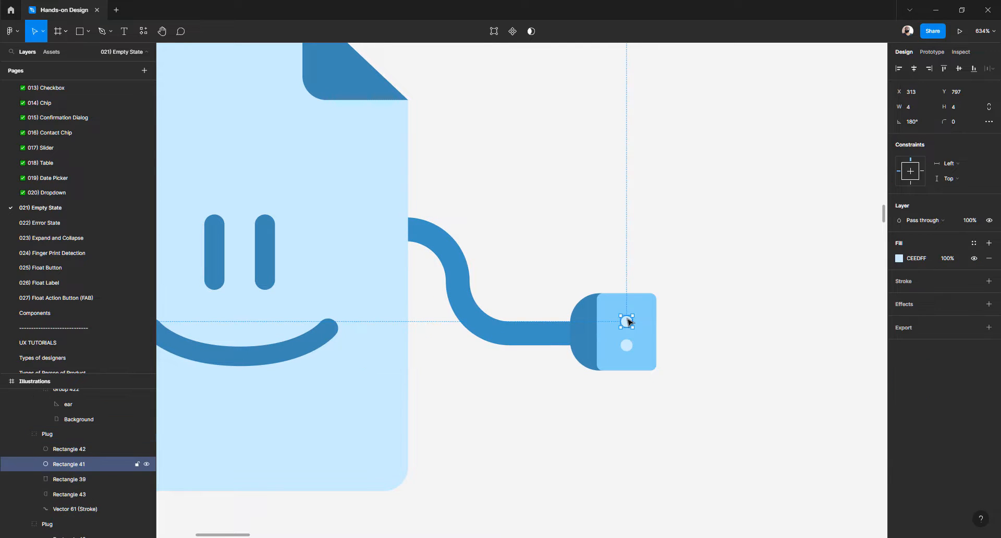
key(Delete)
click(628, 346)
double_click(628, 346)
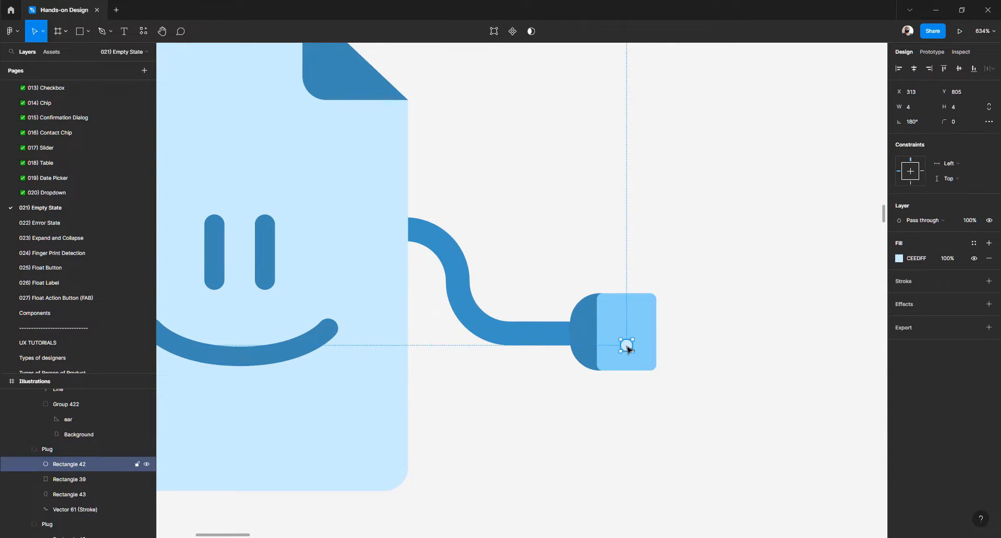
key(Delete)
Delete the socket plug's remaining body and rounded cap, leaving only the bare right arm
click(622, 330)
double_click(622, 330)
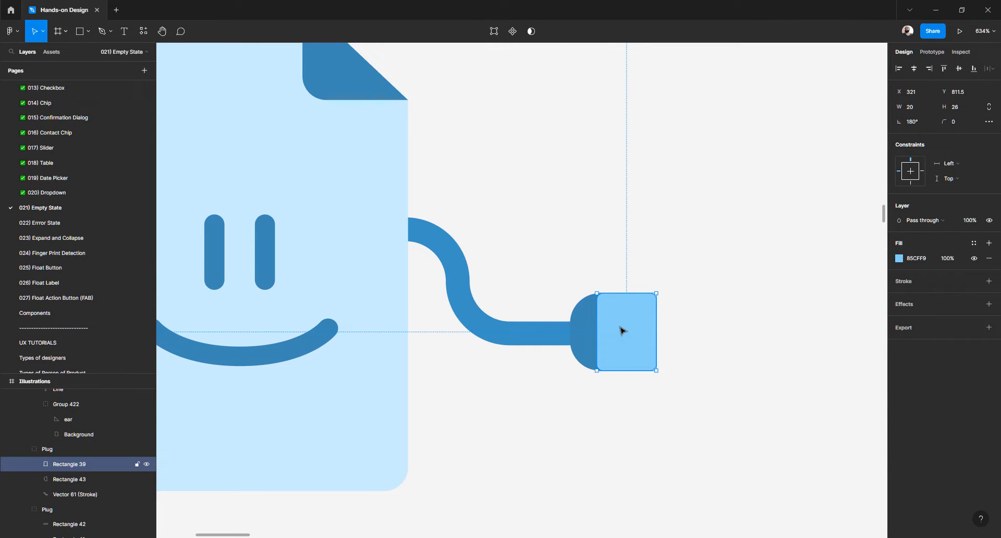
shift+click(591, 333)
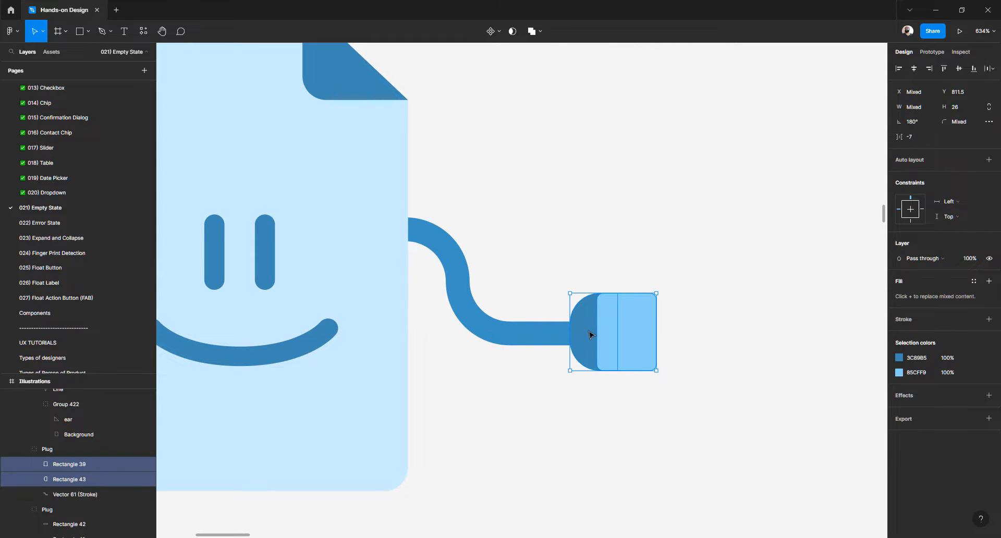
key(Delete)
key(shift+1)
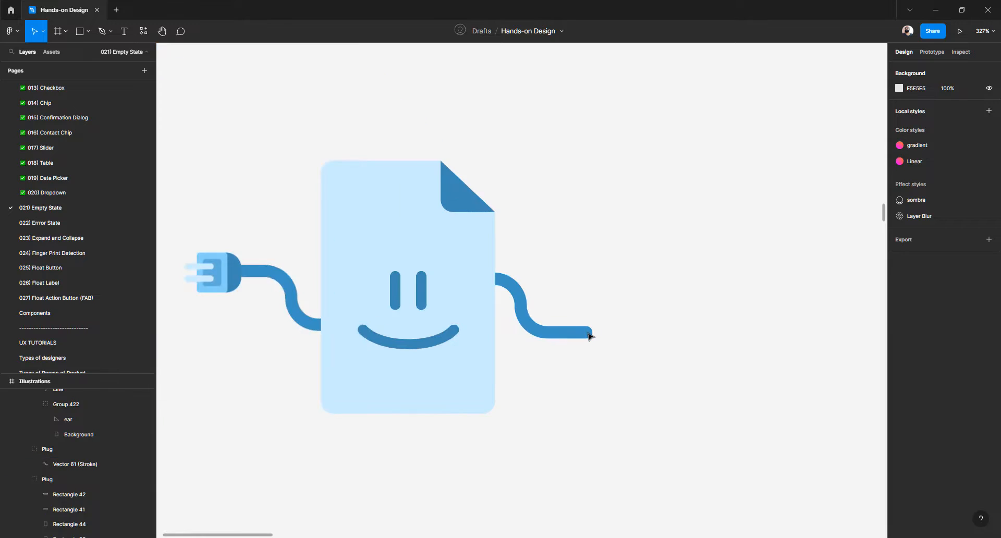
Delete the pronged plug's cap, body, inner panel and two prongs, leaving only the bare left arm
scroll(344, 269, up, 5)
click(384, 264)
double_click(383, 265)
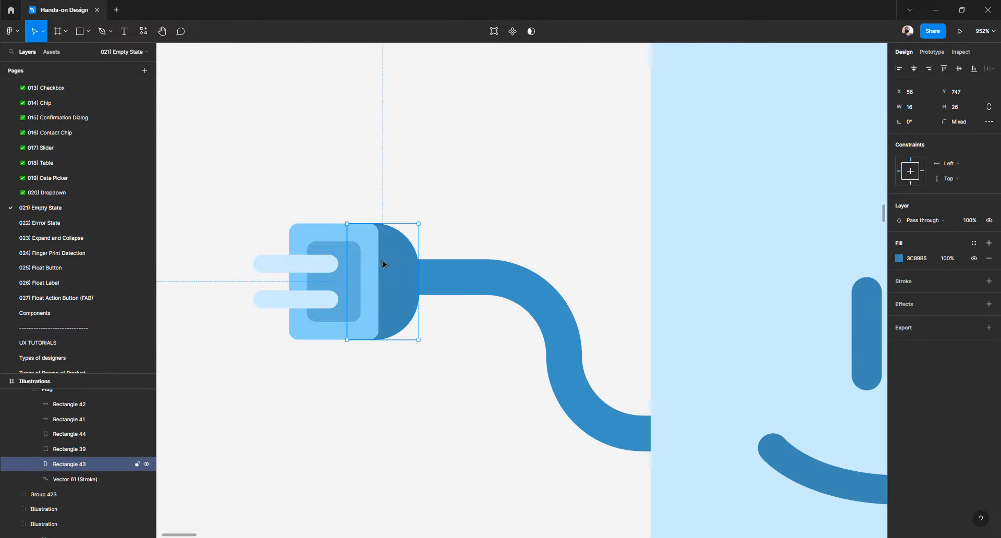
shift+click(365, 238)
shift+click(336, 256)
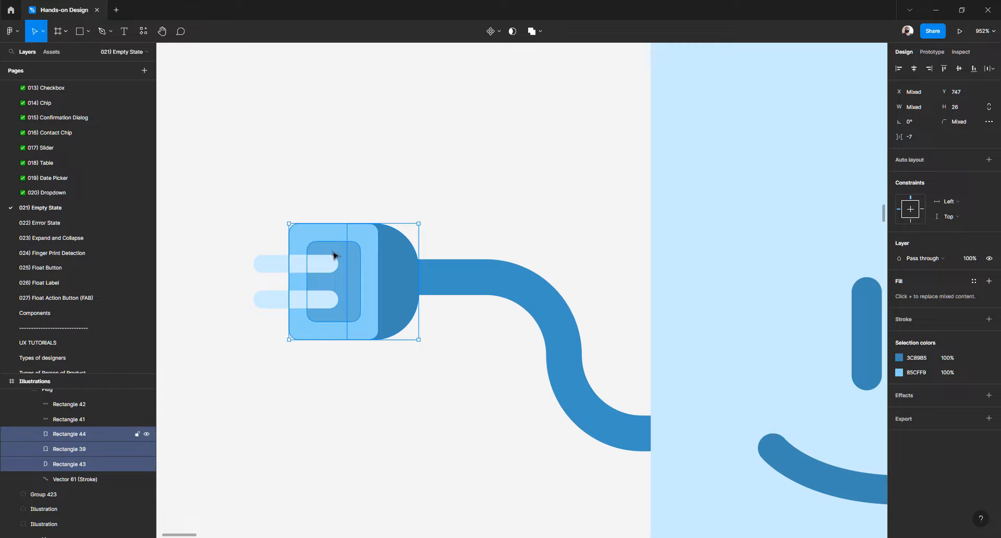
shift+click(298, 267)
shift+click(273, 305)
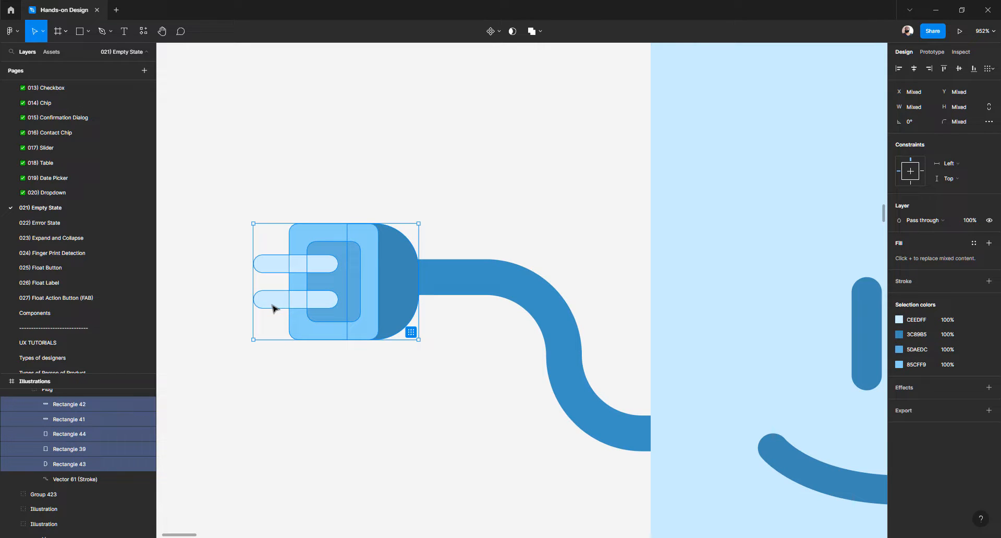
key(Delete)
scroll(421, 326, down, 5)
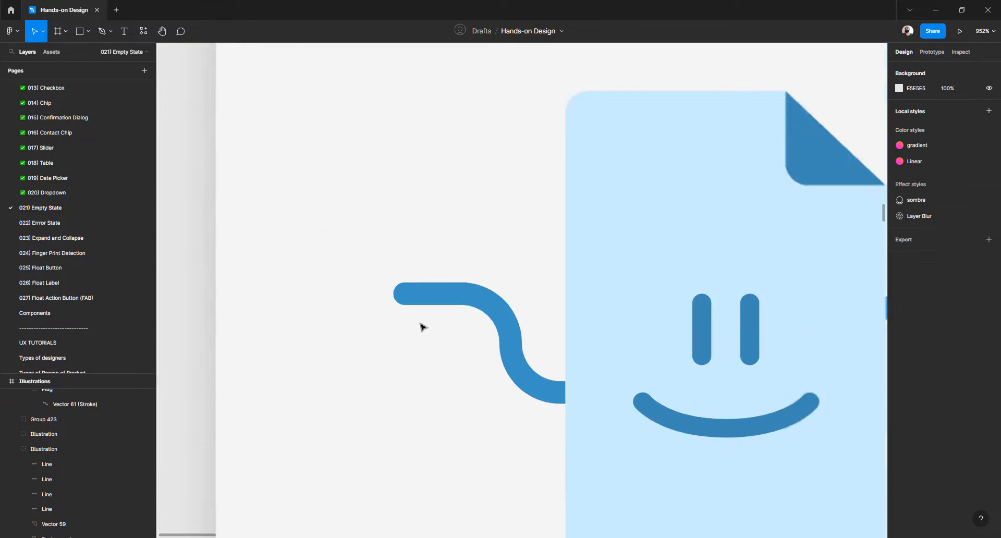
Move the smiling document's right arm slightly lower along the document's edge
scroll(420, 325, down, 2)
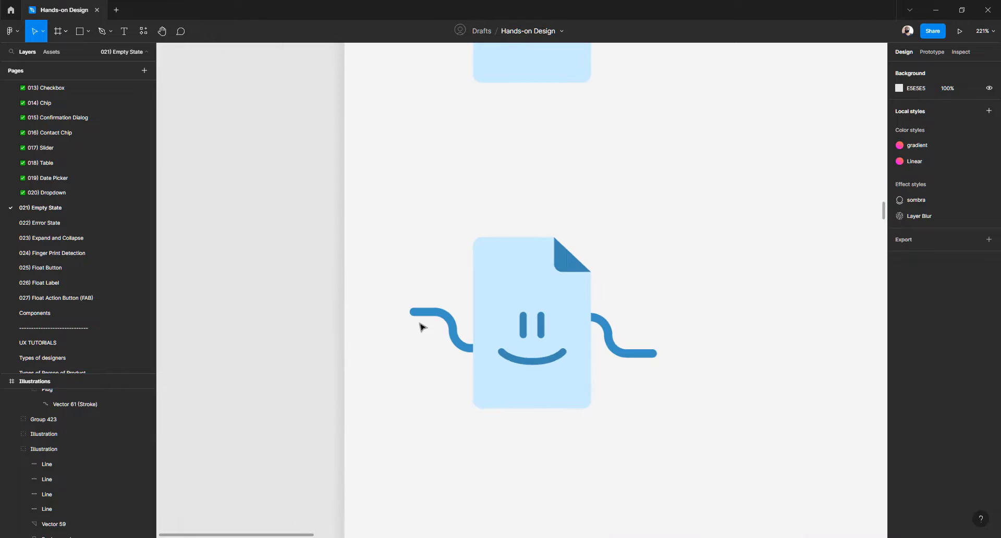
click(608, 333)
double_click(607, 334)
double_click(607, 337)
mouse_move(607, 336)
mouse_down()
mouse_move(609, 354)
mouse_move(609, 344)
mouse_up()
click(610, 295)
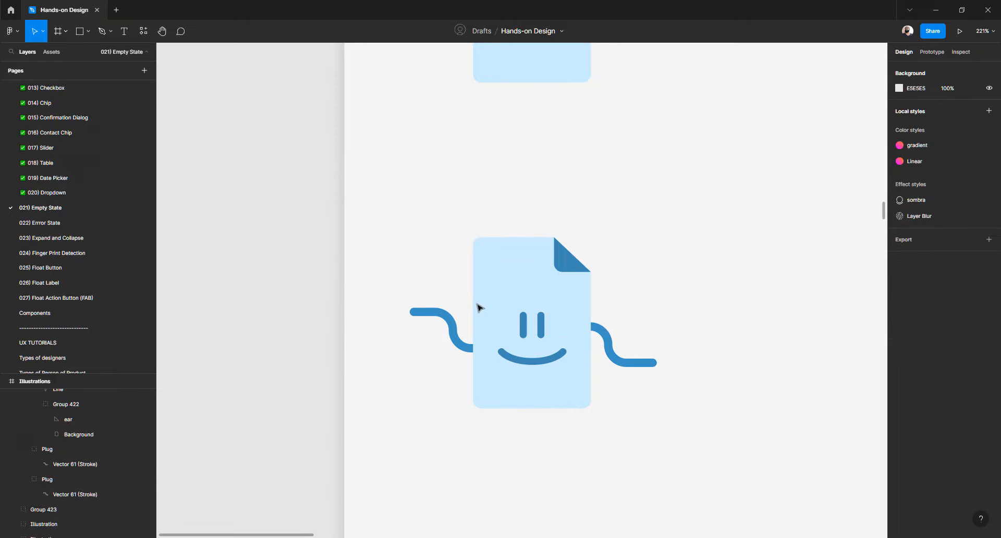
Draw a closed pencil outline with a pointed lower end, about 18 wide and 54 tall, beside the smiling document's left arm
scroll(447, 287, up, 2)
scroll(447, 286, up, 3)
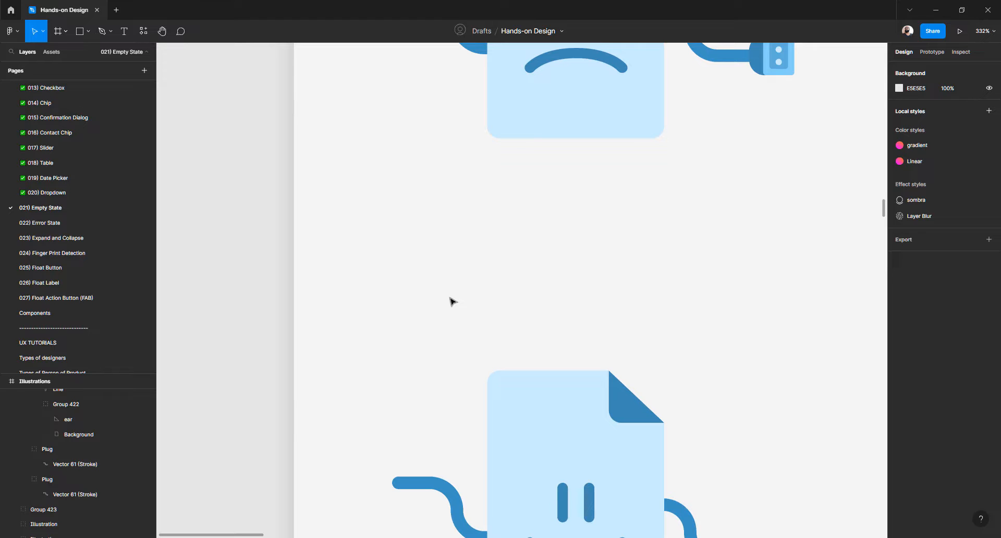
scroll(424, 335, down, 3)
scroll(357, 319, up, 4)
scroll(363, 317, left, 2)
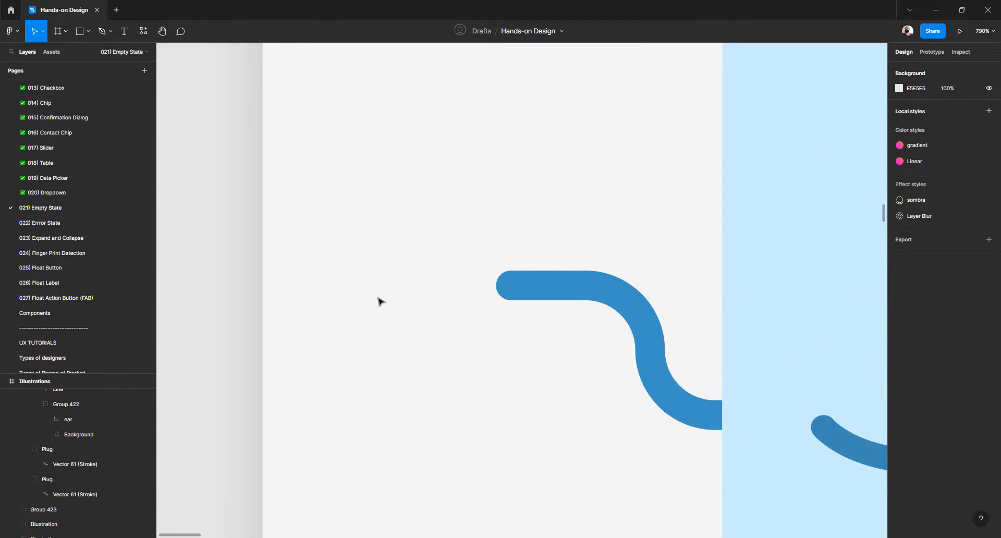
key(p)
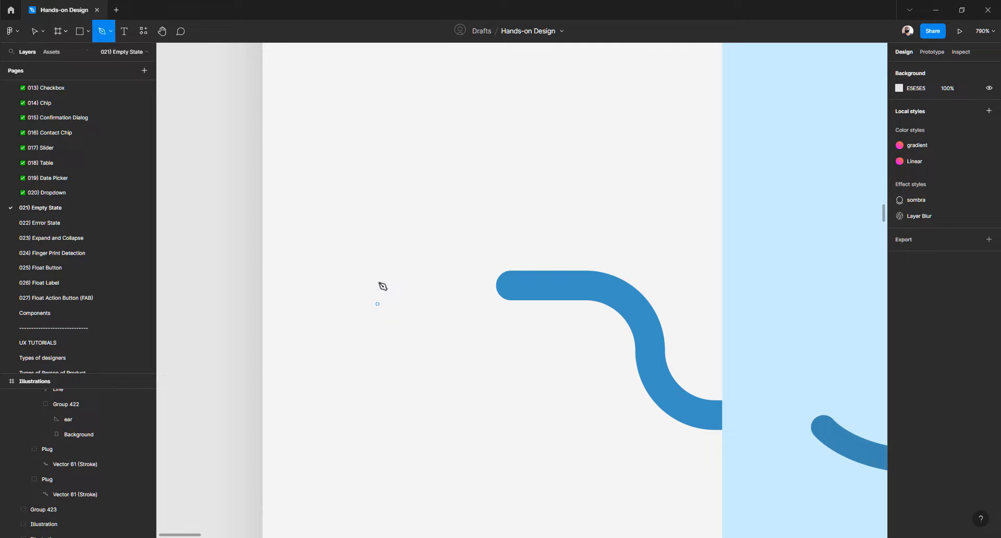
click(354, 185)
click(354, 322)
click(354, 352)
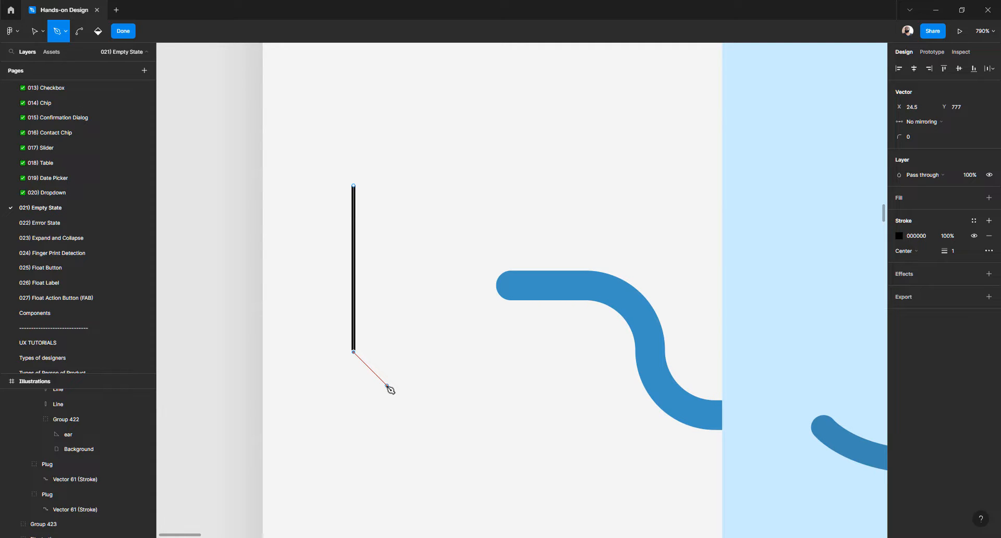
click(387, 386)
click(420, 353)
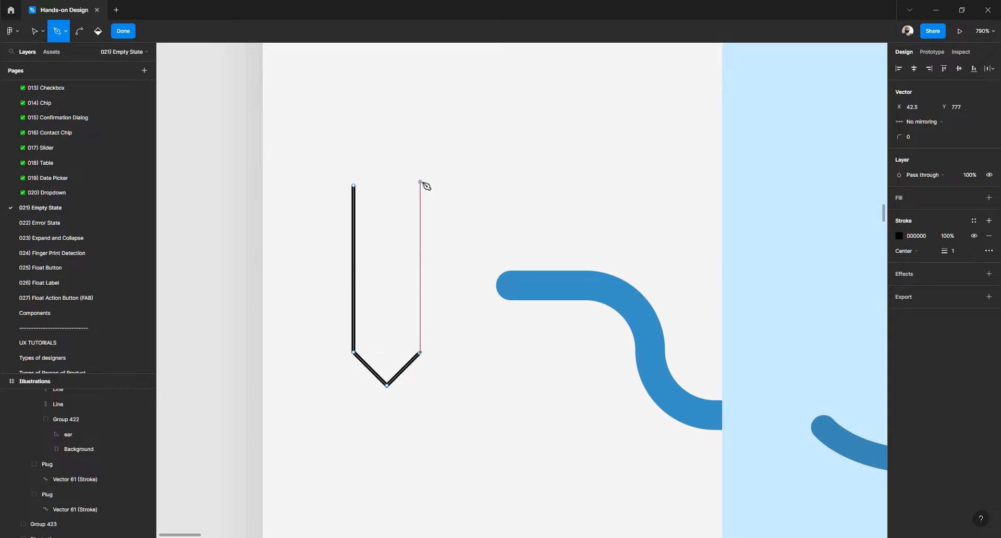
click(420, 185)
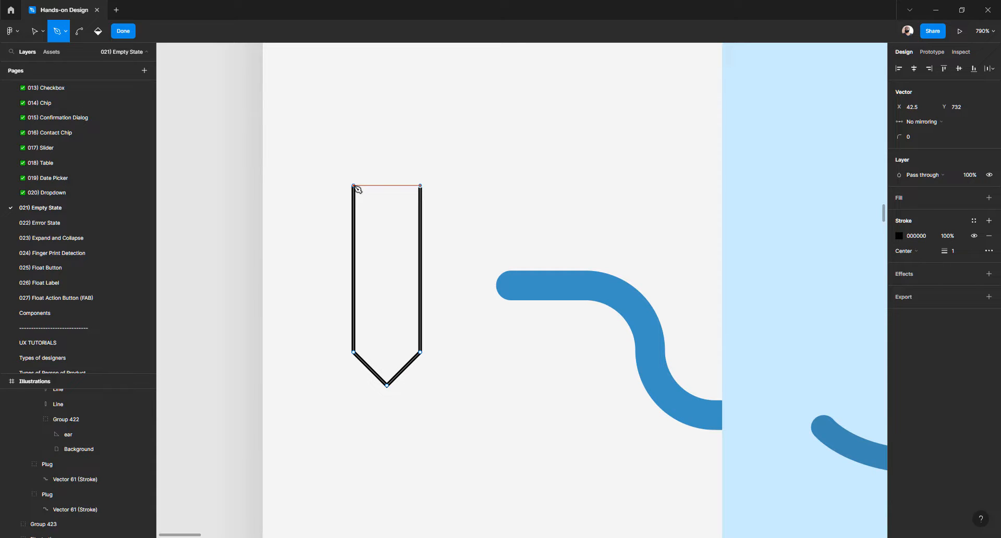
click(354, 186)
key(Escape)
key(Escape)
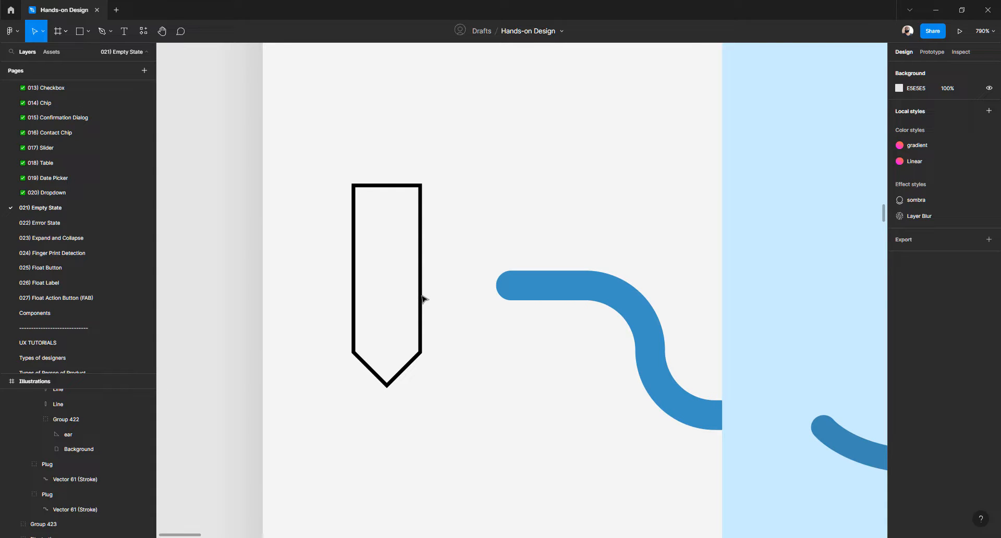
Draw a downward-pointing triangle about 7 by 3.5 at the pencil's tip and replace its stroke with a D9D9D9 fill
scroll(383, 378, up, 10)
scroll(383, 378, up, 3)
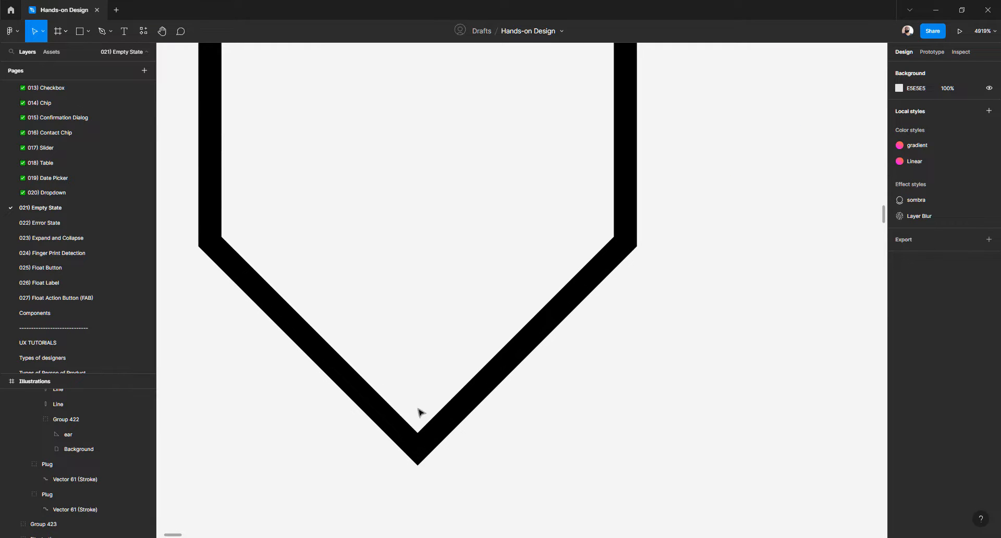
key(p)
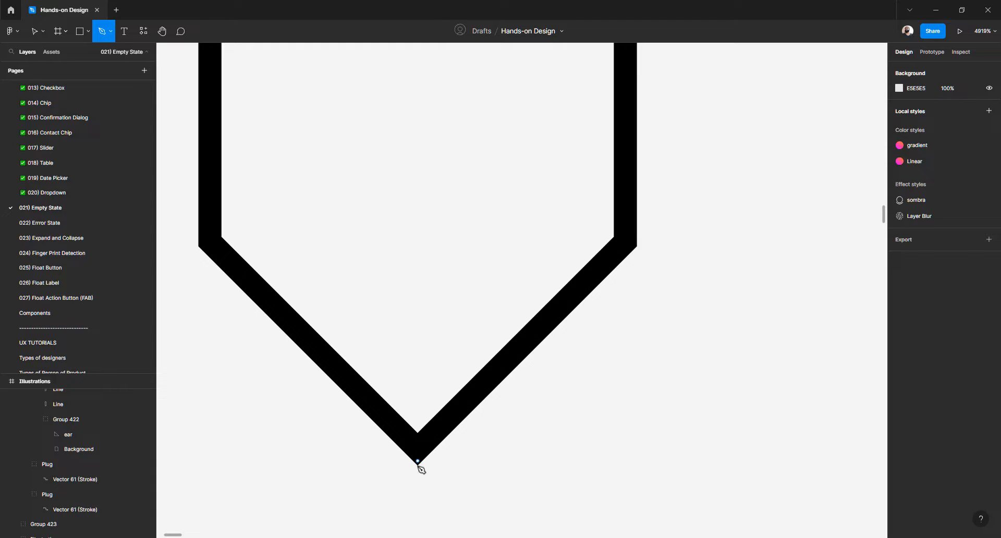
click(418, 461)
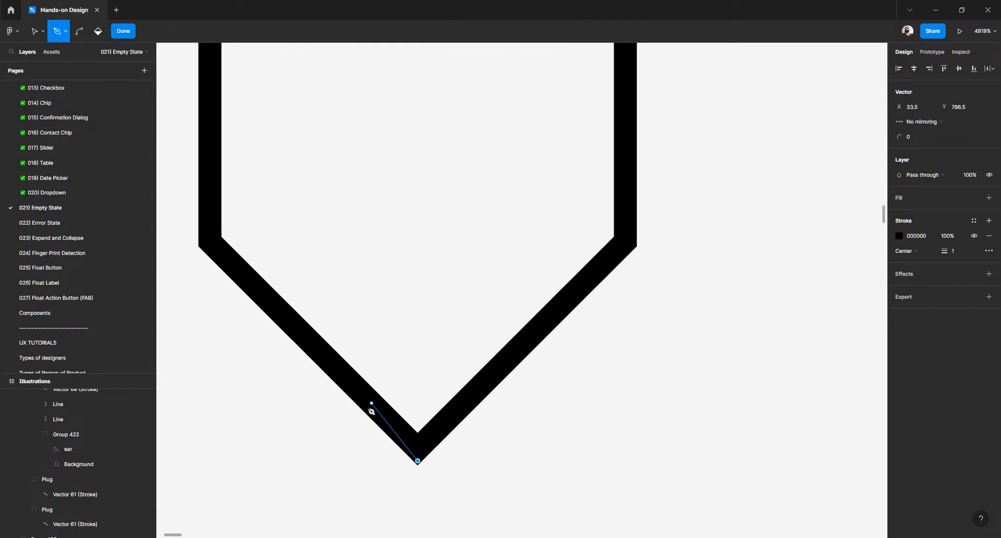
click(336, 380)
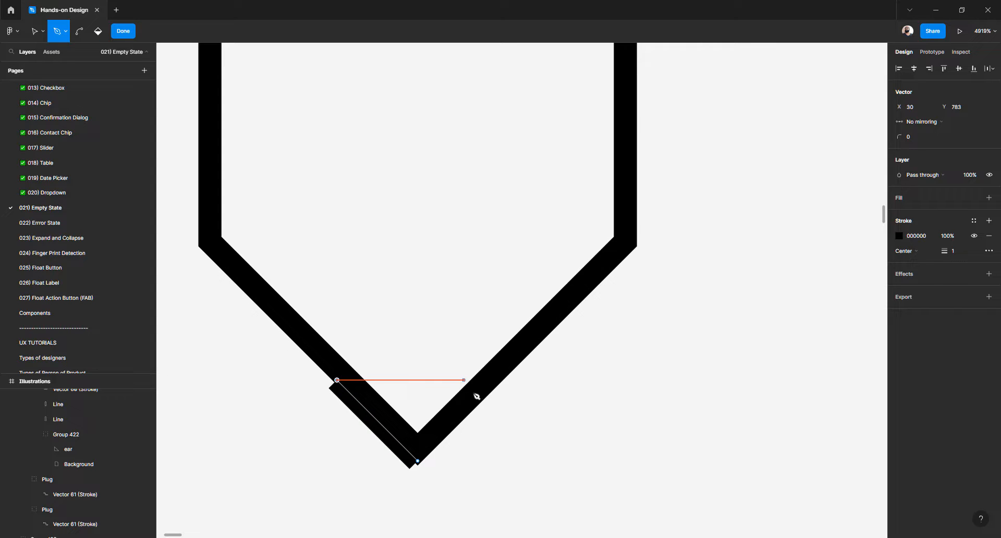
click(499, 380)
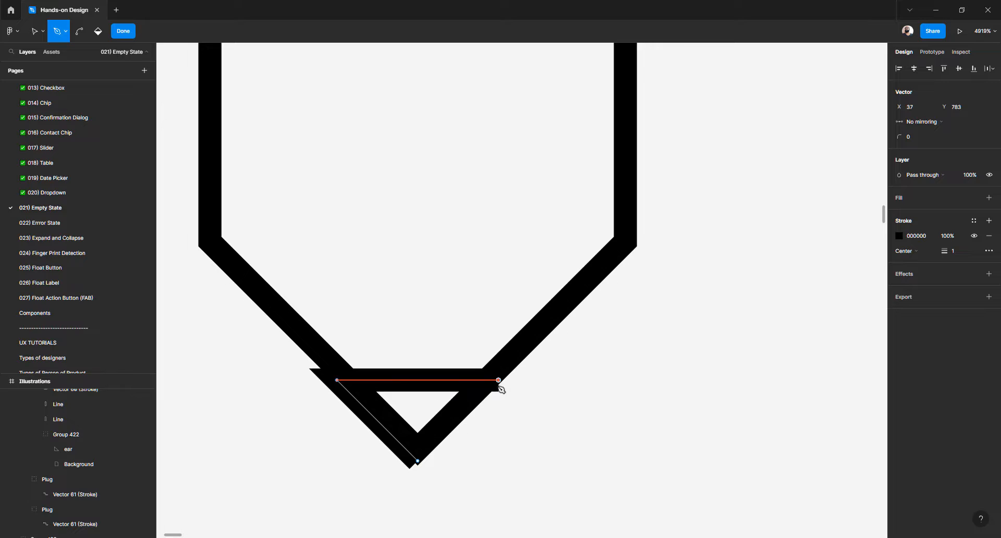
click(418, 461)
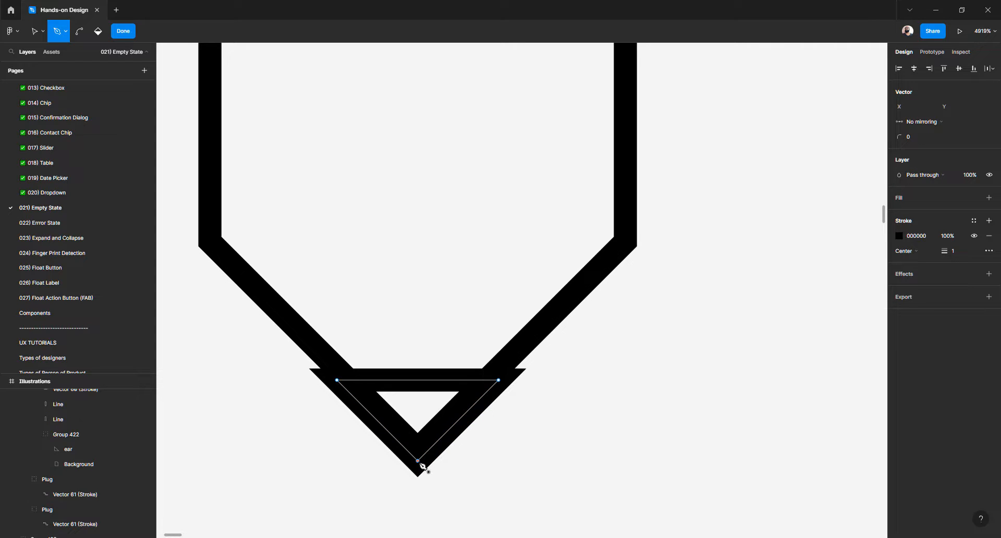
key(Escape)
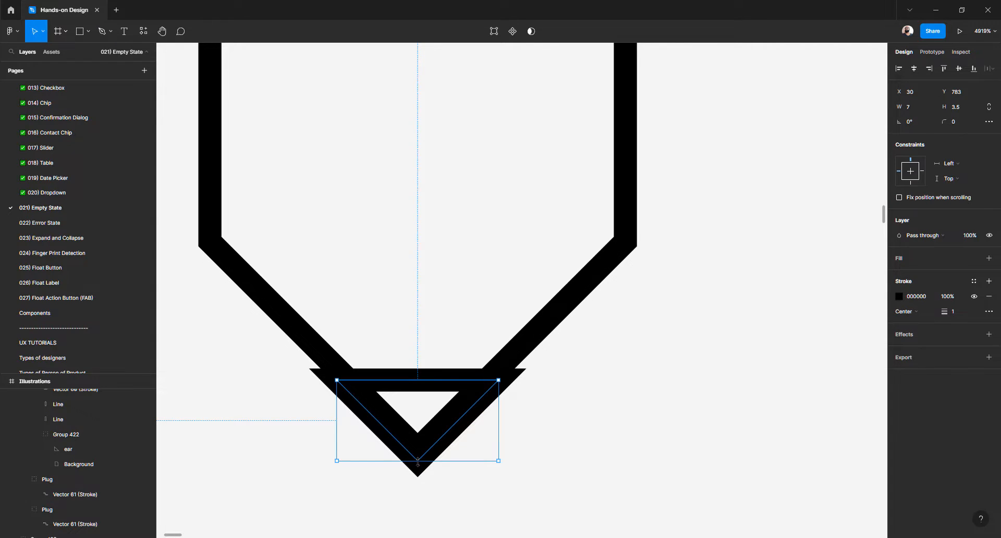
click(989, 296)
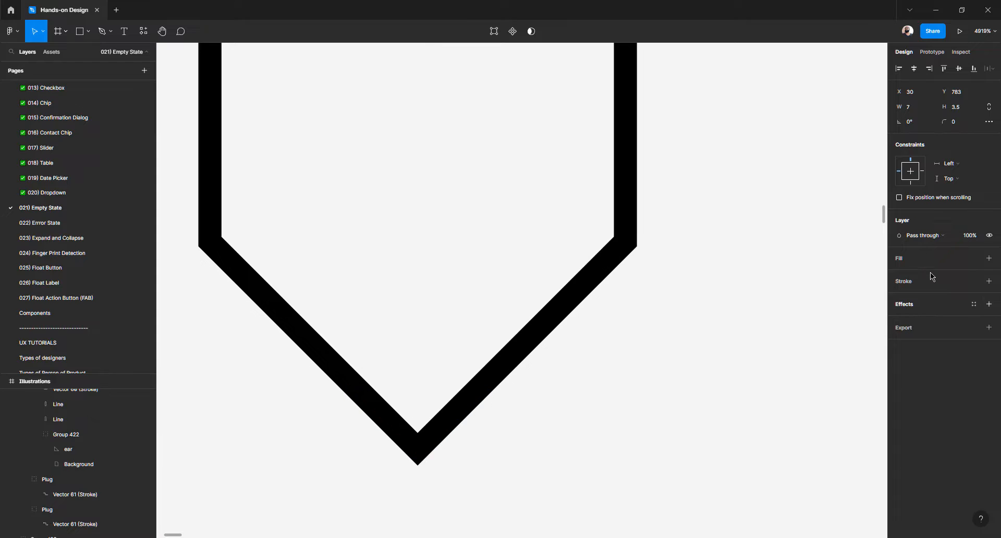
click(989, 258)
Replace the pencil body's black stroke with a red D24242 fill
click(635, 243)
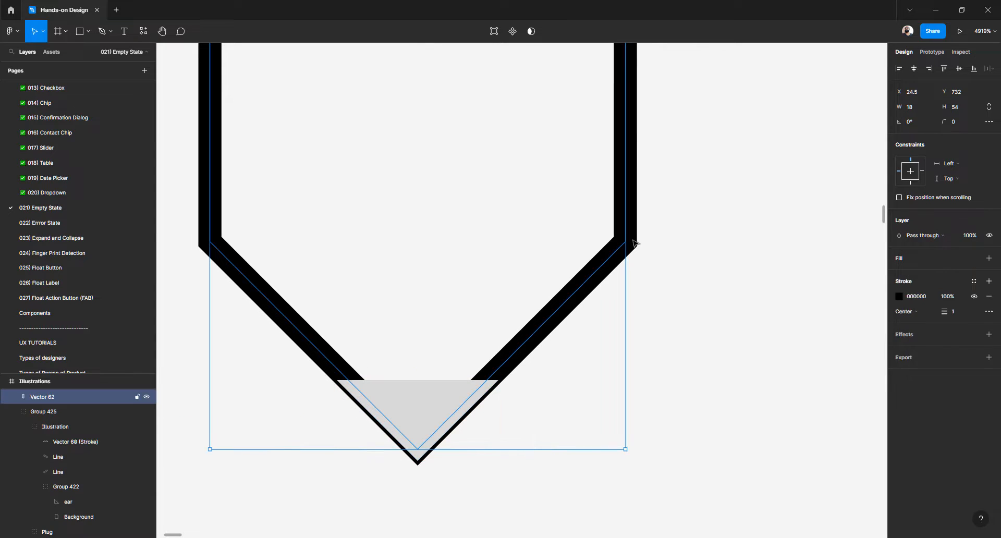
click(989, 296)
click(897, 259)
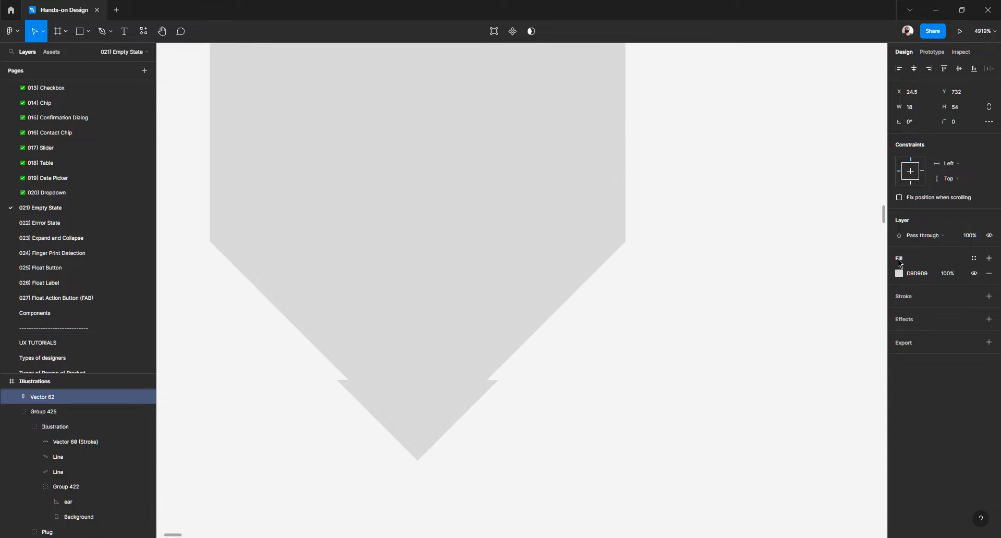
click(899, 273)
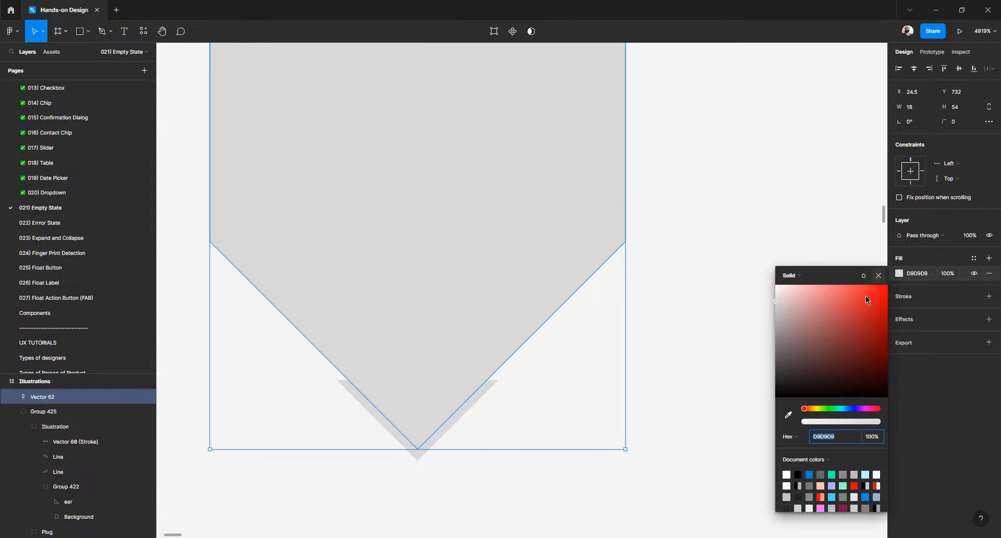
click(853, 305)
click(598, 394)
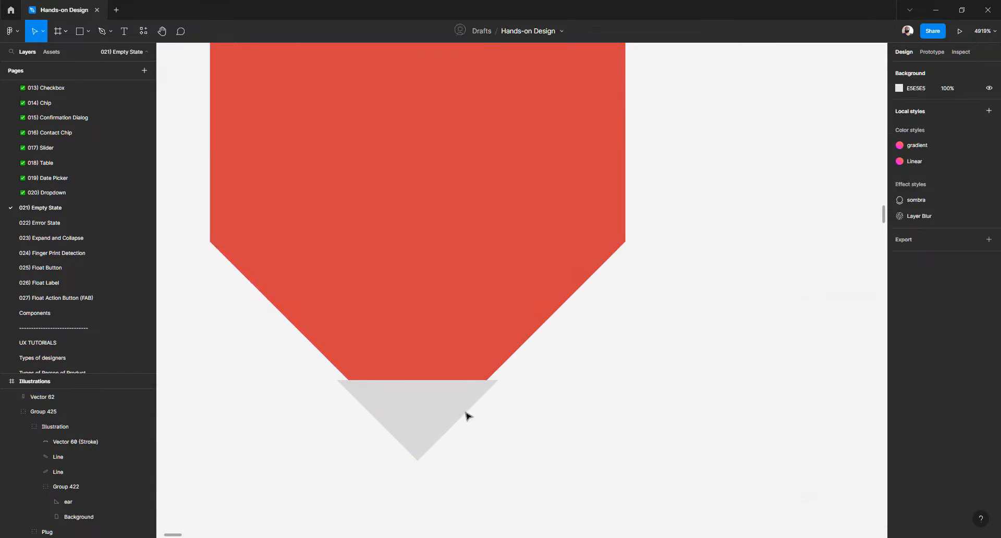
Move the tip triangle up to Y 782 and set its height to 4 so its point meets the pencil's
click(426, 427)
scroll(394, 405, up, 5)
drag(421, 405, 422, 351)
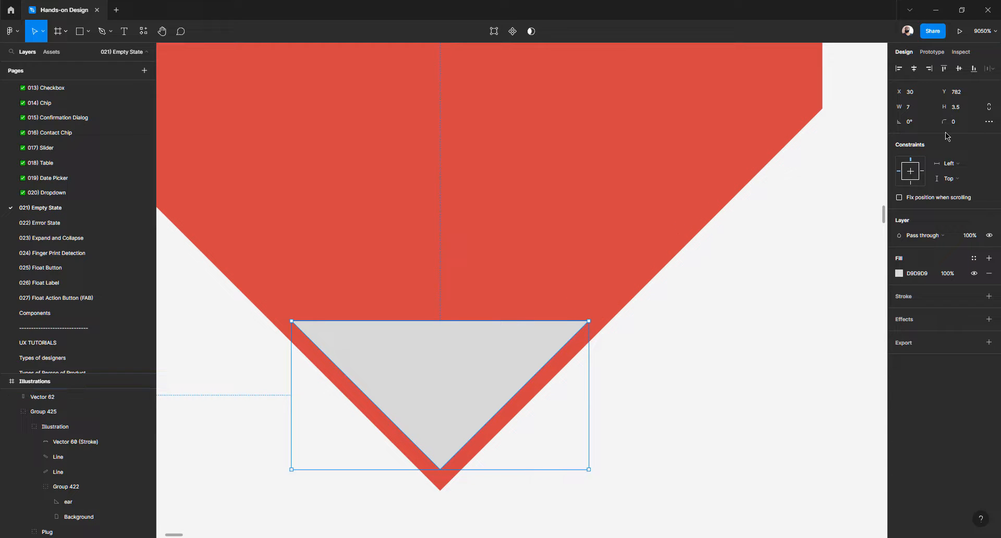
click(964, 109)
key(Return)
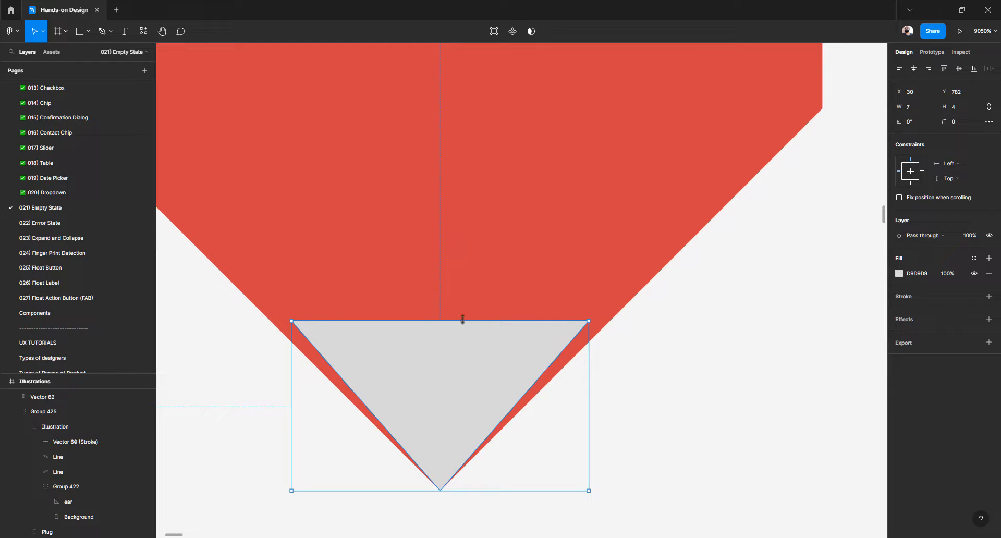
drag(461, 337, 458, 346)
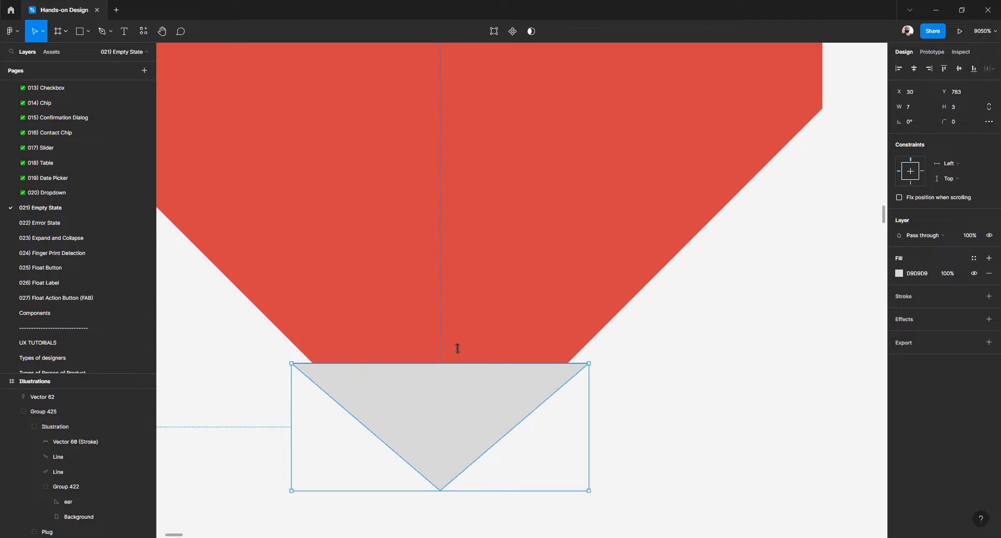
key(ctrl+z)
click(711, 352)
Raise the pencil body's two lower side corners to Y 775.5 to align the slanted edges with the tip triangle
scroll(548, 302, down, 5)
scroll(518, 271, up, 3)
click(519, 272)
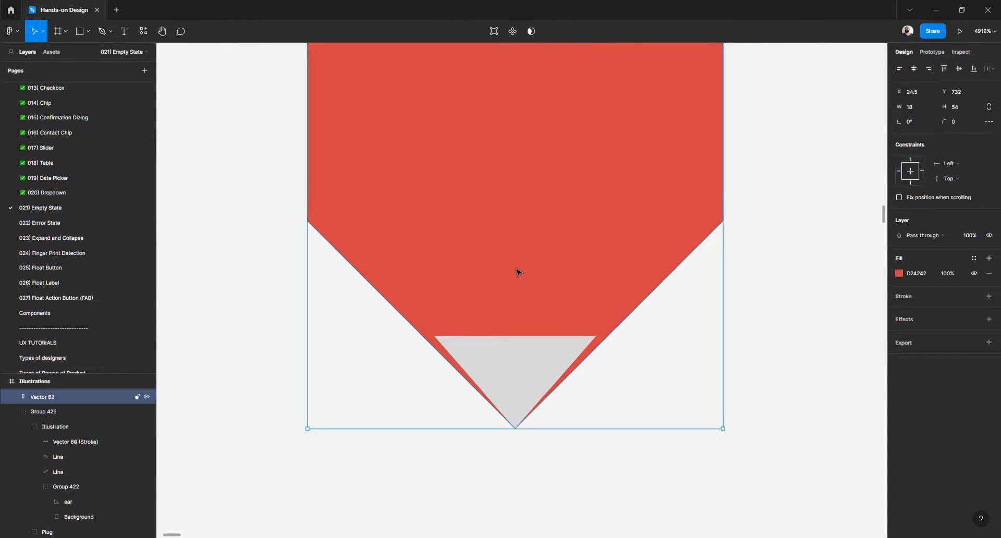
double_click(519, 272)
drag(259, 165, 772, 260)
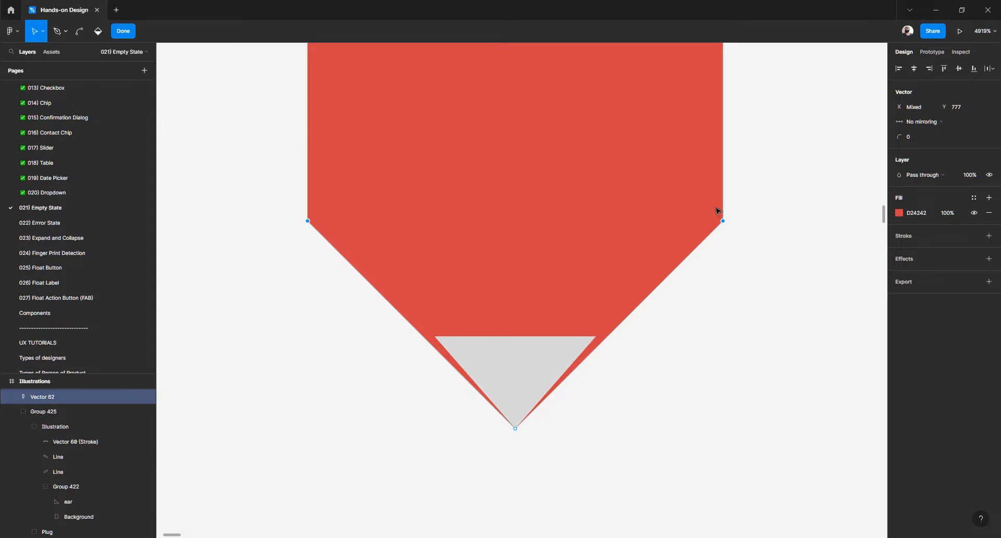
scroll(712, 220, up, 3)
scroll(732, 225, down, 2)
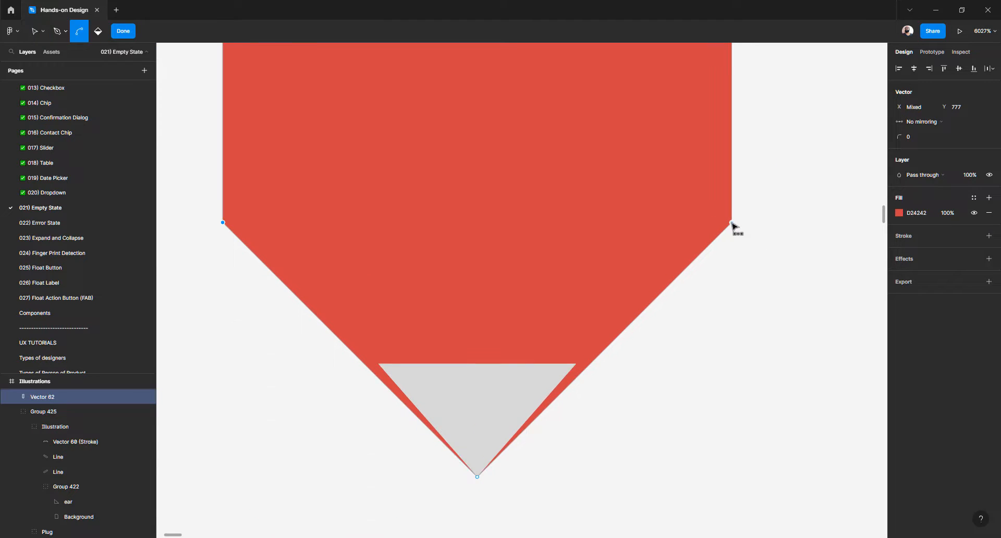
drag(732, 214, 732, 183)
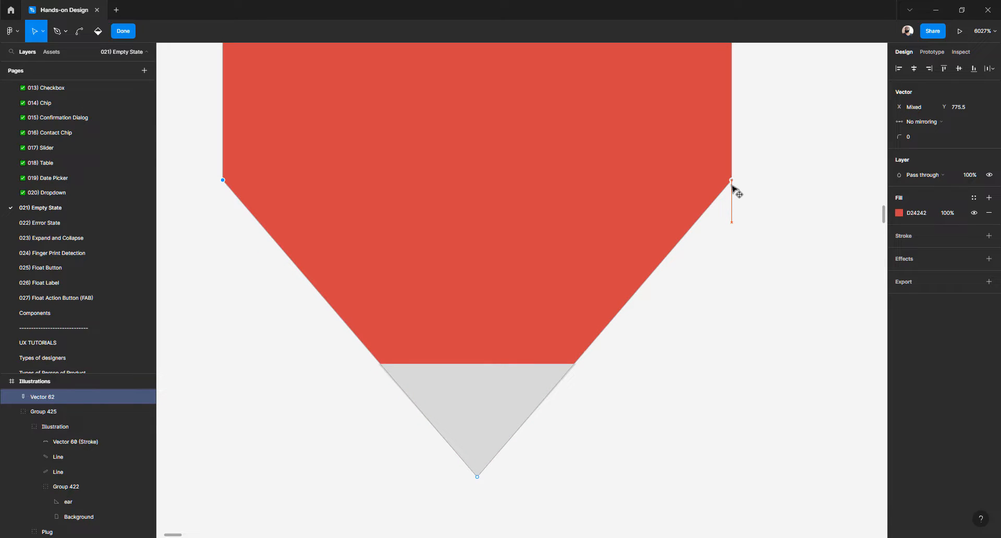
drag(732, 185, 732, 181)
key(Escape)
key(Escape)
Examine the join between the pencil's body and tip, and the pencil's size beside the smiling document
scroll(472, 364, up, 2)
scroll(338, 363, up, 5)
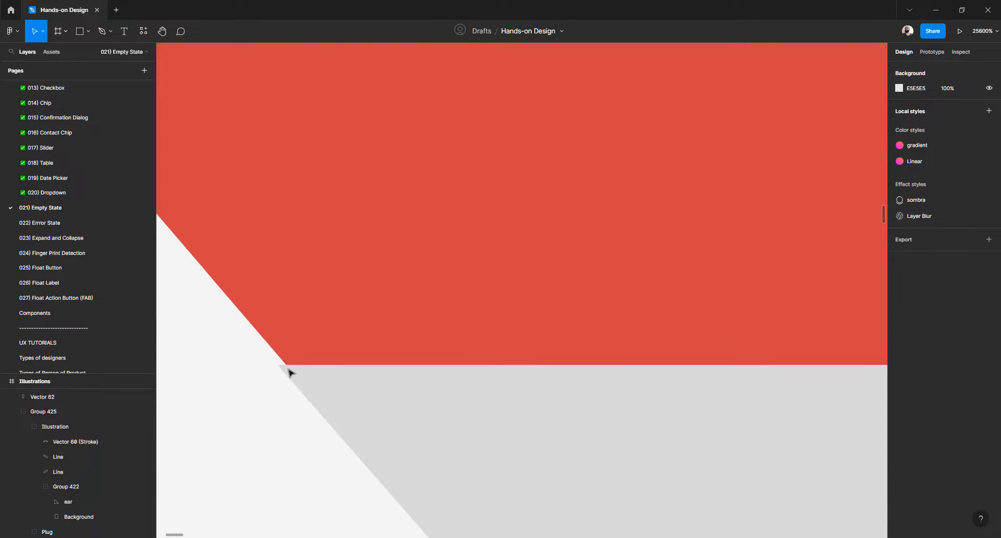
scroll(287, 371, down, 5)
scroll(288, 373, down, 2)
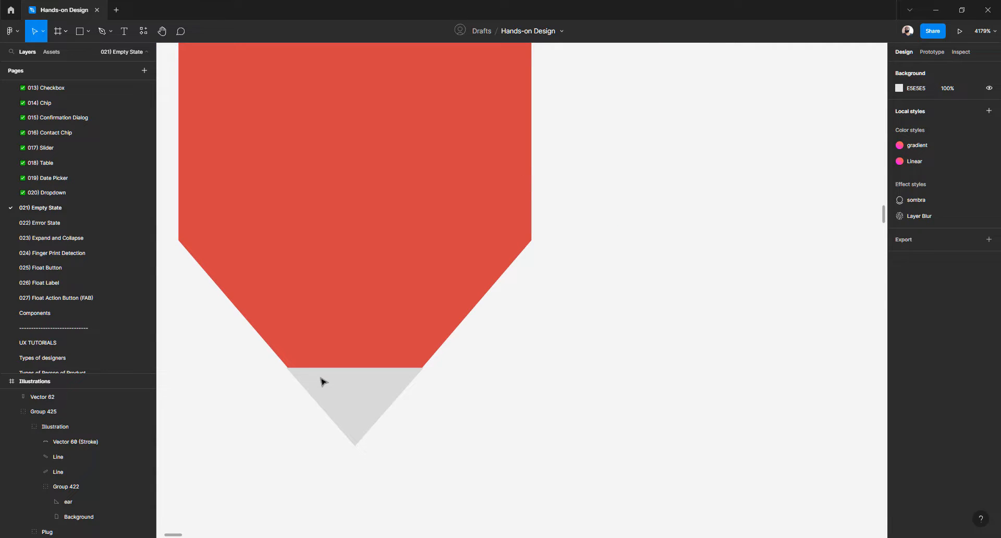
scroll(320, 382, up, 2)
scroll(412, 378, down, 10)
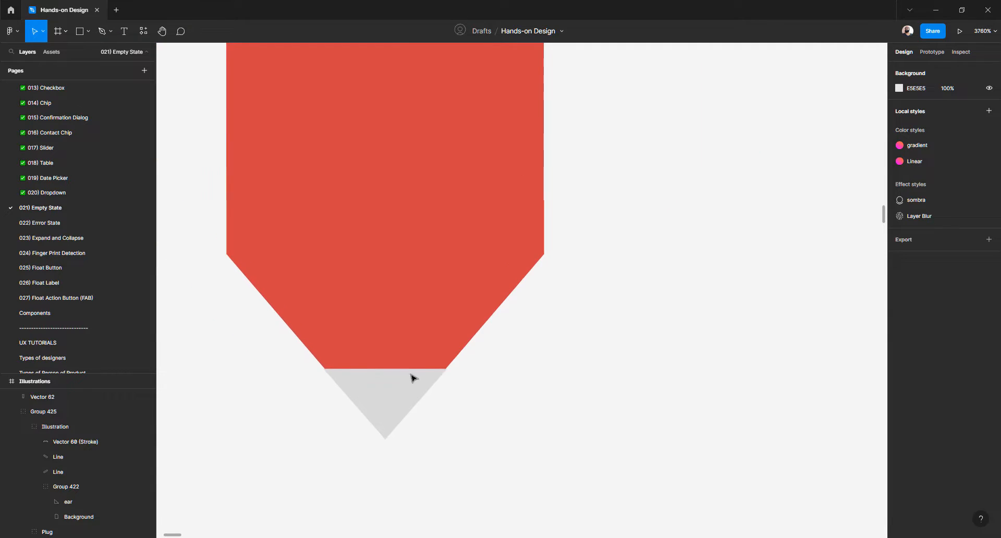
scroll(412, 378, down, 2)
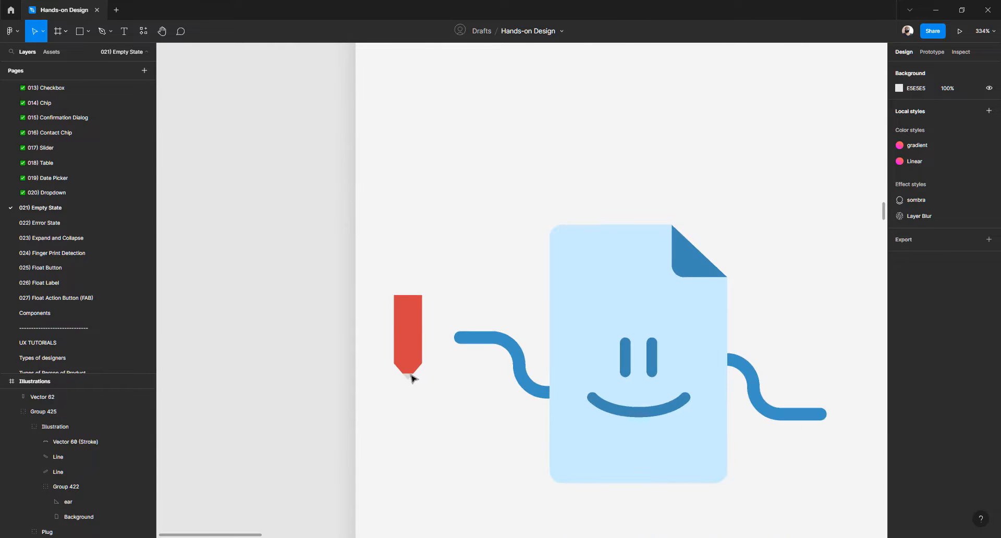
scroll(412, 378, down, 5)
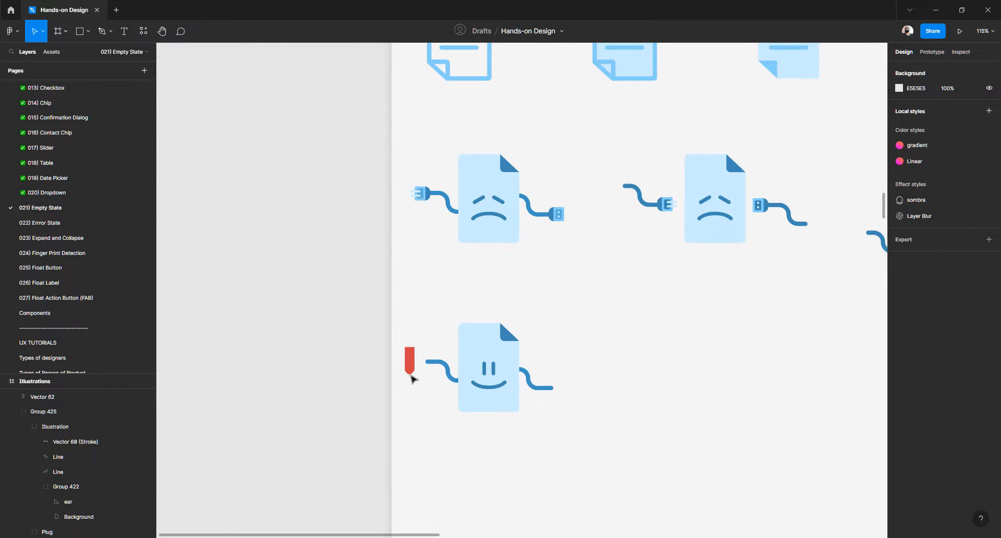
Recolour the pencil by sampling the arm's blue 3A92C3 for the tip and the document's light blue CBECFF for the body
scroll(410, 376, up, 10)
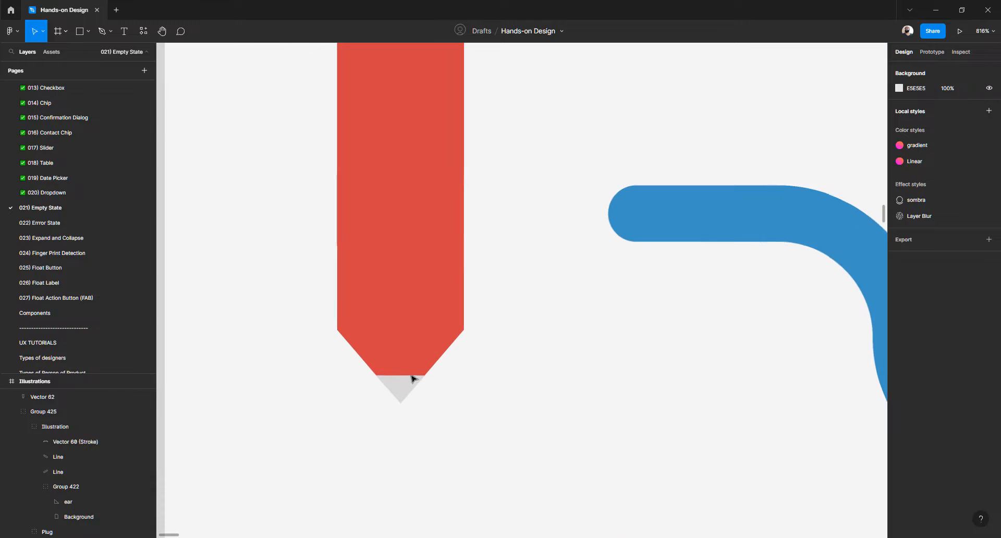
click(407, 388)
key(i)
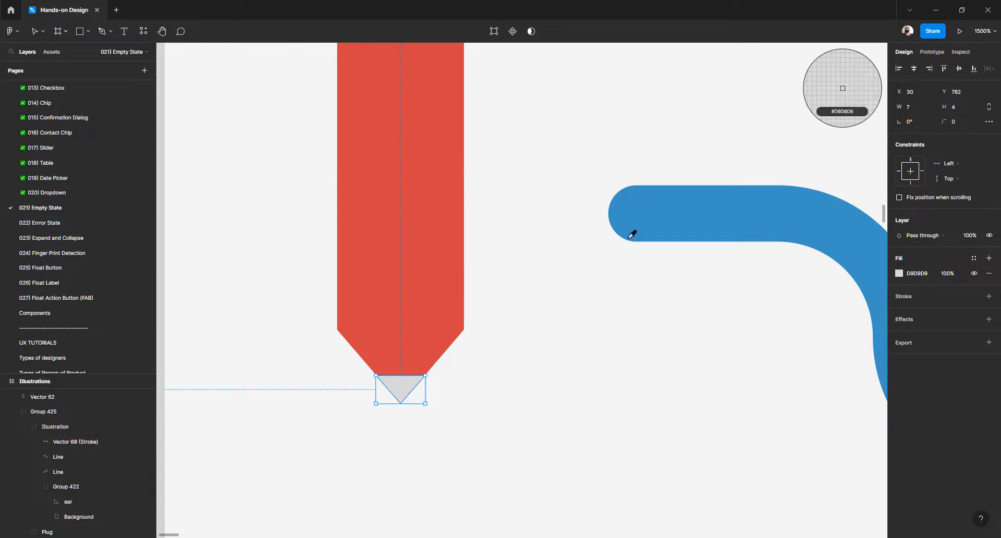
click(670, 217)
click(386, 266)
scroll(386, 267, down, 5)
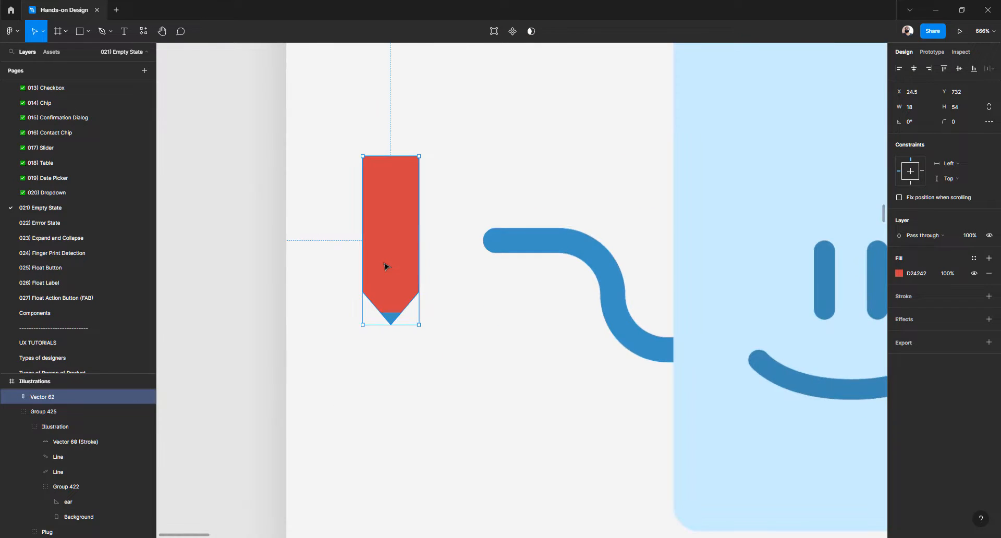
click(726, 211)
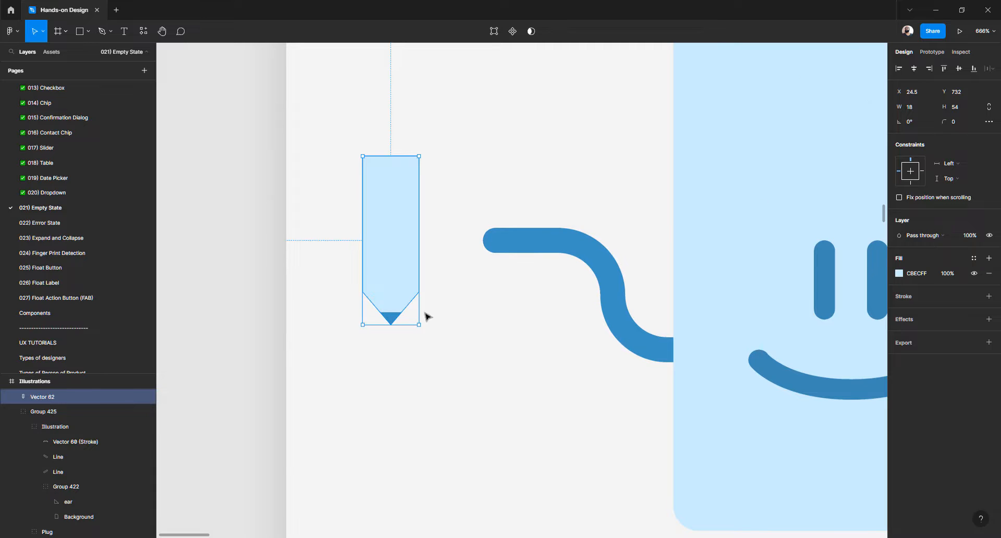
click(407, 390)
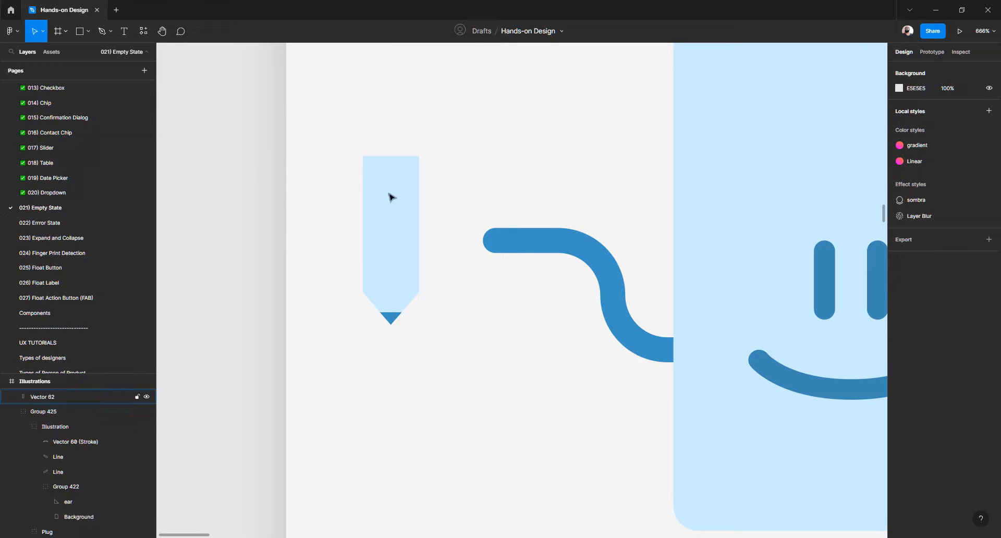
Draw a 3-high rectangle as a cap on the pencil body's top edge and extend it to X 24, width 19
scroll(388, 223, up, 5)
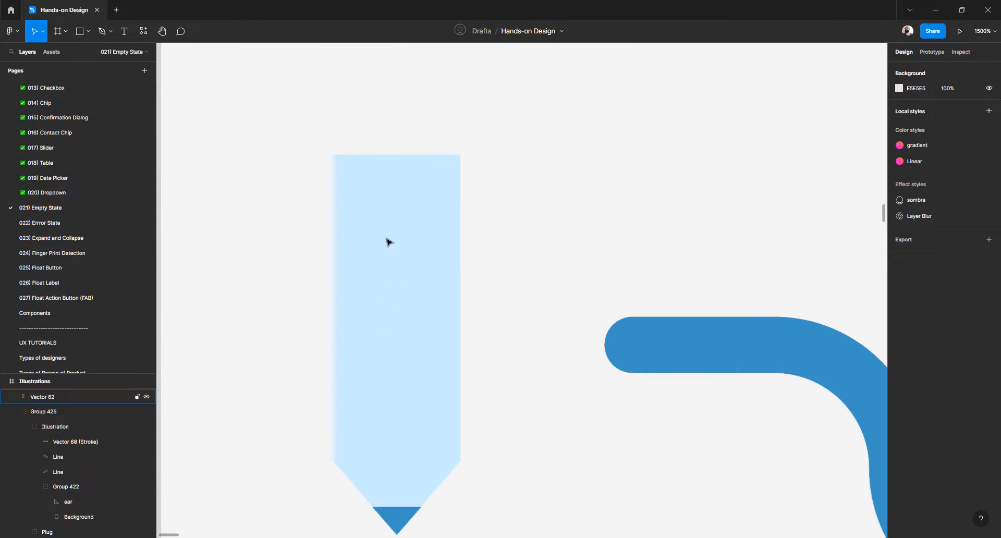
scroll(359, 229, up, 4)
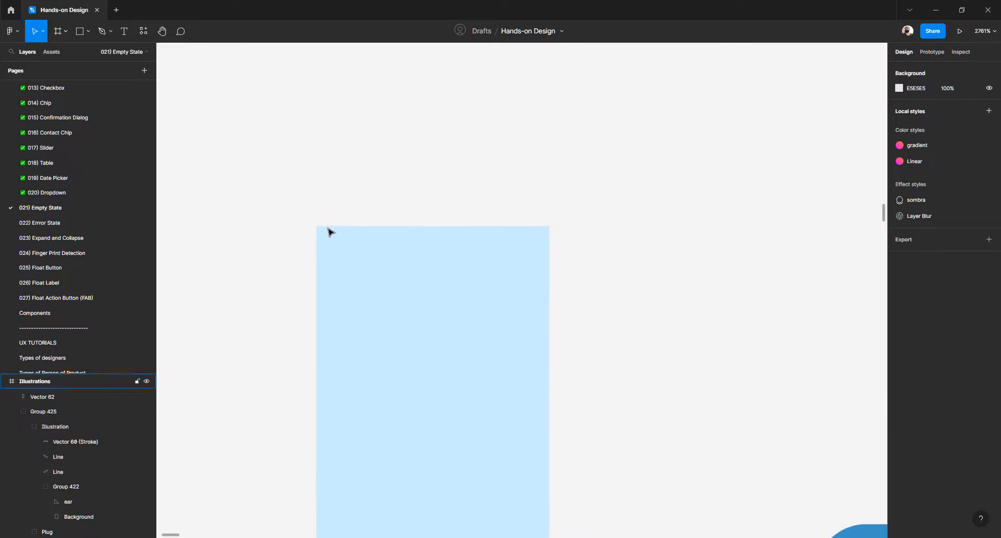
key(r)
drag(322, 226, 550, 192)
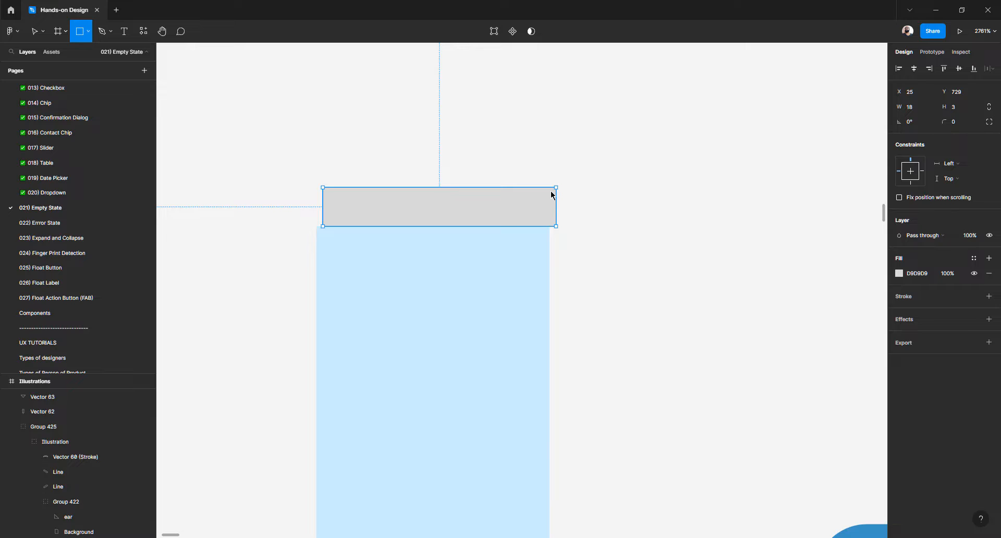
scroll(341, 206, up, 4)
key(v)
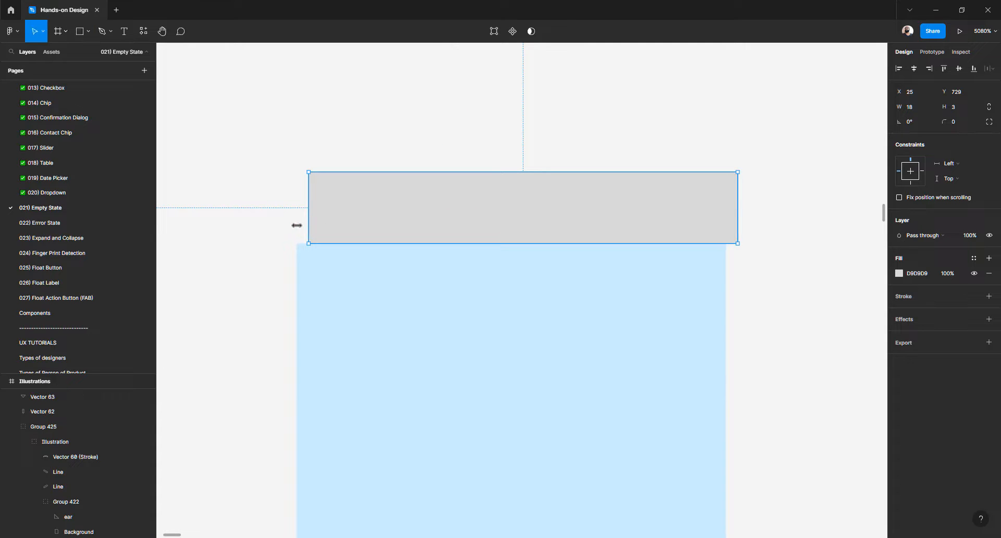
drag(292, 226, 287, 225)
scroll(402, 275, down, 4)
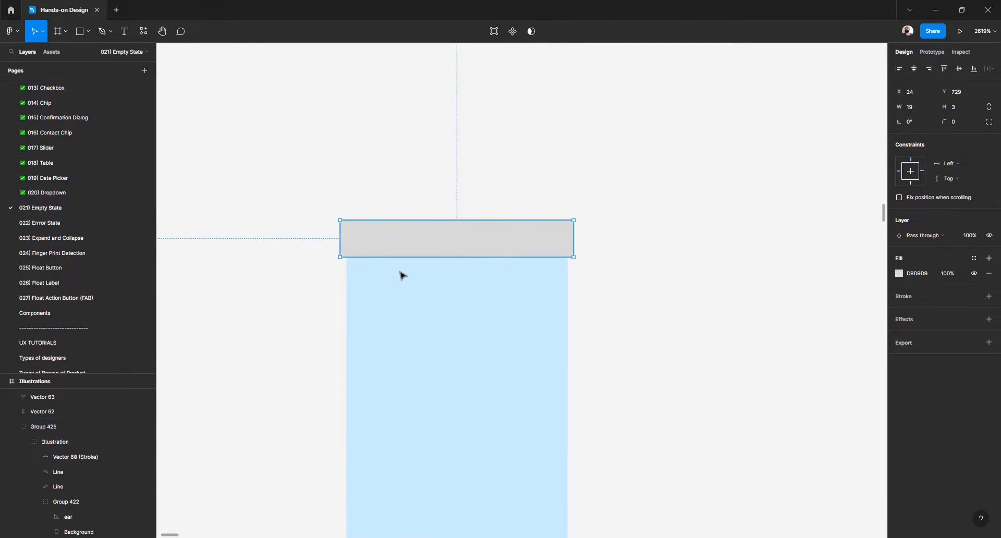
Move the pencil body to X 24 and narrow the cap rectangle to width 18 so their sides align
click(399, 281)
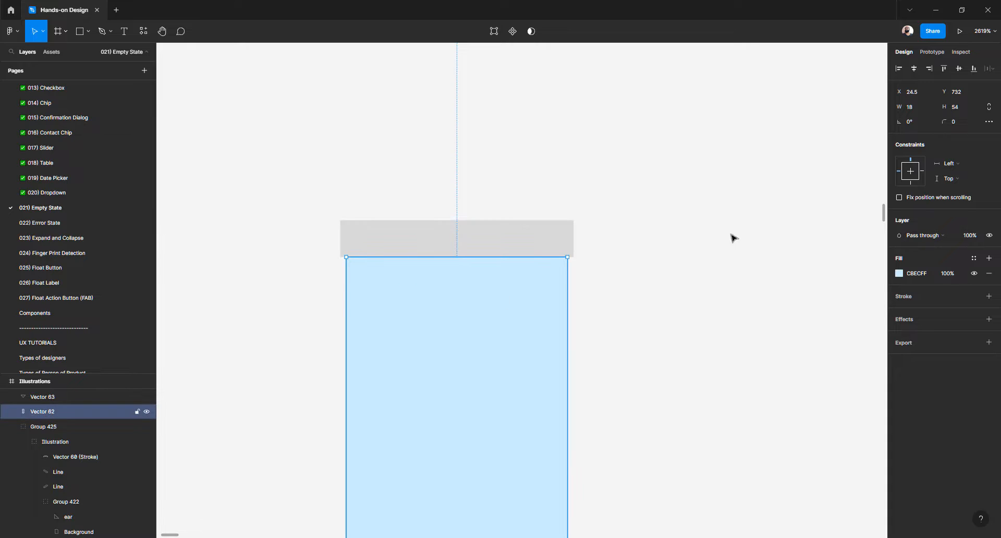
click(925, 91)
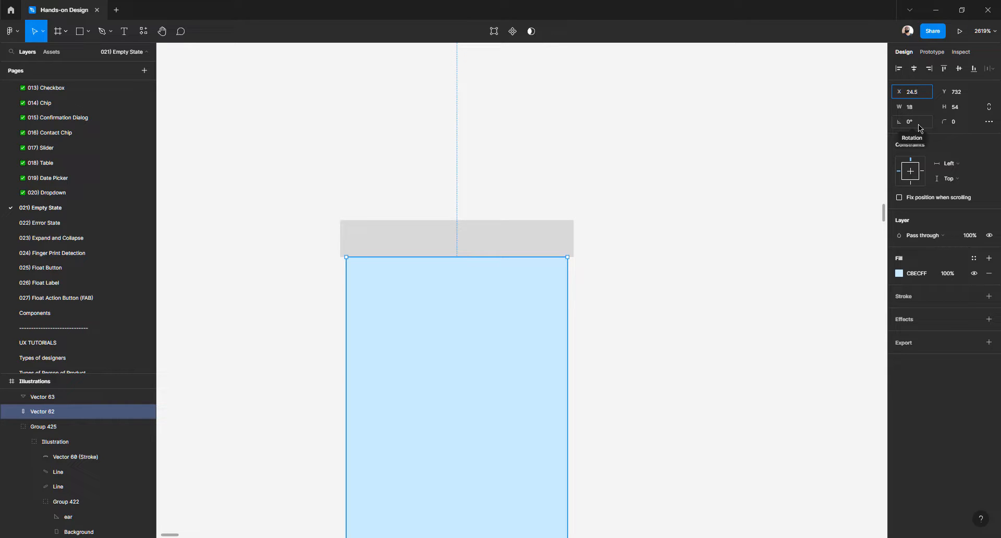
key(BackSpace)
key(Return)
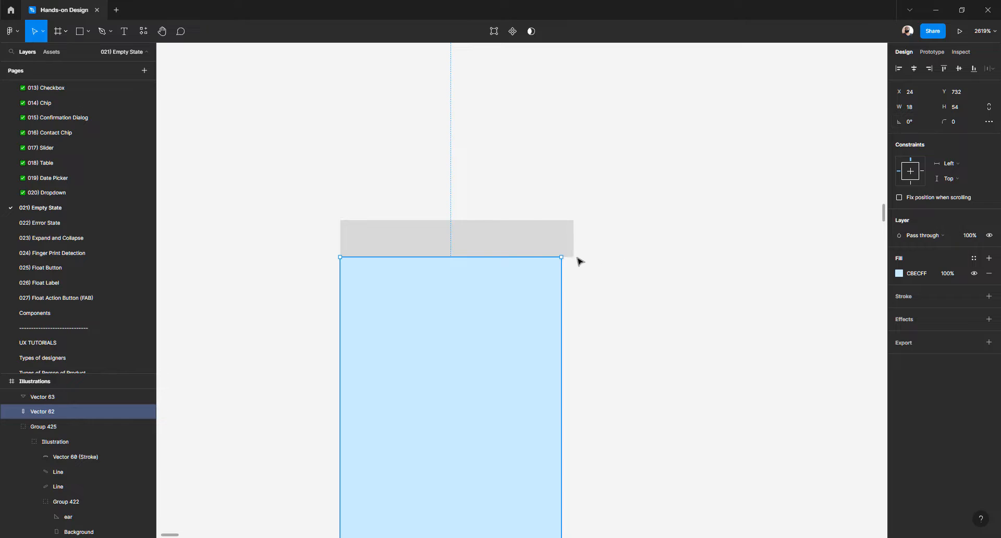
click(453, 245)
scroll(505, 245, up, 3)
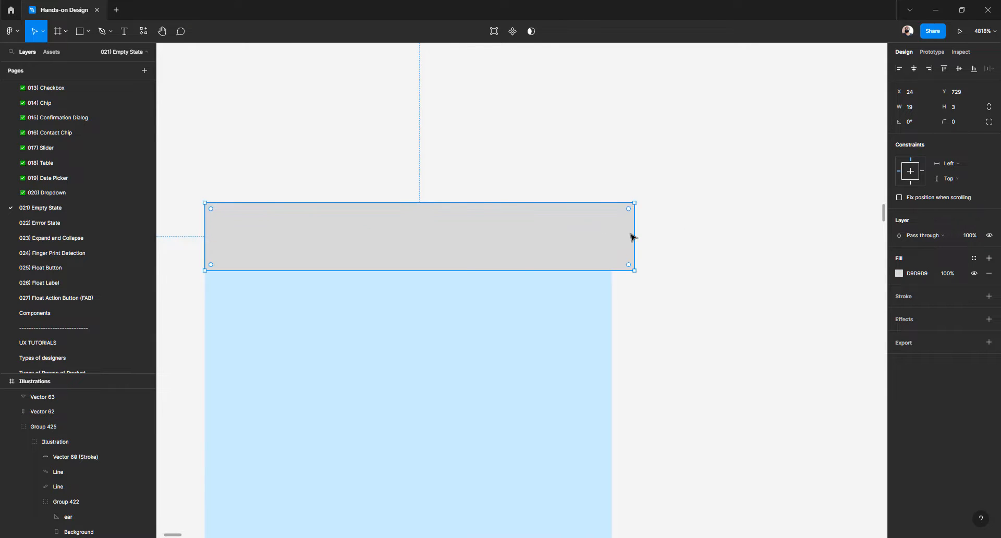
drag(636, 233, 615, 234)
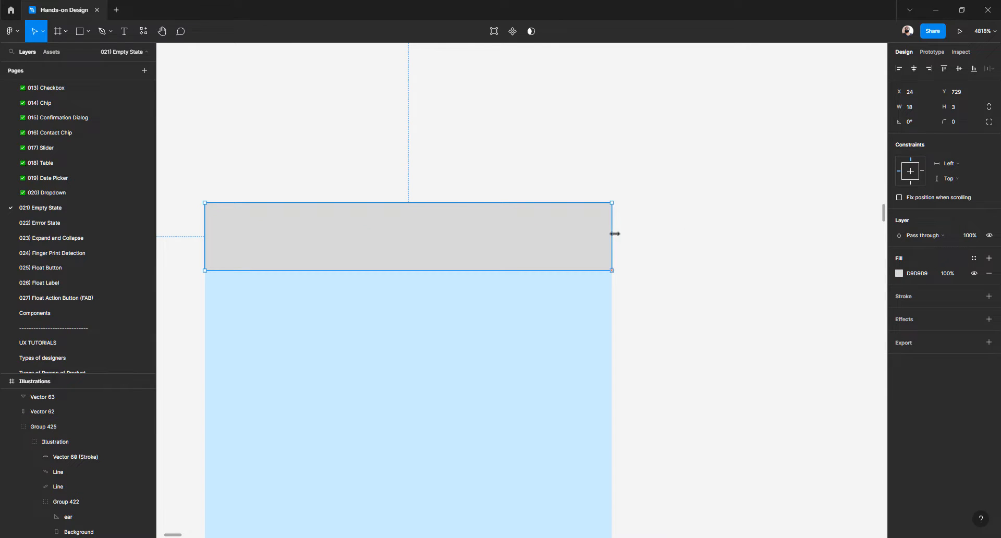
click(647, 255)
click(563, 303)
Round only the two upper corners of the pencil's cap rectangle
click(535, 214)
double_click(408, 224)
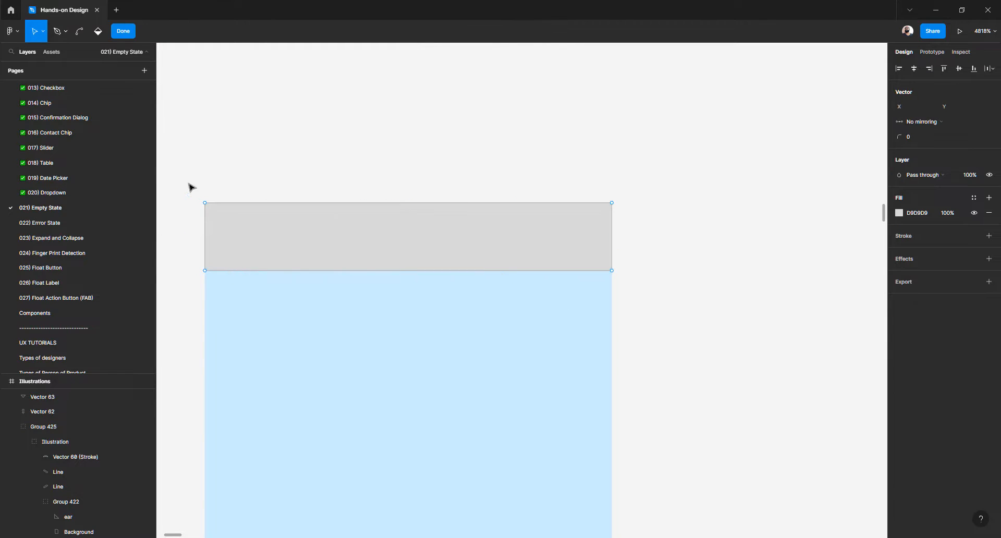
drag(625, 223, 628, 227)
click(916, 138)
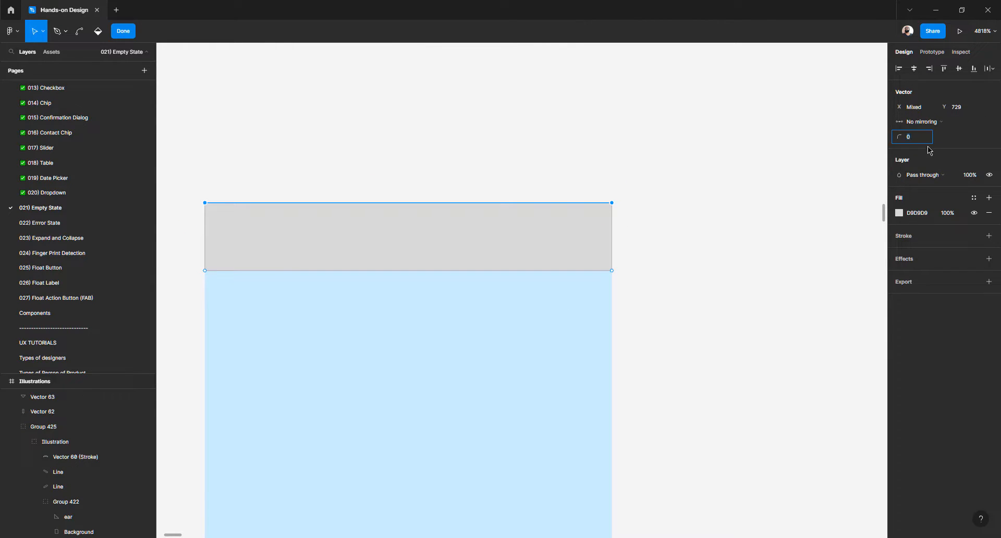
key(Return)
click(473, 150)
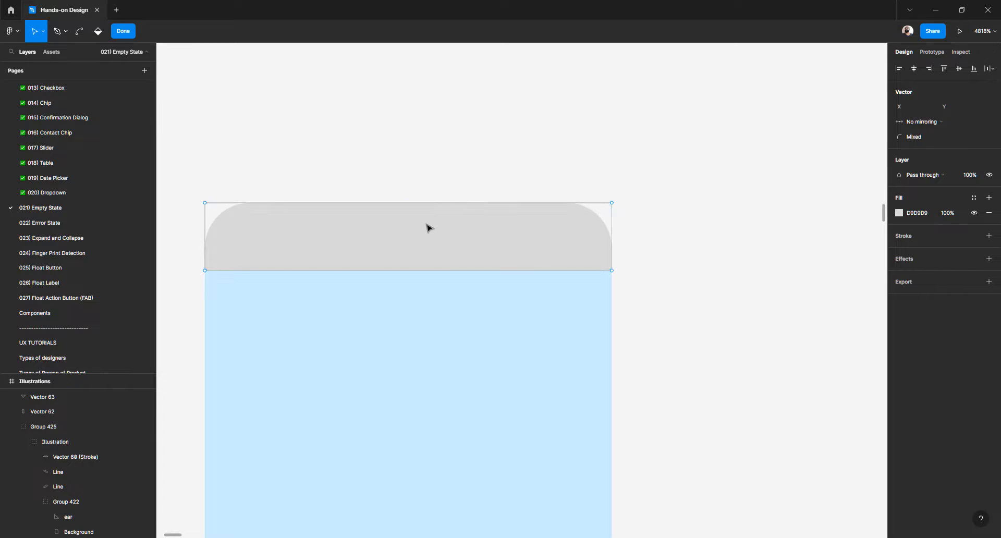
double_click(553, 141)
click(561, 141)
click(598, 254)
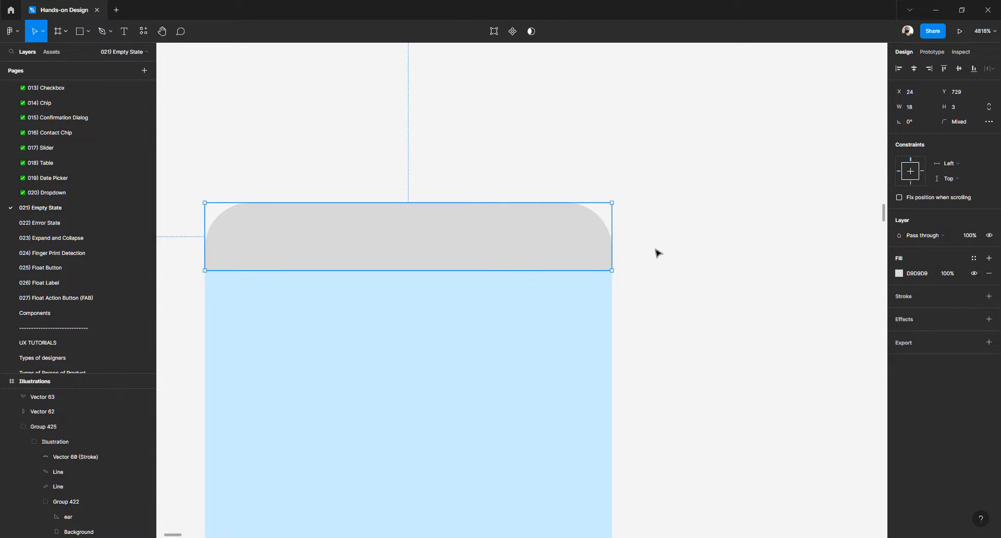
Fill the pencil's cap with the tip triangle's blue 3A92C3
scroll(733, 263, down, 5)
scroll(605, 307, down, 5)
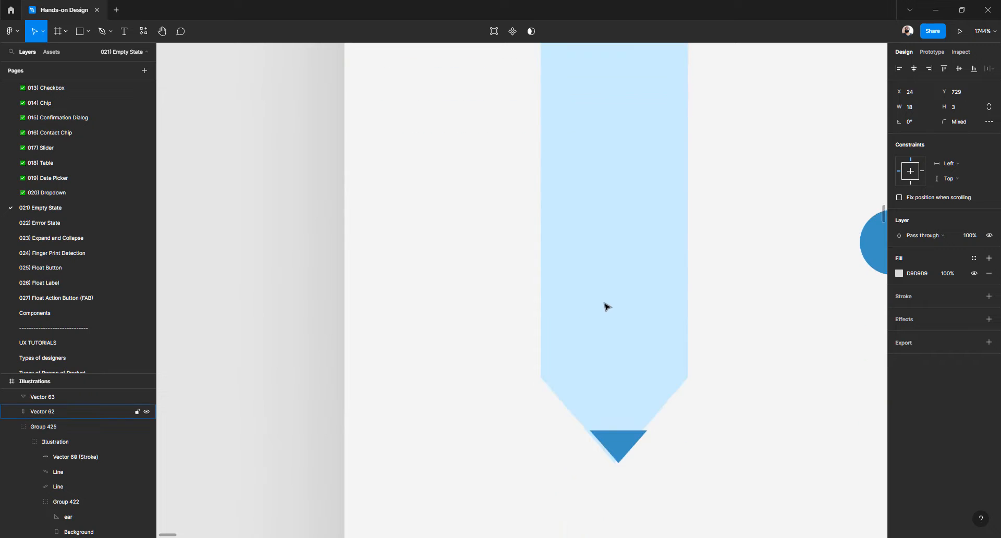
key(i)
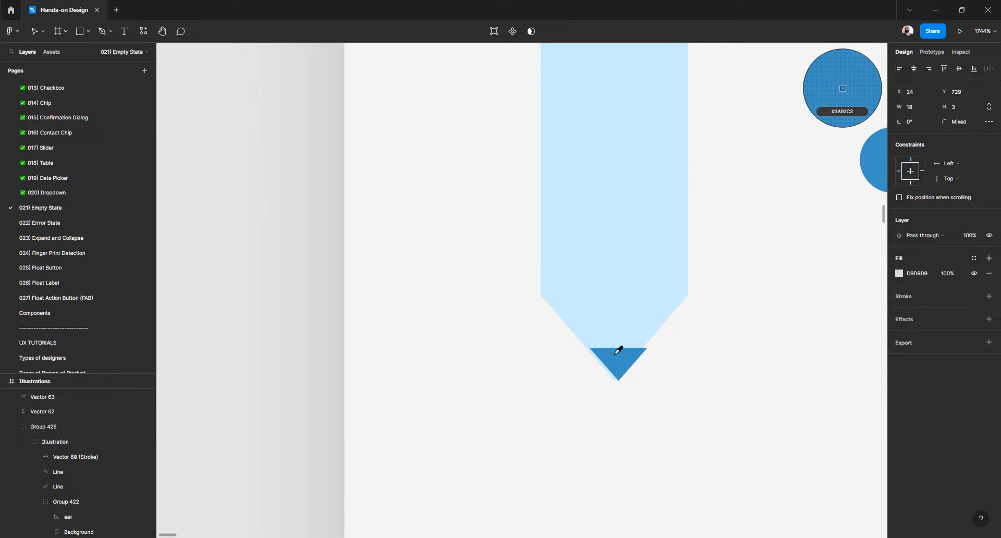
click(619, 349)
scroll(706, 387, up, 3)
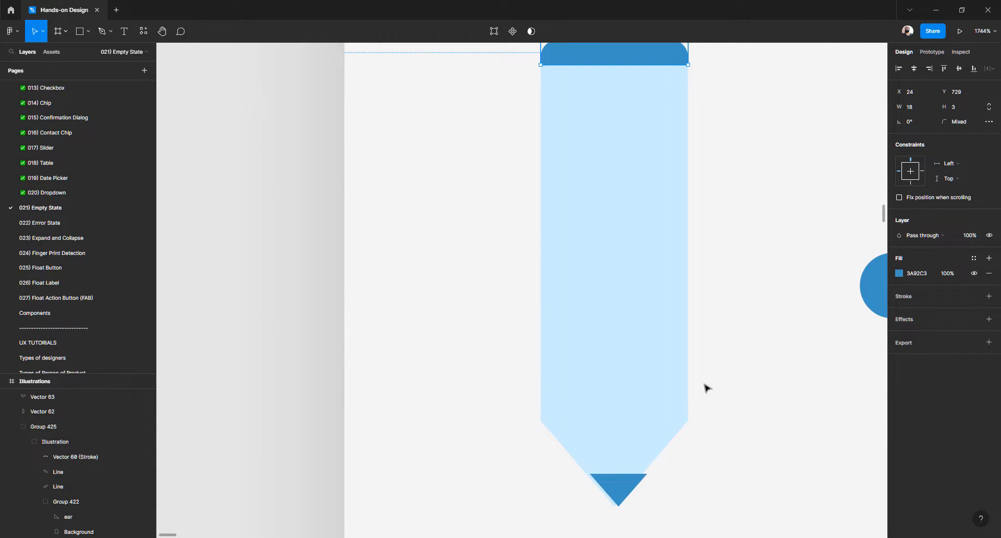
scroll(706, 387, up, 3)
click(722, 337)
scroll(600, 313, right, 4)
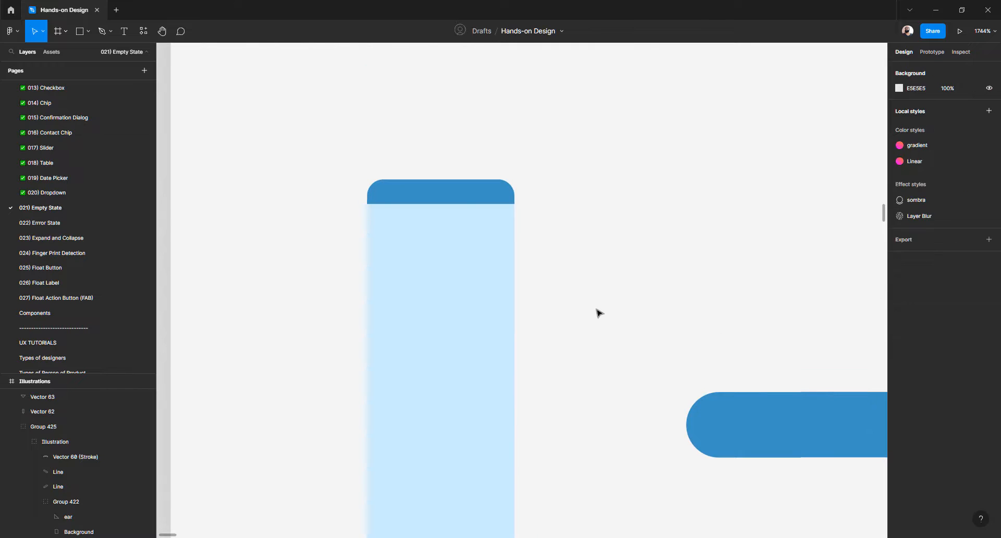
Disable snapping to the pixel grid and move the tip triangle to X 29.44 to line it up with the pencil's point
scroll(471, 310, down, 7)
scroll(440, 297, up, 10)
click(473, 252)
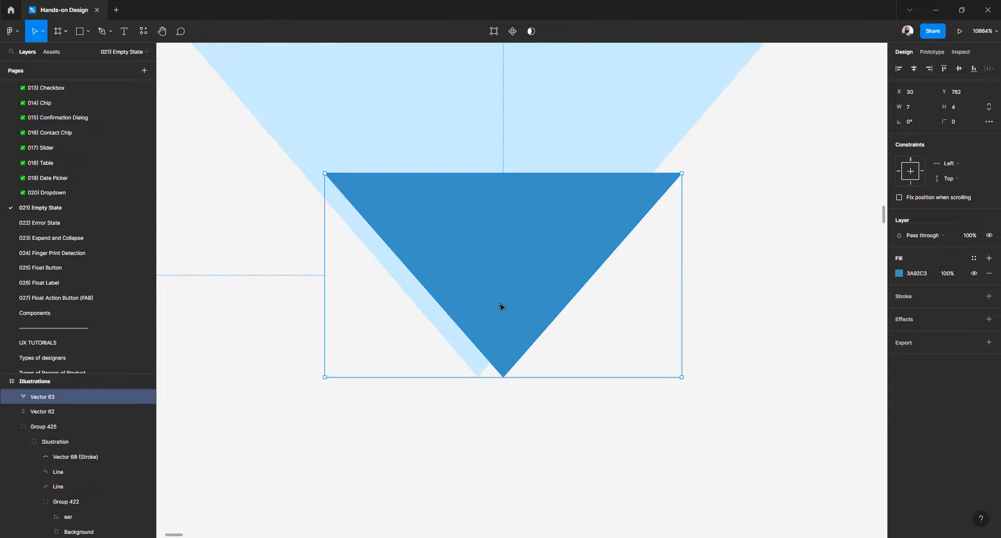
mouse_move(456, 298)
mouse_down()
mouse_move(435, 256)
mouse_move(455, 306)
mouse_up()
click(553, 140)
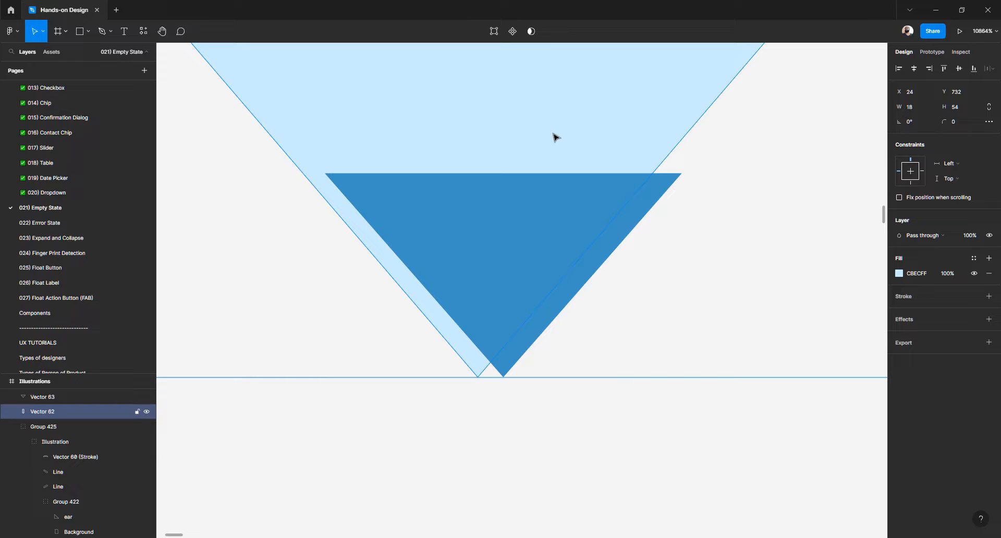
click(398, 408)
drag(349, 347, 416, 408)
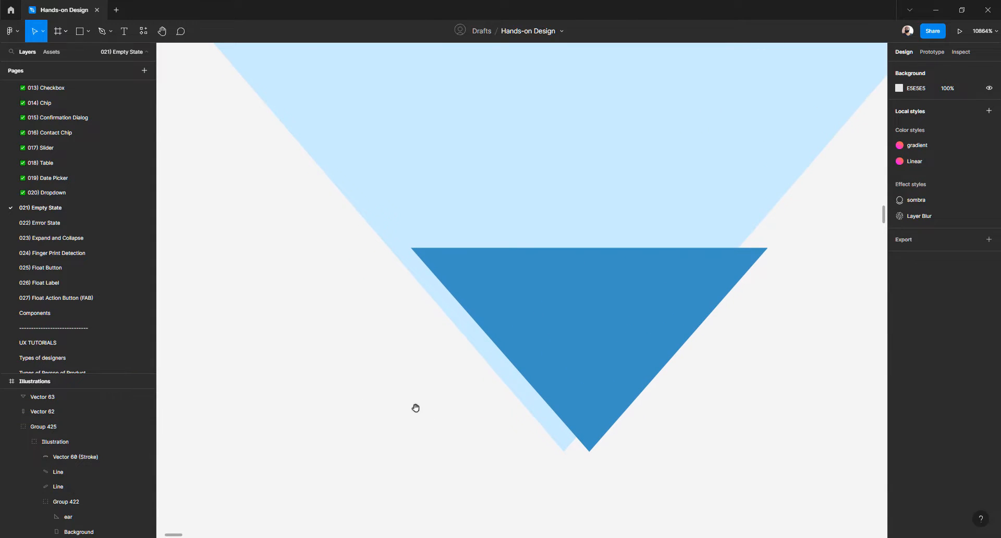
click(555, 305)
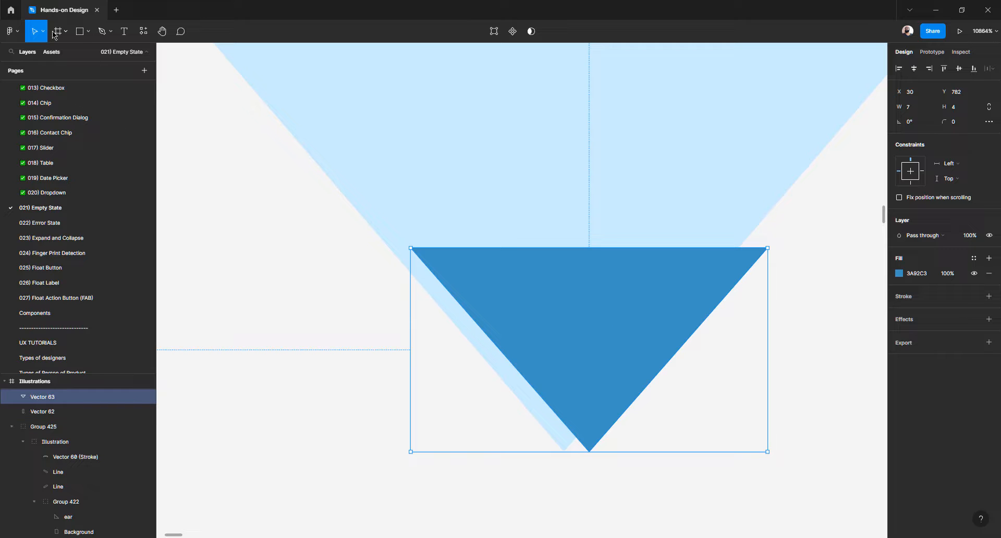
click(16, 34)
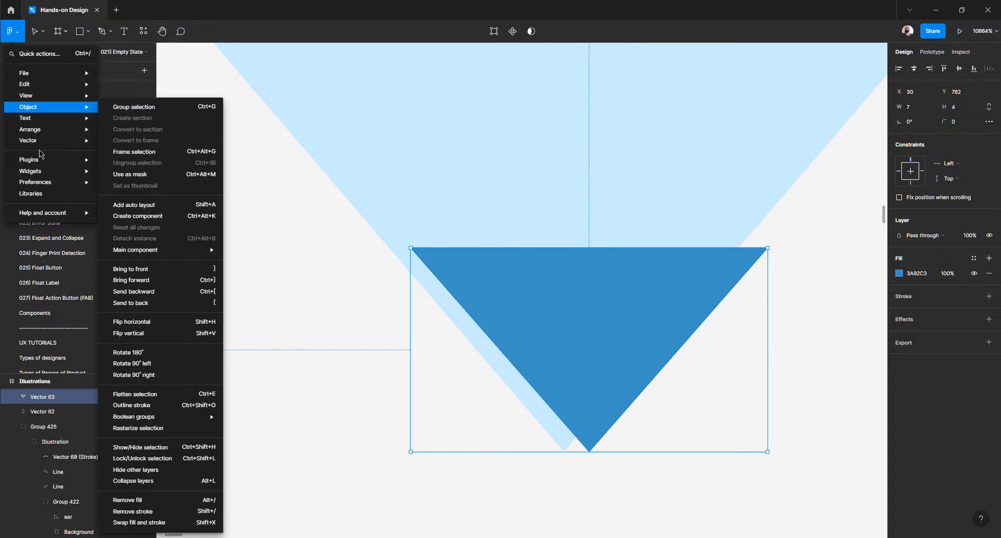
mouse_move(35, 184)
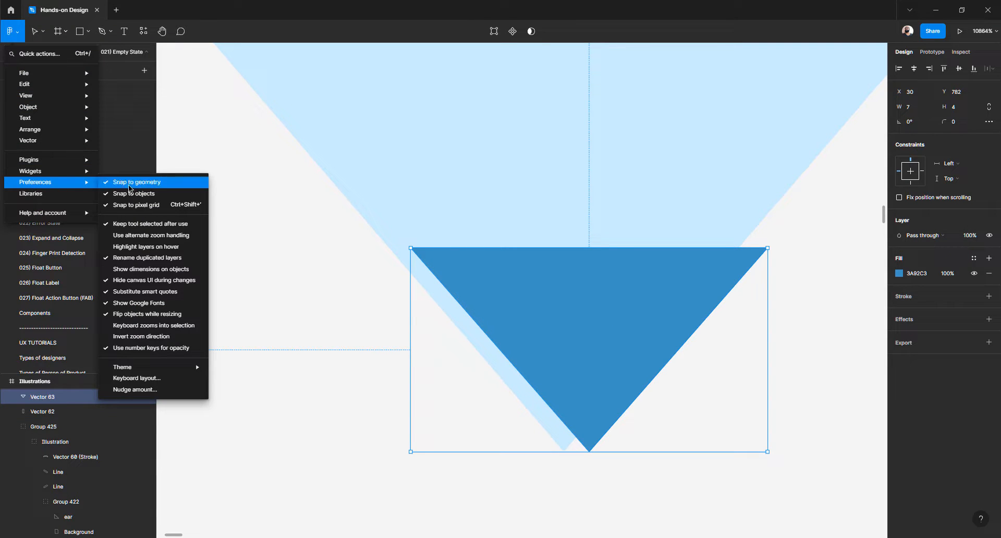
click(164, 208)
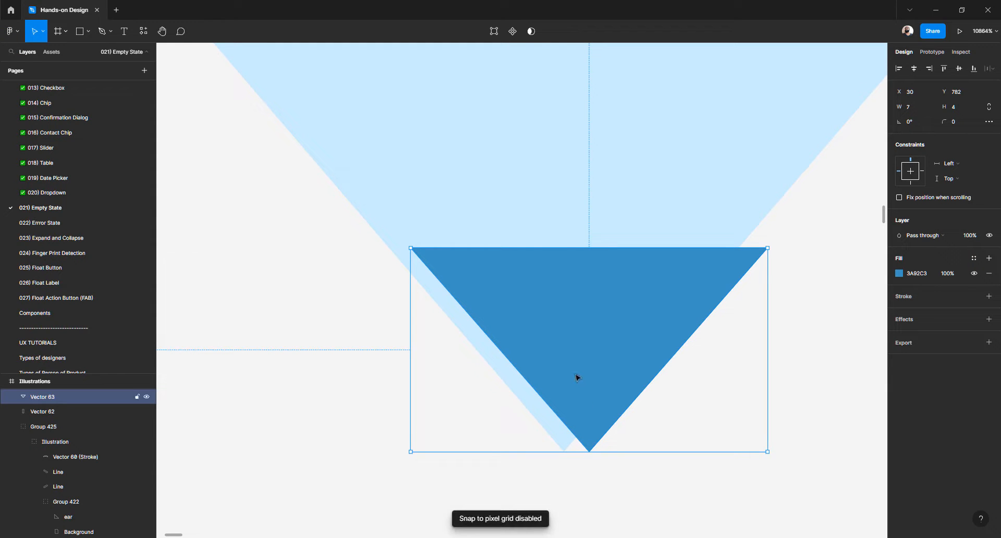
drag(567, 374, 548, 380)
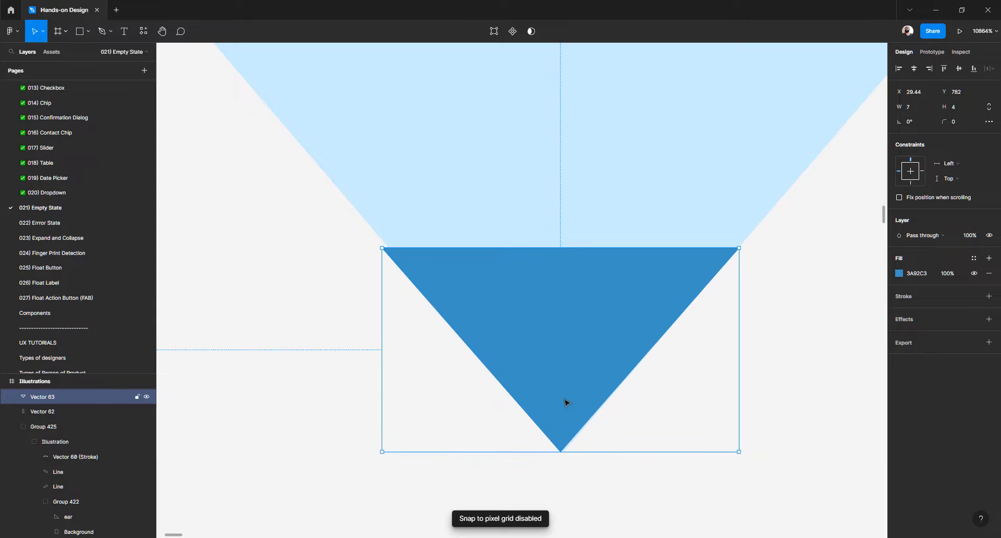
Edit the tip triangle's lowest point to X 33, Y 786 so it meets the body's point
scroll(573, 417, up, 2)
scroll(573, 417, up, 3)
scroll(574, 417, down, 4)
scroll(574, 418, up, 2)
scroll(571, 409, down, 2)
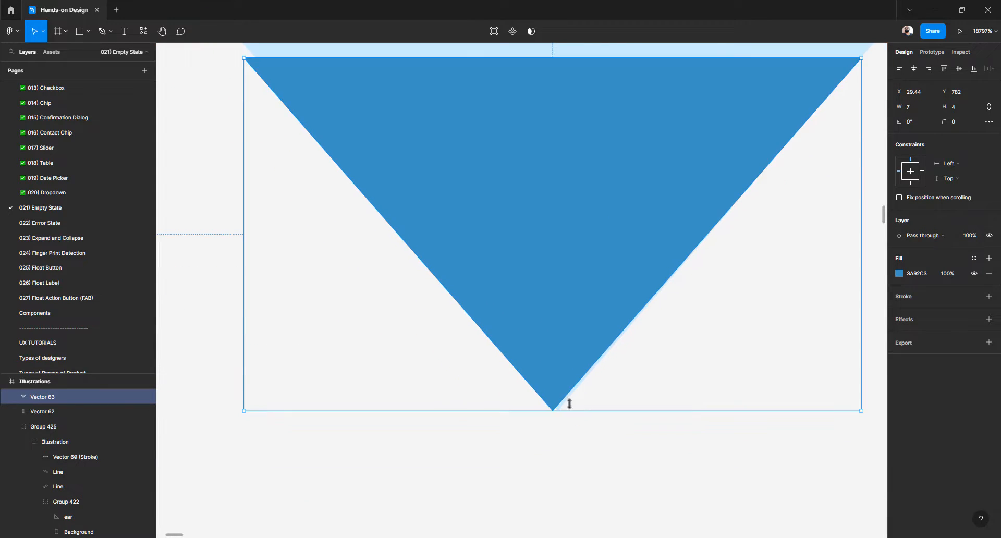
scroll(563, 394, up, 2)
double_click(552, 389)
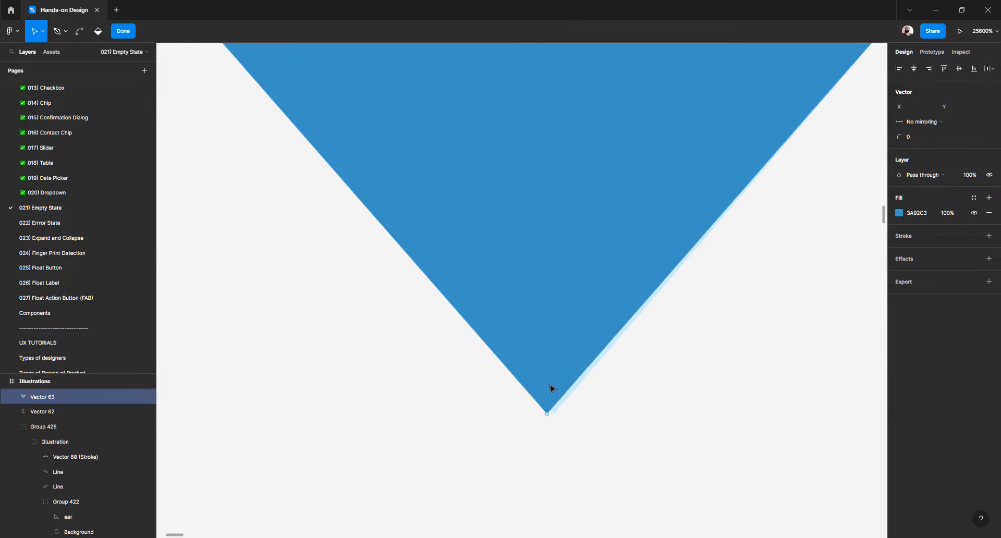
drag(546, 415, 556, 415)
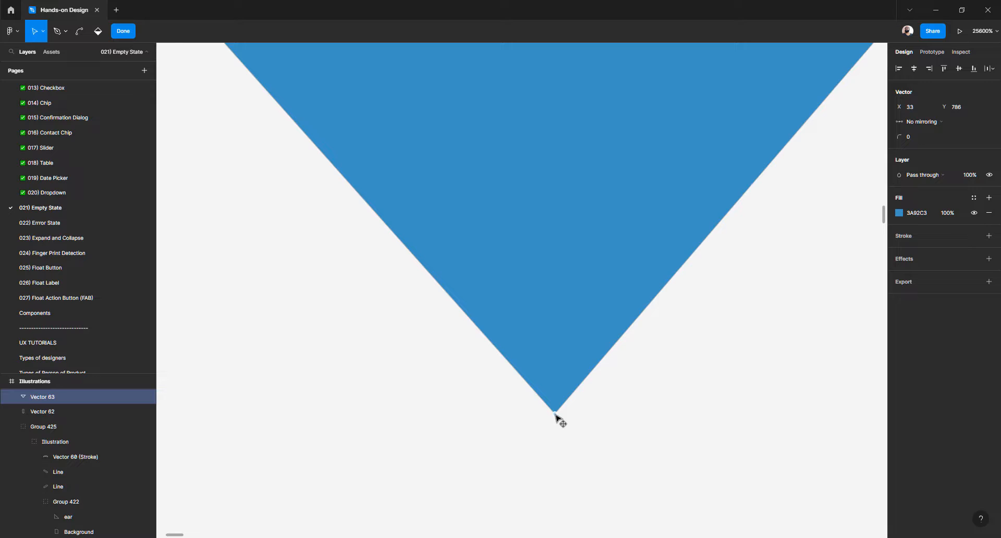
Move the tip triangle's upper-left corner to X 29.58, Y 782, onto the body's slanted edge
scroll(553, 416, up, 5)
scroll(553, 416, left, 3)
key(ctrl)
drag(289, 237, 308, 239)
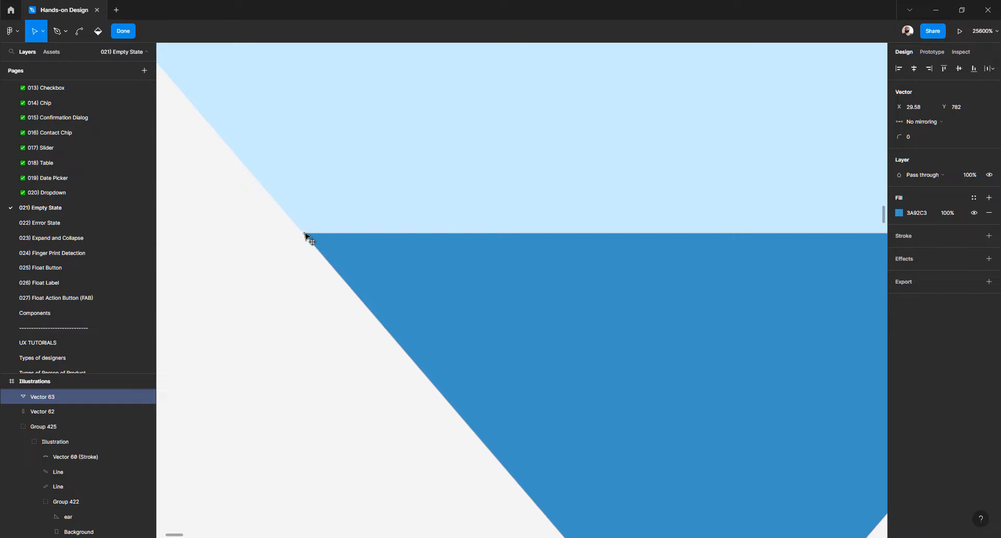
Finish editing the pencil's tip triangle and duplicate it, keeping the lower copy selected
scroll(498, 299, down, 5)
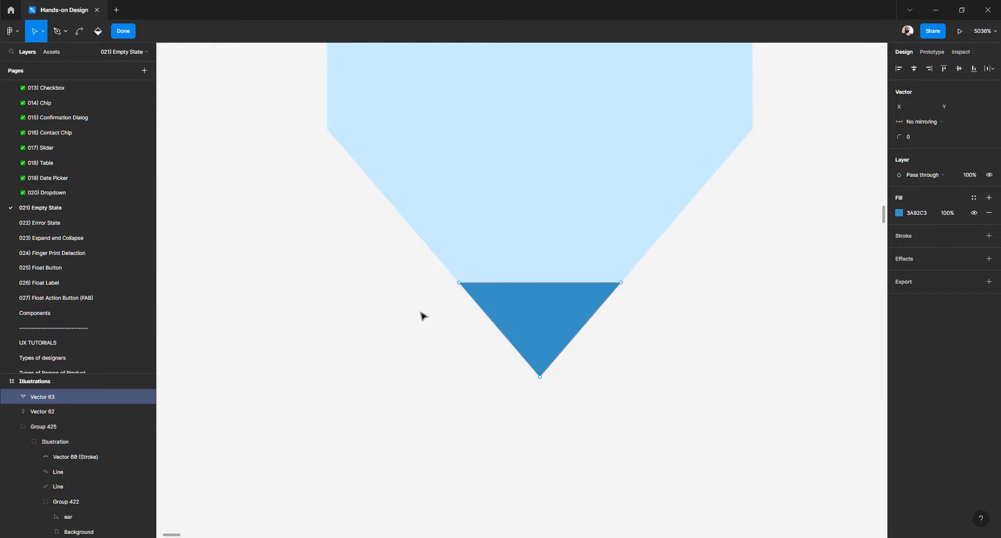
key(Escape)
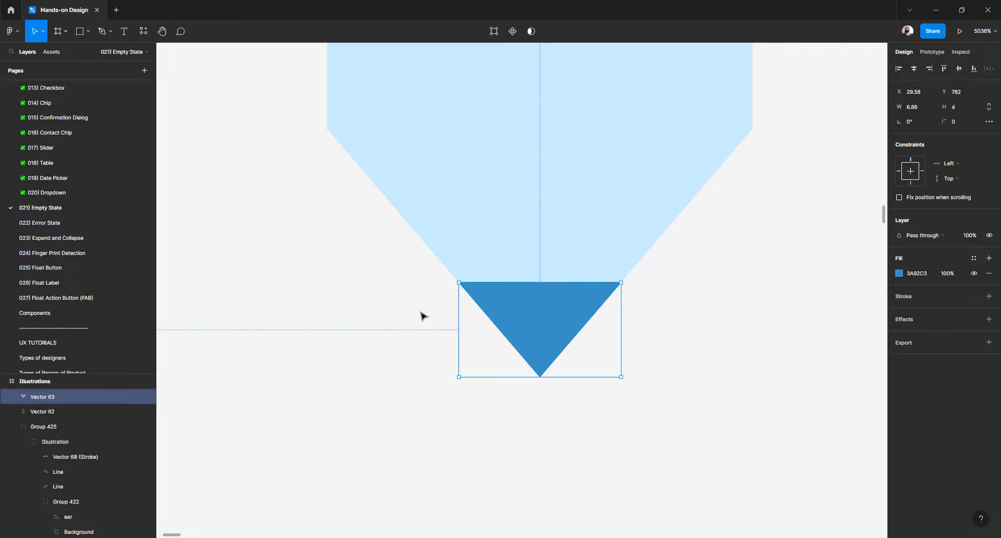
click(423, 317)
scroll(424, 316, down, 6)
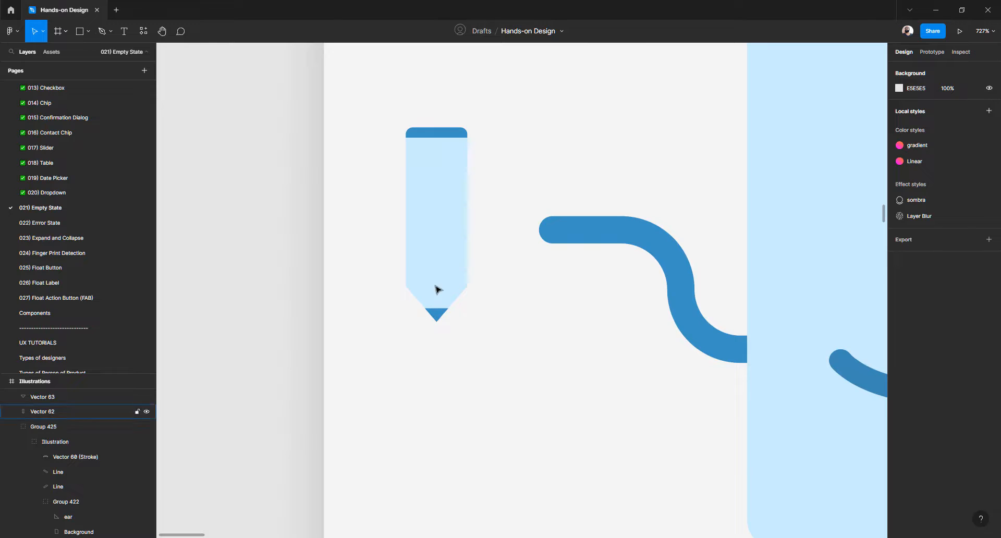
scroll(436, 290, up, 5)
click(439, 401)
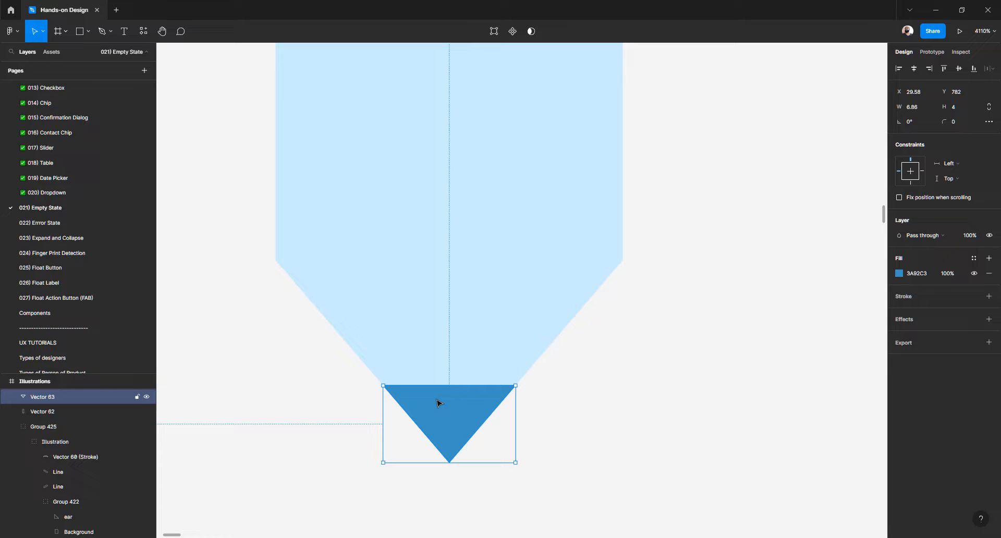
key(ctrl+d)
click(50, 412)
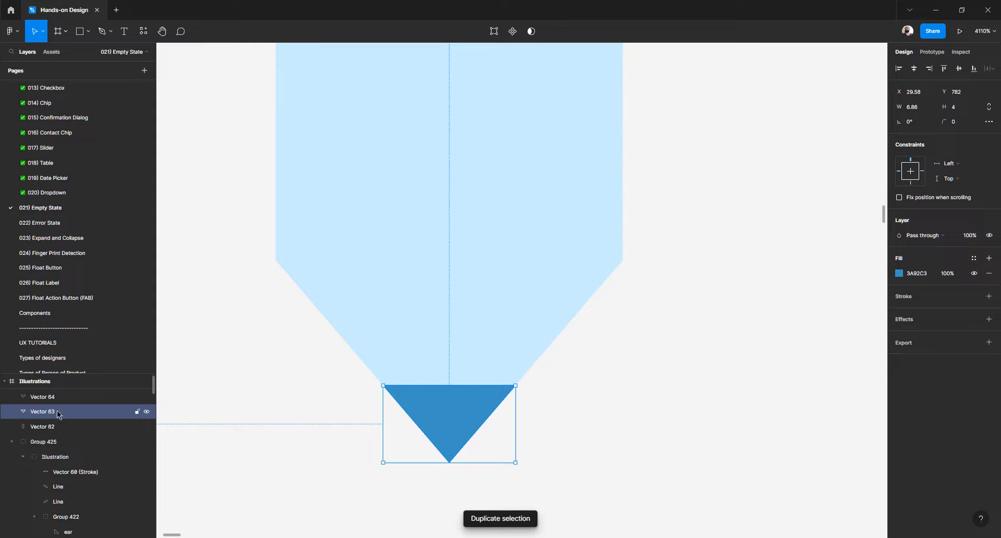
Stretch the lower triangle's upper edge to Y 777.29 and fill the triangle with lighter blue 6ABCE9
drag(421, 385, 423, 295)
click(899, 277)
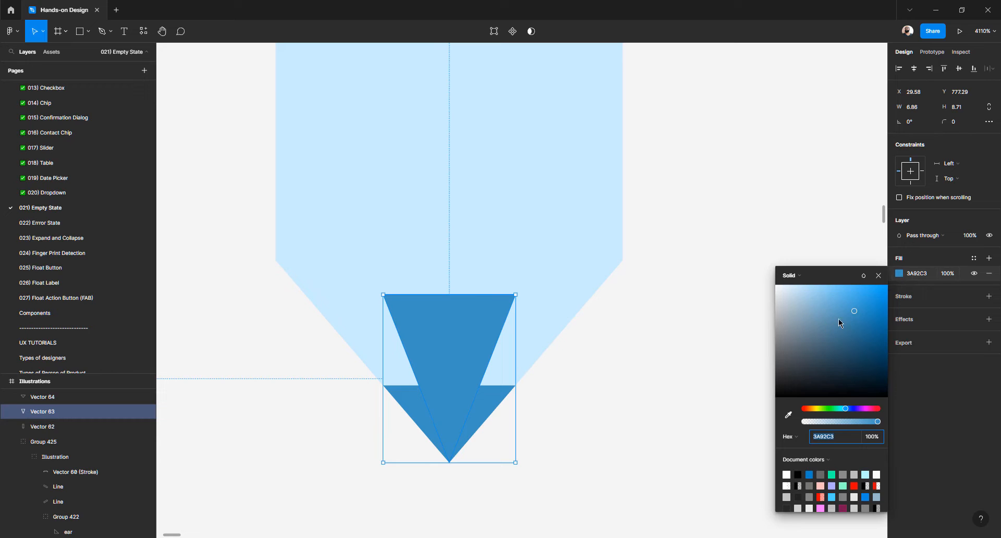
drag(855, 312, 837, 297)
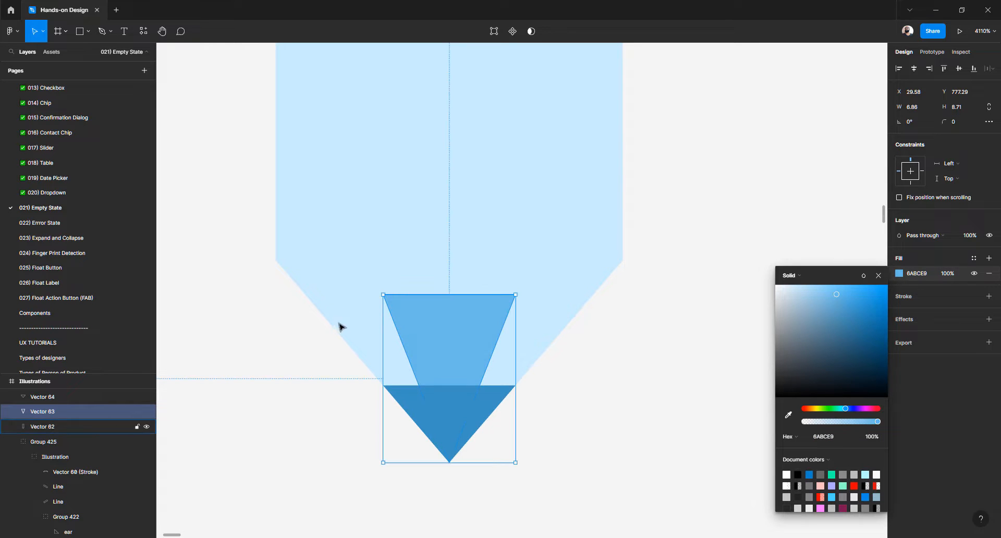
Widen the lighter triangle to the pencil body's width and move its upper-left corner to X 24, Y 775.5
drag(403, 295, 274, 322)
scroll(283, 263, up, 5)
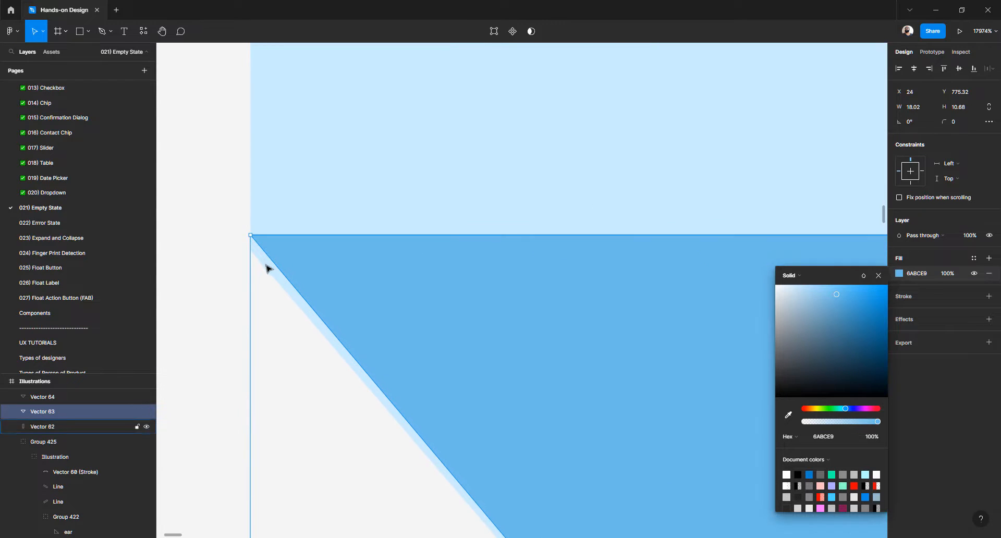
scroll(267, 269, up, 1)
scroll(255, 252, up, 1)
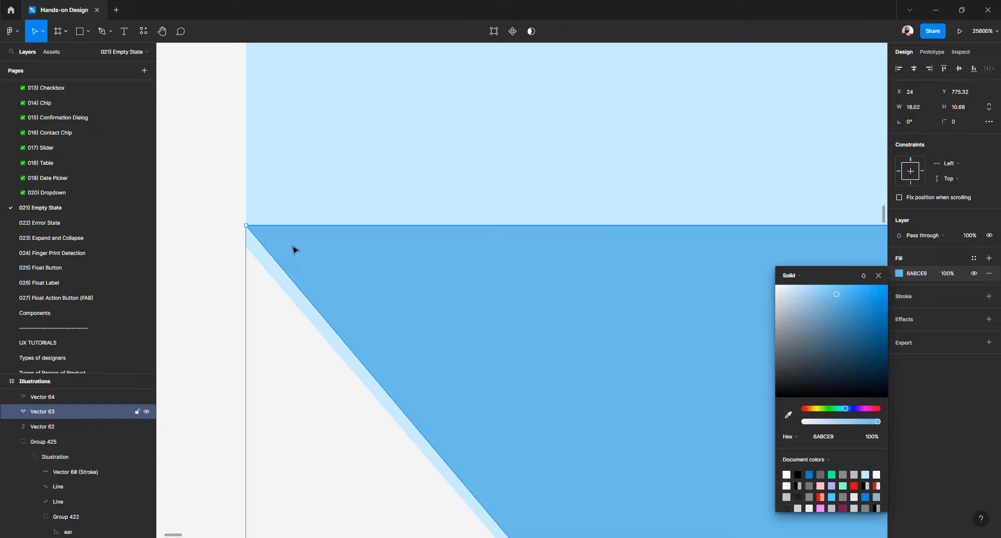
double_click(294, 250)
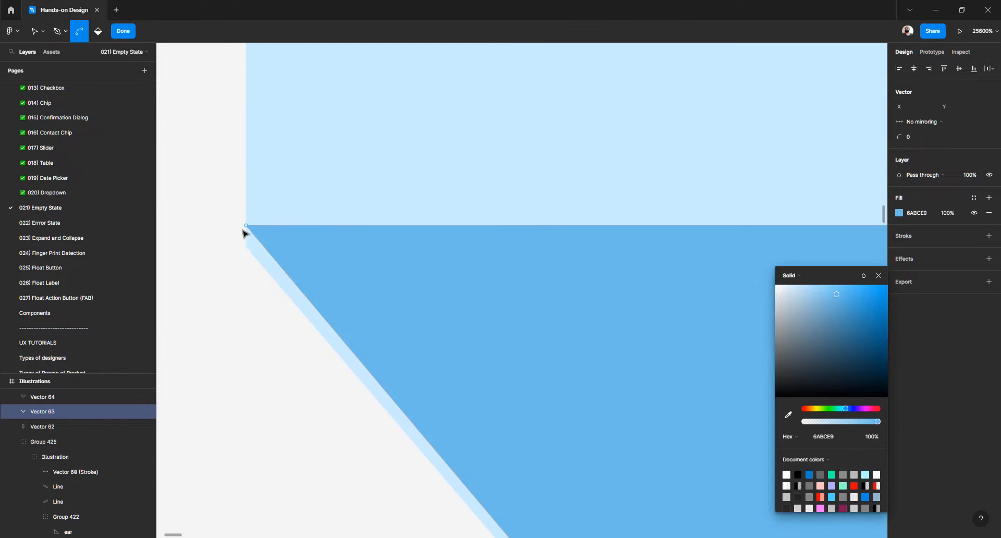
drag(249, 226, 248, 249)
Move the lighter triangle's upper-right corner to X 41.99, Y 775.5, onto the body's corner, and finish editing the shape
scroll(307, 261, down, 6)
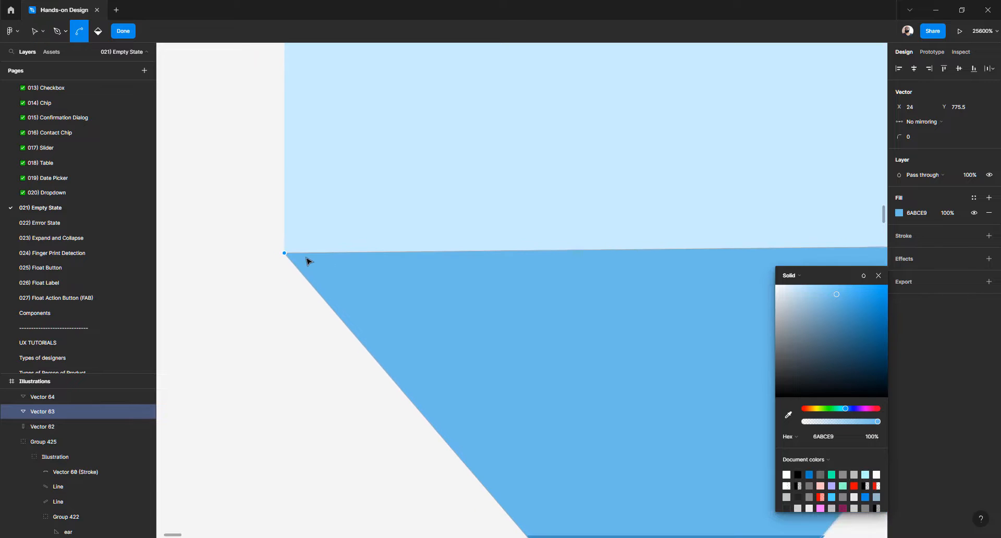
scroll(305, 258, down, 3)
scroll(313, 259, right, 4)
scroll(332, 256, up, 8)
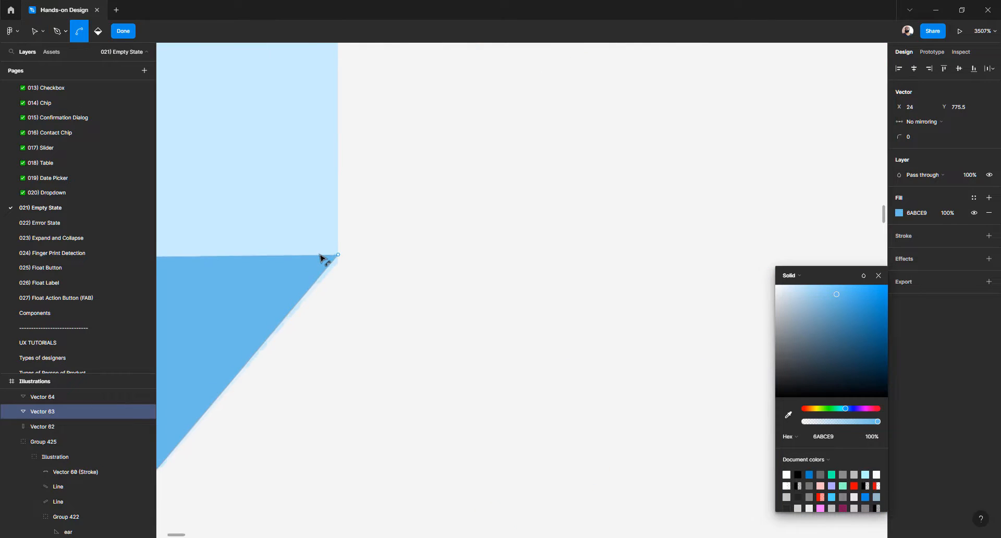
scroll(322, 256, up, 1)
drag(385, 257, 389, 284)
scroll(407, 275, down, 5)
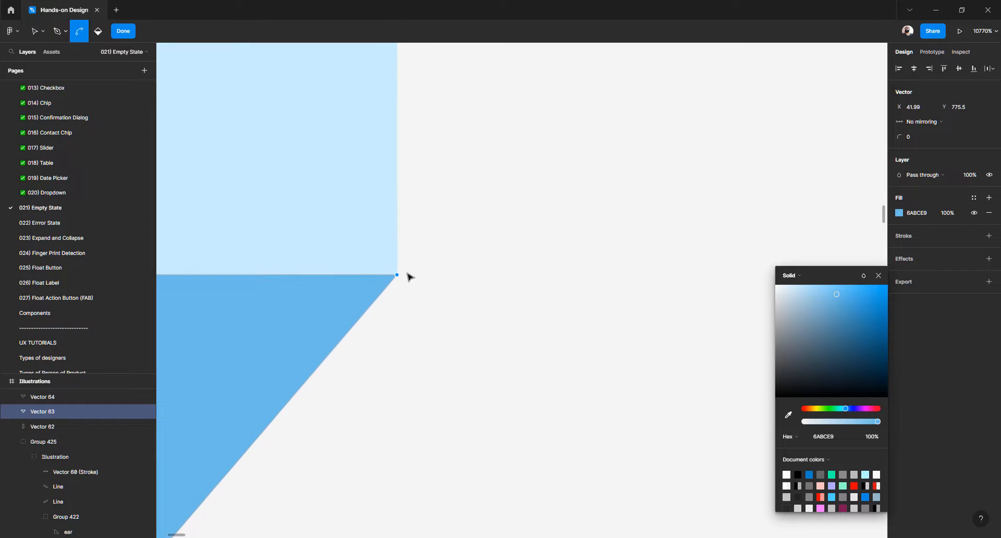
scroll(408, 276, down, 1)
scroll(322, 335, up, 4)
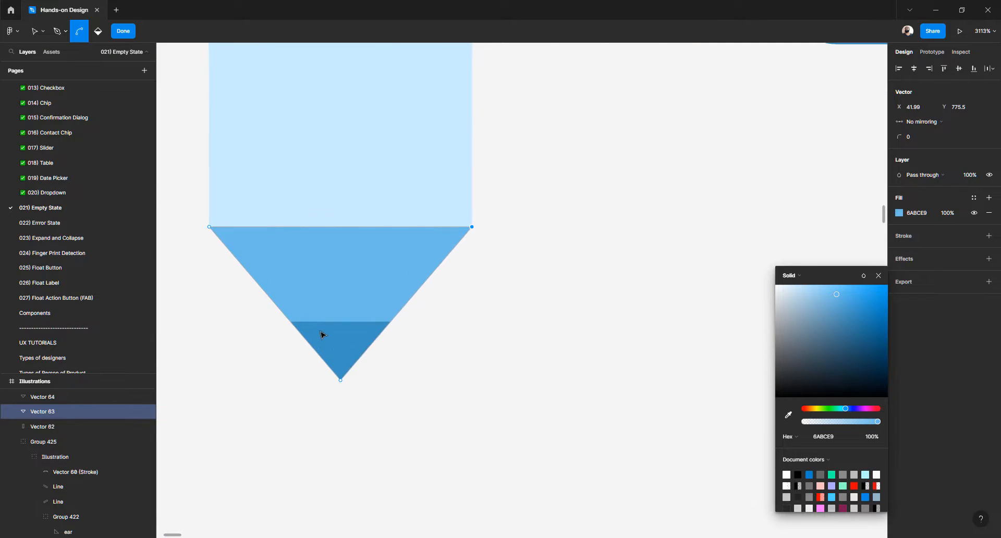
key(Escape)
click(240, 402)
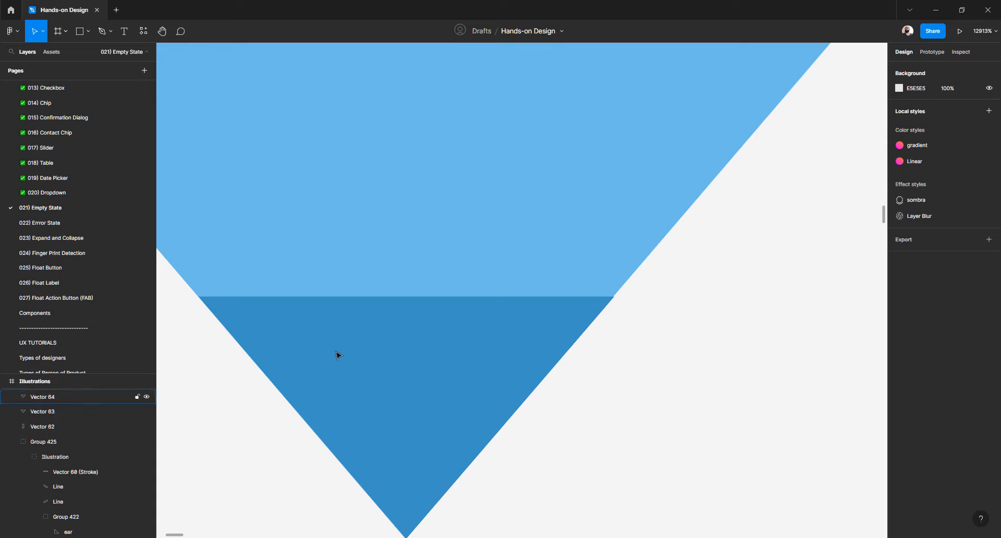
Lower the two upper points of the dark tip triangle to Y 783
double_click(337, 354)
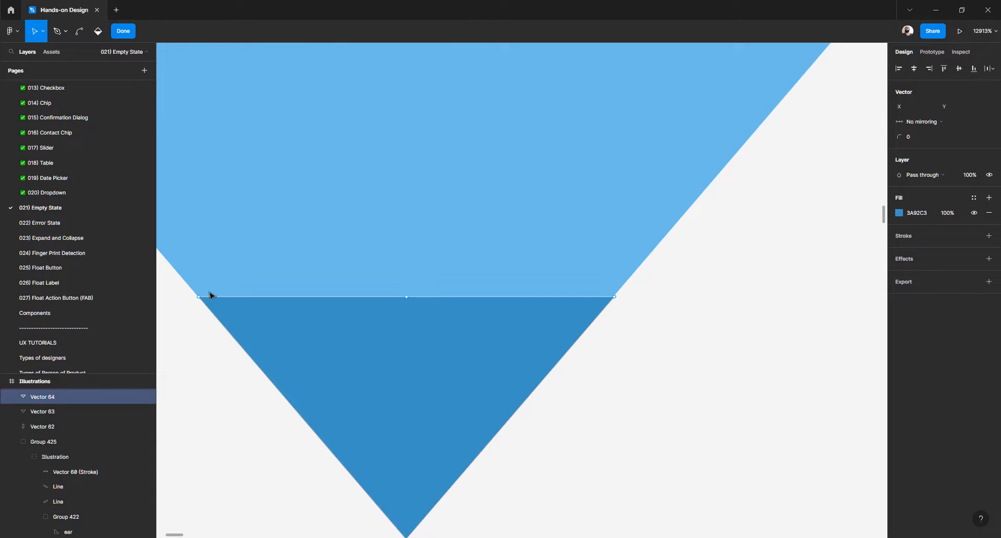
drag(181, 277, 628, 335)
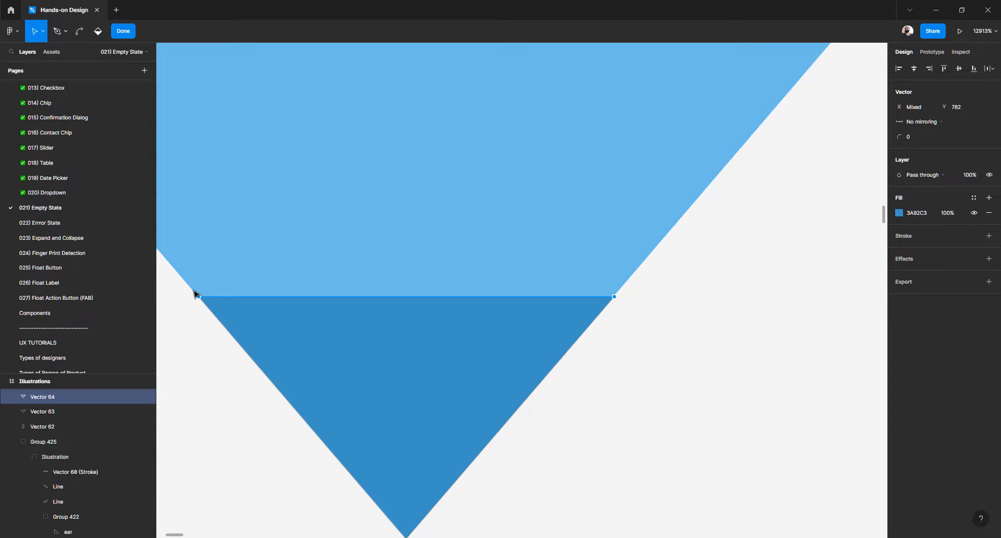
key(Down)
key(Down)
key(Down)
key(Down)
key(Down)
key(Down)
key(Down)
key(Down)
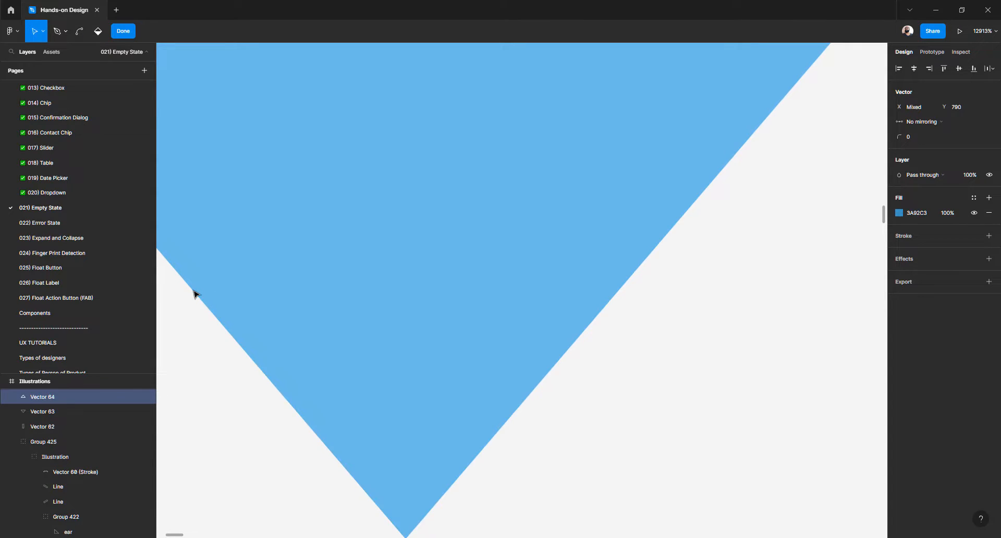
key(Up)
key(Up)
key(Up)
key(Up)
key(Up)
key(Up)
key(Up)
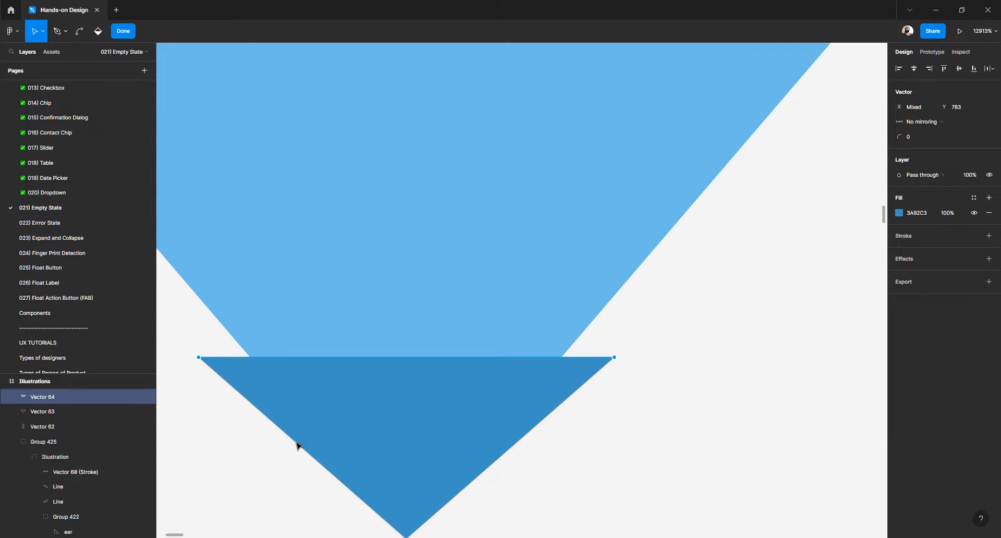
click(251, 395)
key(Escape)
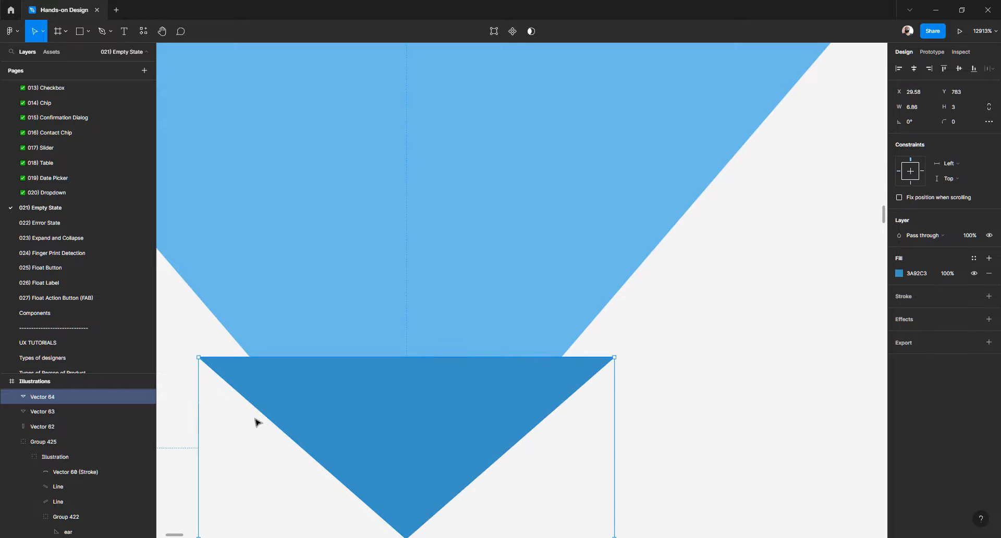
Narrow the dark tip triangle symmetrically so that its sides follow the lighter triangle's slanted edges
drag(202, 426, 250, 418)
click(273, 422)
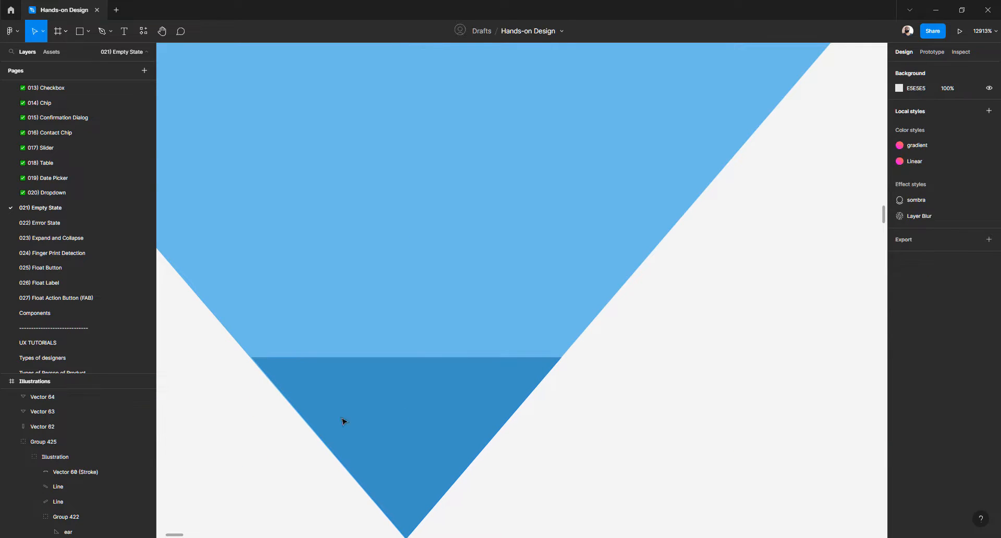
scroll(421, 344, down, 10)
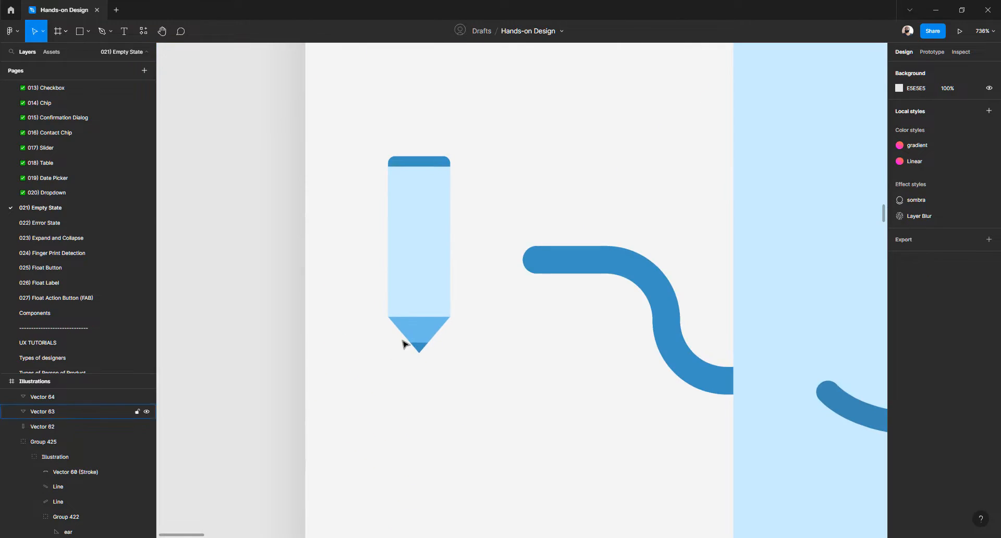
Lighten the fill of the triangle behind the dark tip to 9FDCFE
click(419, 335)
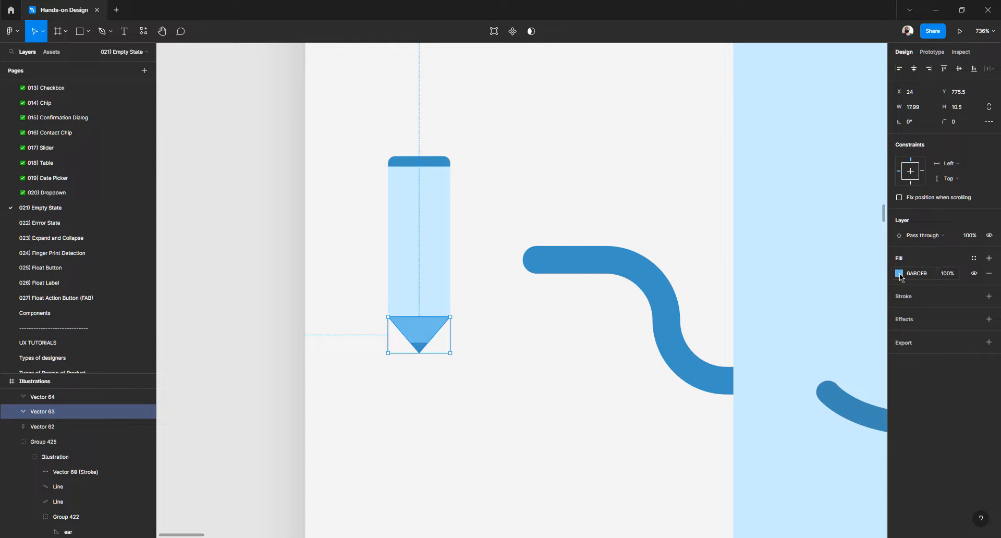
click(899, 274)
drag(837, 295, 818, 288)
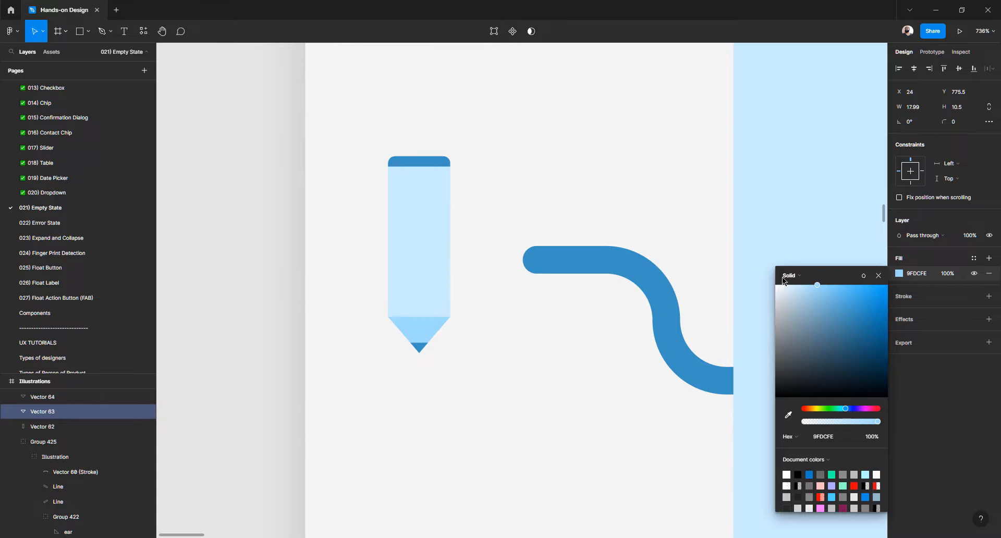
Fill the pencil's cap with the color 9FDCFE sampled from the lighter triangle
key(i)
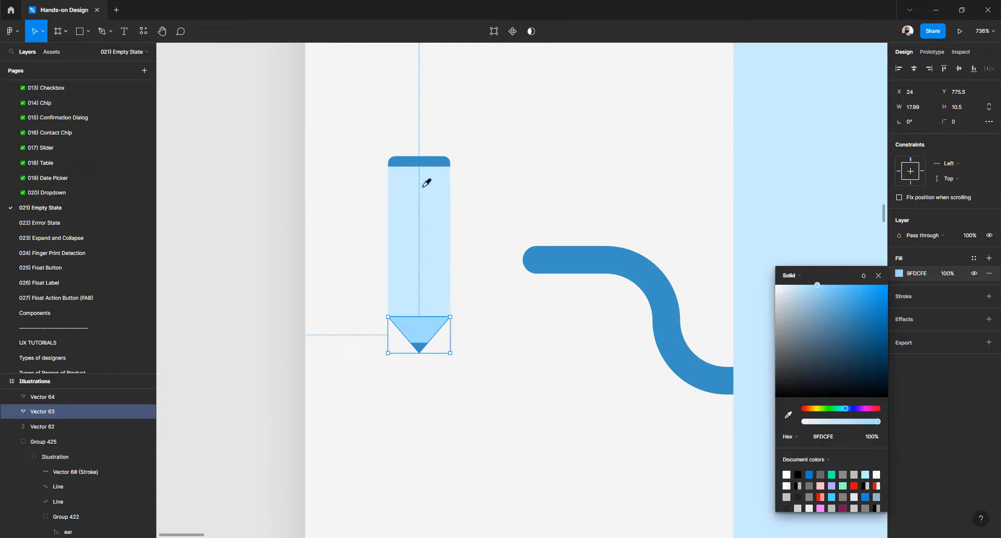
click(426, 162)
click(426, 164)
key(i)
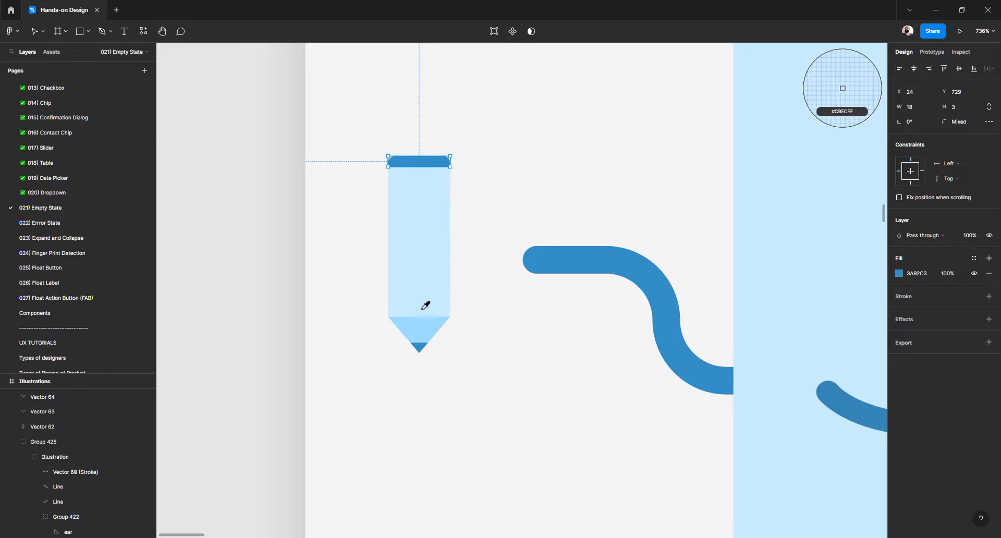
click(421, 320)
click(255, 272)
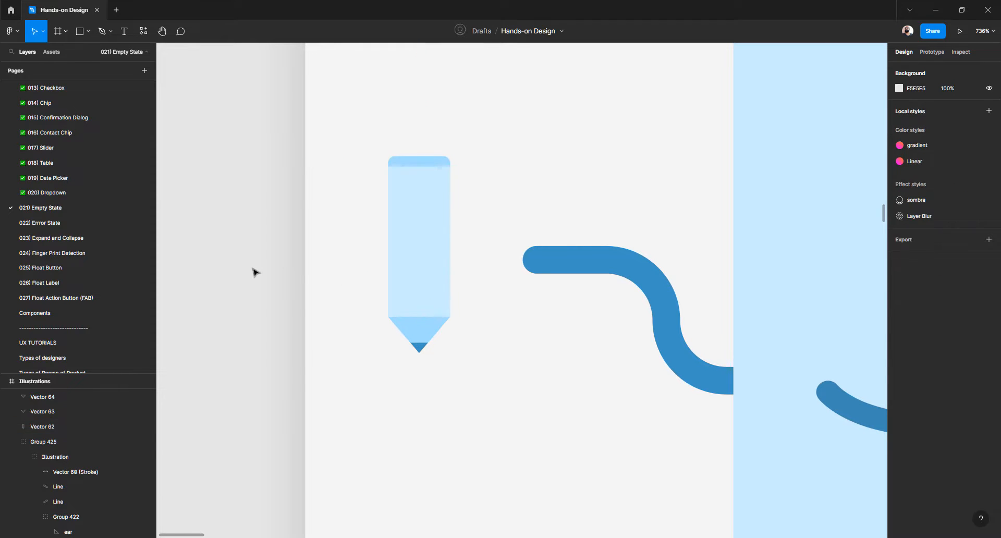
Change the fill of both the pencil's cap and the lighter triangle to 6ACAFF
click(431, 166)
shift+click(429, 326)
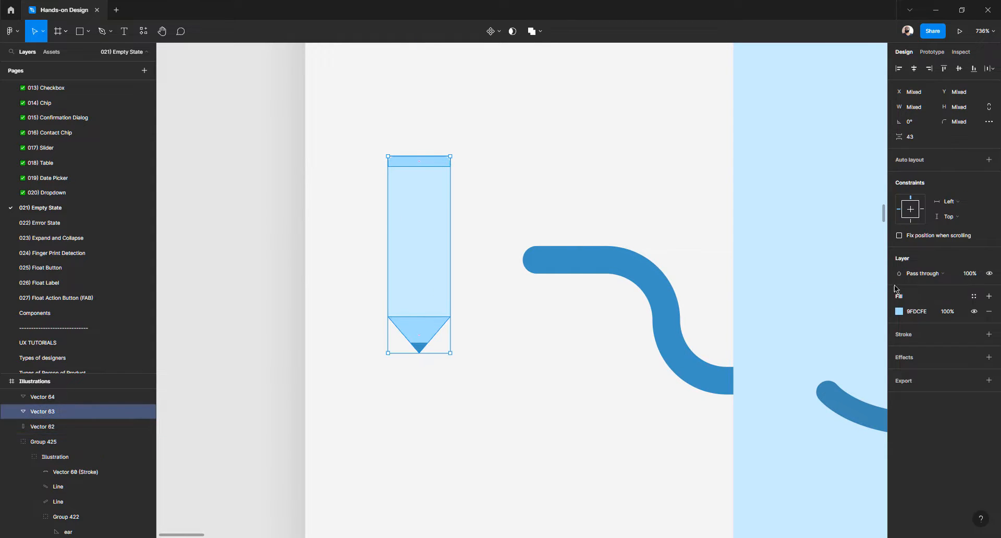
click(900, 312)
drag(820, 305, 840, 304)
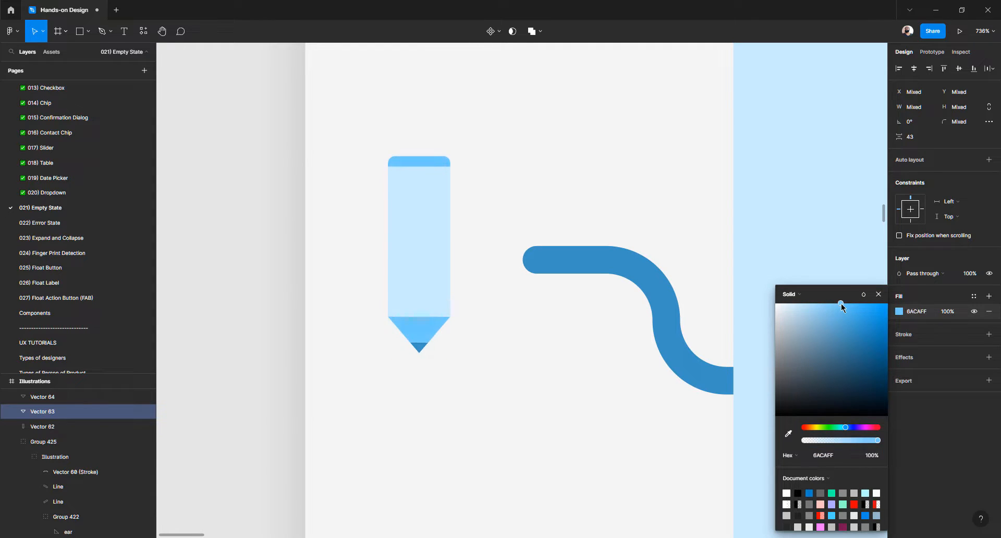
click(337, 143)
Group all the pencil's parts and re-enable snapping to the pixel grid
drag(251, 132, 474, 393)
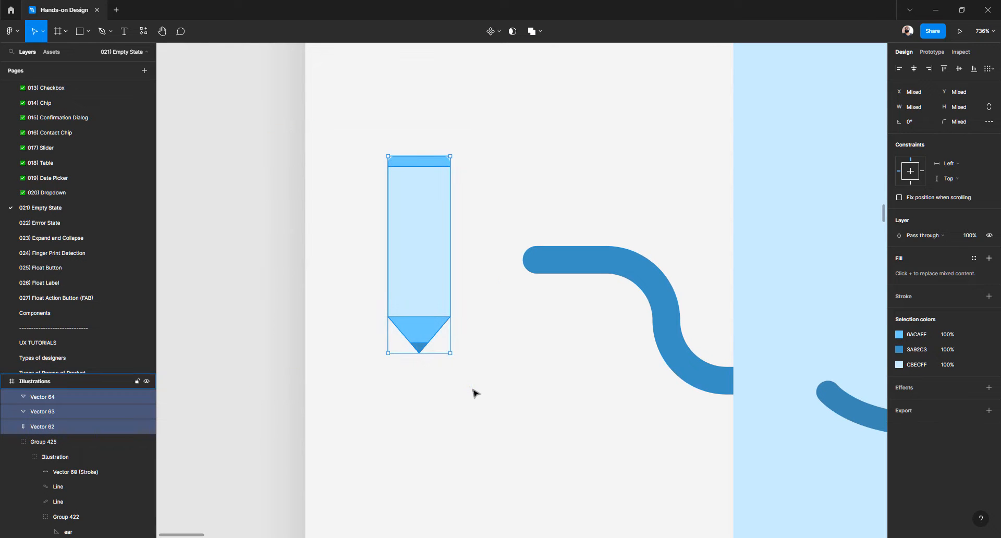
key(ctrl+g)
click(18, 34)
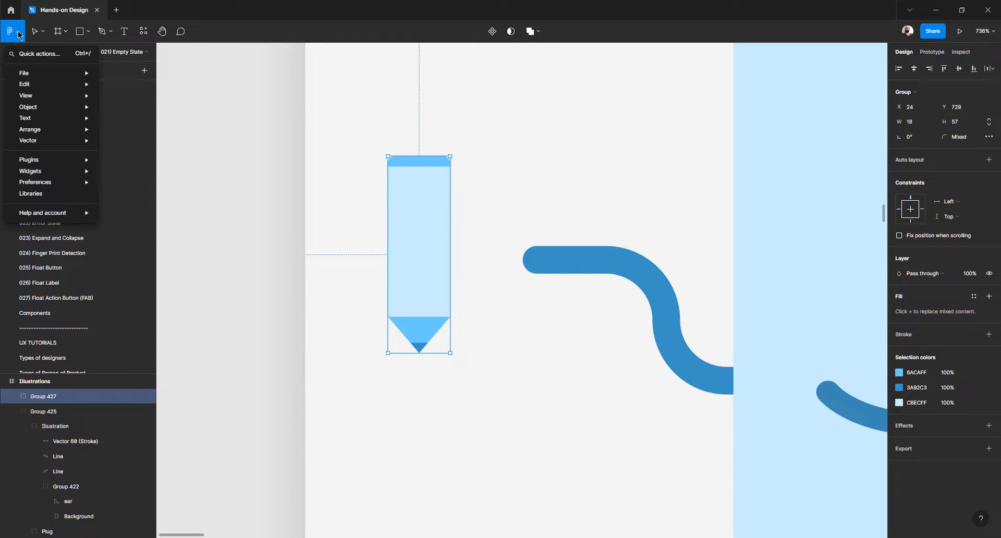
mouse_move(52, 182)
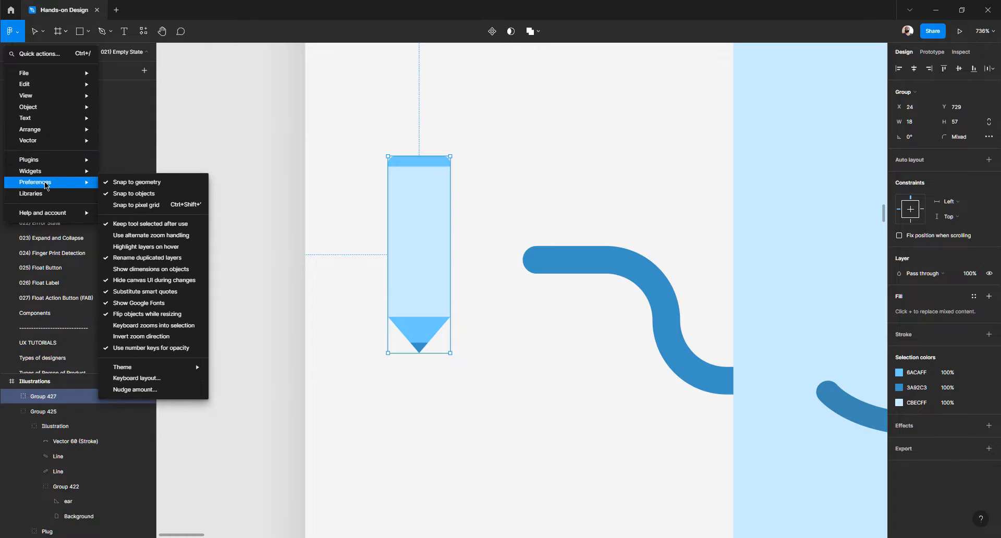
click(124, 205)
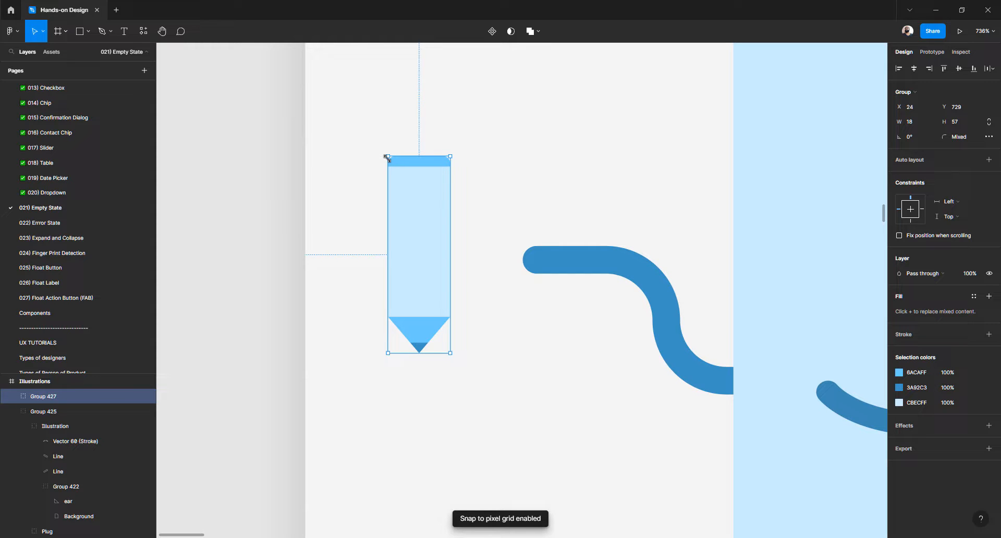
Place the pencil group over the end of the document's left arm, rotated to -24.36° and scaled to 12.32 × 39
mouse_move(397, 172)
mouse_down()
mouse_move(421, 219)
mouse_move(530, 258)
mouse_move(541, 239)
mouse_move(564, 240)
mouse_up()
drag(588, 191, 619, 201)
scroll(498, 219, down, 5)
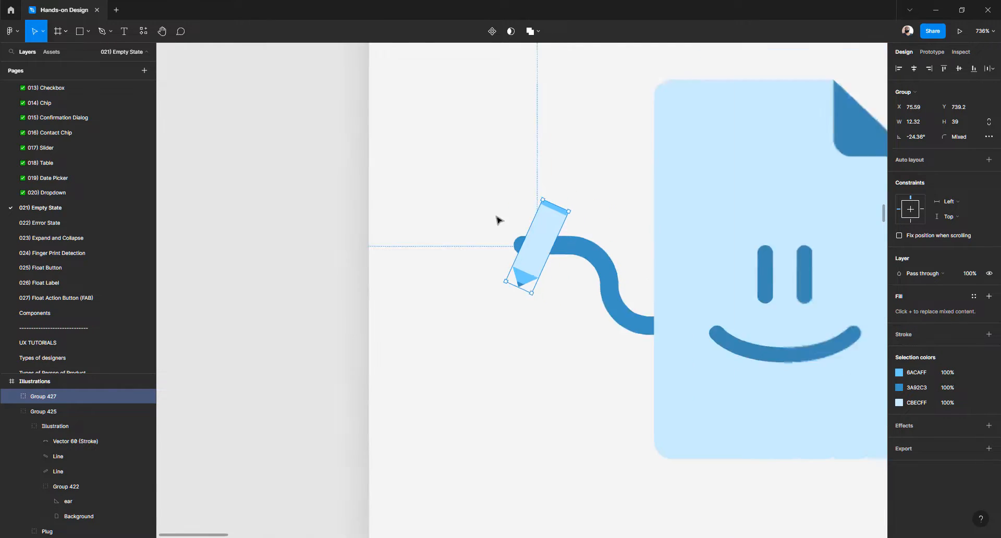
Enlarge the tilted pencil to 13.66 × 43.25 and position it on the left arm at X 79.54, Y 736.99
scroll(574, 214, up, 8)
mouse_move(618, 209)
mouse_down()
mouse_move(650, 181)
mouse_move(634, 208)
mouse_up()
mouse_move(670, 170)
mouse_down()
mouse_move(643, 215)
mouse_move(609, 223)
mouse_up()
scroll(447, 217, down, 3)
scroll(448, 218, down, 5)
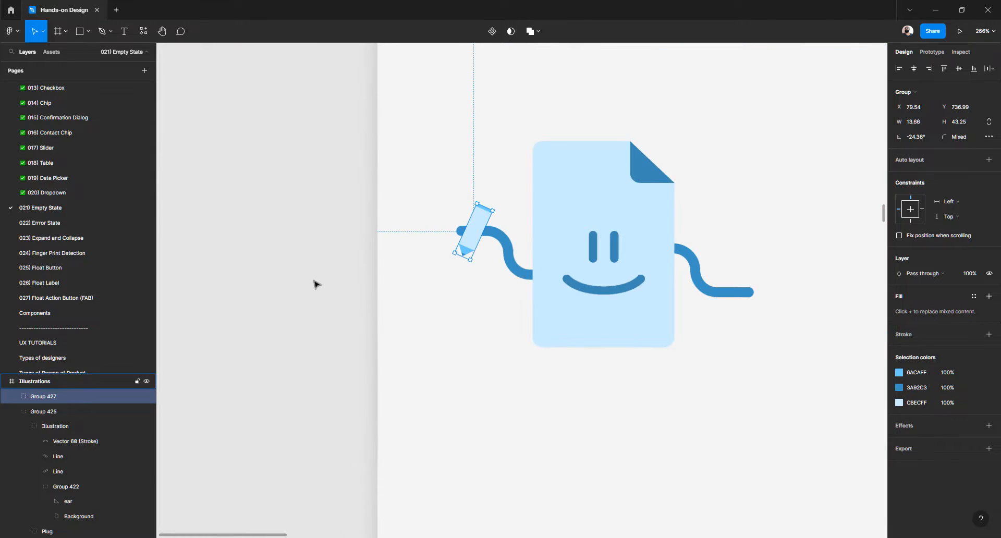
Group the pencil with the smiling document and rename the new group as Illustration
click(311, 284)
scroll(312, 258, right, 3)
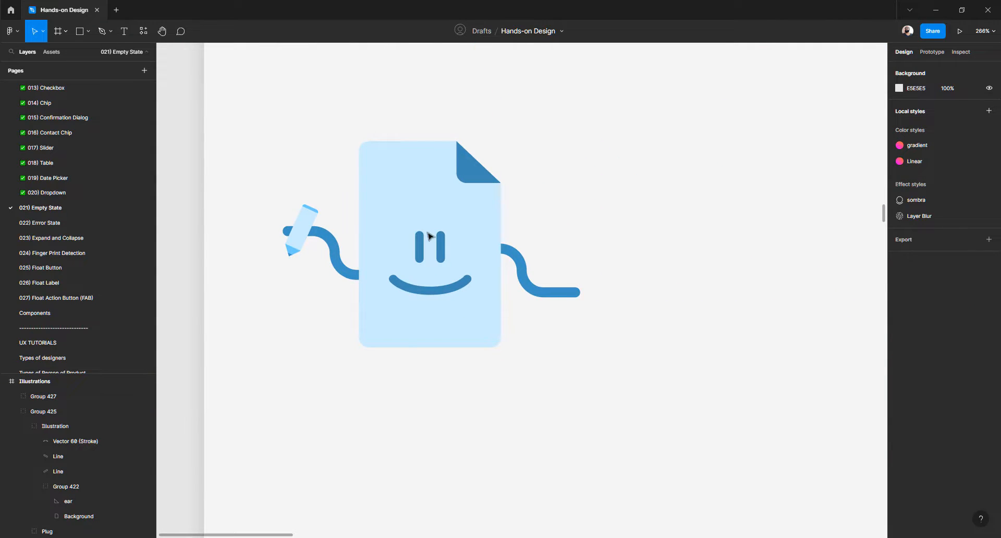
scroll(490, 234, down, 3)
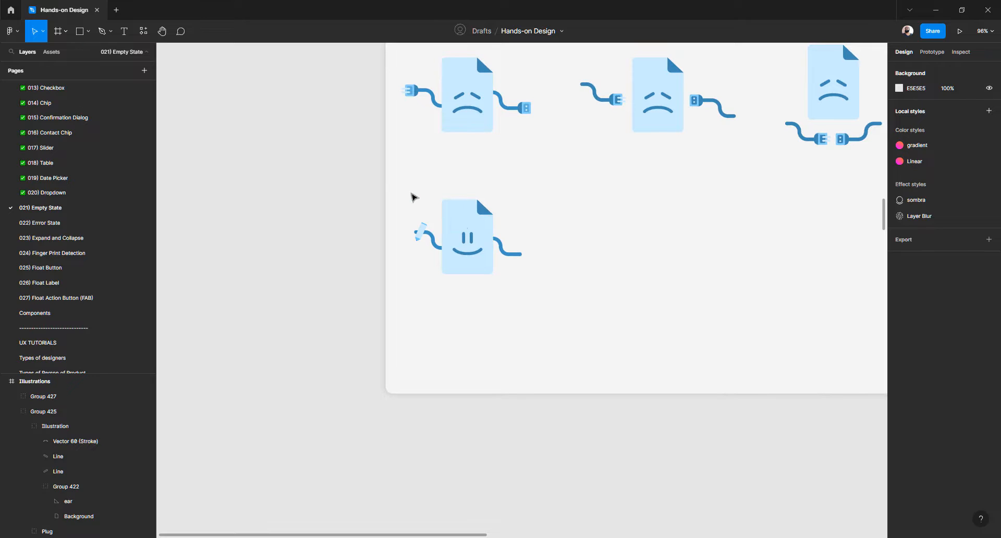
drag(361, 162, 611, 334)
key(ctrl+g)
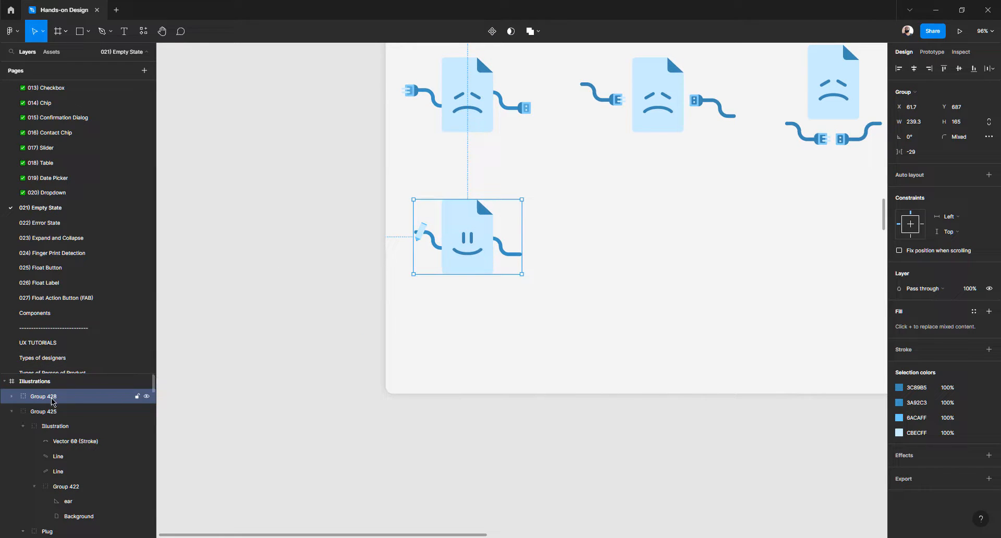
double_click(53, 400)
text(Illustration)
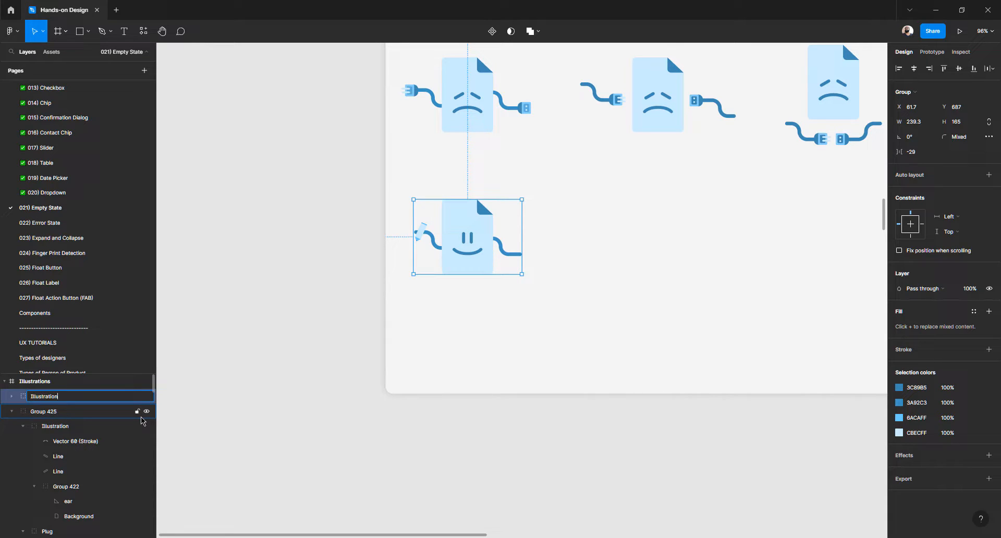
key(Return)
Inside the smiling document's group, rename the right arm's Plug group as Arm
click(574, 216)
click(469, 246)
double_click(469, 249)
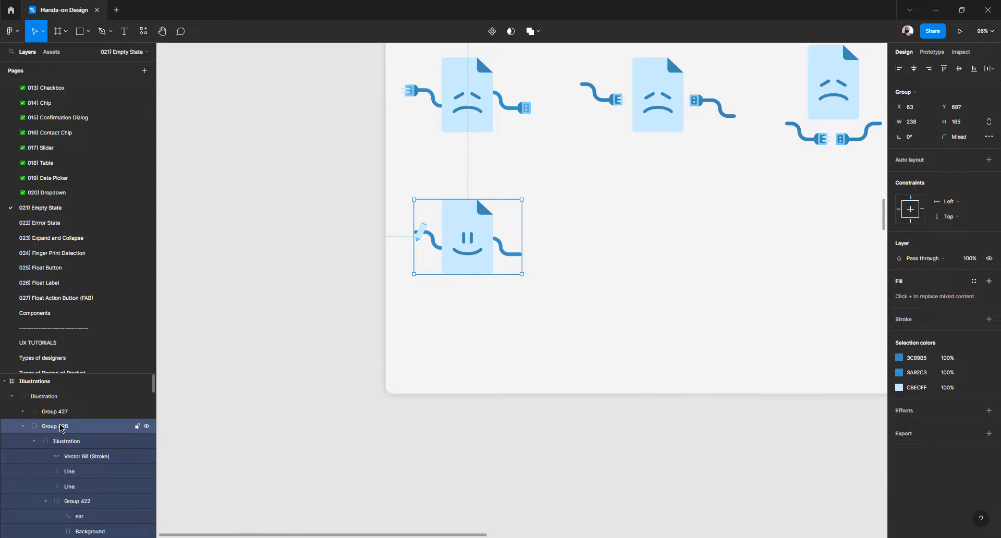
click(70, 440)
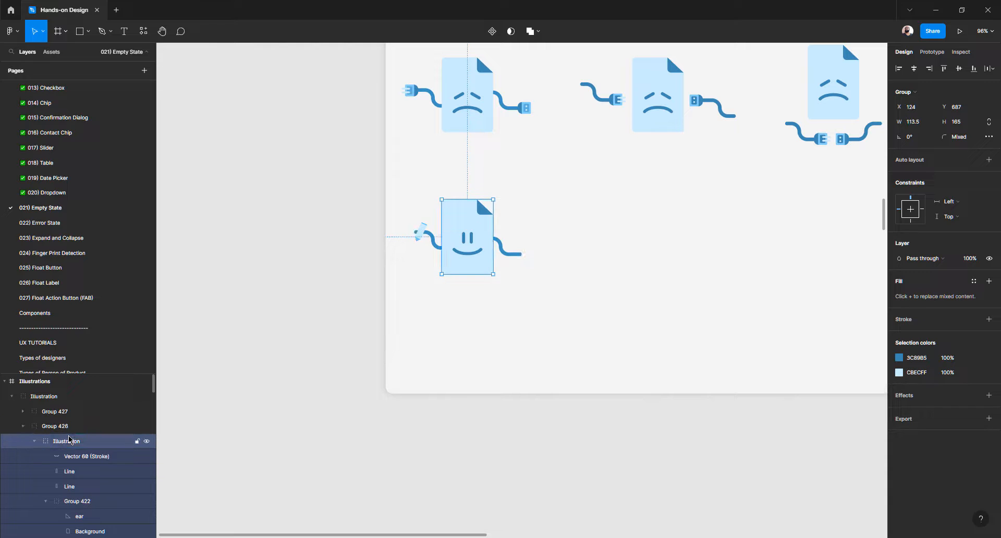
click(36, 442)
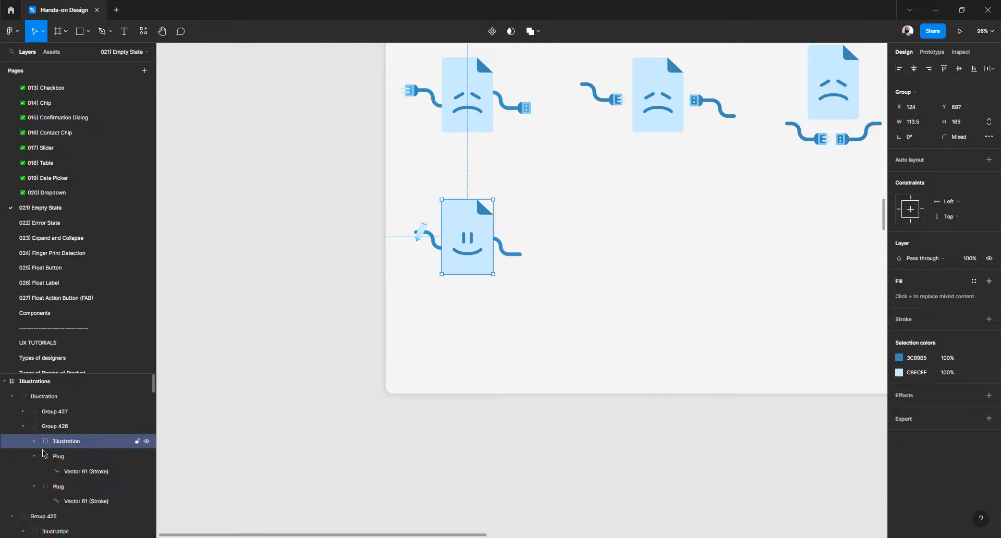
click(66, 458)
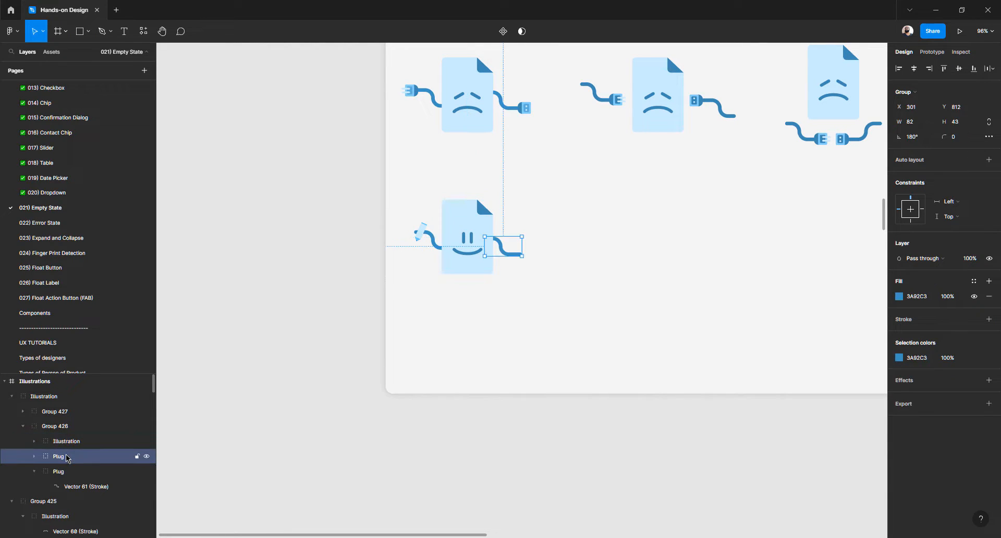
double_click(62, 459)
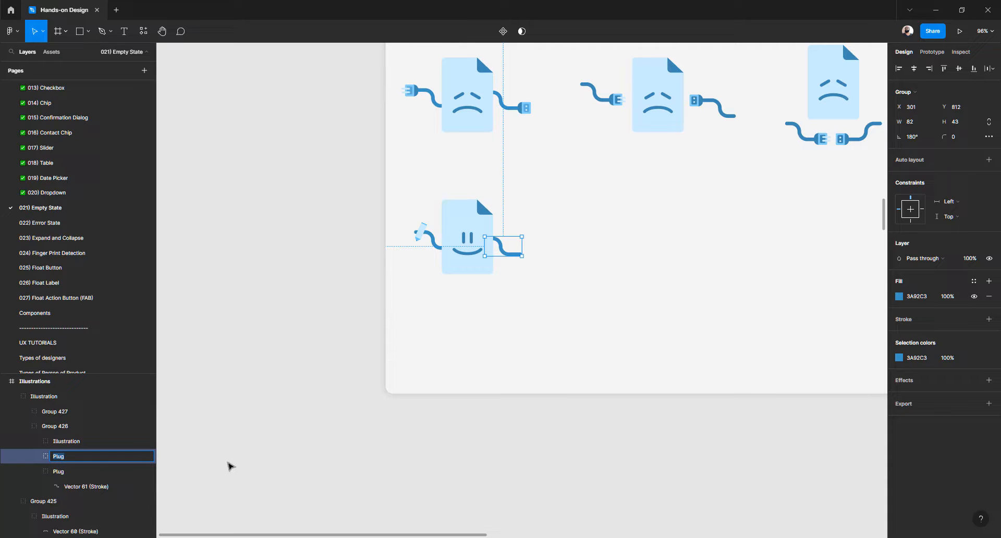
text(Arm)
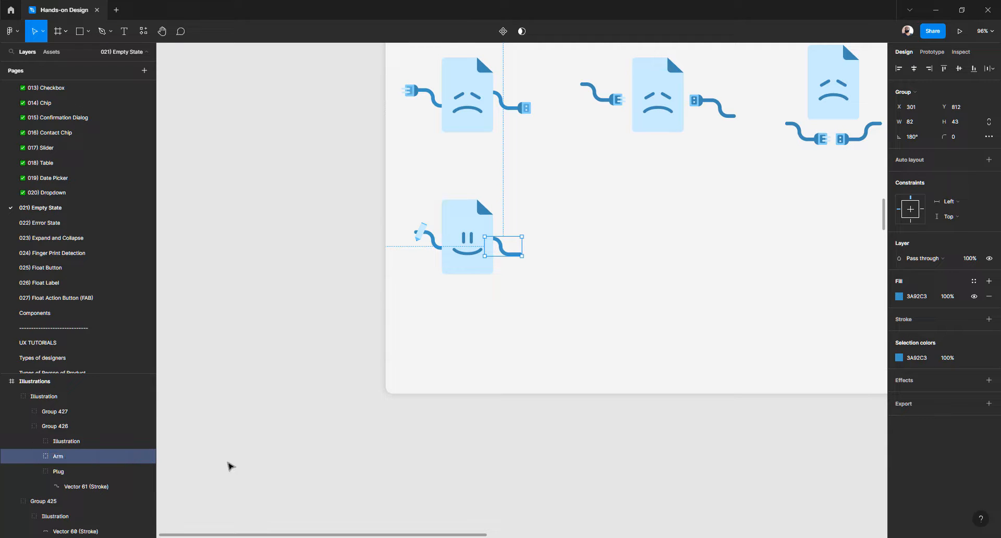
key(Return)
Rename the left arm's Plug group as Arm and collapse its parent group in the layer list
click(72, 472)
double_click(72, 473)
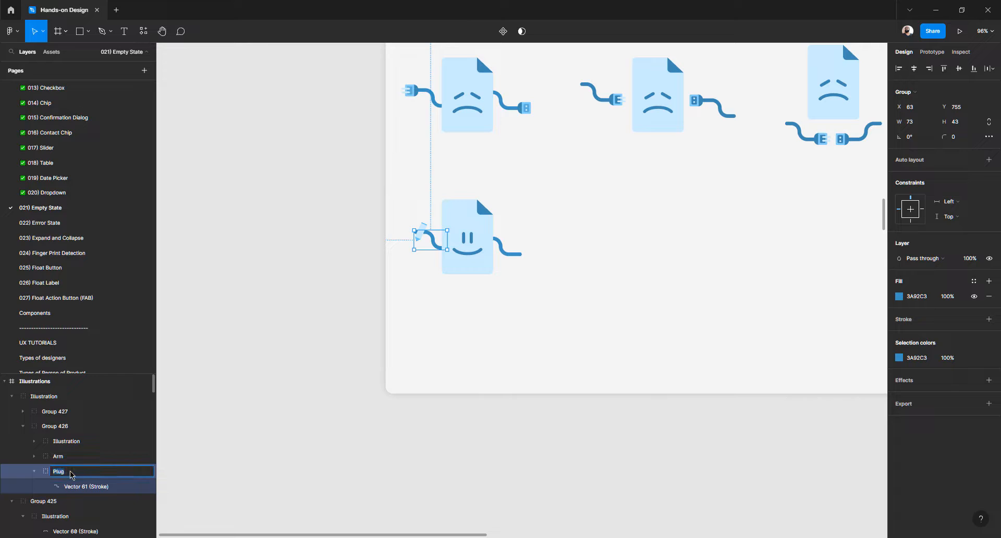
key(Return)
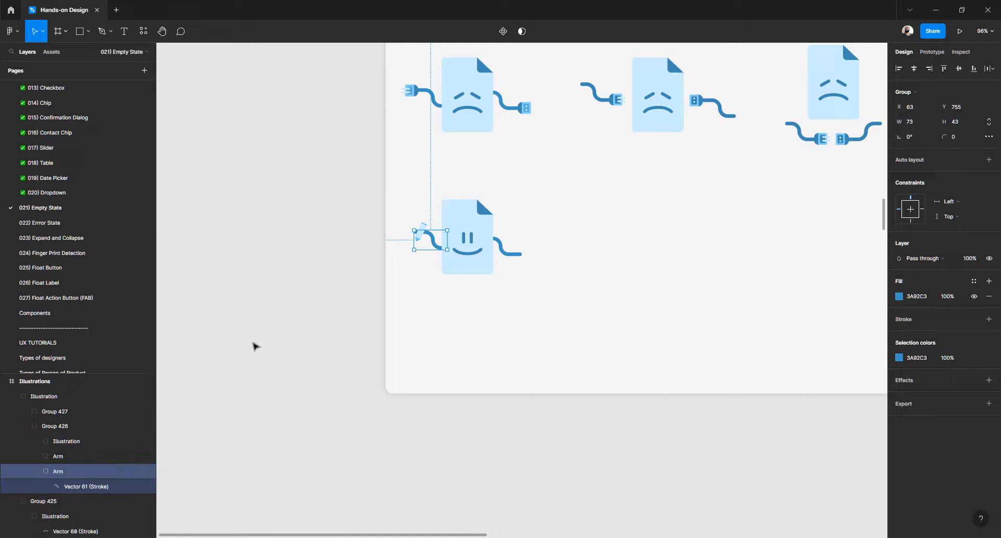
click(252, 346)
click(23, 427)
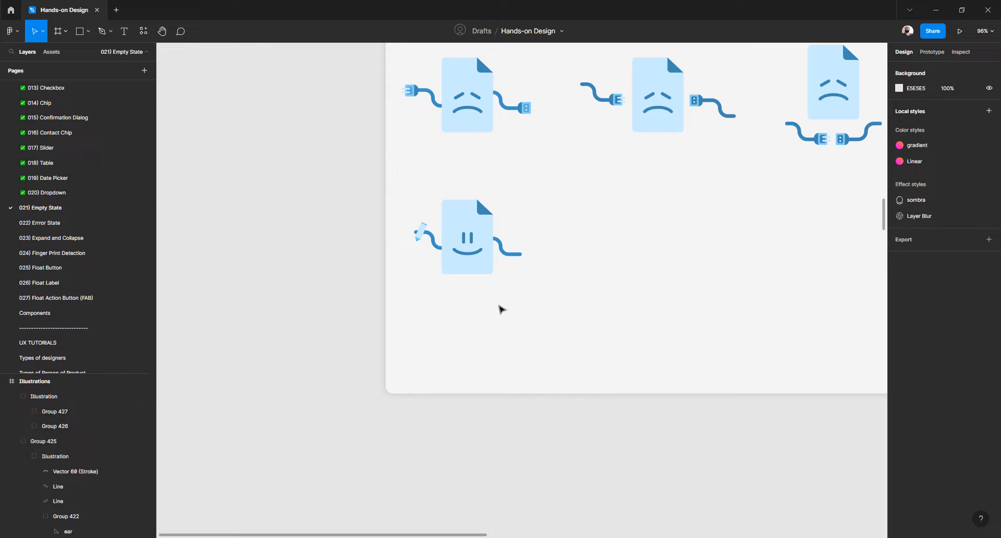
Duplicate the smiling document illustration alongside the original, placing the copy at X 494, Y 687
scroll(499, 307, up, 4)
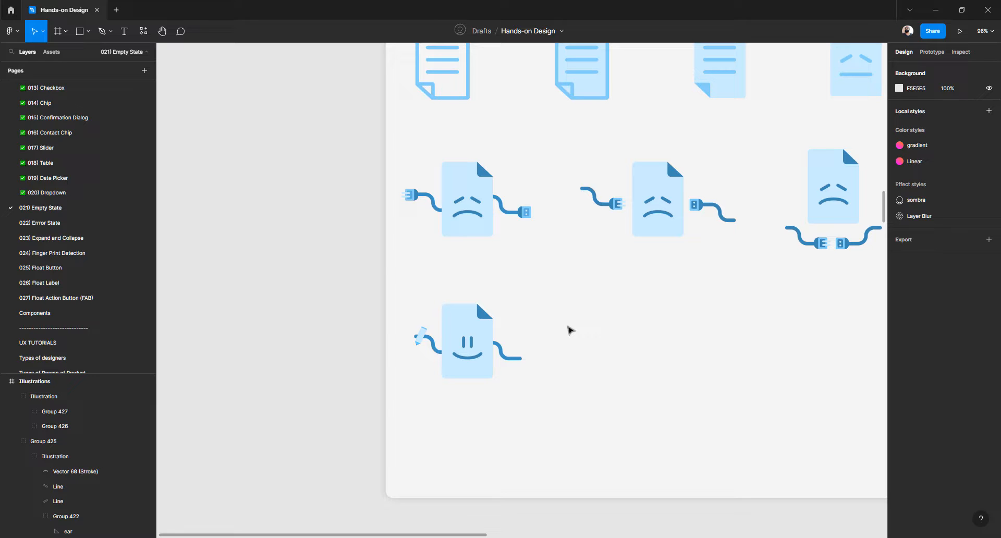
scroll(468, 304, down, 5)
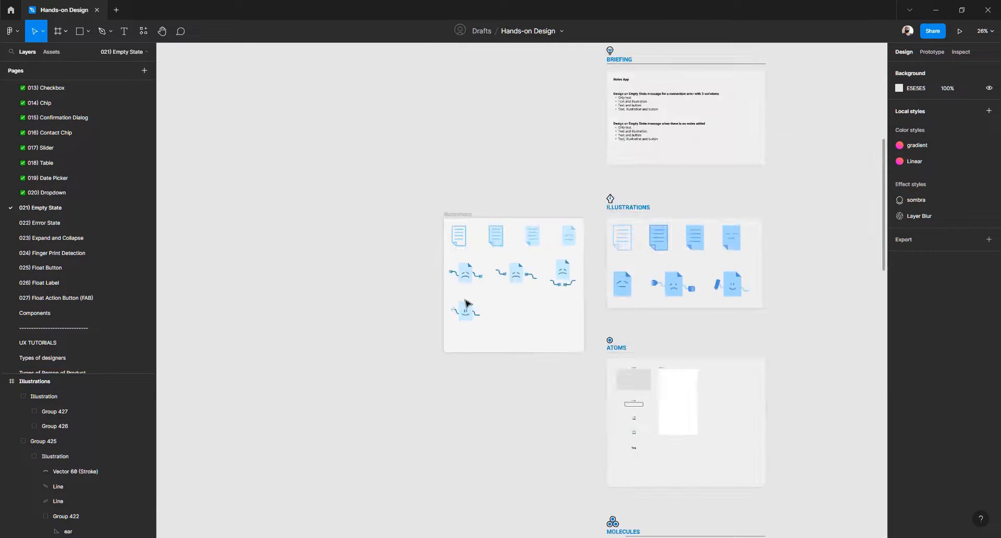
scroll(468, 304, up, 8)
click(464, 330)
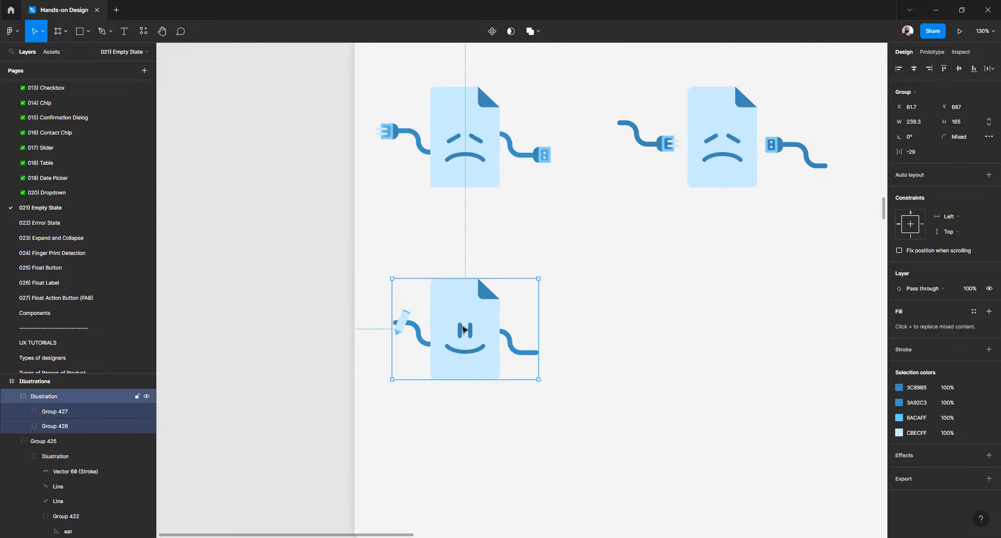
drag(514, 324, 721, 308)
scroll(720, 306, right, 3)
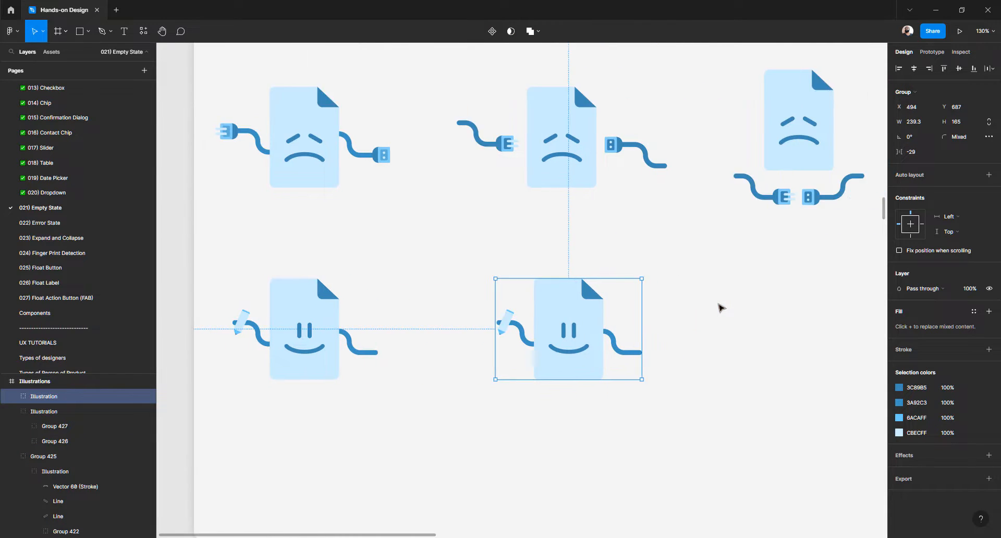
Raise the copy's right arm by rotating it to -120° and position it at X 732.24, Y 741.5
scroll(617, 342, up, 5)
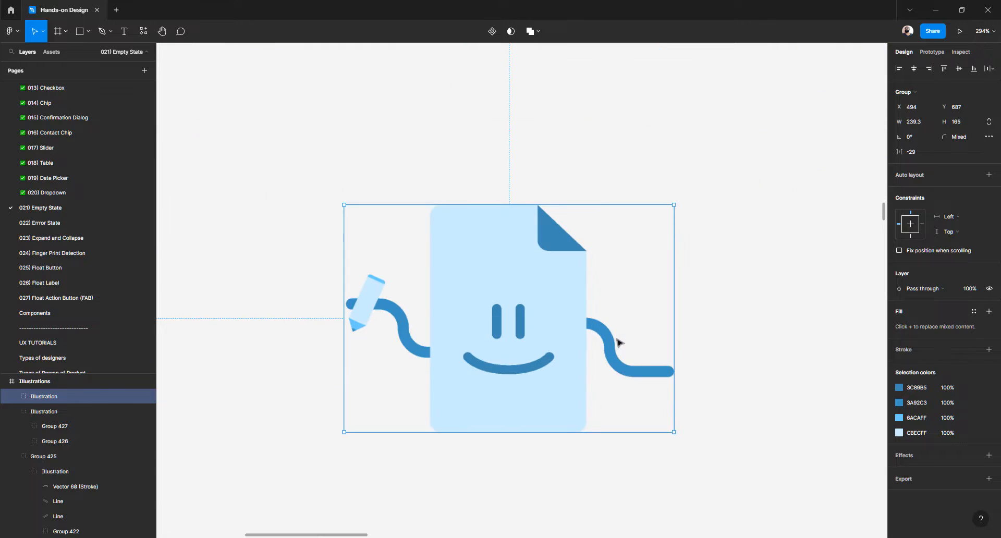
double_click(637, 374)
double_click(636, 375)
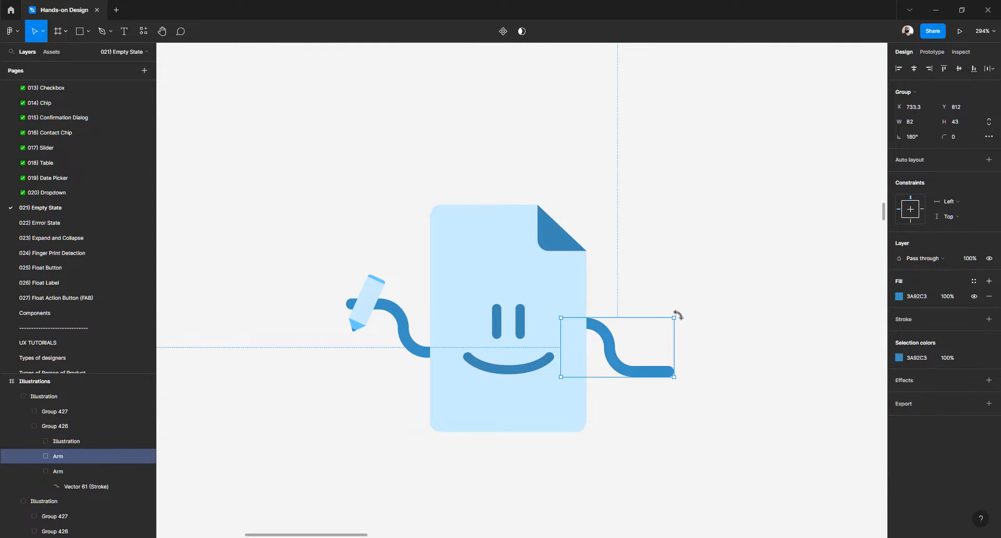
drag(678, 315, 627, 274)
drag(609, 358, 609, 324)
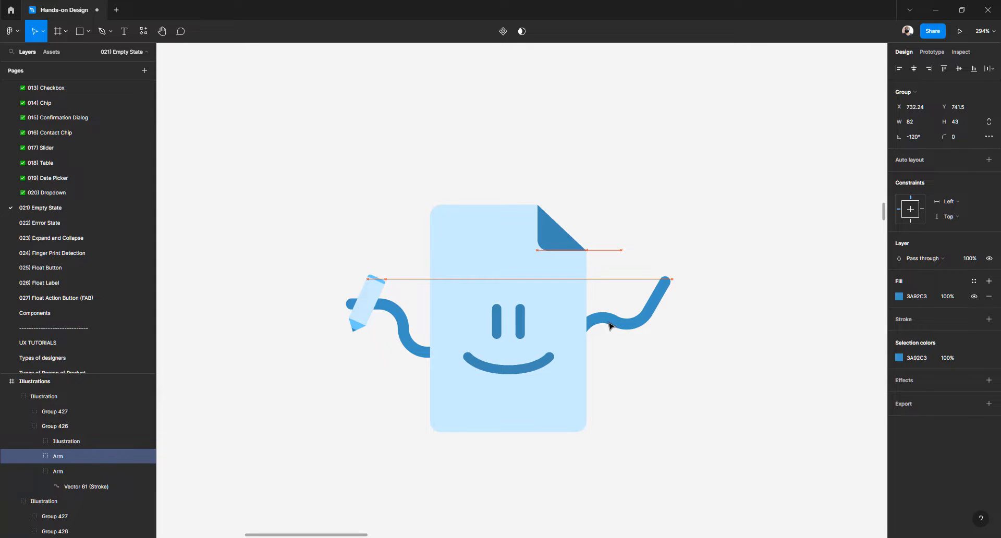
Place the copy's pencil on the raised right arm at X 694, Y 738.11, rotated to 35.91° and enlarged to 20.65 × 65.38
click(372, 300)
mouse_move(502, 307)
mouse_down()
mouse_move(670, 302)
mouse_move(679, 346)
mouse_move(697, 281)
mouse_move(678, 269)
mouse_move(663, 277)
mouse_up()
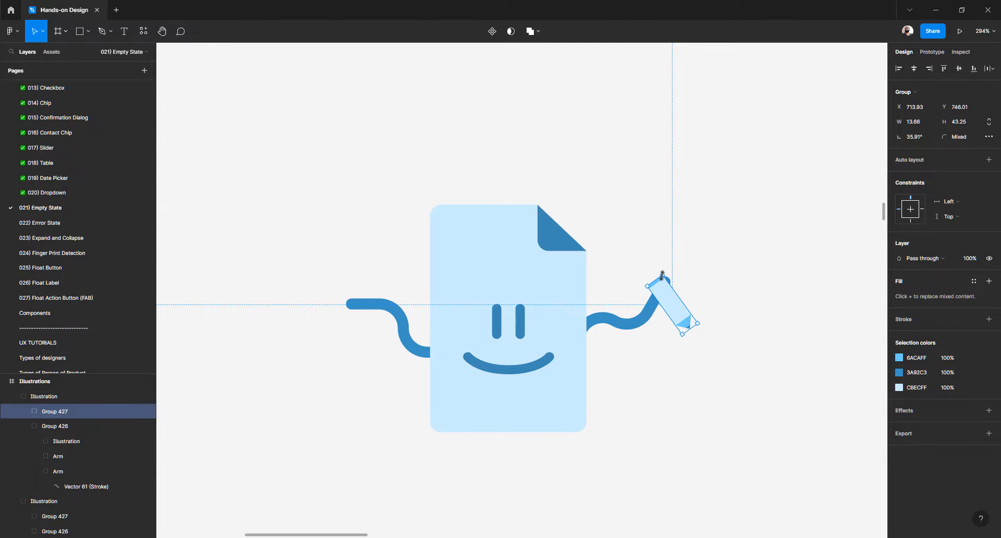
mouse_move(662, 274)
mouse_down()
mouse_move(669, 219)
mouse_move(659, 305)
mouse_up()
key(ctrl+z)
Delete the left arm from the copied smiling document
click(402, 350)
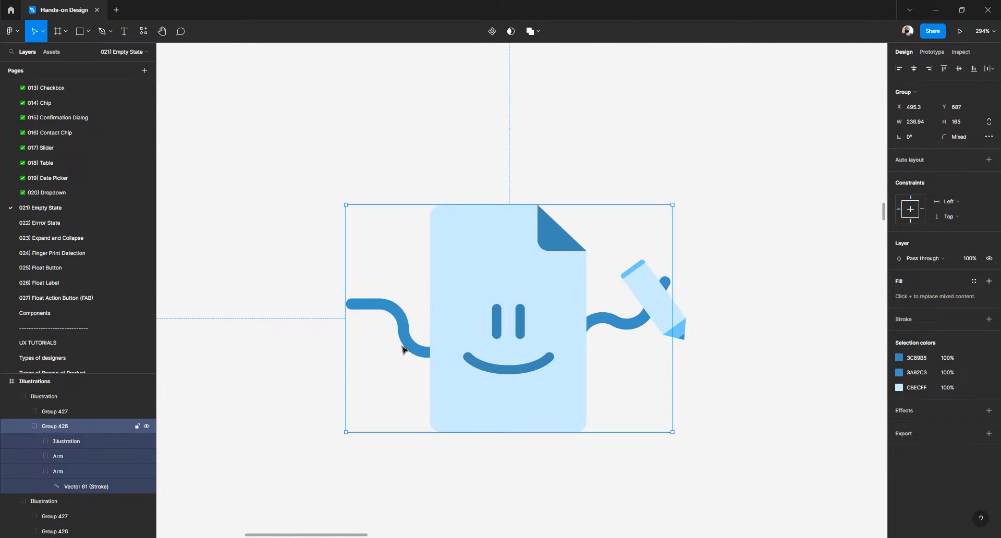
double_click(411, 344)
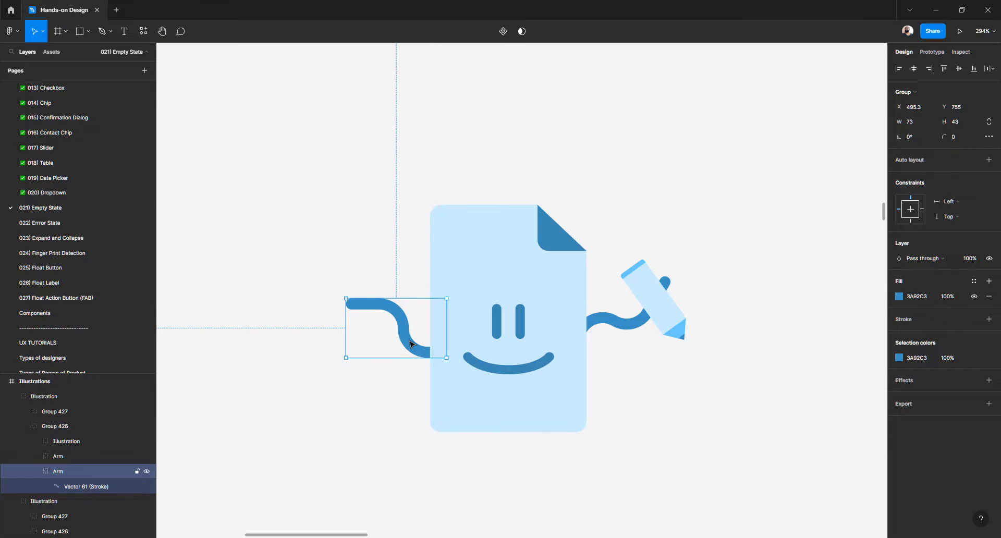
key(Delete)
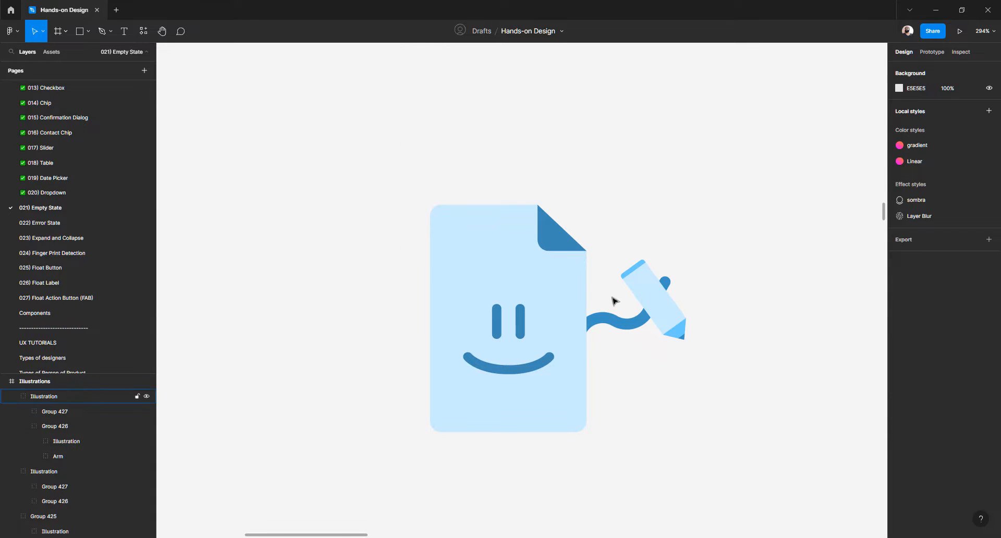
Move the enlarged pencil from the raised right arm to the empty left side of the document
click(559, 240)
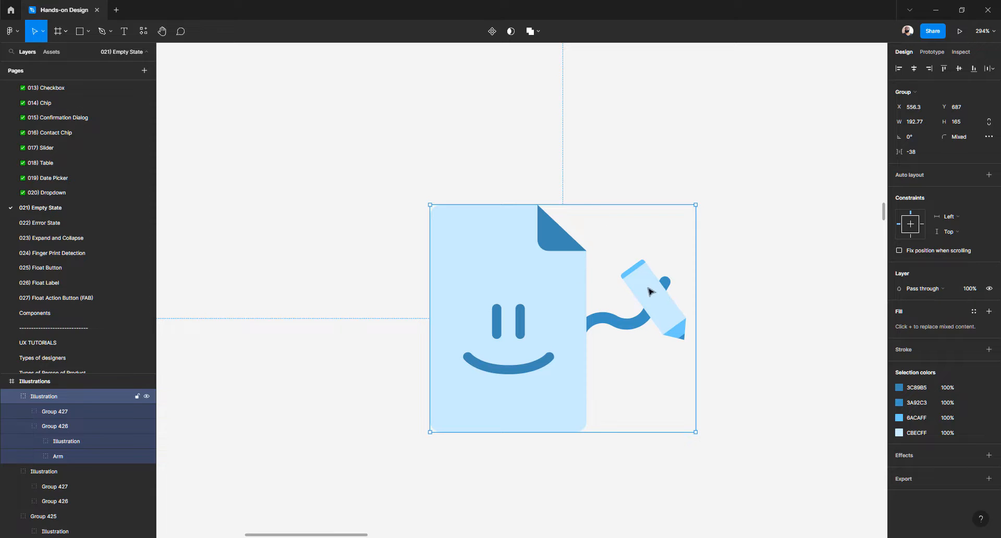
double_click(660, 307)
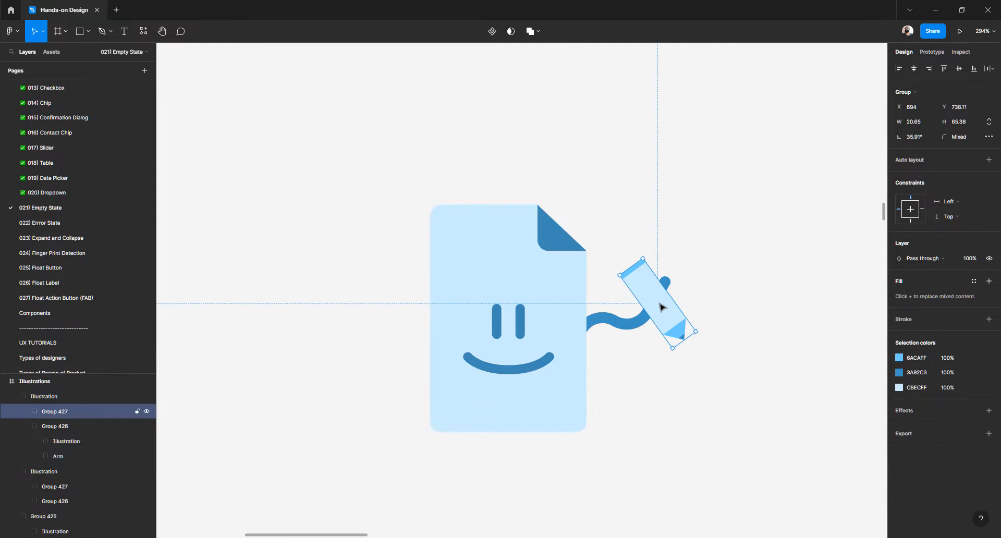
click(636, 326)
click(744, 292)
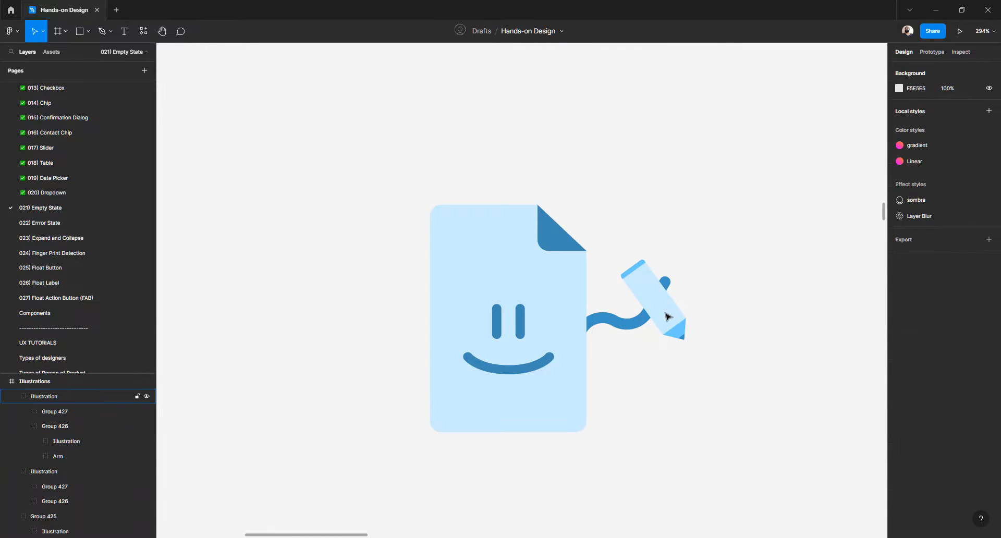
double_click(667, 317)
drag(667, 318, 358, 327)
Flip the remaining arm vertically and move it to the document's left side at X 564.23, Y 791.01
double_click(614, 327)
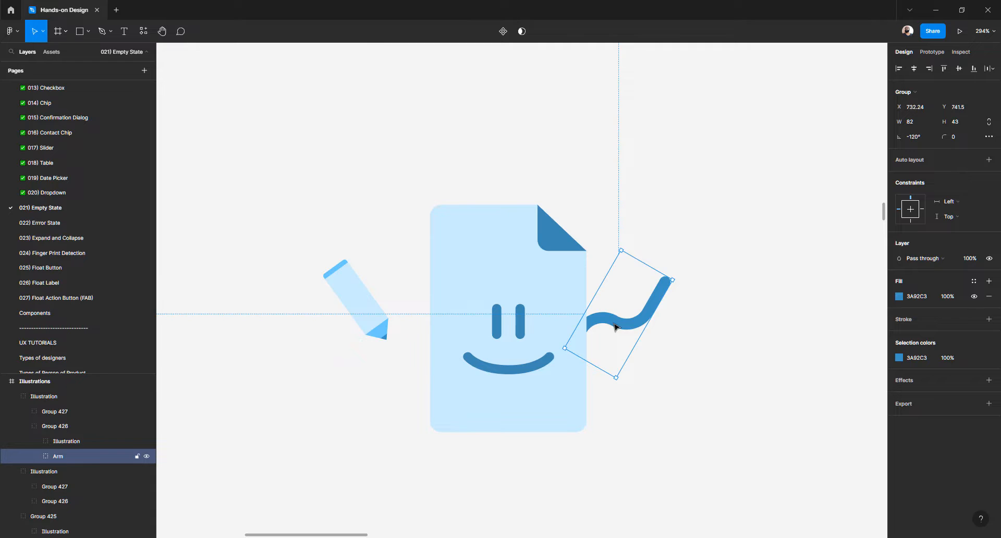
key(shift+v)
key(shift+Left)
key(shift+Left)
key(shift+Left)
key(shift+Left)
key(shift+Left)
key(shift+Left)
key(shift+Left)
key(shift+Left)
key(shift+Left)
key(shift+Left)
key(shift+Left)
key(shift+Left)
key(shift+Left)
key(shift+Left)
key(shift+Left)
key(shift+Left)
key(shift+Left)
key(shift+Left)
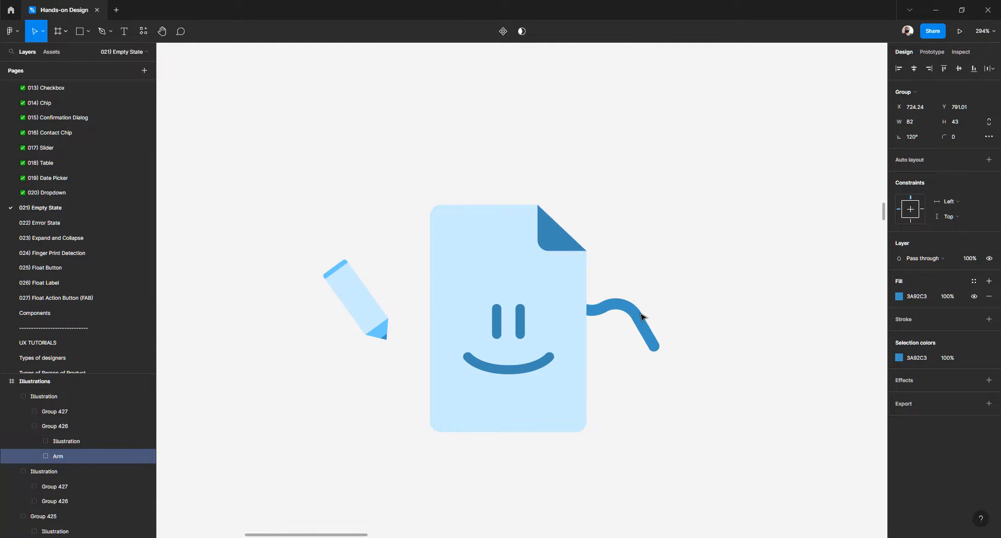
key(shift+Left)
key(shift+Left)
key(shift+Left)
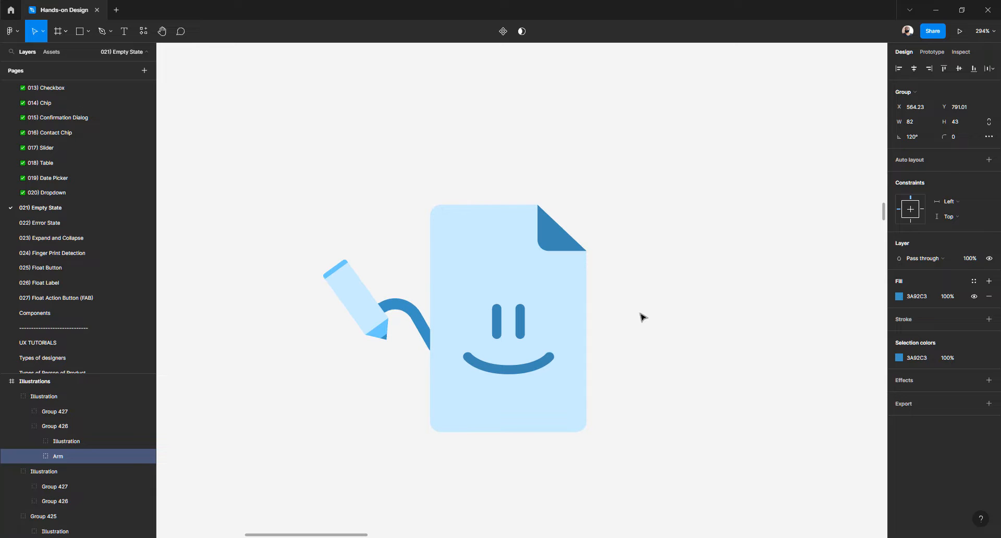
Rotate the pencil to -30° and place it over the left arm at X 510.69, Y 724
click(323, 235)
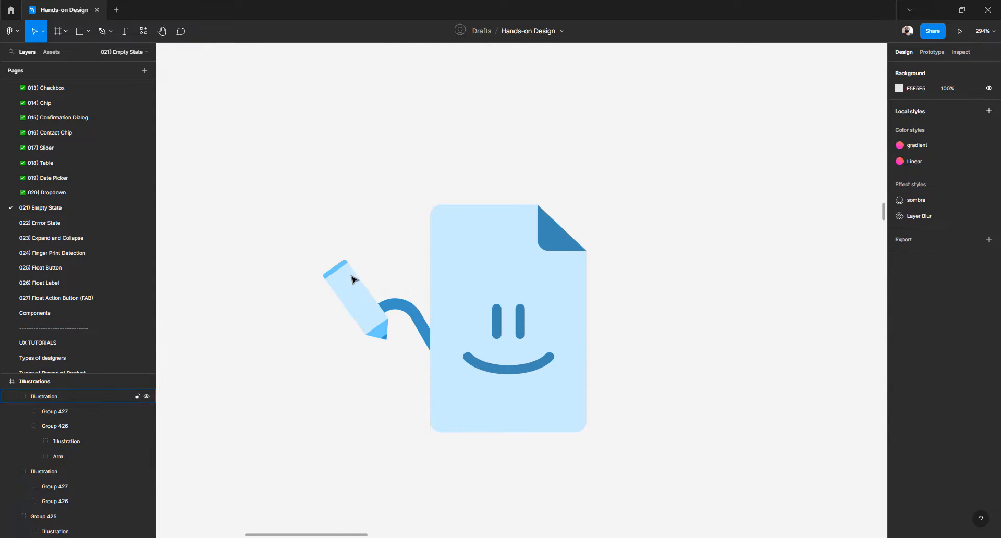
click(353, 279)
mouse_move(353, 256)
mouse_down()
mouse_move(390, 276)
mouse_move(368, 290)
mouse_up()
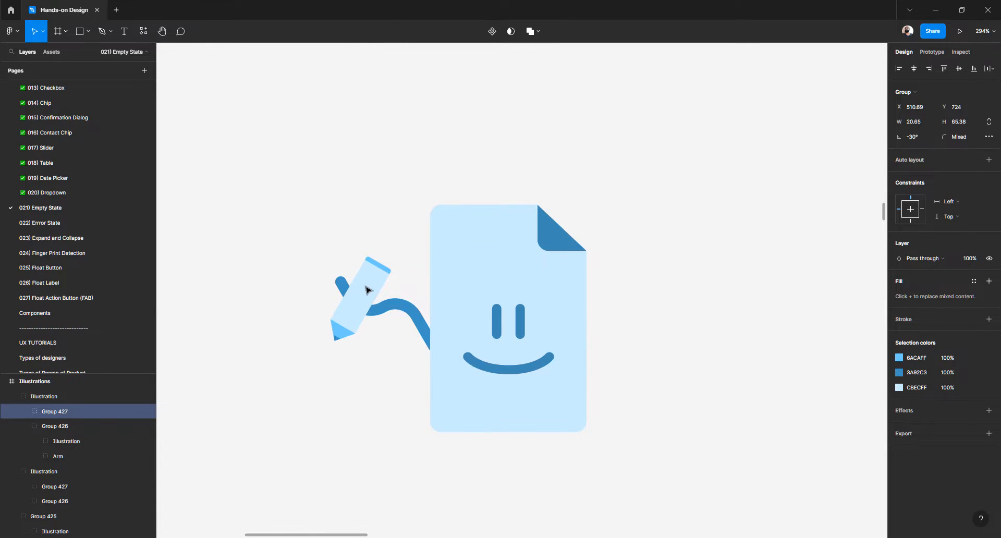
Shift the left arm toward the document to X 572.23, keeping it behind the pencil
shift+click(414, 323)
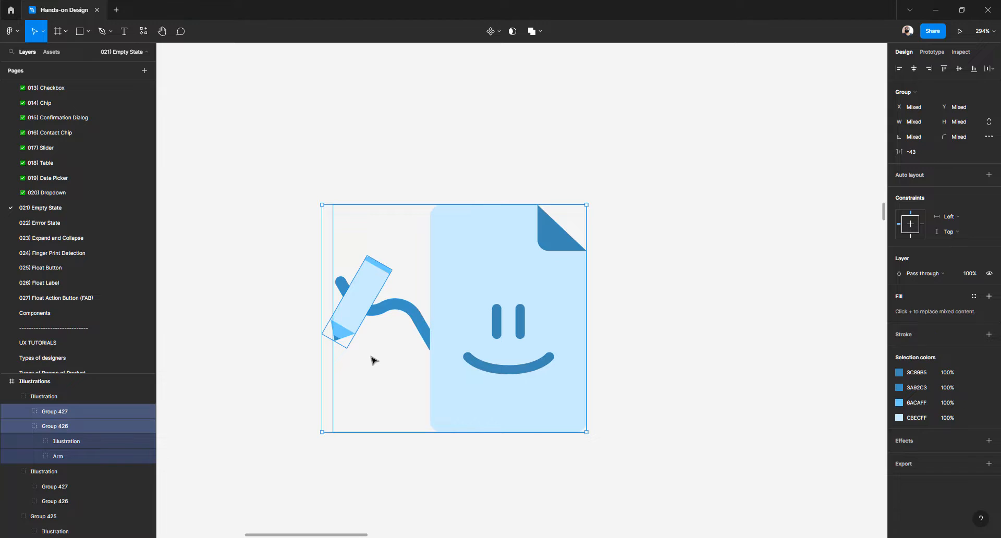
click(405, 330)
double_click(413, 313)
double_click(414, 313)
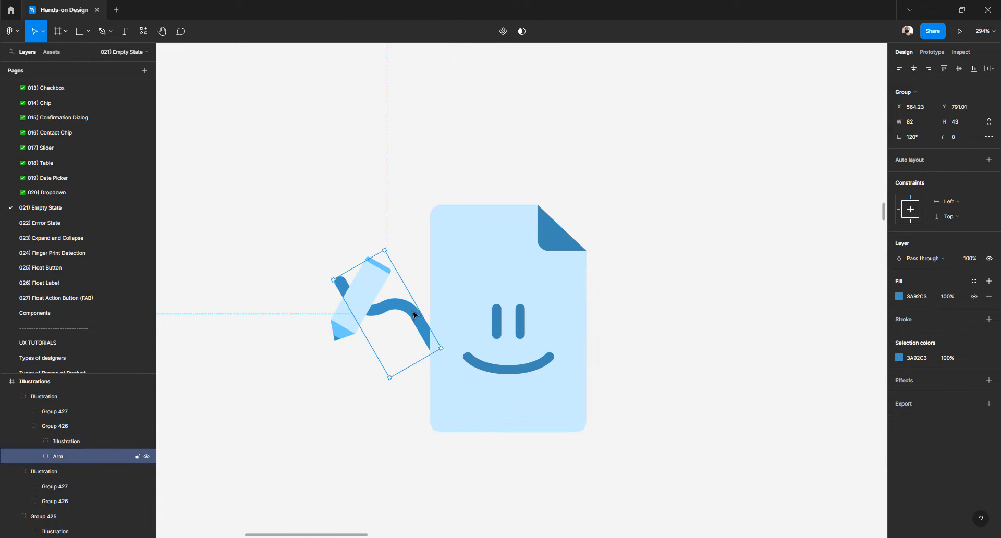
key(shift+Right)
key(shift+Right)
key(shift+Left)
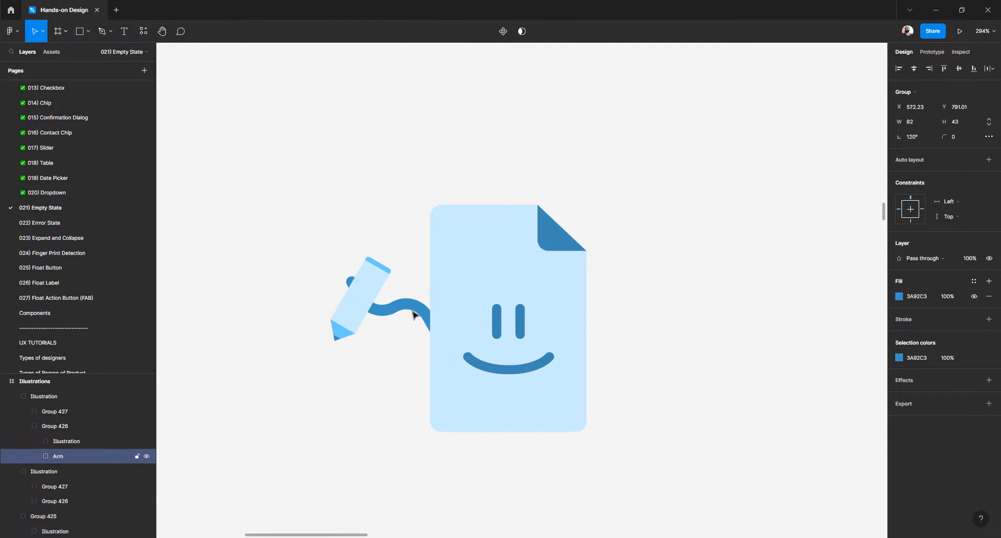
Lower the left arm to Y 799.01 and reposition the pencil over it at X 524.69, Y 733
key(shift+Down)
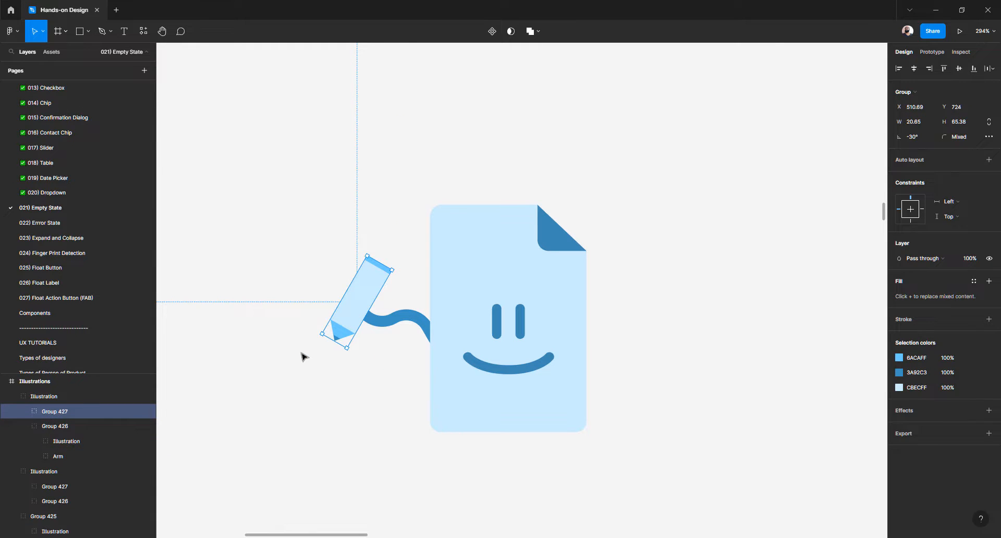
key(Right)
key(Right)
key(Right)
key(Right)
key(Right)
key(Right)
key(Right)
key(Right)
key(Right)
key(Right)
key(Right)
key(Right)
key(Right)
key(Right)
key(Right)
key(Right)
key(Down)
key(Down)
key(Down)
key(Down)
key(Down)
key(Down)
key(Down)
key(Down)
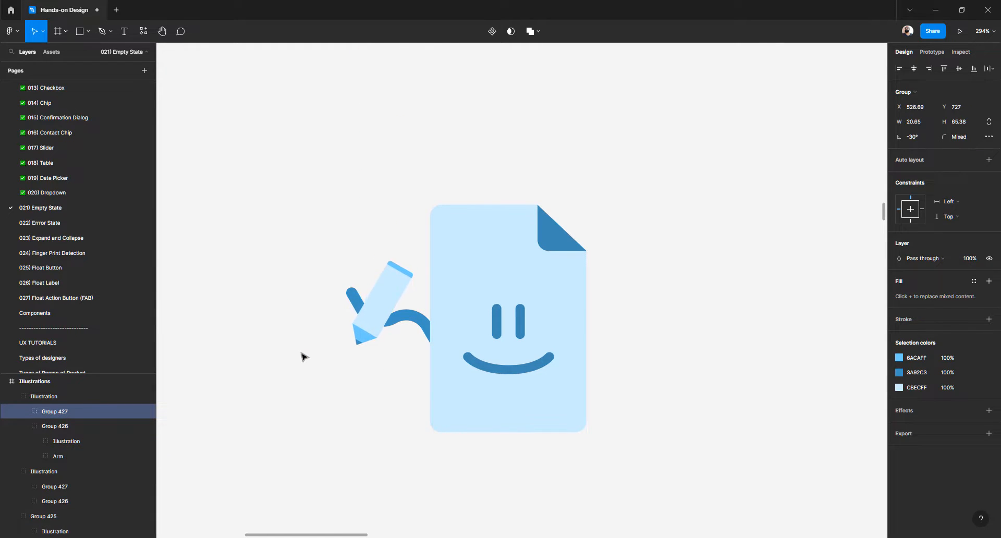
key(Left)
key(Left)
key(Down)
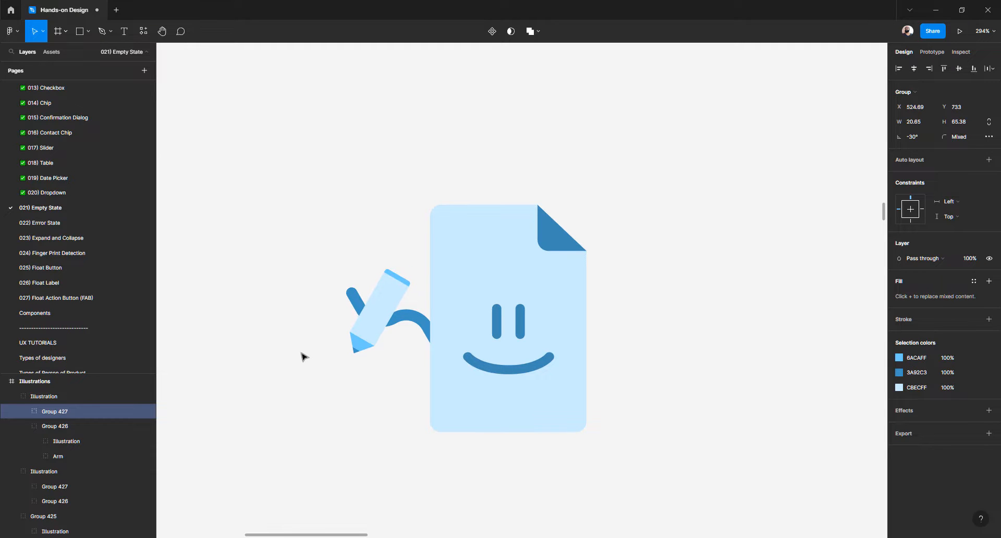
click(697, 384)
Move the middle column's sad and smiling document illustrations together toward the first column
scroll(430, 349, down, 10)
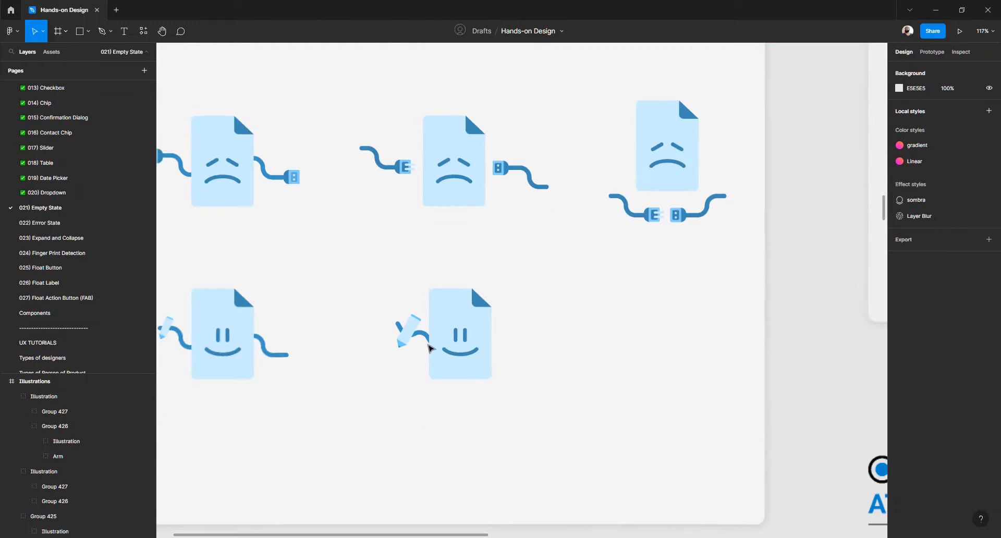
scroll(429, 347, up, 8)
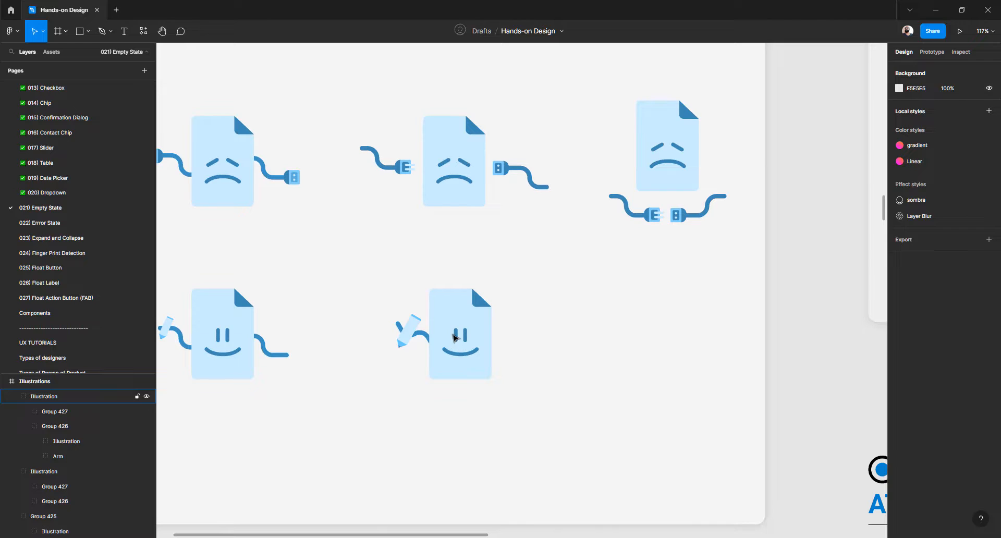
click(438, 341)
shift+click(462, 167)
drag(526, 423, 384, 133)
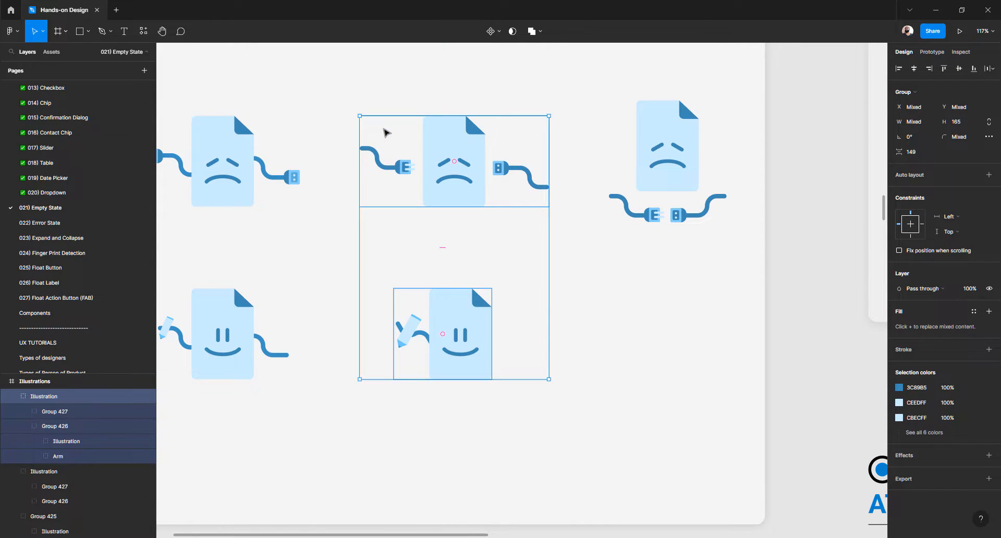
key(shift+Left)
key(shift+Left)
key(shift+Left)
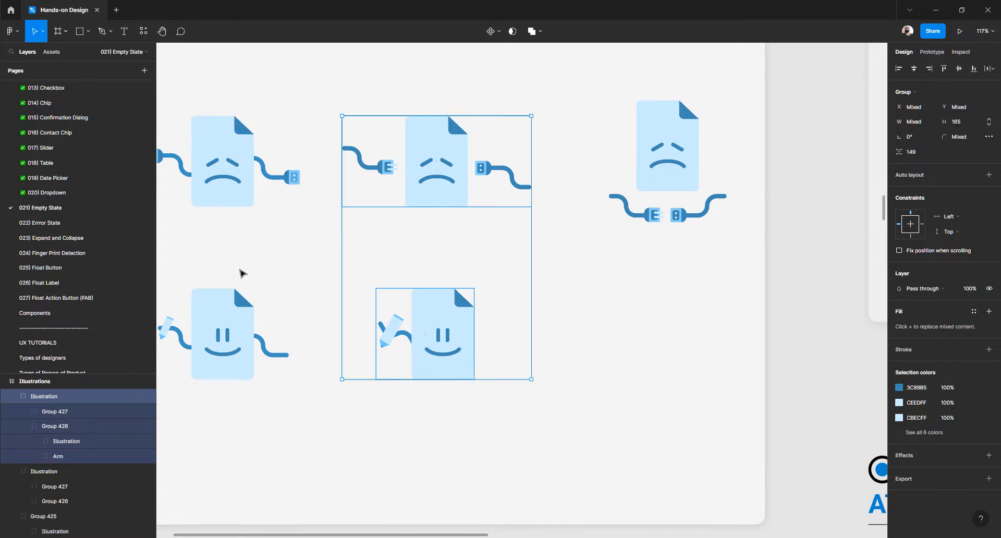
Duplicate the one-armed smiling document to X 878, Y 687 below the third sad document and delete the copy's arm
click(492, 405)
click(438, 335)
drag(438, 335, 671, 317)
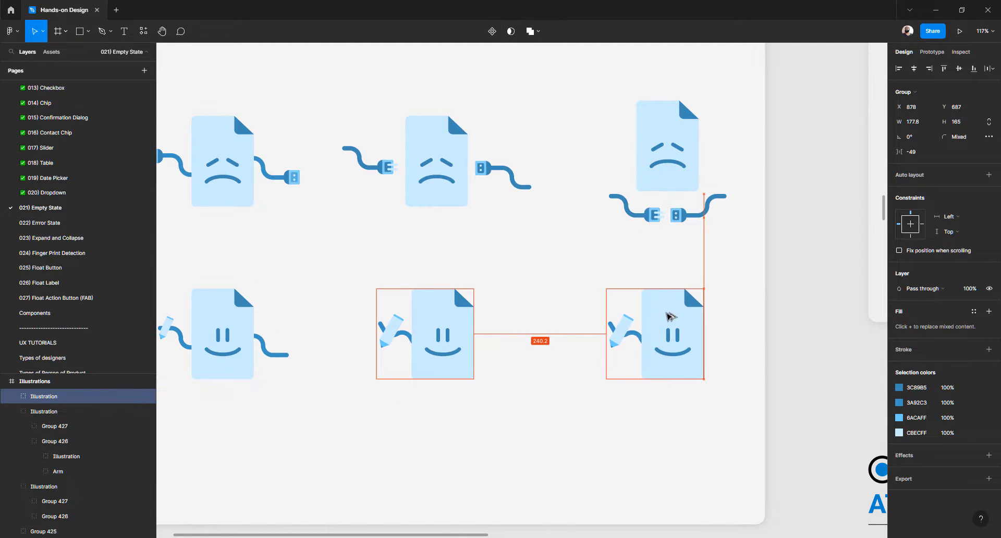
scroll(659, 319, up, 5)
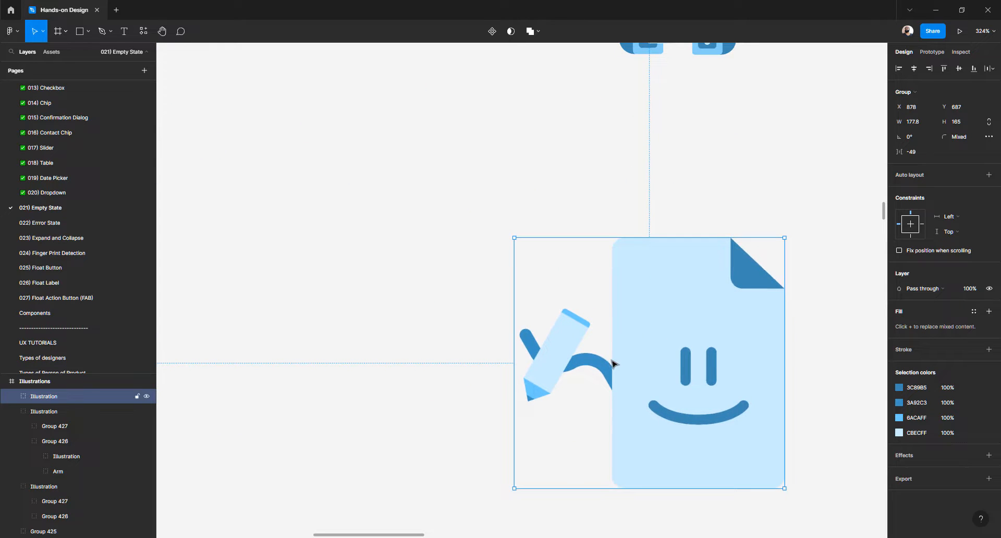
ctrl+click(599, 364)
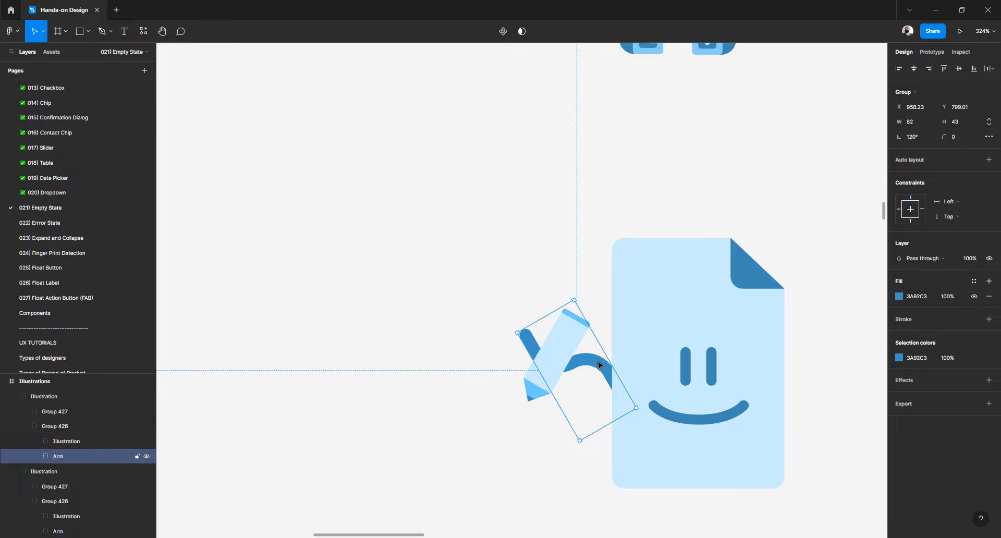
key(Delete)
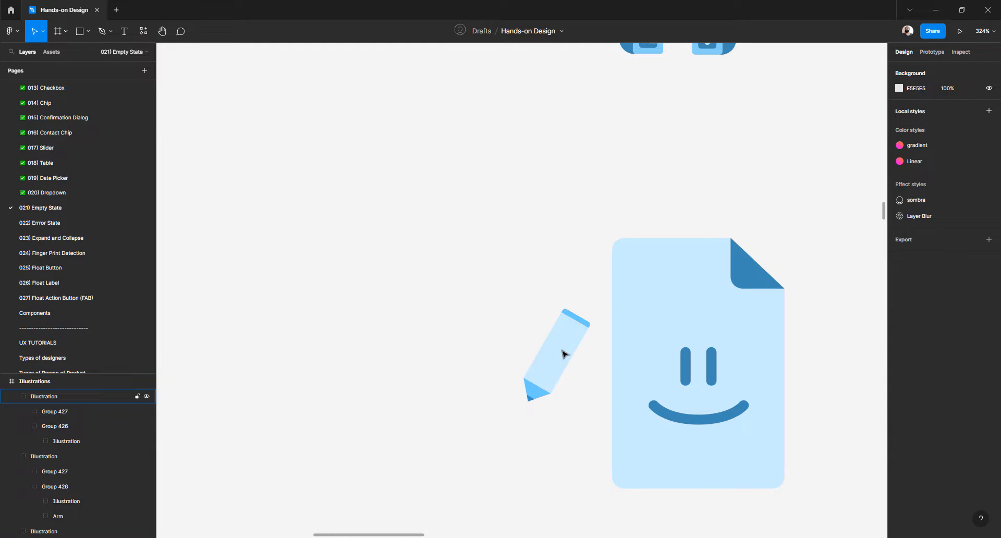
Rotate the copy's pencil to about 44.32° and move it over the lower-left corner of the document
click(563, 354)
drag(595, 319, 574, 314)
drag(563, 357, 591, 440)
mouse_move(603, 386)
mouse_down()
mouse_move(568, 396)
mouse_move(561, 384)
mouse_up()
drag(582, 441, 648, 458)
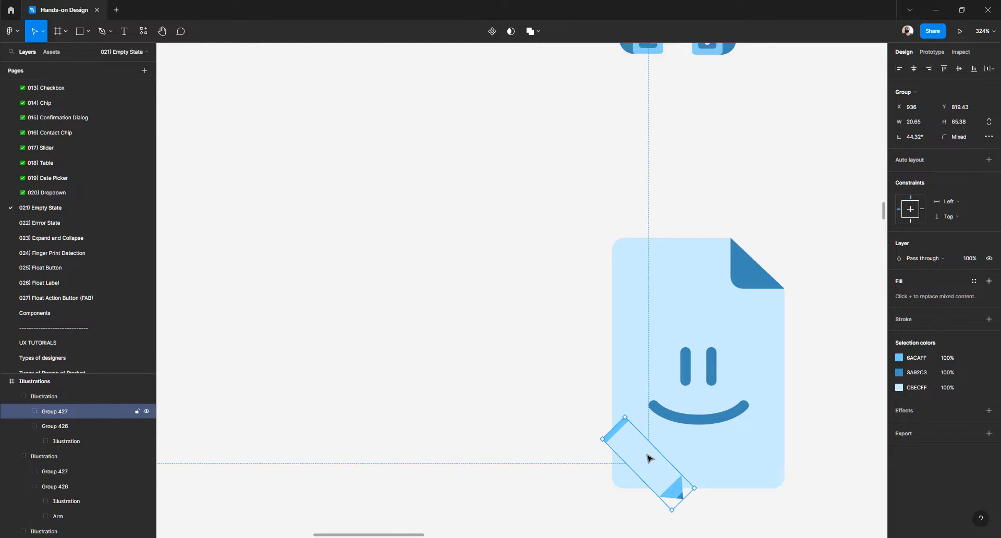
Enlarge the pencil proportionally to about 23.57 × 74.65
scroll(648, 459, up, 5)
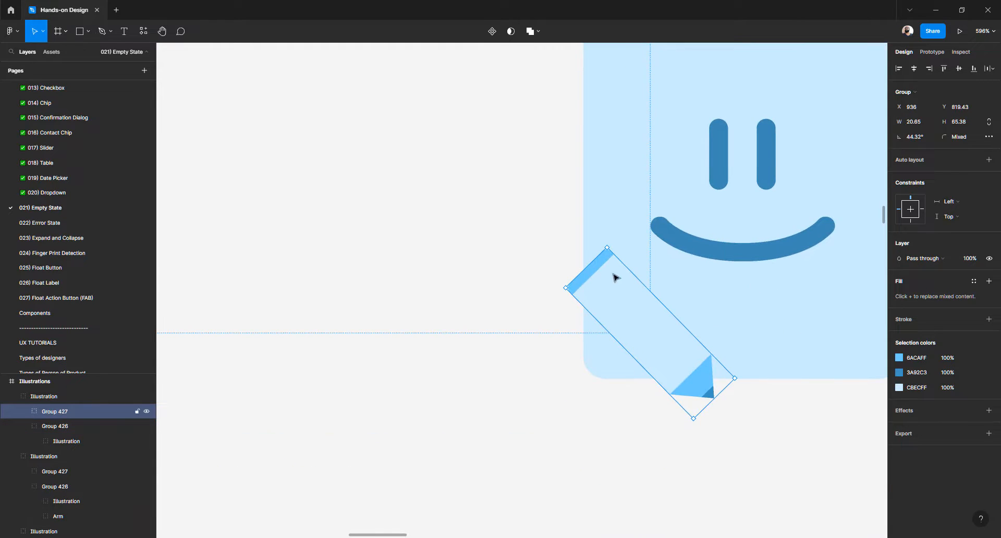
drag(606, 240, 603, 230)
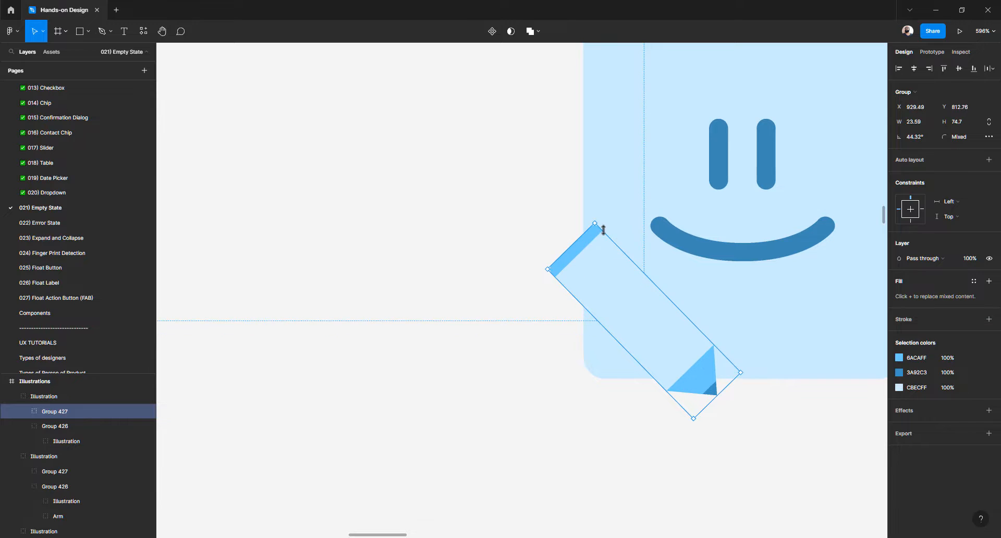
click(599, 415)
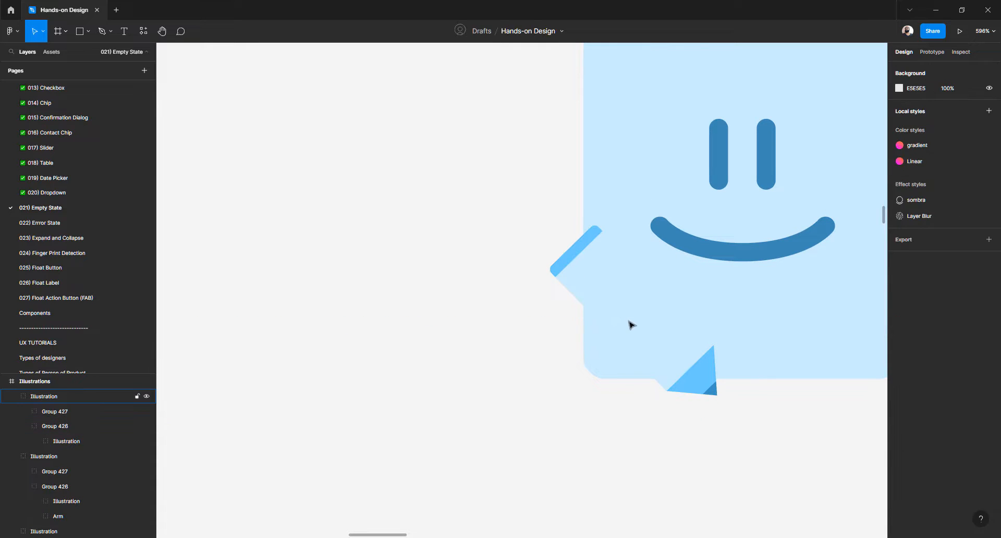
Change the fill of the pencil's body to the darker blue 93C6E3
double_click(632, 325)
scroll(632, 325, up, 3)
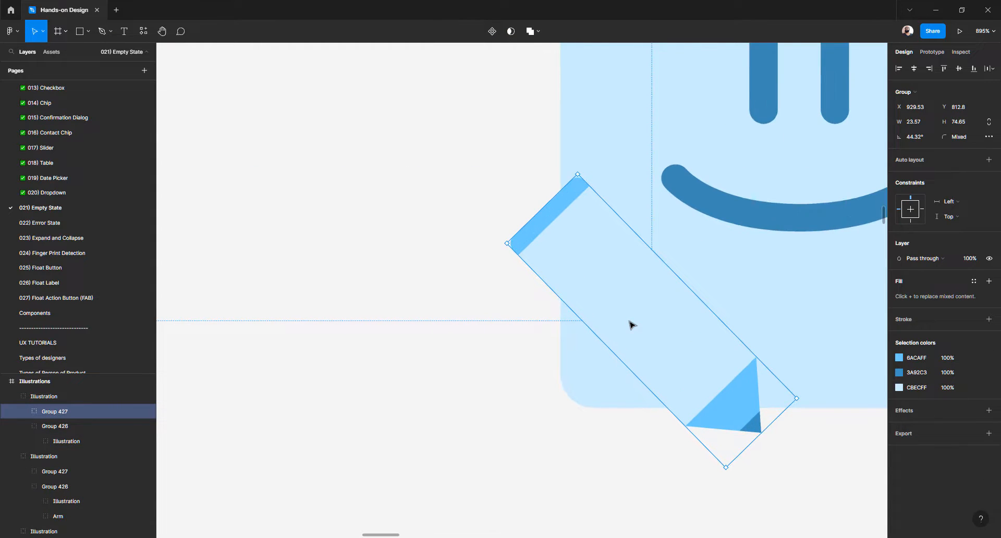
click(588, 451)
double_click(632, 301)
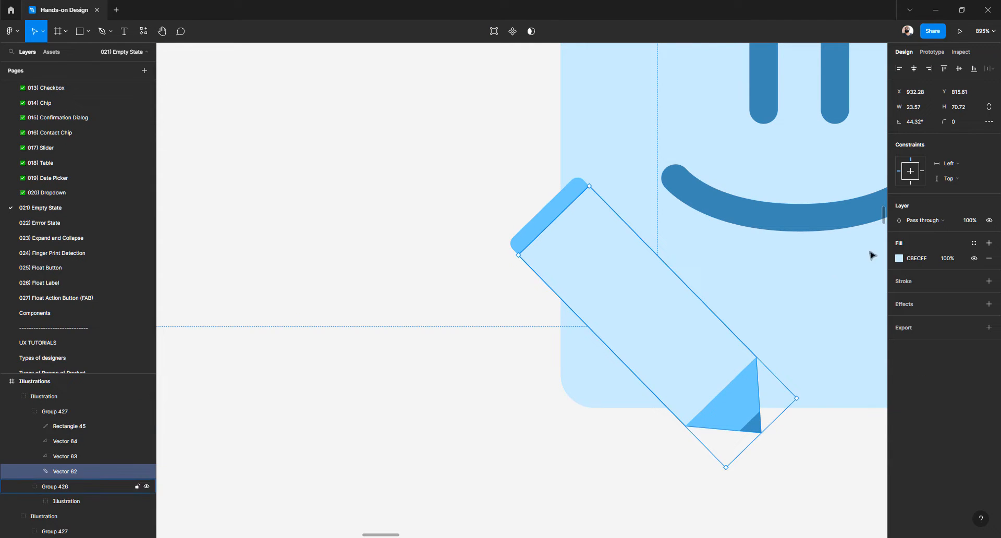
click(899, 258)
click(815, 286)
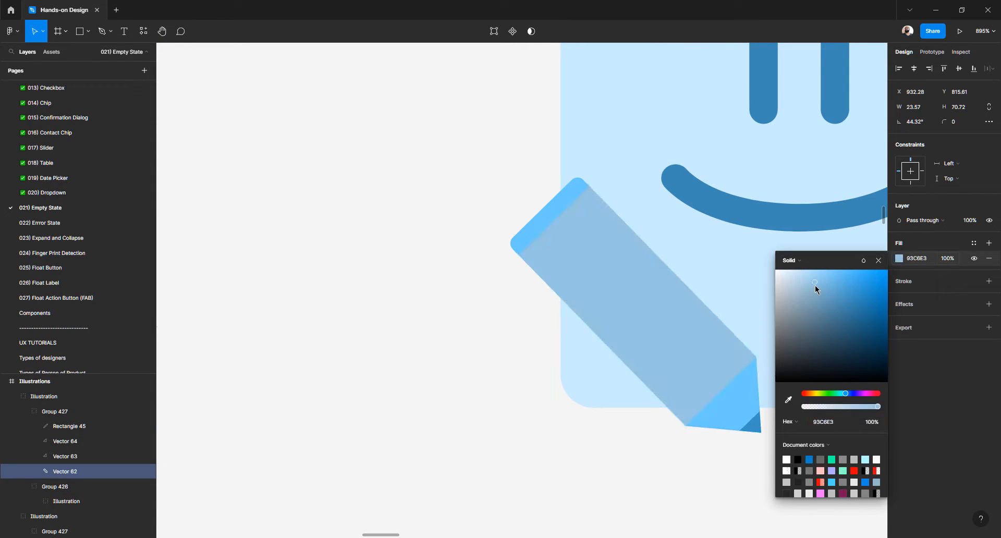
click(468, 385)
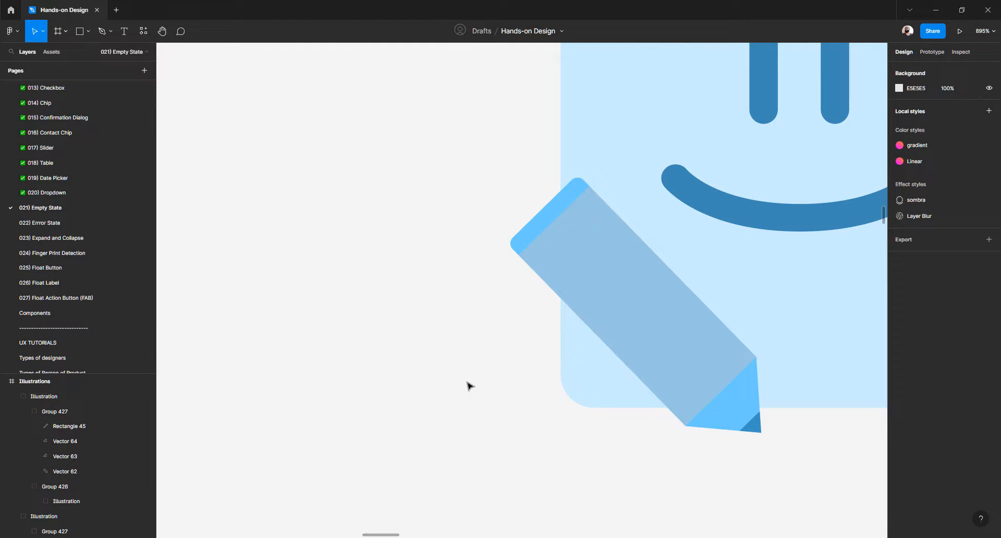
Draw a closed triangle with the Pen tool from the document's left edge to its bottom edge, along the pencil's lower side
key(p)
scroll(564, 300, up, 3)
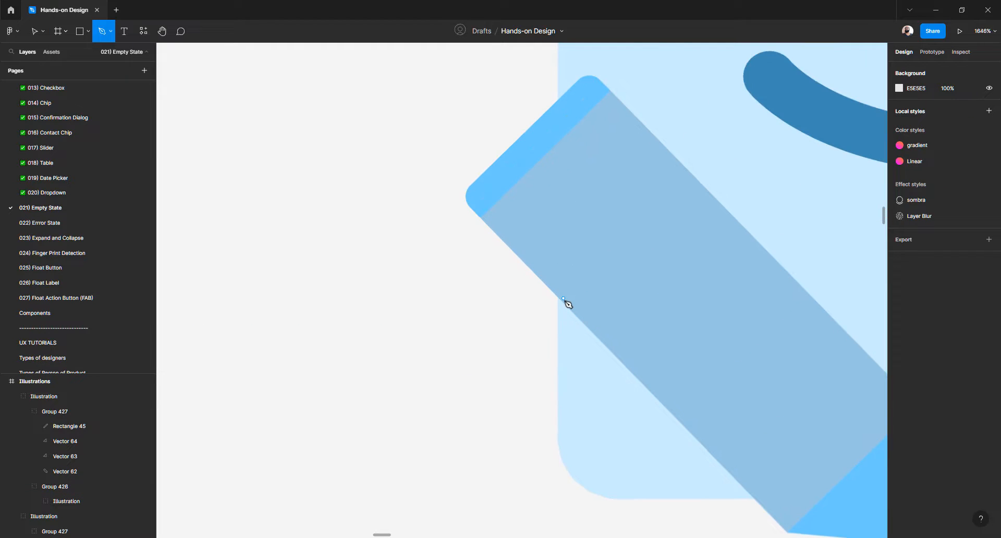
click(560, 291)
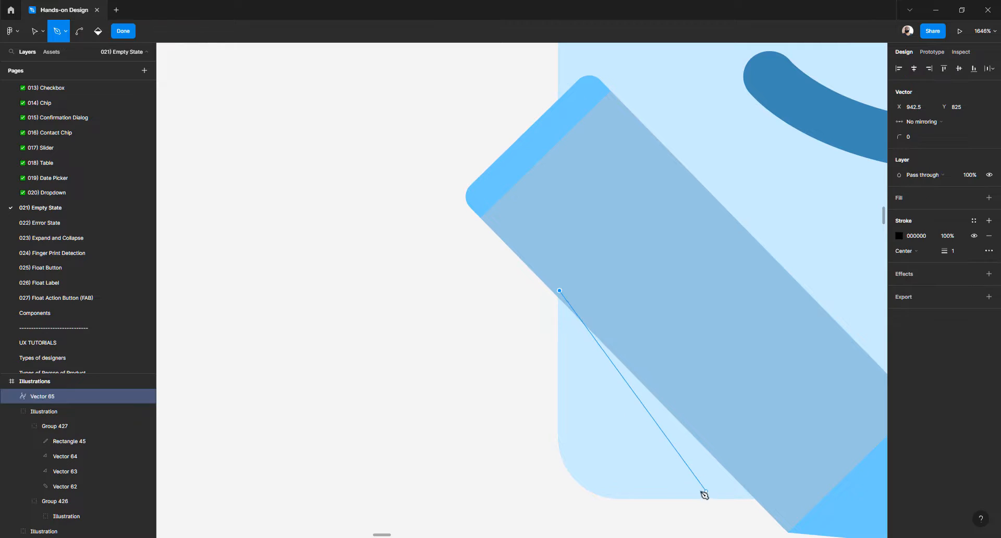
click(679, 499)
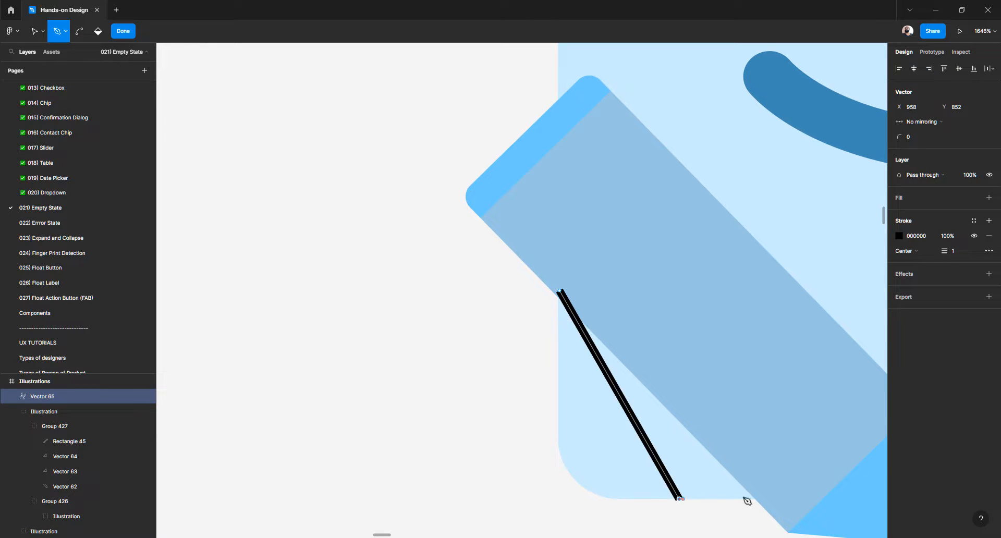
click(773, 499)
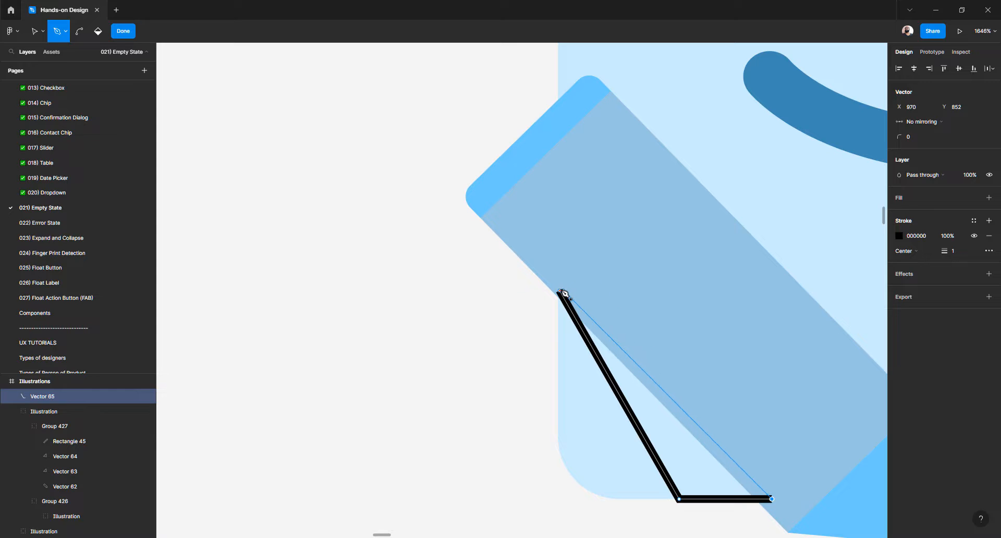
click(561, 292)
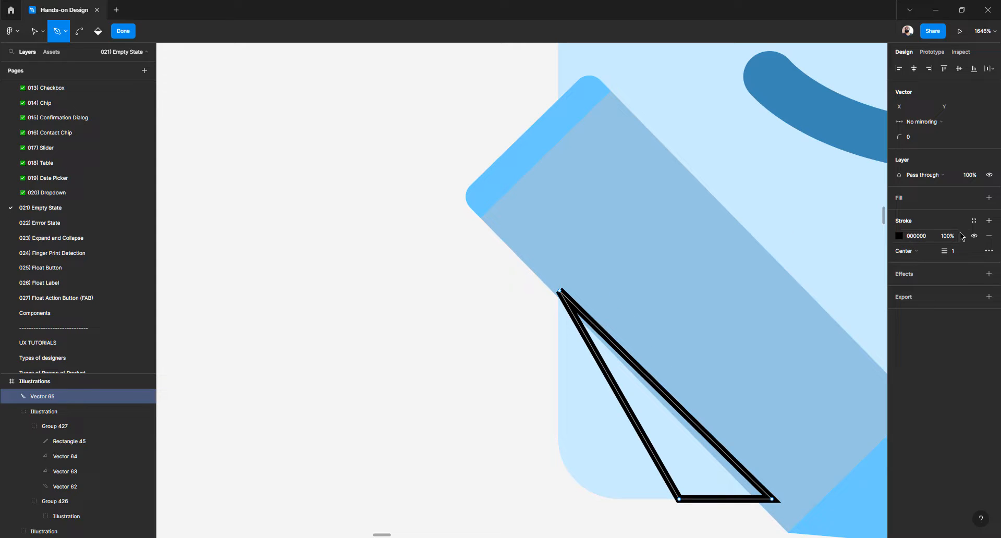
Remove the triangle's stroke, fill it with 2E2727 and set its blend mode to Multiply
click(989, 235)
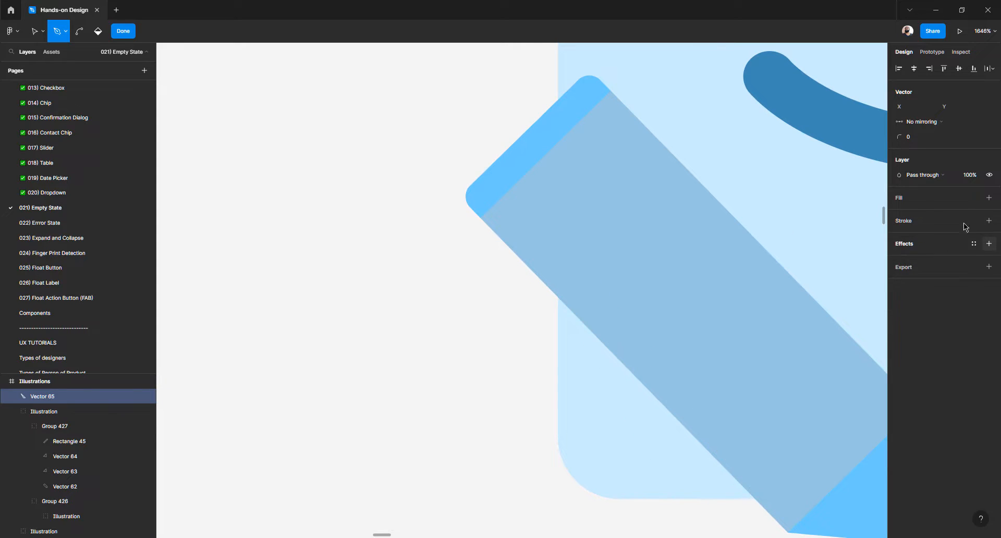
click(900, 199)
click(899, 212)
drag(827, 250, 792, 316)
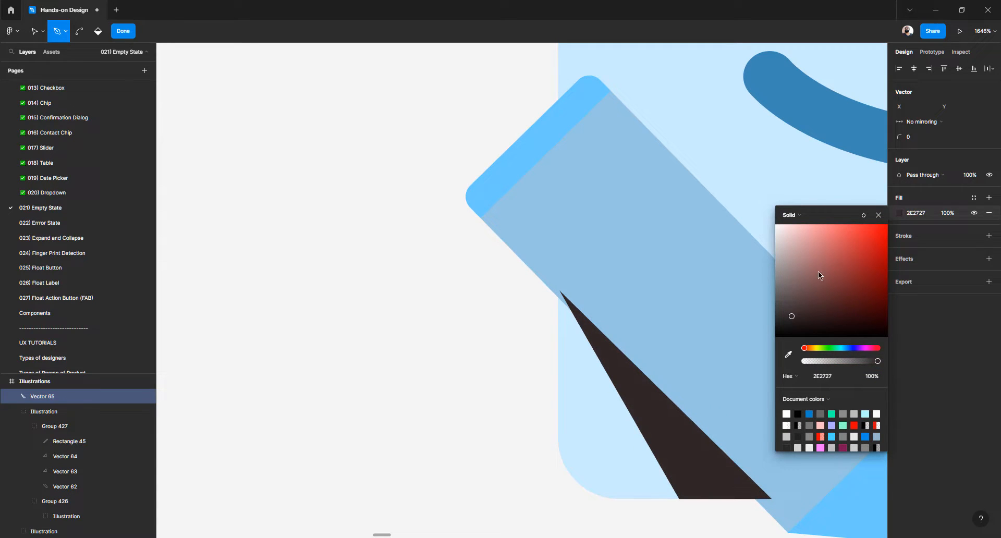
click(916, 179)
click(925, 217)
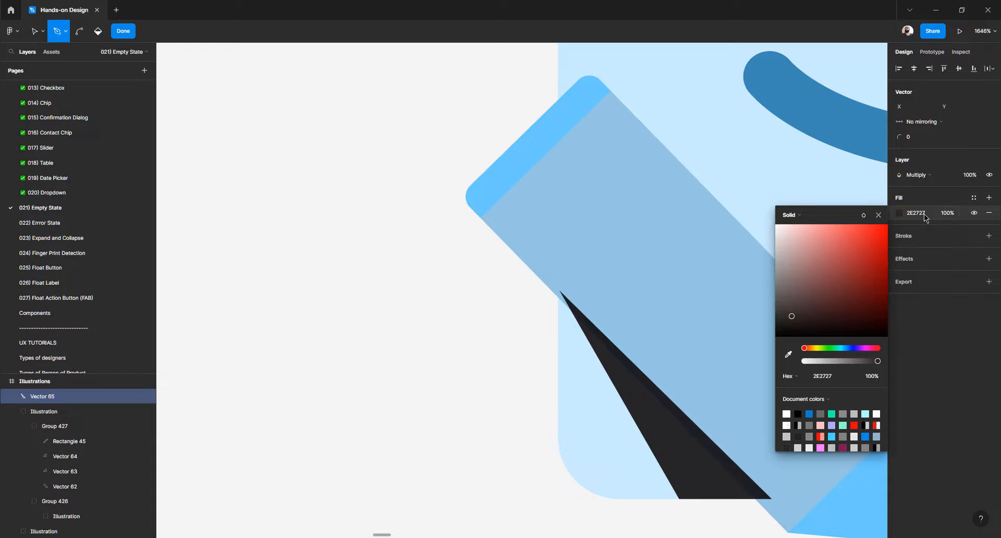
click(532, 298)
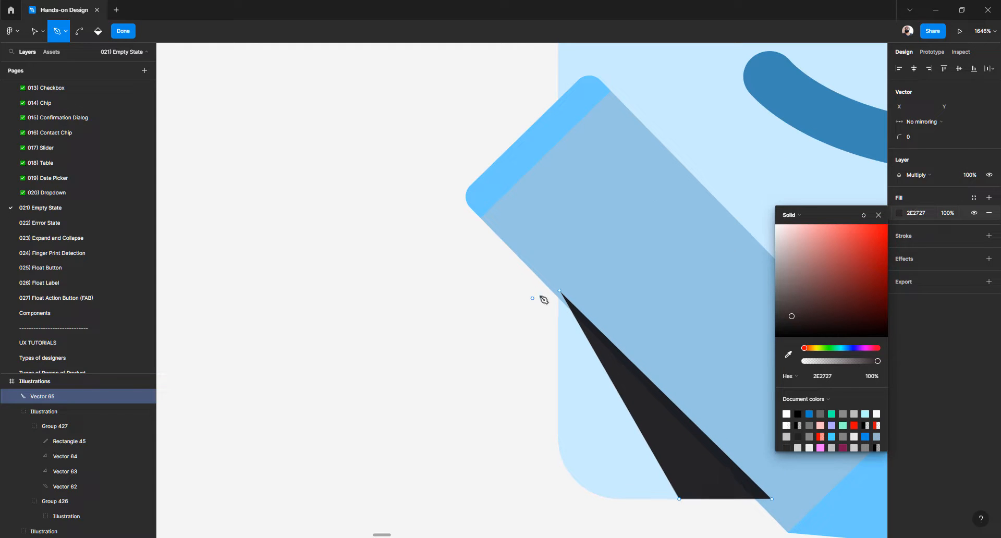
click(877, 216)
key(v)
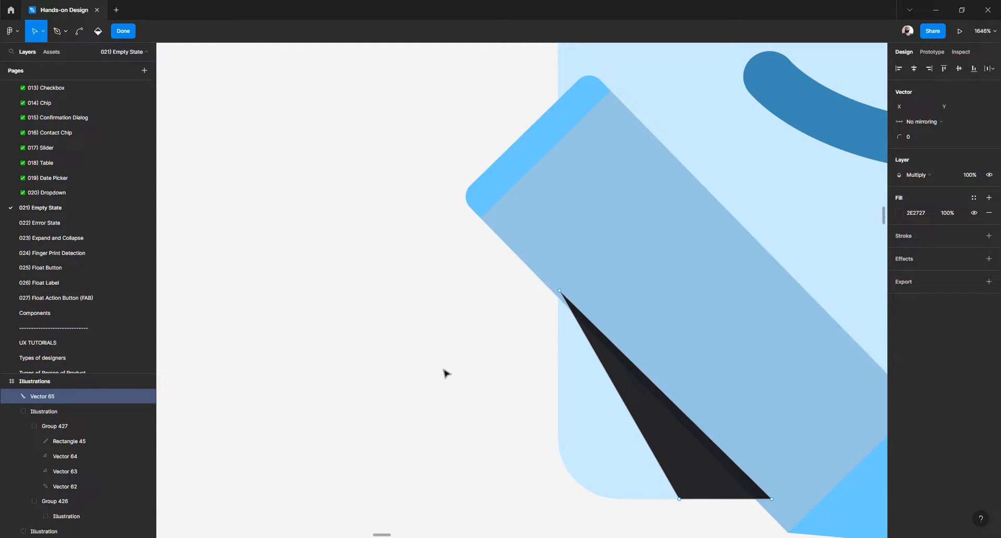
key(Escape)
key(Escape)
Cut the pencil group out of the smiling document's illustration group
double_click(586, 219)
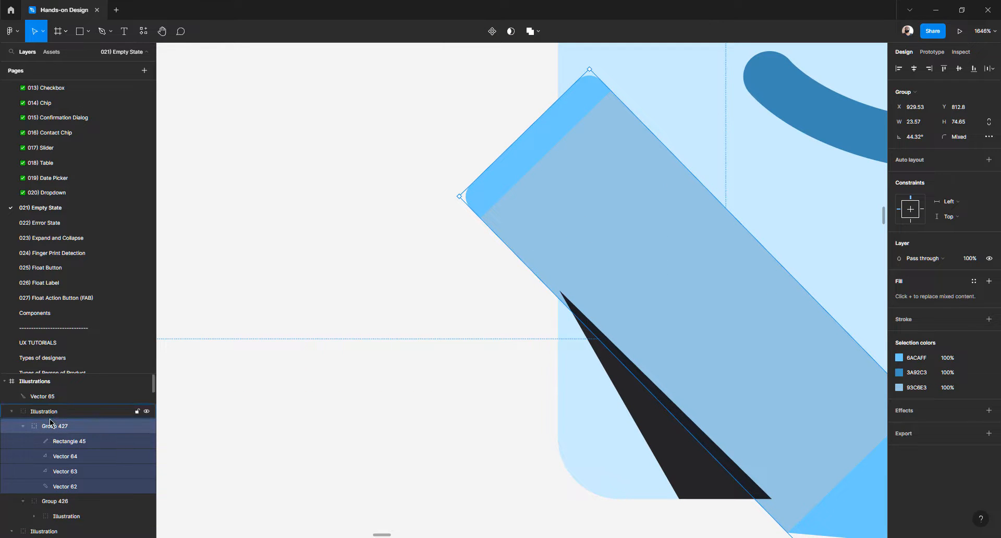
key(Delete)
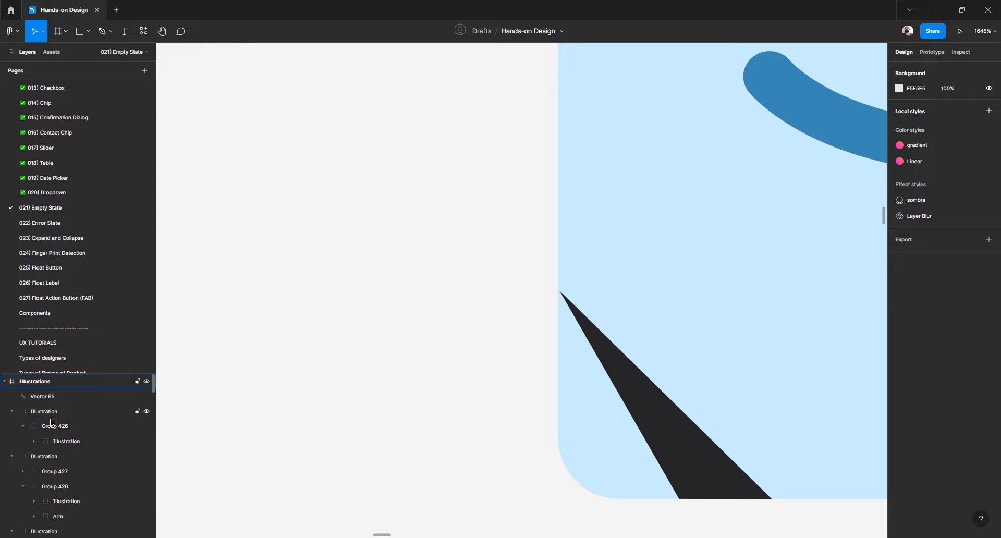
Try to paste the pencil group inside the smiling document's inner group
key(ctrl+z)
right_click(150, 415)
click(259, 323)
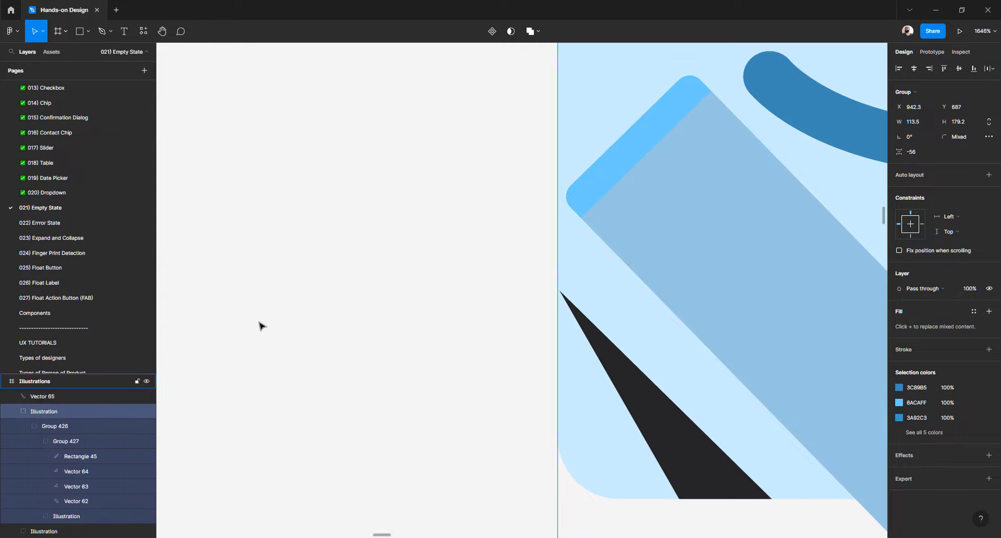
key(ctrl+z)
key(ctrl+z)
key(ctrl+z)
key(ctrl+z)
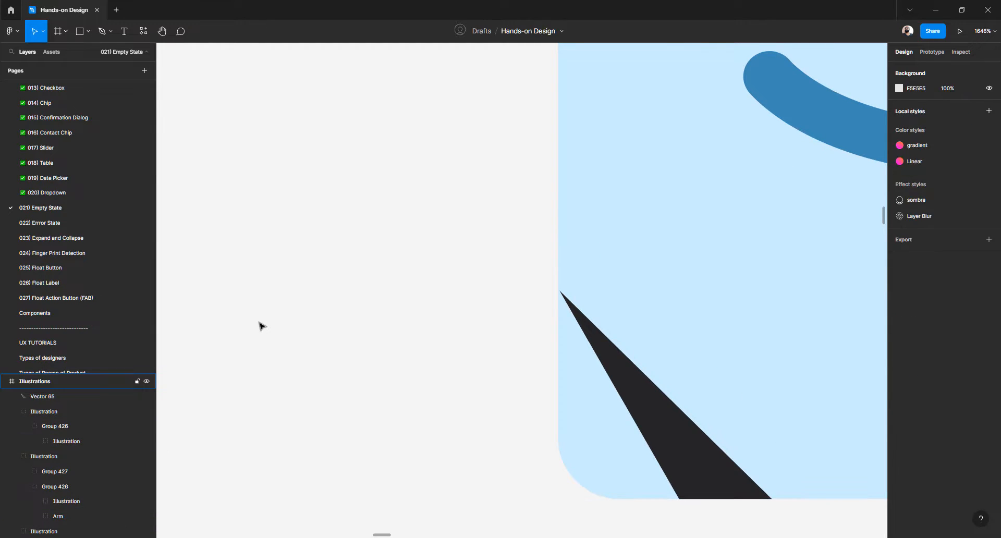
Restore the pencil group at its original position, stacked above the dark triangle outside the illustration group
key(ctrl+z)
key(ctrl+z)
click(317, 351)
ctrl+scroll(317, 351, down, 10)
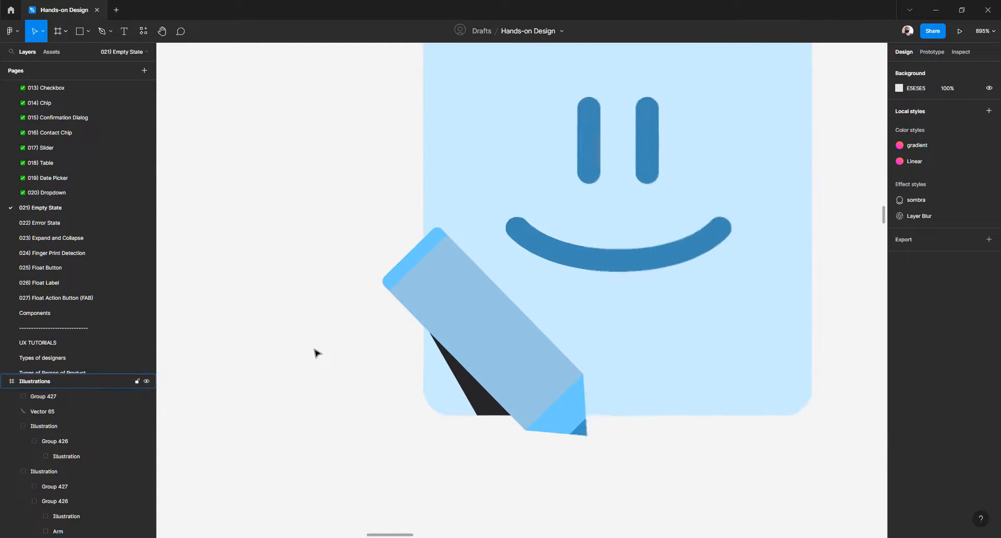
ctrl+scroll(316, 352, up, 3)
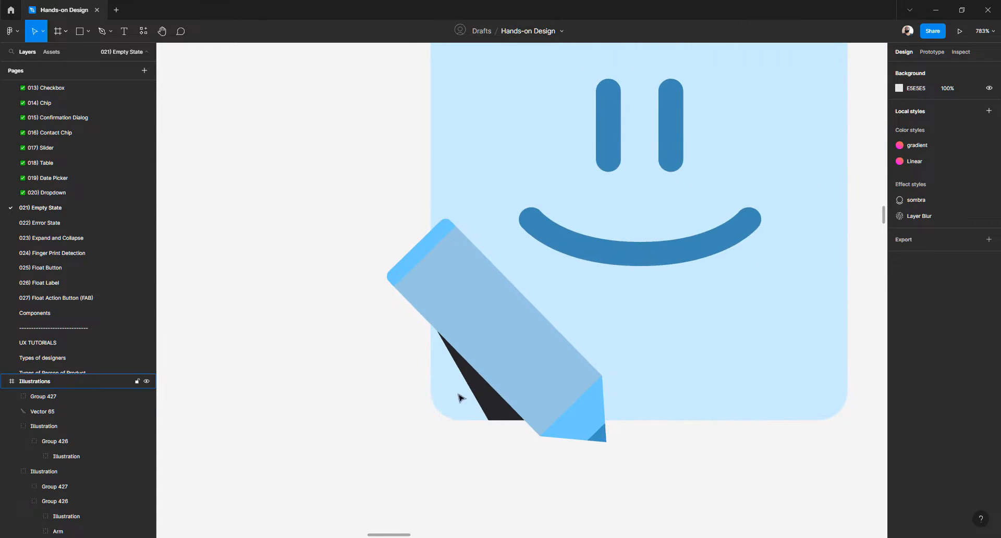
Try to fill the large pencil's body with the light blue CBECFF sampled from the smiling document
click(485, 401)
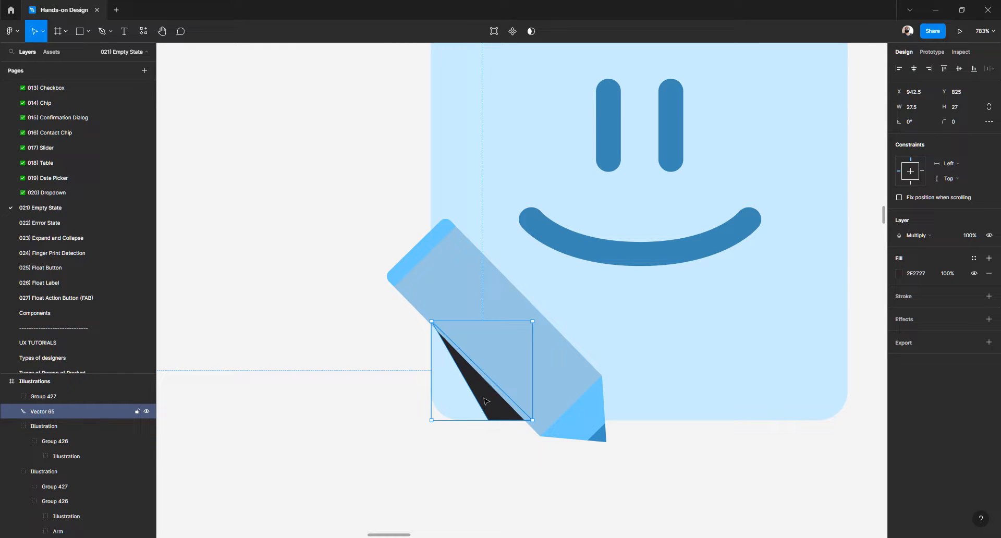
double_click(485, 302)
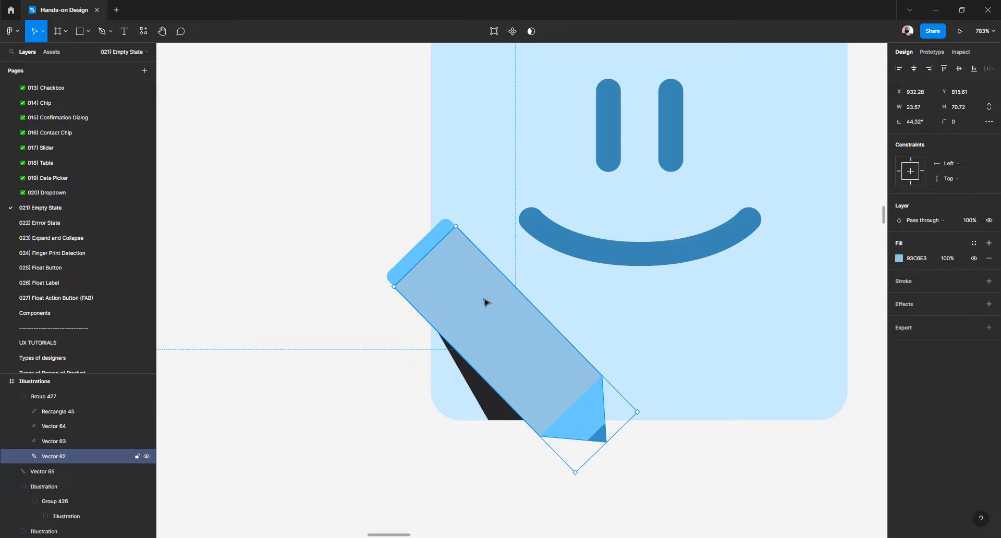
key(i)
click(661, 335)
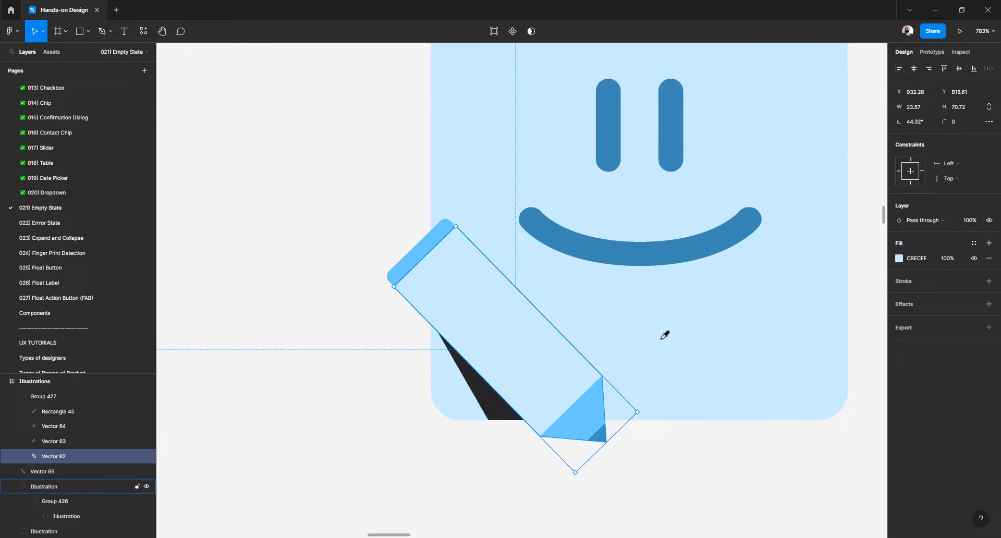
click(445, 462)
click(491, 410)
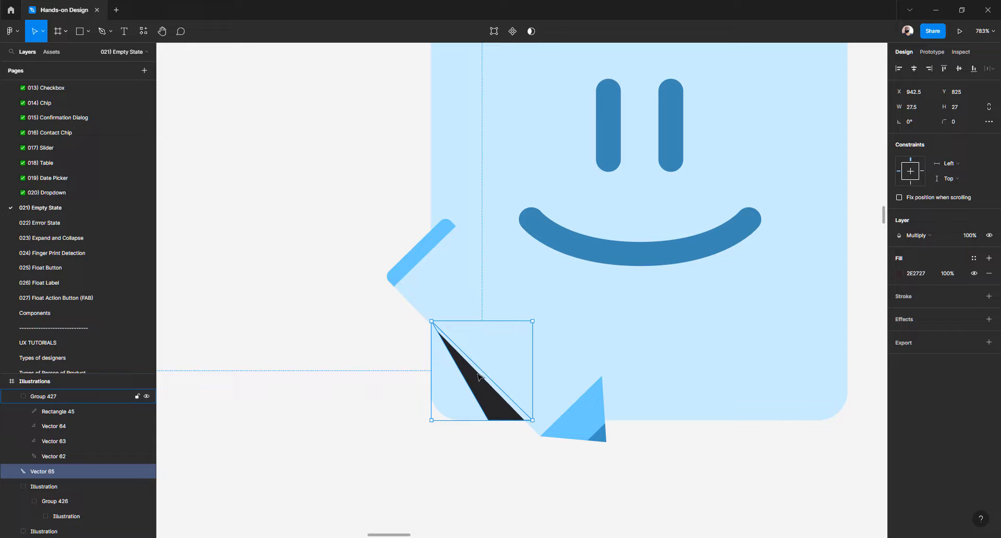
Undo the pencil body recolouring, the pencil's regrouping and the dark shadow triangle, back to a CBECFF pencil body without a shadow
key(ctrl+z)
key(ctrl+z)
key(ctrl+z)
key(ctrl+z)
key(ctrl+z)
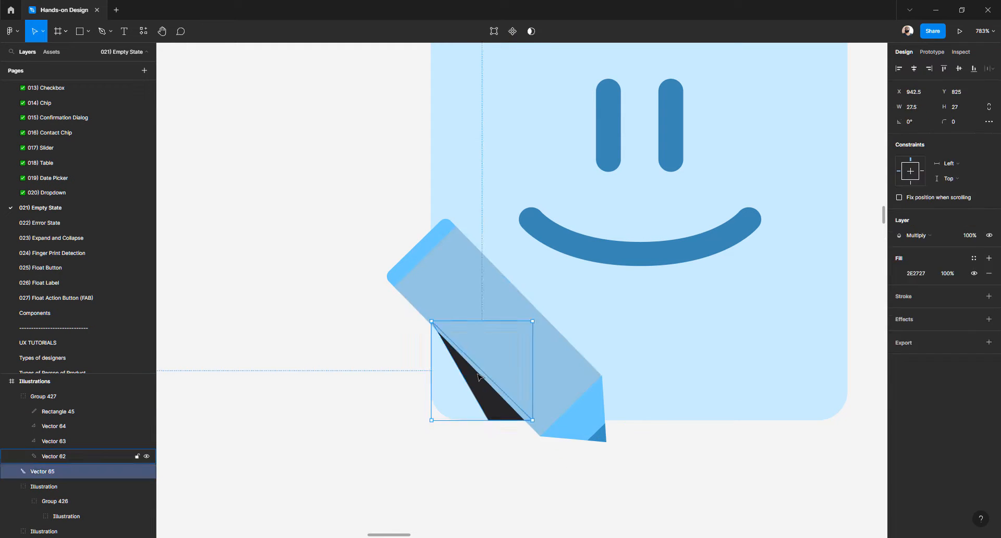
key(ctrl+z)
key(ctrl+z)
key(ctrl+z)
key(ctrl+z)
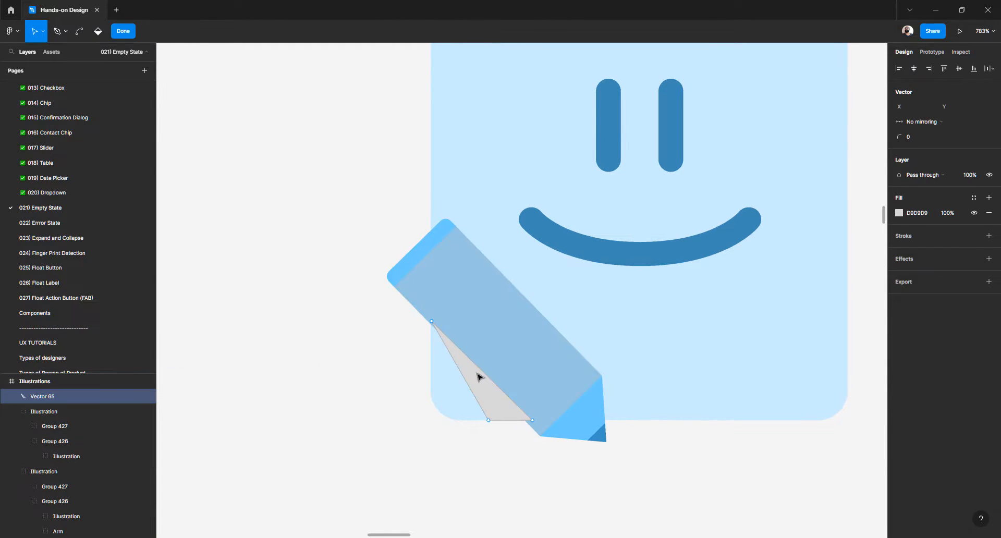
key(ctrl+z)
key(ctrl+z)
key(ctrl+z)
key(ctrl+z)
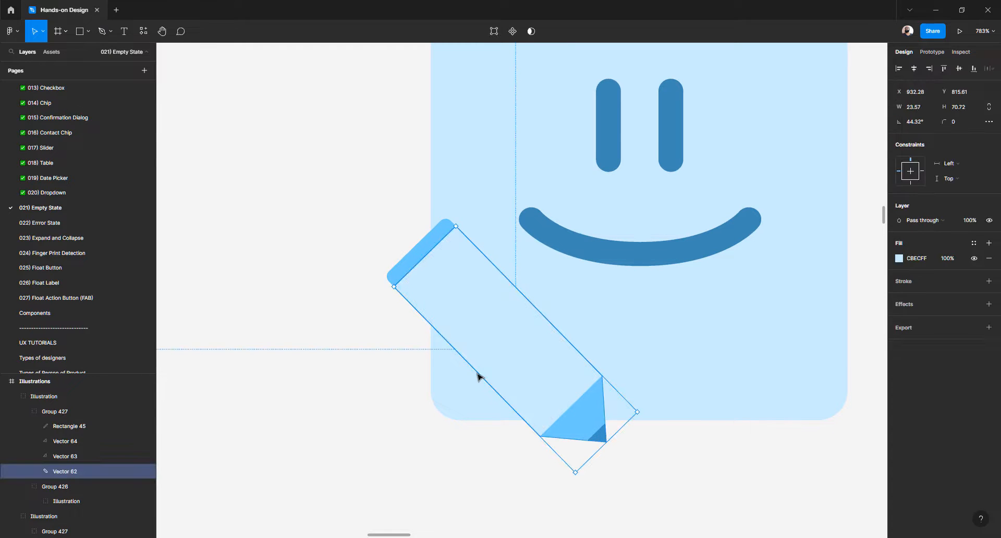
Undo the pencil's enlargement, rotation and placement over the document, so it stands upright beside the smiling document
key(ctrl+z)
key(ctrl+z)
key(ctrl+z)
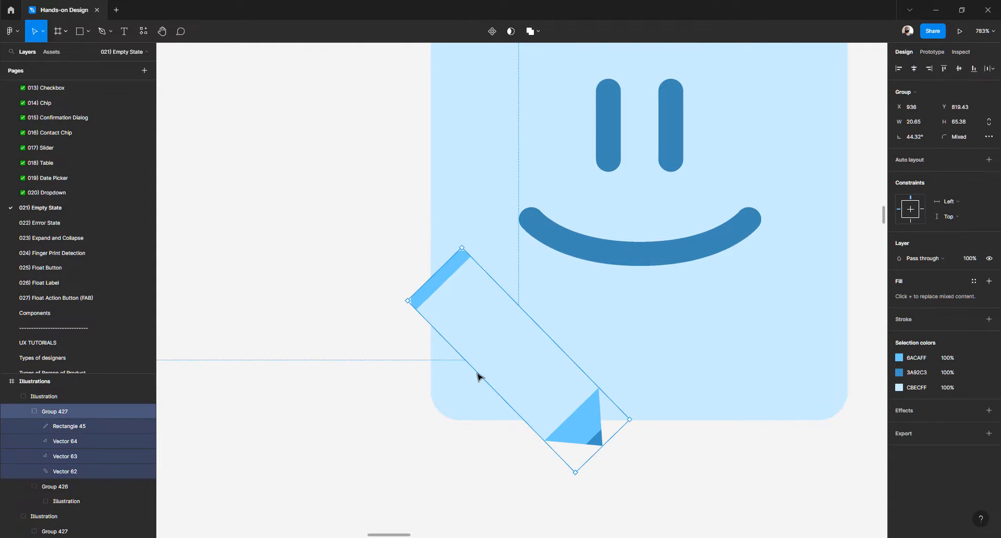
key(ctrl+z)
key(ctrl+z)
key(ctrl+z)
key(ctrl+z)
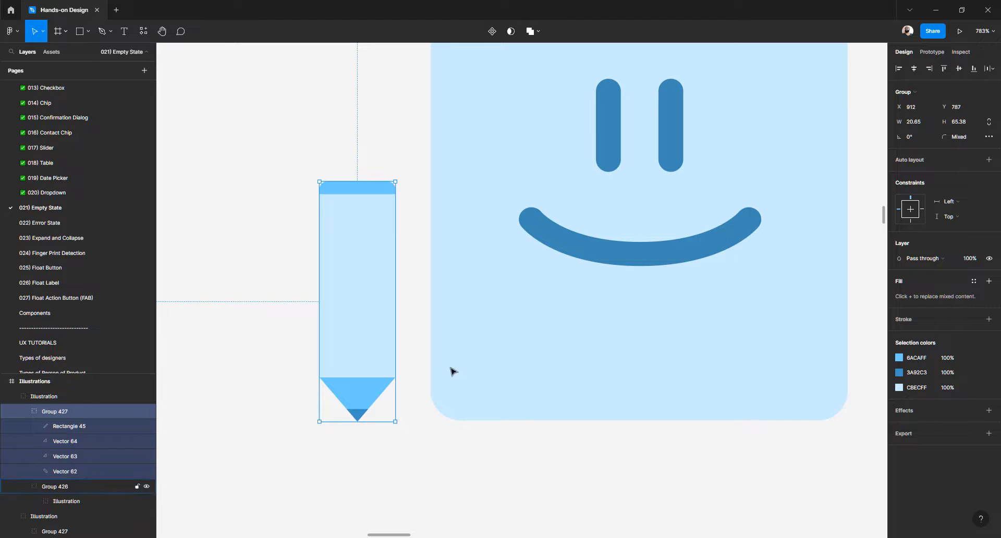
scroll(419, 358, down, 4)
scroll(419, 357, up, 5)
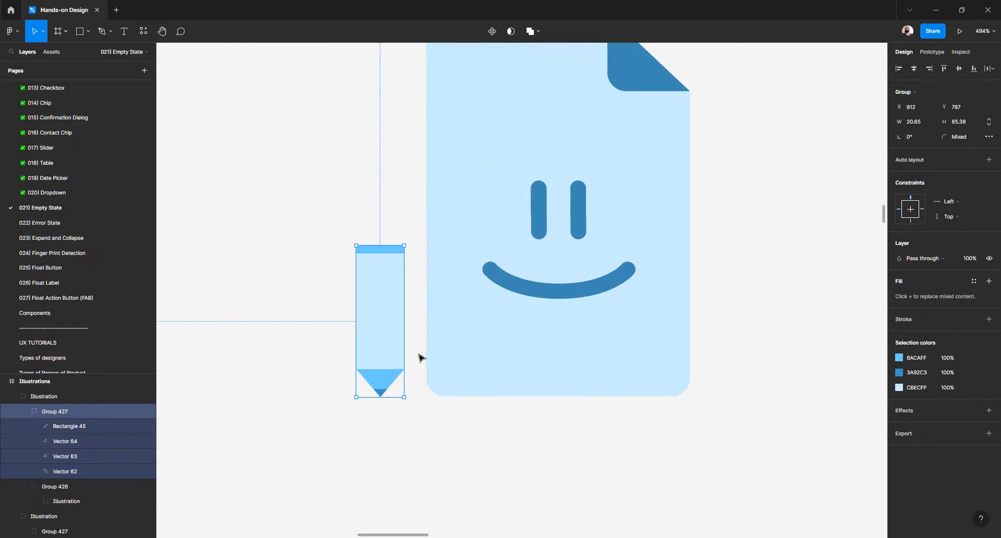
click(420, 347)
Review the sad documents with cables and the smiling documents with pencils in the Illustrations frame
scroll(420, 412, down, 3)
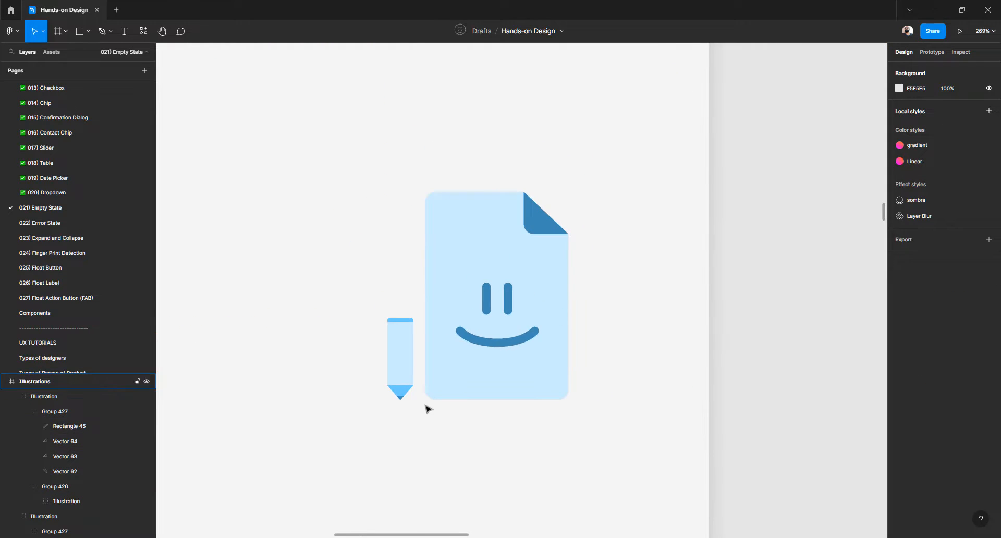
scroll(427, 409, down, 3)
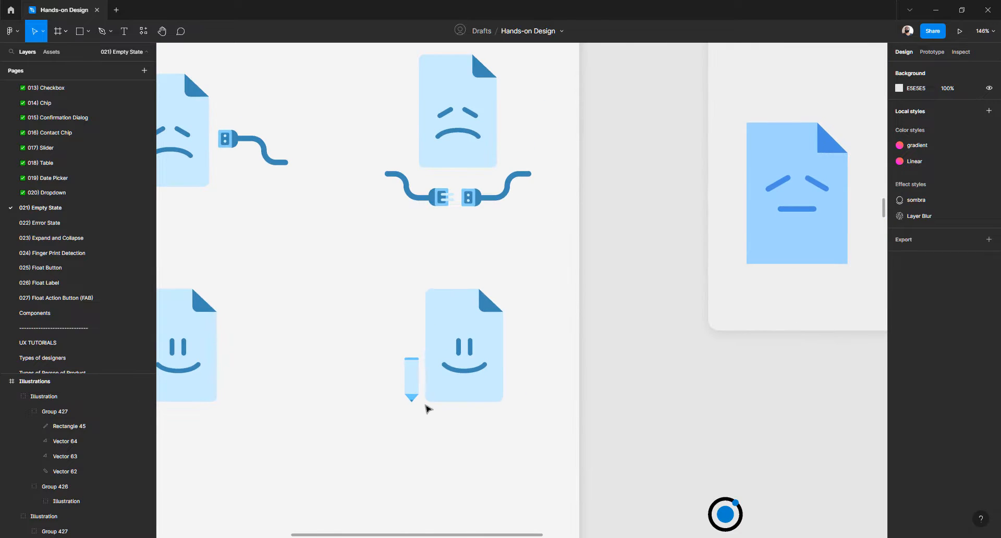
scroll(427, 410, left, 4)
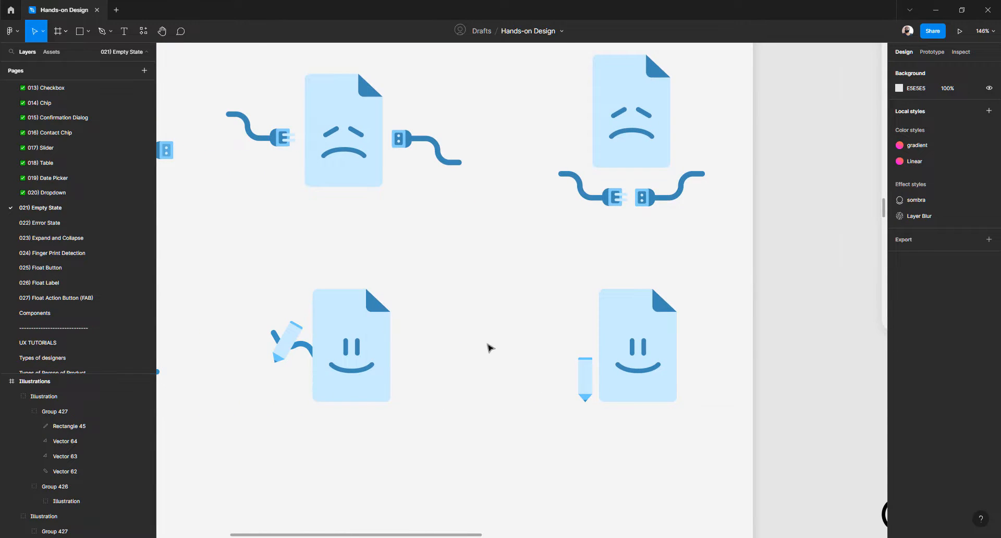
scroll(490, 348, down, 3)
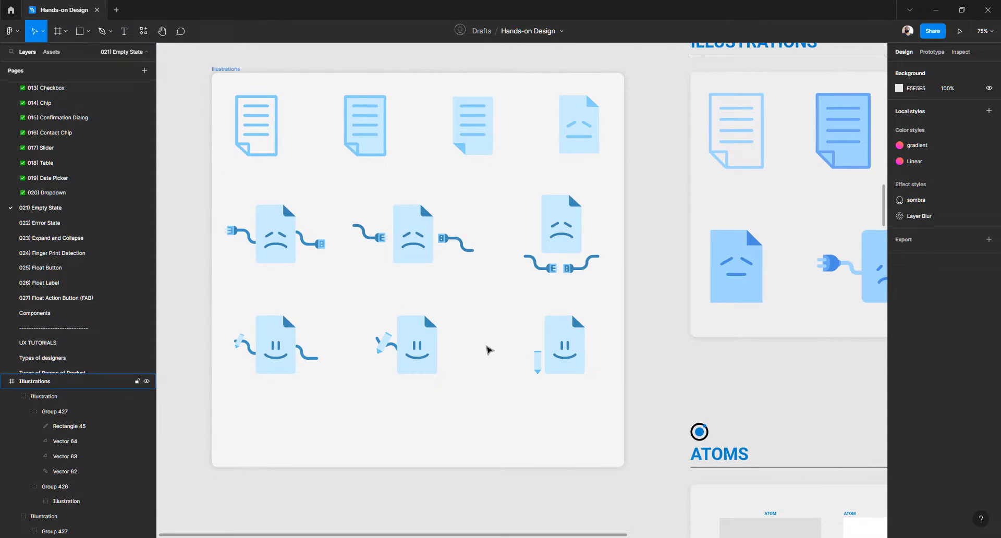
scroll(598, 357, up, 4)
scroll(567, 360, down, 4)
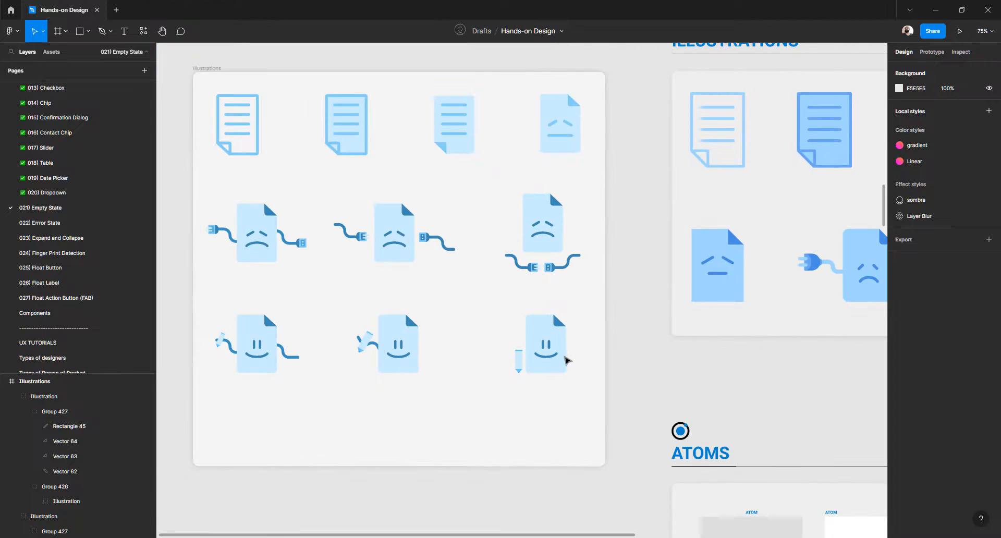
scroll(479, 353, down, 5)
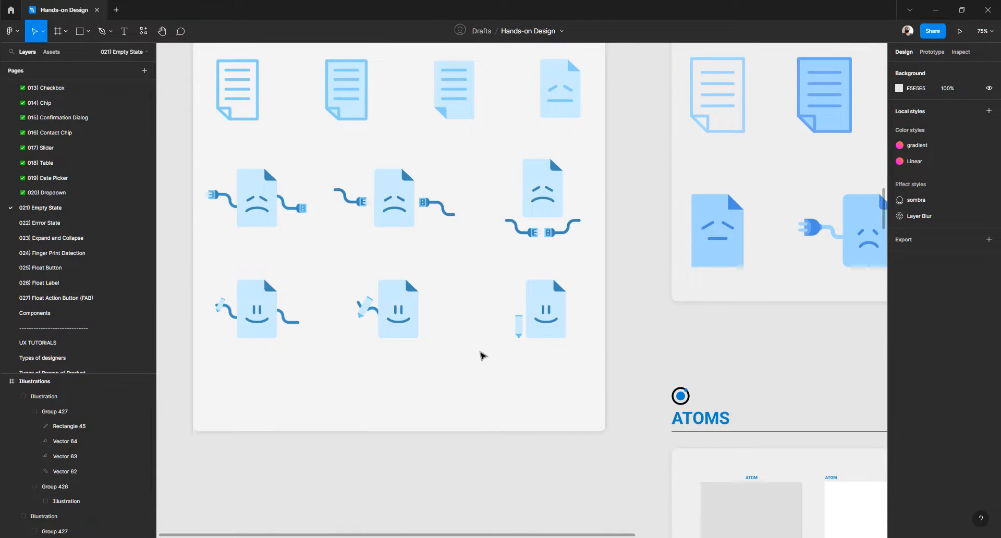
scroll(479, 353, up, 5)
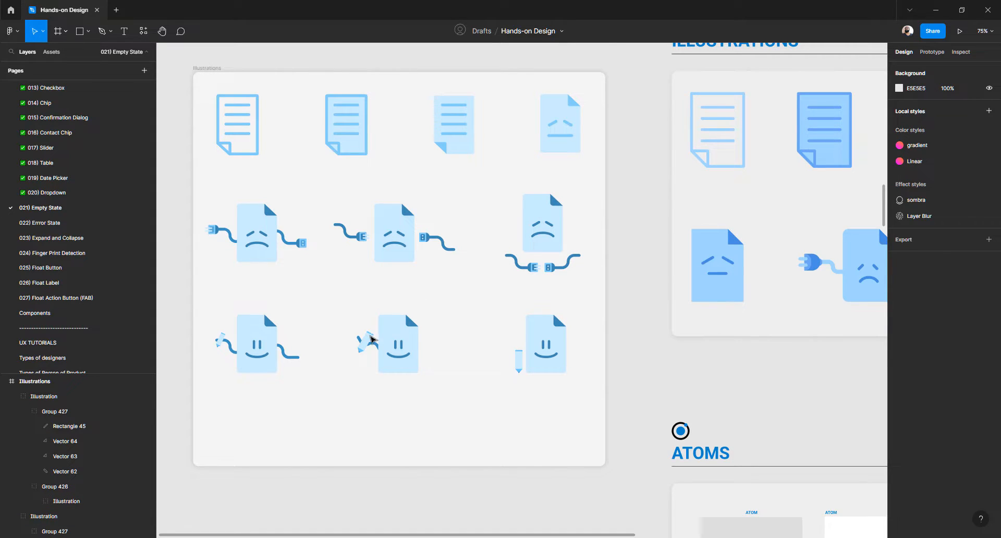
scroll(370, 344, up, 3)
scroll(370, 347, up, 5)
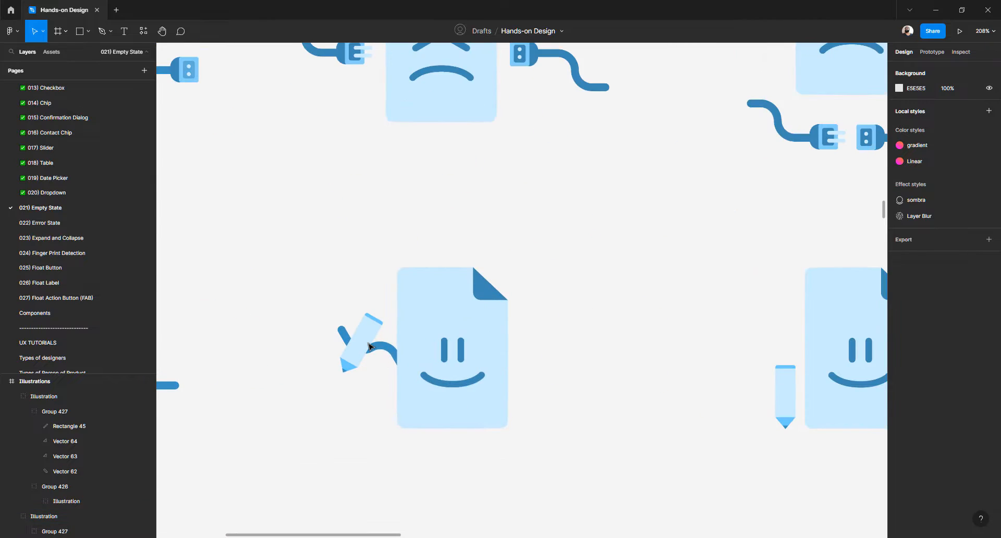
scroll(424, 216, up, 4)
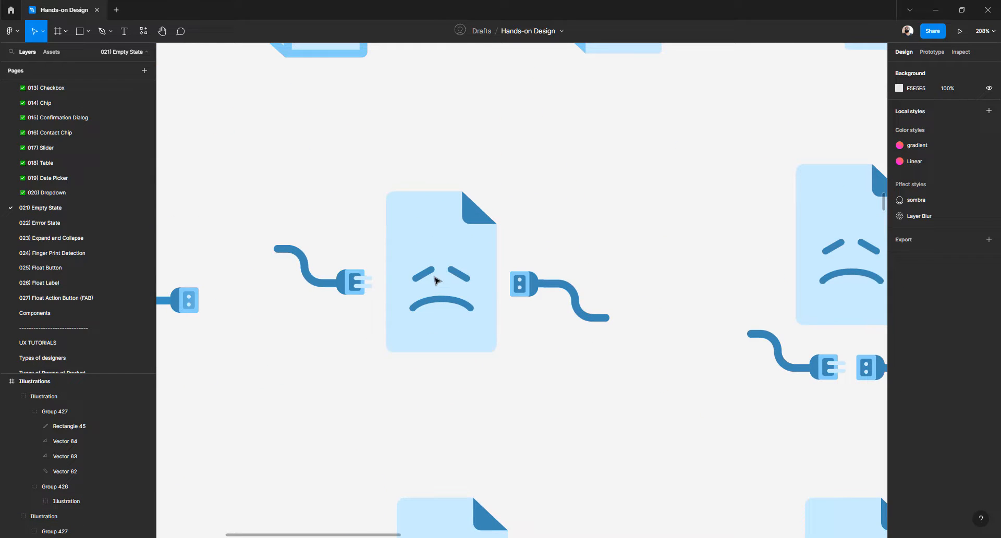
scroll(354, 281, up, 6)
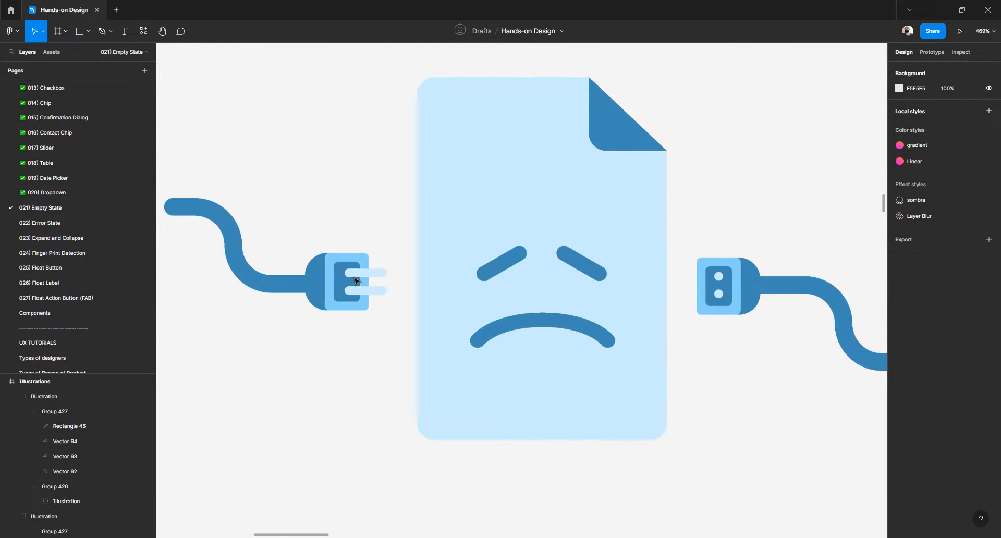
scroll(354, 282, down, 4)
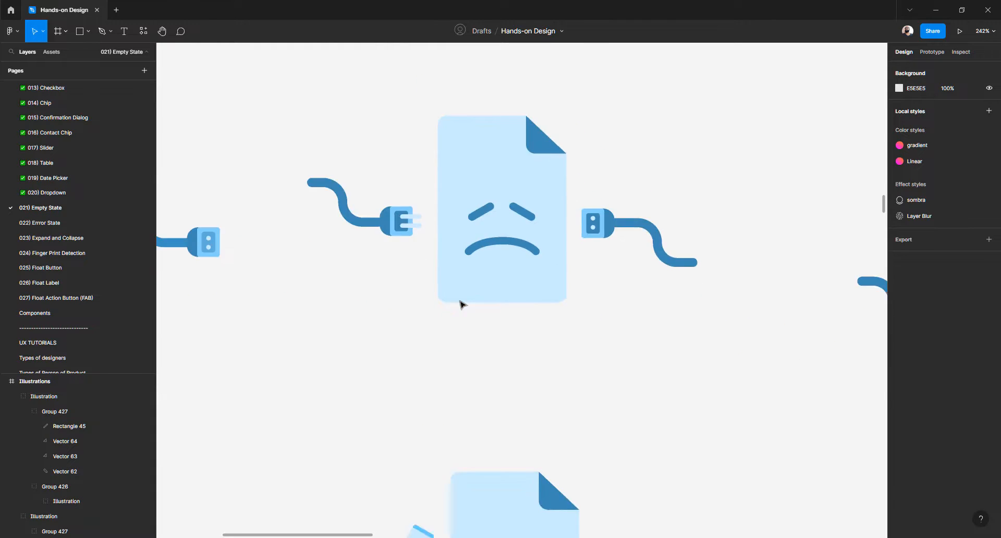
scroll(462, 302, down, 5)
scroll(480, 331, left, 8)
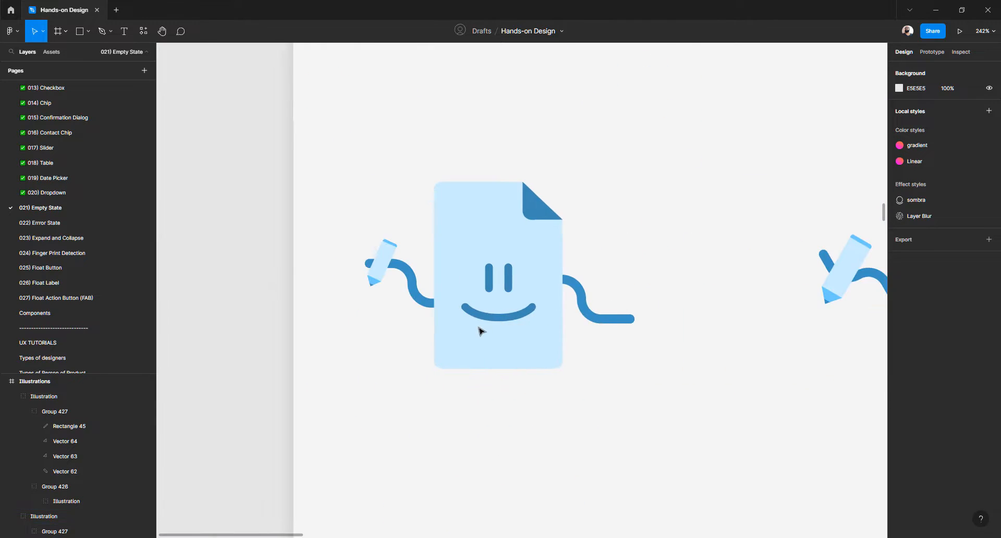
scroll(479, 283, up, 3)
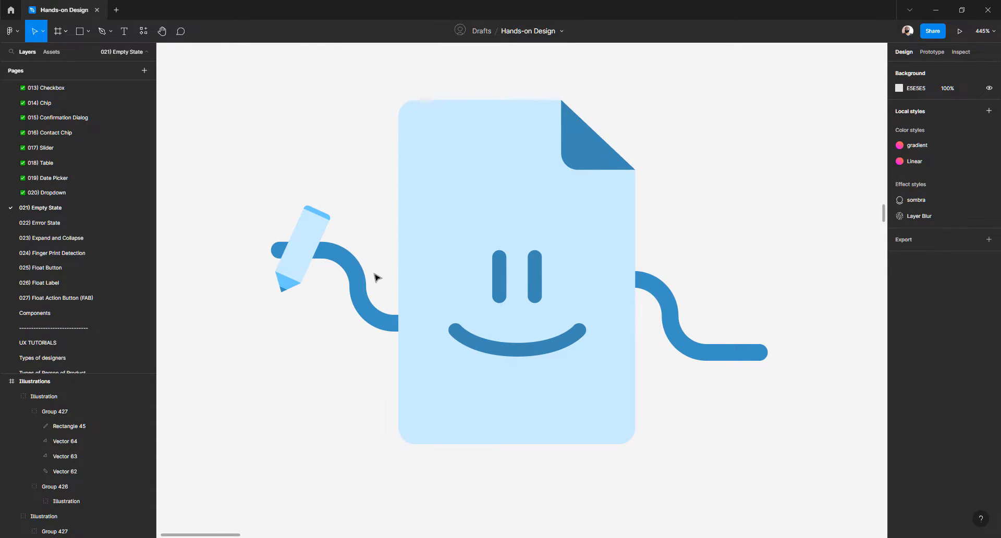
scroll(373, 299, down, 10)
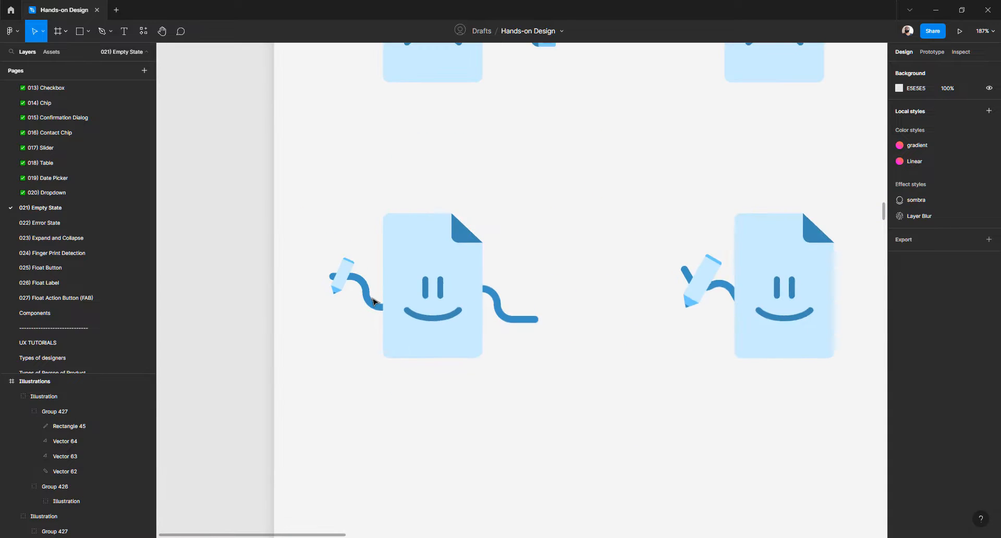
Shorten the Illustrations frame by raising its lower edge to just below the smiling-document row
scroll(373, 299, right, 5)
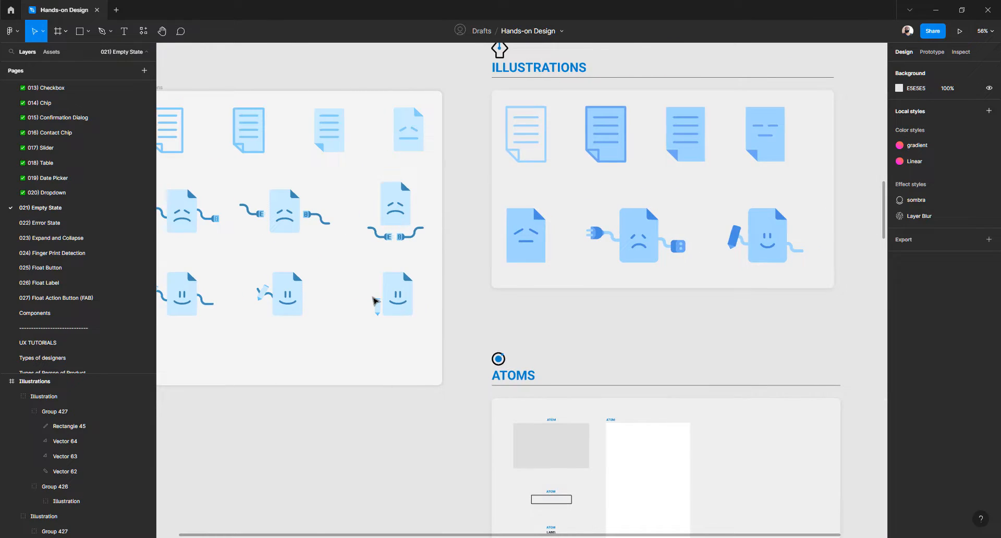
scroll(373, 298, down, 5)
scroll(412, 208, down, 2)
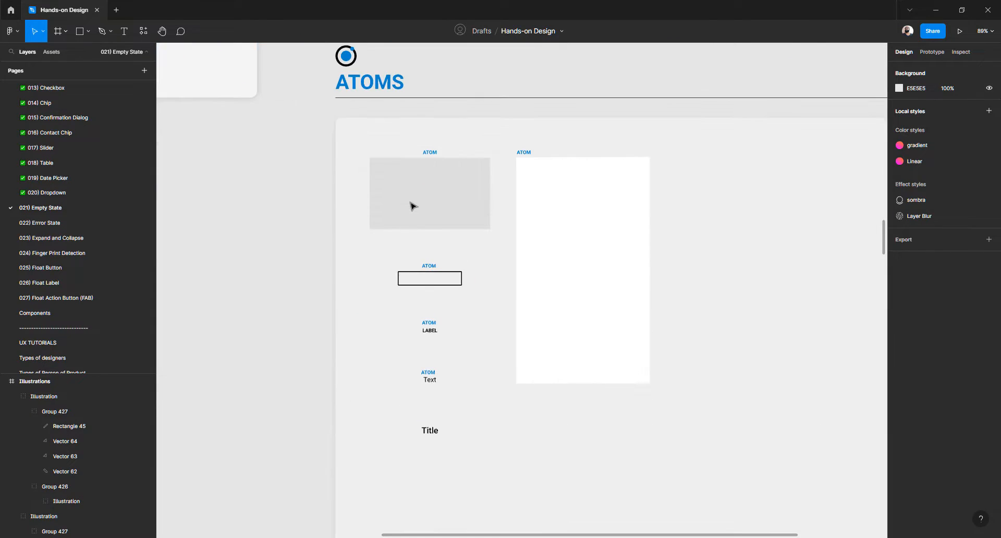
scroll(358, 219, down, 3)
scroll(342, 216, up, 2)
scroll(342, 216, left, 4)
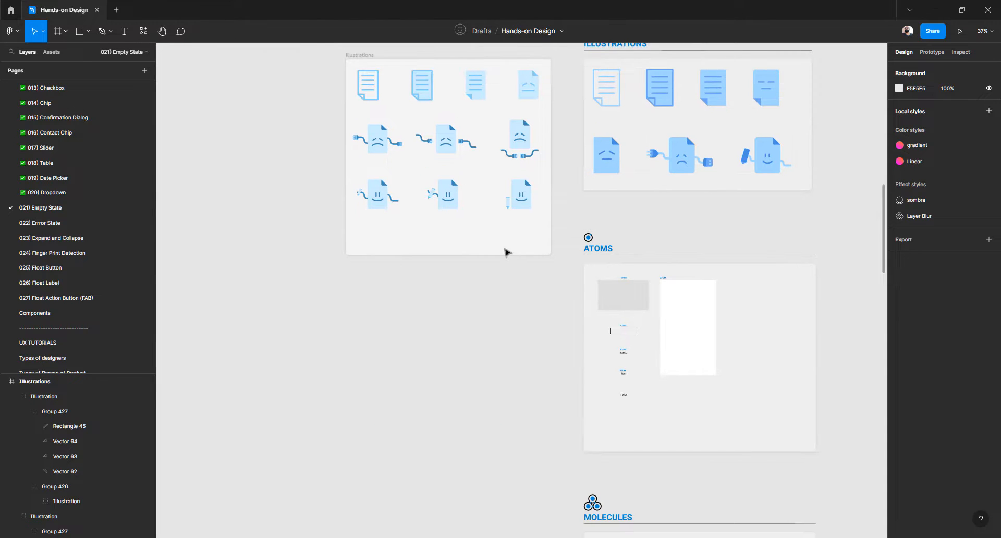
click(493, 253)
drag(491, 237, 495, 224)
click(543, 268)
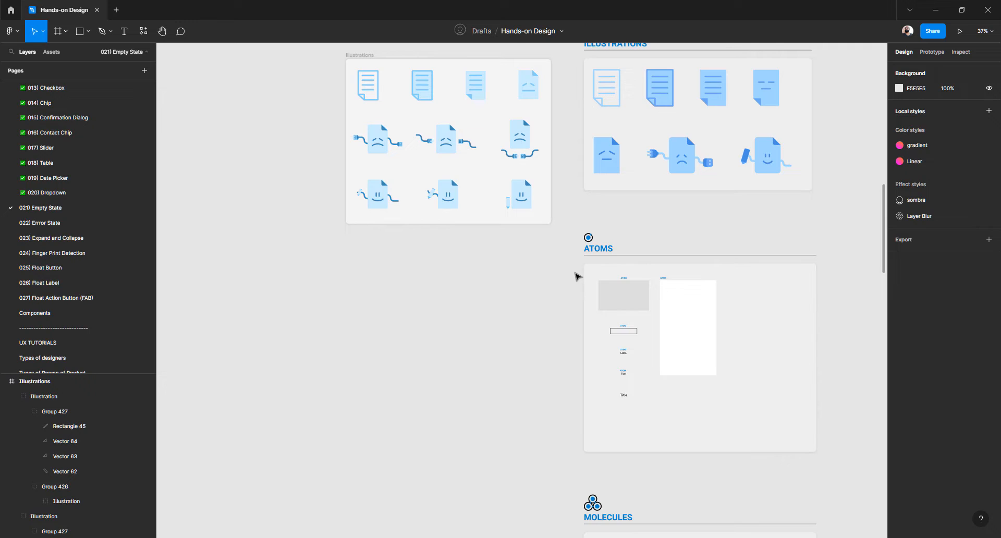
Examine the Atoms section's grey placeholder, outlined box, label, text, title and tall white rectangle
scroll(577, 261, down, 1)
scroll(579, 250, up, 5)
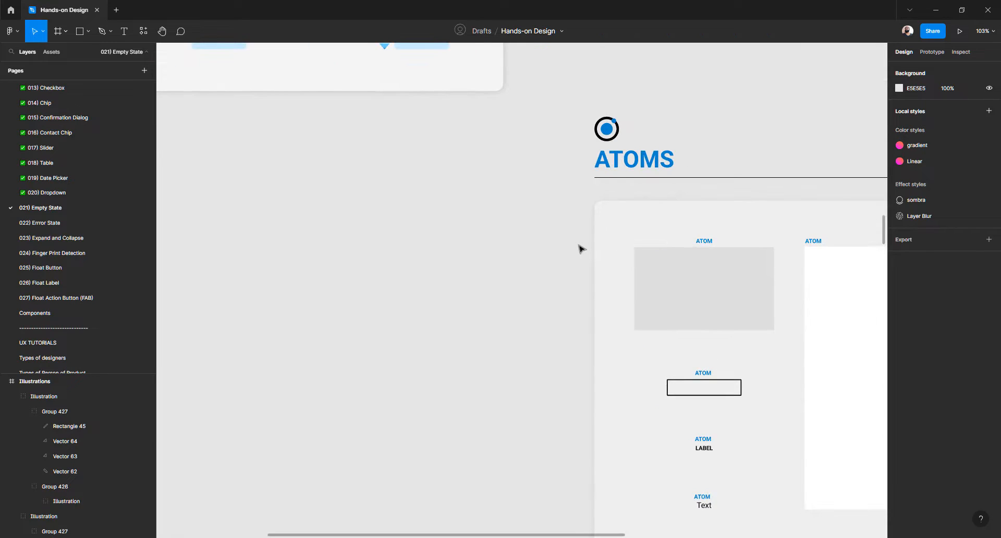
scroll(582, 249, down, 3)
scroll(582, 248, right, 4)
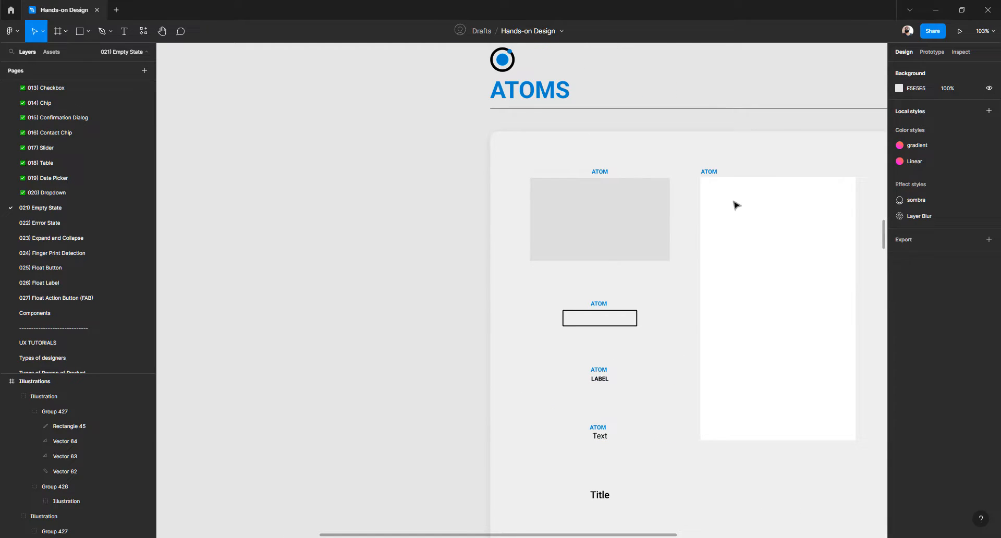
scroll(687, 191, right, 5)
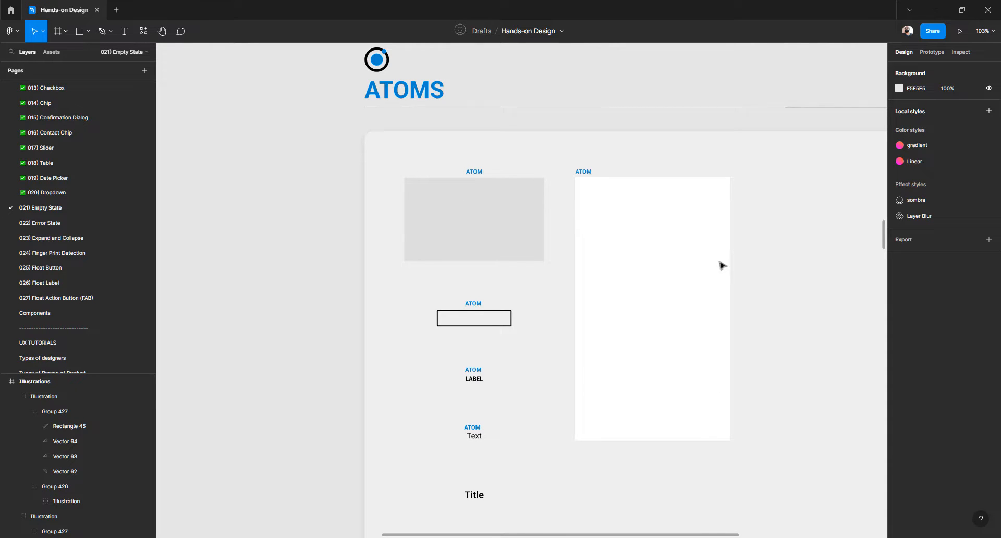
scroll(454, 178, up, 5)
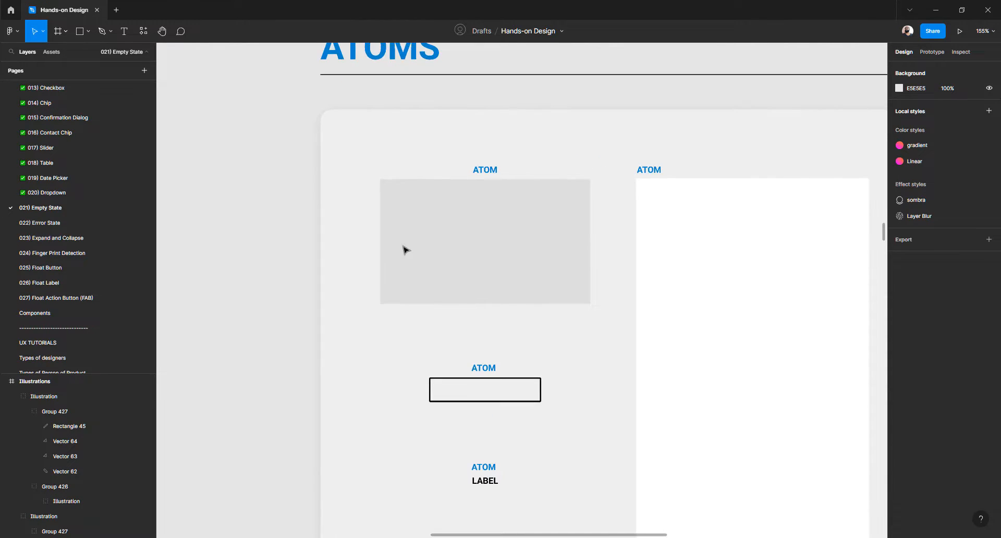
scroll(471, 267, down, 3)
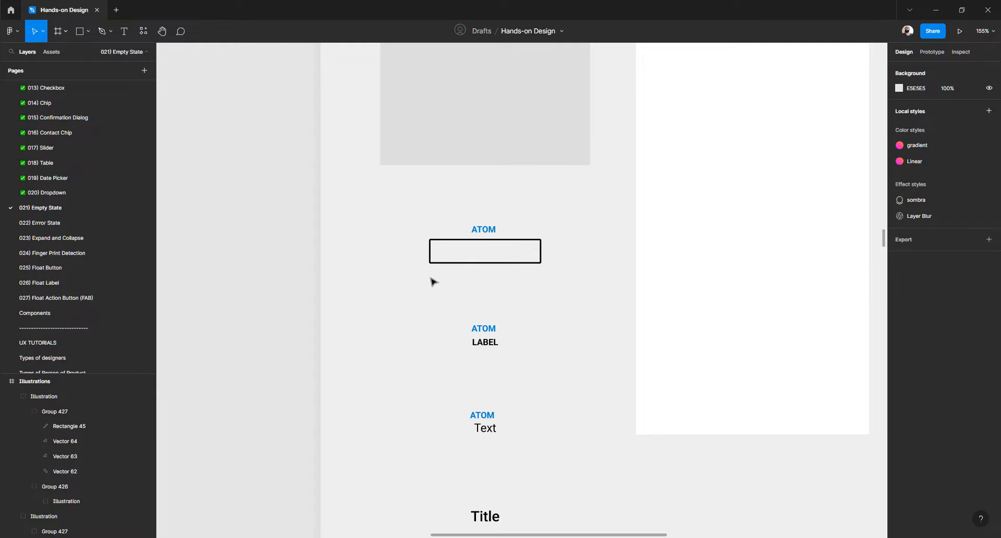
scroll(494, 266, down, 3)
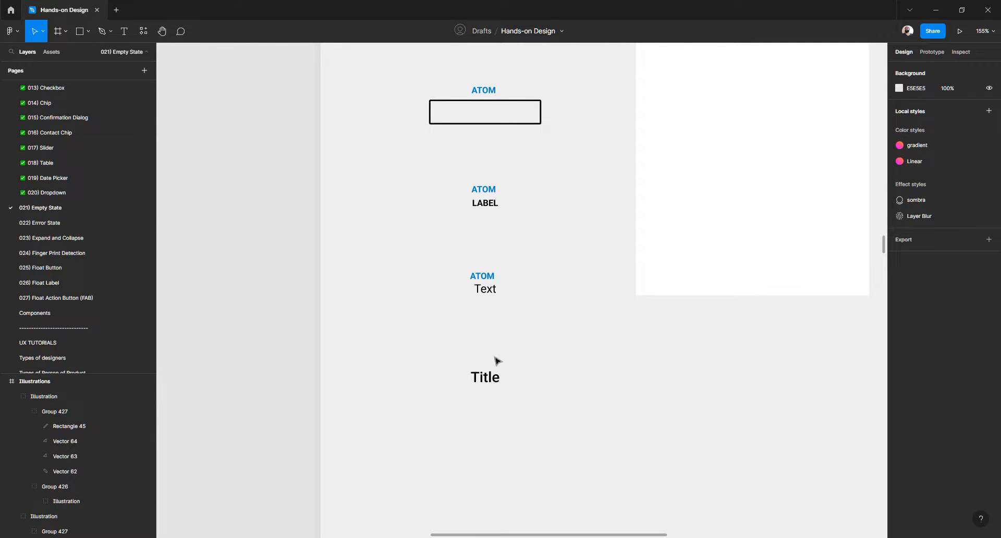
scroll(436, 287, down, 5)
scroll(445, 232, up, 2)
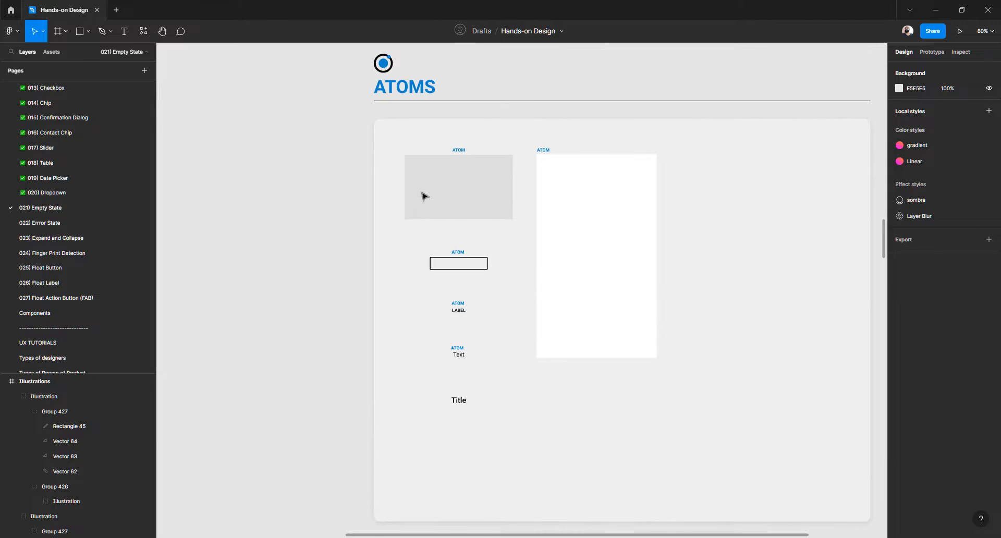
Draw a white frame of 320 by 541 beside the tall white rectangle in the Atoms section
scroll(424, 196, up, 5)
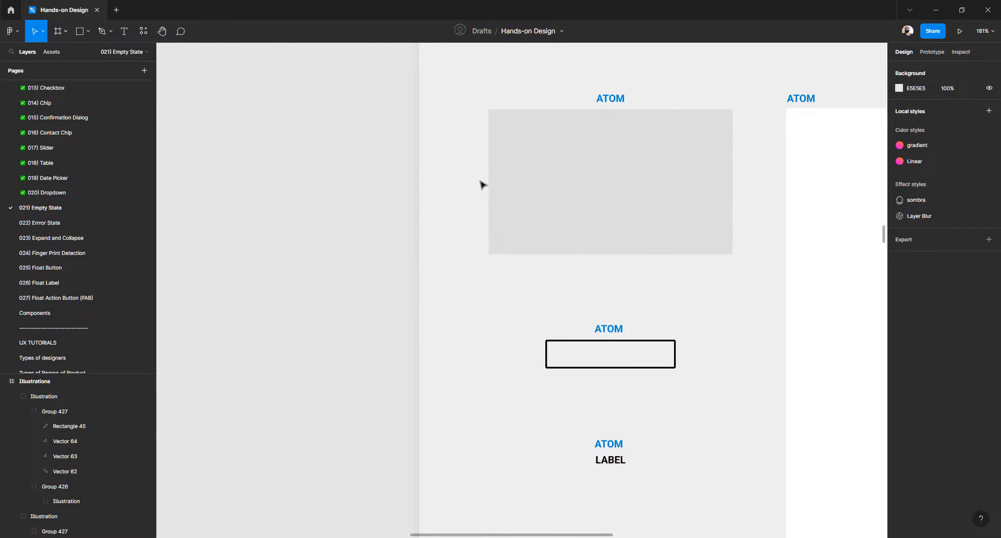
scroll(483, 185, down, 5)
scroll(483, 185, right, 5)
scroll(519, 156, up, 2)
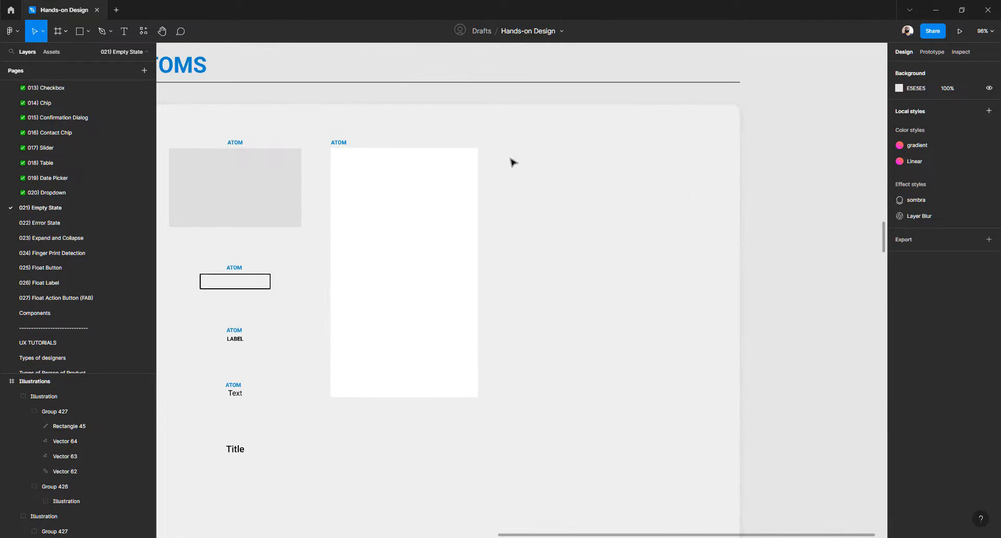
key(f)
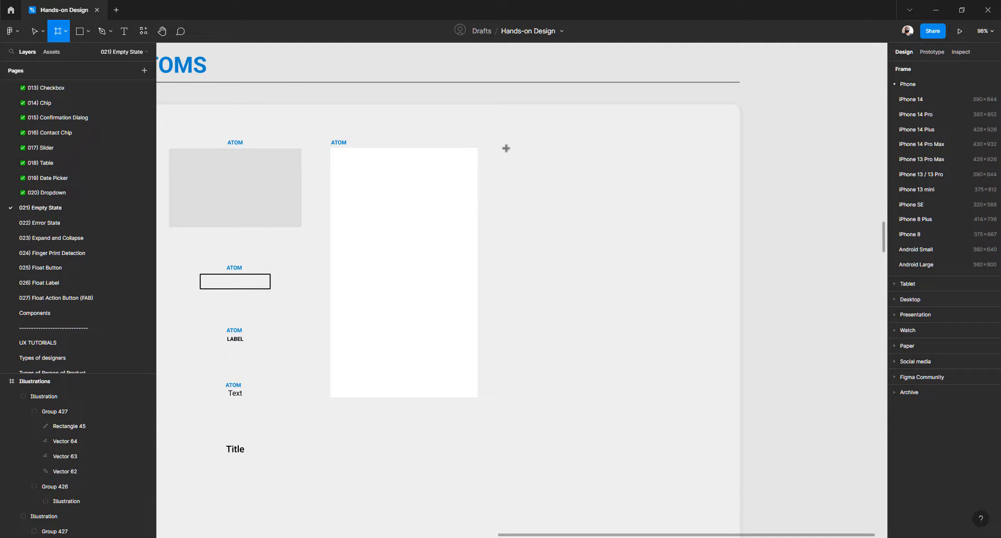
drag(505, 148, 647, 397)
click(922, 125)
key(Return)
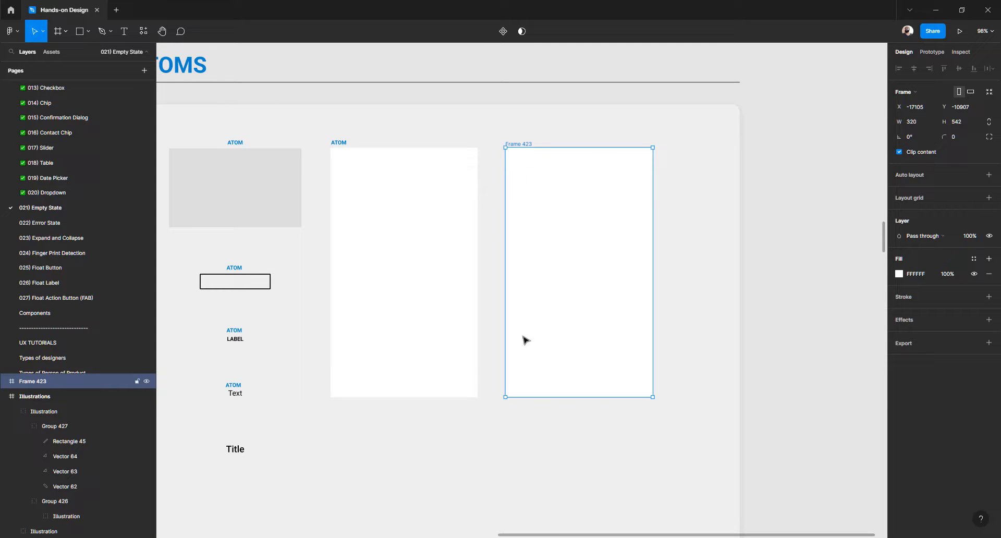
mouse_move(535, 397)
mouse_down()
mouse_move(532, 381)
mouse_move(535, 398)
mouse_up()
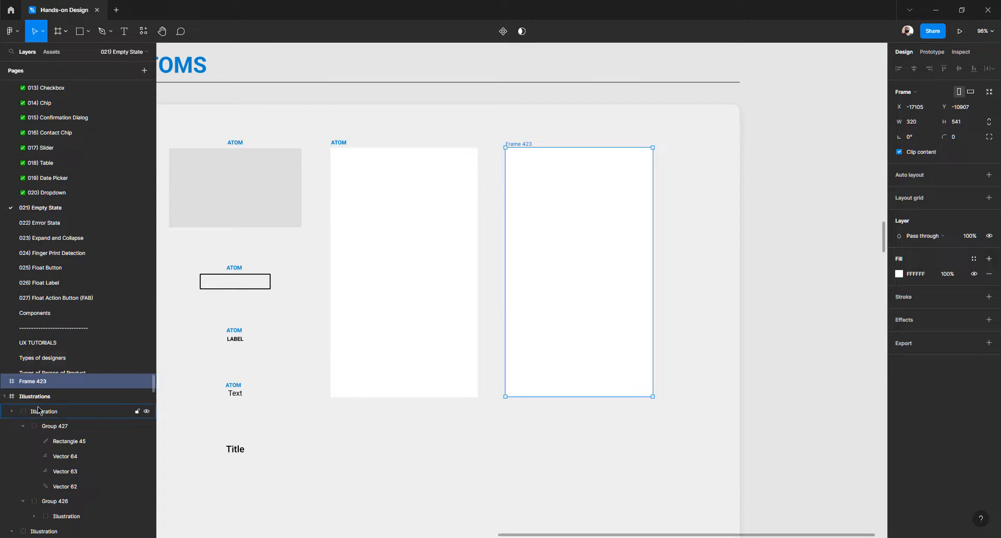
Rename the new white frame as Page
double_click(115, 382)
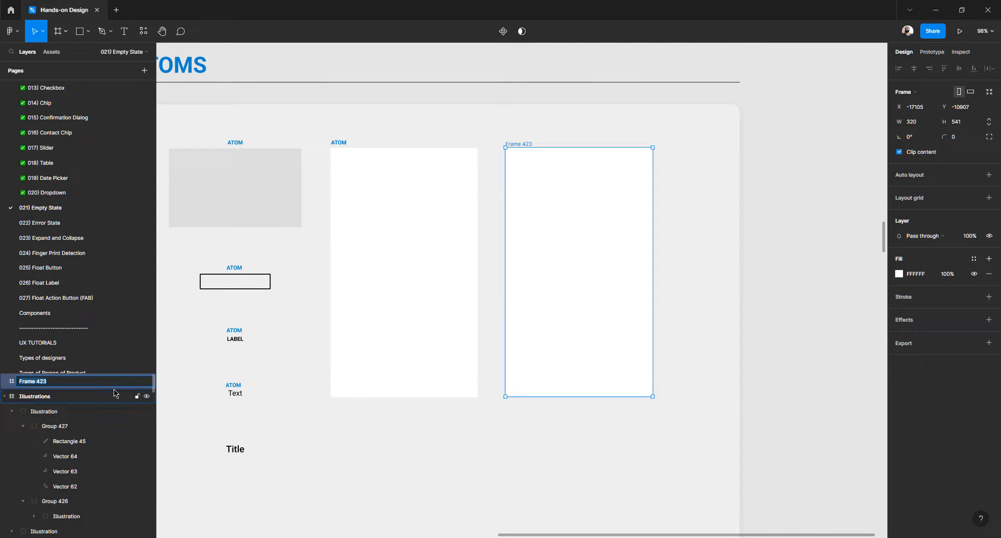
text(Page)
key(Return)
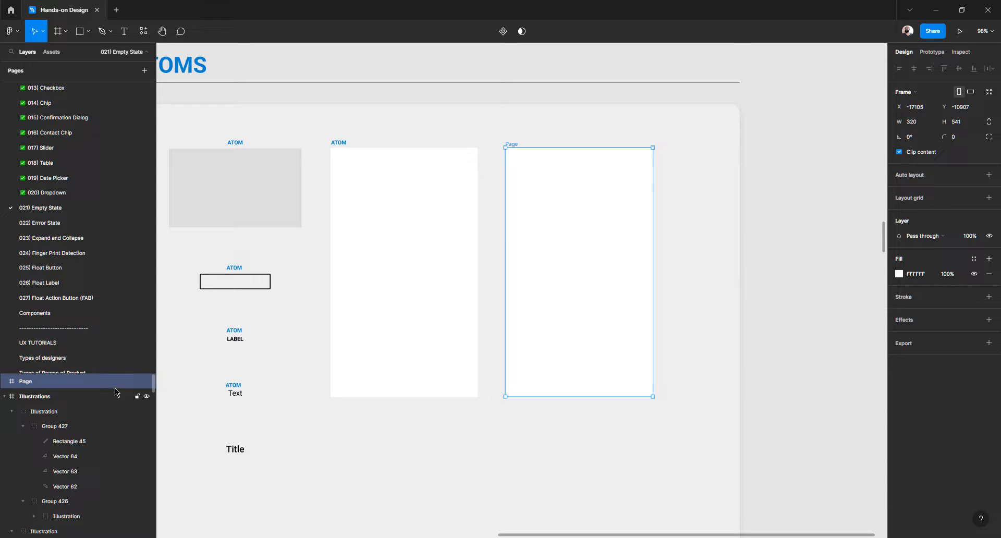
click(525, 138)
click(524, 162)
drag(650, 165, 677, 168)
Duplicate the Illustrations frame directly below the original and extend the copy's height to 1070
scroll(652, 156, down, 5)
click(399, 156)
scroll(365, 131, up, 3)
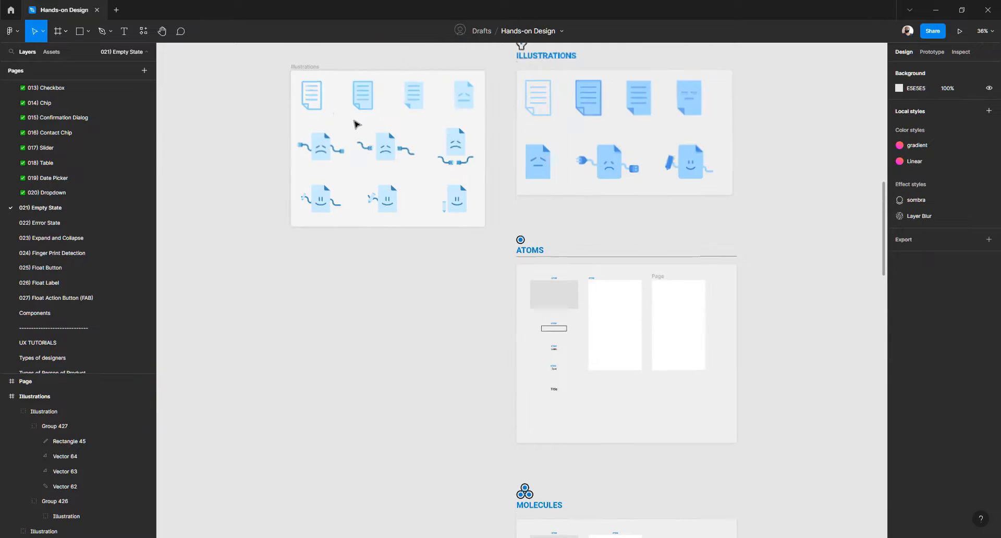
click(305, 68)
drag(305, 67, 344, 263)
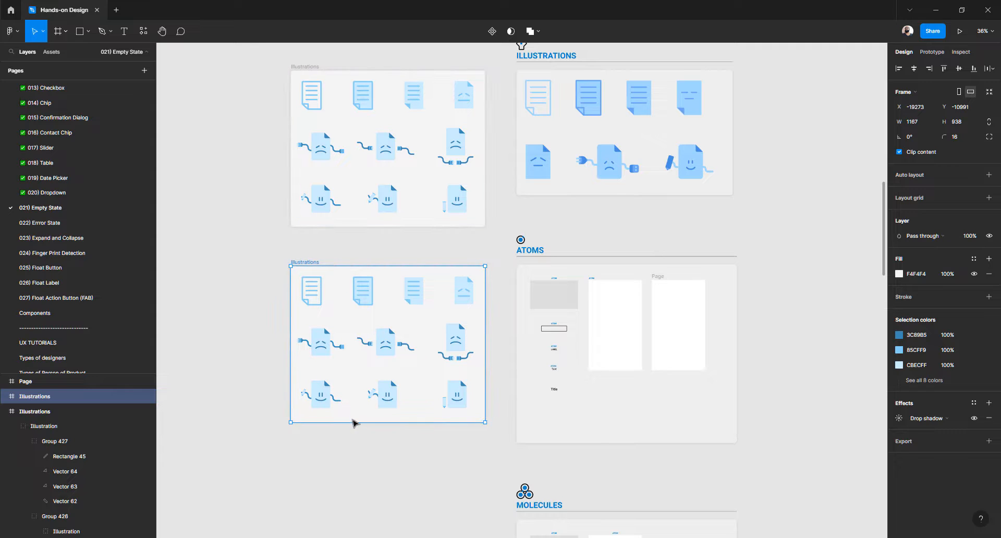
drag(353, 433, 355, 445)
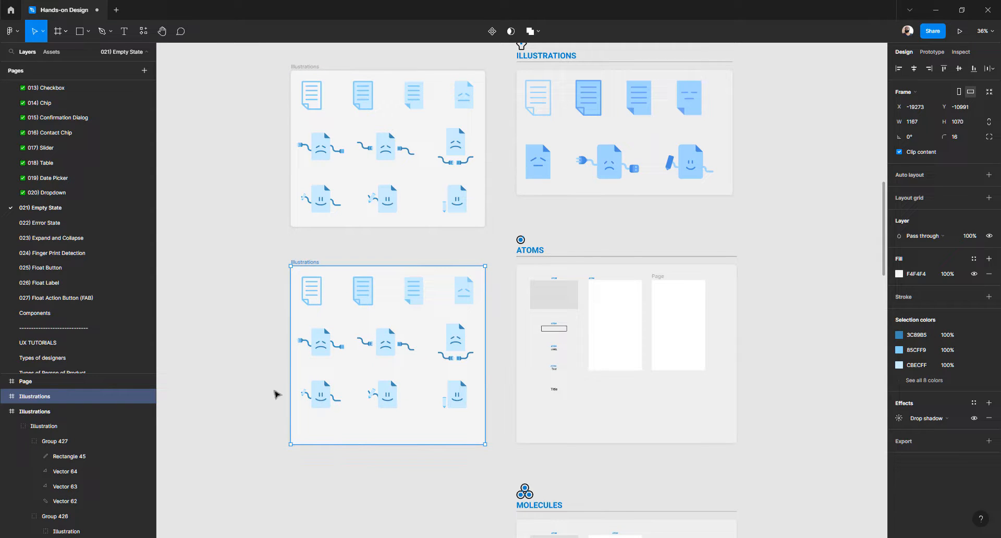
Delete all illustrations from the duplicated frame and move the Page frame into it
click(233, 413)
drag(224, 412, 480, 295)
key(Delete)
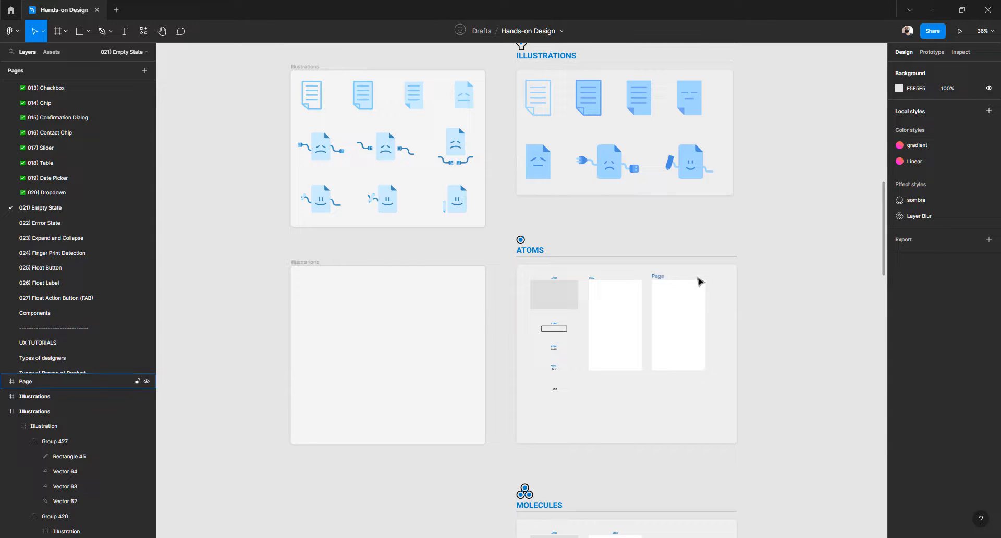
click(694, 300)
drag(694, 300, 451, 300)
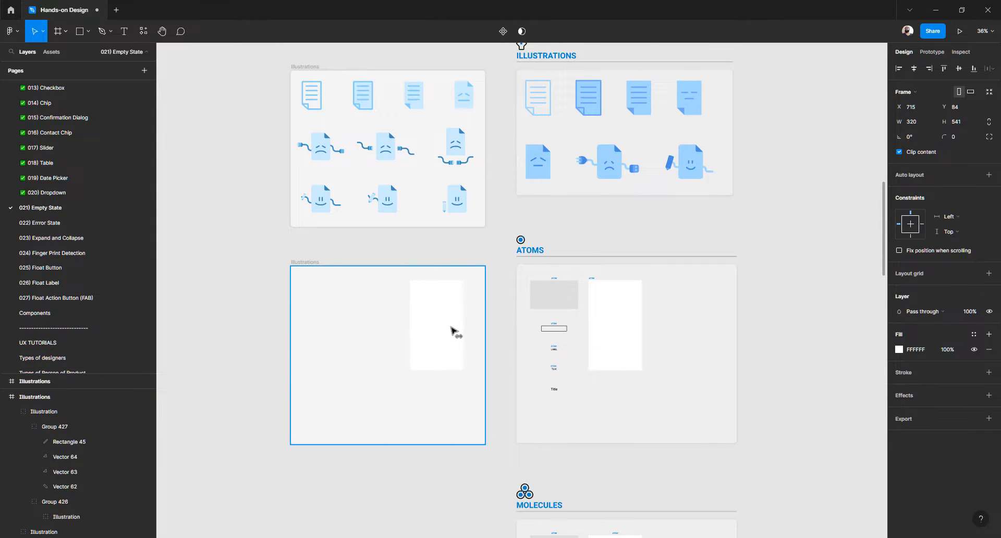
Rename the duplicated frame as Atoms and place the Page frame near its upper-left corner at X 81, Y 84
click(302, 266)
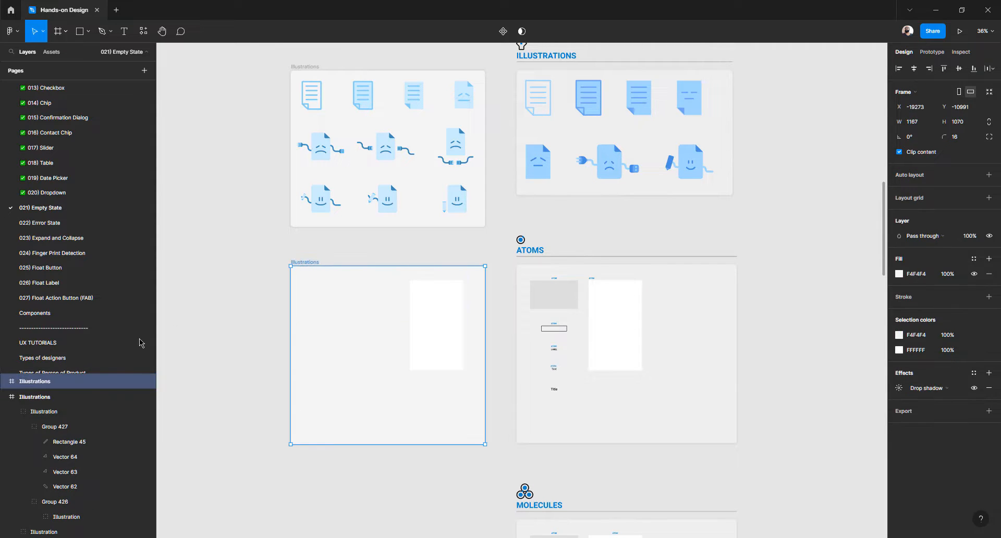
double_click(50, 383)
text(Atoms)
key(Return)
click(438, 311)
drag(438, 310, 331, 313)
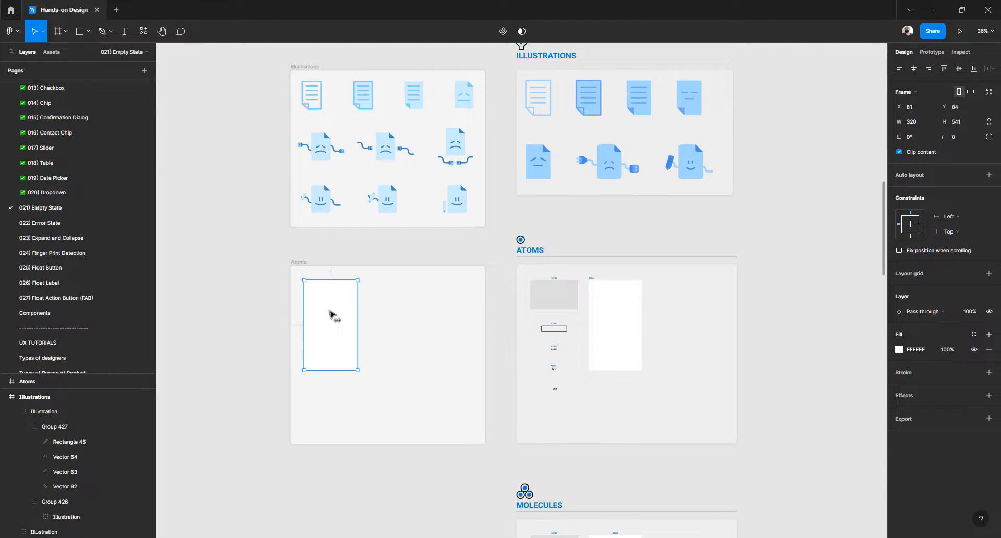
Unlock the Content layer that holds the reference Atoms section so its grey placeholder can be selected and inspected
scroll(316, 305, up, 5)
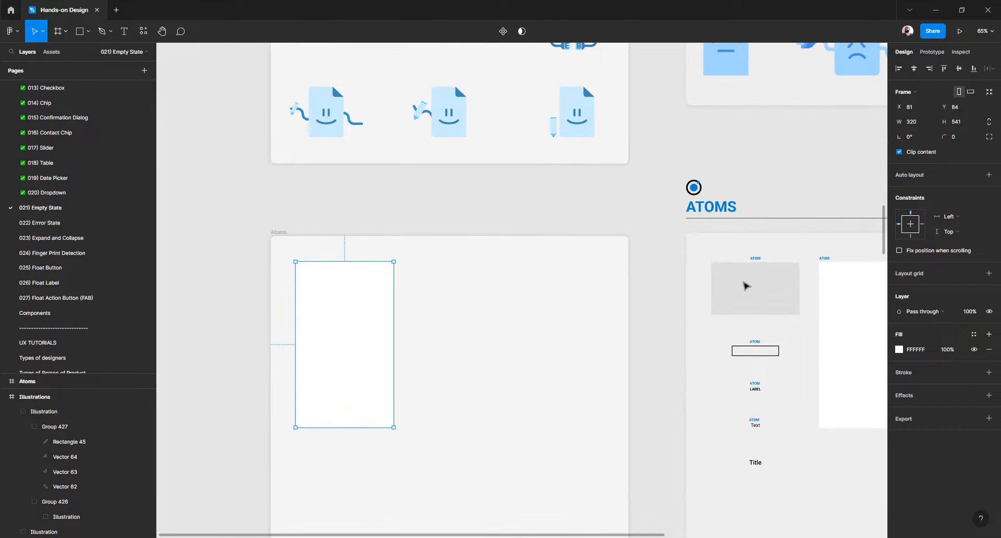
scroll(746, 286, up, 4)
right_click(722, 286)
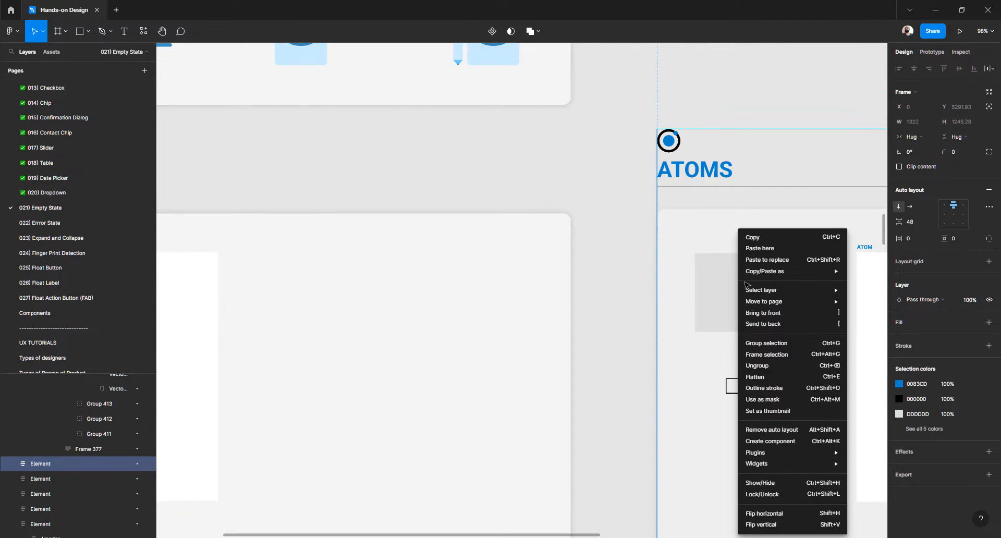
ctrl+right_click(722, 286)
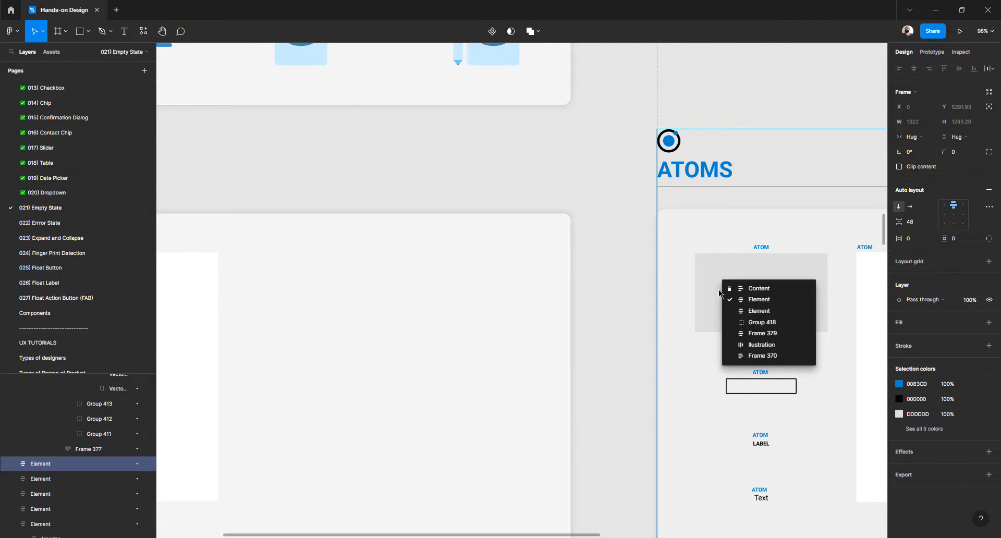
click(740, 289)
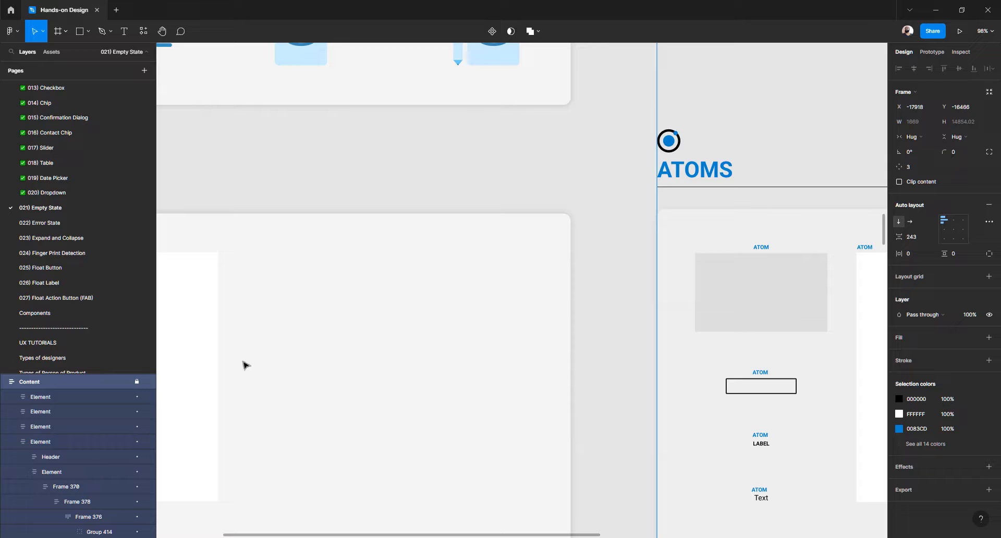
click(652, 299)
ctrl+click(722, 279)
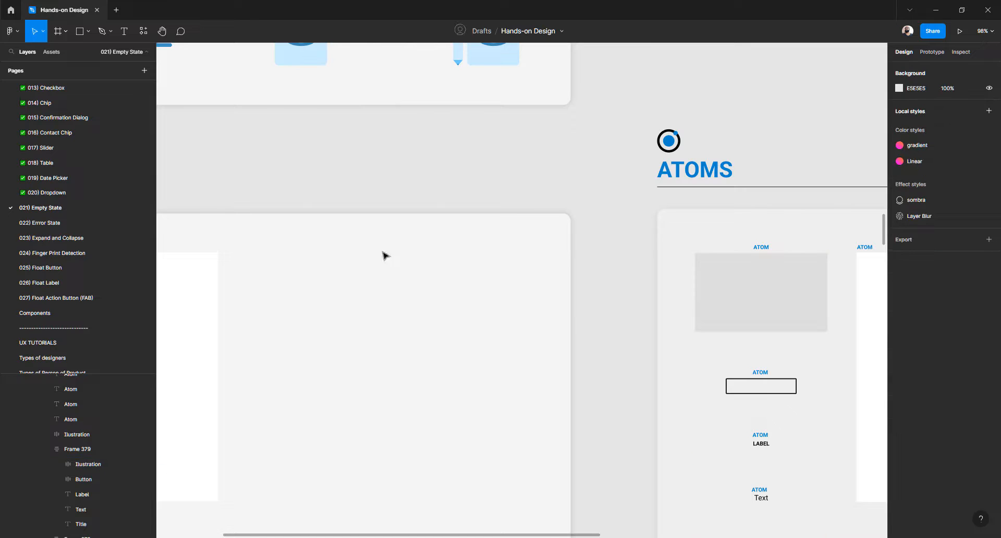
click(474, 253)
Draw a grey 288 by 151 rectangle in the Atoms frame, beside the Page frame at X 473, Y 84
scroll(309, 264, left, 5)
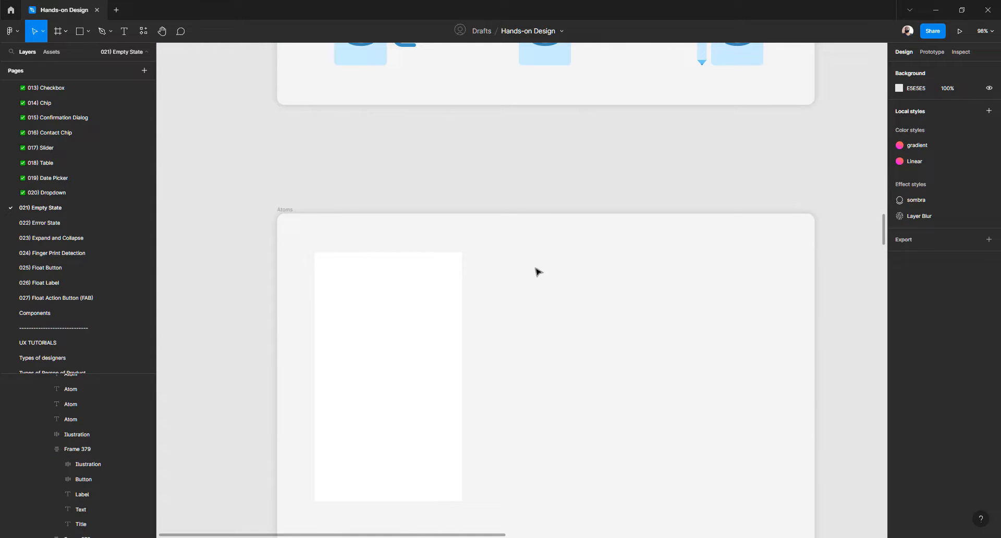
key(r)
mouse_move(518, 263)
mouse_down()
mouse_move(672, 319)
mouse_move(672, 351)
mouse_move(663, 351)
mouse_up()
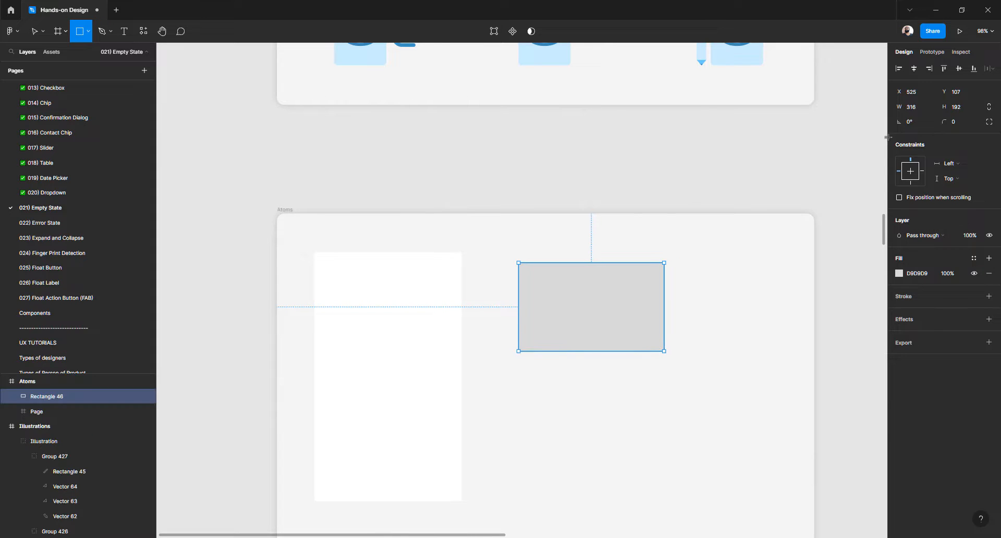
click(912, 107)
text(288)
key(Return)
key(v)
drag(559, 347, 559, 333)
drag(563, 299, 541, 293)
Examine the size, auto layout and stroke settings of the outlined button in the reference Atoms section
scroll(527, 296, down, 5)
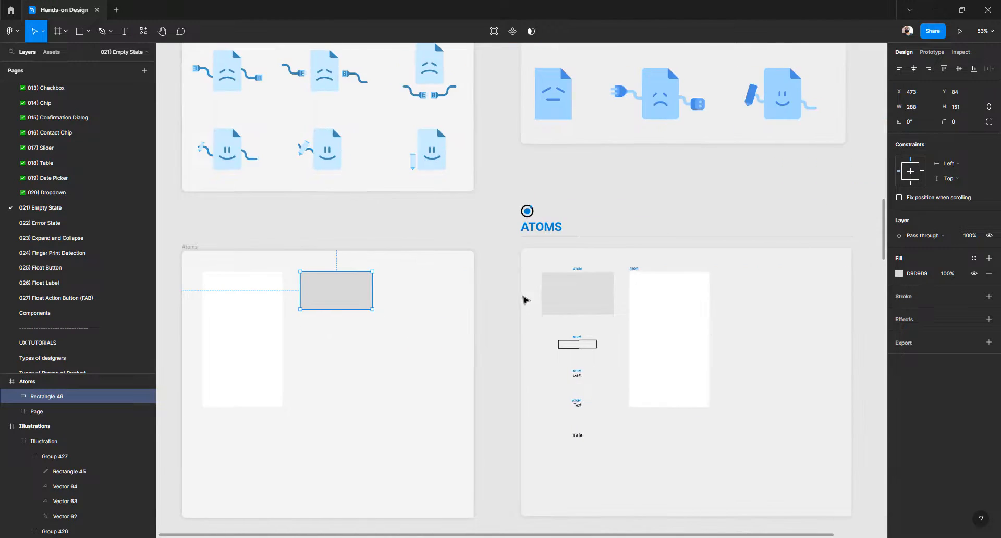
scroll(567, 259, up, 2)
scroll(573, 365, up, 3)
scroll(567, 364, up, 2)
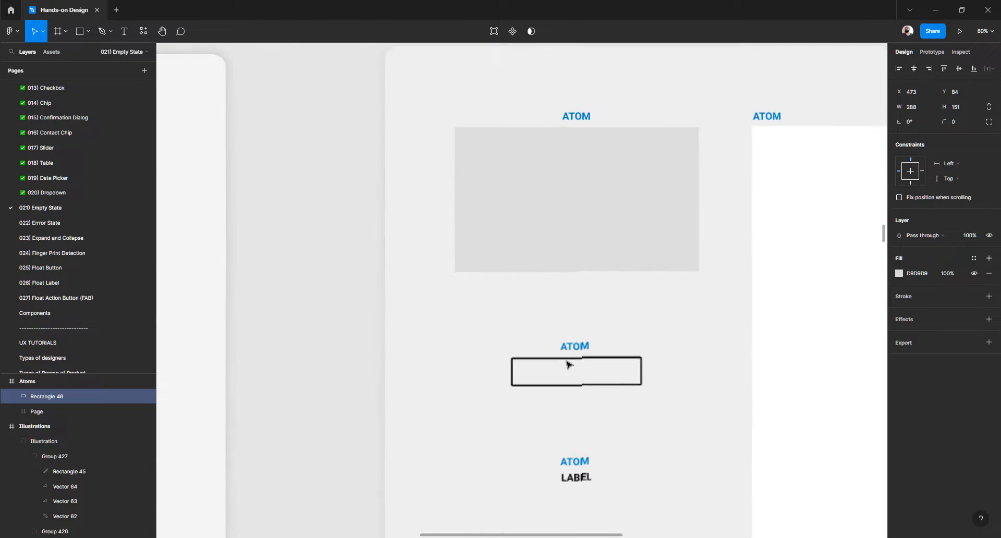
ctrl+click(568, 365)
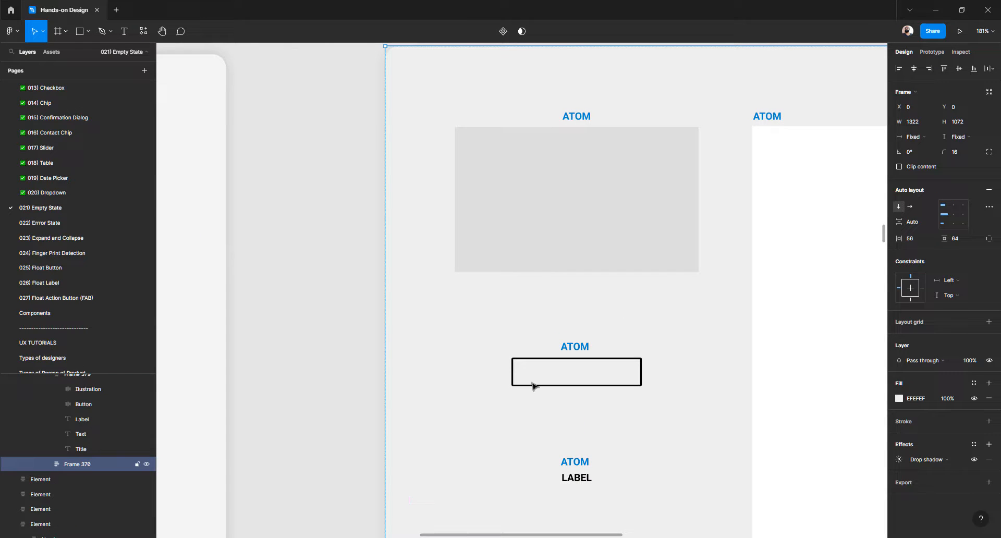
click(570, 350)
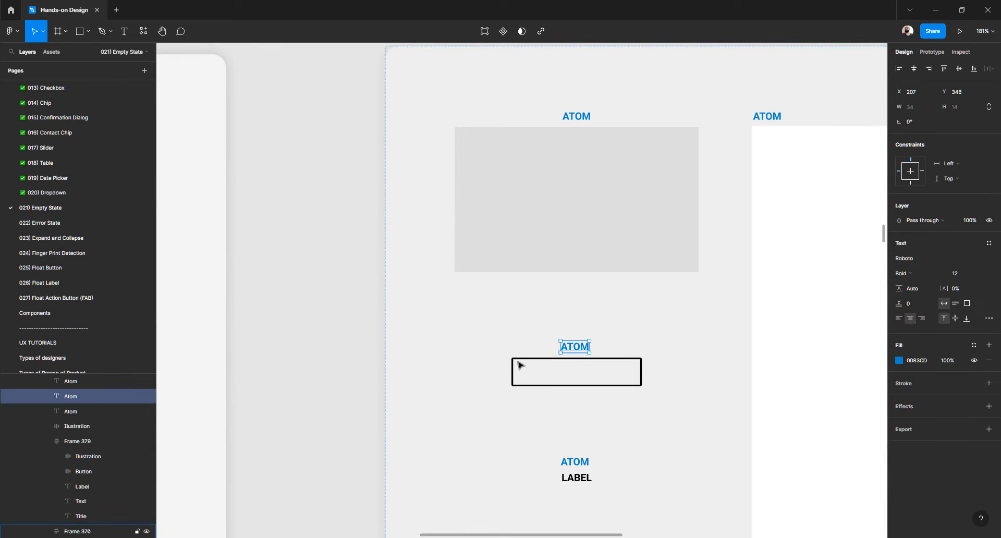
key(Escape)
click(515, 363)
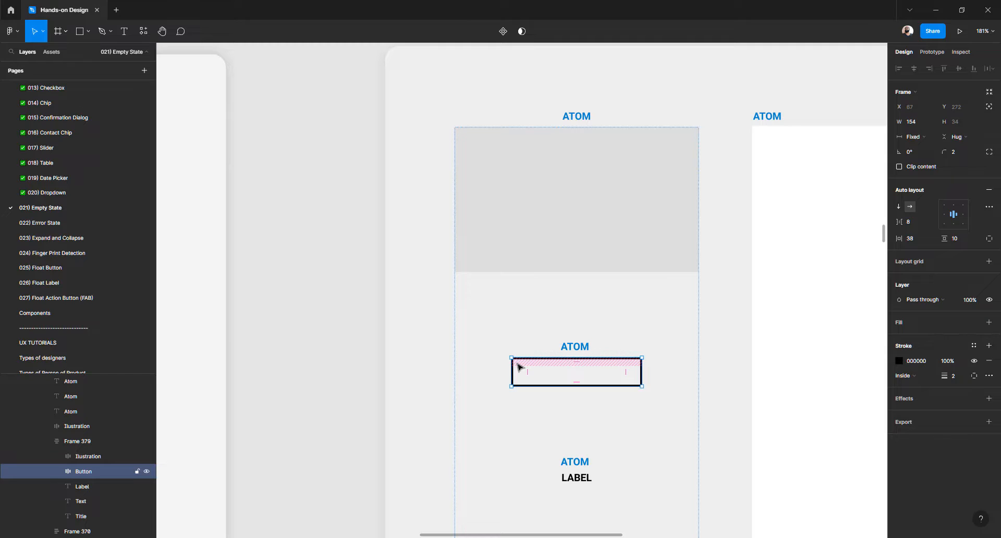
Draw a rectangle about 50 px high below the grey block in the Atoms frame and set its width to 154
scroll(519, 367, down, 10)
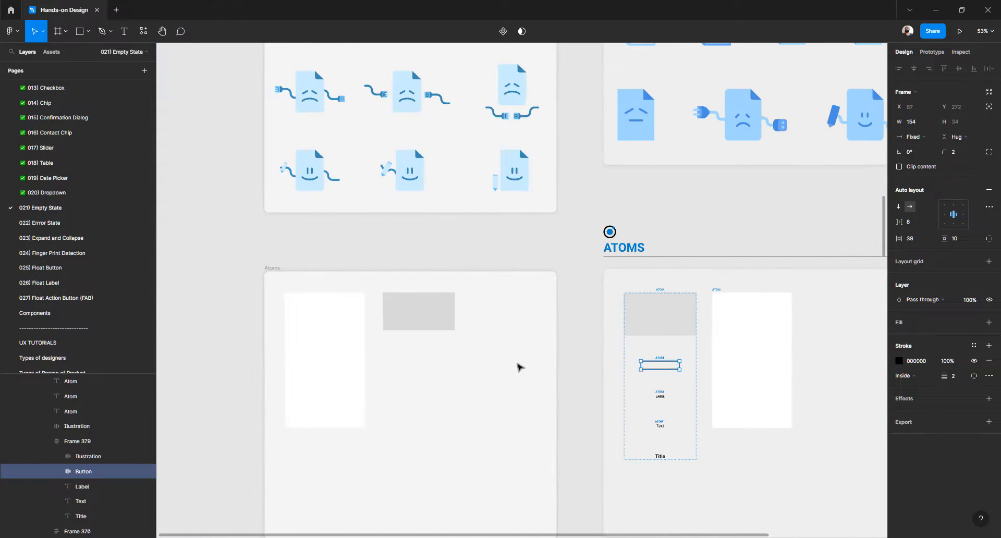
scroll(400, 333, up, 5)
key(r)
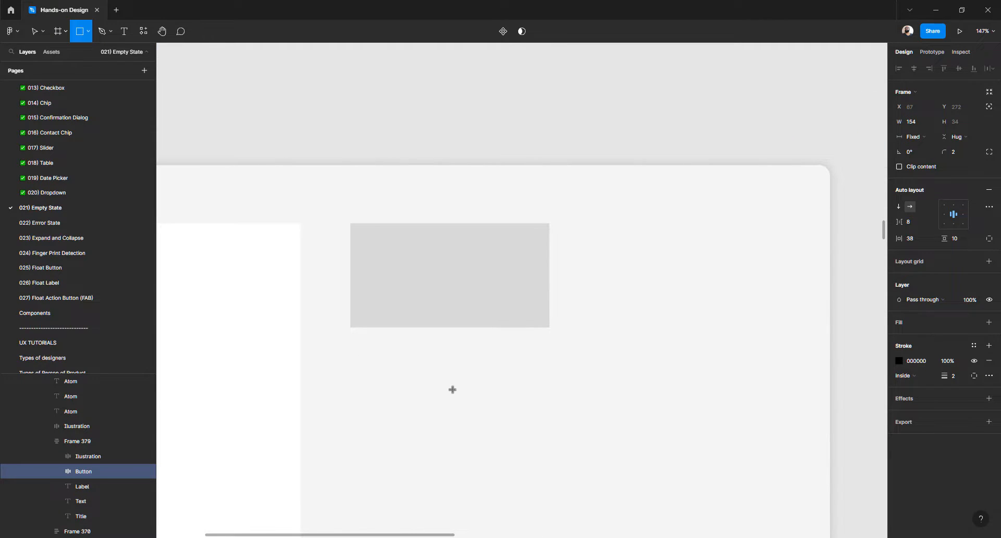
drag(364, 355, 453, 389)
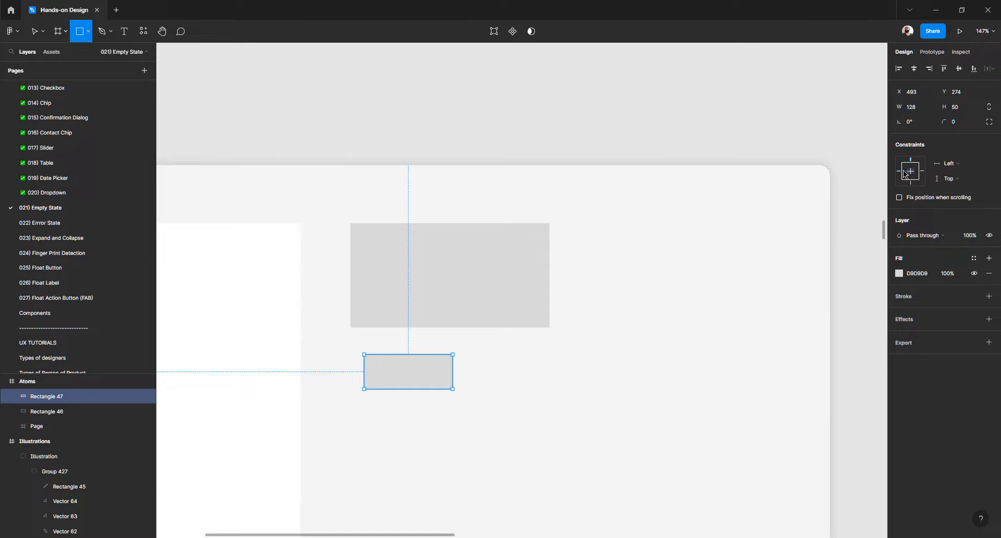
click(918, 110)
text(154)
key(Return)
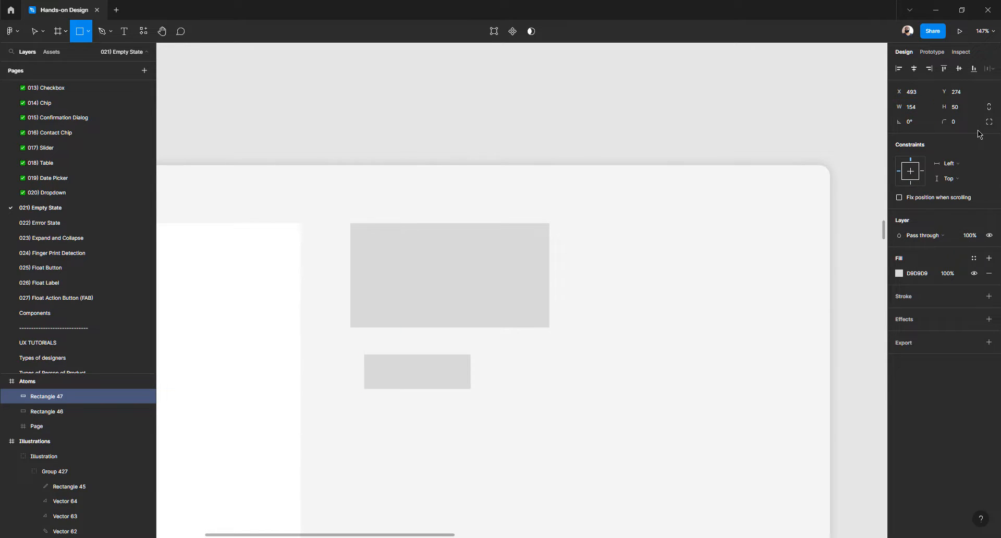
Replace the new rectangle's fill with a 2 px black inside stroke and align its left edge with the grey block at X 473
click(989, 274)
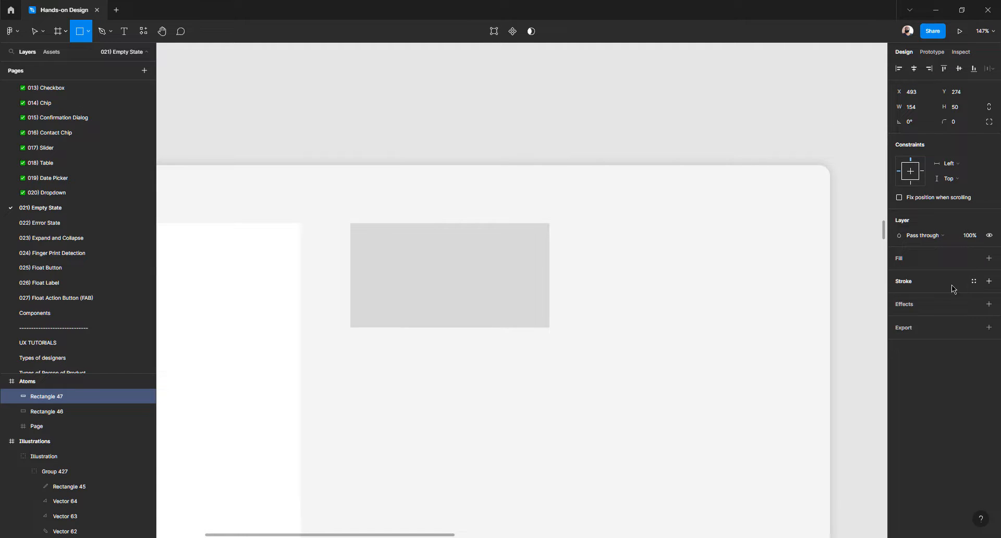
click(906, 286)
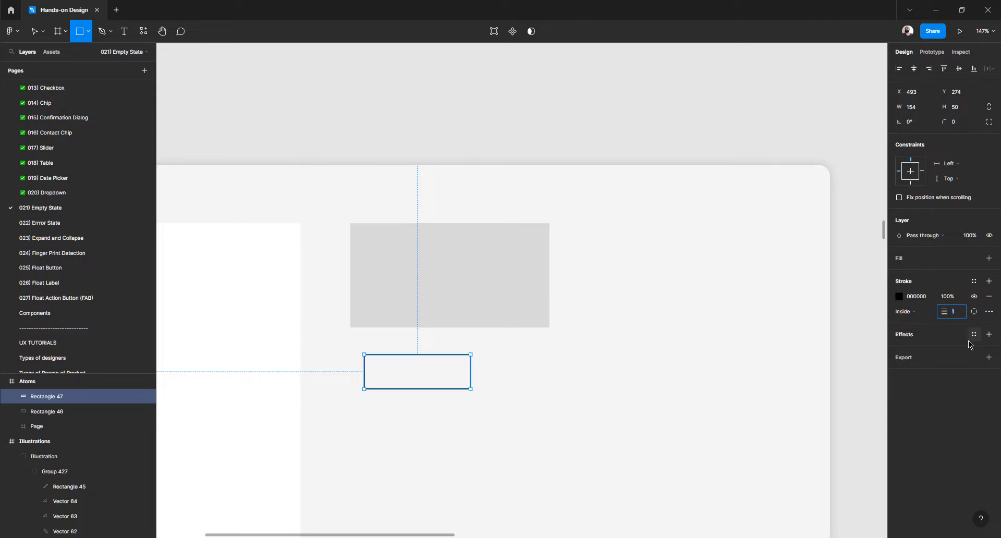
key(Return)
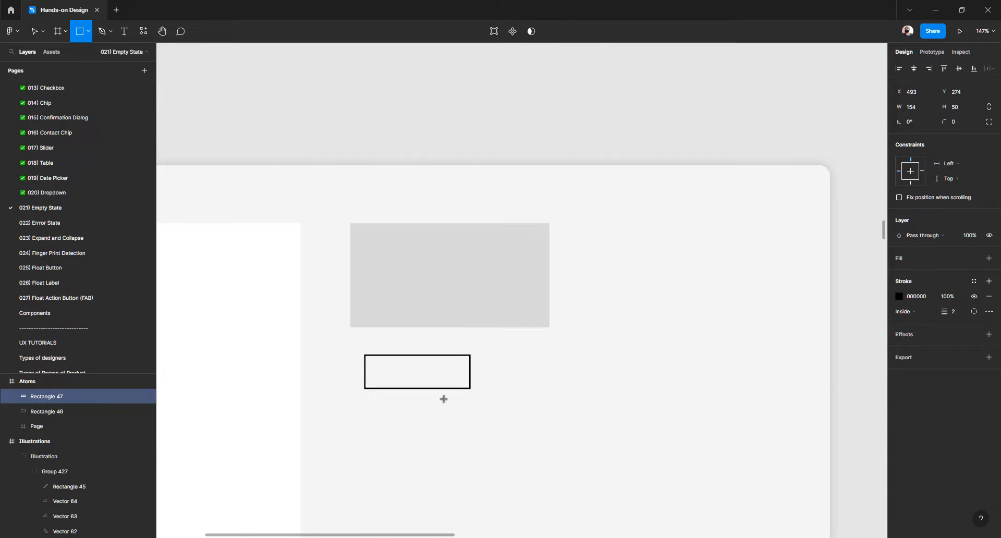
key(v)
drag(409, 389, 392, 359)
Add the text LABEL in Roboto Bold 12 below the outlined rectangle, matching the reference label atom
scroll(405, 365, down, 10)
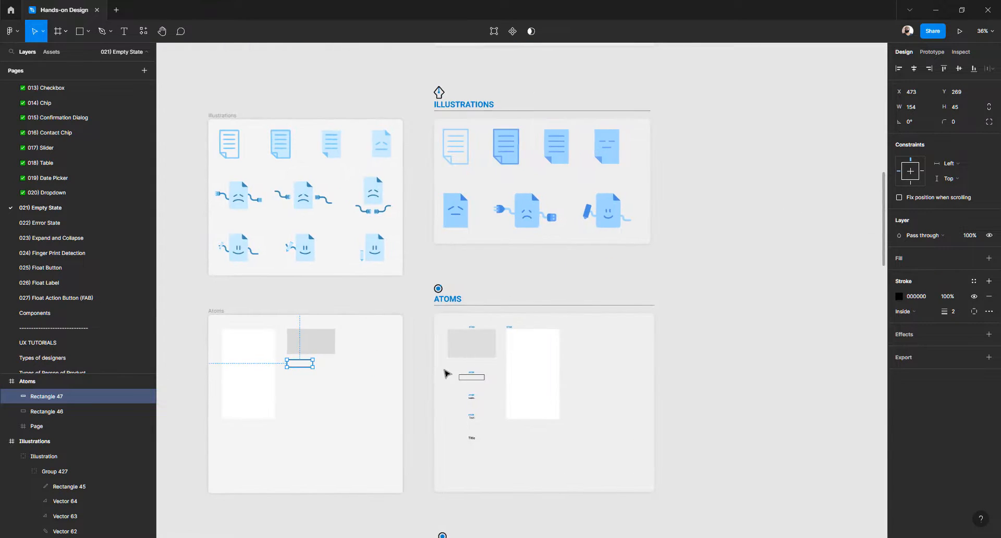
scroll(443, 373, up, 10)
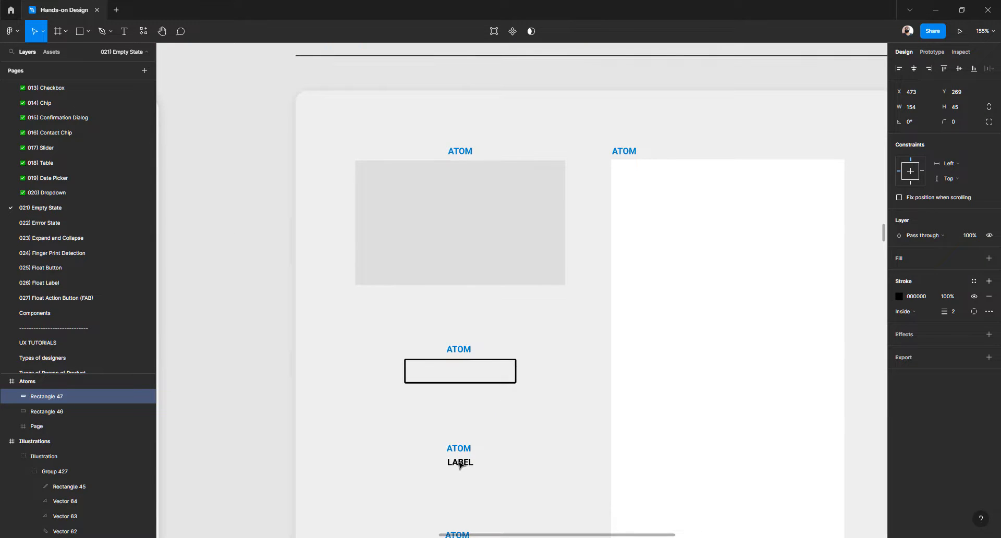
click(460, 463)
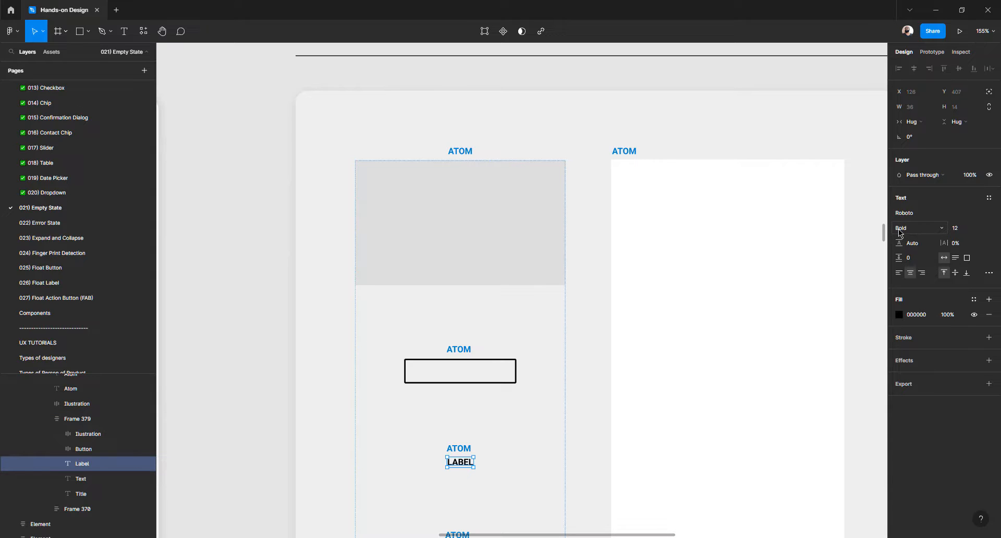
scroll(844, 245, down, 5)
scroll(812, 249, left, 5)
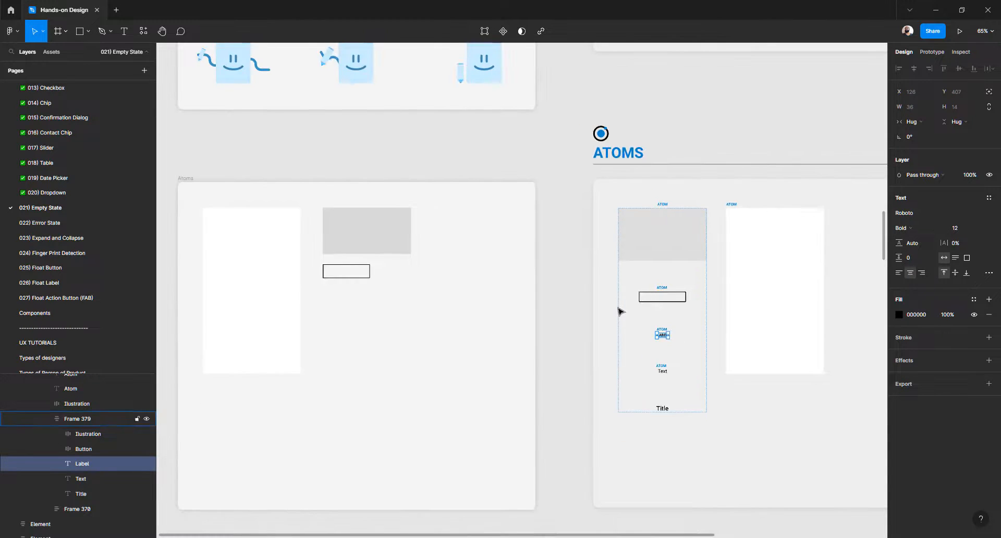
key(t)
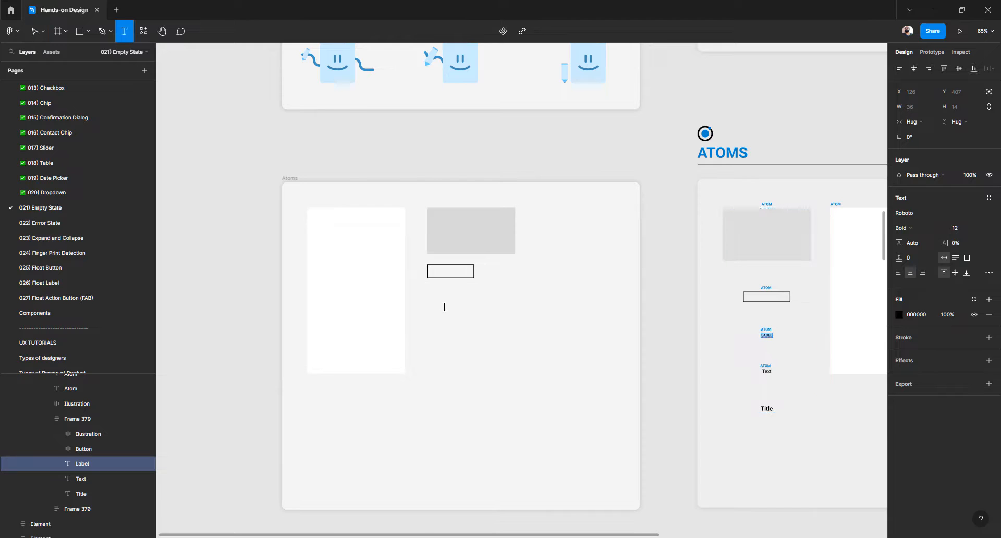
click(442, 308)
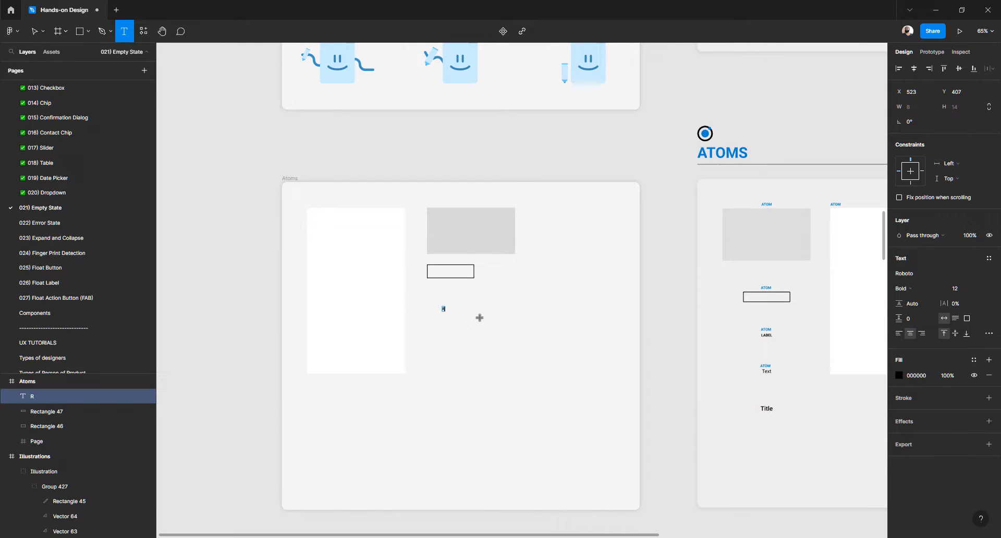
text(LABEL)
key(Escape)
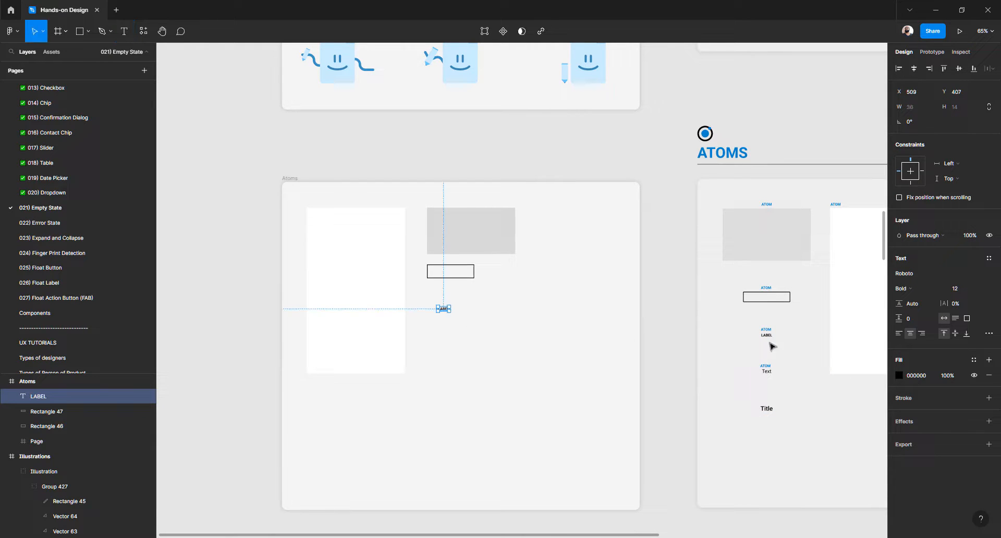
click(913, 289)
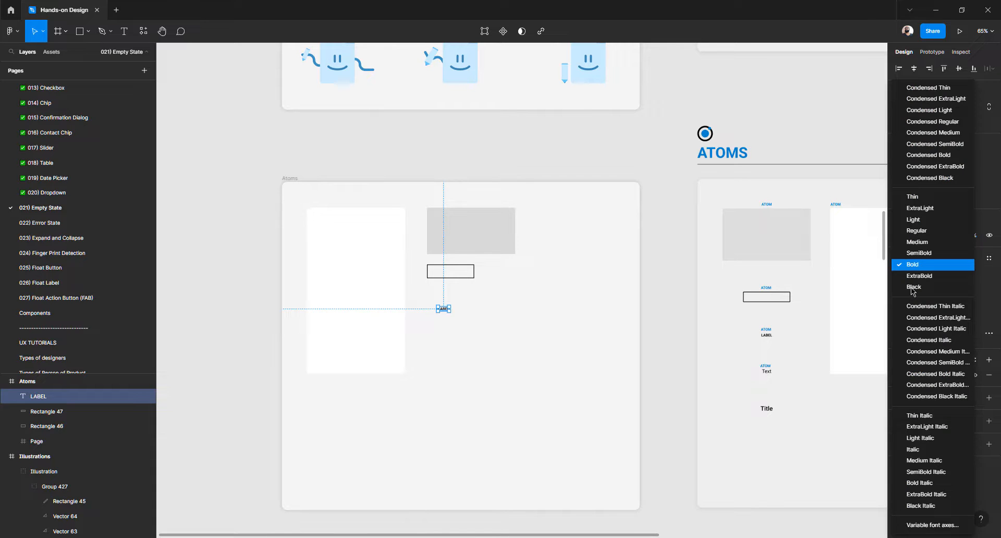
key(Escape)
click(914, 274)
click(958, 292)
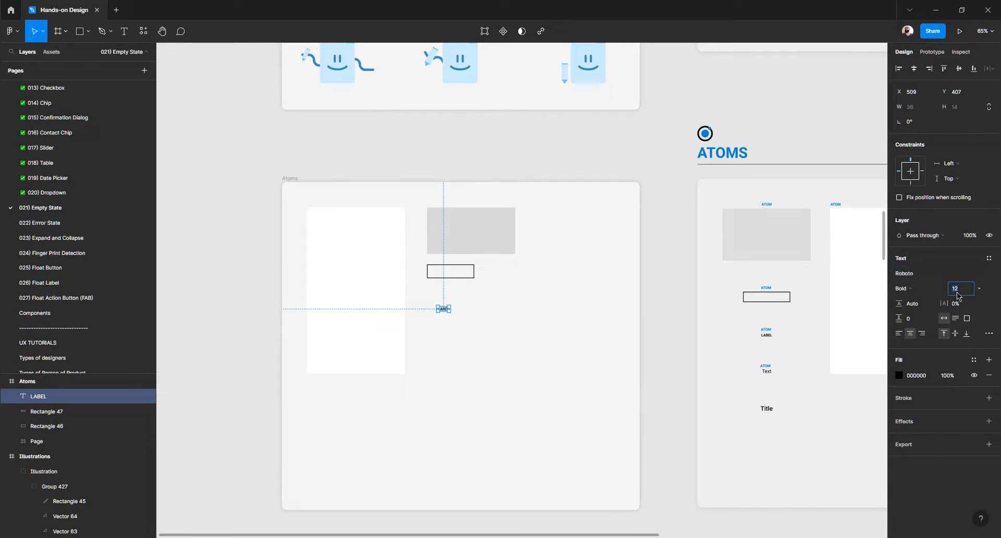
click(917, 275)
Align the LABEL text with the left edge of the outlined rectangle above it
click(446, 309)
click(432, 312)
scroll(437, 306, up, 5)
Combine the grey block, outlined rectangle and LABEL text in a vertical auto layout and widen the spacing between them
drag(461, 316, 405, 182)
scroll(423, 275, down, 5)
key(shift+a)
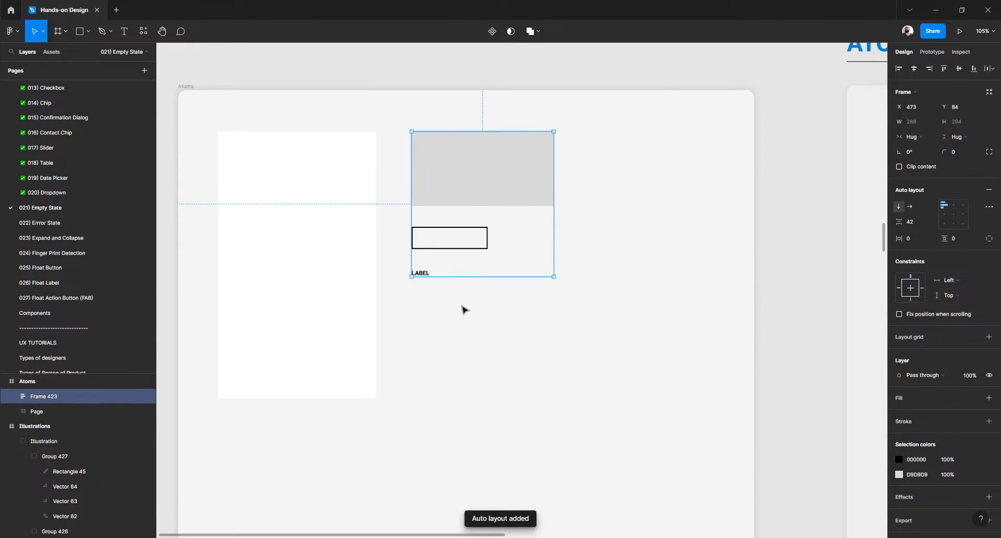
drag(479, 215, 480, 226)
click(504, 337)
Duplicate the LABEL text inside the auto layout and set the copy's font size to 16, matching the reference Text atom
scroll(505, 333, down, 4)
scroll(509, 329, right, 5)
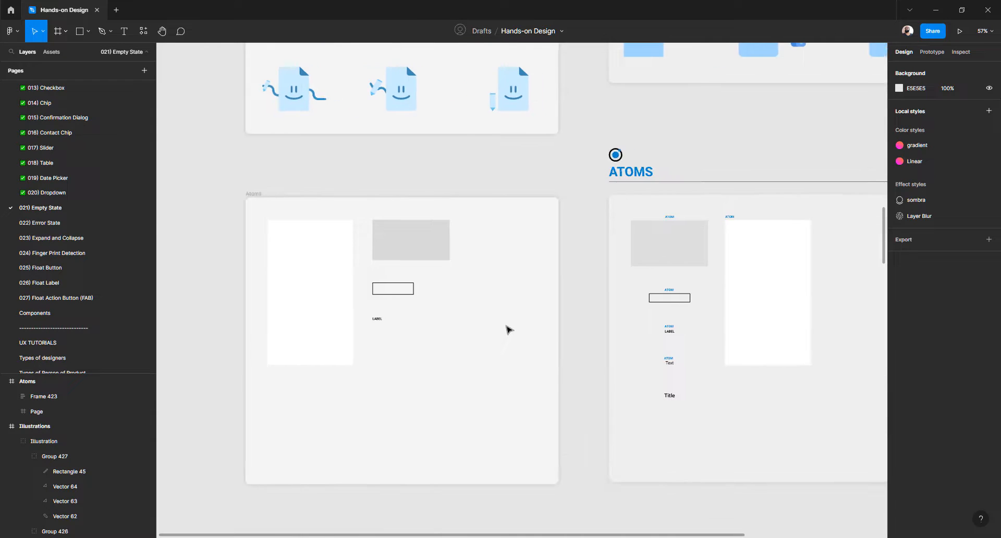
scroll(570, 364, up, 5)
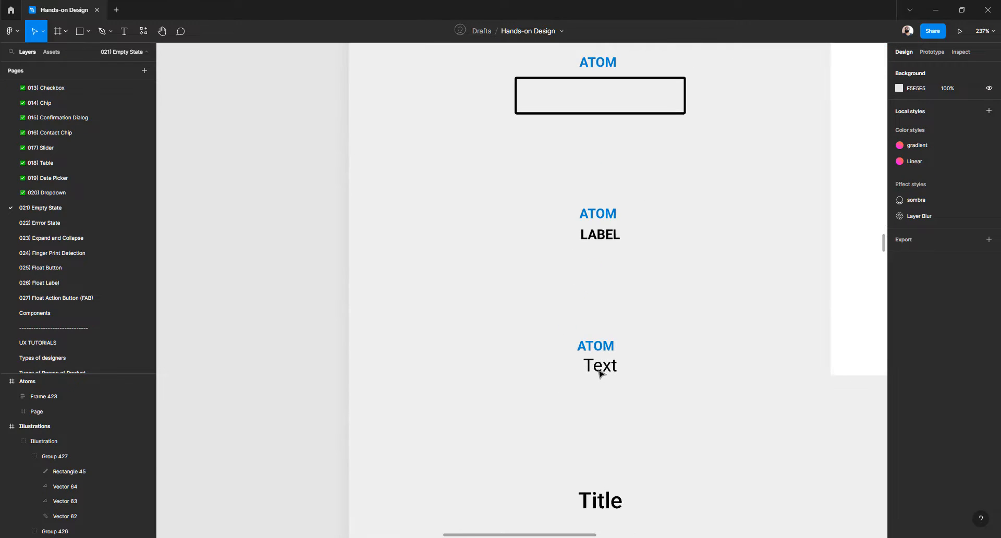
click(599, 369)
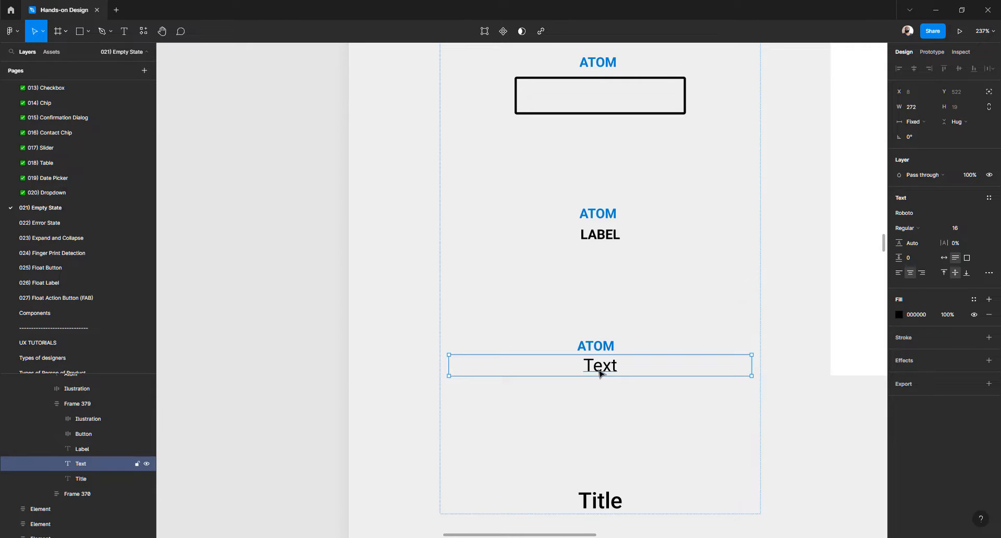
scroll(589, 375, down, 5)
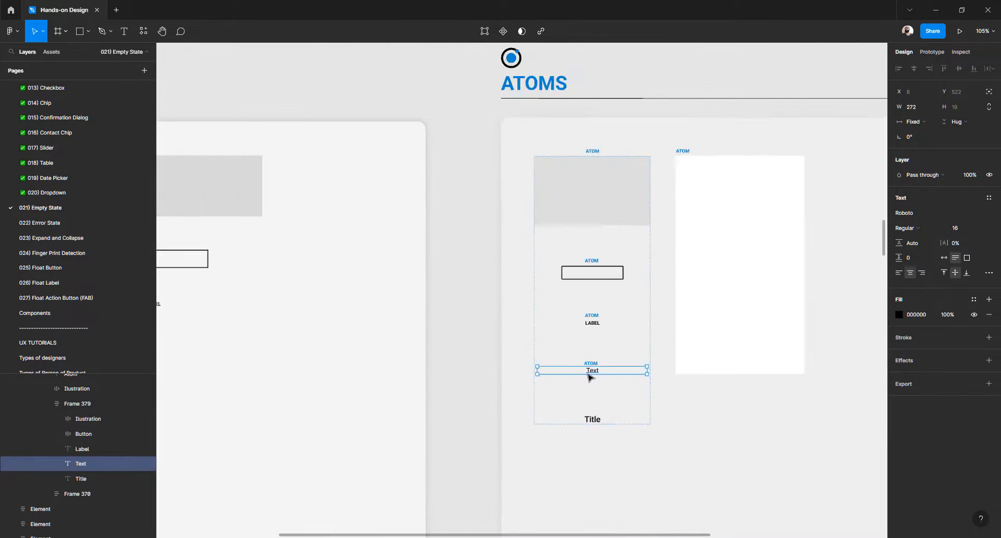
scroll(380, 295, left, 3)
scroll(571, 328, up, 5)
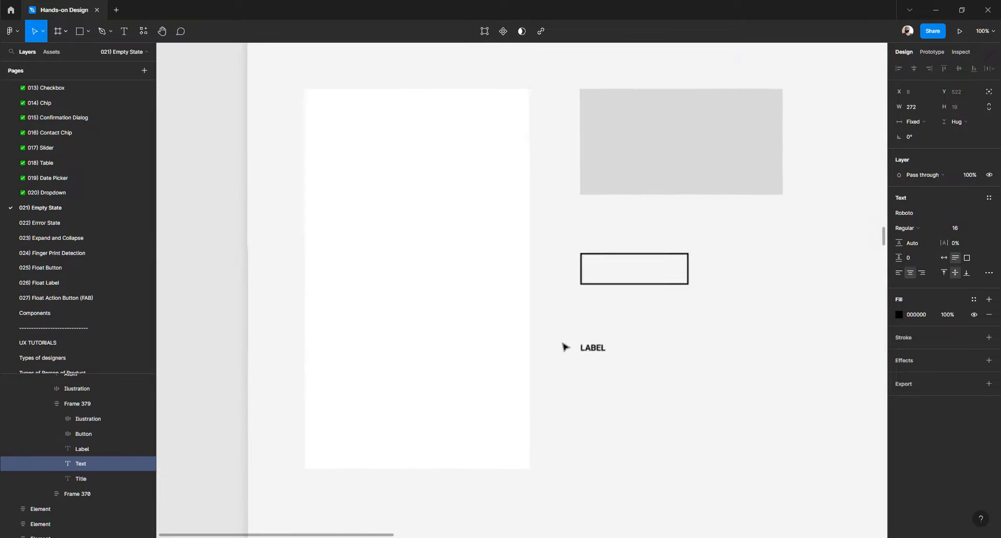
click(592, 348)
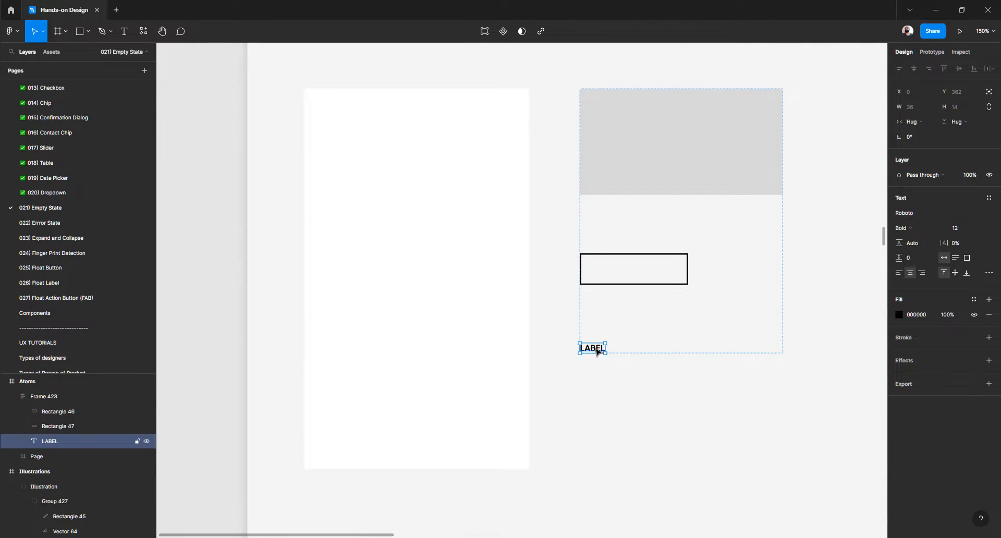
key(ctrl+d)
click(955, 227)
text(16)
key(Return)
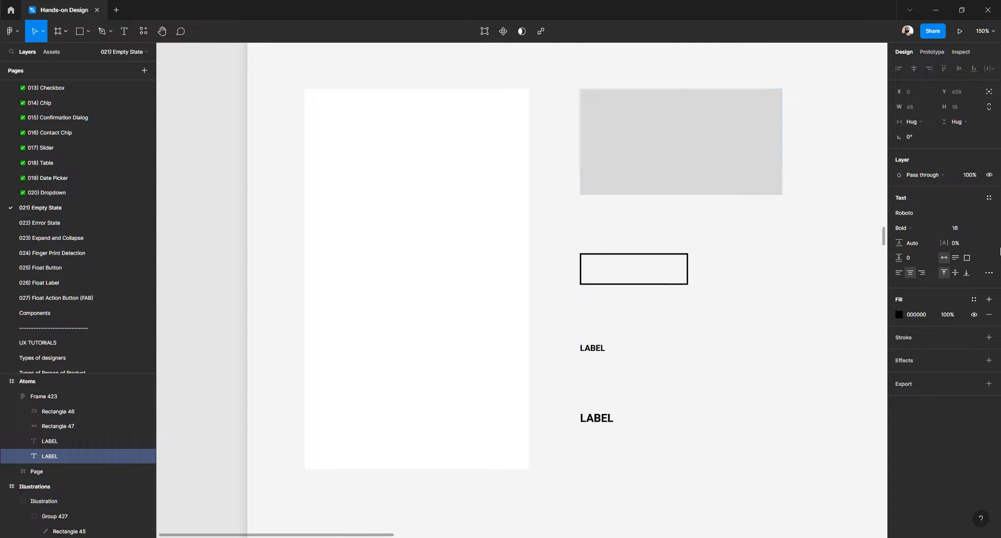
Compare with the reference Text atom and set the letter case of the 12 px LABEL text to Uppercase
ctrl+scroll(646, 384, down, 5)
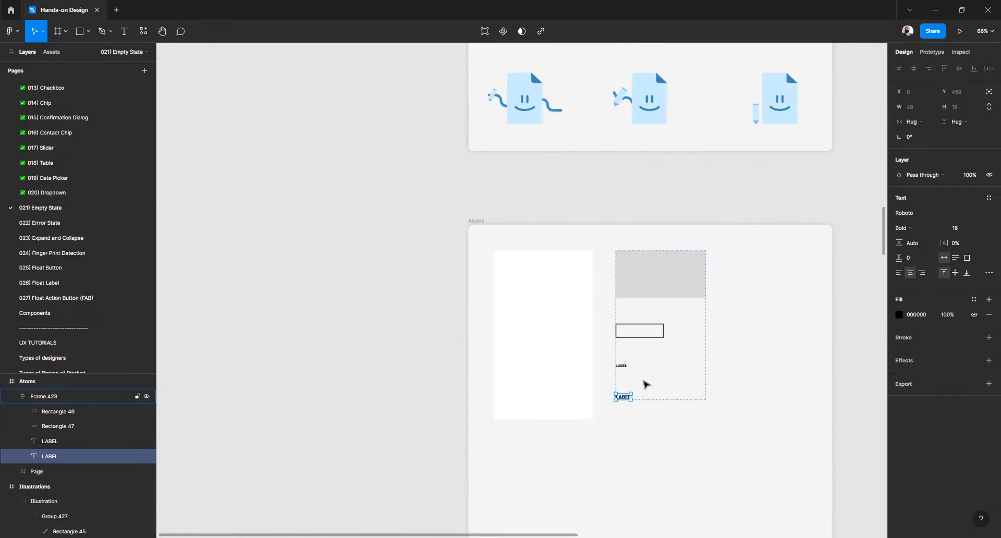
scroll(645, 384, right, 10)
ctrl+scroll(512, 420, up, 6)
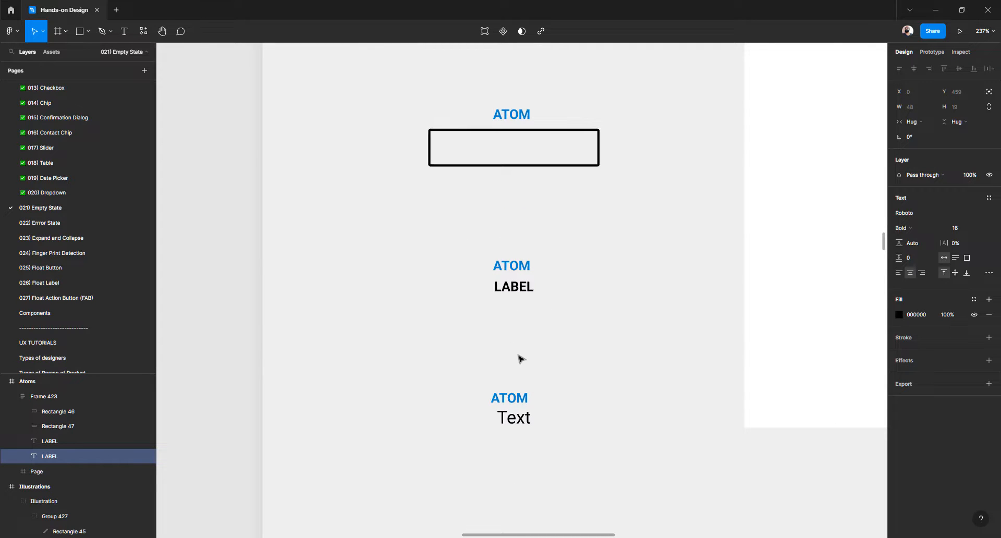
click(523, 425)
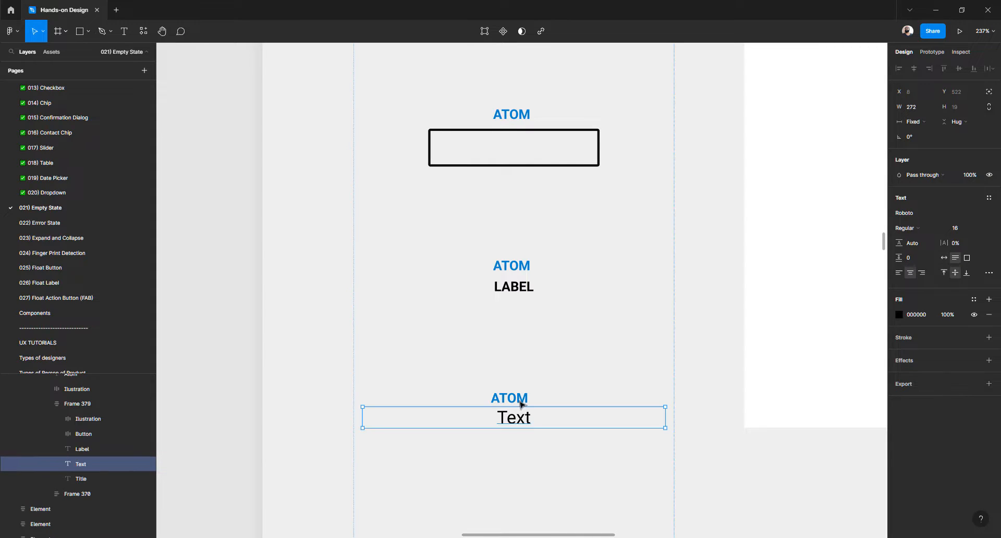
scroll(529, 423, down, 10)
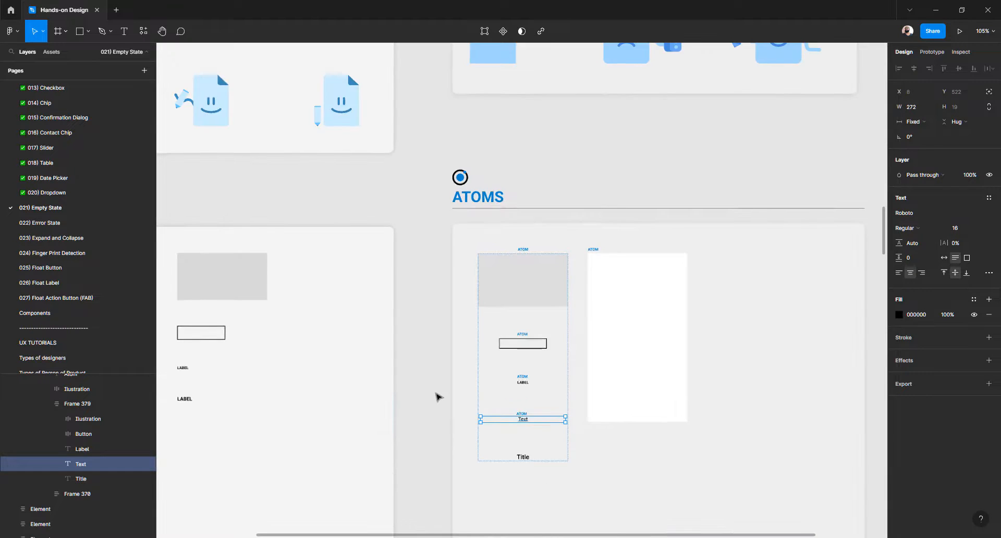
scroll(439, 397, left, 5)
scroll(426, 371, up, 8)
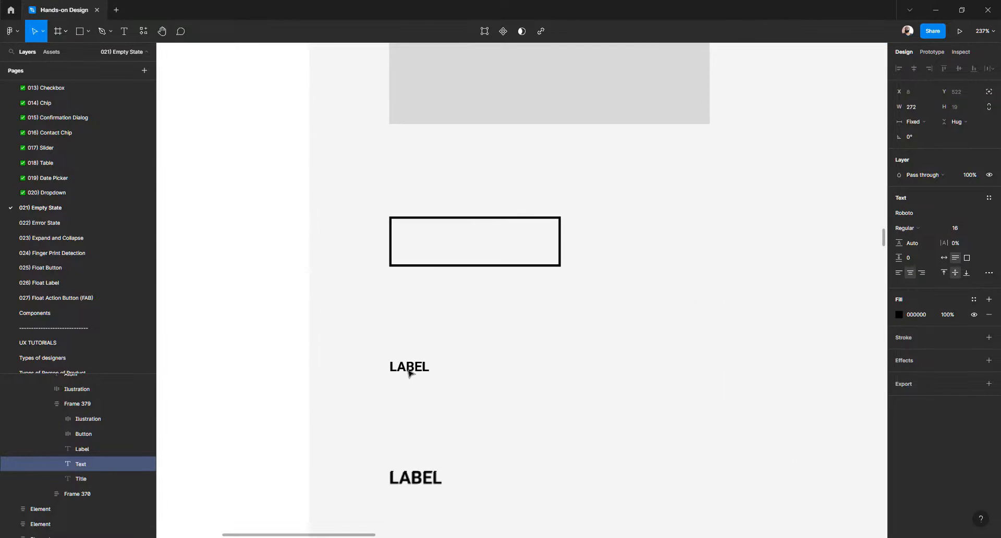
click(413, 368)
click(987, 273)
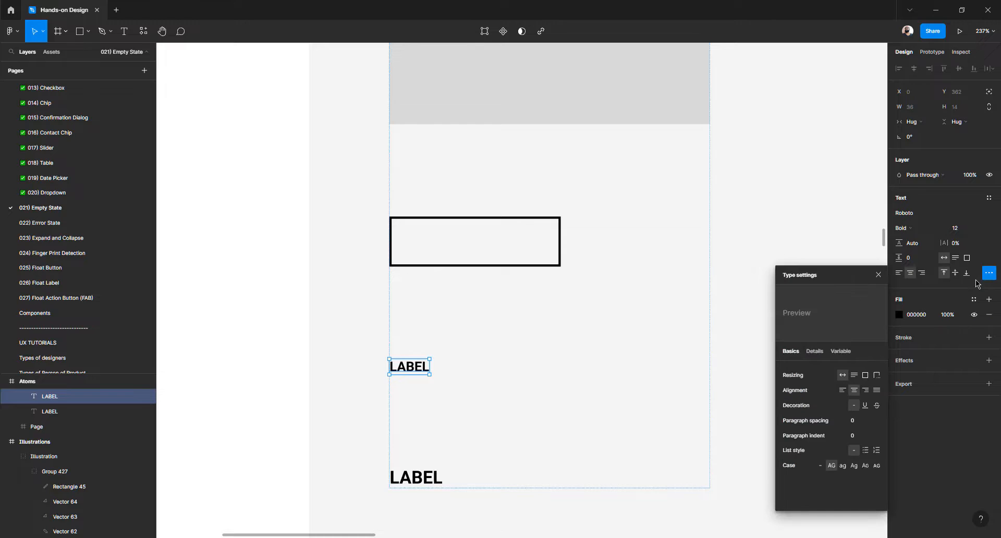
click(832, 465)
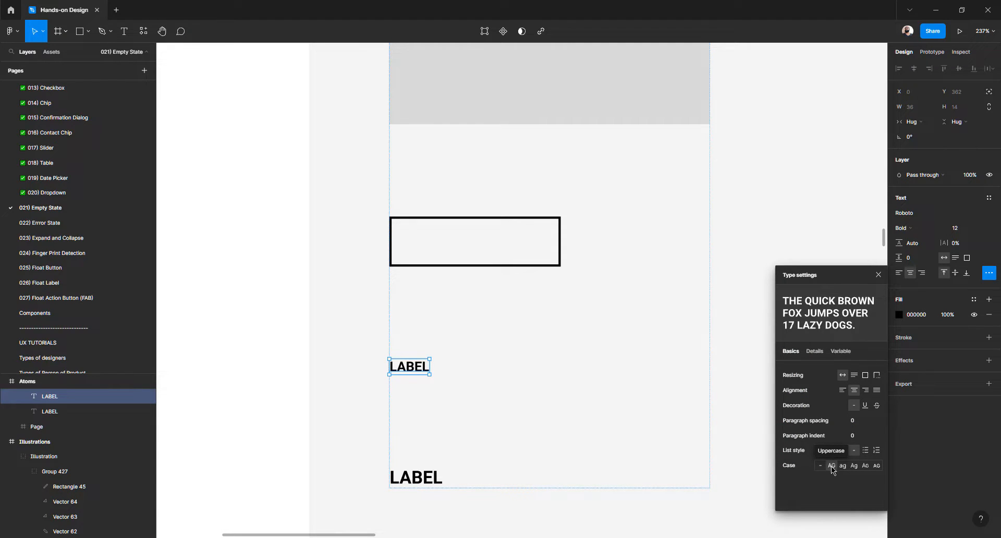
Remove the uppercase setting from the 16 px LABEL copy and set its font weight to Regular
click(426, 477)
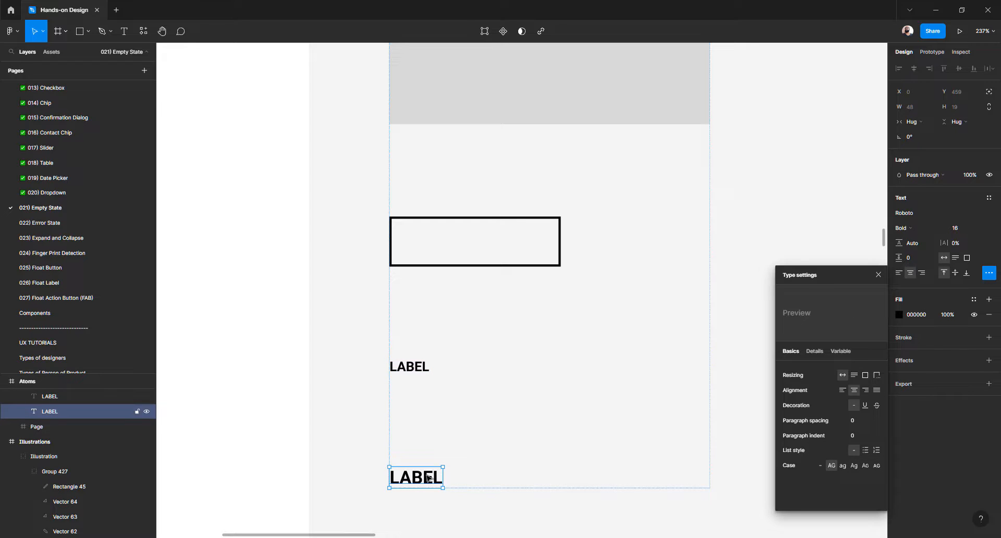
click(817, 466)
double_click(404, 482)
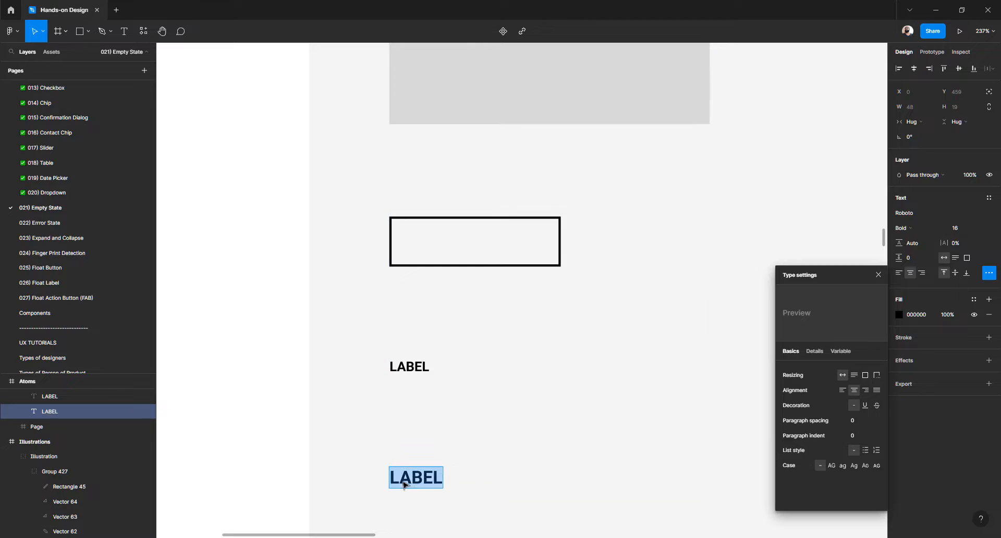
click(911, 231)
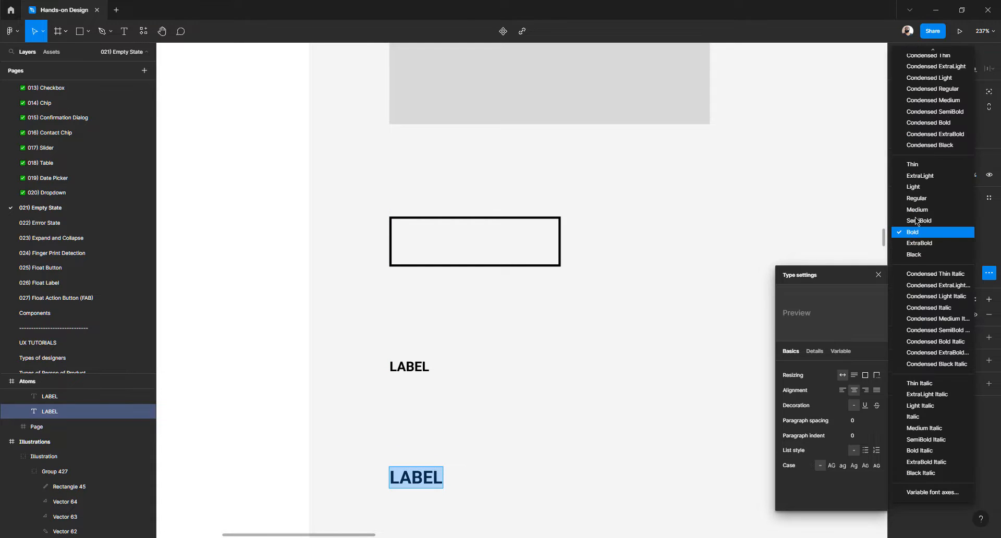
click(916, 199)
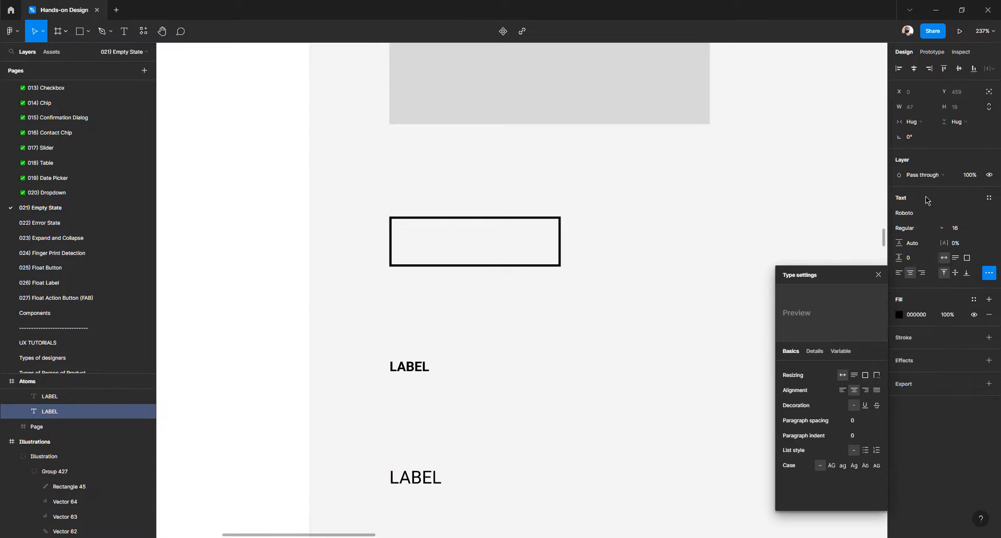
Change the wording of the 16 px LABEL copy to Label
double_click(418, 476)
text(Label)
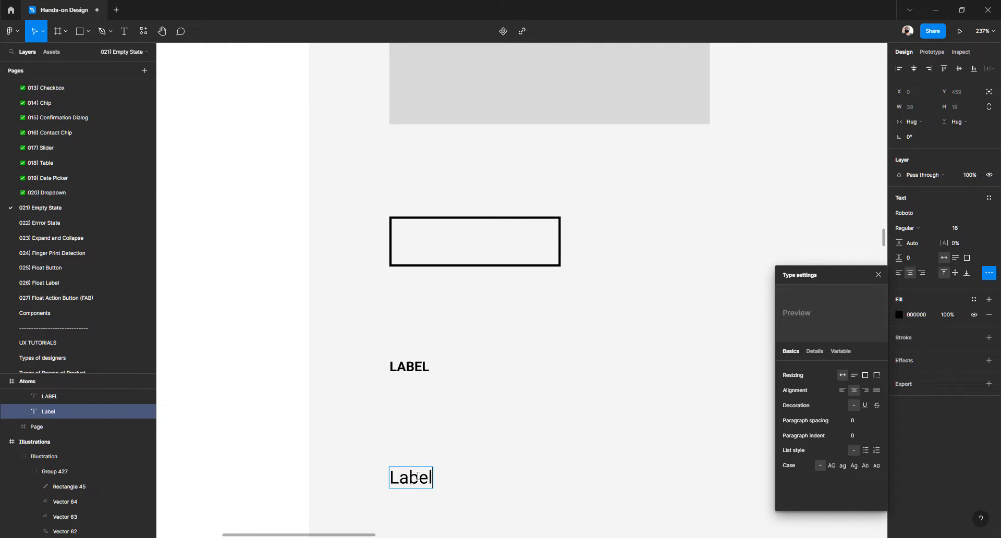
key(Escape)
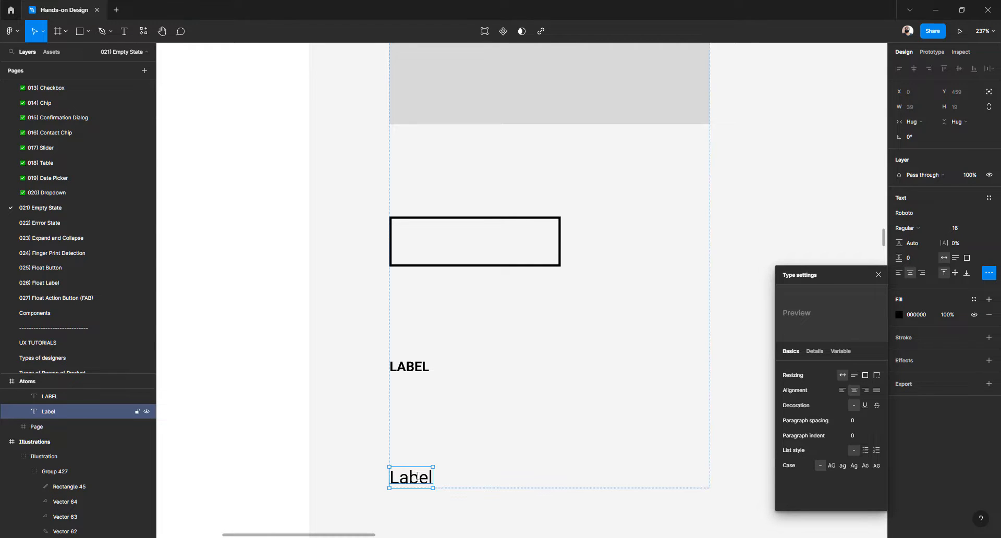
Examine the reference Label and Text atoms to compare their wording and type settings with the copies in the Atoms frame
scroll(396, 462, down, 10)
scroll(485, 463, up, 5)
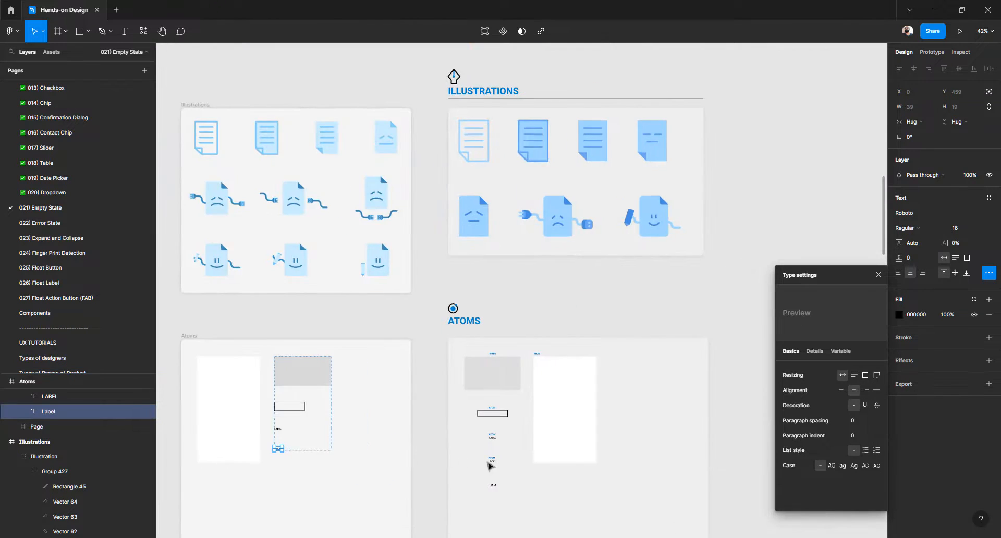
scroll(492, 463, up, 2)
scroll(492, 463, down, 4)
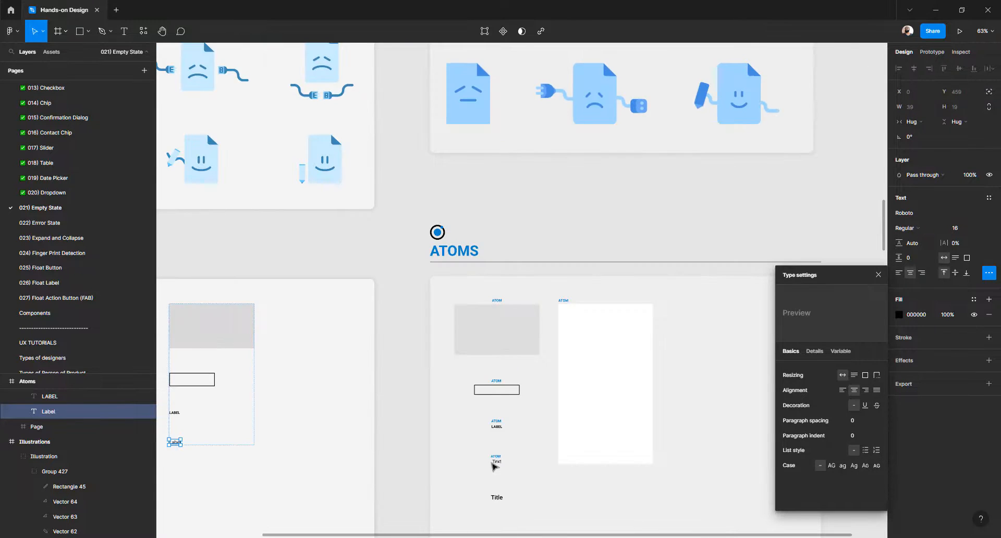
scroll(497, 463, left, 2)
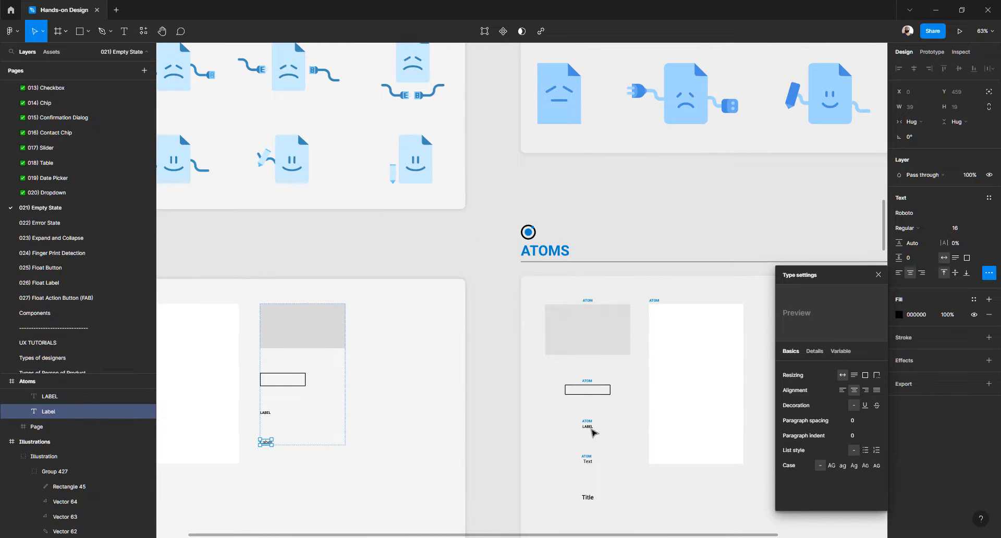
scroll(593, 432, up, 3)
click(591, 427)
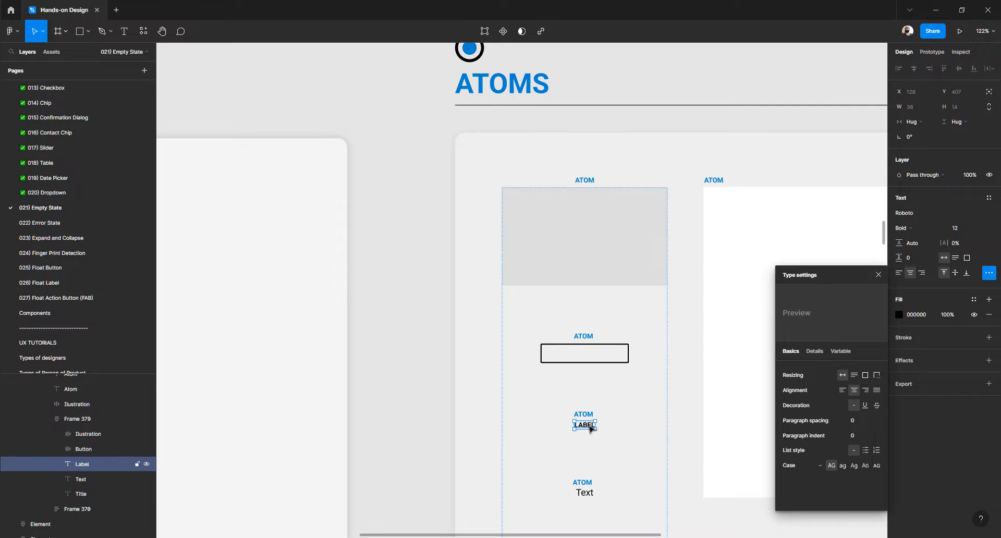
Change the wording of the 16 px Label copy in the Atoms frame to Text and close the type settings
scroll(591, 428, down, 4)
scroll(489, 427, left, 3)
scroll(373, 411, up, 3)
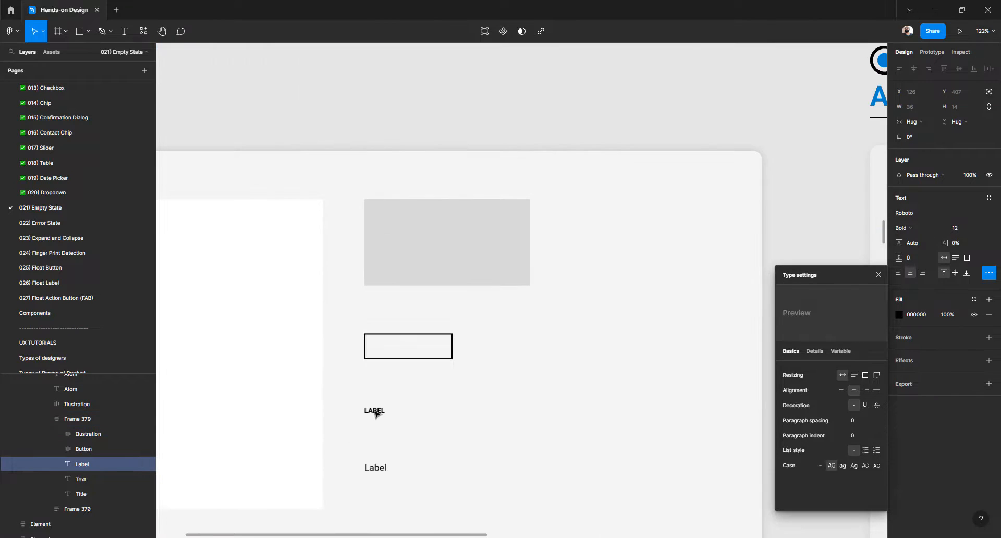
click(376, 412)
click(376, 469)
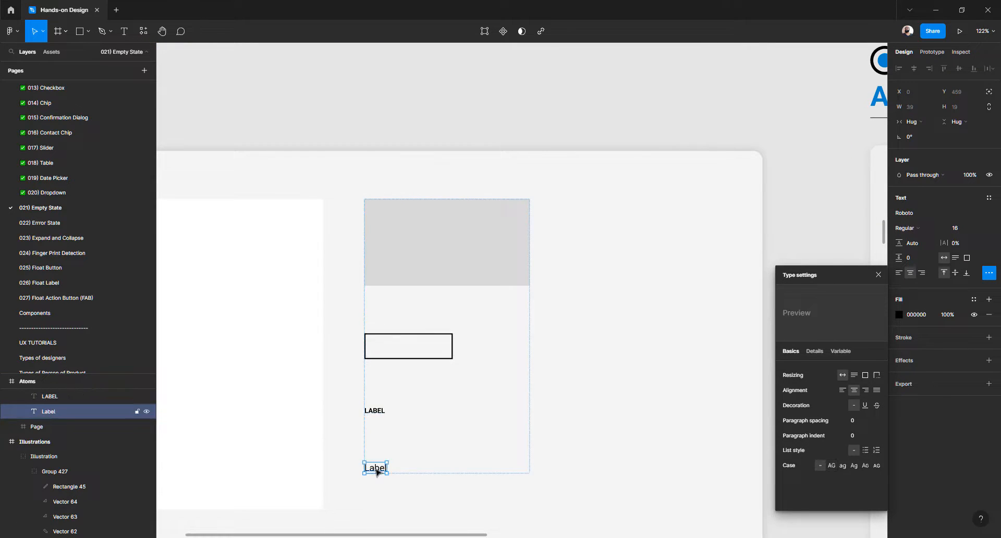
text(Text)
key(Escape)
scroll(442, 456, down, 3)
scroll(442, 456, right, 3)
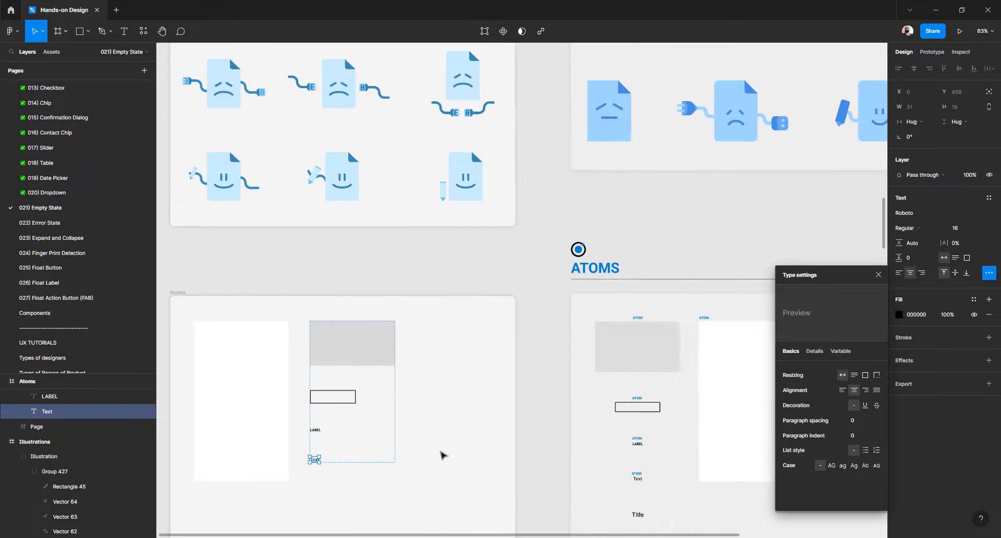
click(879, 275)
Duplicate the ATOM caption of the reference Text atom and place the copy above the reference Title
scroll(642, 399, down, 3)
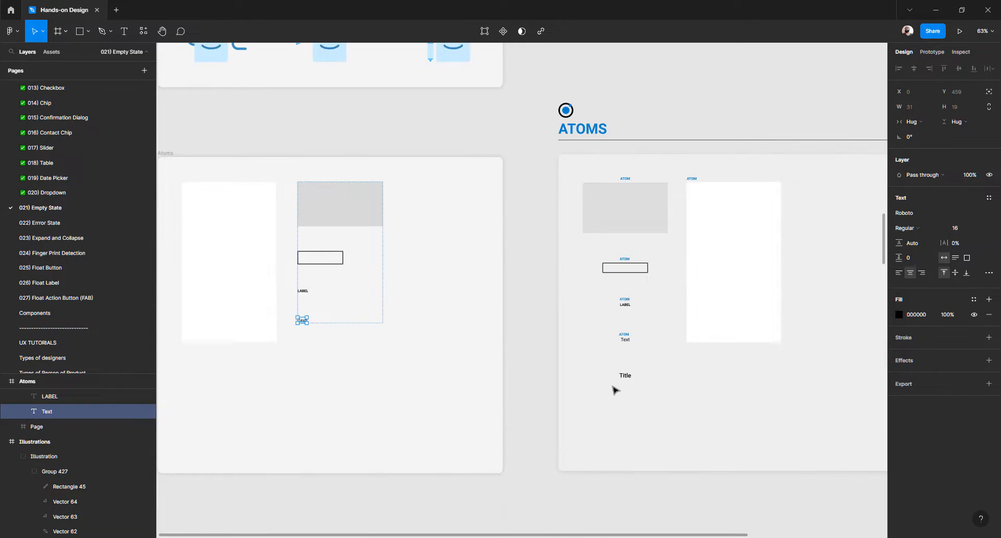
scroll(643, 369, up, 5)
click(644, 368)
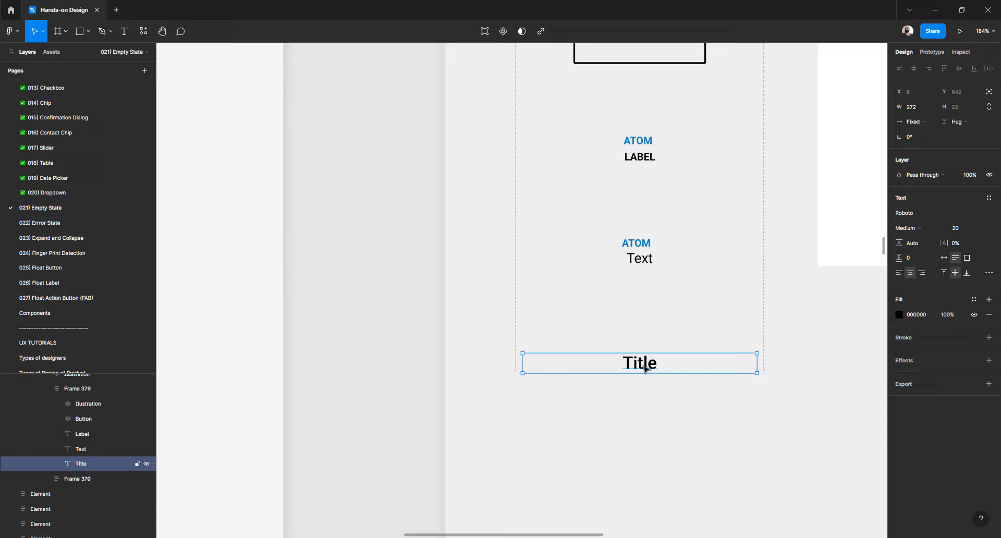
click(643, 246)
drag(642, 246, 647, 347)
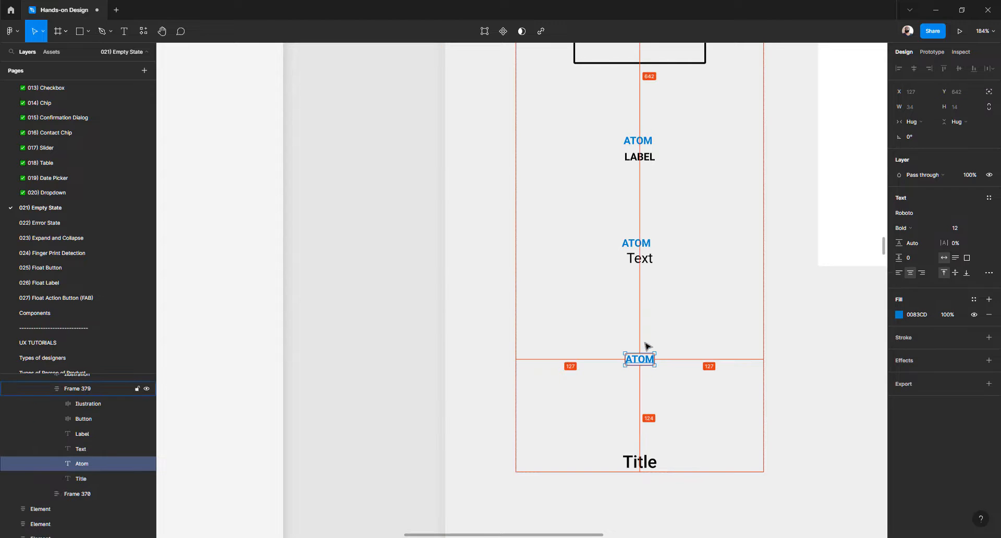
Wrap the new ATOM caption and the reference Title in a vertical auto layout with a spacing of 14
shift+click(637, 464)
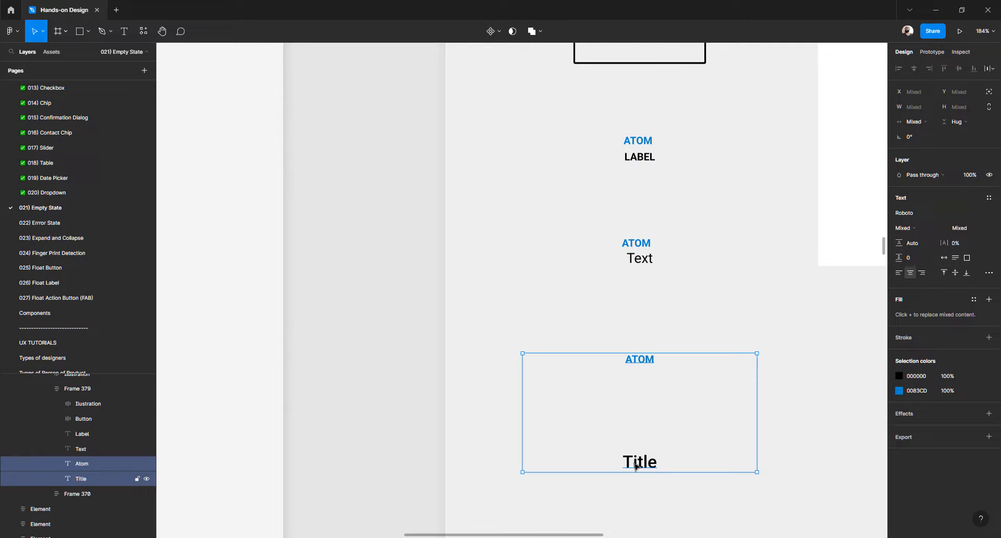
key(shift+a)
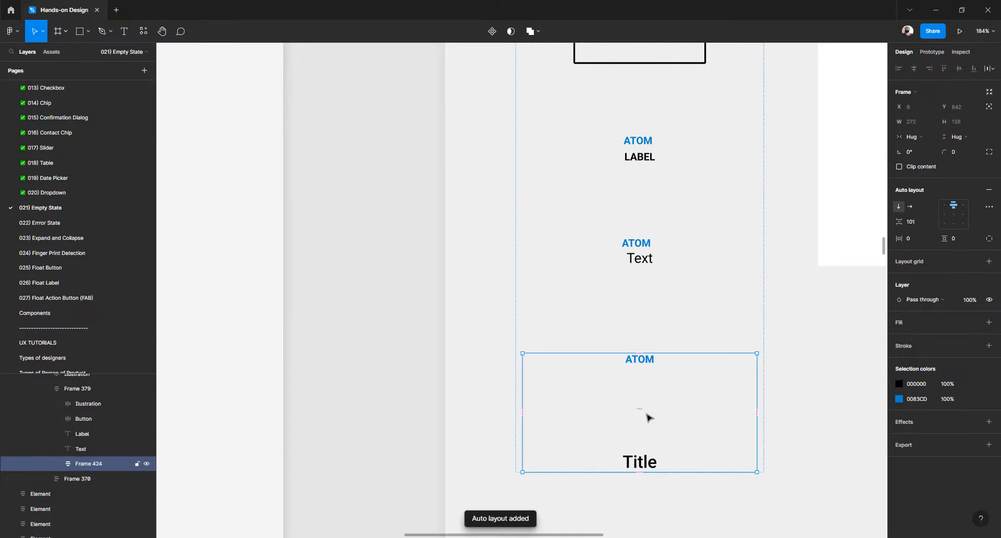
drag(642, 409, 647, 363)
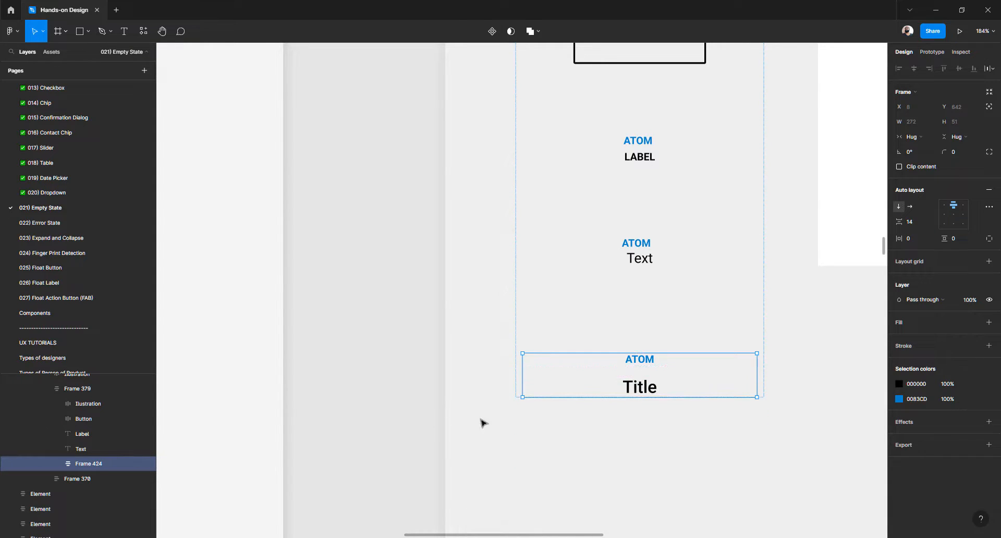
click(424, 427)
Duplicate the Text atom in the Atoms frame and set the copy's font size to 20, matching the reference Title
double_click(639, 388)
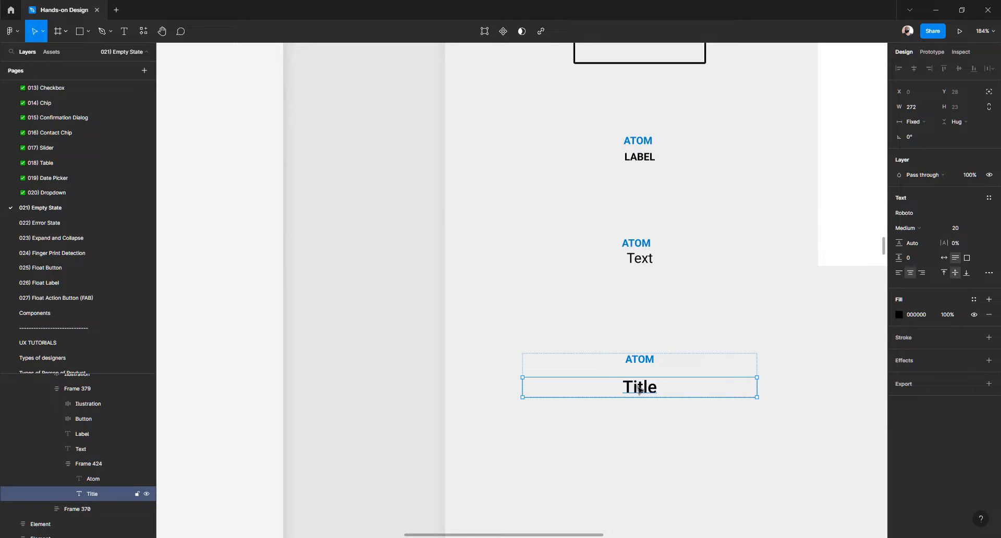
scroll(639, 388, down, 5)
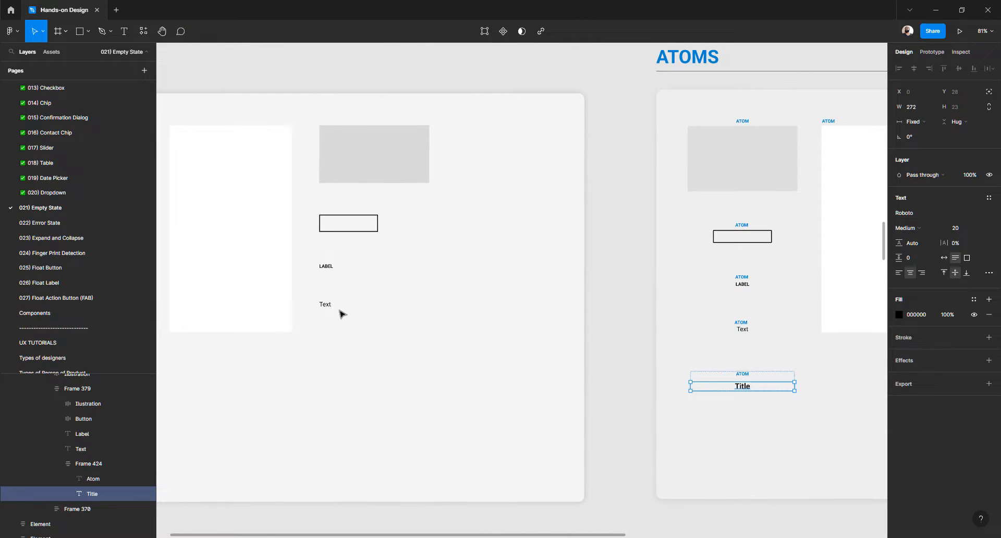
click(327, 307)
key(ctrl+d)
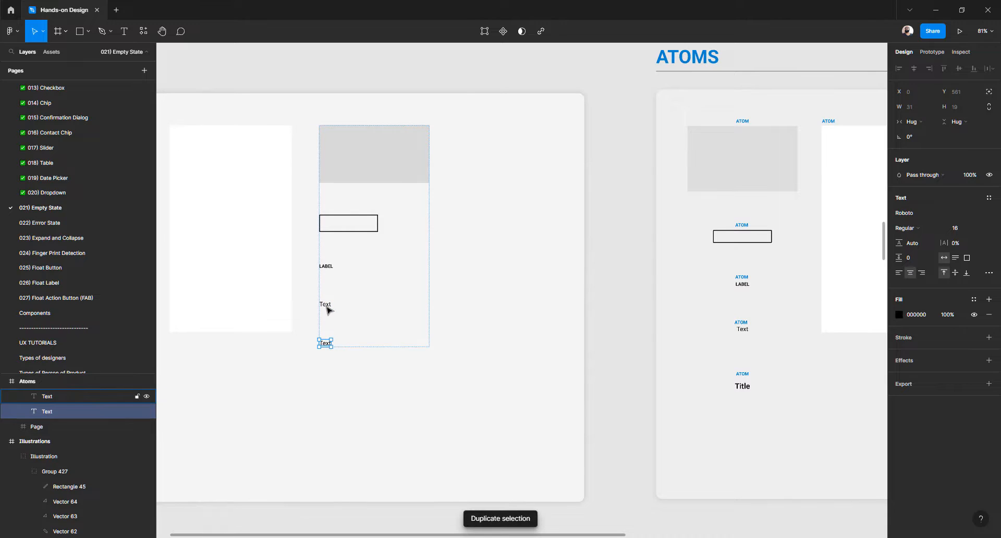
ctrl+click(743, 390)
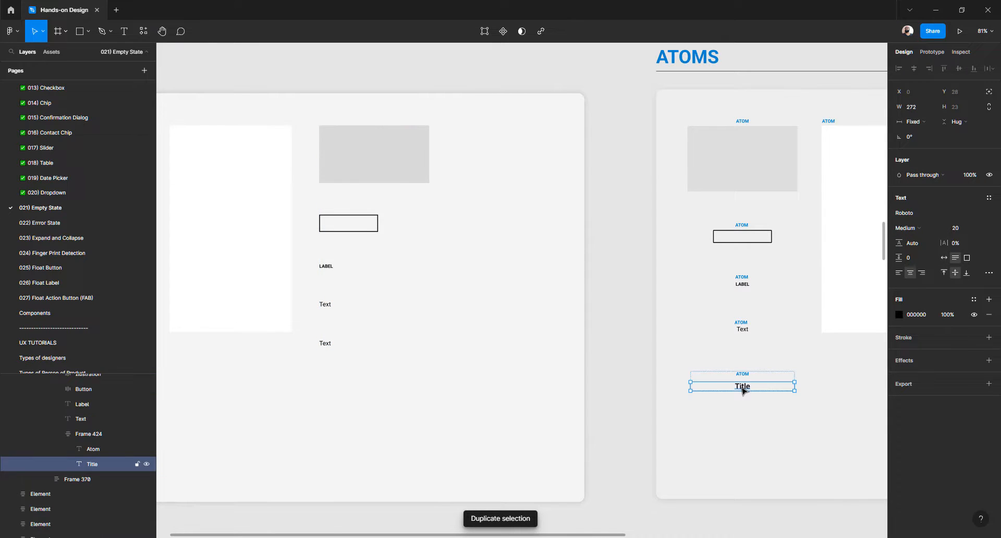
ctrl+click(329, 345)
click(962, 230)
text(20)
key(Return)
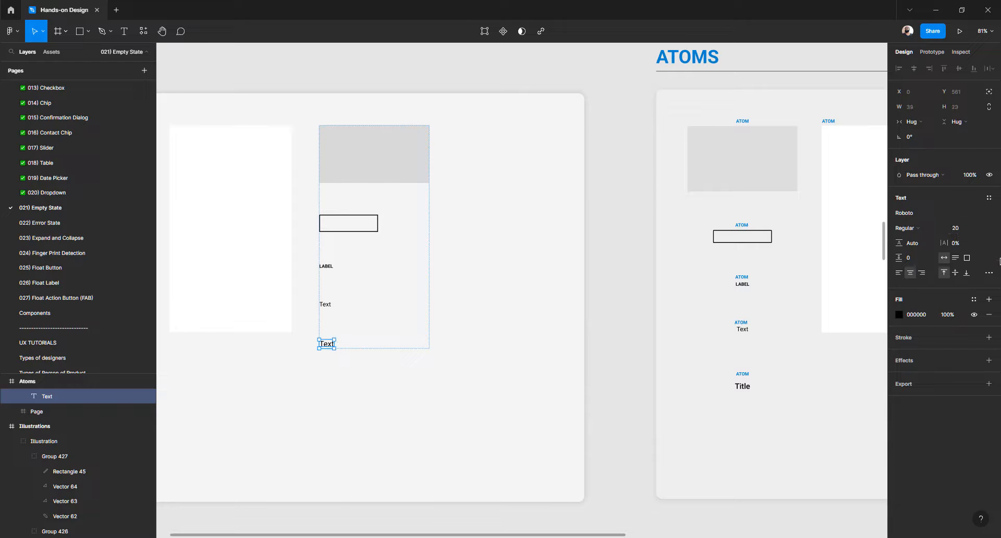
Set the font weight of the 20 px Text copy to Medium and check its letter case setting
click(904, 231)
click(913, 239)
click(990, 272)
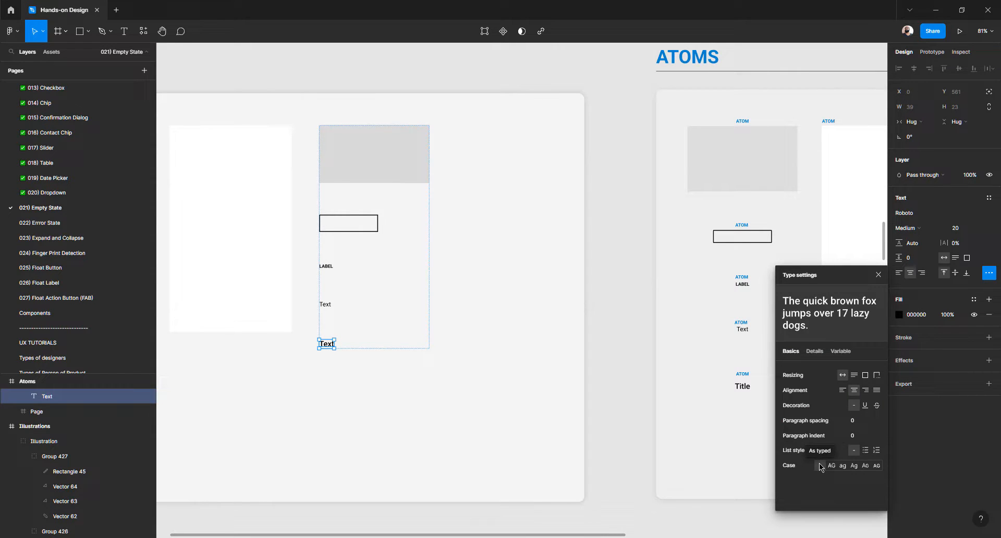
click(608, 376)
Reduce the spacing of the auto layout column beside the white page in the Atoms frame to 70
scroll(609, 374, right, 6)
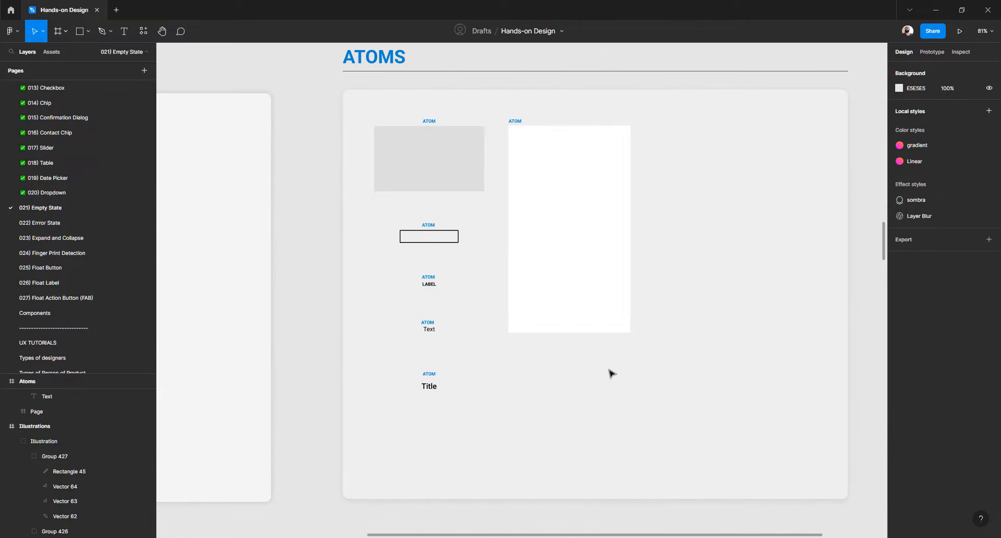
scroll(611, 373, down, 2)
scroll(611, 374, left, 8)
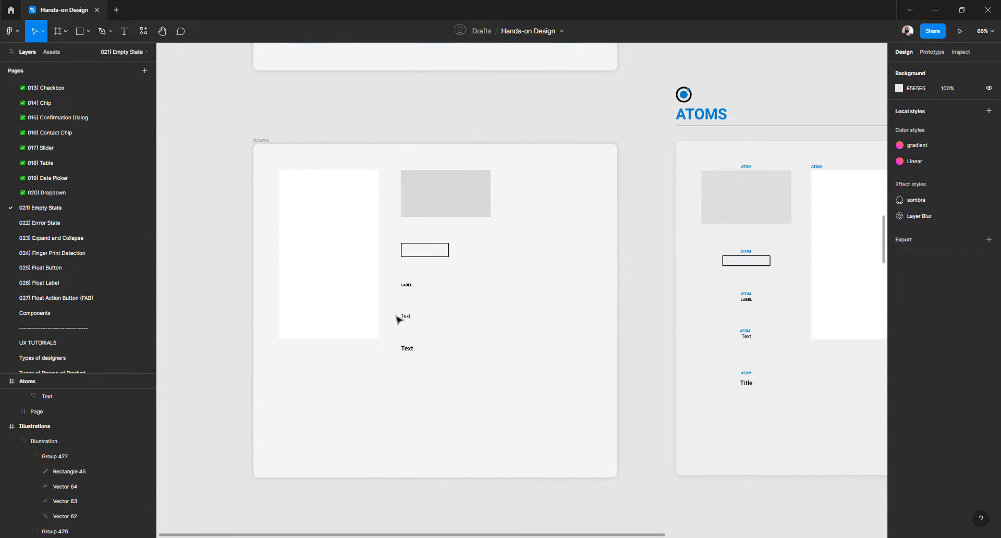
click(345, 329)
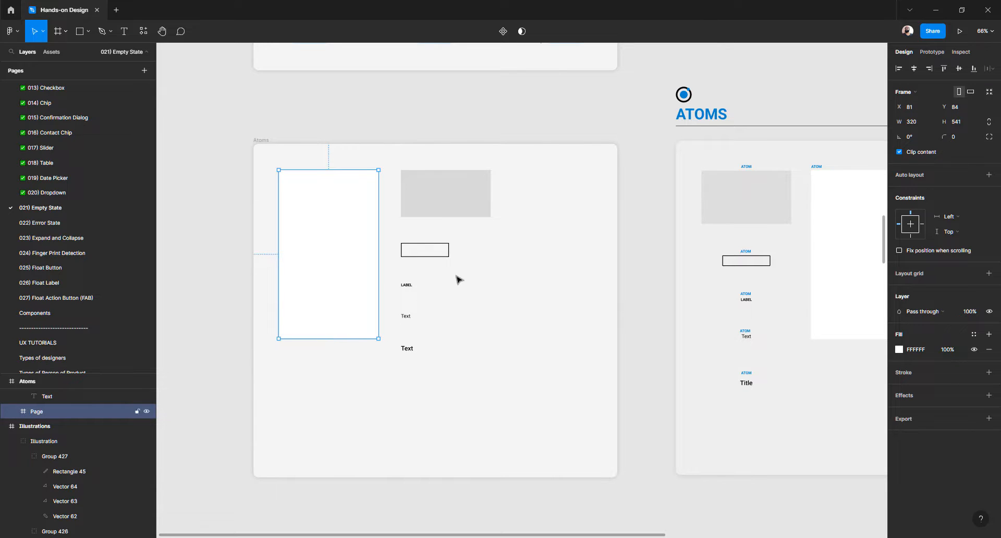
click(428, 212)
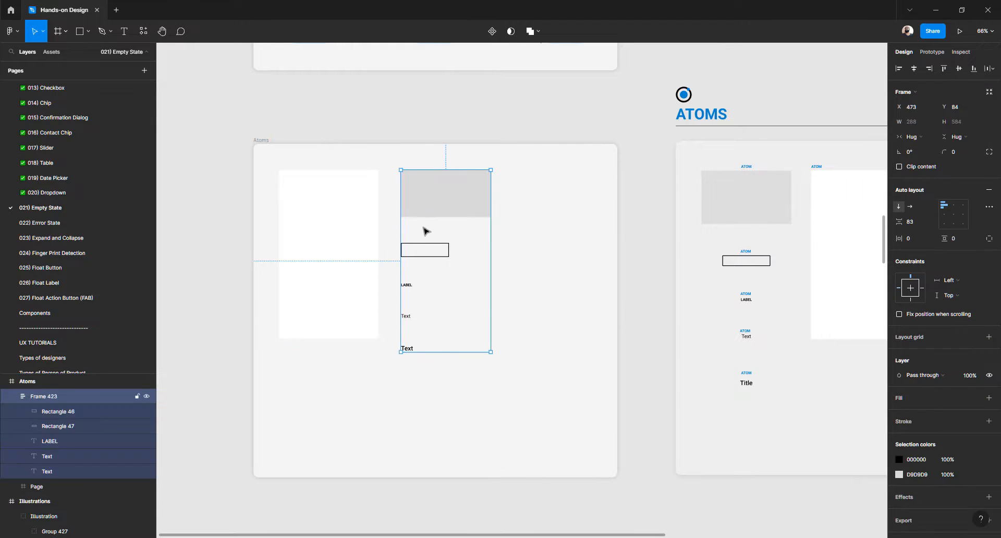
drag(445, 236, 445, 230)
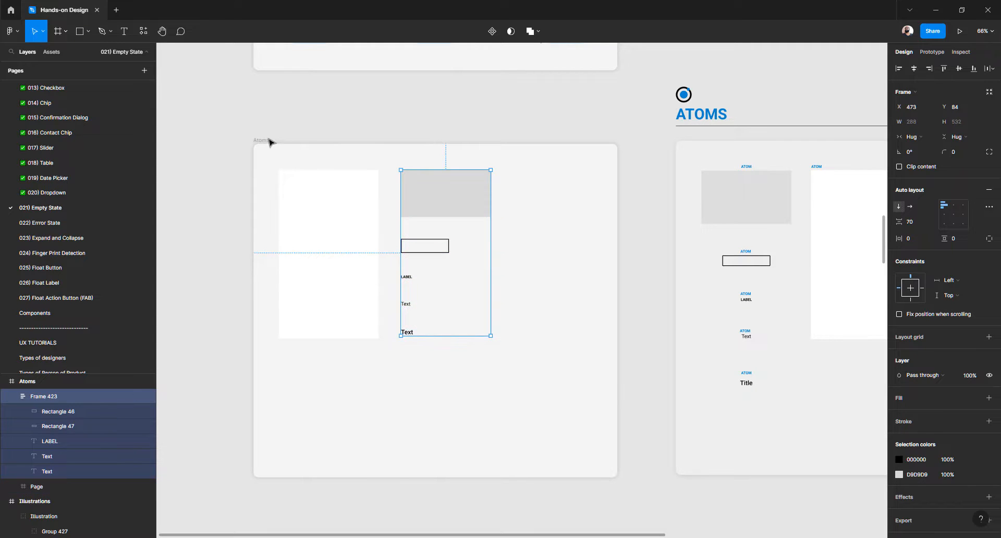
Duplicate the whole Atoms frame directly below the original, level with the reference Molecules section
click(265, 140)
scroll(347, 130, down, 5)
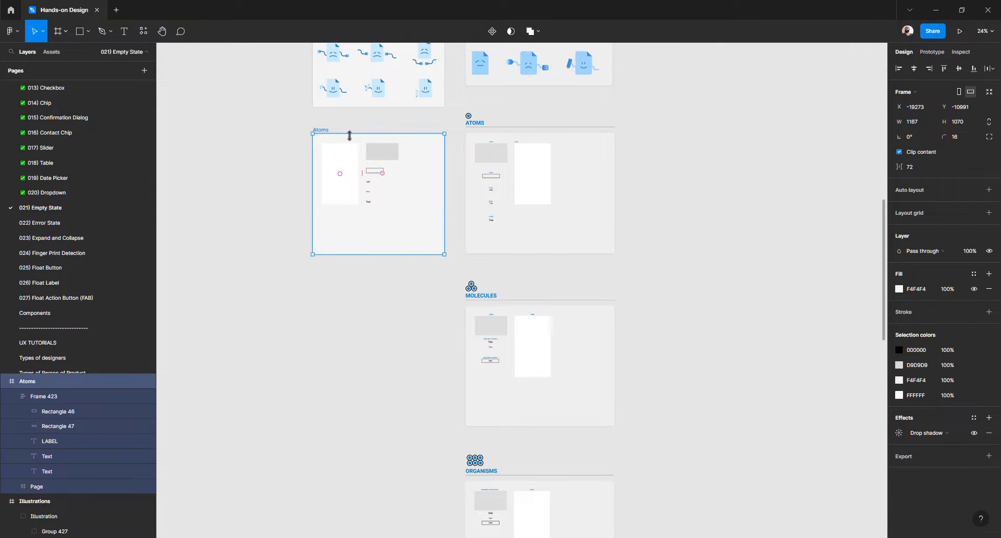
drag(360, 152, 360, 313)
scroll(361, 313, right, 2)
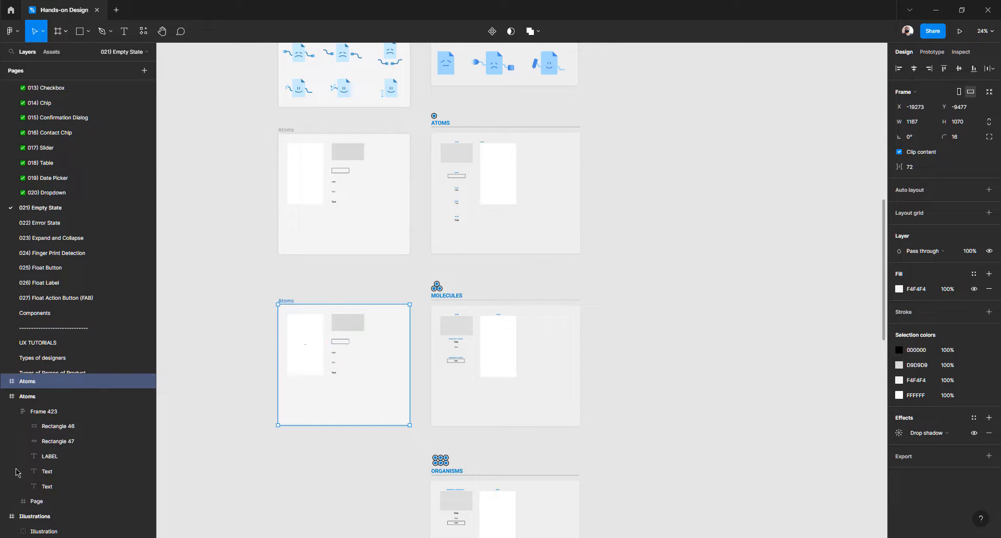
Rename the duplicated Atoms frame as Molecules
double_click(36, 385)
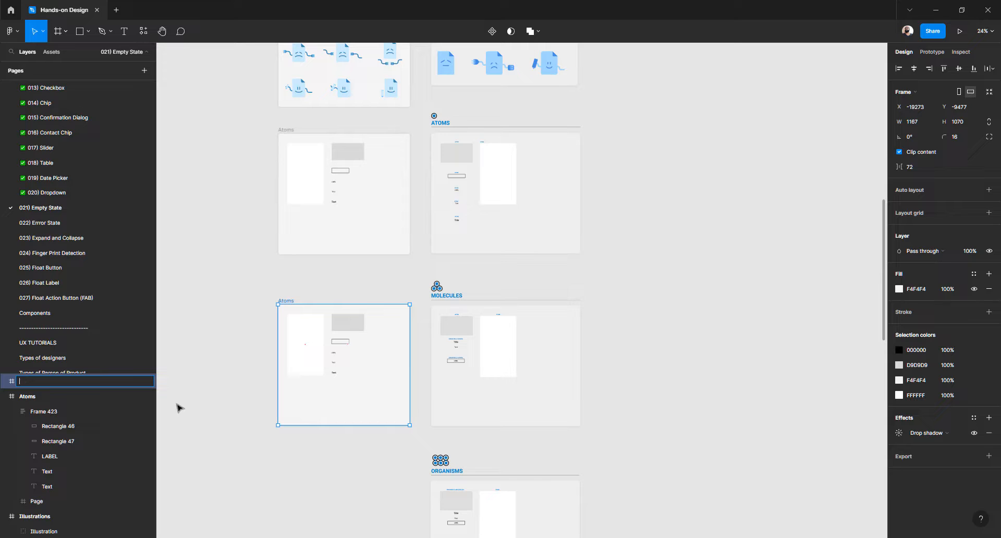
text(Molecules)
key(Return)
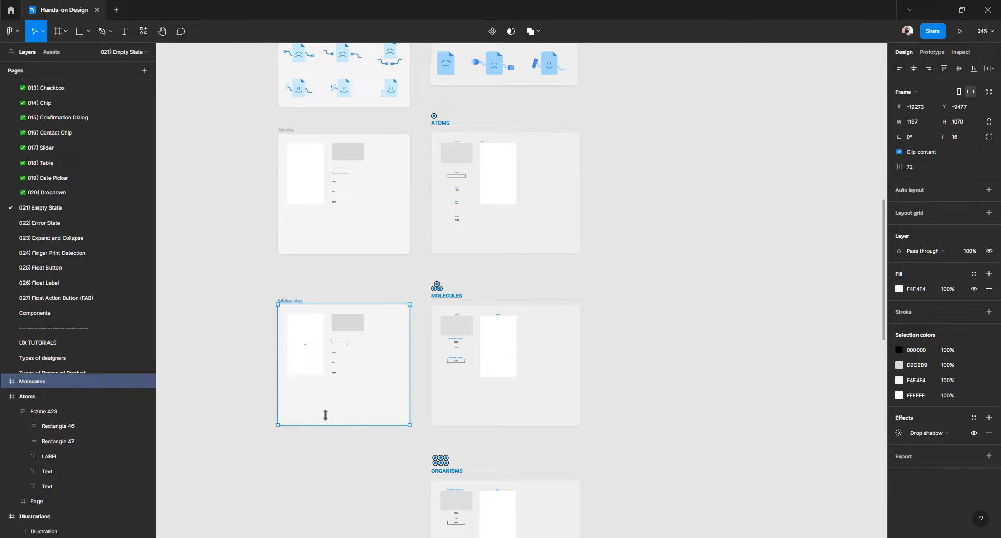
click(259, 344)
Examine how the reference Molecules section combines the title with the text and the label with the button outline
scroll(327, 332, up, 2)
scroll(328, 333, up, 2)
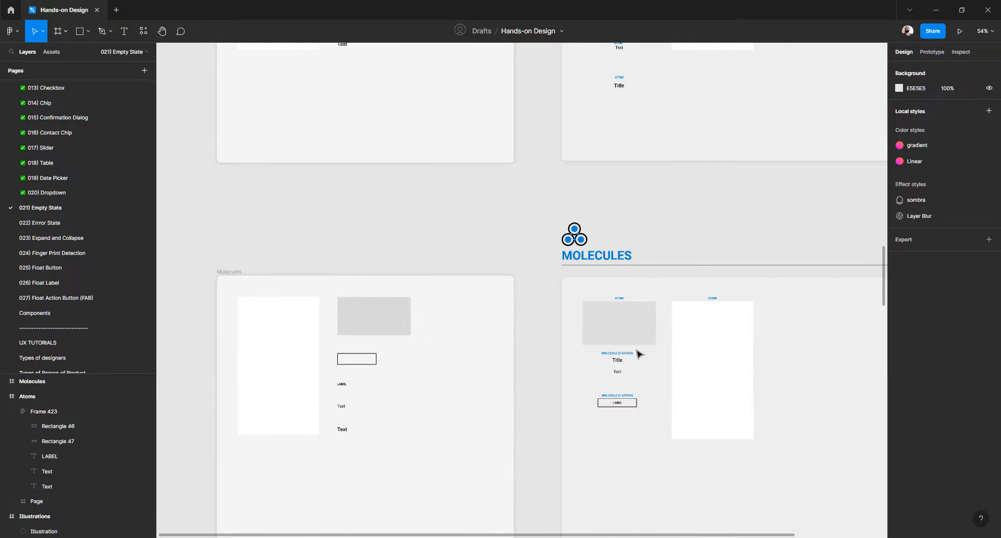
scroll(617, 358, up, 5)
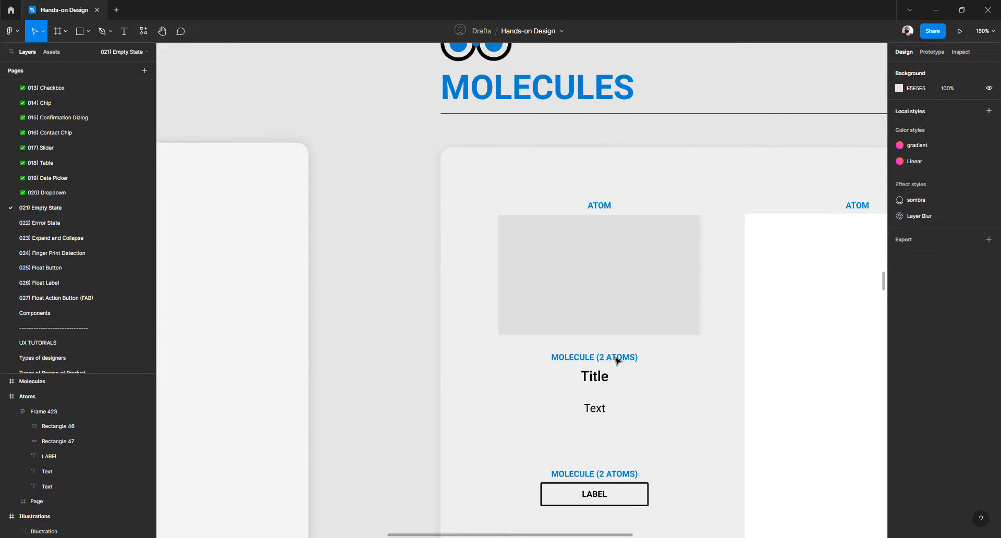
scroll(565, 275, right, 4)
scroll(565, 275, down, 2)
click(609, 232)
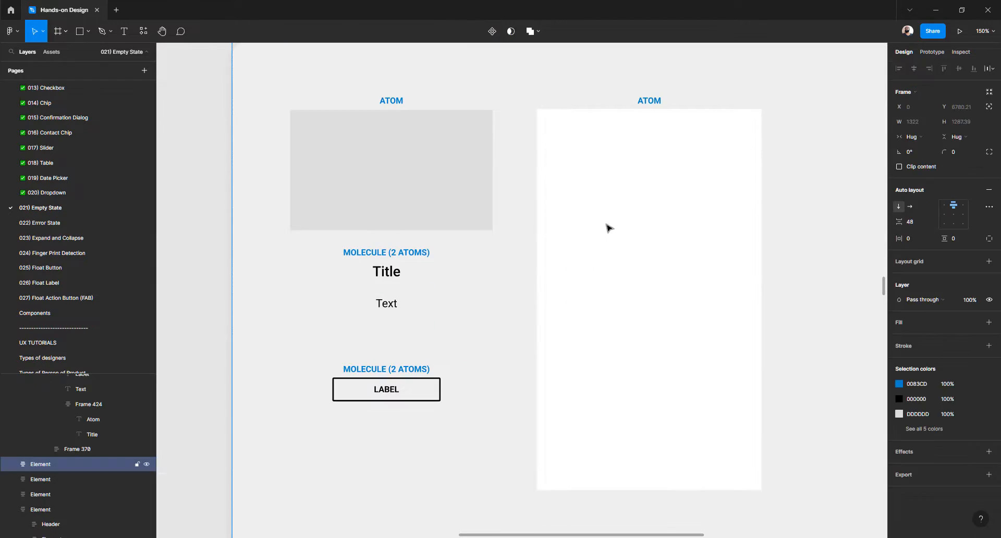
scroll(610, 192, up, 2)
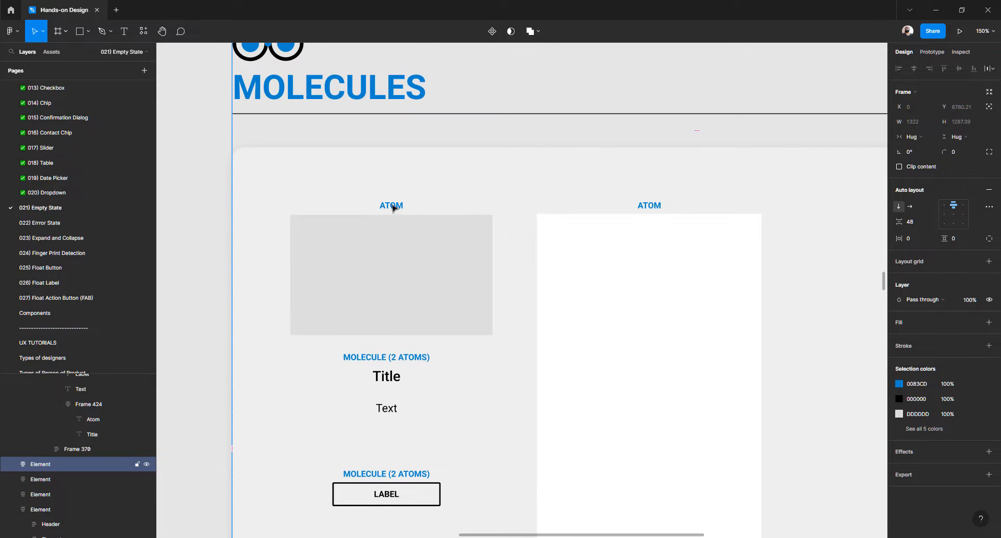
scroll(416, 288, down, 3)
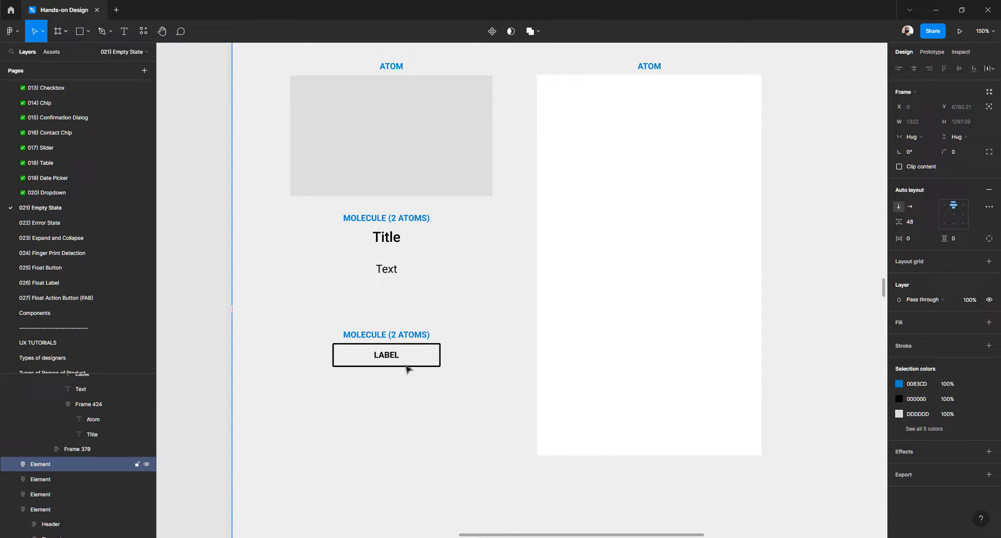
Ungroup the auto layout column beside the white page in the Molecules frame so its atoms become separate layers
scroll(400, 350, down, 5)
scroll(402, 351, left, 10)
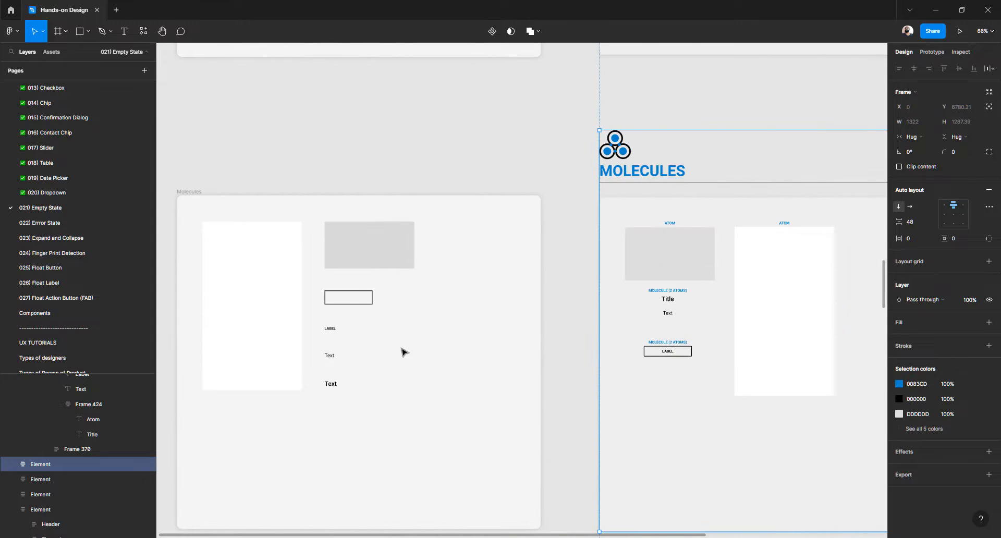
scroll(459, 358, up, 2)
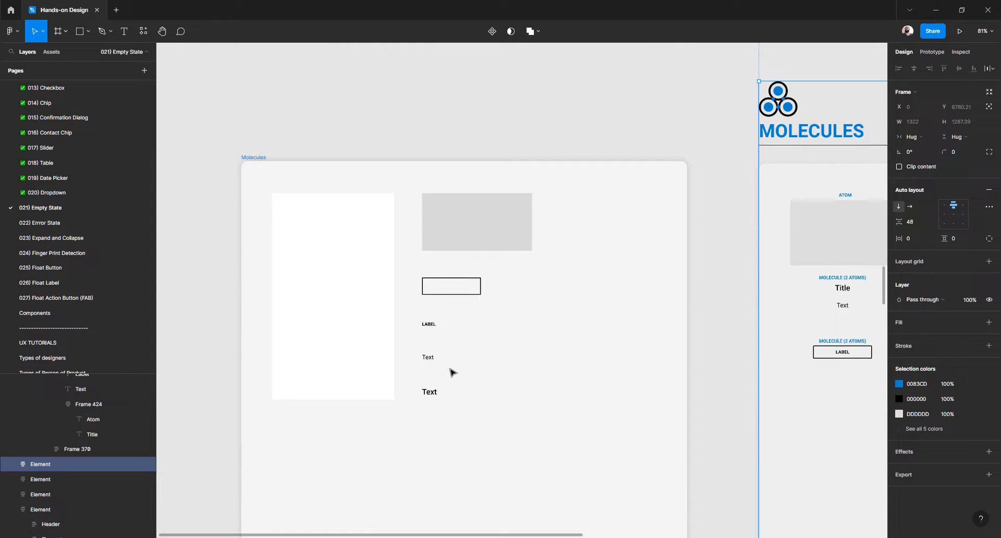
click(430, 326)
scroll(431, 328, up, 2)
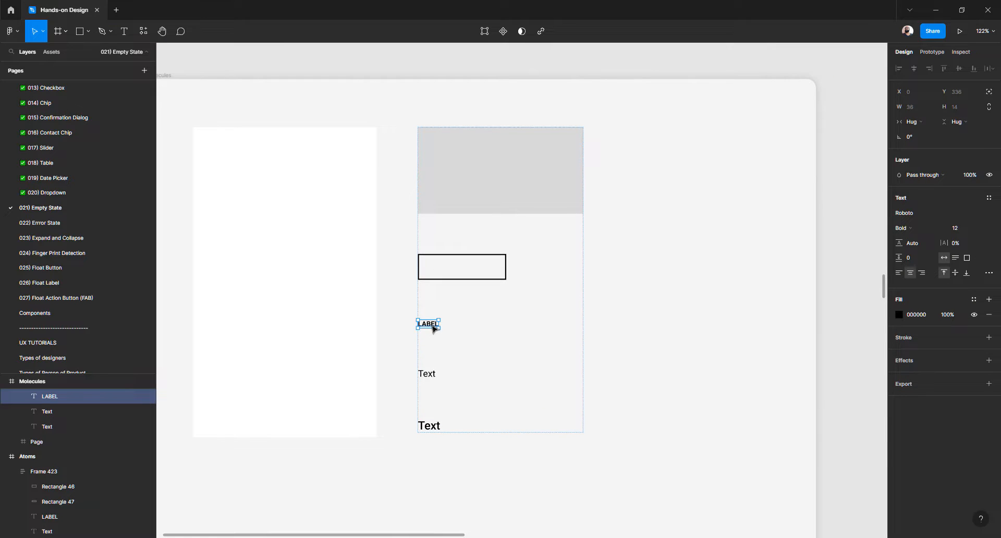
click(469, 162)
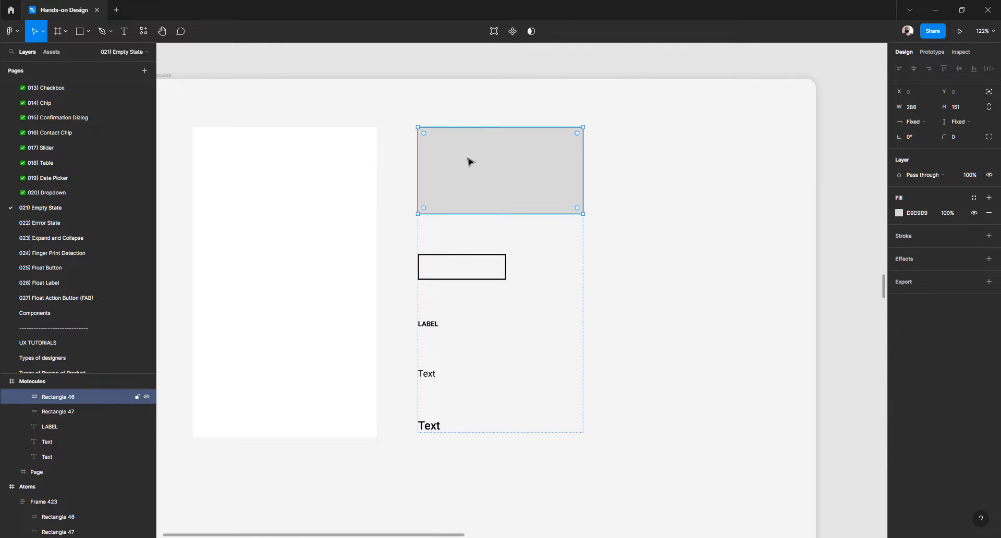
key(Escape)
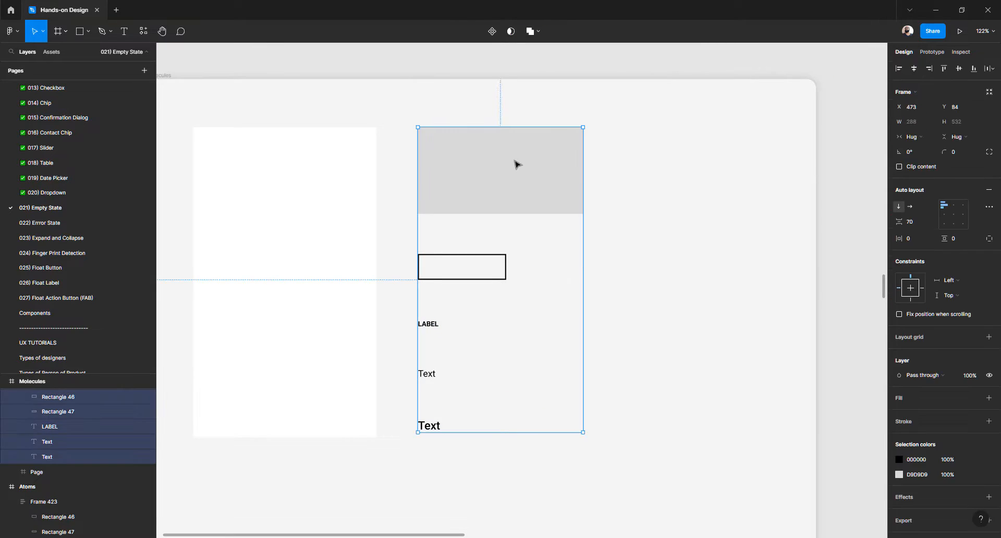
click(989, 194)
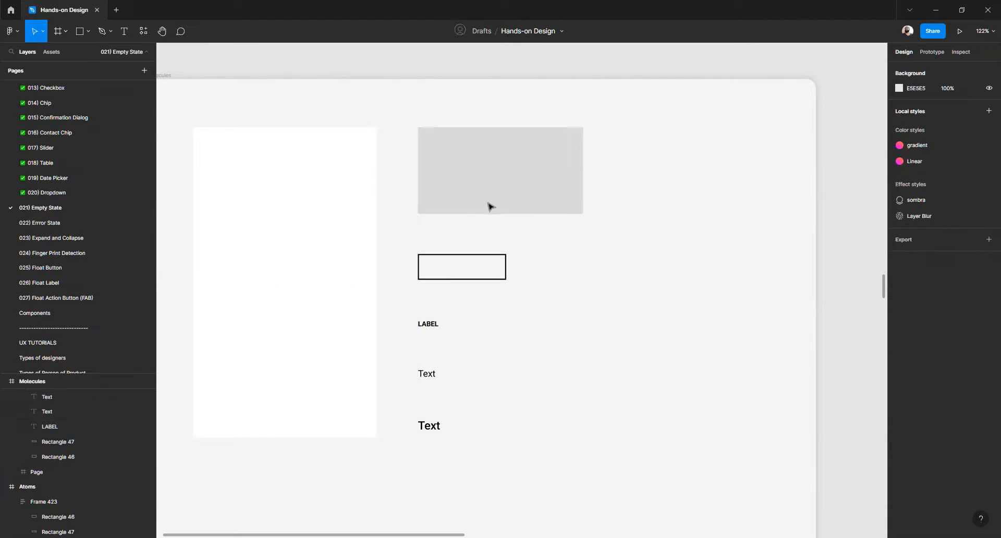
key(ctrl+shift+g)
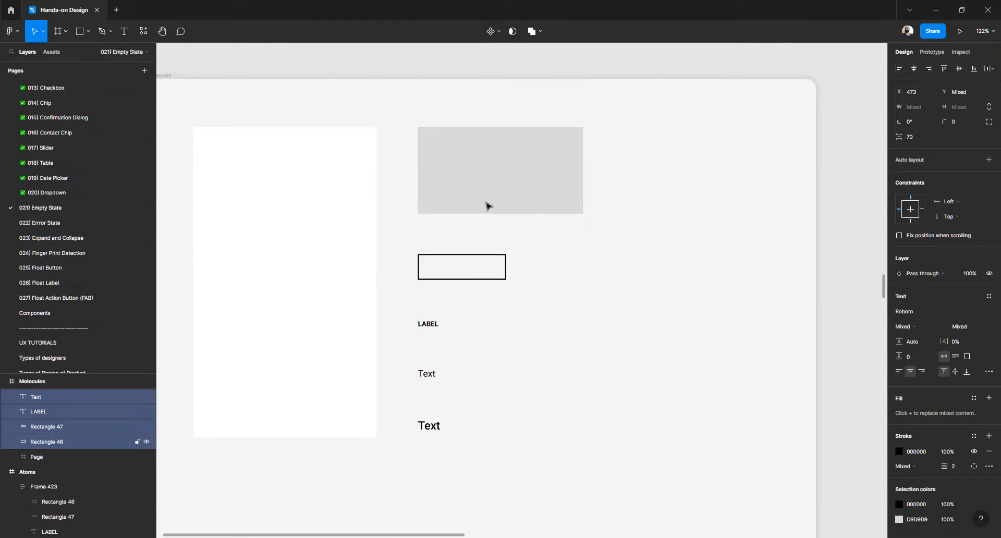
Wrap the LABEL text in its own auto layout frame and give that frame a solid FF7979 fill
click(470, 305)
click(433, 326)
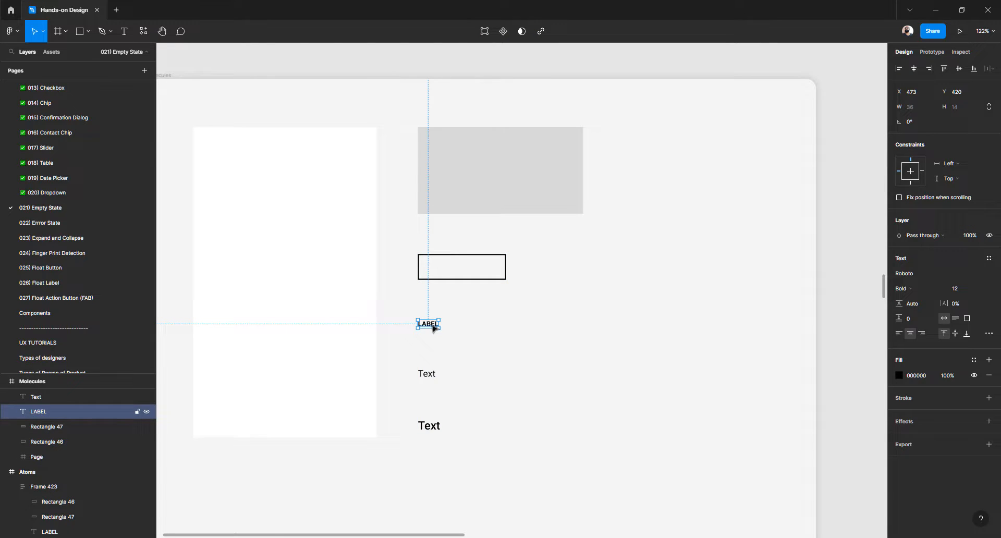
key(shift+a)
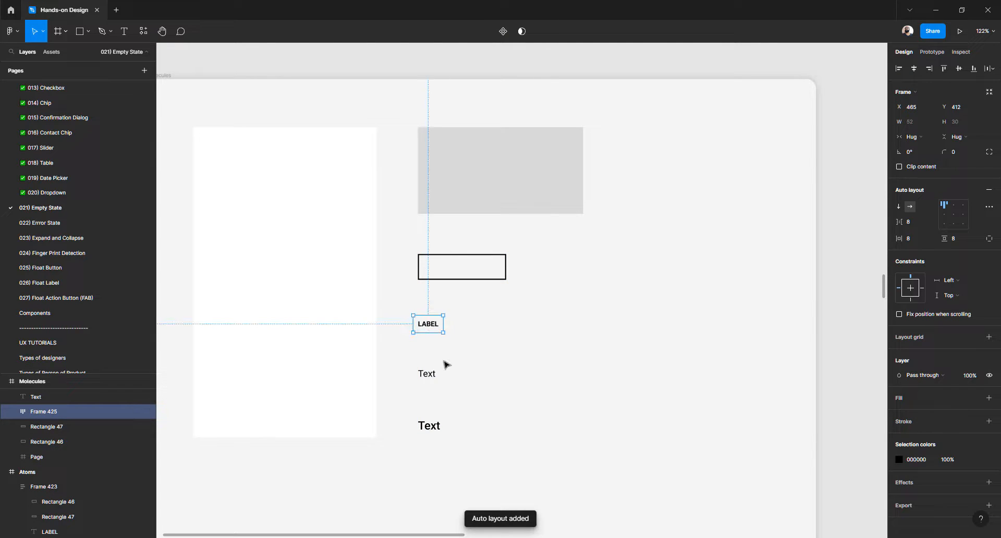
click(903, 400)
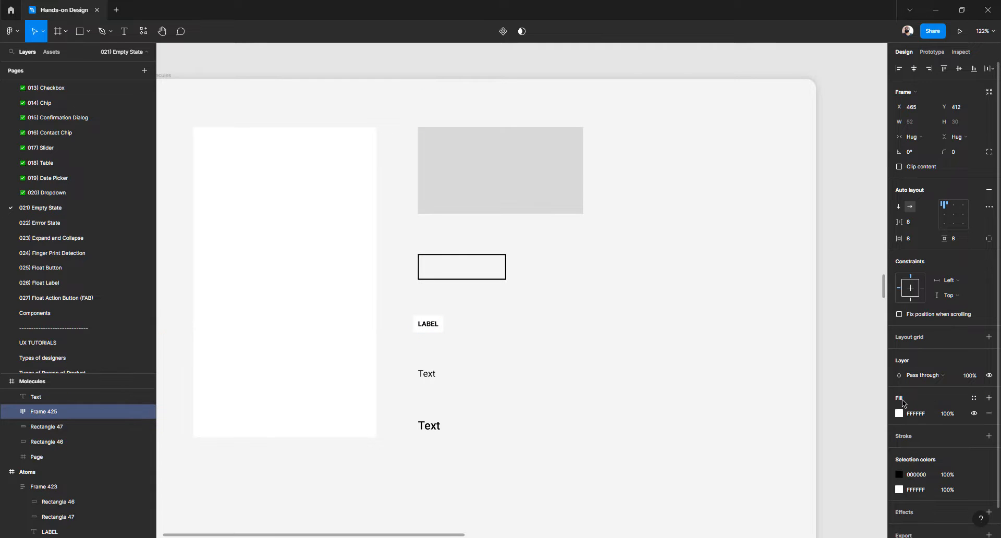
click(899, 413)
drag(878, 313, 833, 293)
scroll(462, 315, up, 3)
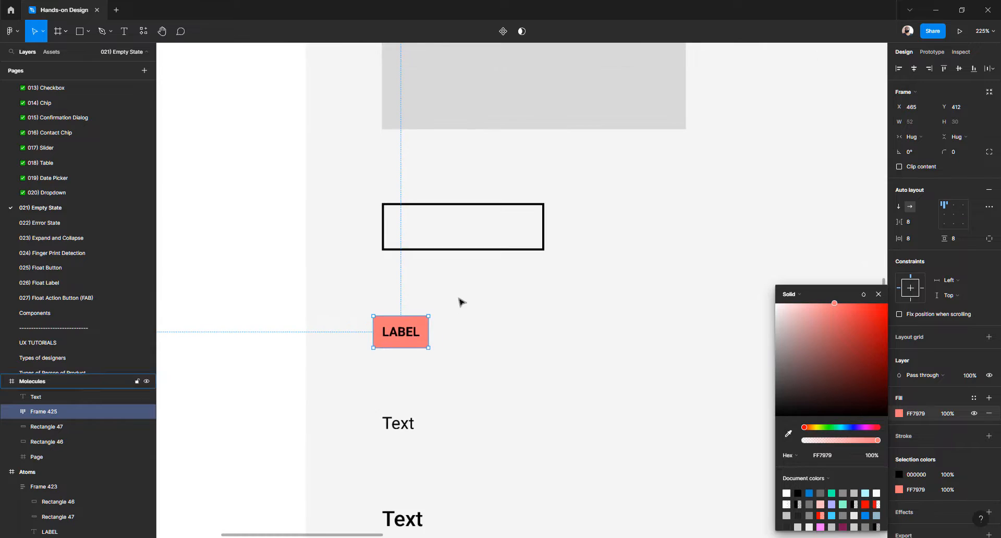
Add a black inside stroke with a width of 2 to the LABEL frame
click(909, 439)
click(910, 441)
click(960, 469)
text(2)
key(Return)
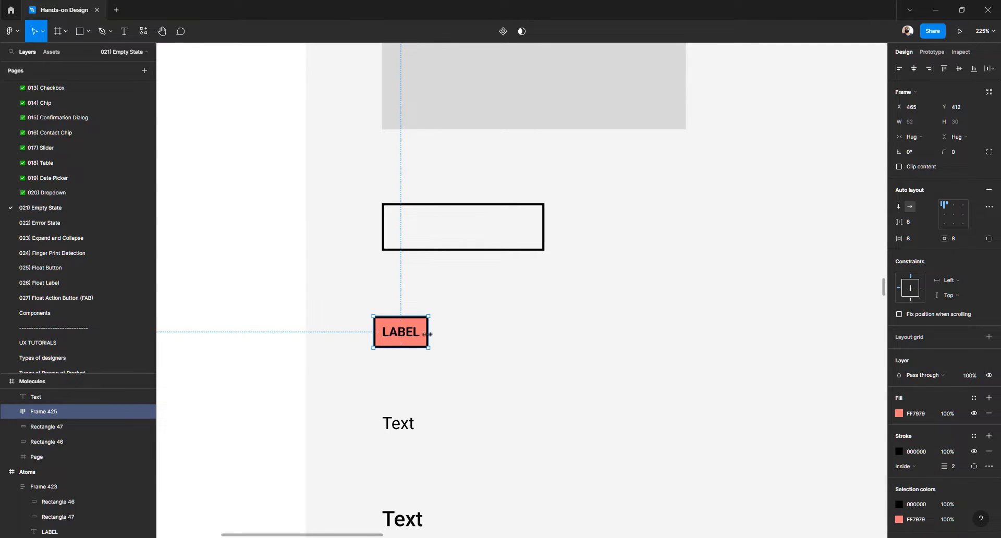
Widen the LABEL frame to about 169, roughly matching the empty button outline above it
drag(444, 331, 553, 316)
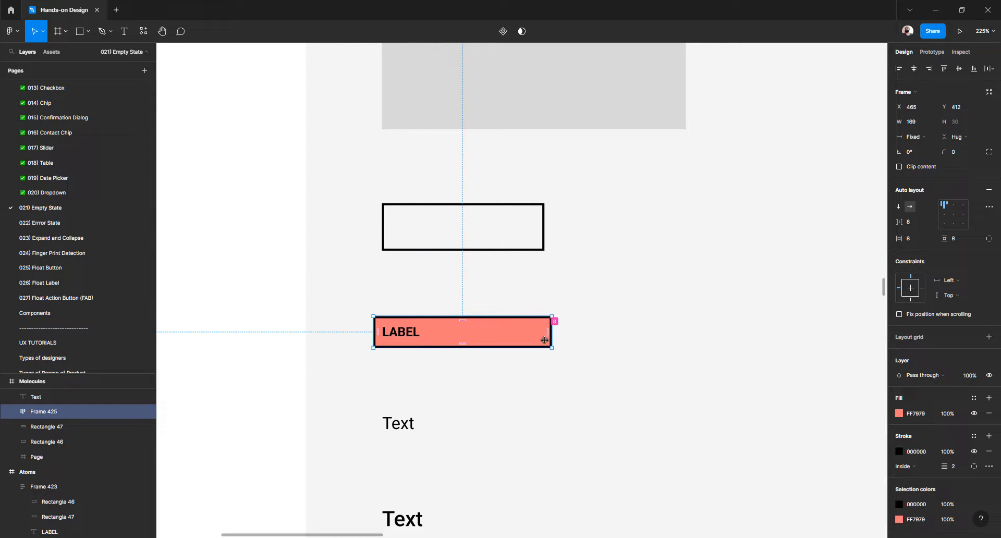
click(538, 360)
click(401, 334)
Examine the color-coded paddings of the text field in the Molecules frame of the 020) Dropdown page, and return to 021) Empty State
click(43, 193)
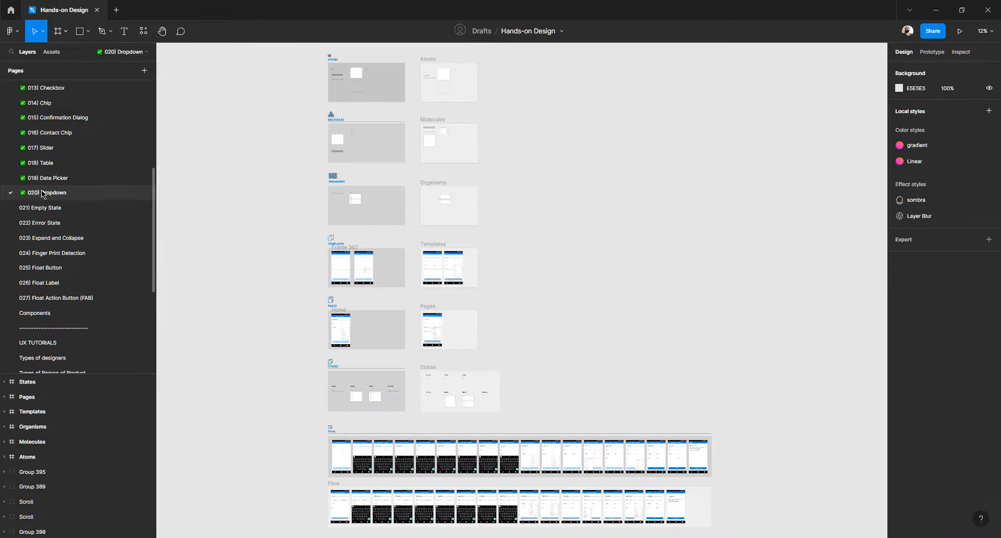
ctrl+scroll(360, 269, up, 2)
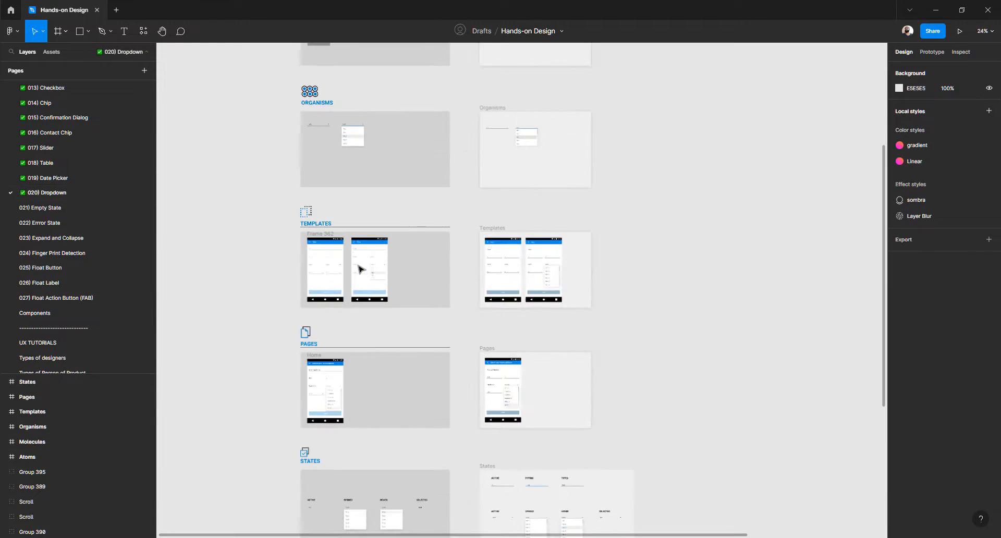
scroll(504, 222, up, 3)
ctrl+scroll(505, 222, up, 3)
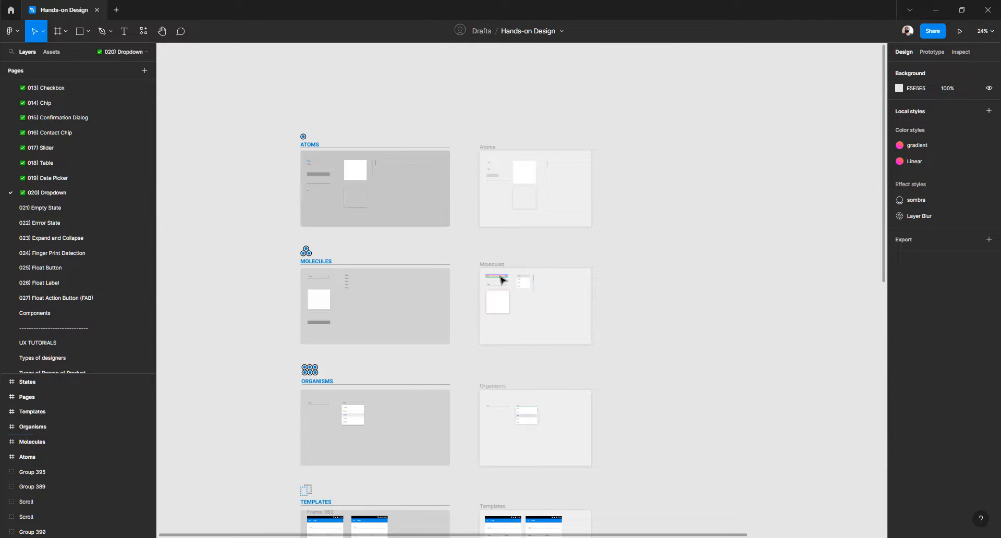
ctrl+scroll(499, 276, up, 10)
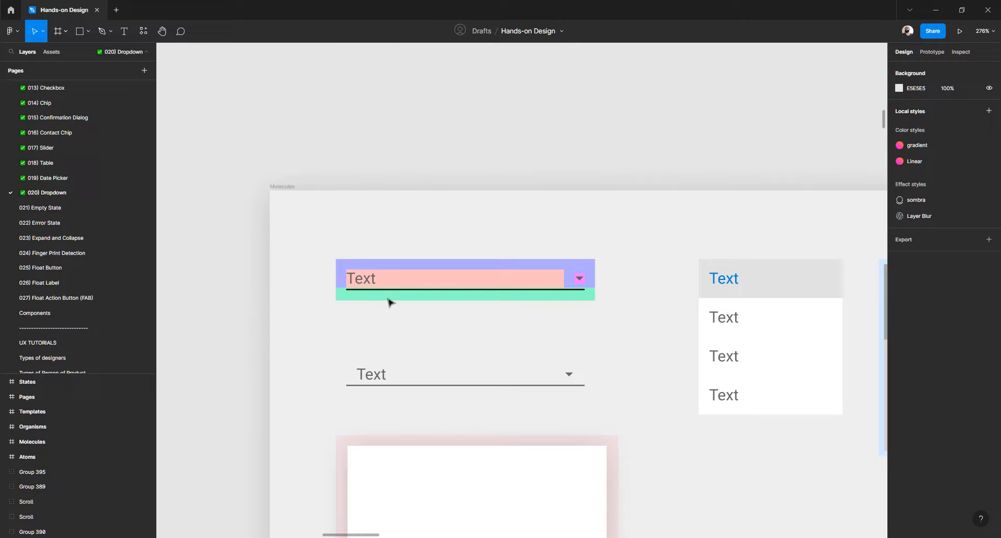
ctrl+scroll(409, 280, up, 2)
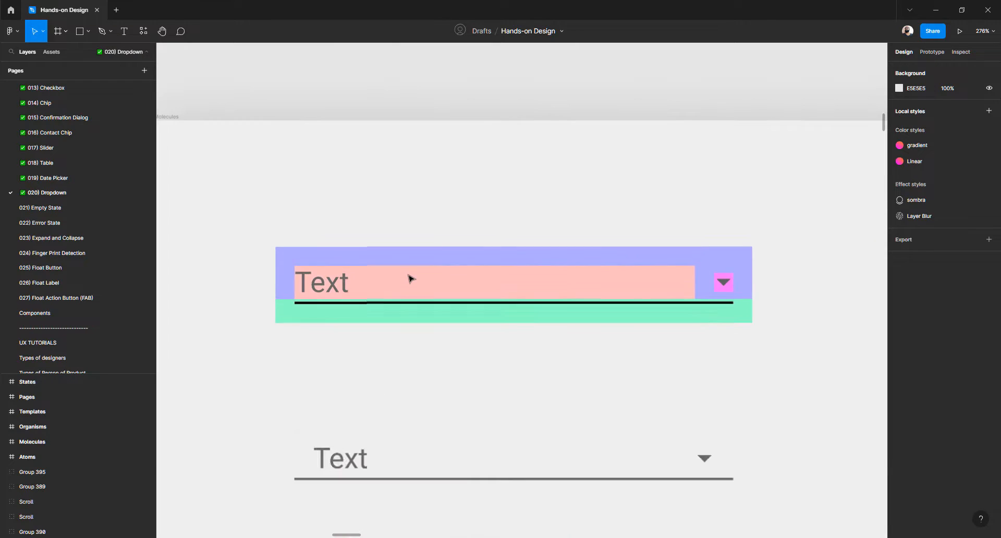
ctrl+scroll(410, 280, down, 5)
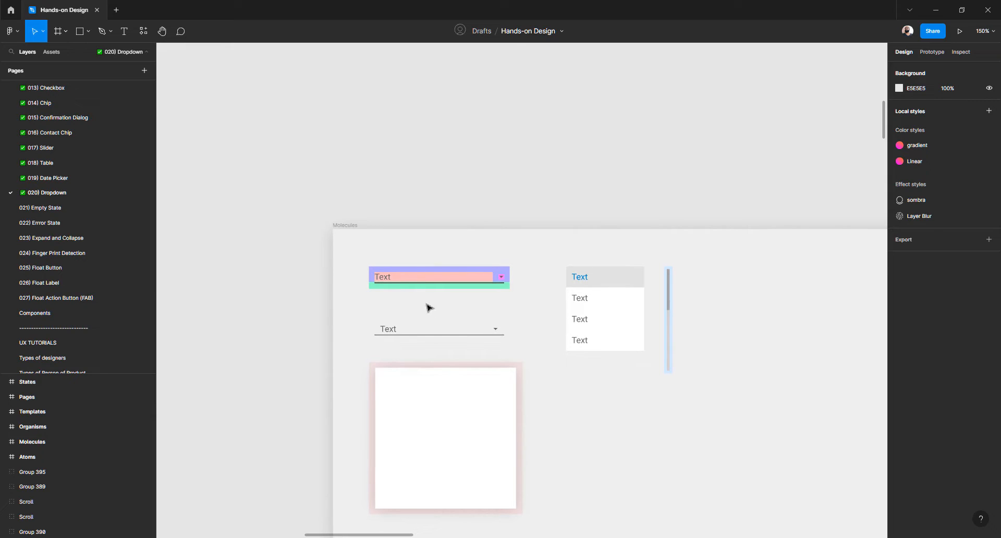
click(58, 213)
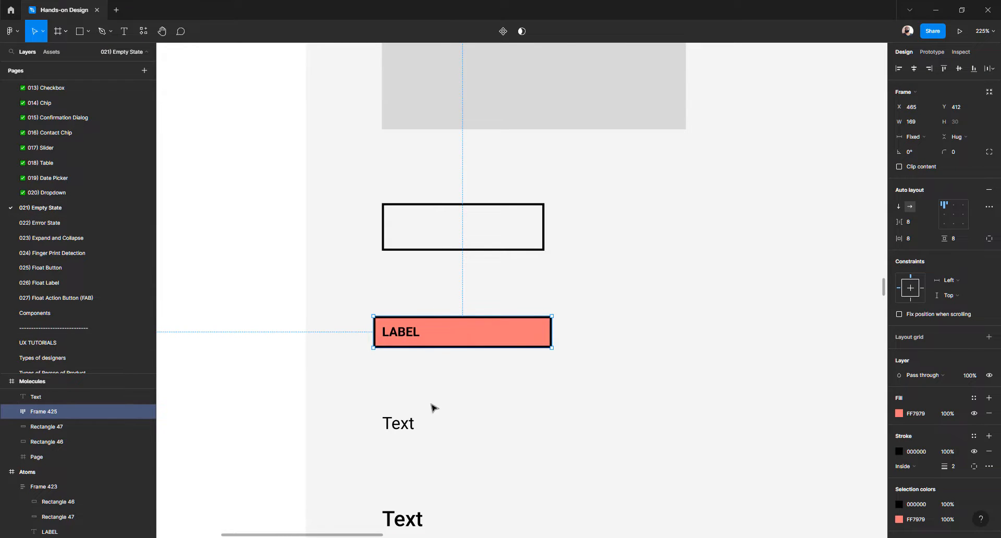
Increase the height of the LABEL frame to about 37
click(422, 365)
click(409, 340)
drag(411, 348, 410, 355)
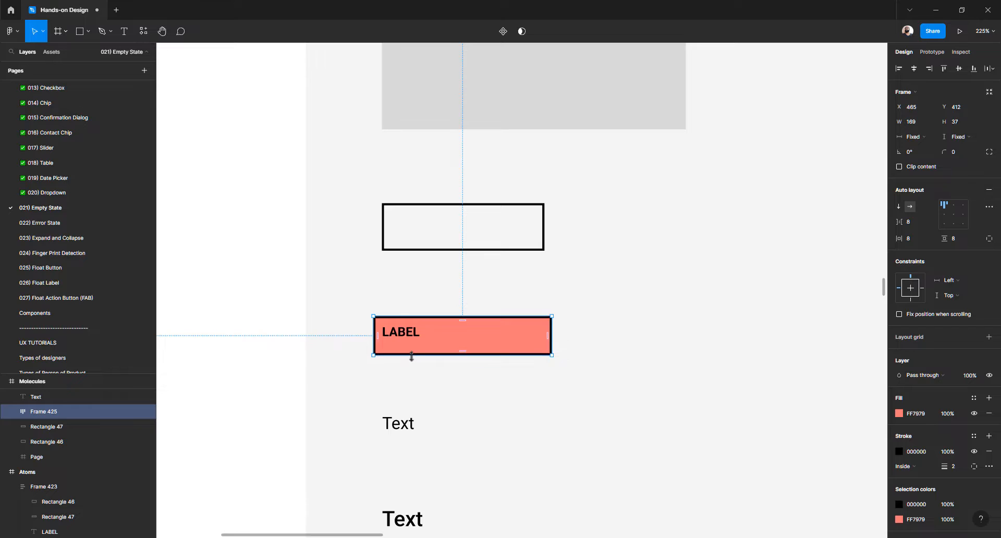
Center the label both ways inside its outlined frame and hide the frame's FF7979 fill
click(954, 216)
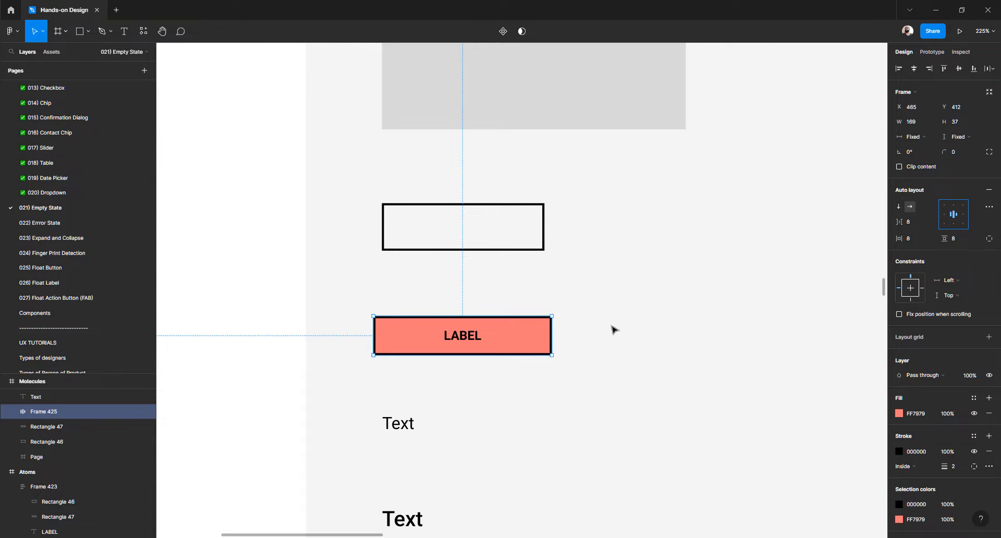
click(975, 414)
click(726, 385)
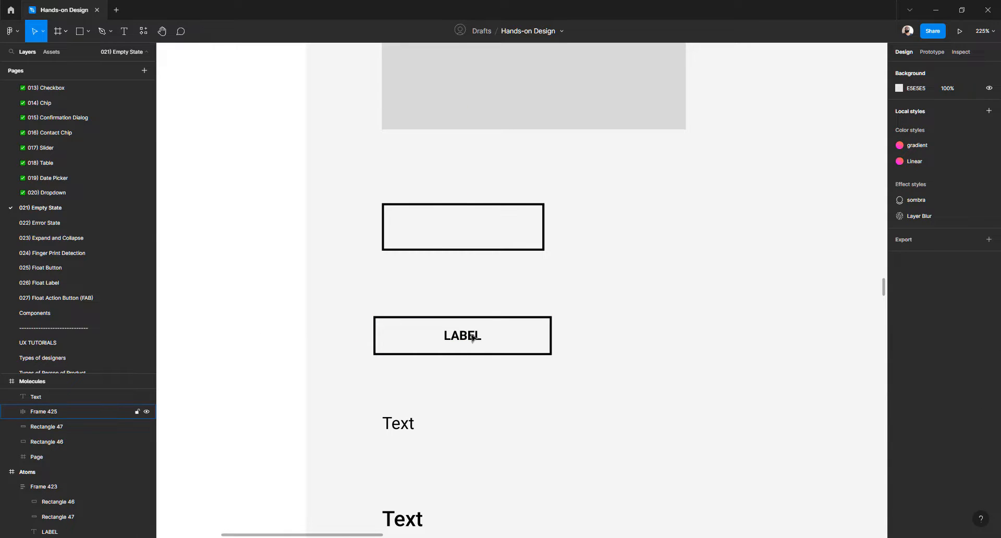
Rename the outlined label frame as Button and the text layer inside it as Label
click(471, 337)
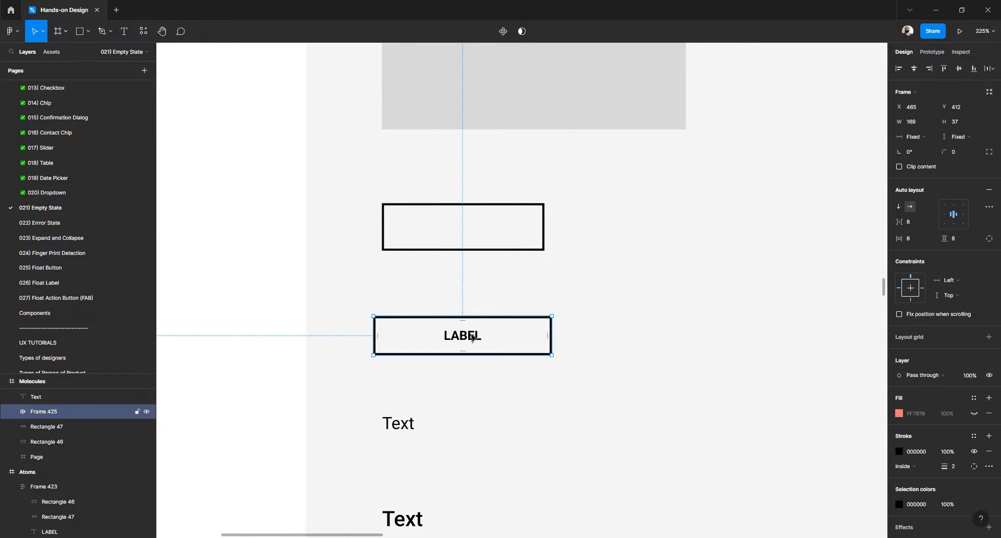
click(11, 412)
double_click(56, 415)
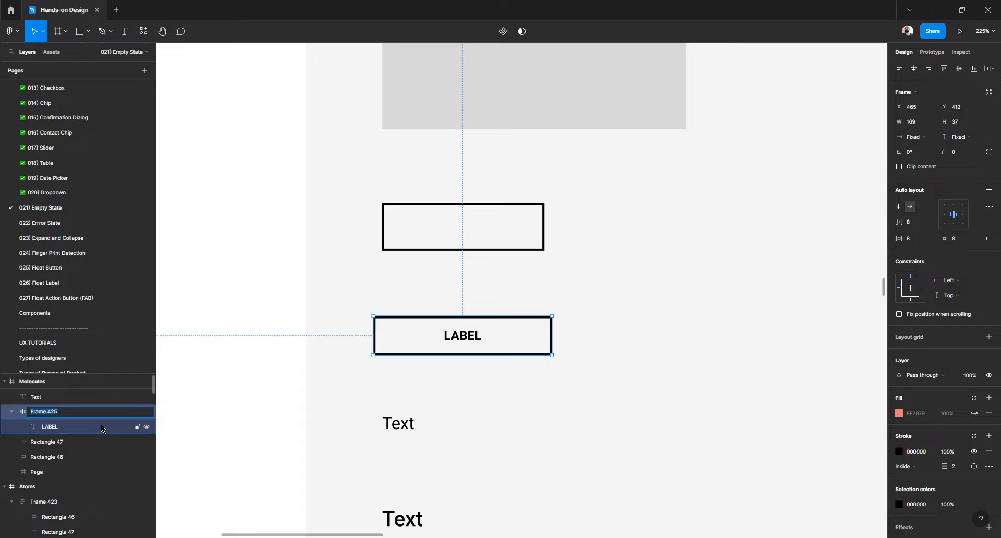
text(Bu)
key(Tab)
text(L)
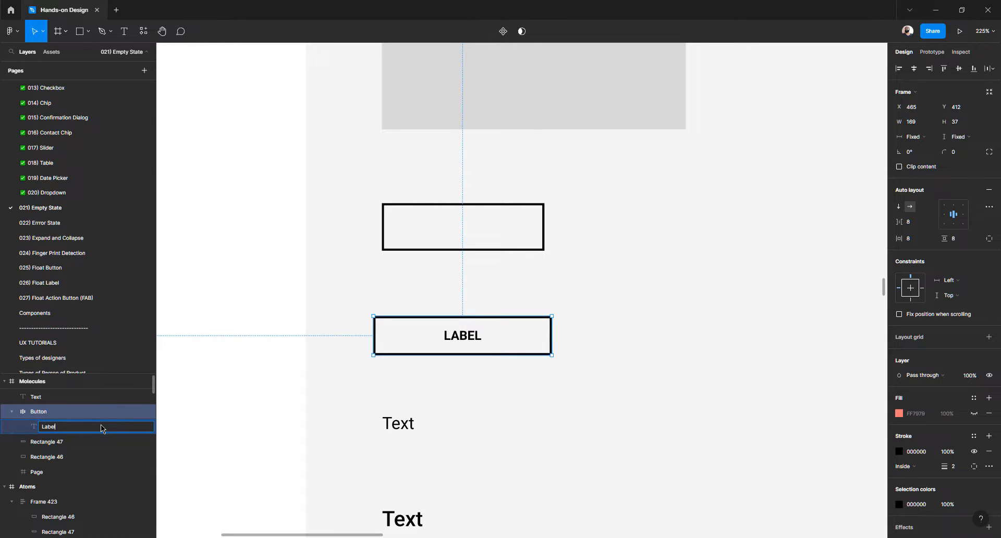
text(abel)
key(Return)
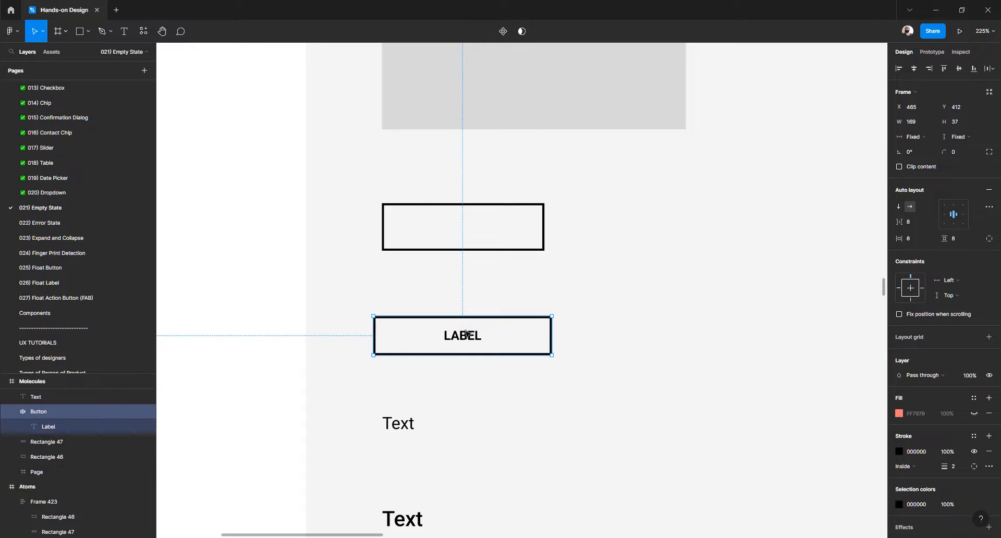
click(357, 371)
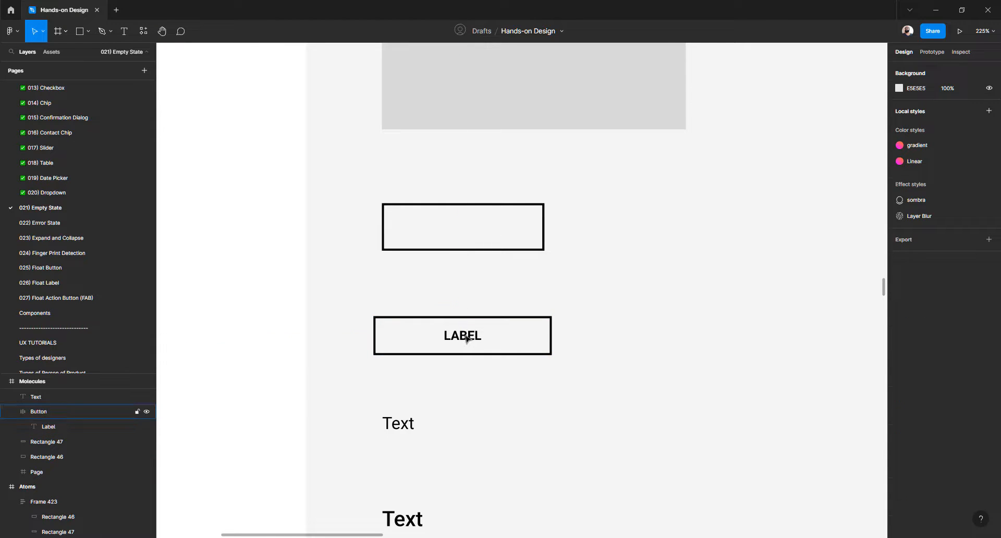
Combine the regular and the larger Text layers below the button into one vertical auto layout frame
click(467, 339)
scroll(443, 371, down, 5)
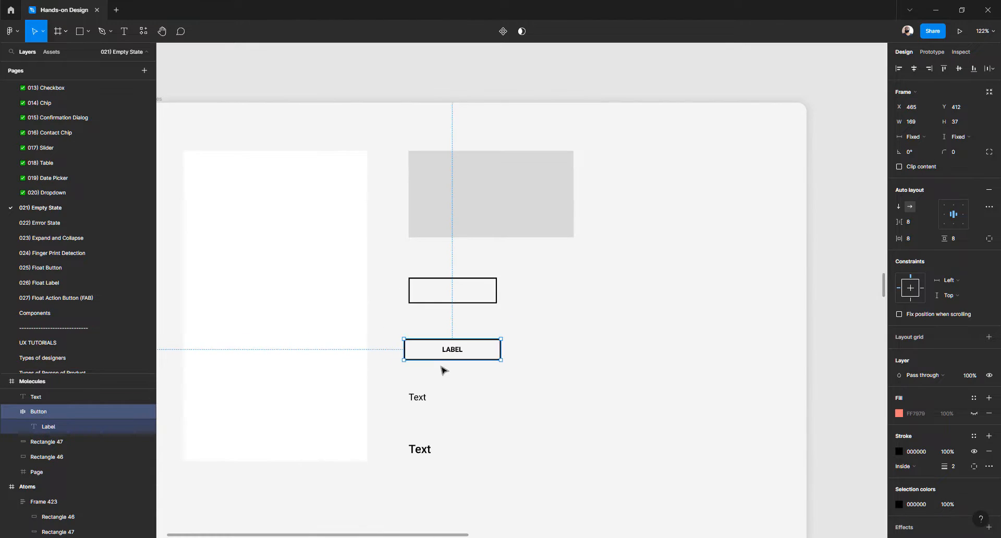
scroll(443, 372, down, 3)
scroll(444, 370, up, 3)
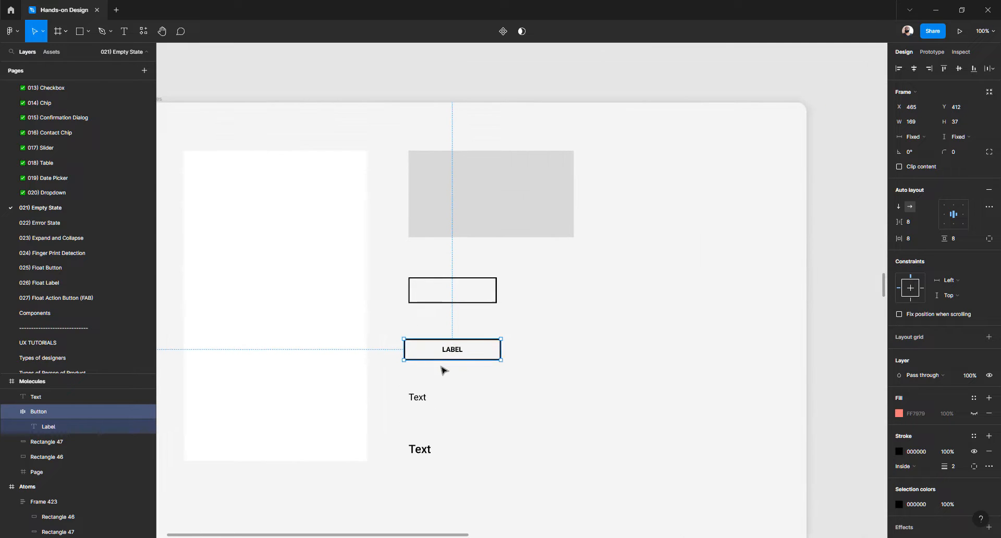
click(420, 400)
click(423, 452)
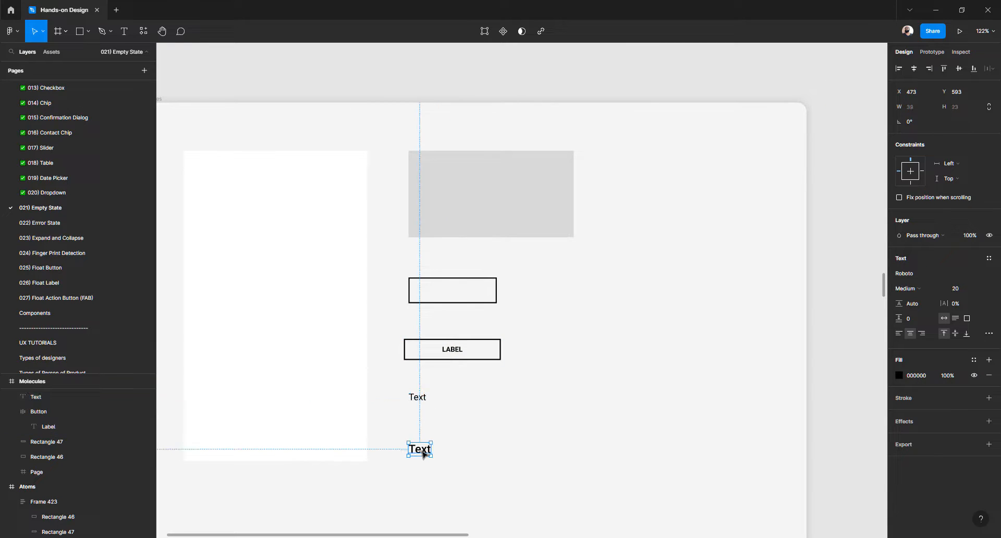
shift+click(419, 399)
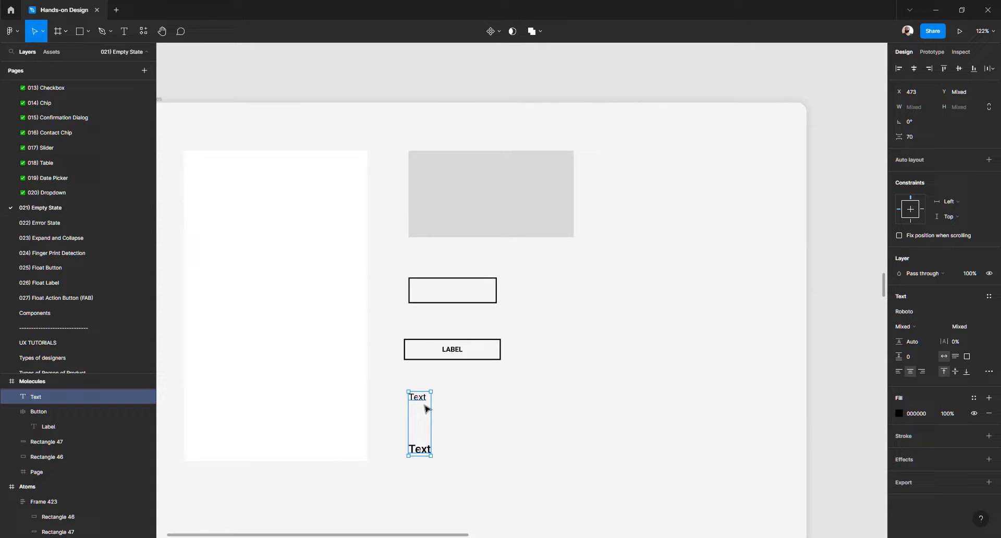
key(shift+a)
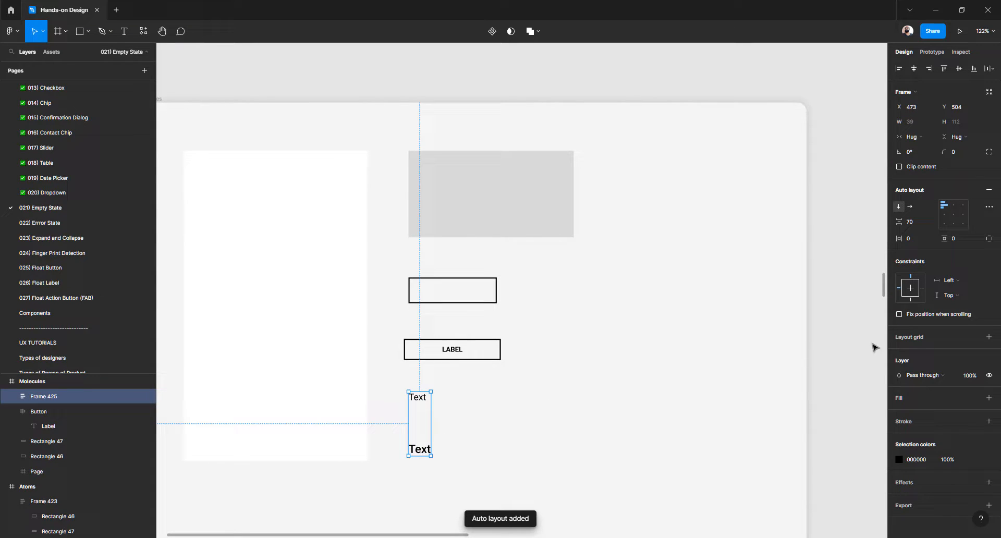
Give the auto layout frame around the two Text layers a solid FF4444 fill
click(902, 398)
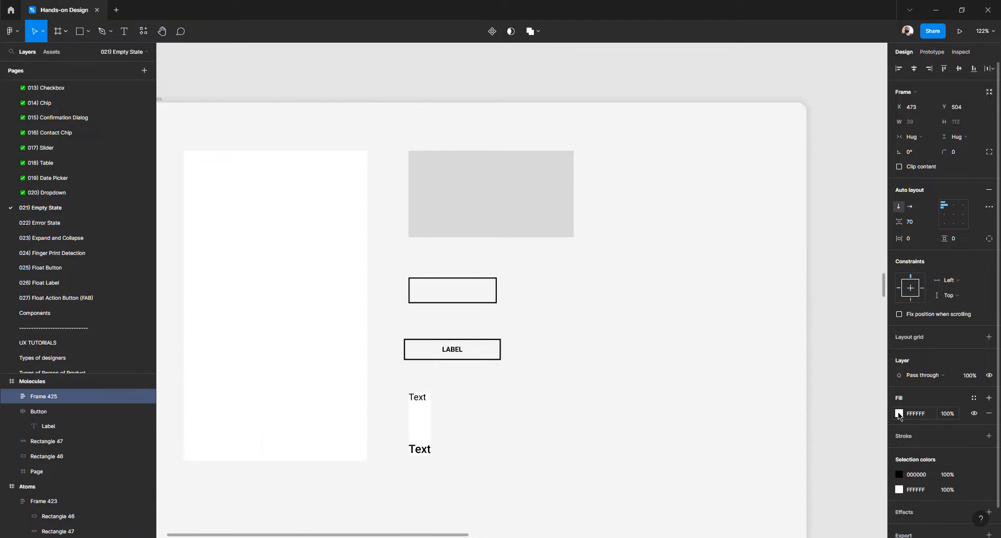
click(899, 413)
drag(869, 404, 858, 296)
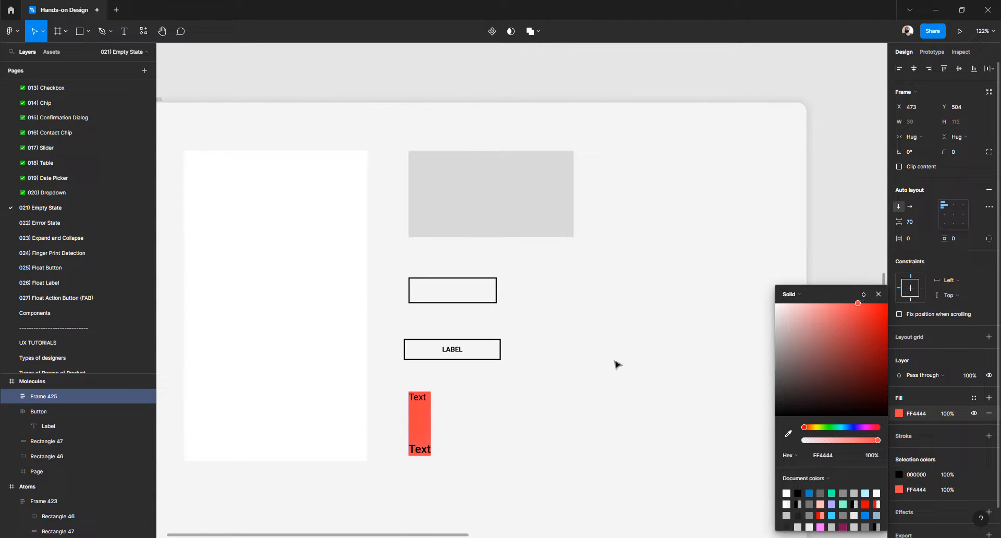
Rename the red auto layout frame as Text and the larger text layer inside it as Title
double_click(50, 397)
text(Text)
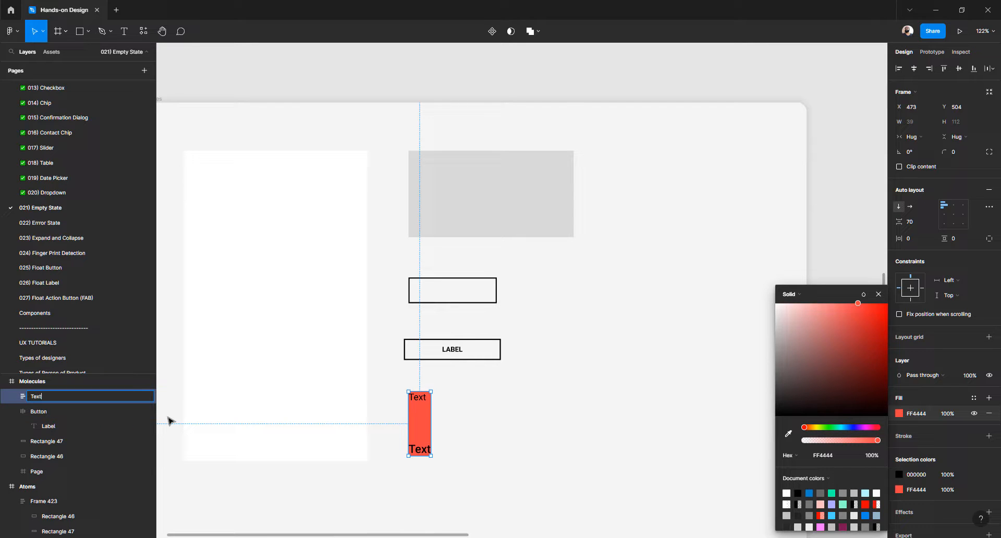
key(Return)
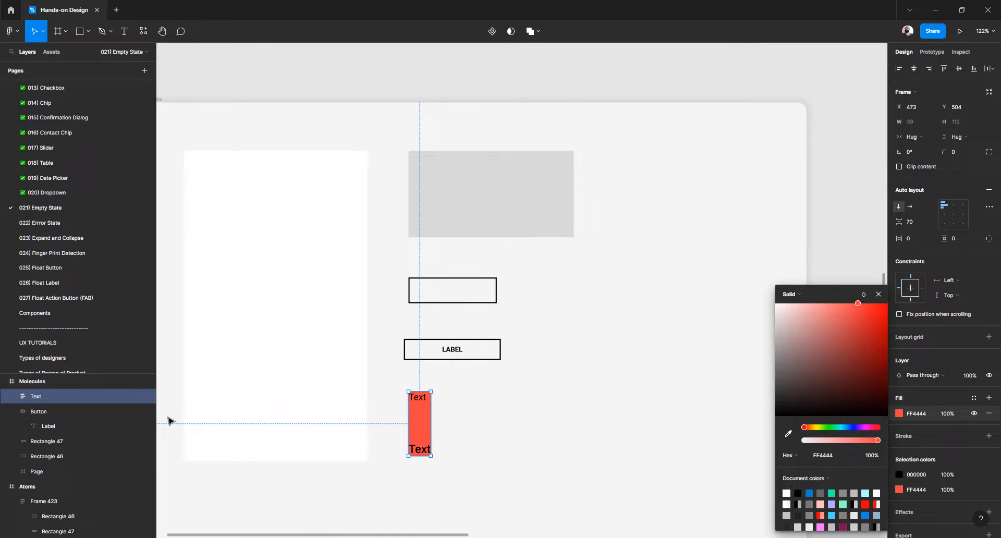
click(13, 397)
click(47, 411)
double_click(47, 411)
text(TGe)
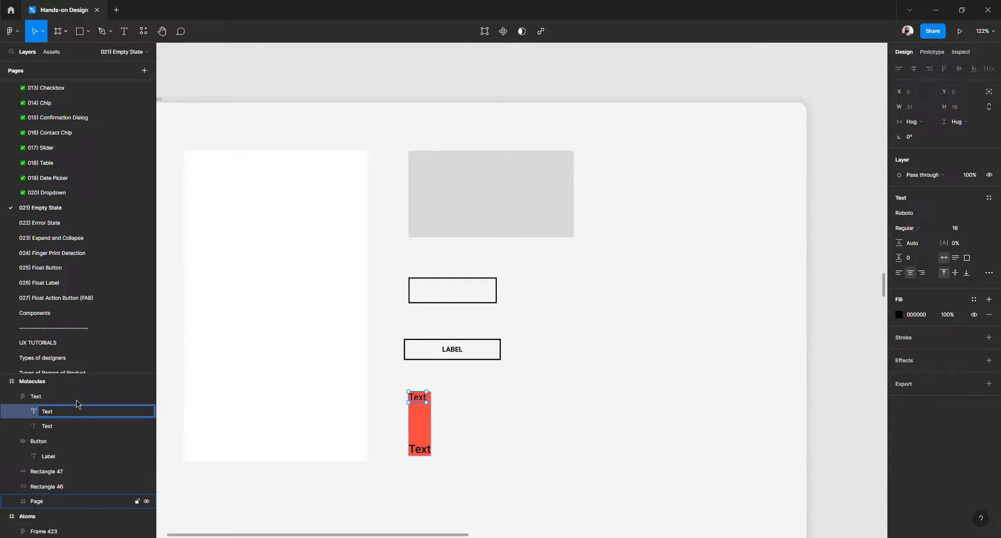
double_click(74, 427)
text(Title)
key(Return)
click(444, 427)
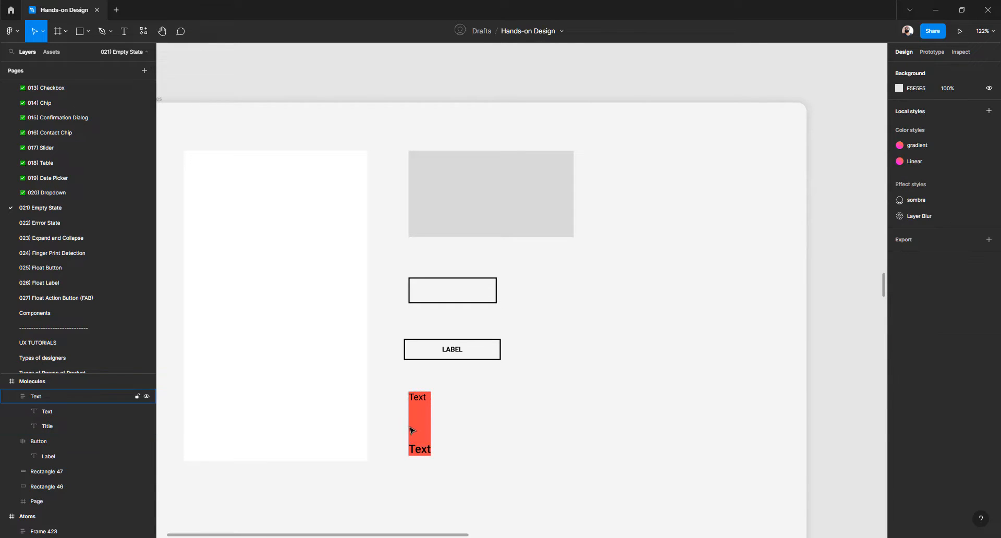
Move the larger Title layer above the regular Text layer within the red auto layout frame
ctrl+scroll(412, 428, up, 3)
ctrl+scroll(411, 427, up, 3)
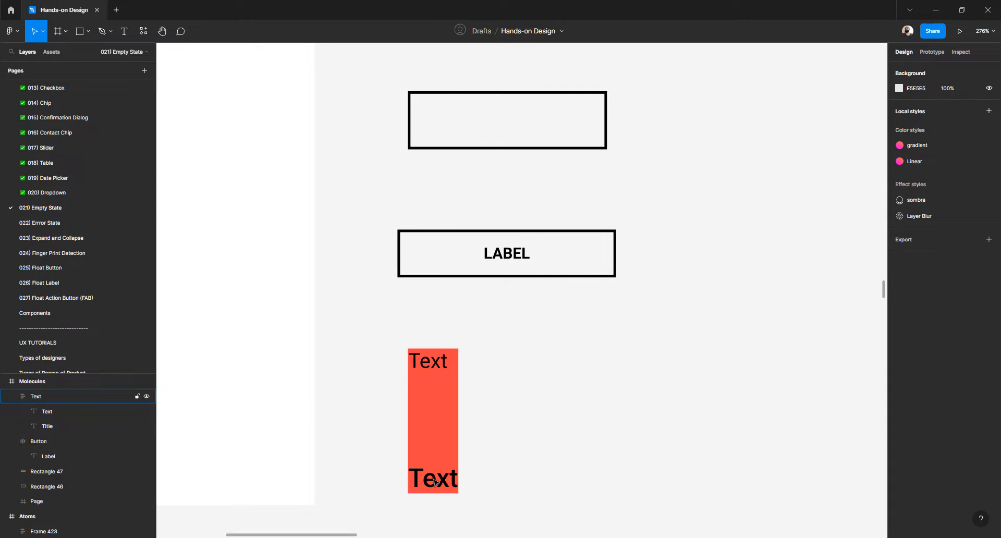
double_click(442, 480)
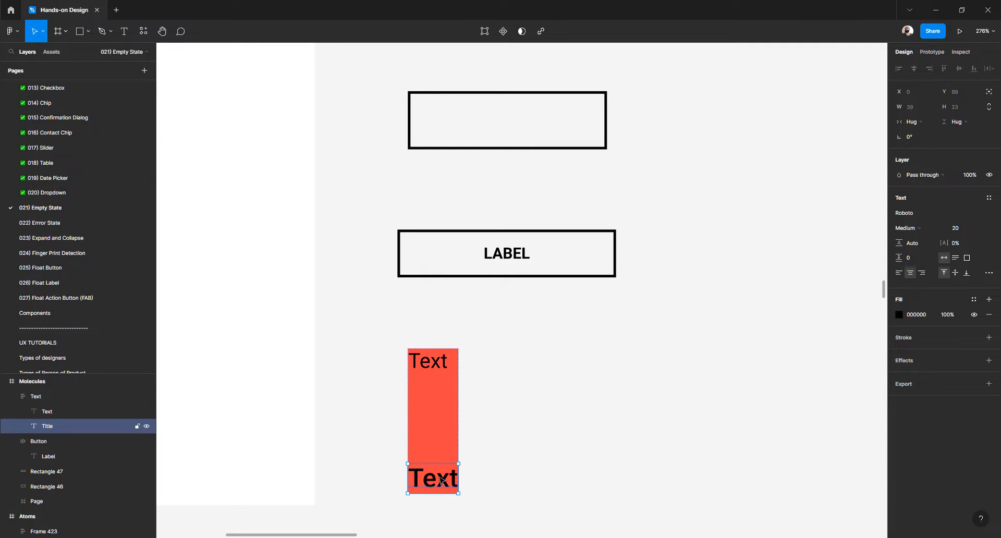
key(Up)
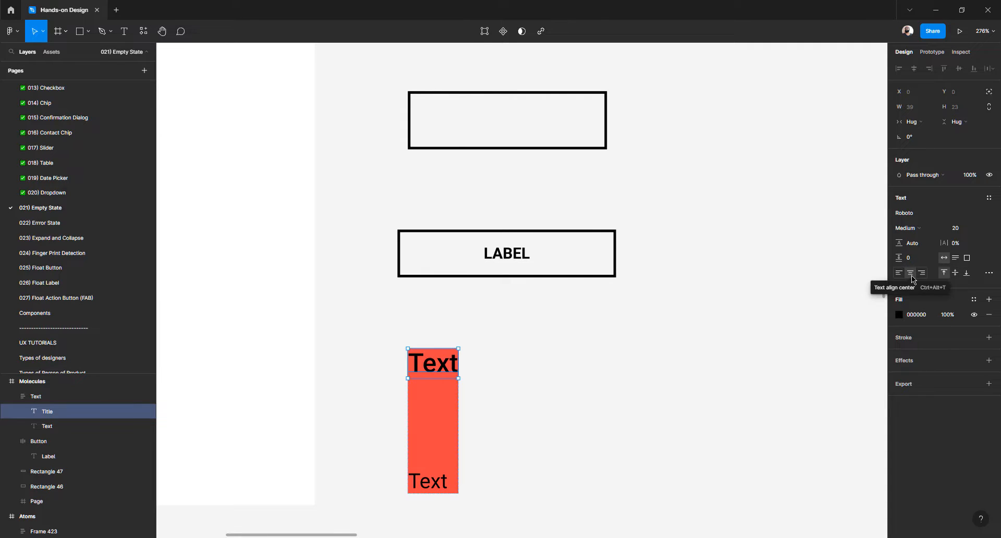
Center the contents of the red Text frame in both directions through its auto layout alignment
click(670, 325)
click(438, 401)
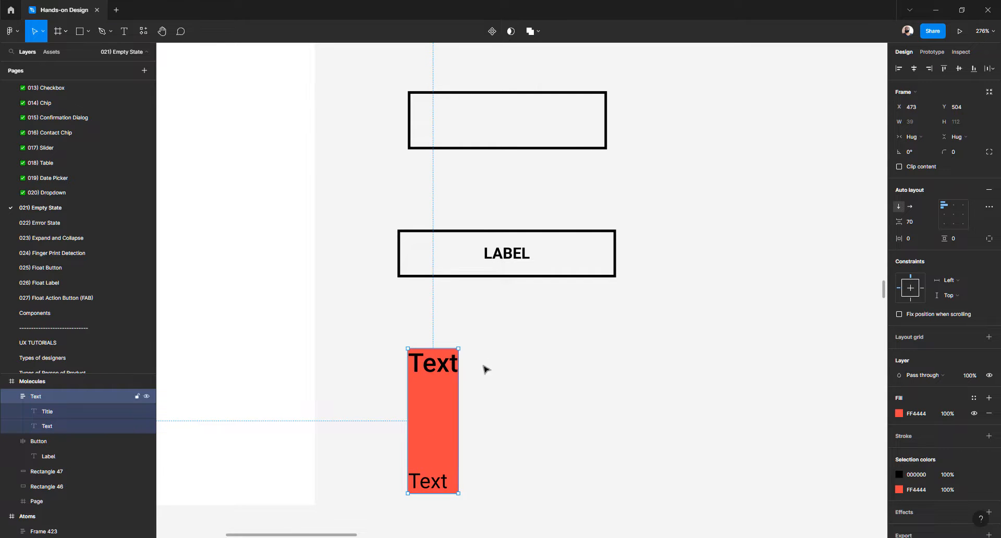
click(952, 218)
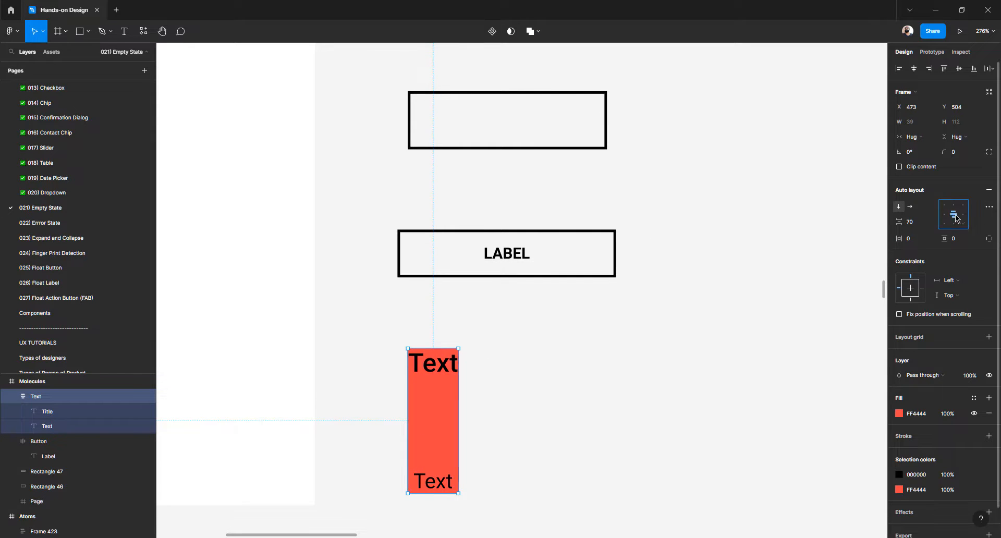
key(Escape)
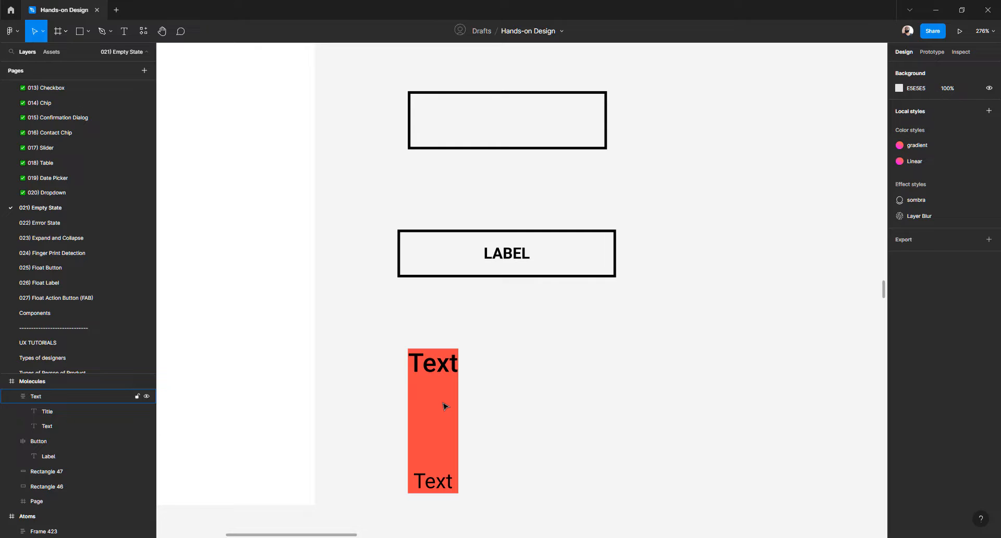
Widen the red Text frame to a fixed width of 168
click(444, 406)
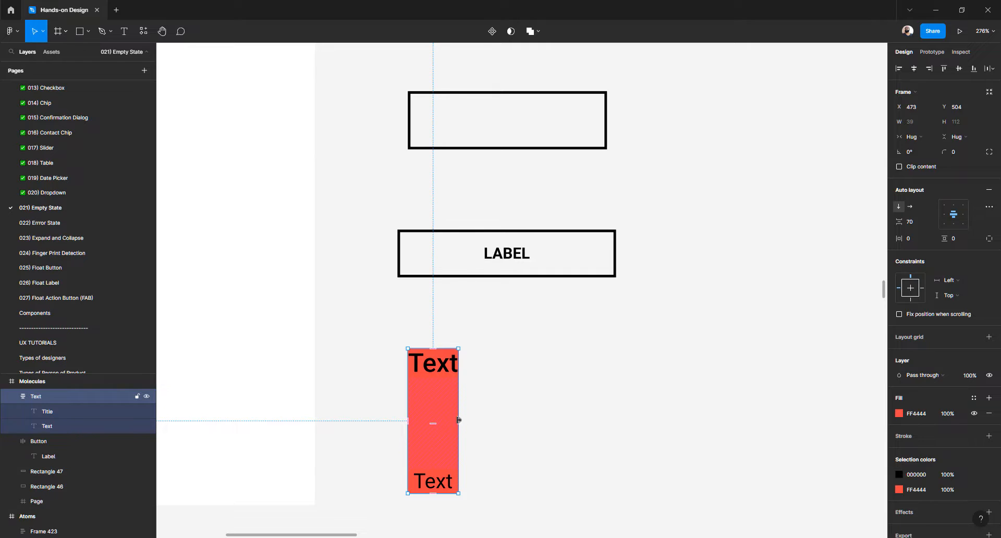
click(479, 398)
click(449, 368)
drag(458, 404, 624, 398)
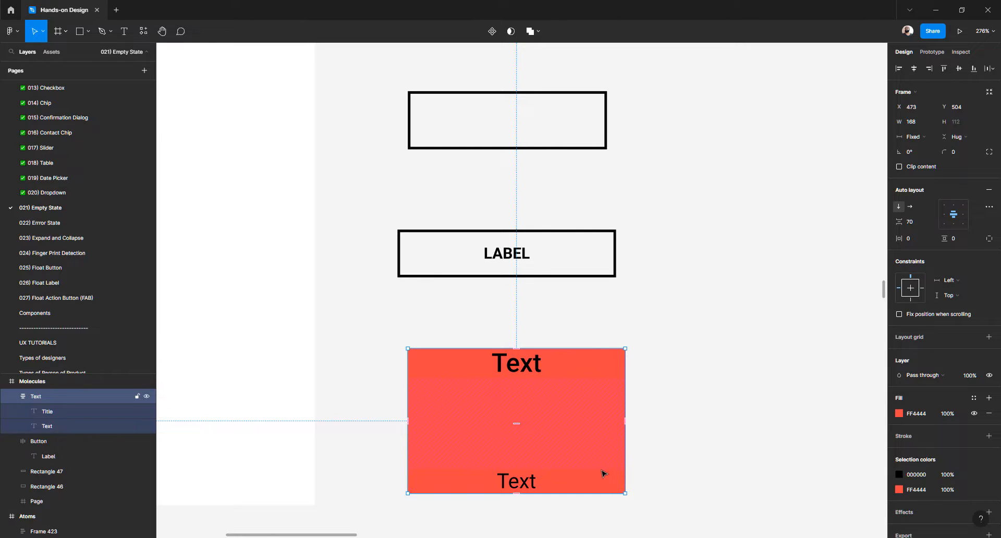
Change the wording of the larger upper text in the red frame to "Title"
click(913, 223)
click(519, 369)
double_click(518, 369)
text(Title)
key(Escape)
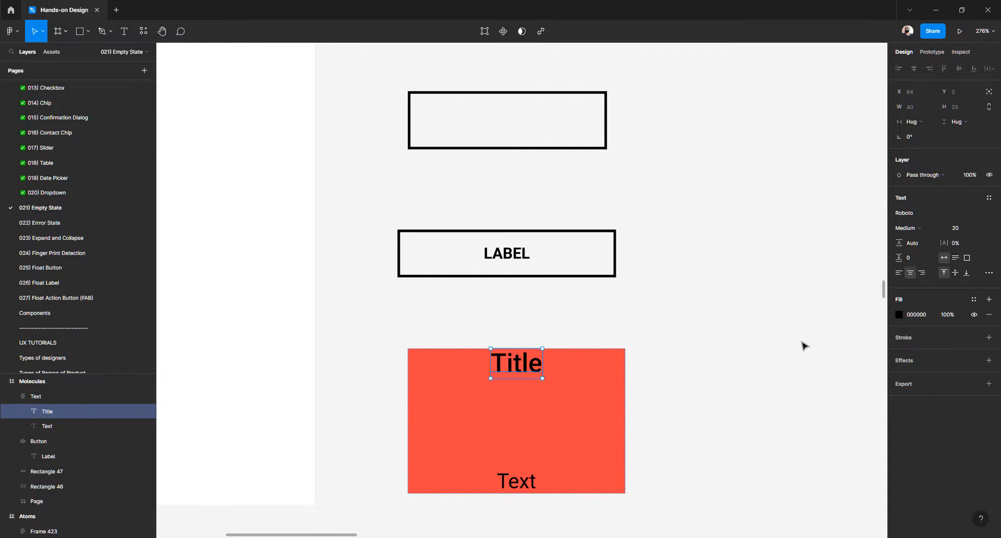
click(804, 345)
Reduce the vertical spacing between the title and the text in the red frame to 14
click(554, 370)
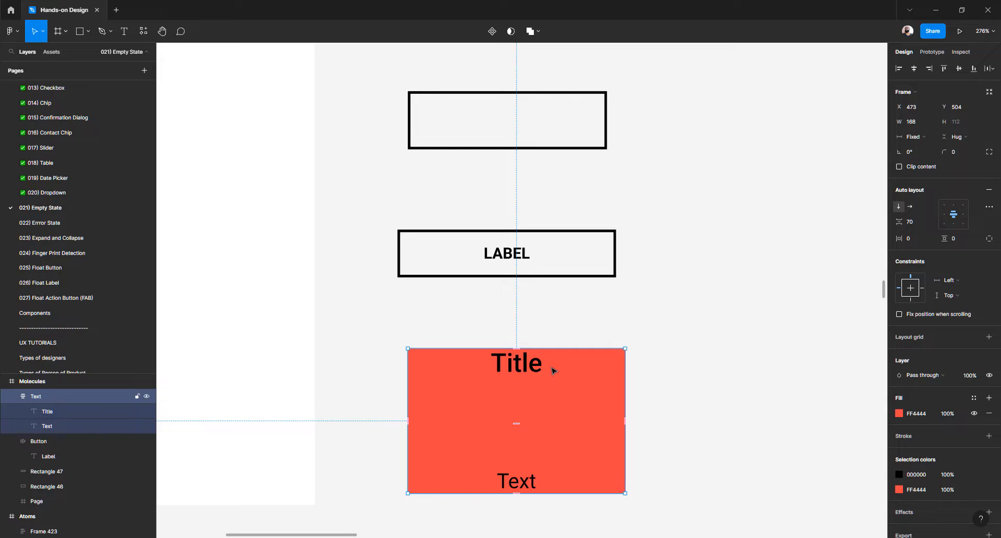
double_click(510, 370)
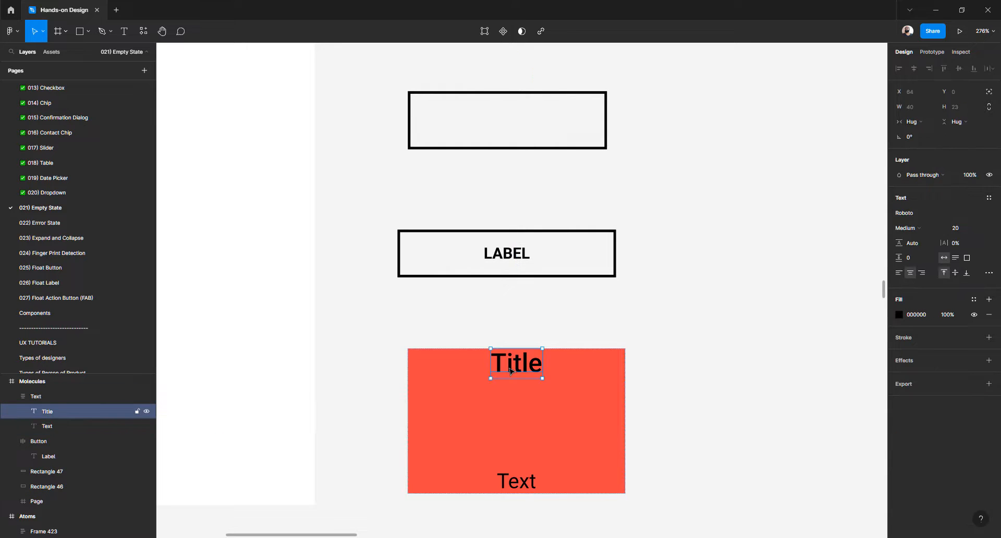
click(541, 407)
click(708, 369)
click(523, 429)
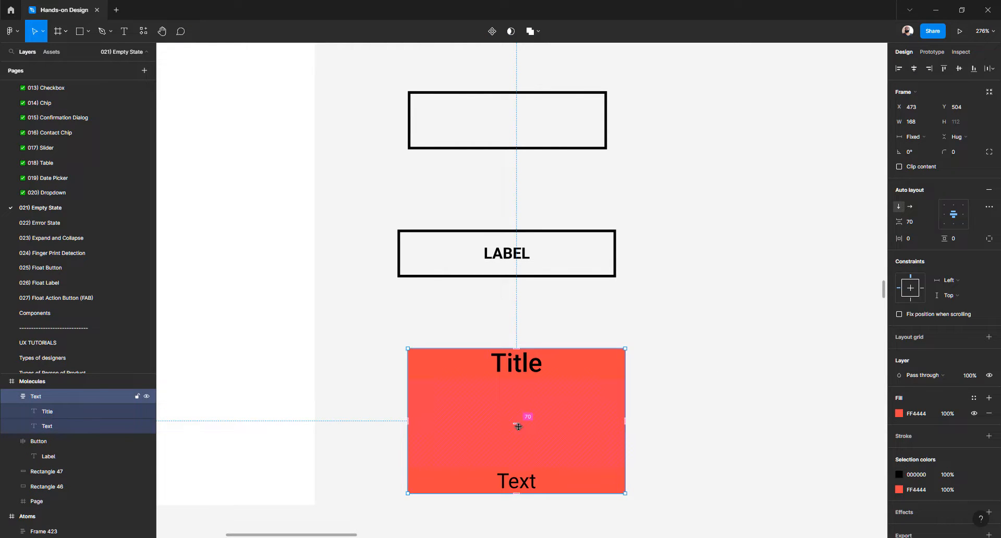
drag(518, 426, 553, 378)
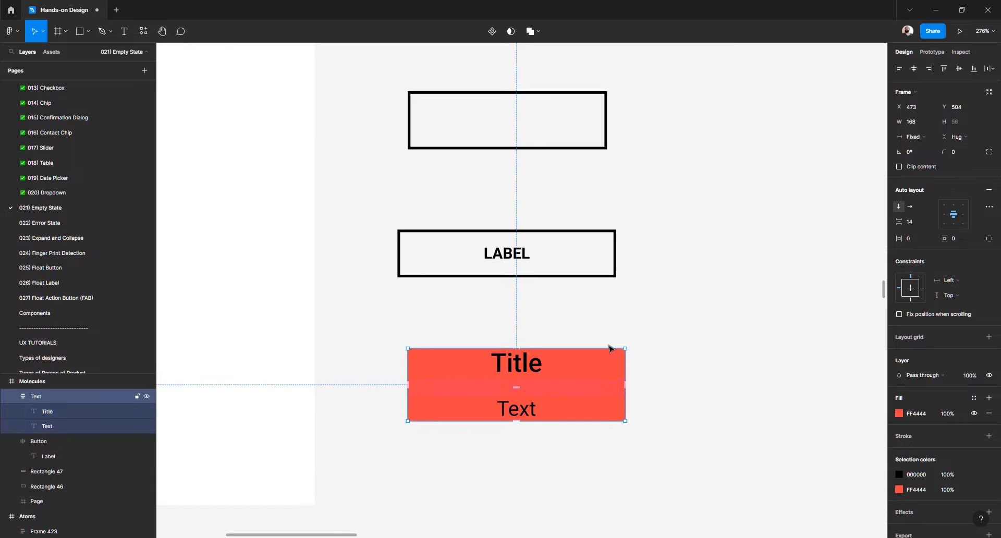
Set the width of the outlined Button frame to 136
click(515, 256)
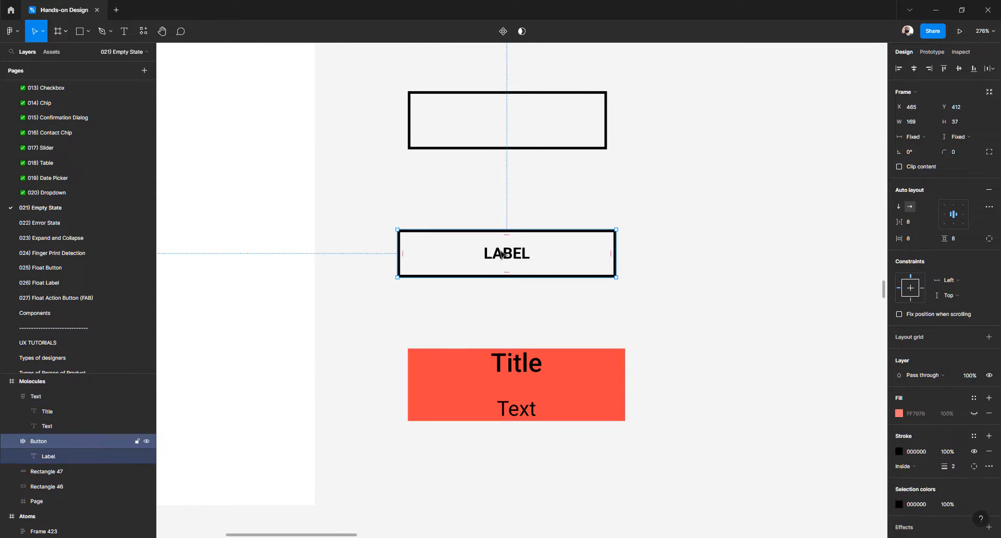
click(917, 125)
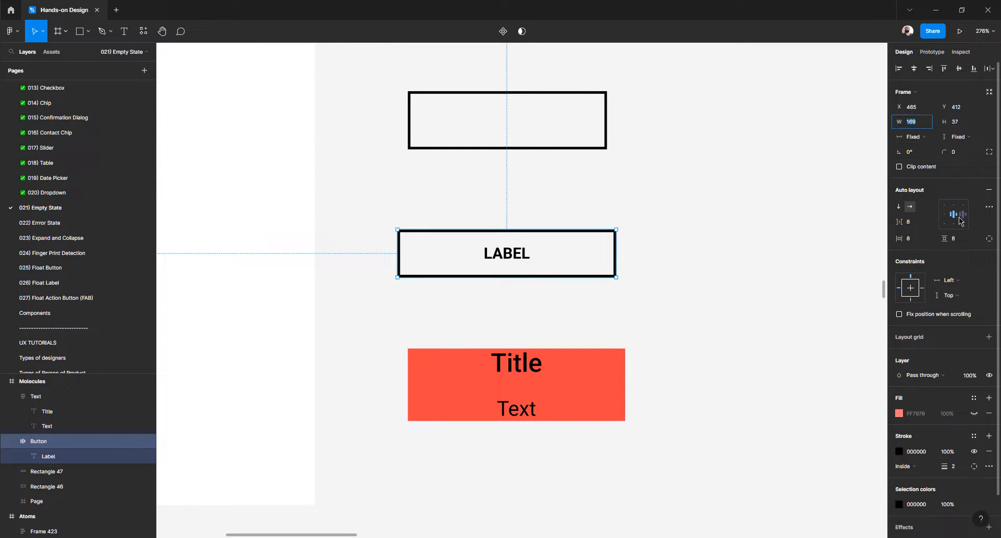
key(Return)
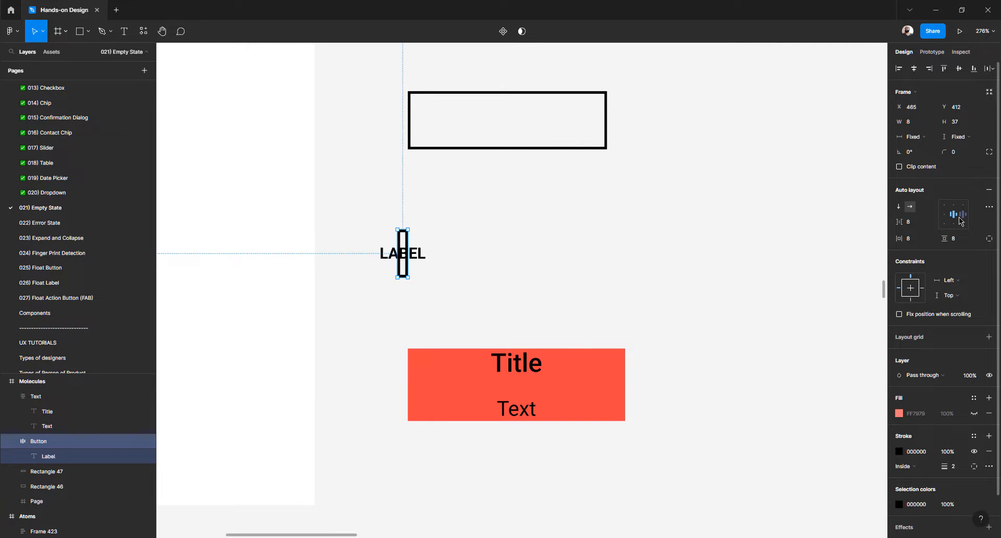
click(924, 125)
text(80)
key(Return)
key(Up)
key(Up)
key(Up)
key(Up)
key(Up)
key(Up)
key(Up)
key(Up)
key(Up)
key(Up)
key(Up)
key(Up)
key(Up)
key(Up)
key(Up)
key(Up)
key(Up)
key(Up)
key(Up)
key(Up)
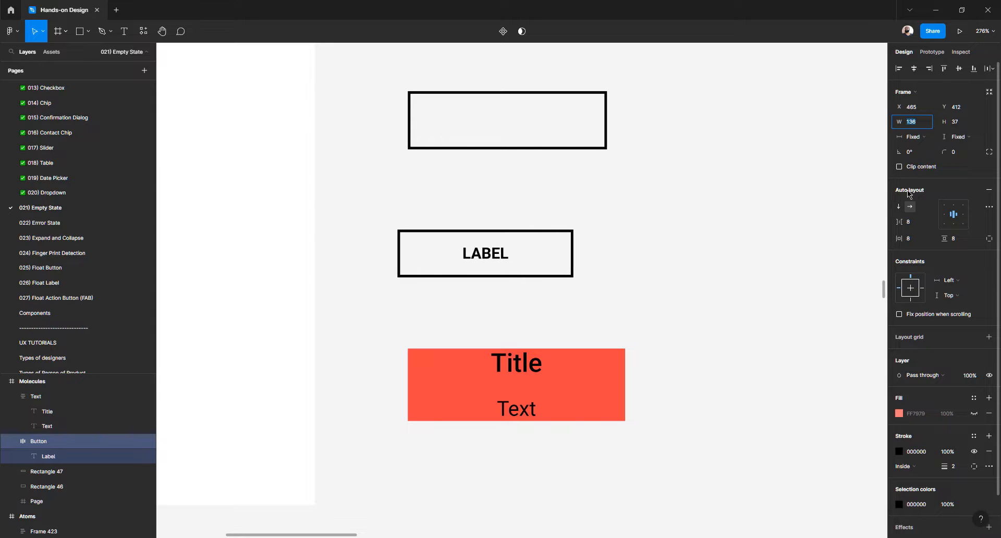
Set the height of the outlined Button frame to 32
click(959, 122)
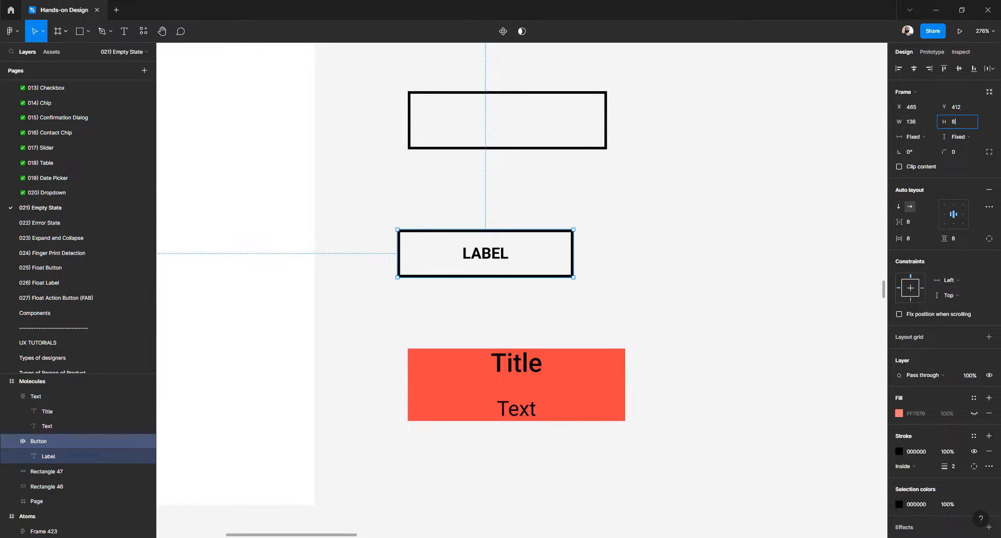
key(Return)
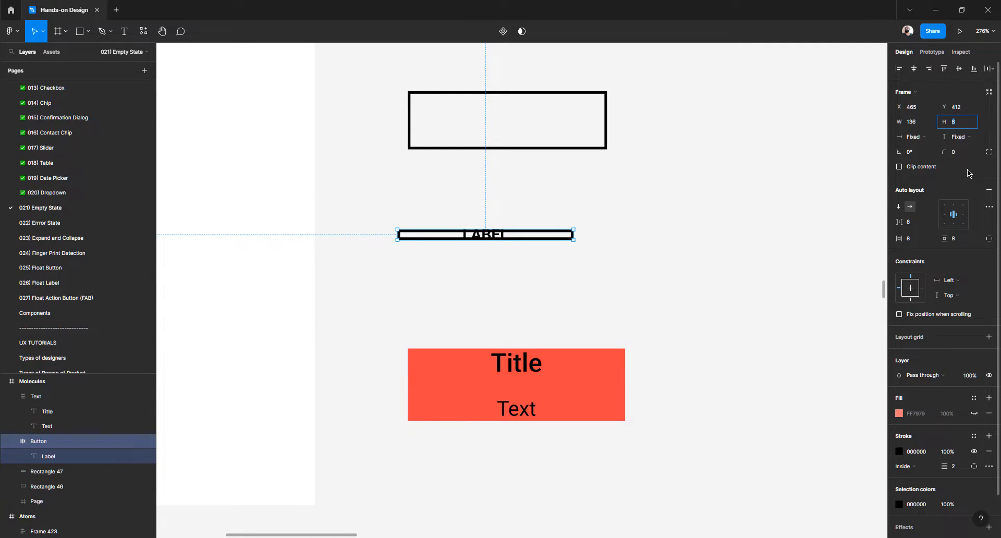
key(shift+Up)
key(shift+Up)
key(shift+Up)
key(shift+Up)
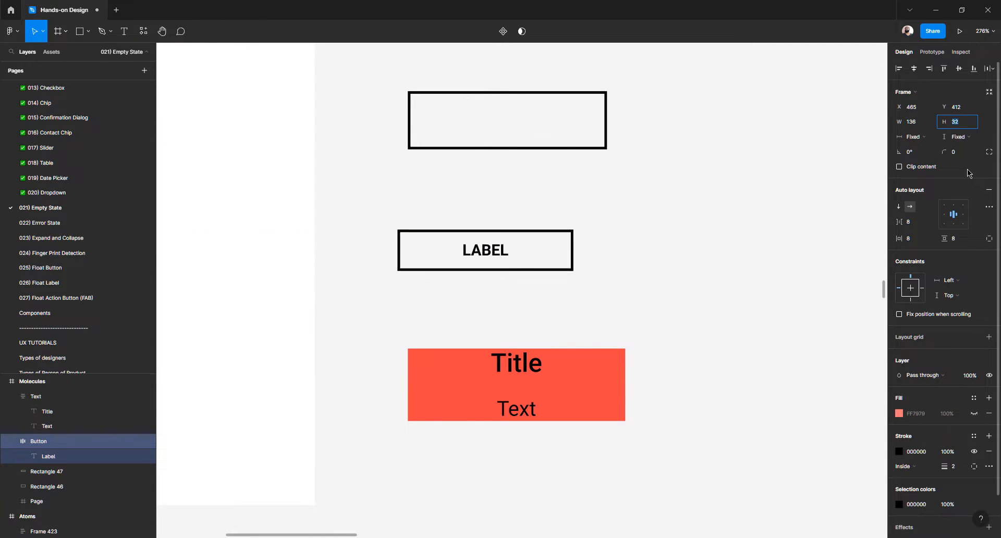
text(40)
key(Return)
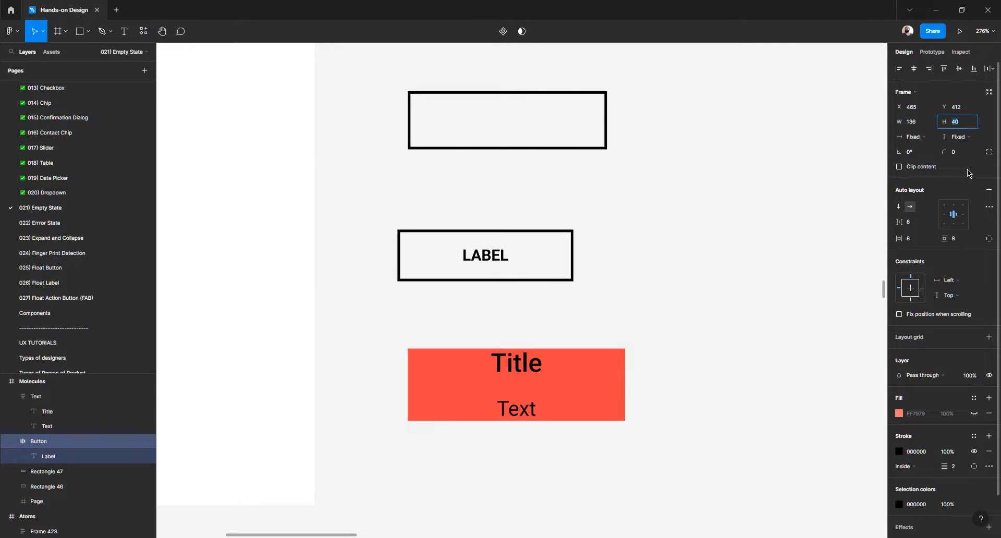
text(32)
key(Return)
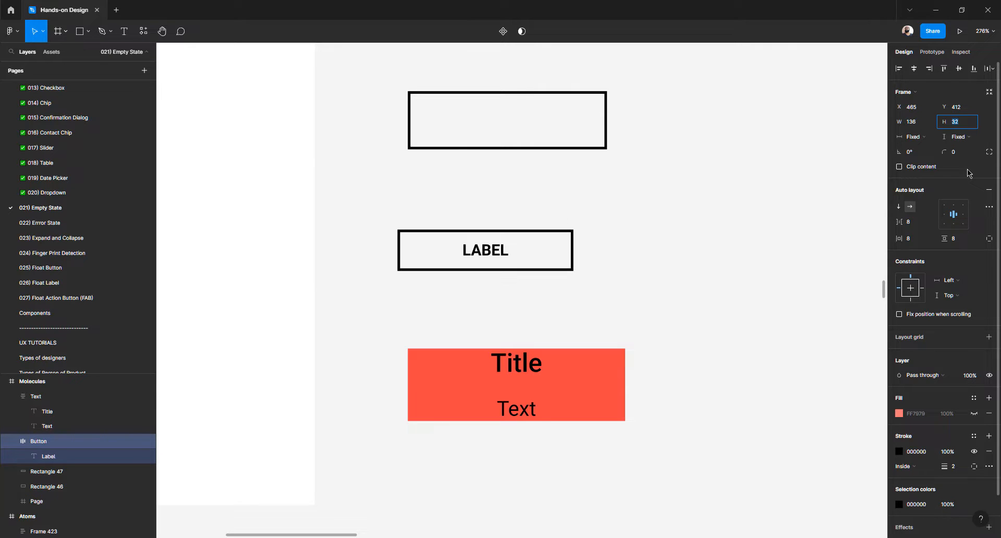
Delete the empty outlined rectangle above the button in the Molecules frame
click(677, 267)
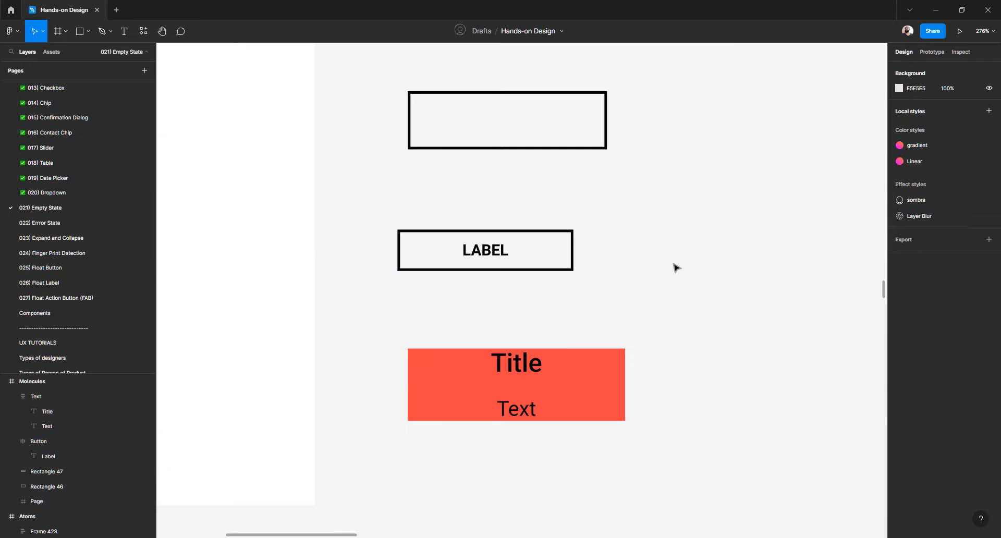
ctrl+scroll(569, 209, down, 3)
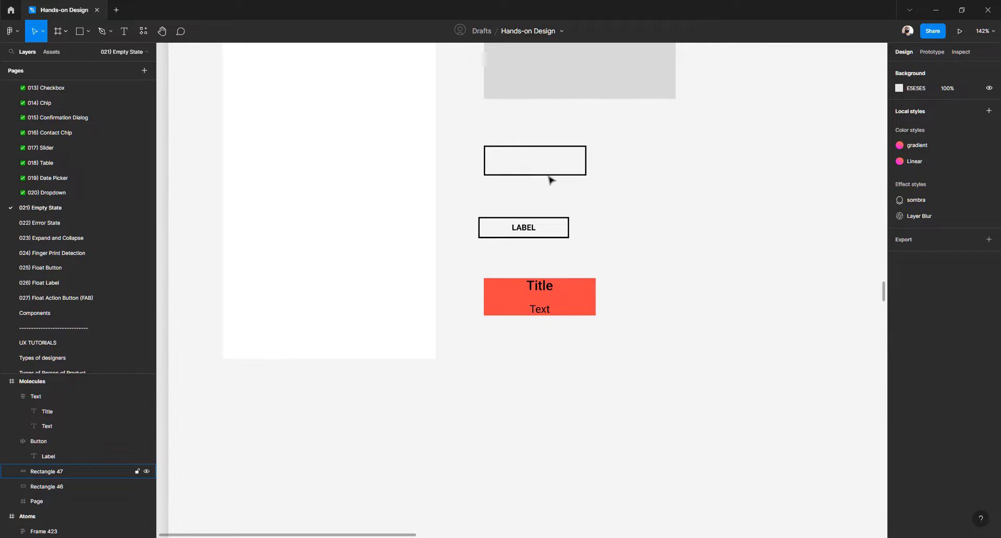
click(549, 176)
key(Delete)
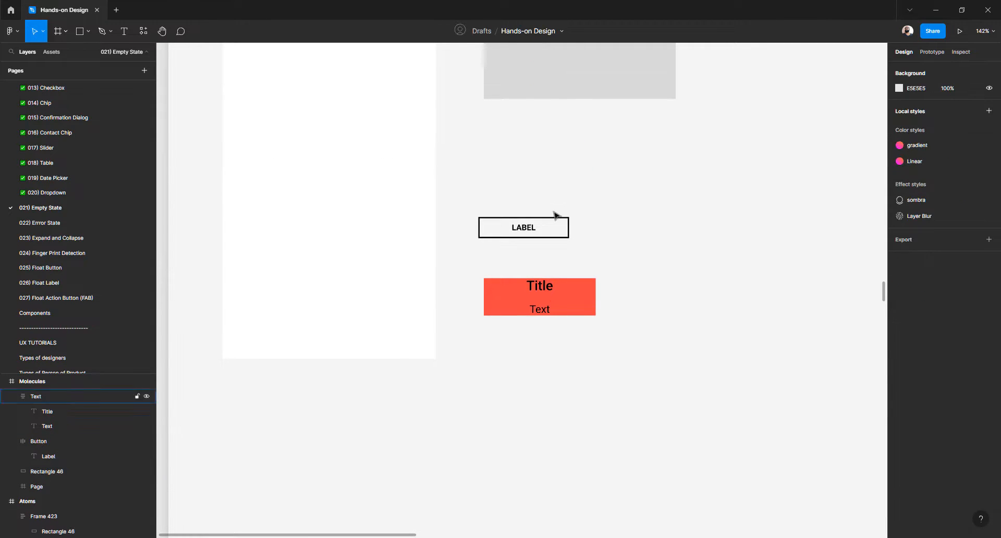
Hide the FF4444 fill of the Text frame holding the title and text
click(549, 296)
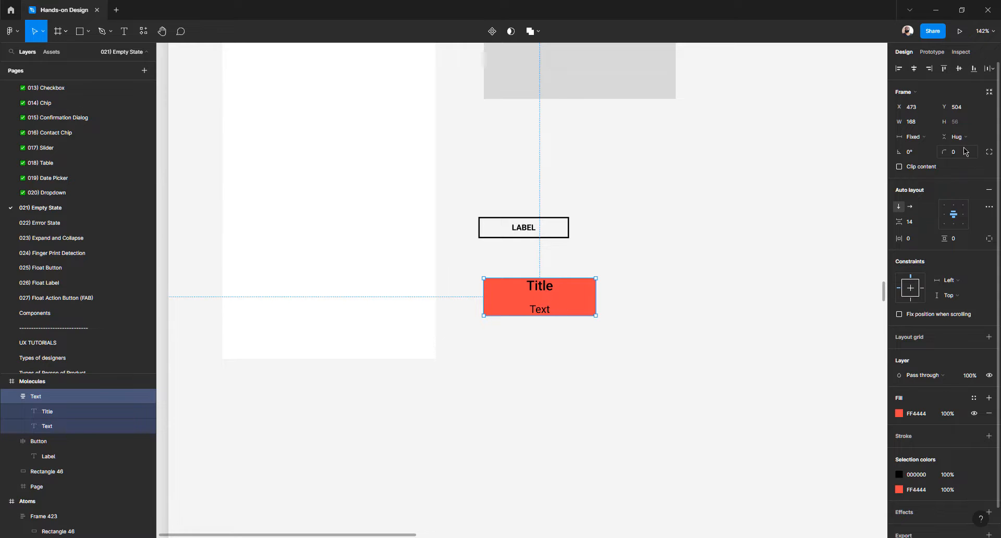
click(975, 414)
click(655, 308)
Move the Text frame up between the gray rectangle and the button
click(538, 292)
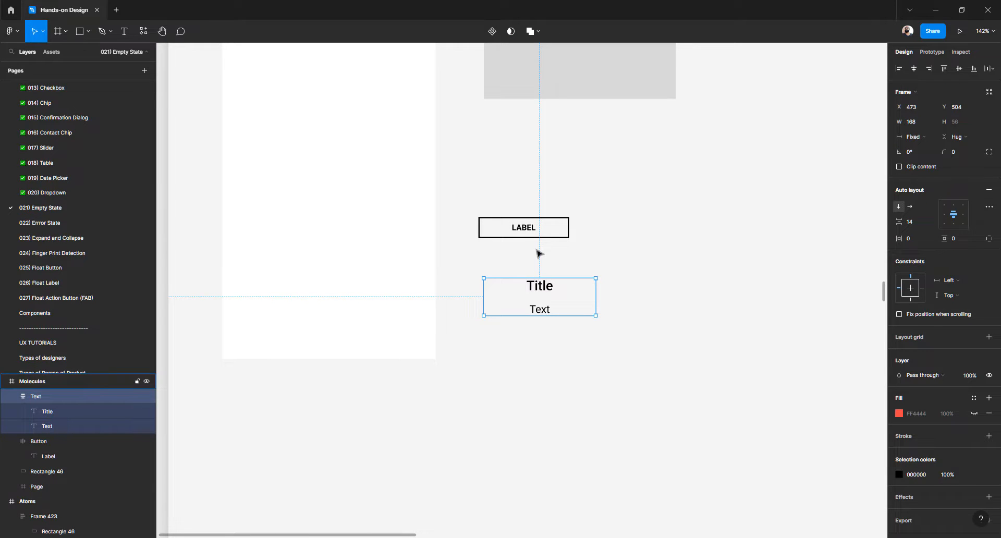
scroll(540, 254, down, 2)
drag(543, 280, 550, 169)
Combine the gray rectangle, the Text frame and the Button into one vertical auto layout frame
click(548, 115)
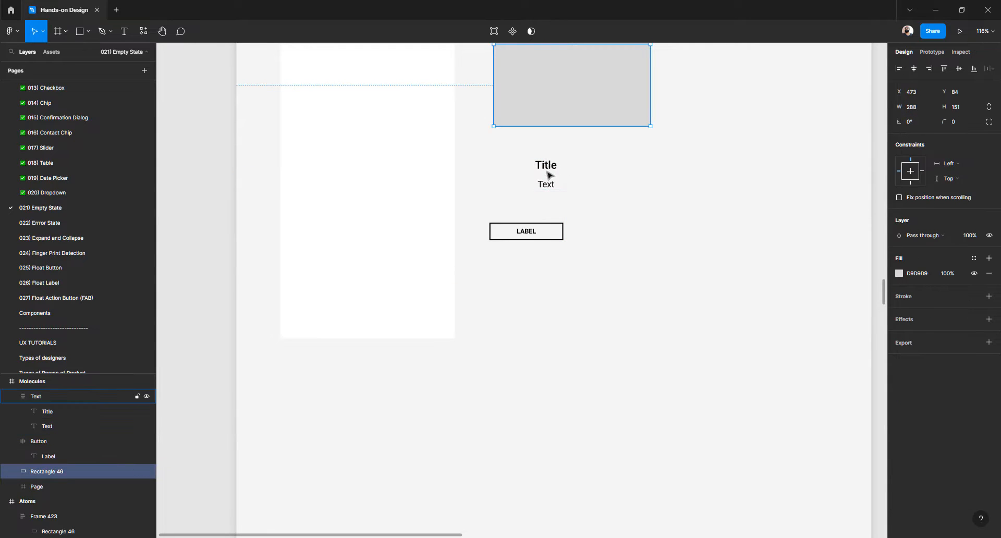
shift+click(548, 167)
shift+click(531, 233)
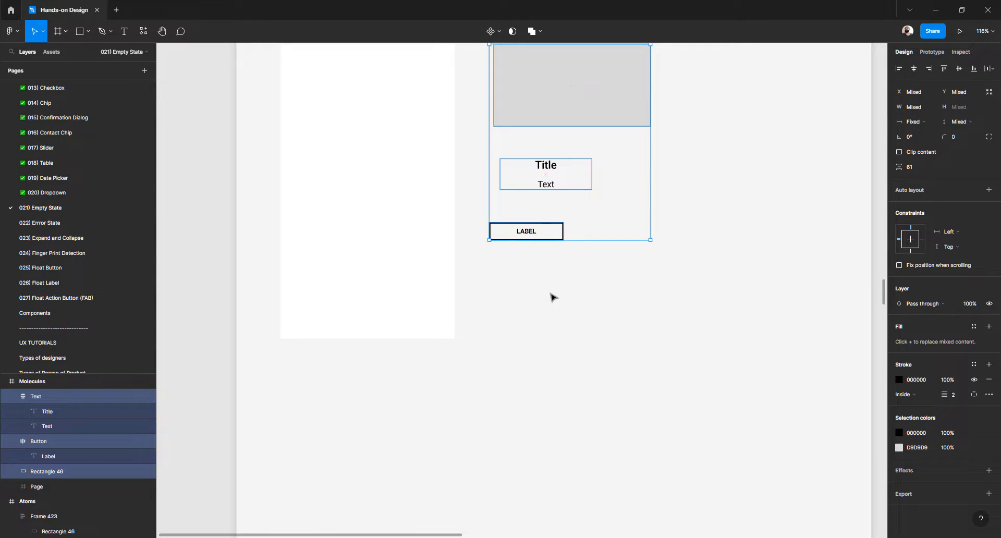
scroll(550, 292, up, 3)
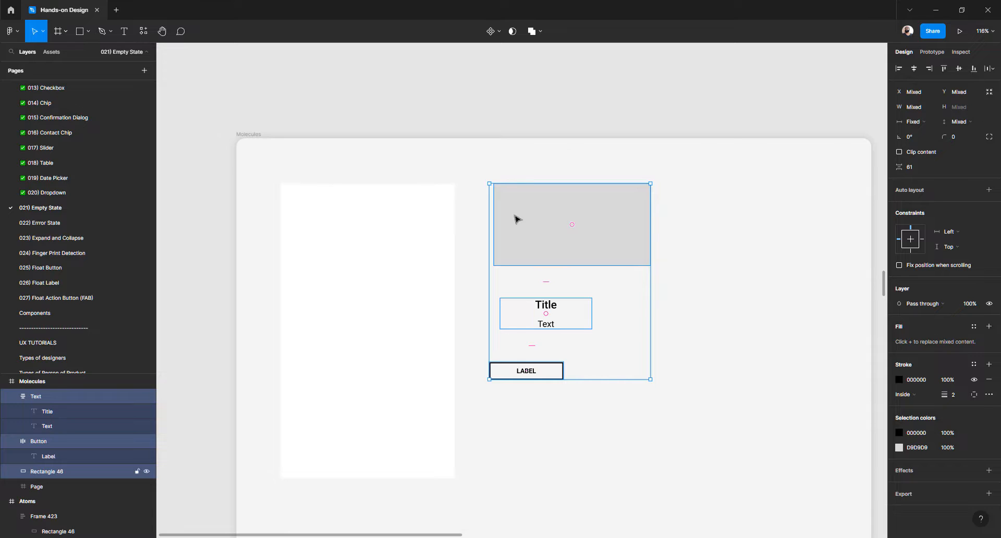
key(shift+a)
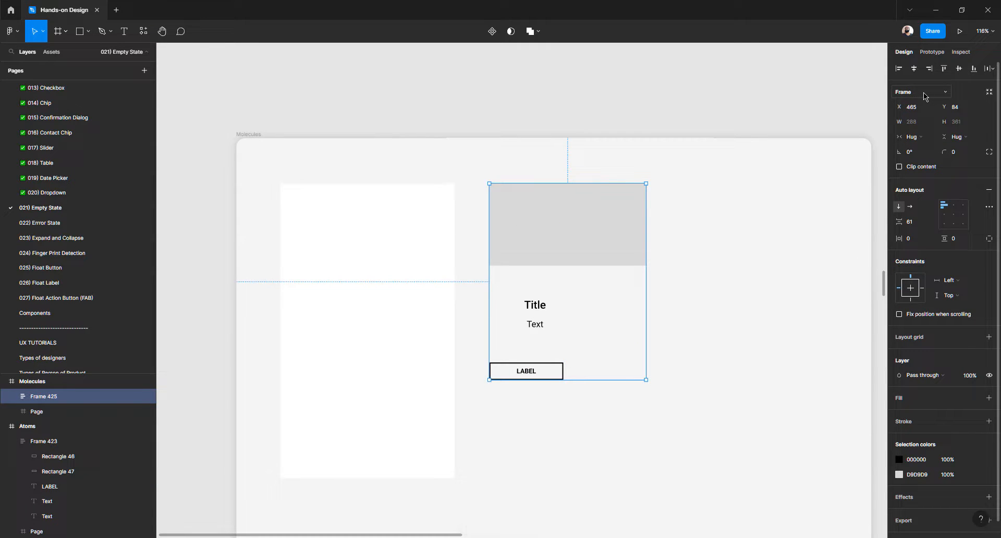
Center the combined image, text and button frame horizontally within the Molecules frame
double_click(557, 211)
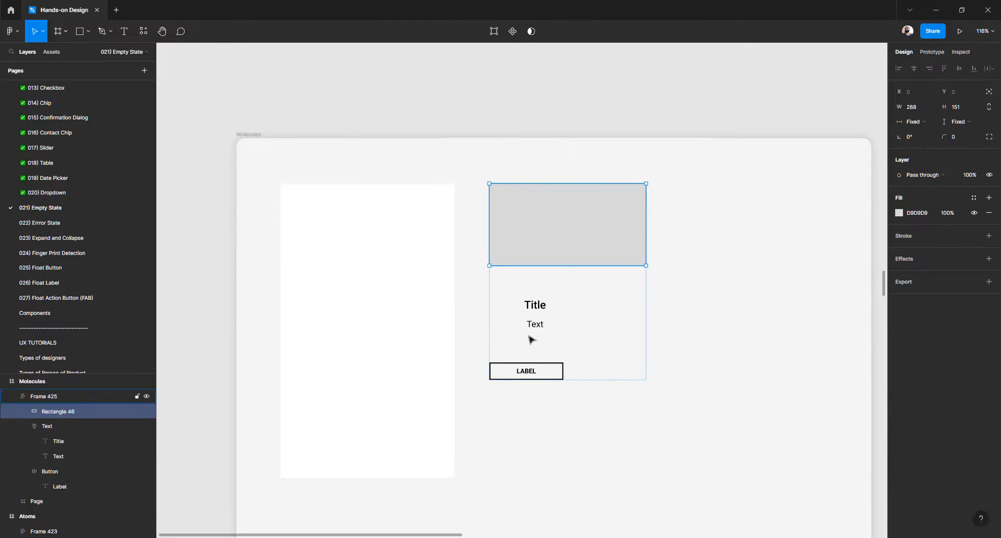
click(533, 308)
click(539, 371)
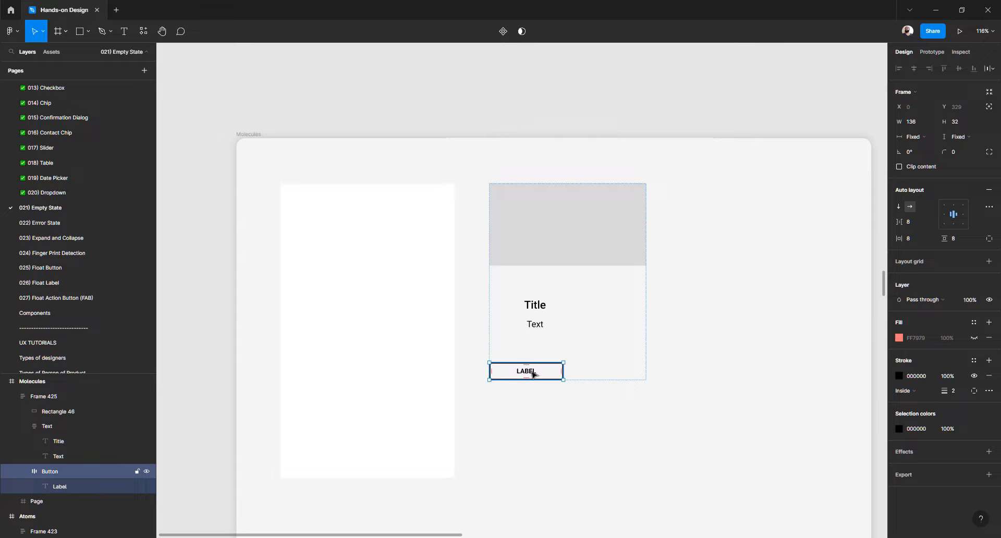
key(Escape)
click(541, 250)
click(545, 423)
click(537, 229)
click(537, 228)
click(529, 473)
click(548, 232)
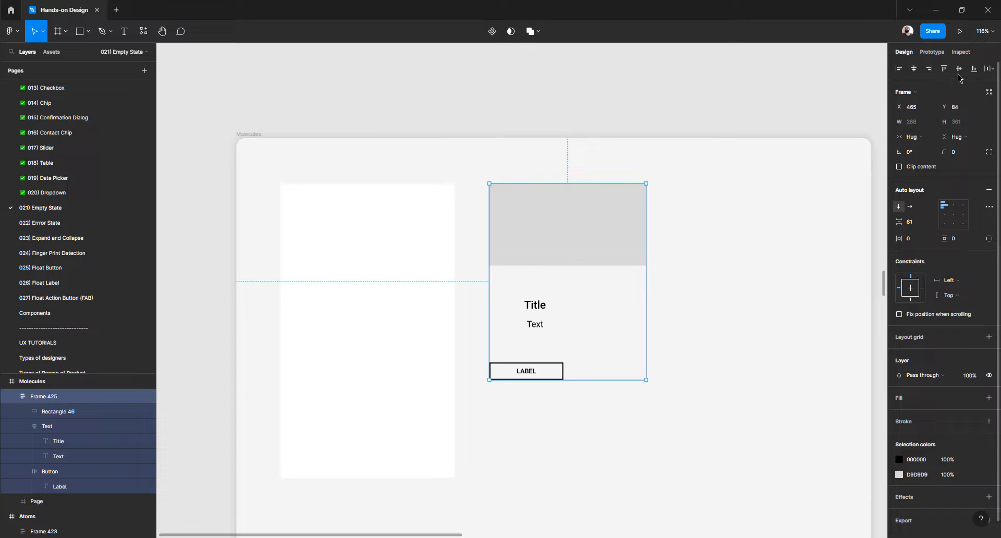
click(915, 76)
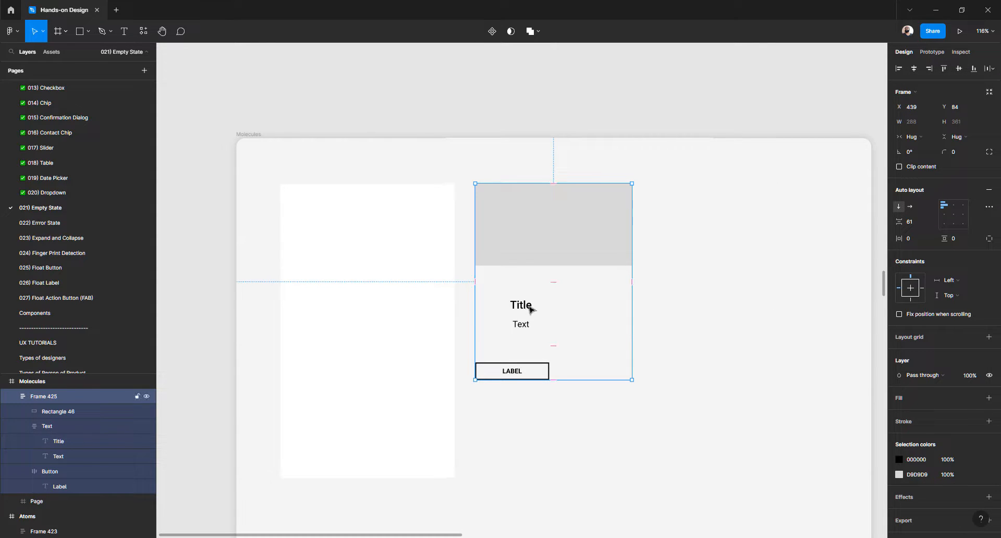
Set the width of the Text frame inside the combined frame to fill its container
click(530, 310)
click(922, 137)
click(928, 156)
click(684, 269)
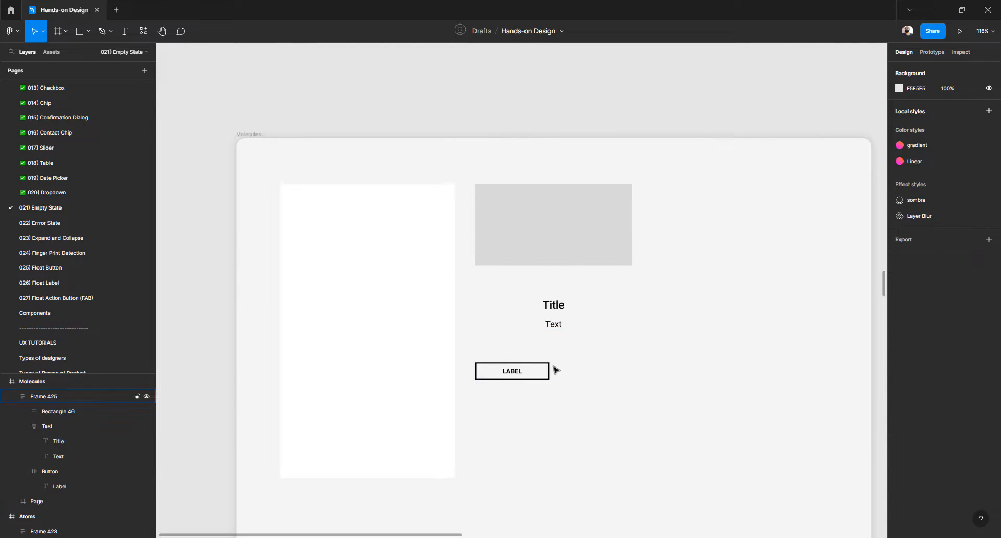
Set the auto layout alignment of the combined frame to center so the Button sits under the text
click(538, 380)
click(956, 215)
click(718, 268)
click(526, 231)
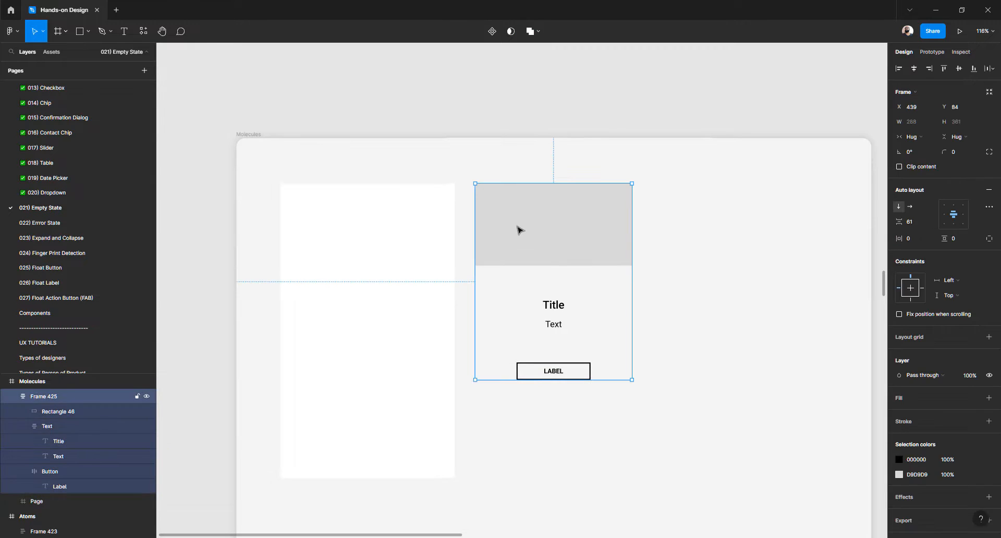
Duplicate the Molecules frame directly below itself, beside the Organisms reference section
scroll(527, 231, down, 5)
scroll(465, 164, down, 1)
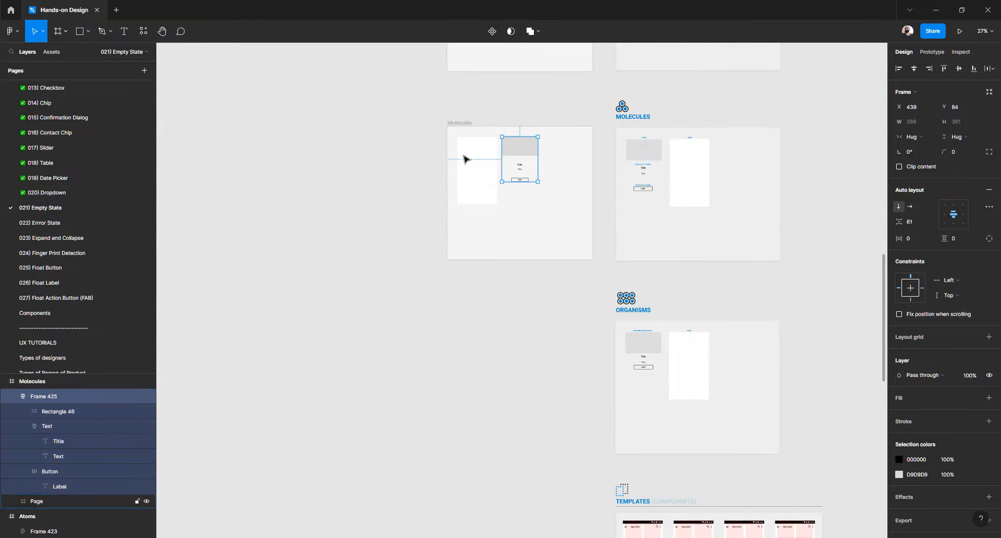
alt+drag(454, 123, 496, 320)
drag(494, 321, 494, 321)
click(494, 304)
Ungroup the combined frame in the duplicated Molecules frame into the gray rectangle, Text frame and Button
scroll(624, 358, down, 2)
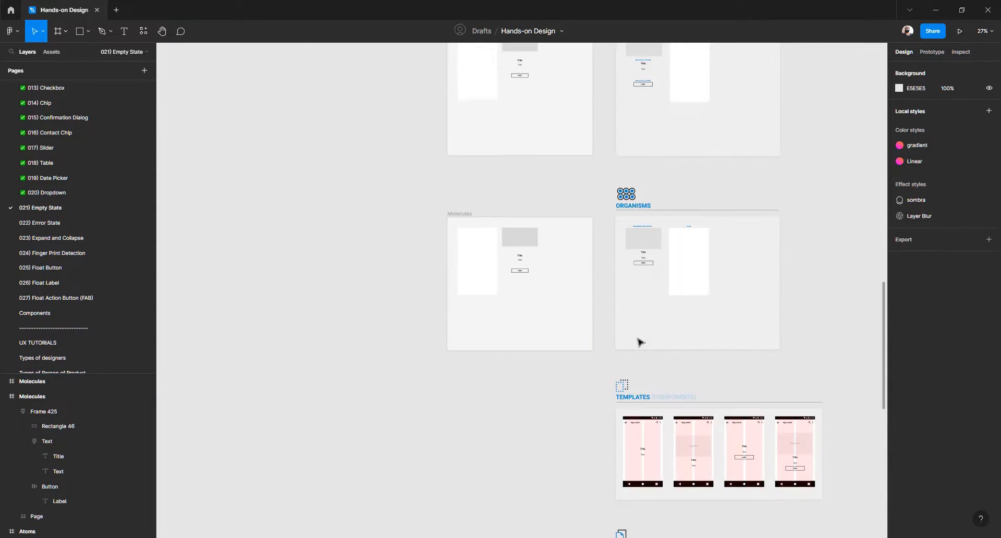
scroll(658, 234, up, 4)
scroll(558, 197, up, 5)
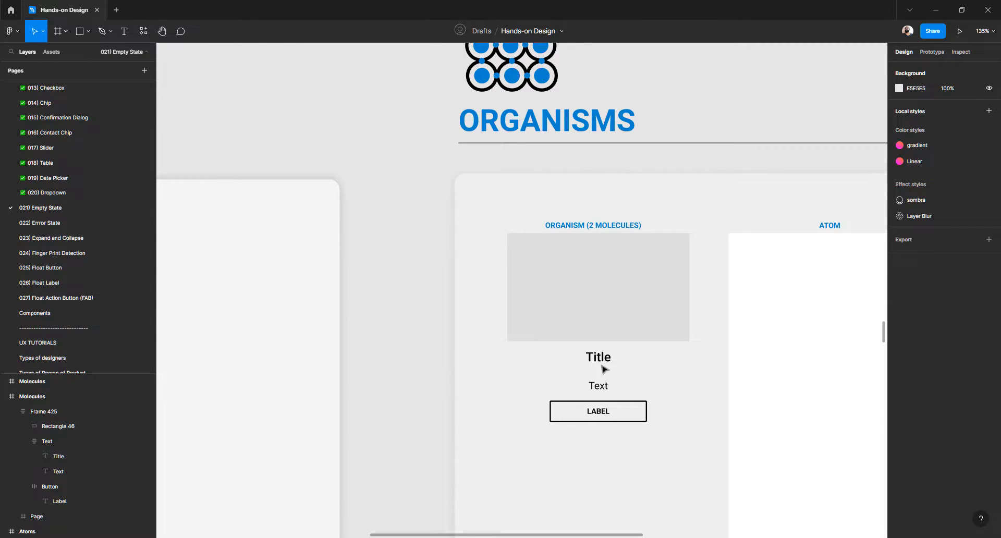
scroll(443, 319, down, 6)
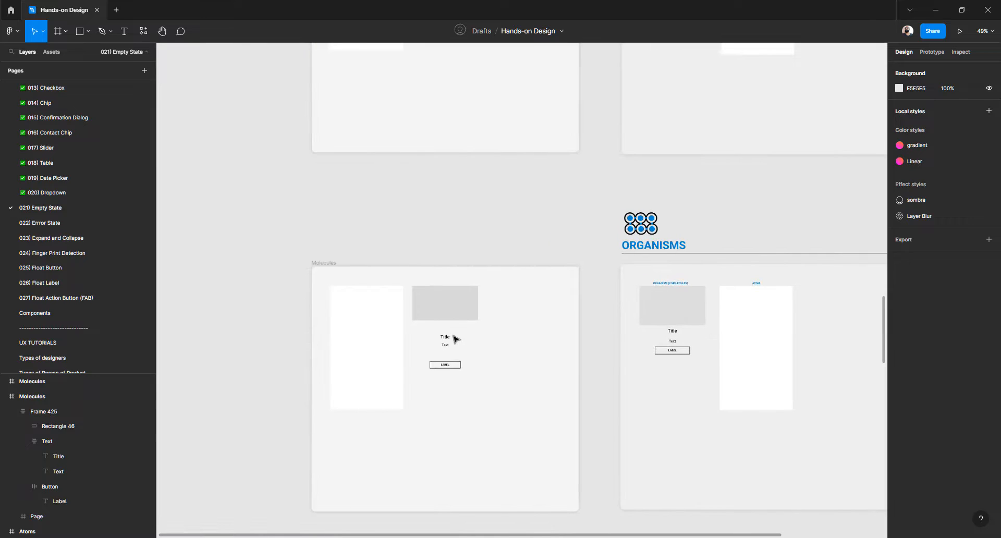
click(447, 347)
scroll(446, 346, up, 4)
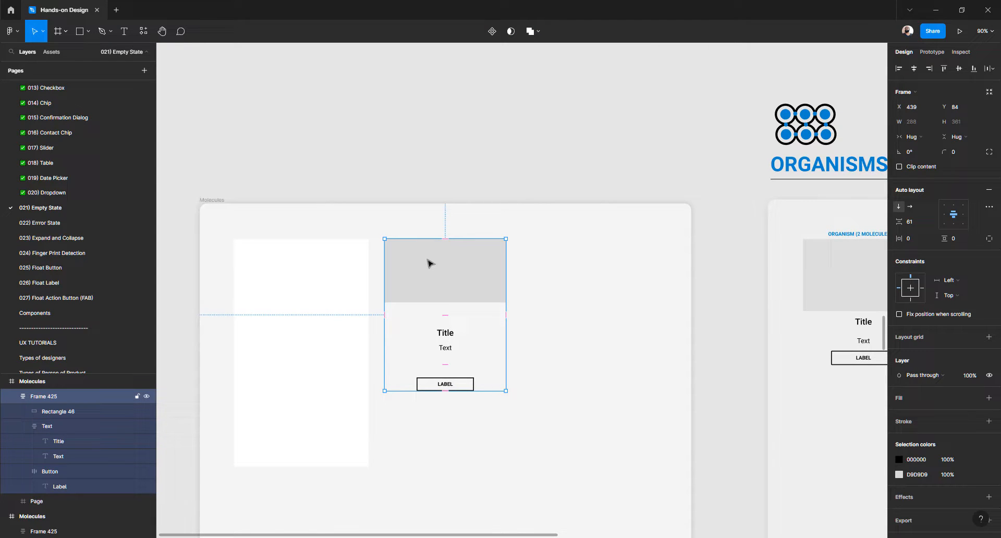
key(ctrl+shift+g)
key(ctrl+shift+g)
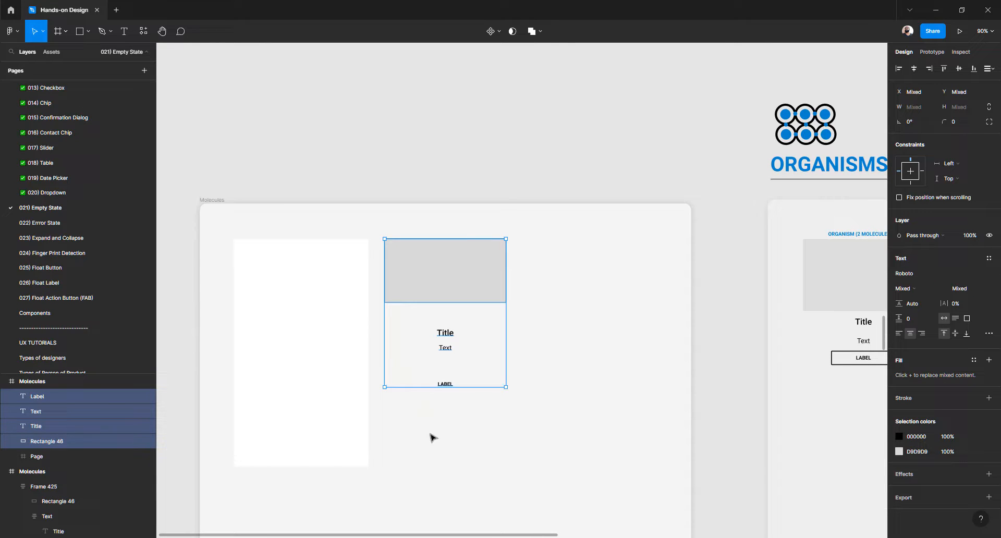
click(432, 371)
click(449, 385)
key(ctrl+z)
key(ctrl+z)
key(ctrl+z)
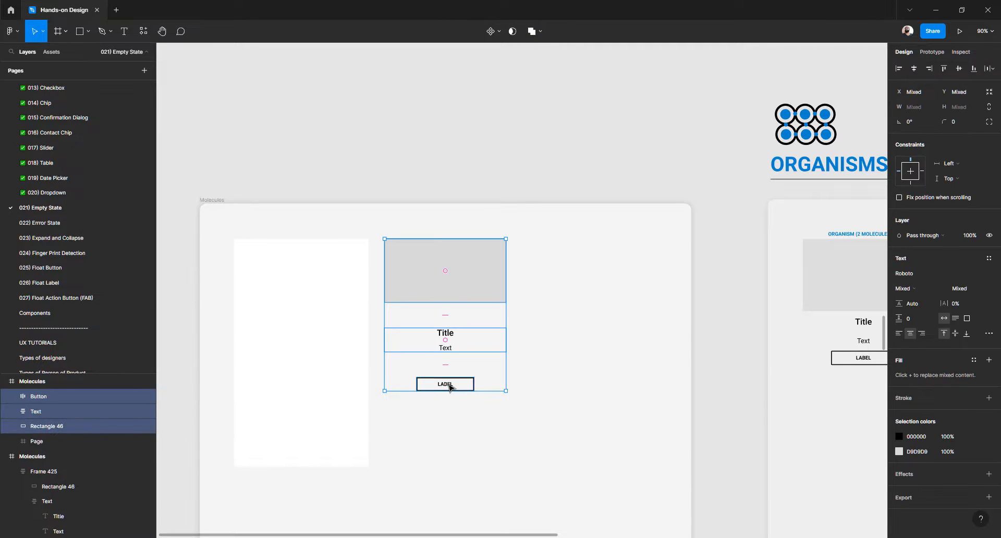
Move the Button up to about 23 px below the Text frame in the duplicated Molecules frame
click(437, 270)
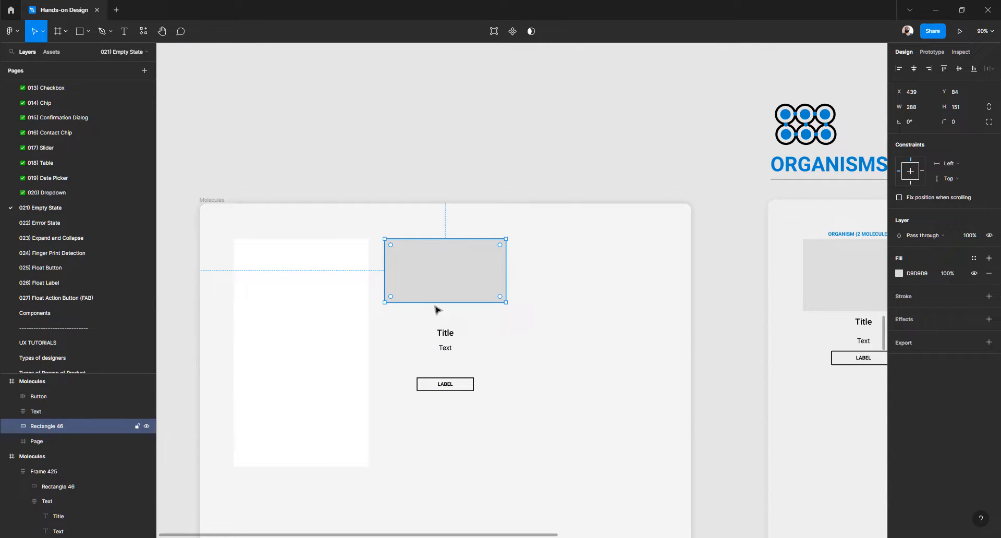
click(444, 338)
click(446, 402)
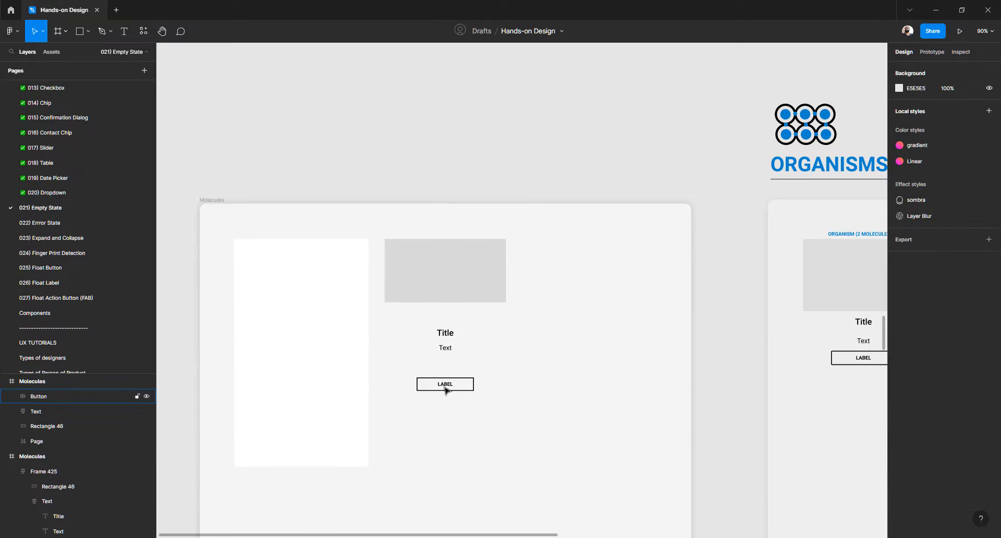
click(446, 390)
shift+click(444, 348)
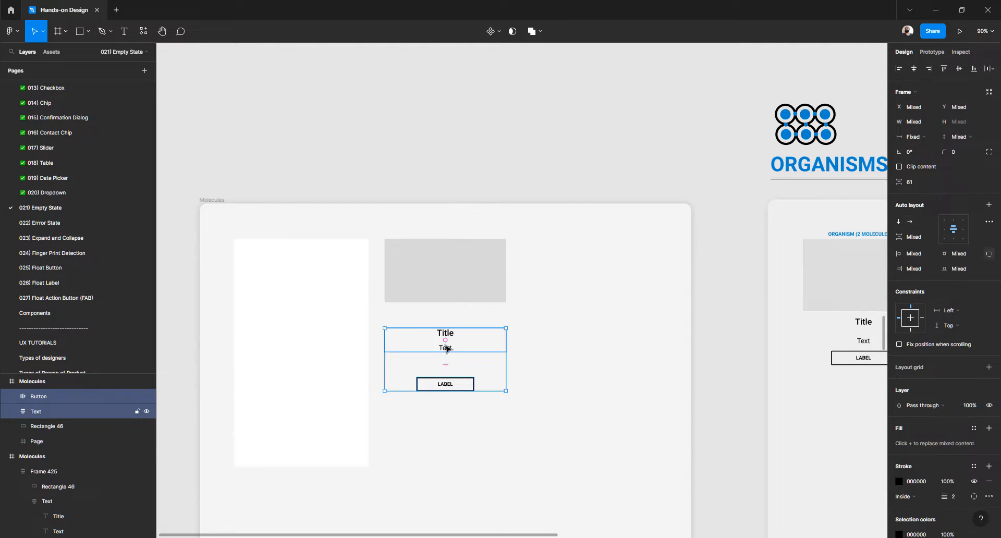
click(450, 391)
drag(446, 385, 444, 372)
Combine the Text frame and the Button into one vertical auto layout frame and expand its layers
shift+click(445, 348)
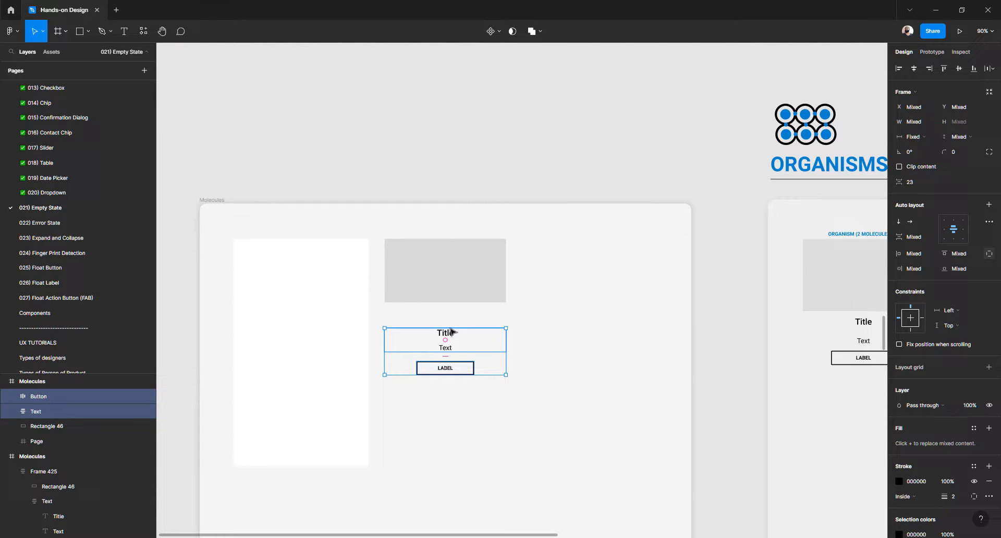
click(465, 392)
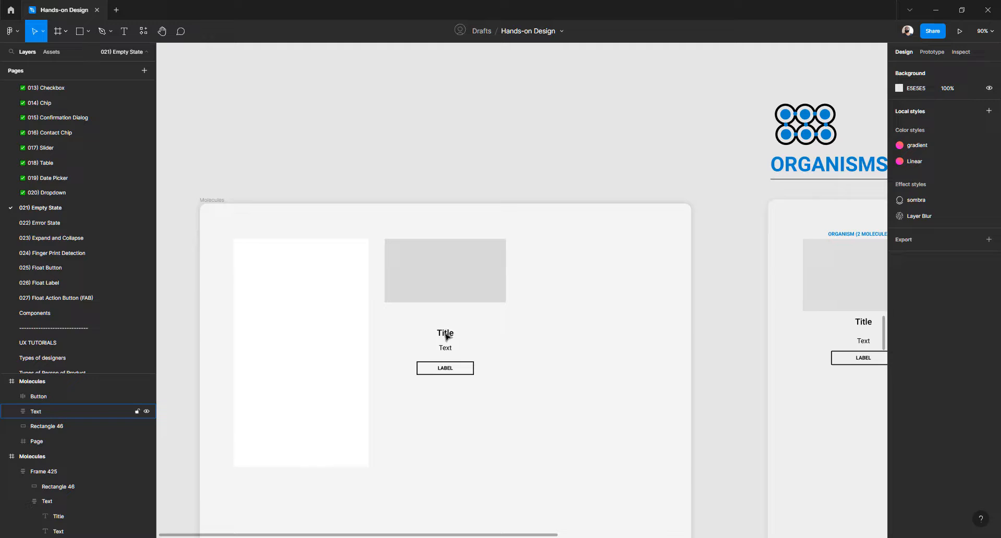
click(445, 347)
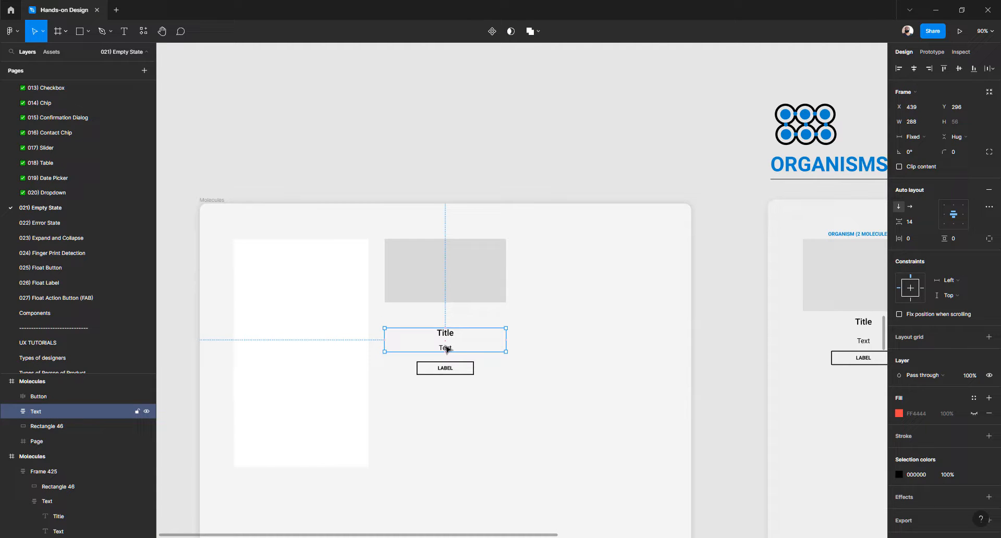
click(448, 371)
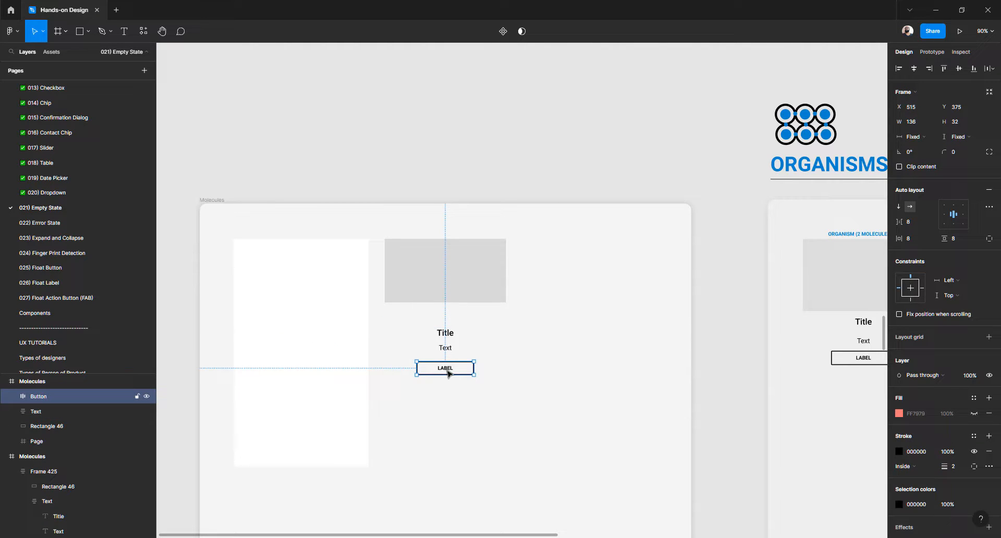
shift+click(448, 350)
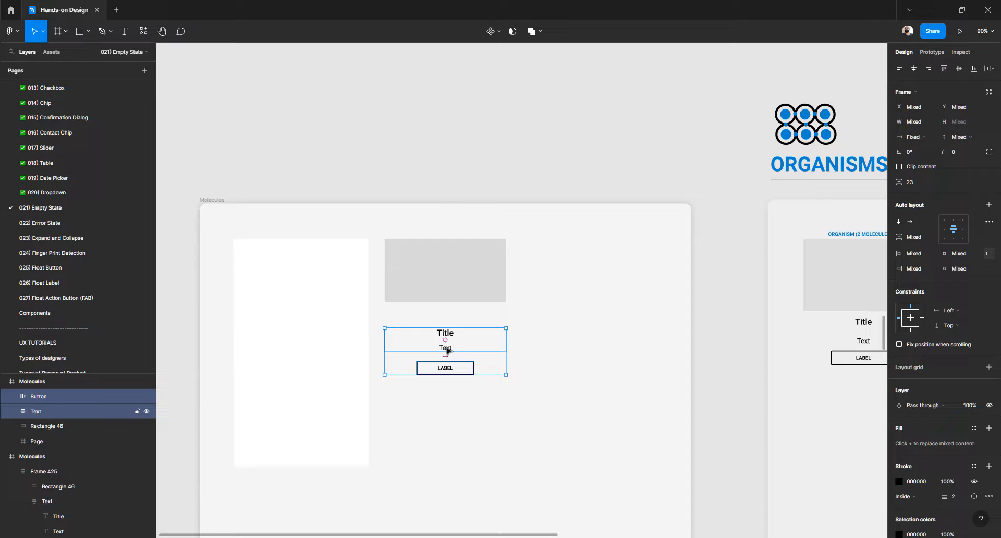
key(shift+a)
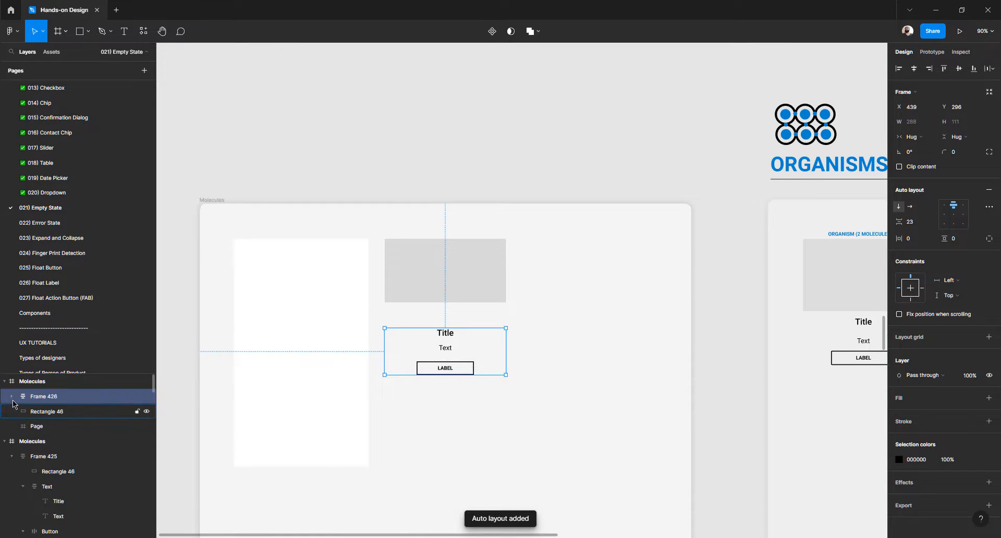
click(11, 397)
click(514, 307)
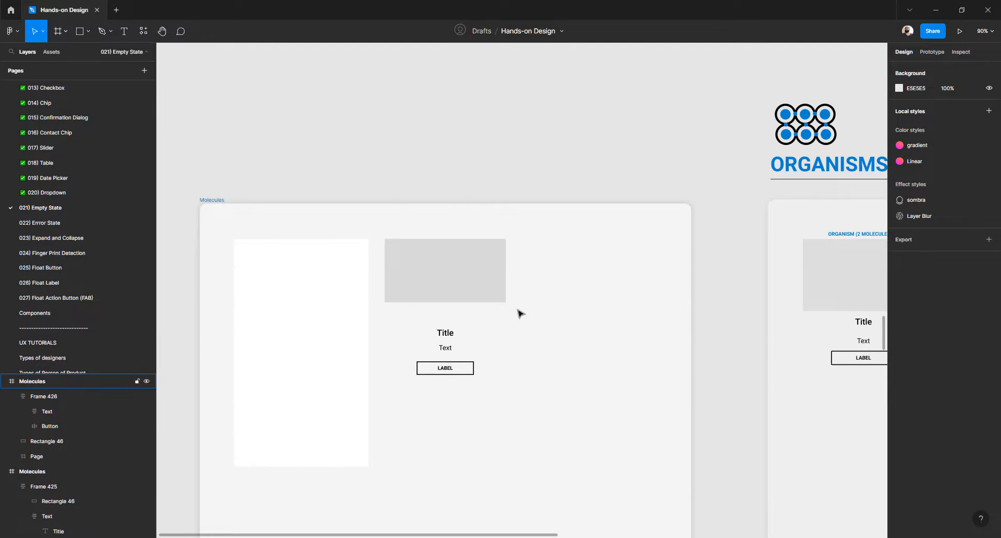
Duplicate the Molecules frame beside the Organisms section and place the copy below it, next to the Templates section
ctrl+scroll(520, 313, down, 5)
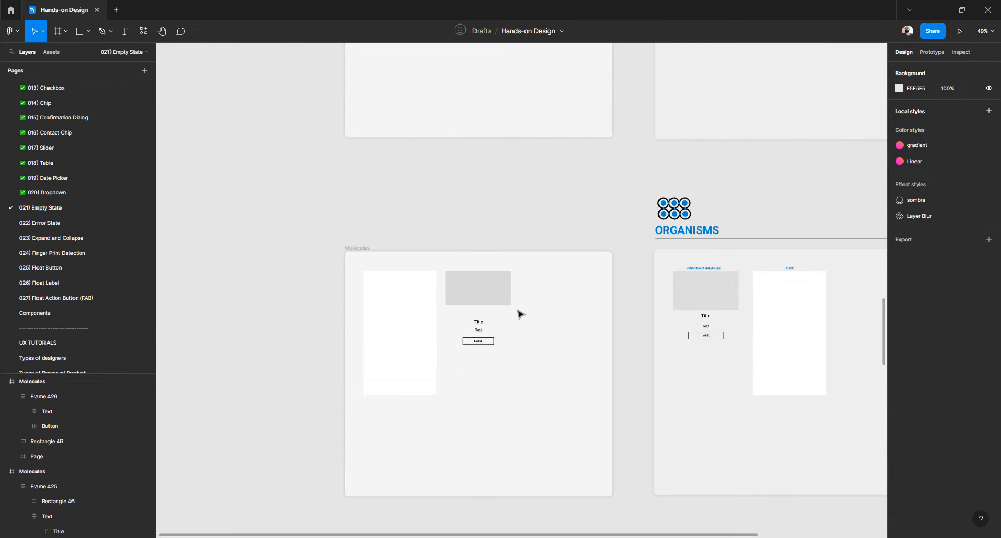
scroll(520, 313, down, 5)
ctrl+scroll(520, 313, down, 3)
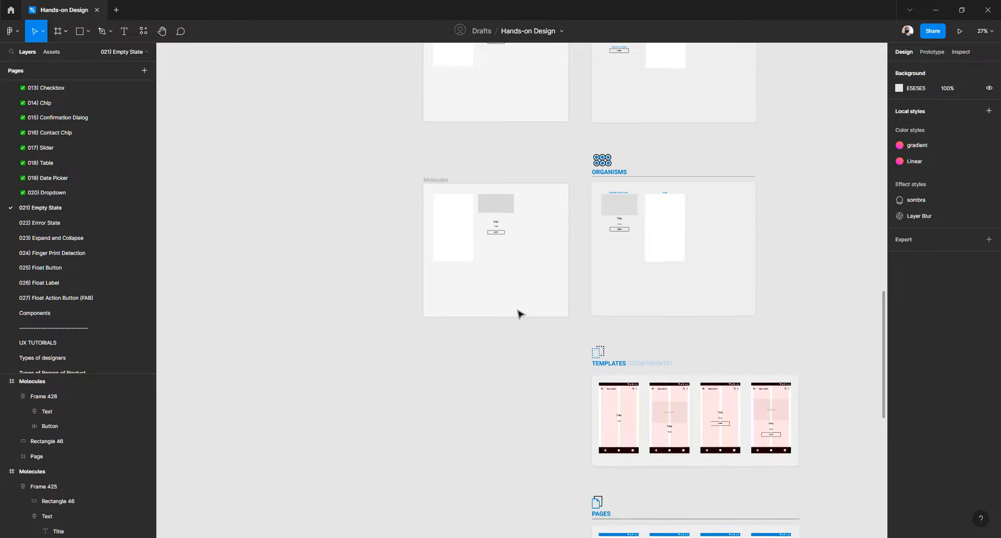
ctrl+scroll(520, 314, up, 3)
alt+drag(354, 74, 392, 432)
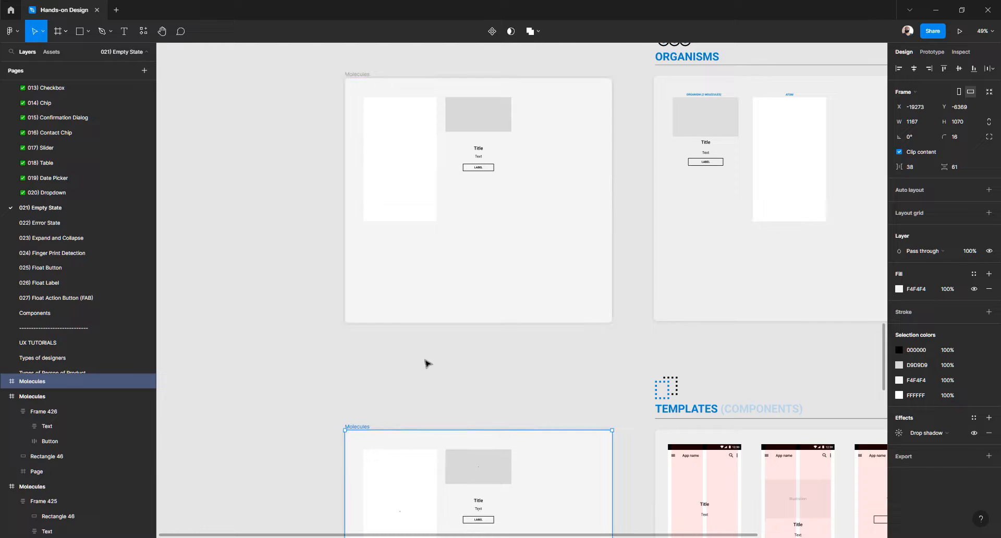
click(431, 358)
scroll(436, 347, down, 3)
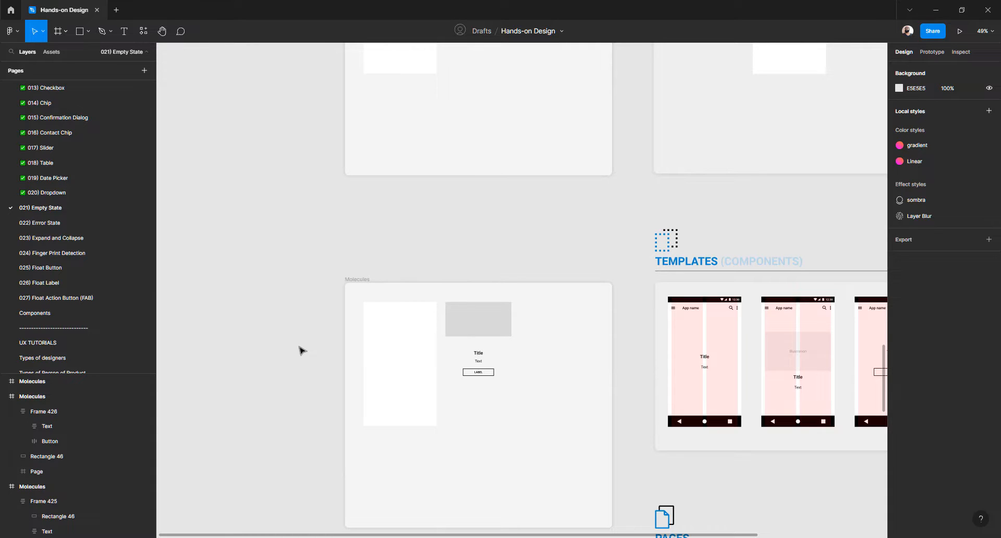
Look through the Dropdown, Table, Contact Chip, Button and Navigation Drawer pages for a reusable app bar and Android navigation bar
click(47, 194)
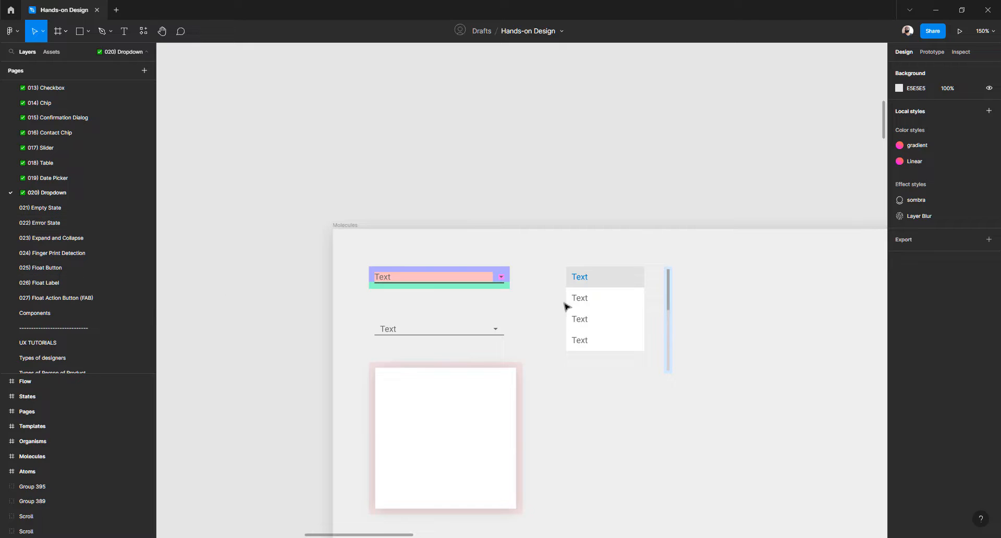
key(shift+1)
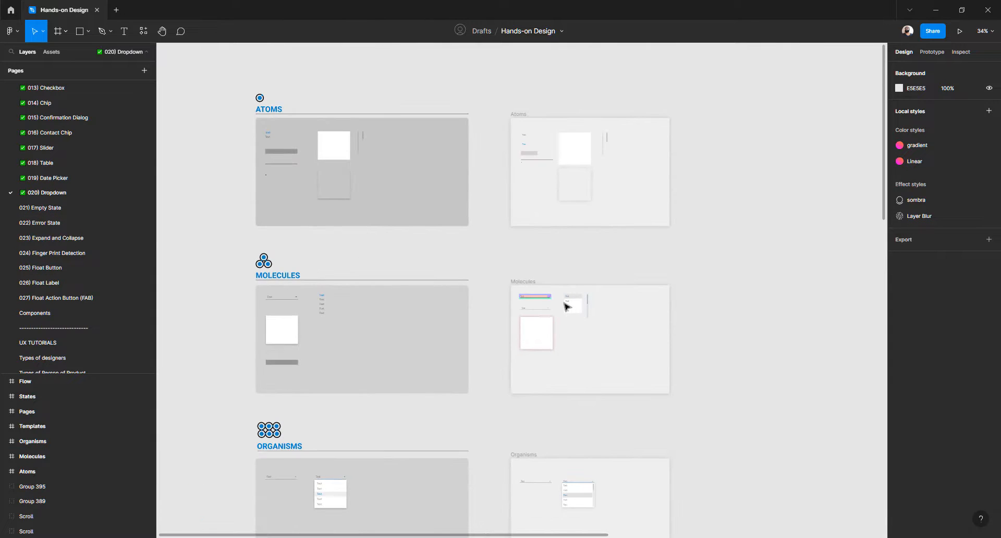
scroll(565, 306, down, 8)
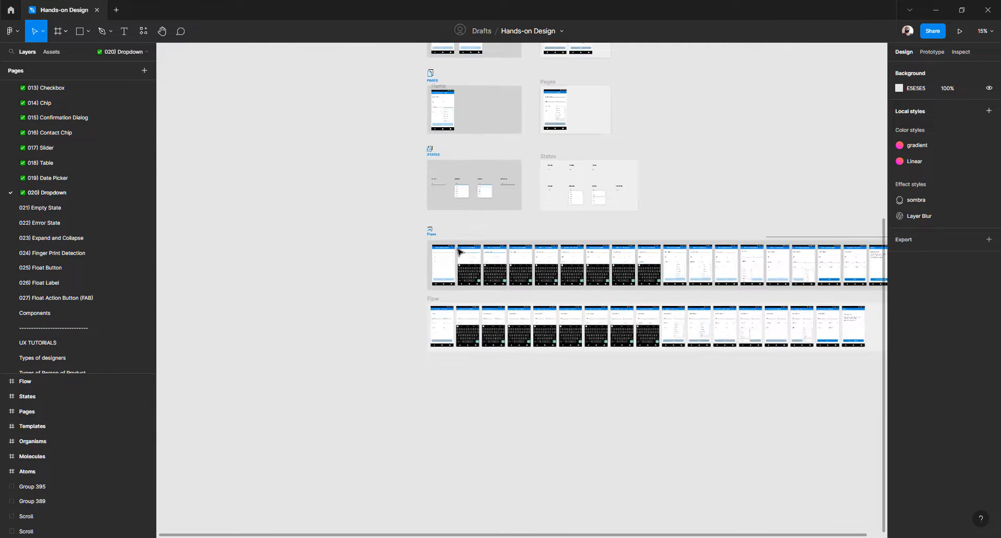
scroll(474, 254, up, 3)
scroll(474, 254, up, 2)
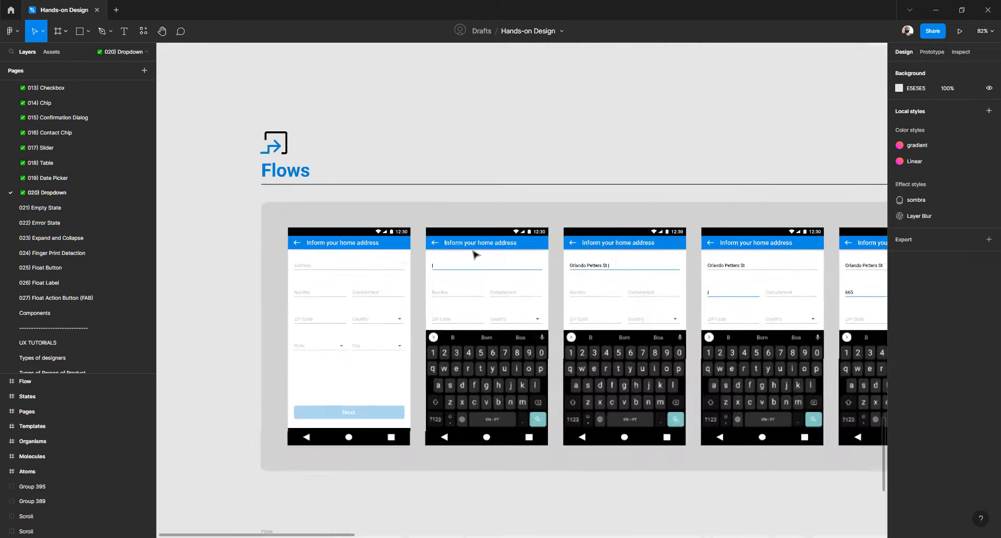
click(39, 178)
click(43, 163)
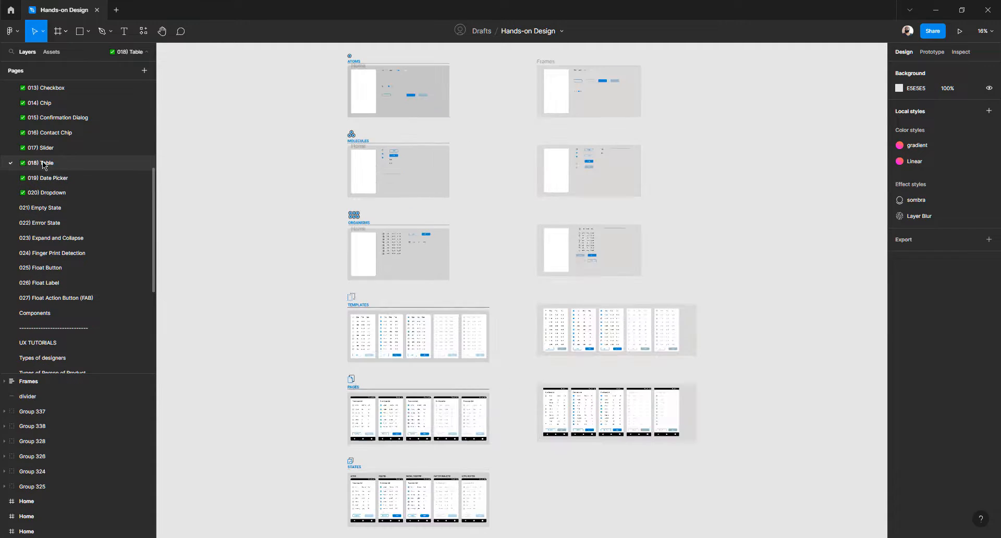
scroll(396, 384, down, 3)
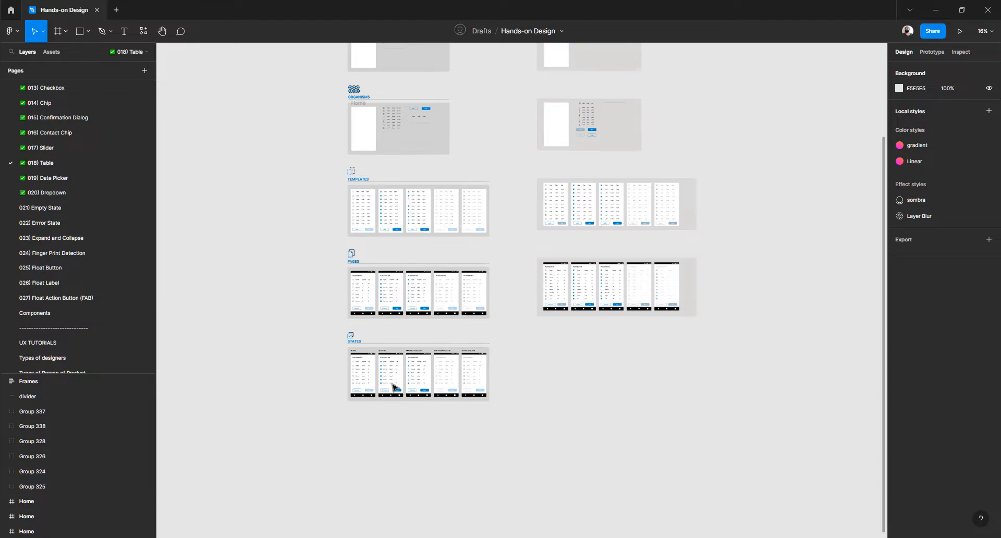
click(54, 133)
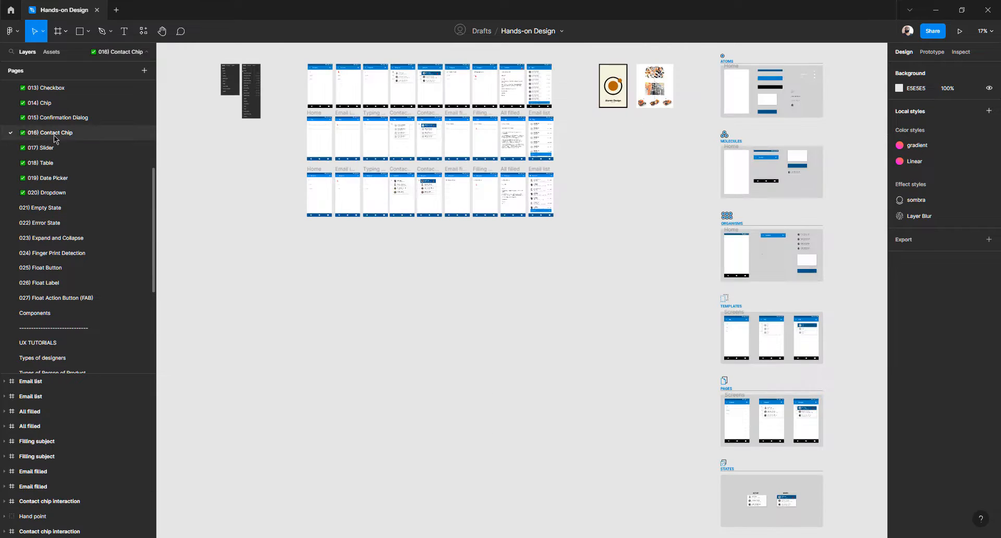
scroll(369, 248, up, 2)
scroll(56, 167, up, 3)
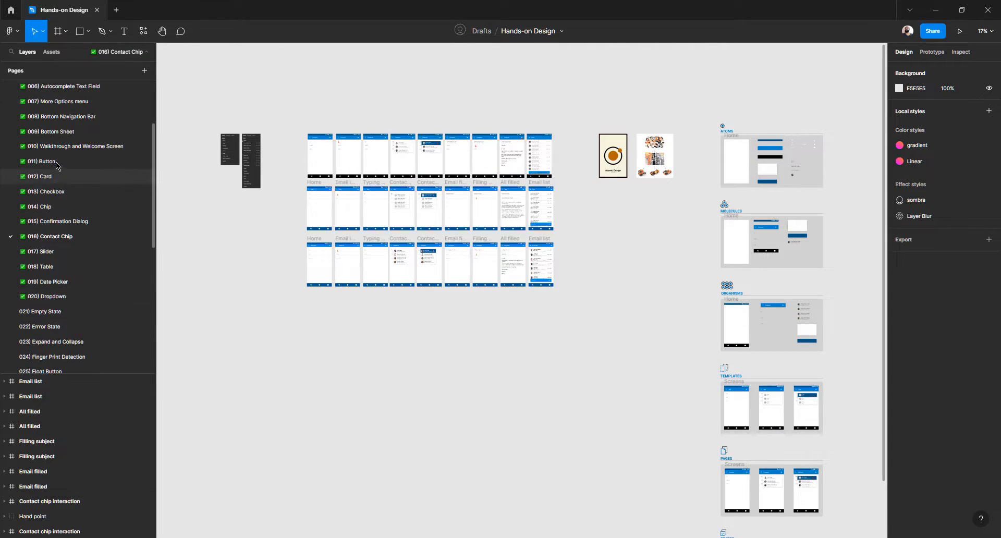
click(56, 162)
scroll(60, 164, up, 4)
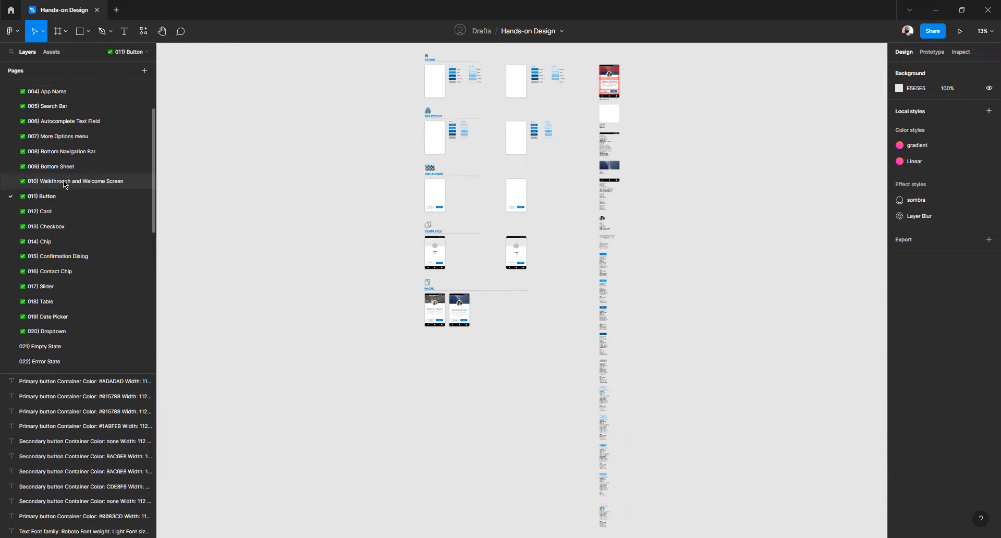
click(57, 146)
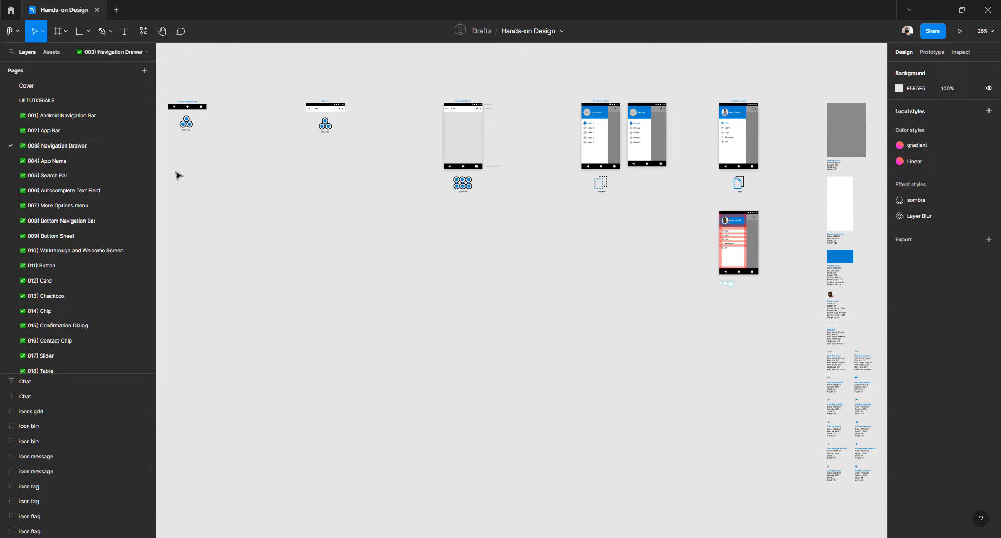
scroll(460, 116, up, 8)
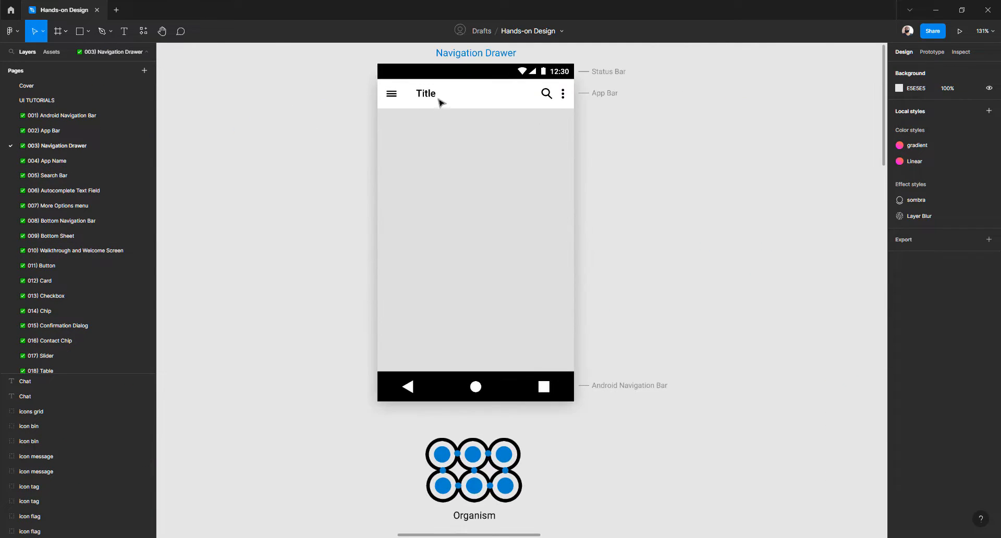
click(440, 102)
double_click(440, 100)
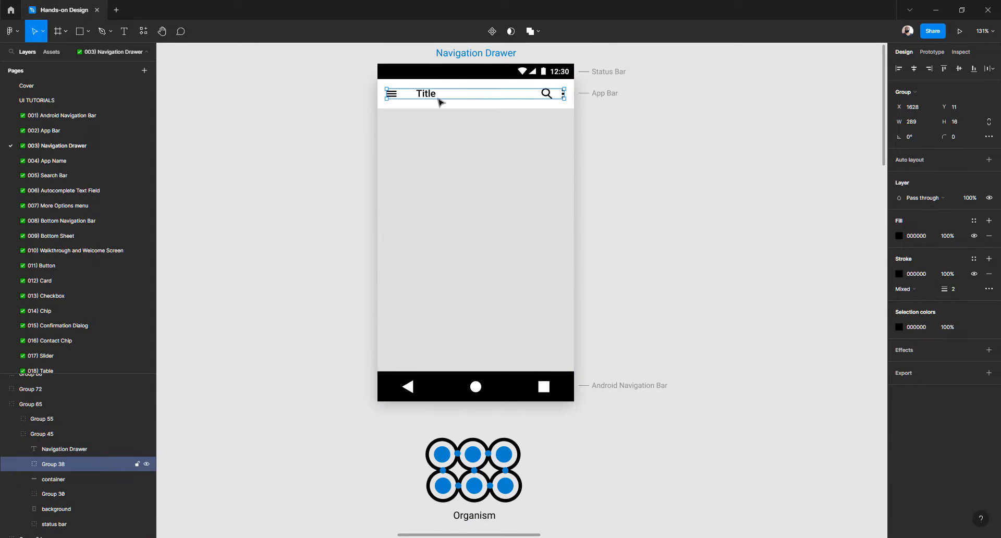
click(330, 157)
scroll(330, 156, down, 6)
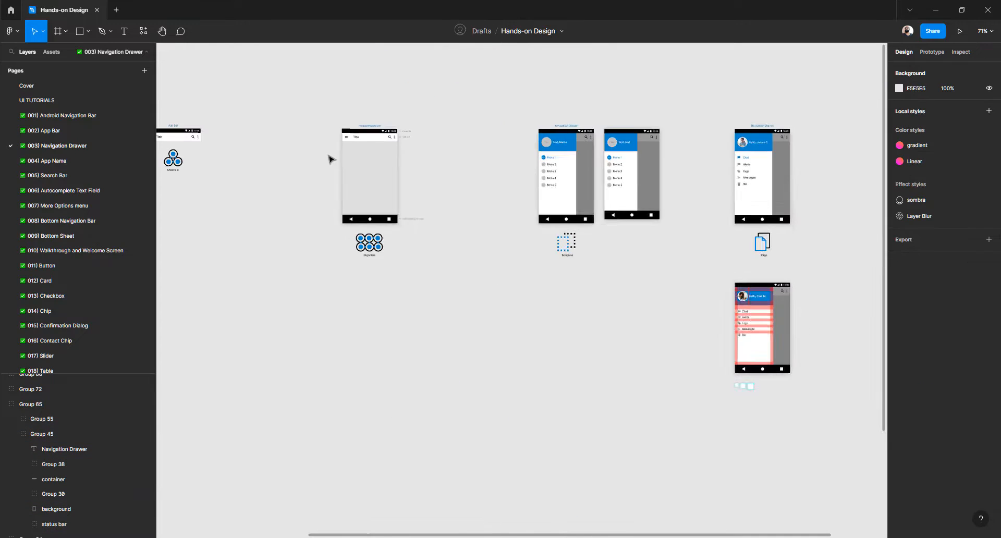
Copy the App bar molecule group, including its label and status bar, from the 003) Navigation Drawer page
scroll(331, 159, left, 5)
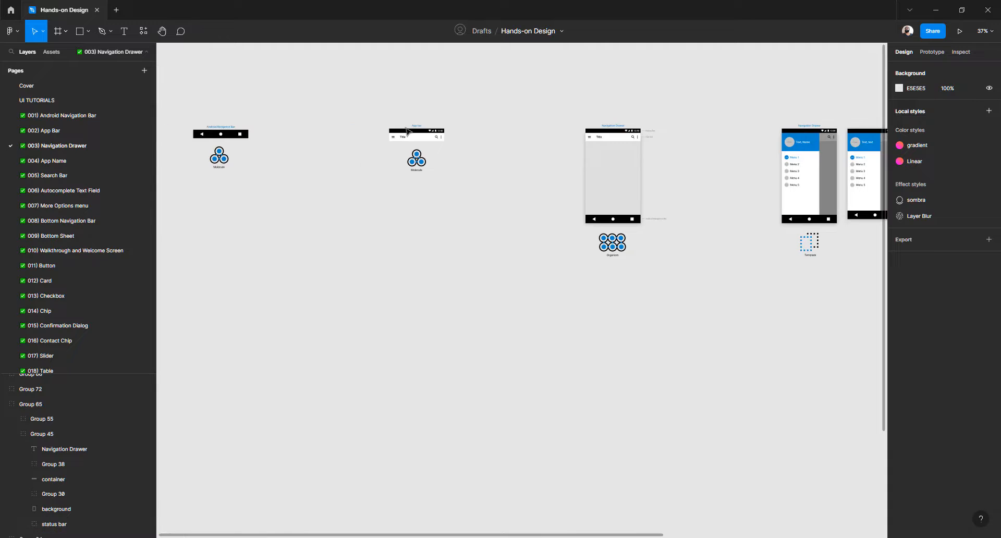
scroll(395, 155, up, 4)
click(394, 154)
double_click(394, 154)
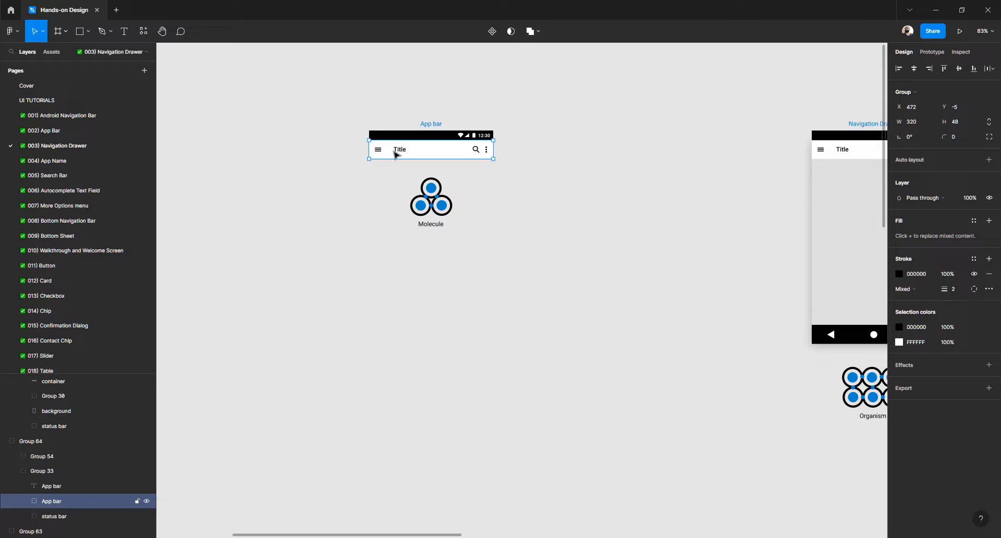
click(347, 158)
click(386, 139)
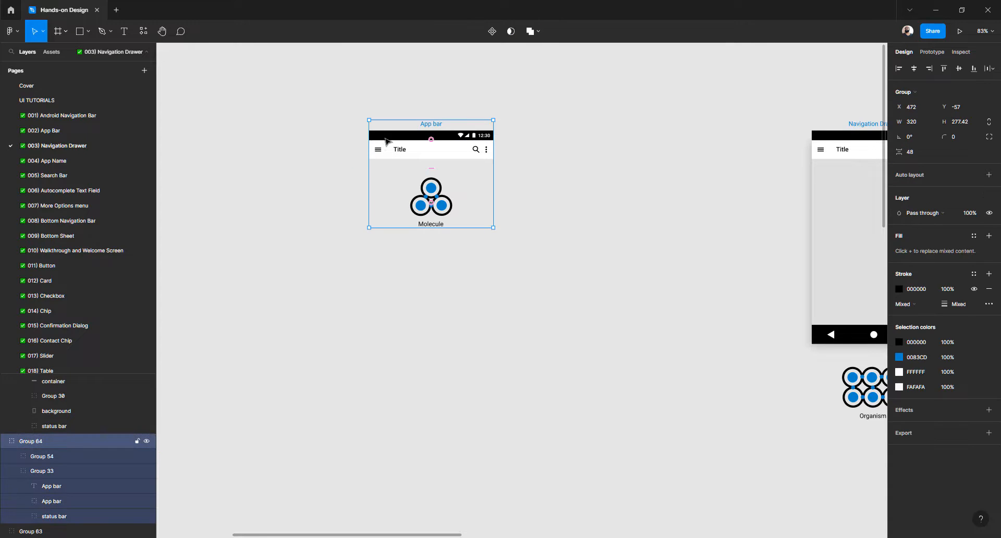
click(285, 174)
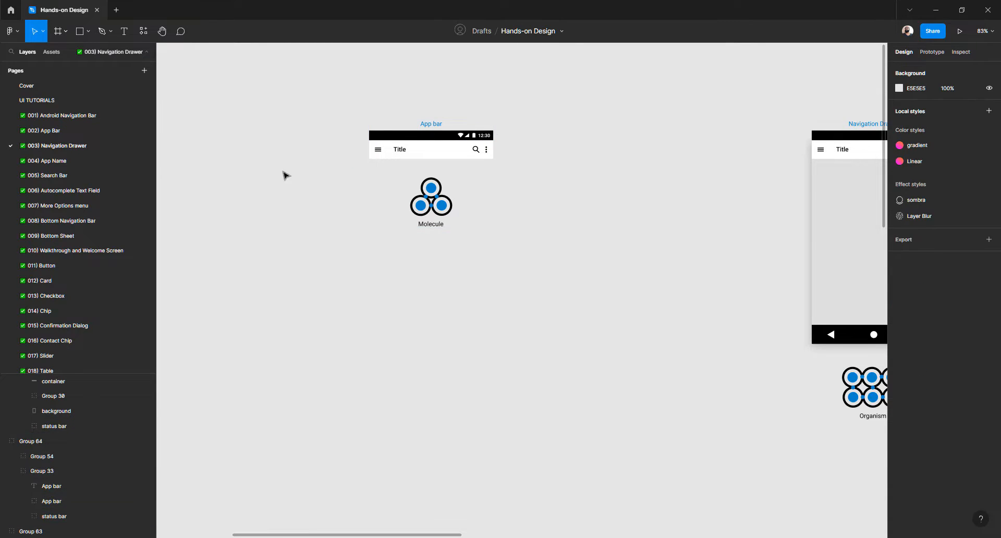
click(386, 153)
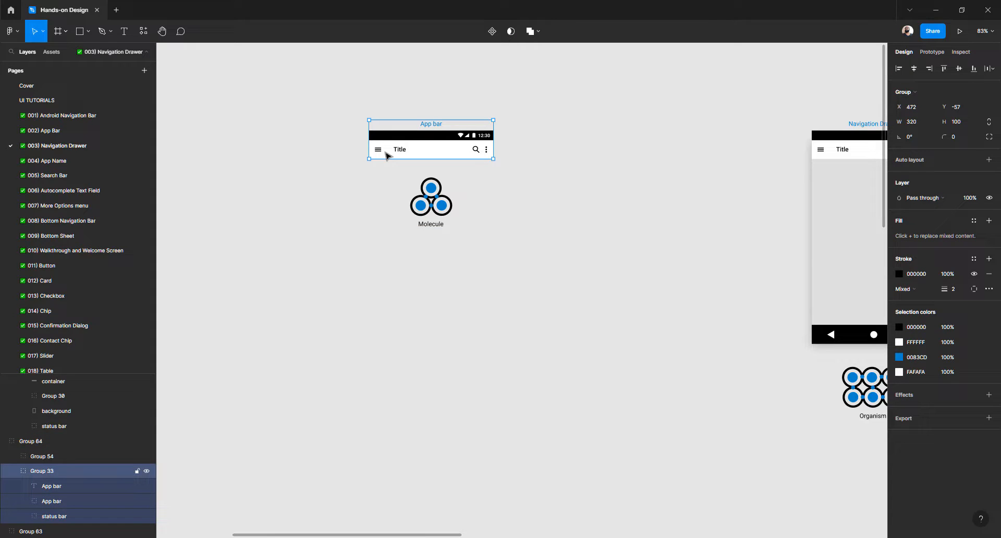
scroll(73, 313, down, 4)
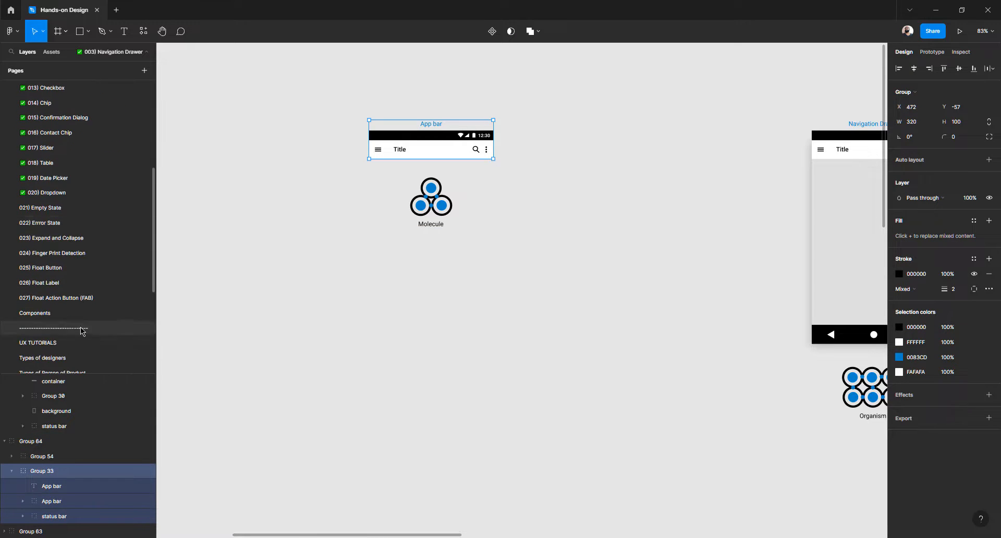
Paste the App bar group into the Molecules frame beside Templates on the Empty State page, at about X 727, Y 525
click(59, 209)
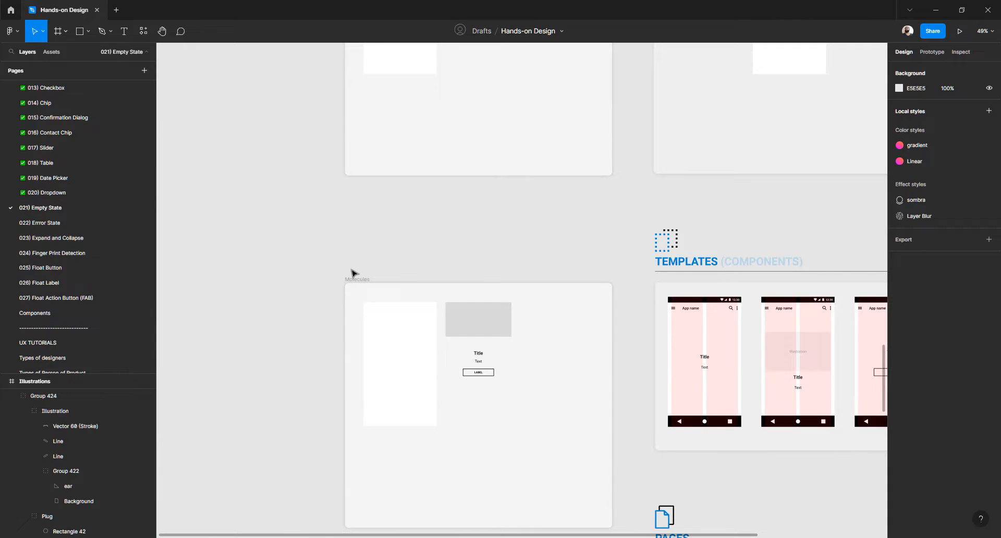
scroll(352, 272, down, 3)
key(ctrl+v)
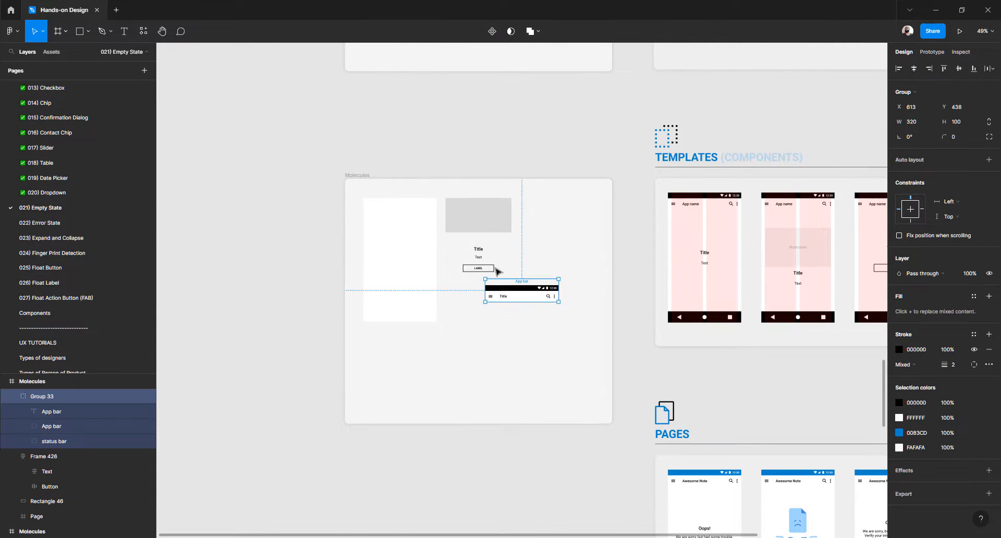
drag(530, 291, 553, 312)
scroll(57, 180, up, 5)
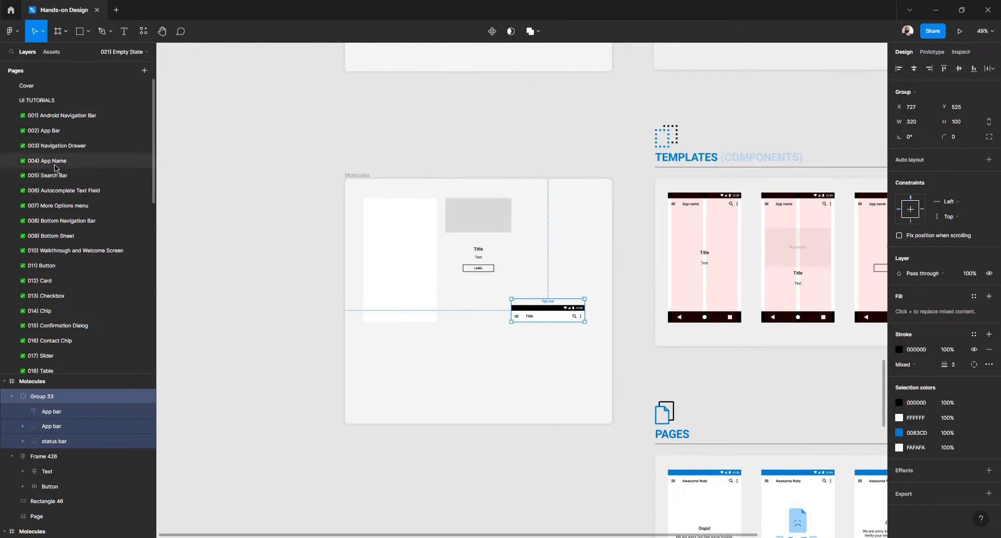
click(56, 133)
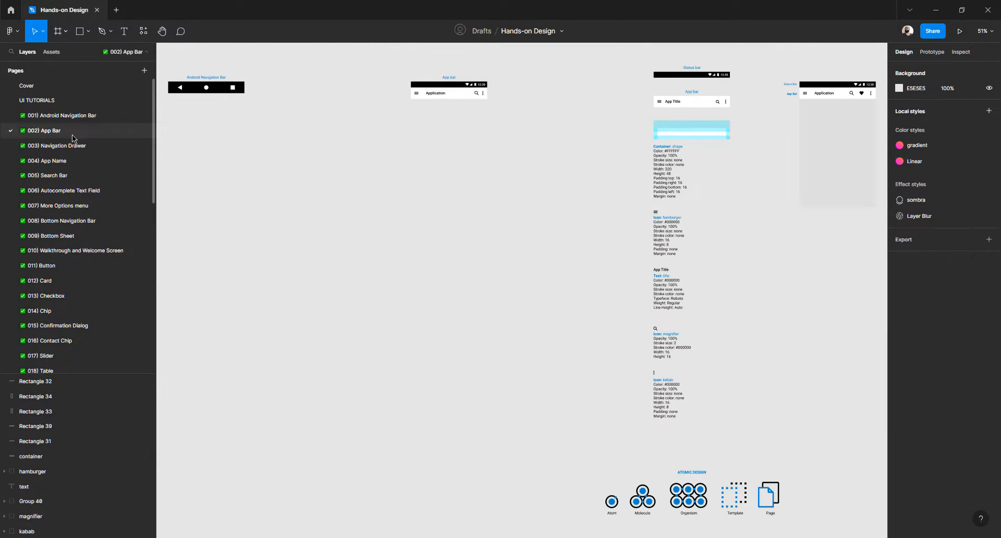
click(200, 92)
double_click(198, 91)
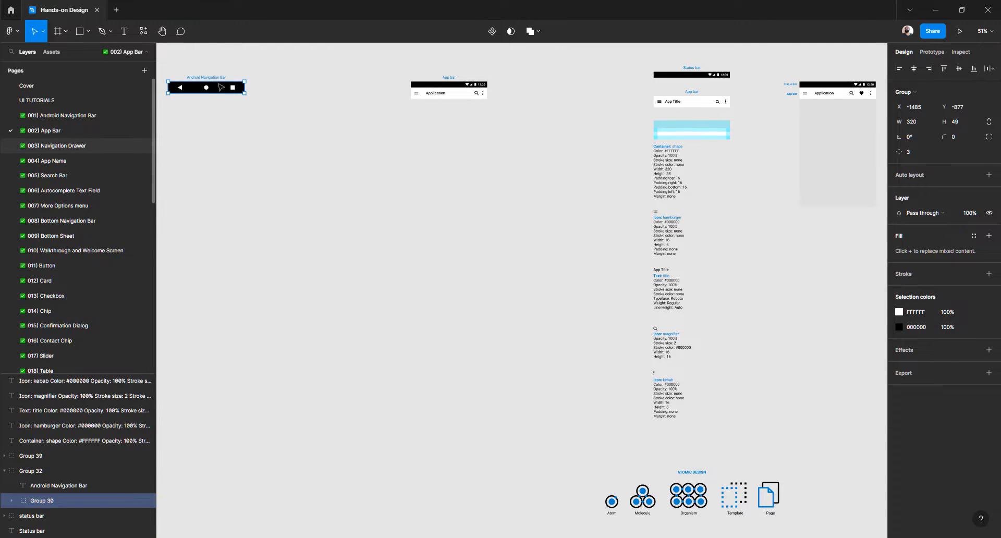
Copy the black Android navigation bar group from the phone mockup on the 003) Navigation Drawer page
click(57, 145)
click(845, 340)
double_click(846, 340)
double_click(845, 340)
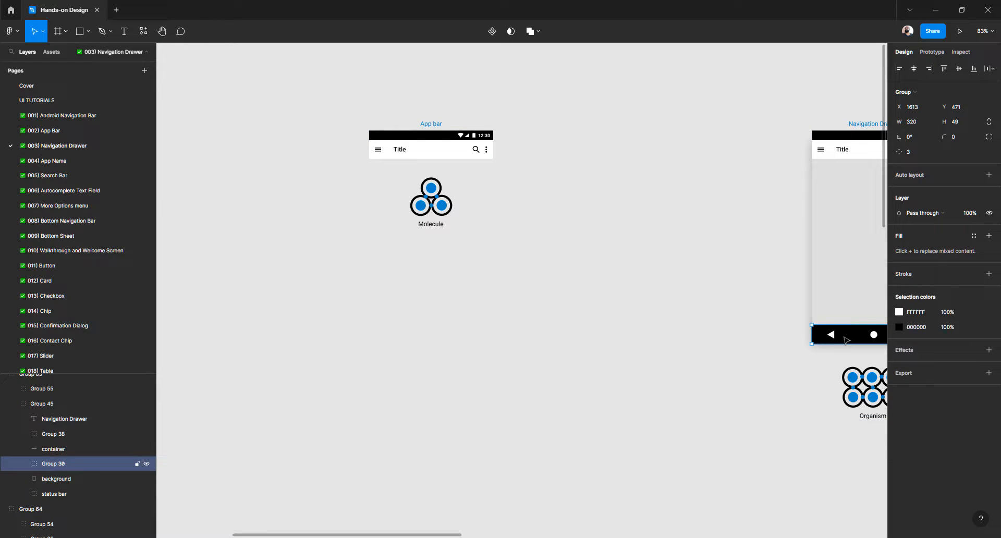
scroll(833, 339, right, 5)
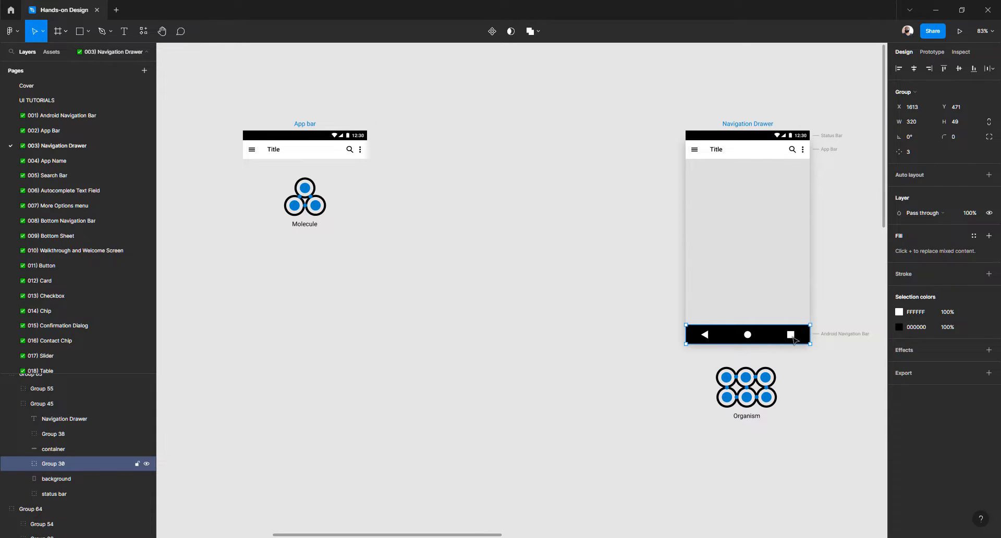
click(798, 365)
double_click(774, 332)
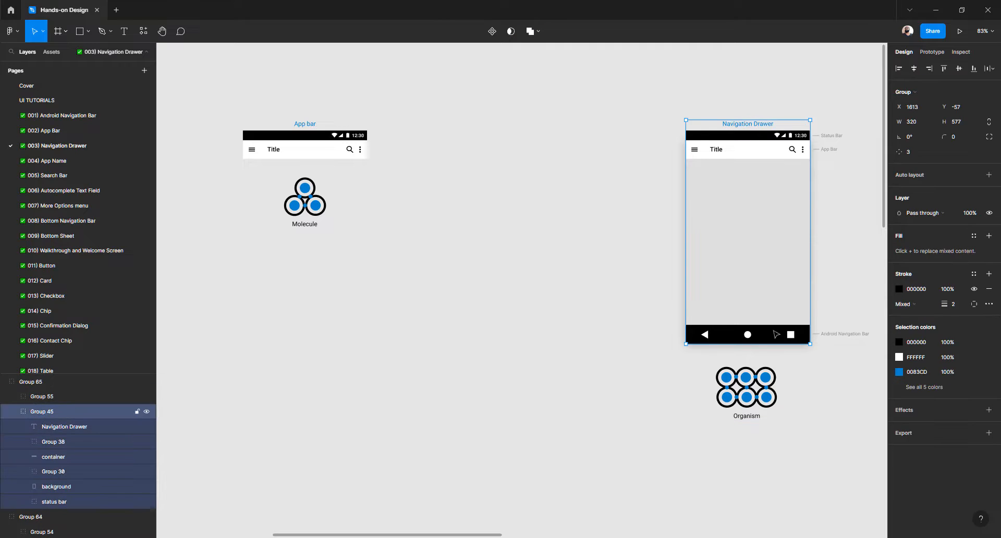
double_click(775, 334)
scroll(52, 187, down, 6)
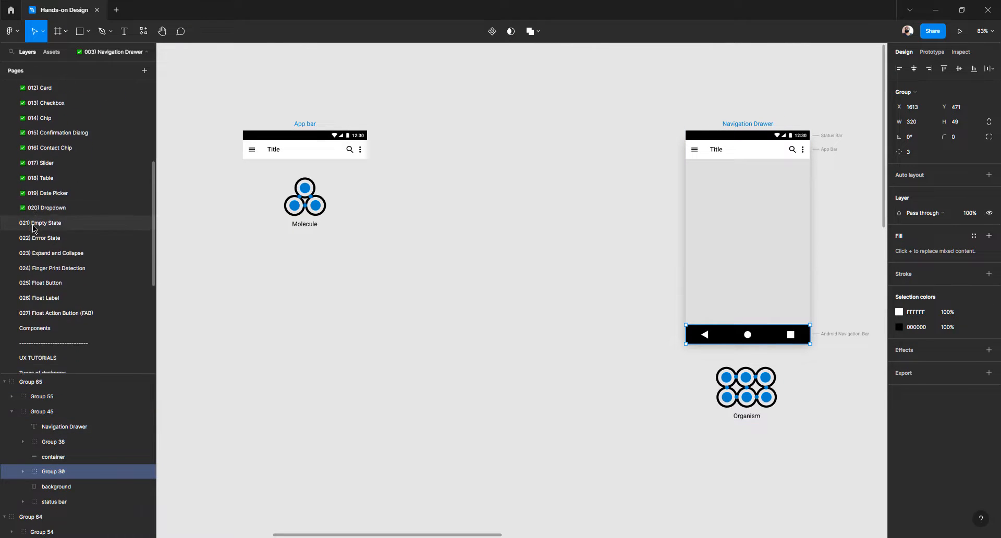
Paste the navigation bar into the Molecules frame beside Templates on the Empty State page, below the app bar at about X 651, Y 809
scroll(52, 182, up, 3)
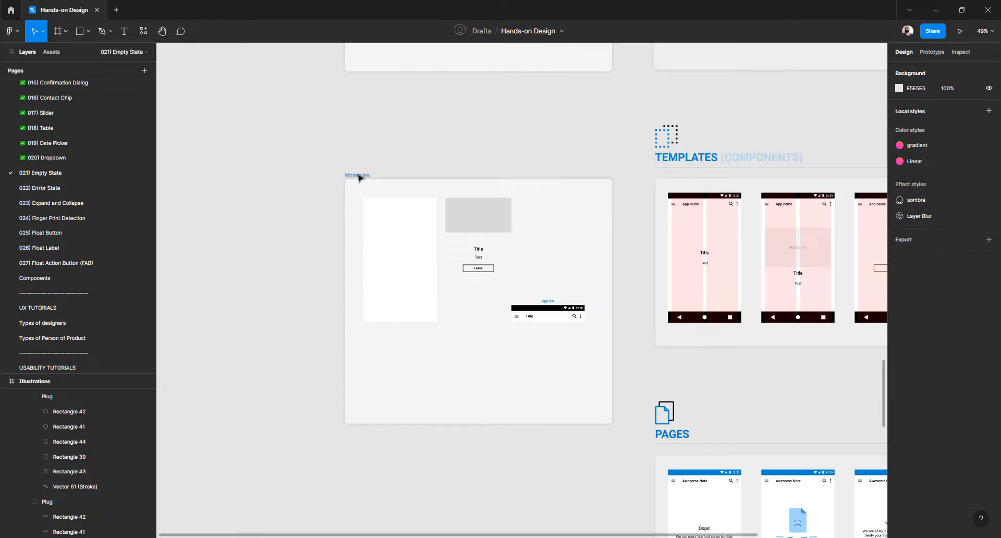
click(358, 175)
key(ctrl+v)
drag(393, 313, 550, 388)
Rename the pasted navigation bar group as Android Navigation Bar
double_click(42, 398)
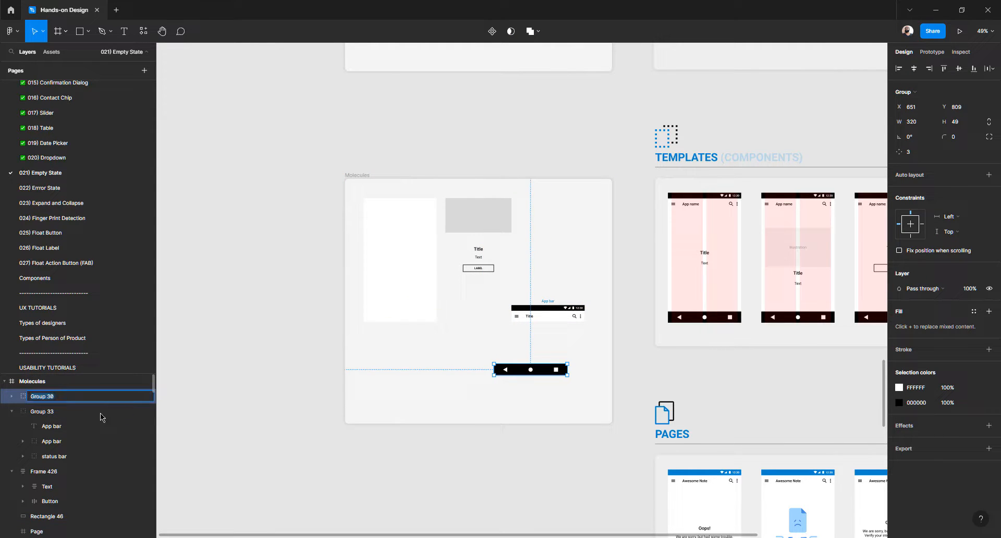
text(Navig)
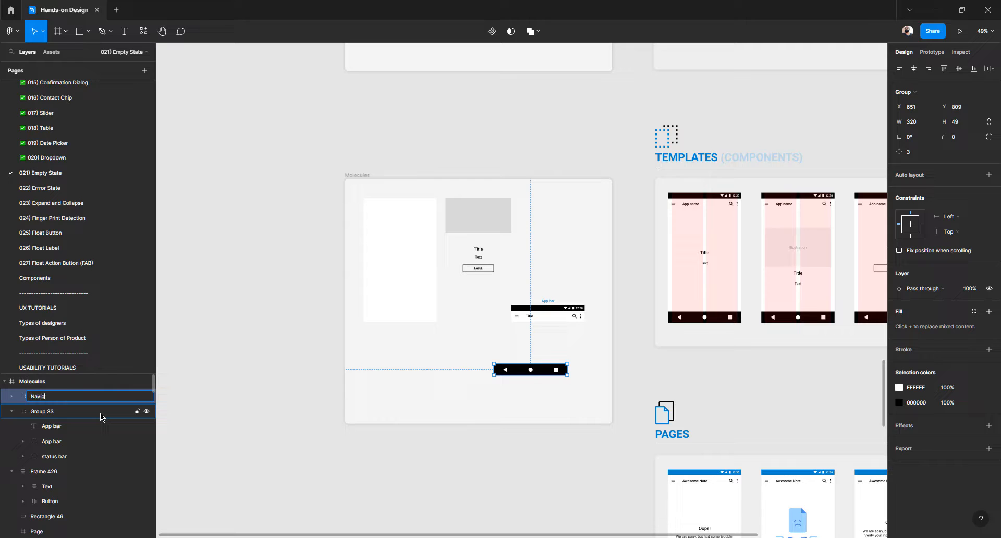
key(BackSpace)
key(BackSpace)
text(Android Navigation Bar)
key(Return)
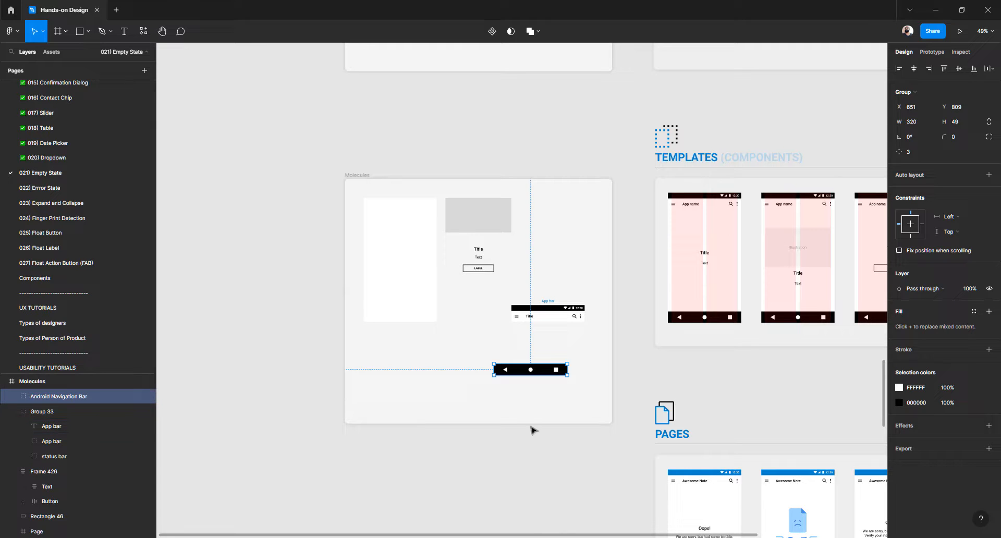
Move the Android Navigation Bar group into the white Page frame, aligned with its bottom edge
scroll(377, 298, up, 5)
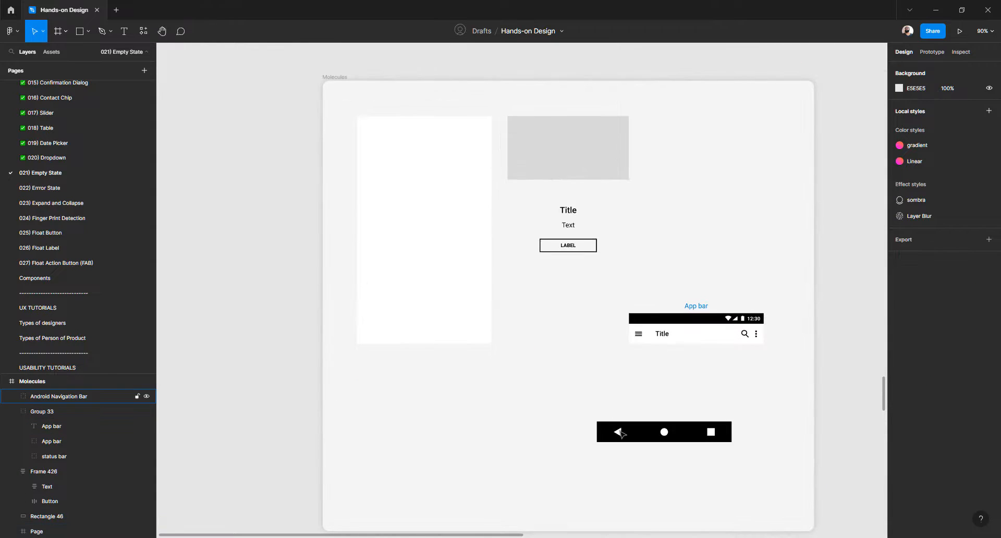
click(446, 255)
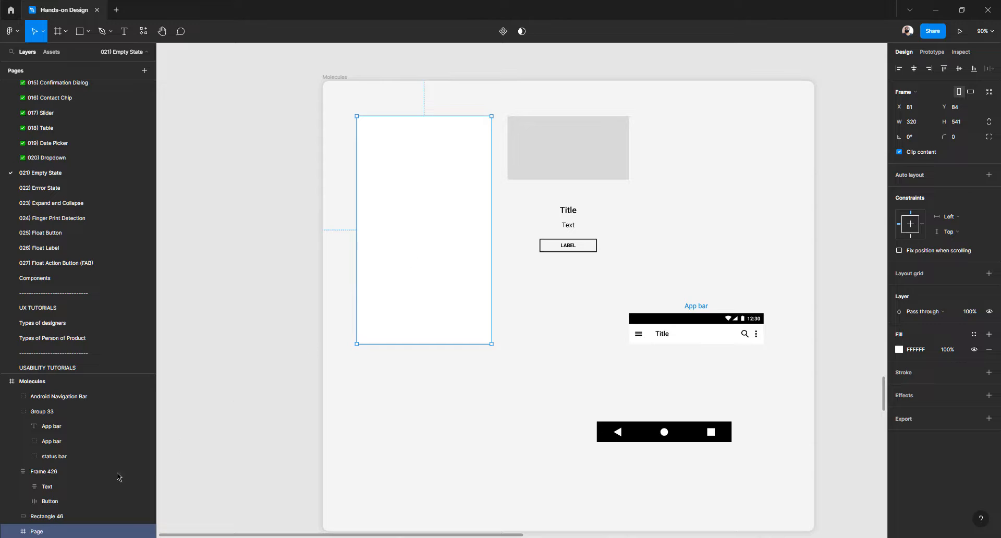
scroll(62, 485, down, 2)
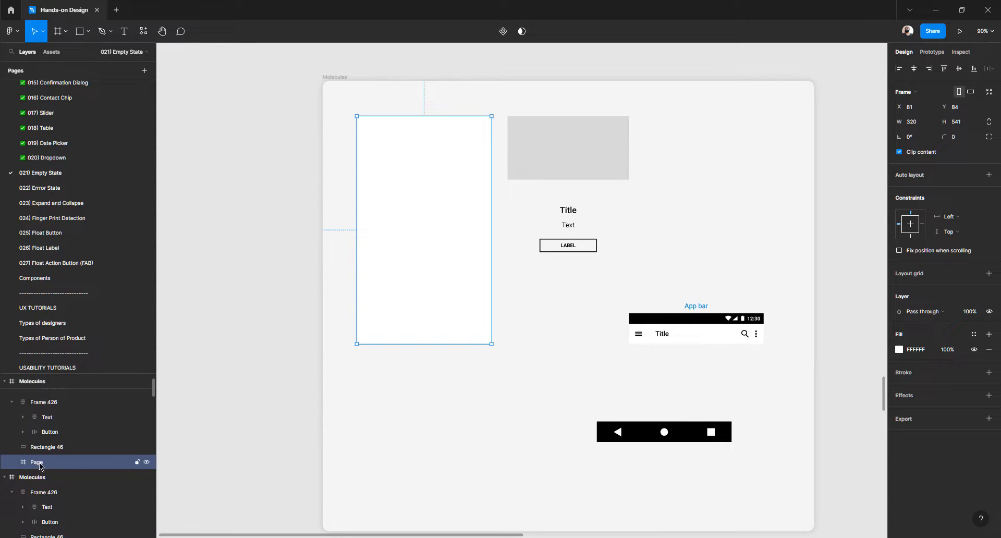
click(584, 446)
click(649, 436)
drag(408, 341, 412, 334)
key(Escape)
scroll(409, 373, up, 2)
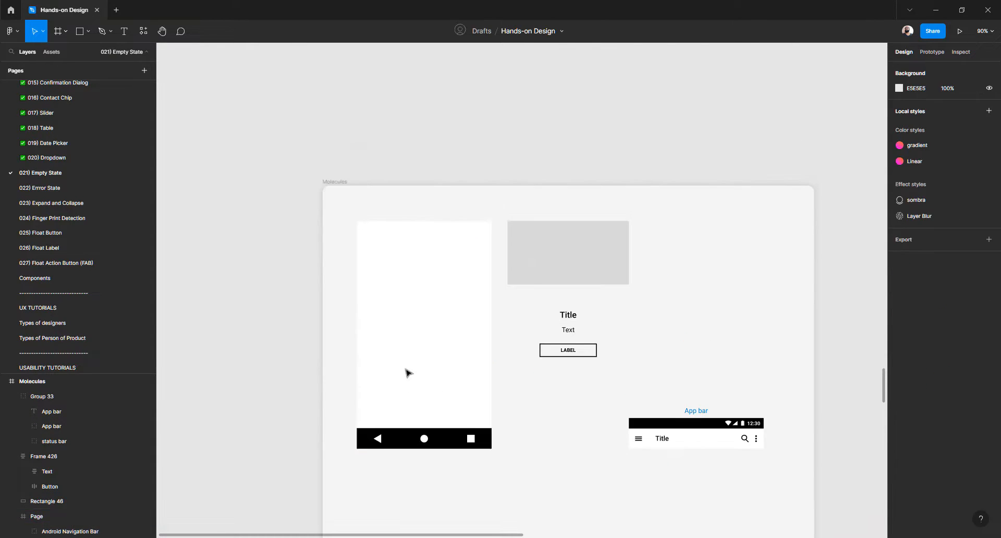
Set the fill of the Molecules frame beside Templates to the darker grey E0E0E0
scroll(408, 372, down, 5)
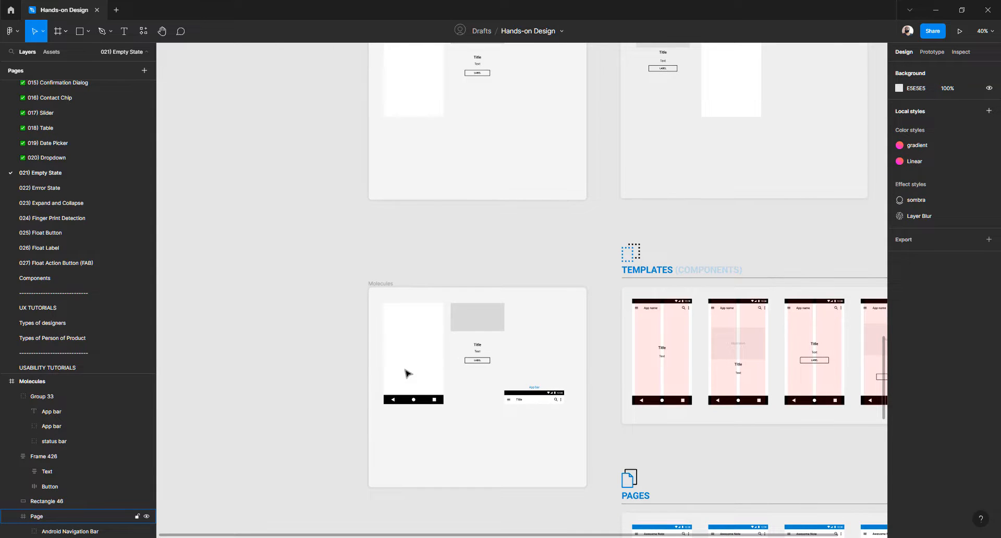
scroll(408, 373, up, 5)
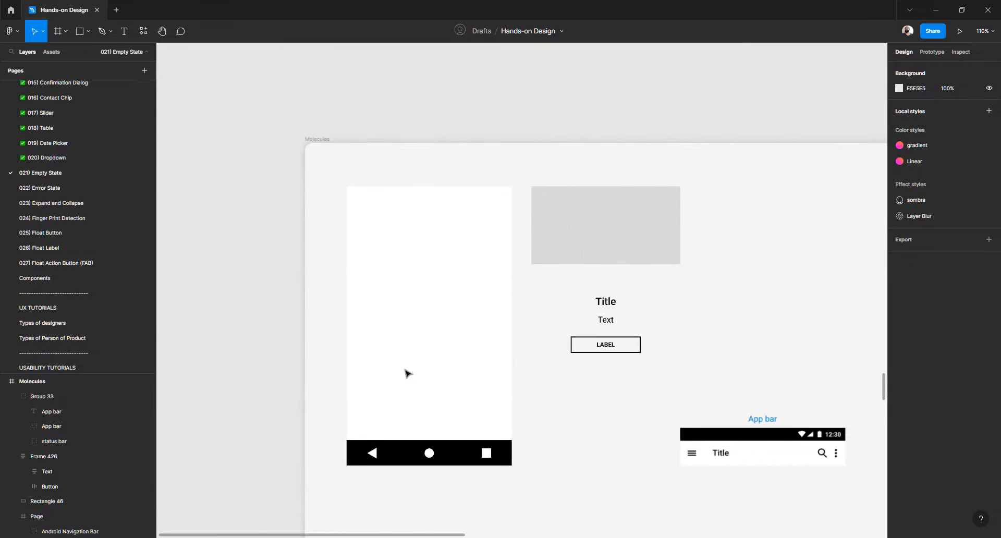
click(328, 177)
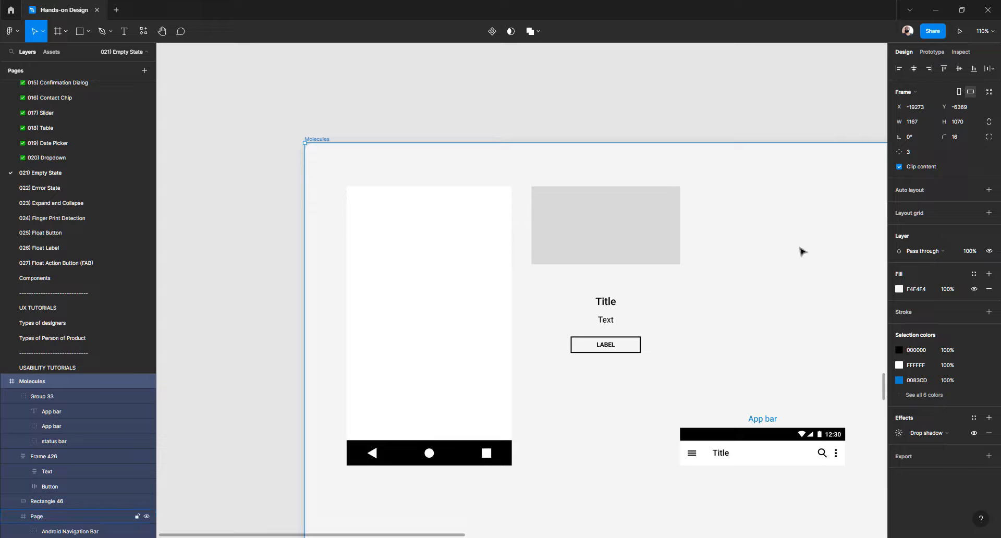
click(899, 365)
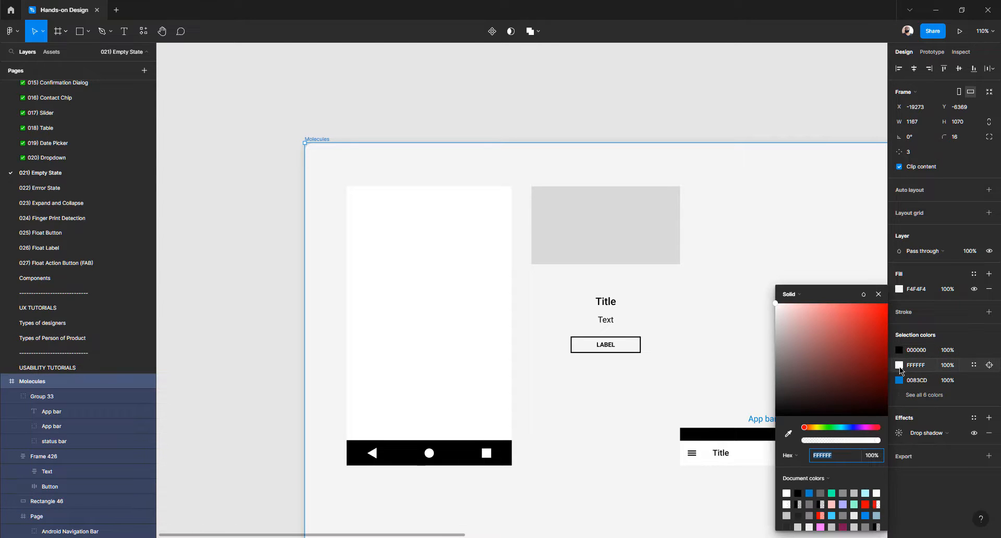
click(899, 290)
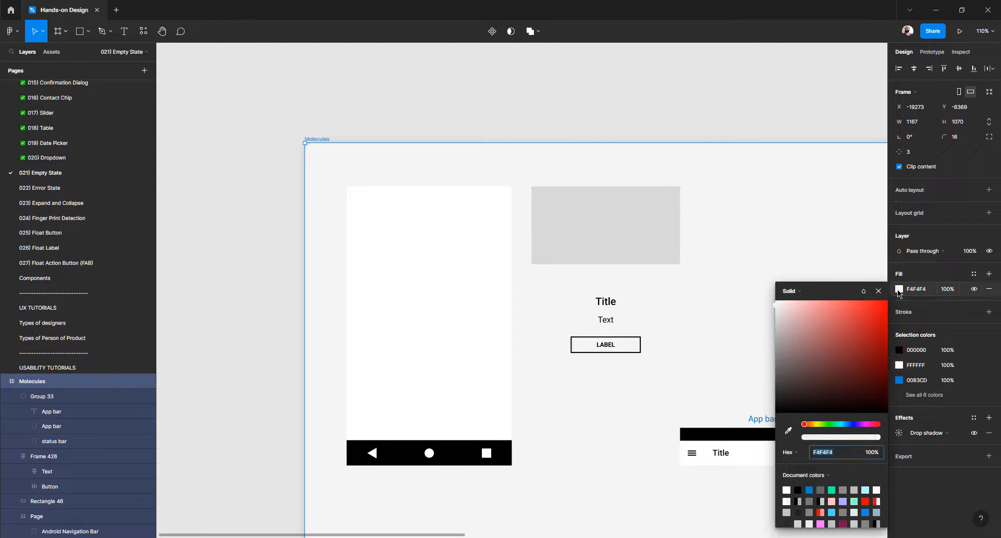
click(775, 321)
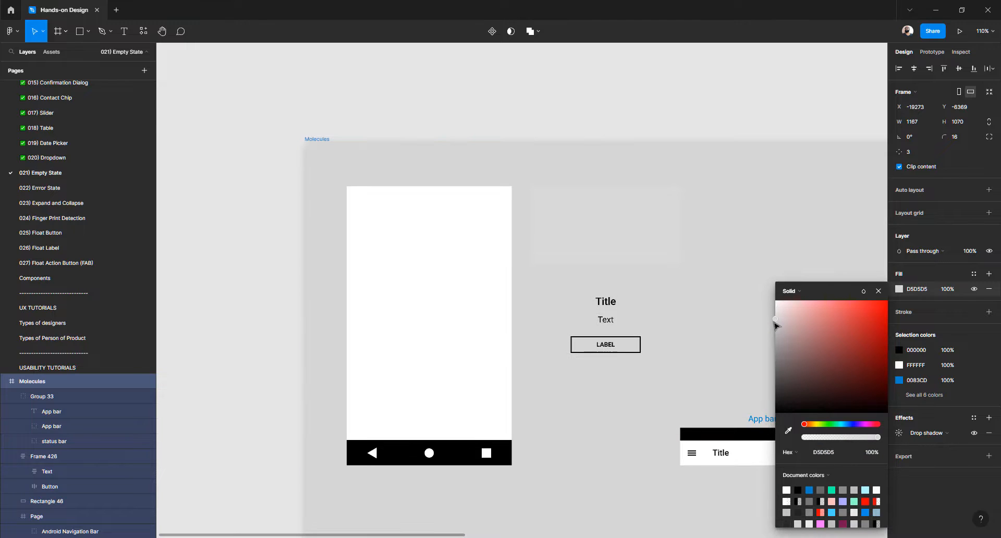
click(775, 316)
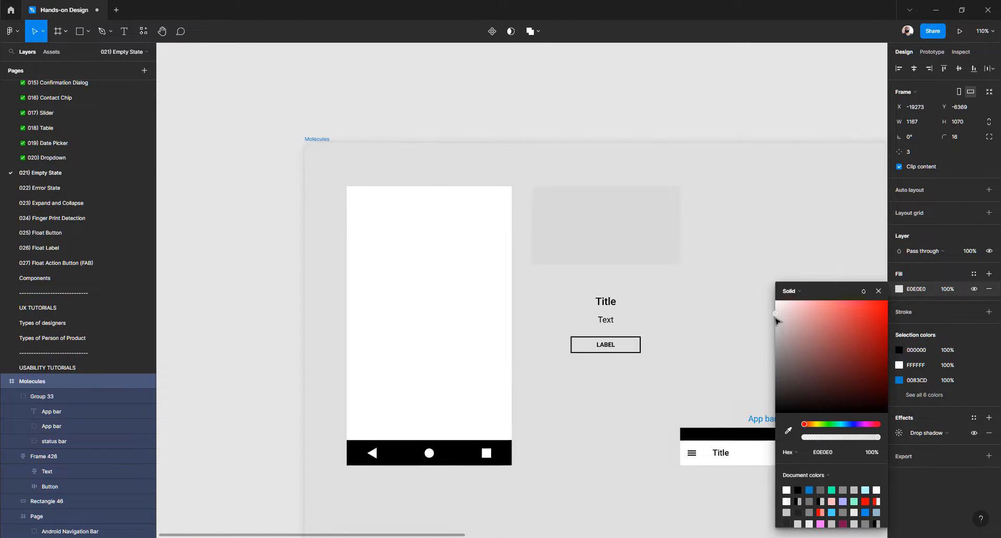
click(261, 318)
Move the grey placeholder rectangle into the white Page frame, centred horizontally at about X 16, Y 62
click(598, 228)
drag(608, 223, 432, 257)
Add a layout grid to the white Page frame and make it a Columns grid with a count of 2
click(419, 336)
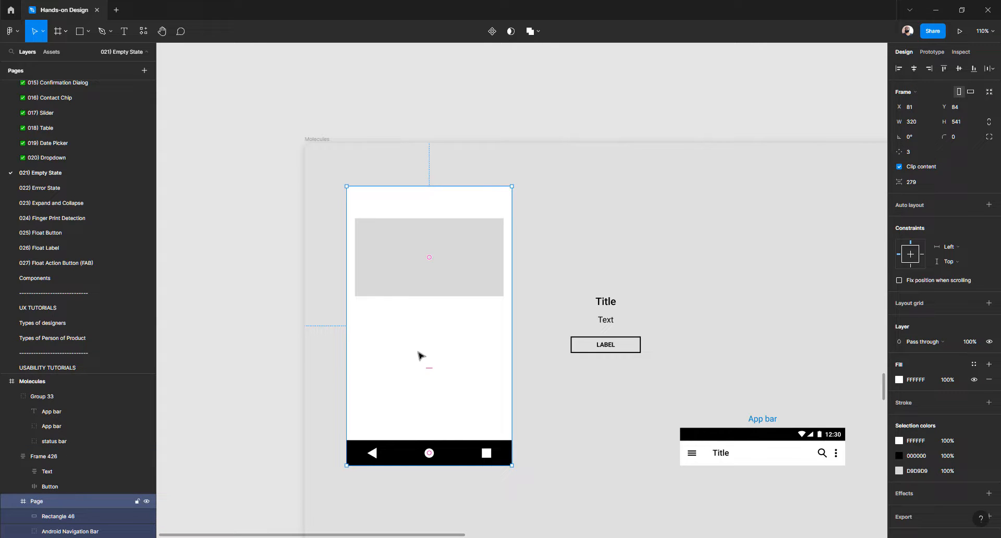
scroll(910, 292, down, 1)
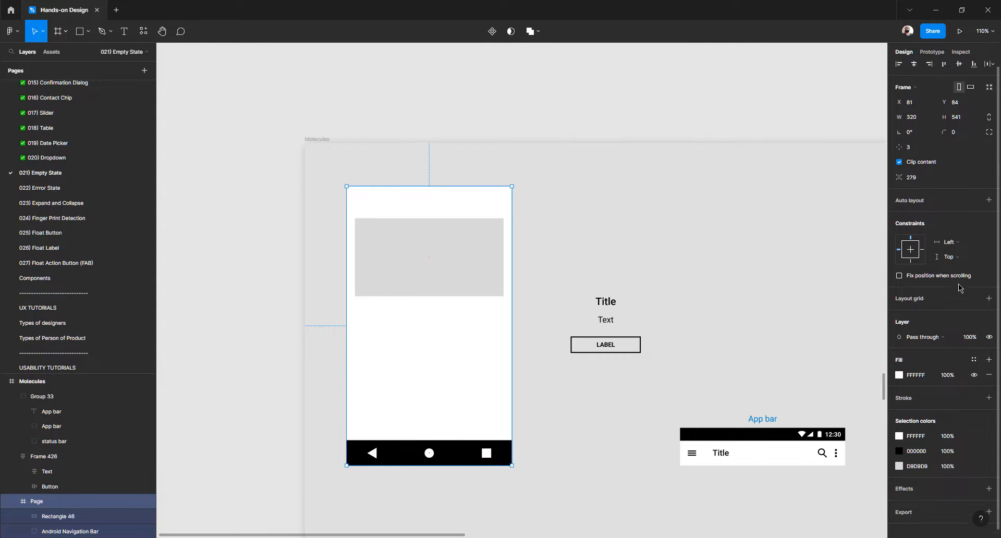
click(913, 295)
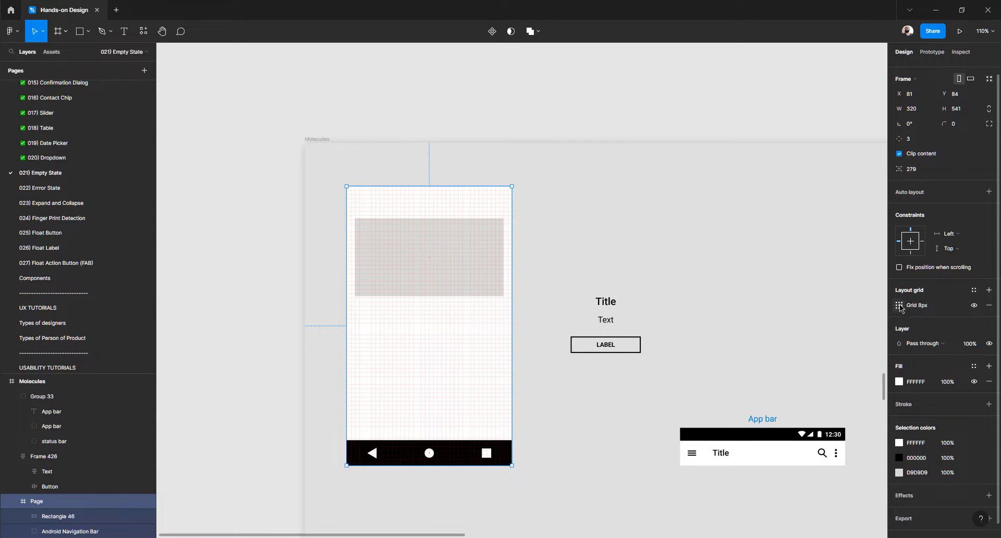
click(900, 306)
click(795, 309)
click(803, 317)
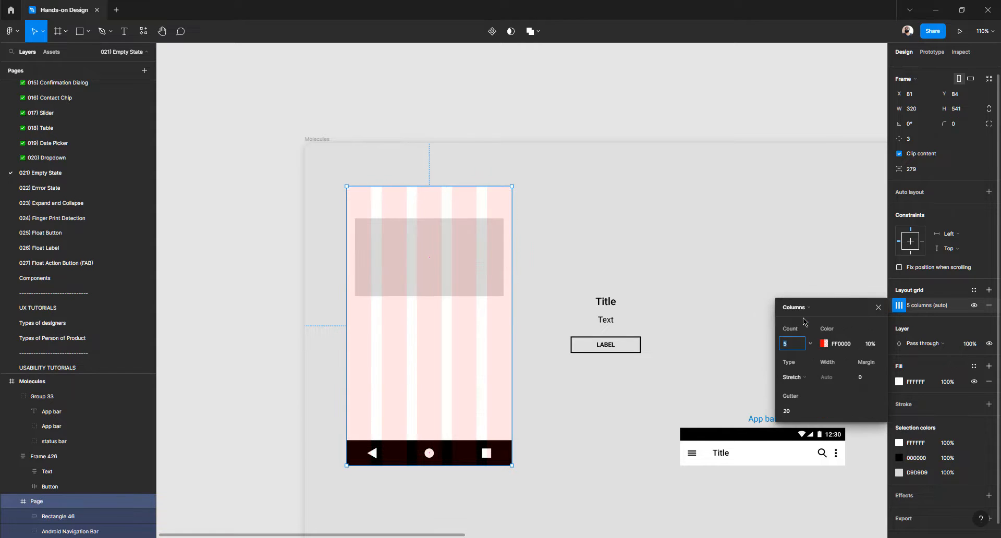
text(2)
key(Return)
Set the Page frame's column grid margin to 16 and its gutter to 16
click(865, 377)
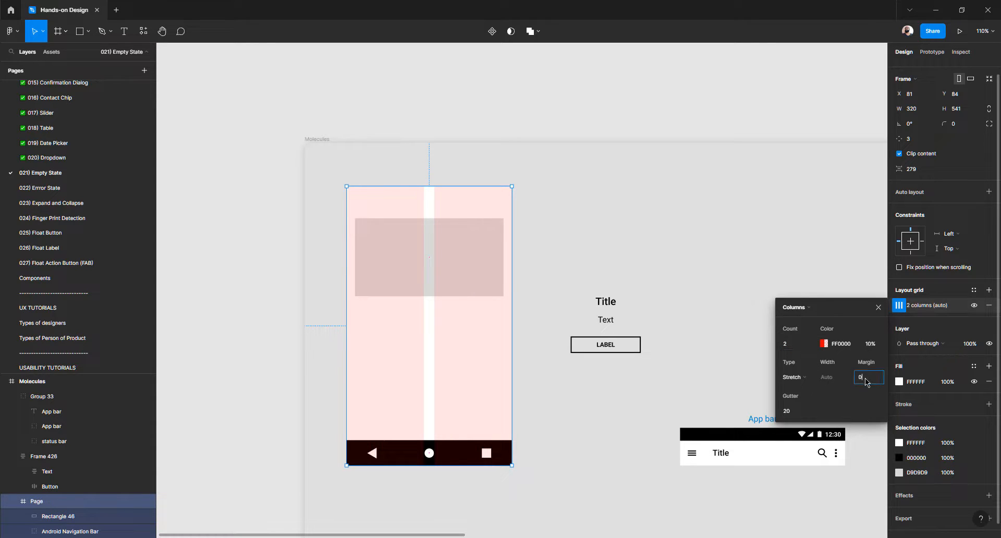
text(16)
key(Return)
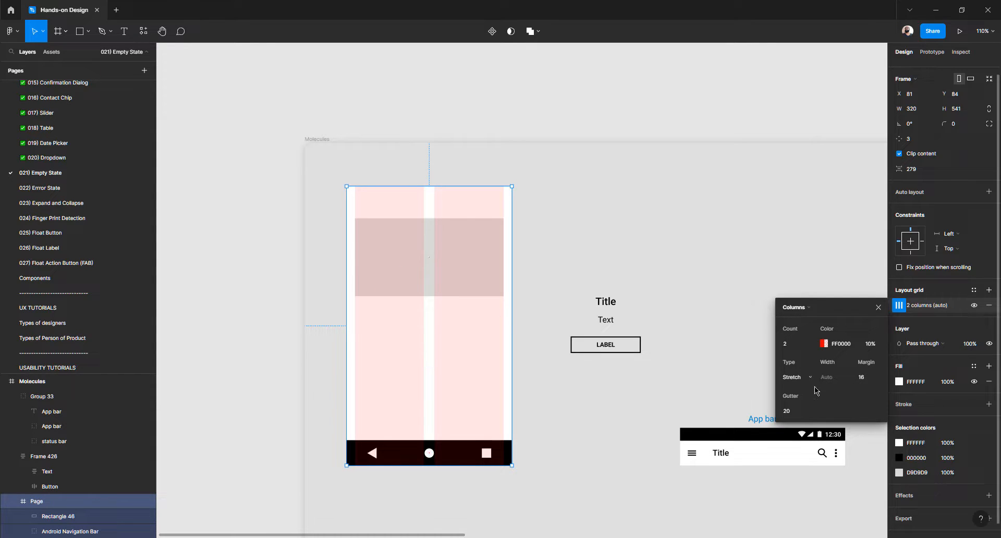
click(796, 414)
key(Return)
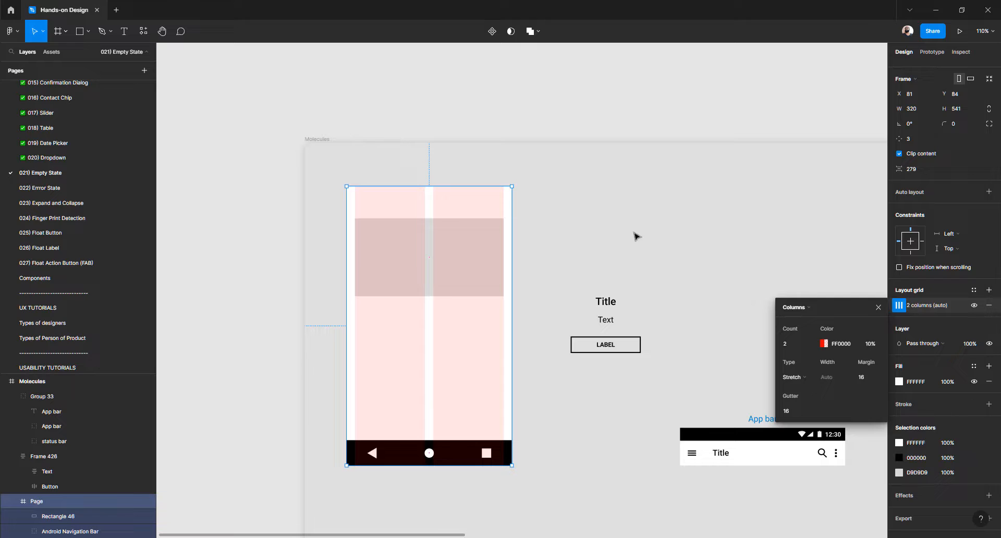
Add the text "Illustration" in the Page frame below the grey rectangle, at about X 45, Y 301
double_click(384, 250)
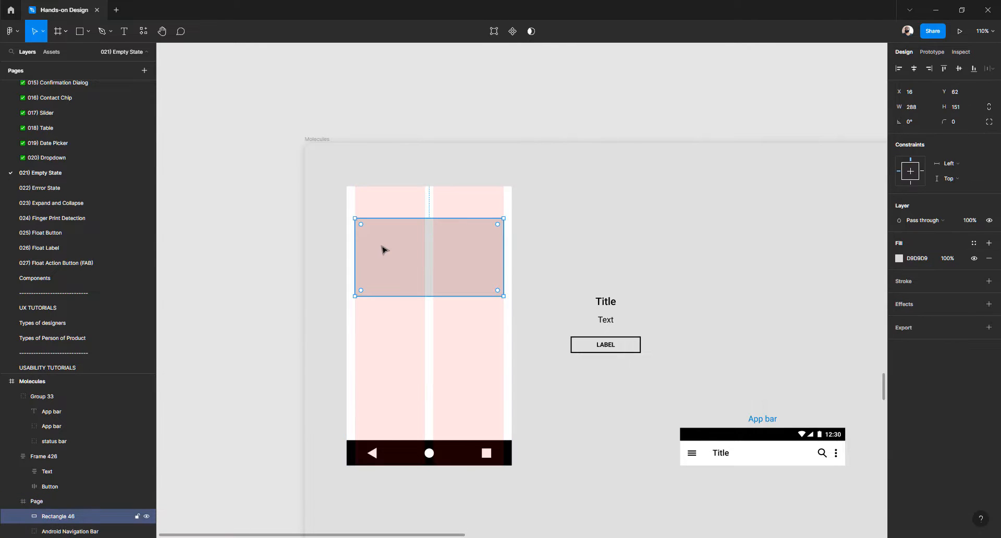
scroll(384, 250, up, 3)
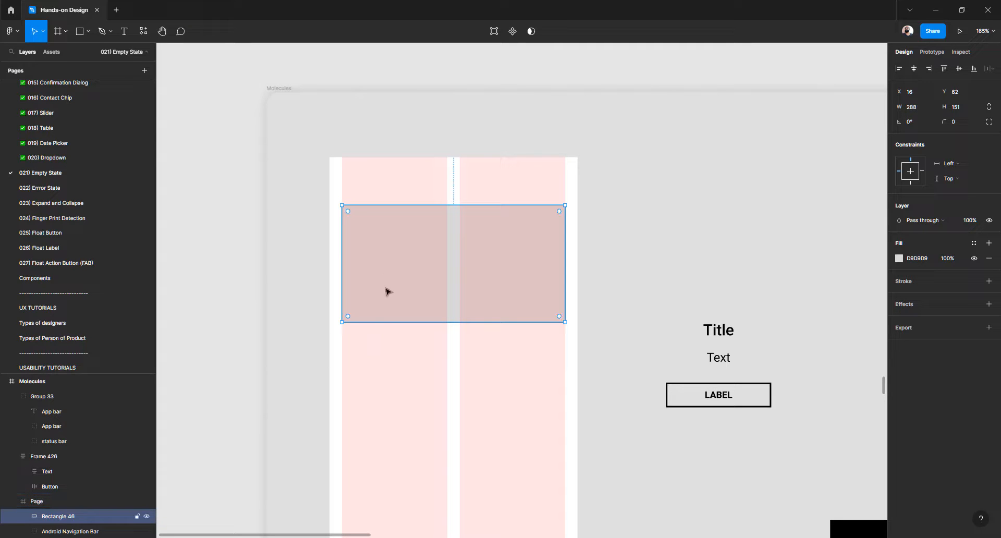
scroll(399, 348, down, 2)
scroll(399, 348, up, 1)
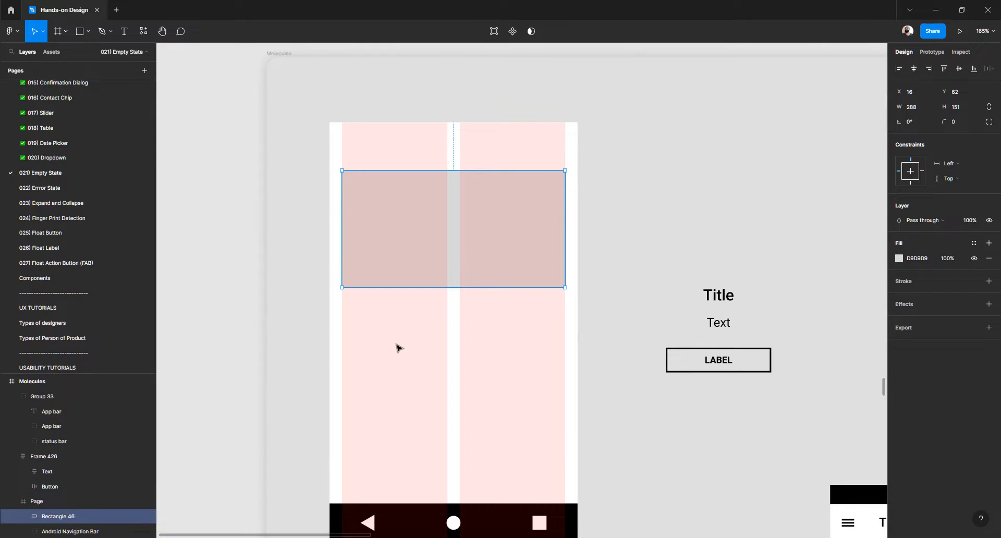
key(t)
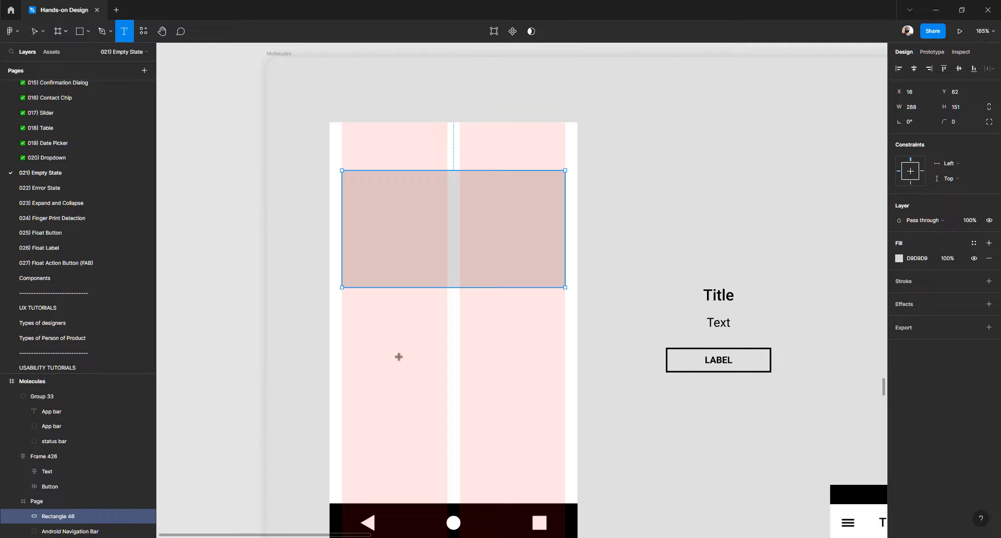
click(395, 360)
text(Illustration)
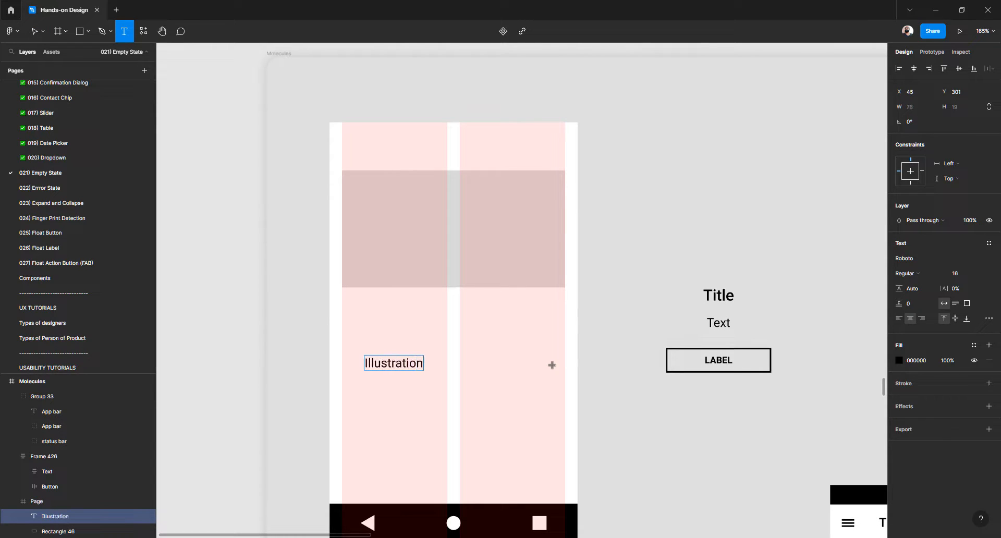
key(Escape)
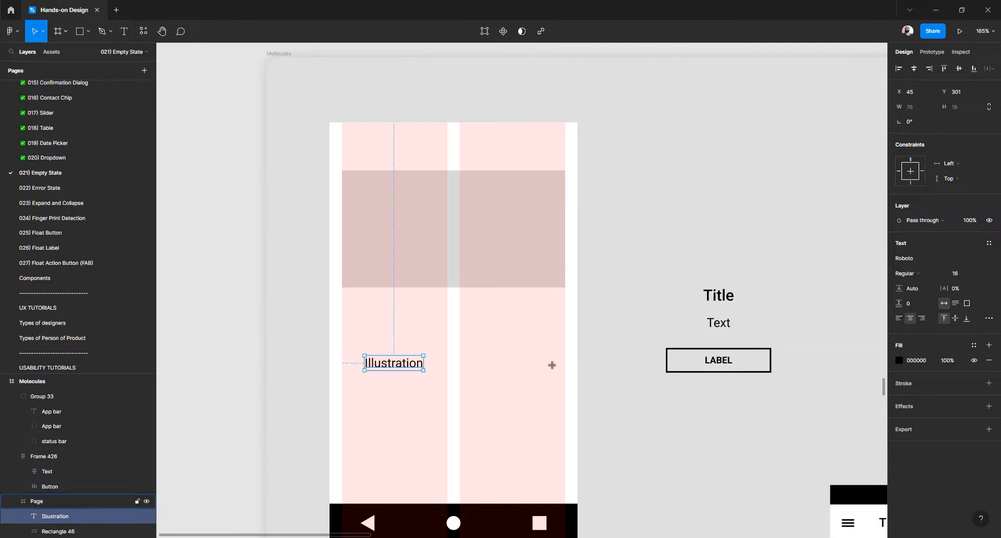
Apply auto layout to the Illustration text and fill its frame with D9D9D9 sampled from the grey rectangle
key(shift+a)
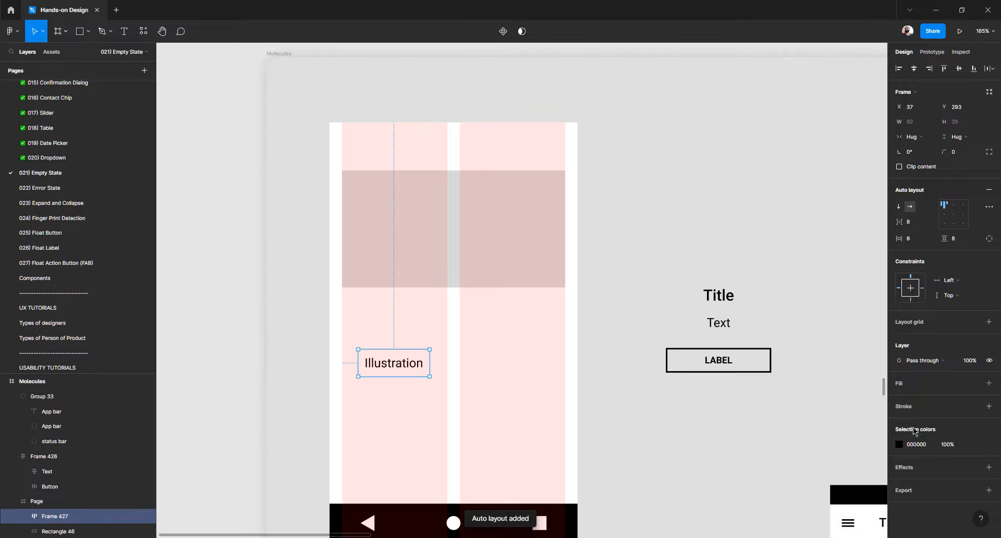
click(989, 383)
click(899, 398)
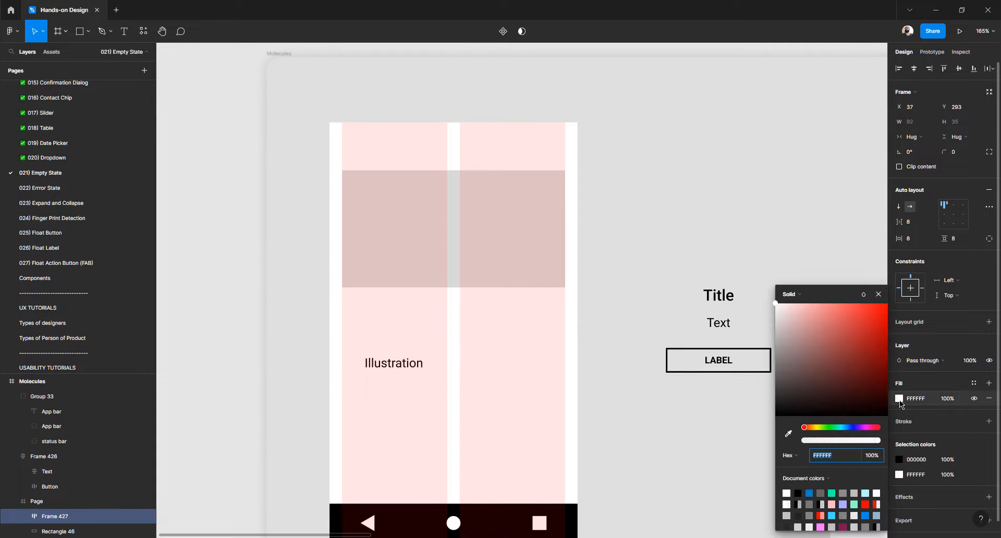
click(789, 433)
click(488, 219)
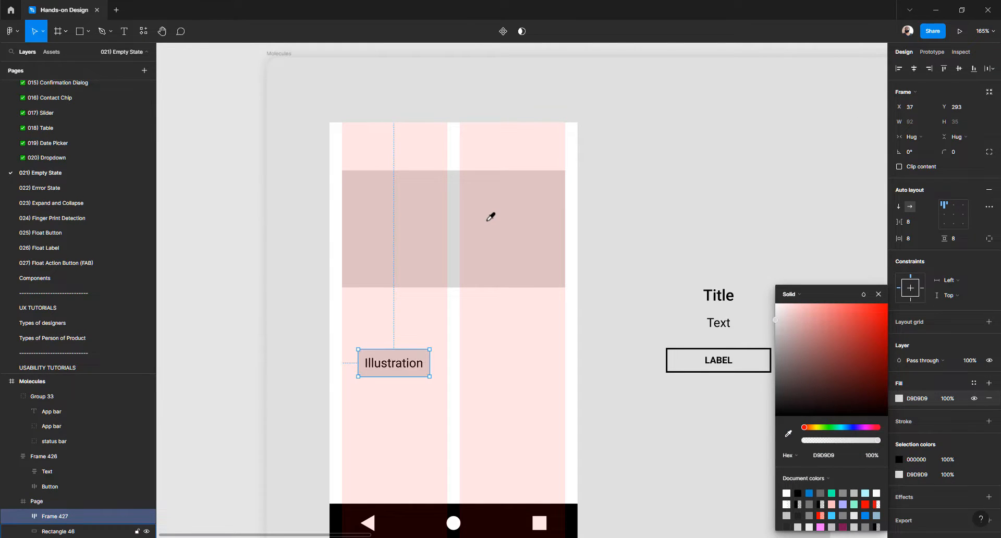
click(878, 294)
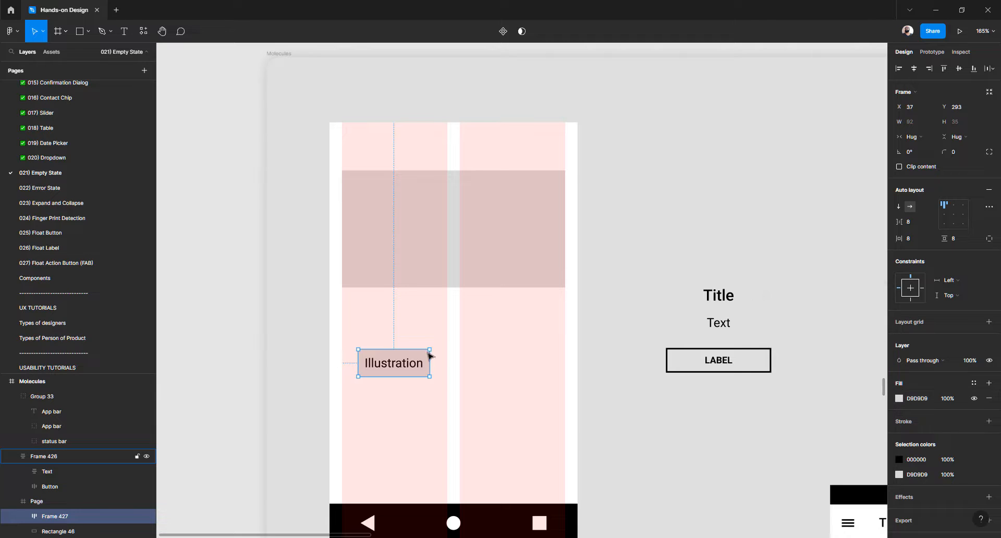
Place the Illustration frame at about X 16, Y 282, resize it to about 288 by 147, and centre its text
scroll(384, 364, up, 3)
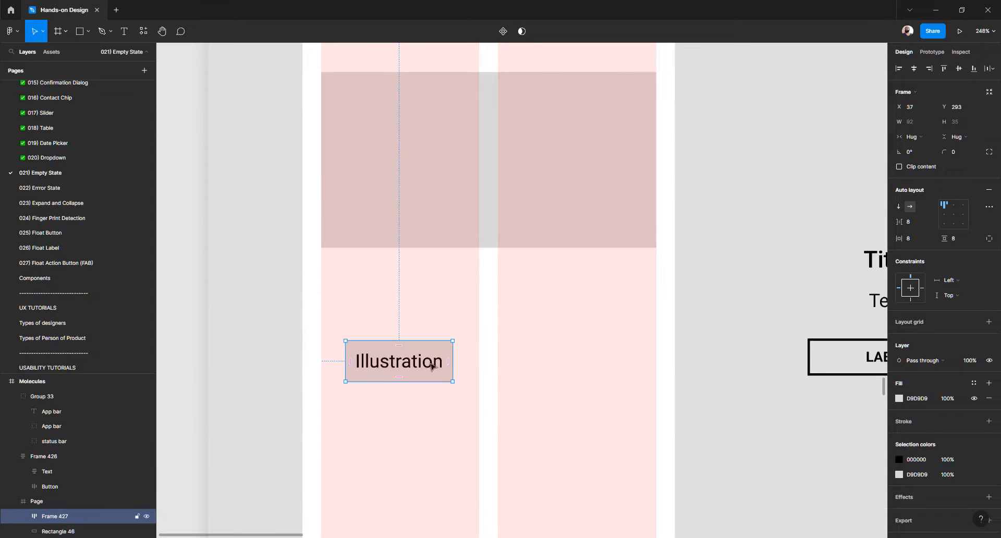
drag(371, 351, 349, 340)
drag(428, 349, 432, 348)
drag(523, 357, 656, 365)
click(954, 214)
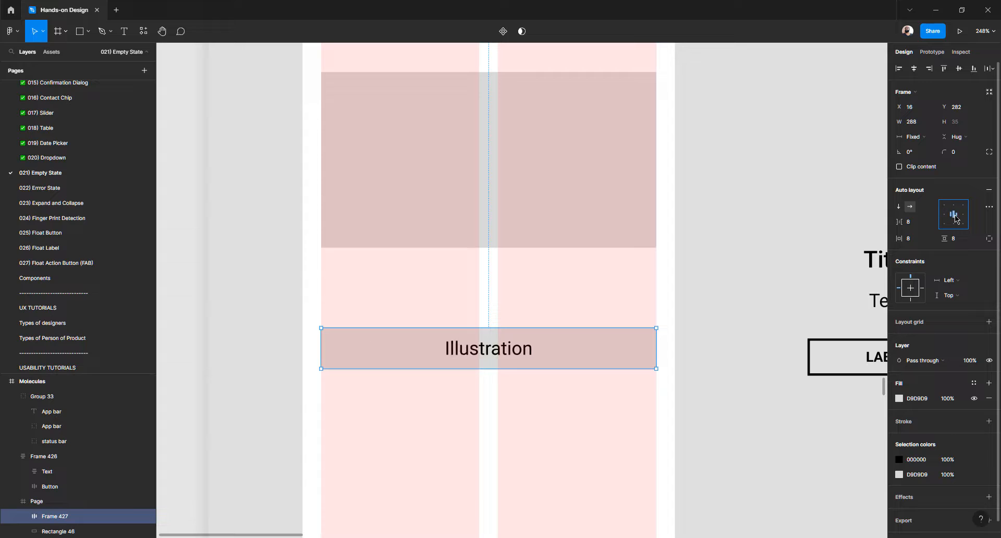
drag(528, 369, 538, 499)
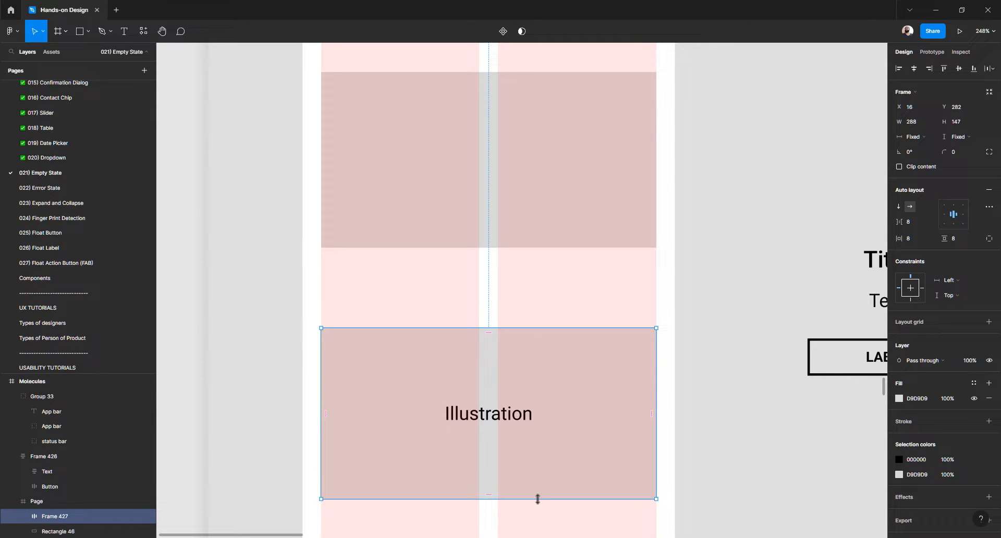
click(283, 404)
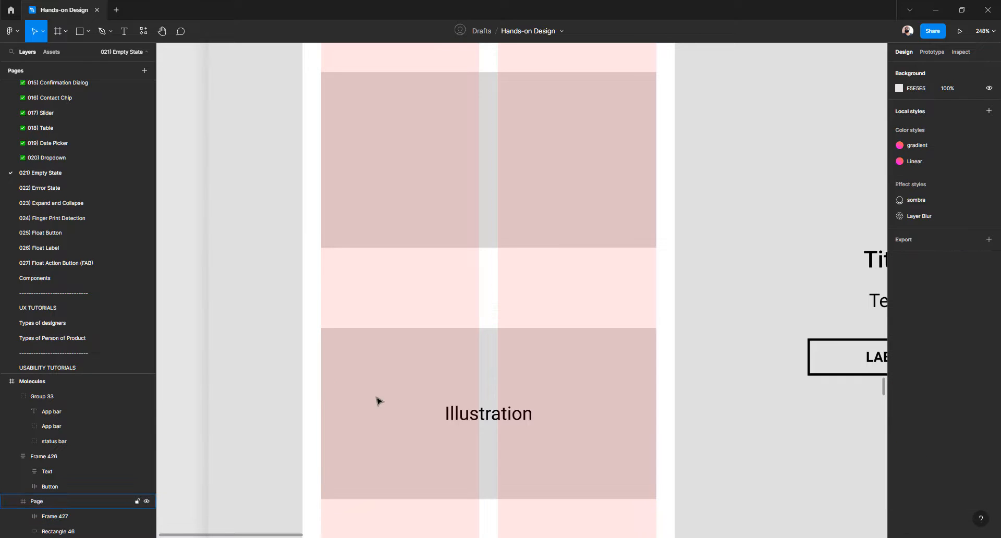
Rename the Illustration auto-layout frame in the Page frame as "Placeholder / Illustration"
click(376, 399)
scroll(62, 485, down, 3)
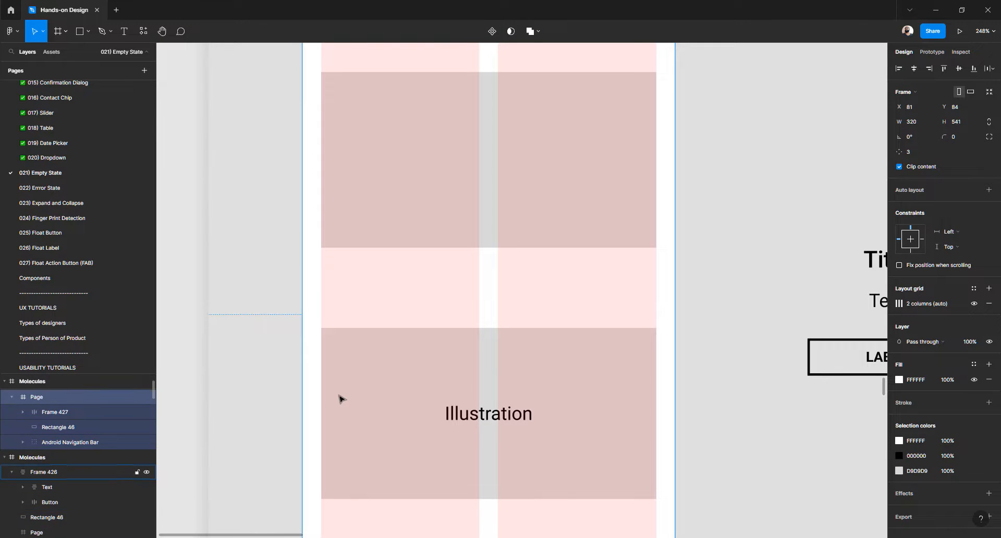
click(343, 395)
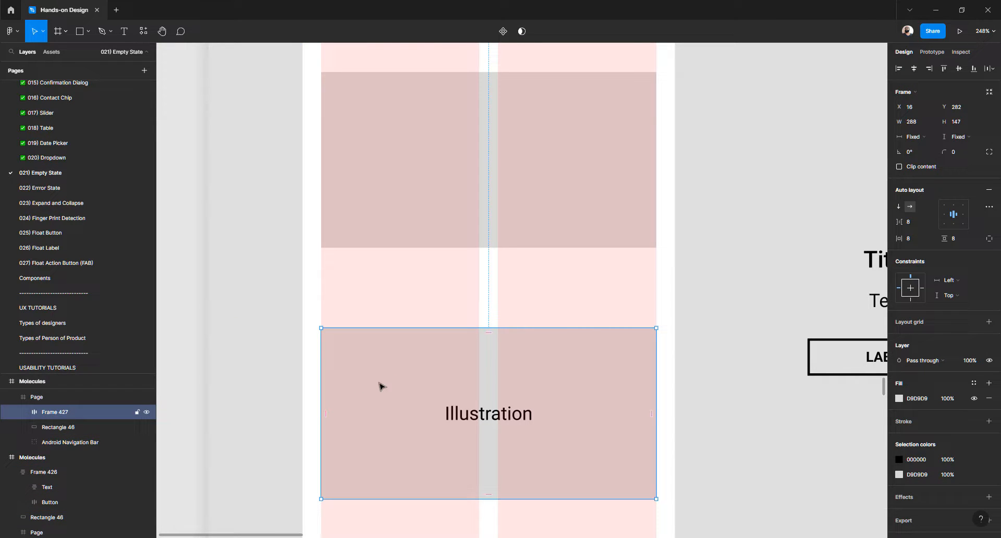
double_click(57, 415)
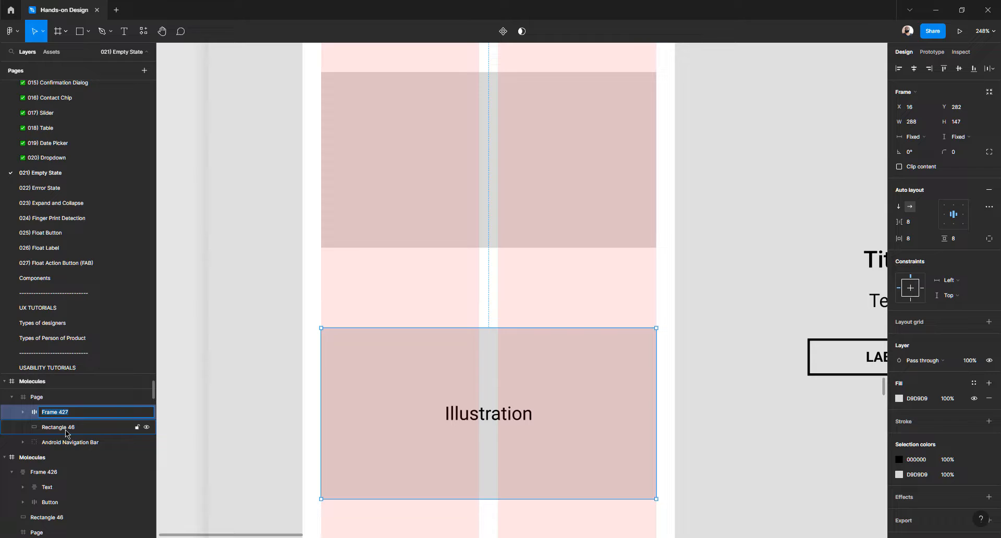
text(Illustration)
key(Return)
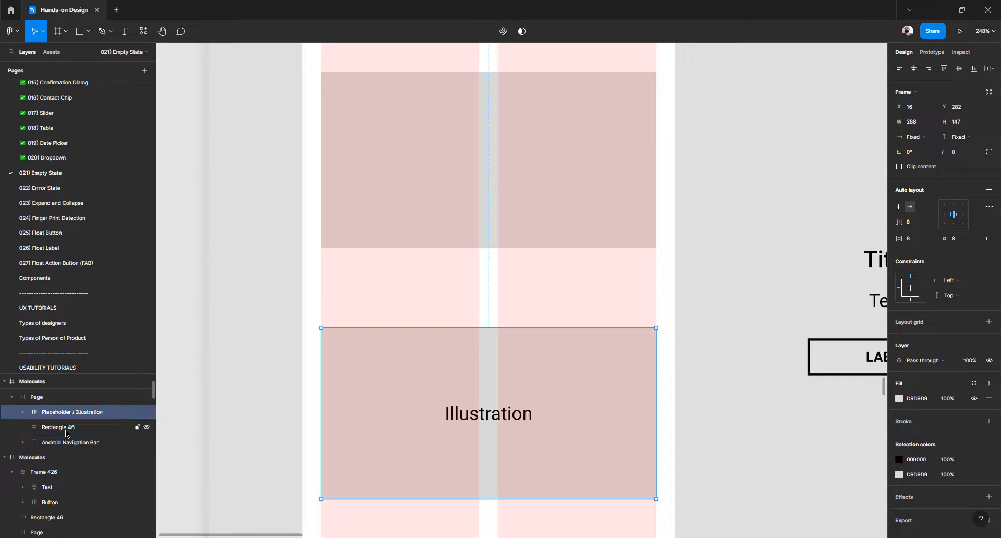
Rename the text layer inside the Placeholder / Illustration frame as "Text"
click(23, 412)
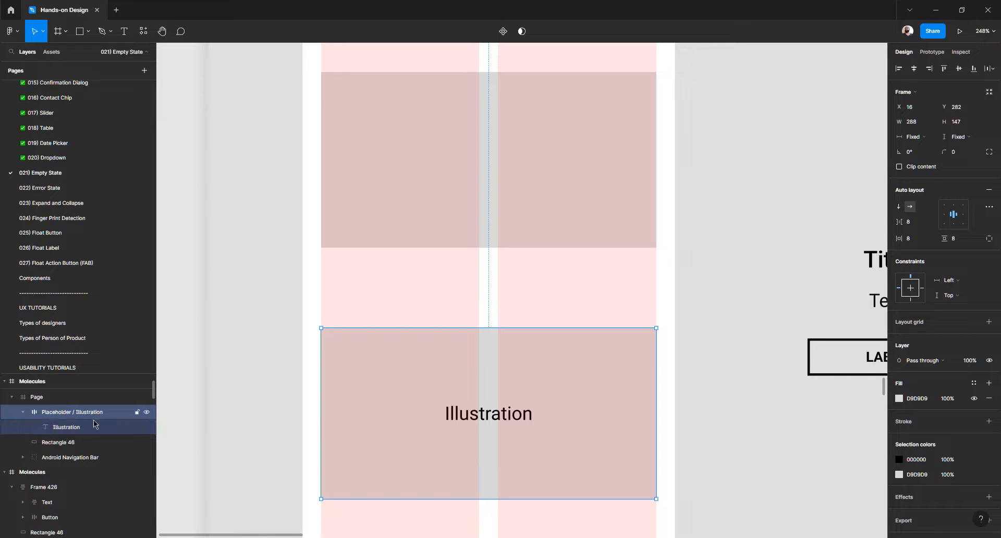
double_click(72, 427)
text(Text)
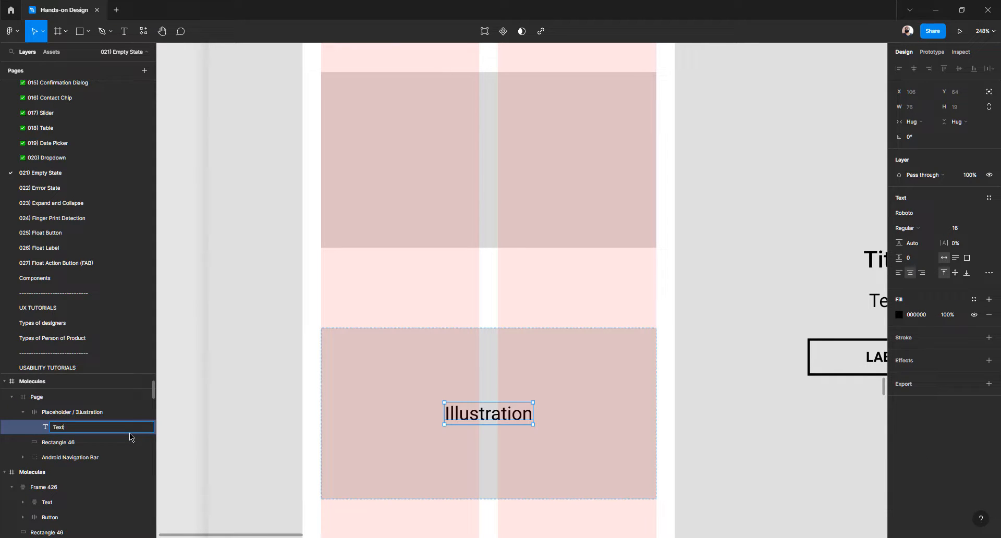
key(Return)
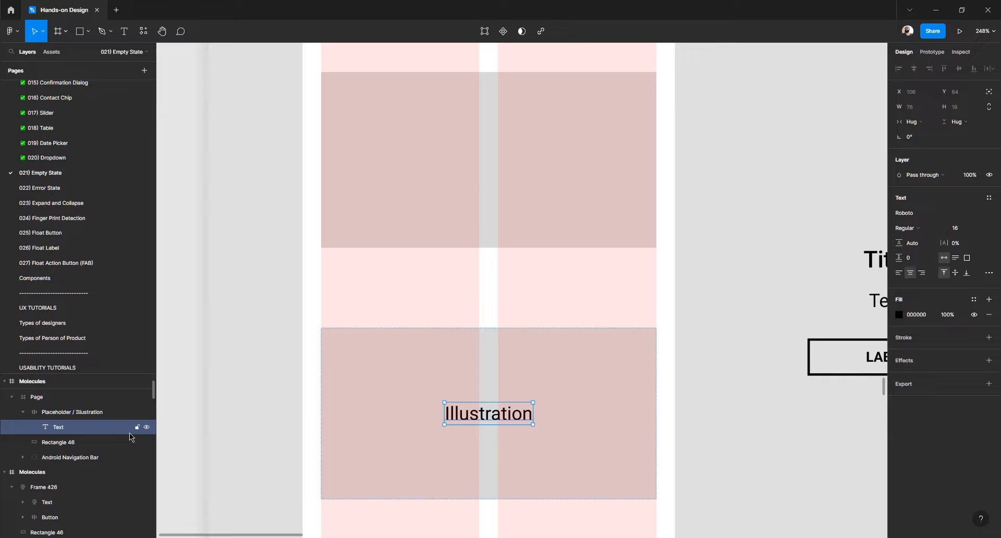
Rename the illustration frame as "Placeholder / Image" and turn it into a component
double_click(93, 413)
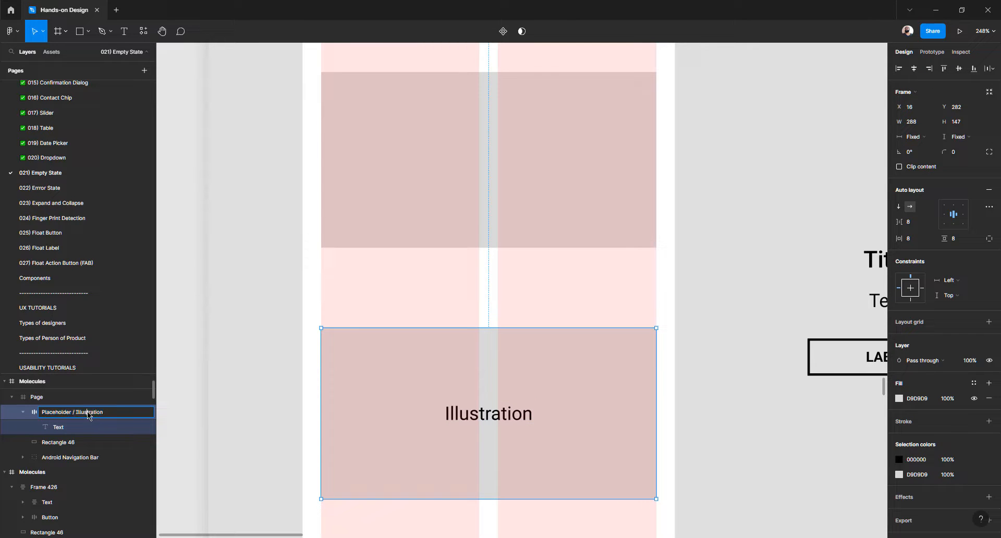
double_click(79, 412)
text(Im)
key(Return)
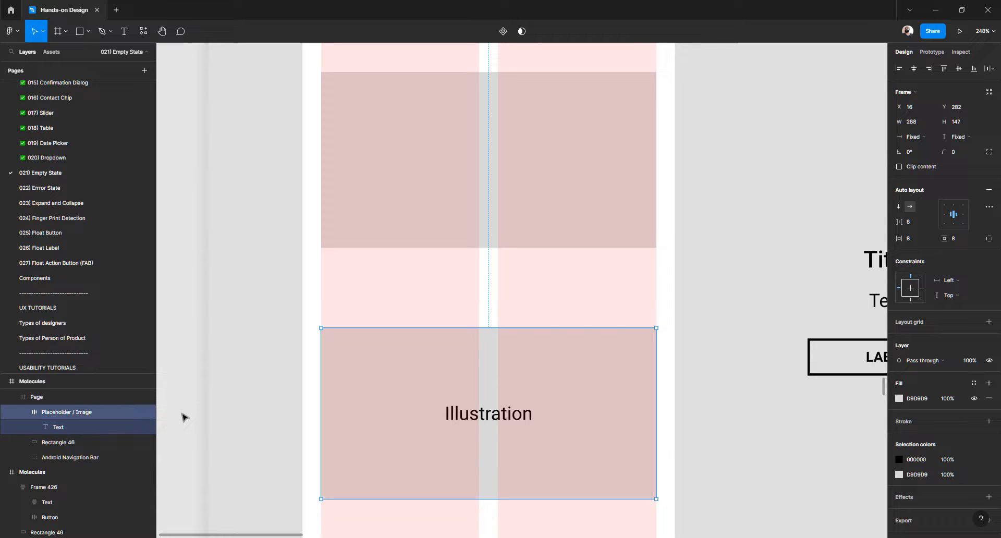
click(183, 416)
click(85, 412)
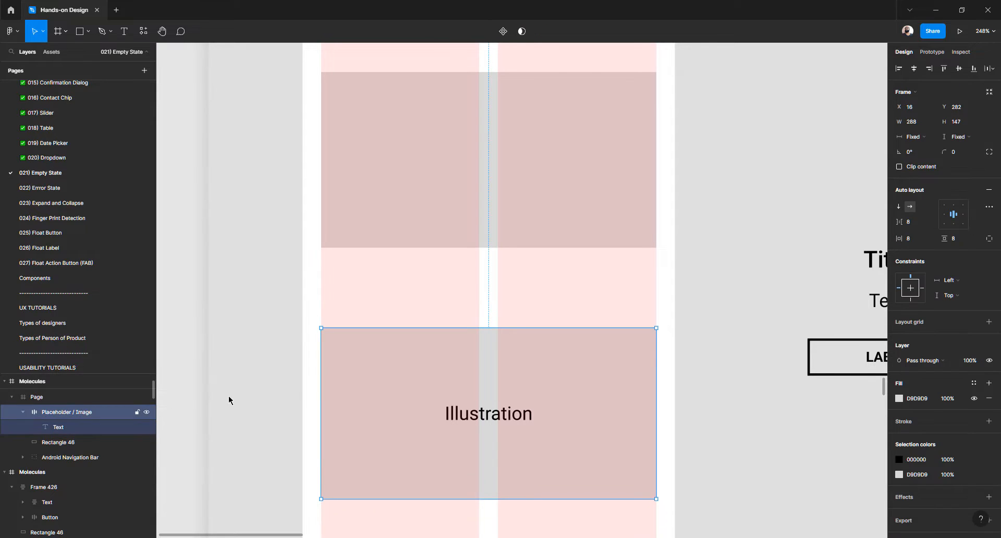
click(503, 33)
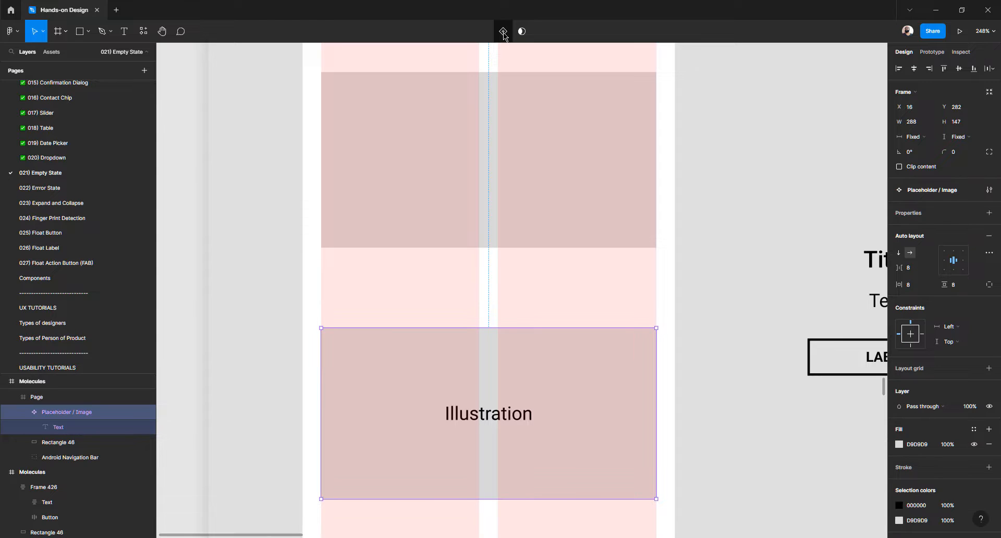
Delete the grey rectangle above the illustration placeholder in the Page frame
click(432, 176)
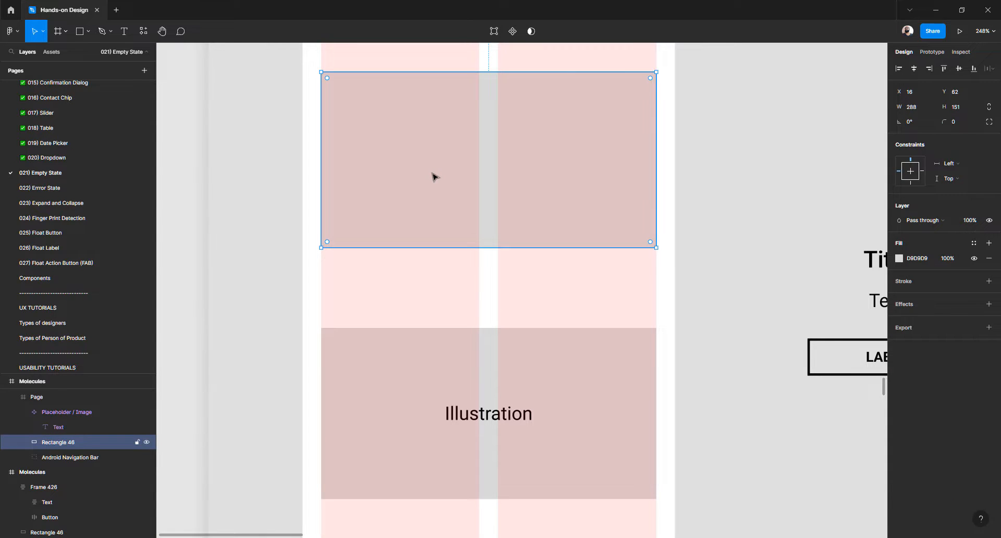
key(Delete)
click(407, 420)
drag(407, 420, 382, 189)
key(ctrl+z)
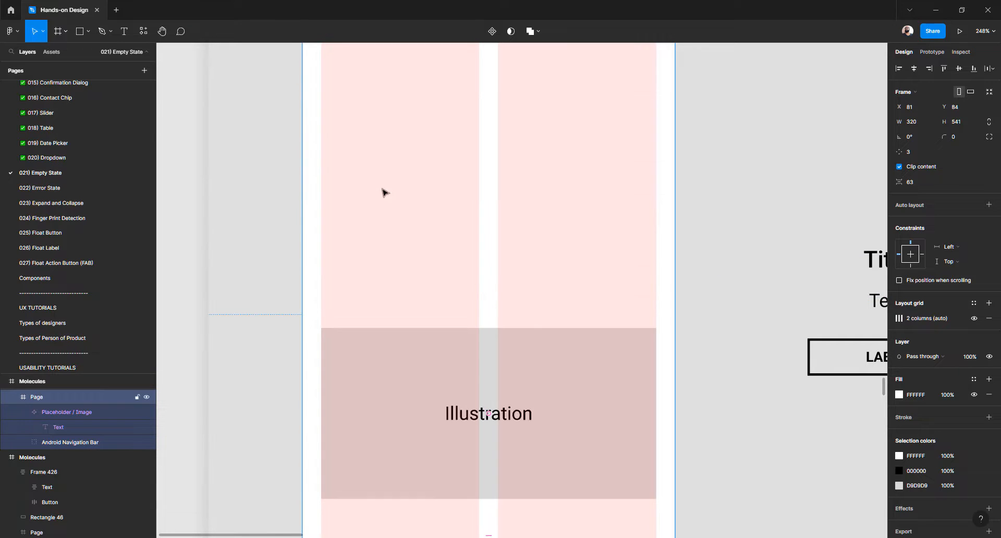
Move the Placeholder / Image component out of the Page frame onto the empty canvas beside the Molecules frame
click(393, 409)
drag(390, 421, 601, 264)
scroll(378, 212, down, 2)
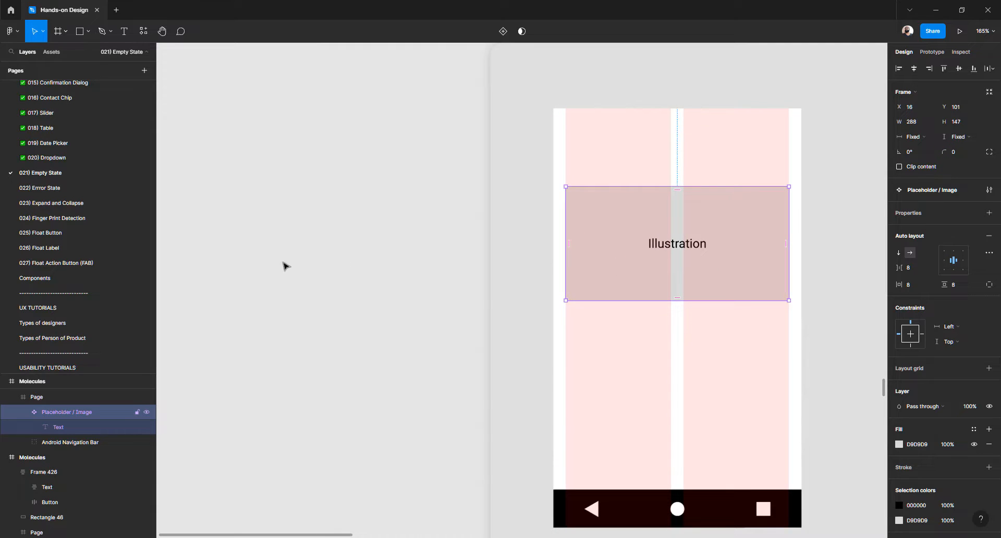
key(ctrl+x)
key(ctrl+v)
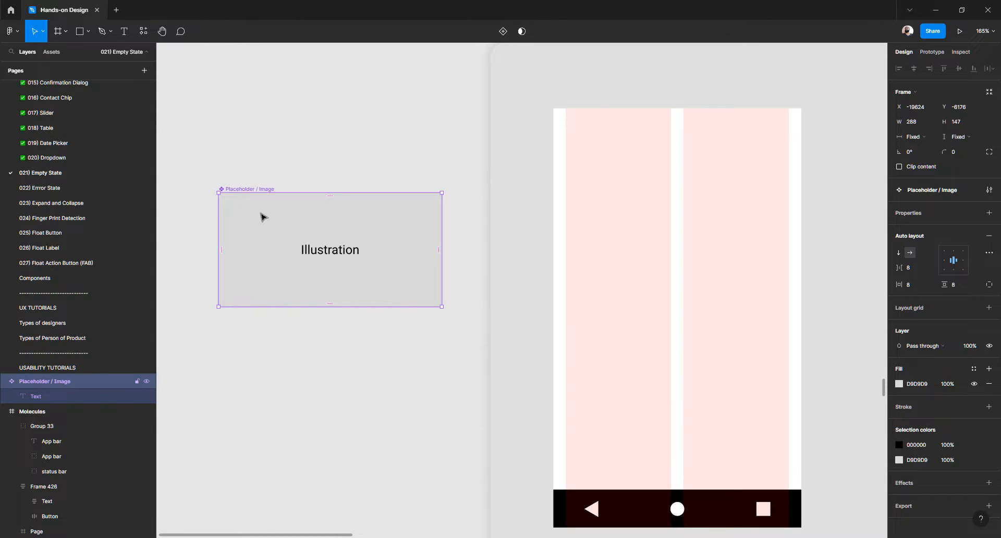
Create an instance of the Placeholder / Image component directly below the main component
drag(264, 219, 269, 388)
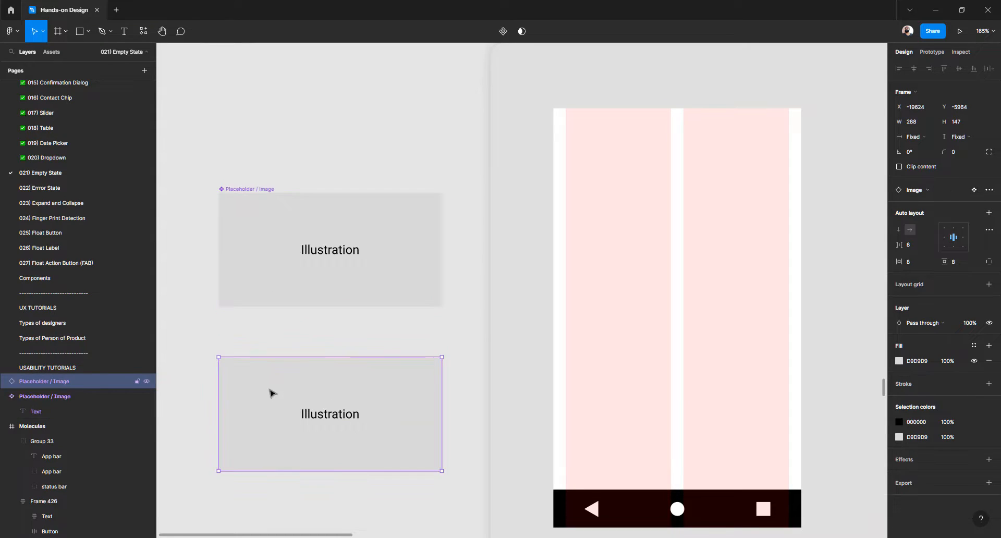
key(Escape)
click(225, 191)
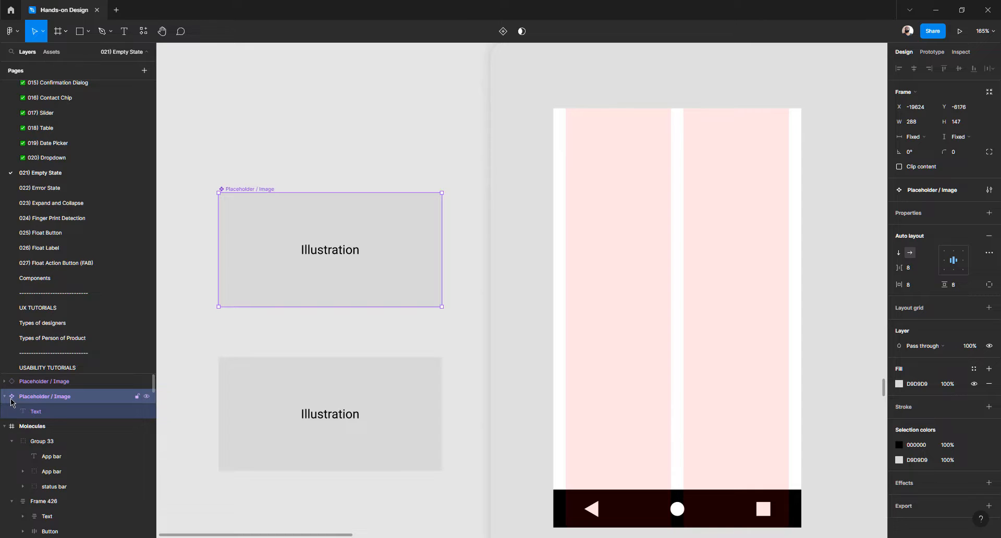
click(25, 382)
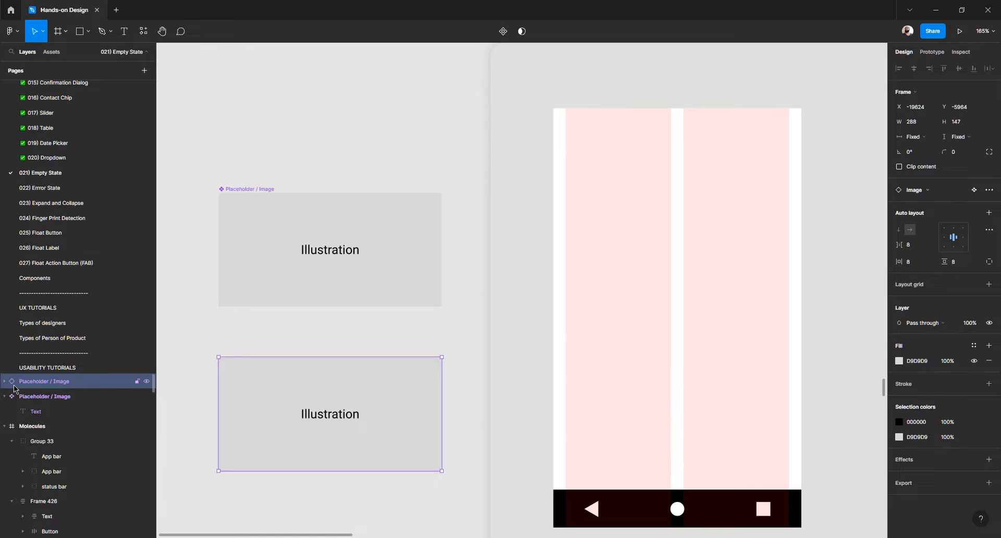
Cut the main Placeholder / Image component, leaving its instance, and open the Components page
click(264, 242)
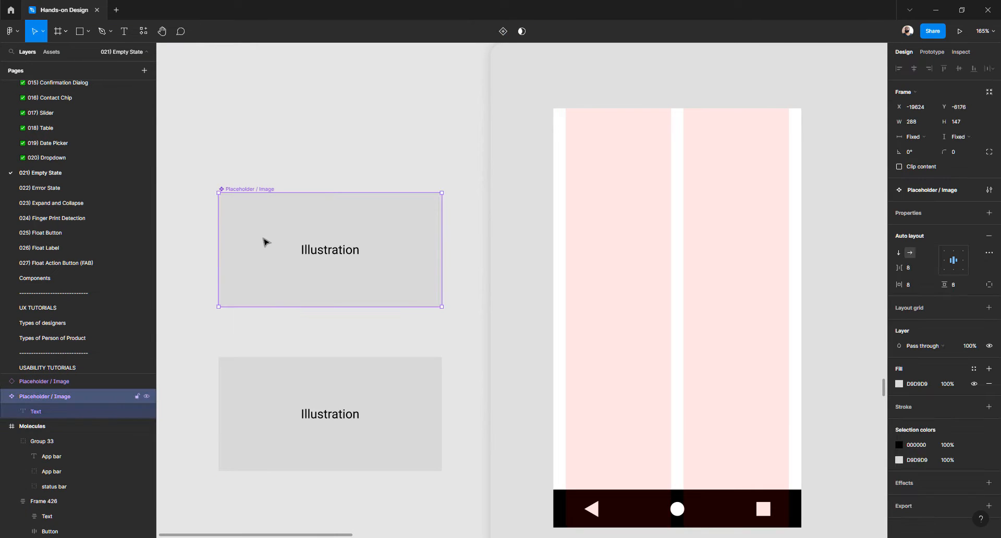
key(Delete)
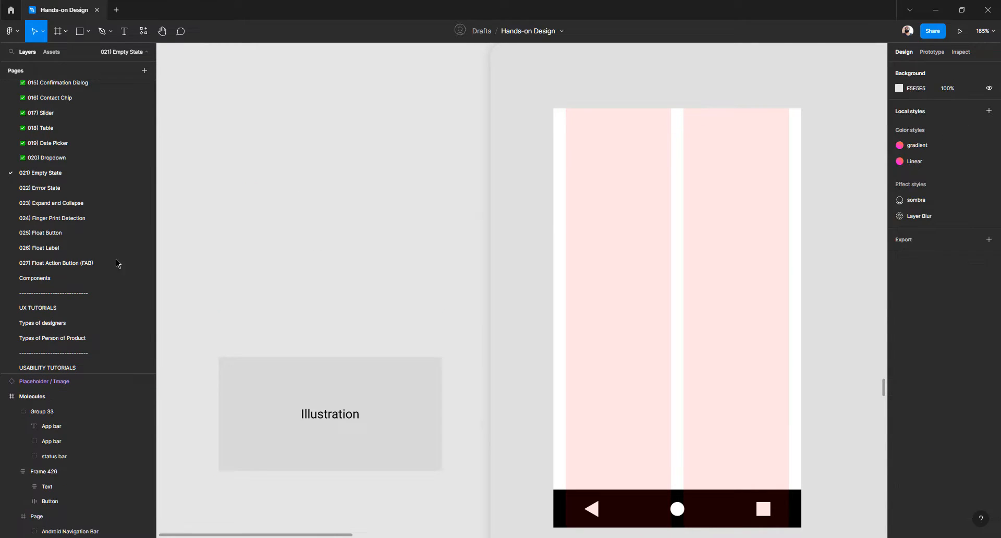
scroll(58, 296, down, 3)
scroll(59, 296, up, 5)
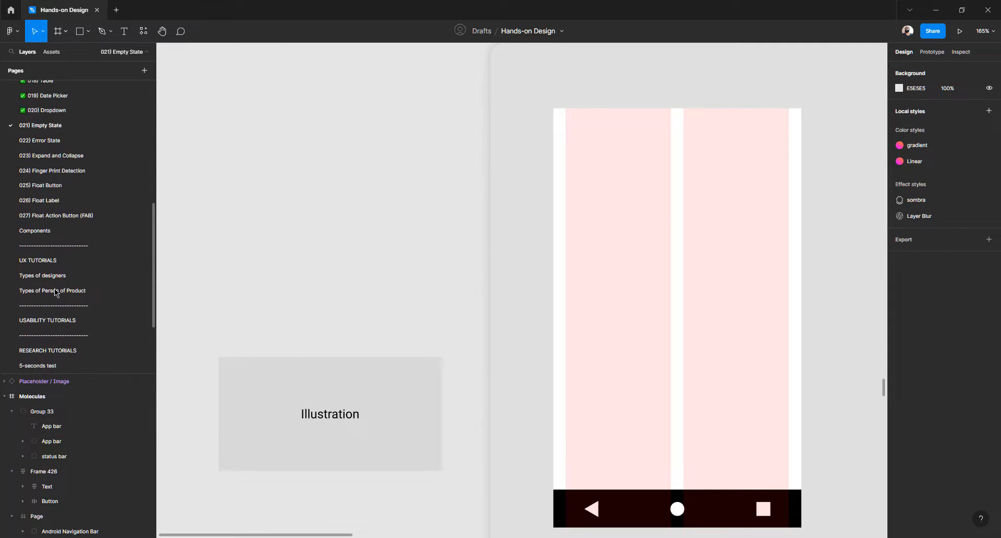
click(45, 335)
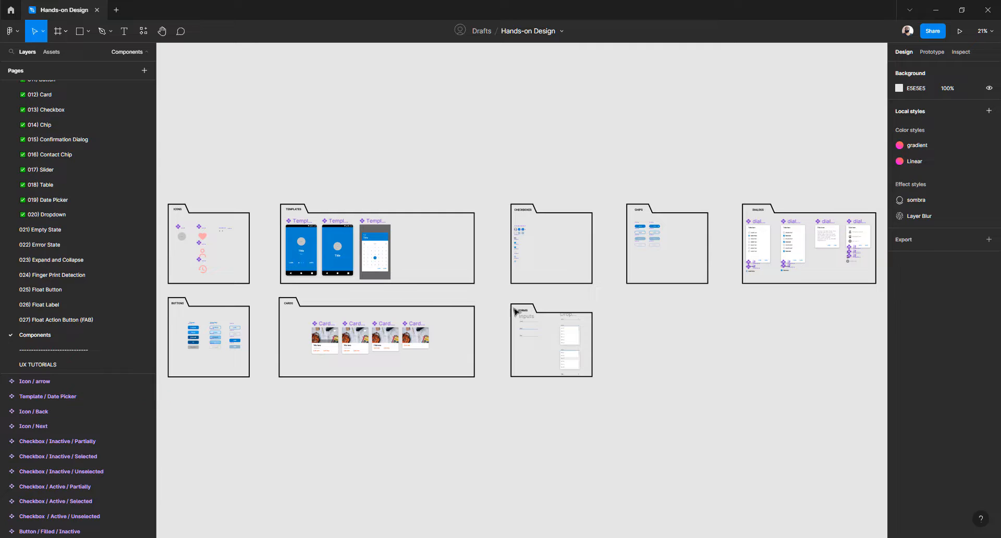
Look over the component folders and examine the Icon / Placeholder component in the ICONS folder
scroll(501, 311, right, 3)
scroll(518, 312, down, 4)
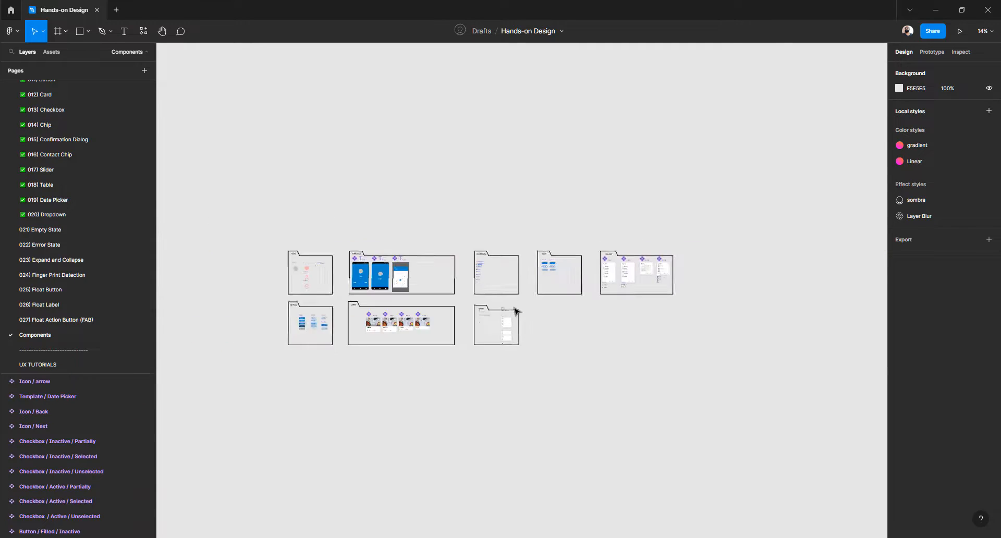
scroll(515, 312, up, 4)
scroll(516, 311, left, 5)
scroll(429, 288, up, 4)
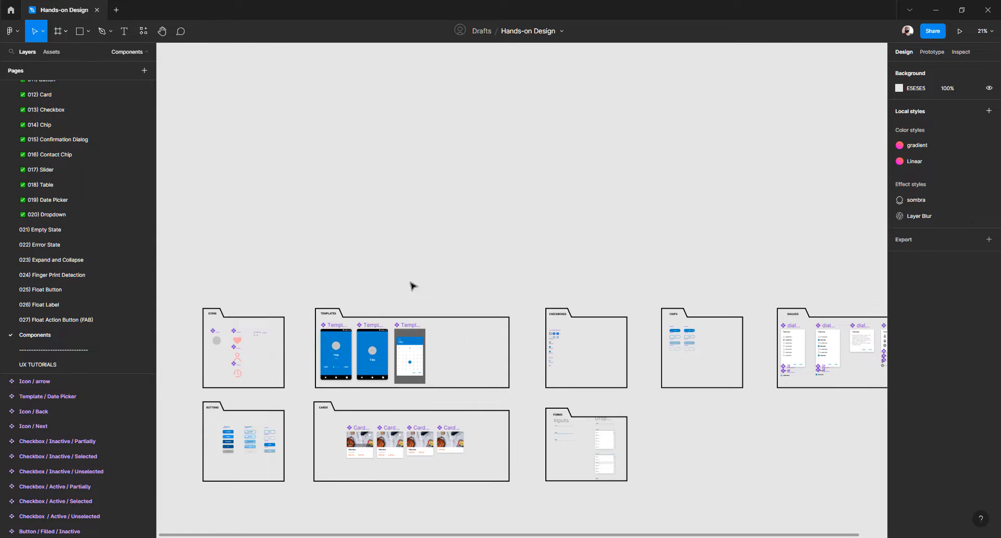
scroll(286, 340, up, 10)
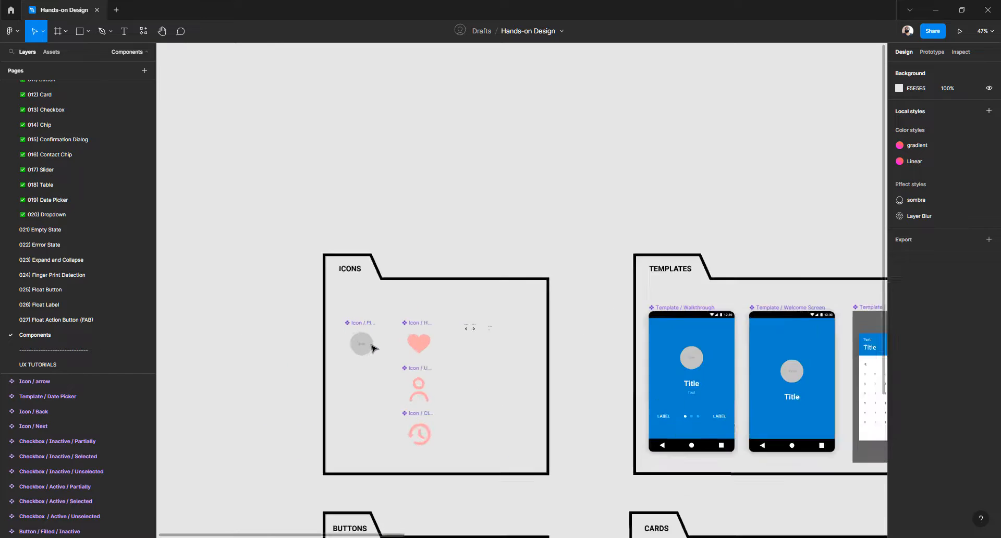
click(329, 335)
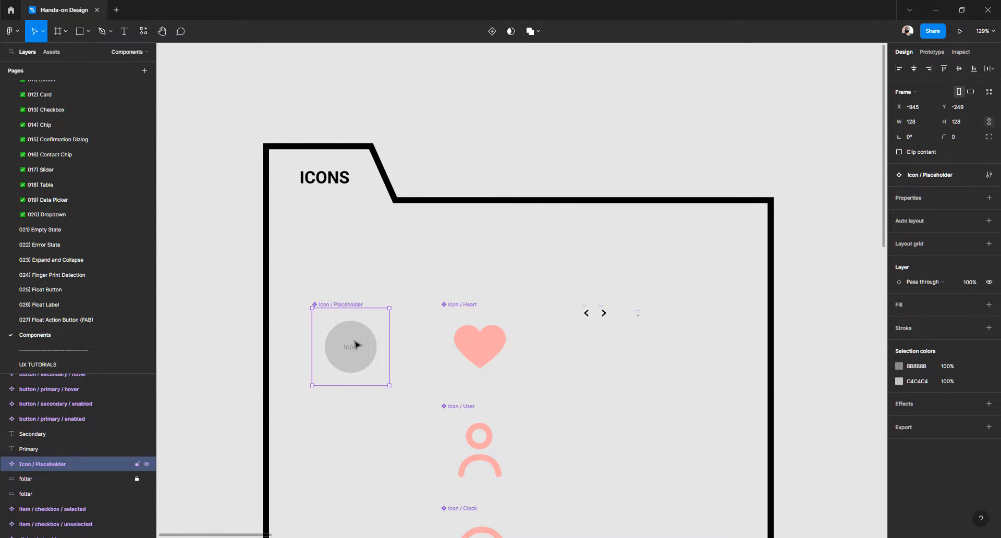
drag(337, 342, 407, 308)
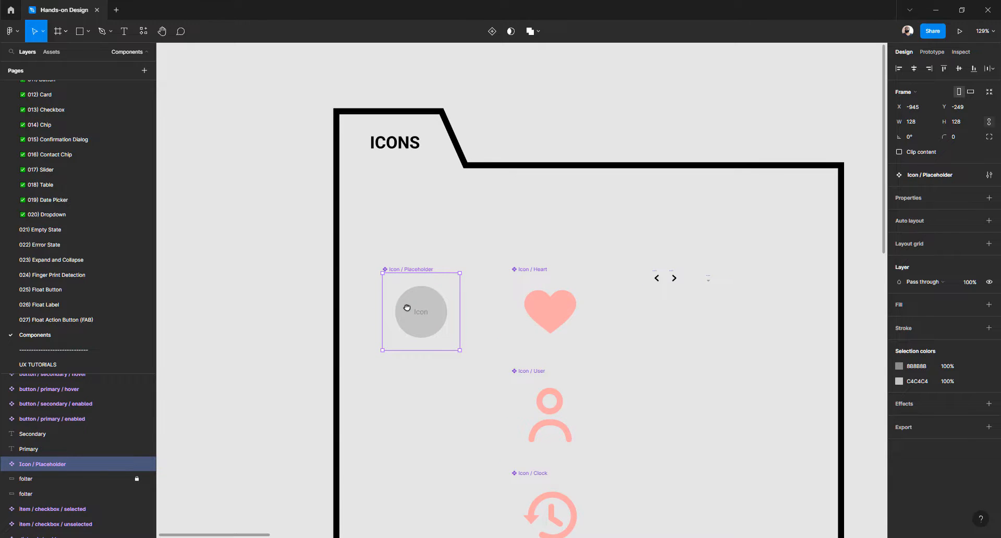
scroll(407, 307, down, 6)
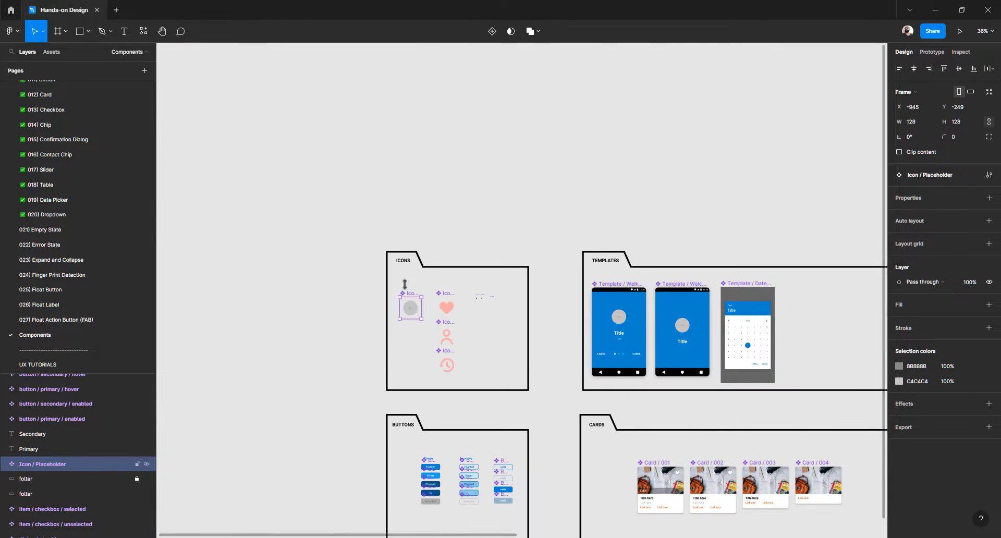
Duplicate the ICONS folder outline and place the copy below the CHIPS folder at about X 3713, Y 506
click(437, 274)
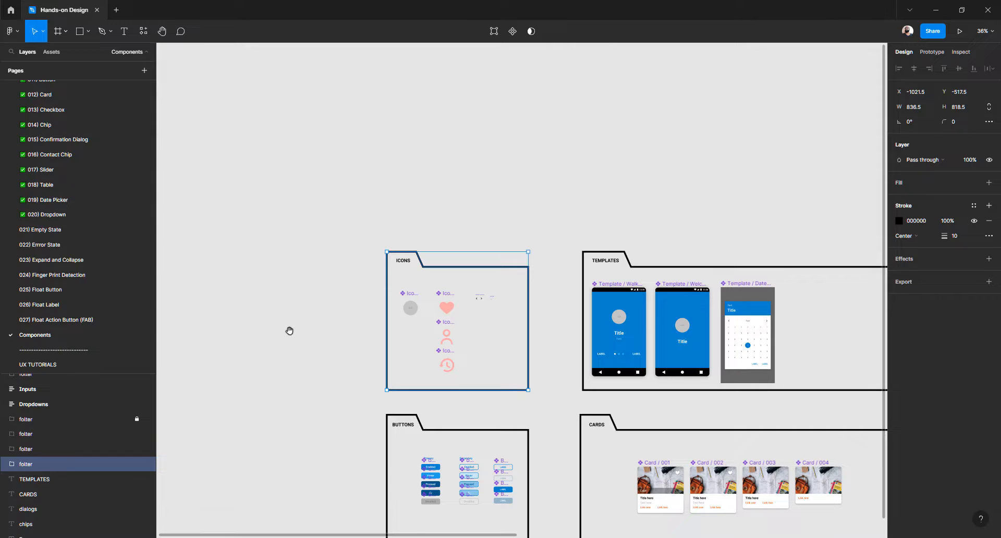
scroll(285, 326, down, 4)
scroll(284, 324, down, 3)
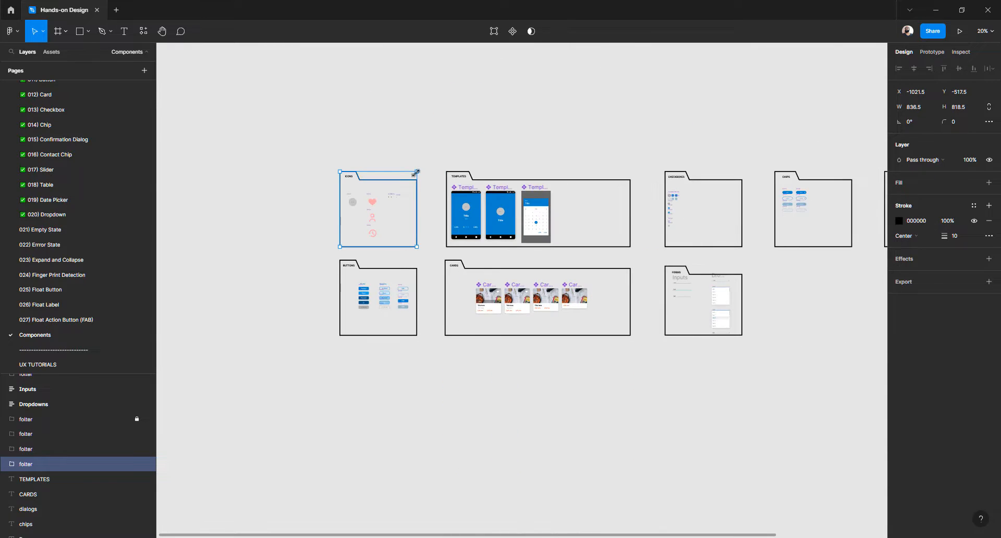
drag(395, 183, 832, 278)
Raise the bottom edge of the new folder outline, giving it a height of 765.5 to line up with the neighbouring FORMS folder
double_click(804, 343)
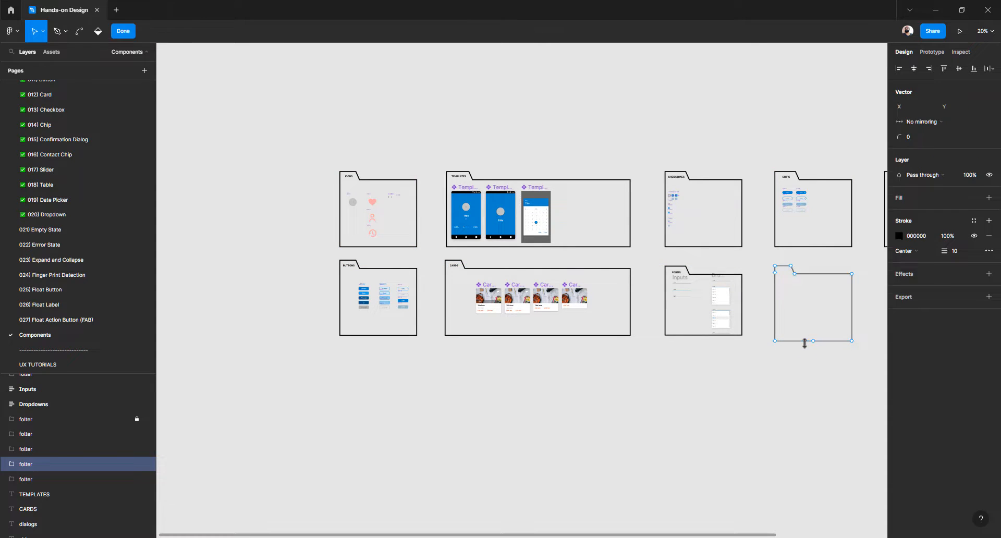
drag(863, 355, 775, 343)
key(shift+Up)
key(shift+Up)
key(shift+Up)
key(shift+Up)
key(shift+Up)
key(shift+Up)
key(Down)
key(Down)
key(Down)
key(Down)
key(Down)
key(Down)
key(Down)
key(Escape)
key(Escape)
key(Escape)
drag(829, 359, 783, 330)
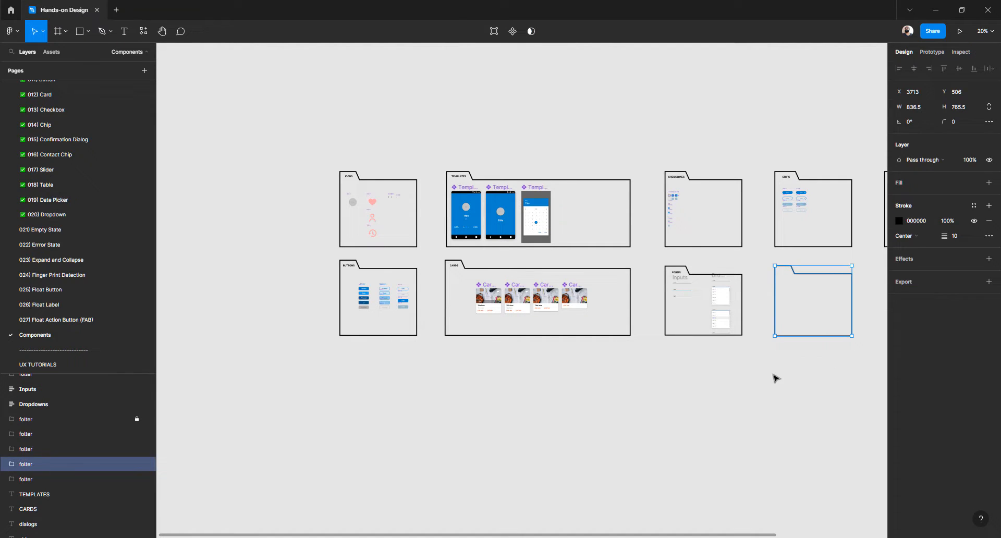
Paste the Placeholder / Image component into the new folder and place an Icon / Placeholder instance below it at about X 4242, Y 964
key(Escape)
drag(530, 296, 834, 295)
click(353, 206)
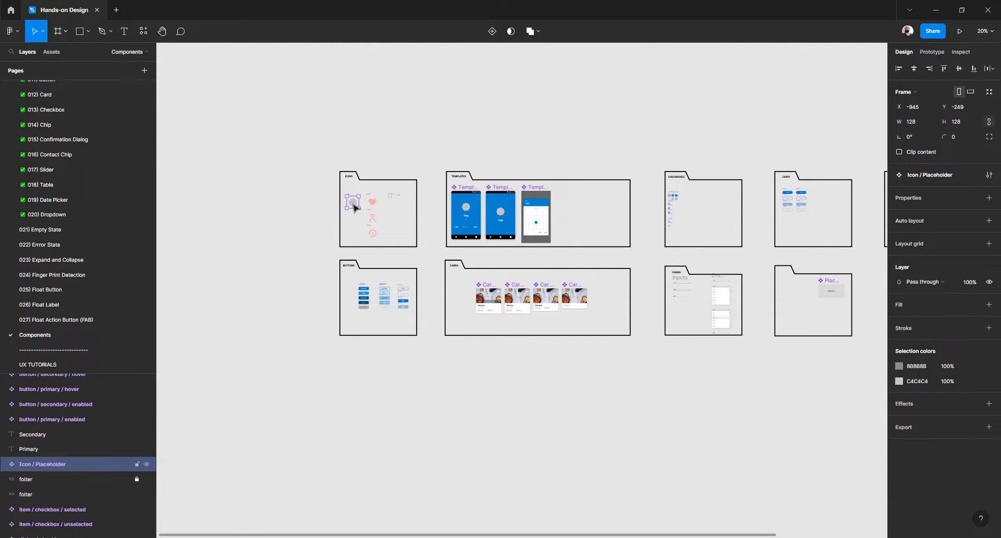
drag(354, 207, 825, 317)
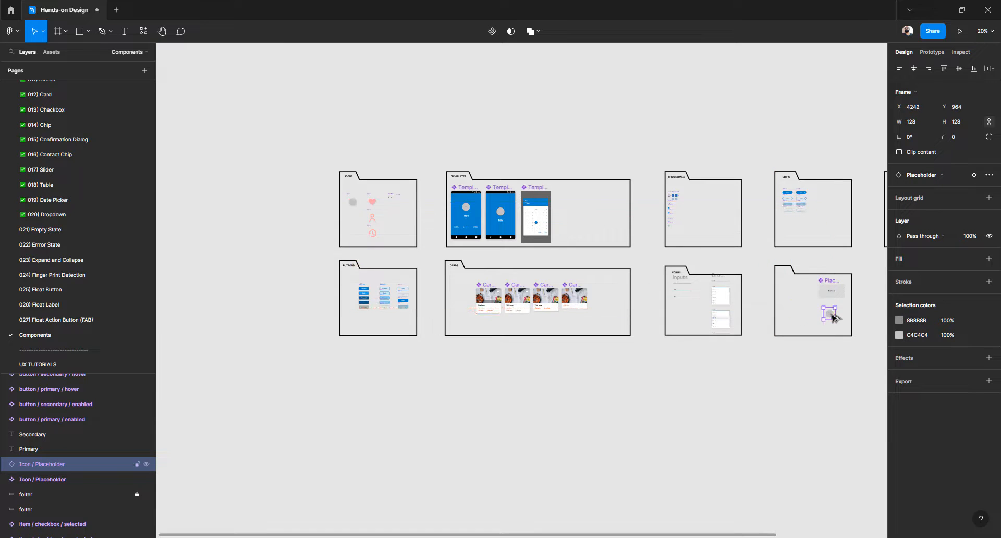
Move the Icon / Placeholder instance beneath the Placeholder / Image component, at about X 4345, Y 900
scroll(829, 317, up, 5)
scroll(832, 317, up, 5)
scroll(688, 320, right, 5)
drag(629, 325, 663, 306)
Set the Illustration text's fill to 8B8B8B, matching the Icon label's color
scroll(663, 306, up, 2)
scroll(663, 306, up, 5)
double_click(572, 154)
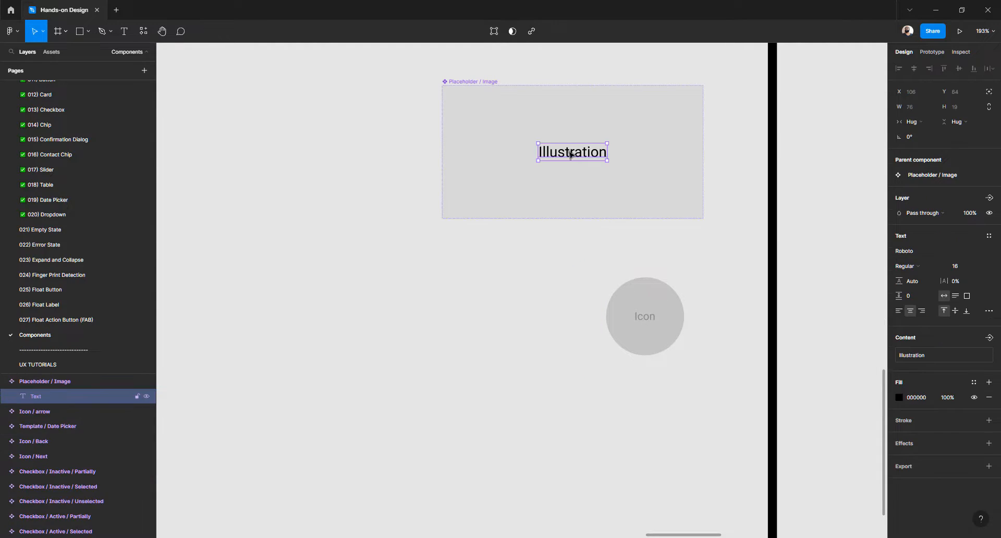
double_click(647, 322)
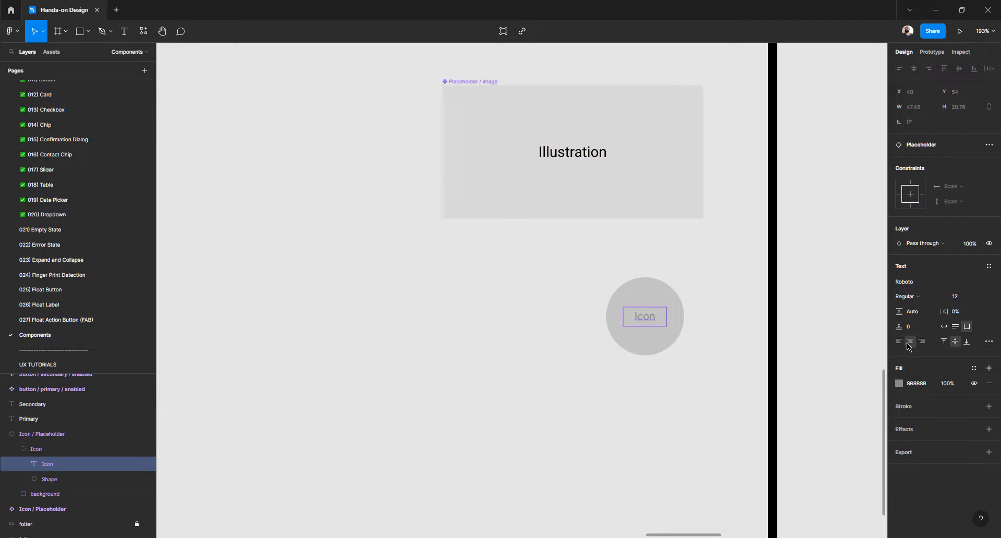
click(913, 384)
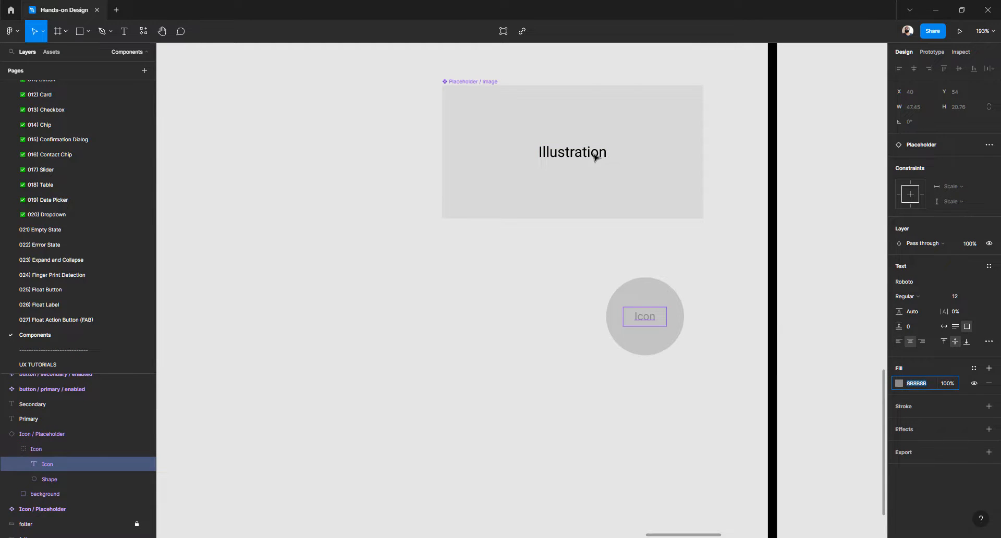
double_click(597, 157)
click(921, 395)
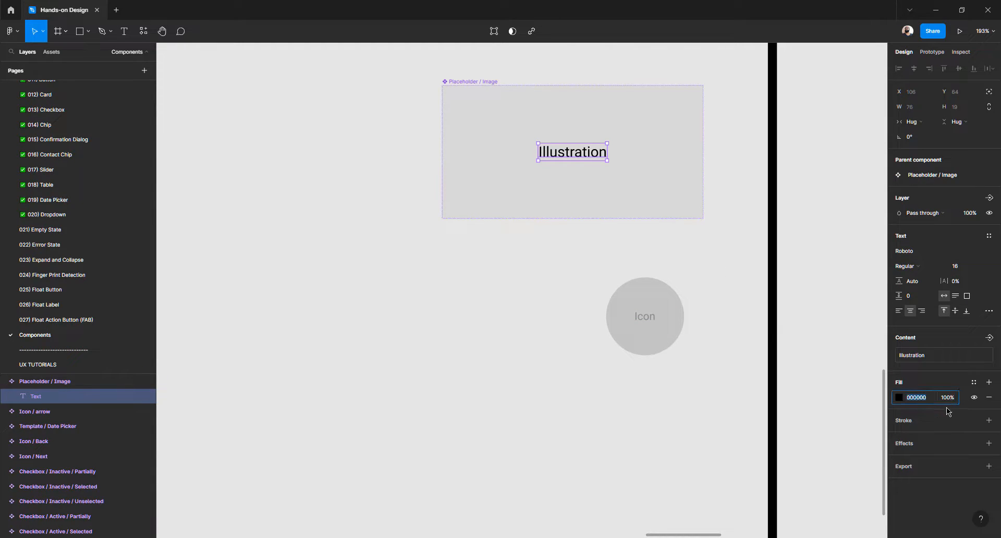
text(8B8B8B)
key(Return)
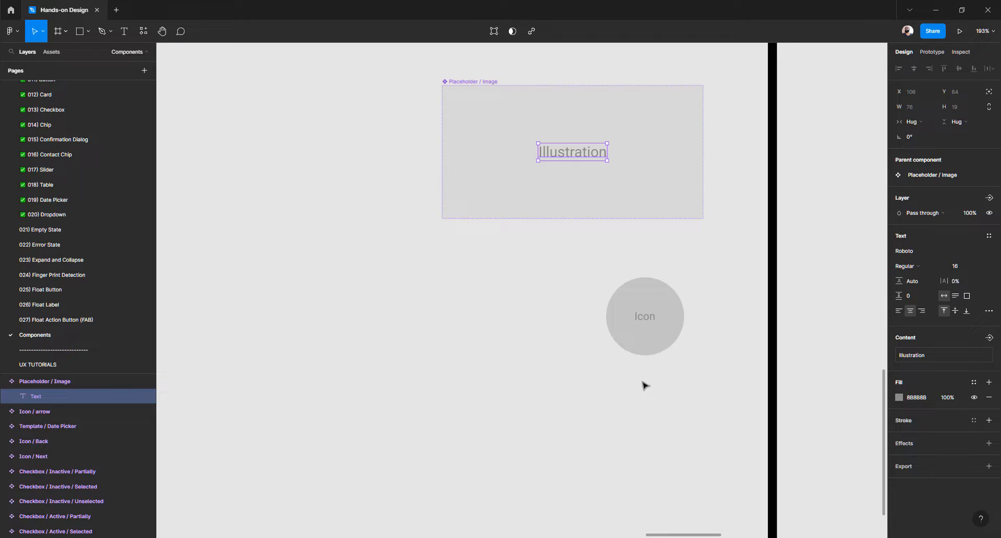
Recolor the circle of the Icon / Placeholder instance with the D9D9D9 fill sampled from the illustration placeholder
ctrl+click(646, 296)
key(i)
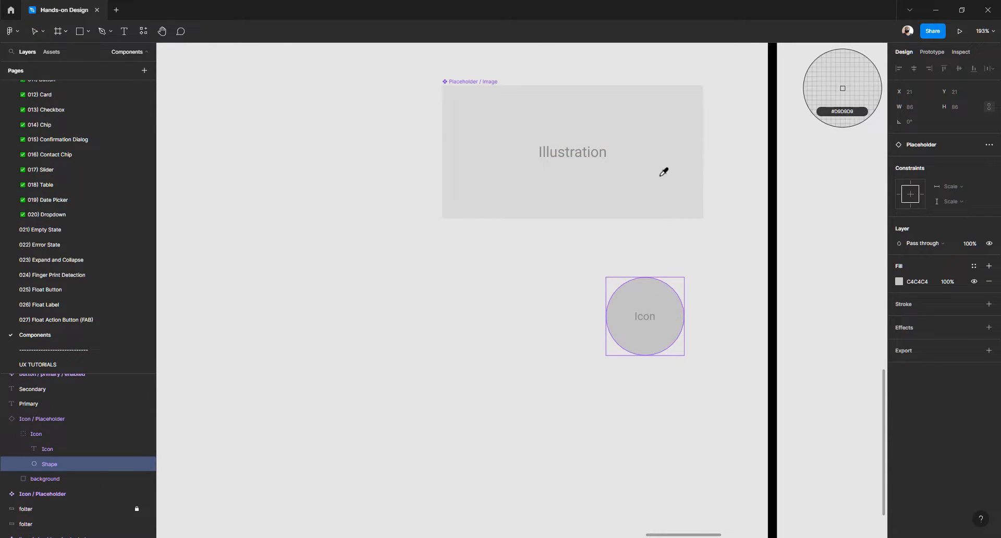
click(658, 179)
click(543, 286)
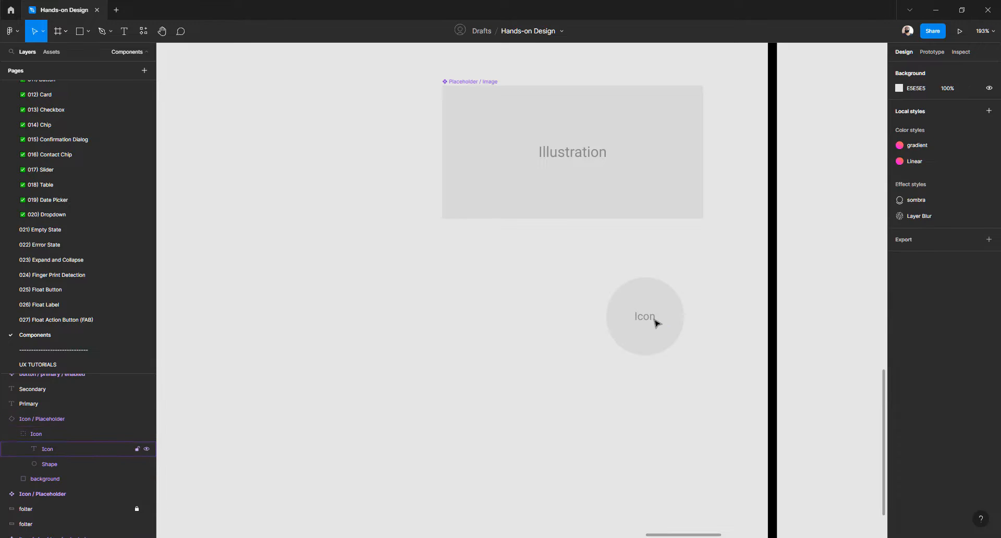
ctrl+click(654, 322)
ctrl+click(656, 340)
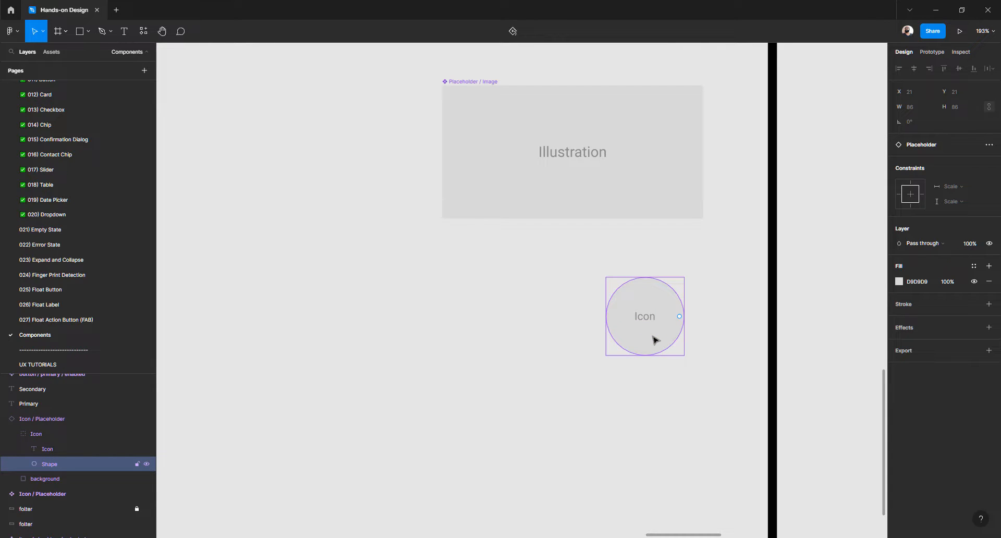
Hide the circle shape and remove the whole Icon / Placeholder instance from the new folder
key(ctrl+shift+h)
click(628, 348)
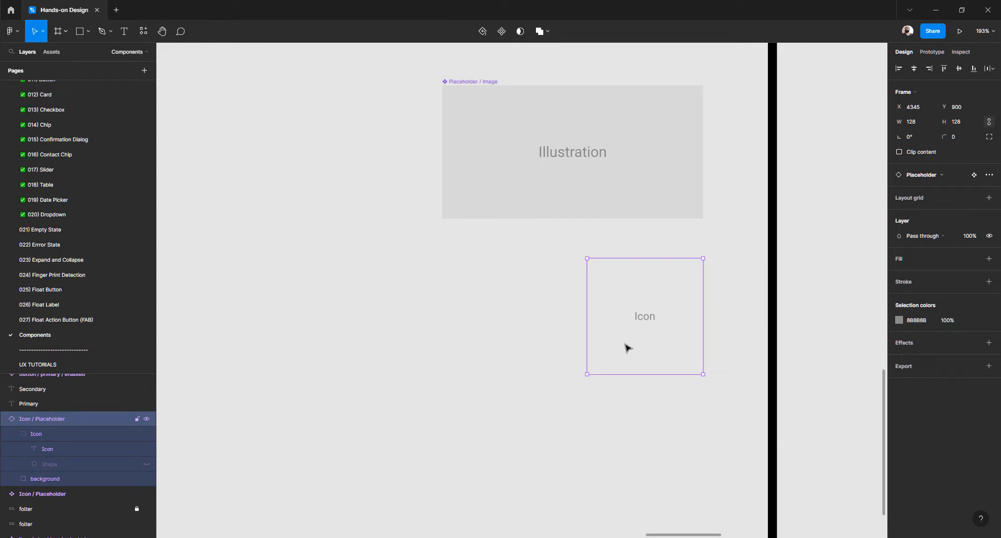
key(Escape)
Transfer the main Icon / Placeholder component from ICONS to the new folder at X 3772, Y 709, and shift Placeholder / Image to X 3954, Y 709
scroll(570, 292, down, 10)
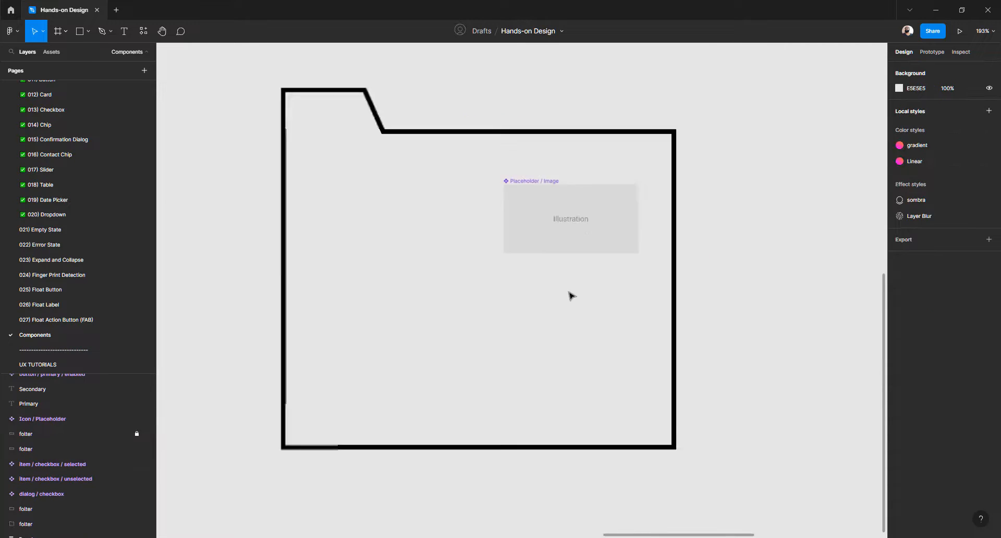
scroll(496, 290, left, 4)
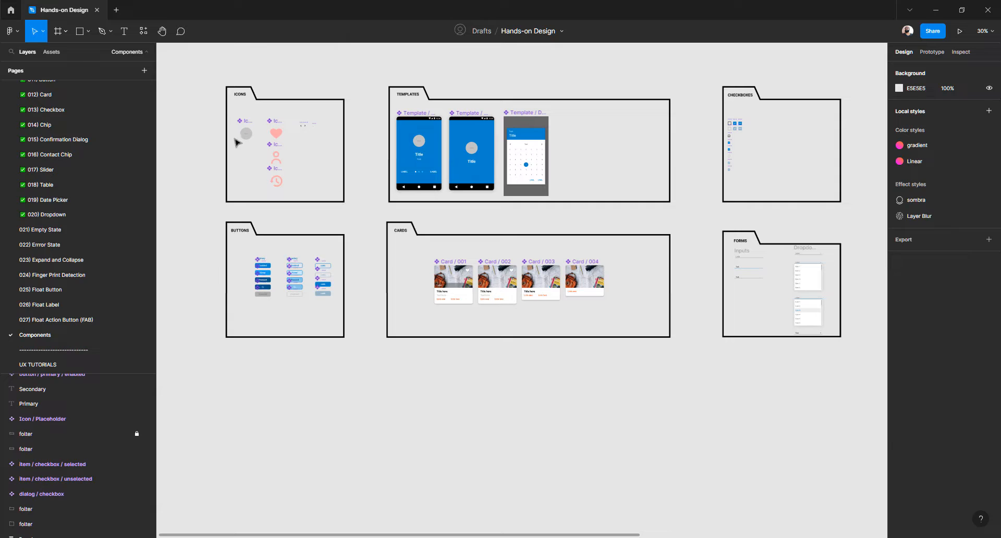
scroll(234, 146, up, 5)
click(253, 110)
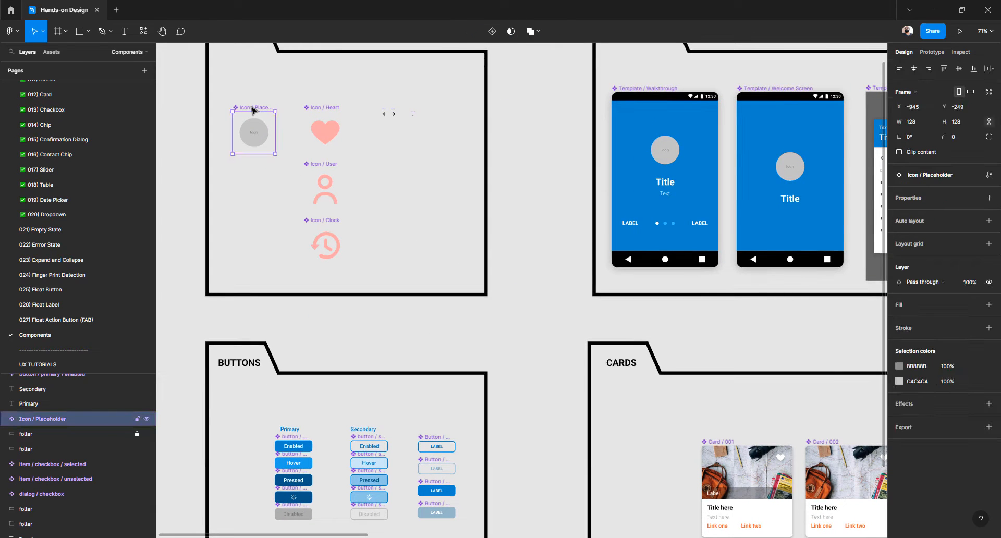
key(Delete)
scroll(276, 182, down, 5)
scroll(282, 186, right, 5)
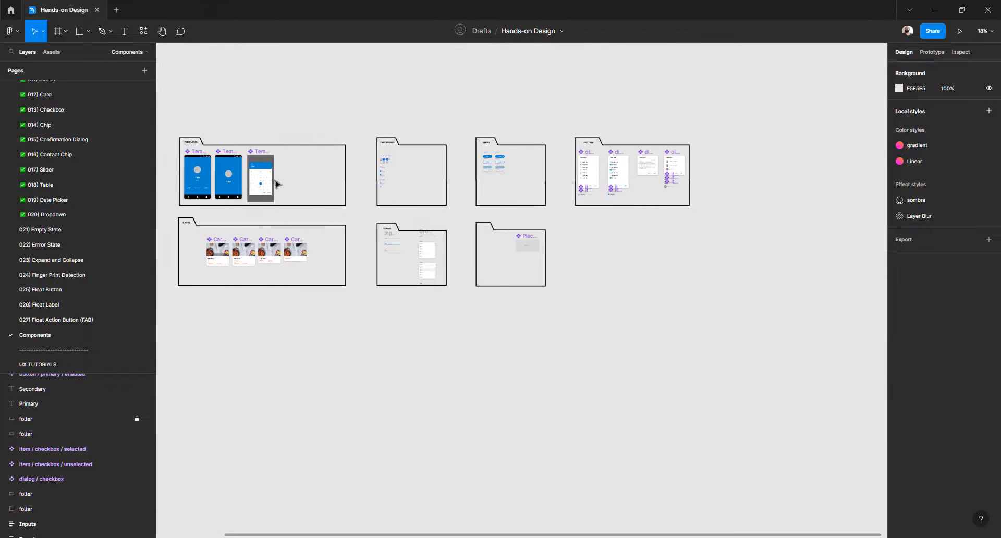
scroll(516, 240, up, 6)
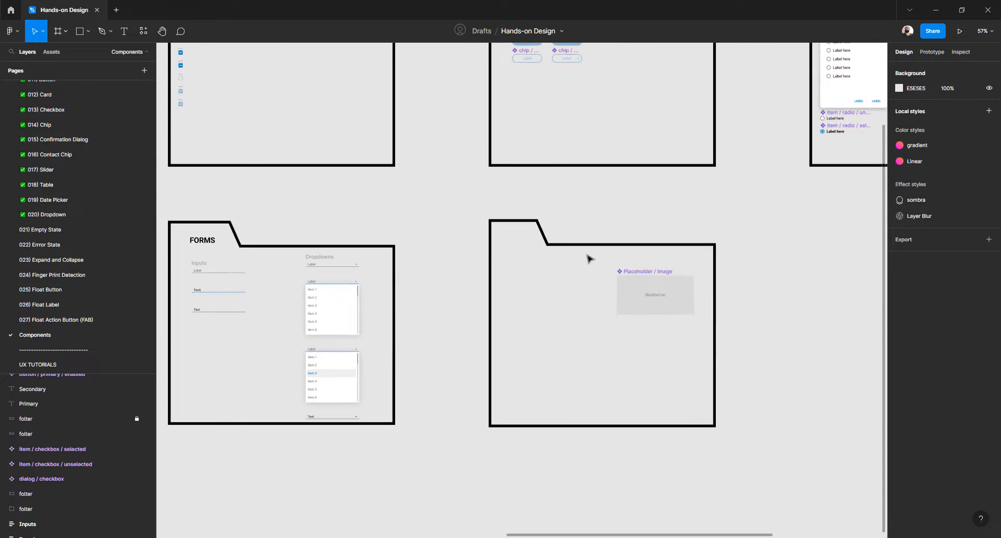
key(ctrl+z)
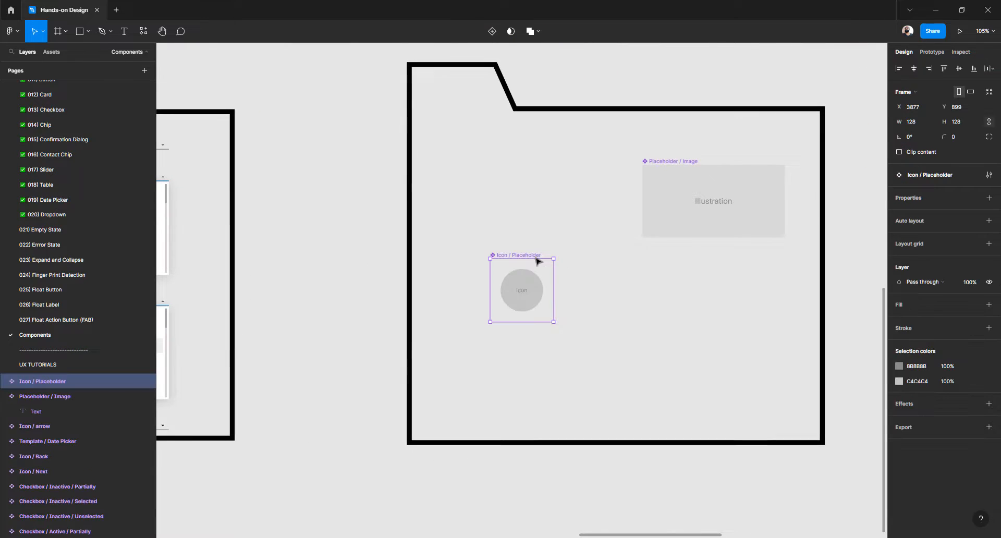
drag(528, 256, 477, 163)
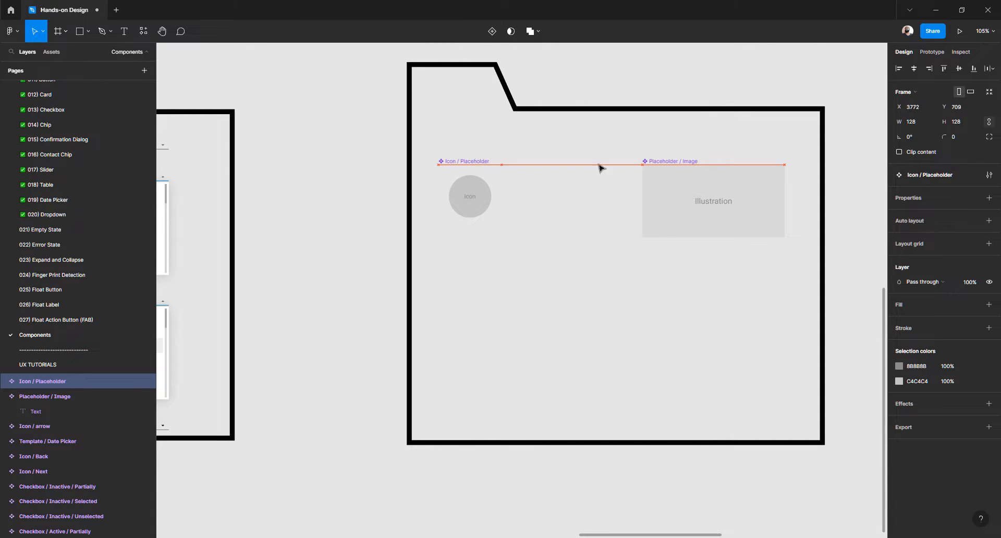
drag(673, 164, 557, 163)
Rename the Icon / Placeholder component to "Place holder / Image / Round"
click(464, 163)
scroll(462, 163, up, 3)
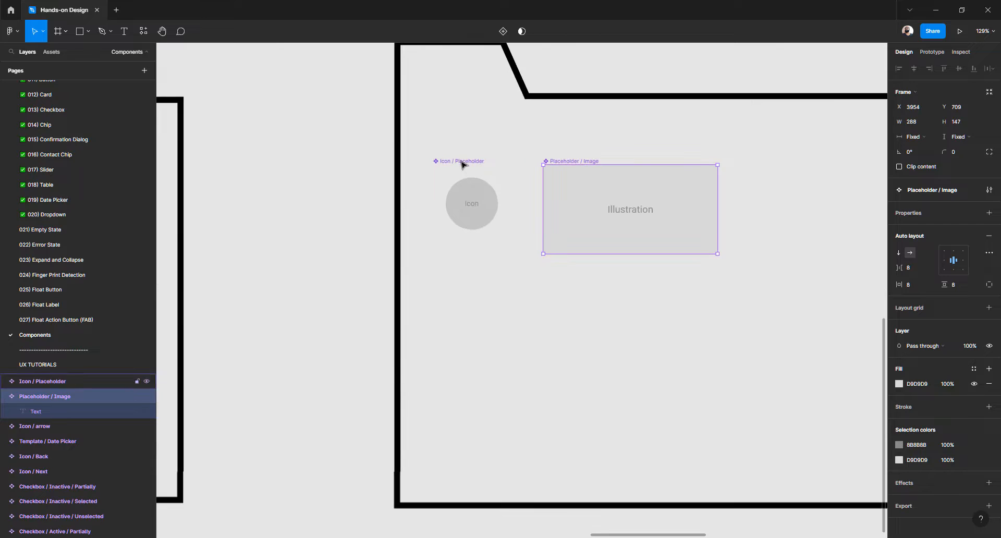
key(ctrl+r)
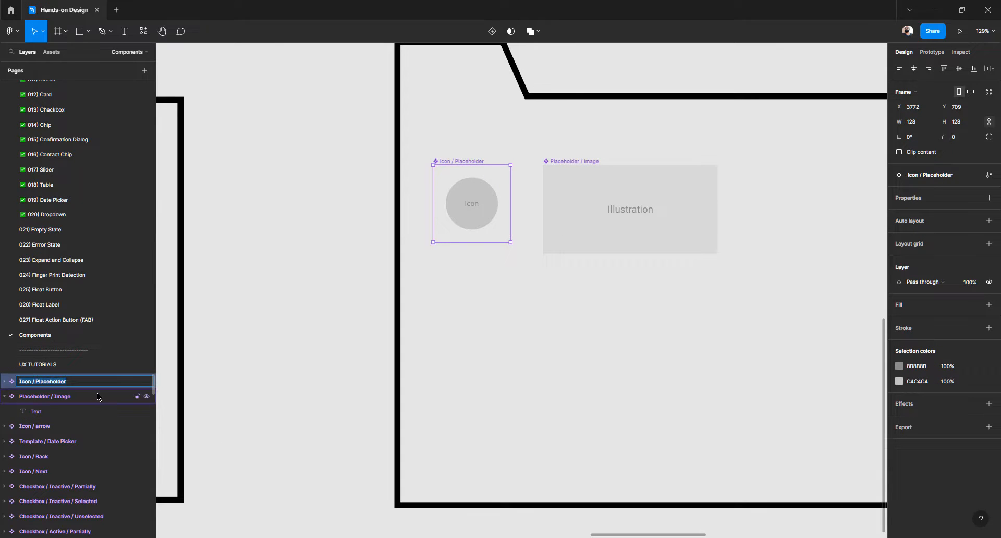
text(Pl)
key(Return)
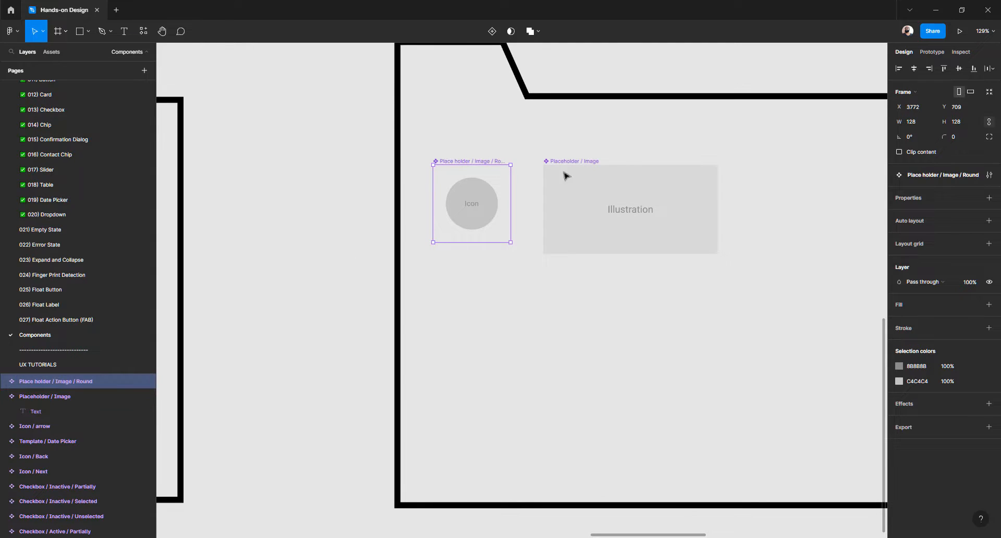
Rename the Placeholder / Image component to "Placeholder / Image / Square"
click(579, 162)
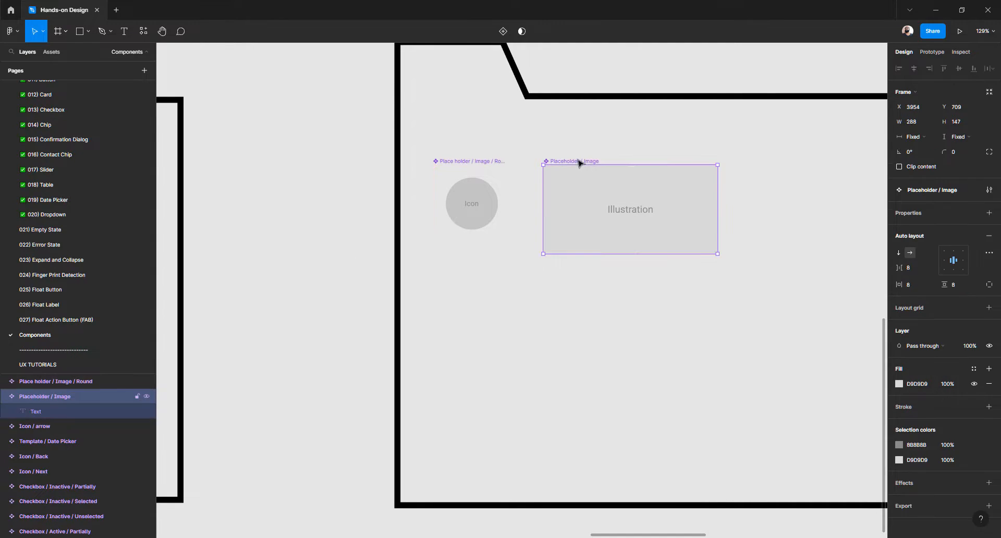
double_click(74, 398)
click(91, 395)
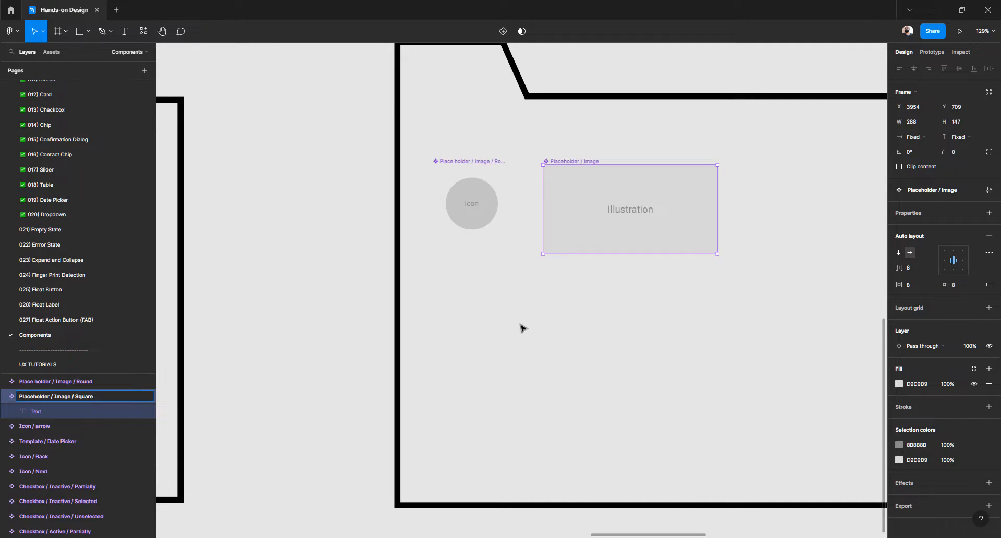
key(Return)
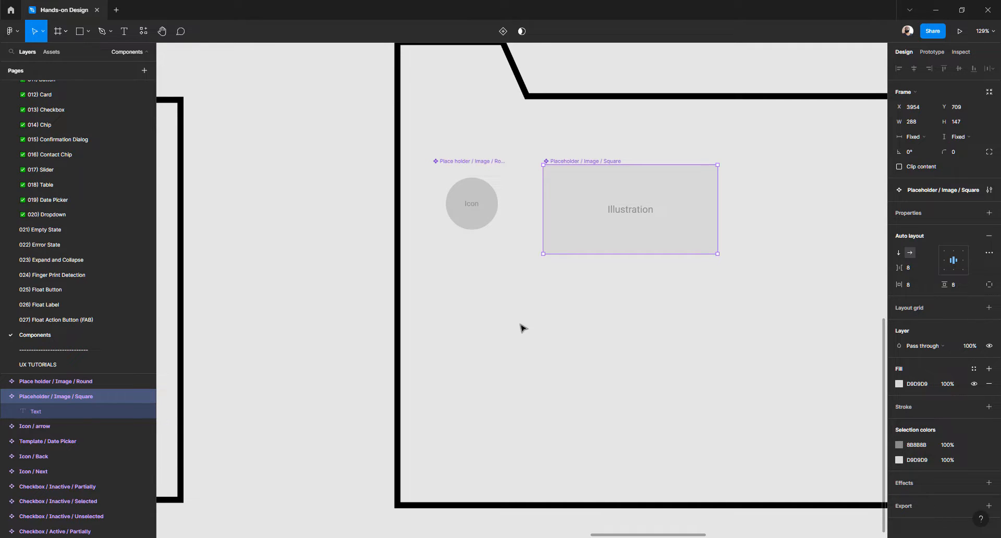
key(Escape)
Fill the round placeholder's circle with the square placeholder's D9D9D9 gray
scroll(555, 216, up, 3)
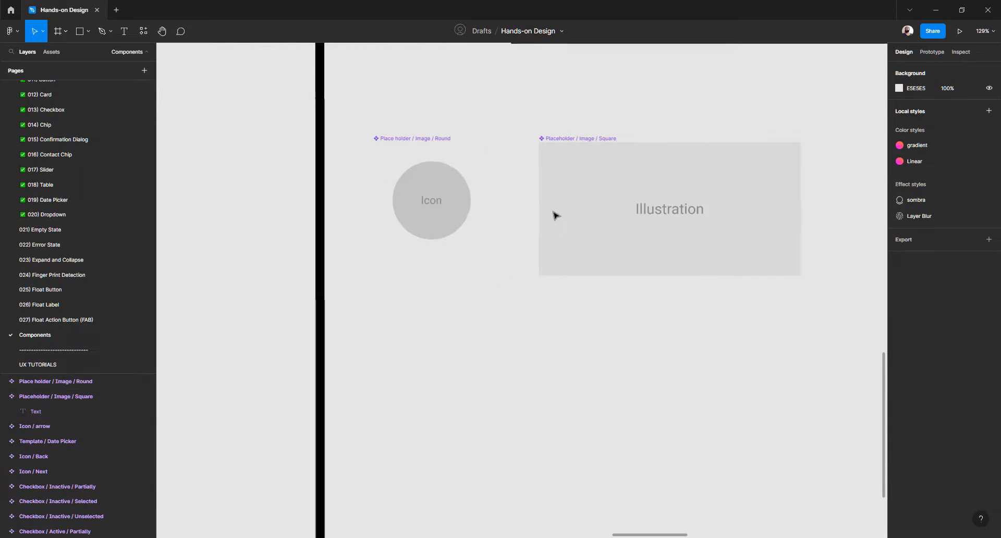
ctrl+click(456, 217)
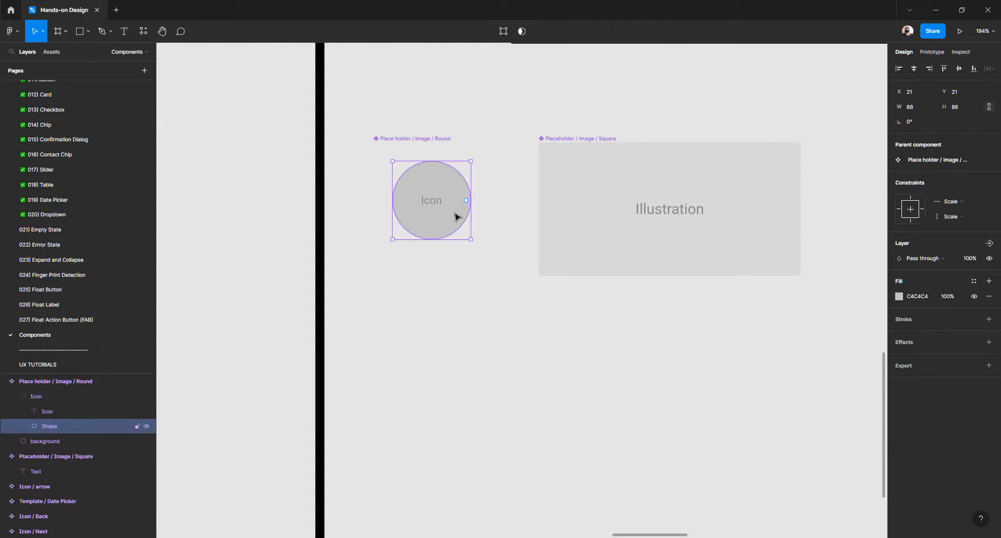
click(499, 298)
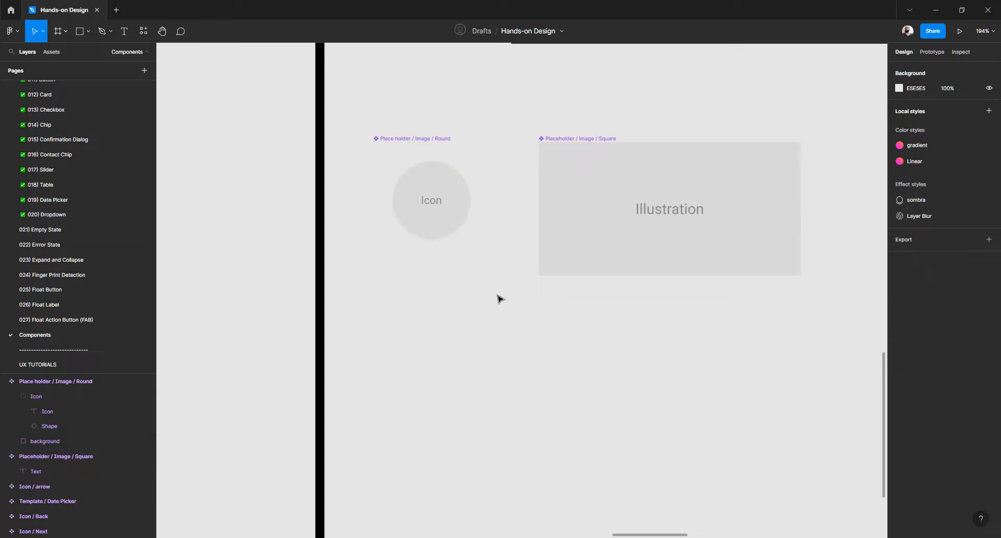
Set the square placeholder's Illustration text to size 12, matching the Icon label
ctrl+click(435, 207)
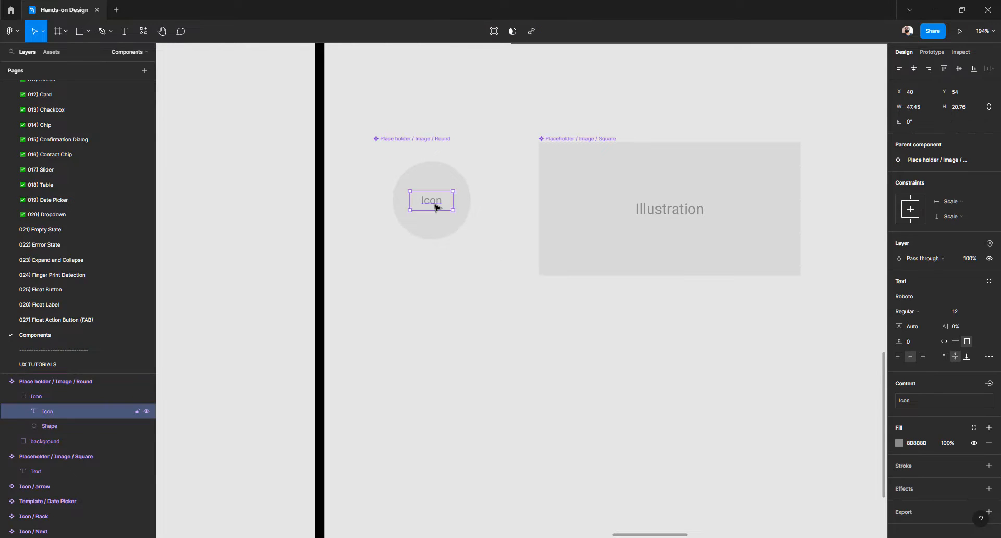
ctrl+click(653, 210)
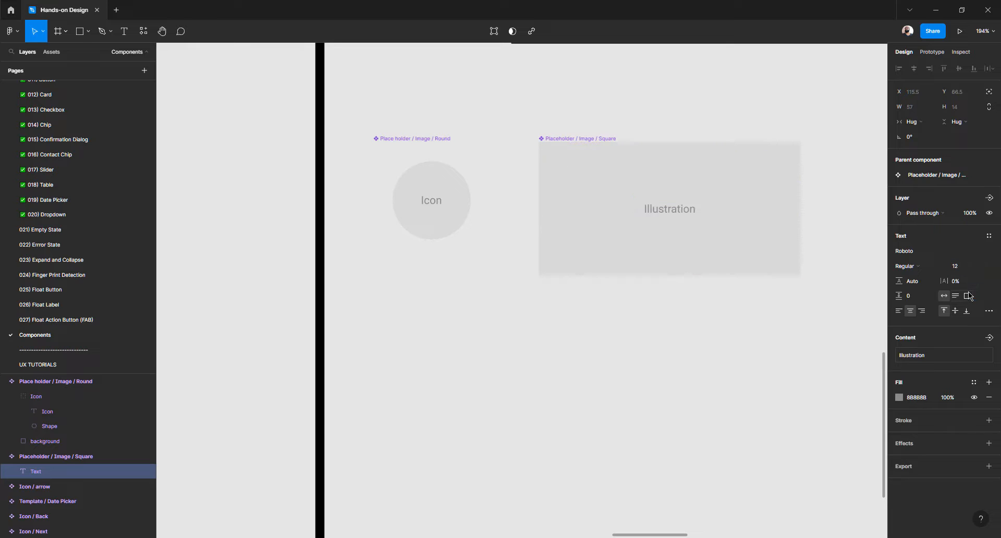
click(611, 383)
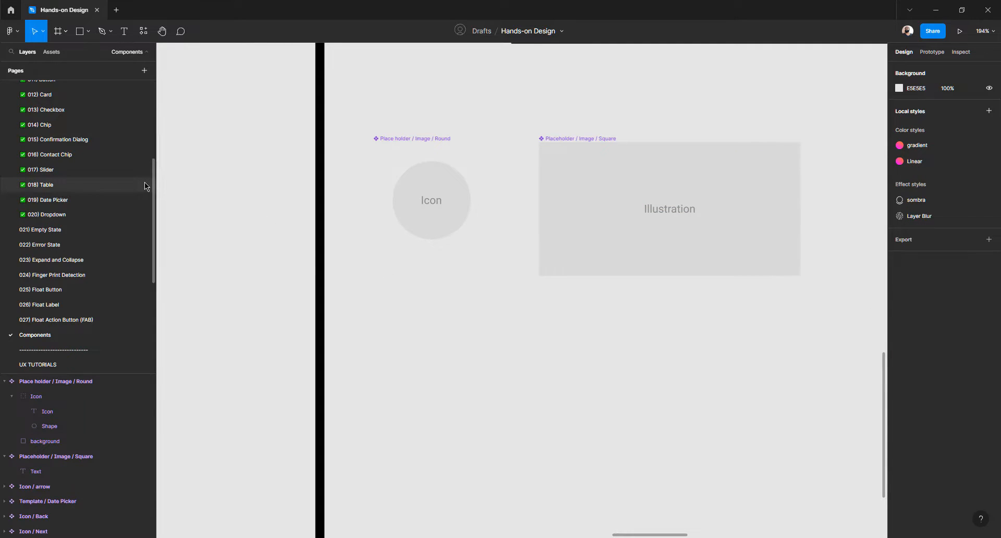
Add a Placeholder / Image / Square instance to the Page frame on the 021) Empty State page, at X 16, Y 82
click(66, 234)
click(376, 382)
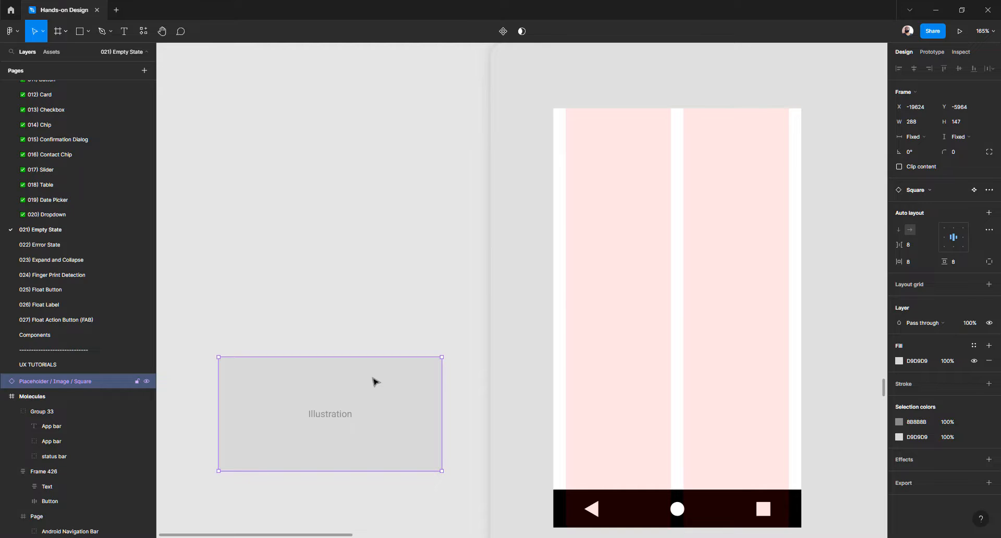
drag(275, 401, 600, 224)
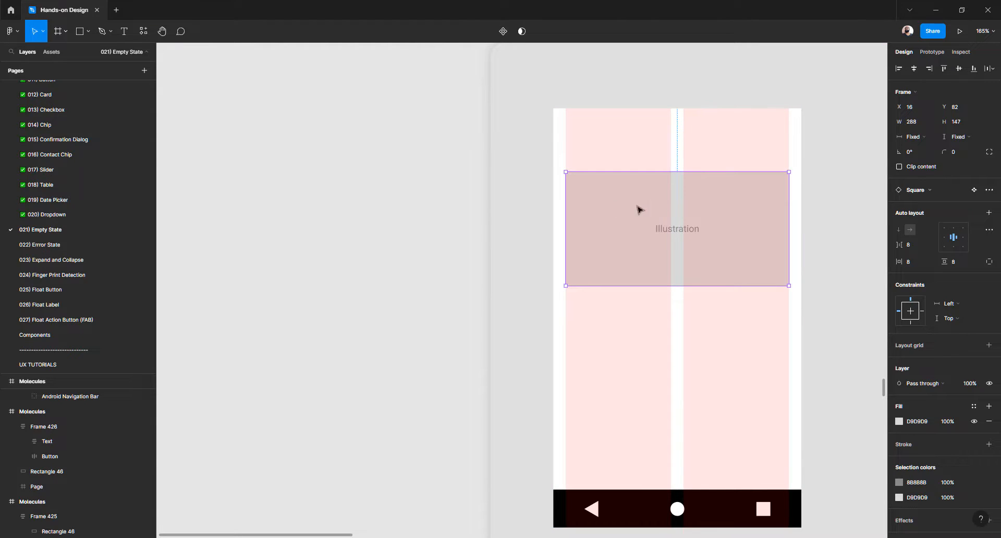
Duplicate the Page frame and place the copy outside the Molecules frame, at X -19674, Y -6285
click(440, 195)
click(634, 142)
drag(661, 155, 486, 190)
key(ctrl+z)
drag(293, 217, 497, 207)
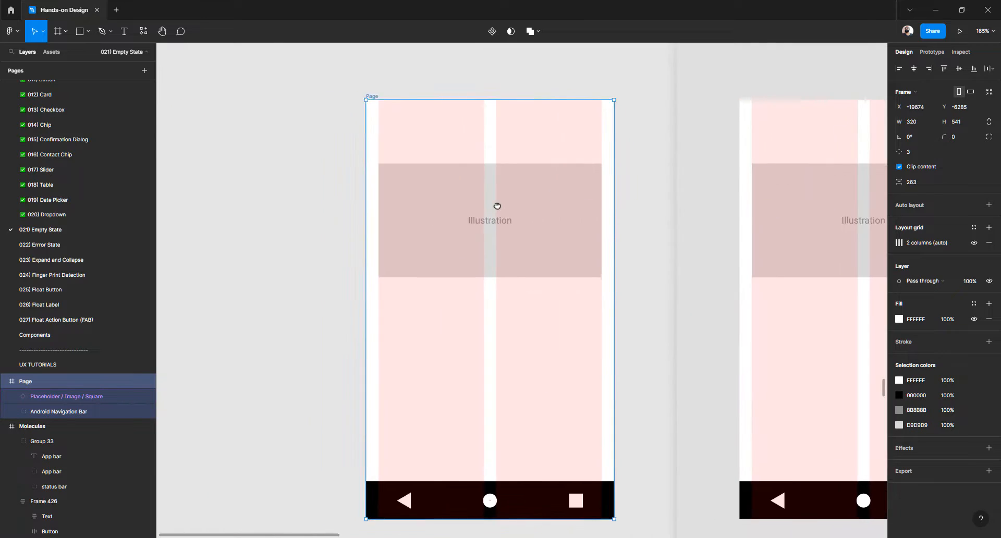
Hide the two-column layout grid on the duplicated Page frame
click(360, 109)
click(391, 93)
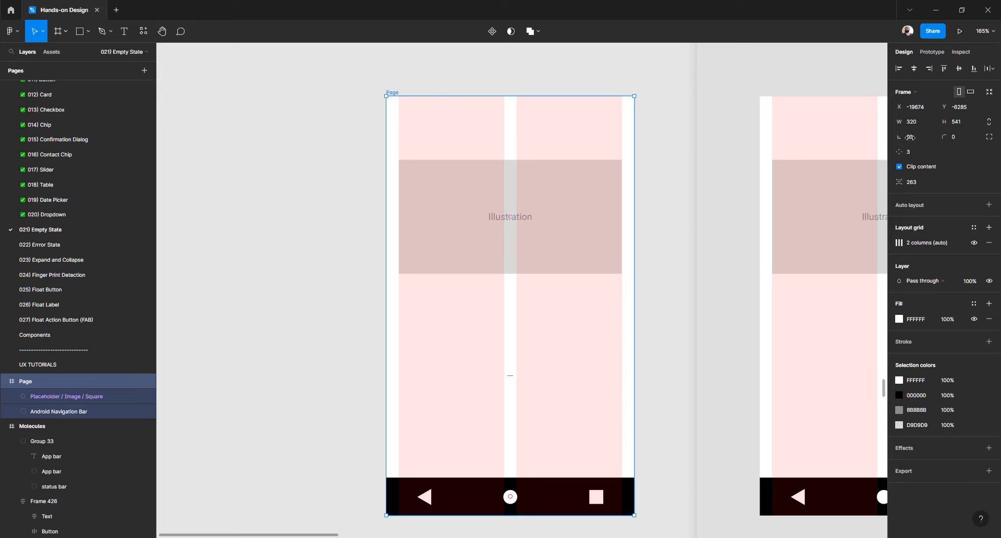
click(974, 245)
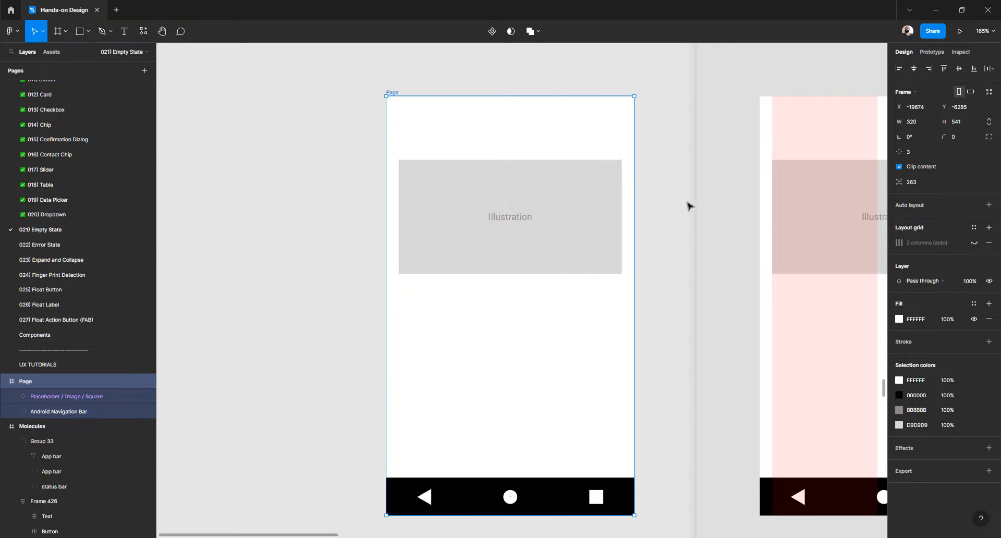
key(Escape)
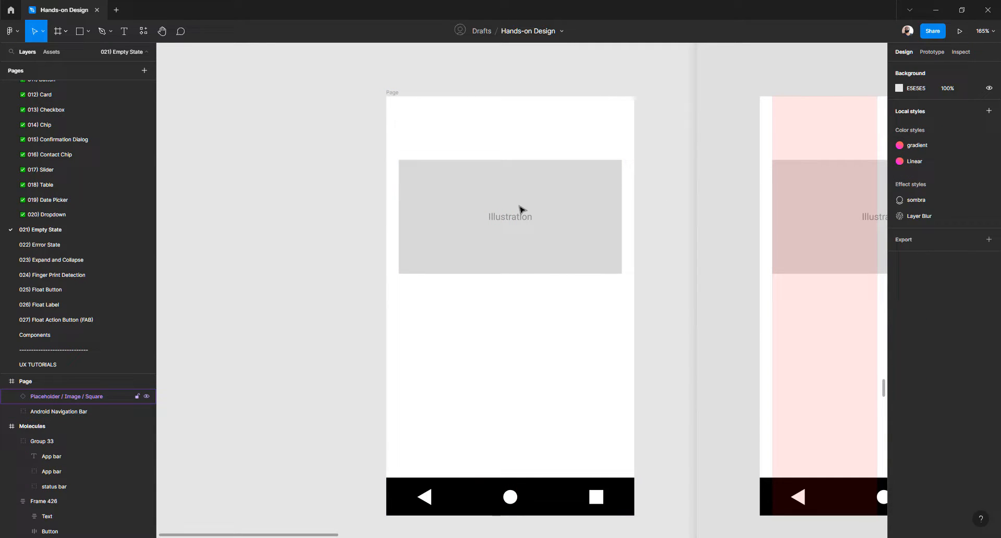
click(518, 210)
click(364, 138)
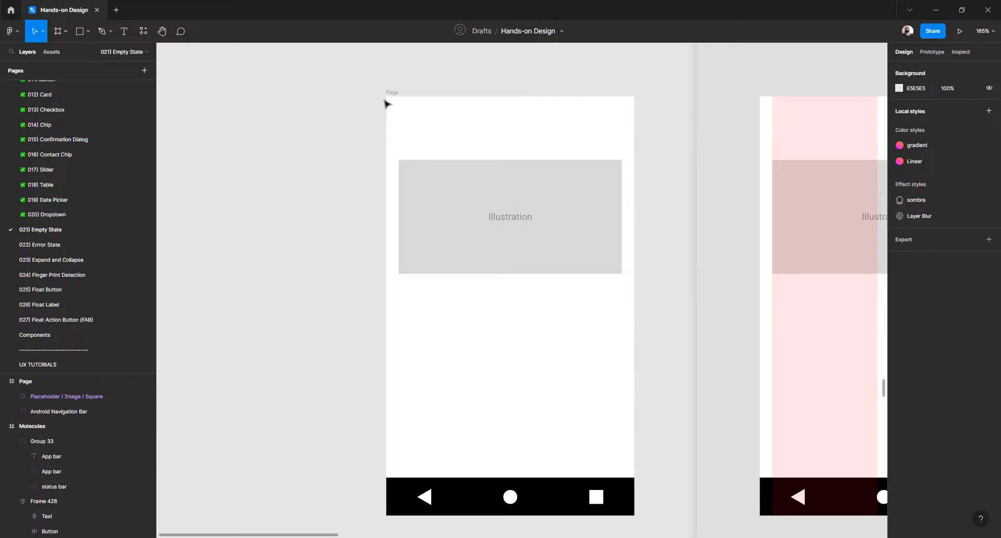
Move the duplicated Page frame farther from the Molecules frame, to X -19731, Y -6287
drag(395, 93, 340, 92)
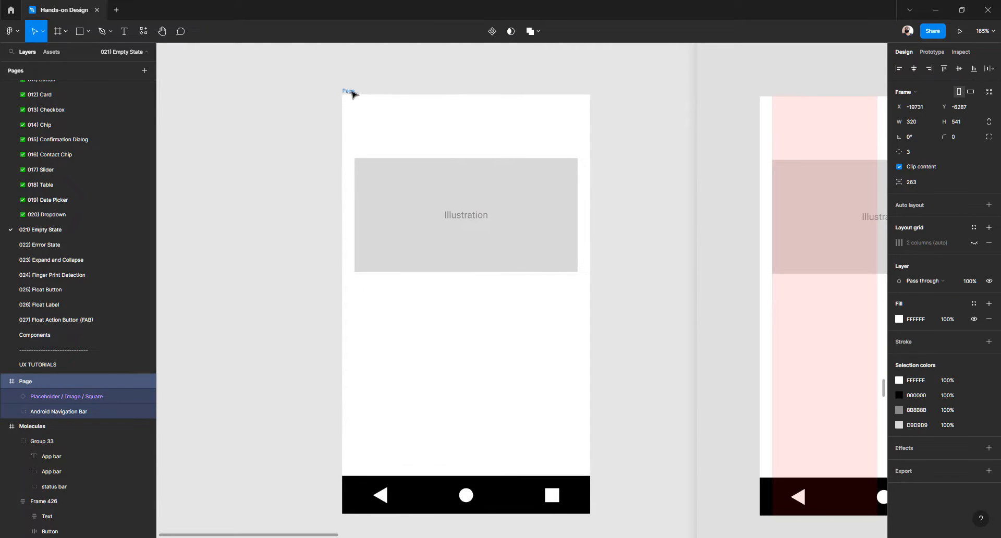
click(241, 210)
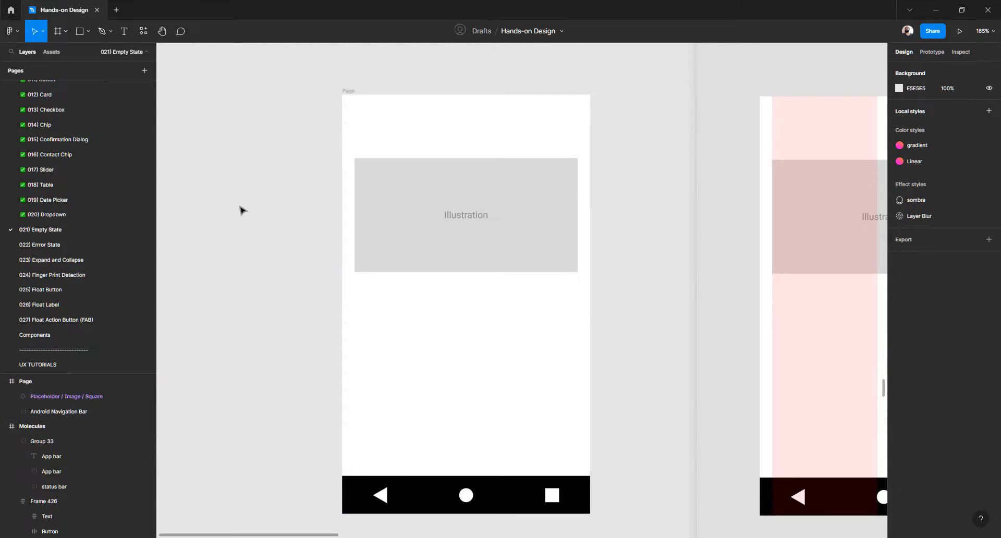
Fill the duplicated Page's square placeholder with a random image from the Unsplash plugin's food preset
click(449, 232)
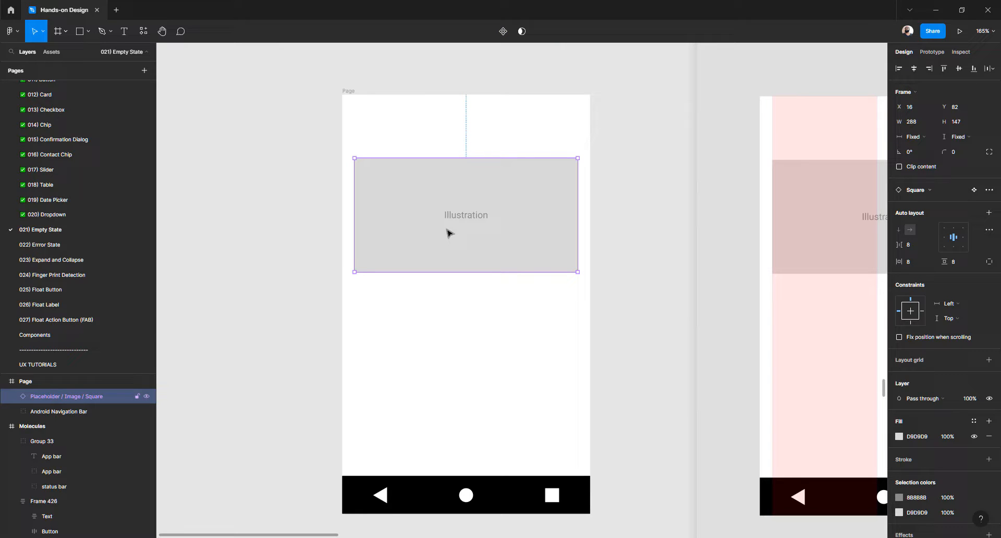
key(ctrl+backslash)
key(ctrl+backslash)
click(13, 31)
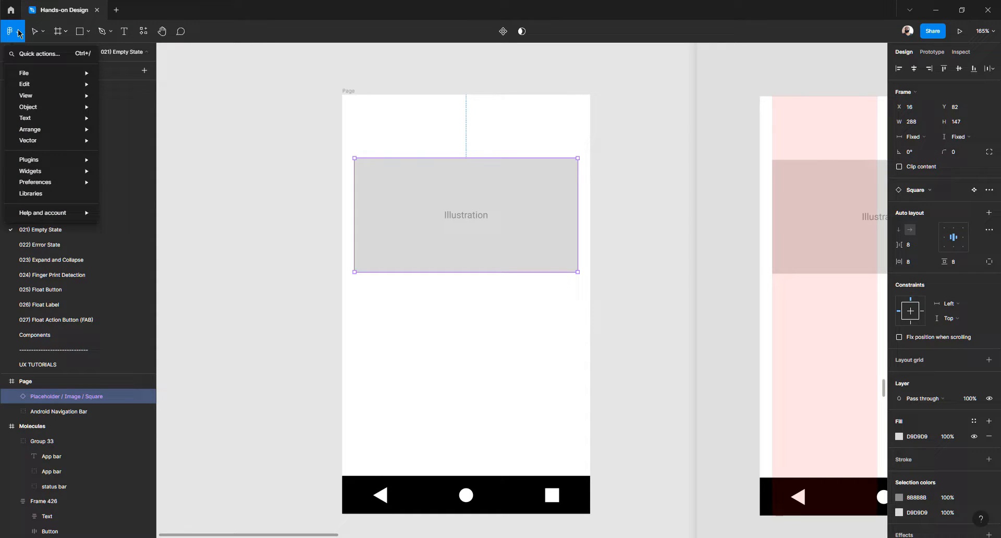
mouse_move(52, 165)
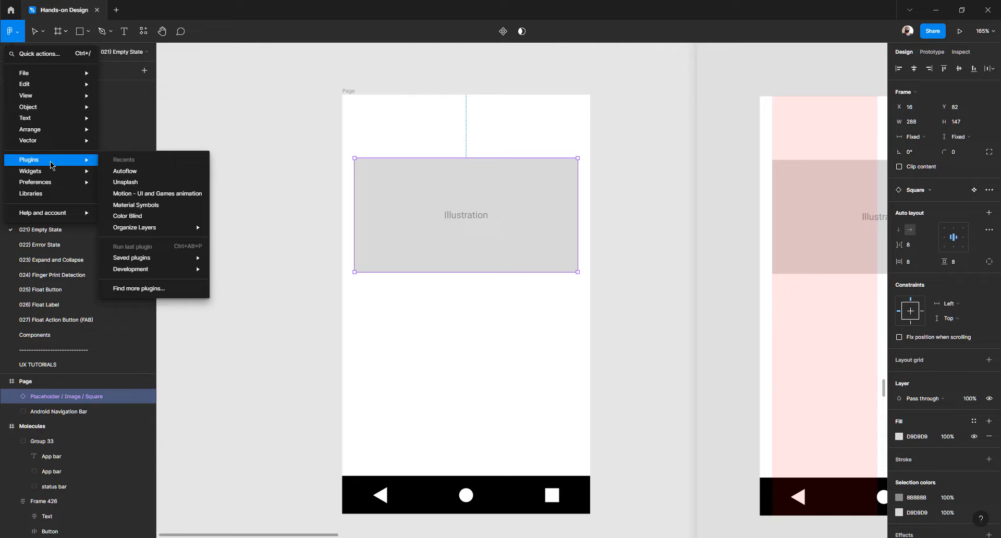
click(150, 184)
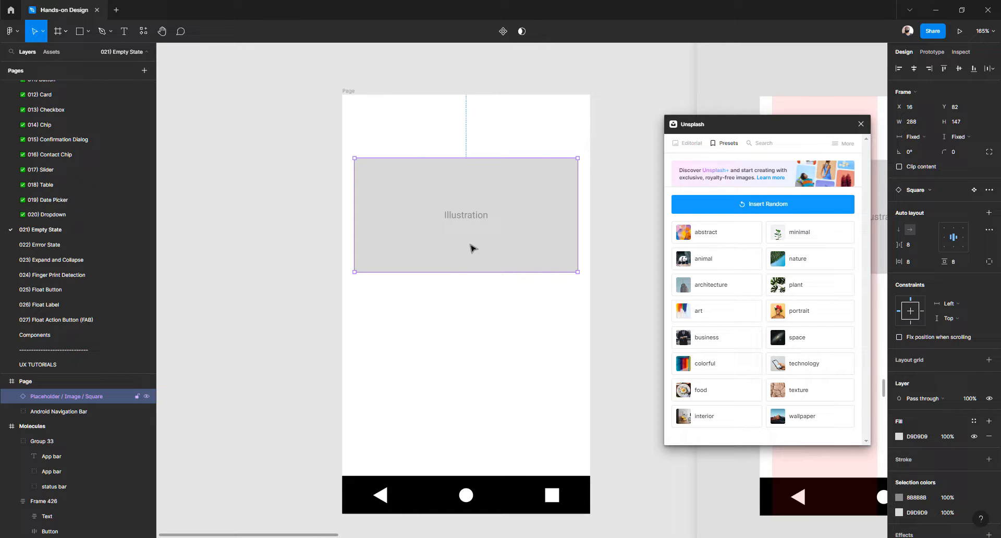
click(718, 395)
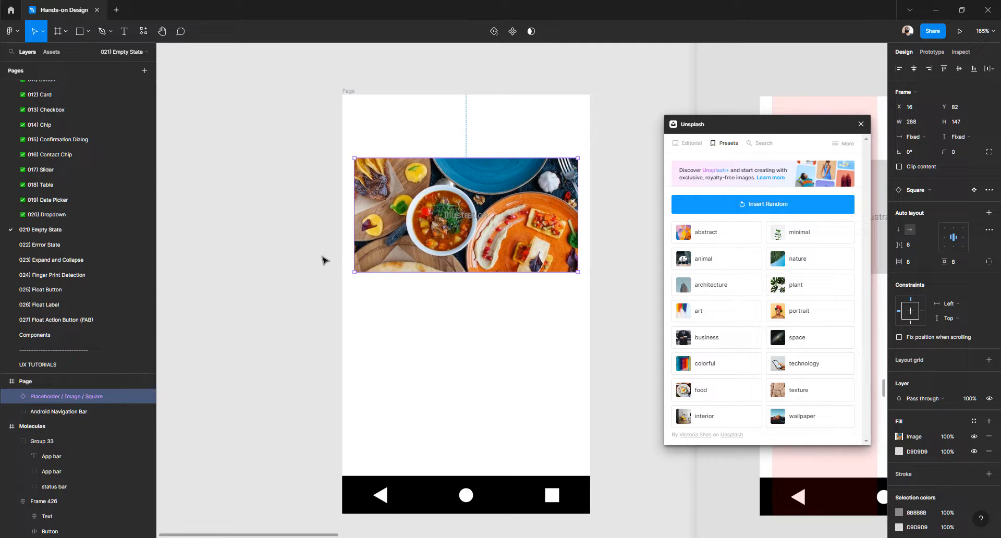
Change the fill of the Illustration text over the food image to white (FFFFFF)
double_click(472, 219)
click(899, 337)
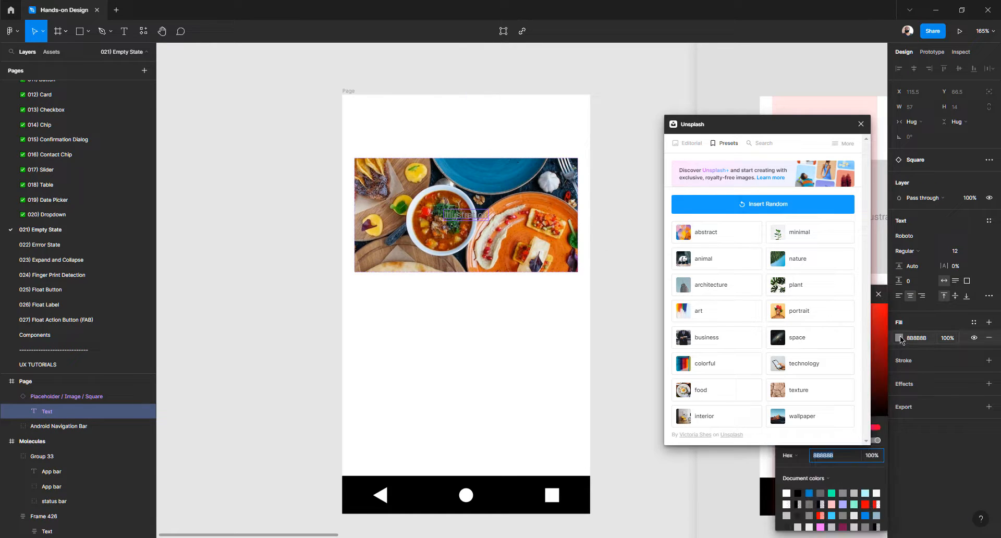
drag(817, 126, 751, 110)
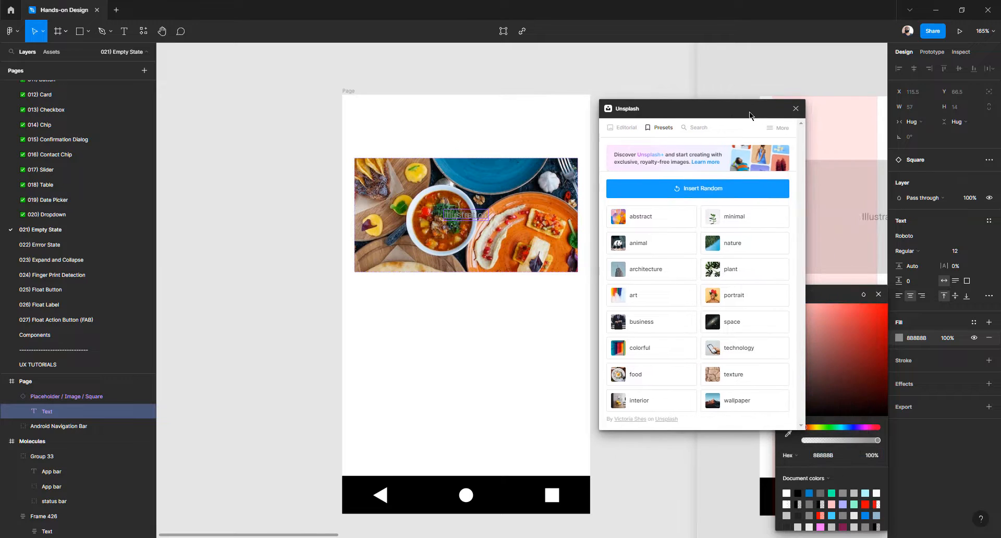
drag(850, 324, 729, 273)
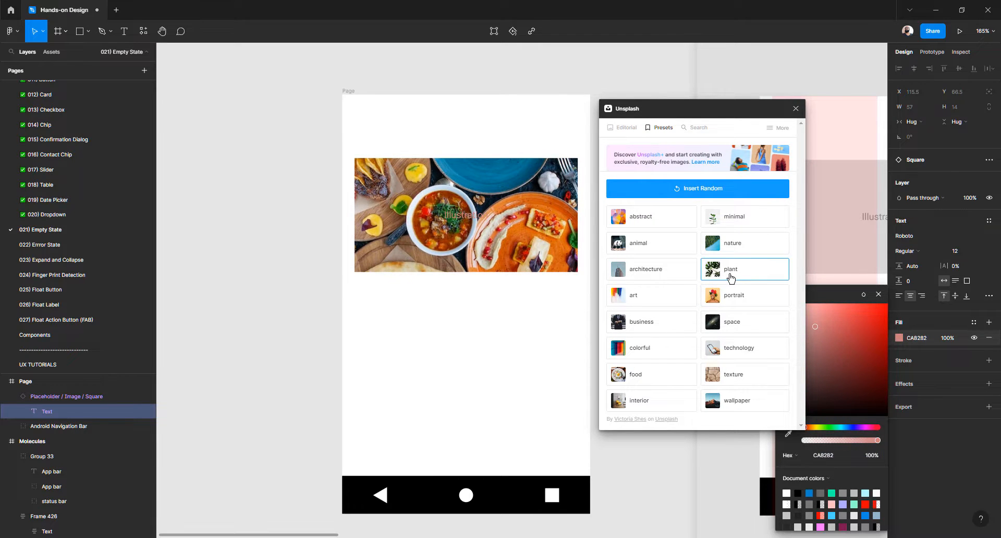
drag(658, 102, 574, 76)
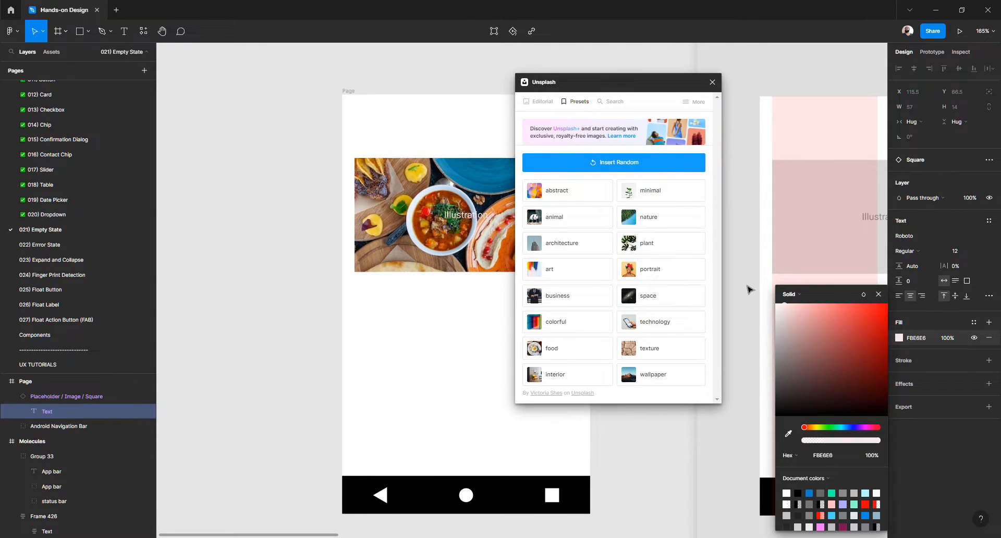
Set the Illustration text over the food image to Bold, size 20
click(959, 251)
text(16)
key(Return)
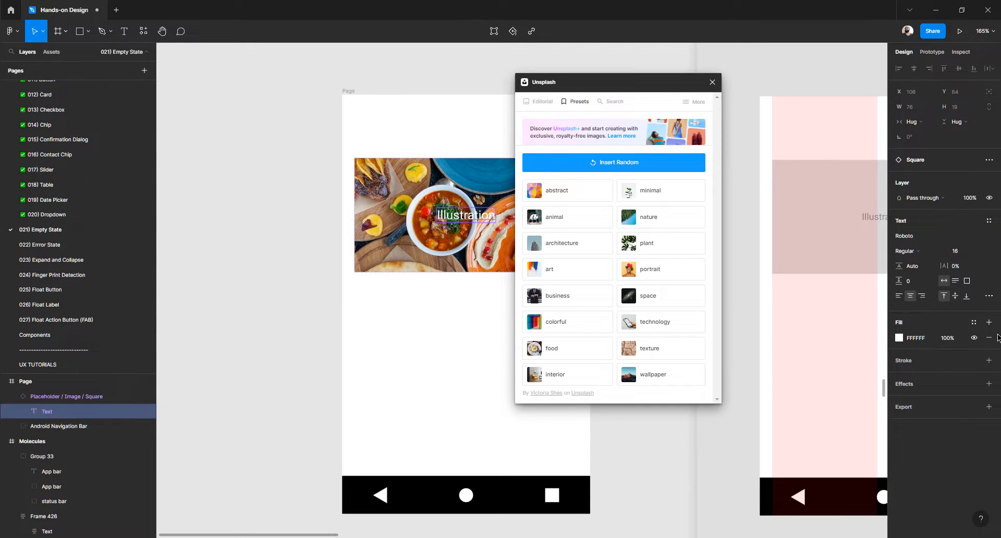
click(918, 252)
click(917, 265)
click(957, 250)
text(20)
key(Return)
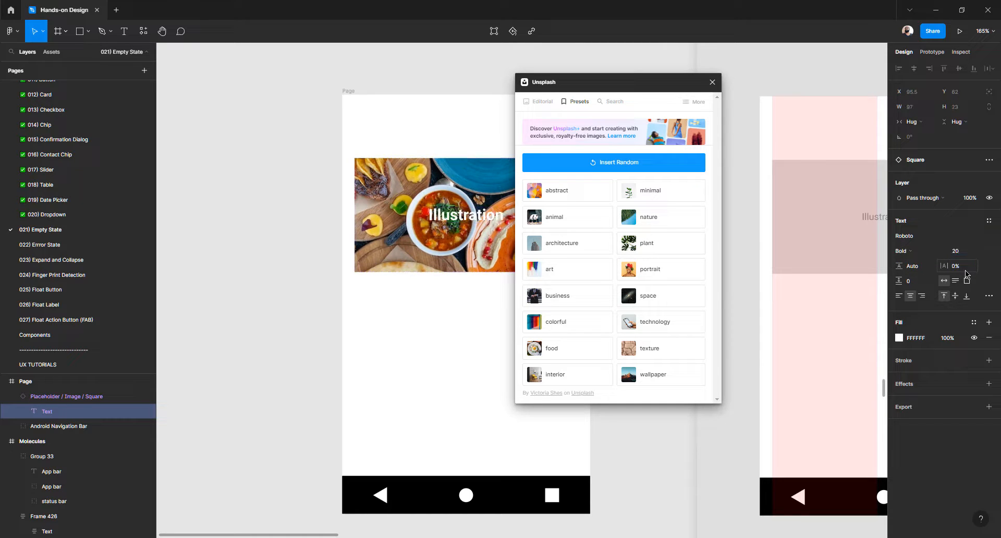
click(238, 265)
Move the Unsplash window clear of the duplicated Page frame
drag(593, 91, 695, 98)
click(406, 187)
click(266, 237)
scroll(264, 239, down, 3)
scroll(354, 219, up, 2)
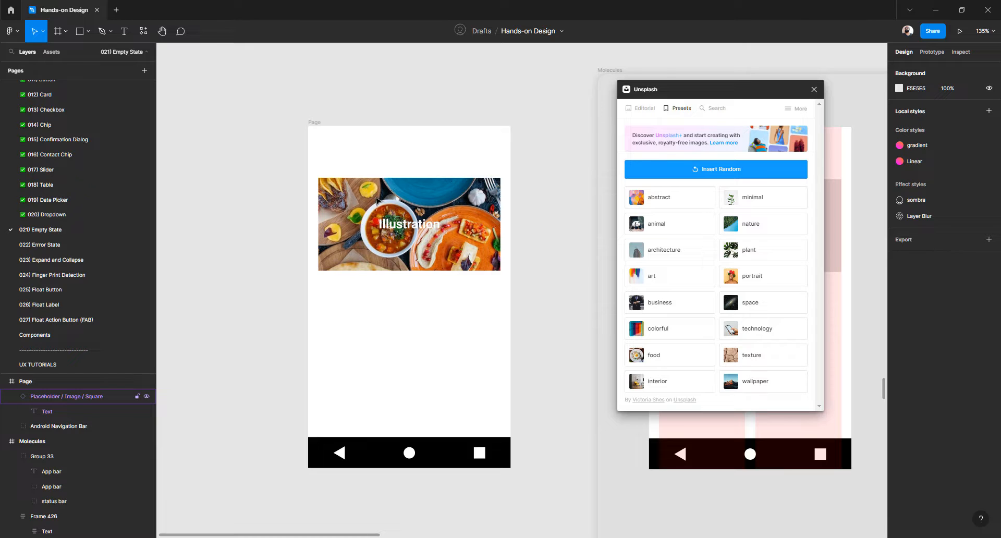
scroll(372, 215, up, 4)
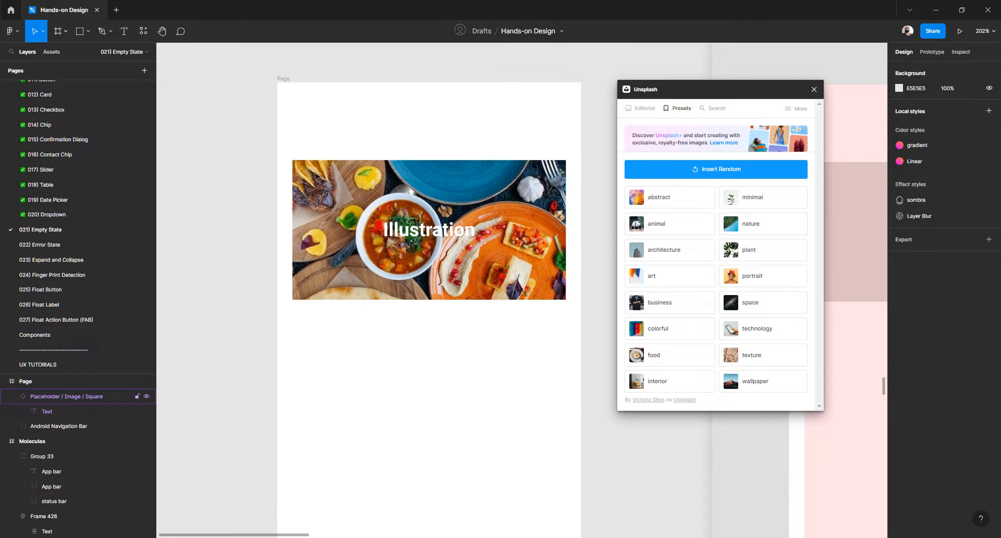
View the main component of the food image placeholder and return to the instance
click(315, 176)
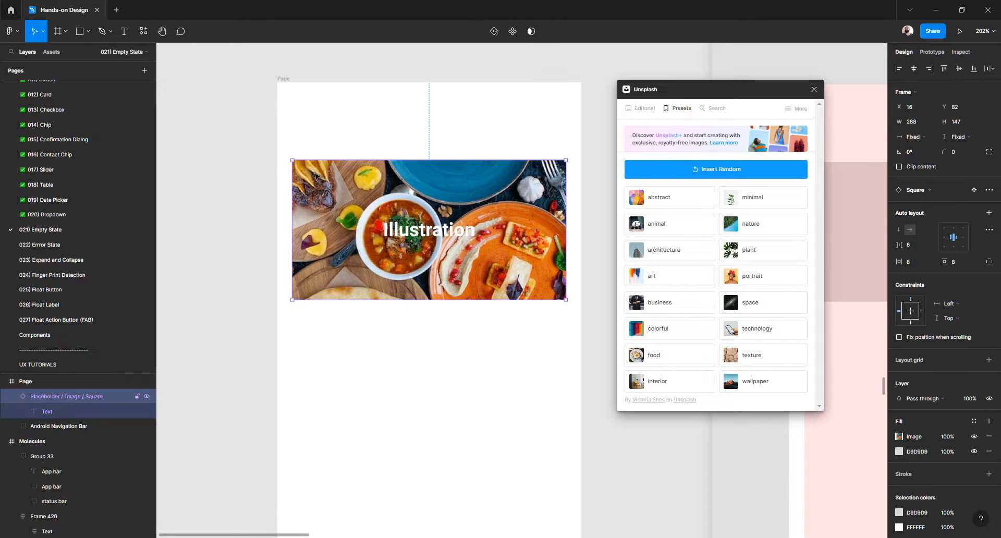
click(974, 191)
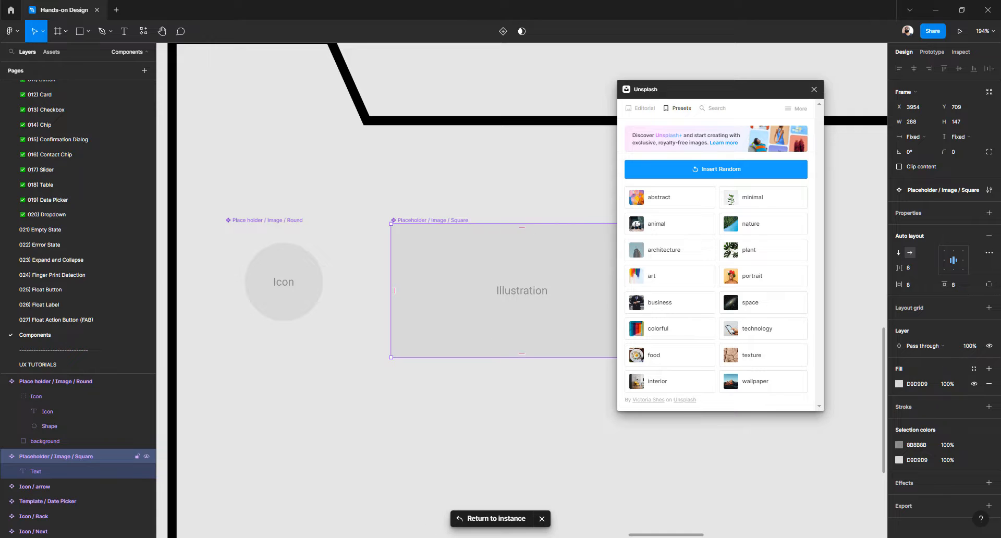
click(484, 519)
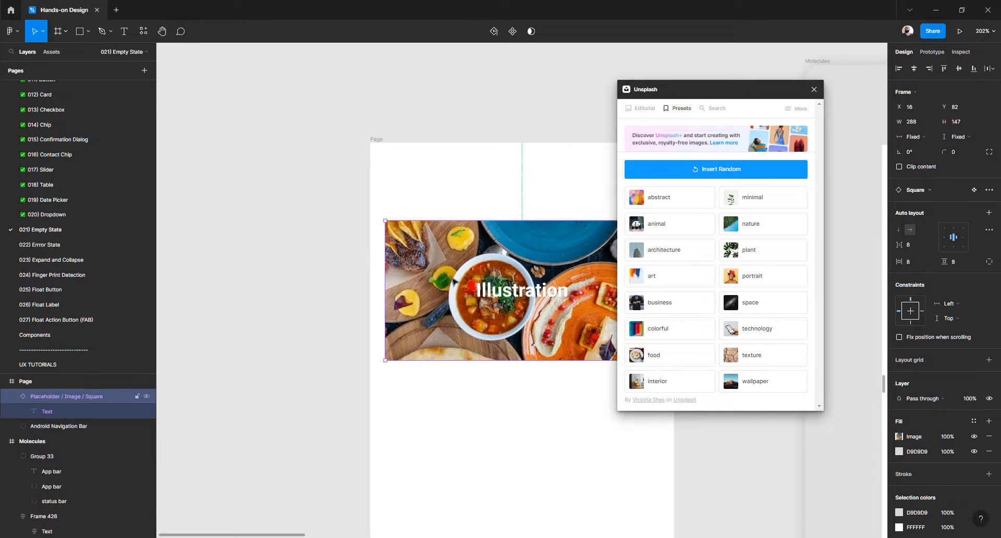
Duplicate the food image placeholder directly below the original, leaving a 16 px gap
drag(450, 269, 450, 423)
scroll(451, 369, down, 1)
scroll(451, 368, down, 3)
key(alt)
click(475, 186)
scroll(461, 239, up, 4)
Move both food image placeholders up to Y 11 and wrap them in a vertical auto layout with 16 spacing
shift+click(447, 421)
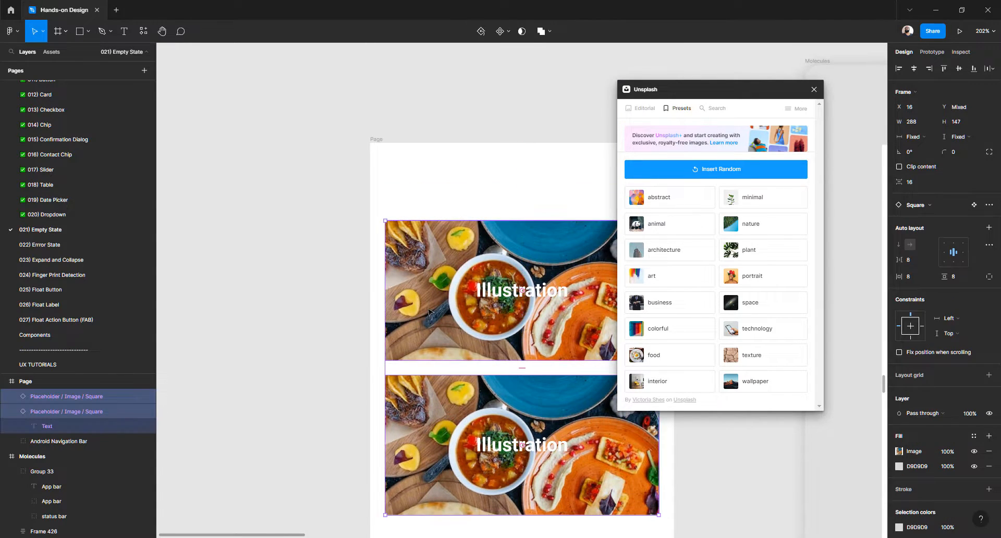
scroll(430, 271, down, 2)
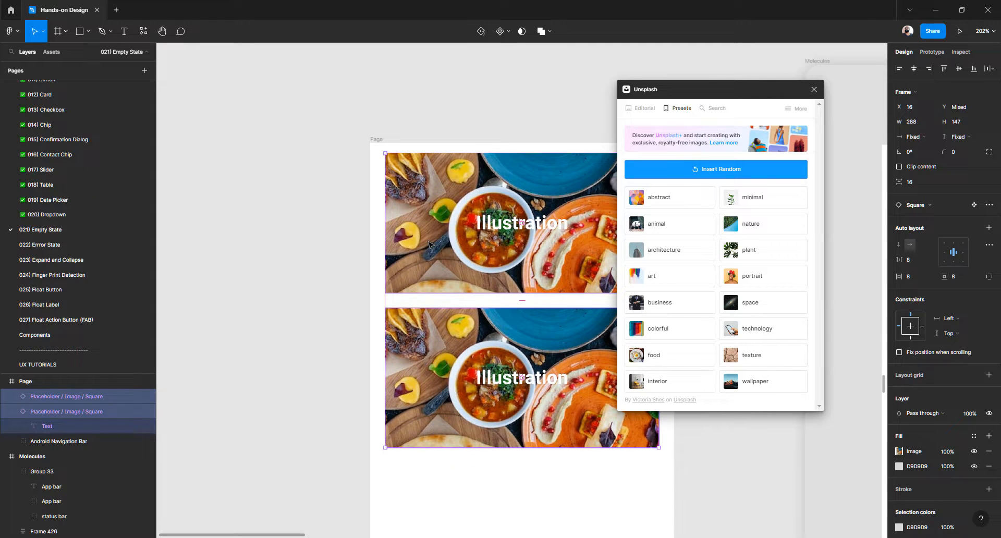
key(shift+a)
click(306, 363)
Duplicate the lower placeholder inside the auto layout frame to make a third food image
scroll(306, 364, down, 2)
click(481, 287)
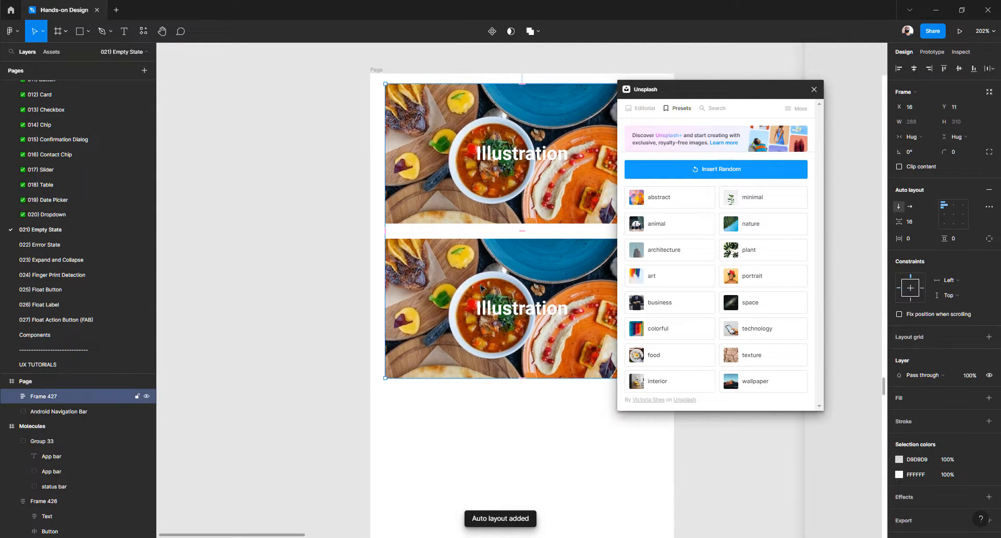
click(481, 287)
key(ctrl+d)
scroll(496, 339, down, 3)
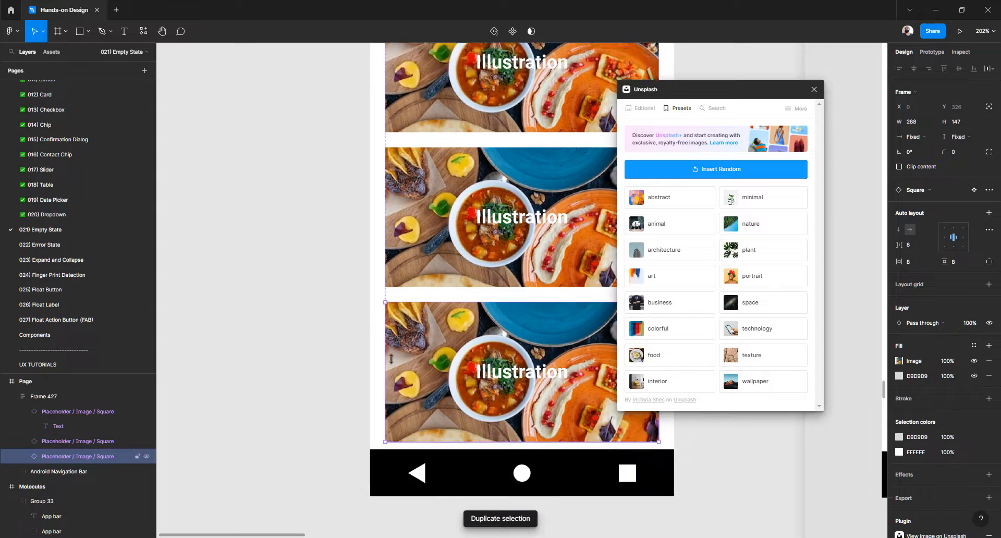
Replace the images in the middle and bottom placeholders with different random Unsplash food photos
scroll(508, 399, up, 2)
click(415, 336)
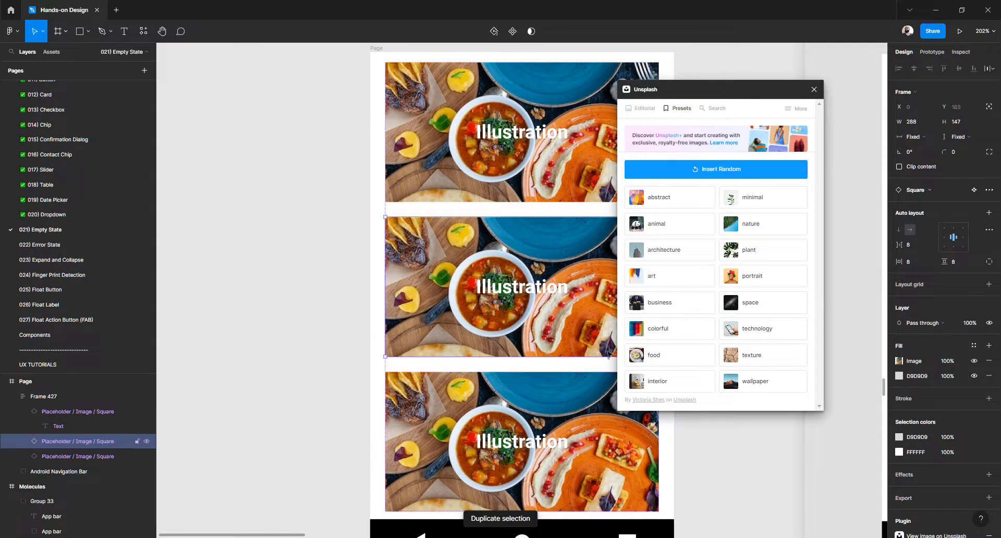
click(657, 355)
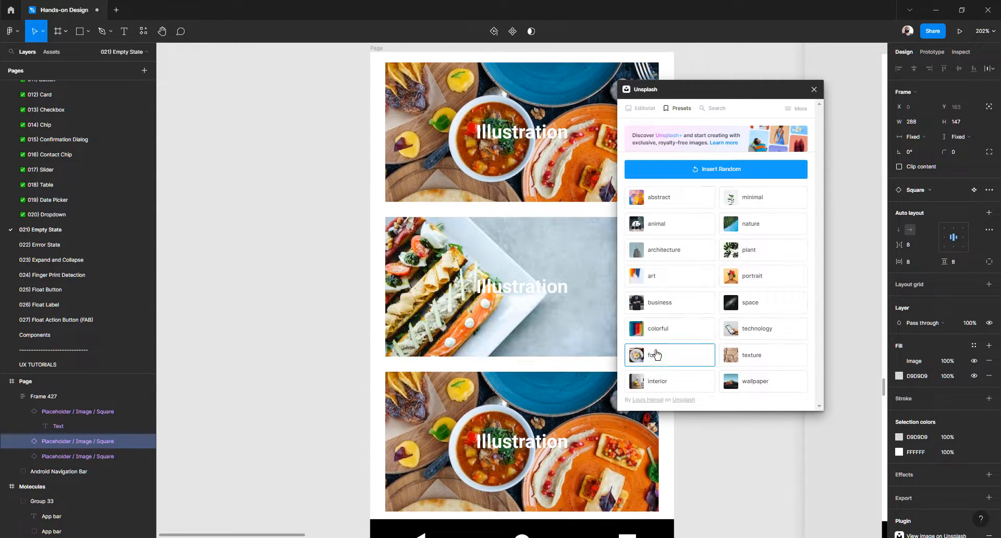
click(445, 421)
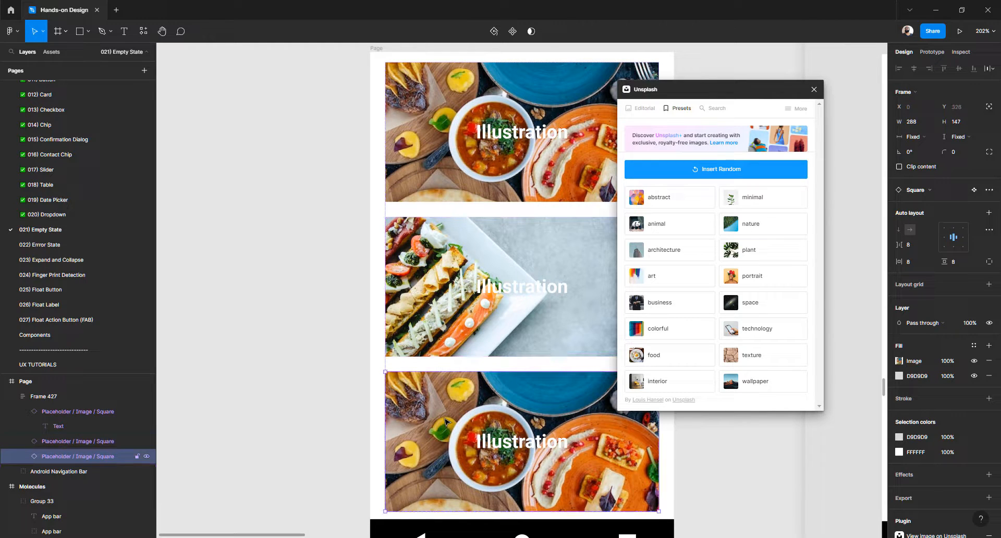
click(644, 362)
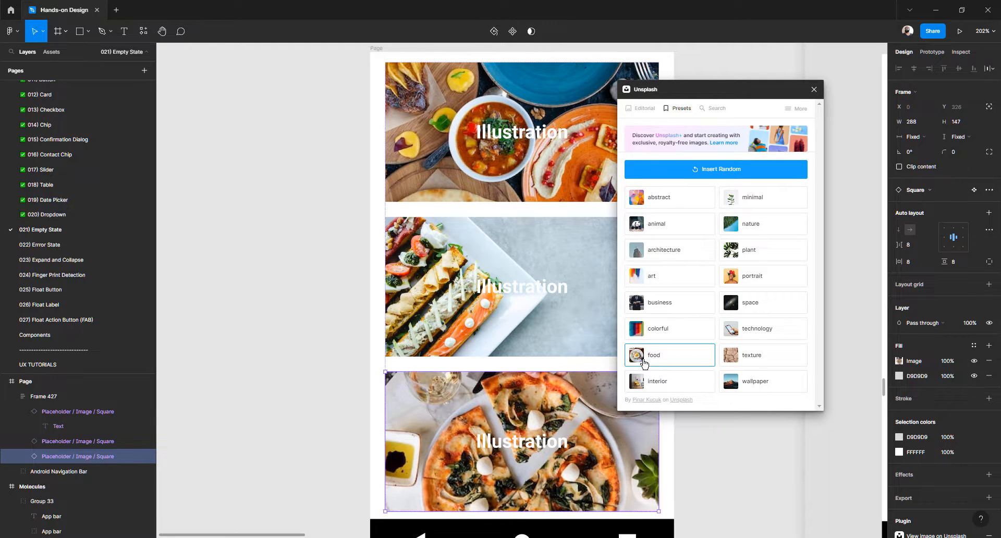
click(299, 312)
scroll(461, 262, up, 2)
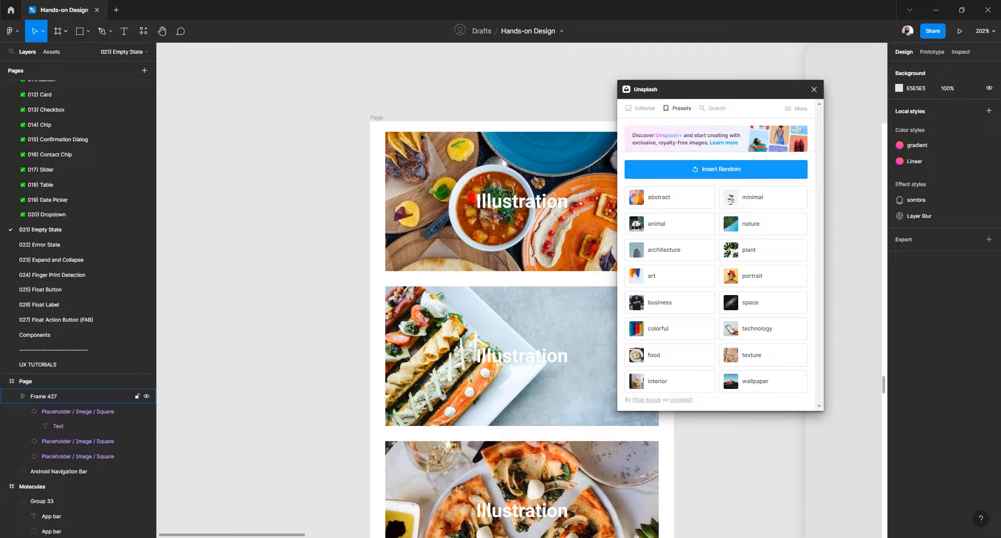
Go to the top image's main component, Placeholder / Image / Square, and set its corner radius to 16
click(426, 159)
click(330, 192)
double_click(441, 190)
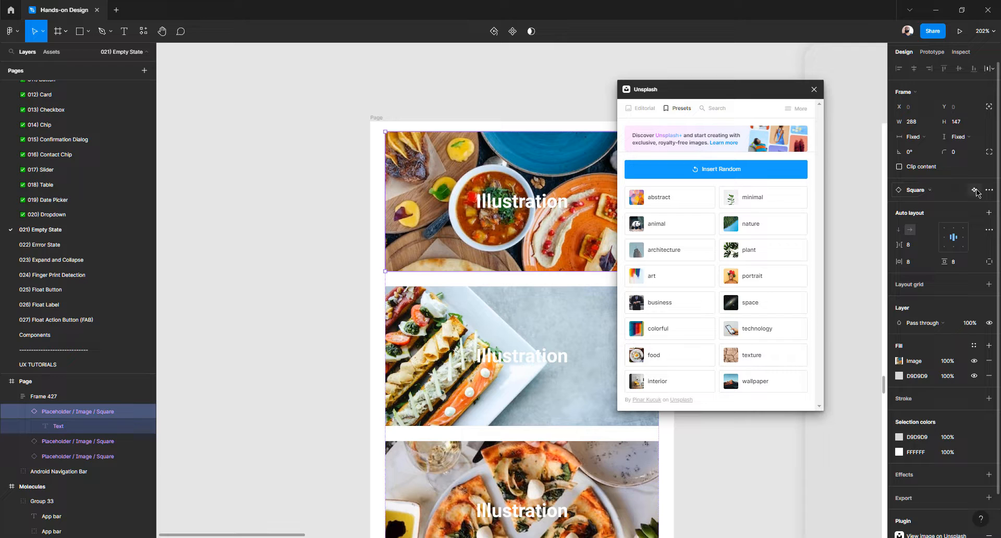
click(380, 207)
double_click(447, 206)
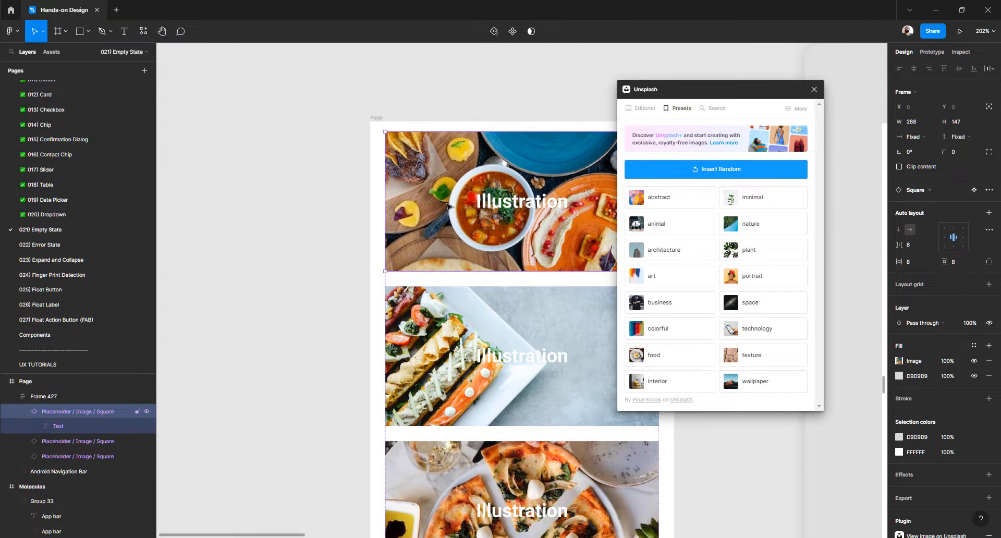
click(974, 191)
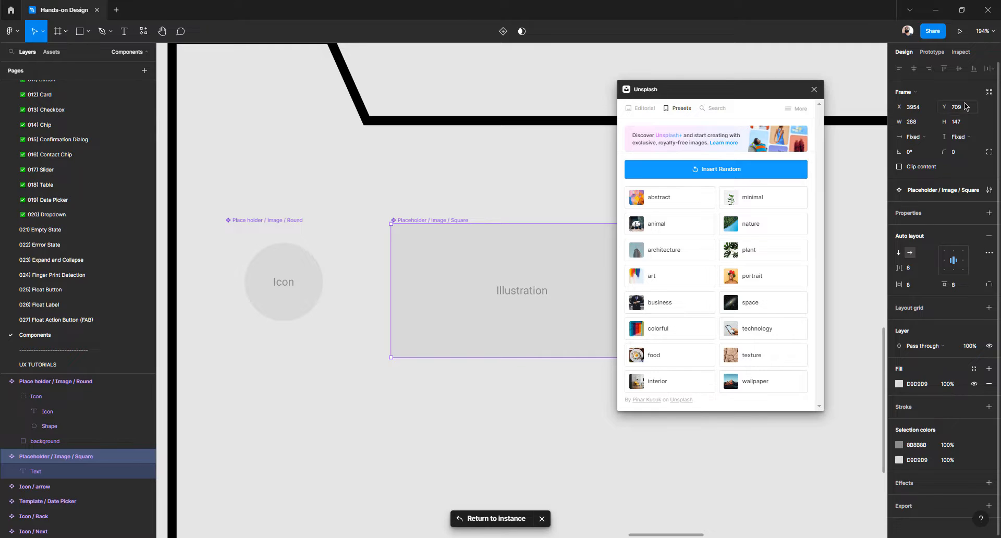
click(962, 154)
text(16)
key(Return)
Add a drop shadow to the square placeholder component with X 0, Y 0, blur 16 and 16% opacity
click(988, 483)
click(899, 498)
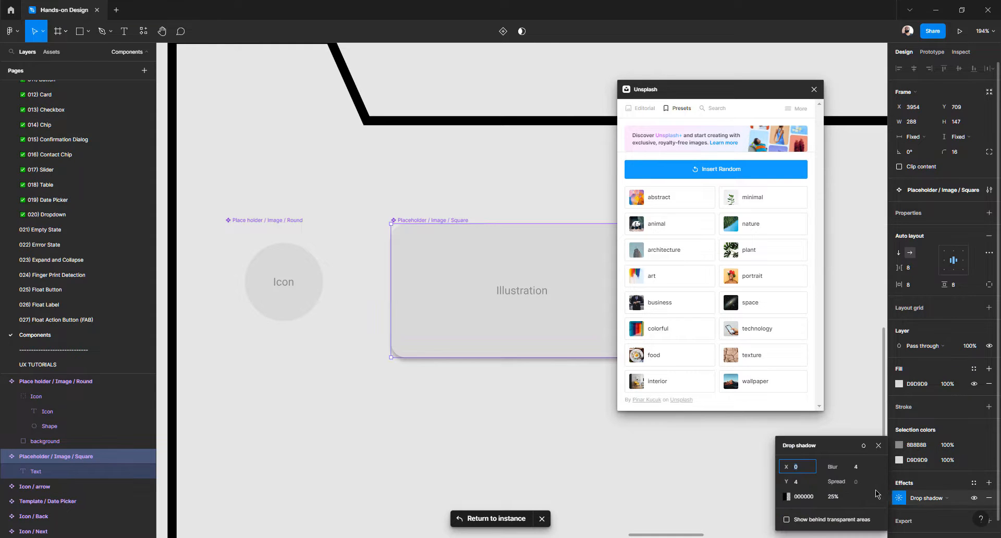
click(856, 467)
text(16)
key(Tab)
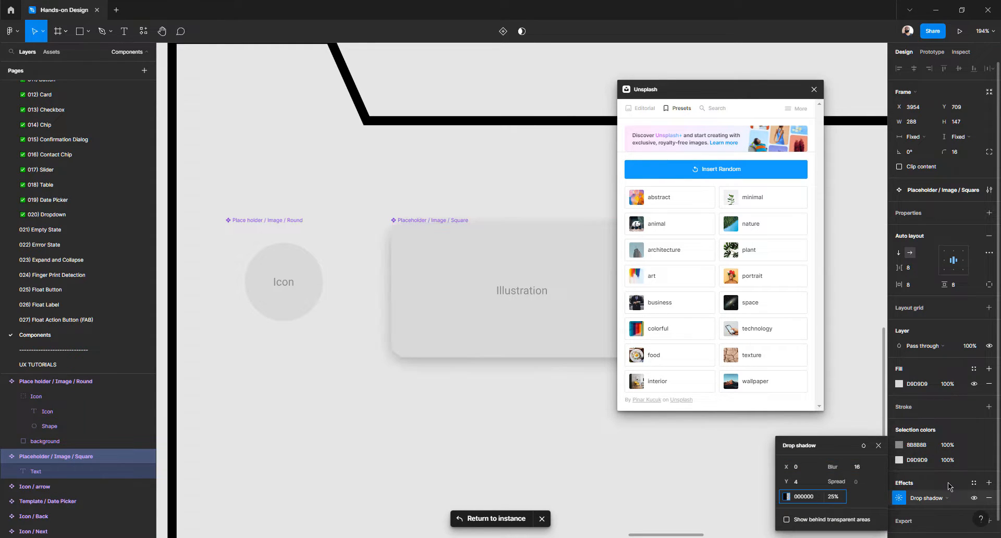
text(1)
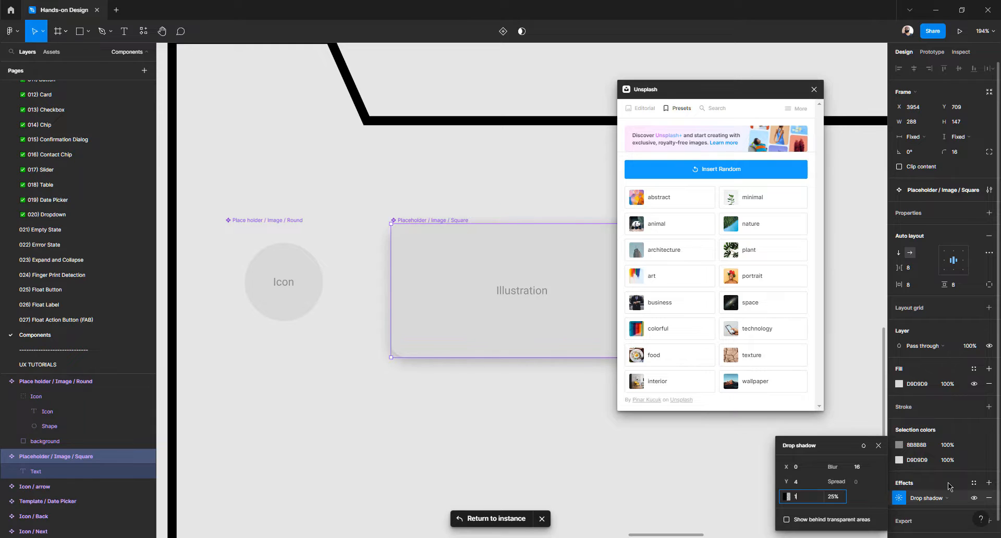
key(Tab)
key(Tab)
key(Tab)
key(Tab)
key(Tab)
key(Tab)
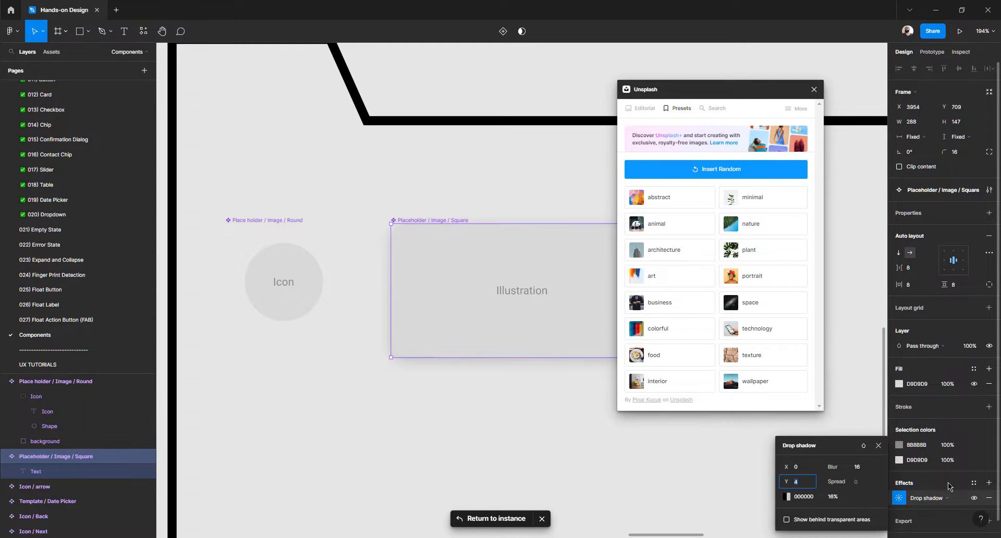
text(0)
key(Tab)
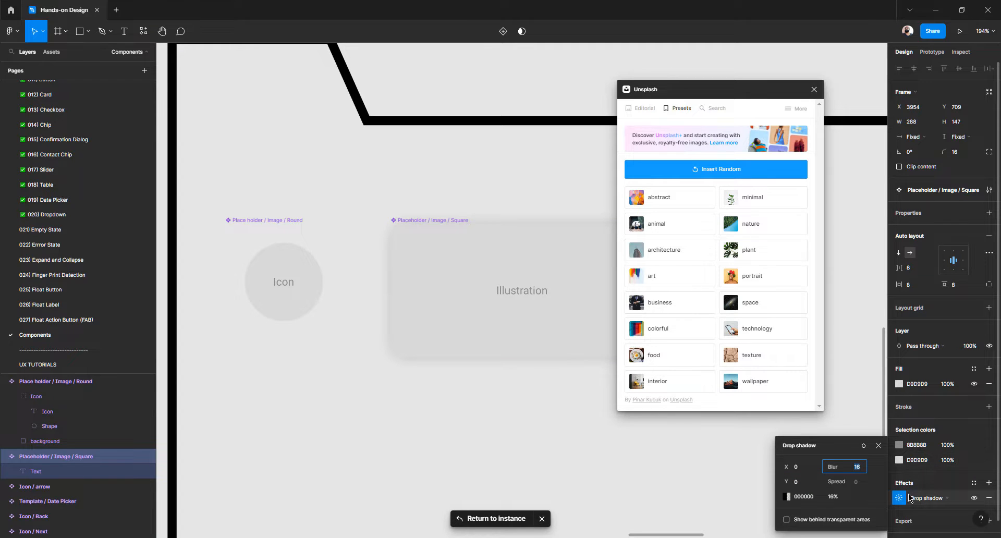
Add a 1 px inside stroke to the square placeholder component and open its colour settings
click(903, 409)
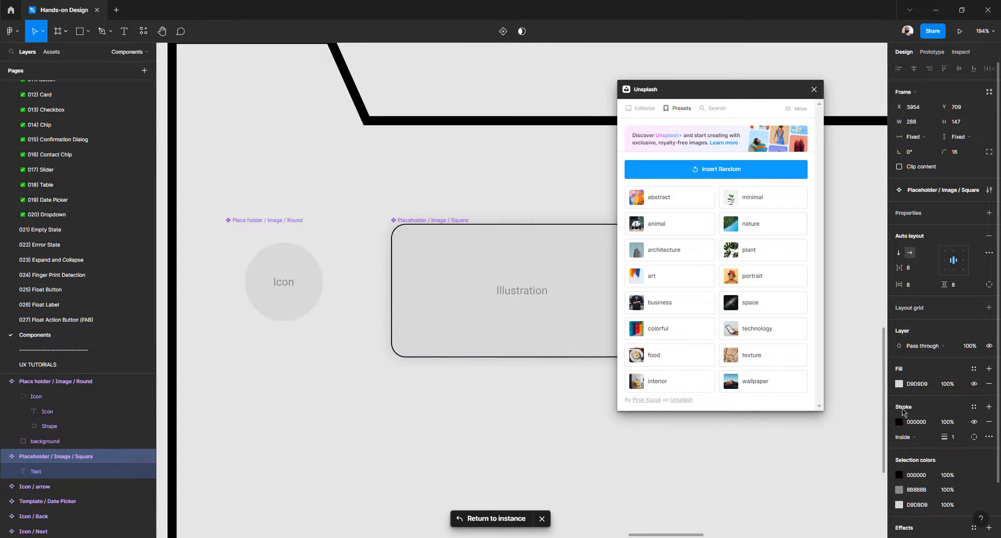
click(899, 423)
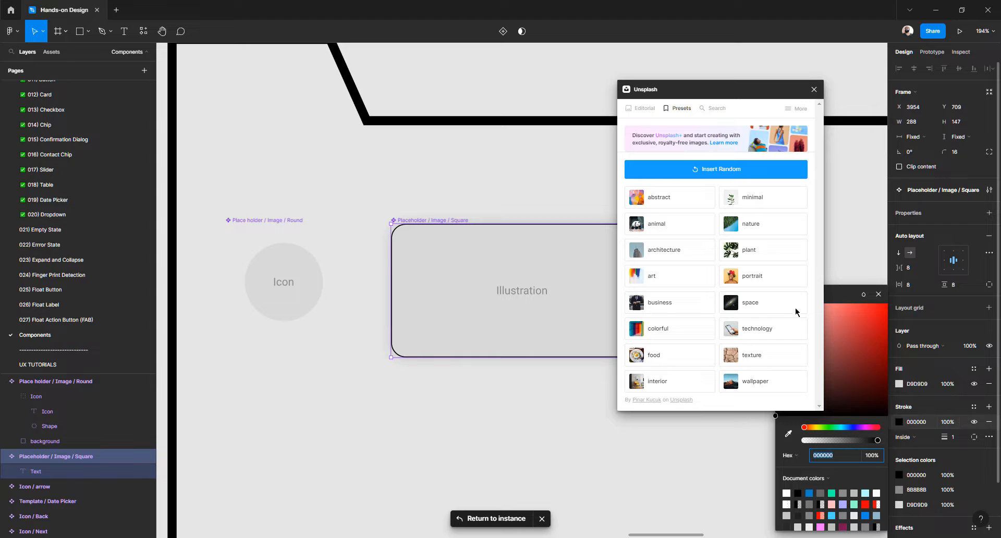
Set the stroke colour of the main square image placeholder component to BBBBBB and return to its instance
drag(726, 95, 632, 86)
click(719, 81)
mouse_move(776, 415)
mouse_down()
mouse_move(782, 373)
mouse_move(758, 337)
mouse_up()
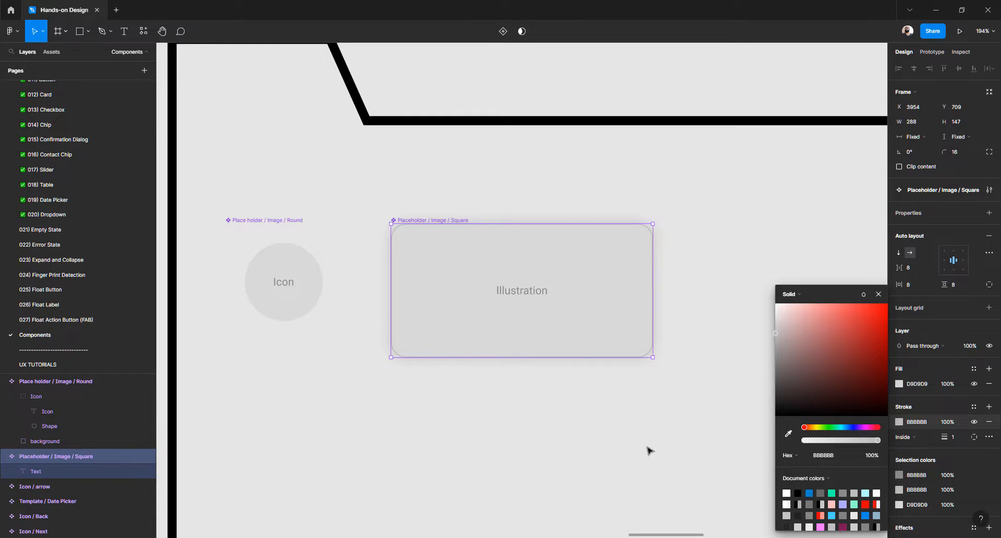
click(482, 418)
click(446, 324)
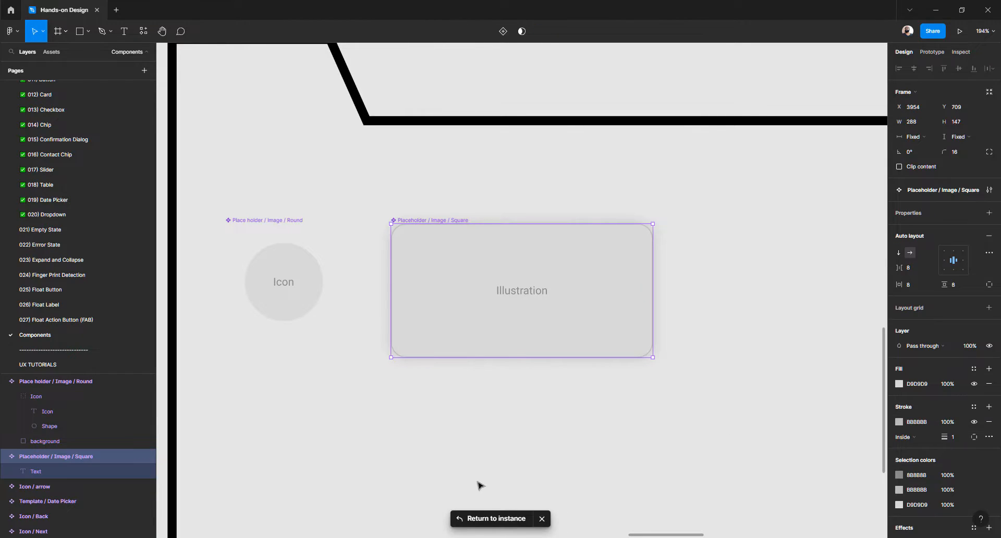
click(467, 518)
click(316, 397)
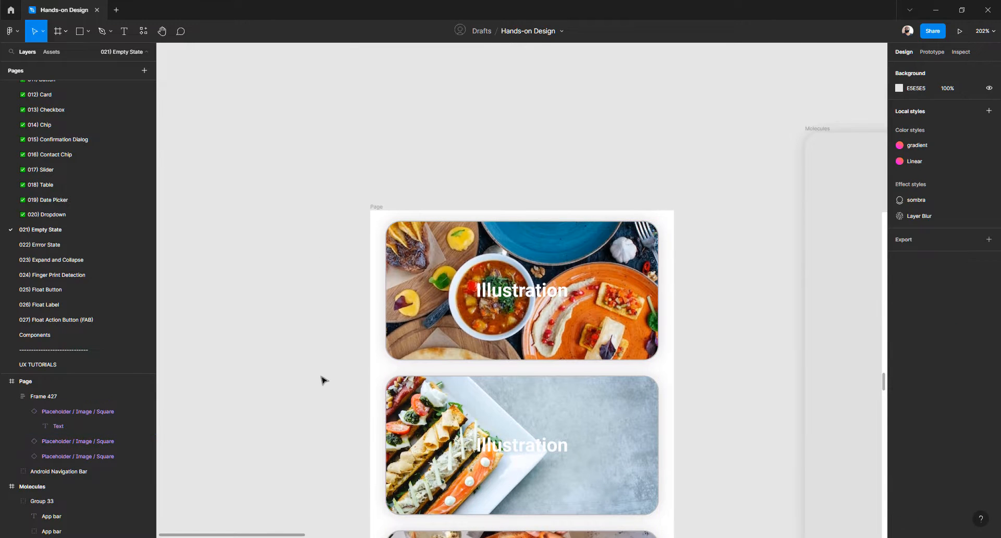
Examine the food image cards on the page and the phone layout with its text block in the Molecules frame
scroll(322, 379, down, 5)
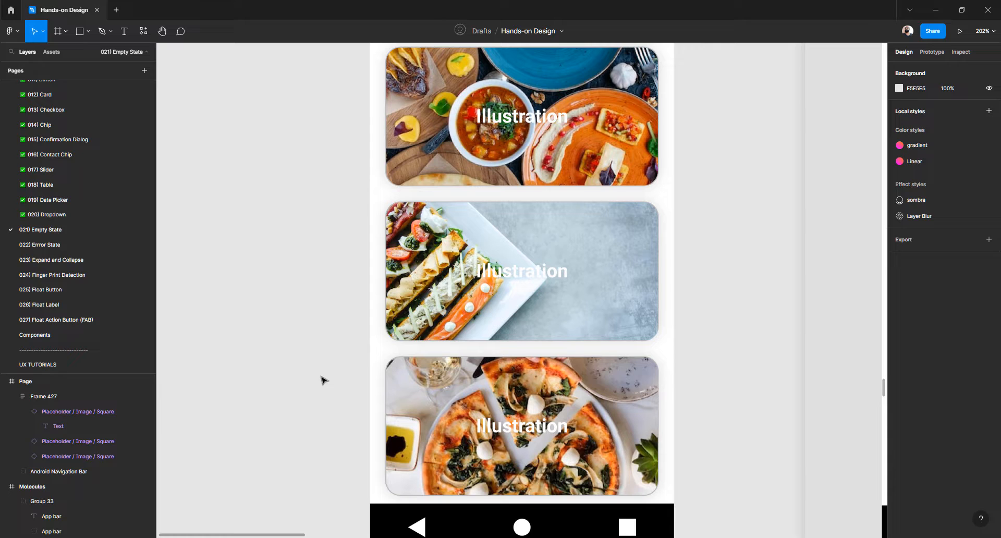
scroll(378, 387, up, 3)
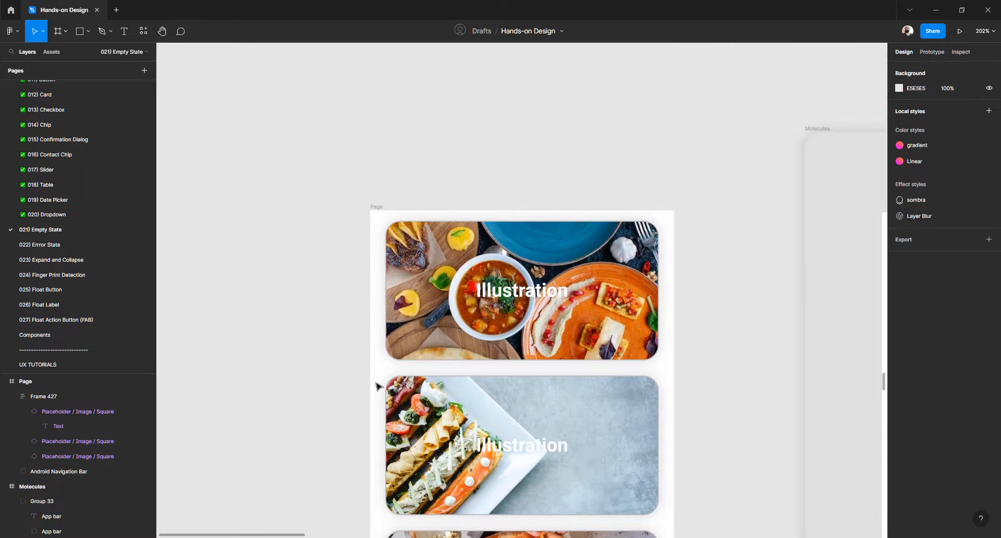
scroll(378, 386, down, 8)
scroll(379, 386, up, 10)
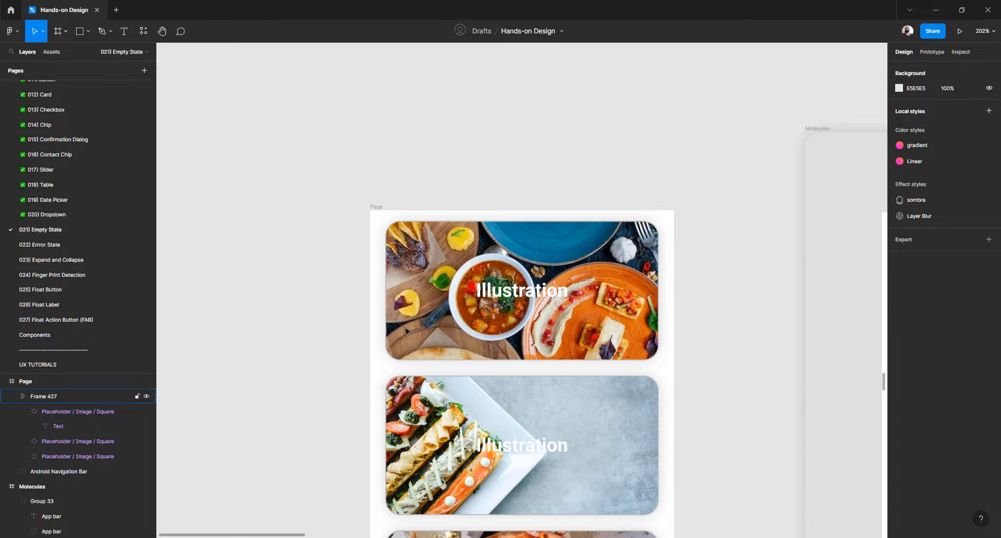
scroll(402, 327, down, 3)
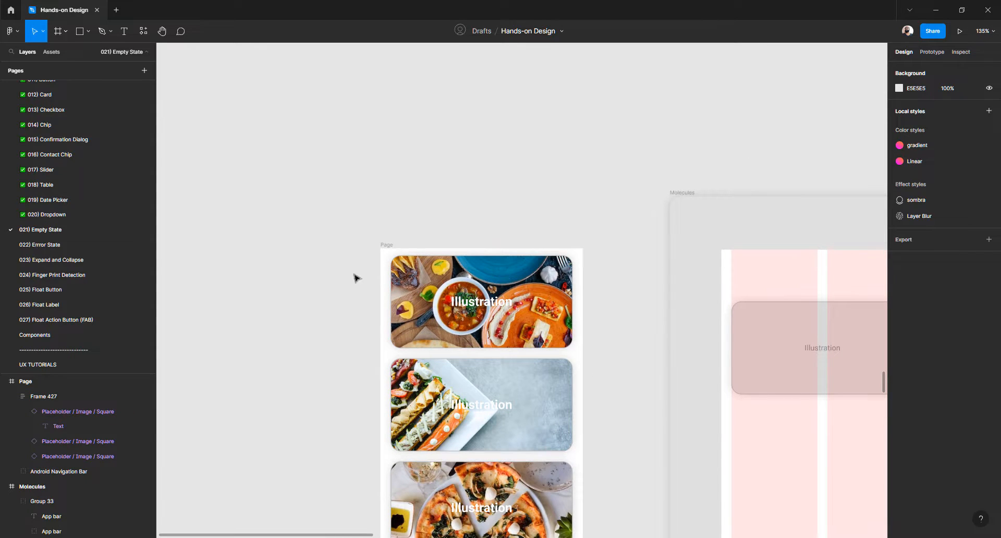
scroll(713, 350, up, 5)
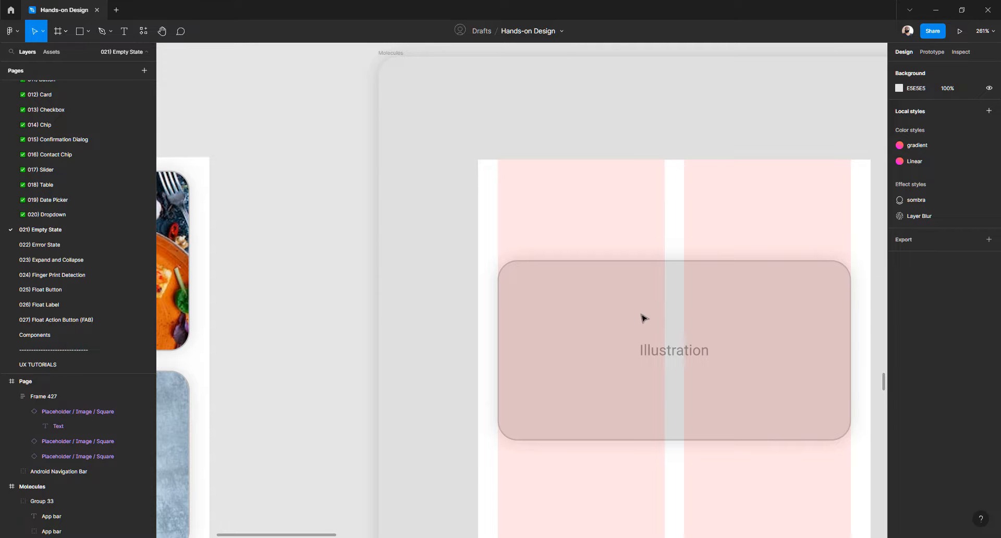
scroll(643, 317, down, 5)
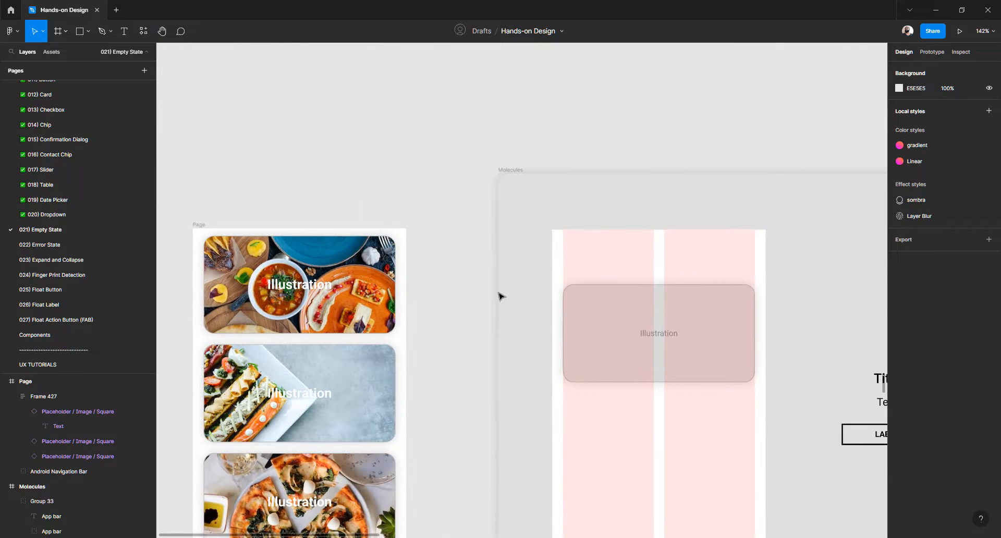
scroll(461, 276, down, 3)
scroll(460, 276, right, 4)
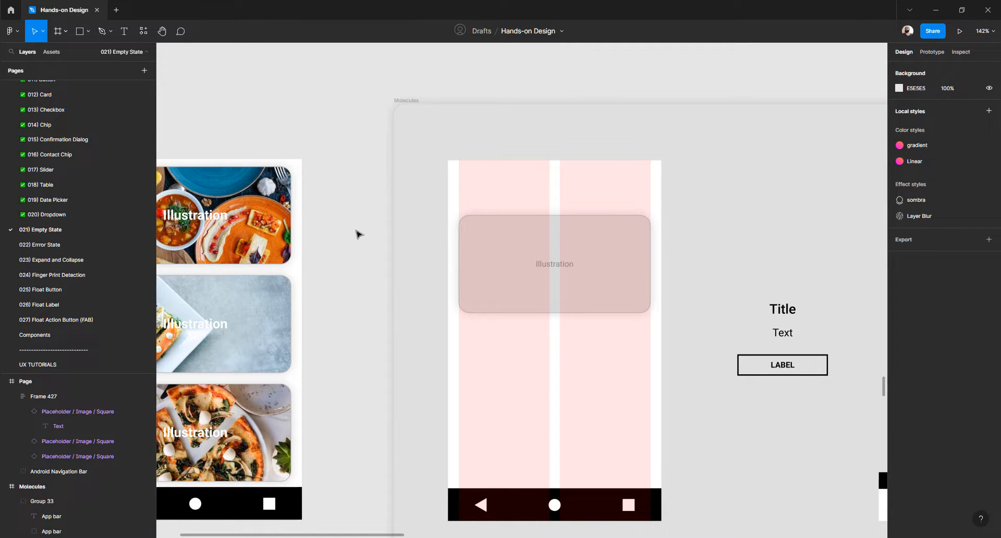
scroll(355, 230, left, 3)
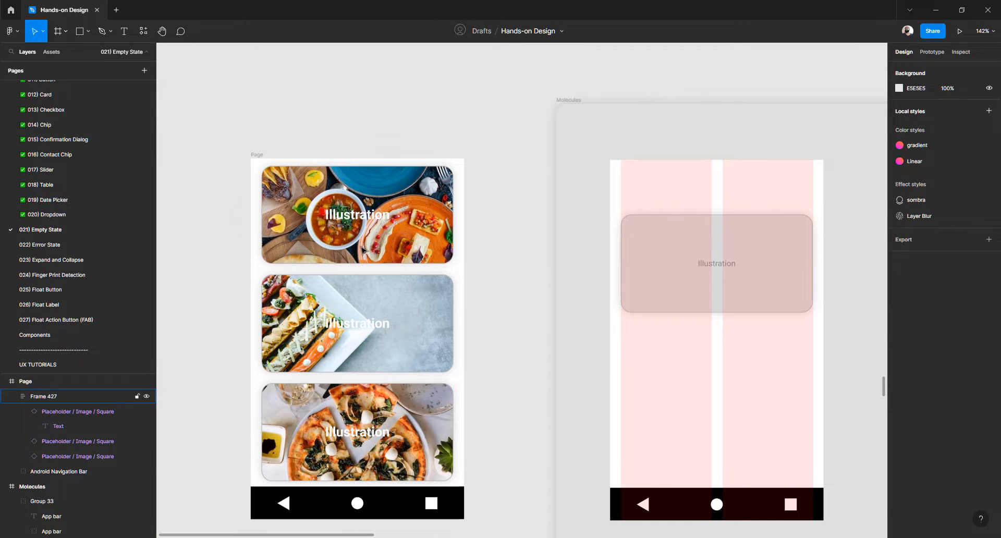
Reduce the heights of the upper two food image cards, making the first one 73 high
click(363, 250)
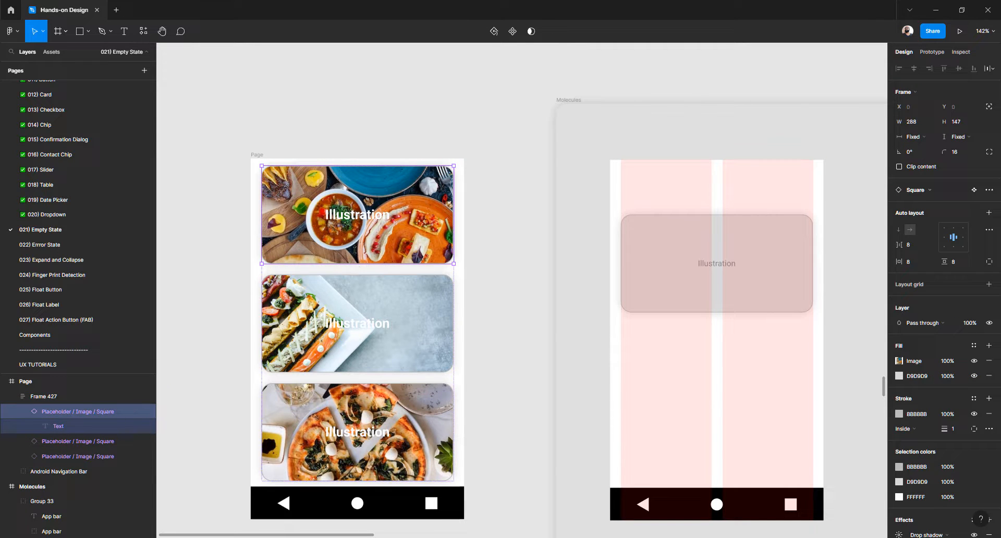
drag(361, 263, 361, 214)
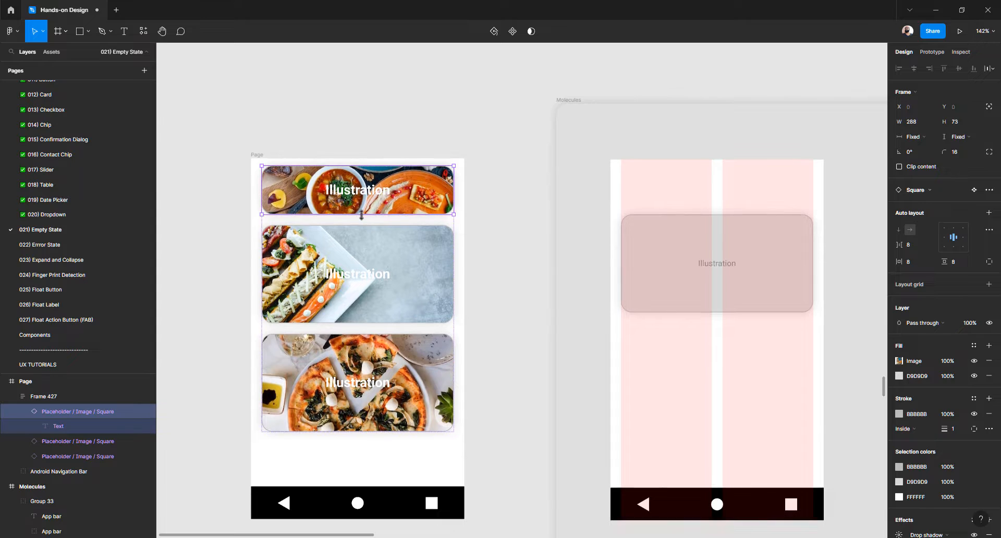
click(358, 251)
drag(357, 325, 349, 306)
Delete the standalone Page frame containing the three food image cards
click(257, 155)
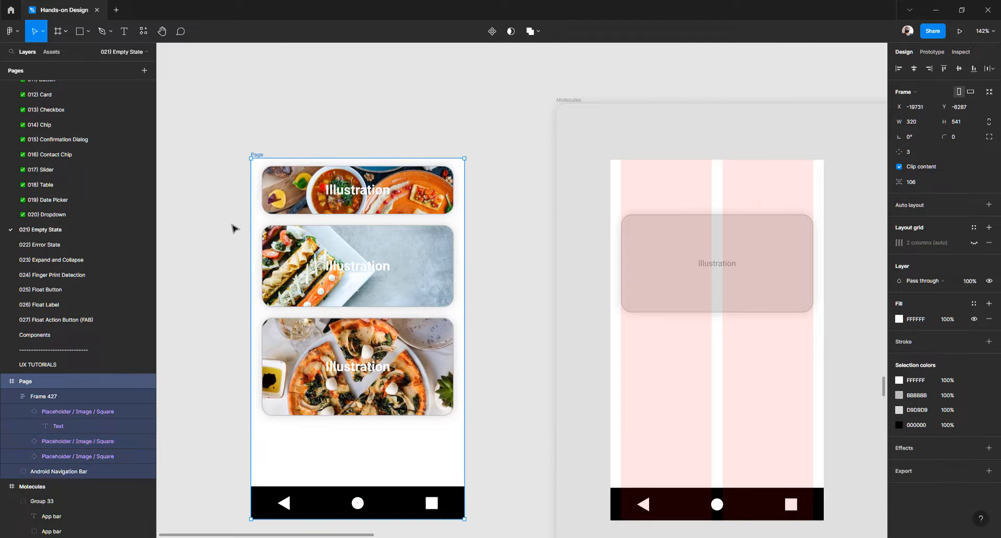
key(Delete)
Go to the main component of the square illustration placeholder and set its corner radius to 0
scroll(461, 235, right, 3)
click(578, 267)
click(579, 267)
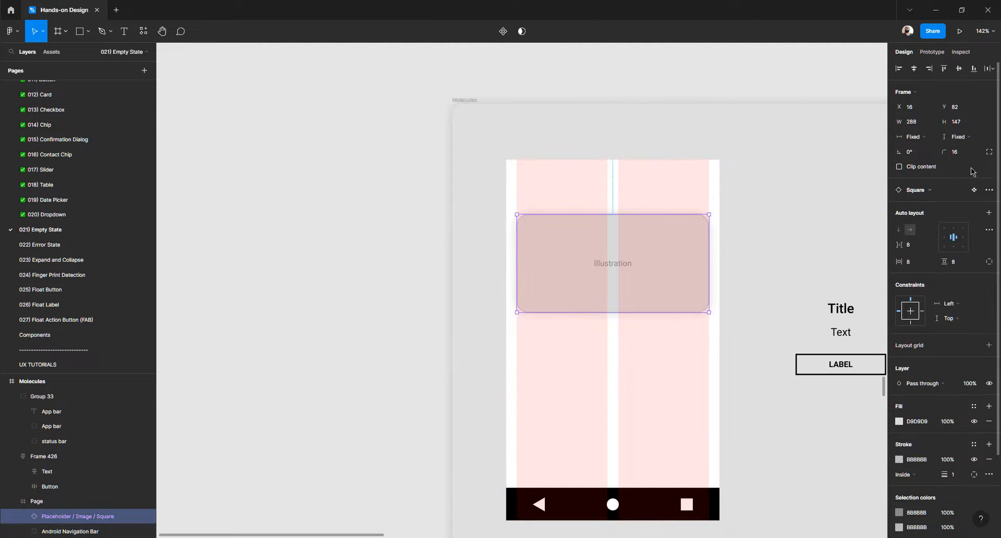
click(974, 190)
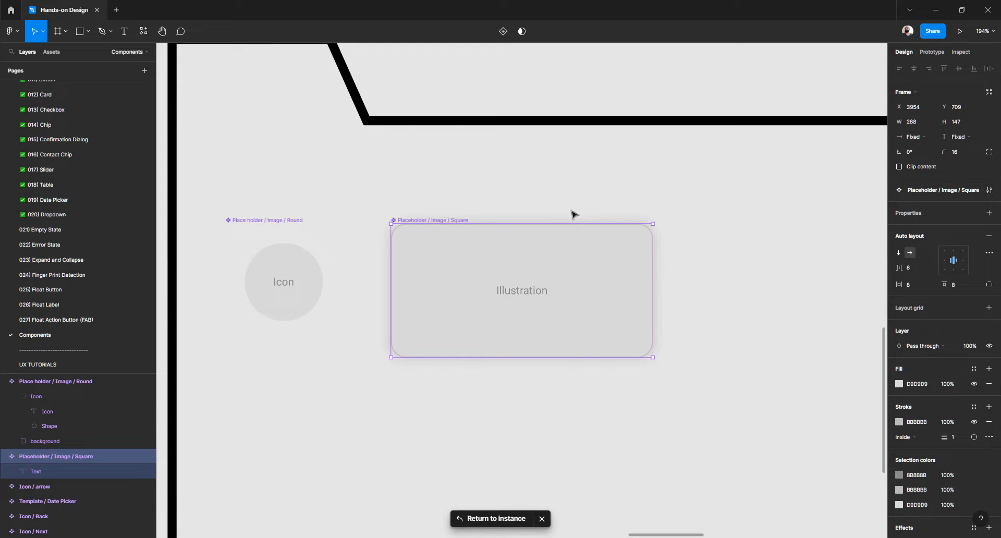
click(953, 152)
text(0)
key(Return)
Remove the drop shadow from the main square placeholder component and return to its instance
scroll(941, 408, down, 2)
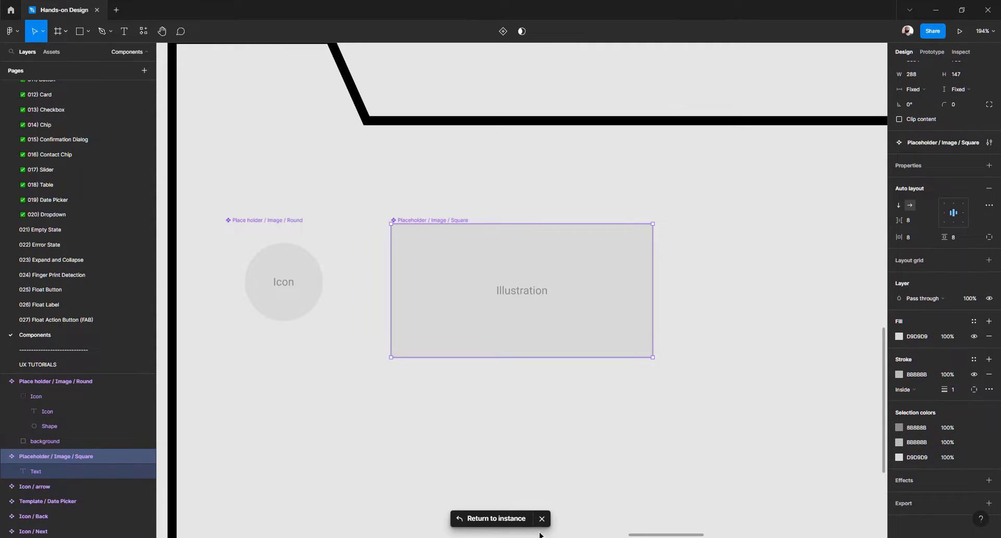
click(488, 518)
click(666, 281)
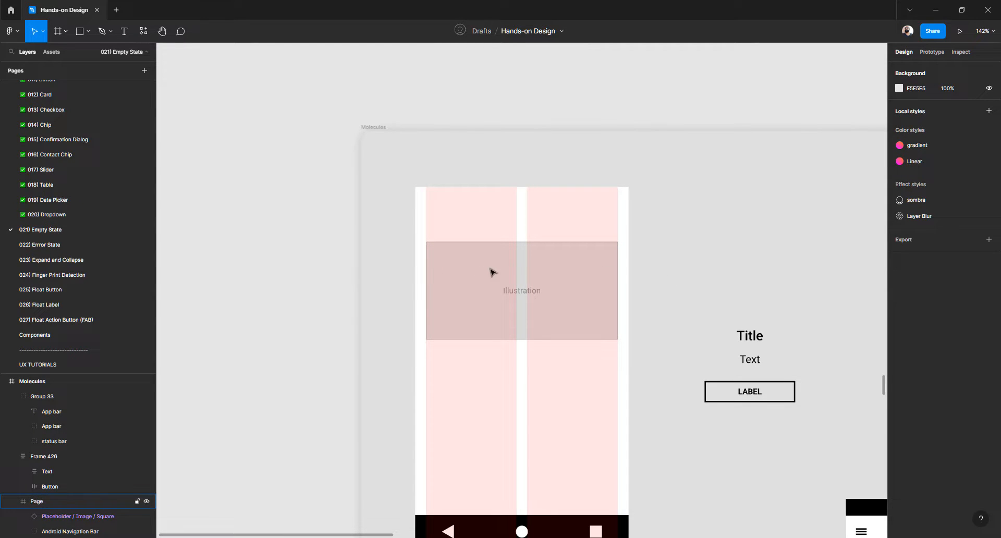
Rename the frame that holds the title, text and label button as Content
click(545, 267)
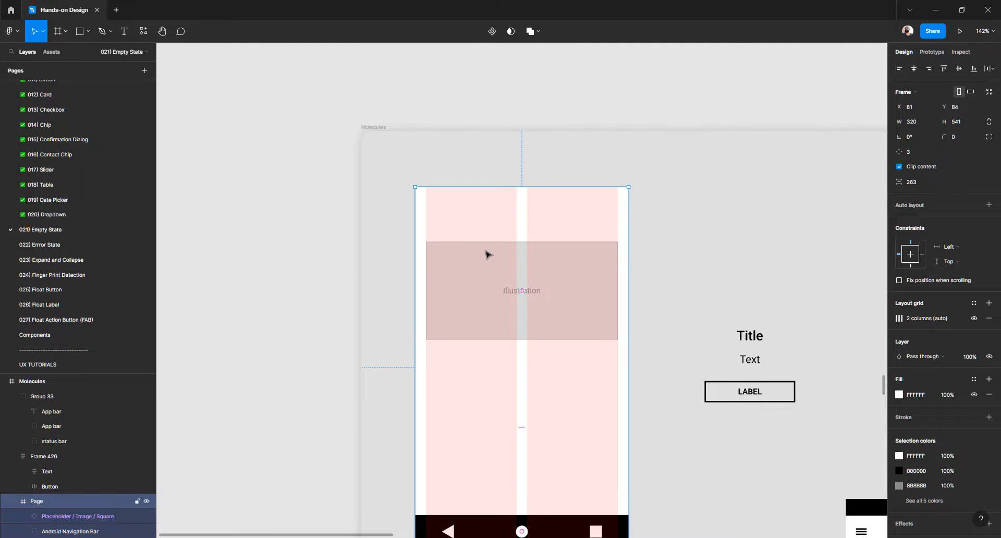
scroll(487, 252, down, 2)
click(759, 305)
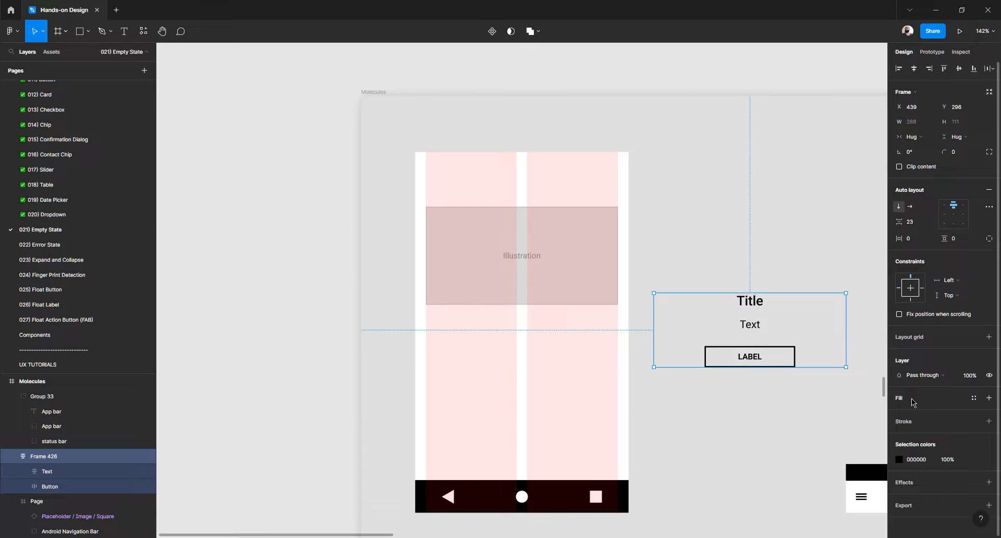
click(783, 285)
click(751, 309)
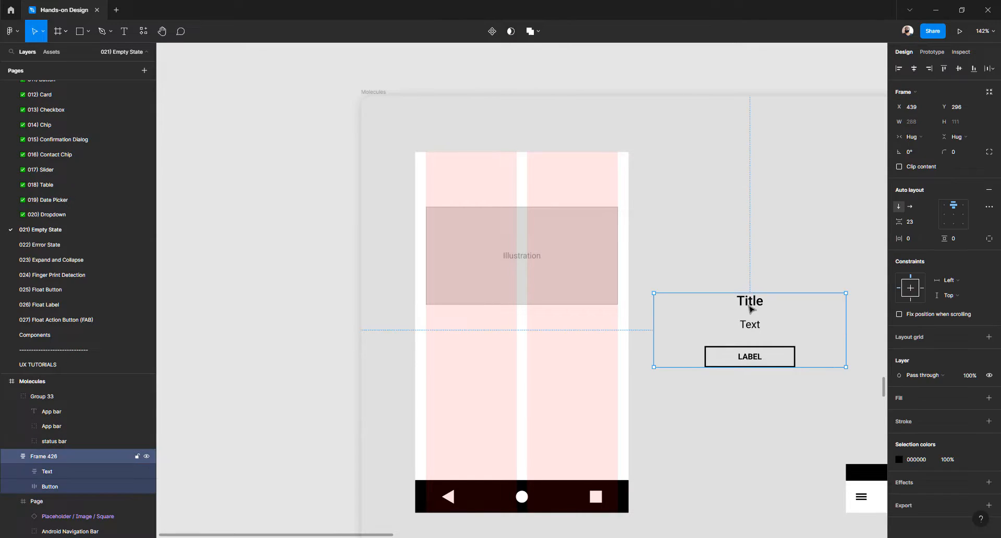
key(ctrl+r)
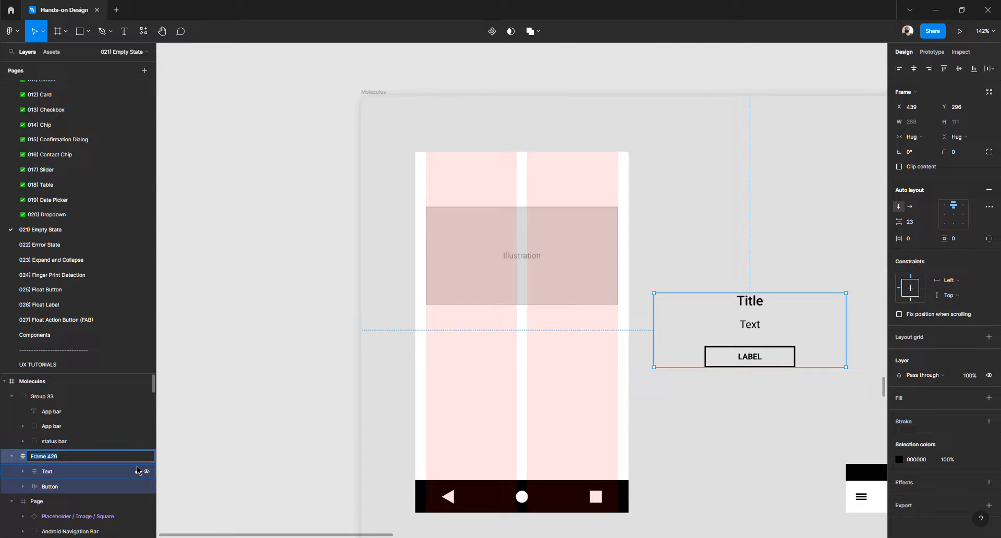
text(Cobnte)
key(BackSpace)
key(BackSpace)
text(ntent)
key(Return)
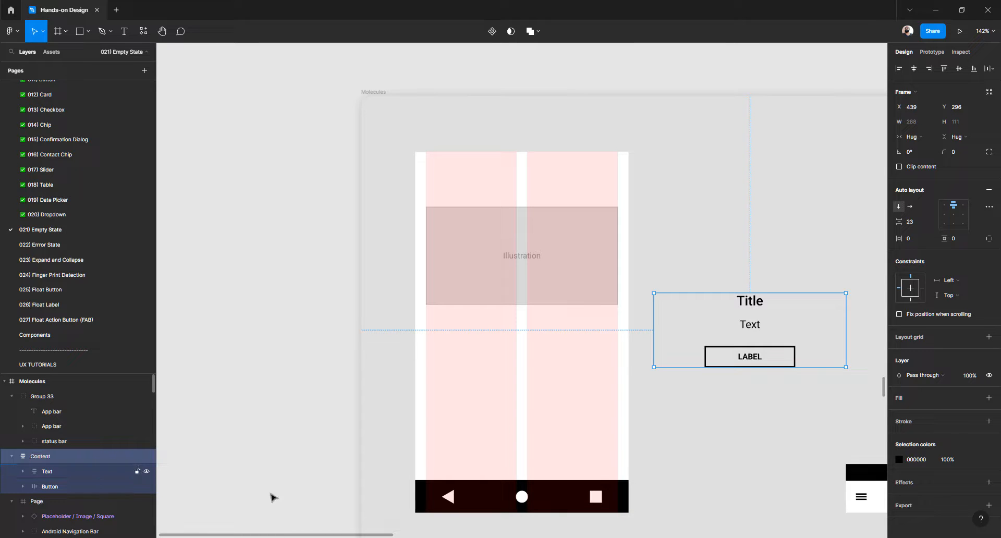
Add a red fill, FF1111, to the Content frame
click(913, 406)
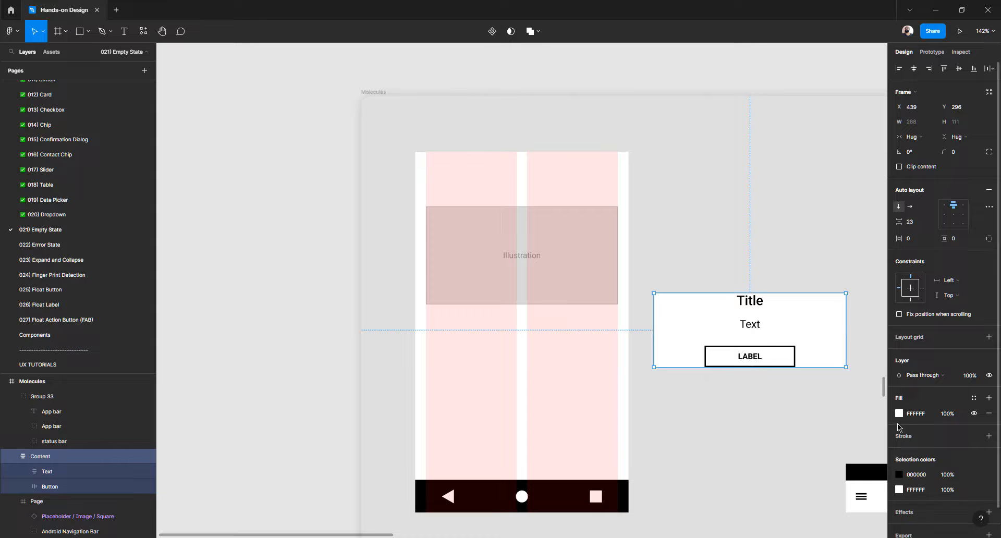
click(899, 416)
drag(847, 365, 881, 275)
click(762, 260)
click(753, 319)
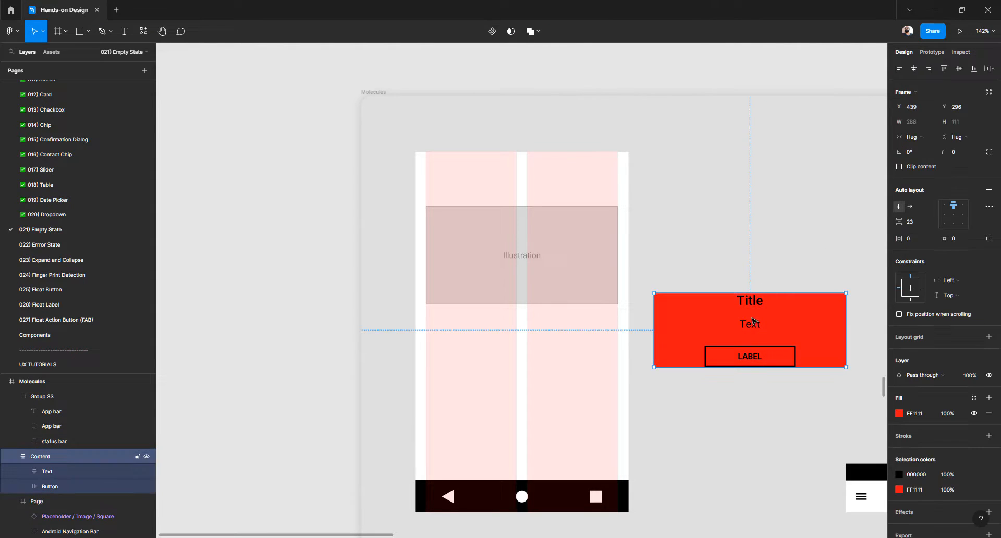
Move the Content frame into the phone Page below the illustration at X 16, Y 254, spanning both columns with a fixed width of 288
drag(744, 327, 523, 353)
drag(619, 337, 676, 333)
scroll(504, 344, up, 4)
drag(592, 328, 593, 328)
Show the fill of the Text frame around the title and text, and set it to light green, 92FF90
click(528, 325)
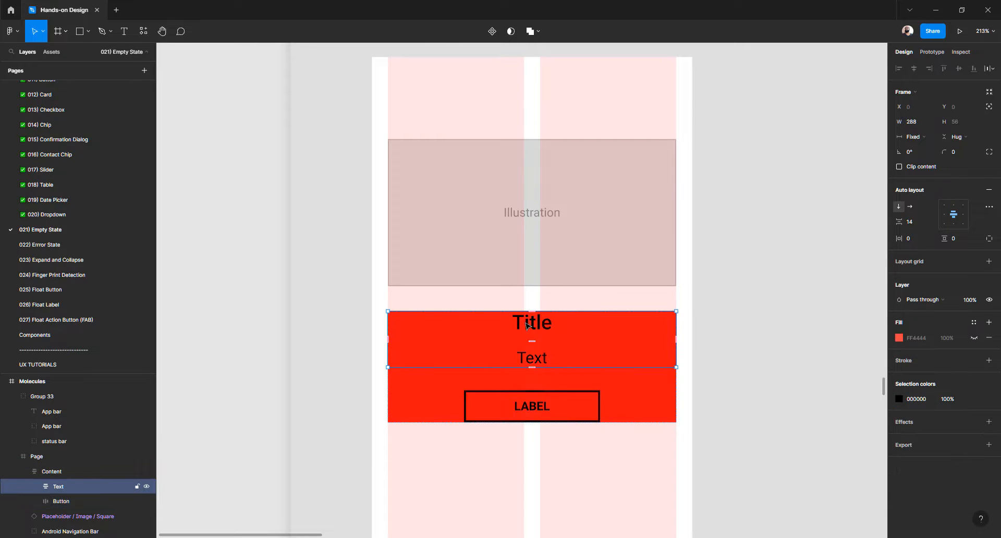
click(974, 338)
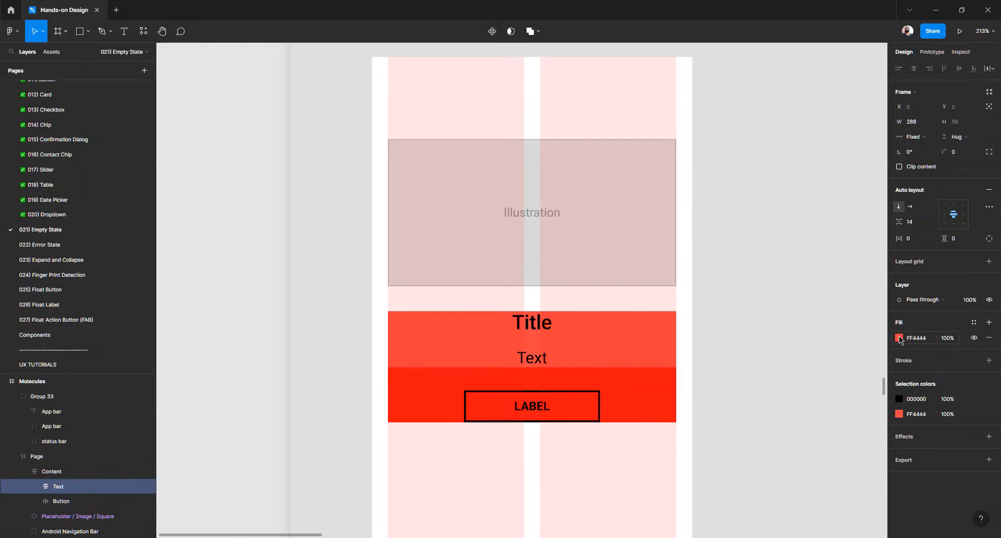
click(898, 338)
drag(802, 317, 825, 304)
click(829, 422)
Show the hidden FF7979 fill of the label button inside the Content frame
click(532, 380)
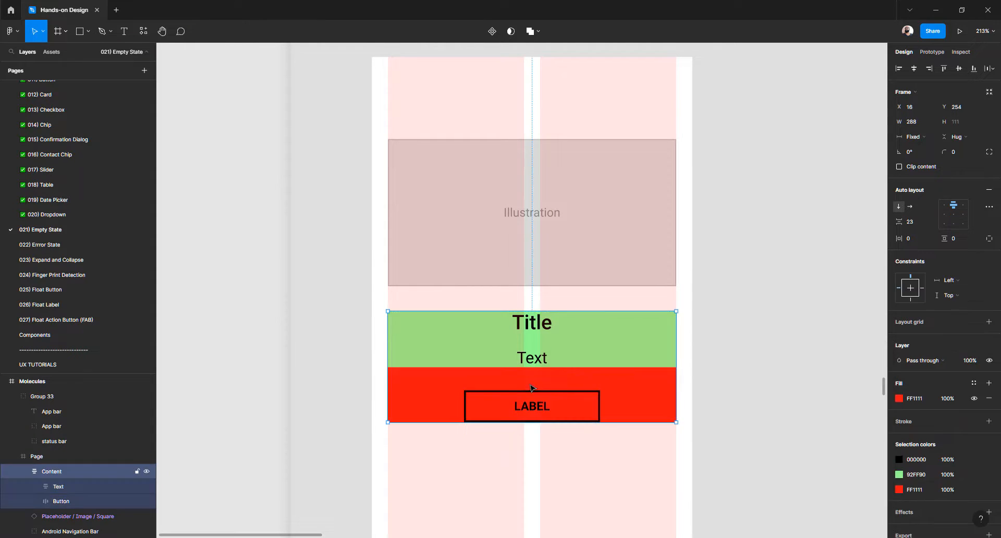
click(521, 406)
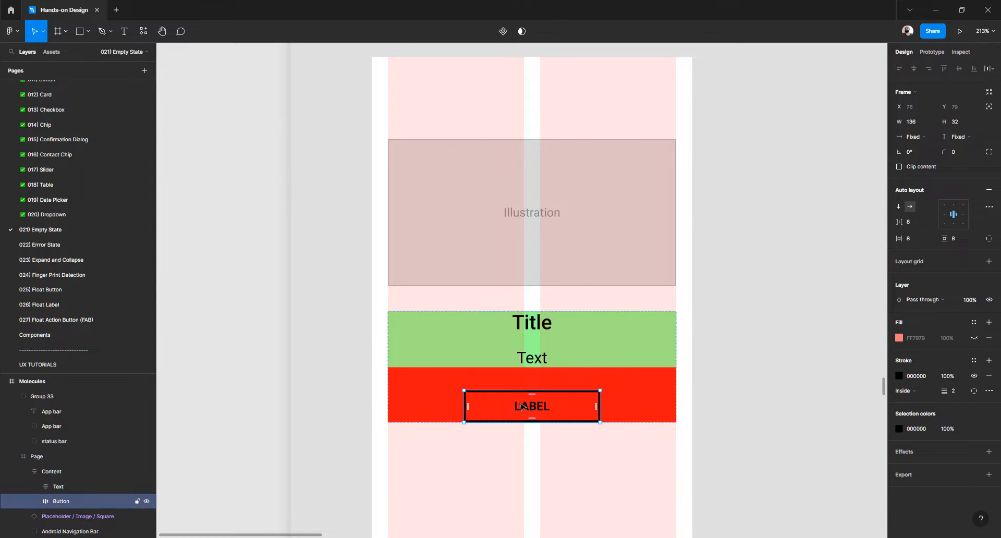
click(974, 338)
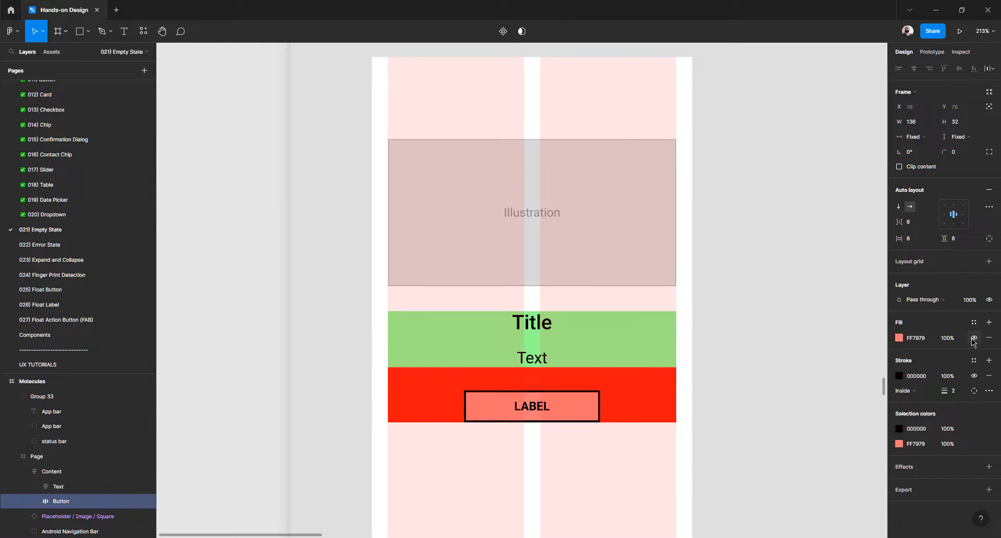
click(790, 410)
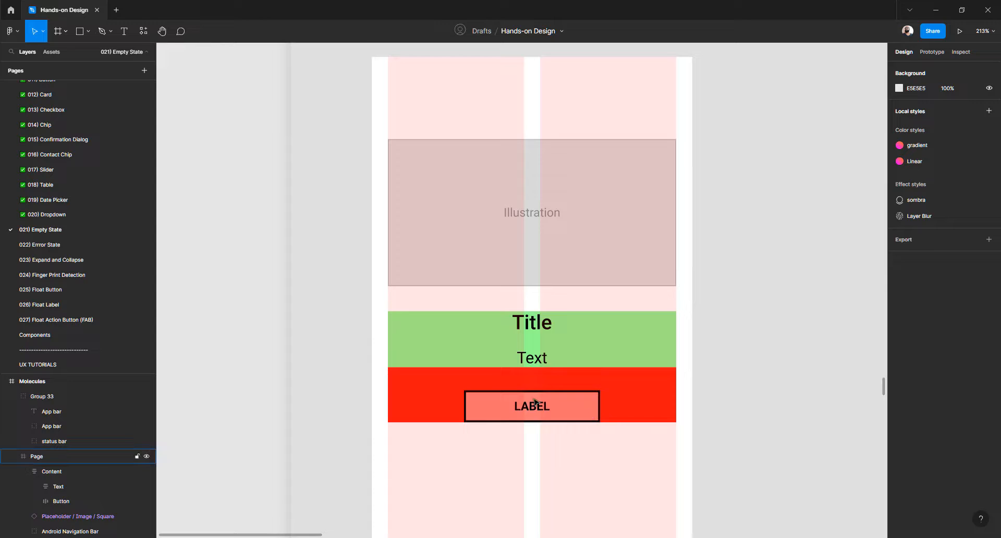
Try the top-left and top-right auto layout alignments on the Content frame, and set its alignment to bottom center
click(489, 407)
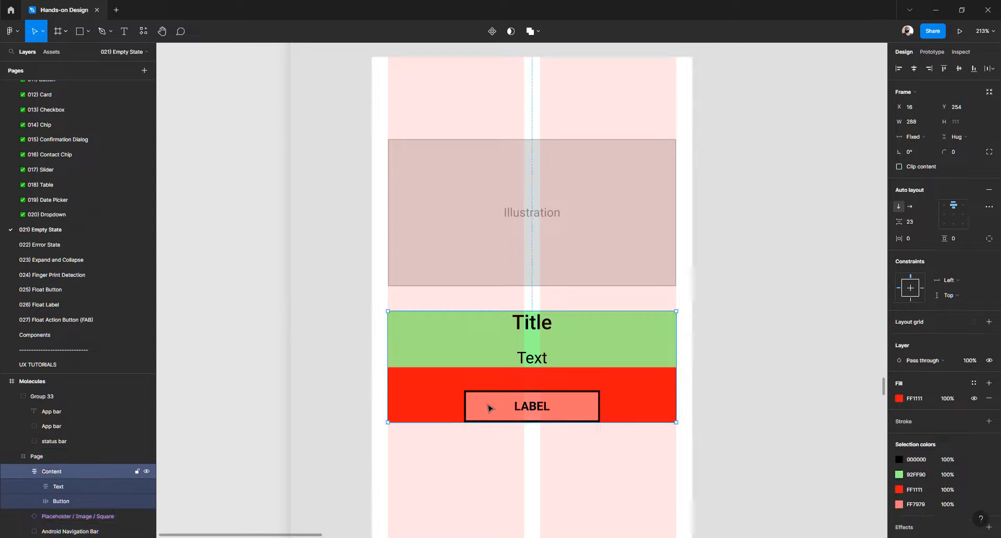
click(943, 206)
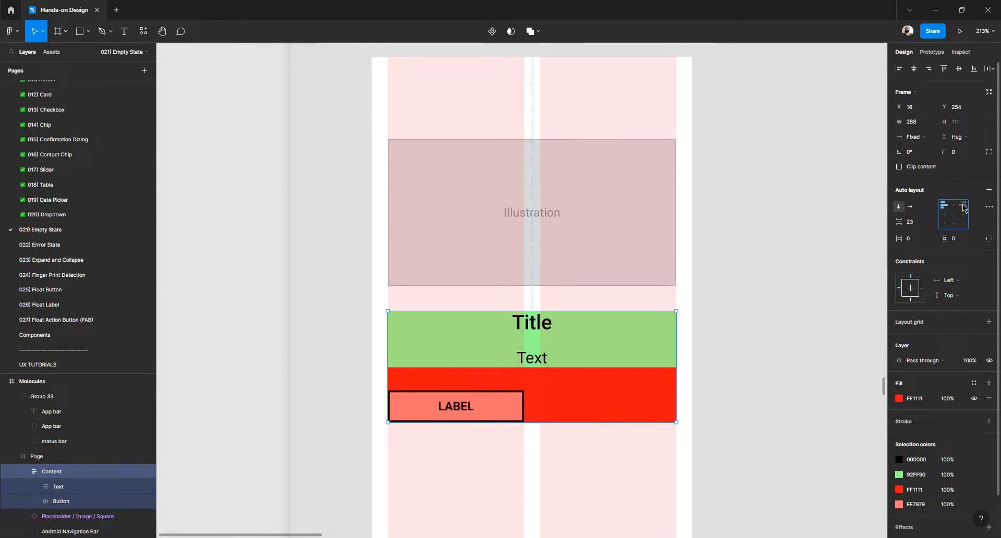
click(963, 206)
click(954, 223)
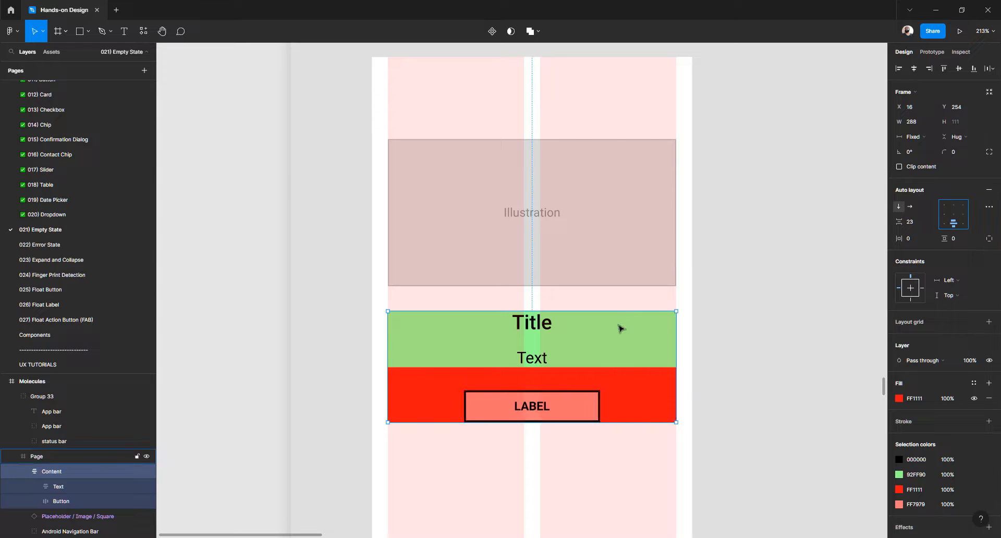
Try the left and right auto layout alignments on the green Text frame, and set its alignment back to center
click(540, 326)
click(540, 327)
double_click(537, 333)
click(538, 358)
click(635, 340)
double_click(635, 340)
double_click(635, 340)
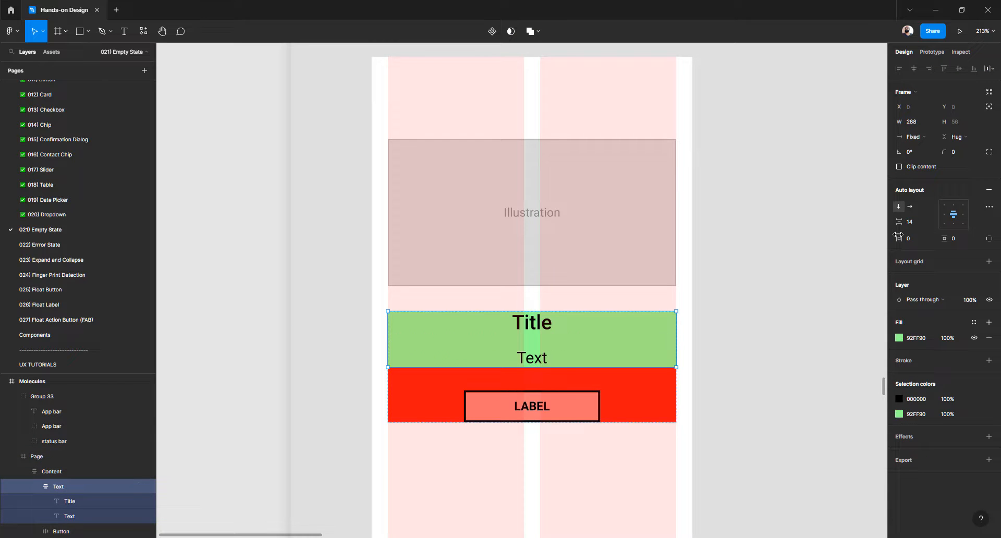
click(944, 214)
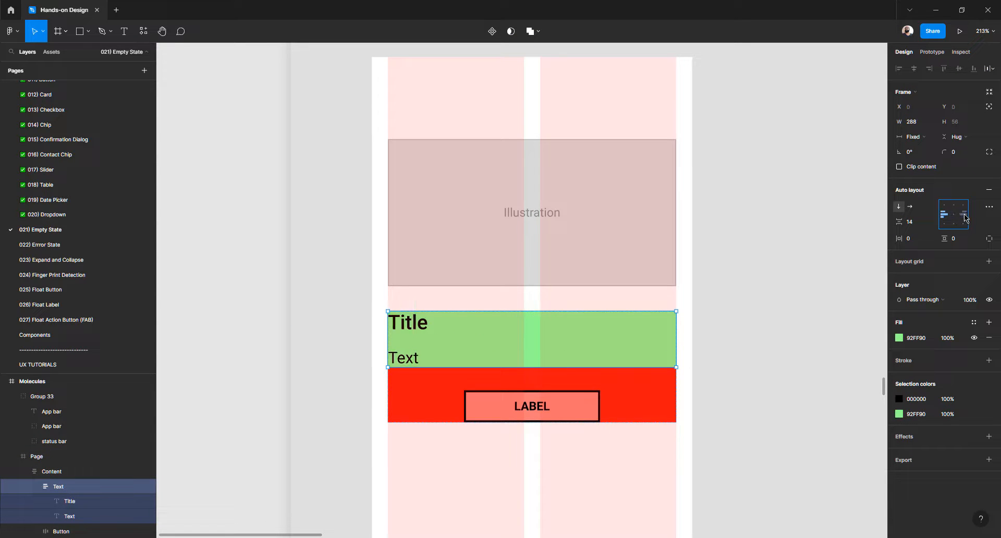
click(964, 217)
click(954, 216)
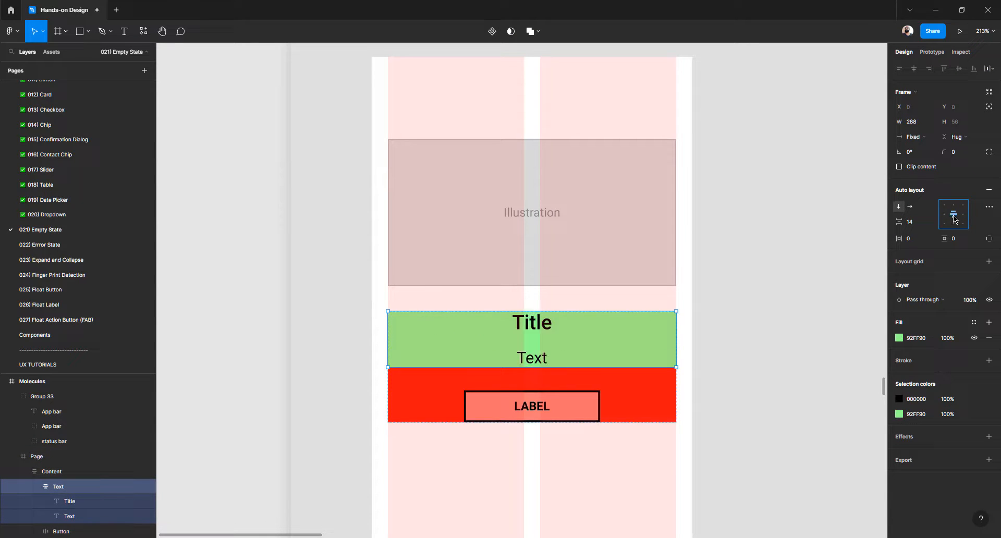
click(793, 318)
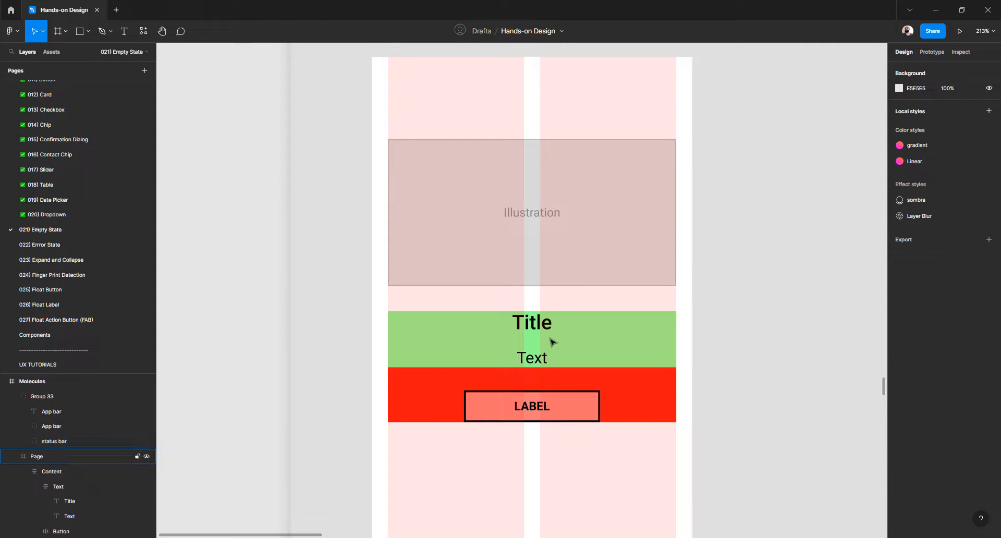
Ungroup the group holding the app bar, the status bar and their blue label beside the phone page
click(531, 325)
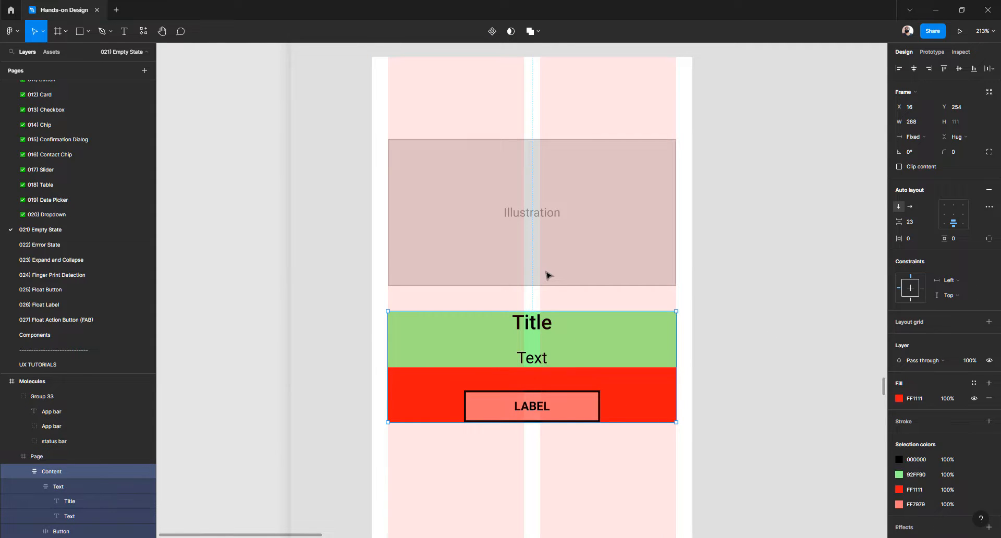
scroll(375, 299, down, 5)
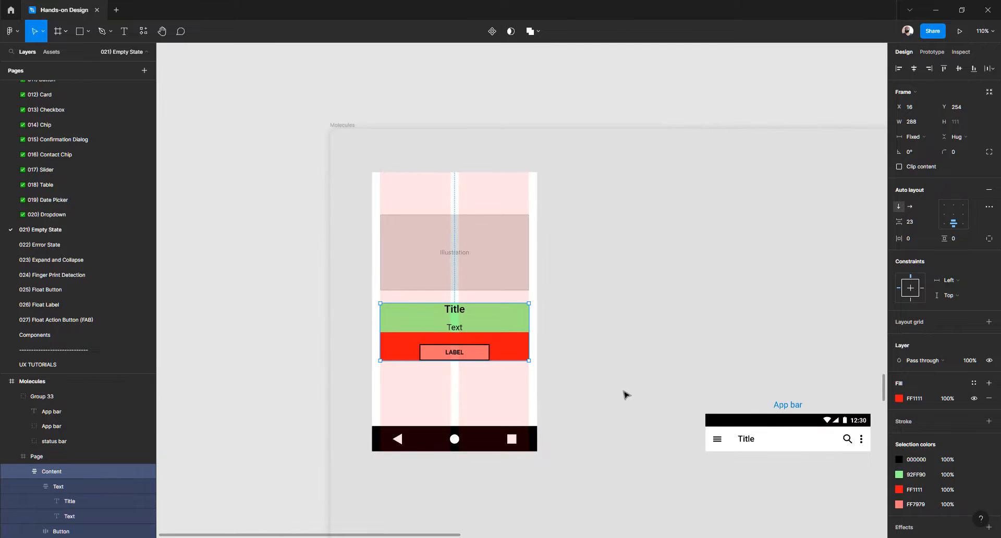
key(Escape)
click(787, 407)
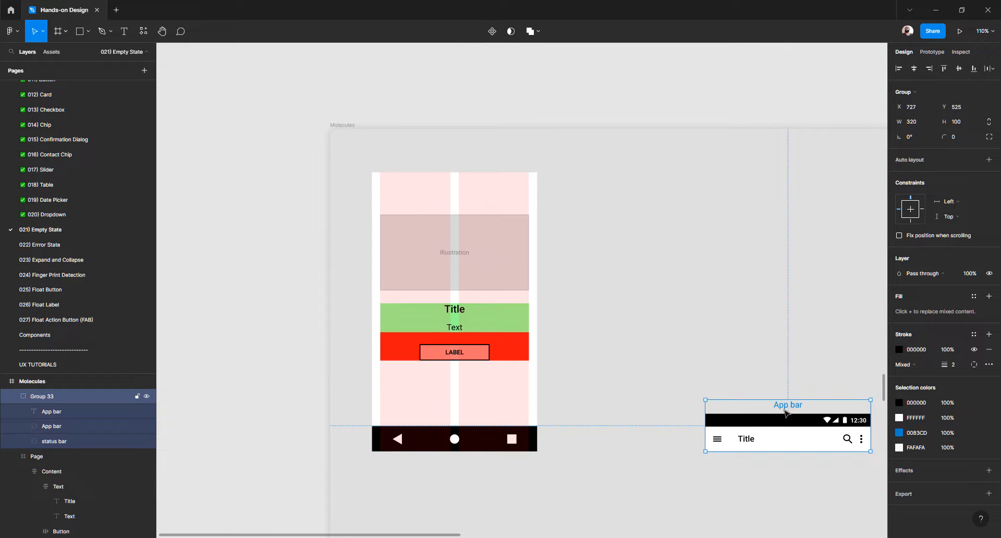
right_click(779, 422)
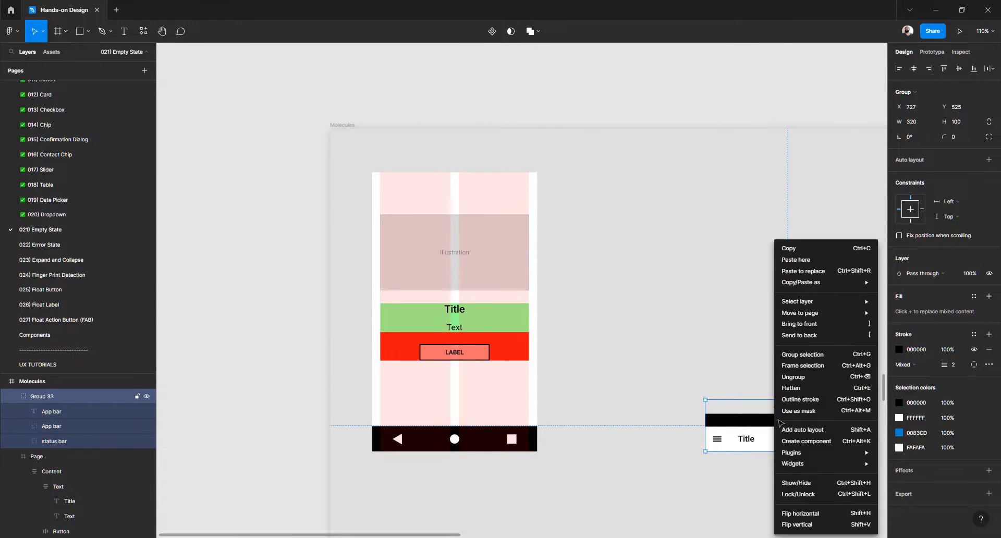
click(805, 383)
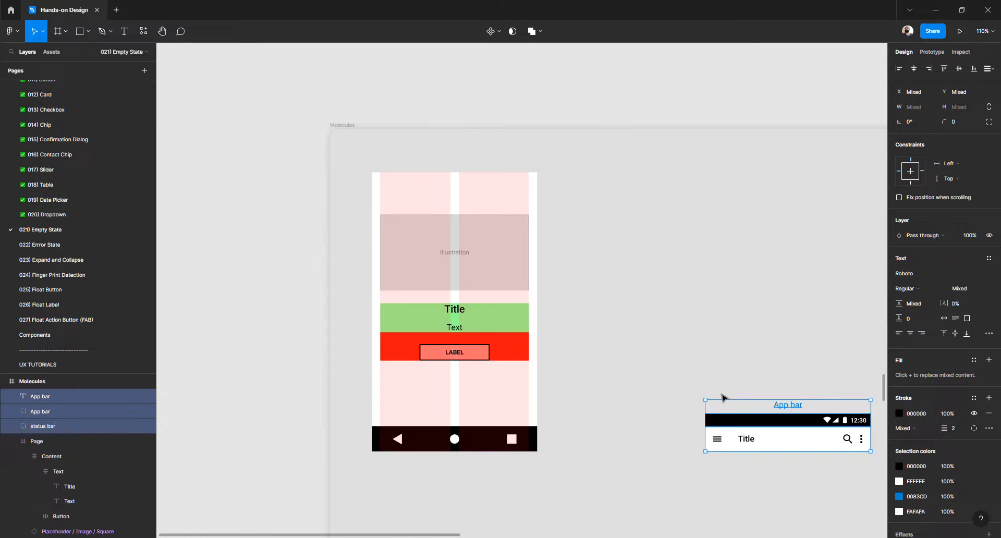
Delete the blue App bar label above the status bar
click(678, 436)
click(736, 434)
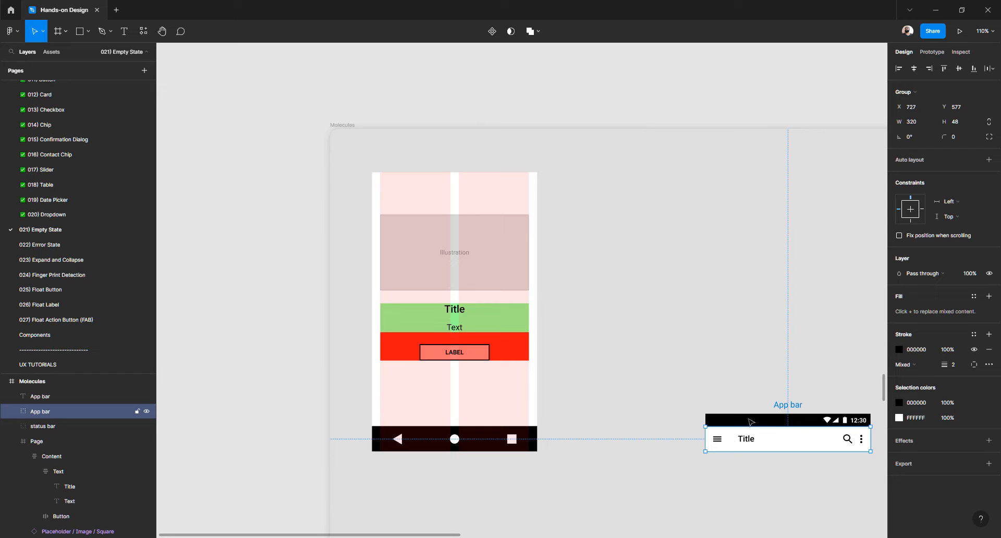
click(786, 406)
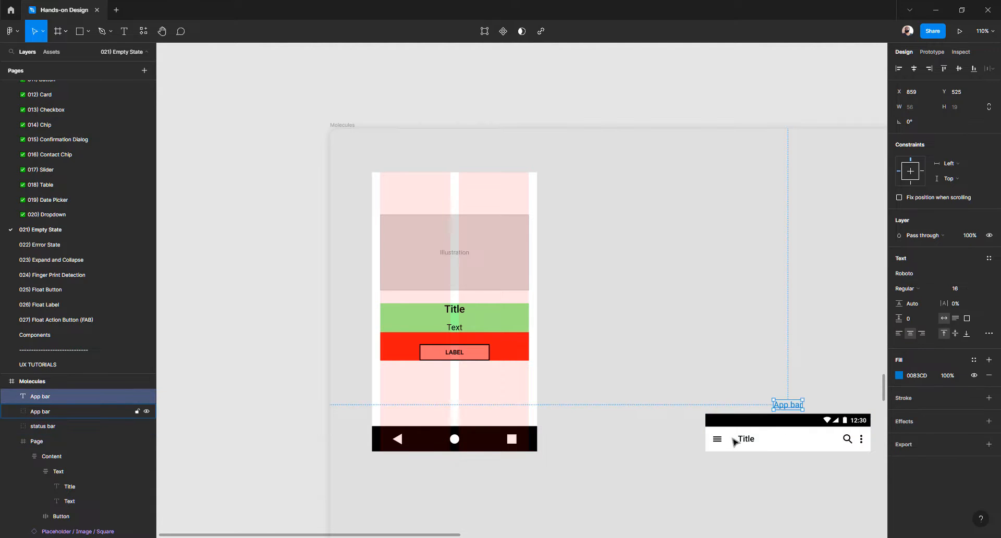
key(Delete)
Move the app bar and status bar together into the phone Page at X 0, flush with its top edge
drag(668, 360, 887, 490)
drag(761, 441, 428, 196)
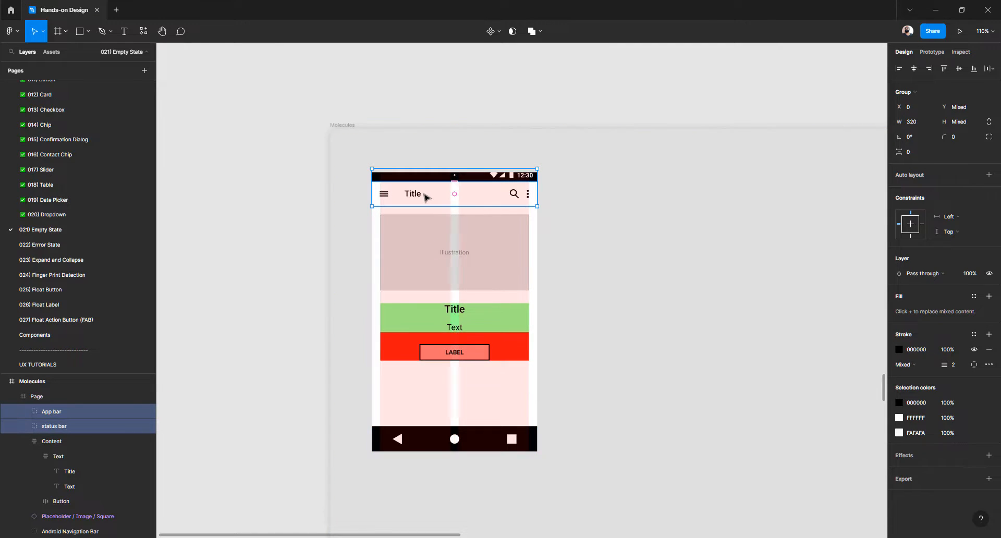
scroll(429, 197, up, 5)
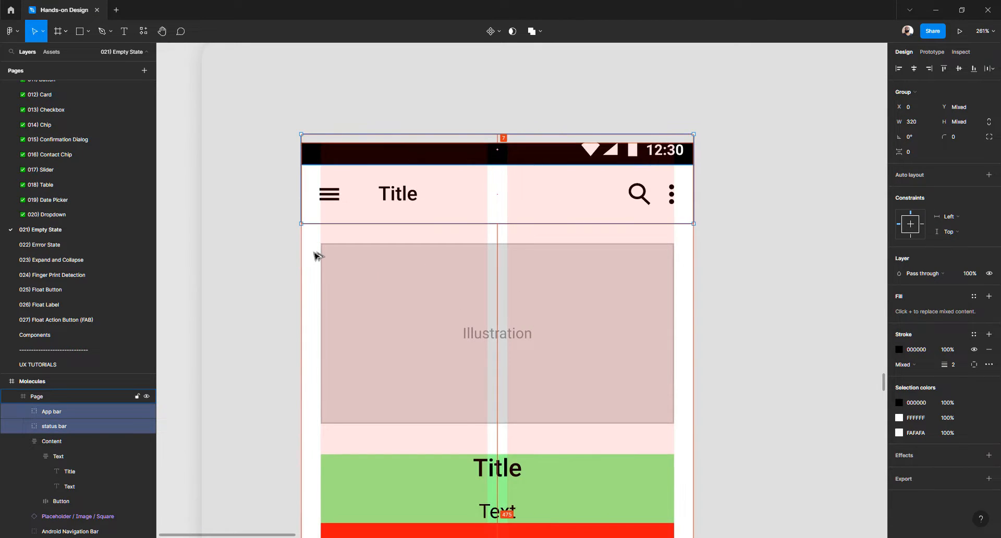
key(Down)
key(Down)
key(Down)
key(Down)
key(Down)
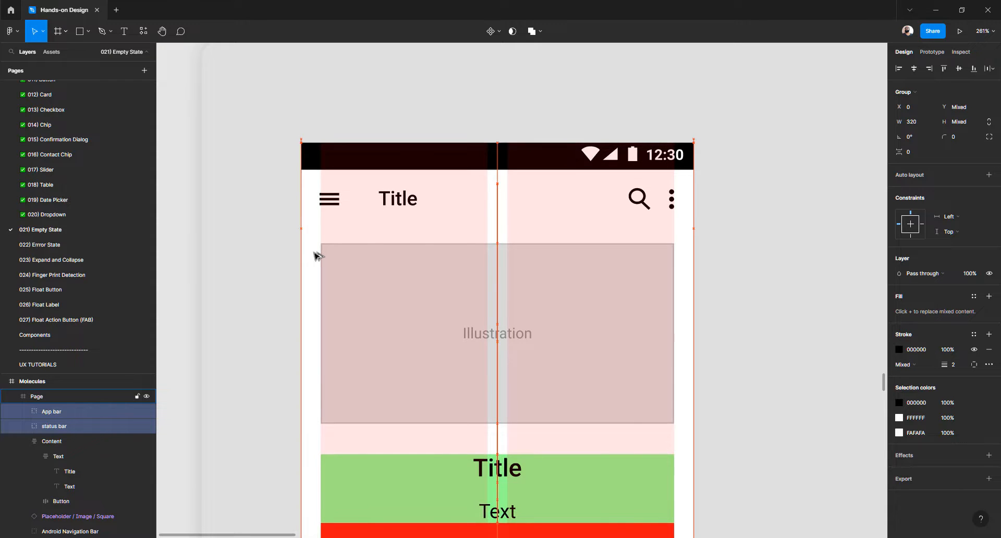
key(Down)
key(Down)
key(Down)
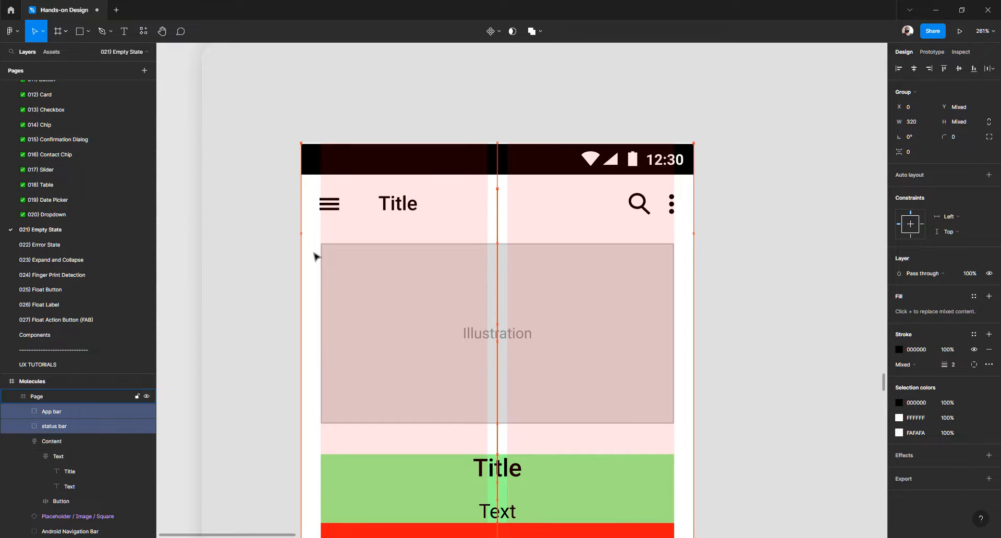
key(Up)
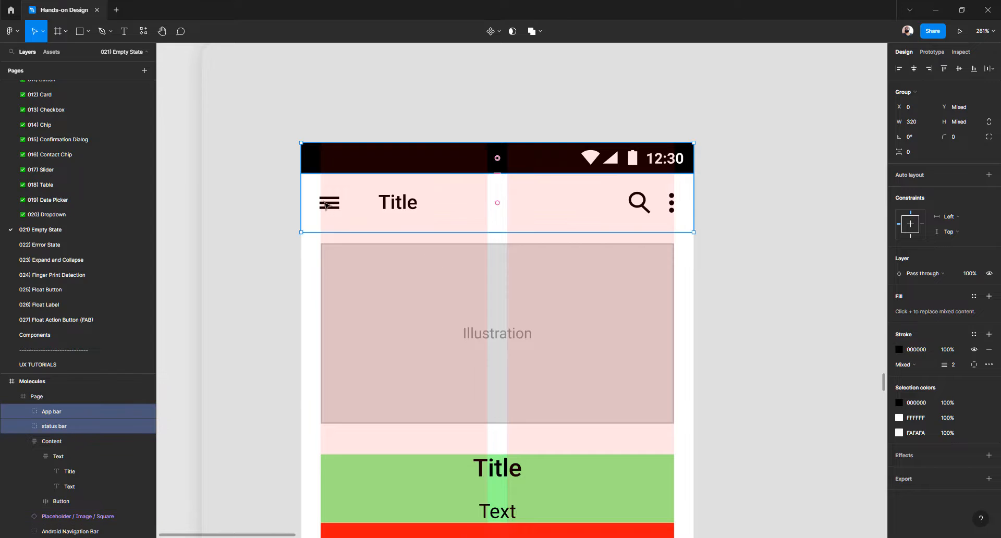
Shift the app bar's inner group of icons and title to X 16, in line with the left column edge
double_click(326, 205)
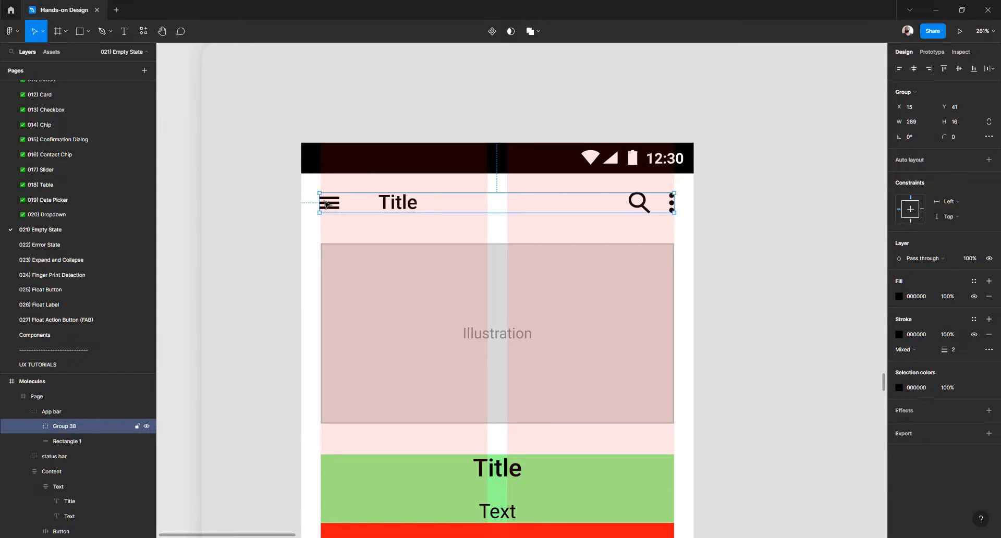
key(alt)
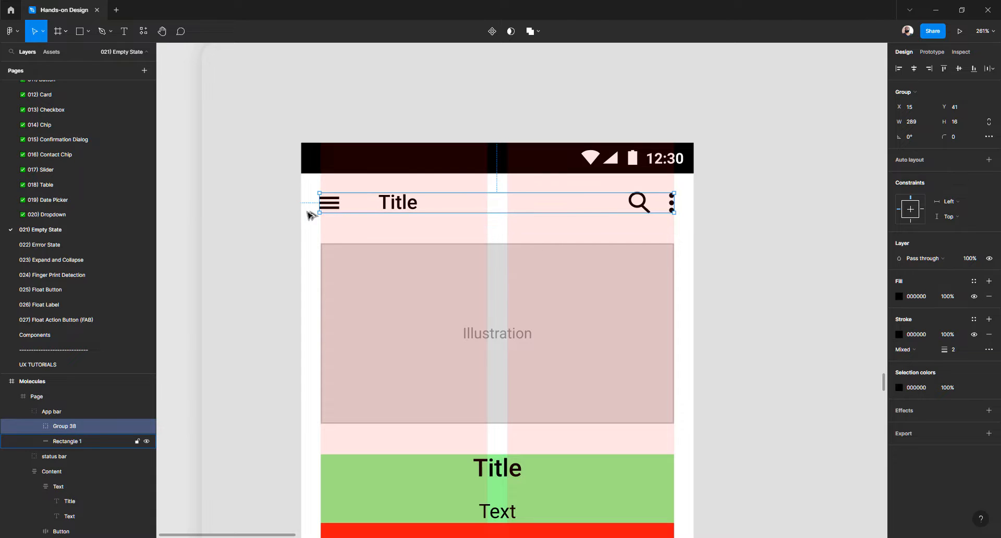
key(Right)
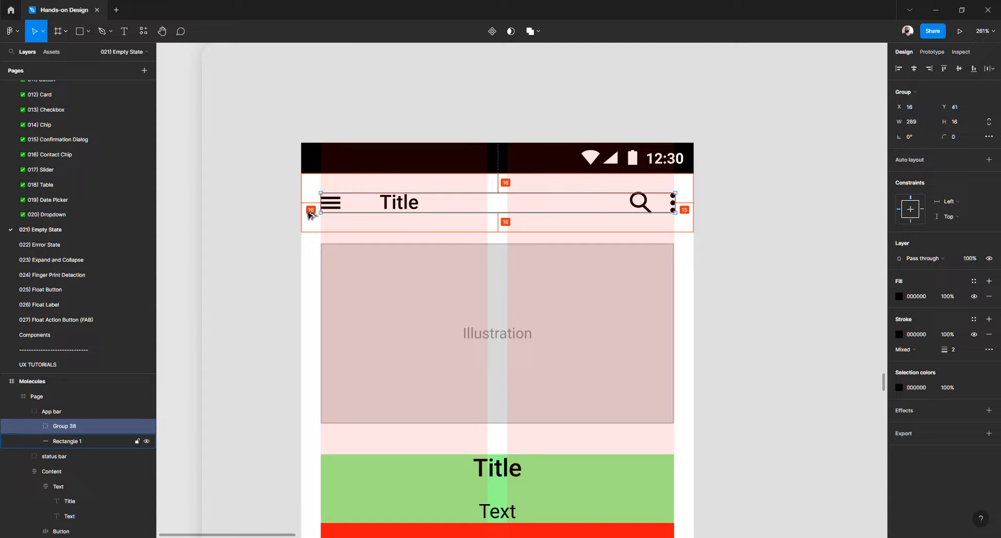
Nudge the search and three-dot icons in the app bar 1 px left to line up with the right column edge
scroll(625, 193, up, 4)
double_click(656, 221)
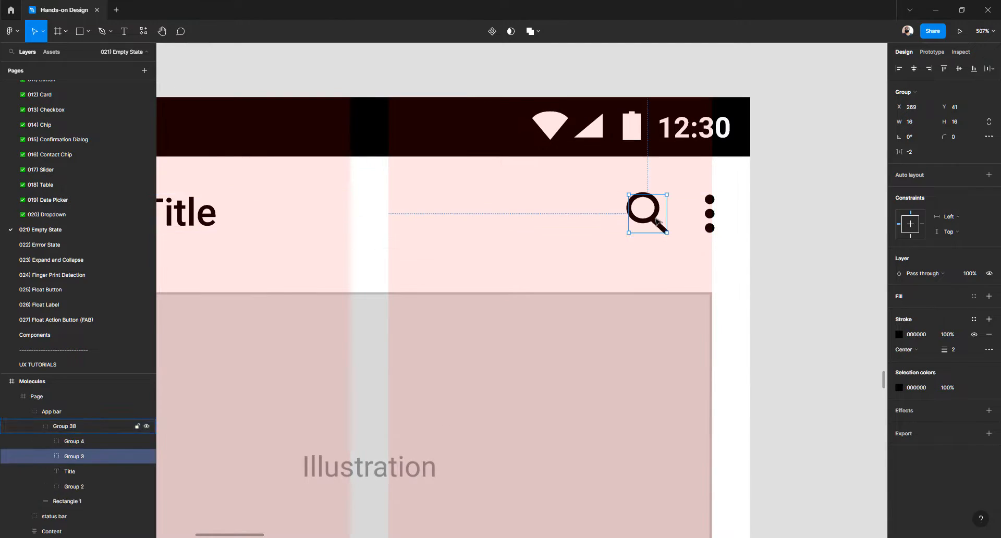
shift+click(708, 216)
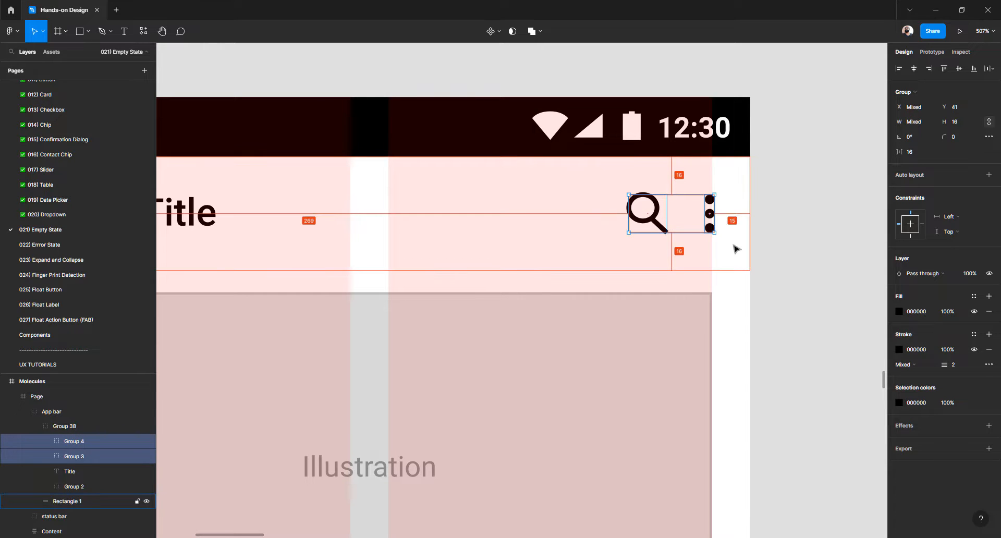
key(Left)
click(794, 228)
scroll(600, 232, down, 6)
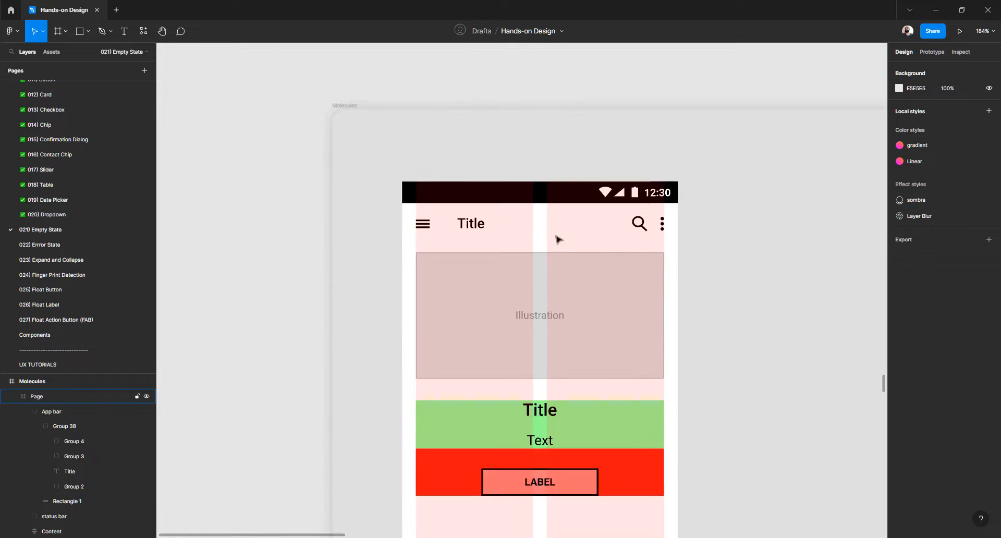
Change the app bar's title text to App name, matching the screens in the Templates section
click(523, 230)
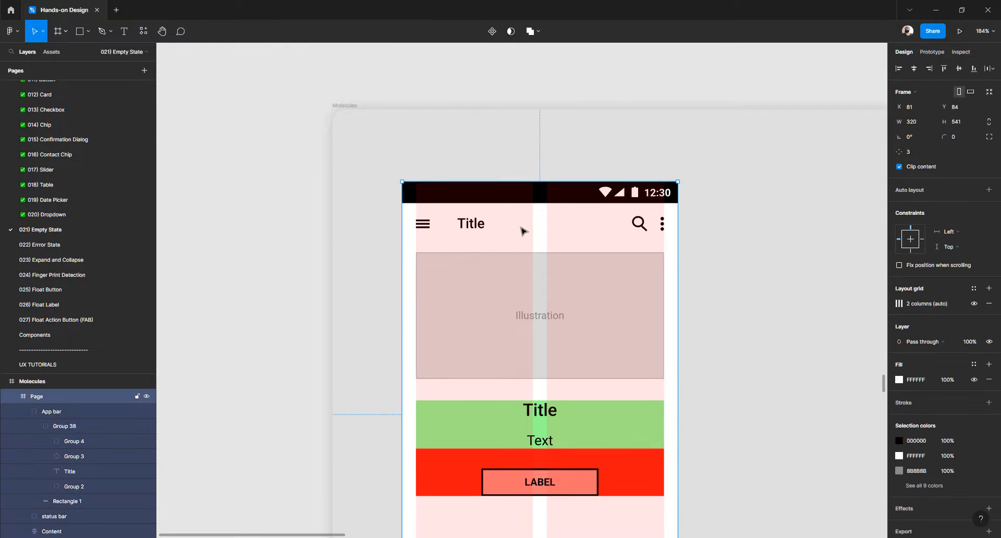
scroll(513, 231, down, 6)
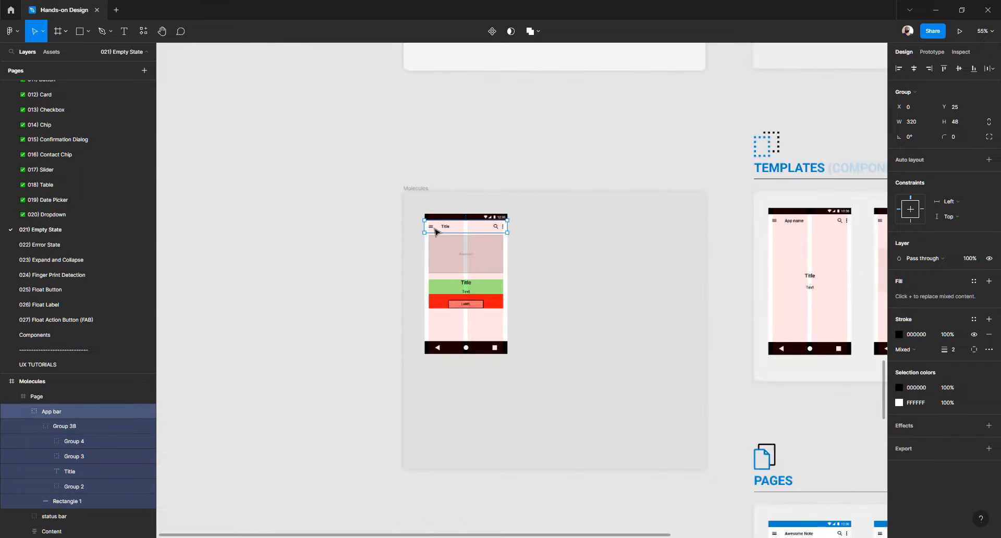
scroll(553, 223, right, 4)
scroll(554, 223, up, 6)
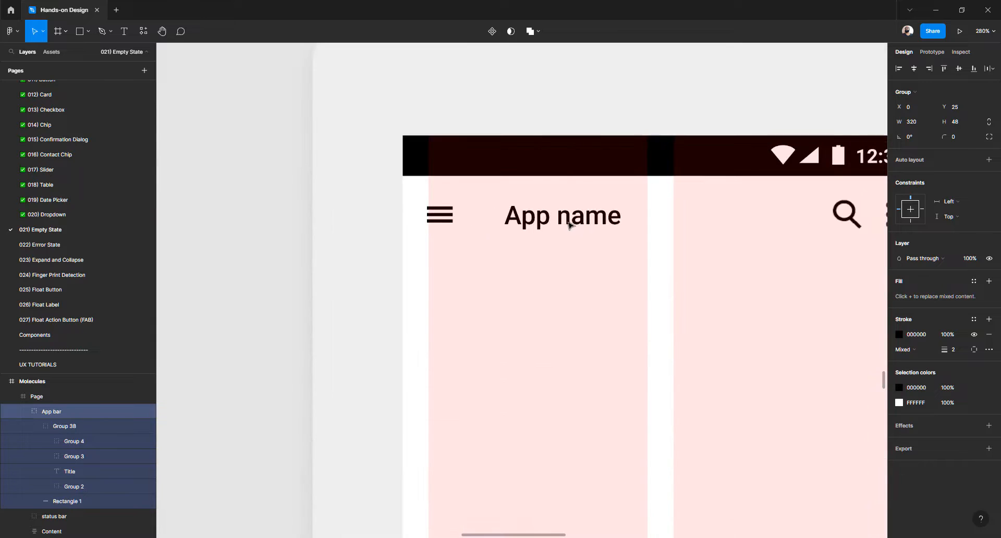
scroll(570, 223, down, 3)
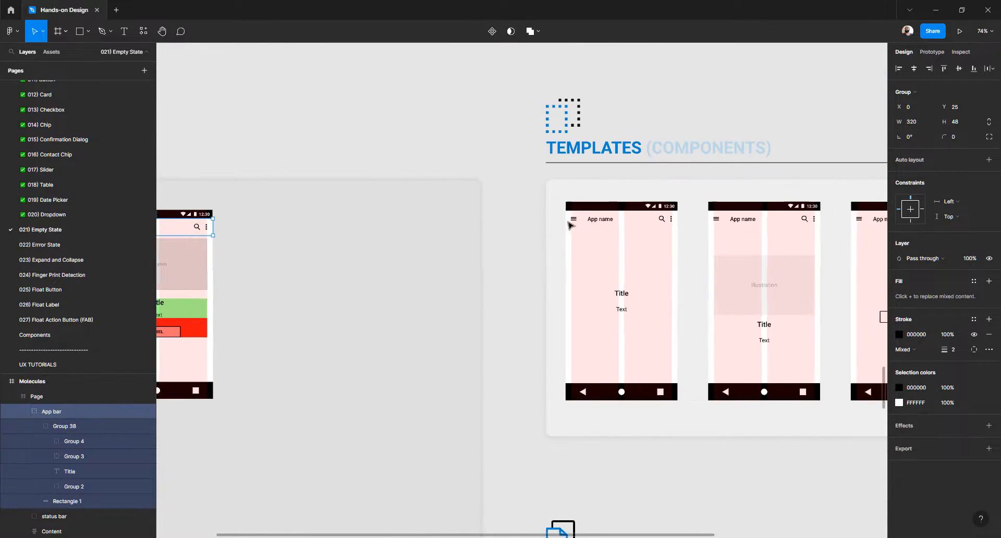
scroll(570, 224, left, 5)
scroll(359, 237, up, 4)
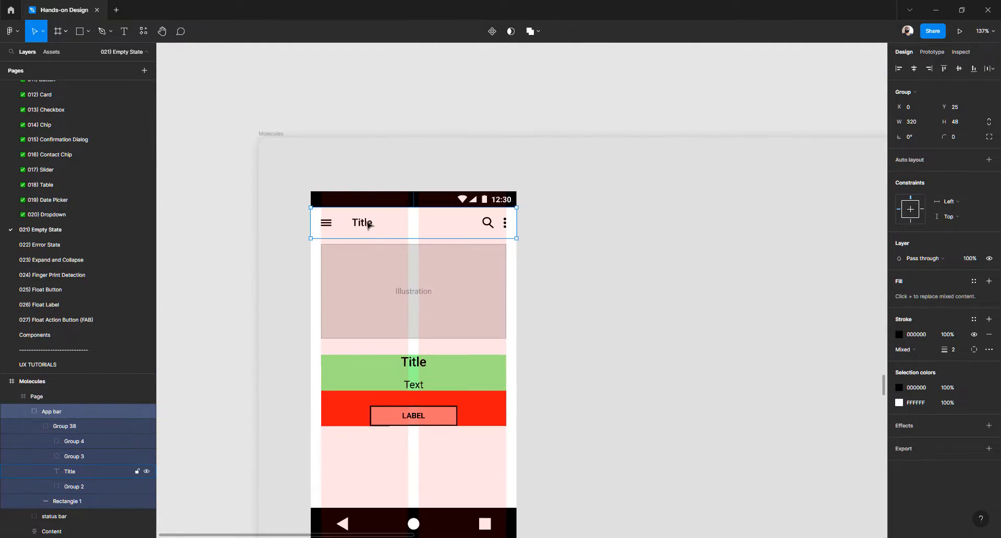
ctrl+click(368, 225)
double_click(378, 225)
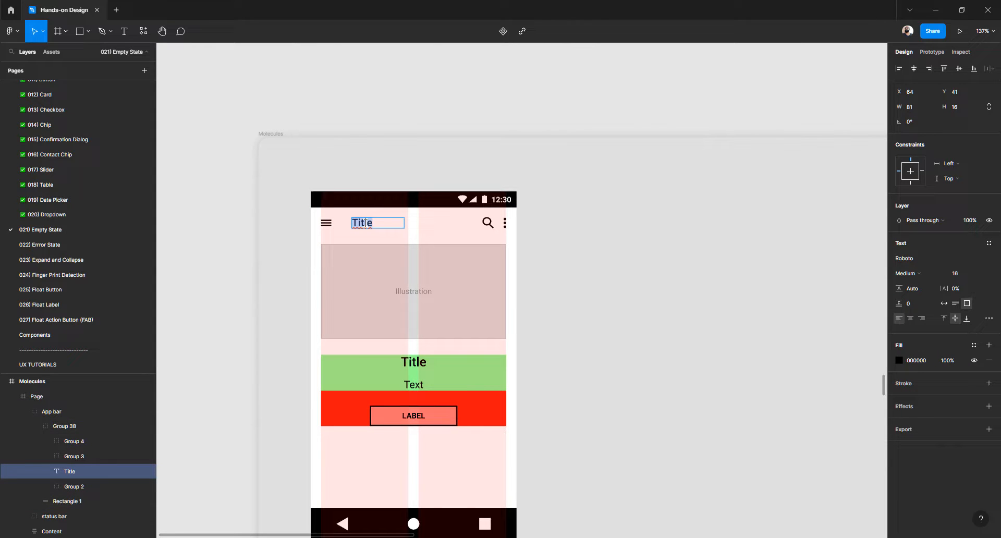
text(App name)
key(Escape)
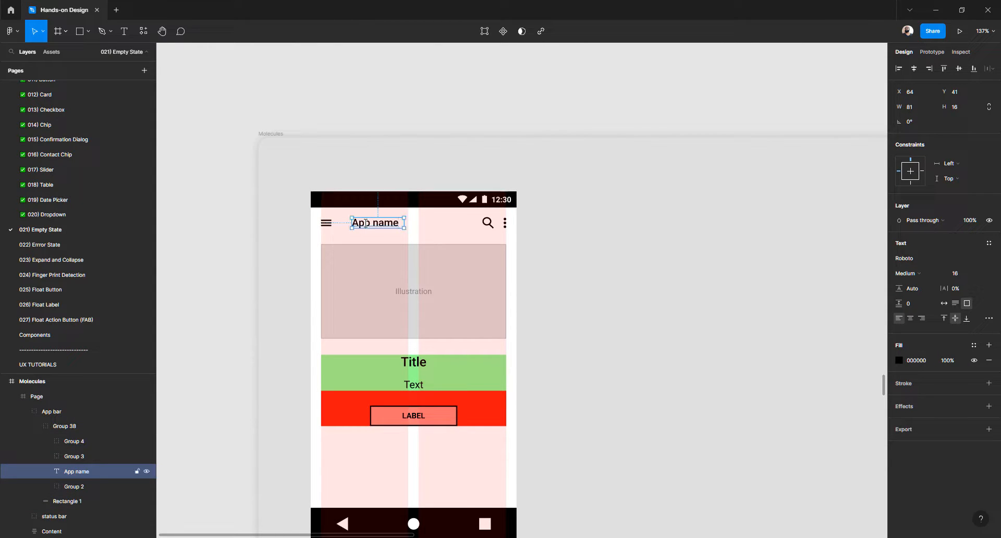
Go to the main component of the Illustration placeholder on the phone Page
ctrl+click(417, 292)
double_click(418, 293)
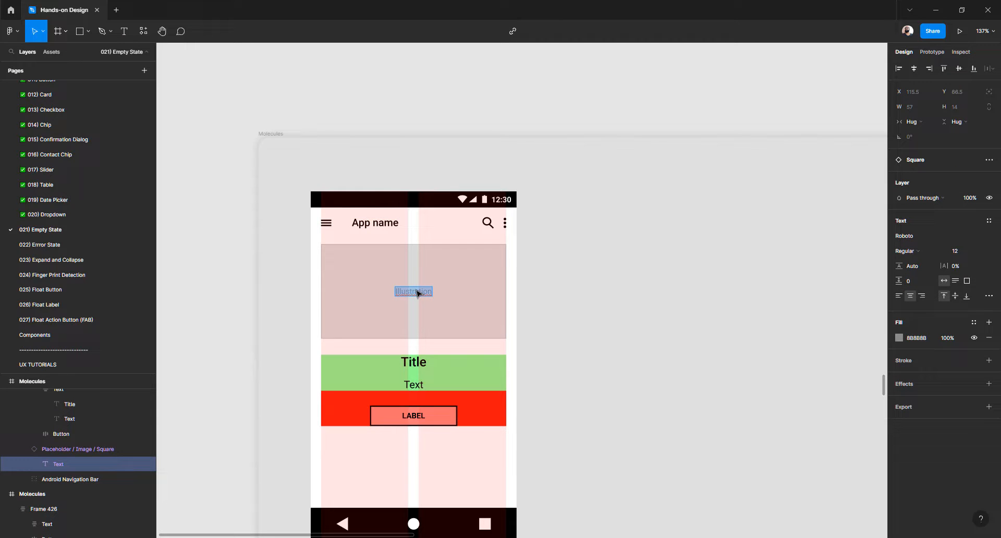
click(576, 286)
click(417, 294)
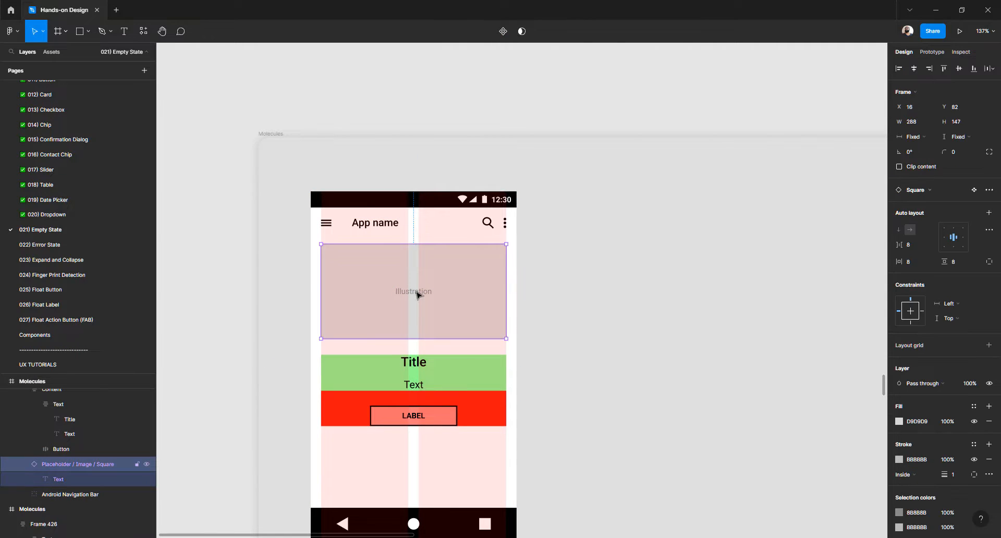
click(974, 189)
Change the labels of the round and square image placeholder components to Image, and return to the instance on the phone Page
double_click(530, 293)
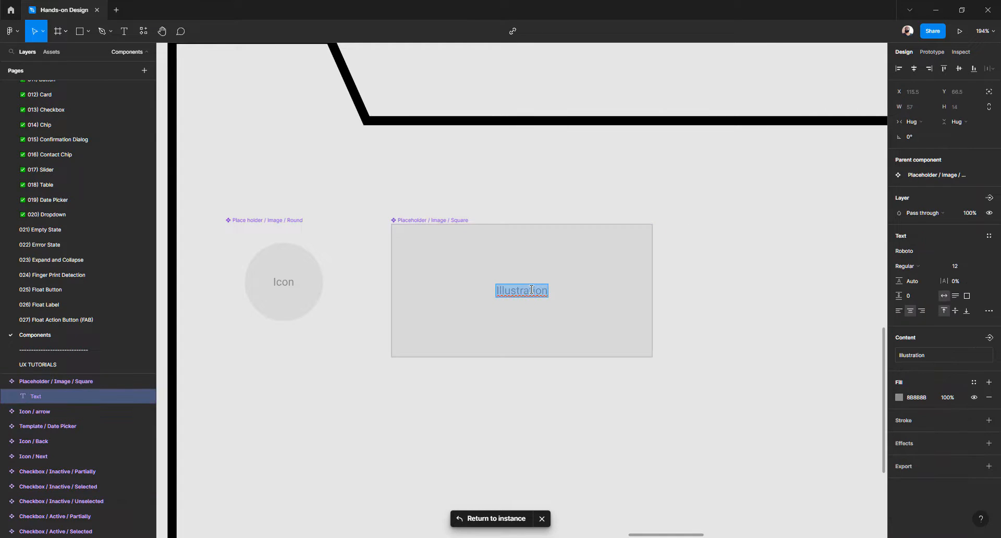
double_click(282, 282)
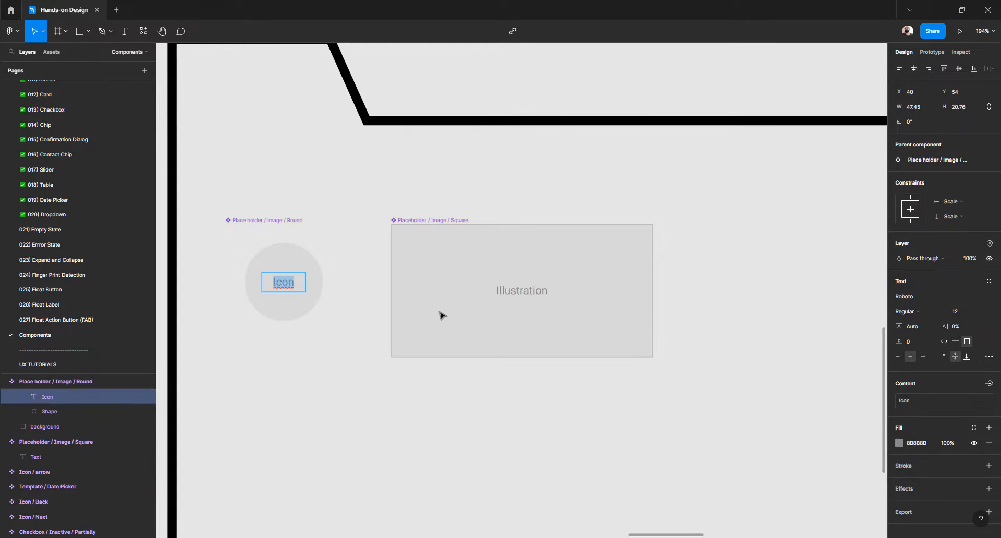
text(Image)
double_click(511, 288)
text(Image)
click(695, 306)
click(581, 299)
click(583, 417)
click(572, 331)
click(490, 518)
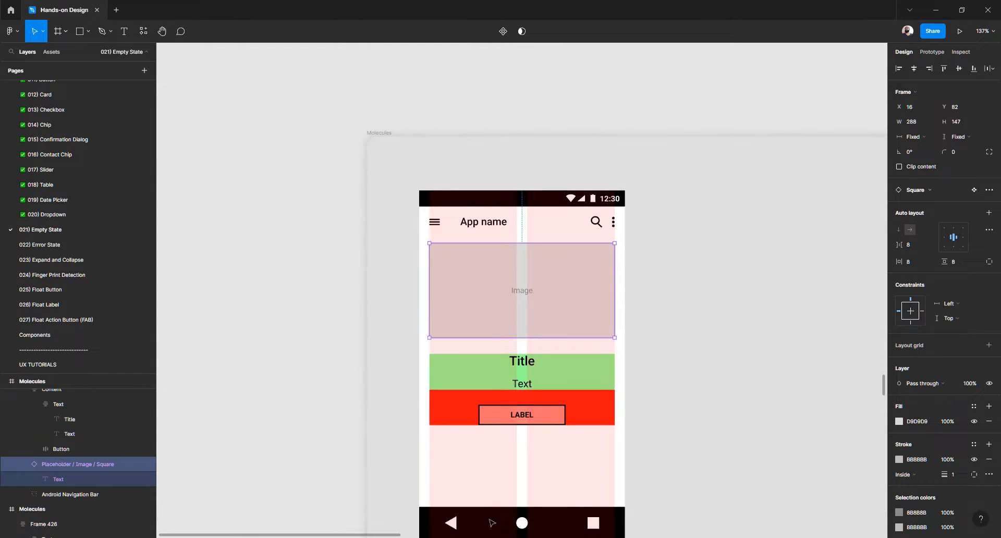
click(686, 303)
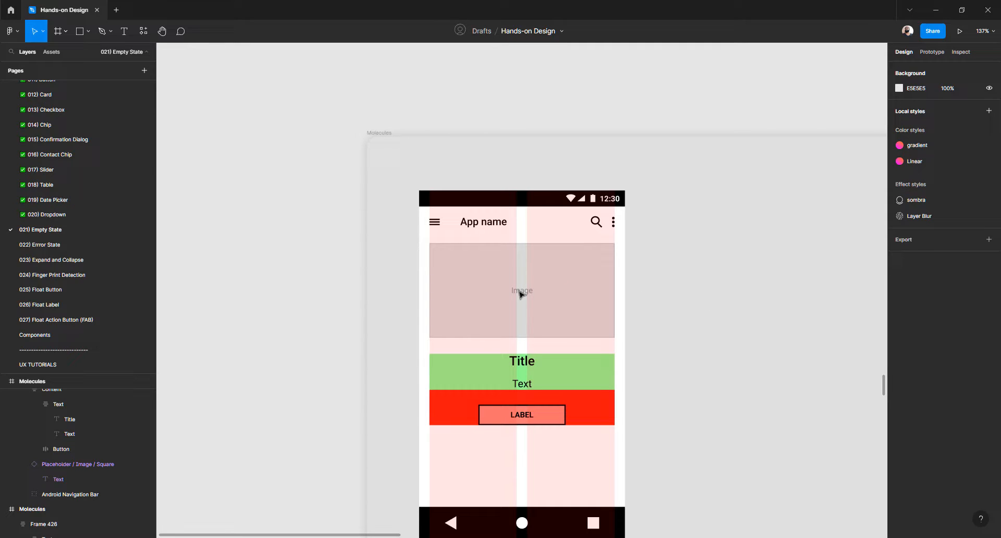
Hide the red, green and salmon background fills of the Content block, its Text group and the Button
click(539, 373)
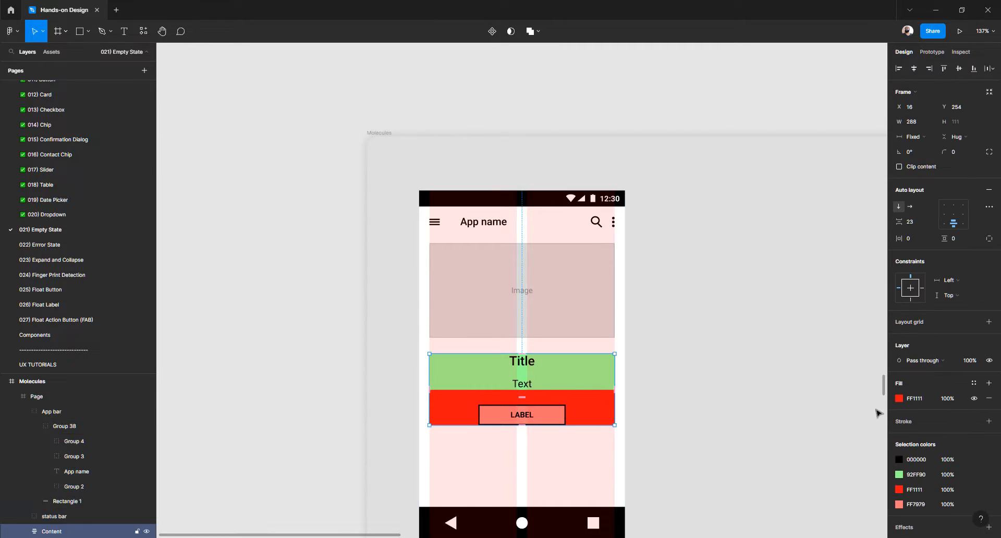
click(974, 398)
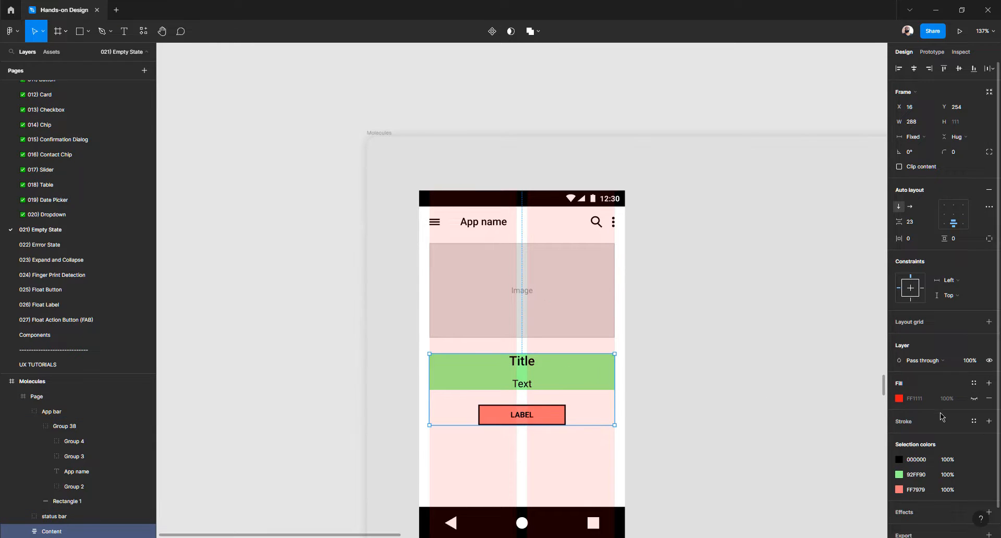
click(561, 375)
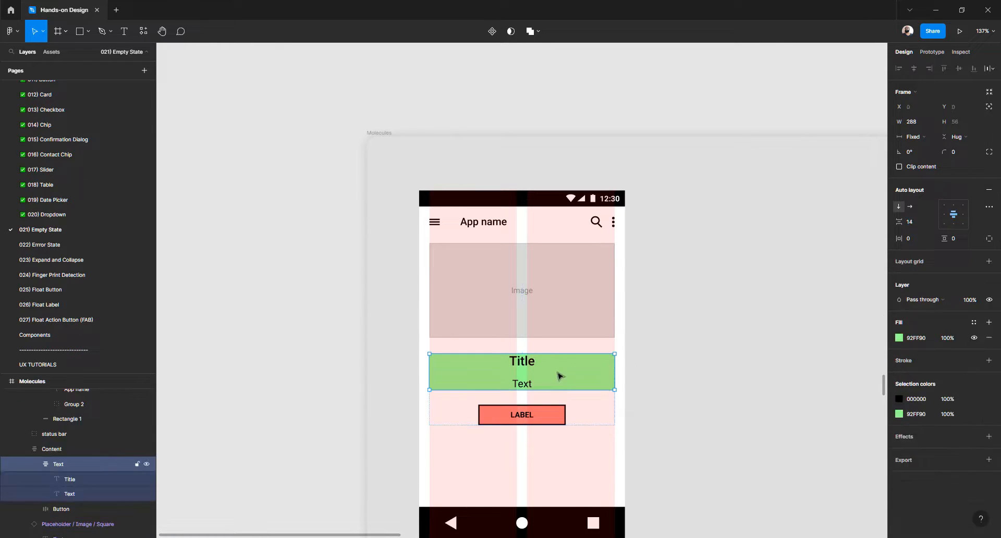
click(974, 338)
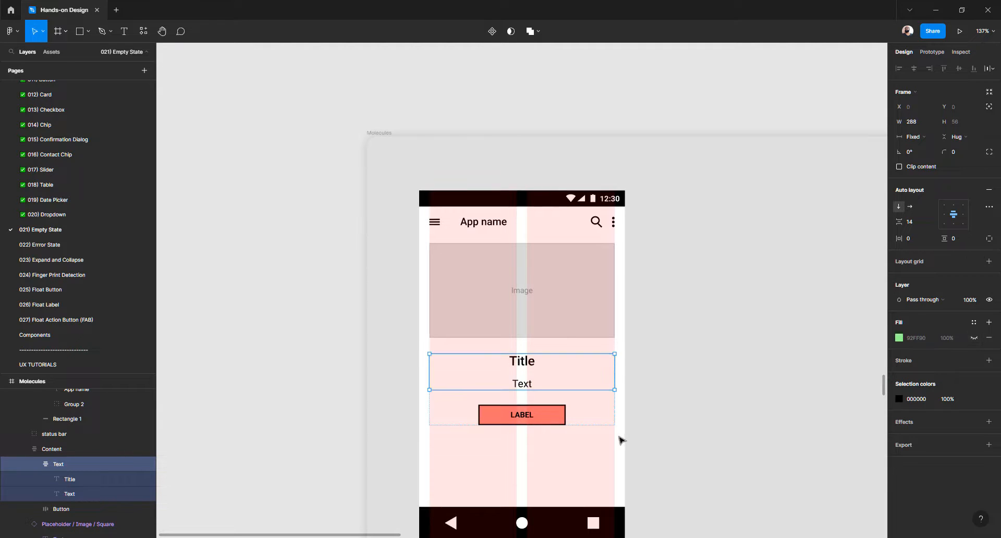
click(549, 417)
click(974, 338)
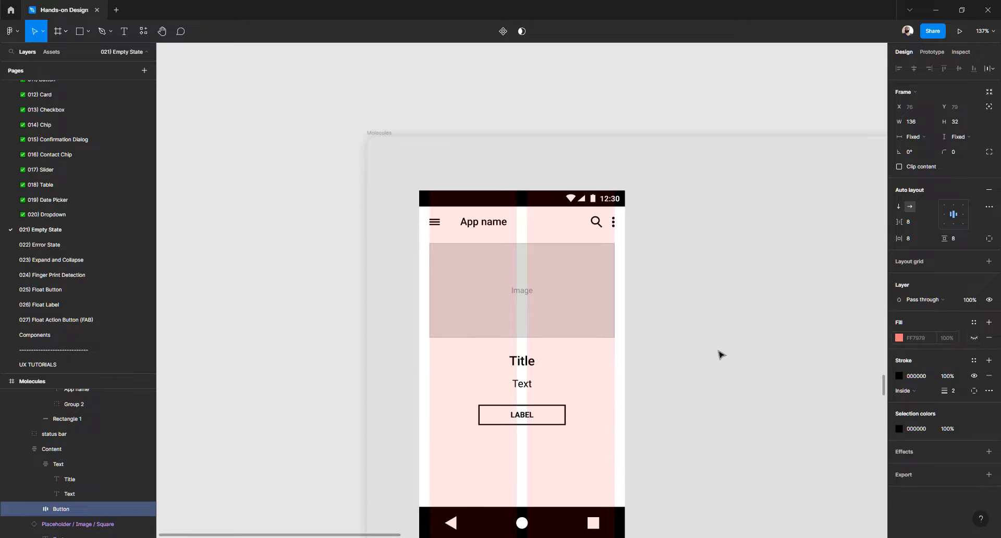
click(286, 400)
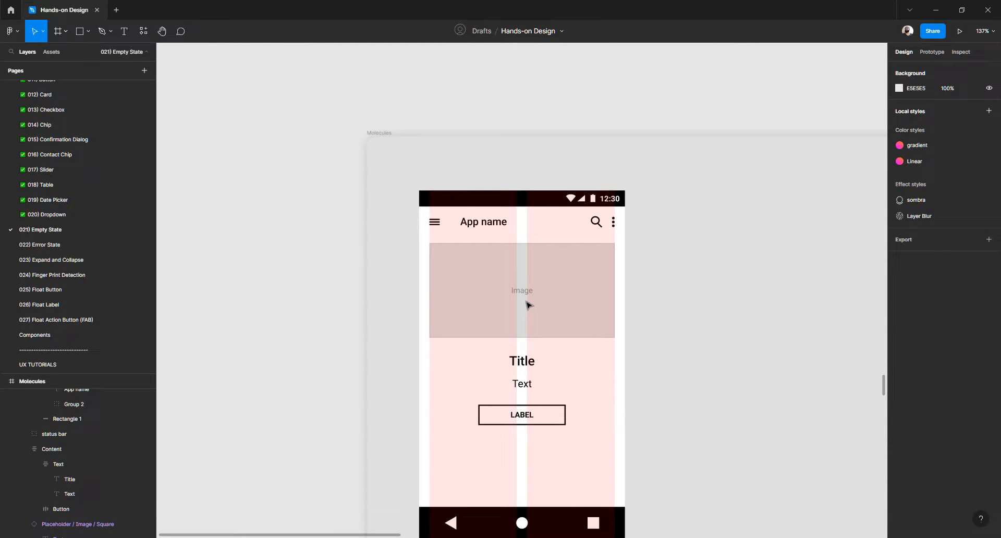
Nudge the image placeholder up 1 px so it sits 8 px below the app bar
click(528, 305)
key(alt)
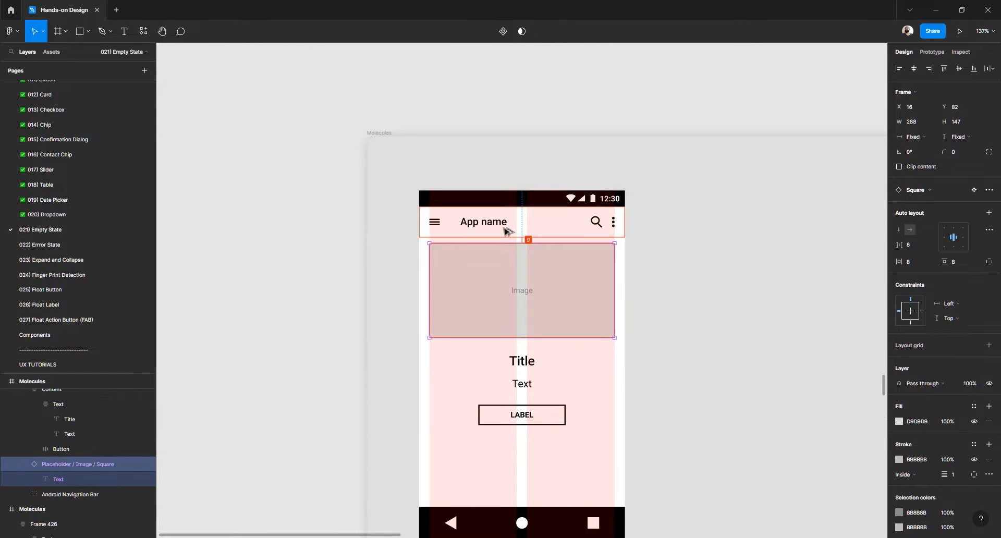
key(Up)
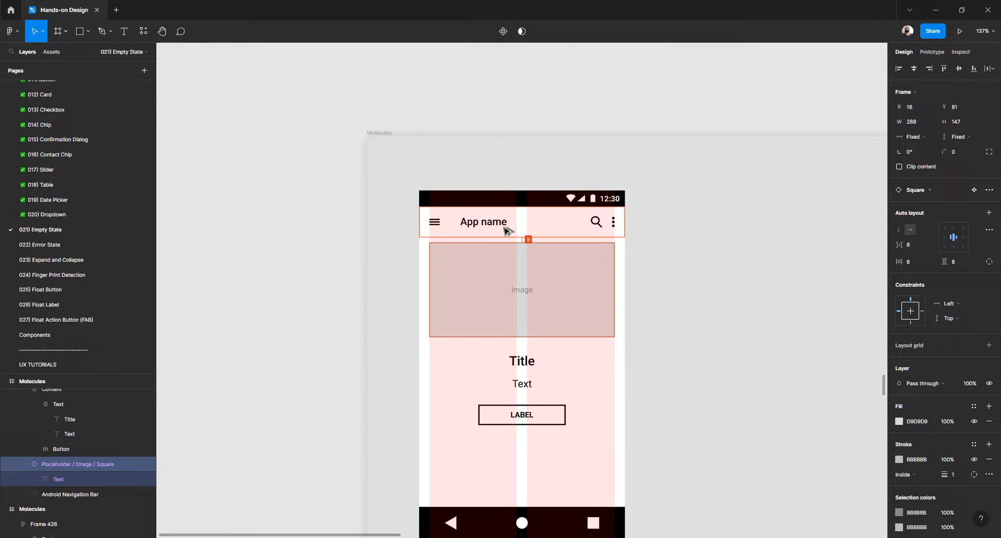
Wrap the image placeholder and the Content block in a vertical auto layout with an item spacing of 40
shift+click(531, 361)
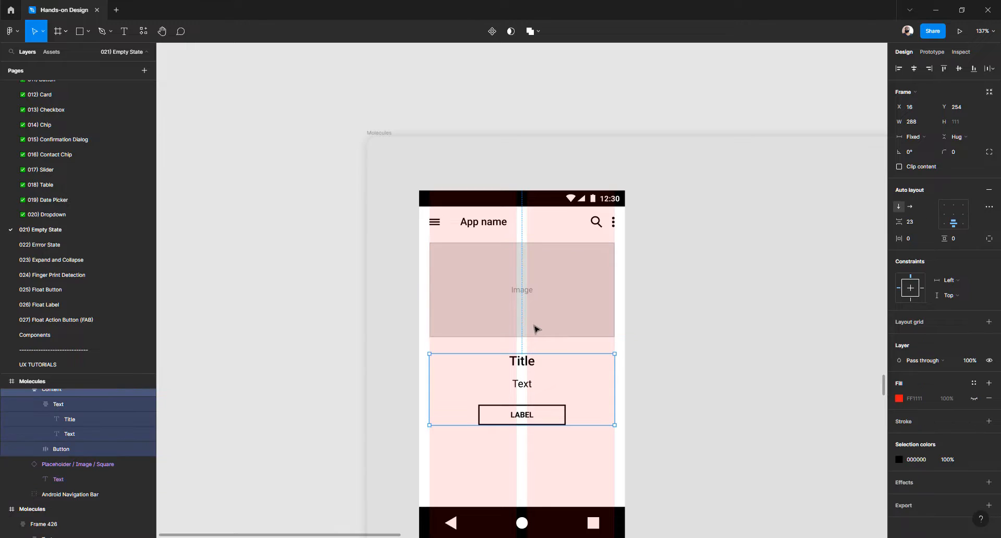
key(shift+a)
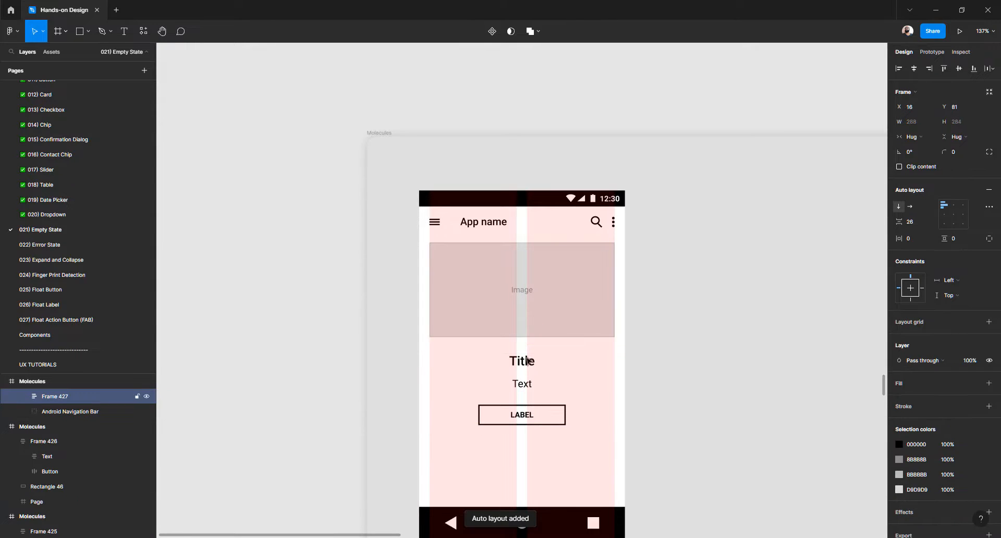
click(913, 222)
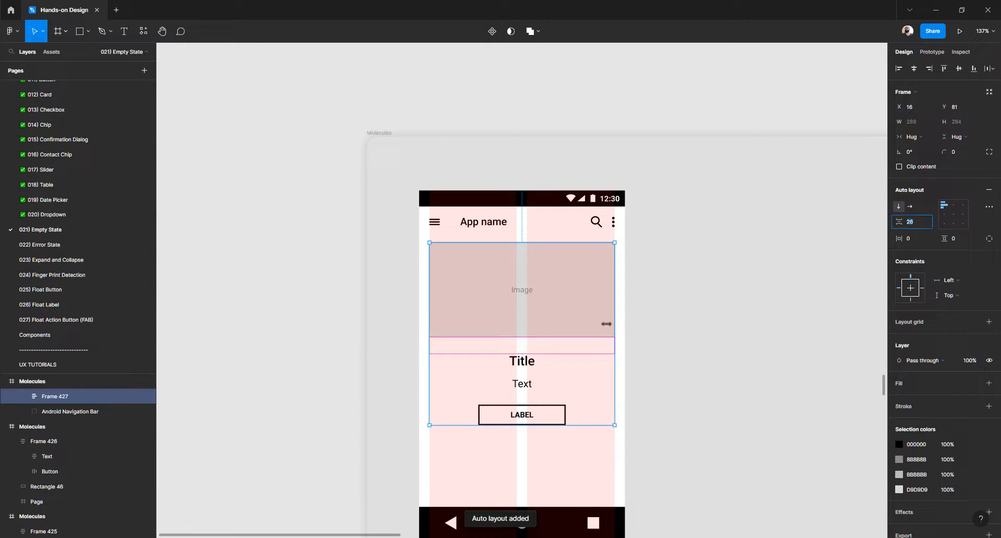
drag(522, 350, 523, 355)
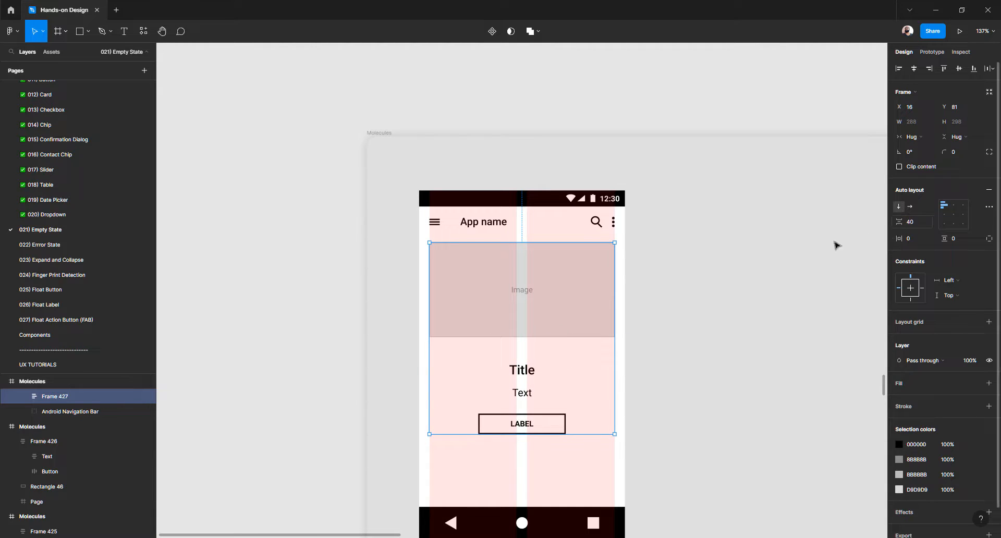
Move the auto layout frame holding the image and content down 16 px to Y 97
click(706, 297)
click(543, 289)
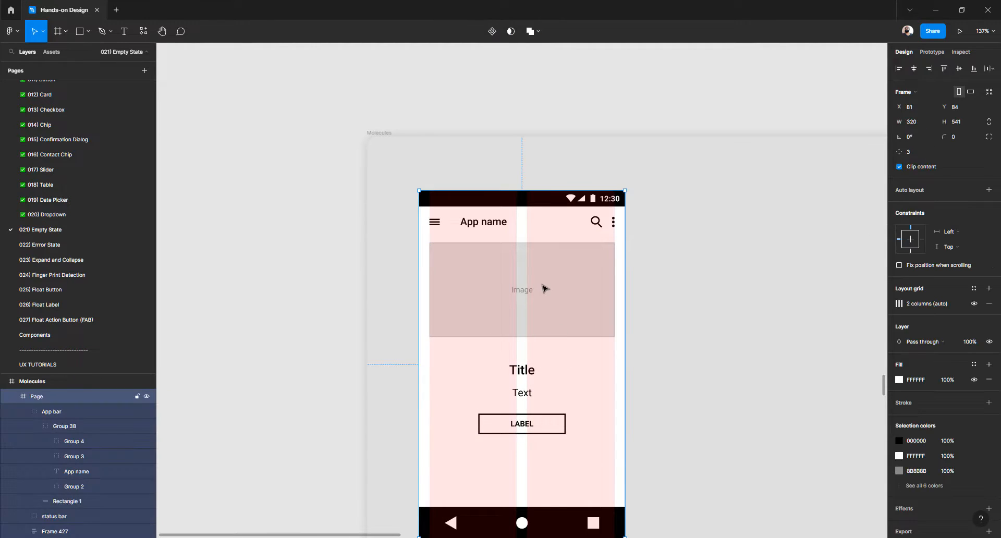
click(543, 288)
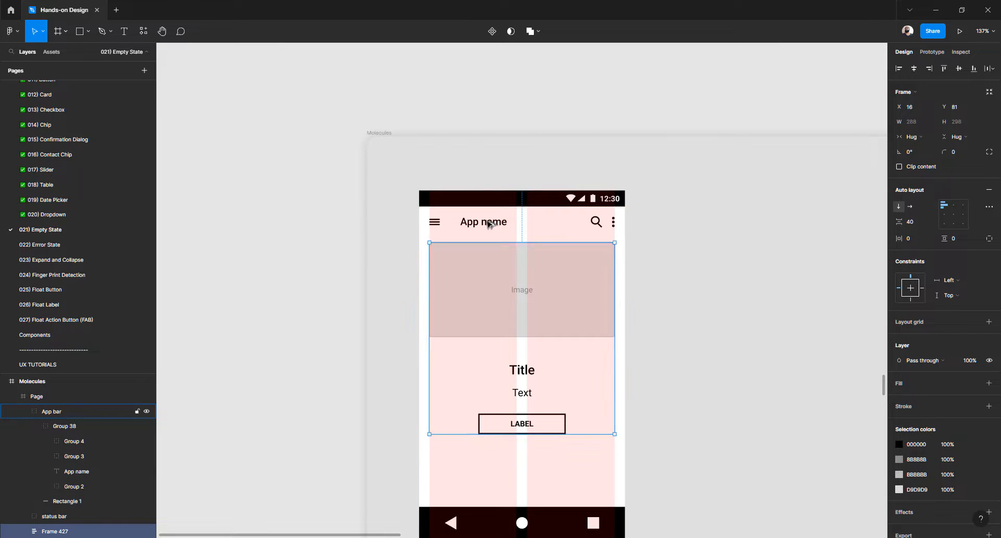
key(shift+Down)
key(shift+Down)
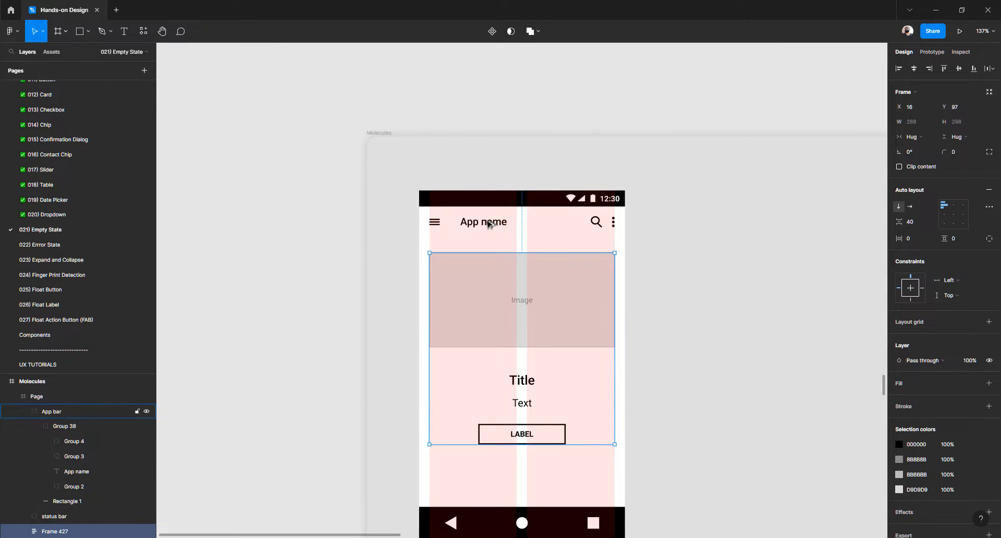
Remove the auto layout wrapper around the image placeholder and Content block, leaving both directly inside the phone Page
click(336, 374)
double_click(510, 345)
click(412, 344)
click(487, 328)
double_click(487, 328)
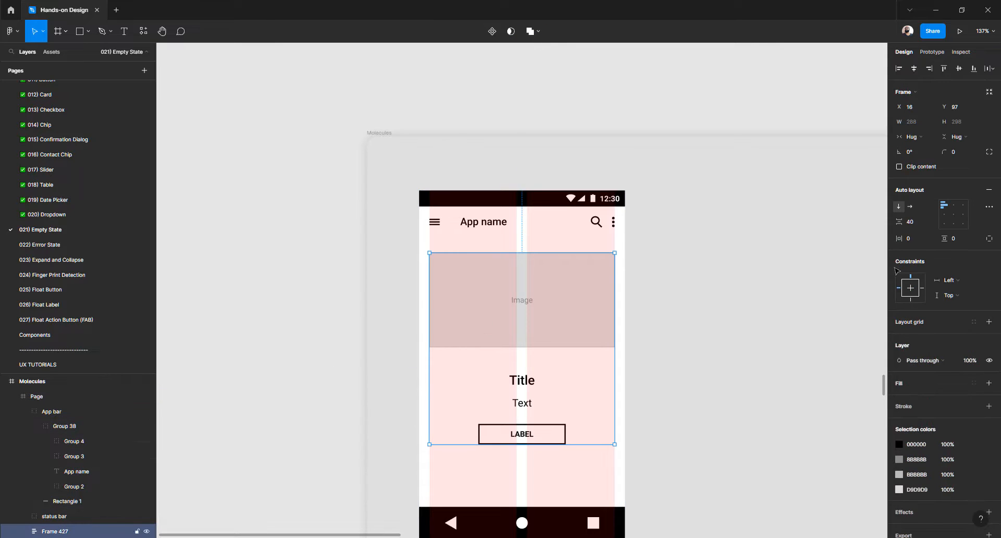
click(989, 190)
key(Escape)
click(537, 310)
double_click(538, 310)
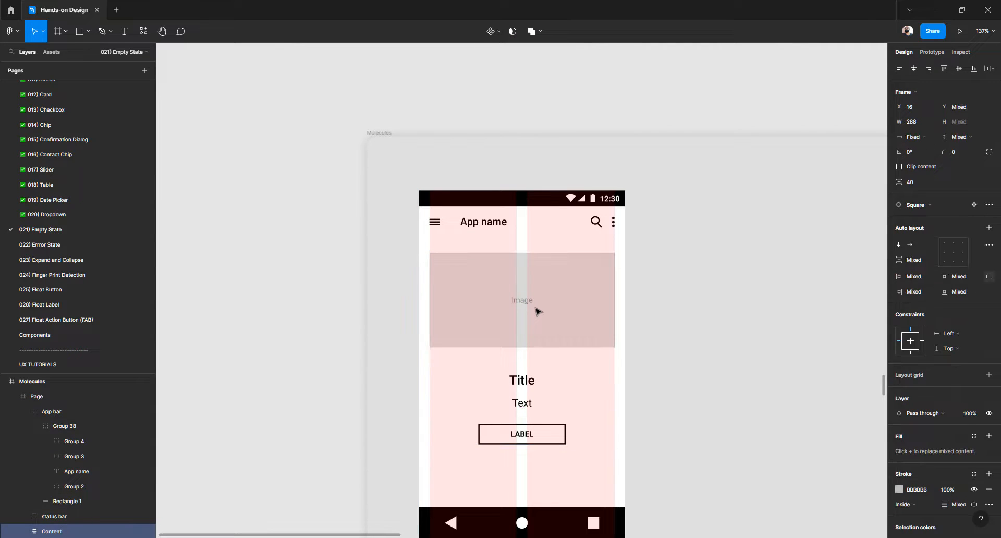
key(Escape)
Compare with the four Templates screens and duplicate the phone Page side by side in the Molecules frame with a 42 px gap
scroll(346, 340, down, 3)
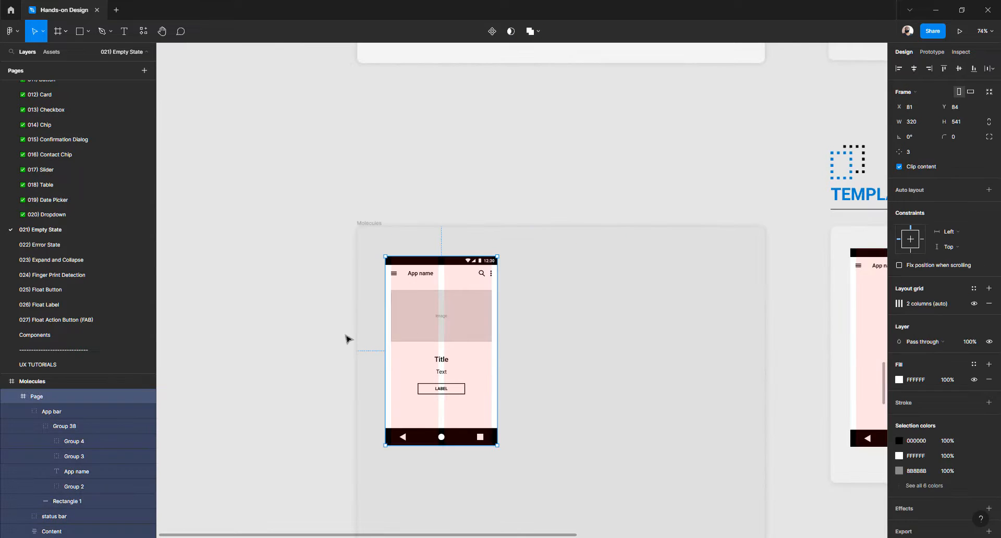
scroll(346, 339, right, 6)
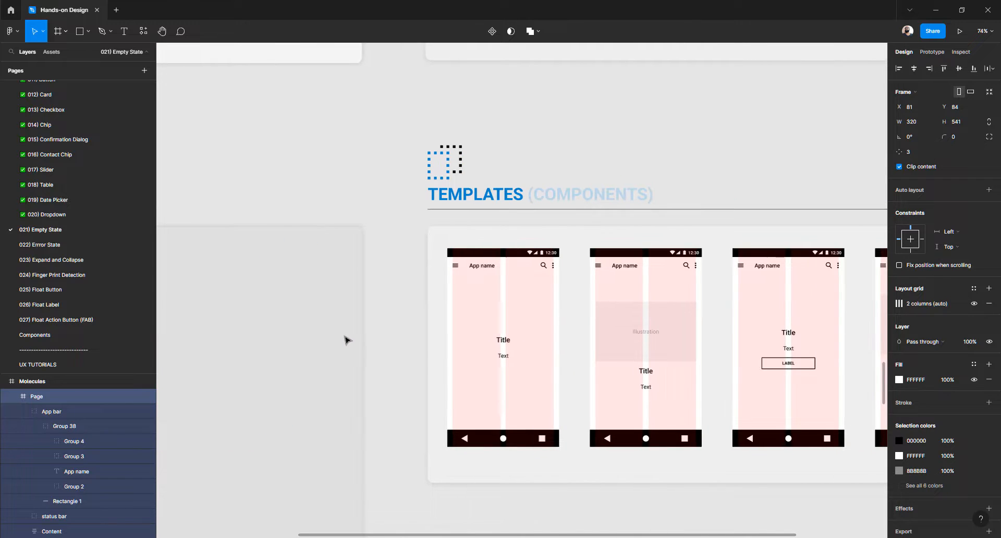
scroll(620, 347, up, 4)
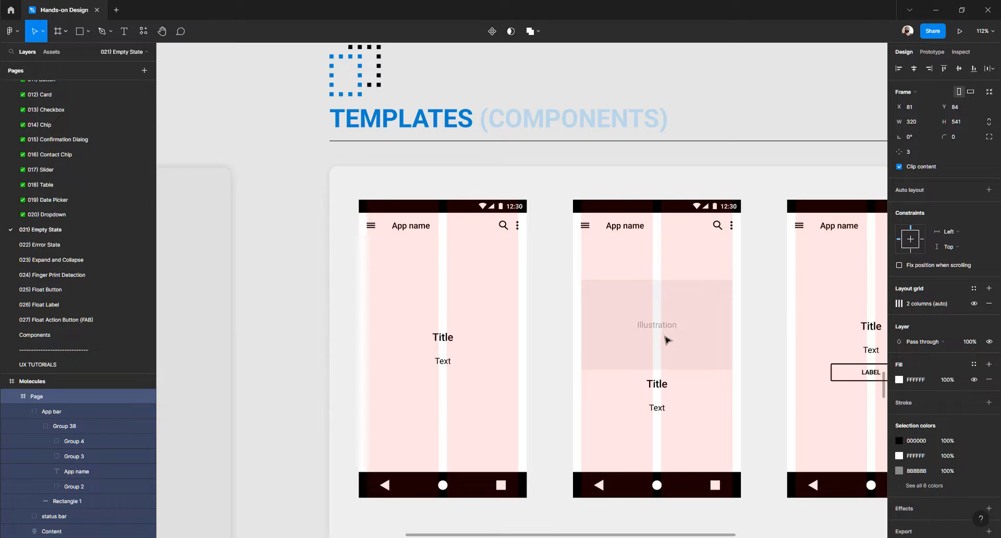
scroll(668, 342, right, 5)
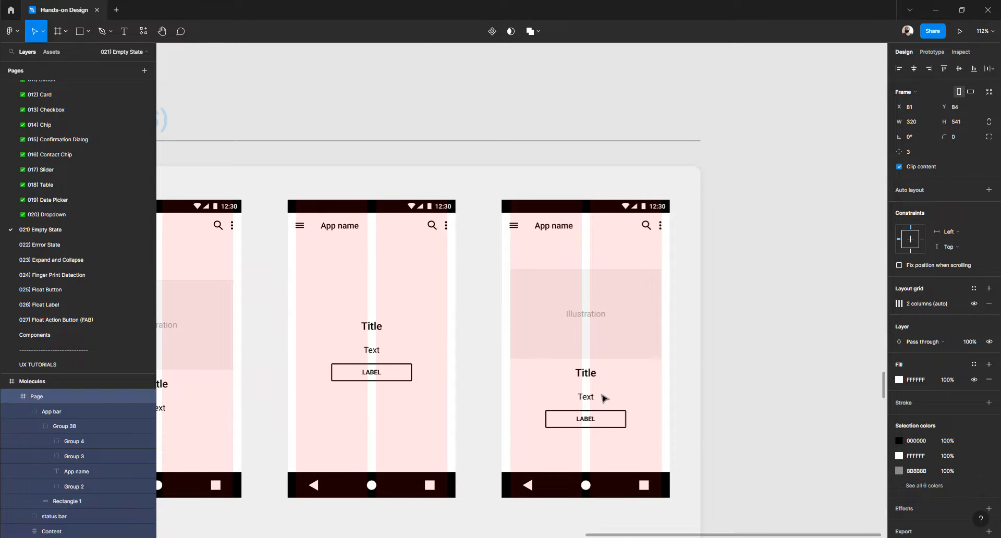
key(shift+2)
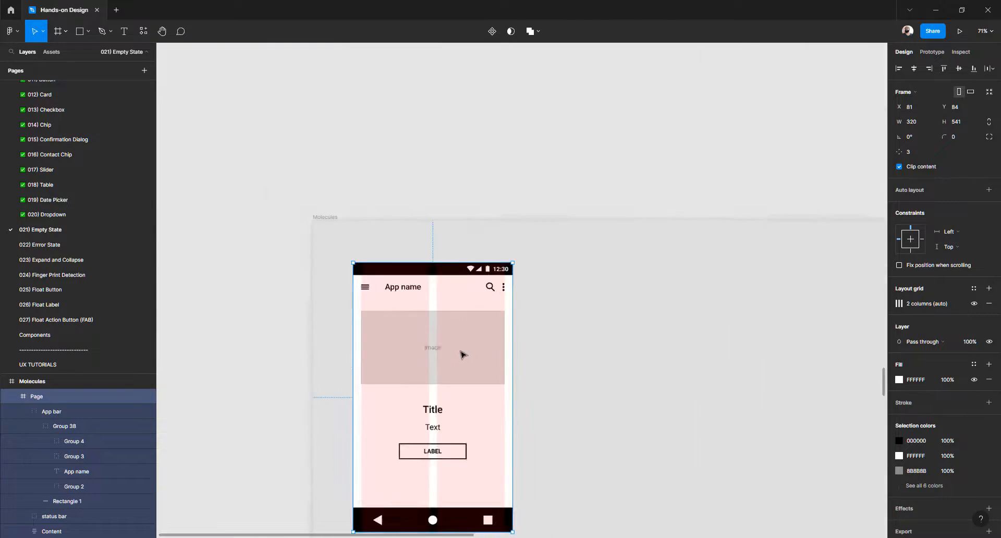
scroll(464, 356, up, 5)
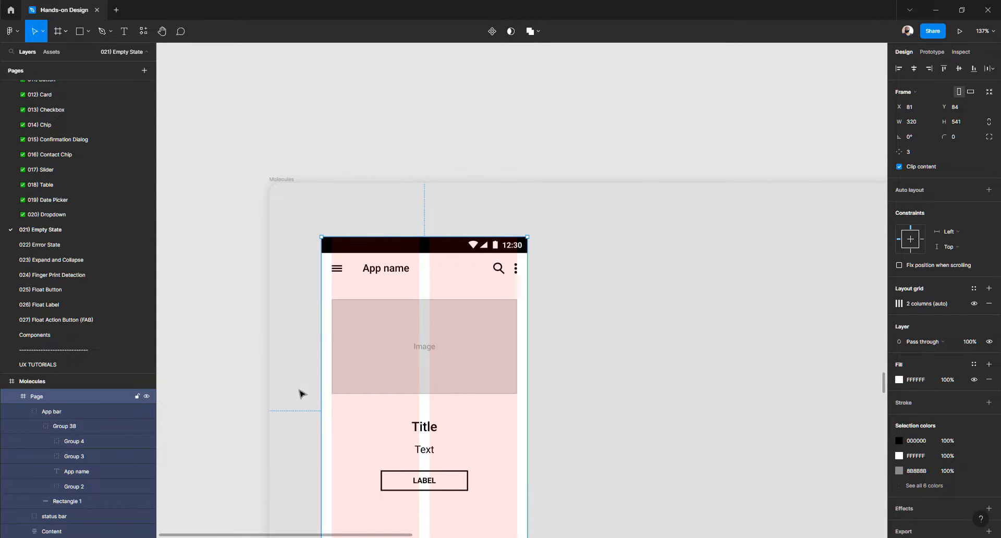
click(287, 310)
scroll(287, 311, down, 3)
click(322, 294)
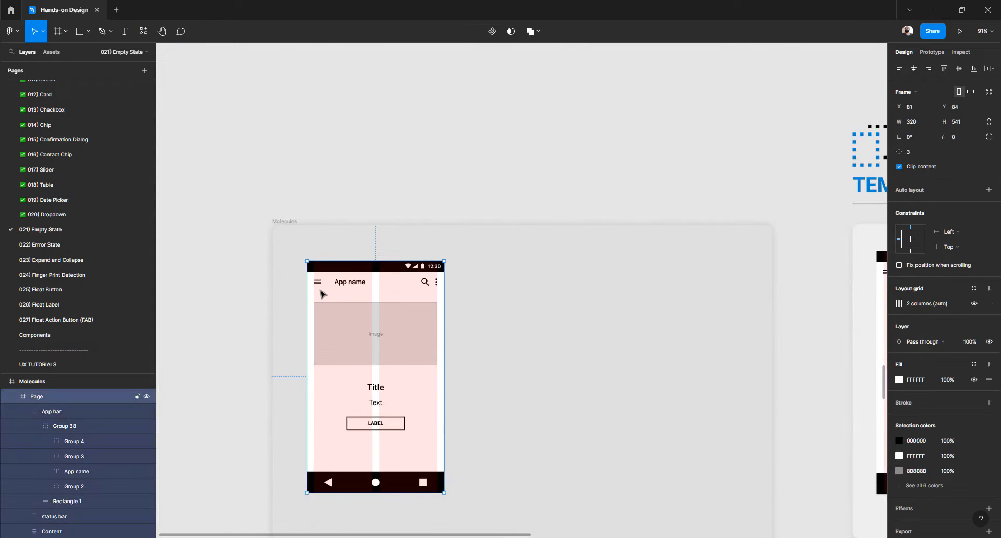
drag(322, 295, 514, 294)
Move the Molecules frame left to X -19759 and widen it to 1607 px
click(284, 221)
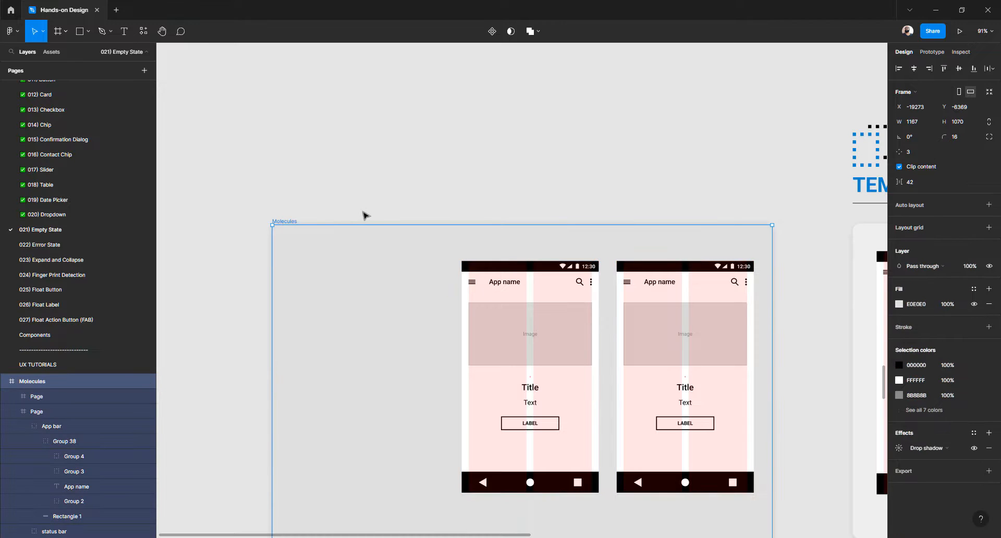
scroll(364, 214, down, 5)
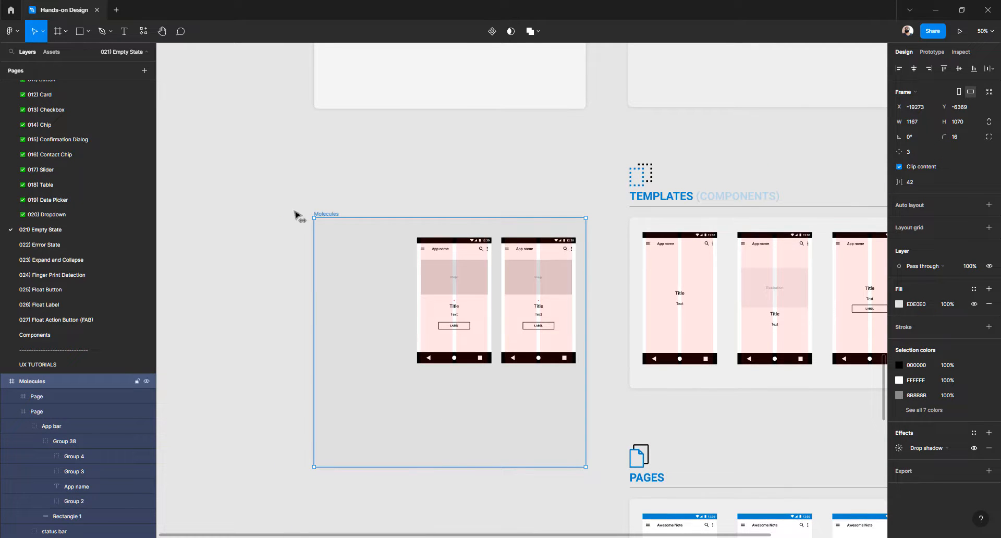
drag(237, 210, 219, 214)
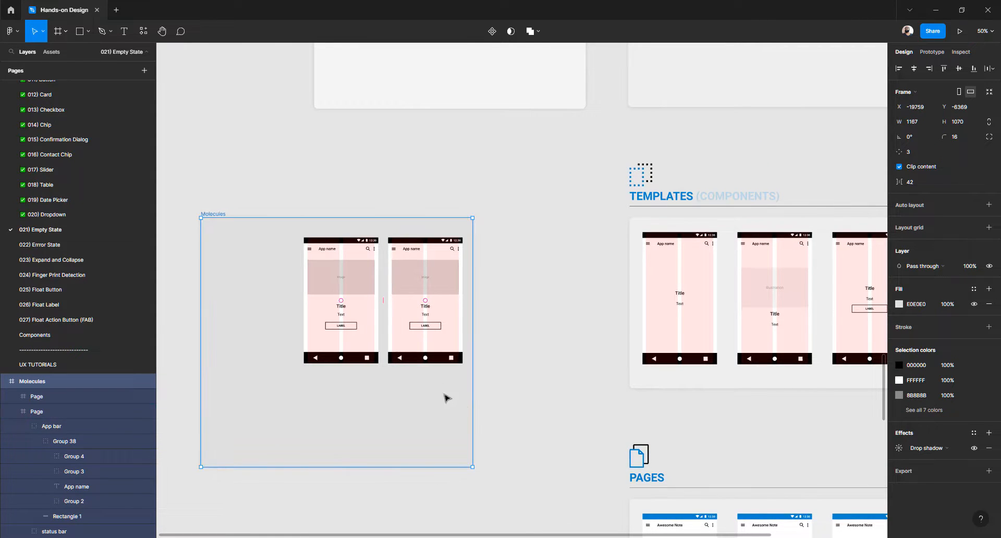
drag(472, 396, 575, 394)
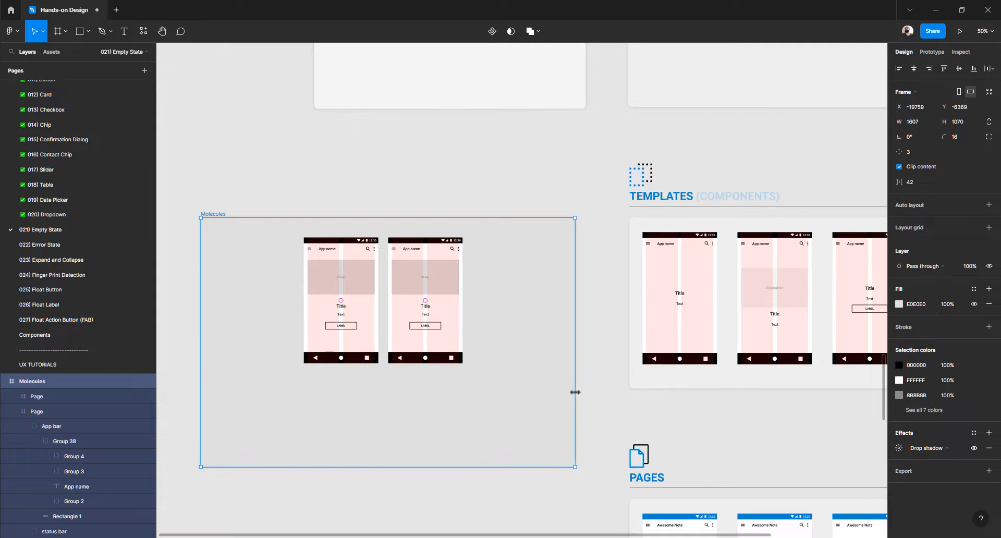
Shift both phone Pages right inside the Molecules frame so the second one sits at X 1185
key(Return)
drag(414, 284, 496, 284)
click(601, 334)
Delete the image placeholder from the left phone Page and center its Content block vertically, following the title, text and button template
scroll(626, 324, right, 5)
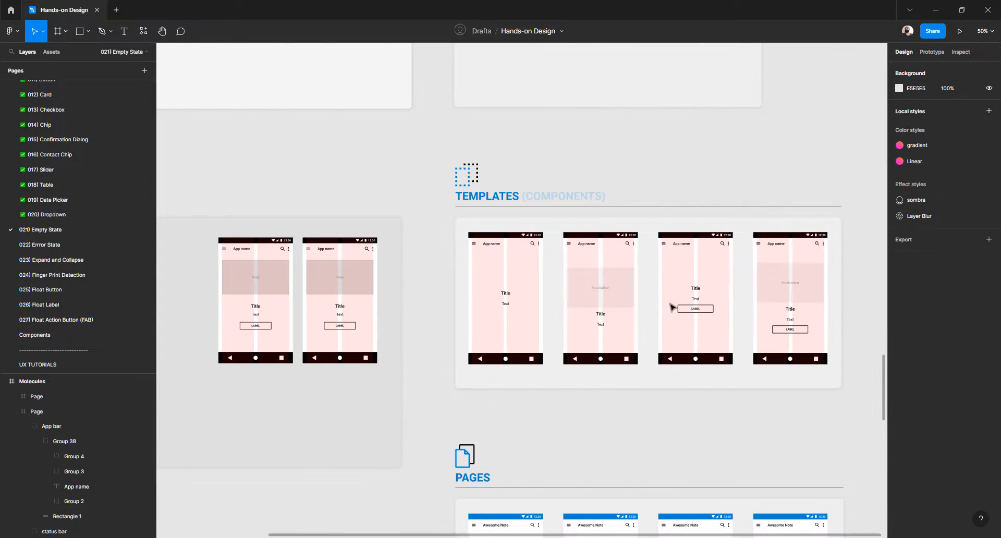
scroll(699, 292, up, 5)
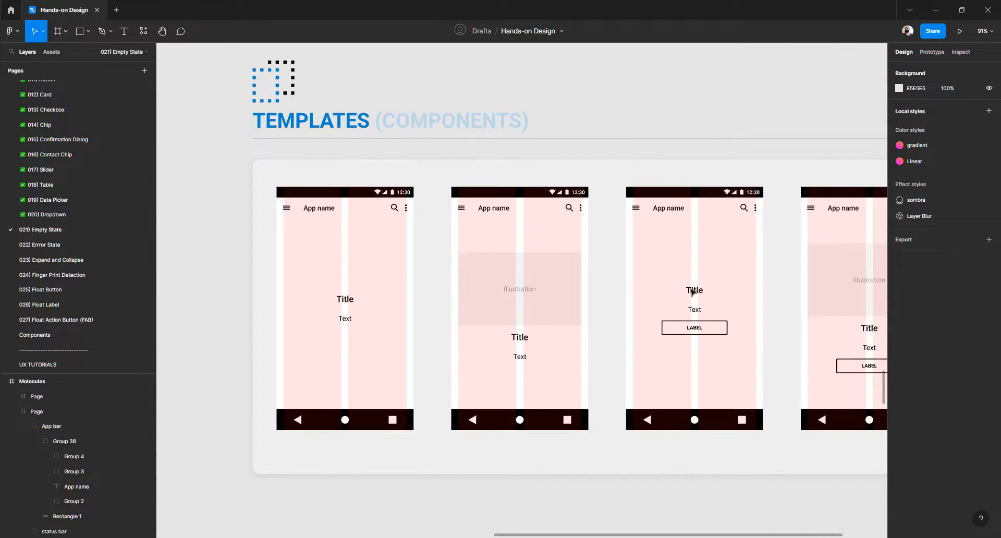
scroll(692, 292, left, 9)
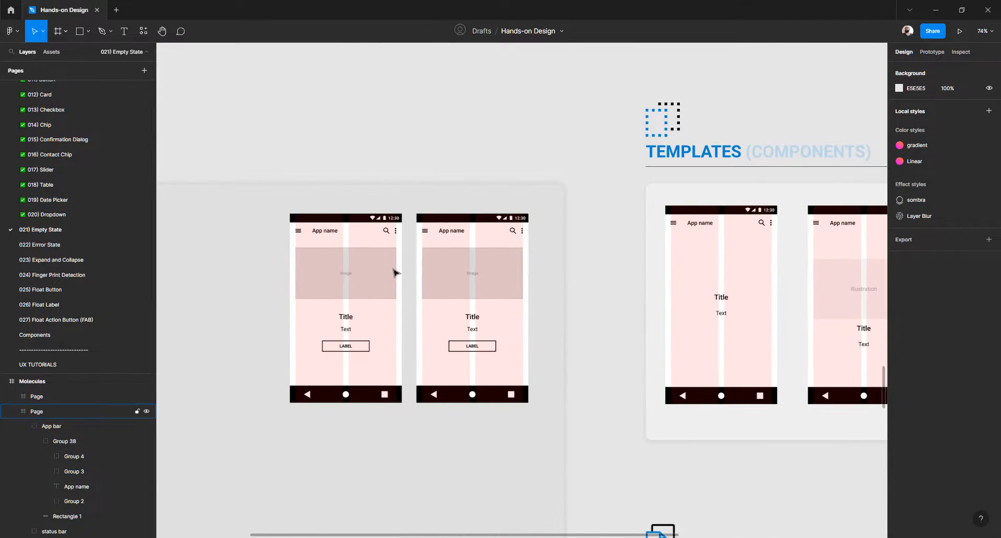
click(373, 273)
click(373, 274)
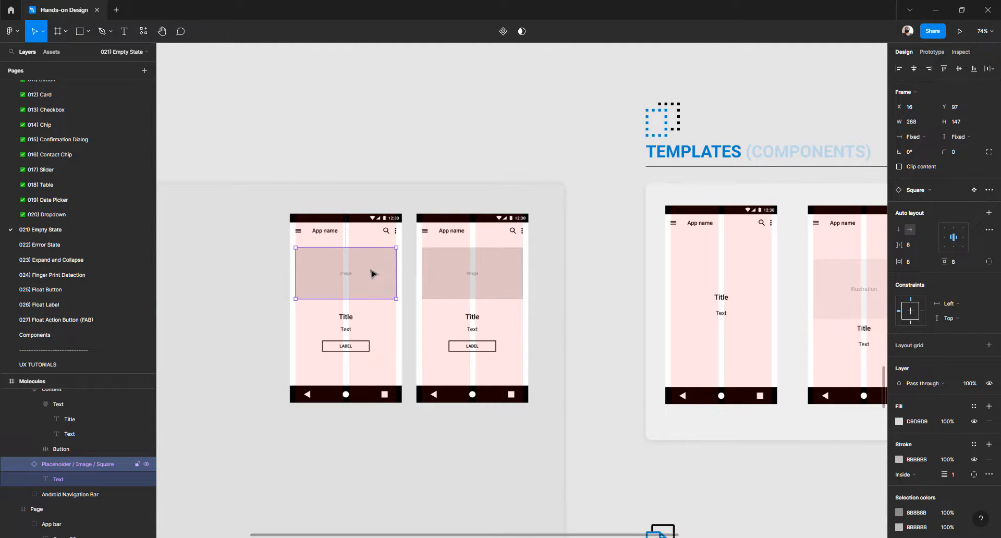
key(Delete)
click(342, 323)
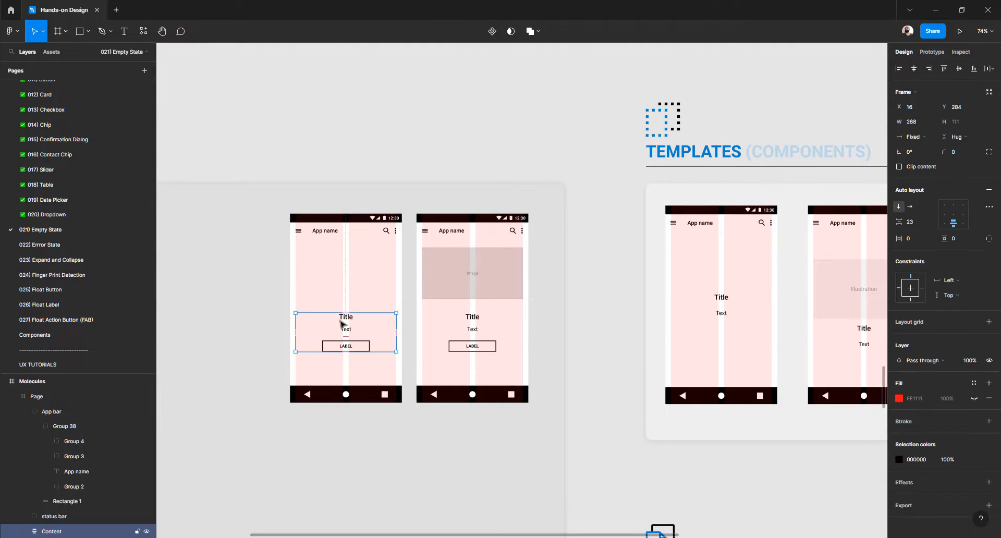
click(958, 72)
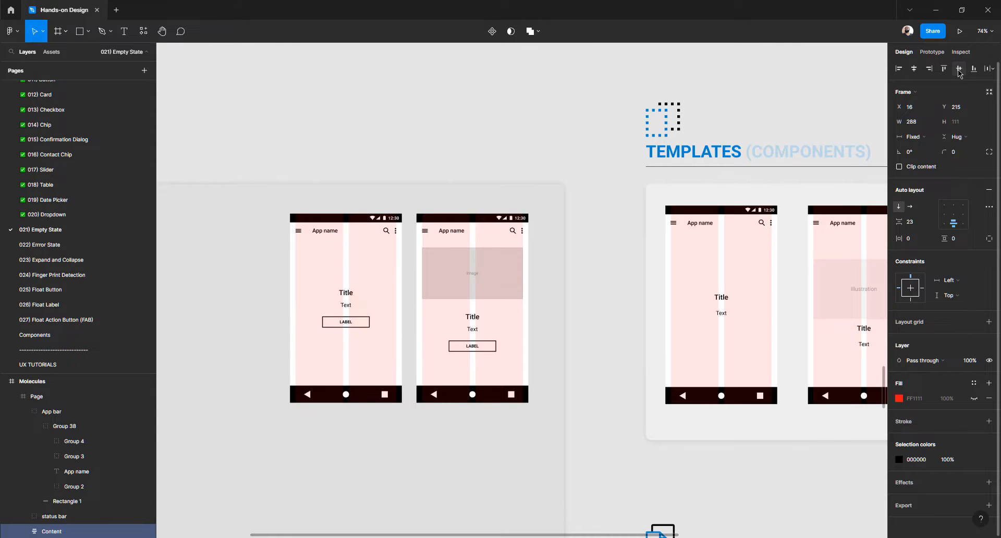
click(482, 273)
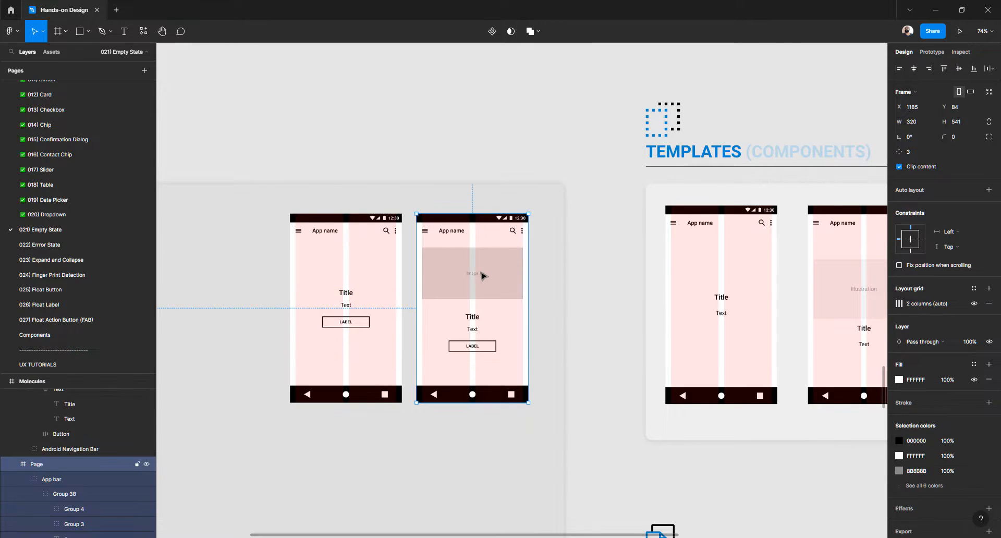
Center the image placeholder and Content block together vertically on the right phone Page by grouping, aligning and ungrouping them
click(480, 276)
shift+click(475, 327)
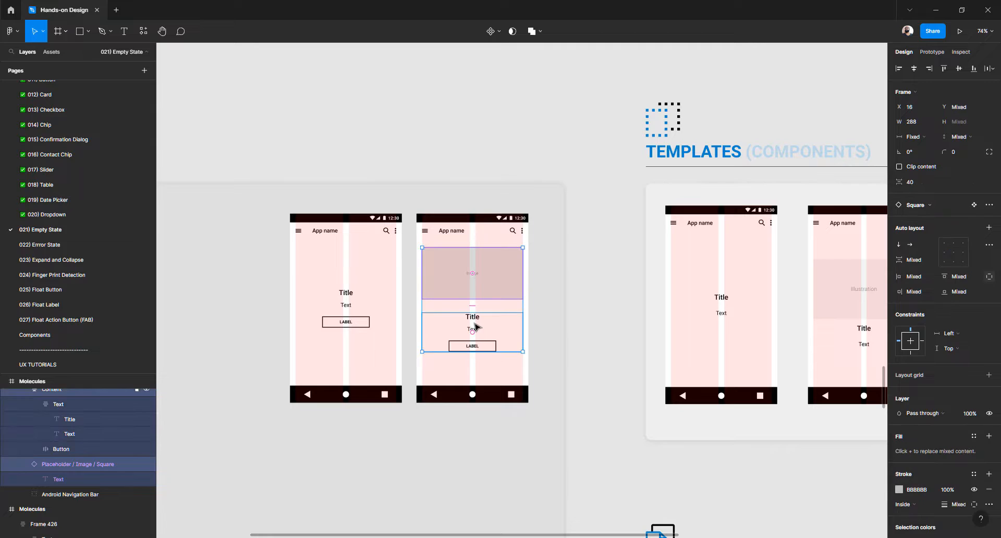
key(ctrl+g)
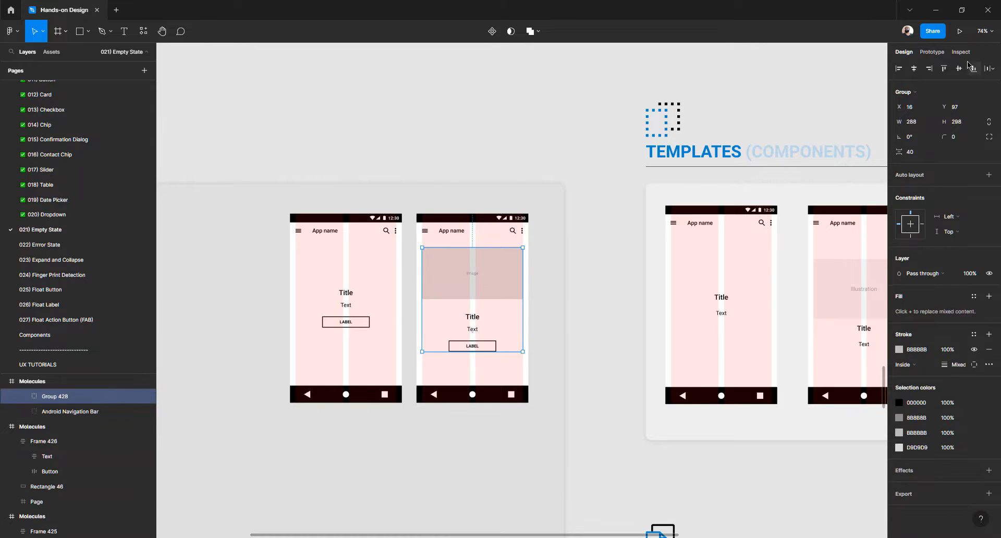
click(958, 69)
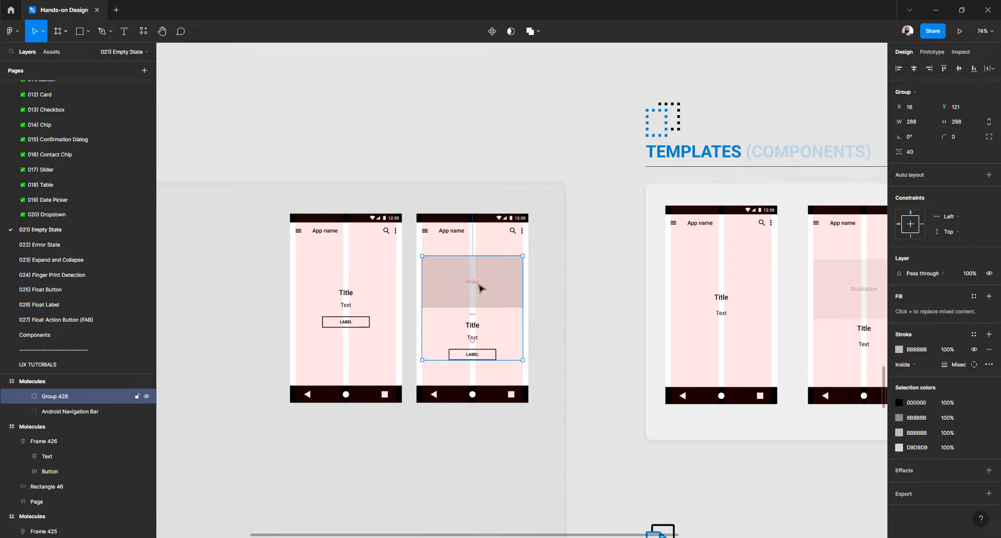
key(ctrl+shift+g)
click(540, 296)
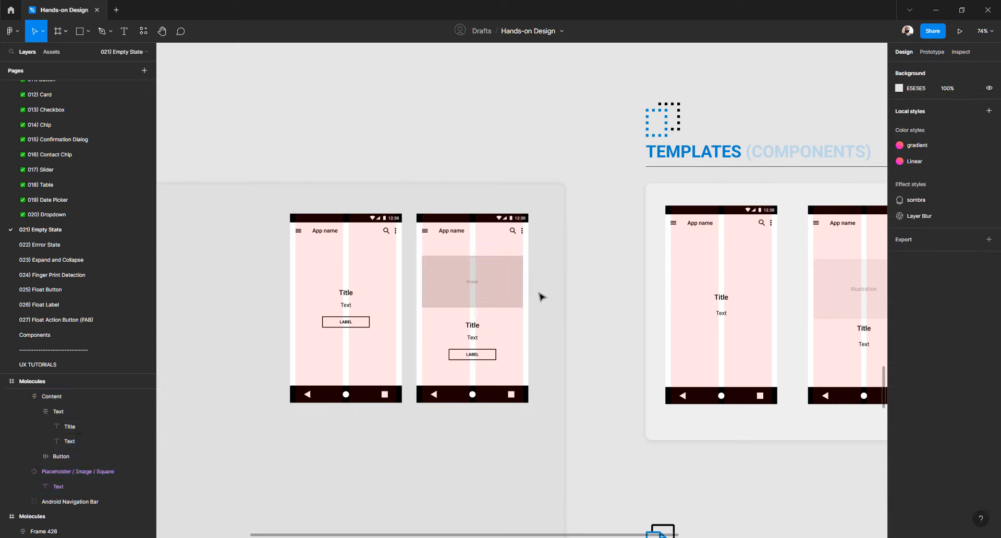
Duplicate the imageless phone Page to its left in the Molecules frame and space the three Pages evenly 40 px apart
scroll(540, 299, right, 9)
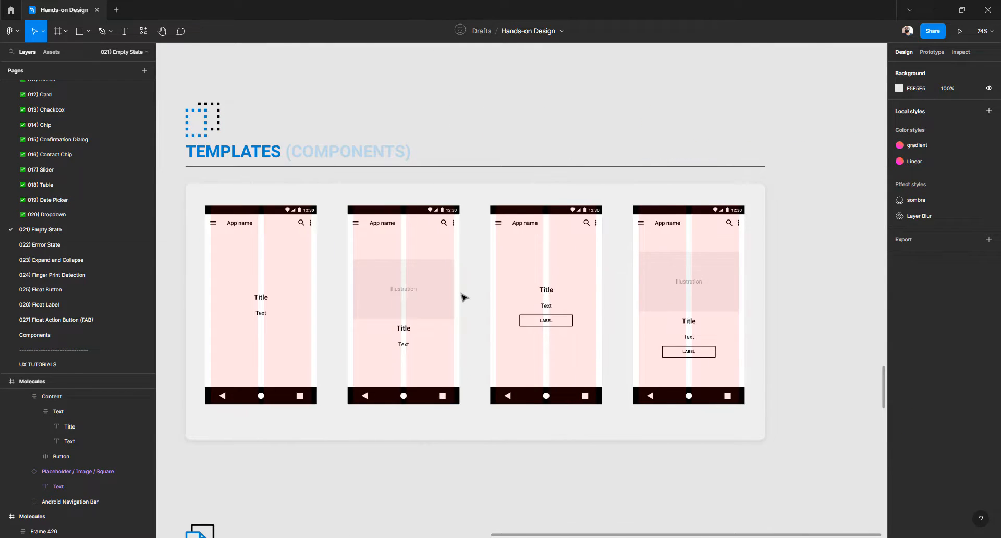
scroll(463, 297, left, 3)
scroll(545, 324, left, 10)
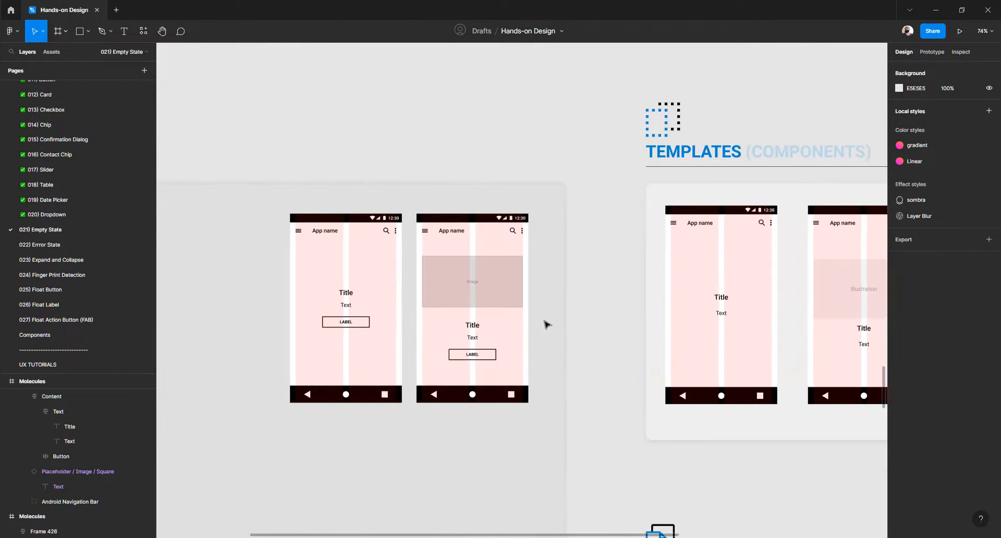
click(519, 244)
drag(532, 260, 411, 268)
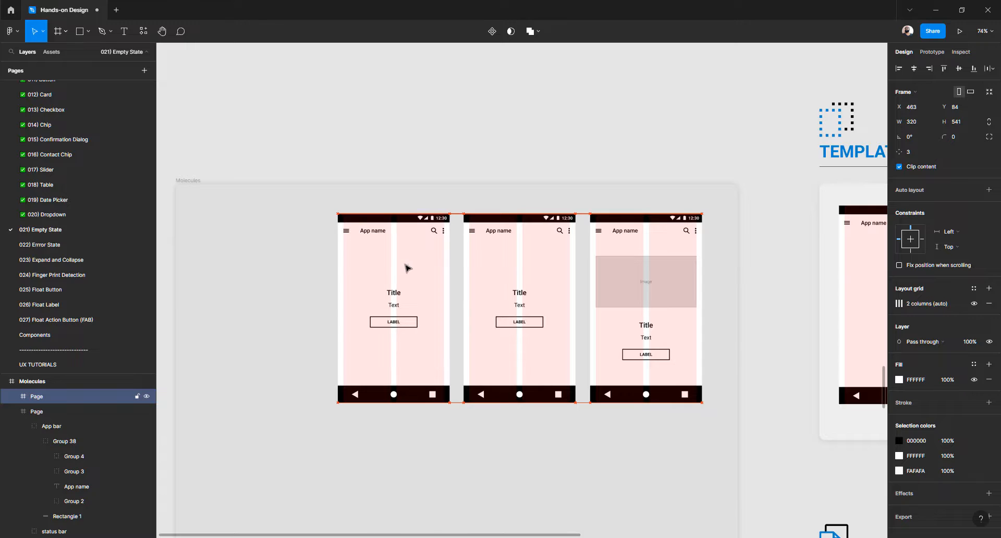
shift+click(513, 258)
shift+click(631, 262)
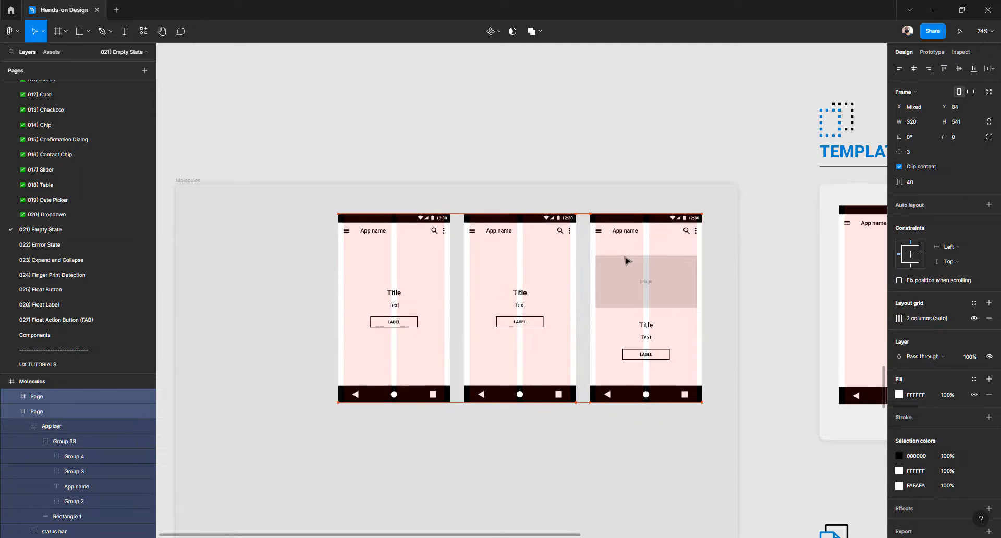
Compare with the Templates screens and delete the leftmost duplicate phone Page
scroll(589, 308, right, 9)
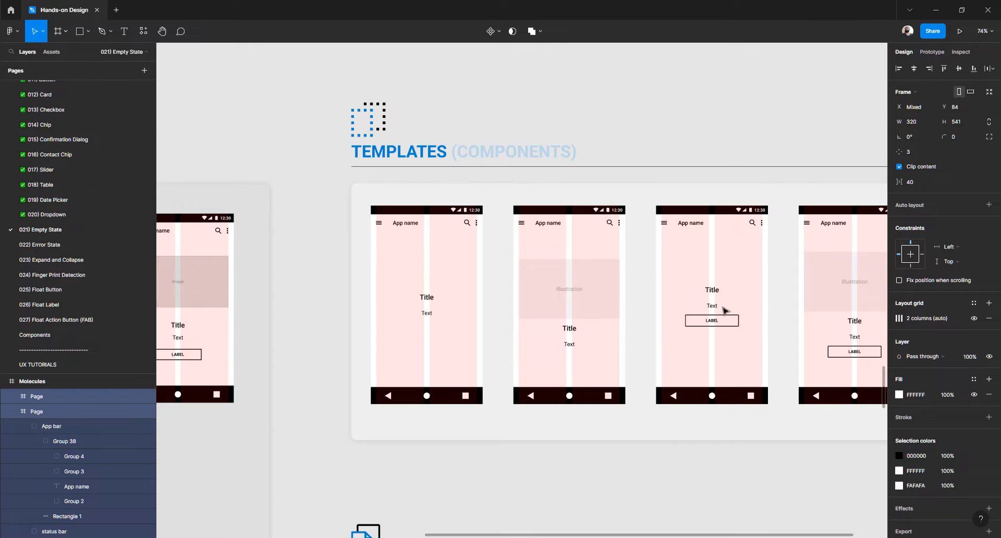
scroll(609, 325, left, 6)
click(287, 206)
click(268, 268)
key(Delete)
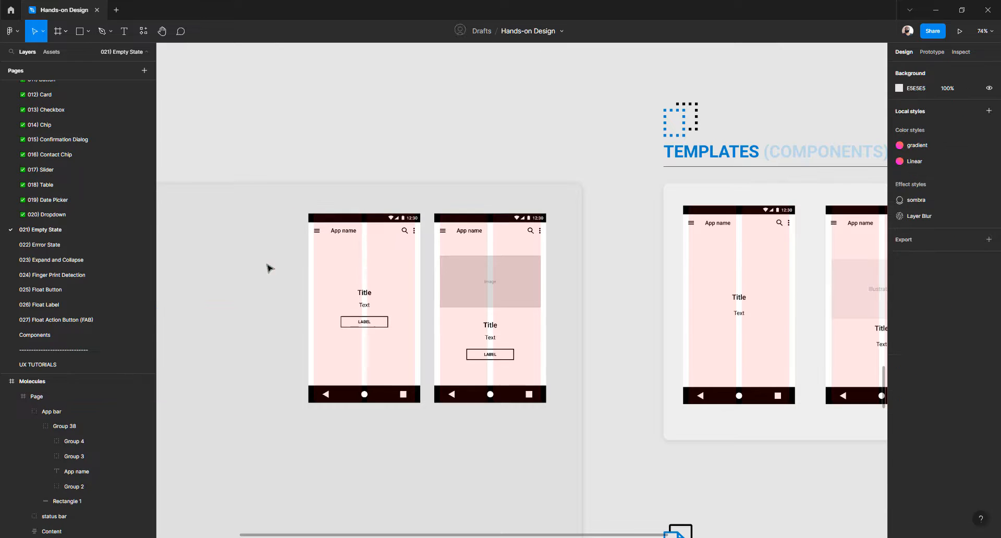
Duplicate the phone Page with image and button to the left of the others and delete the copy's button
click(515, 268)
drag(587, 282, 364, 306)
scroll(613, 289, left, 3)
double_click(394, 365)
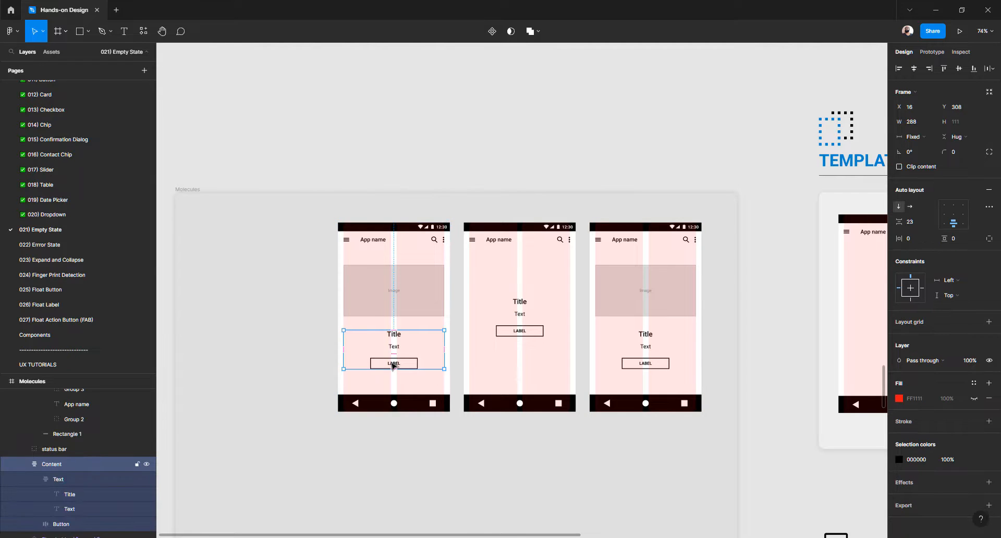
double_click(393, 365)
key(Delete)
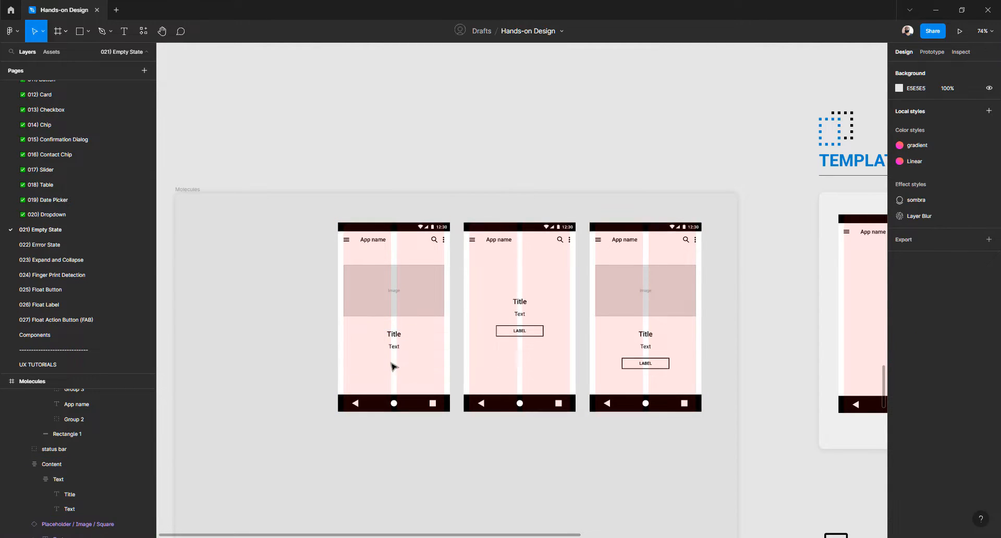
Group the leftmost Page's image placeholder with its Content block, center the group vertically on the screen and ungroup it
click(396, 299)
double_click(396, 298)
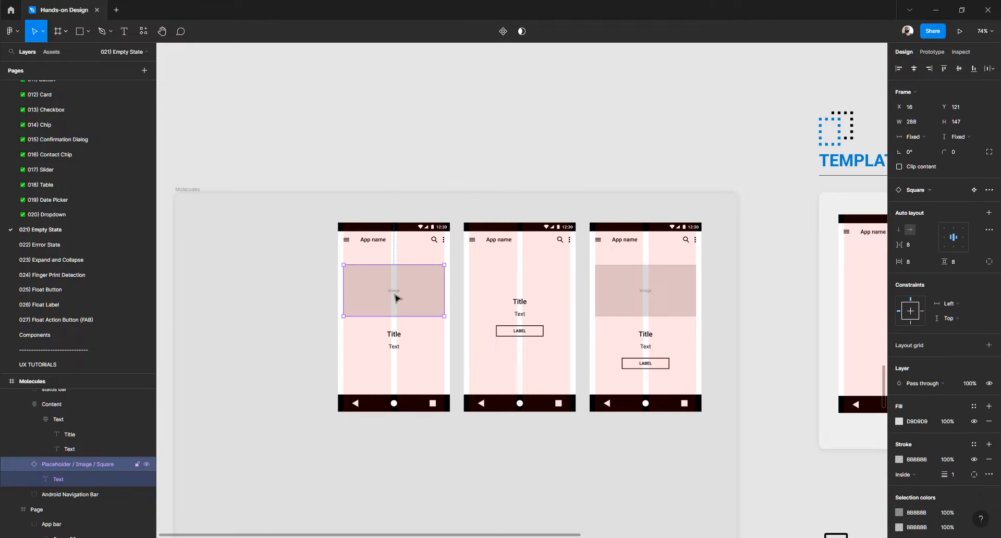
shift+click(398, 336)
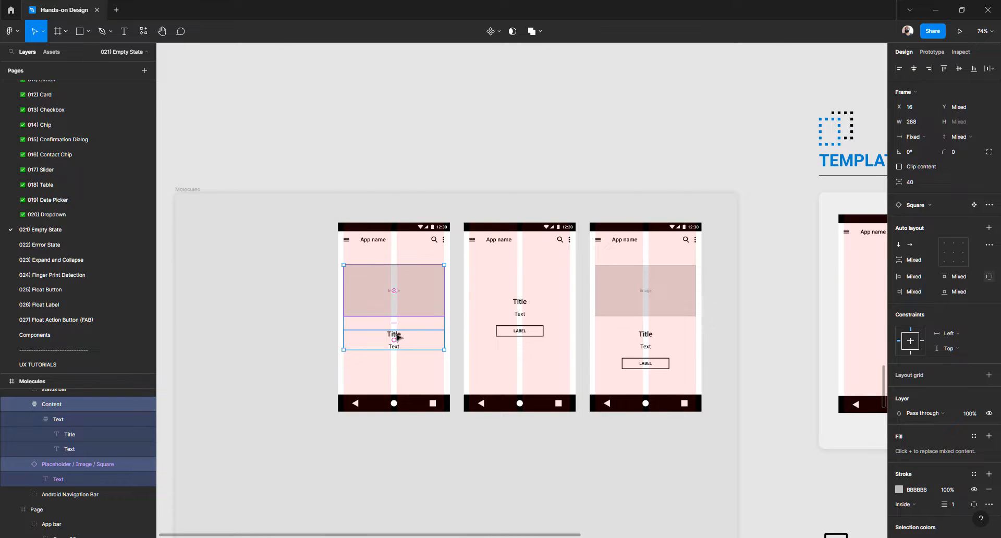
key(ctrl+g)
click(958, 69)
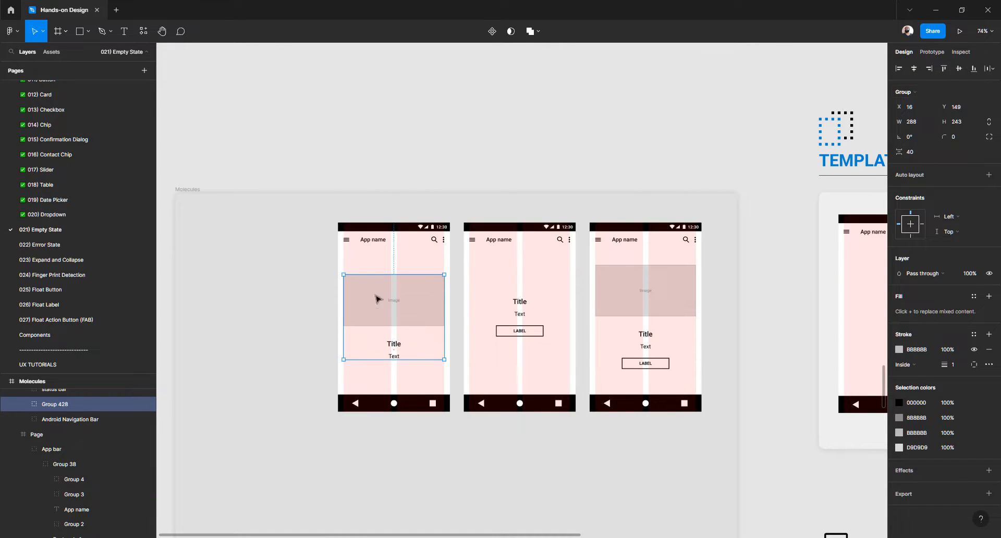
key(ctrl+shift+g)
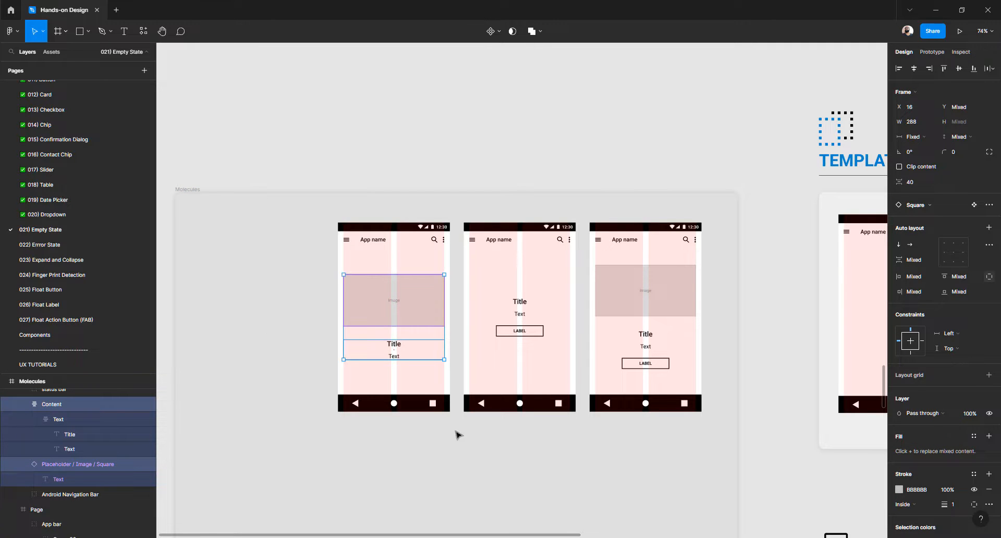
Check the buttonless variant against the Templates screens and duplicate its Page to the left at X 105
scroll(454, 350, right, 10)
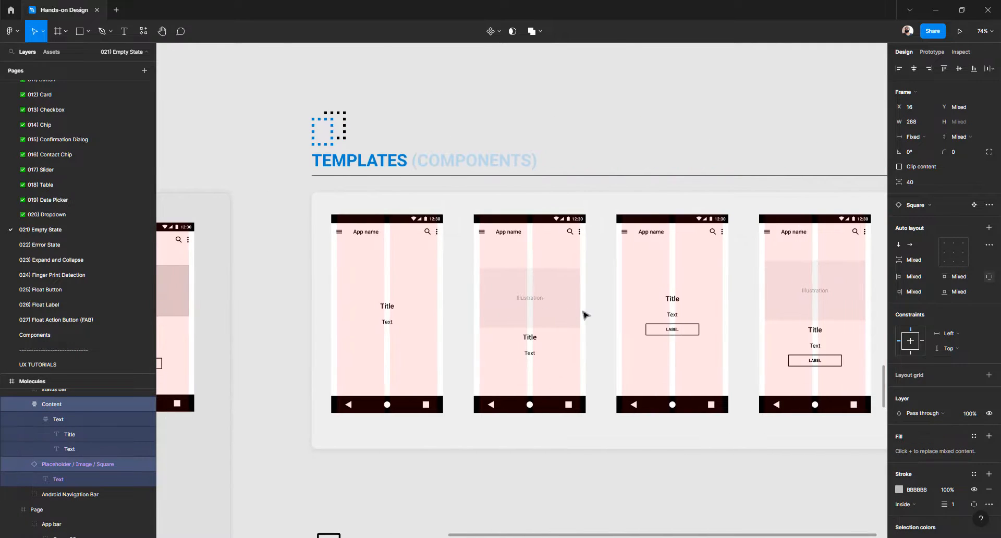
scroll(534, 346, left, 10)
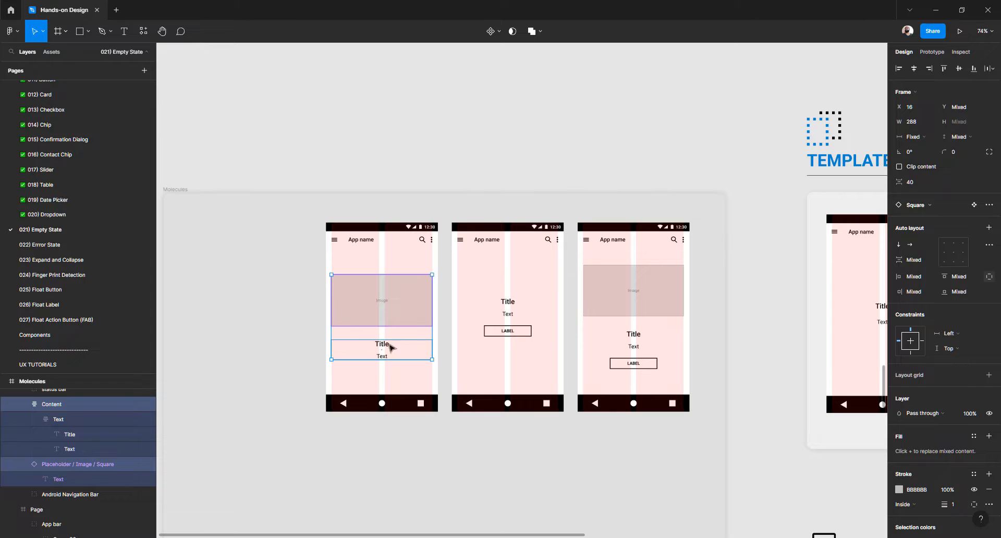
scroll(579, 357, right, 8)
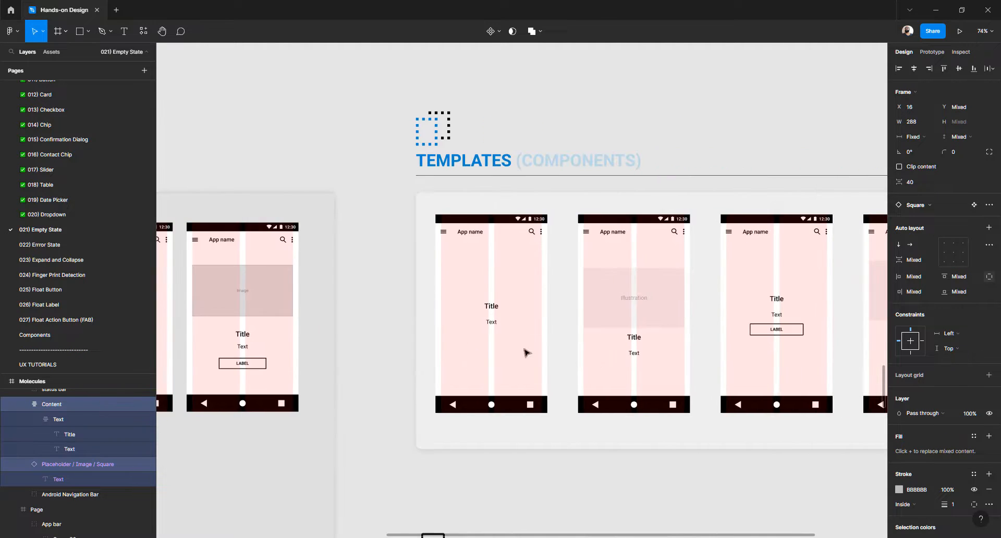
scroll(504, 340, left, 8)
click(285, 359)
click(398, 275)
drag(423, 273, 295, 269)
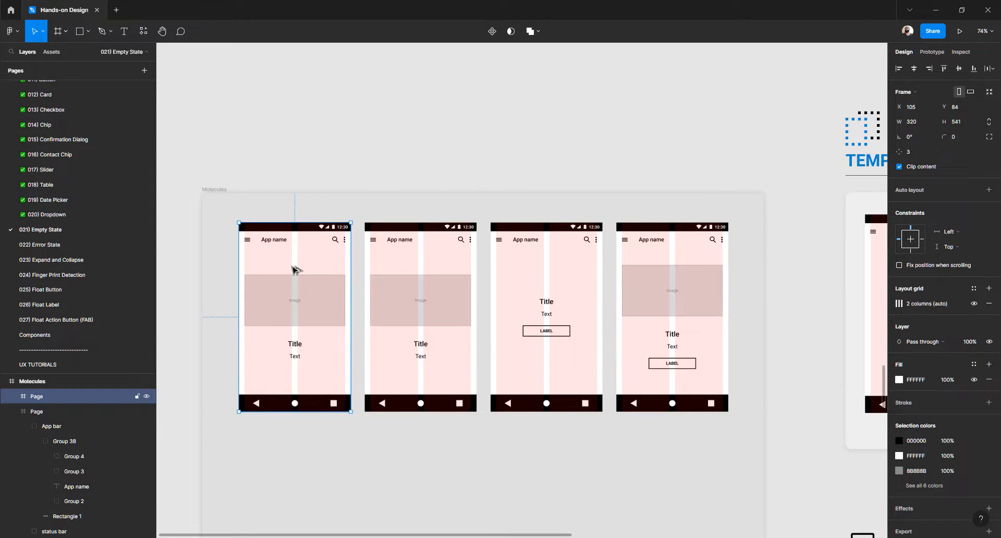
Delete the image placeholder from the leftmost phone Page and center its title and text block vertically
scroll(344, 281, left, 4)
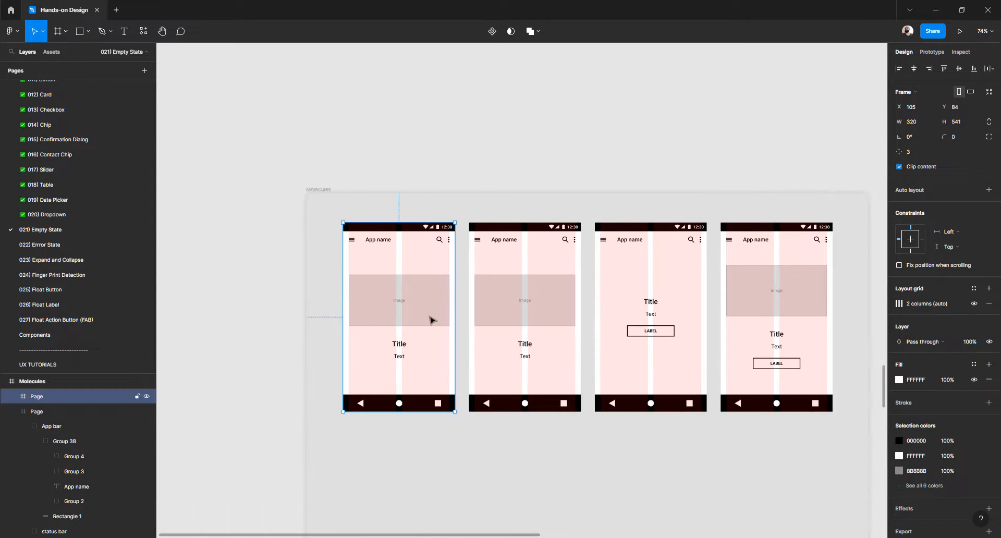
scroll(431, 320, right, 9)
scroll(431, 321, left, 10)
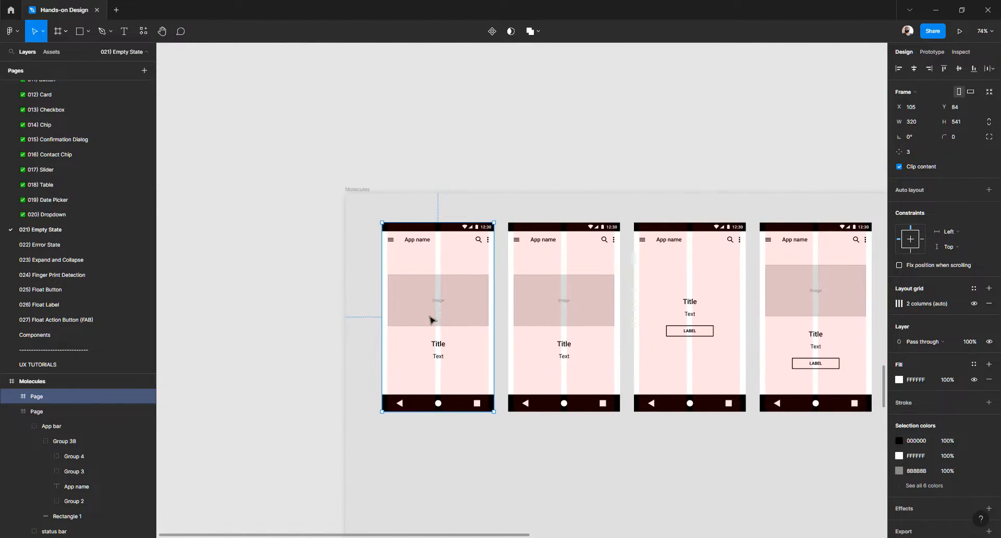
double_click(438, 312)
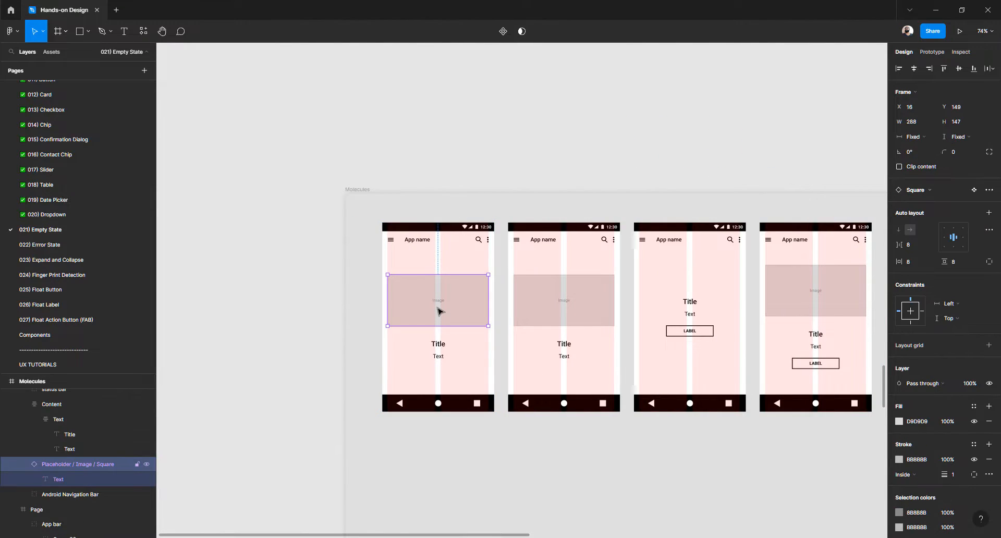
key(Delete)
click(442, 345)
click(442, 345)
click(962, 69)
click(571, 136)
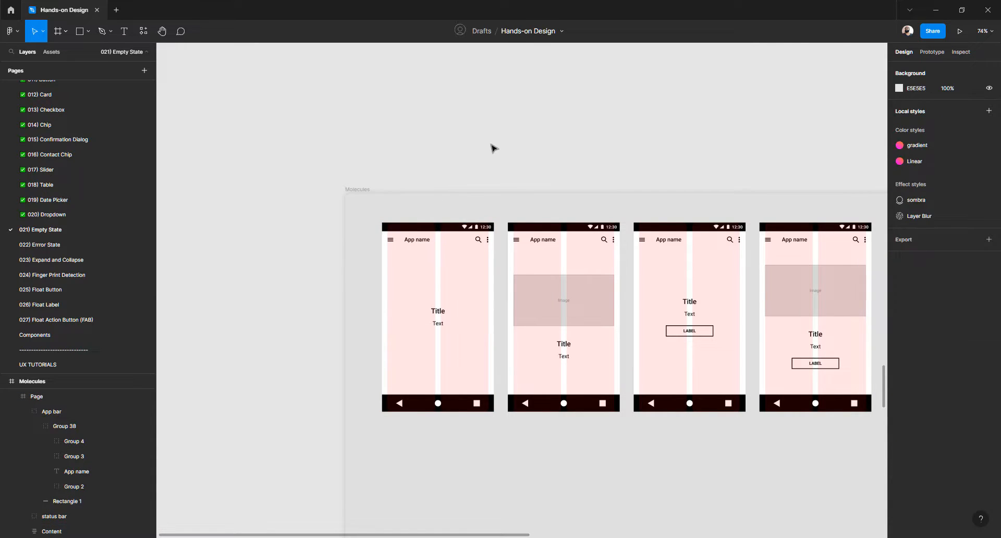
Shorten the Molecules frame around the four phone Pages to a height of 739 px and set its fill to EFEFEF
scroll(494, 148, down, 3)
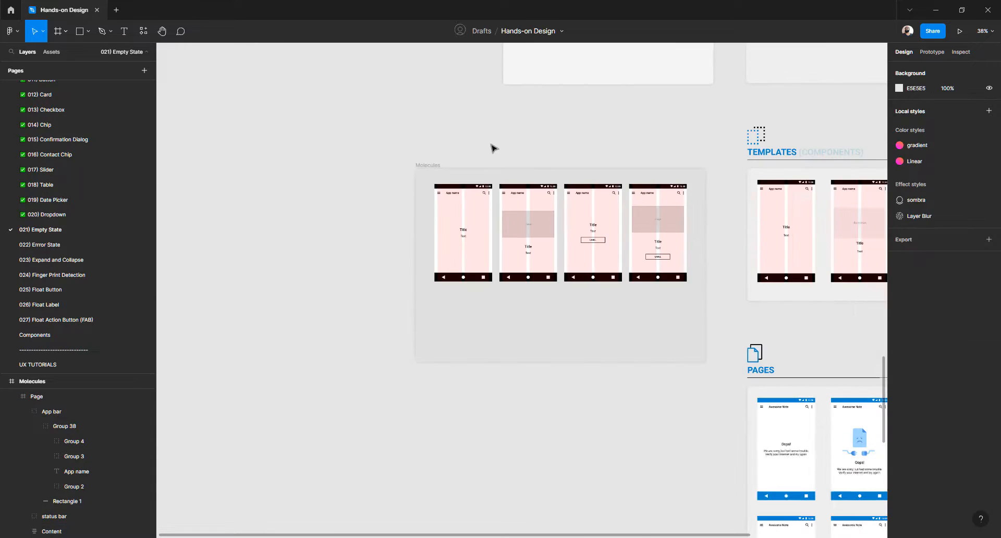
click(559, 337)
drag(557, 313, 559, 302)
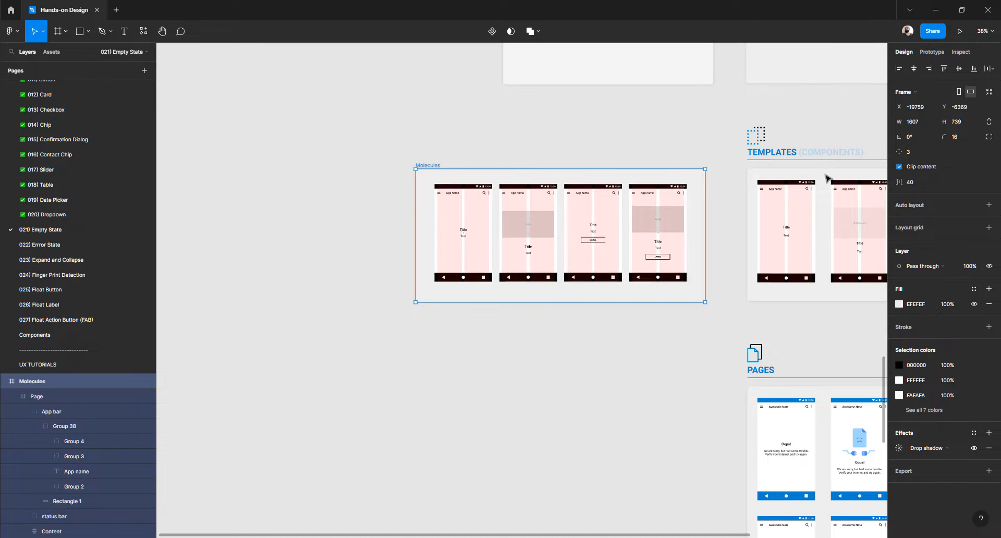
click(580, 376)
Compare the four phone variants with the Templates screens and examine how the Pages examples apply them, along with the Organisms section
scroll(622, 255, right, 10)
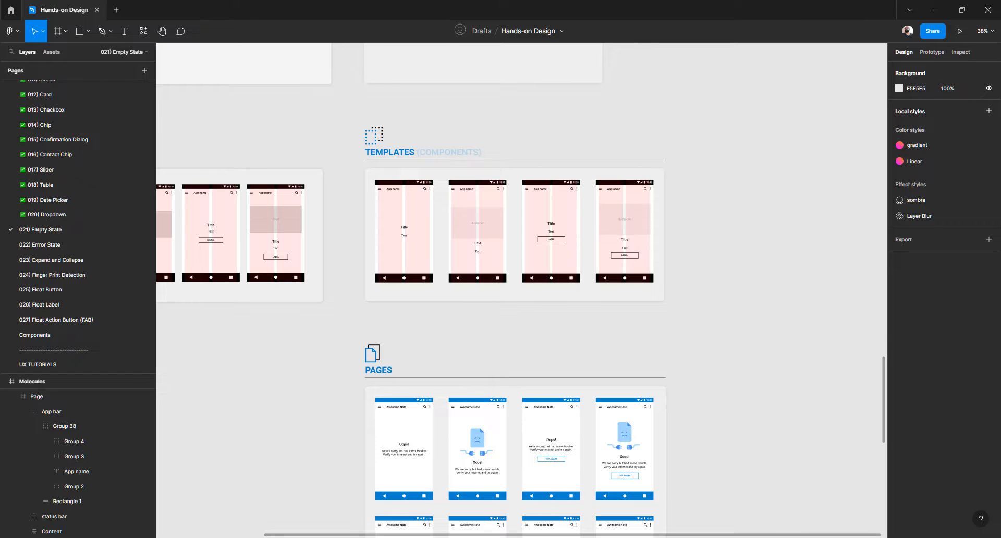
scroll(513, 234, left, 5)
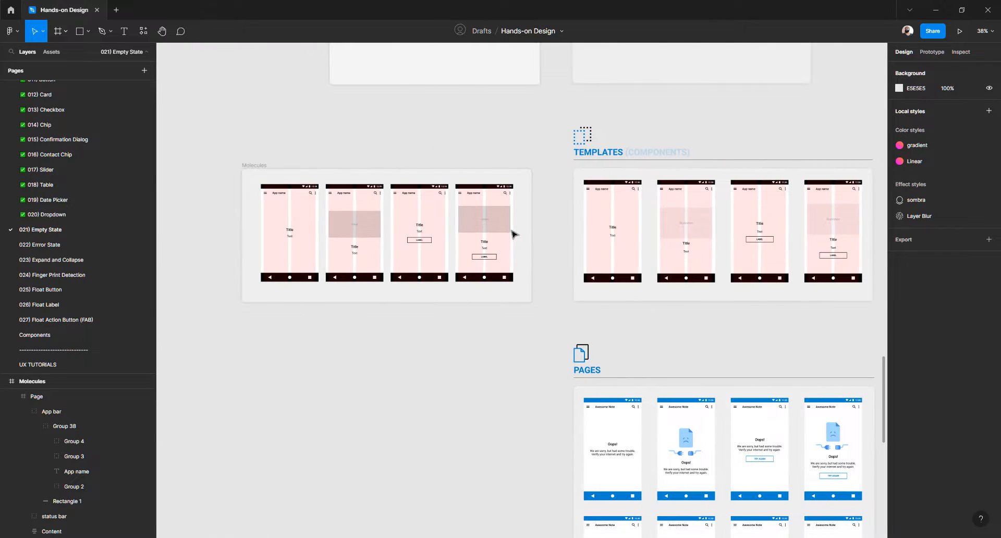
scroll(513, 234, right, 4)
scroll(479, 196, up, 5)
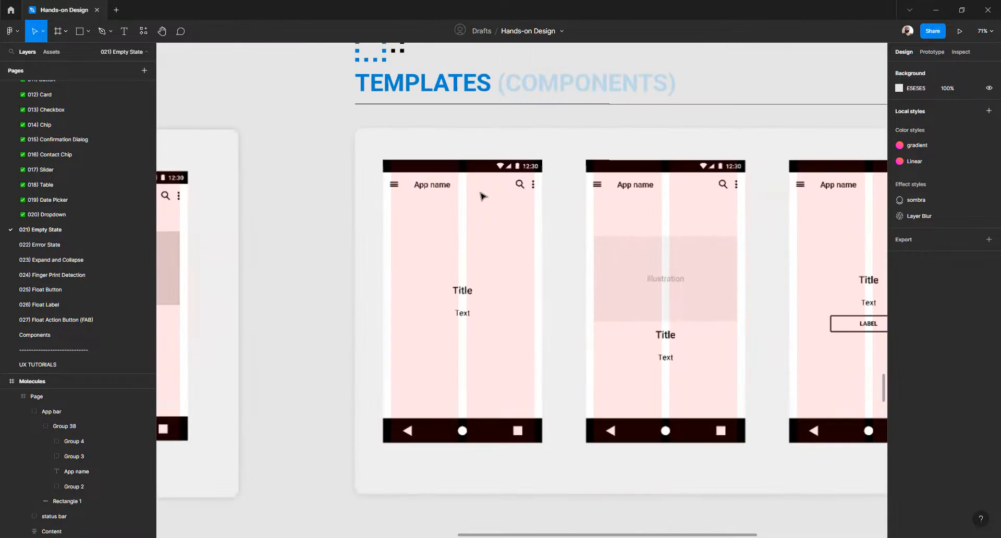
scroll(479, 196, down, 5)
scroll(480, 197, down, 4)
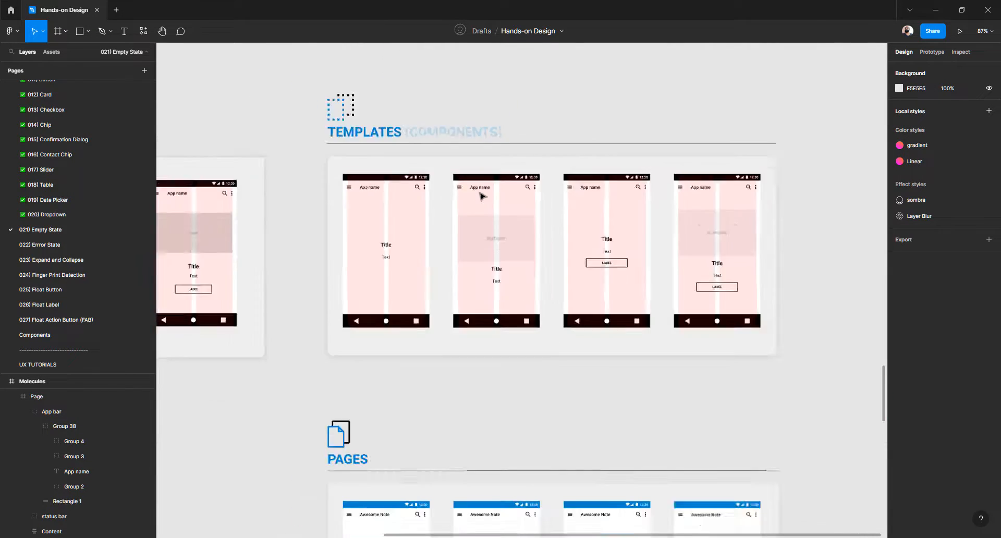
scroll(432, 252, up, 3)
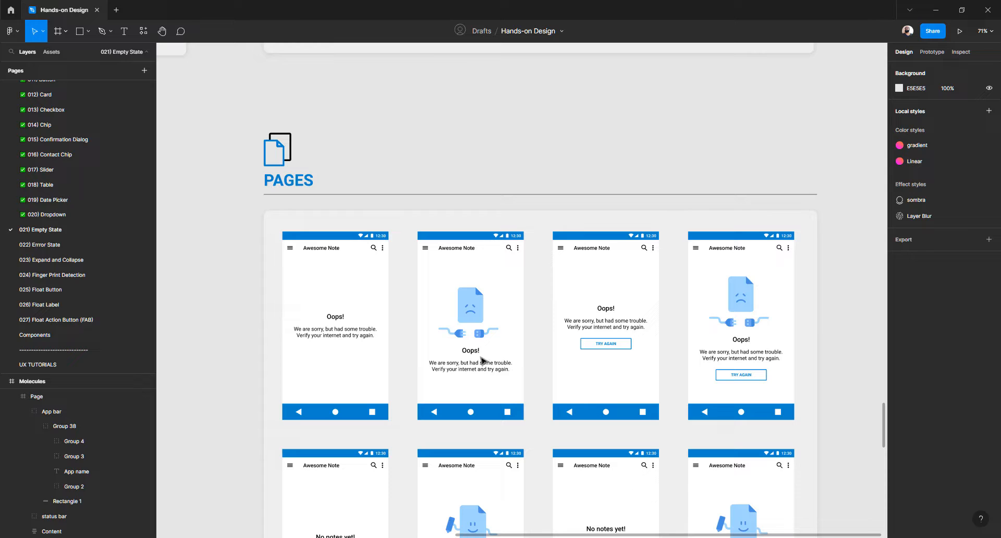
scroll(480, 348, down, 4)
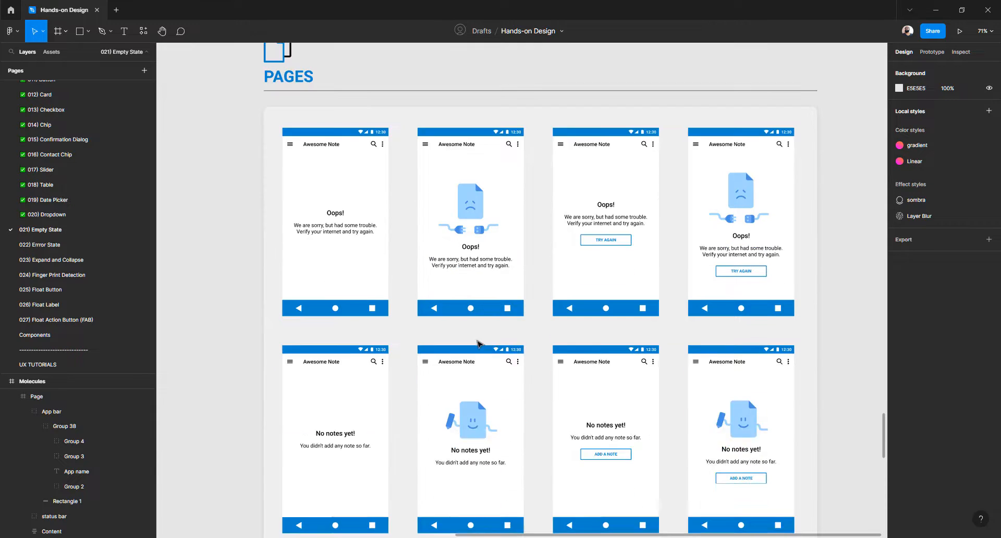
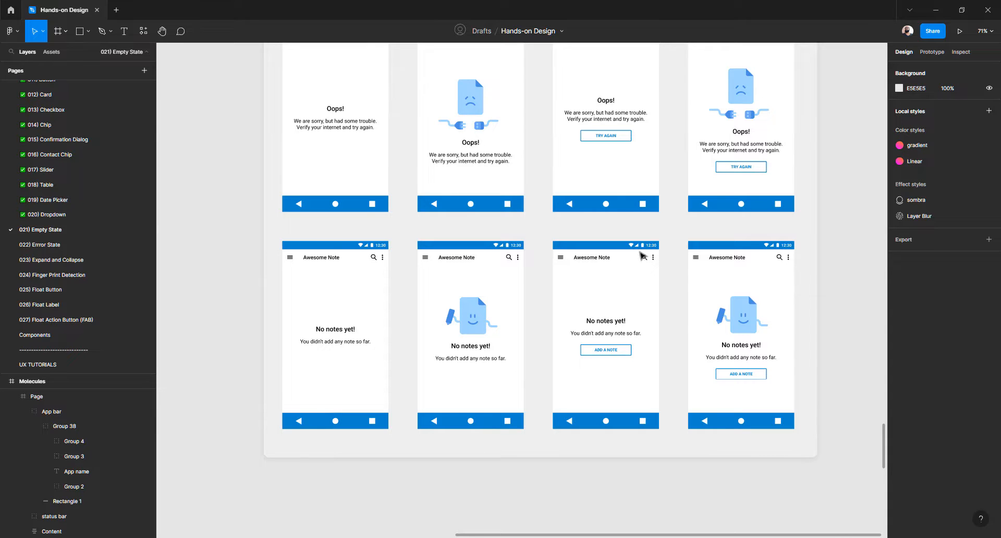
ctrl+scroll(644, 256, down, 5)
scroll(488, 286, up, 3)
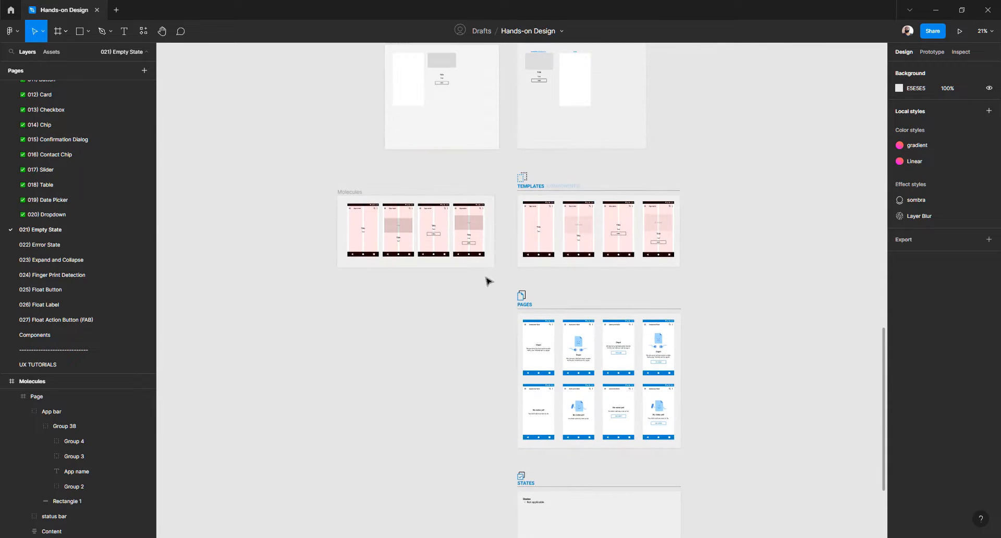
scroll(404, 204, up, 4)
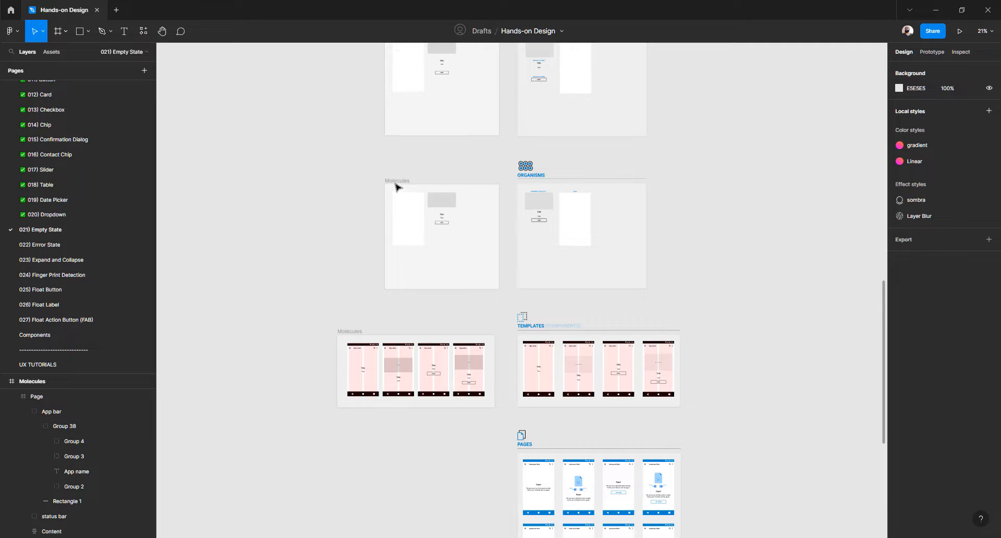
Move the two narrower Molecules frames, the Atoms frame and the Illustrations frame left to align at X -19759
drag(395, 183, 346, 183)
scroll(346, 183, up, 7)
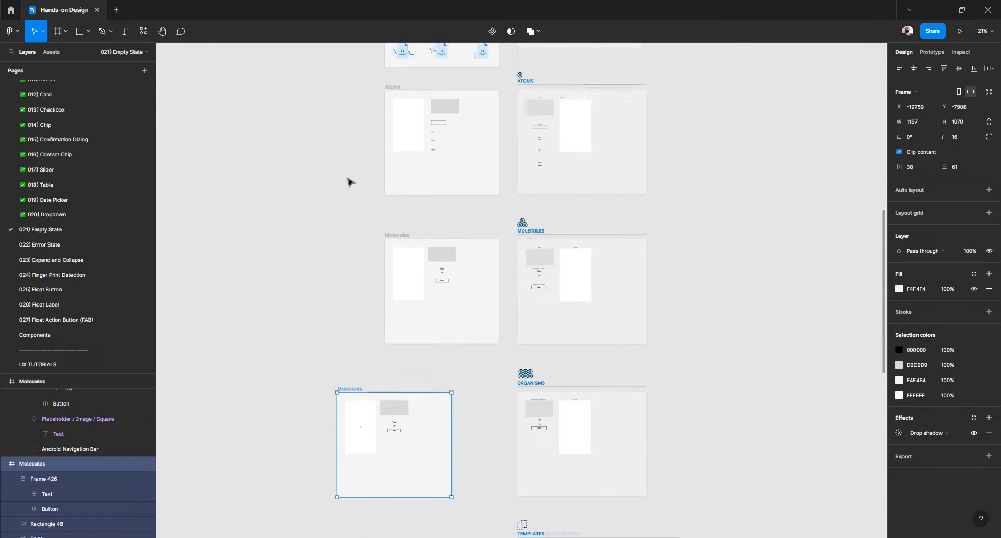
drag(387, 271, 347, 280)
scroll(386, 255, up, 4)
drag(397, 262, 349, 265)
drag(391, 152, 346, 159)
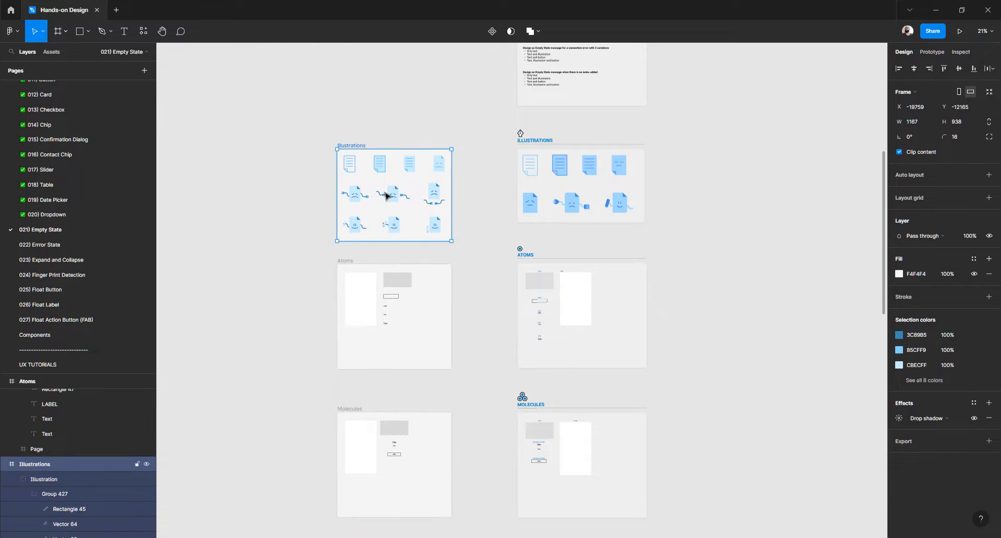
Select the first sad-document plug illustration in the Illustrations frame and collapse its Illustration and Plug subgroups and the group itself
scroll(388, 198, up, 5)
scroll(386, 192, up, 3)
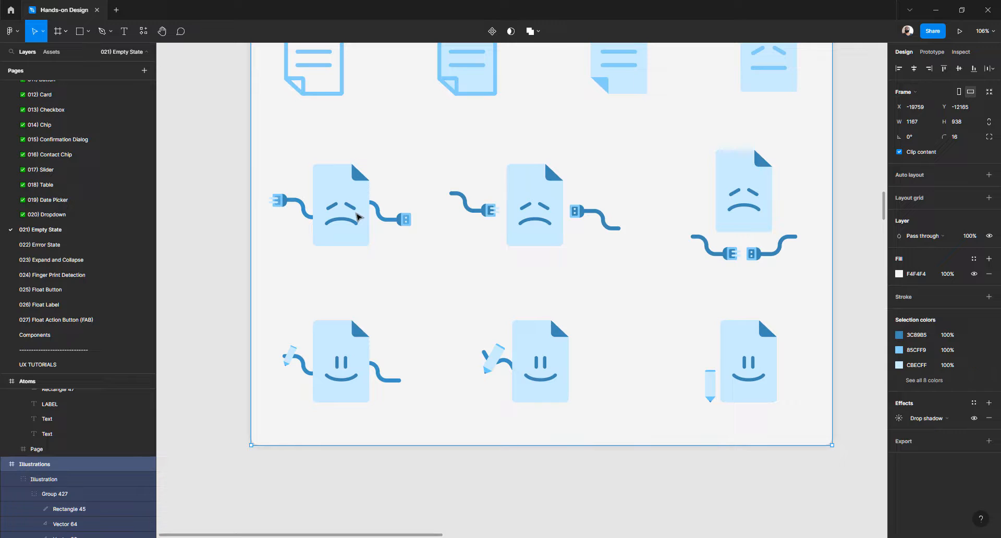
click(358, 217)
double_click(355, 218)
click(289, 296)
click(353, 219)
double_click(339, 223)
click(303, 270)
click(331, 221)
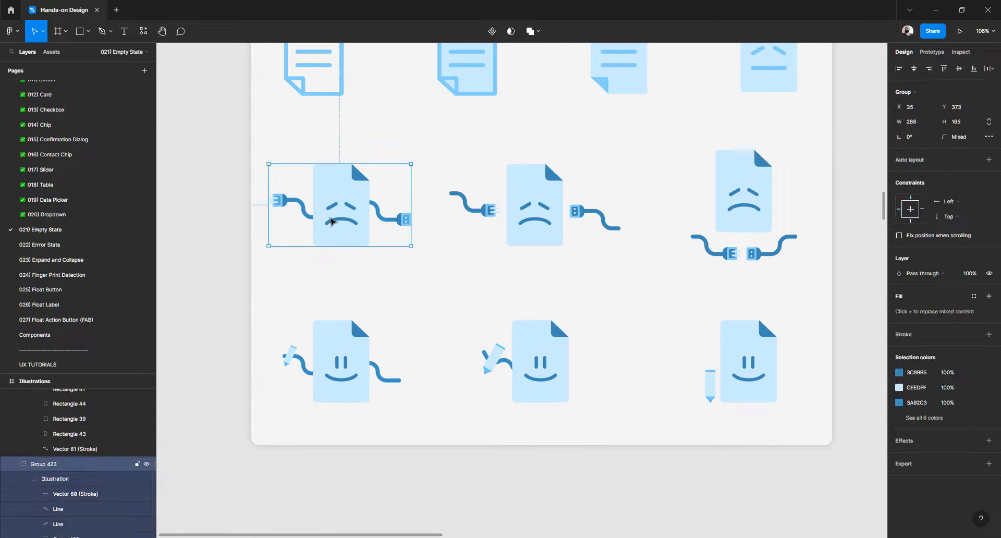
scroll(93, 469, down, 2)
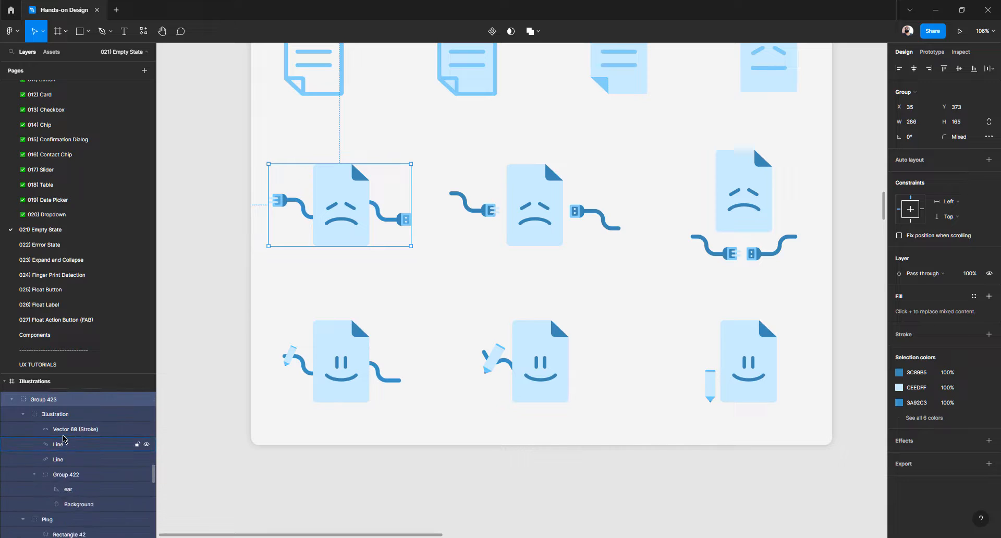
scroll(64, 441, up, 2)
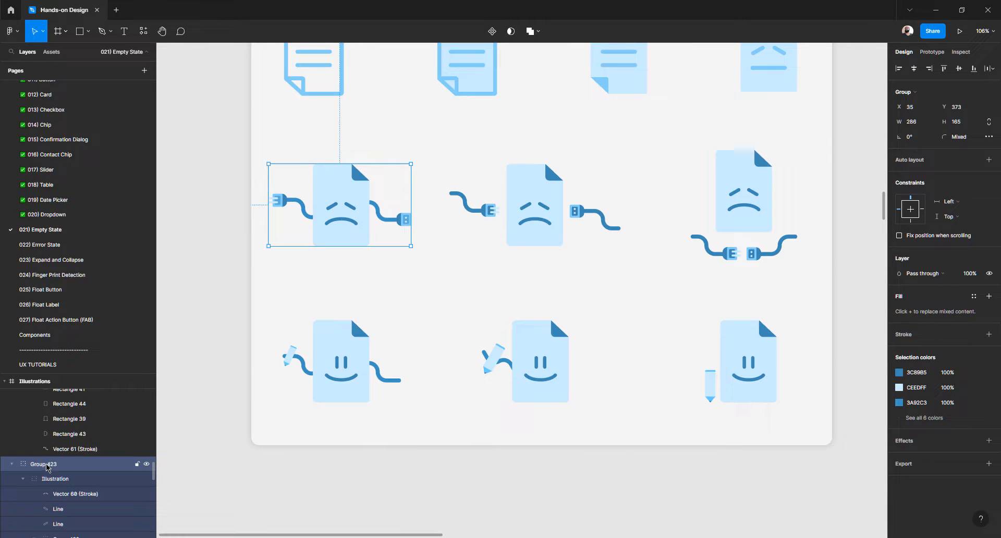
click(23, 479)
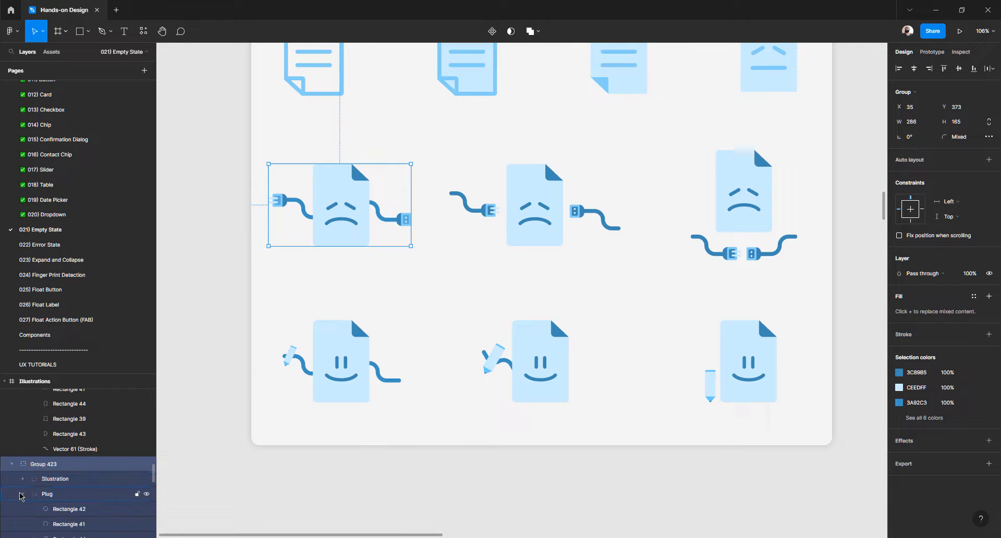
click(22, 494)
click(23, 508)
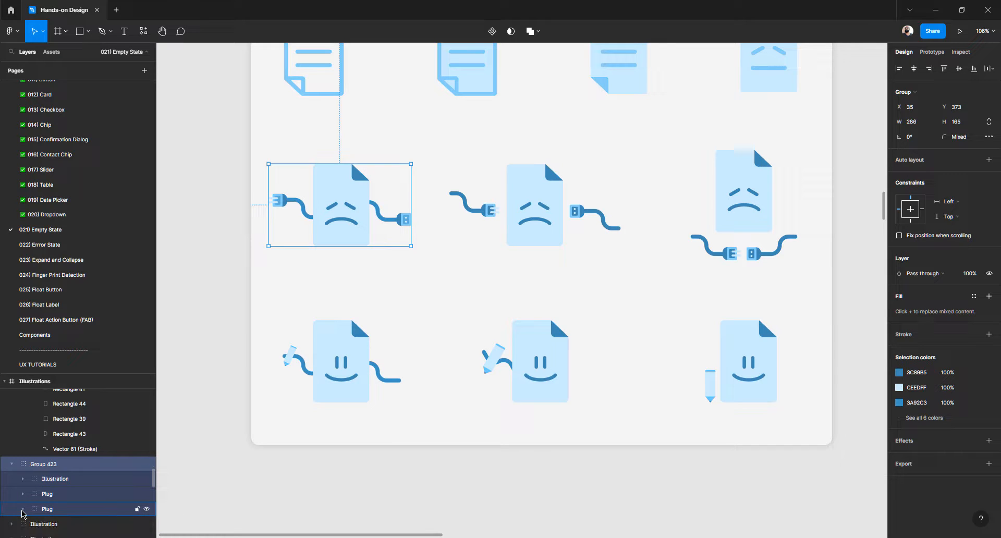
click(12, 463)
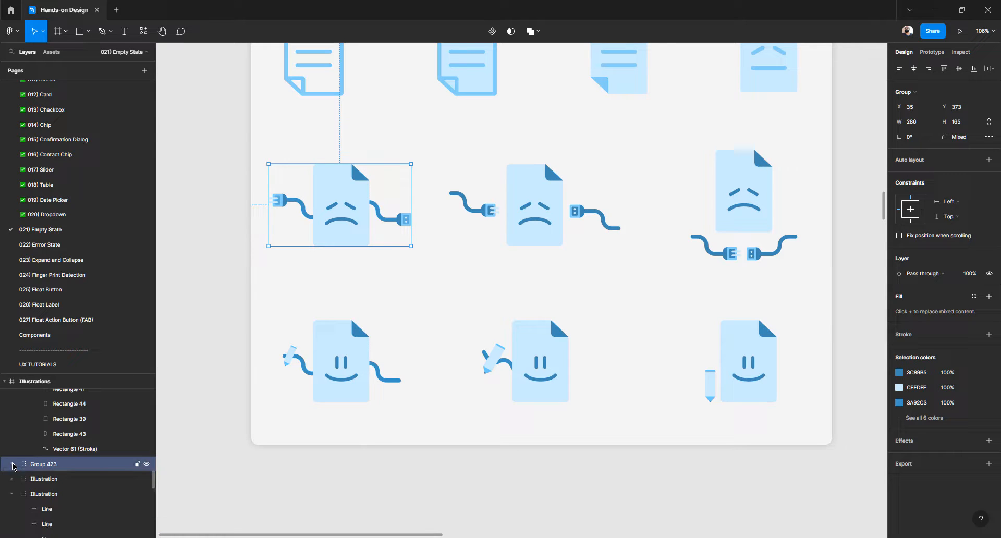
Check what the first plug illustration's group contains, rename it Illustration / Connection / 1 and copy that name
click(147, 464)
click(148, 464)
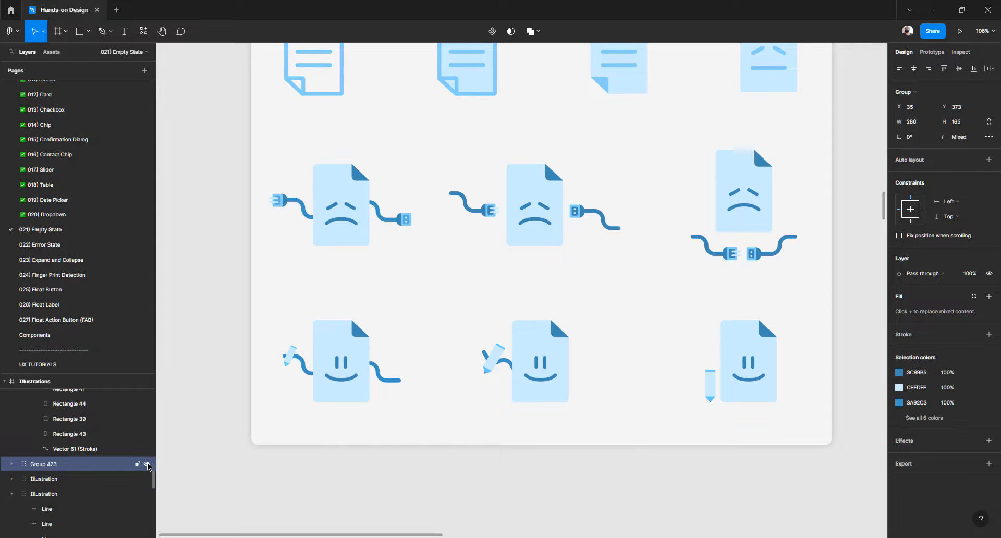
click(11, 466)
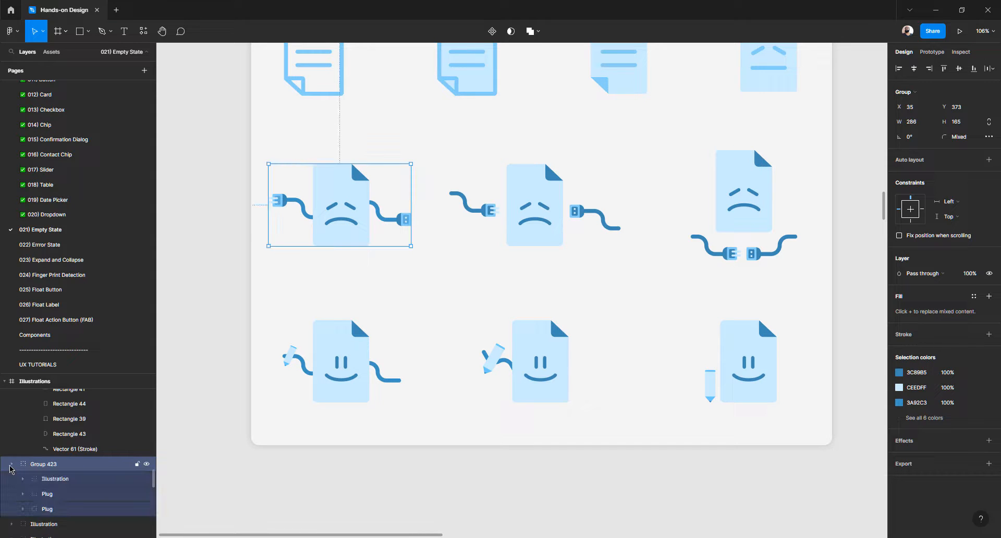
click(58, 480)
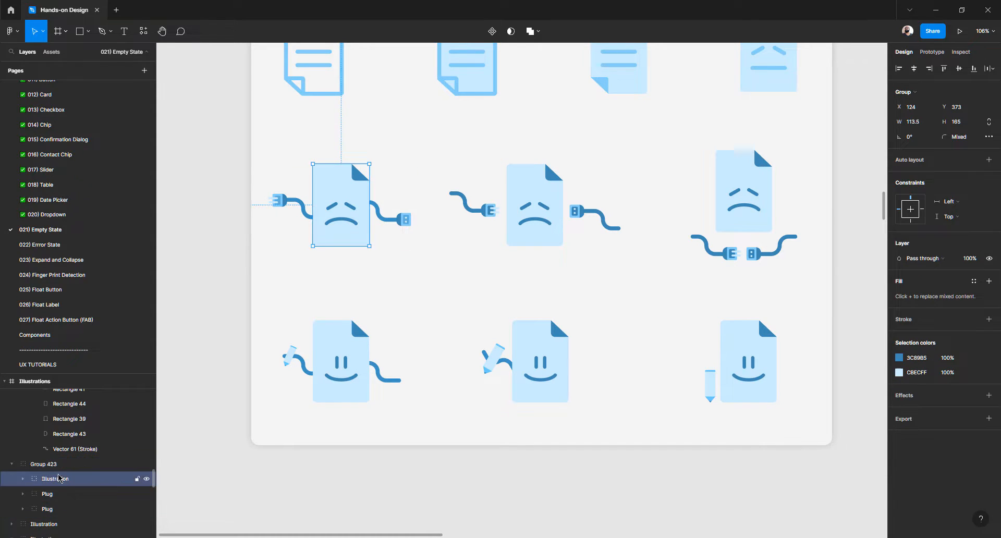
click(50, 469)
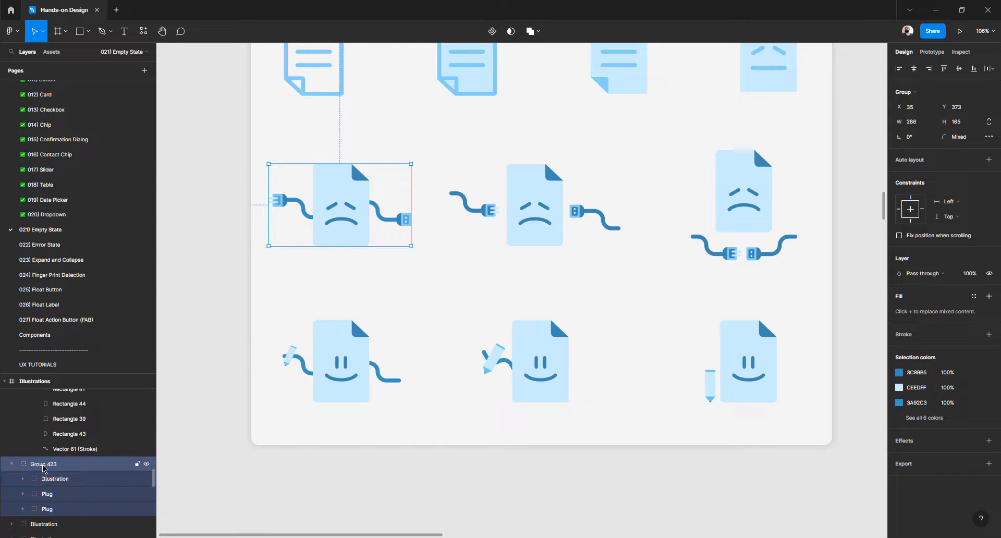
double_click(44, 466)
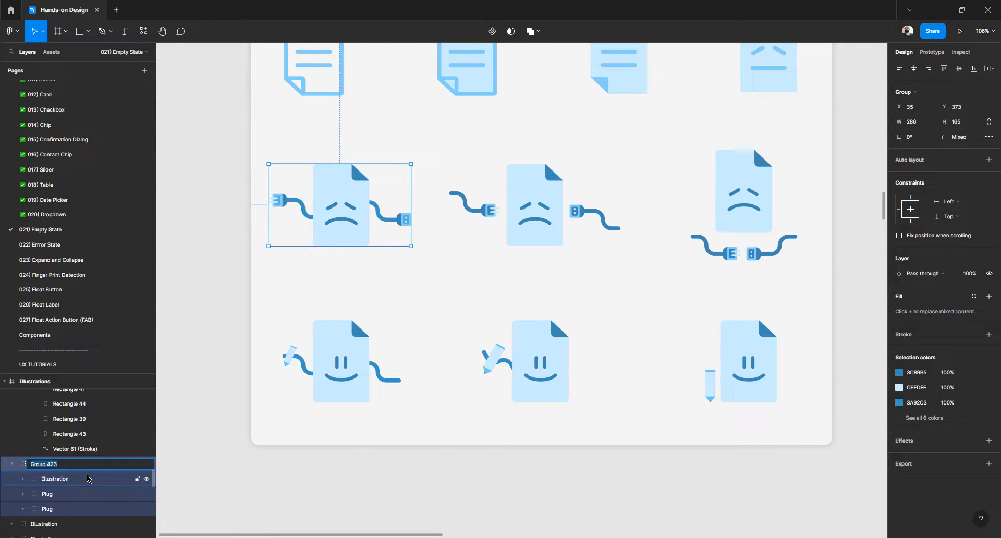
text(Illustration / Connection / 1)
key(ctrl+a)
key(ctrl+c)
key(Return)
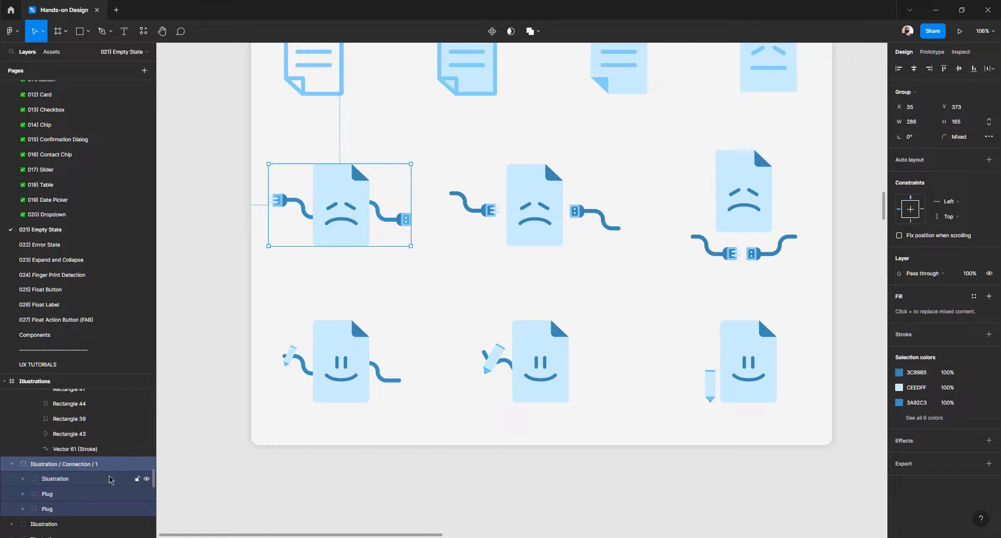
Rename the middle plug illustration's group as Illustration / Connection / 2, reusing the copied name
click(515, 218)
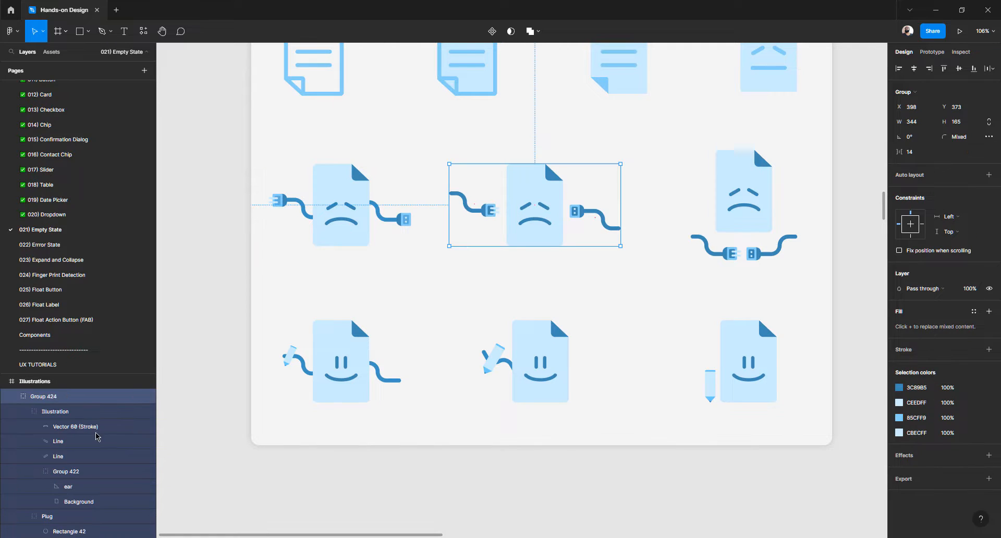
double_click(48, 398)
key(ctrl+v)
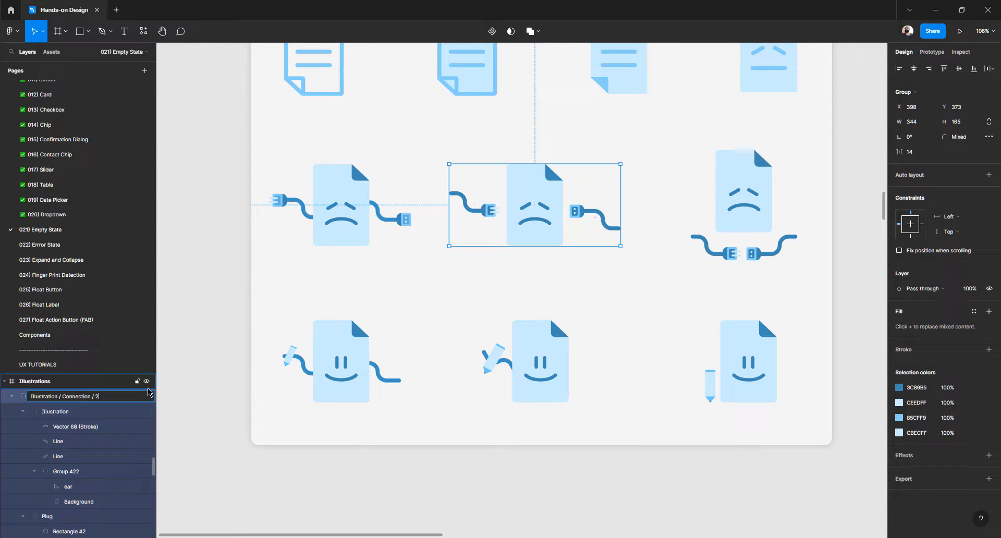
key(Return)
Rename the third plug illustration's group, with the plugs below the document, as Illustration / Connection / 3
click(750, 194)
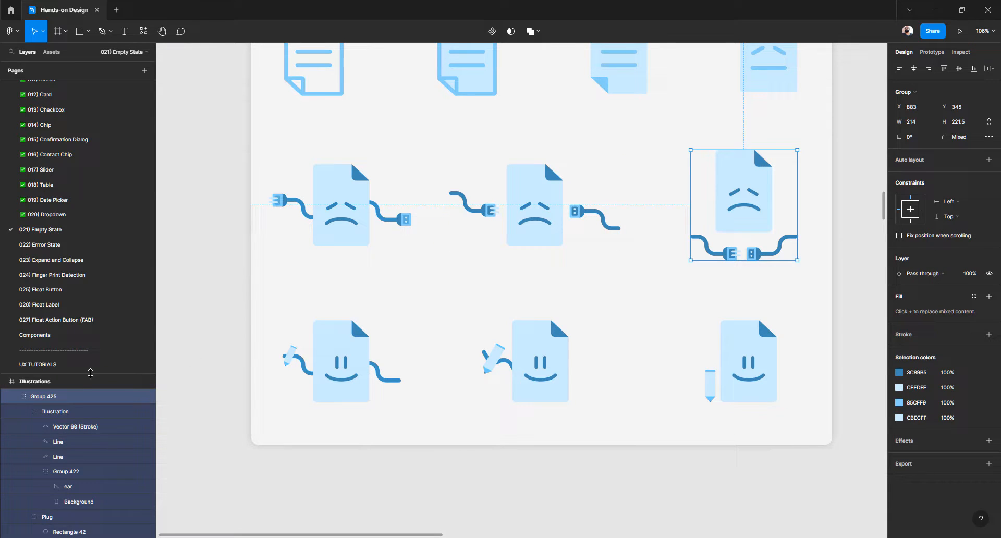
double_click(62, 400)
key(ctrl+v)
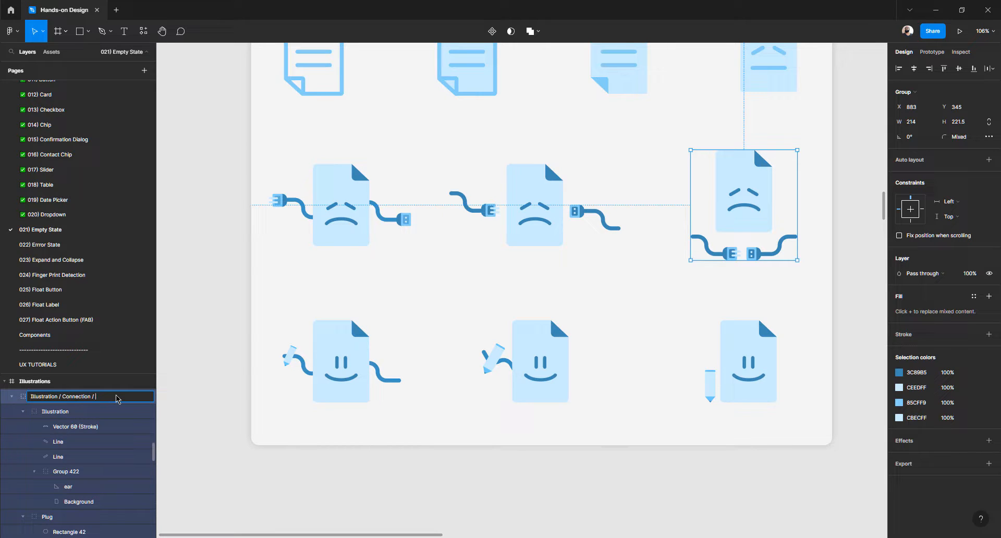
text(3)
key(Return)
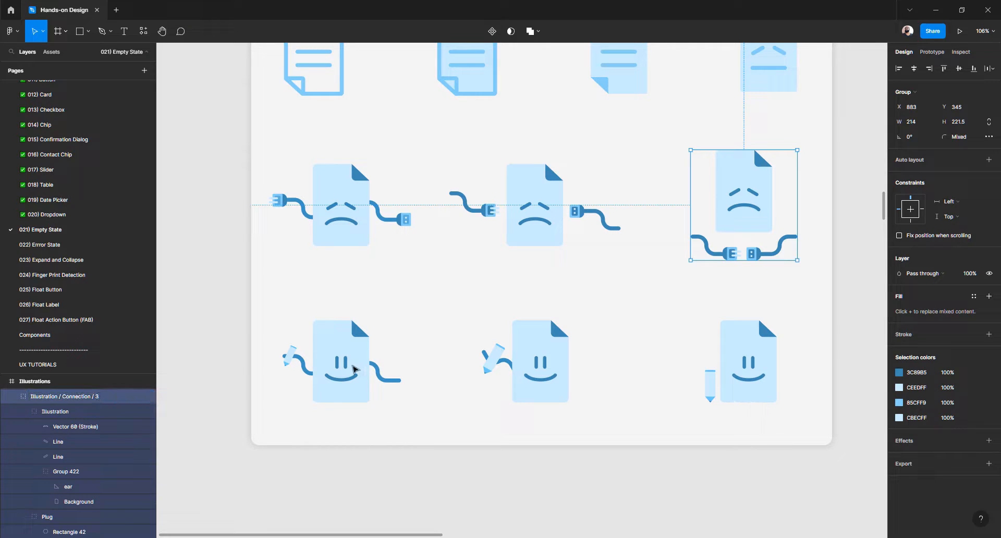
Rename the first smiling pencil illustration's group as Illustration / Add Note / 1 and copy that name
click(353, 368)
double_click(53, 399)
key(ctrl+v)
double_click(77, 399)
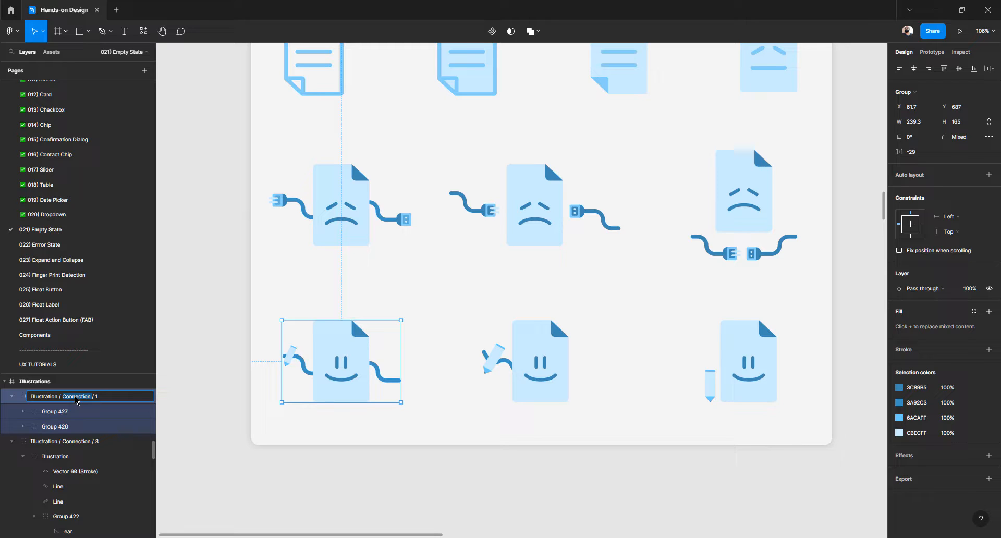
text(Add note)
key(BackSpace)
key(BackSpace)
key(BackSpace)
key(BackSpace)
text(Note)
key(ctrl+a)
key(ctrl+c)
Rename the middle smiling pencil illustration's group as Illustration / Add Note / 2, reusing the copied name
click(531, 364)
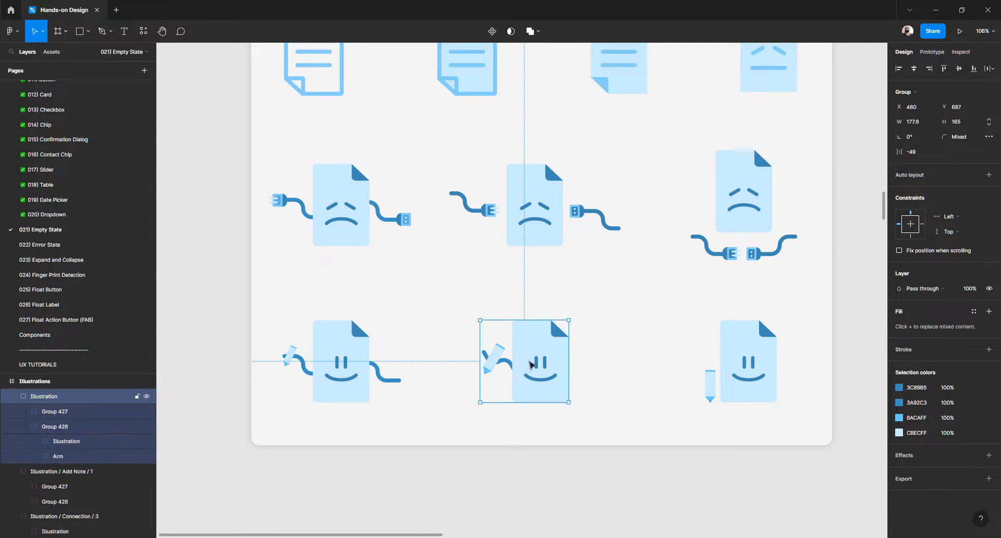
double_click(58, 399)
key(ctrl+v)
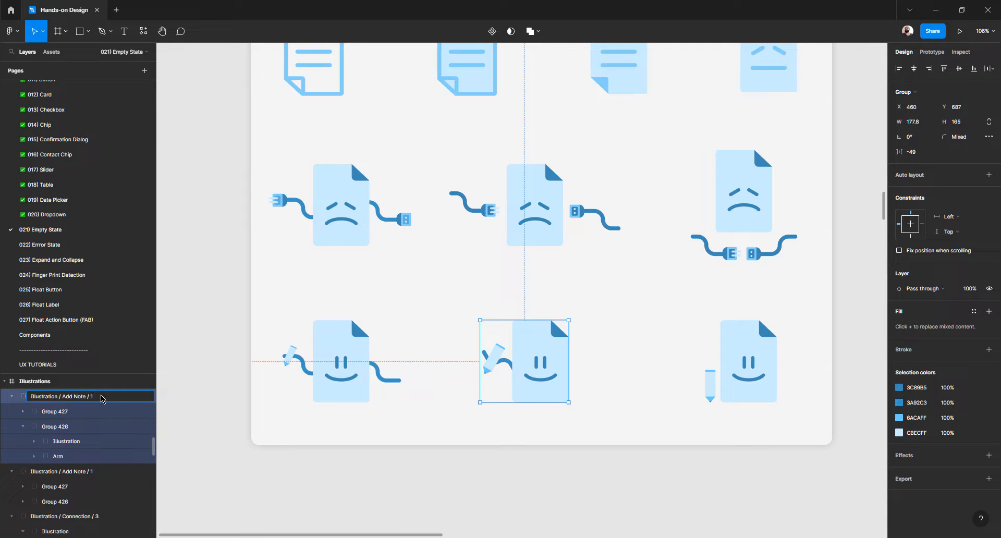
text(2)
key(Return)
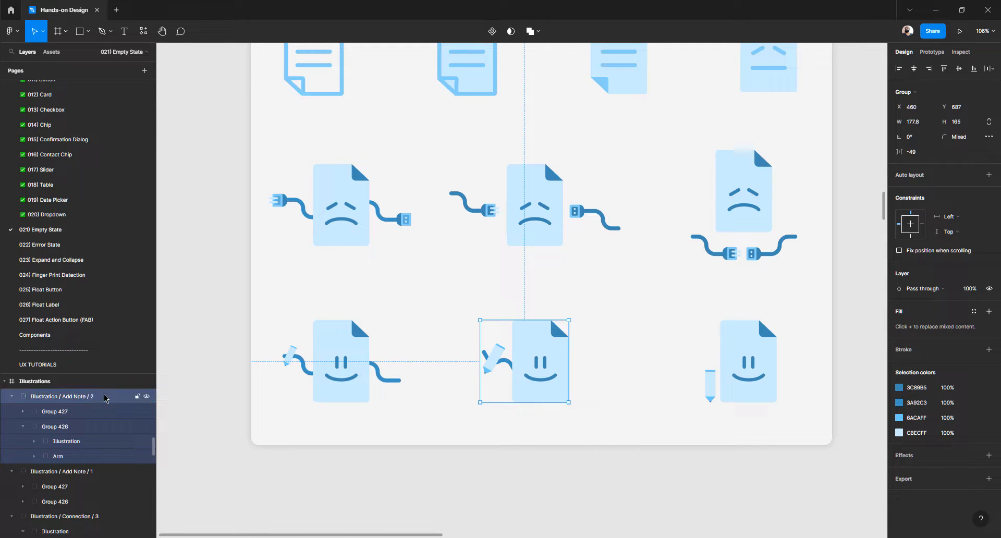
Rename the third smiling document's group, with the upright pencil beside it, as Illustration / Add Note / 3
click(745, 361)
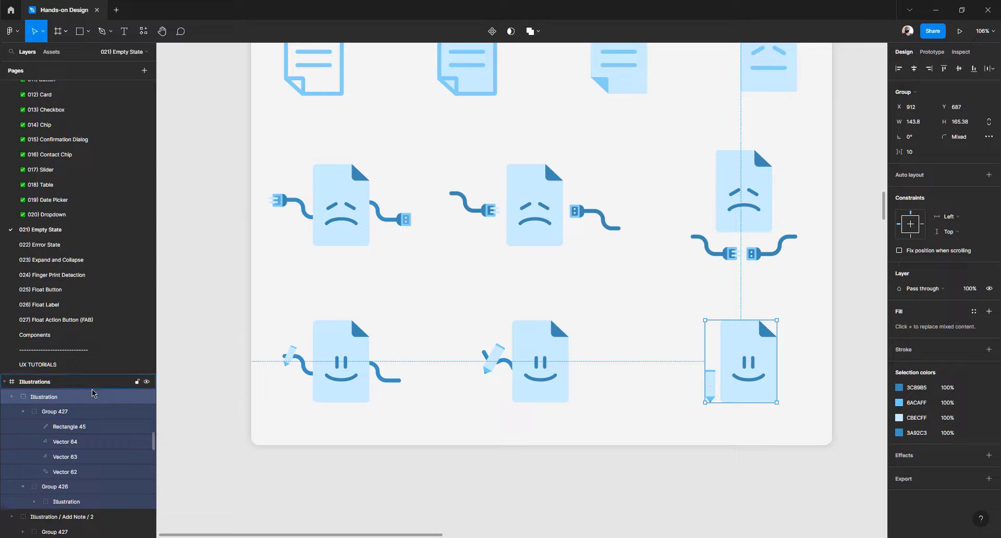
double_click(44, 397)
key(ctrl+v)
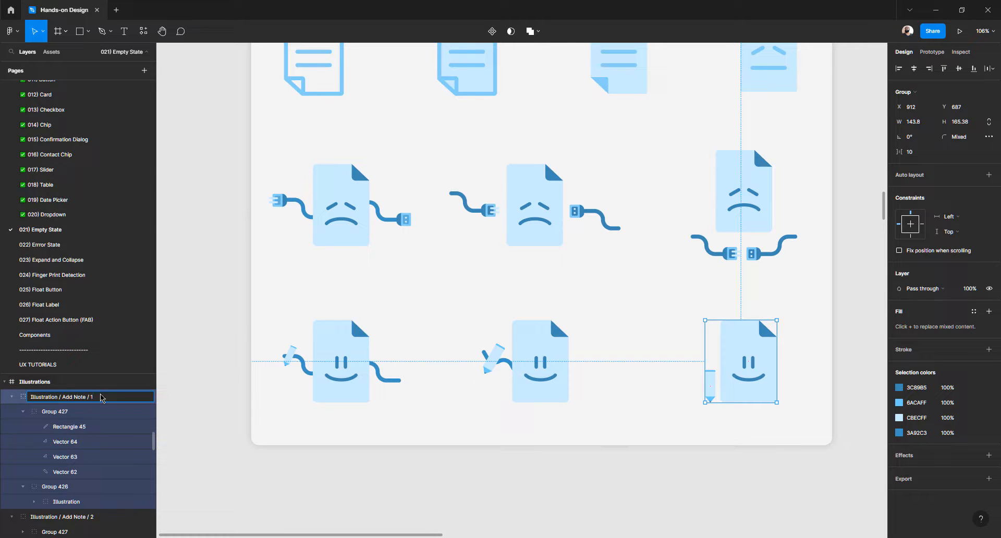
key(Return)
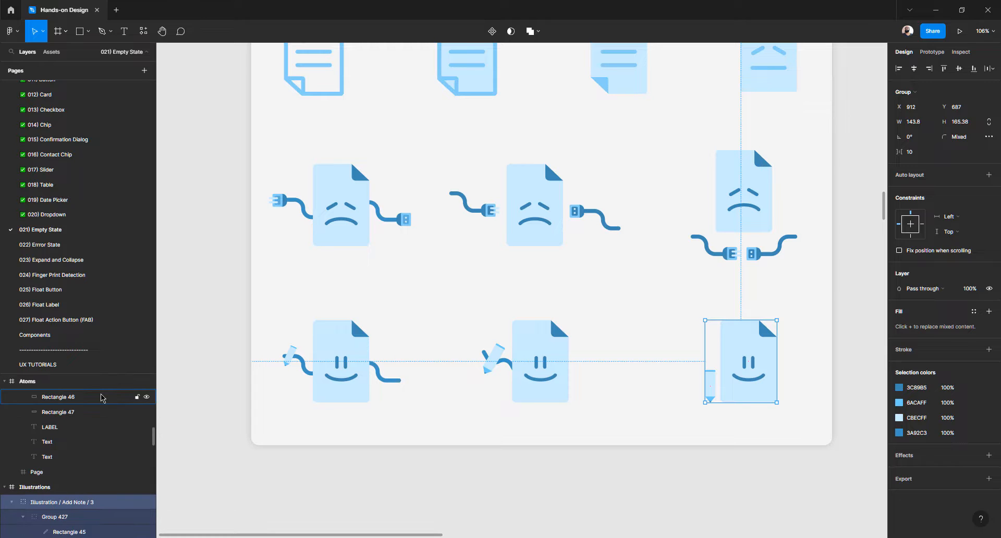
Examine the outlined document's group in the first row and compare it with the illustrations in the rows below
scroll(346, 251, up, 5)
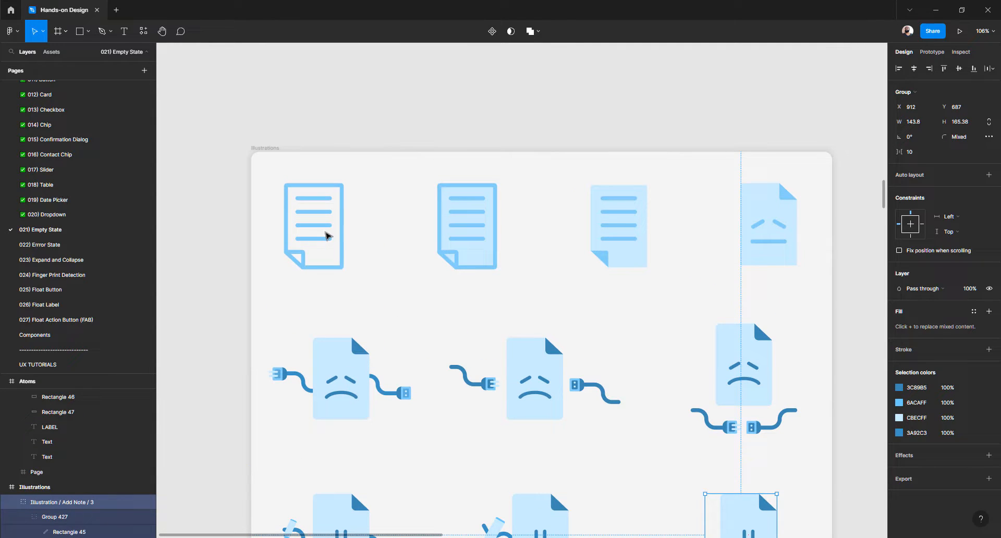
click(325, 232)
double_click(321, 240)
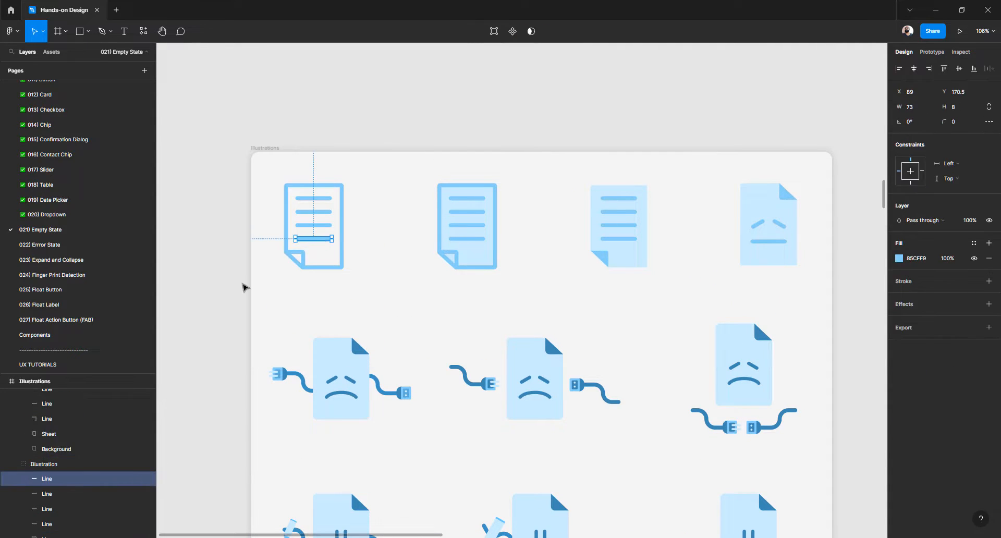
click(242, 286)
click(313, 244)
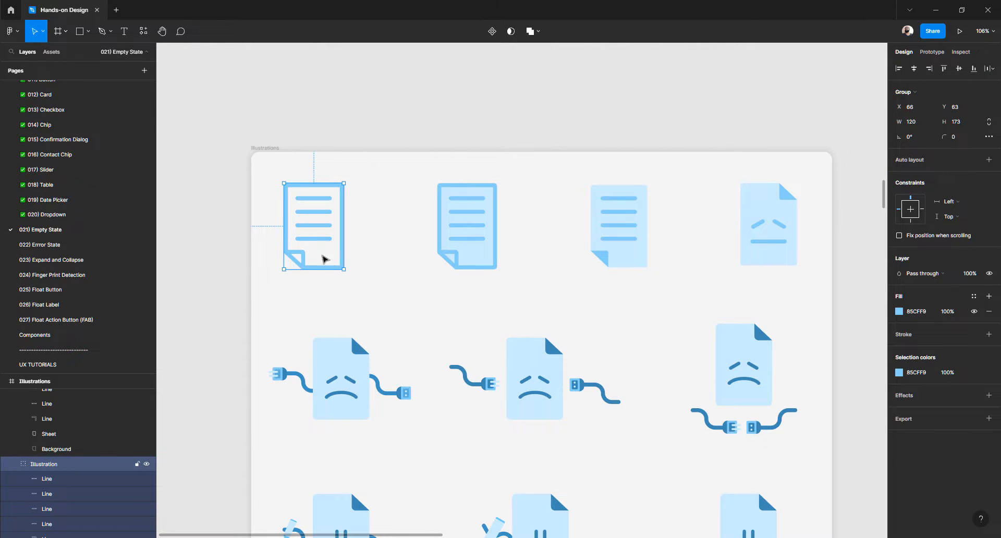
scroll(385, 321, down, 3)
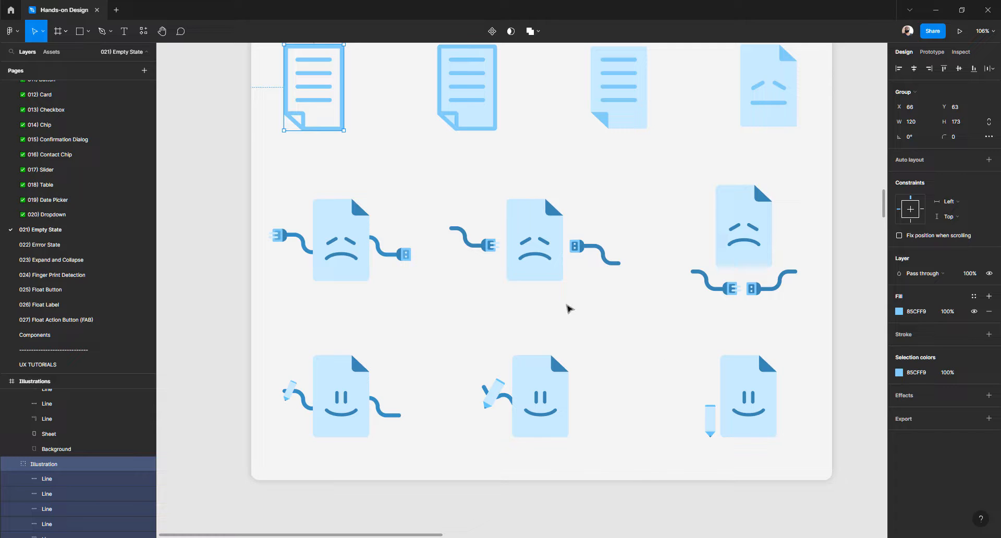
scroll(313, 270, up, 2)
click(221, 274)
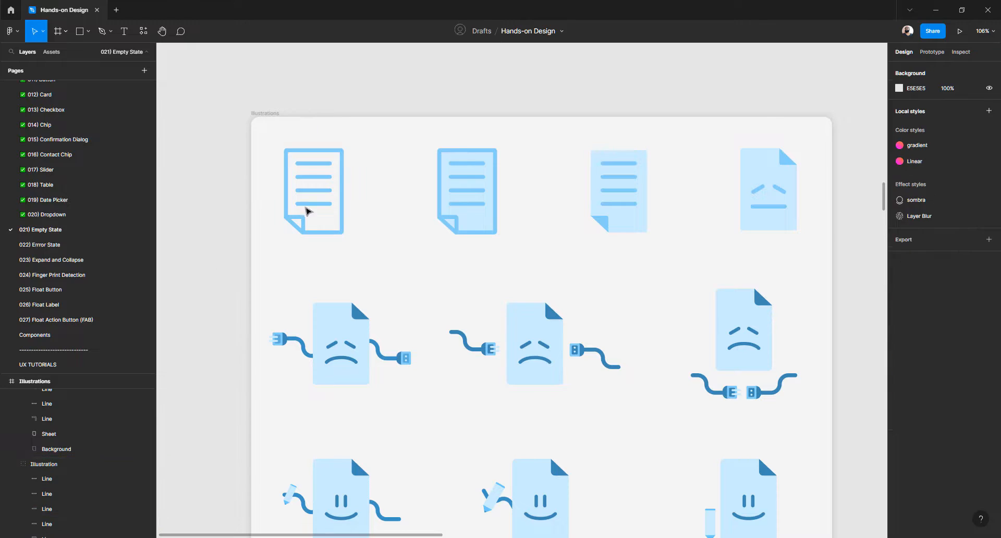
Rename the outlined document illustration's group in the first row as Illustration / Generic / 1 and copy that name
click(314, 207)
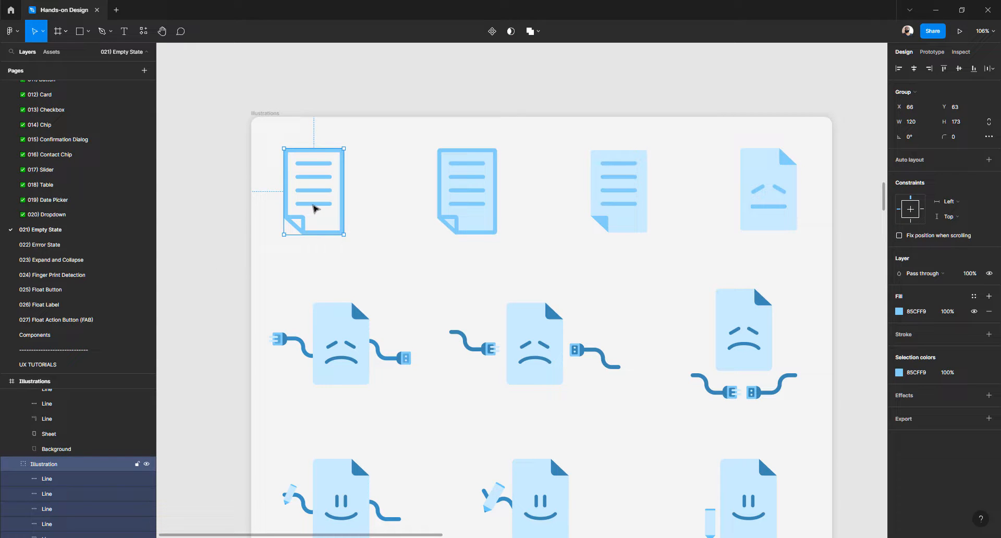
double_click(60, 465)
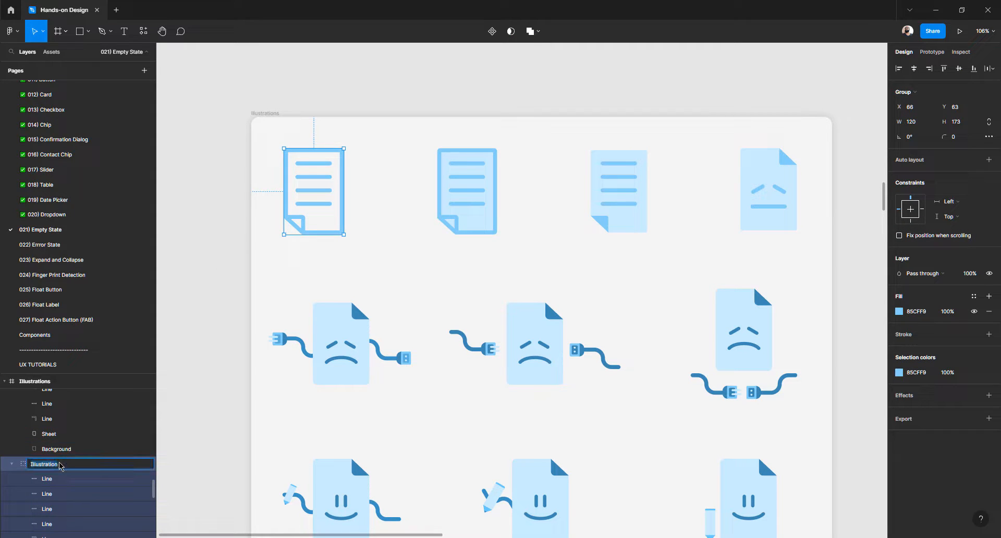
key(Right)
text(/ Add Note / 1)
drag(63, 468, 85, 468)
key(BackSpace)
text(AGeneric)
key(ctrl+a)
key(ctrl+c)
click(451, 205)
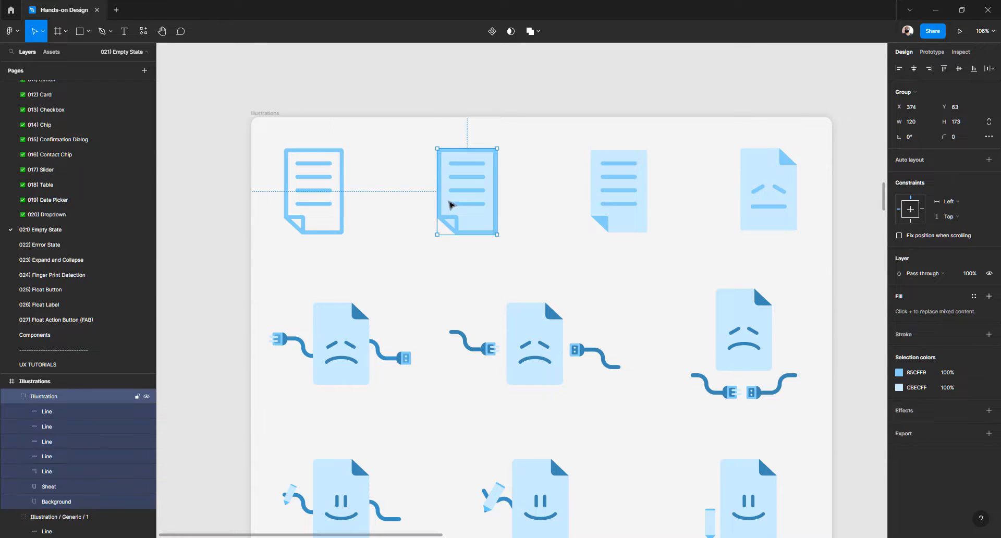
Rename the second document illustration's group in the first row as Illustration / Generic / 2, reusing the copied name
double_click(59, 397)
key(ctrl+v)
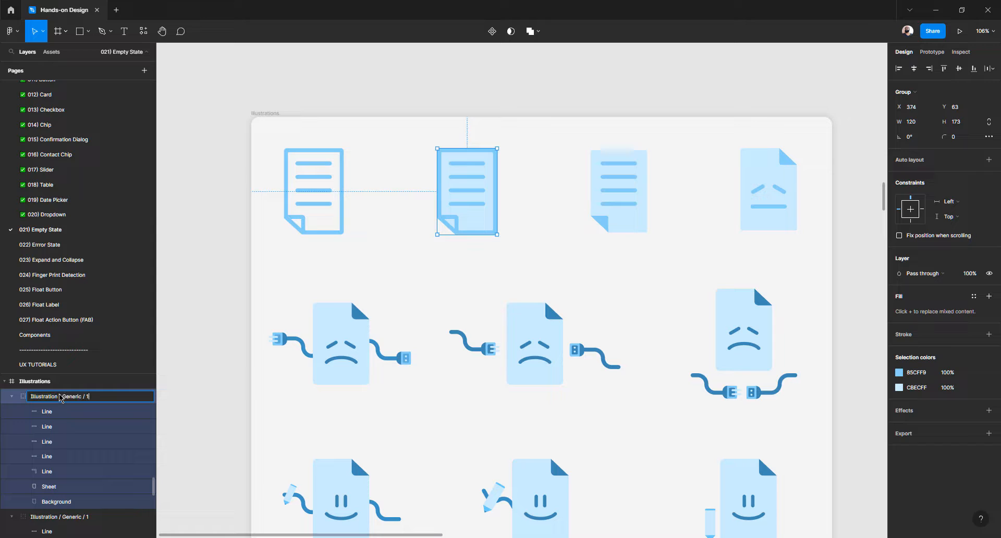
double_click(73, 397)
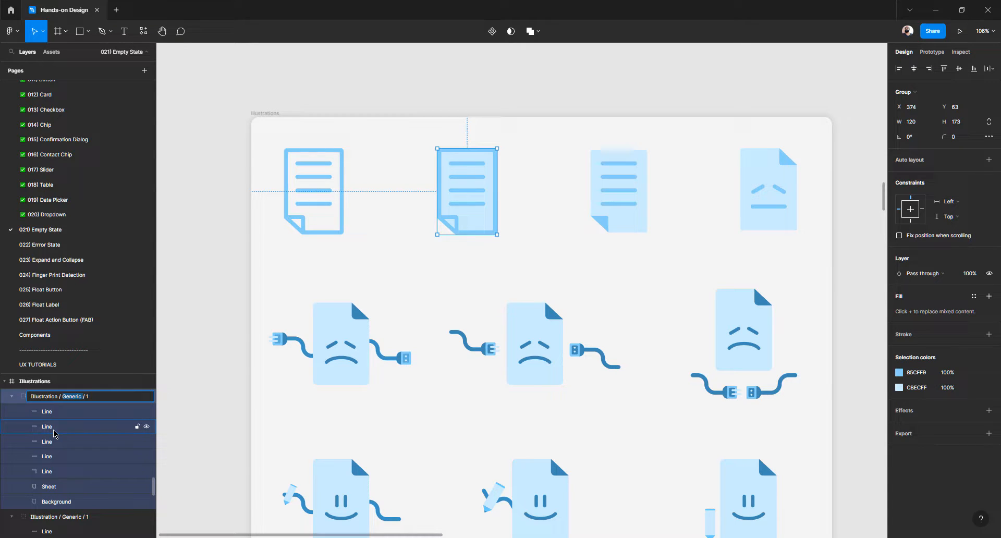
click(121, 399)
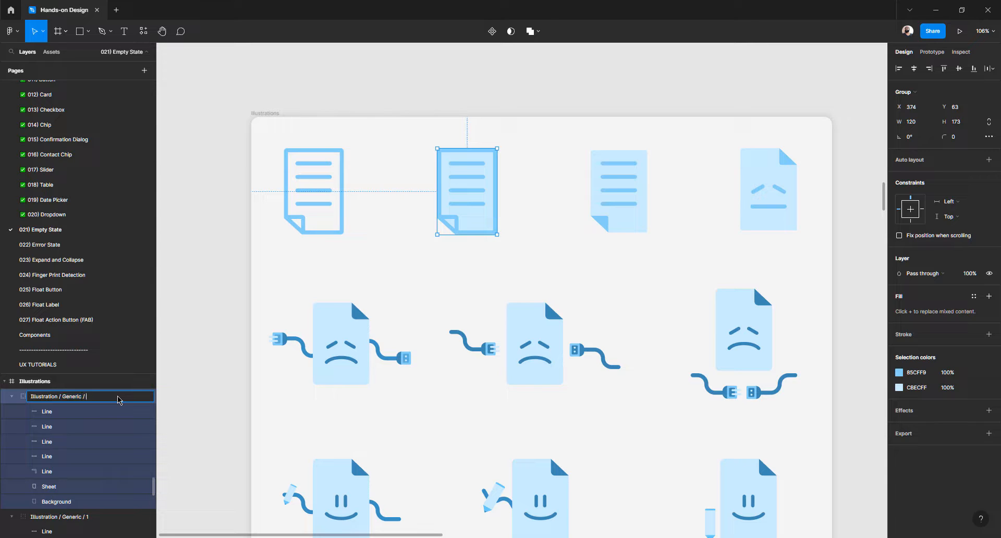
text(2)
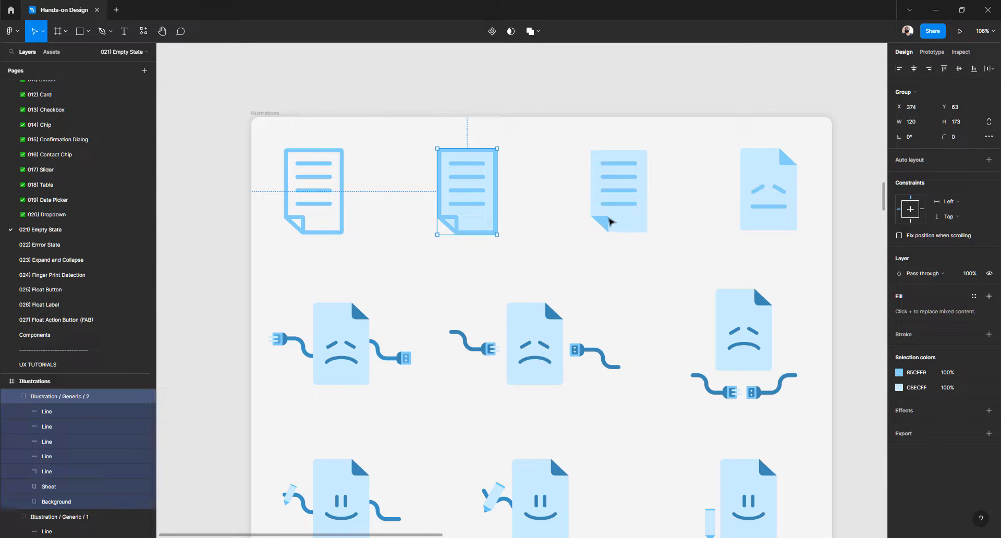
Rename the third document illustration's group in the first row as Illustration / Generic / 3
click(610, 220)
double_click(61, 398)
key(ctrl+v)
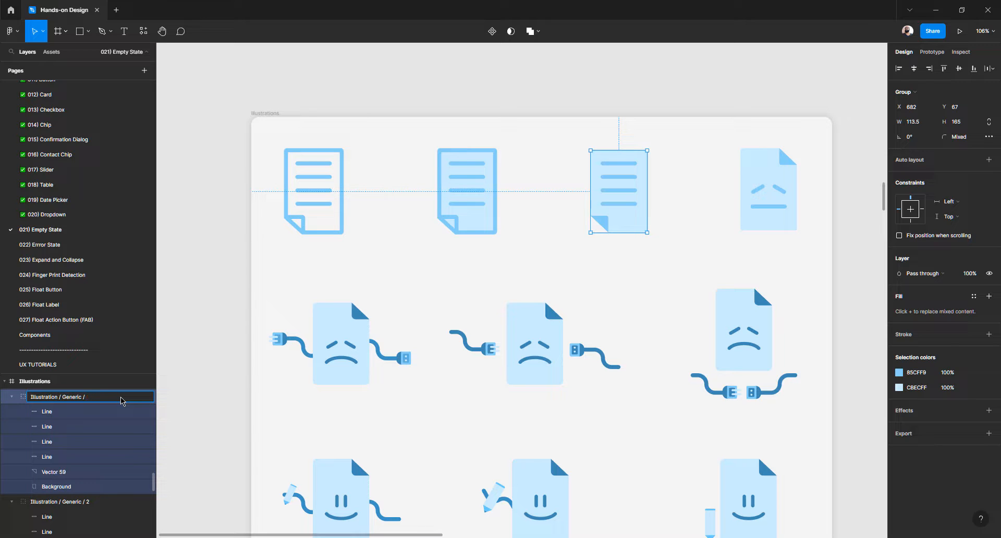
text(3)
key(Return)
Find the group of the frowning document at the end of the first row and rename it as Illustration / Generic / 4
click(770, 218)
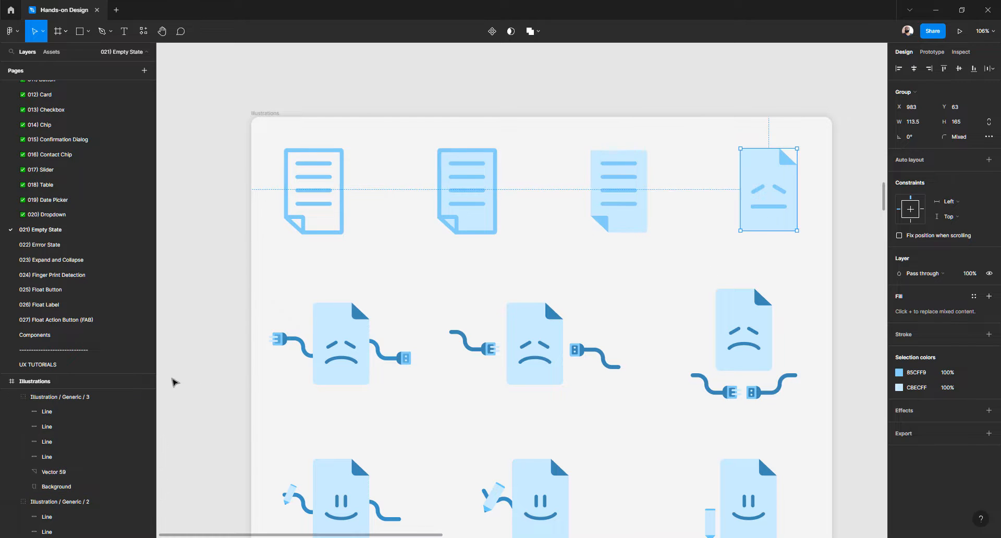
double_click(81, 400)
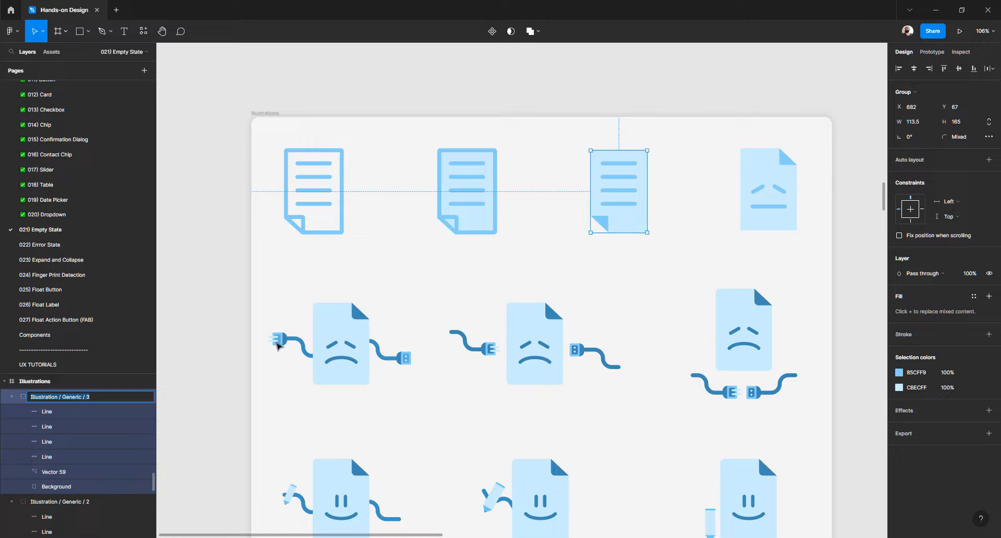
click(771, 209)
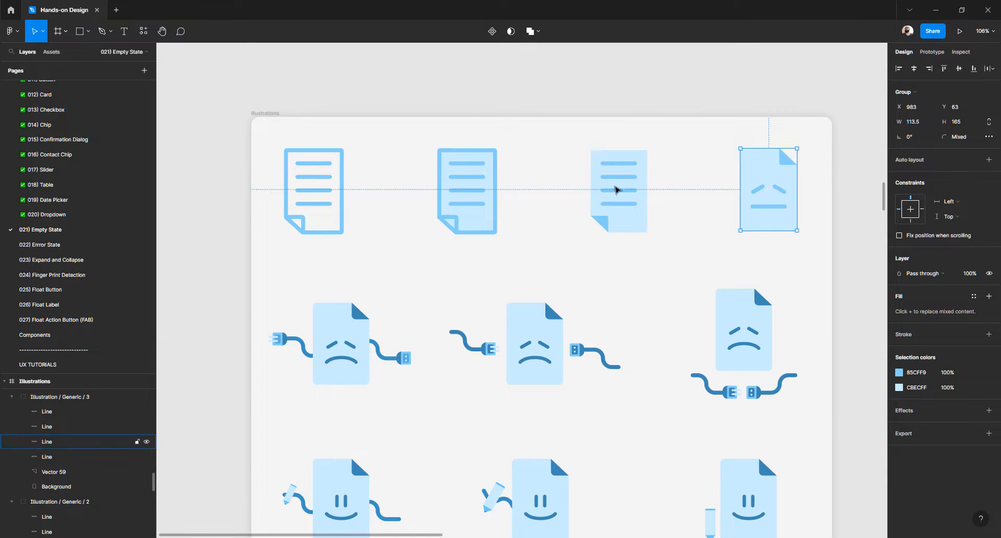
click(705, 99)
click(791, 179)
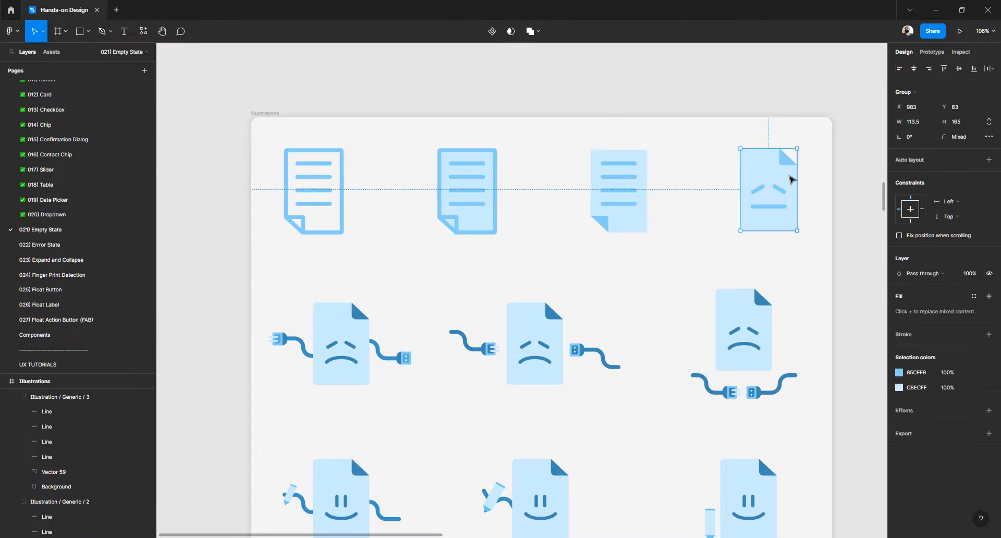
double_click(782, 182)
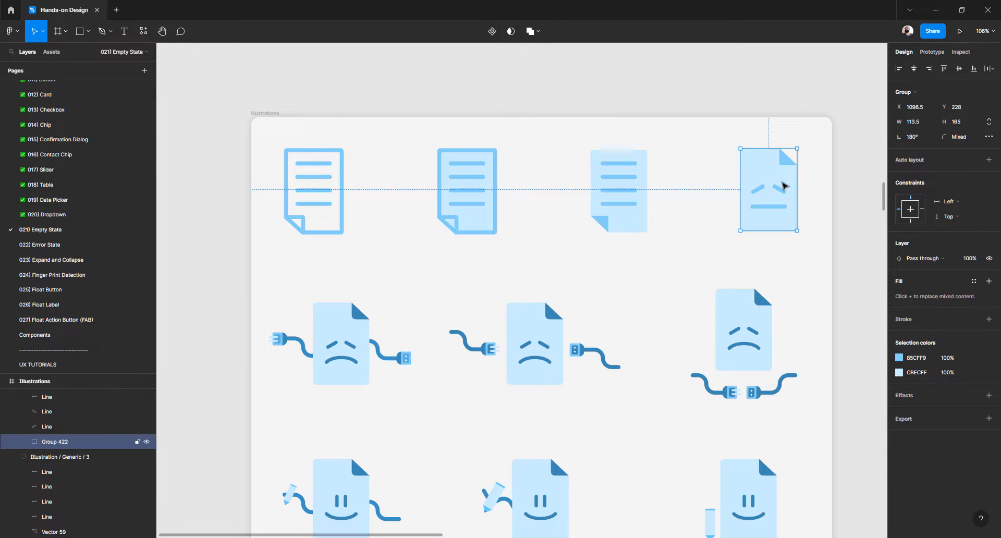
scroll(108, 422, up, 2)
scroll(87, 470, down, 2)
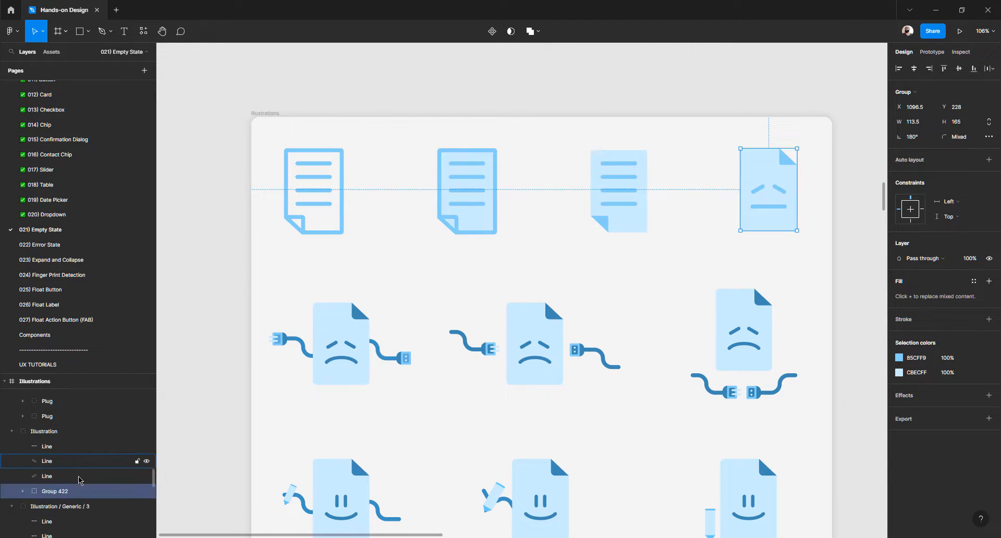
click(51, 418)
double_click(51, 418)
key(ctrl+v)
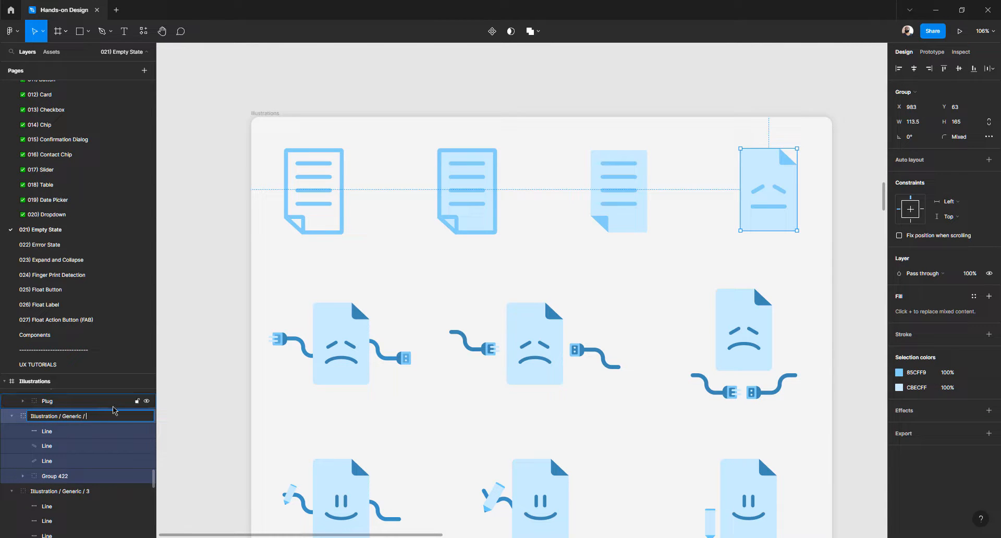
text(4)
key(Return)
Turn all ten named illustration groups in the Illustrations frame into separate components at once
click(339, 109)
scroll(327, 195, down, 1)
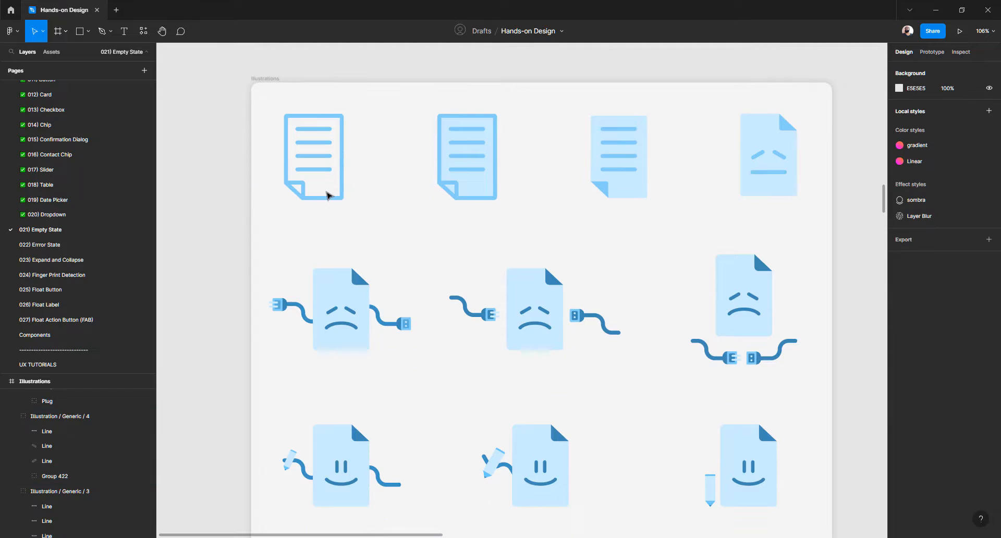
scroll(327, 195, down, 2)
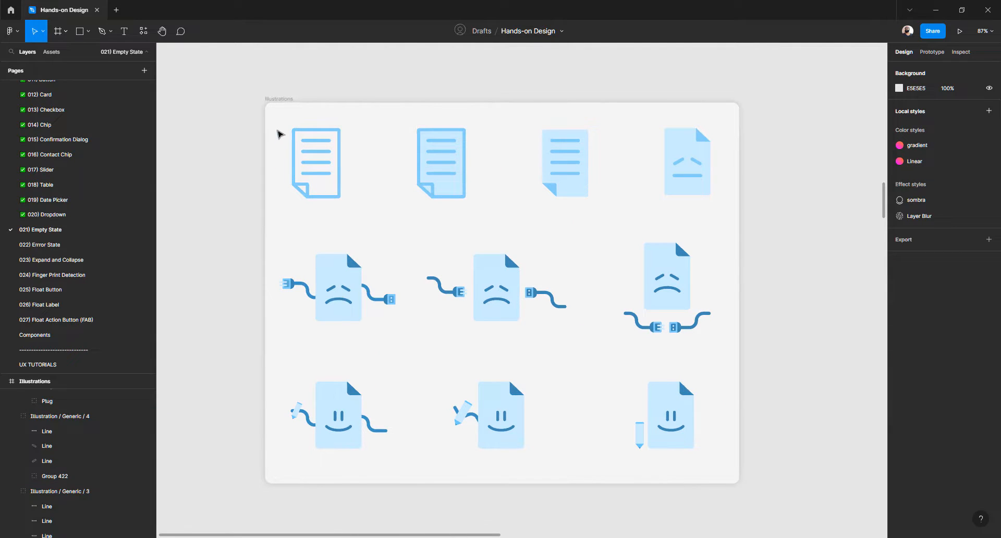
drag(275, 120, 729, 477)
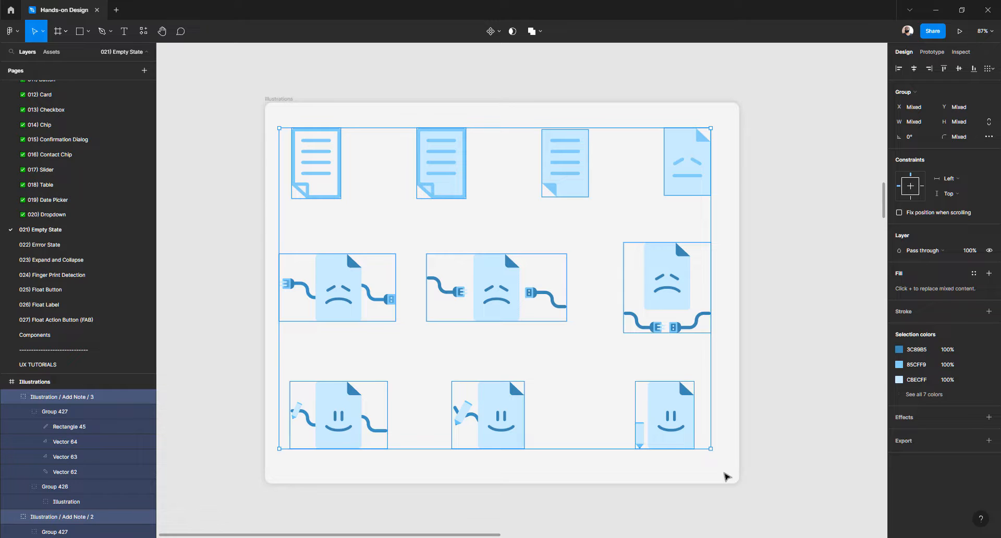
click(499, 32)
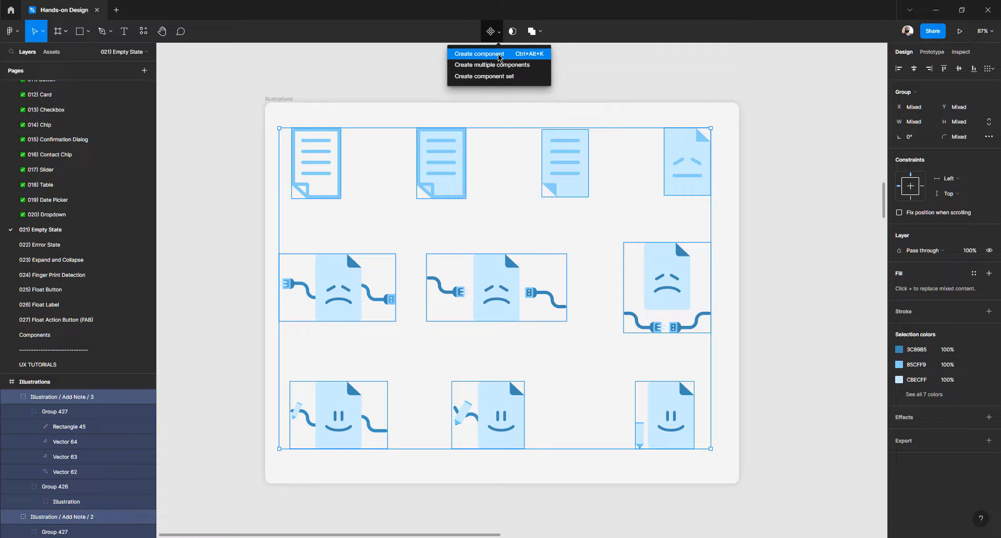
click(525, 69)
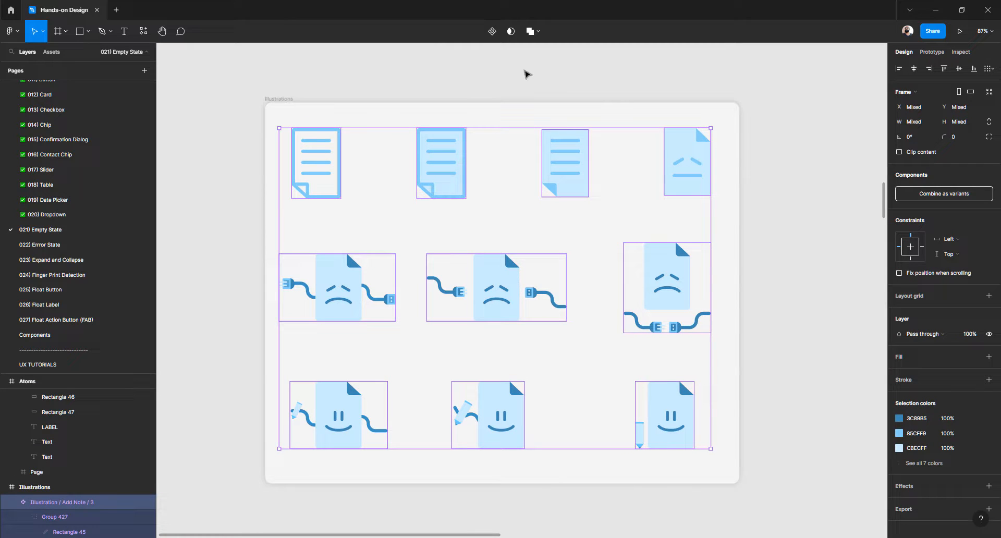
Cut all ten illustration components out of the Illustrations frame
key(Delete)
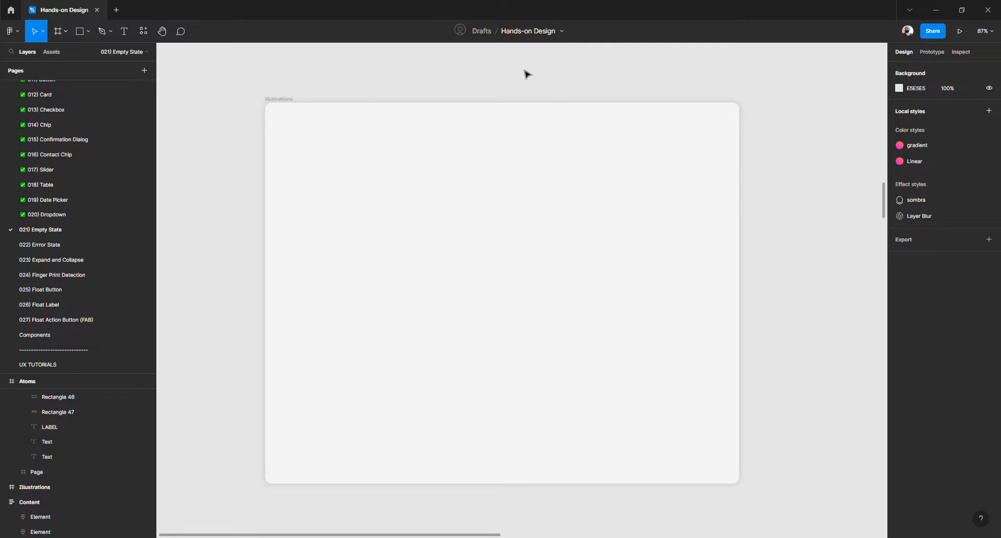
key(ctrl+z)
scroll(536, 152, down, 3)
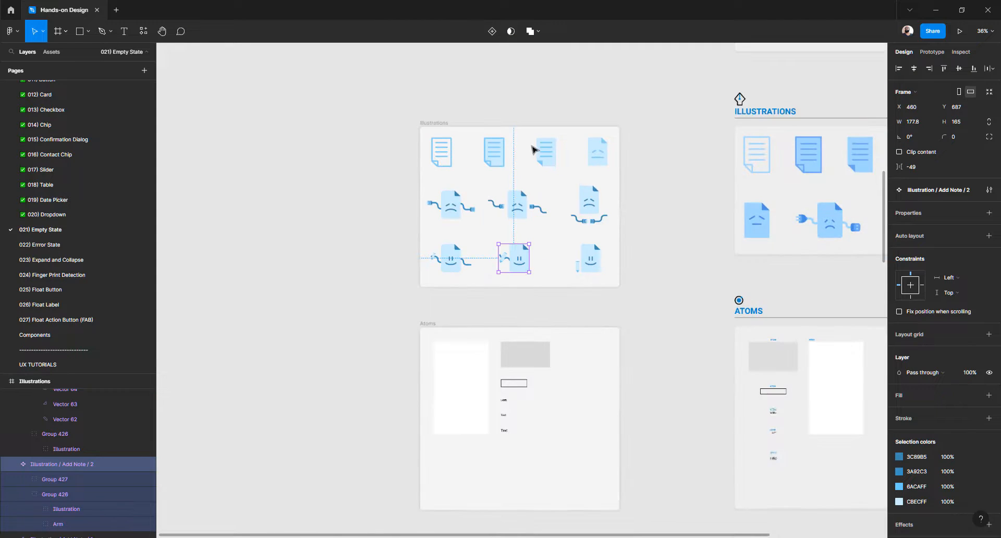
scroll(487, 158, up, 2)
click(395, 162)
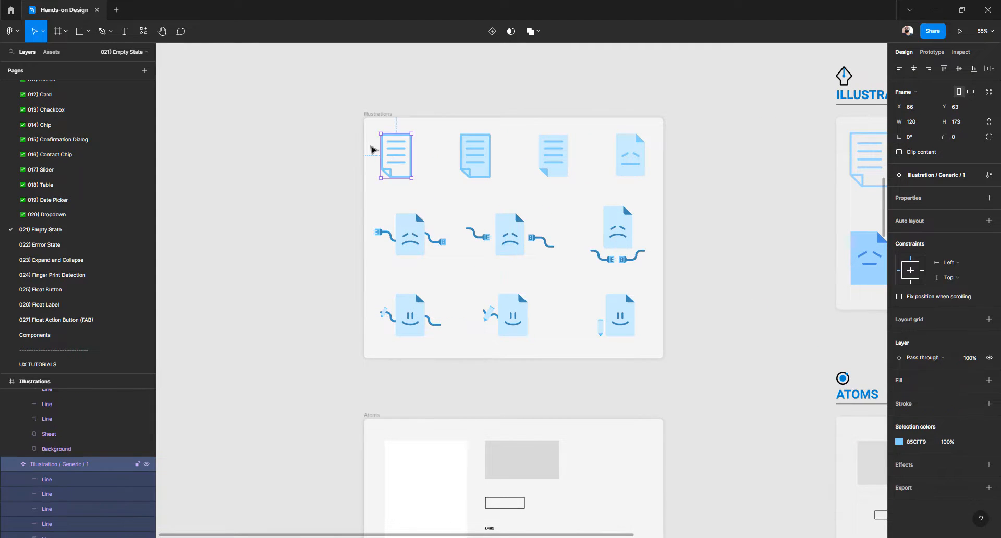
drag(371, 132, 652, 346)
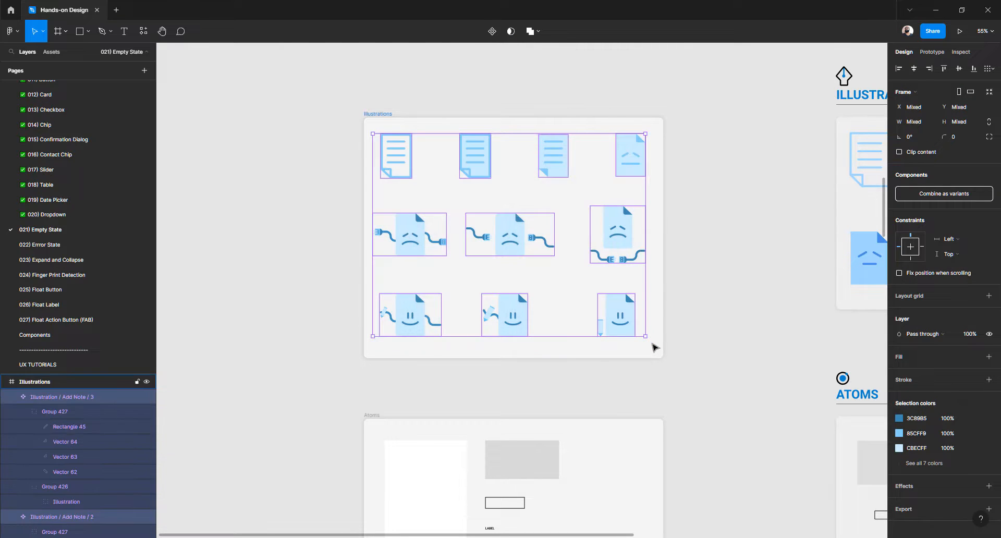
key(Delete)
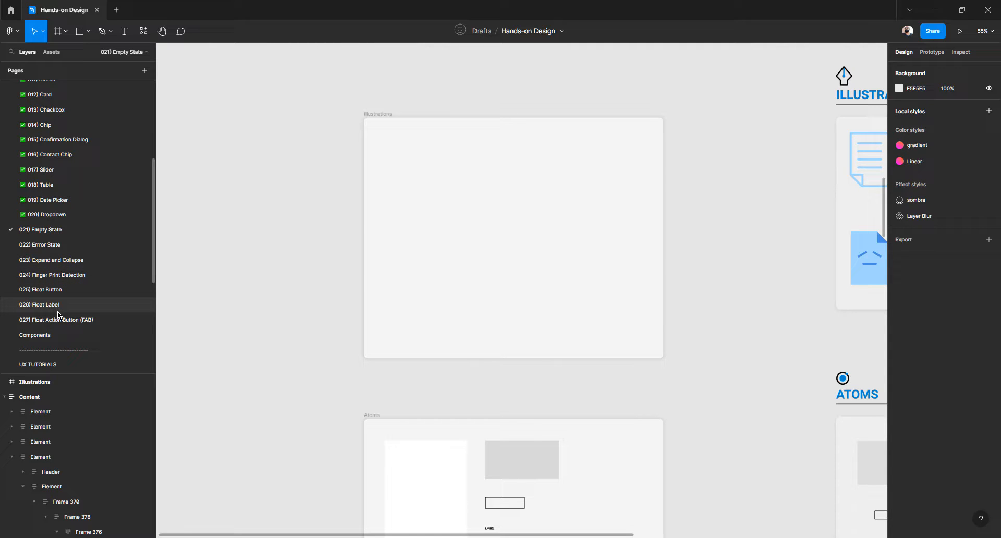
On the Components page, duplicate the placeholder folder outline below the Dialogs folder and widen it to match that folder
click(47, 336)
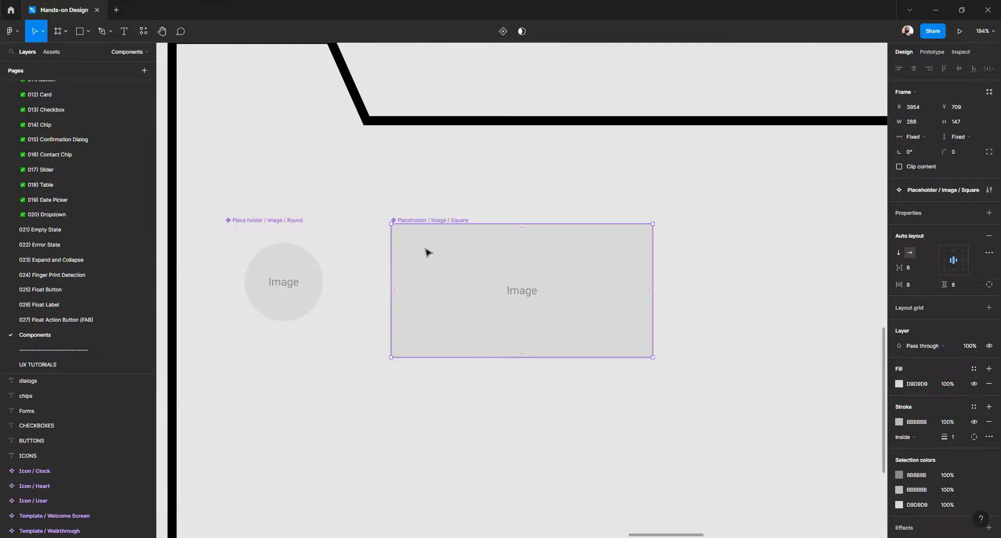
scroll(420, 244, down, 6)
click(449, 215)
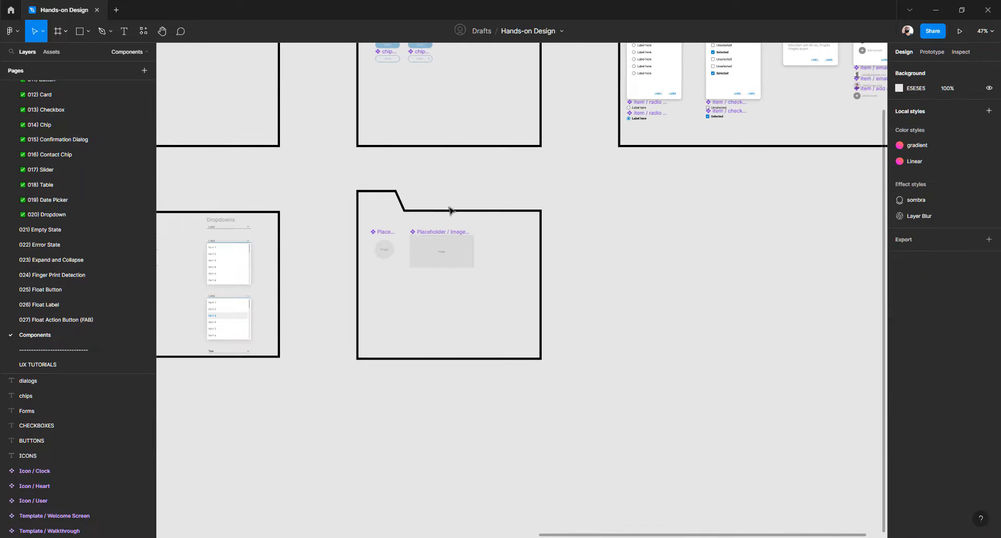
drag(446, 215, 787, 351)
scroll(695, 214, right, 4)
key(Return)
key(Escape)
key(Escape)
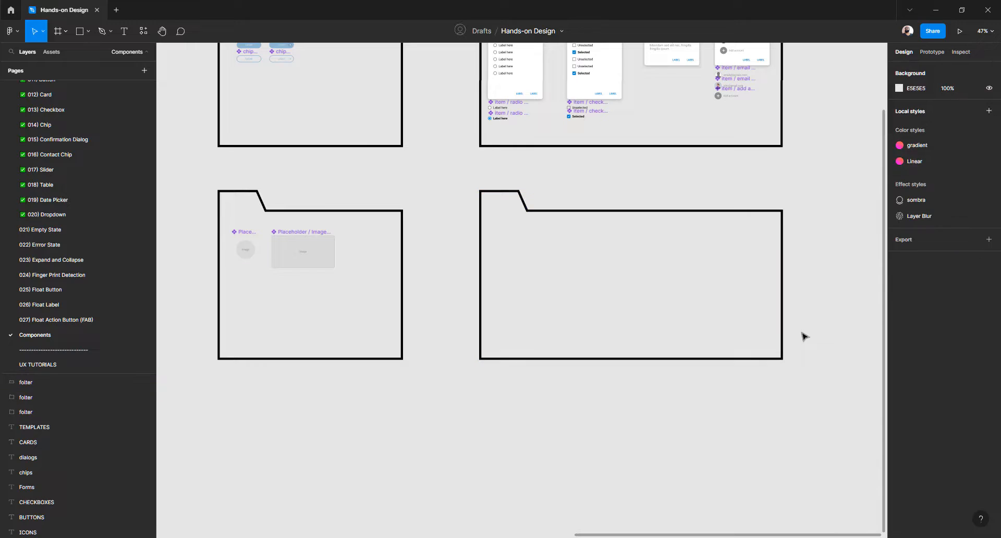
Paste the illustration components and extend the new folder outline downwards to make room for all three rows
key(ctrl+v)
click(666, 398)
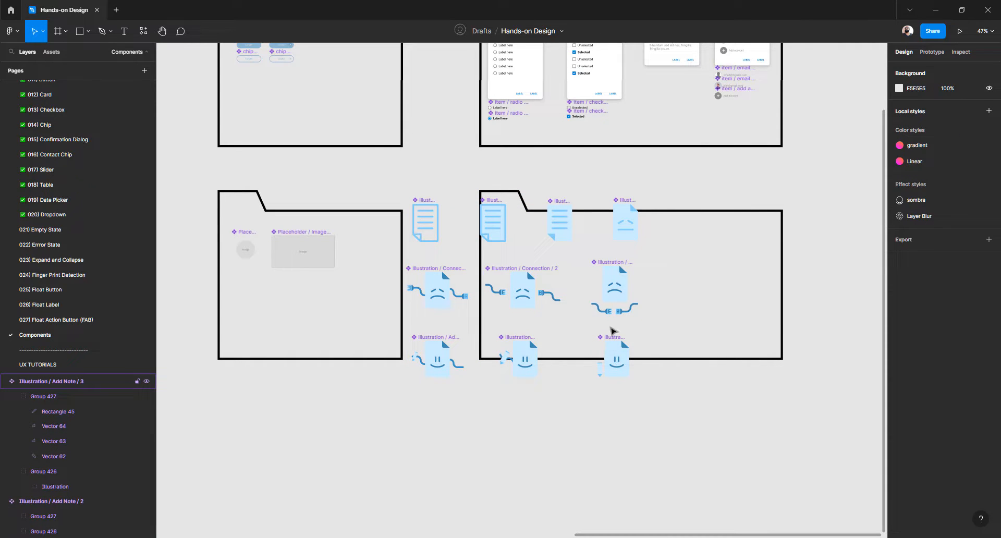
double_click(727, 224)
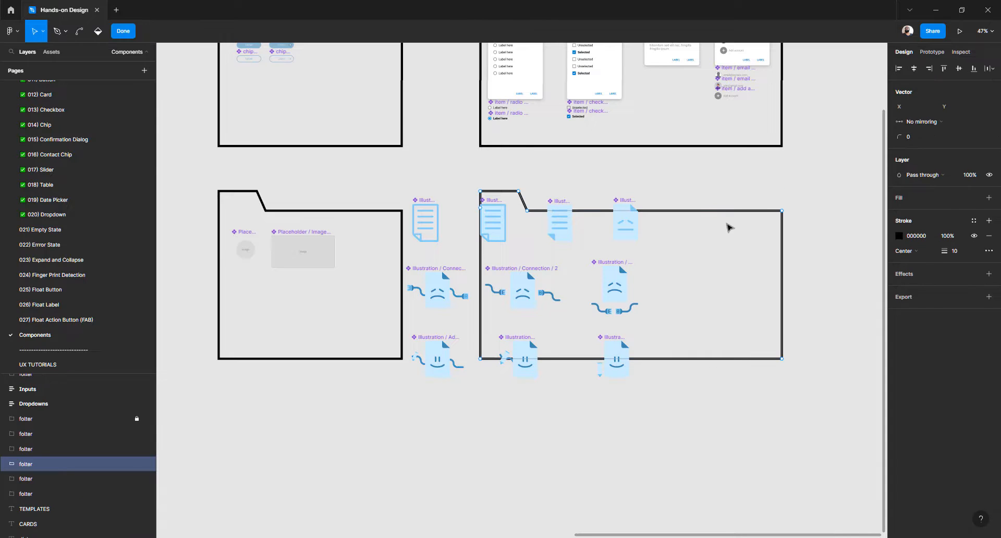
drag(833, 406, 487, 438)
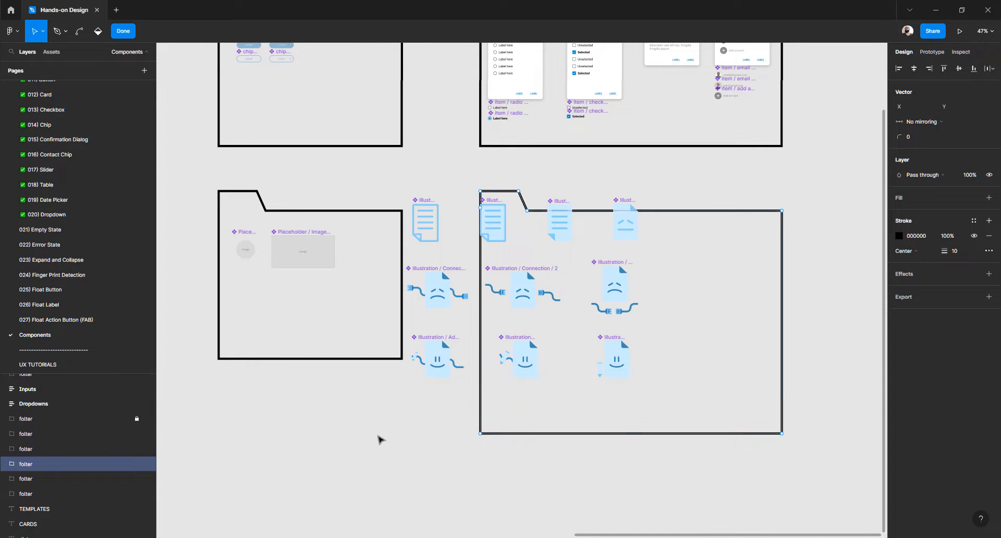
key(Escape)
Select all ten pasted illustration components and move them together inside the new folder outline
click(612, 347)
shift+click(616, 294)
shift+click(623, 229)
shift+click(560, 224)
shift+click(532, 289)
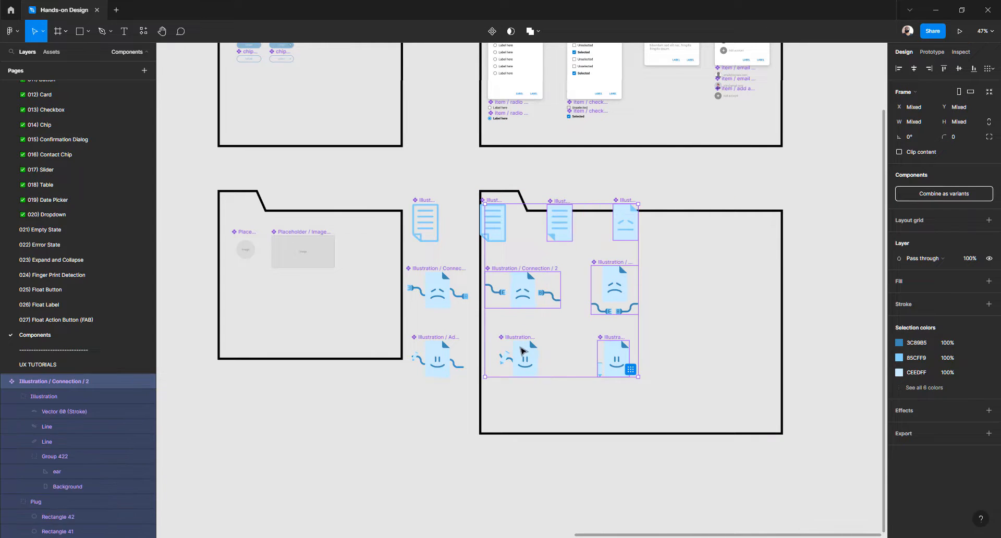
shift+click(524, 349)
shift+click(499, 225)
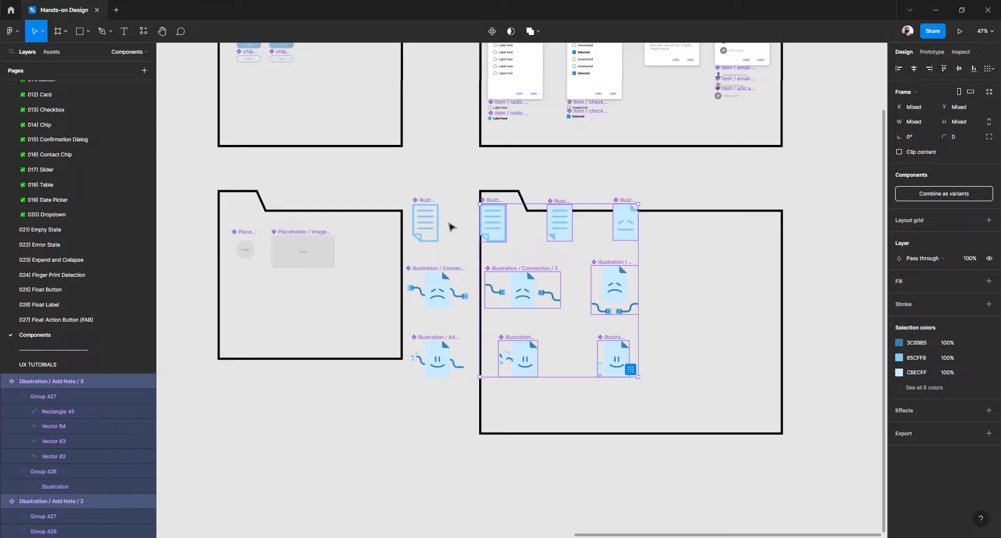
shift+click(436, 235)
shift+click(440, 290)
shift+click(443, 370)
drag(517, 355, 628, 390)
Copy the DIALOGS title onto the new folder's tab and change its text to ILLUSTRATIONS
scroll(459, 216, up, 3)
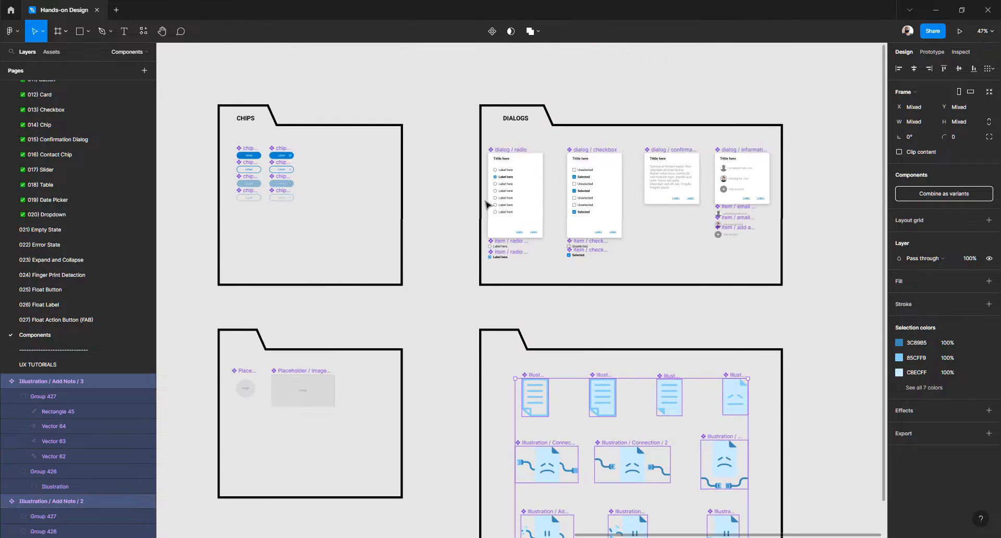
click(521, 120)
drag(519, 123, 506, 347)
key(Return)
text(ILLUSTRATIONS)
key(Escape)
key(Escape)
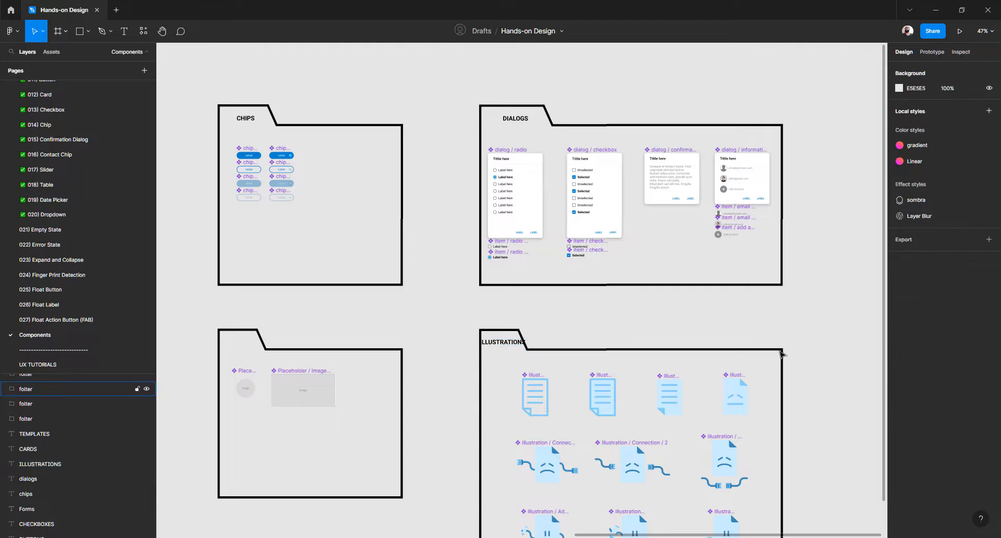
Widen the new folder's tab by shifting the two points of its slanted edge to the right
click(780, 354)
key(Return)
drag(560, 312, 505, 372)
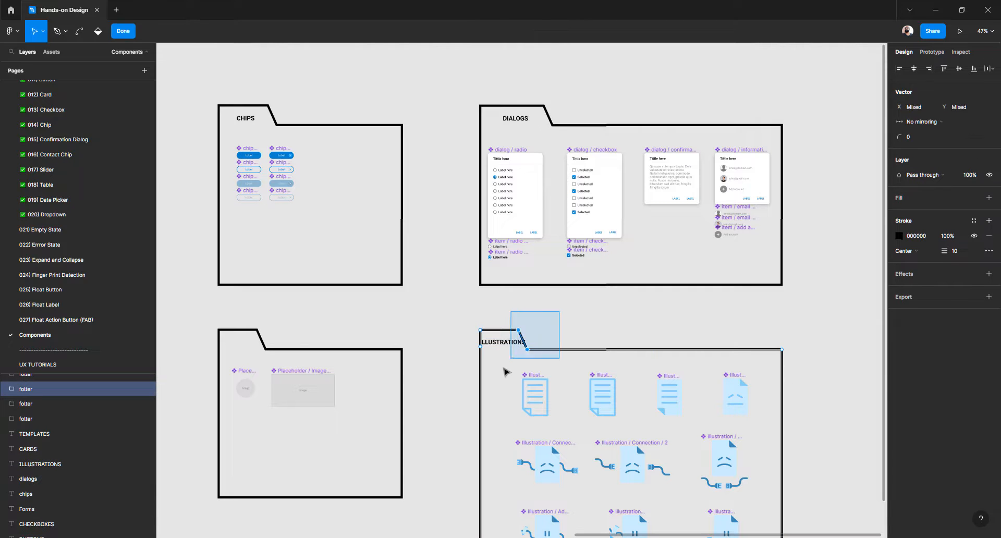
key(shift+Right)
key(shift+Right)
key(shift+Right)
key(shift+Right)
key(shift+Right)
key(shift+Right)
key(Escape)
Shift the ILLUSTRATIONS title right to X 4929, centring it within the folder's tab
click(500, 345)
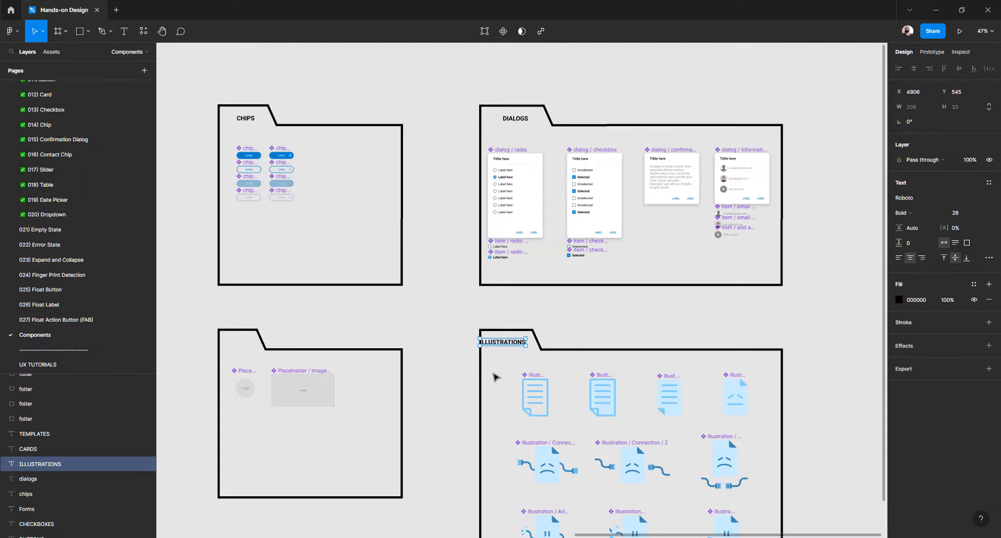
key(shift+Right)
key(shift+Right)
key(Right)
key(Right)
key(Right)
key(Right)
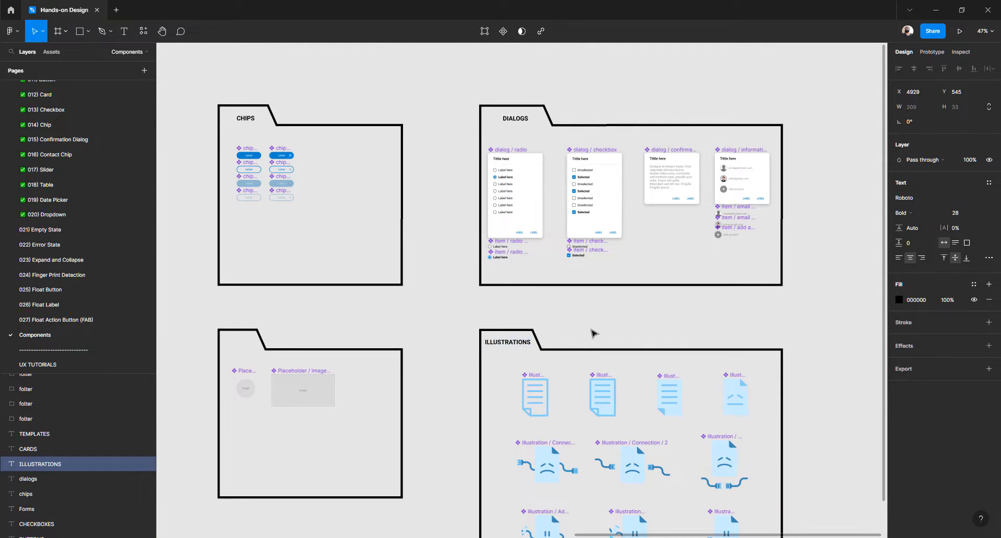
Widen the ILLUSTRATIONS folder's tab to match the DIALOGS tab above and nudge the title to the right within it
click(593, 333)
click(582, 350)
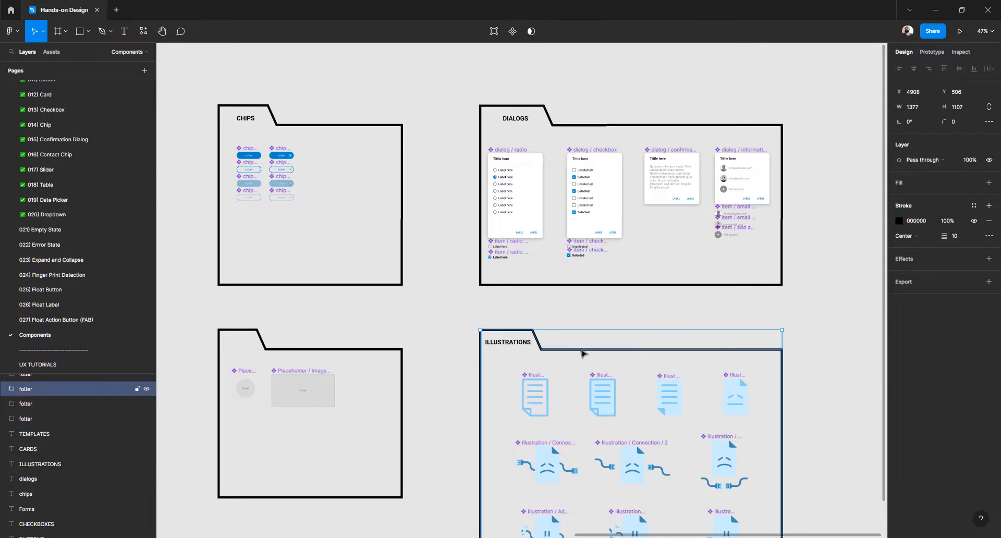
double_click(583, 350)
drag(577, 304, 521, 345)
key(Escape)
key(Escape)
click(518, 342)
click(483, 311)
Widen the tab of the untitled placeholder folder by shifting the two points of its slanted edge to the right
scroll(424, 339, left, 5)
scroll(424, 339, down, 1)
click(442, 334)
key(Return)
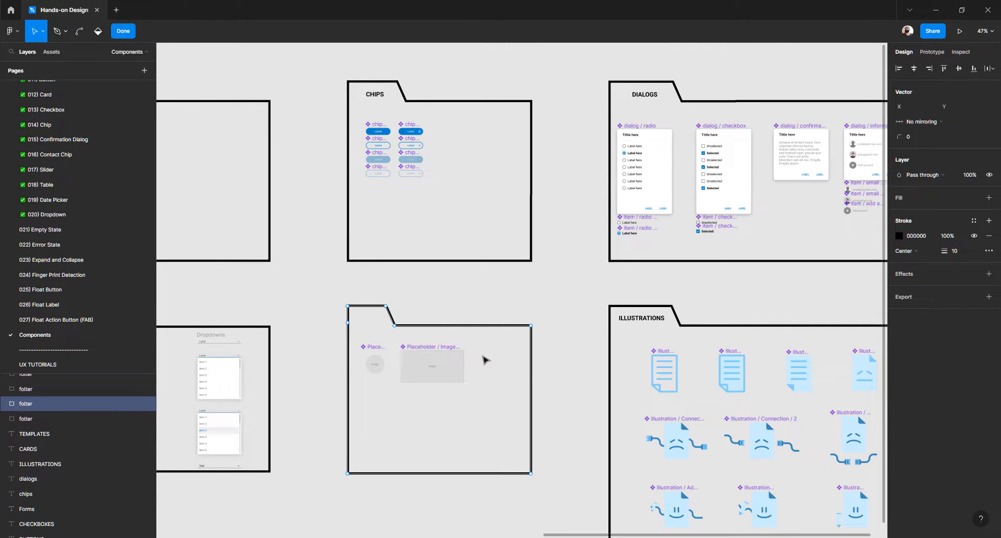
drag(434, 284, 424, 332)
key(Escape)
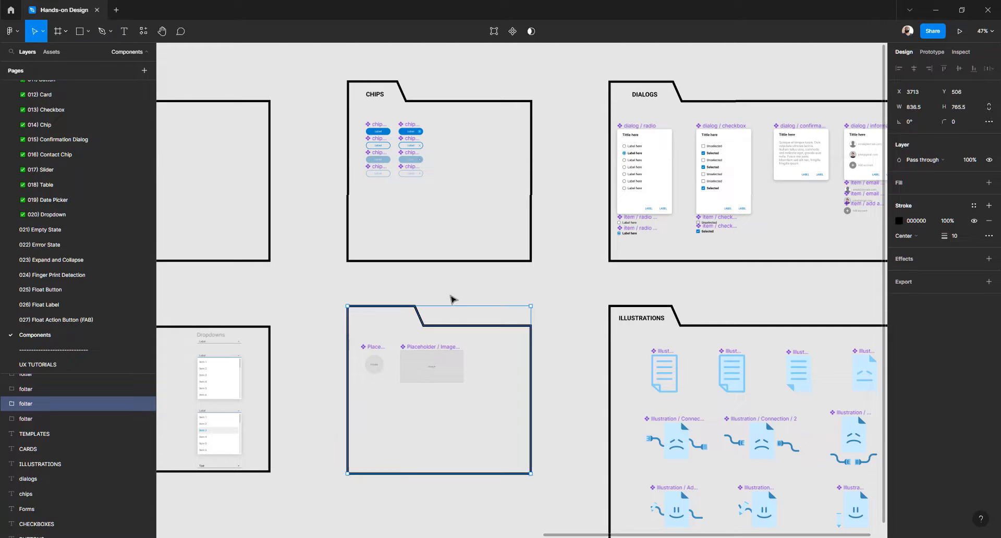
Copy the ILLUSTRATIONS title onto the placeholder folder's tab and change its text to PLACEHOLDERS
click(640, 322)
drag(641, 321, 380, 331)
scroll(381, 331, up, 3)
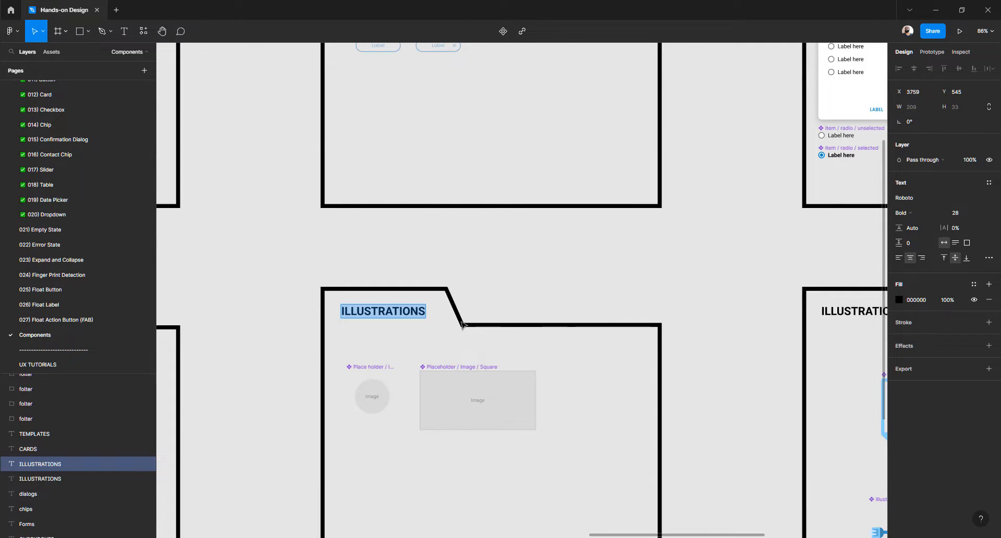
text(PLACEHOLDERS)
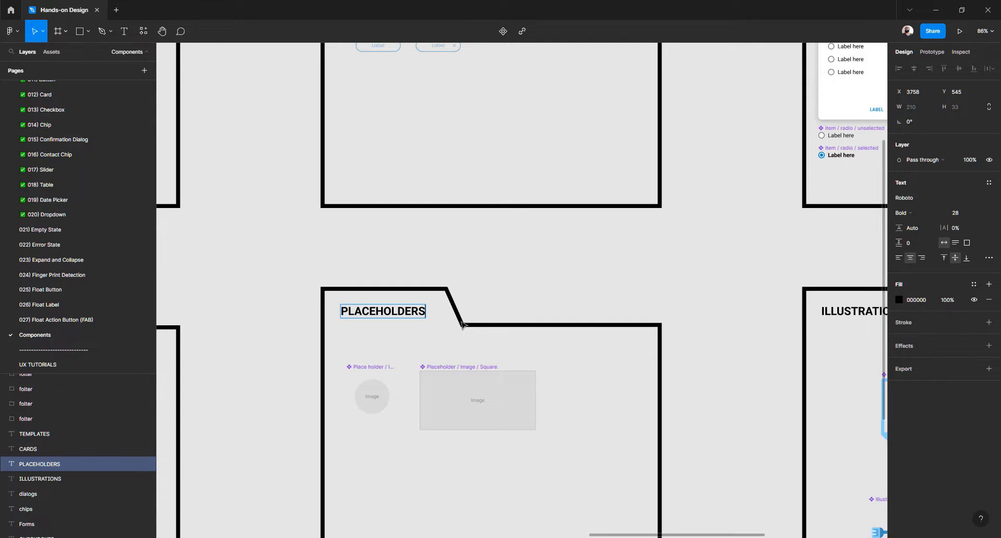
click(499, 272)
scroll(497, 272, down, 6)
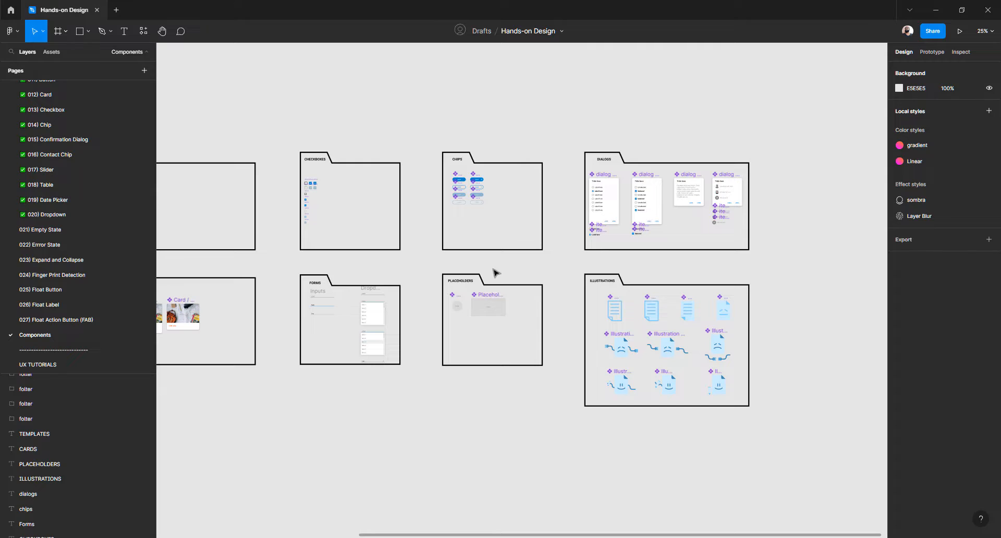
Open the 021) Empty State page and expand the Add Note, Connection and Generic illustration groups in the component library
click(54, 233)
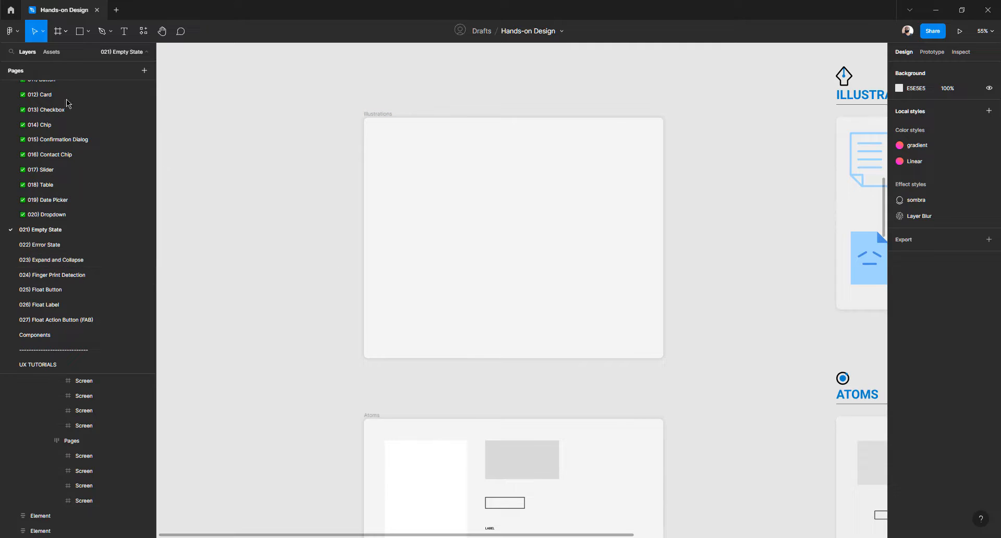
click(50, 51)
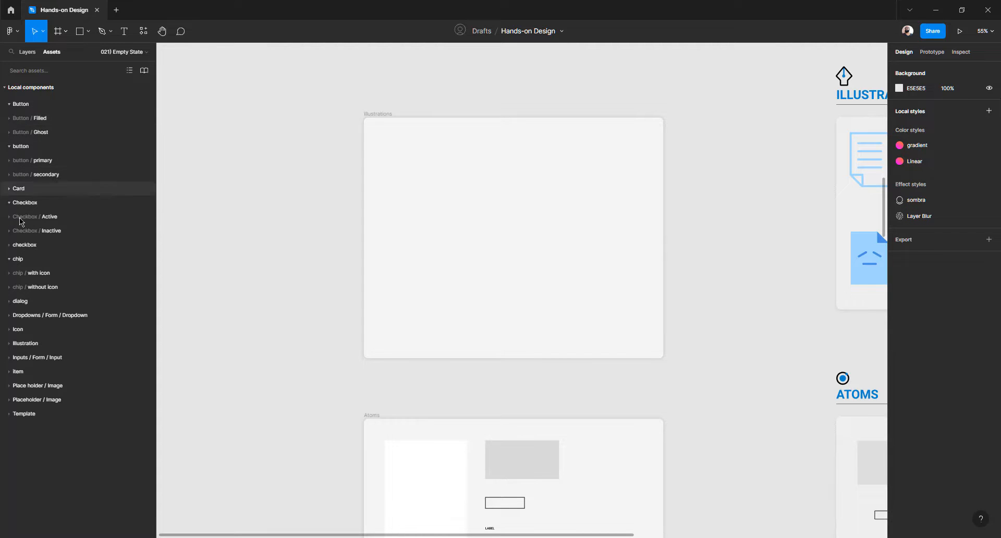
click(9, 344)
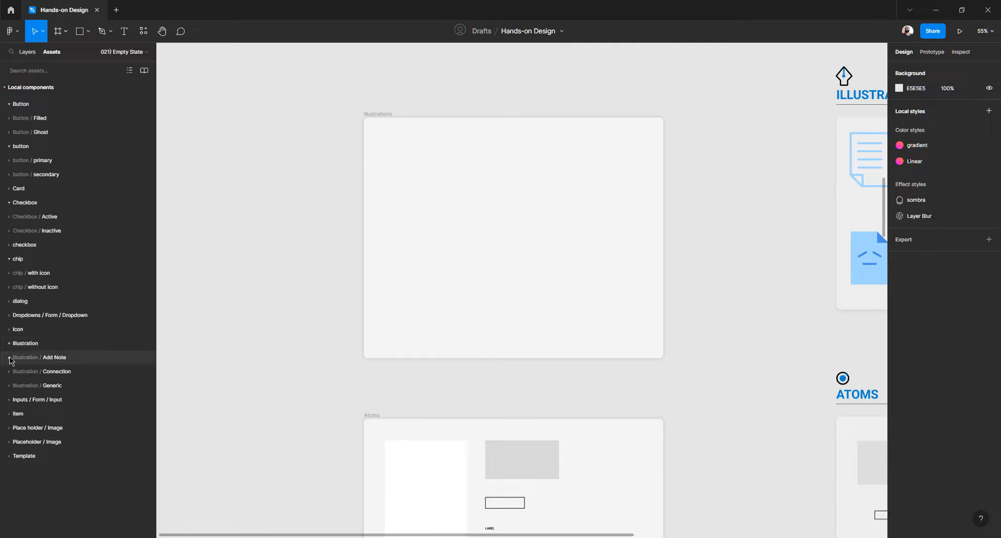
click(9, 358)
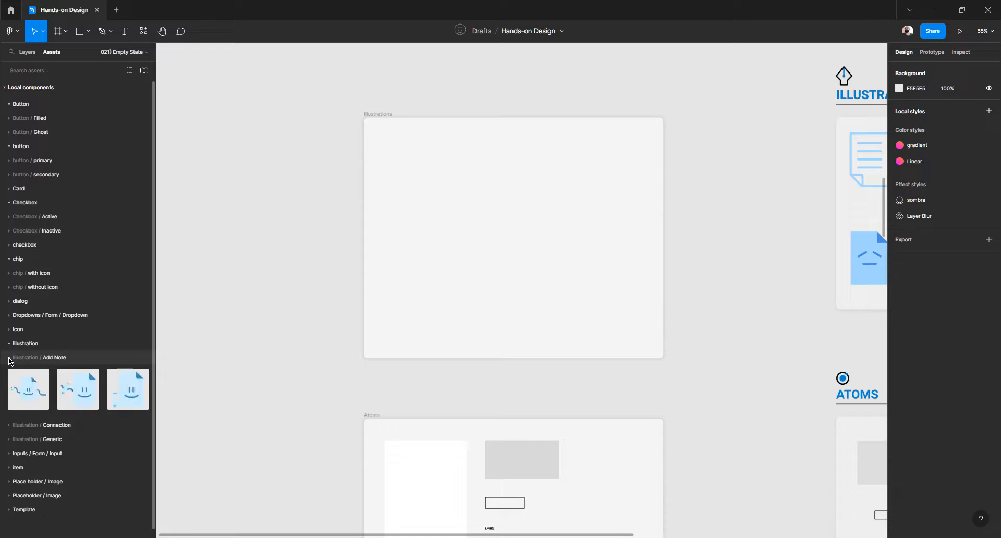
click(10, 426)
scroll(11, 429, down, 2)
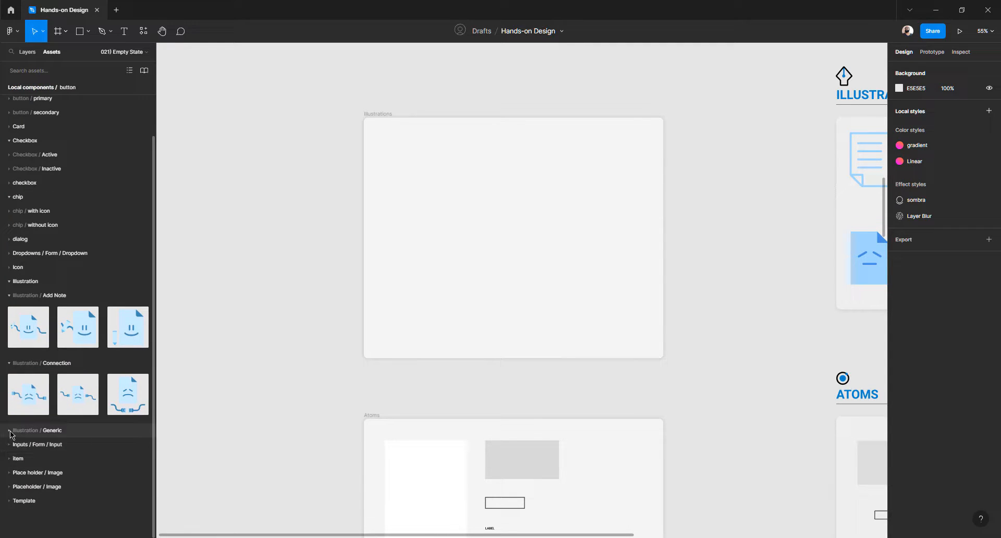
click(10, 431)
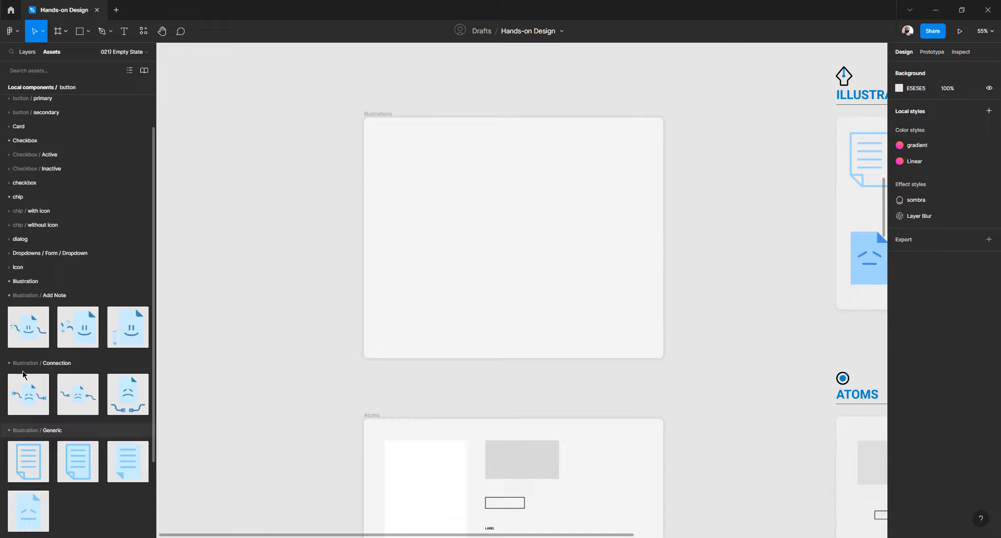
click(30, 332)
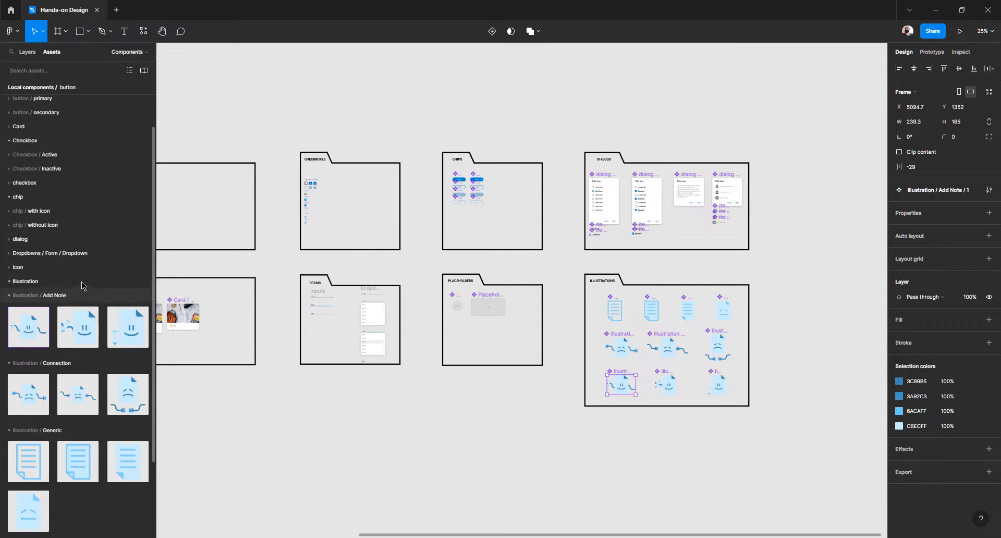
click(391, 390)
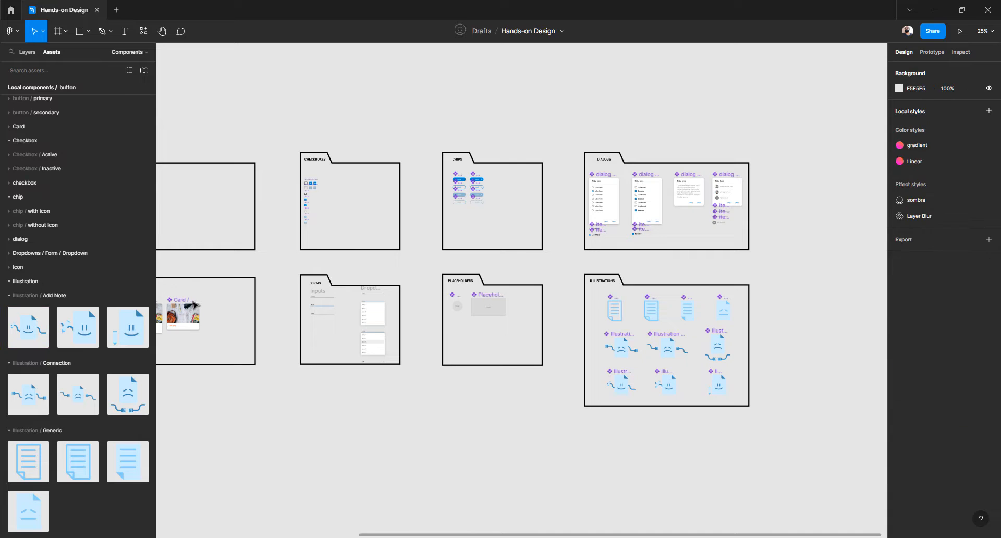
click(27, 52)
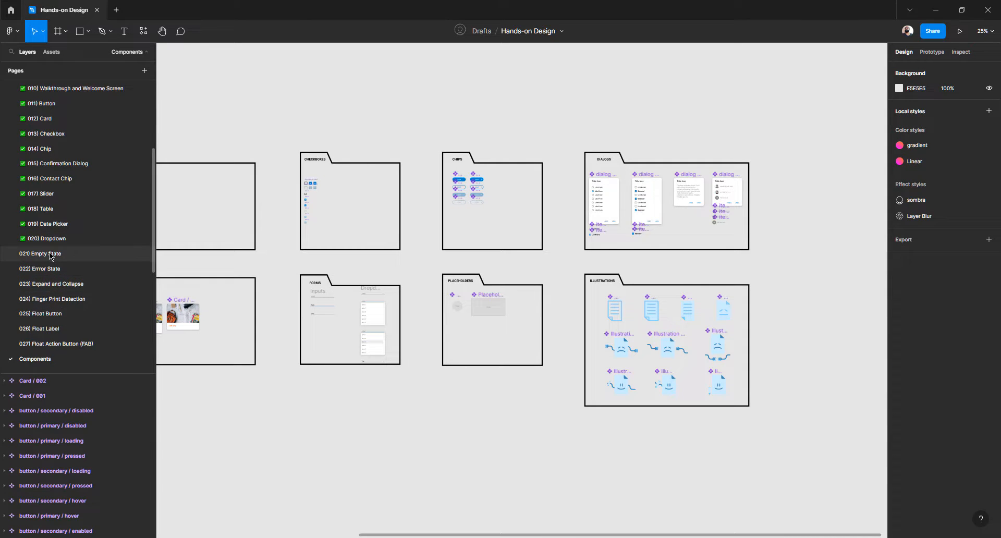
click(50, 254)
click(52, 52)
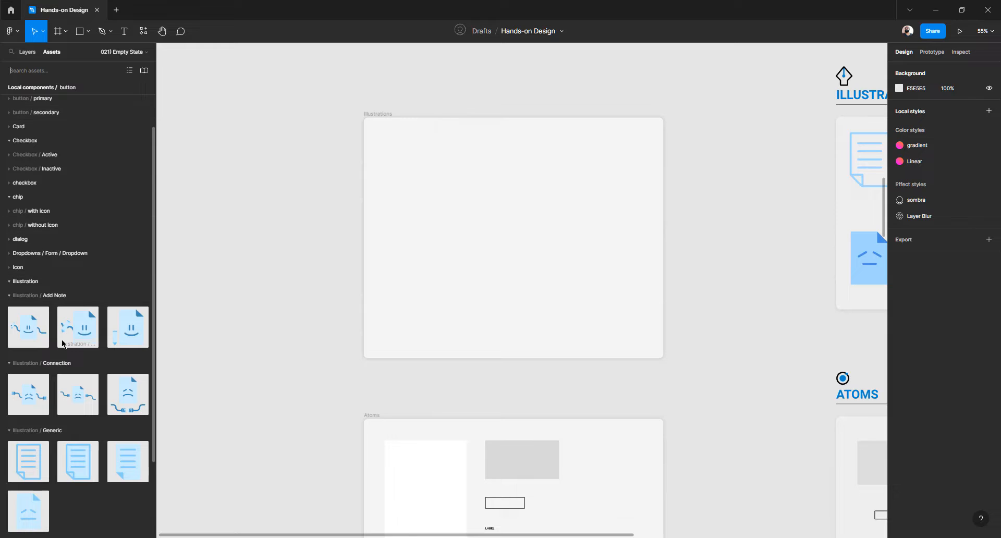
Place two instances of the Add Note / 1 illustration side by side in the lower part of the Illustrations frame
drag(44, 333, 391, 329)
drag(452, 334, 467, 332)
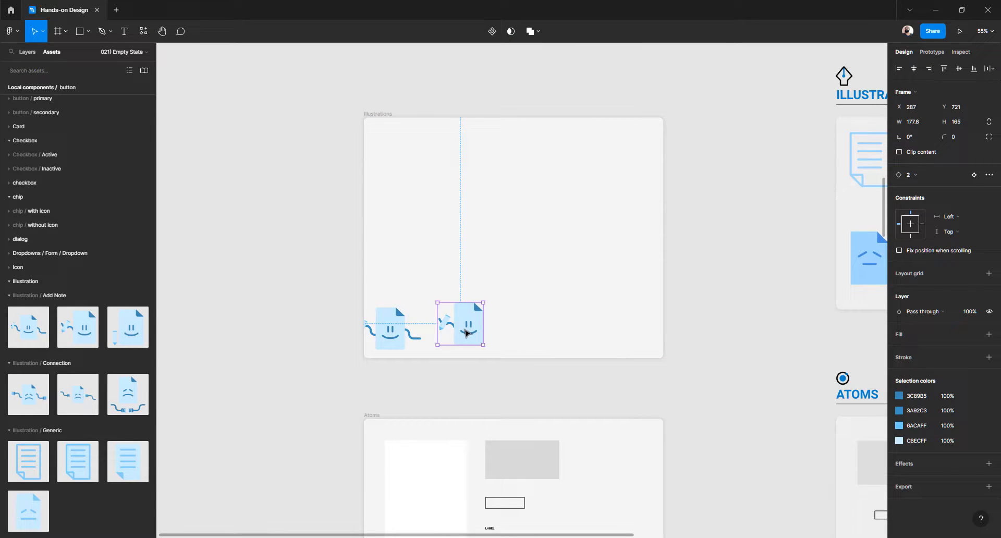
key(Delete)
drag(383, 327, 493, 334)
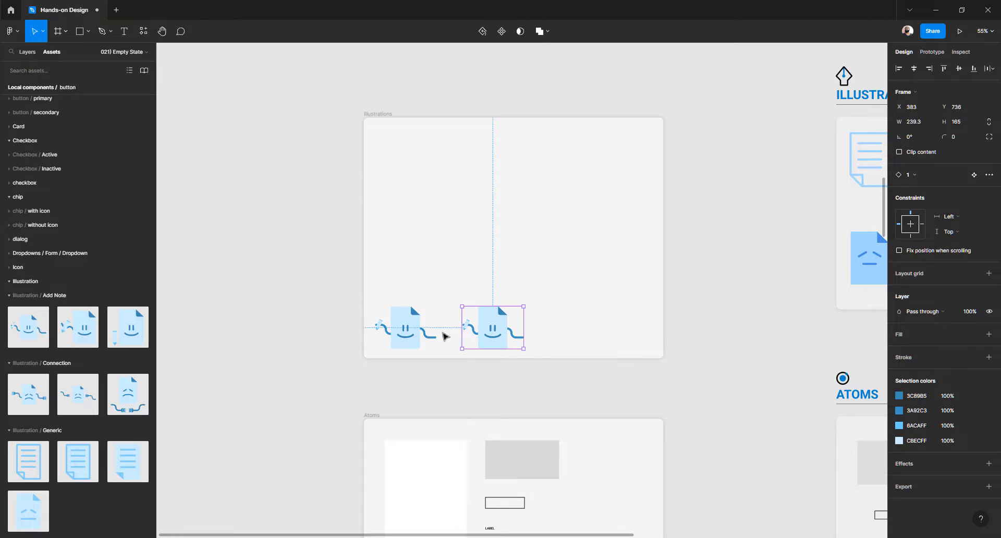
Combine both illustration instances in a horizontal auto layout and duplicate one to make a row of three
shift+click(405, 327)
key(shift+a)
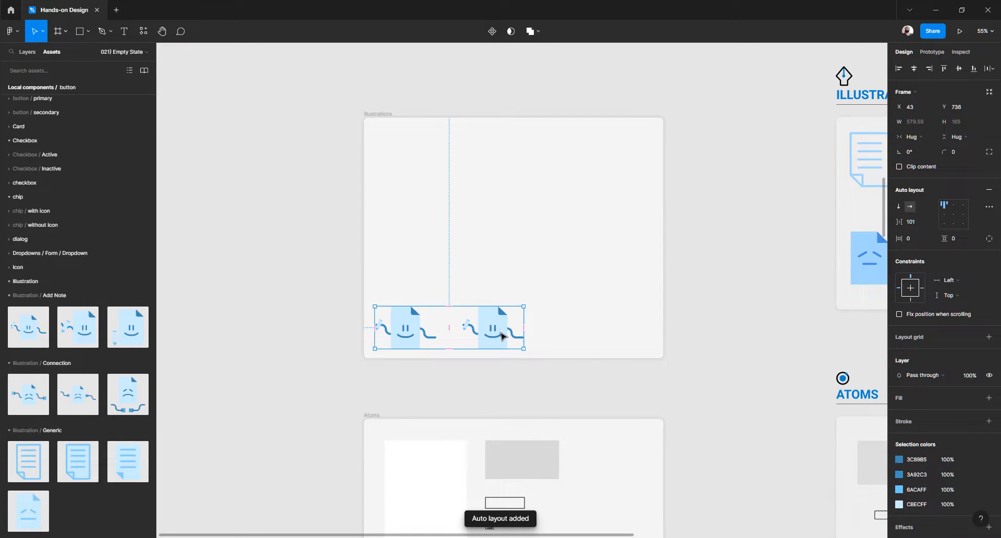
click(501, 336)
key(ctrl+d)
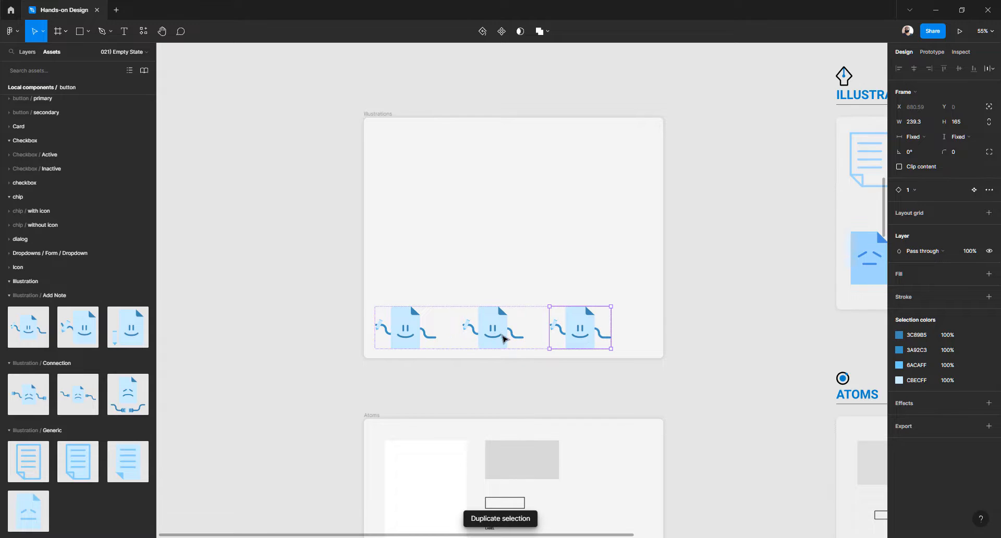
Set the illustration row's spacing to 172 and move the row to X 57, Y 696
click(598, 365)
click(585, 341)
drag(898, 221, 970, 226)
drag(511, 329, 514, 320)
click(511, 362)
Swap the middle illustration instance in the row for Add Note / 2
double_click(515, 324)
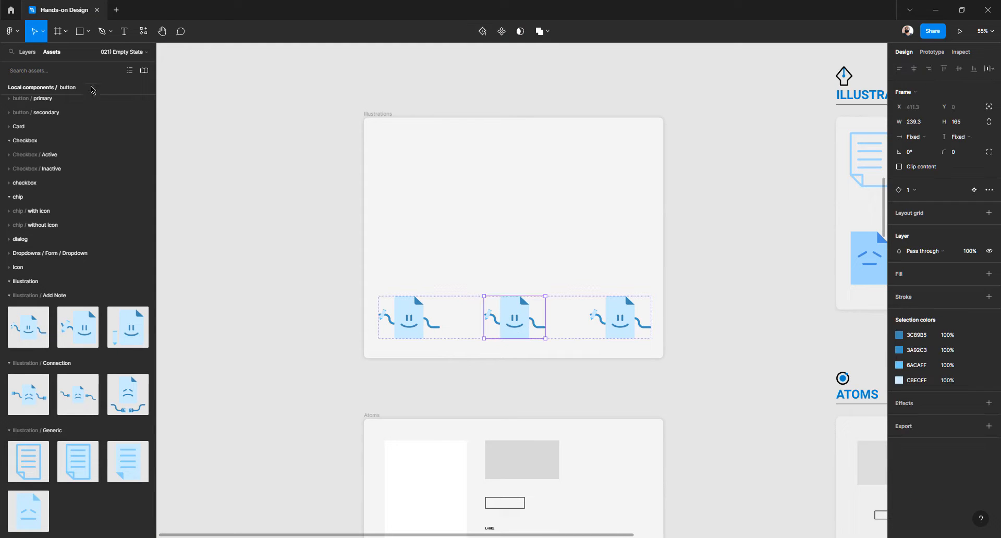
click(28, 53)
click(232, 221)
scroll(512, 316, up, 2)
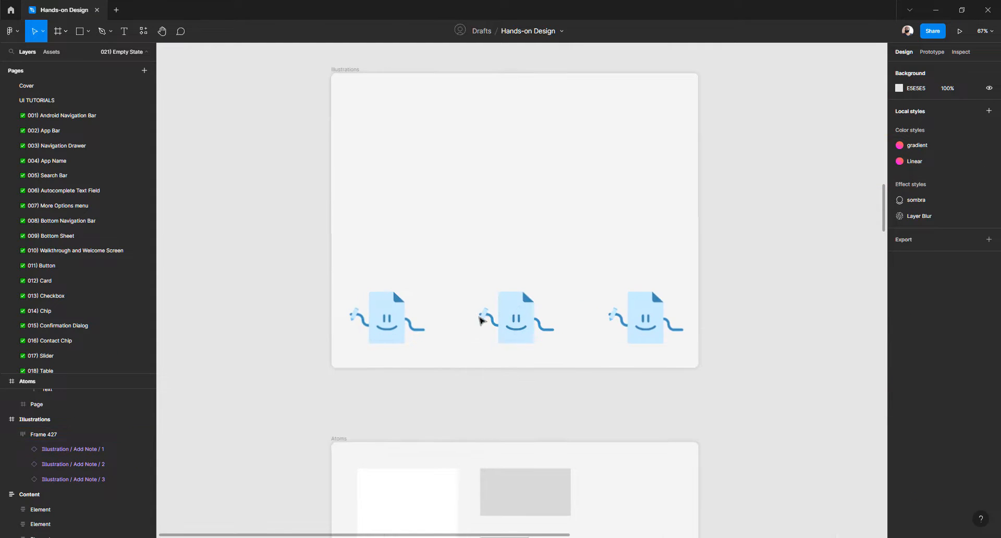
click(516, 321)
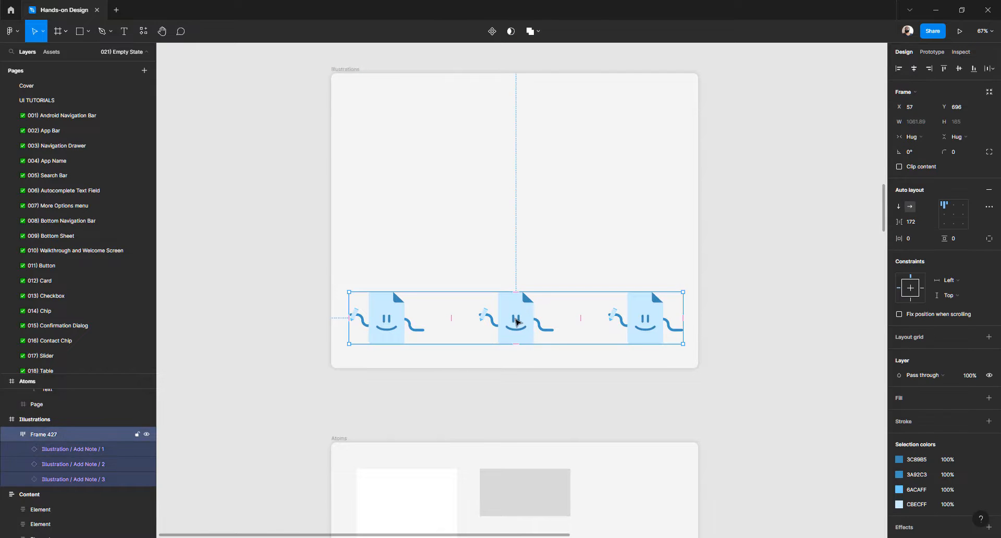
double_click(516, 321)
click(501, 398)
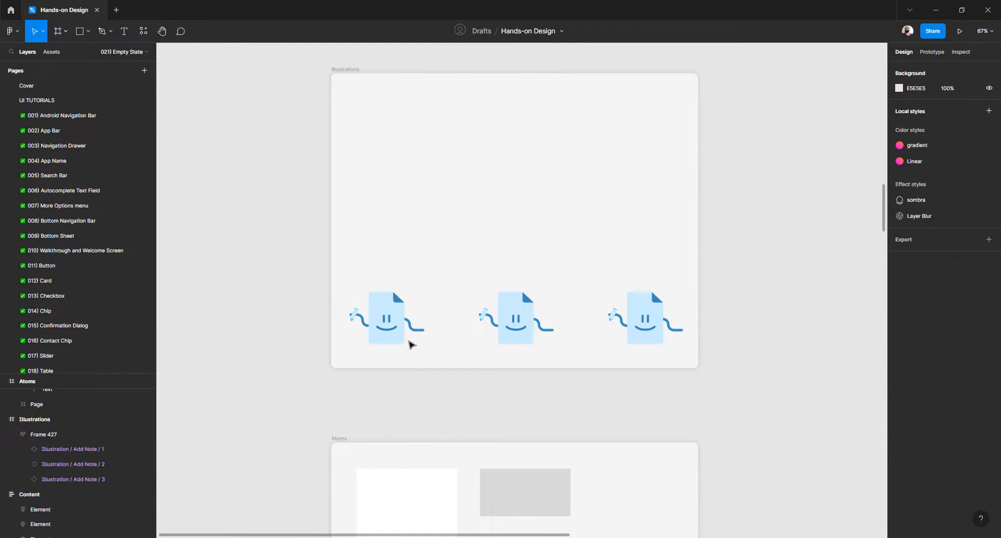
click(394, 329)
double_click(394, 328)
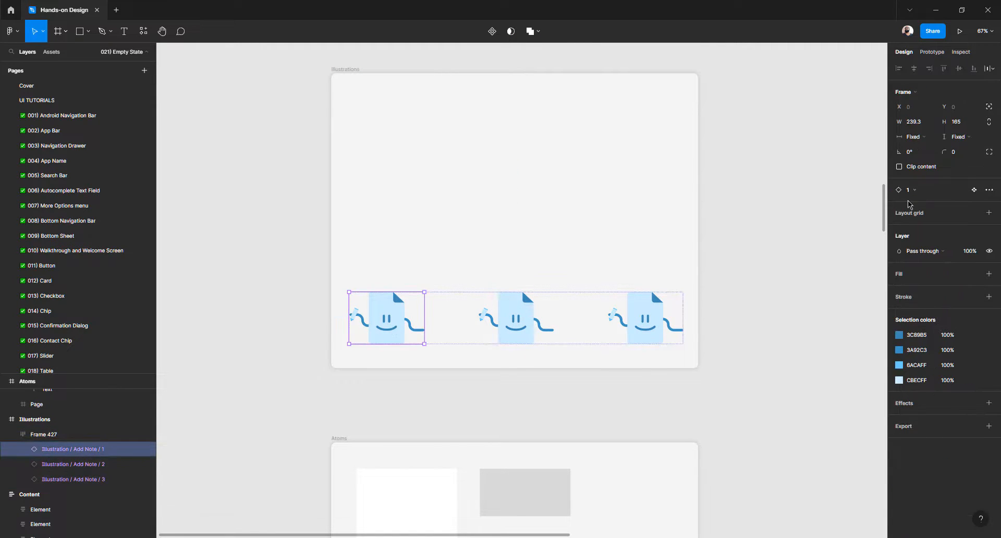
click(546, 303)
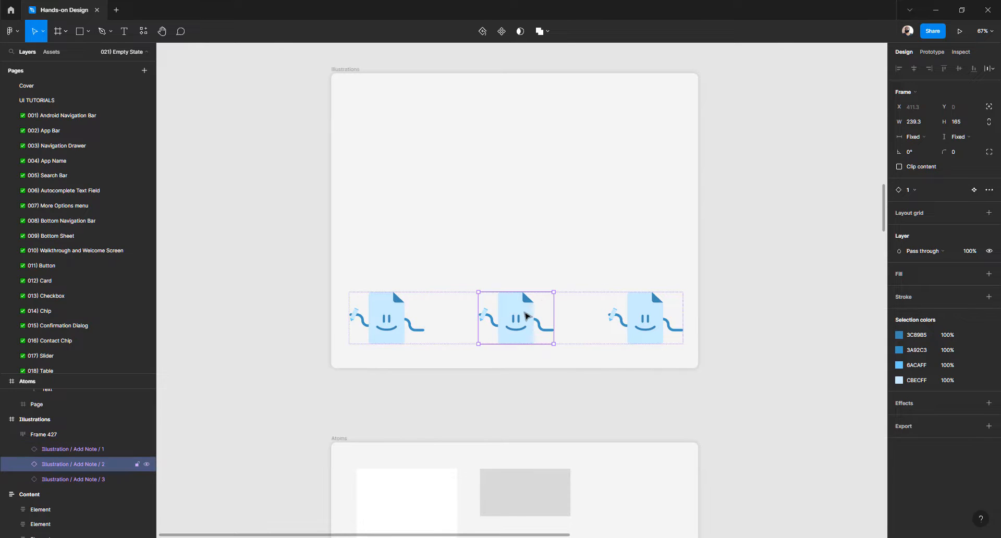
click(921, 191)
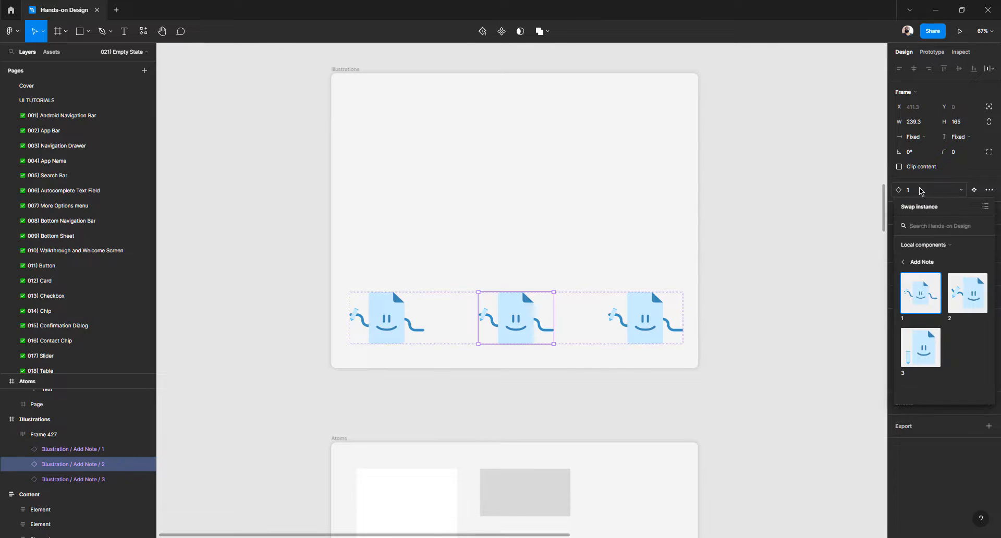
click(964, 306)
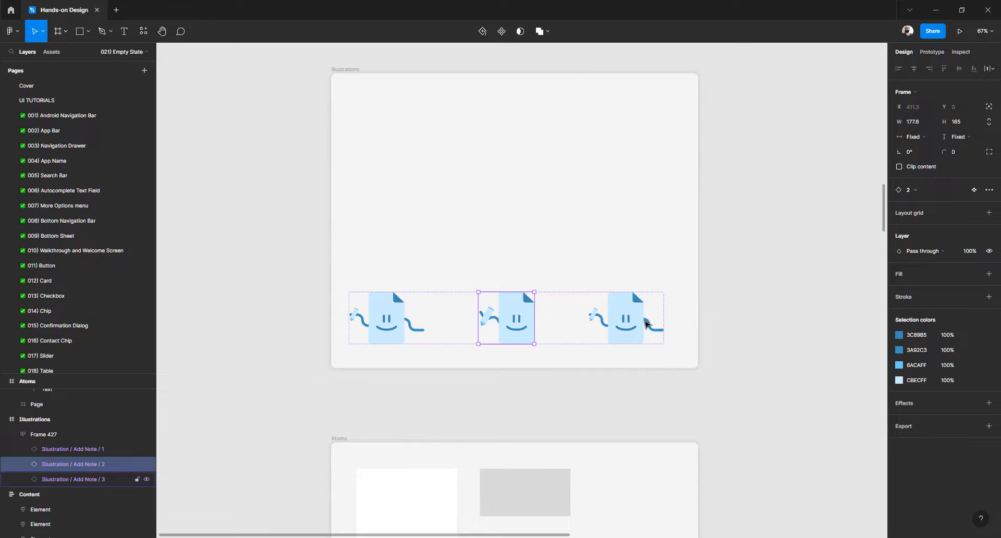
Swap the third illustration instance in the row for Add Note / 3
click(646, 323)
click(915, 191)
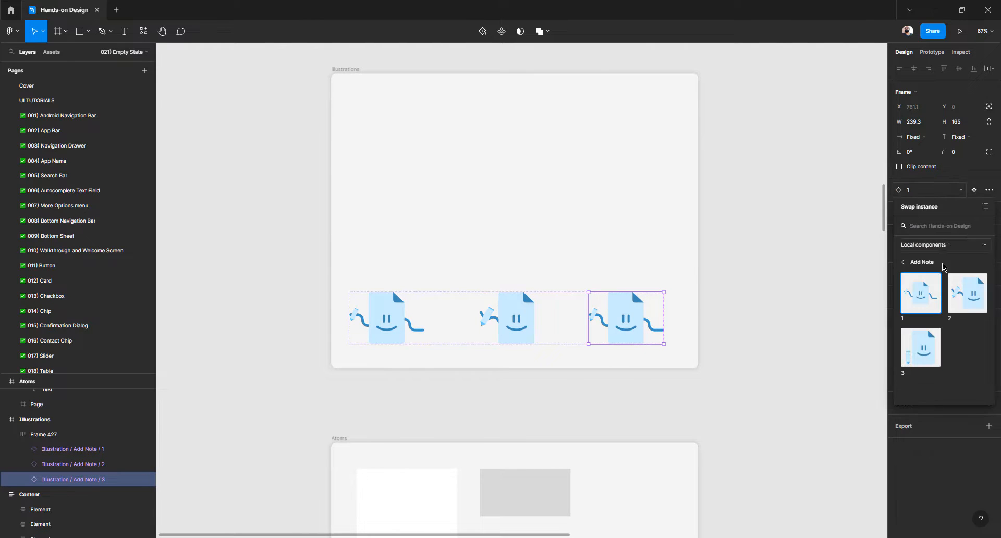
click(919, 346)
click(662, 337)
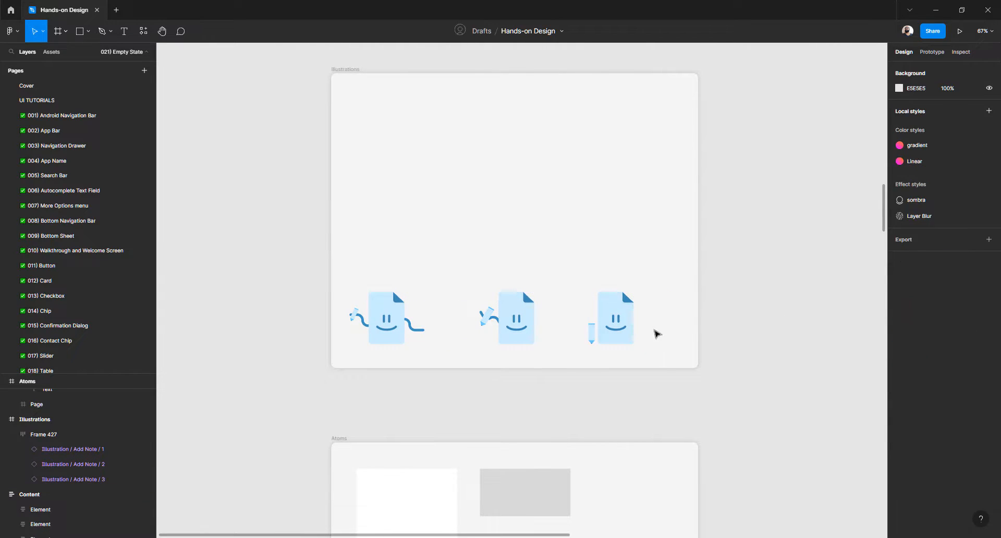
Increase the spacing between the three illustrations in the row to 248
click(614, 323)
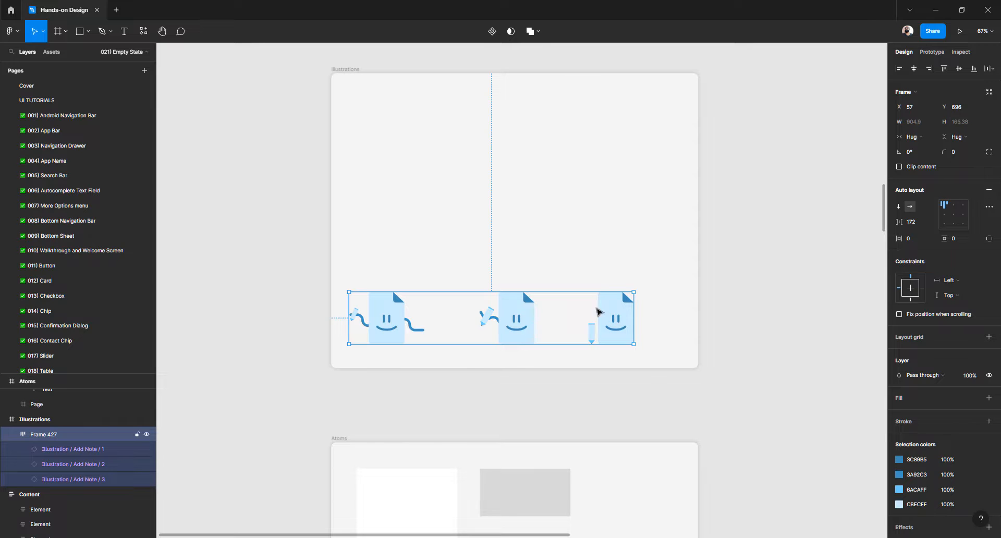
mouse_move(565, 321)
drag(595, 318, 600, 319)
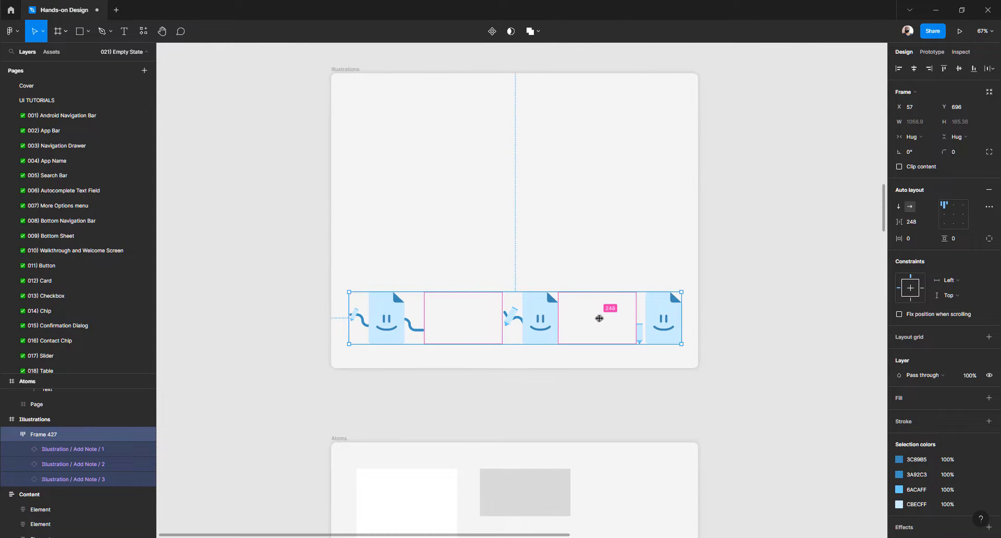
click(797, 290)
Duplicate the Add Note row directly above at X 57, Y 386 and swap the copy's first illustration for Connection / 1
click(563, 325)
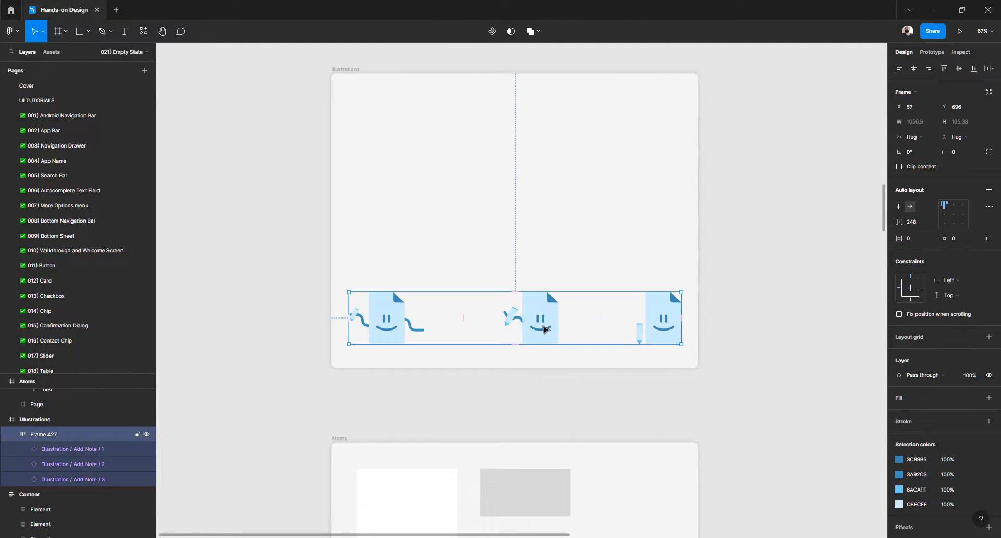
drag(543, 305, 540, 224)
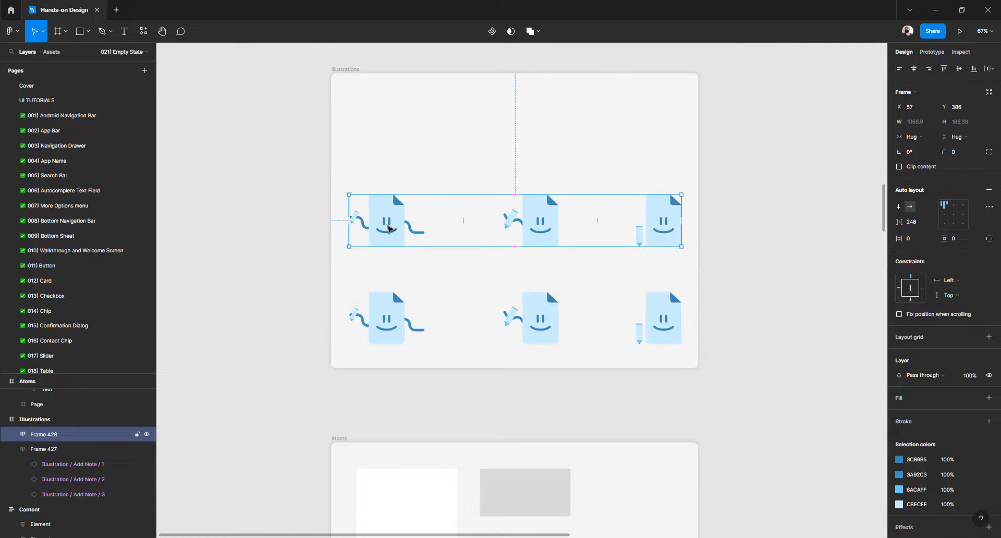
double_click(388, 228)
click(926, 190)
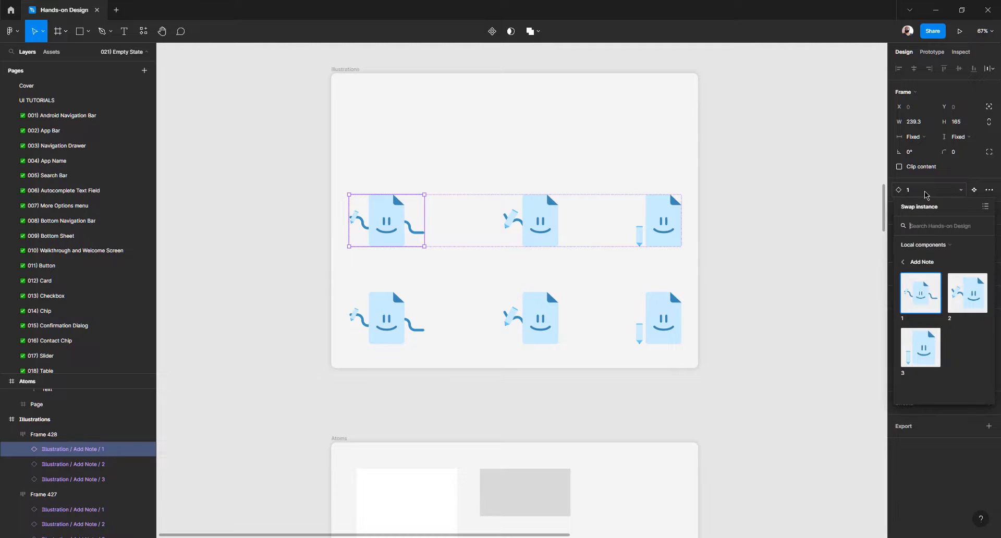
click(919, 263)
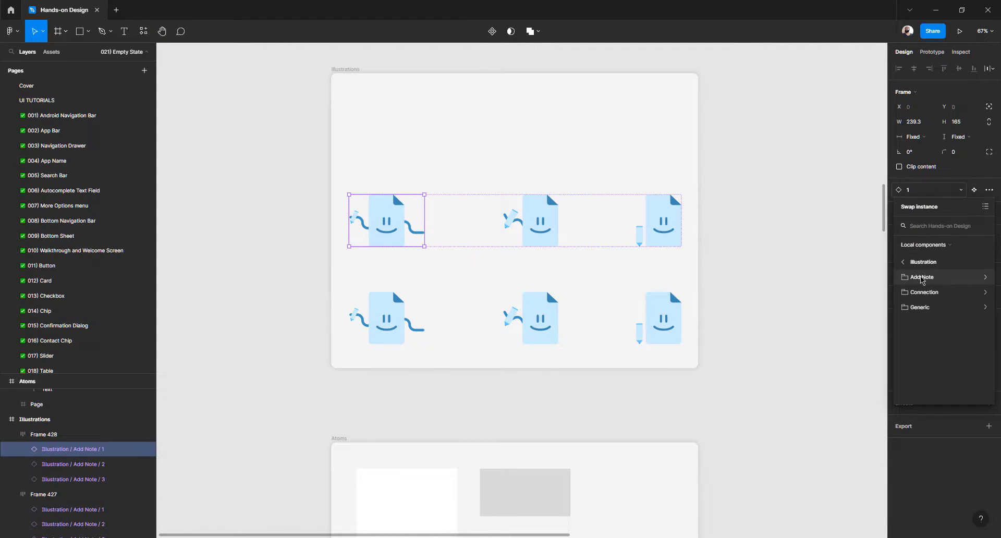
click(923, 292)
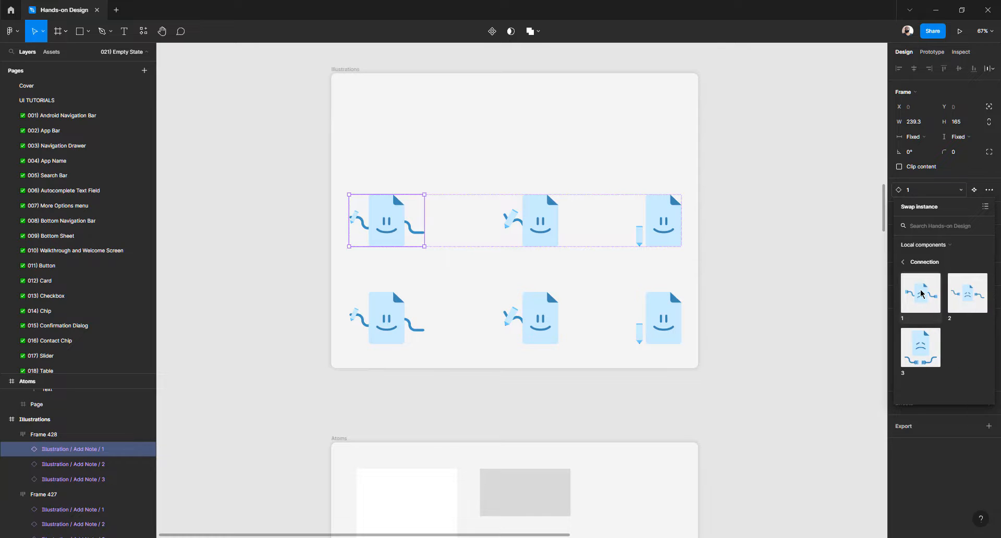
click(921, 293)
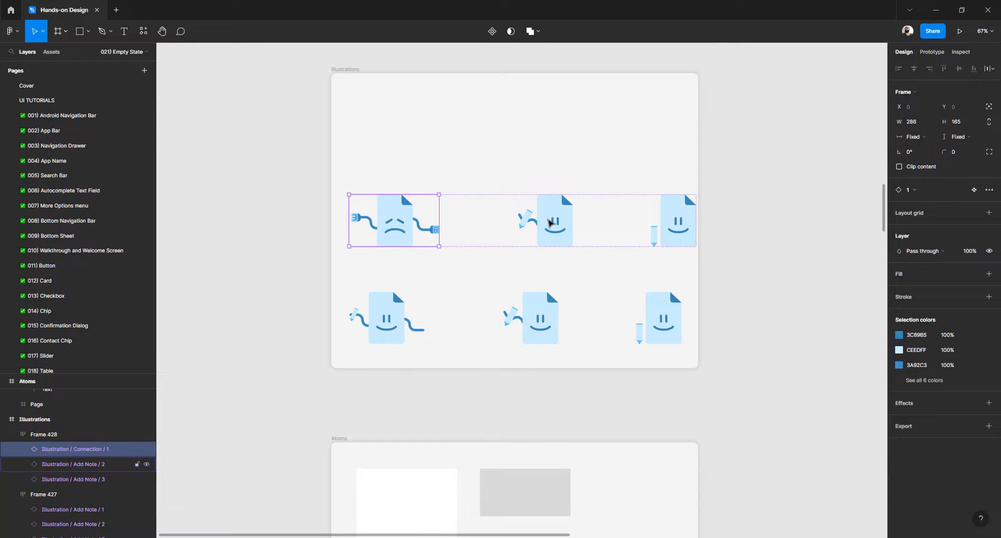
Duplicate Connection / 1 within its row and delete the two Add Note instances remaining there
click(550, 223)
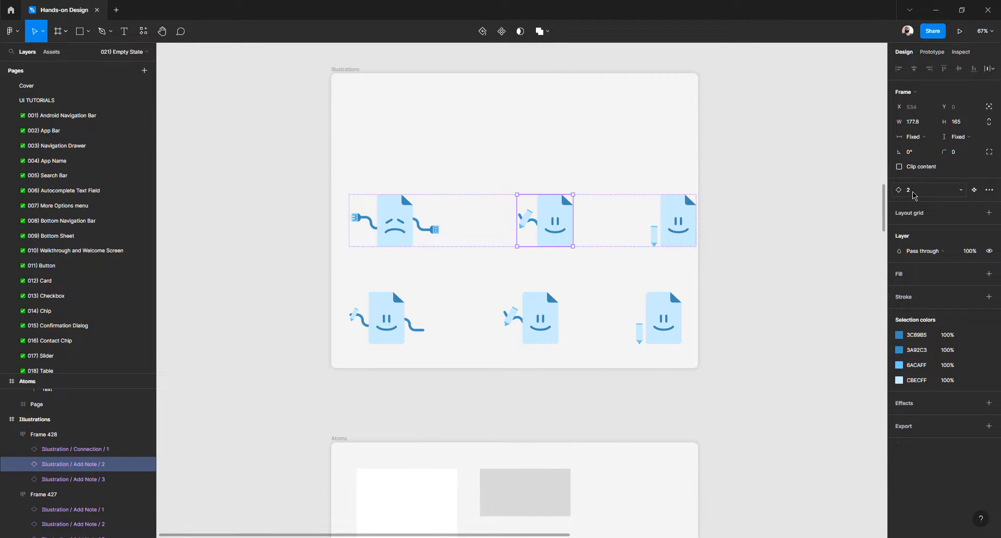
click(395, 218)
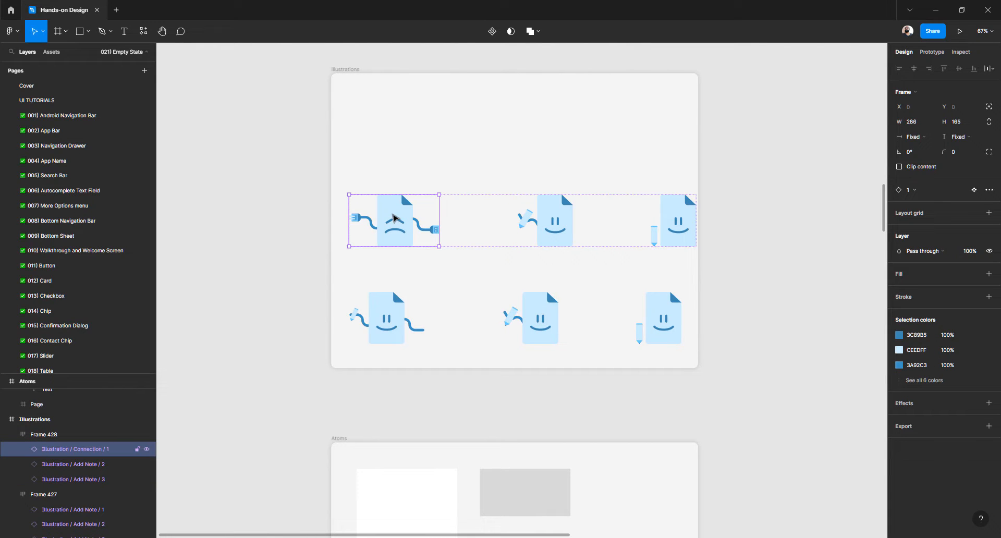
key(ctrl+d)
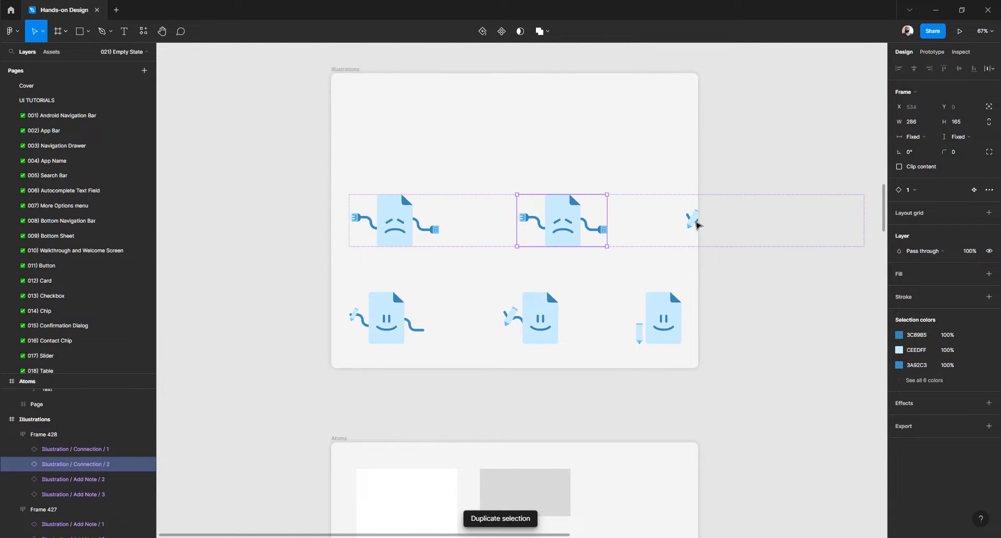
click(695, 226)
key(Delete)
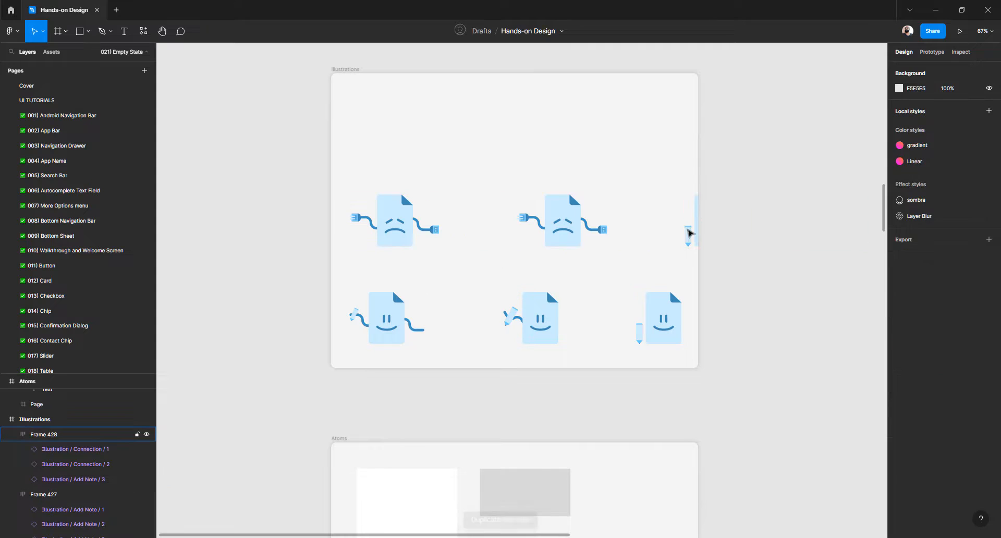
click(689, 241)
click(689, 242)
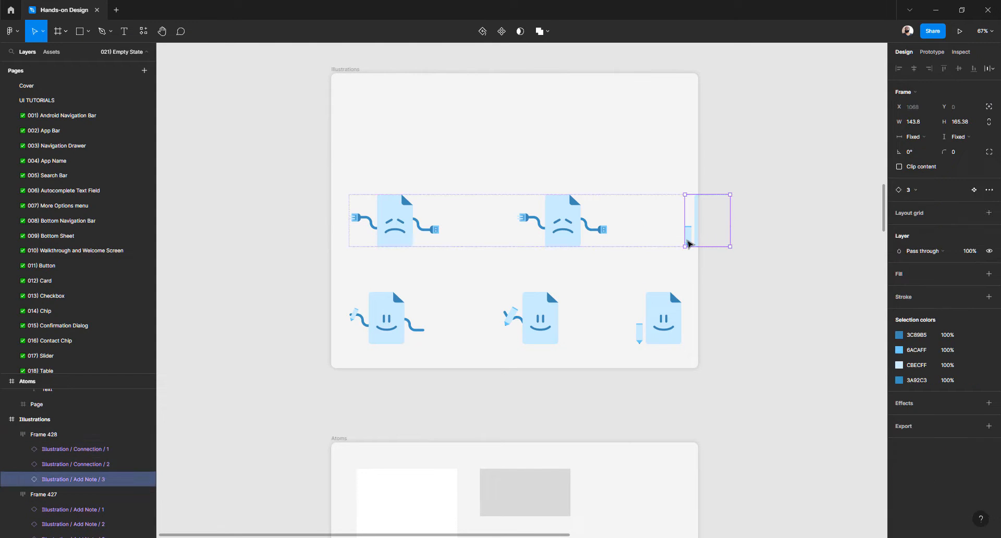
key(Delete)
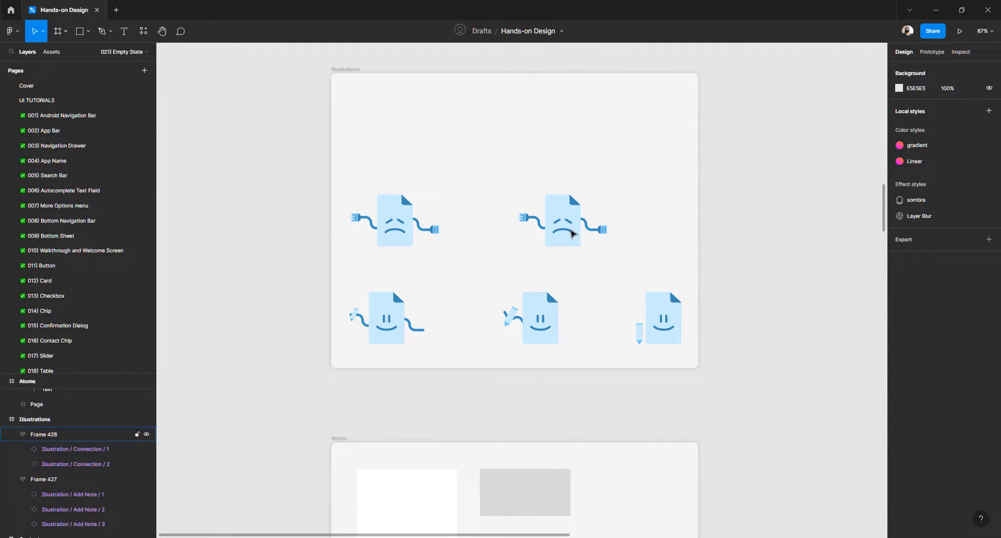
Tighten the spacing between the two Connection illustrations and swap the second one for Connection / 2
click(571, 230)
drag(478, 219, 461, 219)
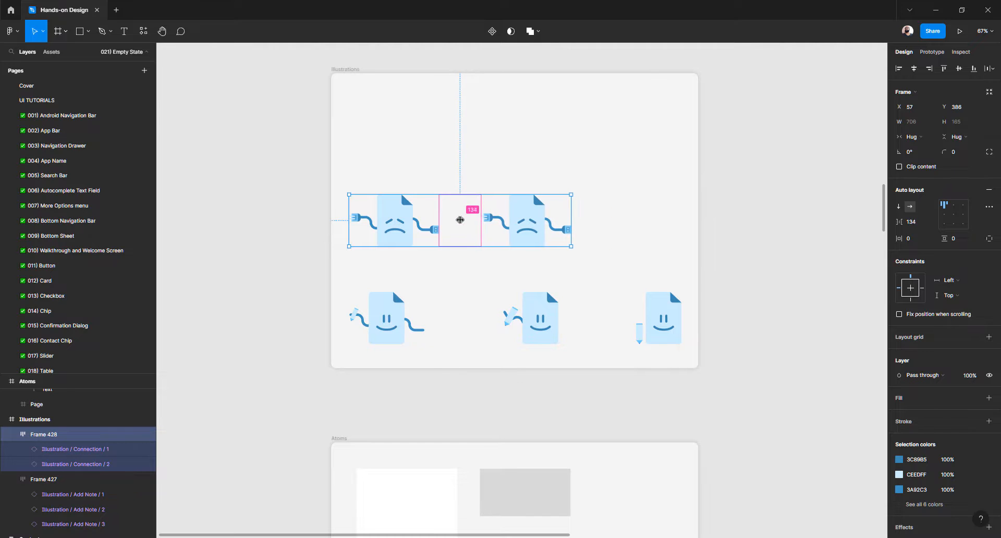
click(521, 224)
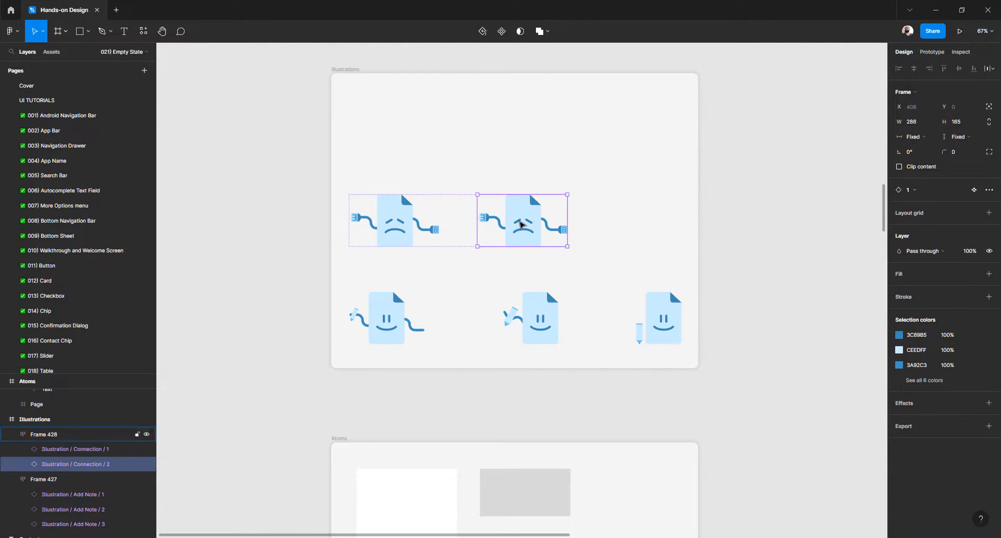
click(916, 191)
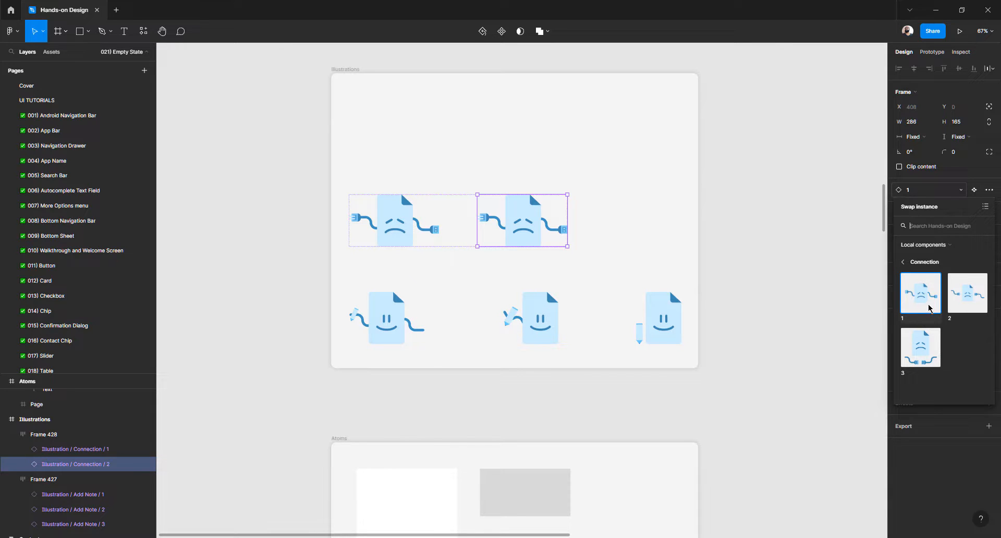
click(967, 293)
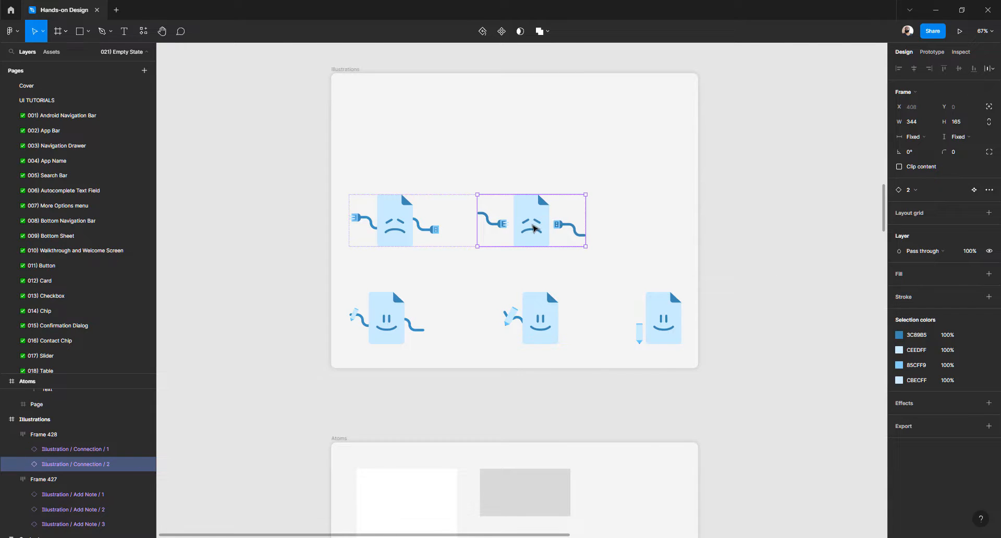
Duplicate Connection / 2 within its row and swap the copy for Connection / 3
key(ctrl+d)
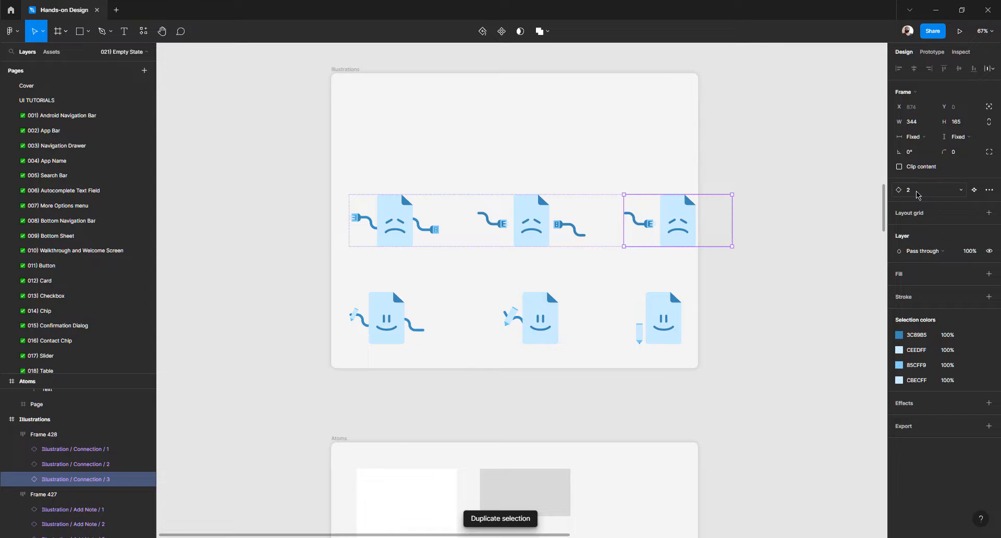
click(918, 195)
click(920, 352)
click(804, 257)
Reduce the spacing between the three illustrations in the Connection row to 95
click(527, 223)
double_click(528, 223)
click(805, 203)
click(606, 232)
drag(605, 232, 568, 321)
Reduce the Add Note row's spacing to 187 and centre the row horizontally in the Illustrations frame
click(550, 310)
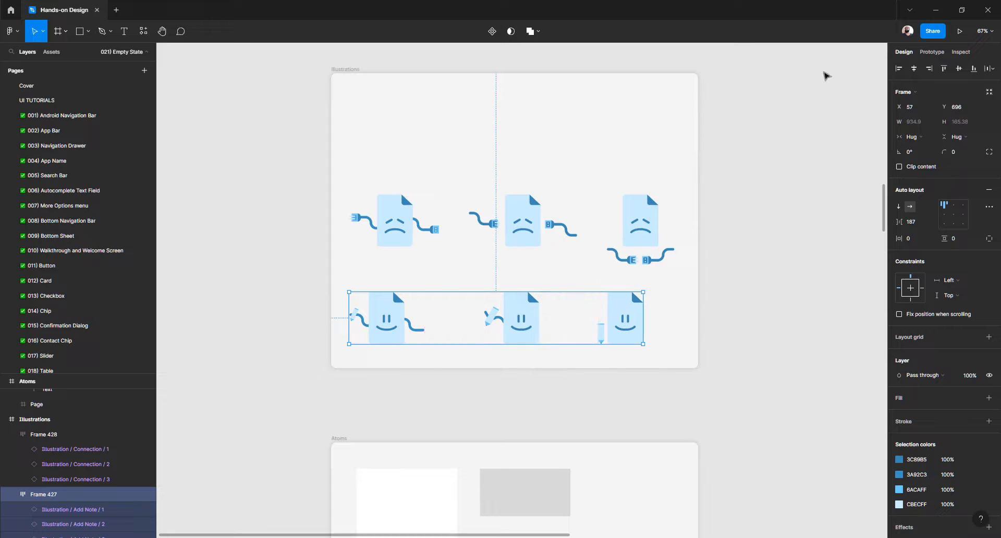
click(914, 68)
Duplicate the Connection row above at X 57, Y 68 and swap the copy's first illustration for Generic / 1
click(515, 222)
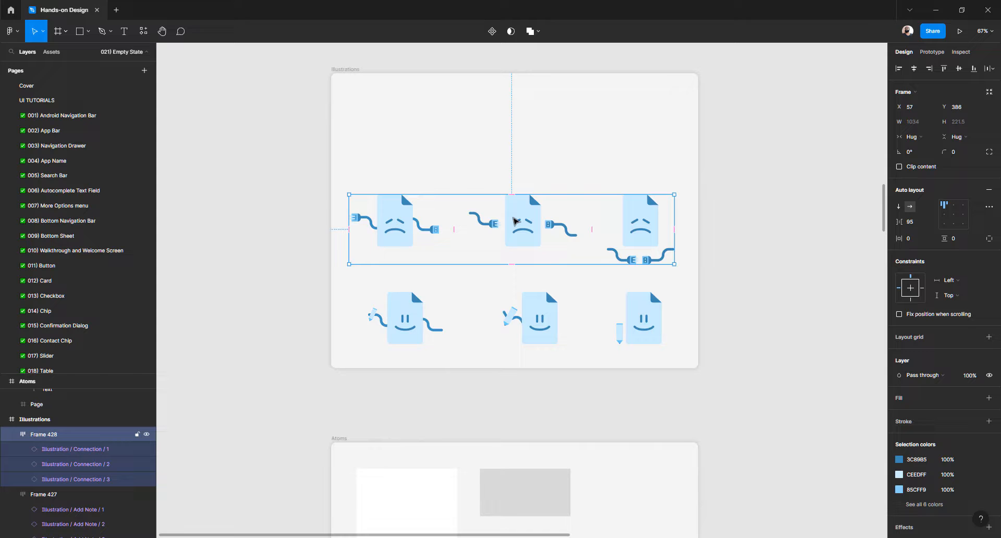
drag(515, 222, 524, 127)
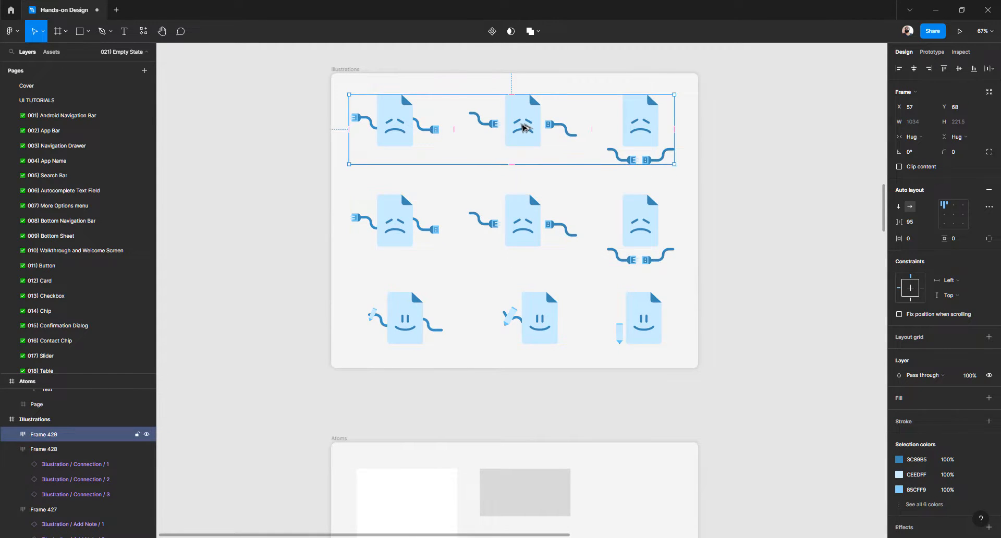
scroll(525, 127, up, 2)
scroll(520, 164, up, 5)
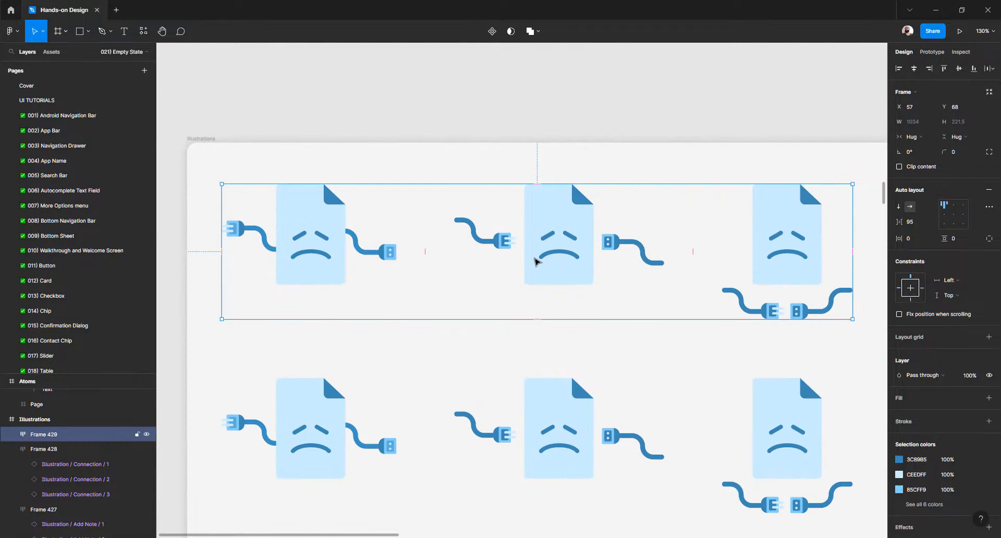
double_click(332, 263)
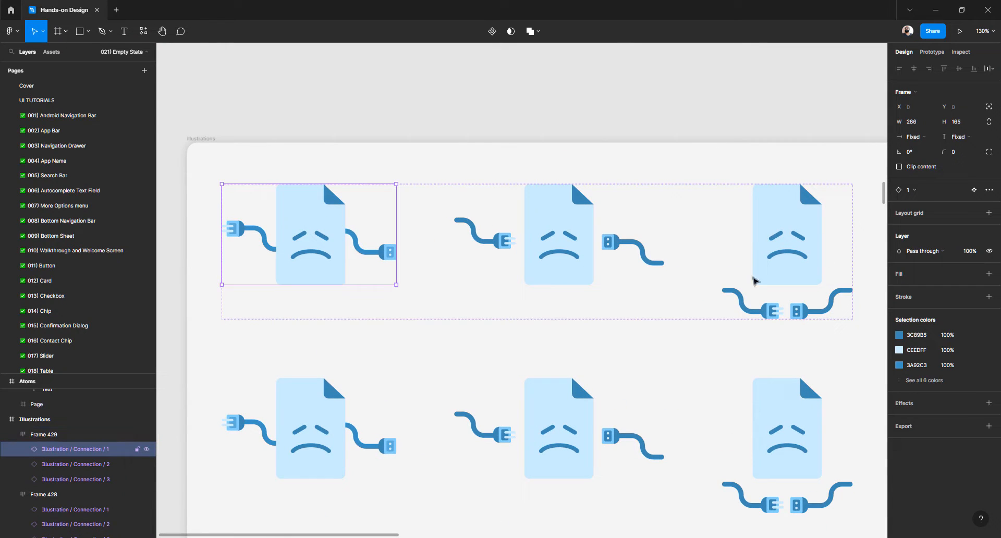
click(913, 191)
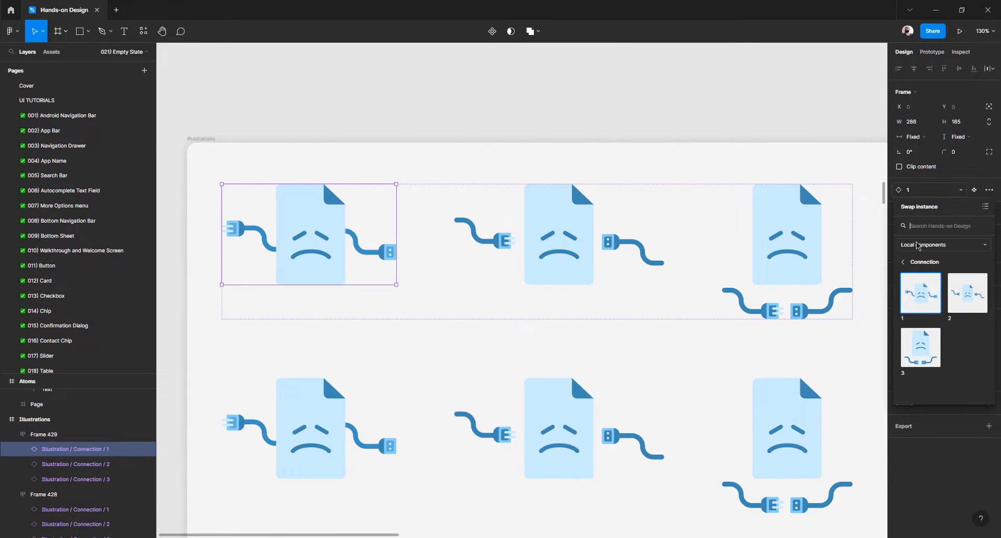
click(927, 265)
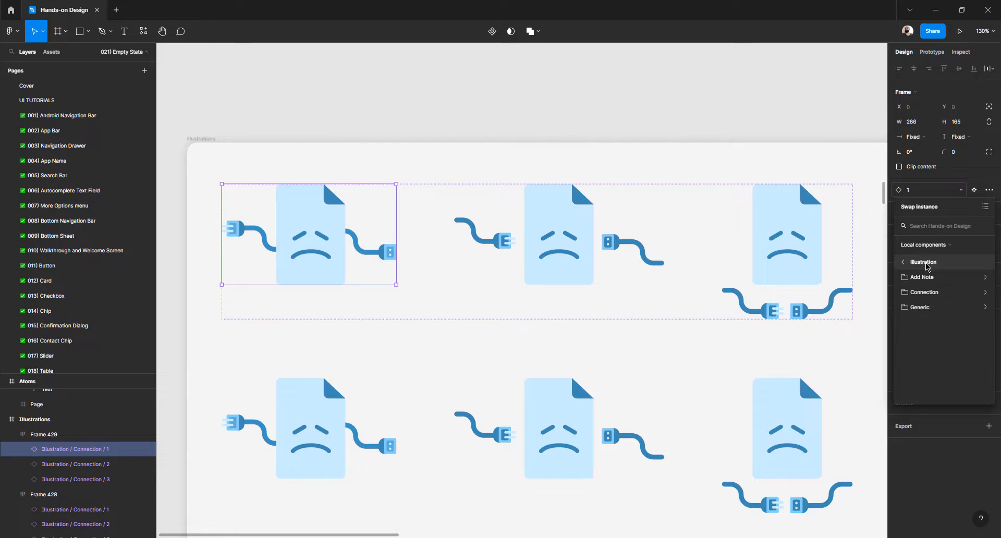
click(922, 301)
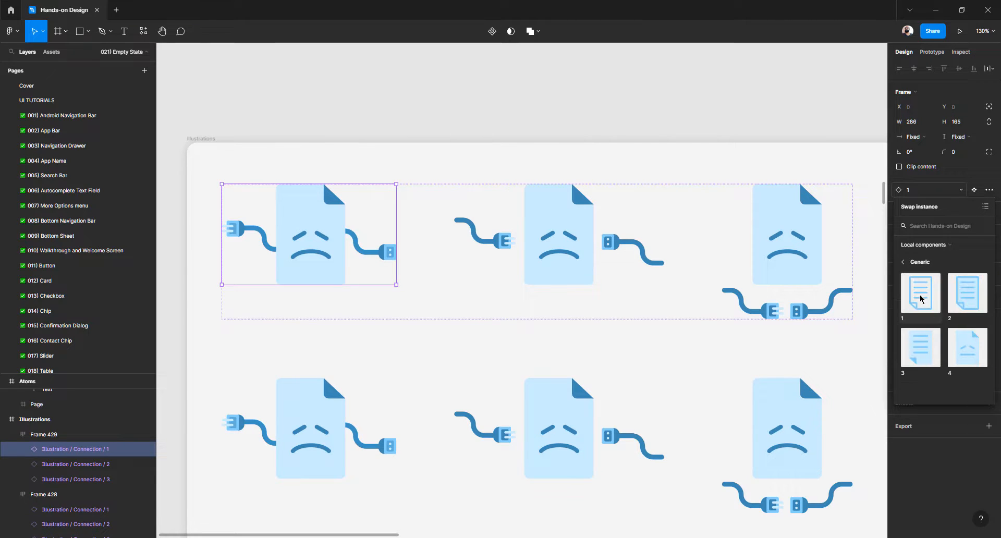
click(920, 299)
Duplicate Generic / 1 within its row and delete the two Connection instances remaining there
click(485, 256)
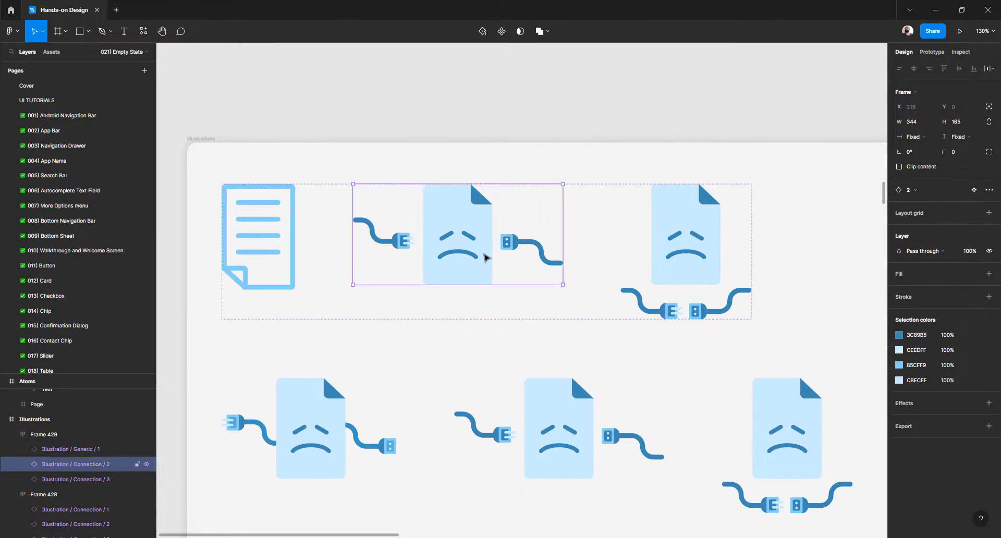
click(284, 251)
key(ctrl+d)
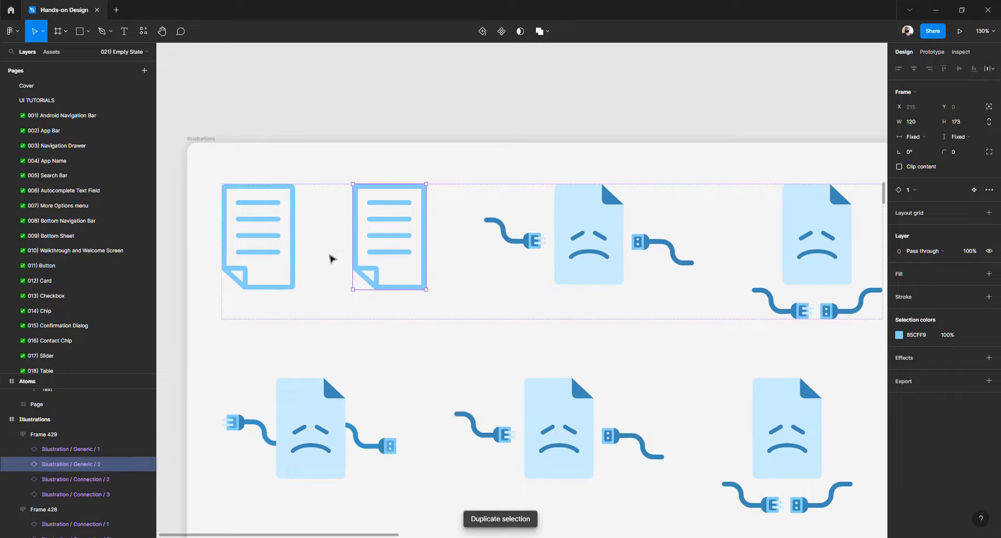
click(585, 248)
shift+click(785, 250)
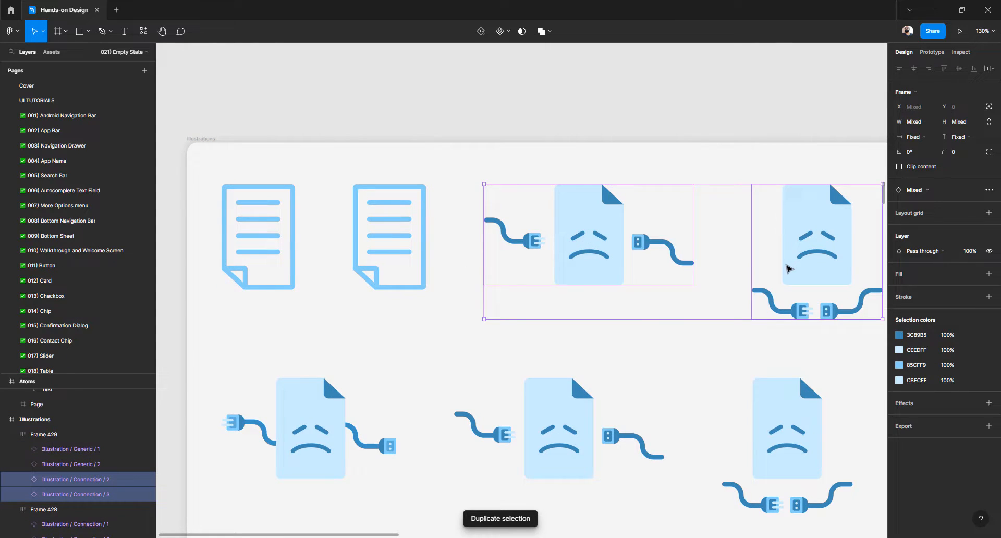
key(Delete)
Swap the second illustration in the Generic row for Generic / 2
click(387, 256)
click(386, 256)
click(919, 191)
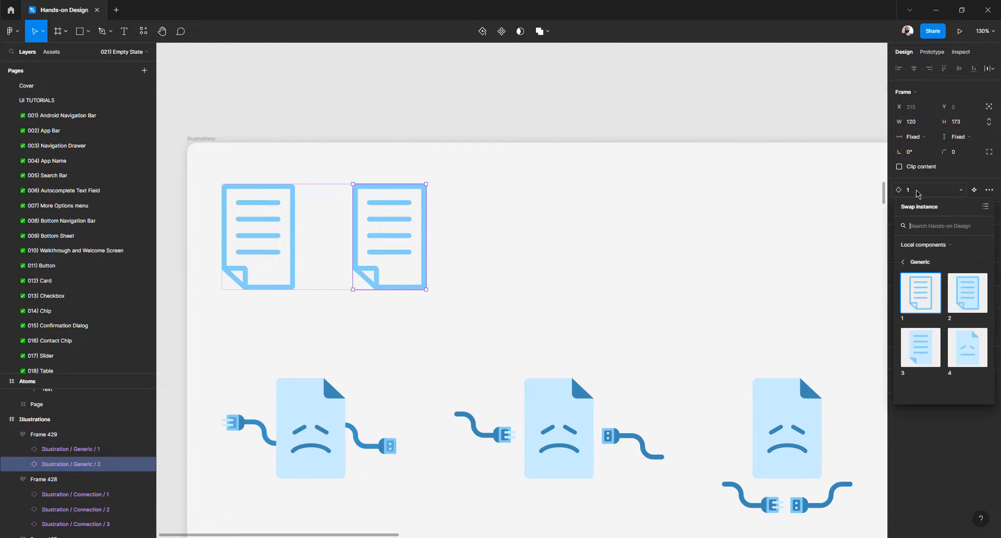
click(956, 293)
click(446, 256)
Duplicate Generic / 2 within its row and swap the copy for Generic / 3
click(398, 257)
click(397, 257)
key(ctrl+d)
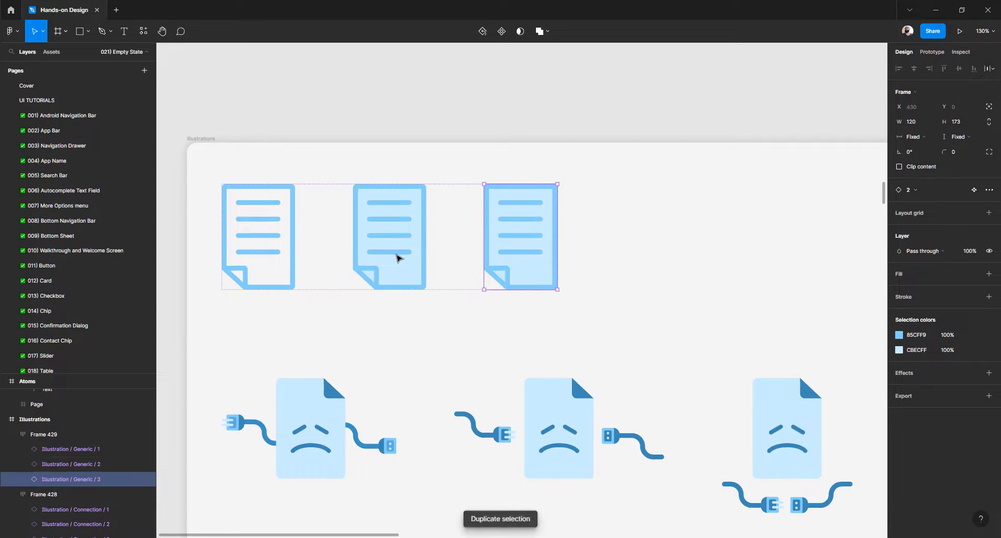
click(912, 191)
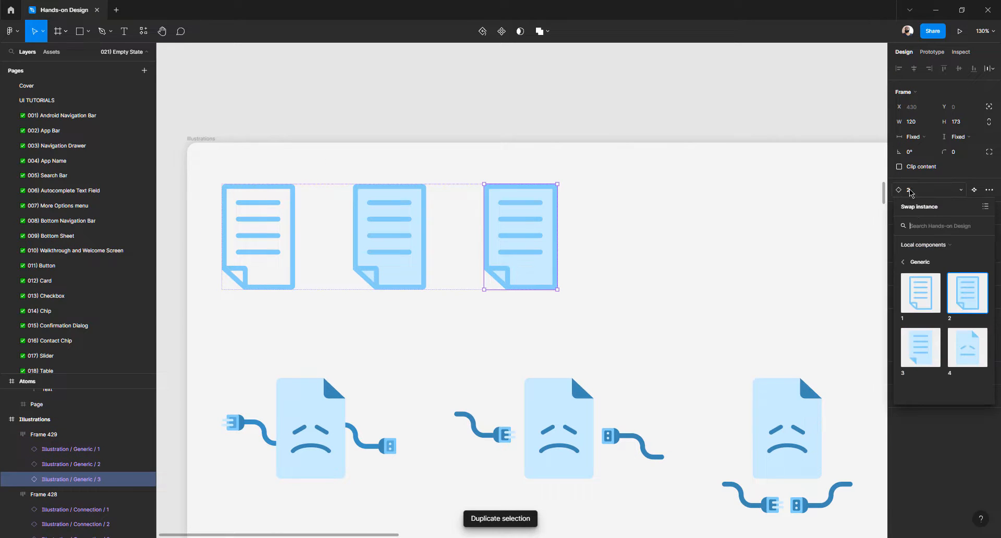
click(916, 342)
key(Escape)
Duplicate Generic / 3 within its row and swap the copy for Generic / 4
click(514, 248)
click(514, 247)
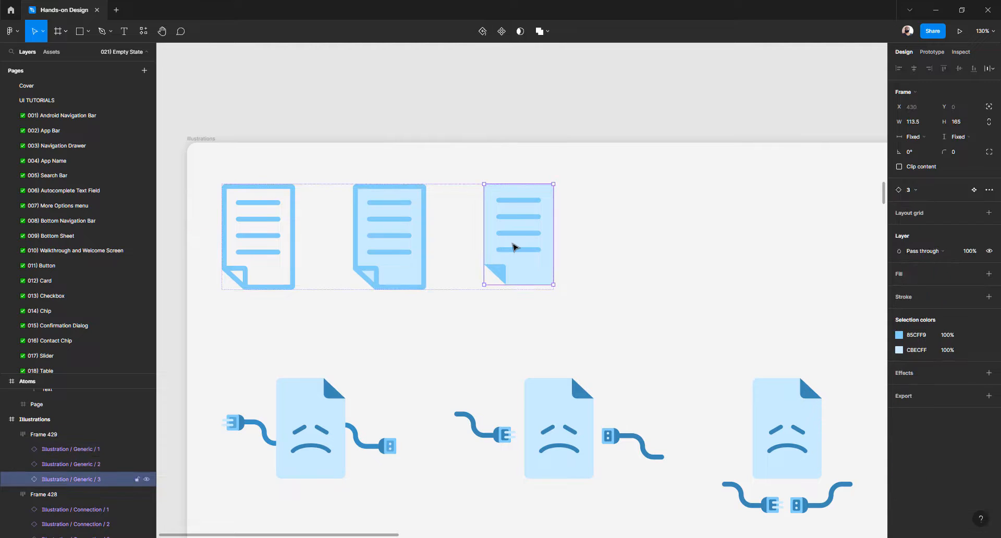
key(ctrl+d)
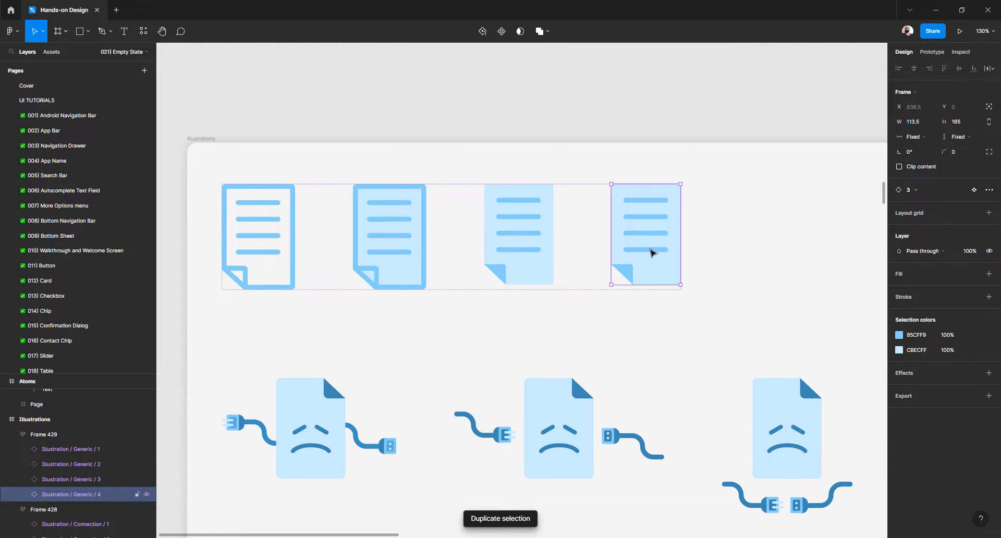
click(912, 191)
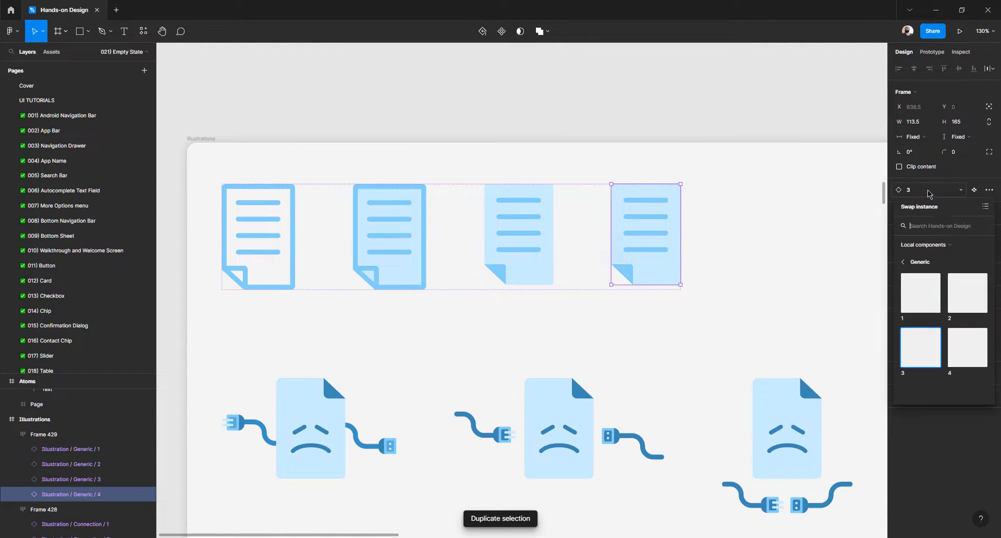
click(966, 344)
click(755, 271)
Widen the spacing between the four Generic illustrations so their row spans the Illustrations frame
click(516, 248)
scroll(490, 239, down, 3)
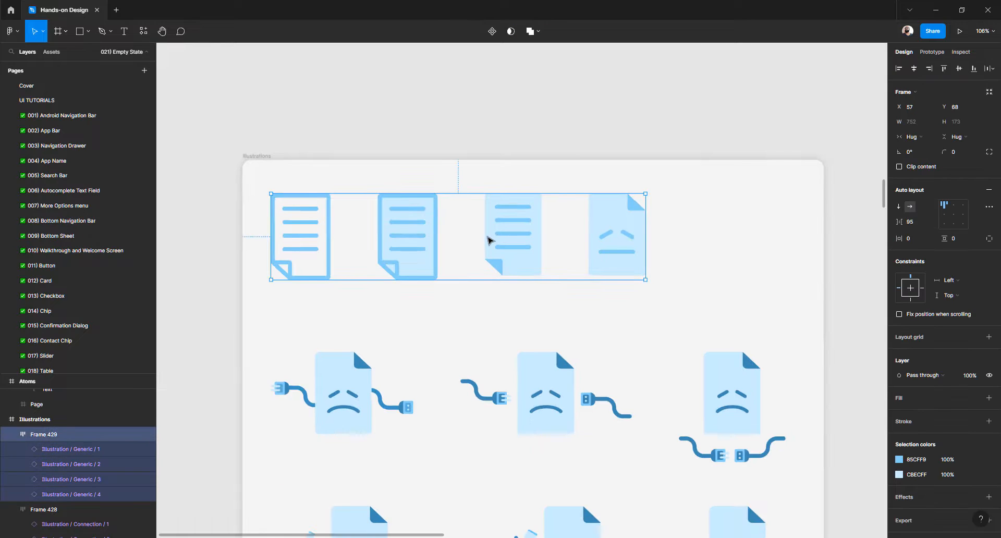
drag(549, 237, 631, 240)
click(371, 282)
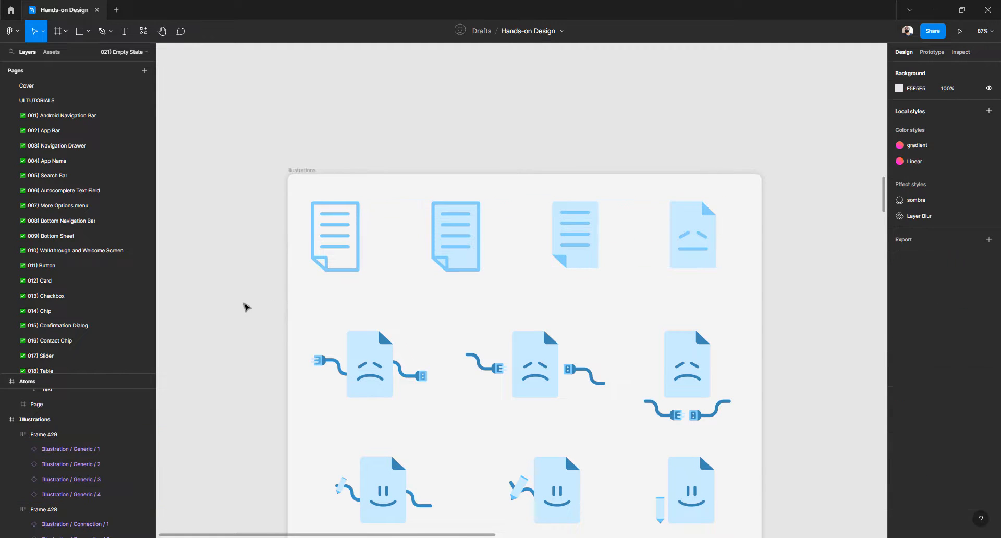
Duplicate the Molecules frame and place the copy directly below the original, level with the Pages section
scroll(370, 283, down, 5)
scroll(380, 282, down, 5)
scroll(379, 282, down, 10)
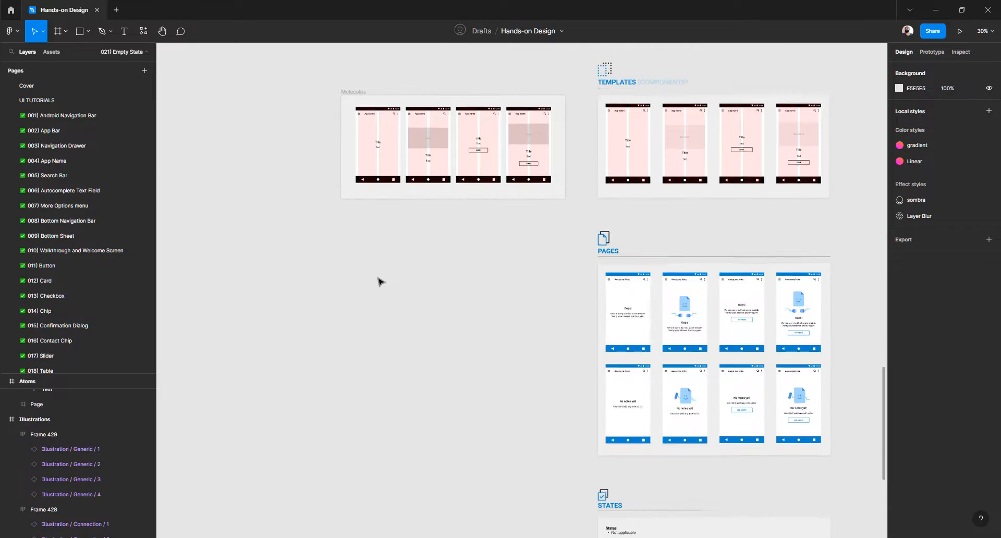
scroll(372, 176, up, 2)
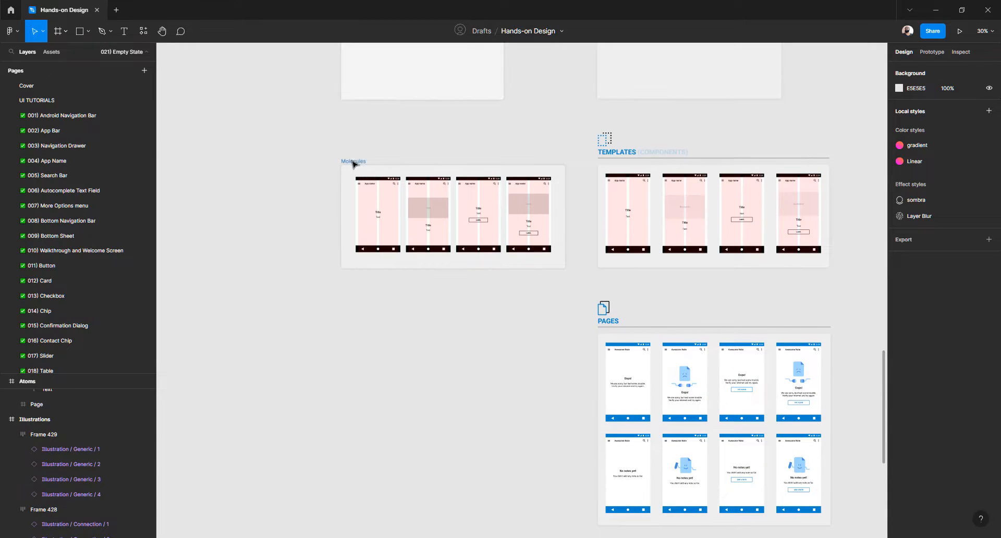
drag(362, 176, 371, 335)
scroll(369, 333, down, 2)
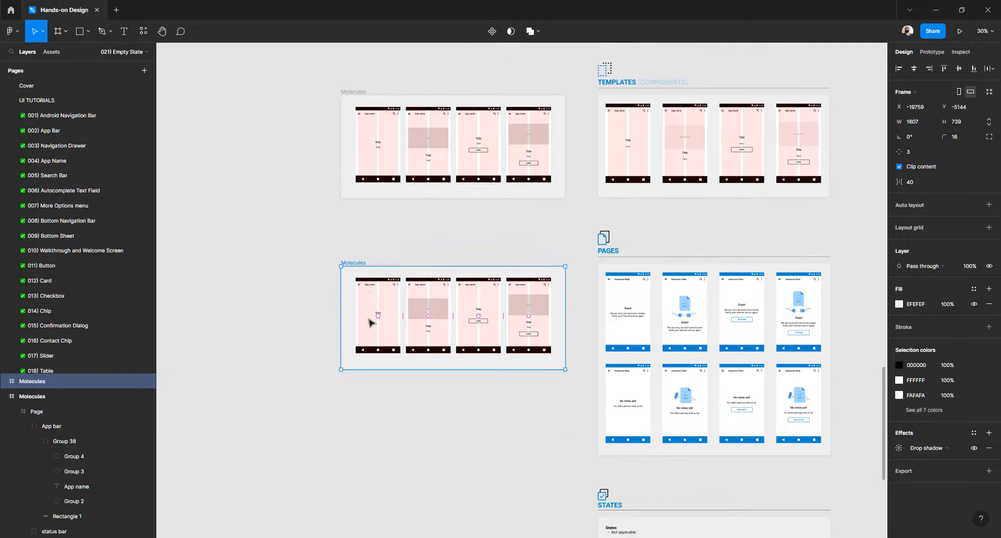
scroll(371, 328, up, 3)
drag(336, 238, 338, 234)
Extend the copied Molecules frame downward to a height of 1378, leaving empty space below the phone pages
scroll(493, 293, down, 2)
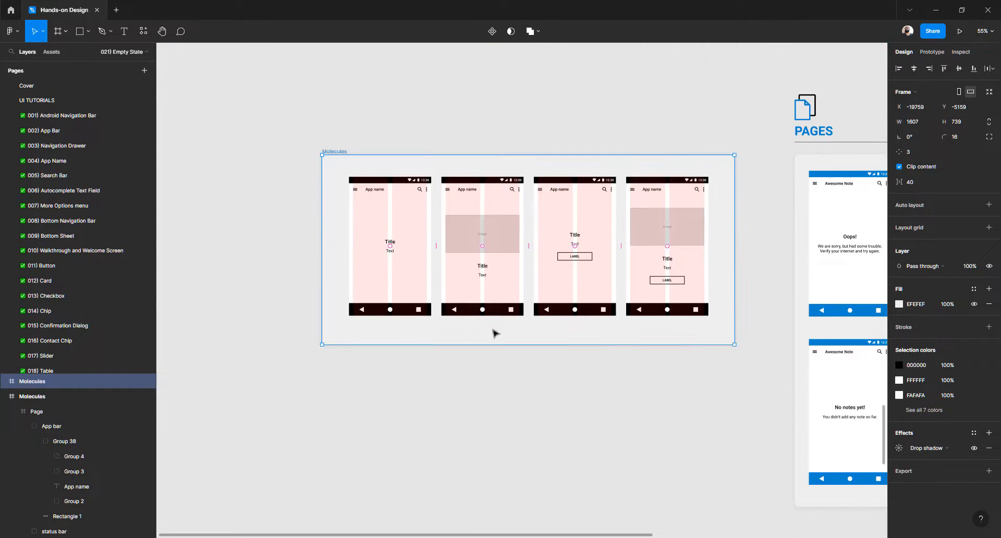
drag(490, 342, 527, 505)
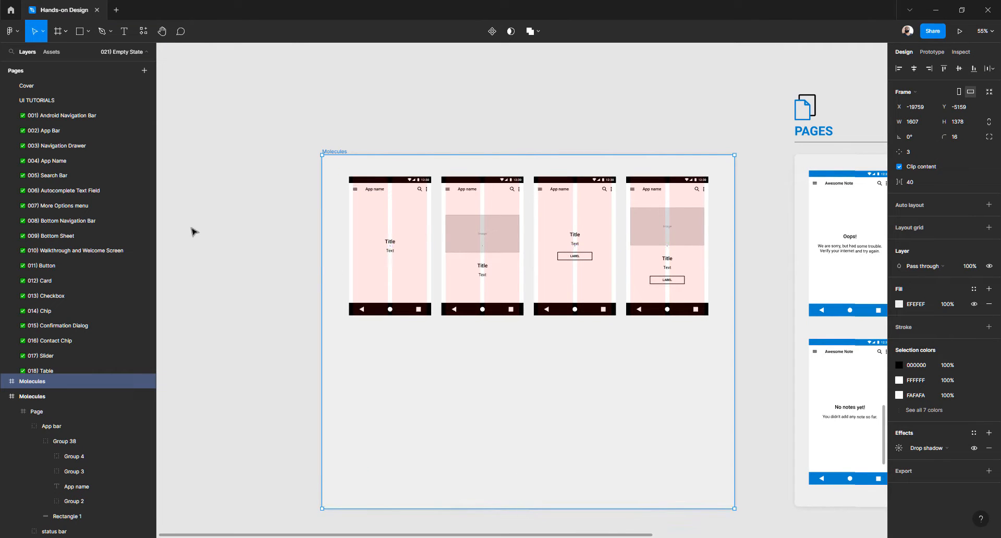
key(Escape)
Hide the two-column layout grid on each of the four phone pages in the copied Molecules frame
scroll(394, 225, up, 3)
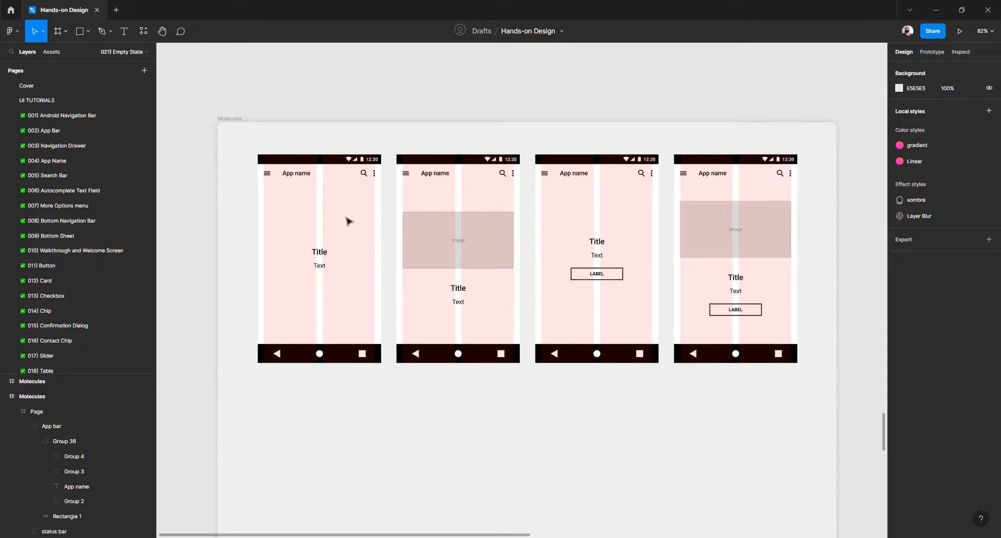
click(343, 217)
click(187, 232)
click(332, 228)
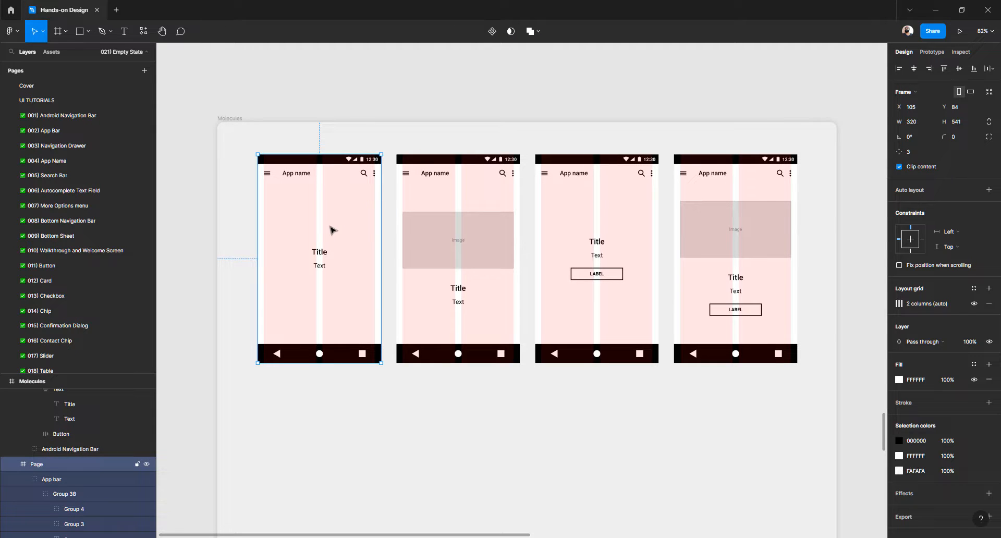
click(973, 306)
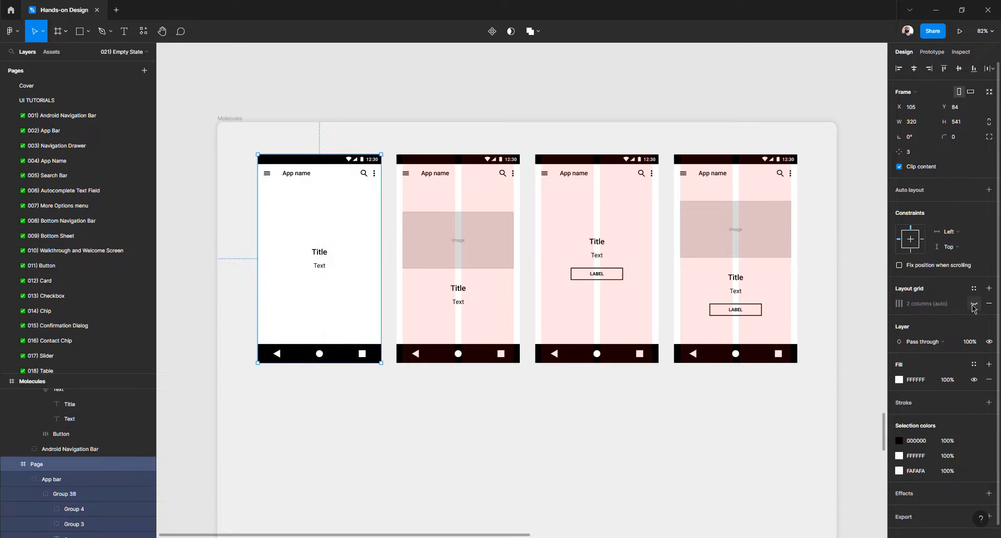
click(469, 256)
click(973, 304)
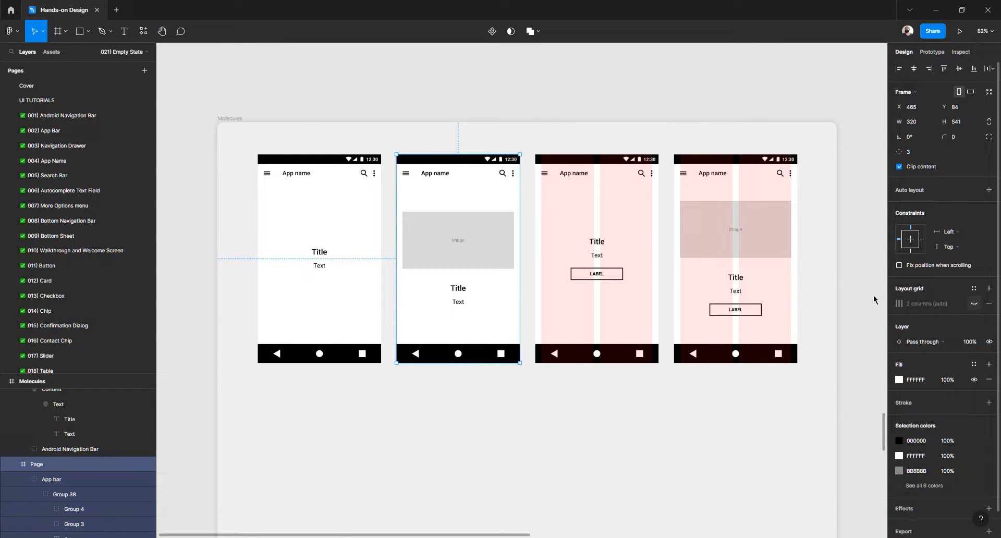
click(605, 259)
click(975, 304)
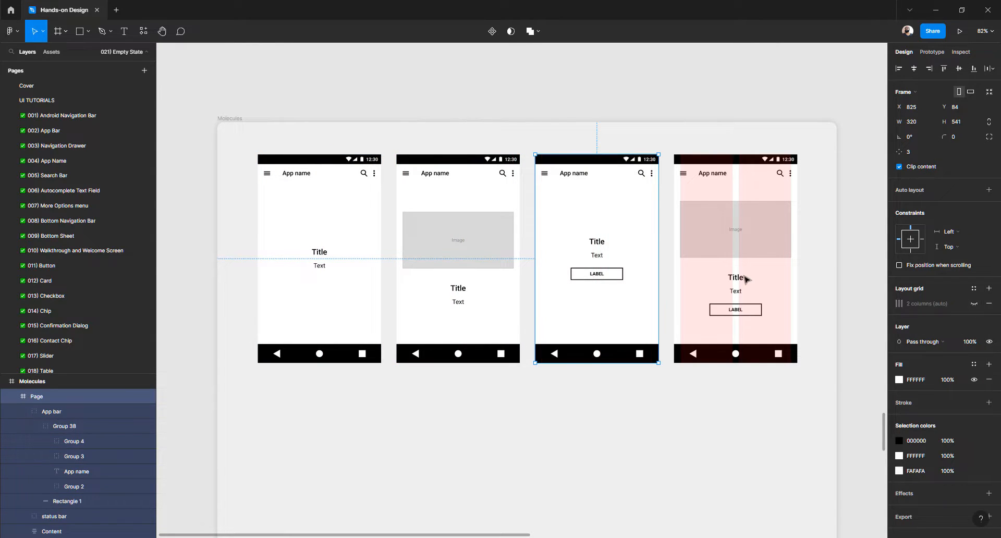
click(746, 279)
click(974, 304)
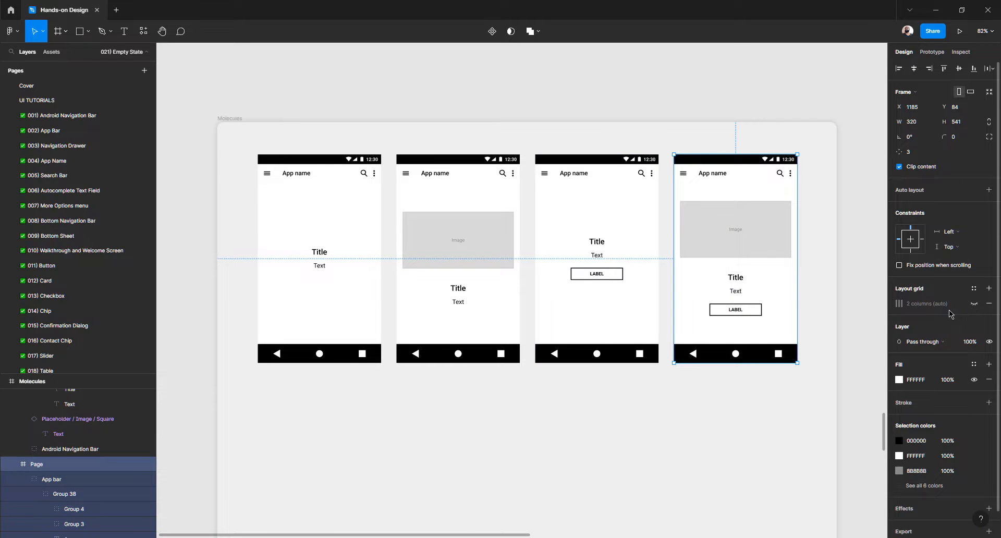
Reveal the Button / Ghost components in the local component library and collapse the Add Note, Connection and Generic illustration groups
click(588, 280)
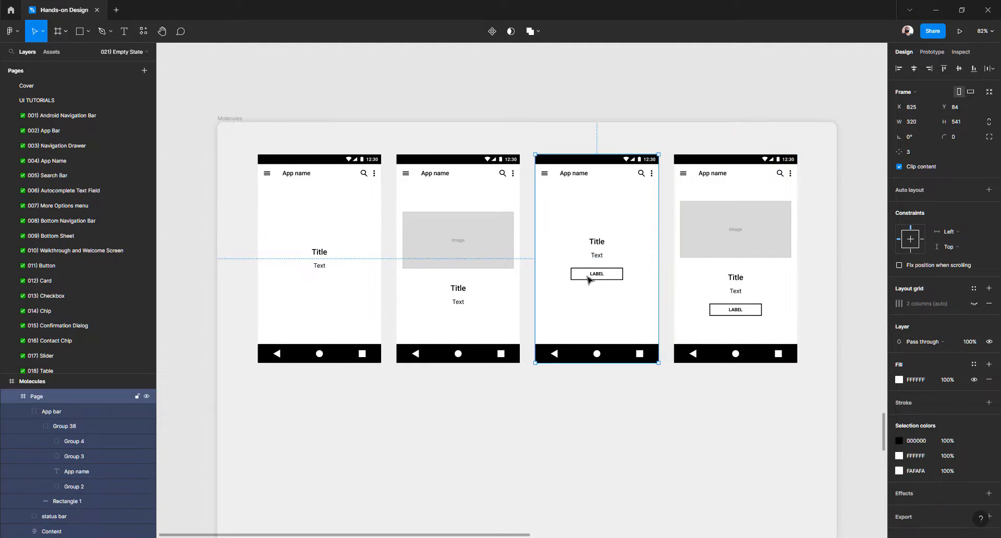
double_click(588, 279)
click(587, 279)
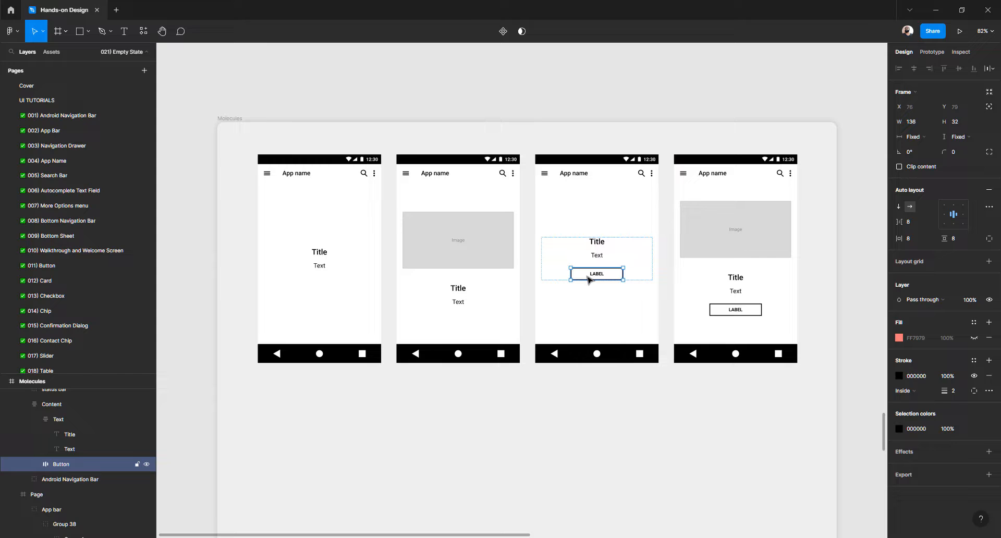
click(51, 52)
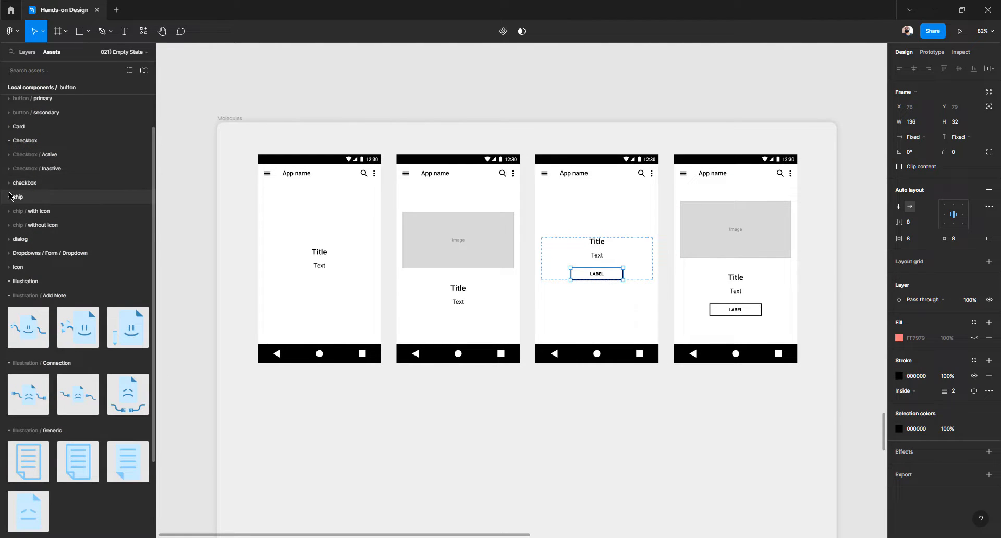
click(8, 296)
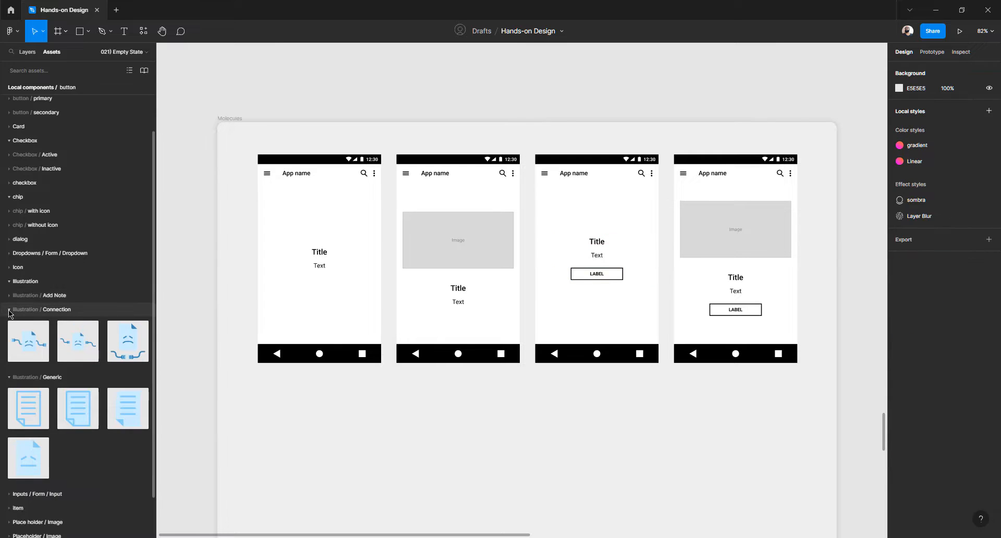
click(9, 314)
click(9, 327)
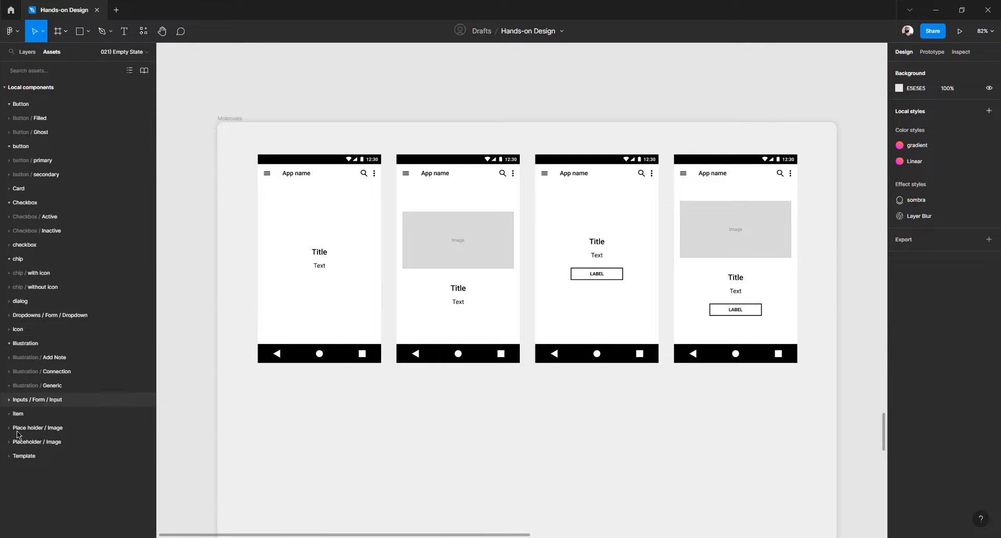
click(9, 132)
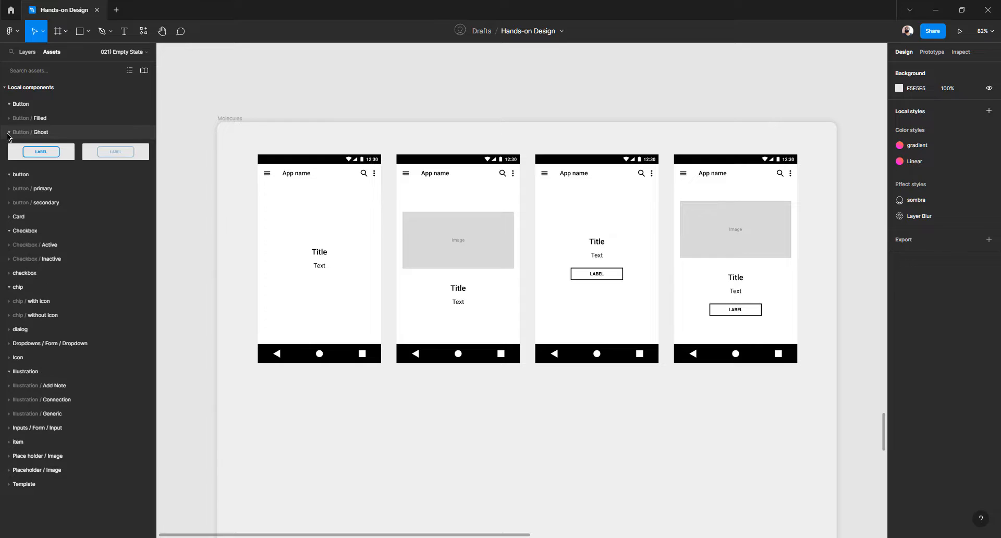
double_click(45, 156)
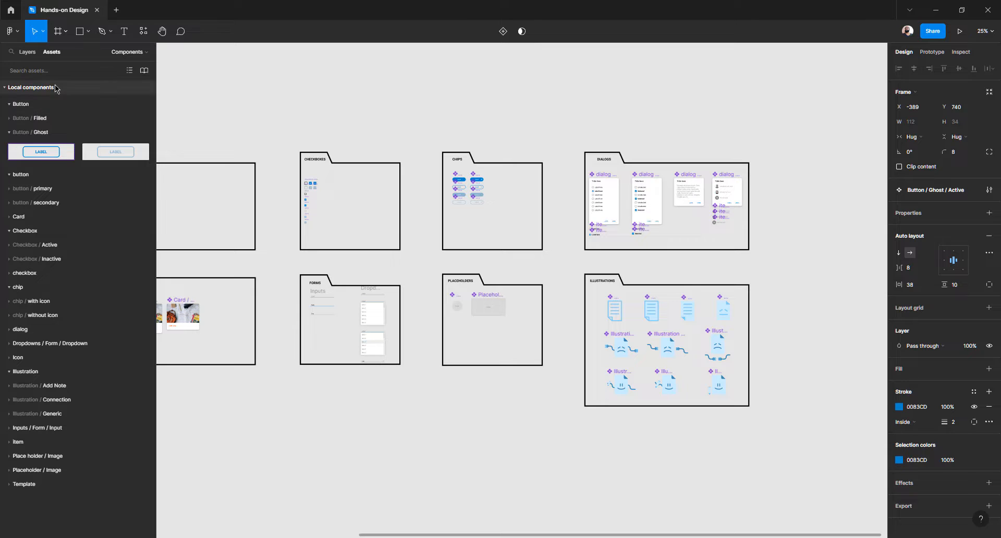
click(29, 52)
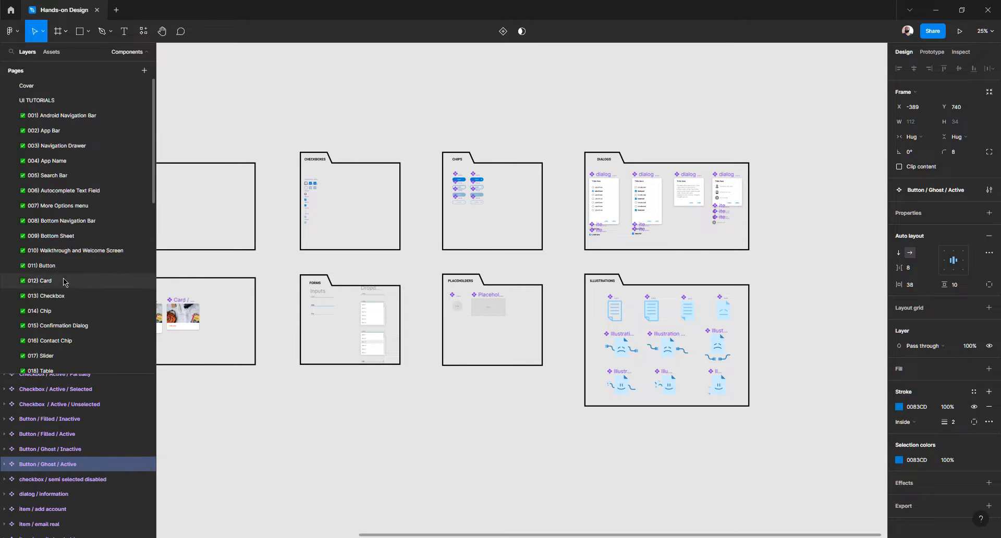
scroll(60, 271, down, 10)
scroll(54, 251, up, 5)
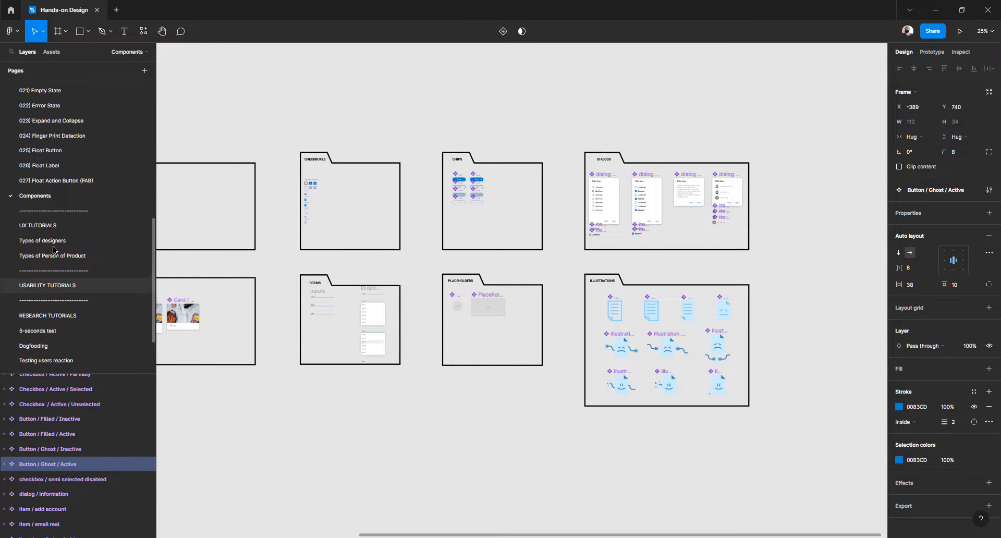
click(59, 196)
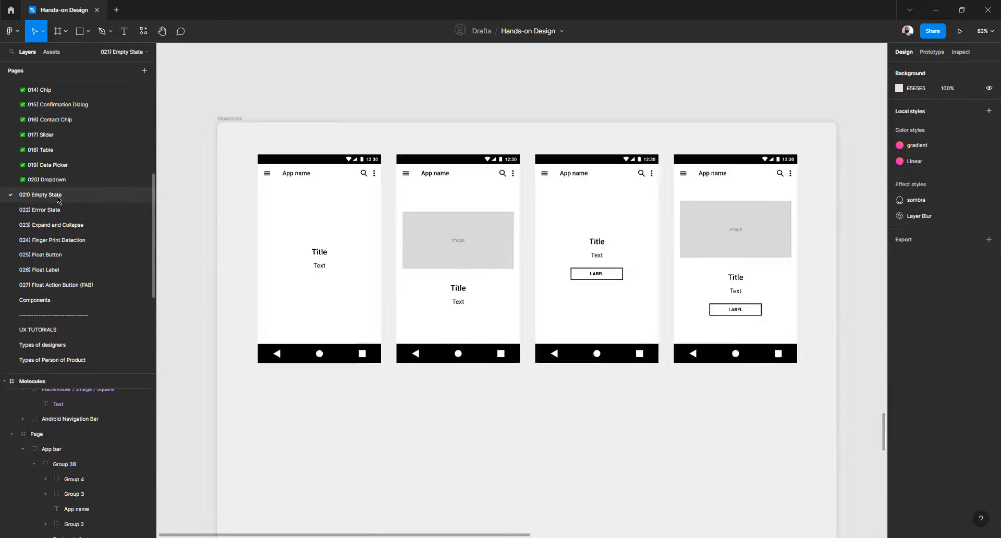
Add an active Button / Ghost instance to the third page's content, between its text and the black button
click(50, 53)
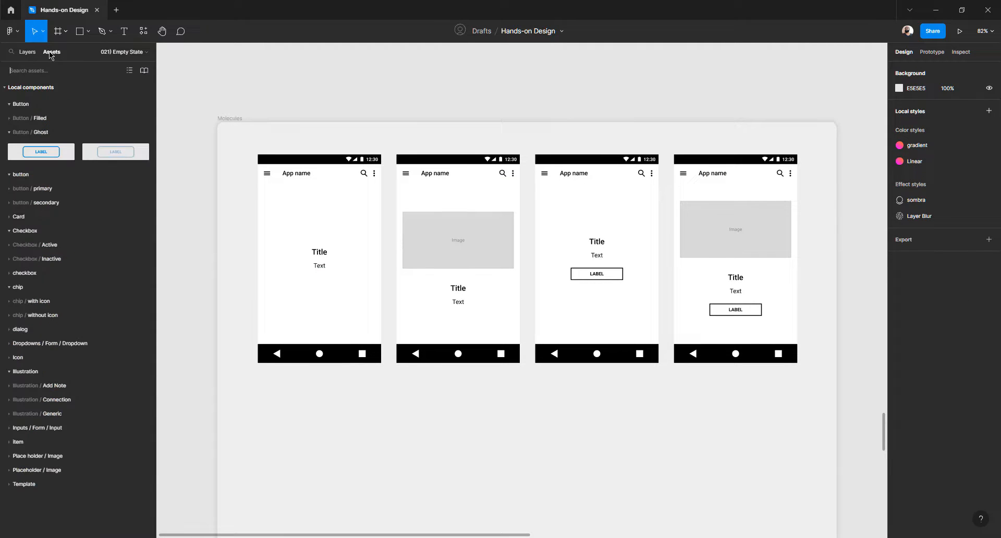
drag(41, 151, 449, 394)
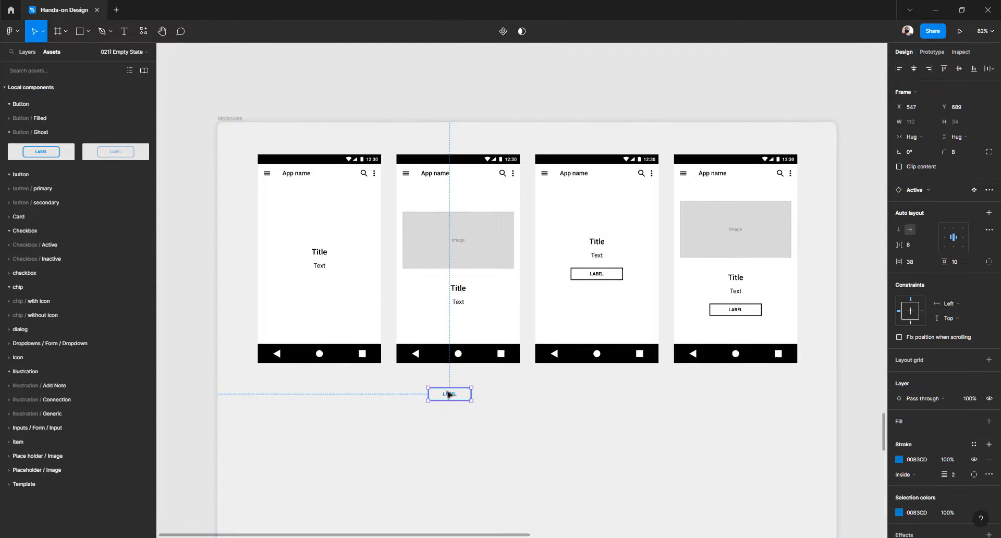
scroll(449, 394, up, 5)
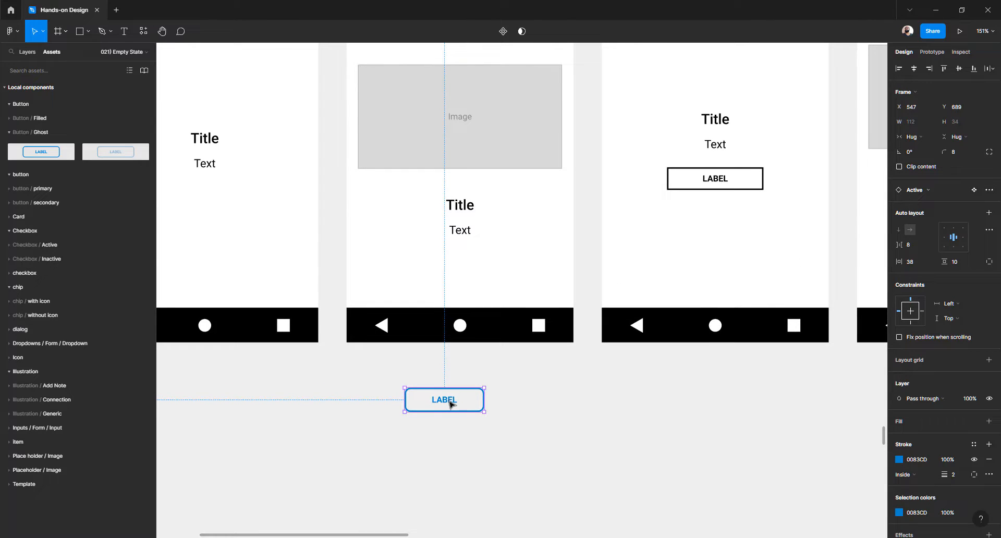
drag(445, 399, 716, 176)
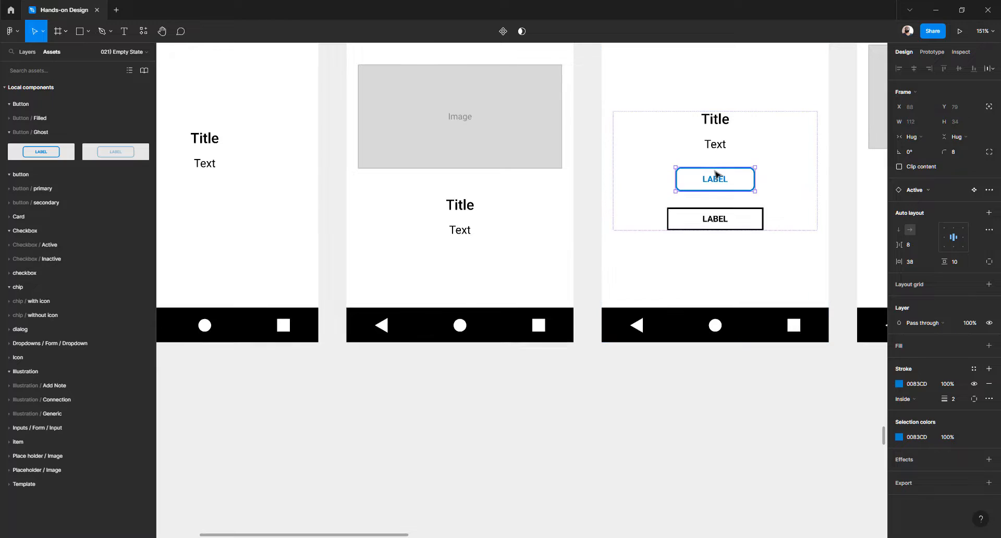
Set the new blue button's corner radius to 0 and delete the black button below it
scroll(715, 183, right, 5)
click(963, 155)
text(0)
key(Return)
click(599, 218)
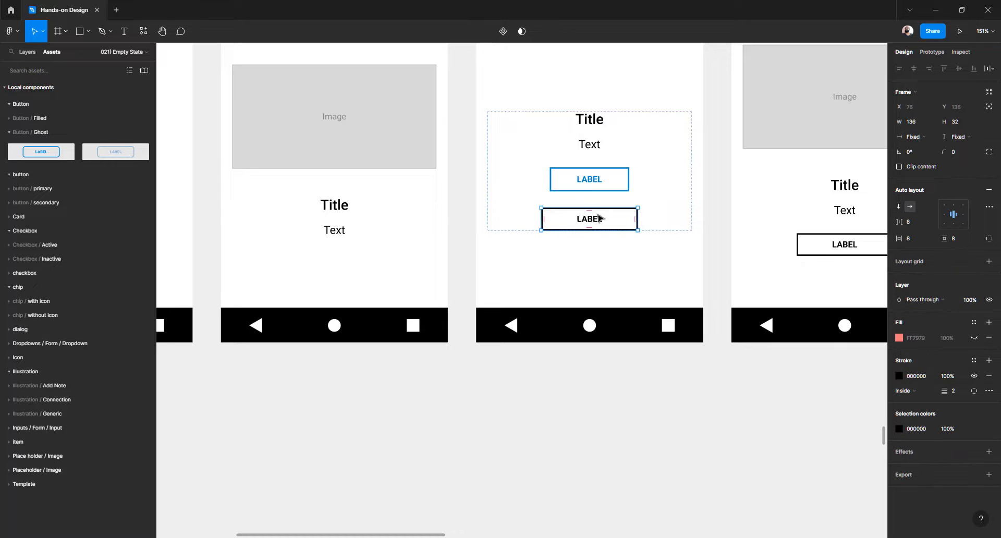
key(Delete)
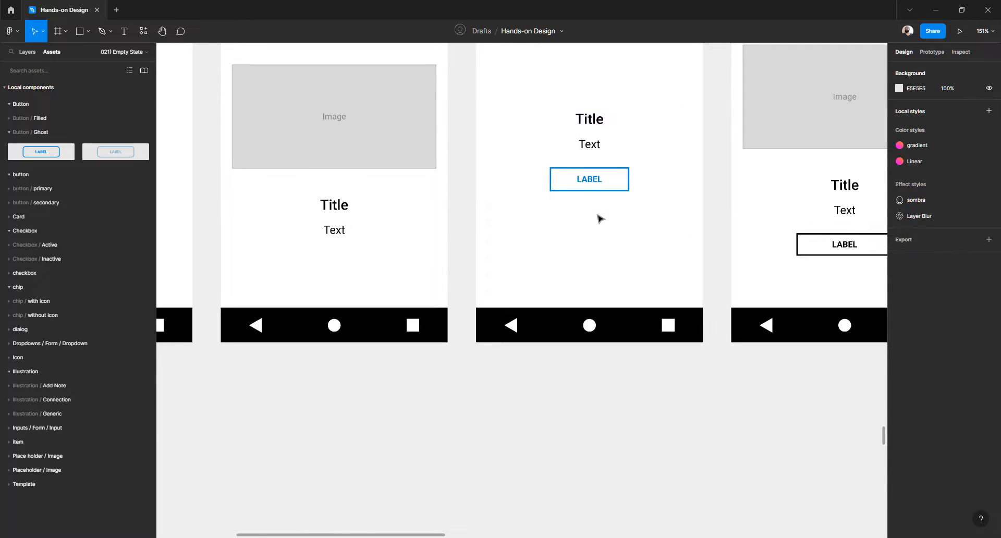
Widen the third page's blue button symmetrically to 142
click(589, 182)
click(589, 181)
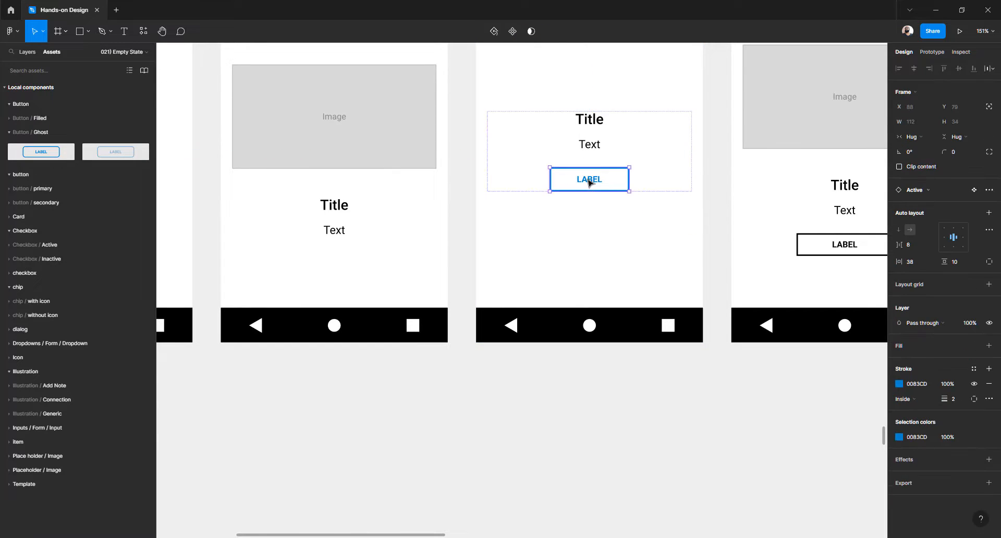
drag(629, 181, 640, 180)
scroll(632, 211, up, 4)
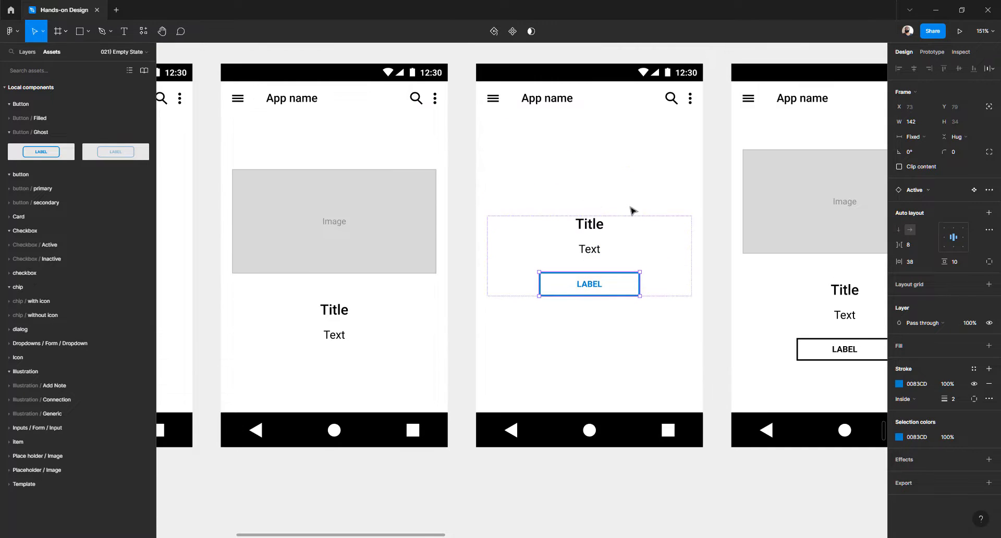
Copy the blue button into the fourth page's content and delete the black button there
scroll(632, 211, right, 4)
click(521, 473)
click(489, 287)
click(489, 286)
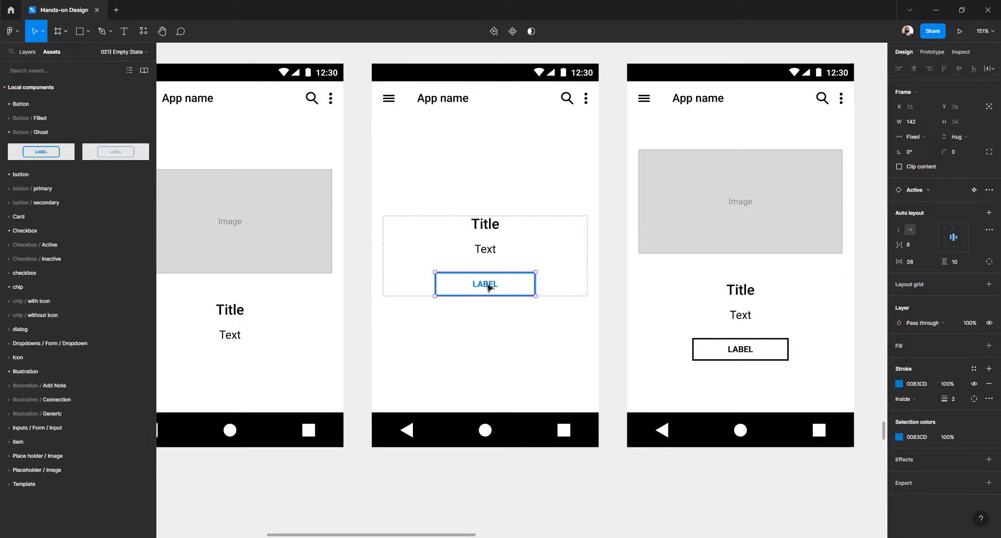
click(740, 343)
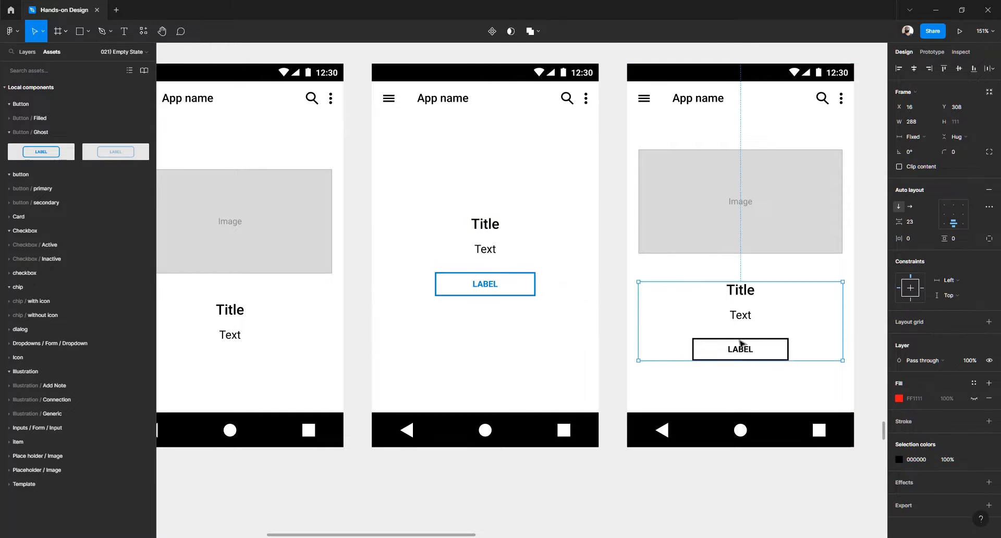
key(ctrl+v)
click(740, 344)
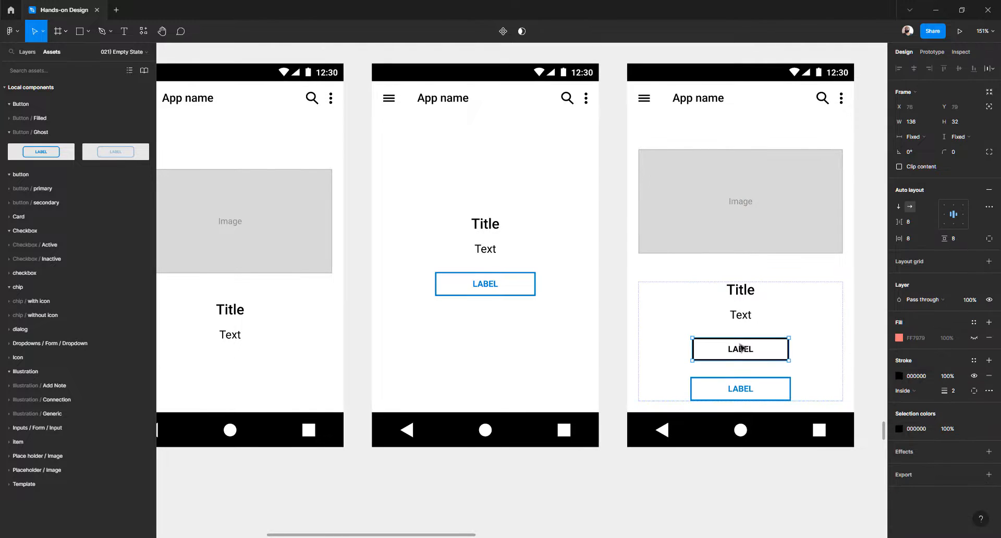
key(Delete)
scroll(629, 336, down, 5)
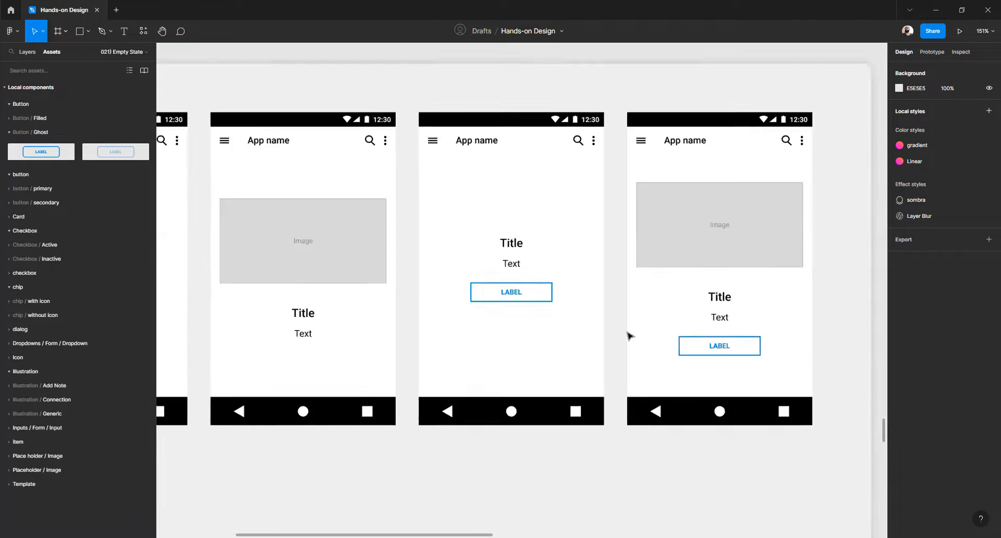
Replace the first page's app bar title with "Awesome Note", copied from the first reference page in the PAGES section
scroll(629, 335, left, 3)
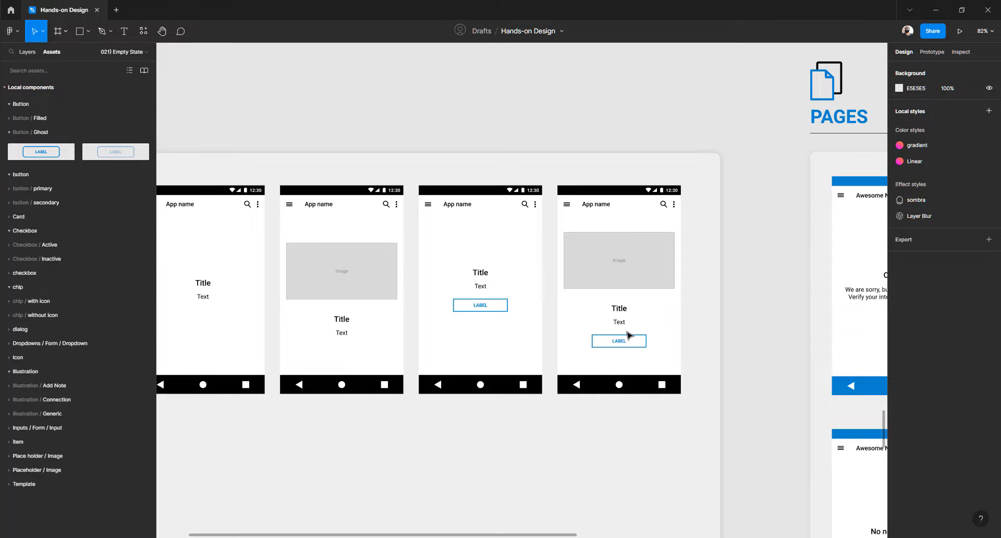
scroll(472, 291, right, 6)
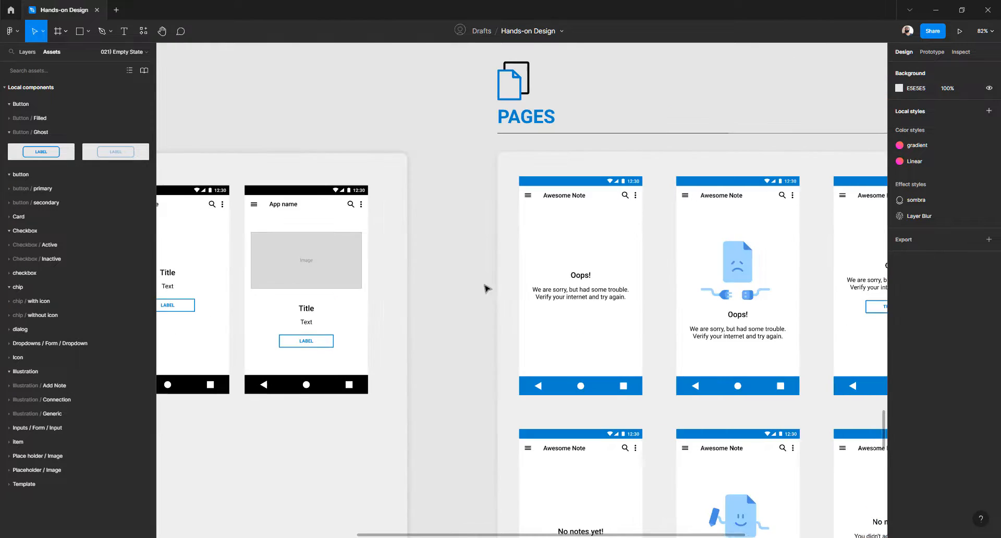
scroll(574, 191, up, 5)
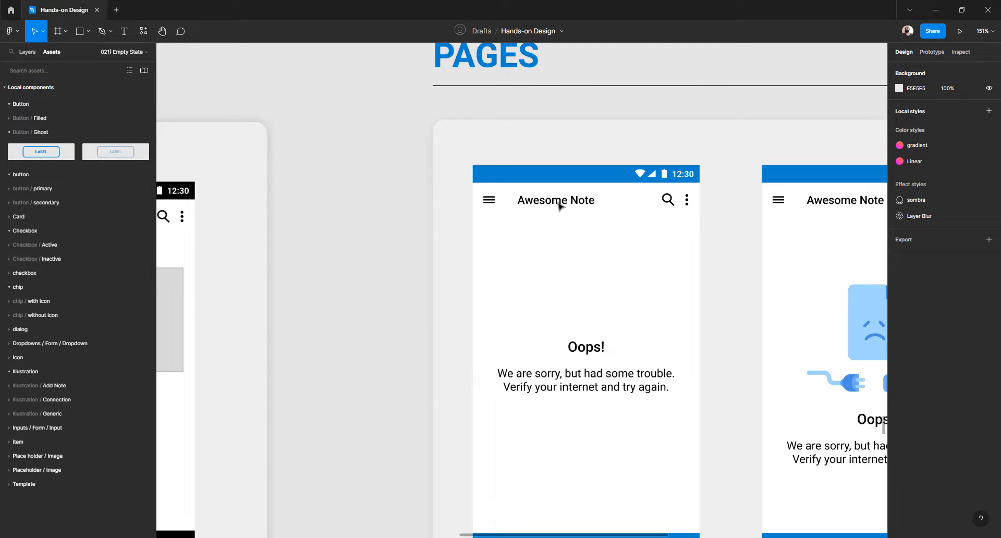
double_click(559, 206)
key(ctrl+c)
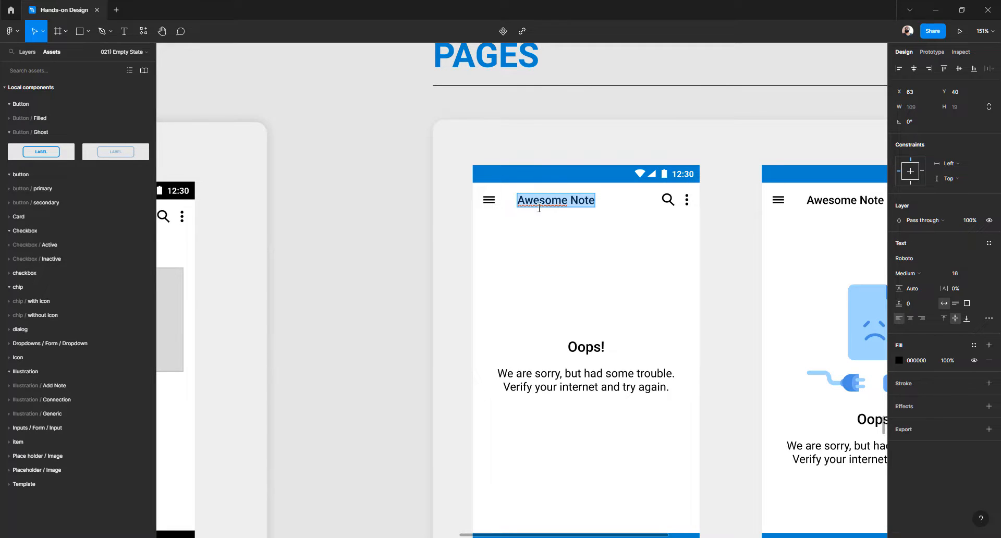
key(Escape)
ctrl+scroll(446, 250, down, 6)
scroll(448, 250, left, 6)
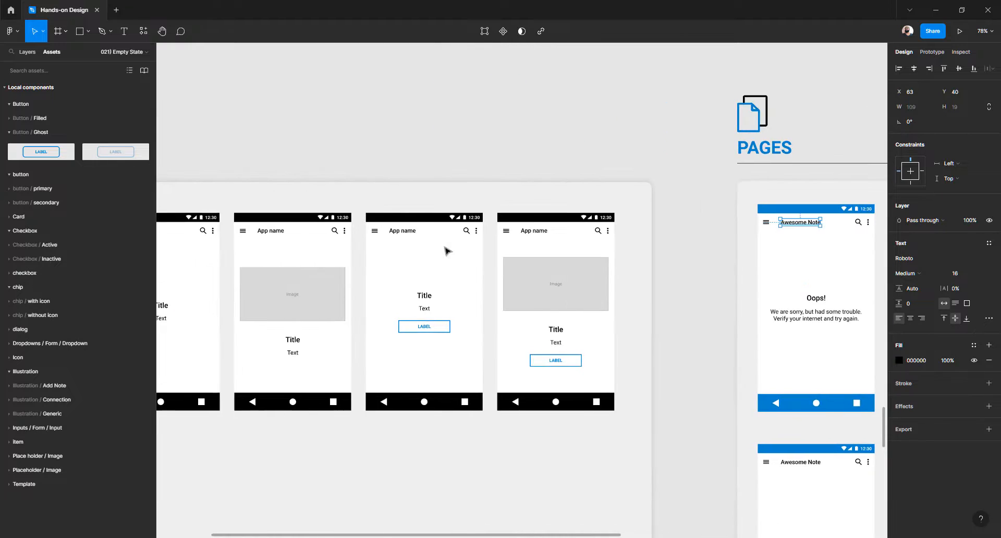
ctrl+scroll(474, 232, up, 5)
double_click(474, 232)
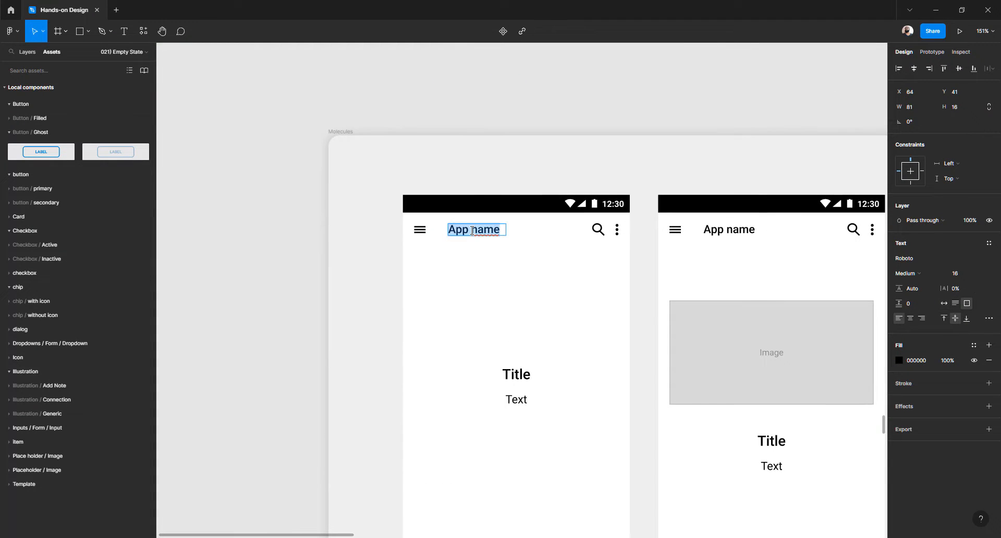
key(ctrl+v)
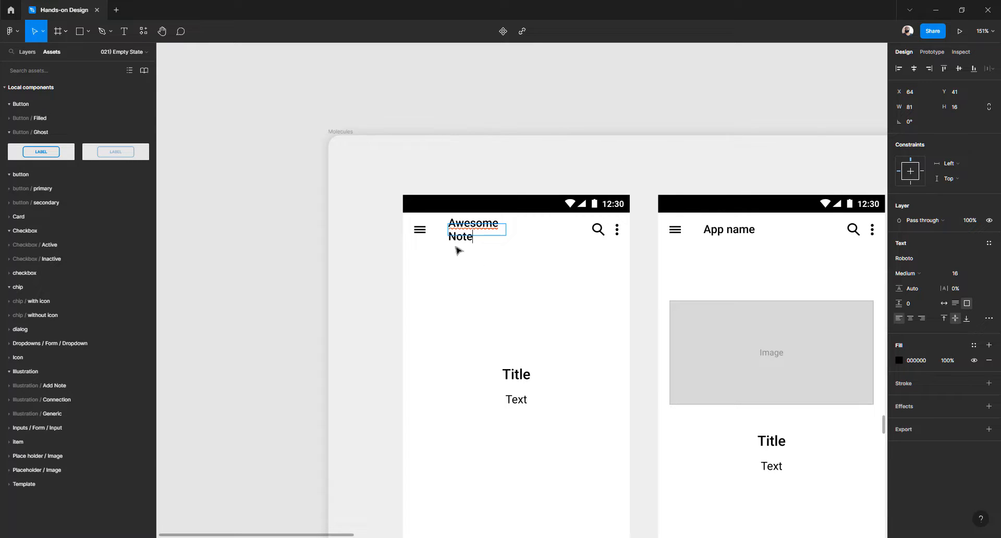
Set the first page's app bar title to auto width so the text fits on one line
scroll(479, 226, up, 3)
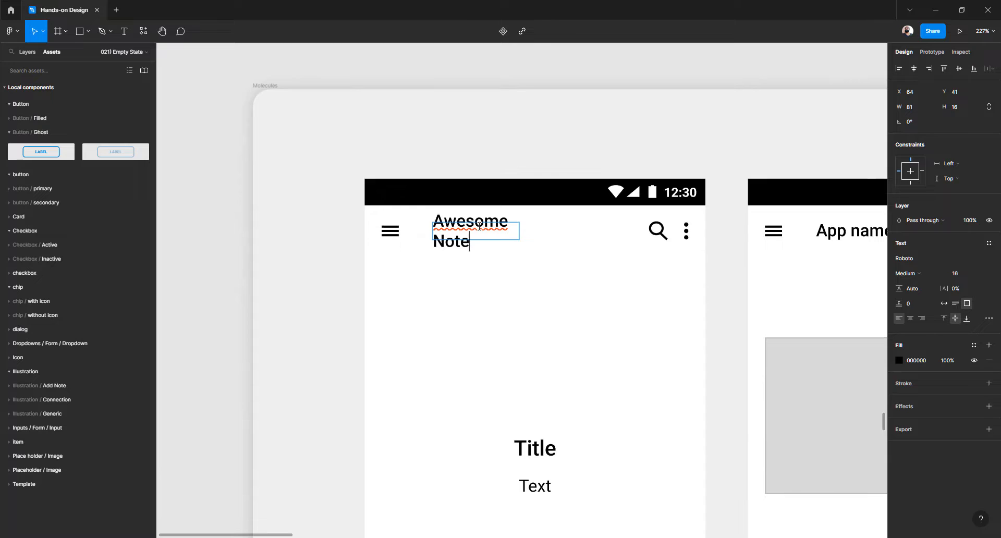
click(943, 304)
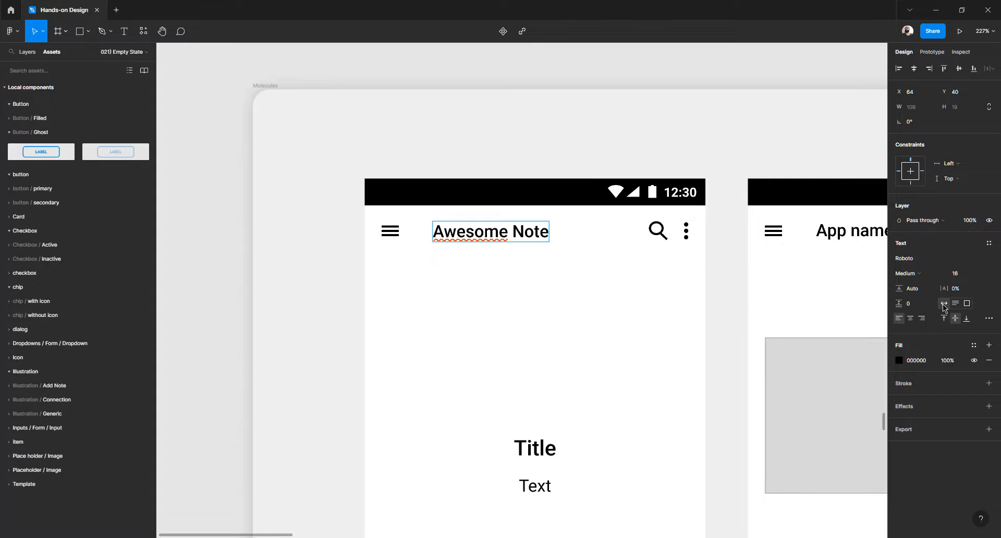
key(Escape)
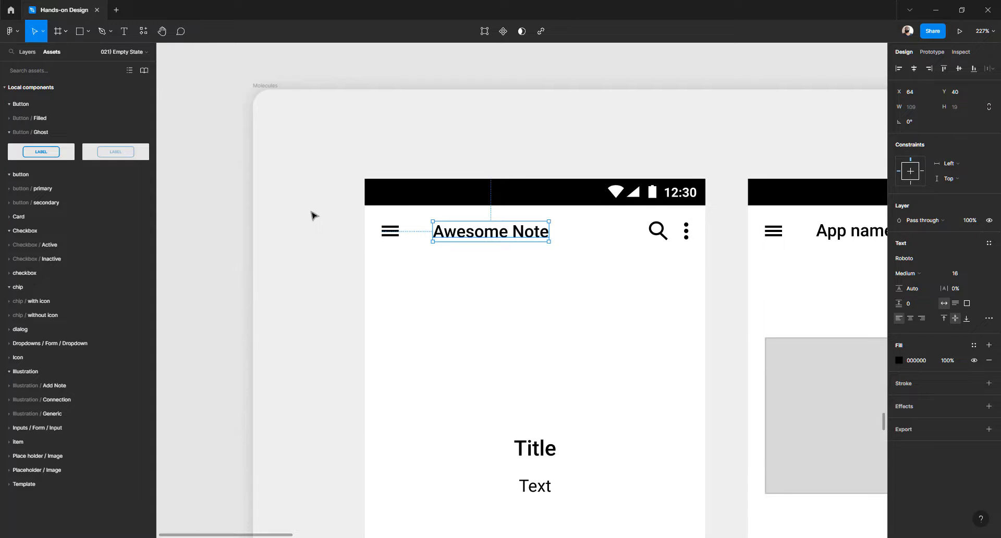
Recolor the status and navigation bars of all four pages with the blue sampled from the reference page's status bar
scroll(284, 217, down, 5)
key(Escape)
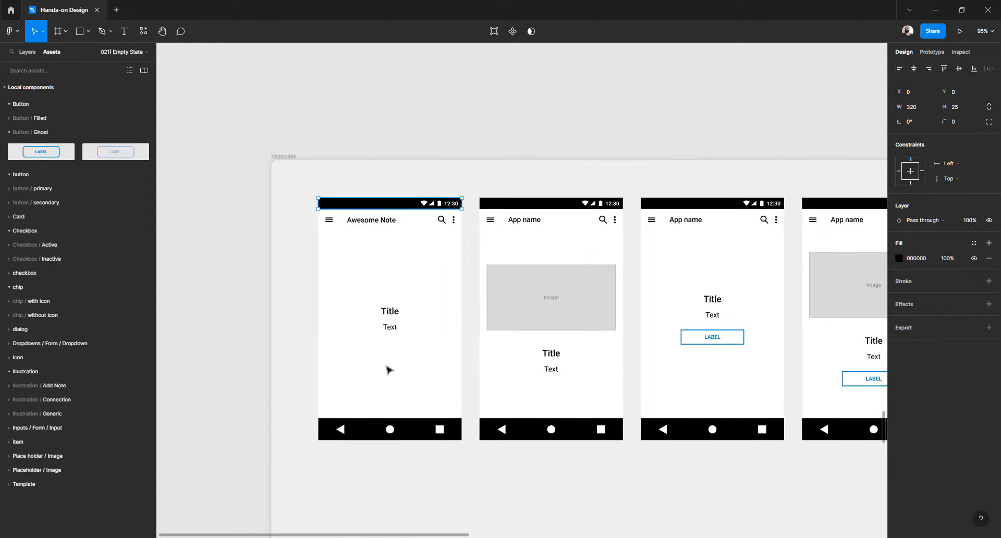
click(372, 426)
shift+click(524, 426)
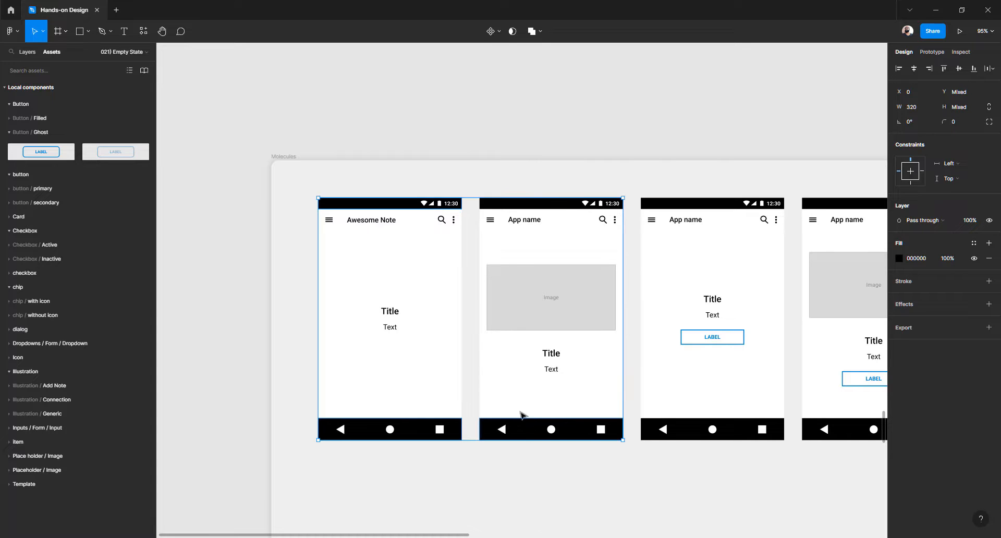
shift+click(687, 430)
shift+click(830, 211)
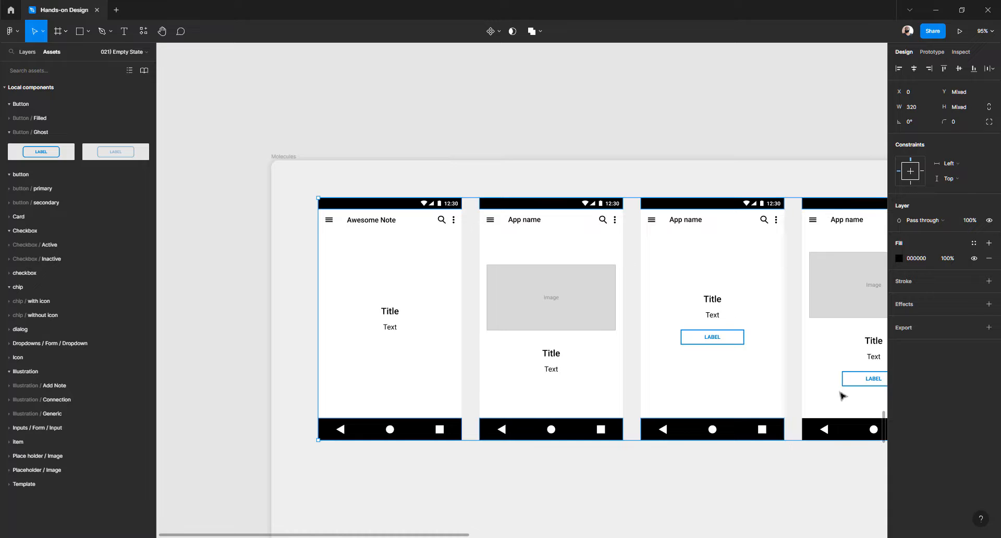
scroll(767, 393, right, 5)
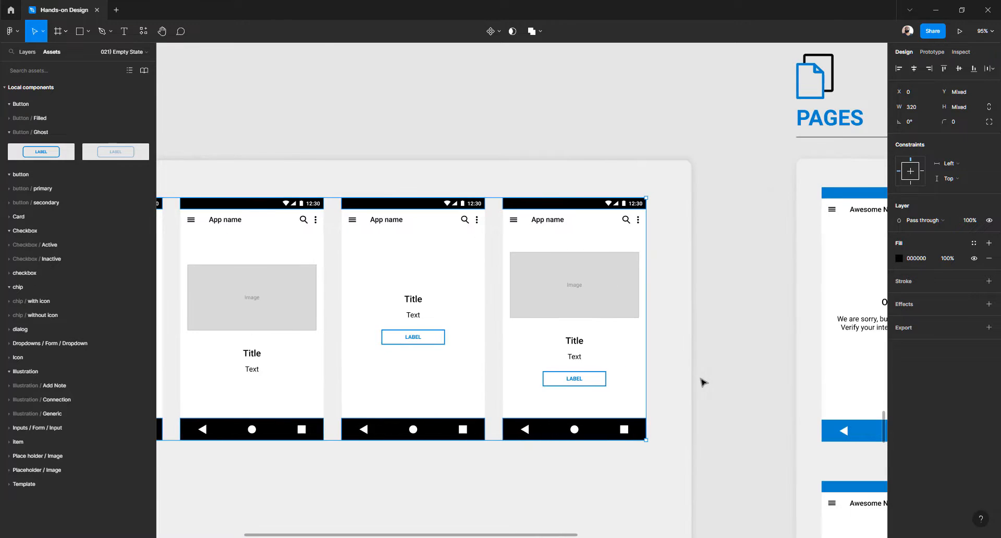
key(i)
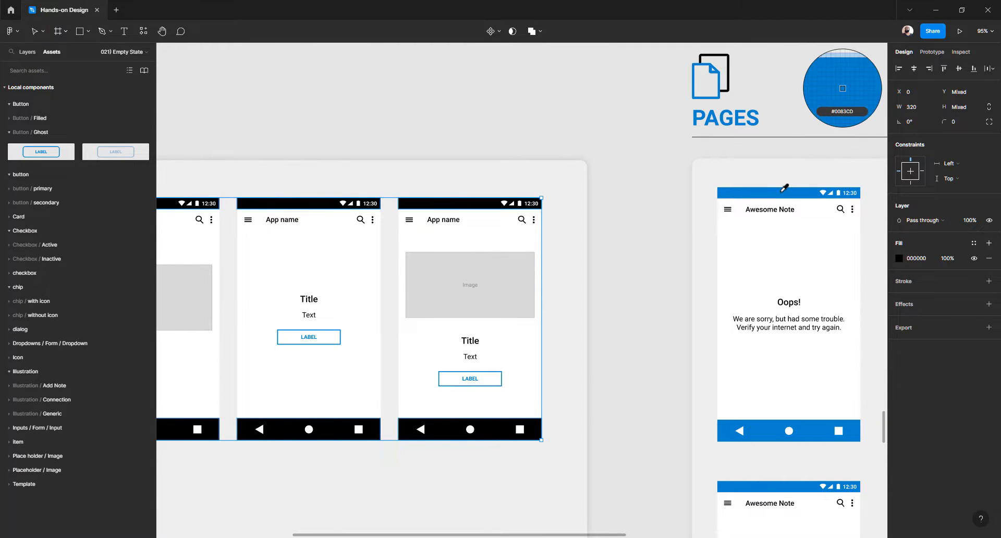
click(779, 192)
click(648, 227)
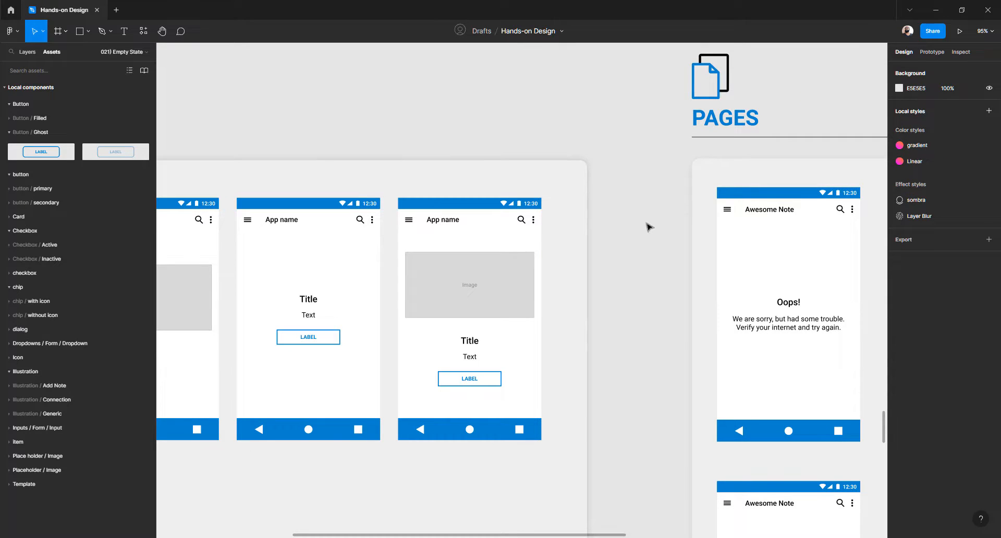
Change the heading of the first reference page in the PAGES section to "Ooops!"
double_click(788, 303)
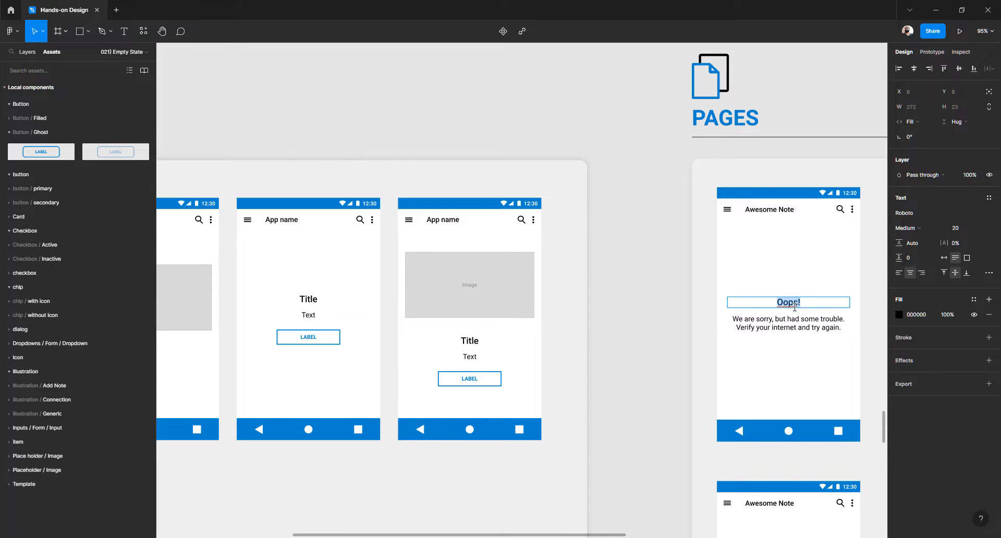
scroll(671, 284, down, 5)
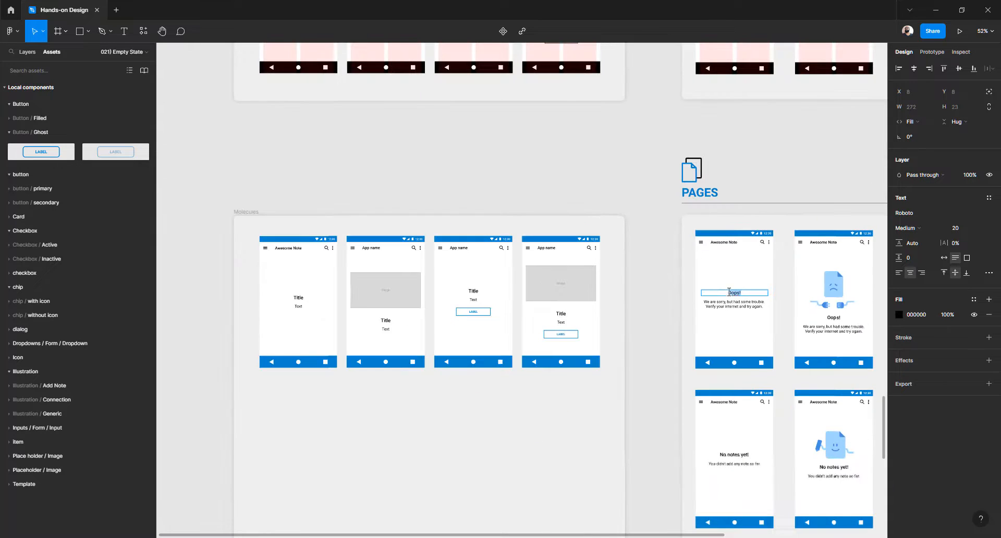
scroll(733, 293, up, 3)
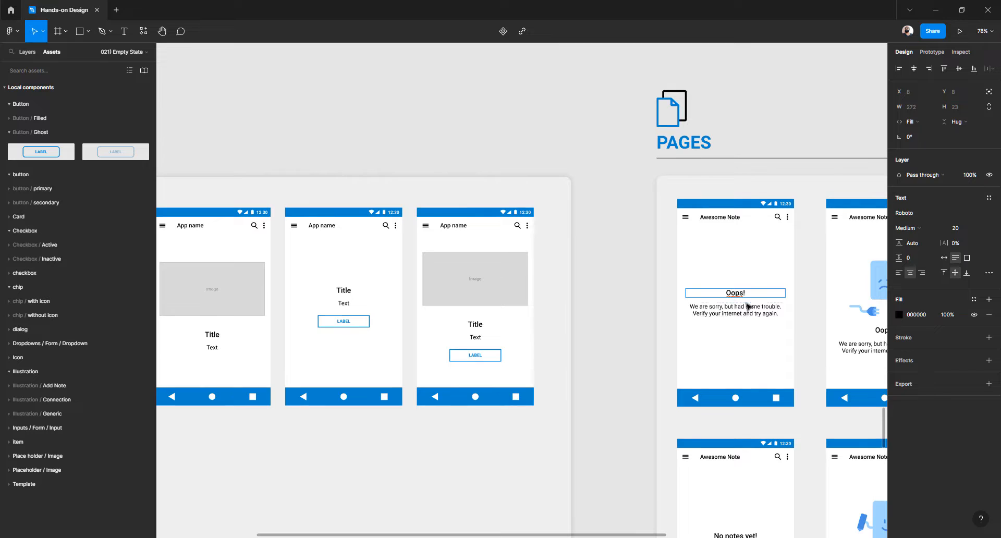
text(O)
key(BackSpace)
text(o)
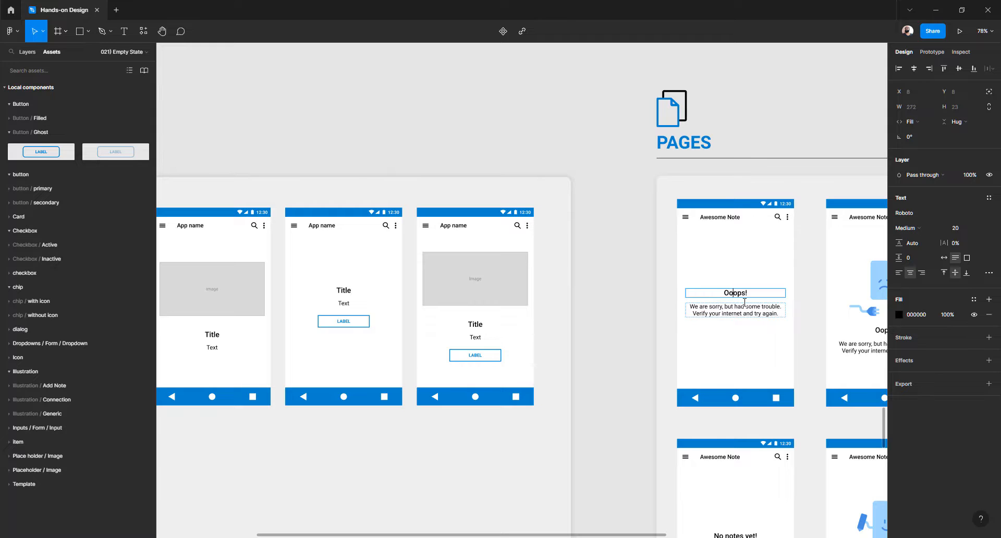
key(shift+Home)
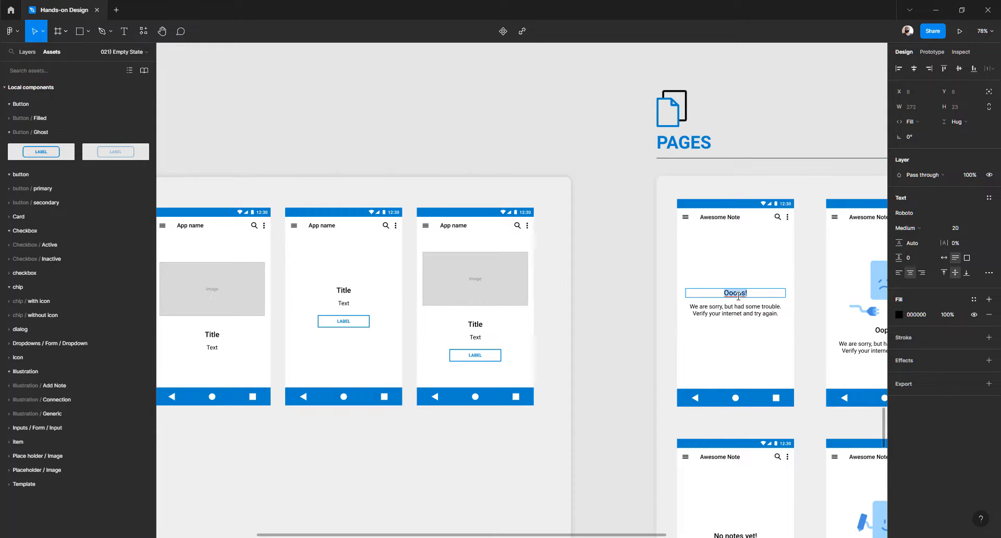
key(Escape)
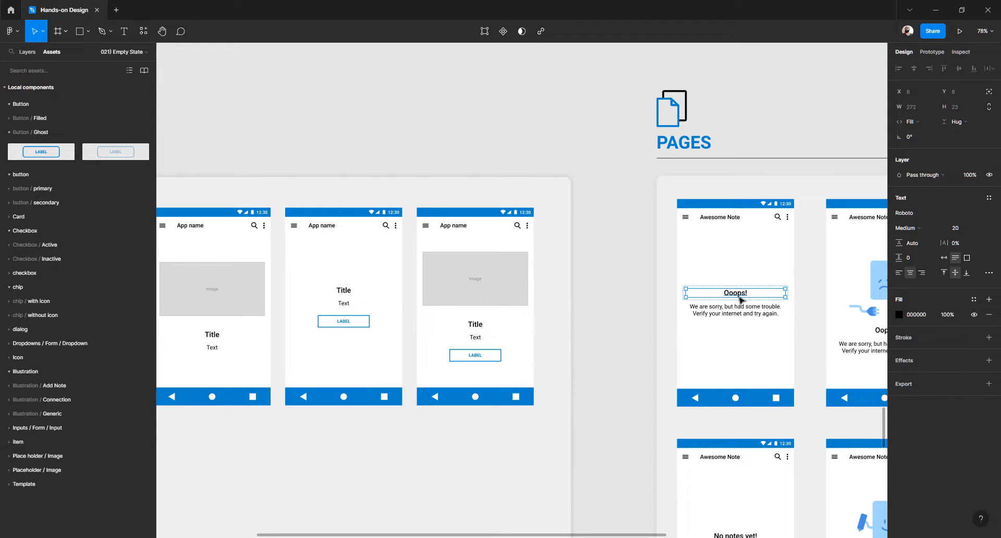
Replace the "Title" placeholder on the first page of the Molecules frame copy with "Ooops!"
scroll(588, 305, left, 5)
scroll(508, 301, up, 4)
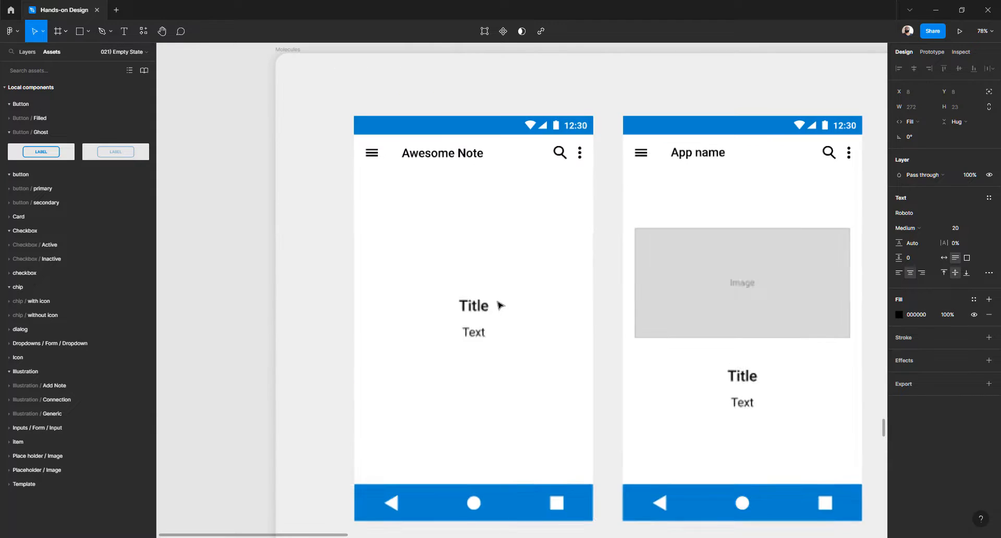
double_click(475, 305)
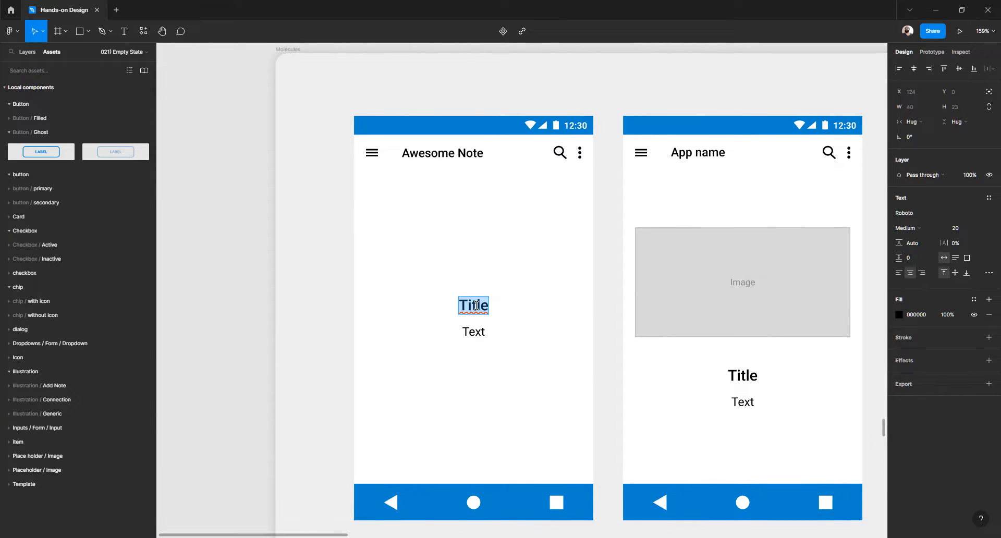
text(Ooops!)
key(Escape)
Deselect the heading, hide the interface around the canvas, and bring the first reference page's message into view
scroll(470, 313, right, 6)
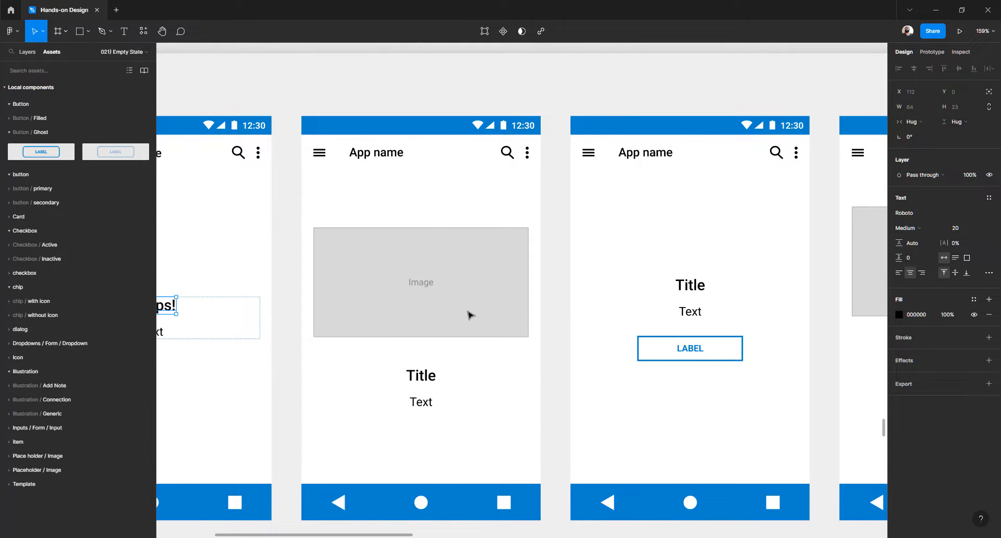
key(ctrl+backslash)
click(558, 307)
ctrl+scroll(558, 307, down, 5)
ctrl+scroll(558, 306, up, 3)
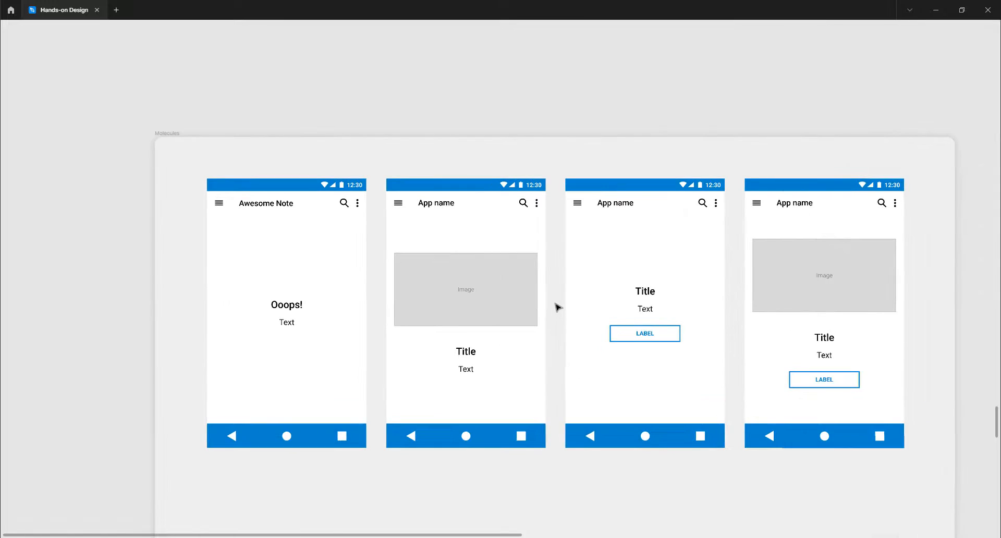
scroll(559, 307, right, 9)
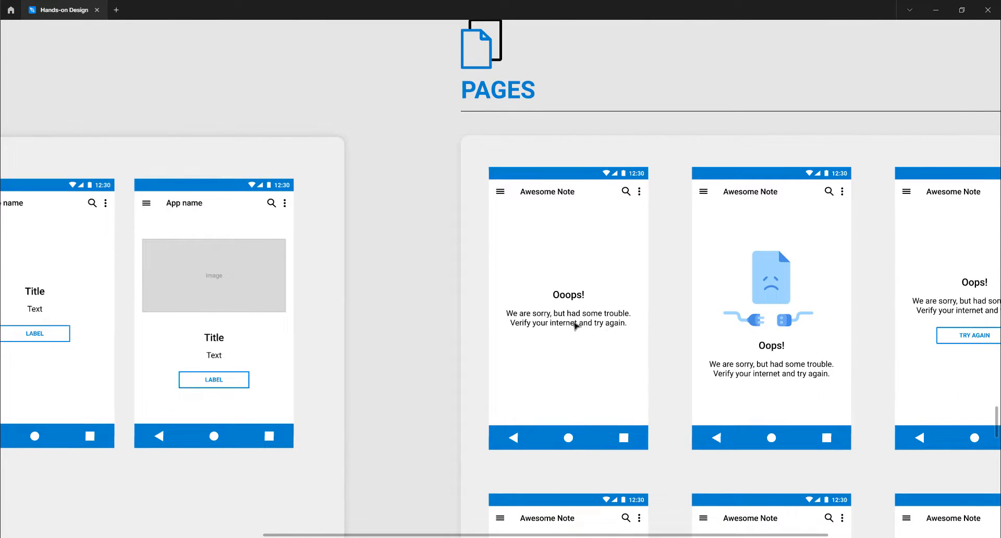
Add "we" to the error message on the first Pages screen so it reads "We are sorry, but we had some trouble."
double_click(573, 322)
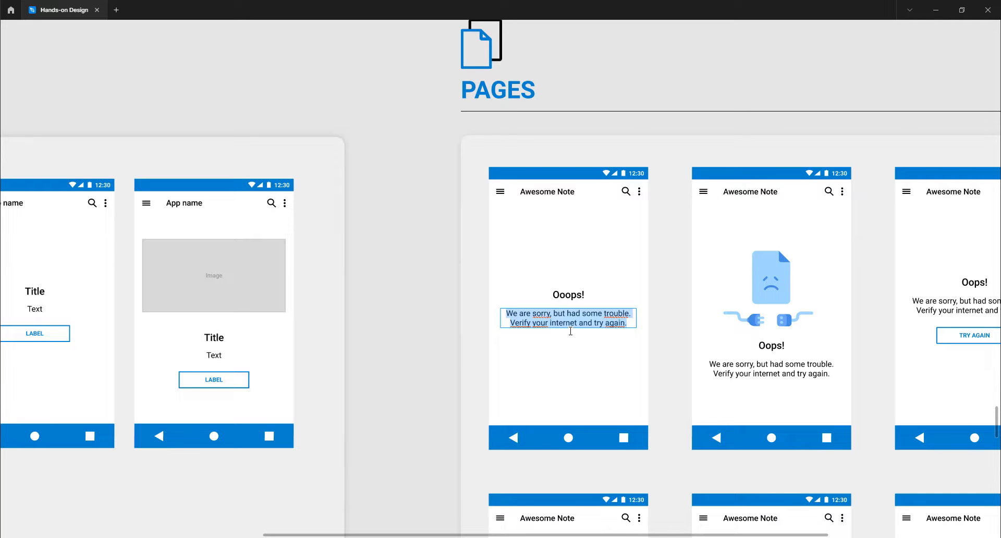
click(568, 315)
text(we)
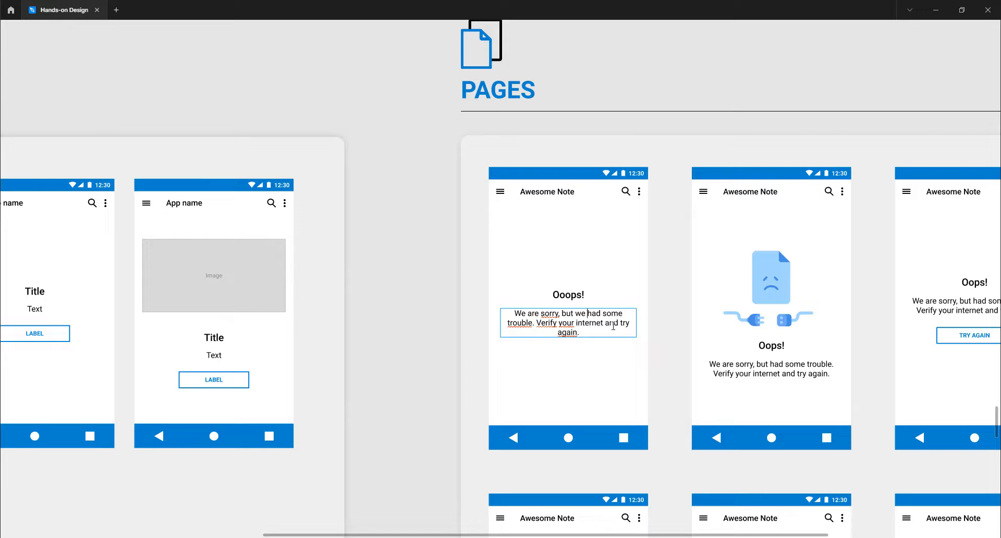
scroll(588, 329, up, 1)
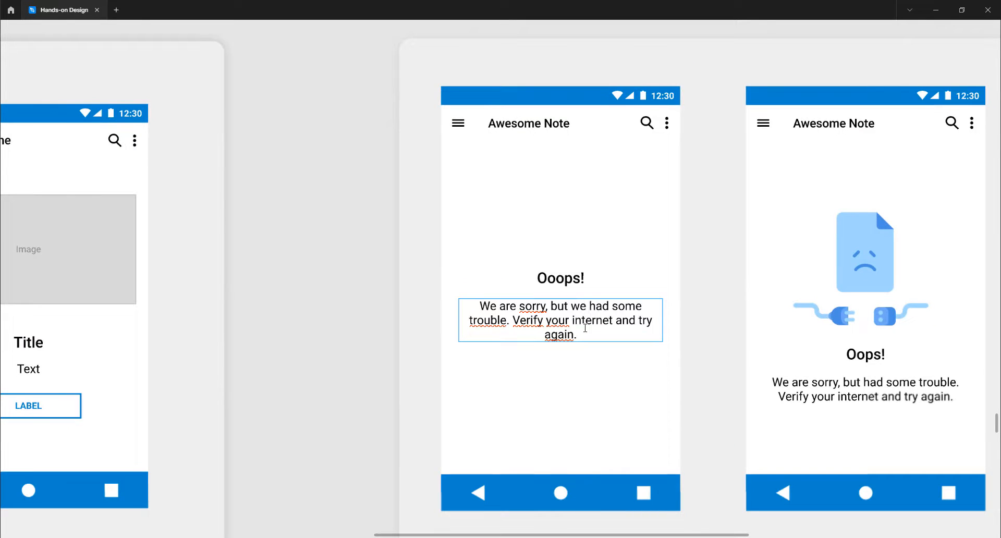
scroll(574, 329, up, 2)
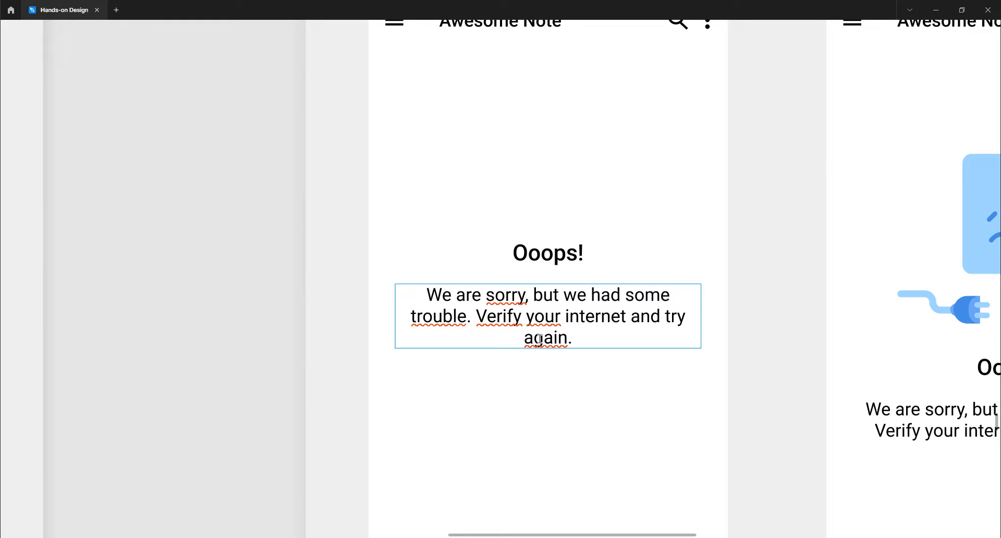
key(Escape)
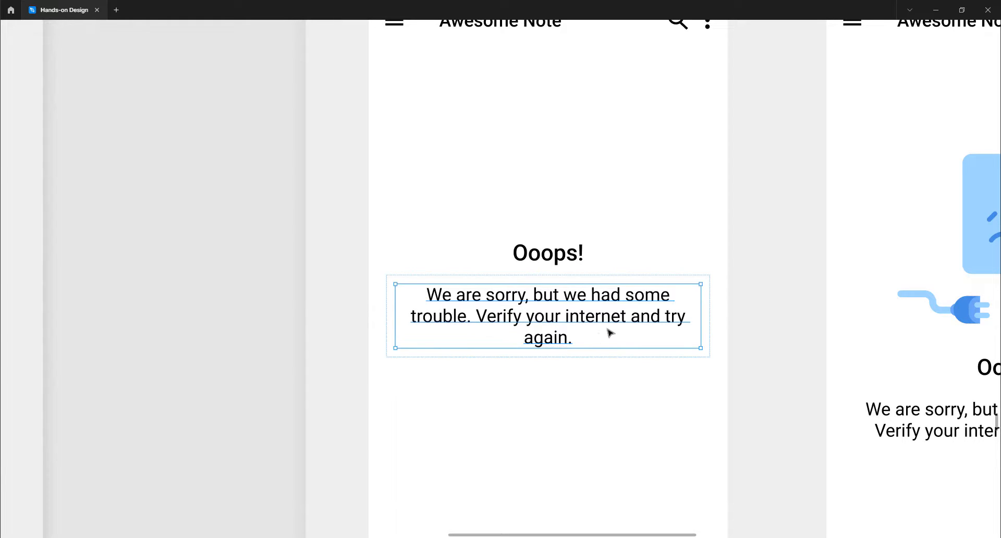
Insert a line break before "and try again." in the first Pages screen's error message
double_click(645, 317)
click(632, 318)
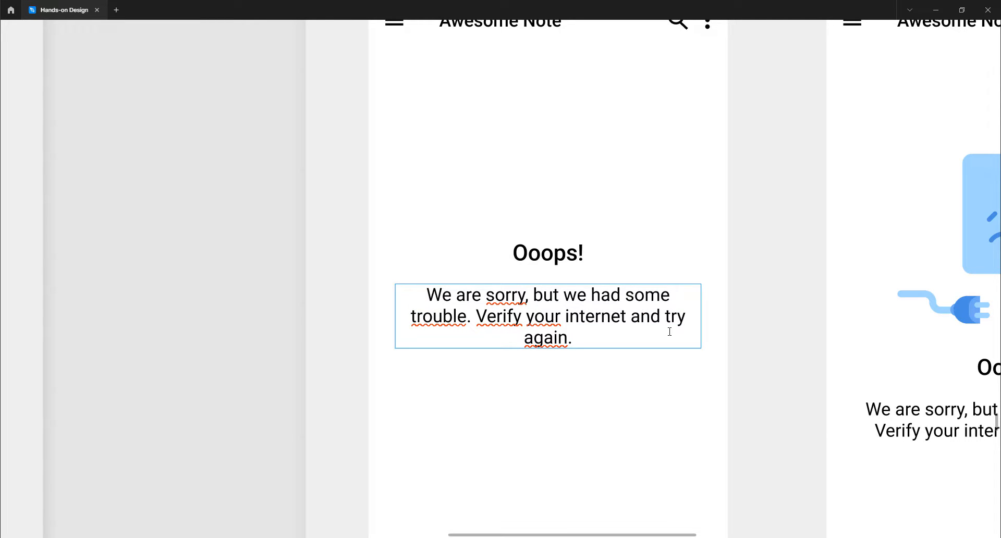
key(Return)
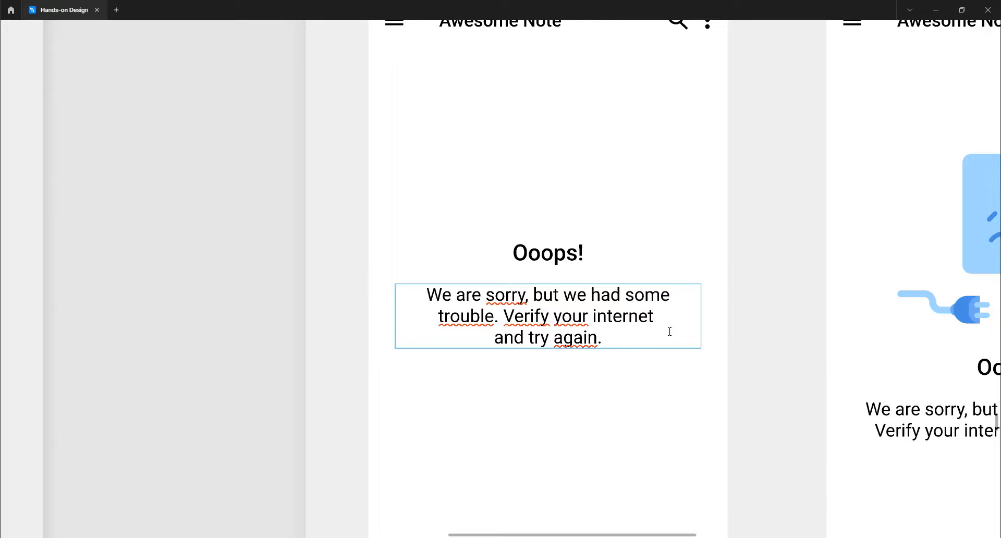
Copy the full error message and paste it over the "Text" placeholder on the first Molecules screen
key(ctrl+a)
key(Escape)
scroll(643, 347, down, 5)
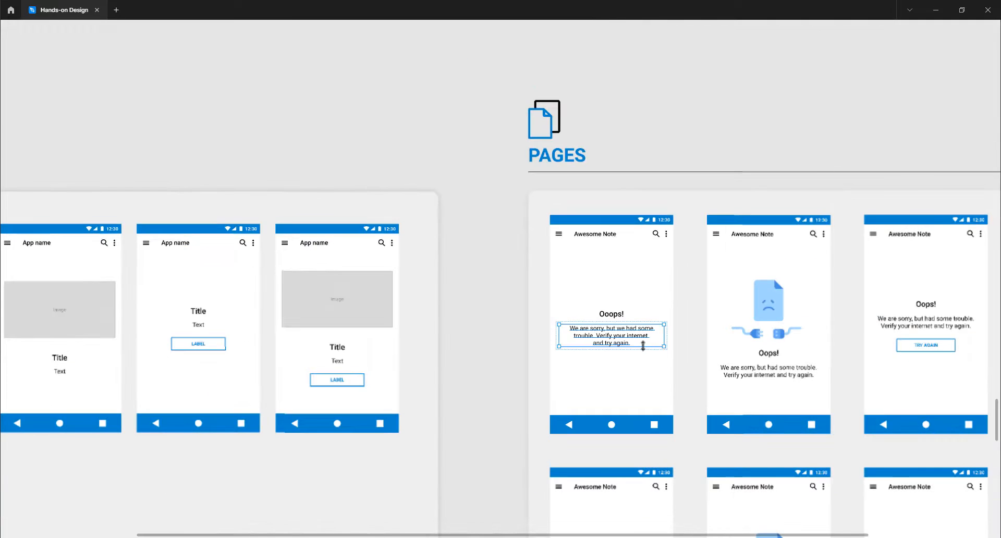
scroll(643, 346, left, 10)
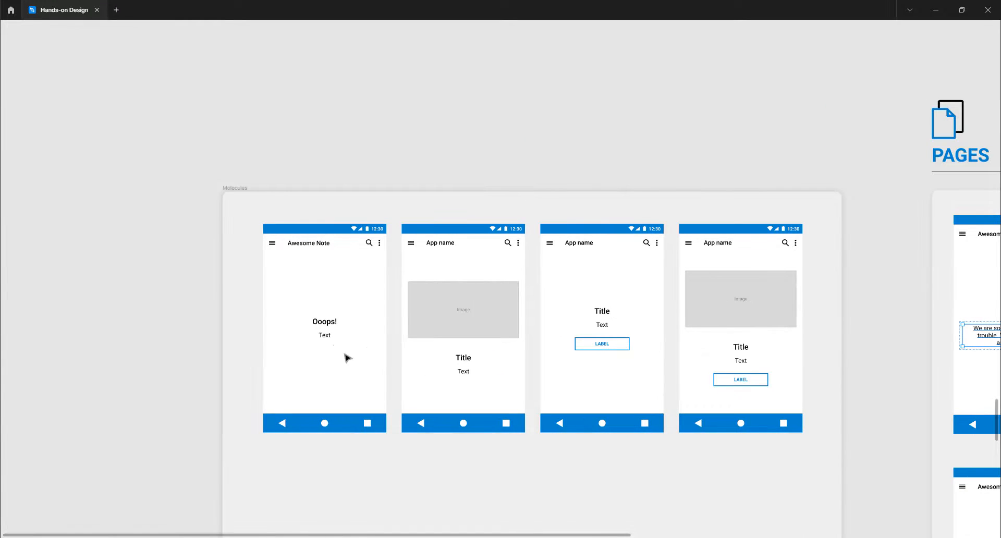
scroll(331, 344, up, 5)
double_click(320, 327)
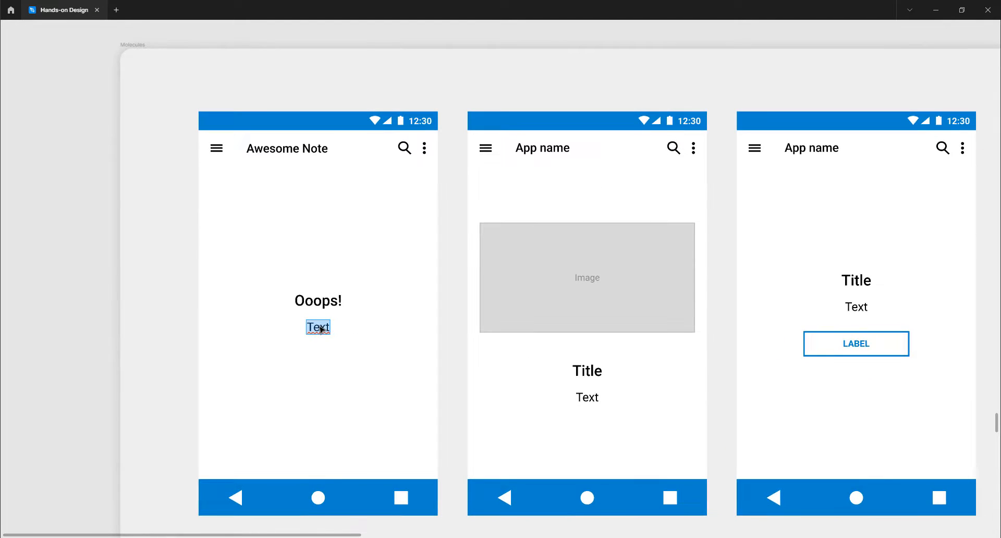
key(ctrl+v)
key(Escape)
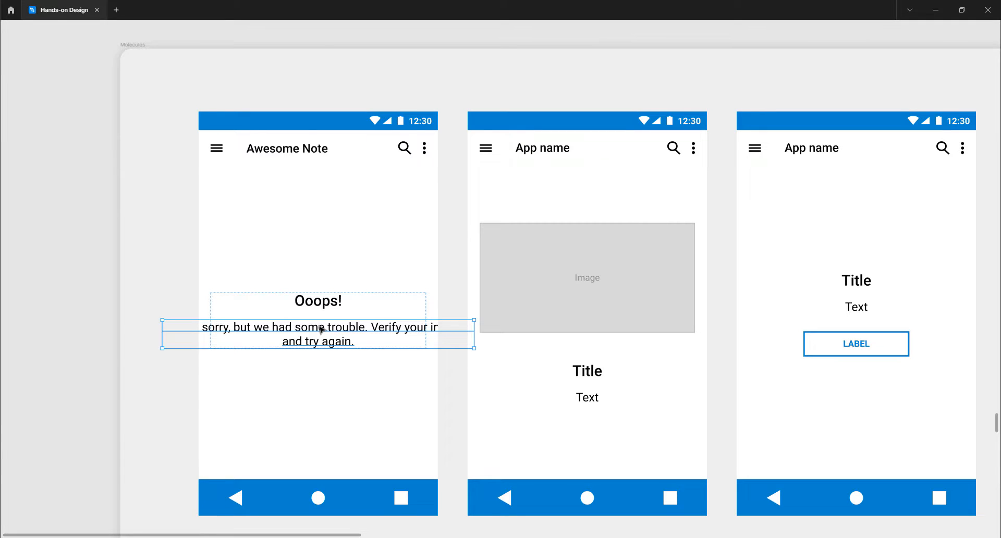
Bring back the interface panels and show the two-column layout grid on the first Molecules screen
click(86, 195)
click(224, 132)
key(ctrl+backslash)
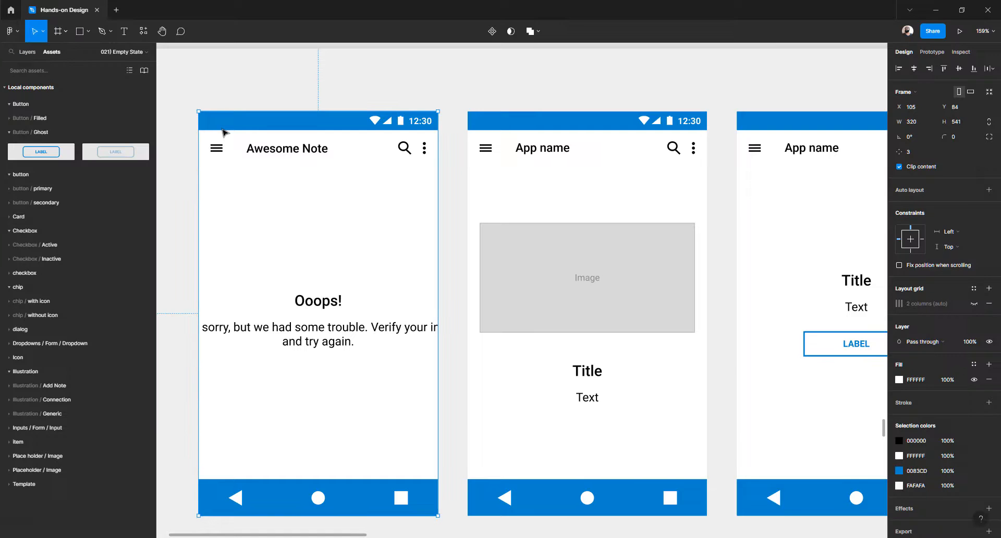
click(973, 306)
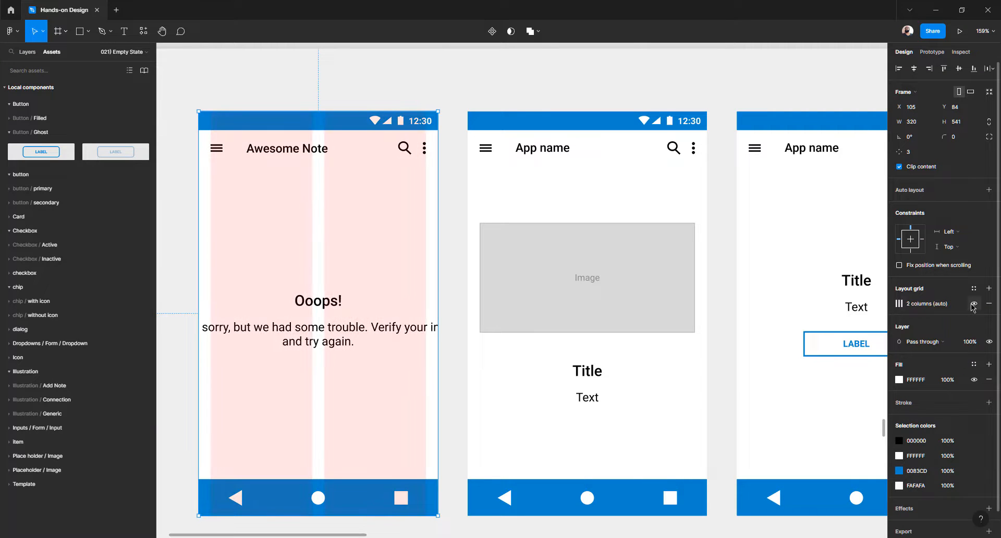
Set the pasted error message's horizontal resizing to Fill container
click(403, 332)
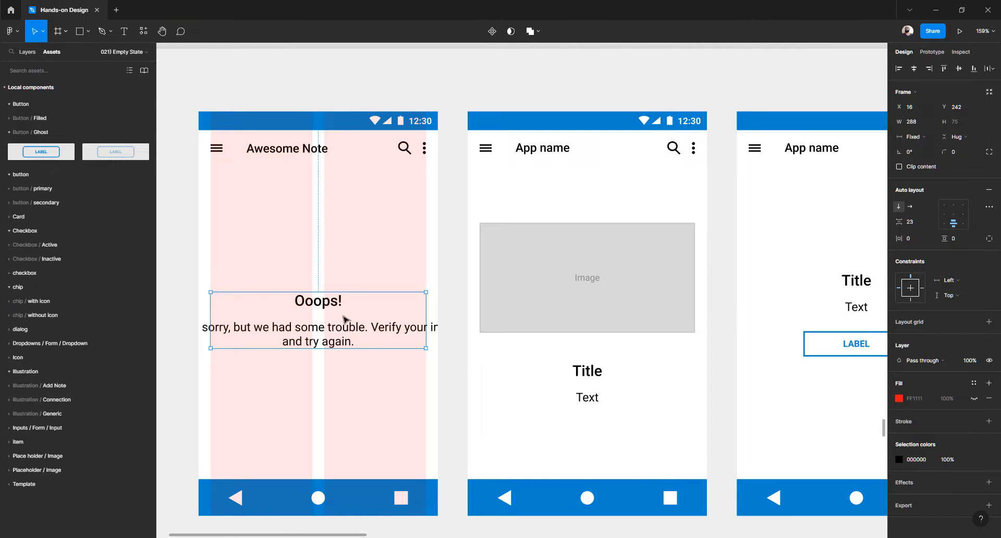
double_click(288, 329)
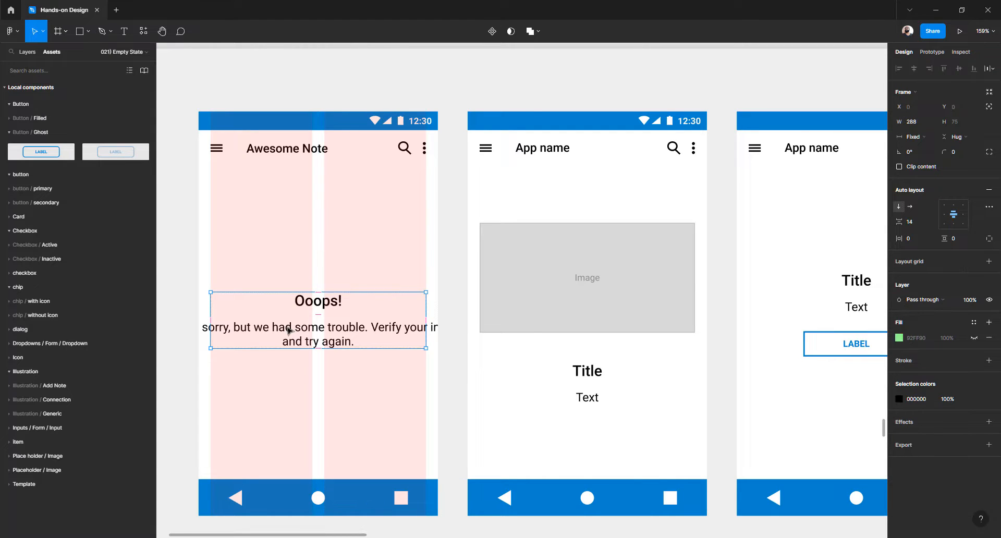
double_click(289, 330)
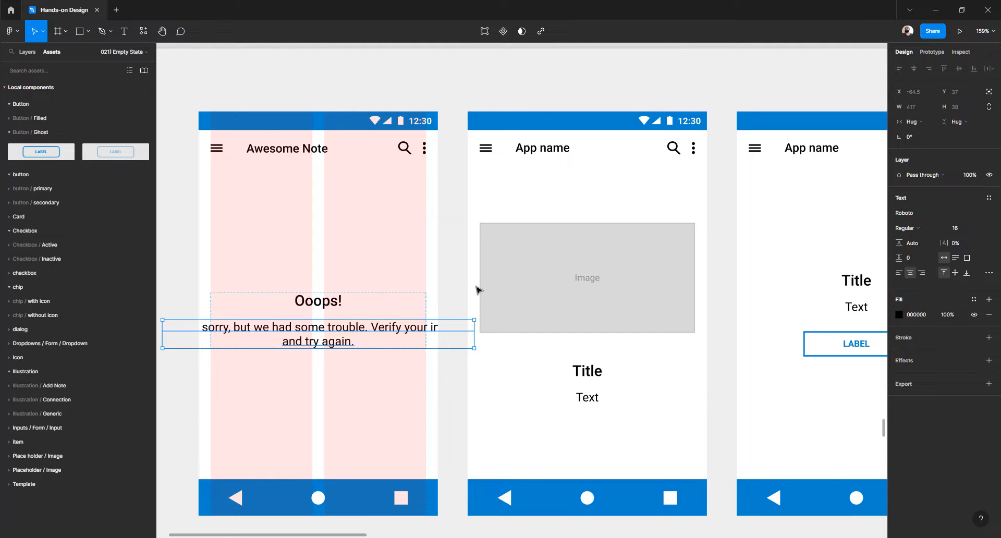
click(927, 121)
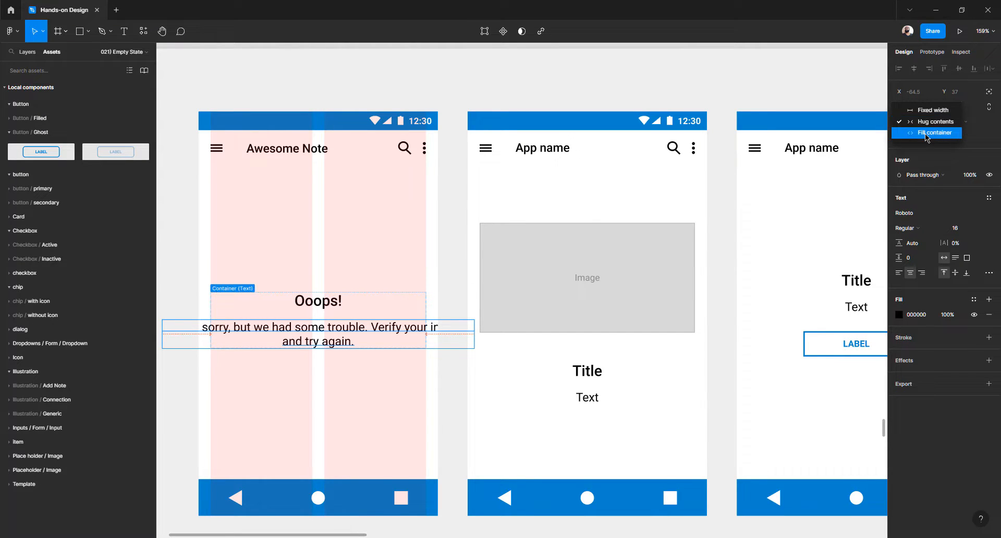
click(927, 133)
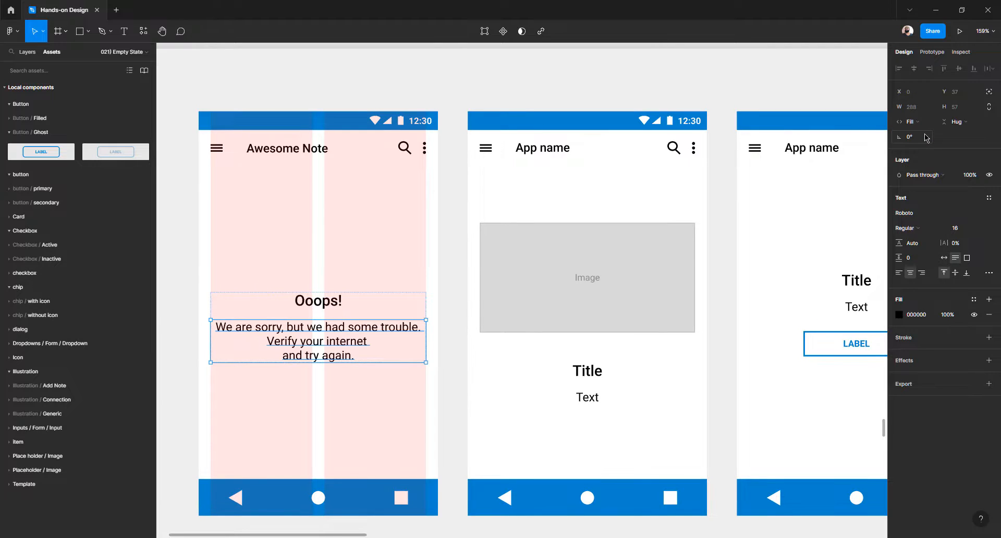
Set the "Ooops!" title's horizontal resizing to Fill container
click(308, 301)
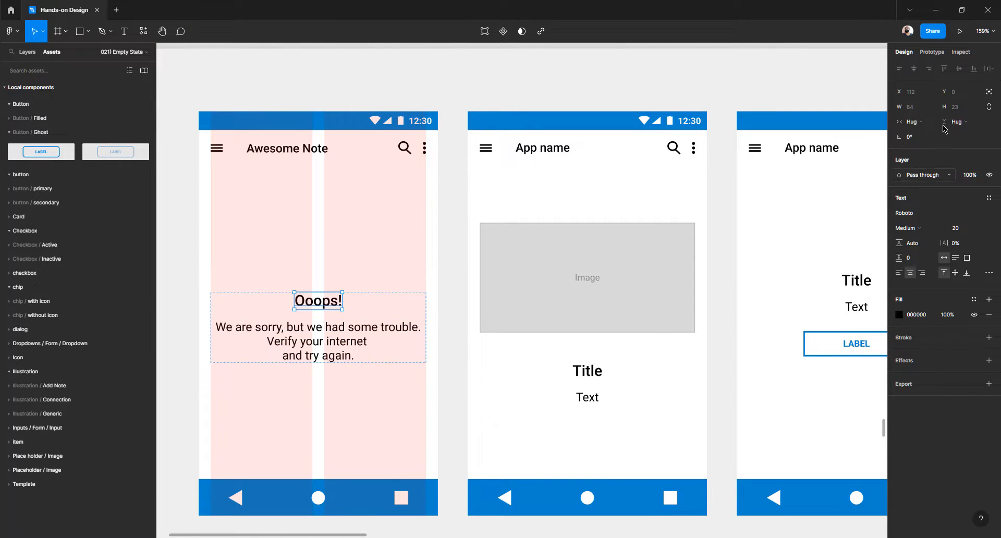
click(921, 121)
click(925, 133)
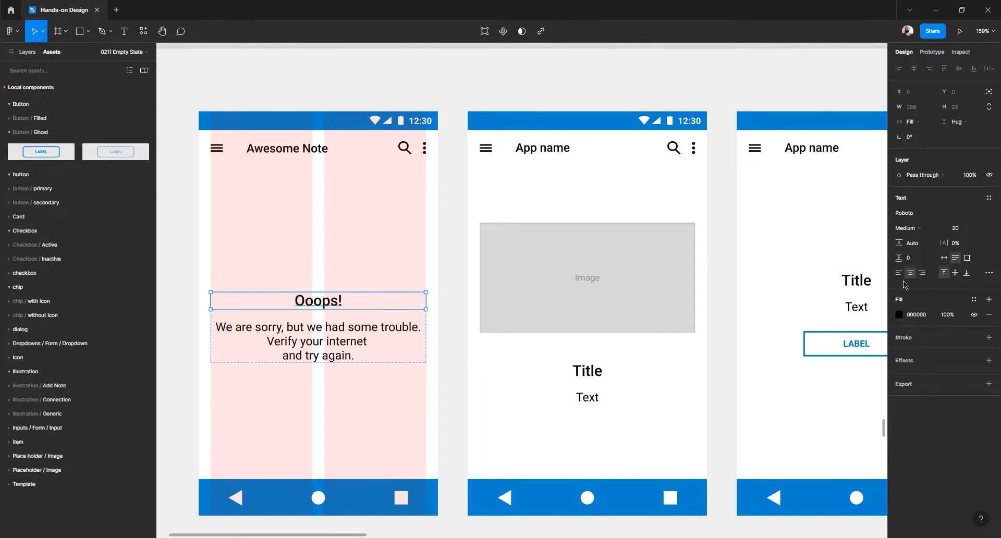
Check the extent of the first screen's text container by temporarily showing its red fill
click(462, 308)
click(347, 331)
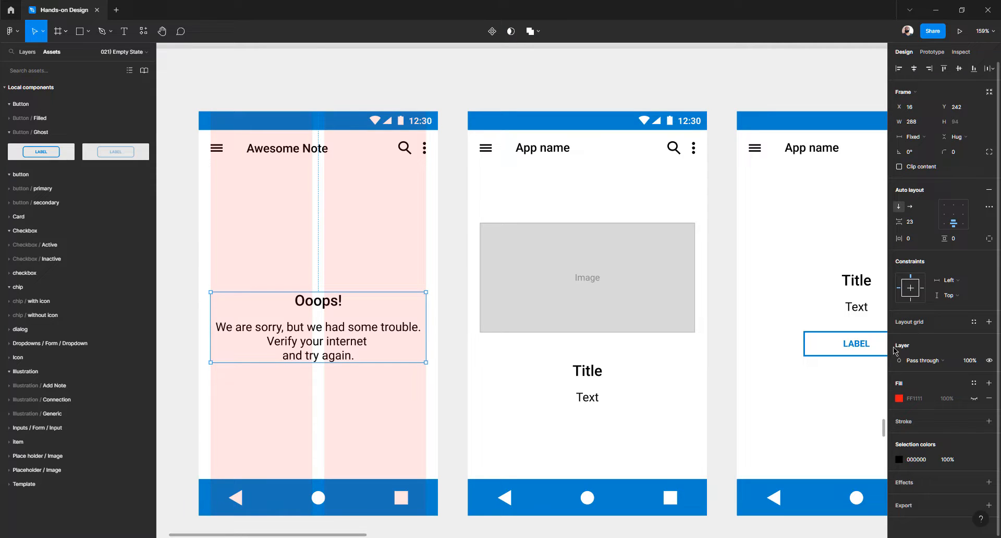
click(974, 399)
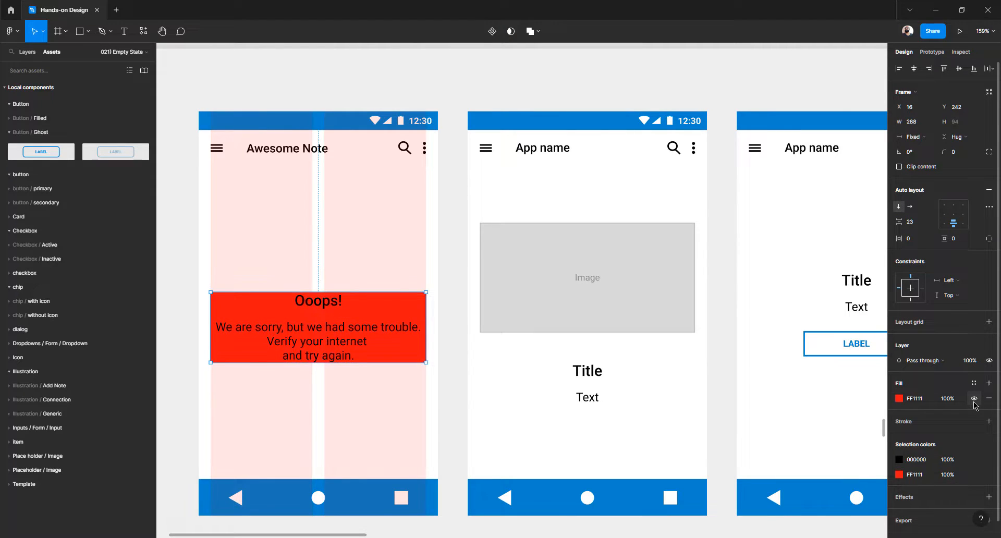
click(974, 400)
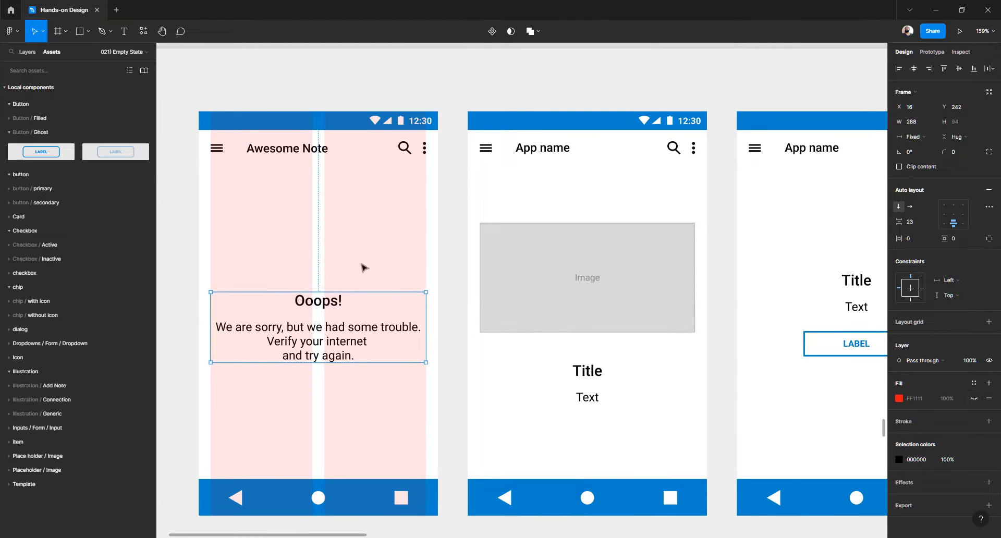
Hide the layout grid on the first Molecules screen
click(203, 100)
click(207, 123)
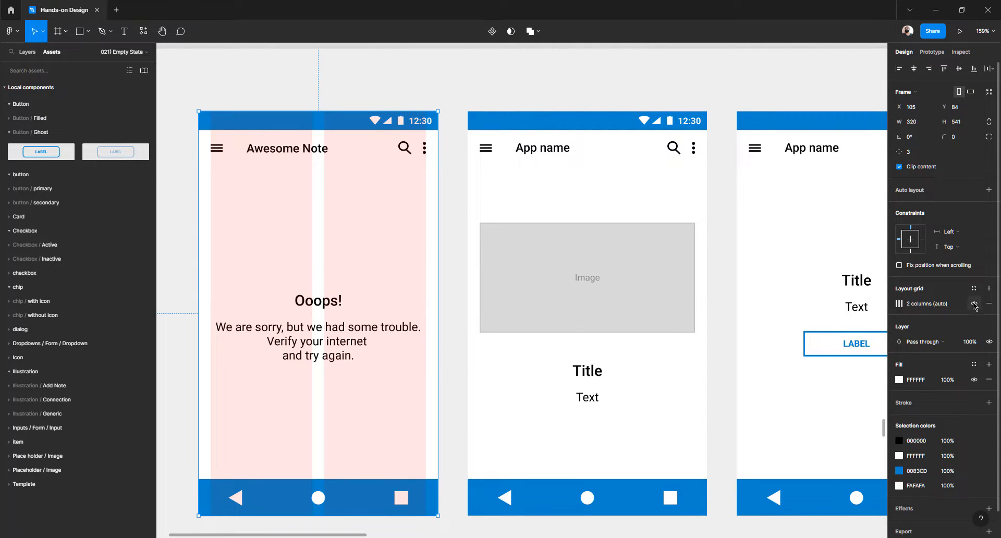
click(287, 81)
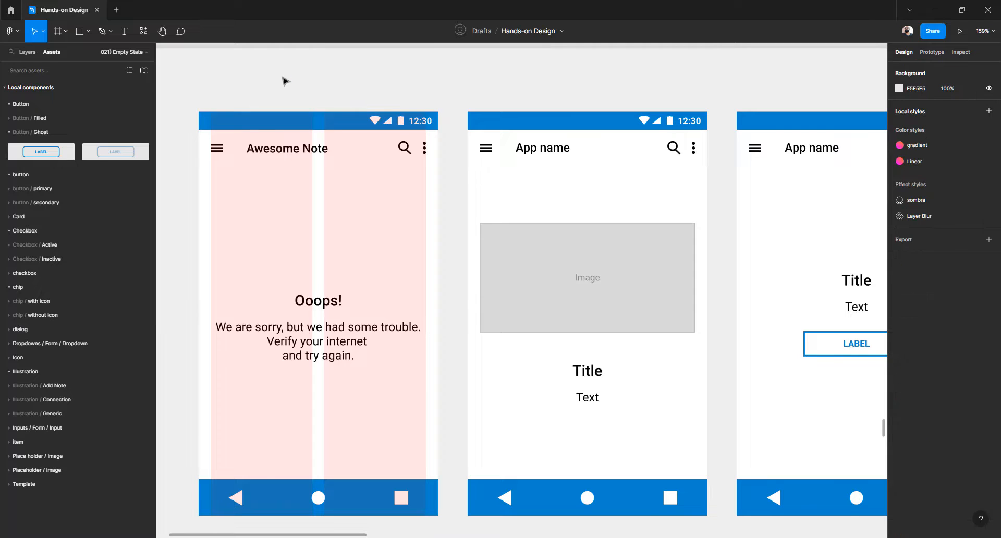
click(282, 194)
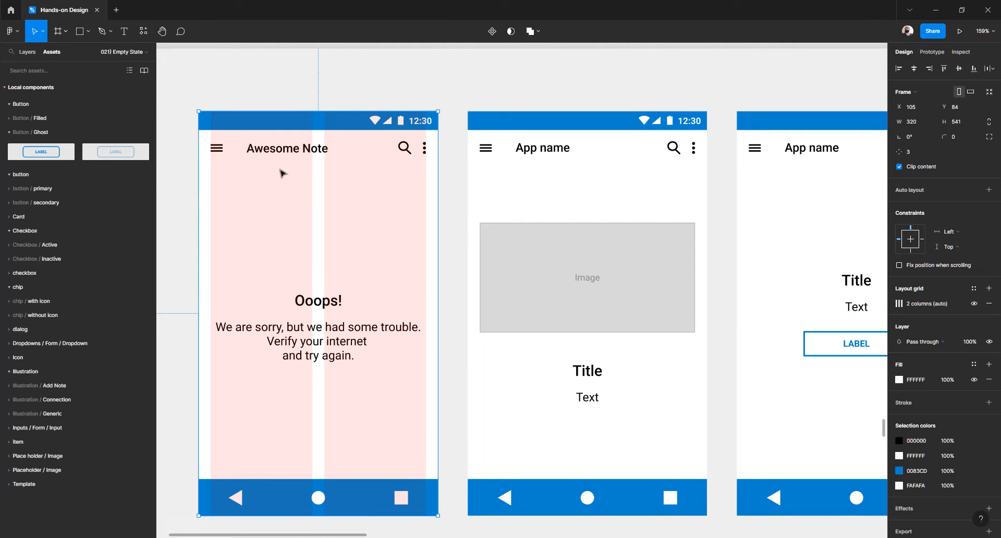
click(974, 305)
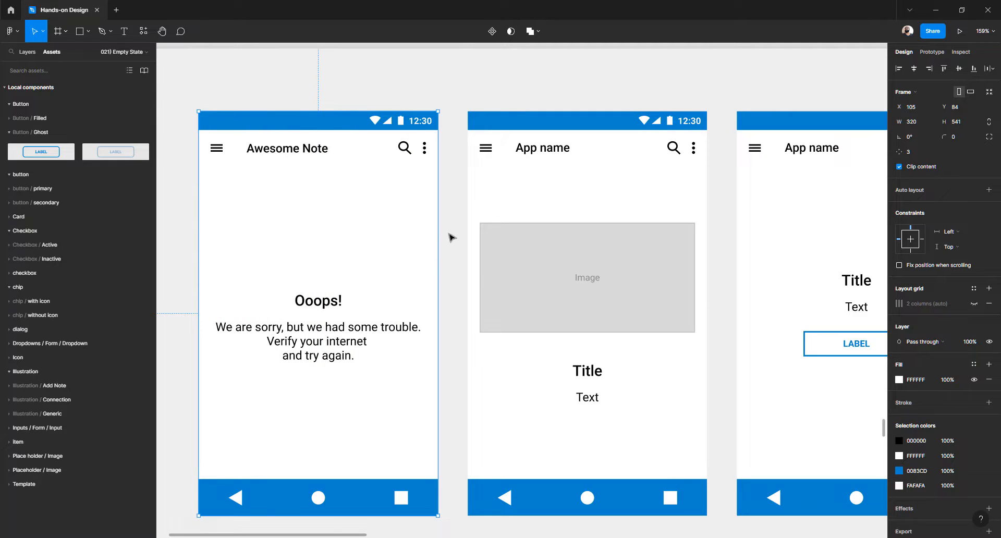
Replace the second Molecules screen's app name with "Awesome Note" copied from the first screen, and set it to auto width
double_click(275, 155)
key(ctrl+c)
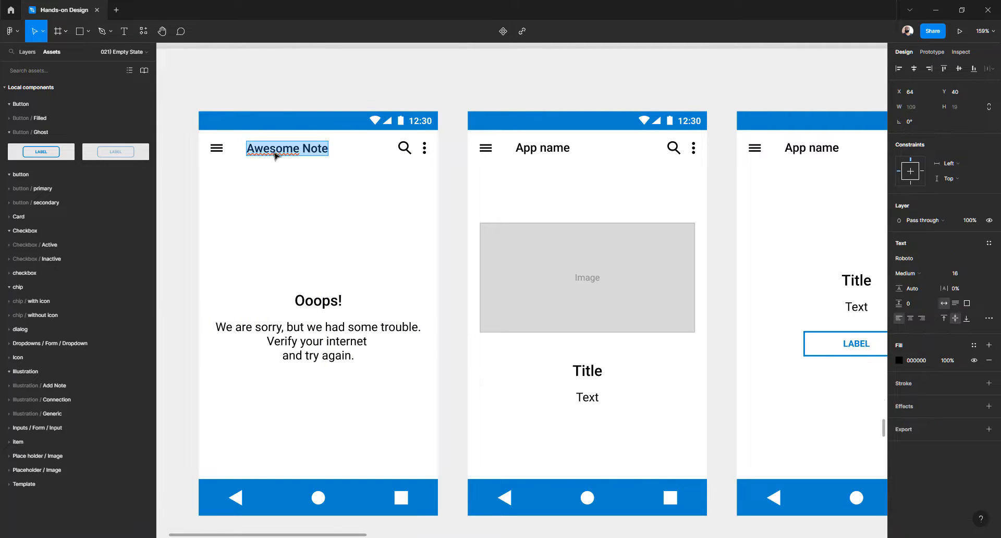
triple_click(550, 149)
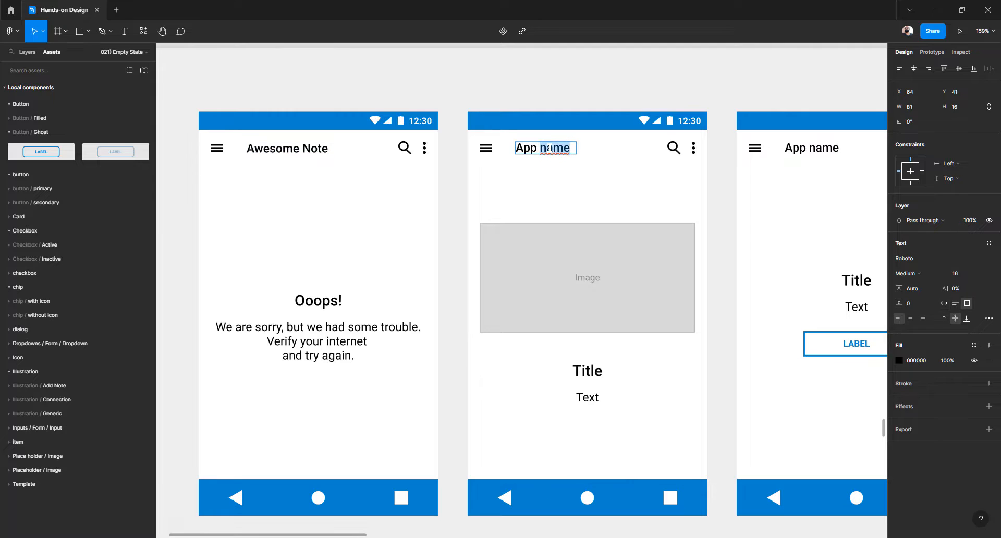
key(ctrl+v)
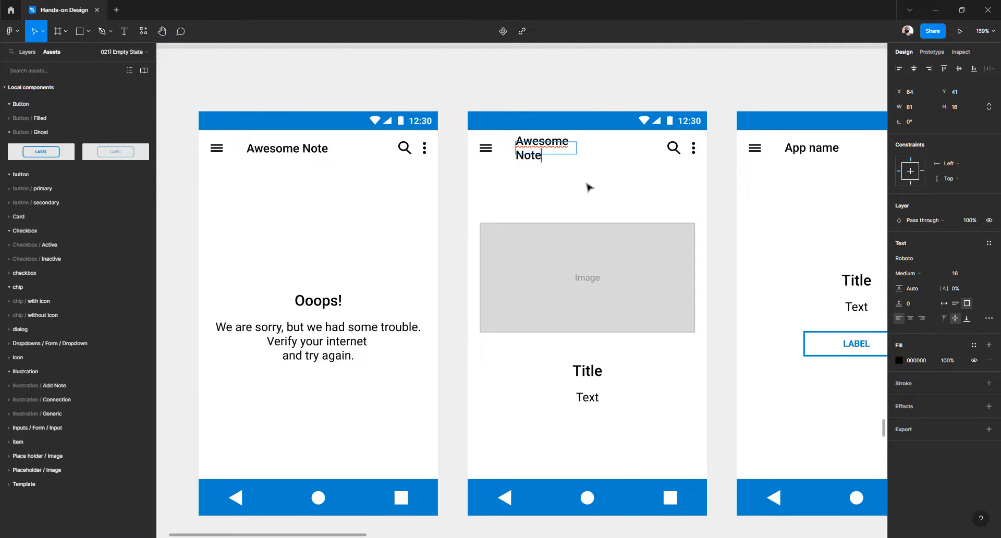
click(942, 304)
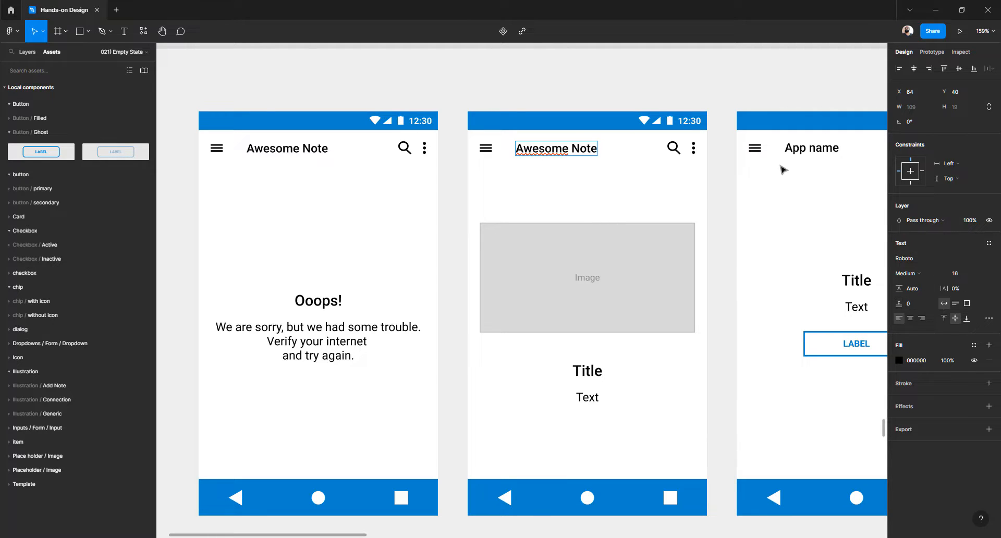
key(Escape)
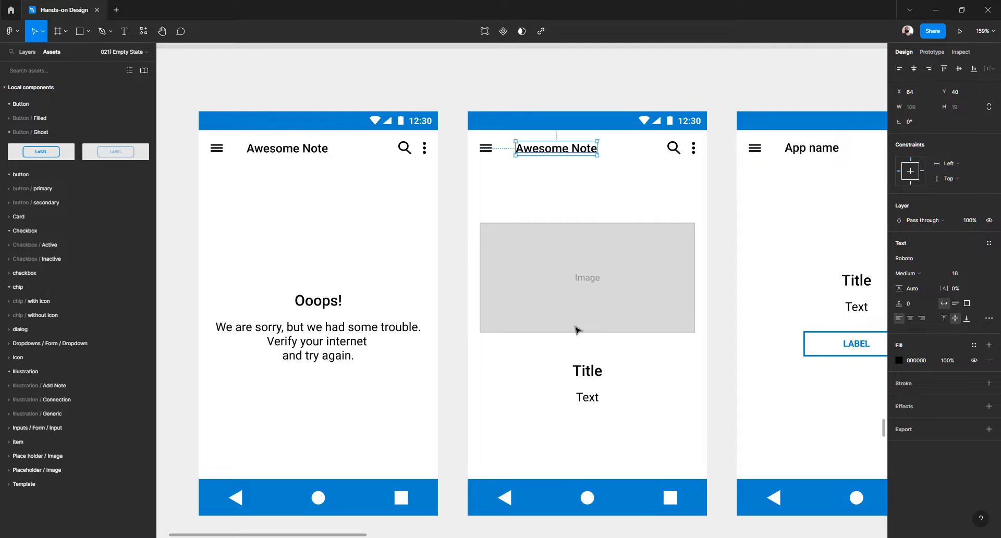
click(573, 335)
double_click(317, 304)
double_click(316, 302)
key(Escape)
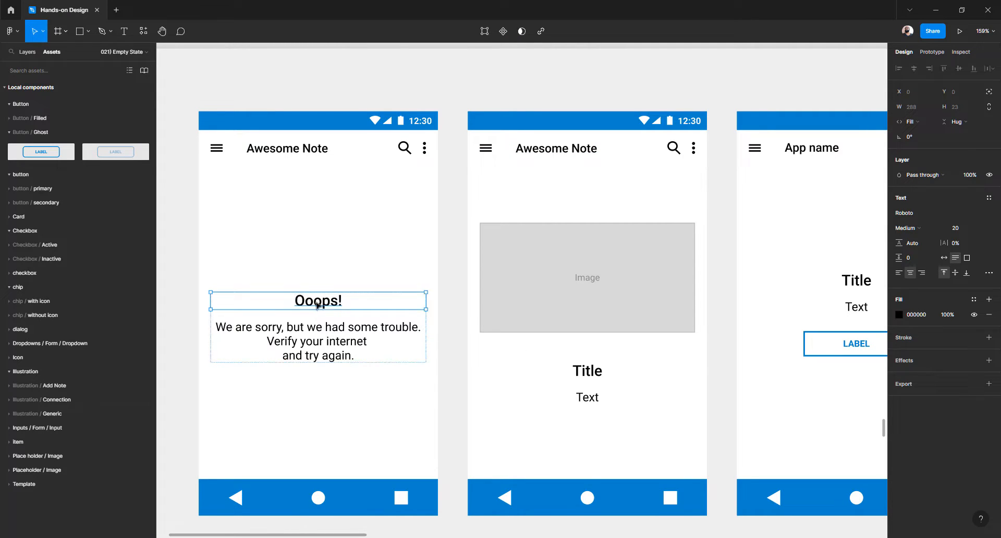
click(447, 337)
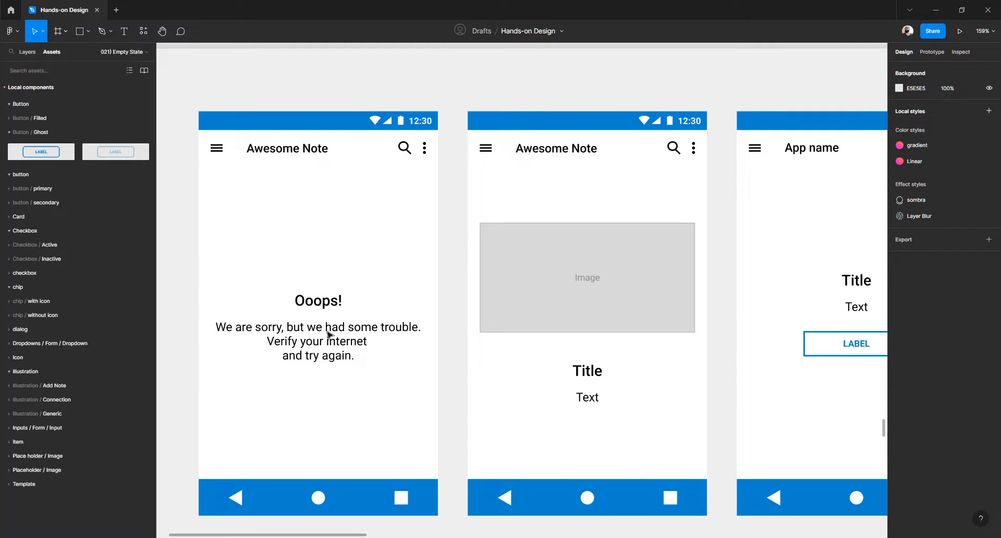
Remove the line break before "and try again." in the first screen's error message
click(329, 334)
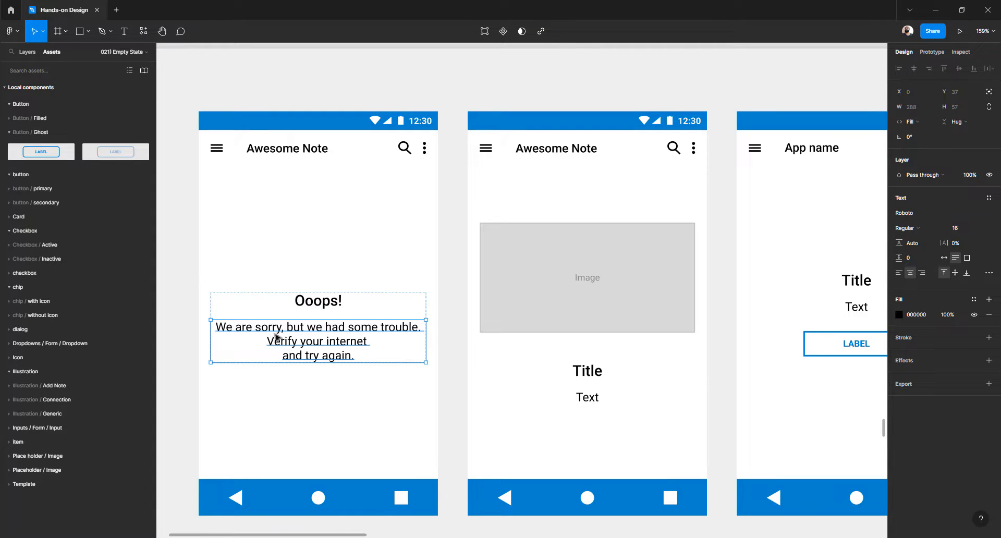
double_click(301, 350)
click(282, 355)
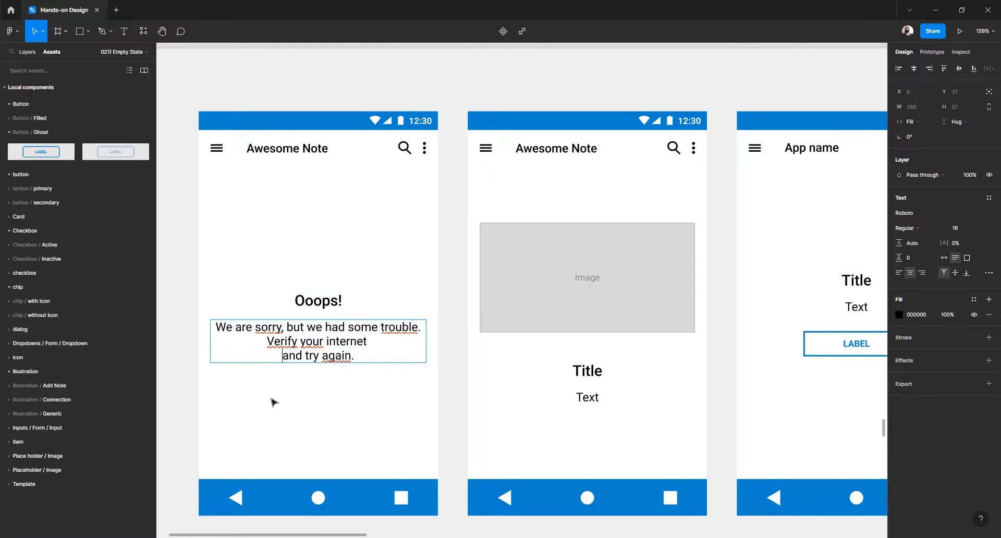
key(BackSpace)
key(Escape)
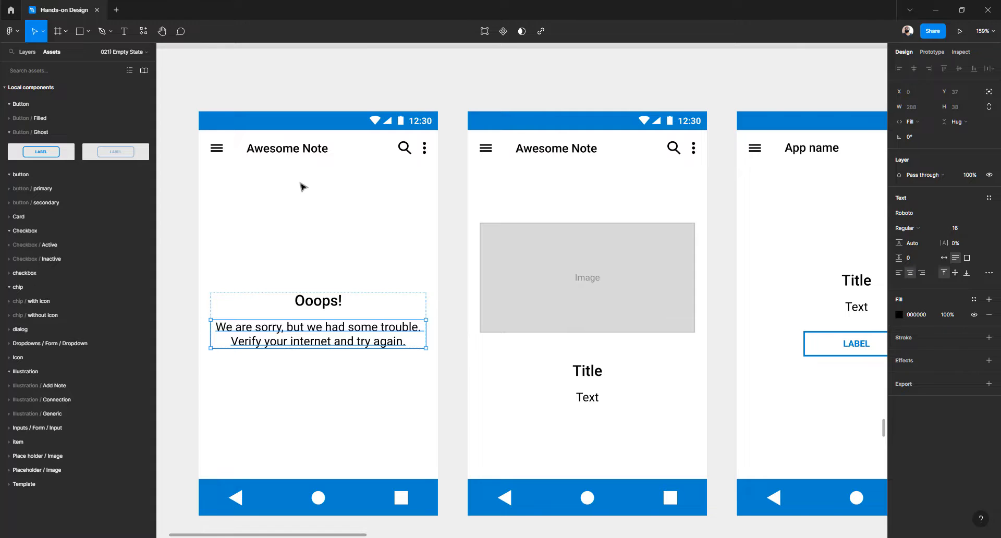
key(Escape)
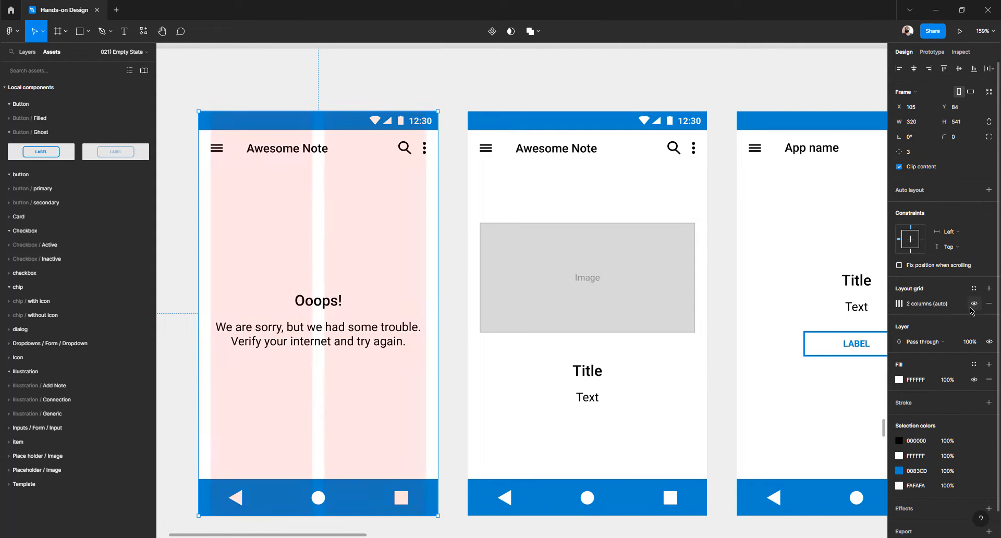
Check the first screen's text container against the two-column layout grid and hide the grid
click(240, 340)
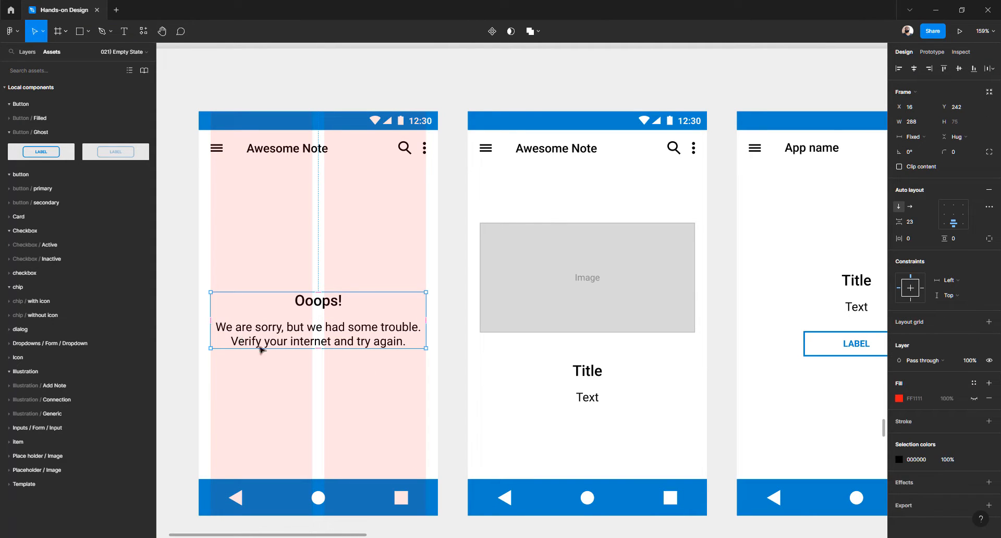
click(451, 354)
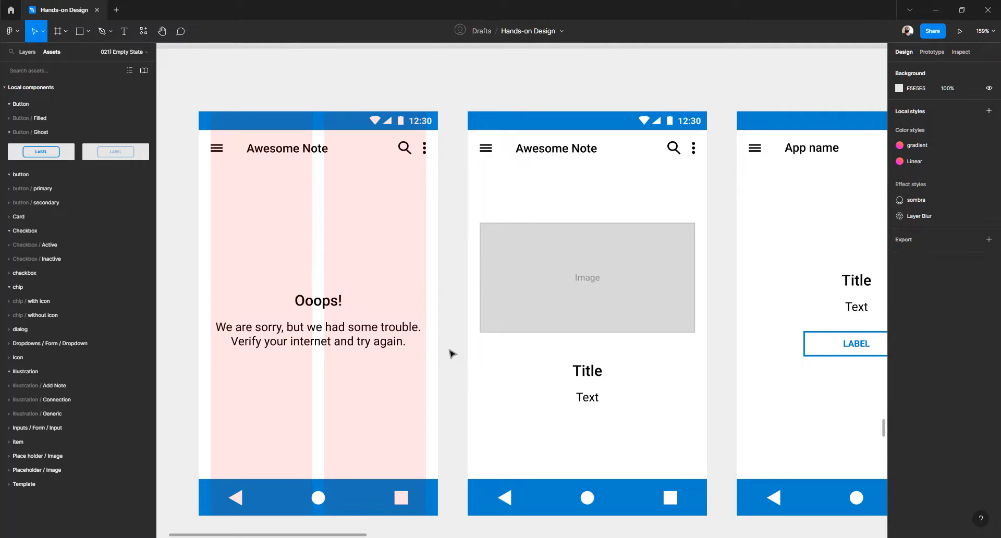
click(324, 217)
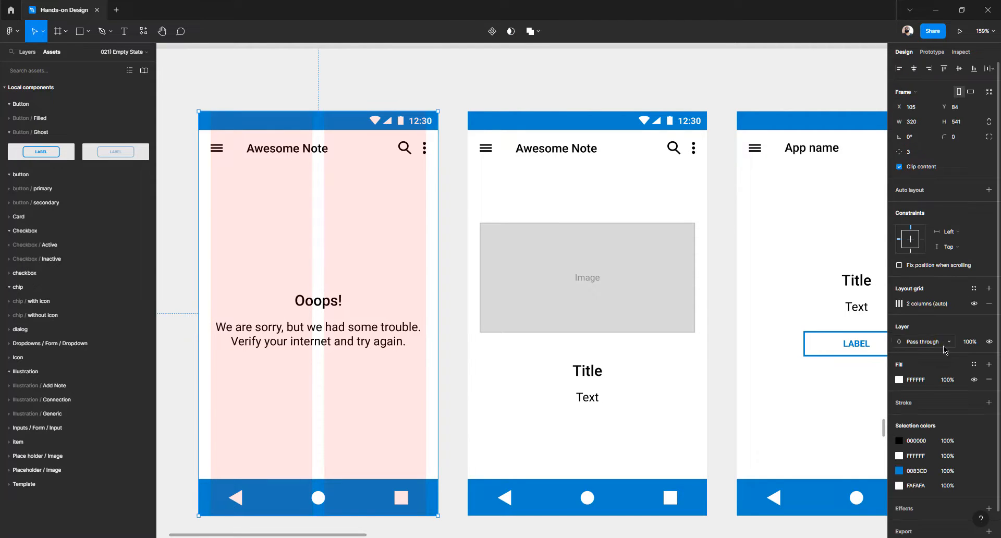
click(974, 303)
click(452, 348)
Replace the second screen's placeholder Title and Text block with a copy of the first screen's "Ooops!" error text block
click(355, 334)
click(587, 381)
click(587, 381)
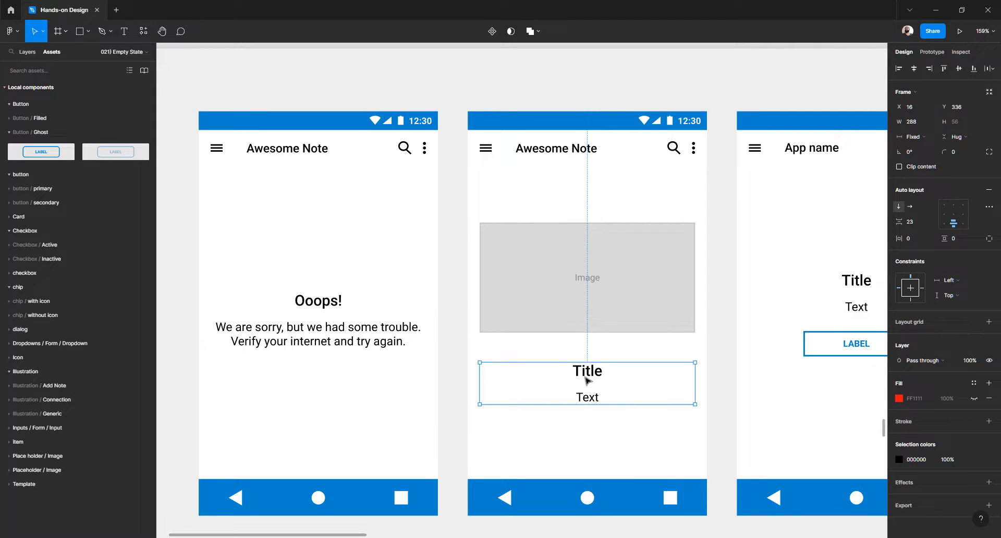
key(ctrl+v)
click(587, 380)
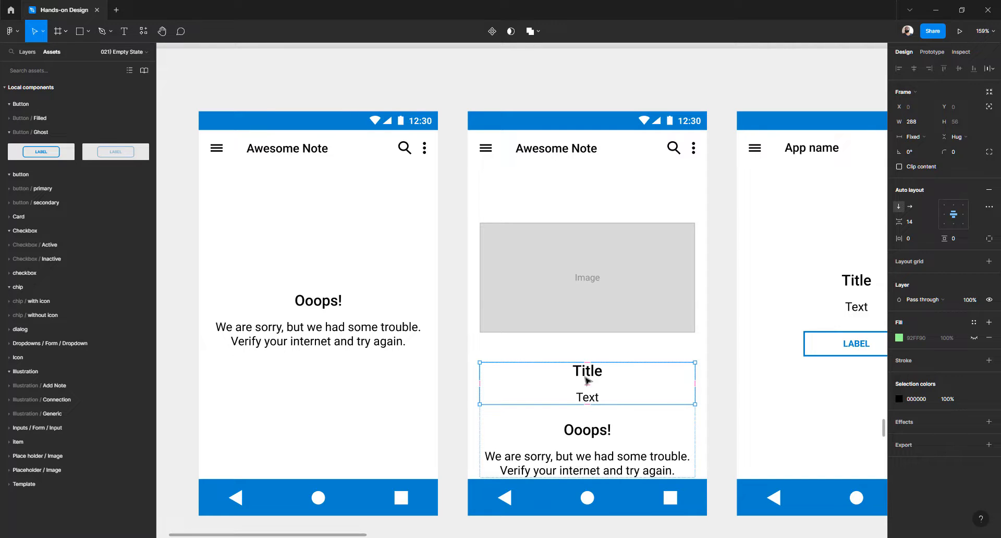
key(Delete)
Remove the redundant nested Content frame around the second screen's error text, keeping its Text frame inside the outer Content frame
click(589, 376)
click(589, 375)
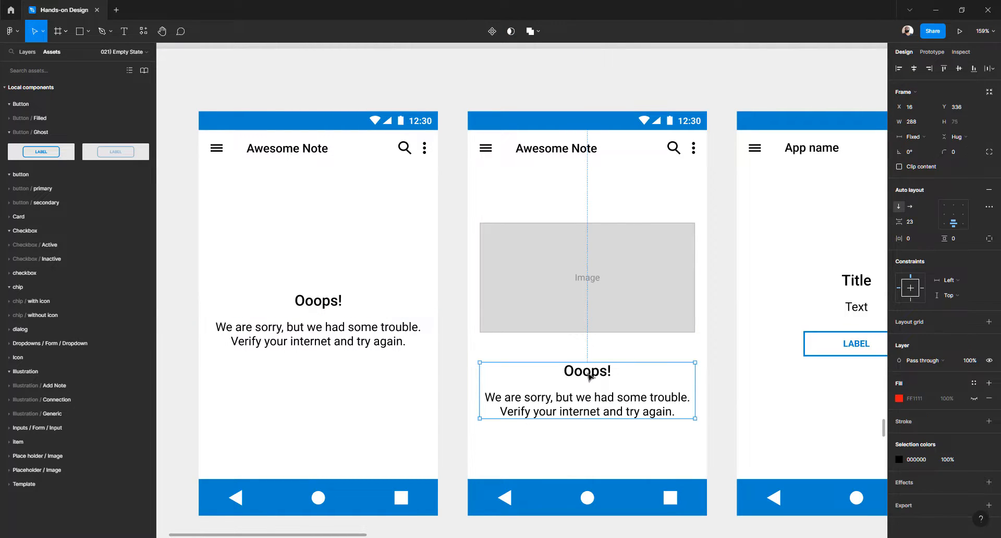
click(26, 52)
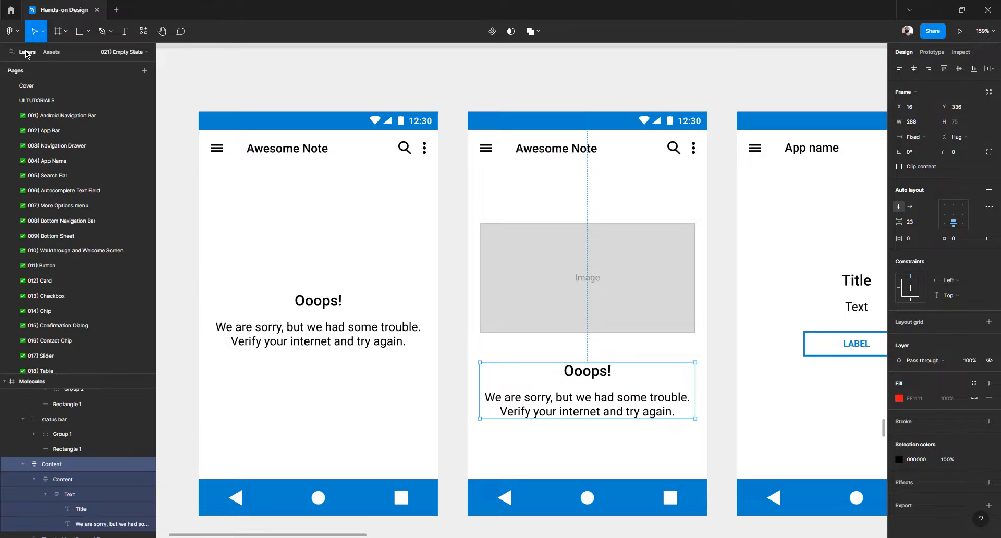
click(72, 479)
click(66, 467)
click(989, 190)
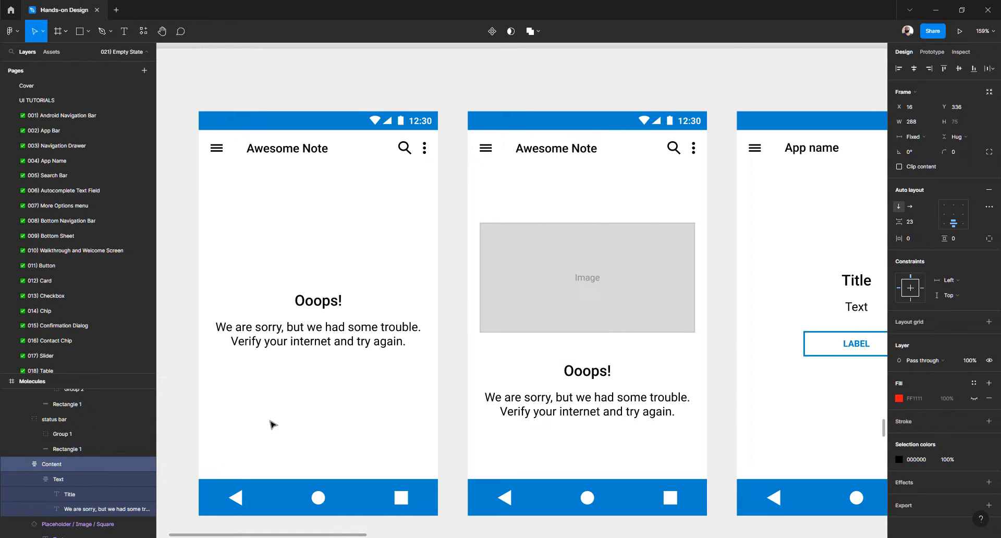
Compare the layer structure of the Content frames on the first and second screens
click(293, 327)
click(293, 327)
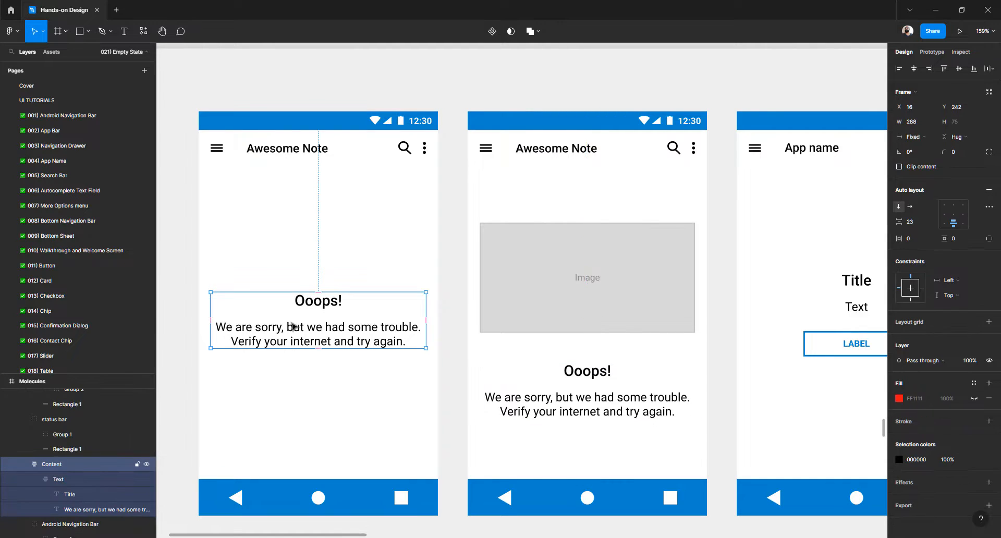
click(36, 479)
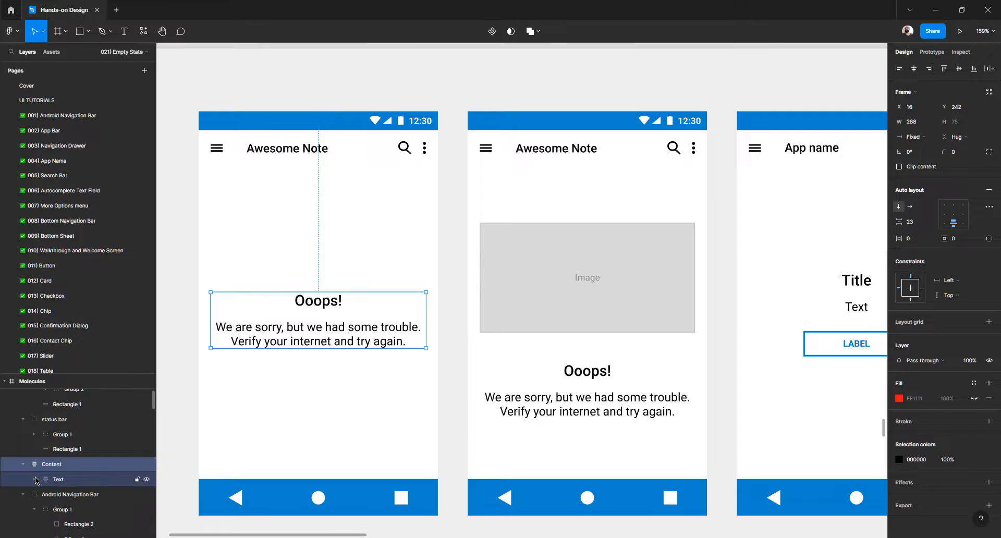
click(582, 374)
click(583, 375)
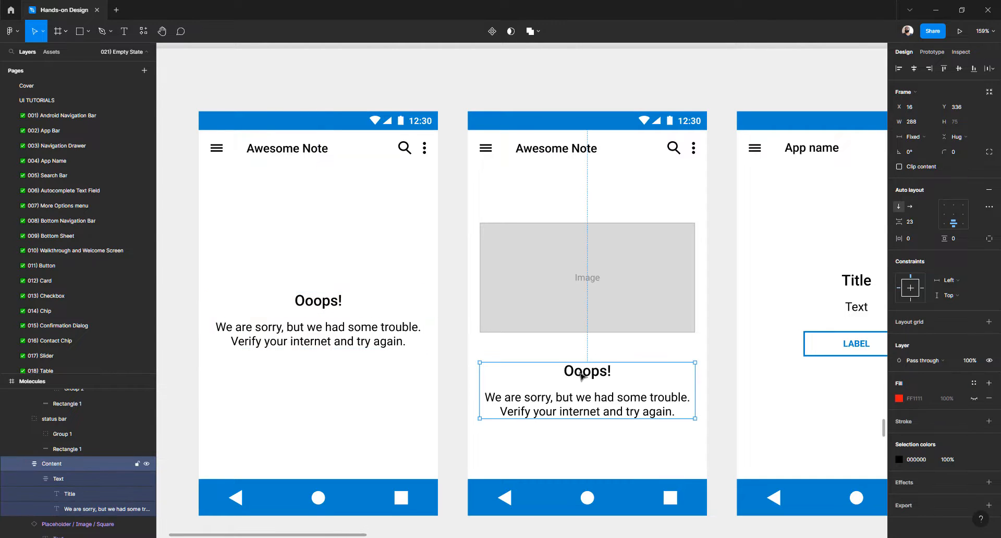
Wrap the second screen's image placeholder and error text container in an auto-layout frame named Content
click(529, 301)
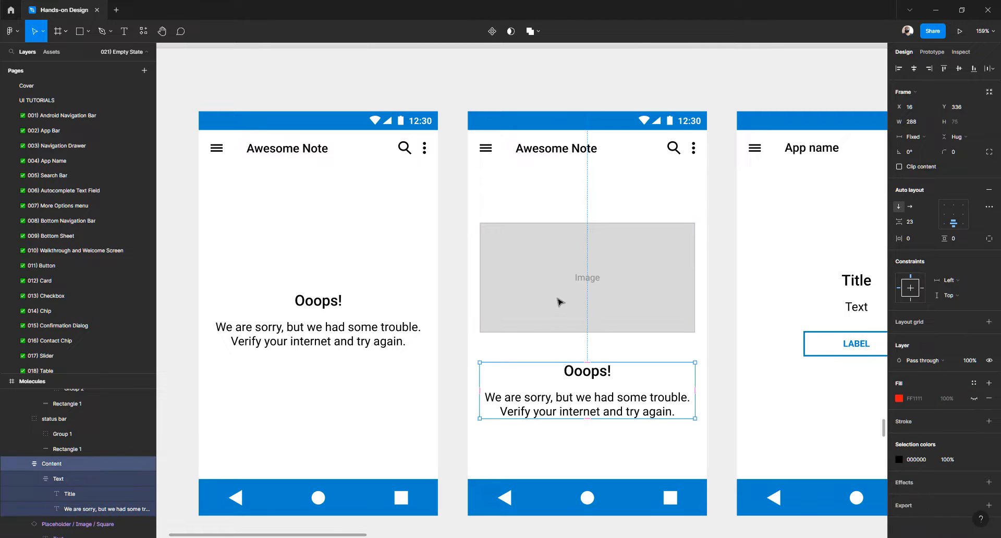
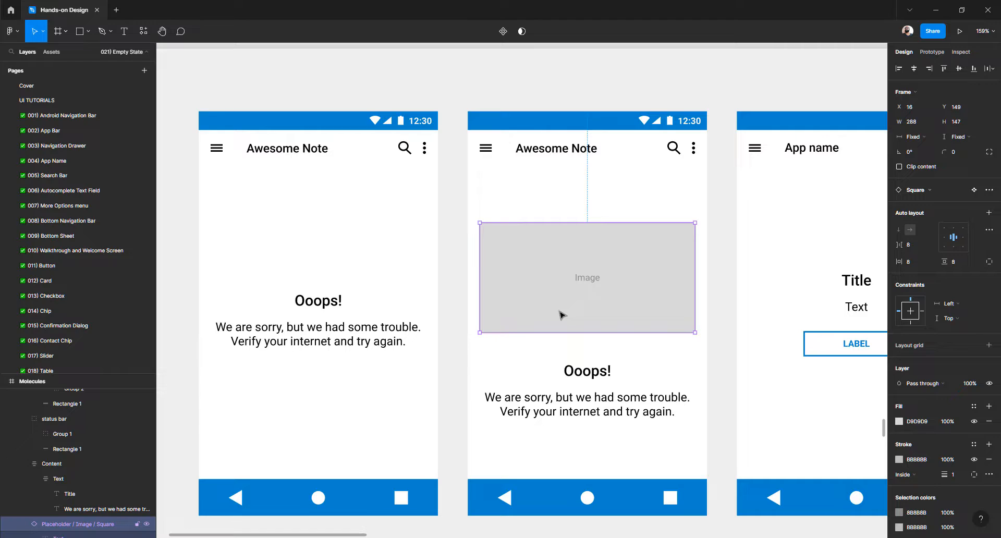
click(581, 373)
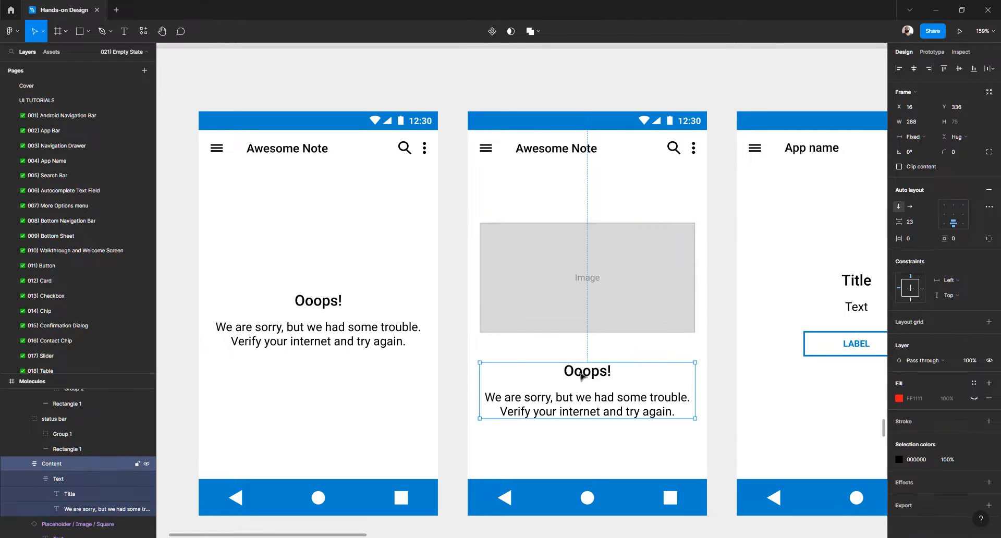
shift+click(576, 326)
key(shift+a)
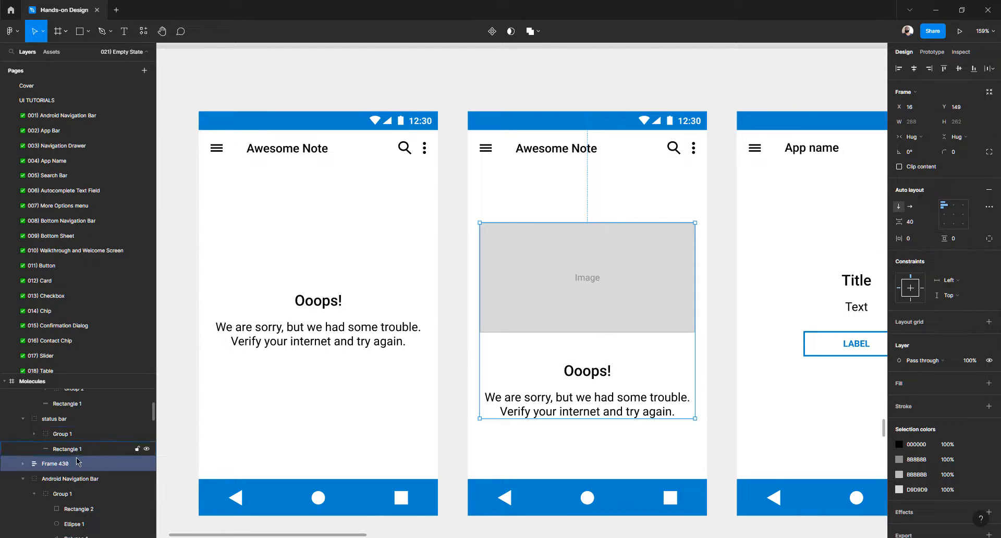
double_click(148, 465)
text(Content)
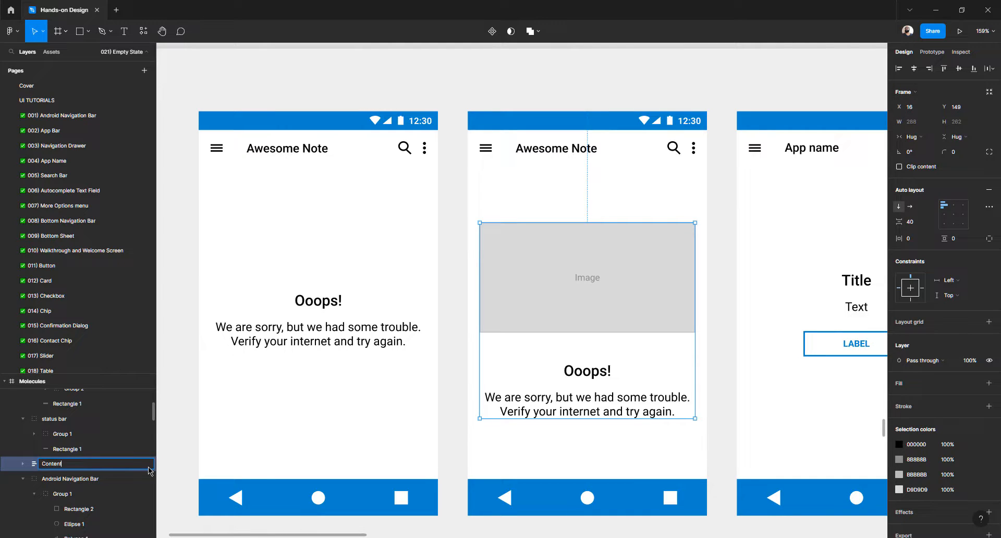
key(Return)
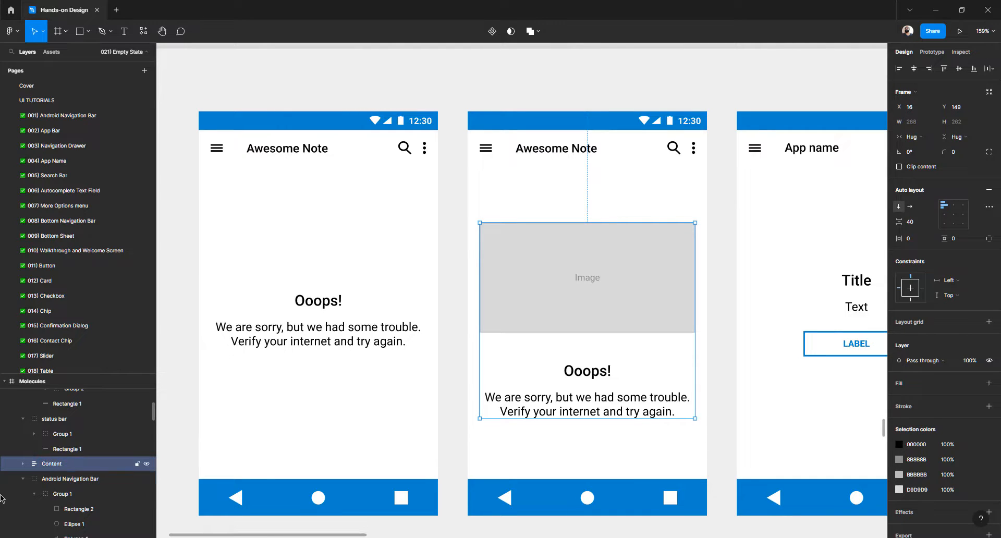
Rename the inner Content frame holding the second screen's error text as Text
click(571, 377)
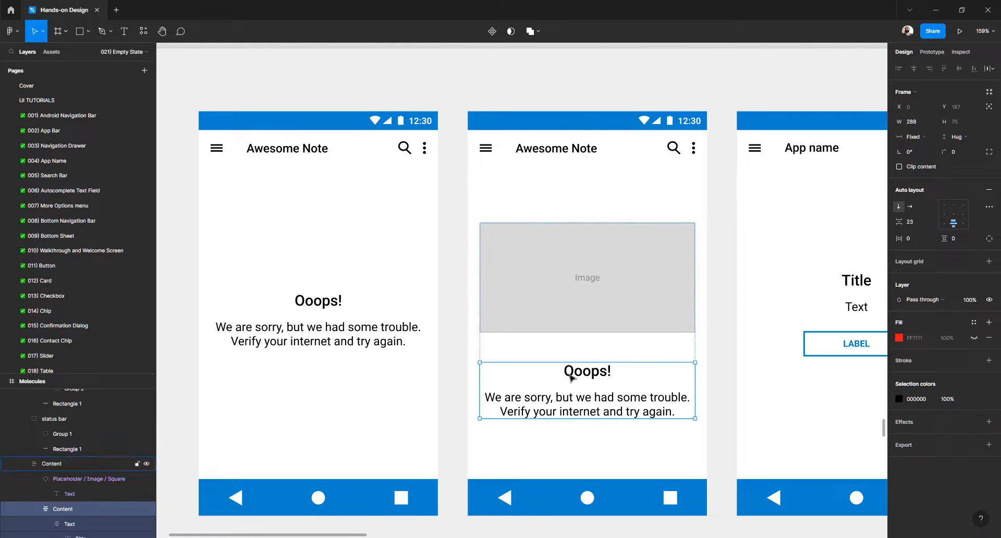
click(575, 328)
click(78, 509)
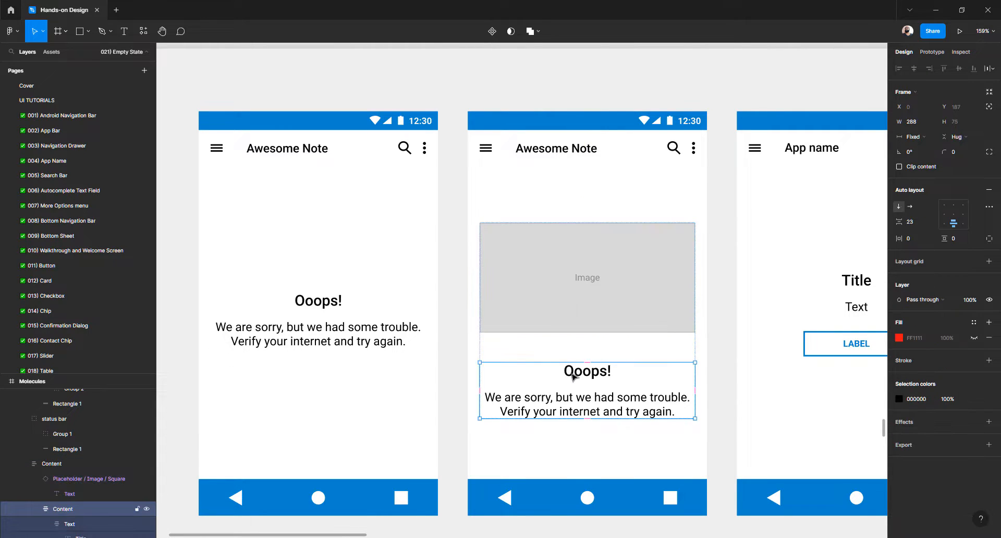
double_click(78, 508)
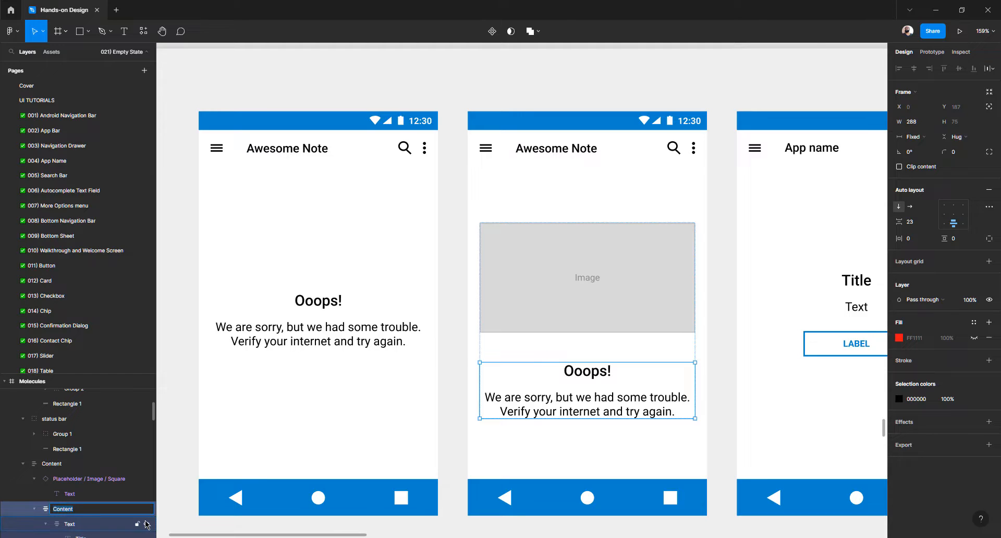
text(Text)
key(Return)
Examine the layers nested inside the first screen's Content frame
double_click(267, 333)
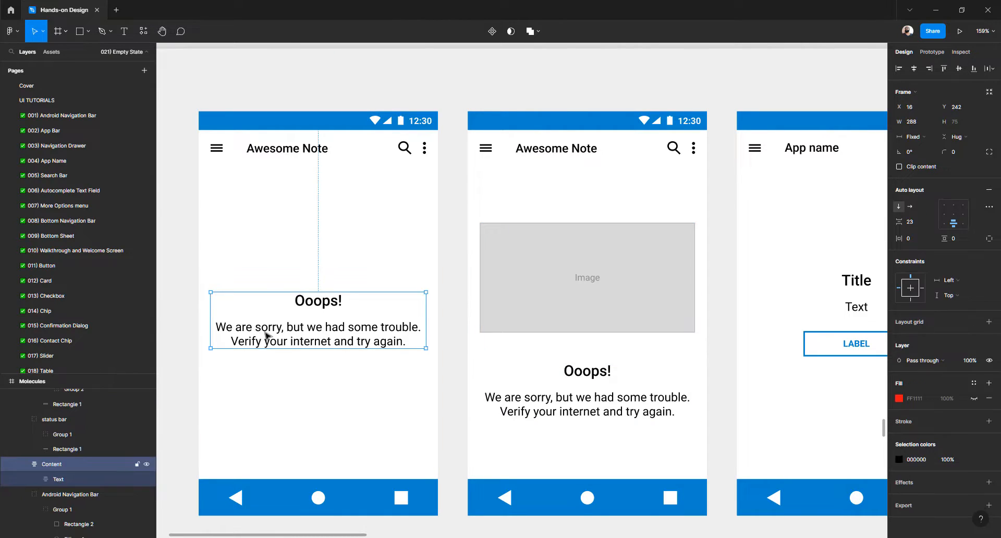
click(31, 480)
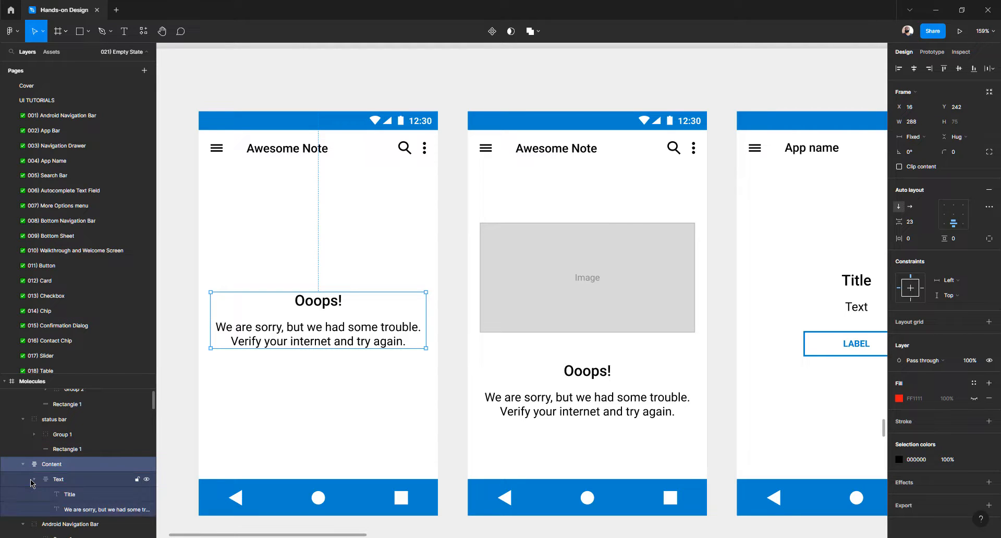
click(32, 480)
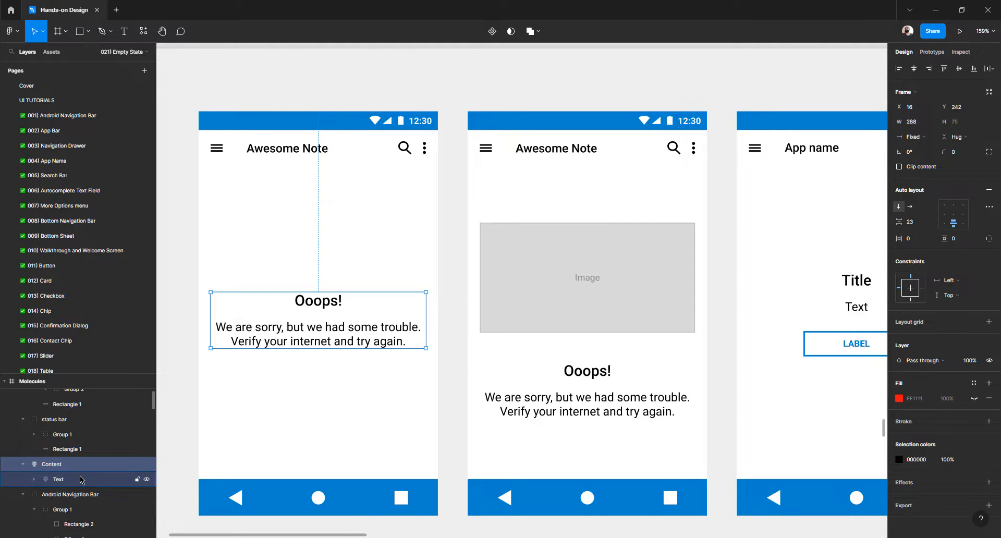
click(34, 480)
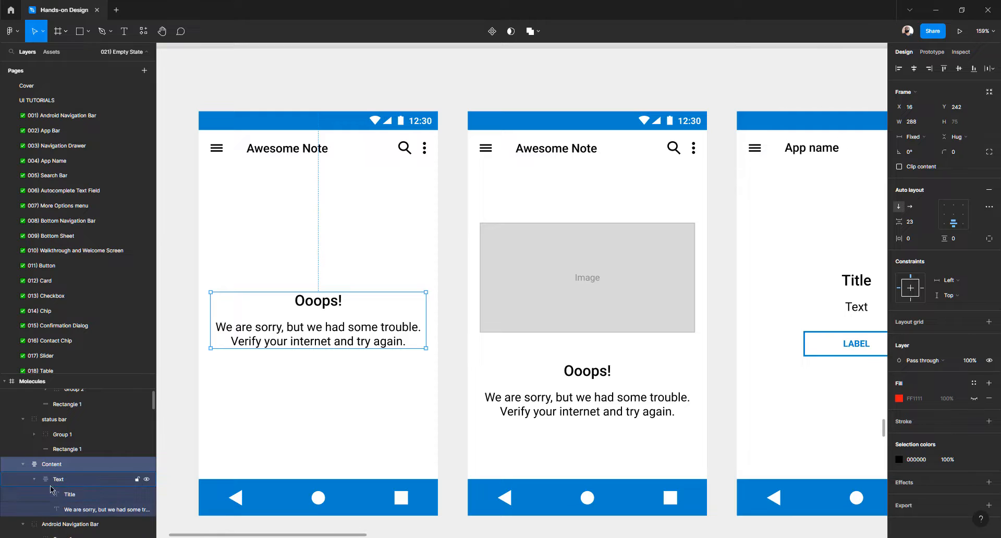
Examine the image placeholder and nested Text layers inside the second screen's Content frame
click(512, 312)
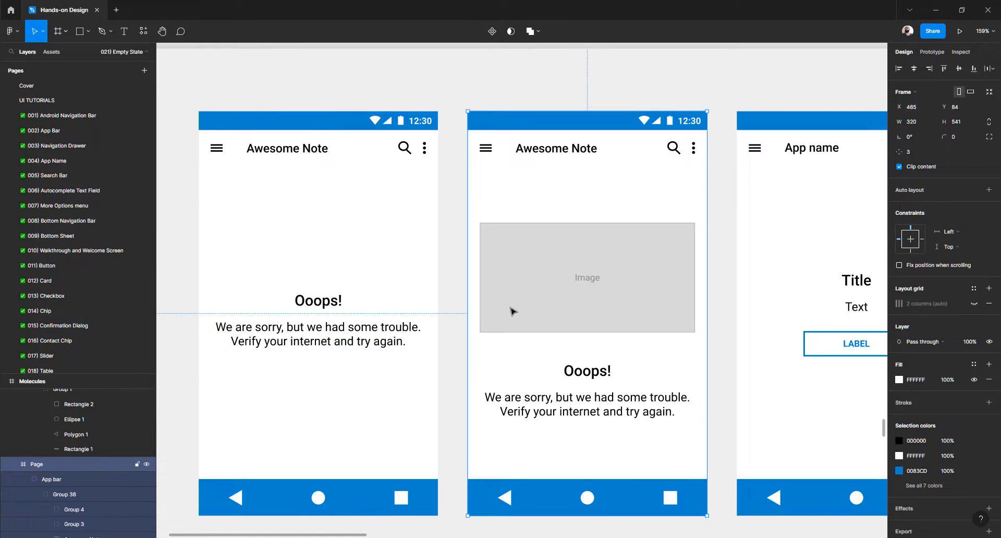
click(512, 311)
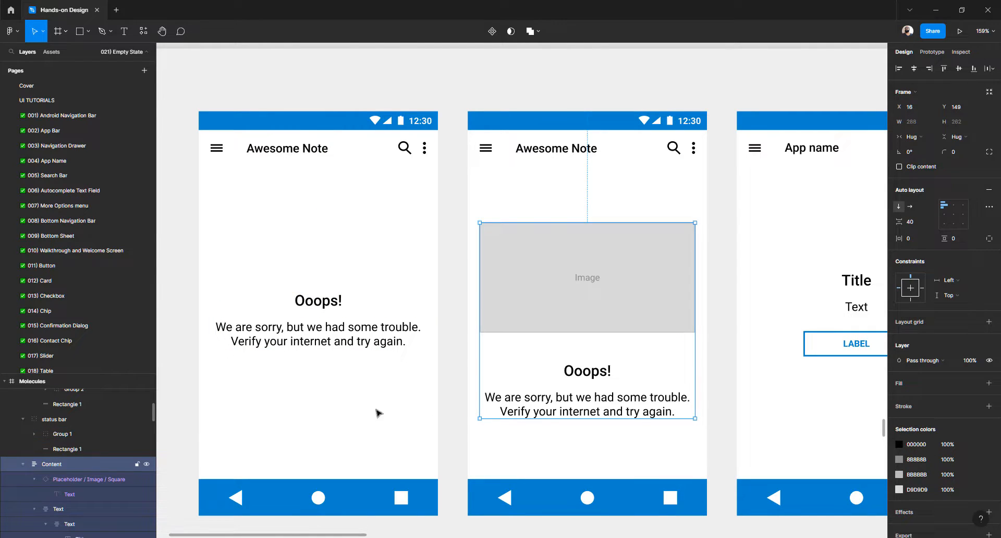
click(33, 480)
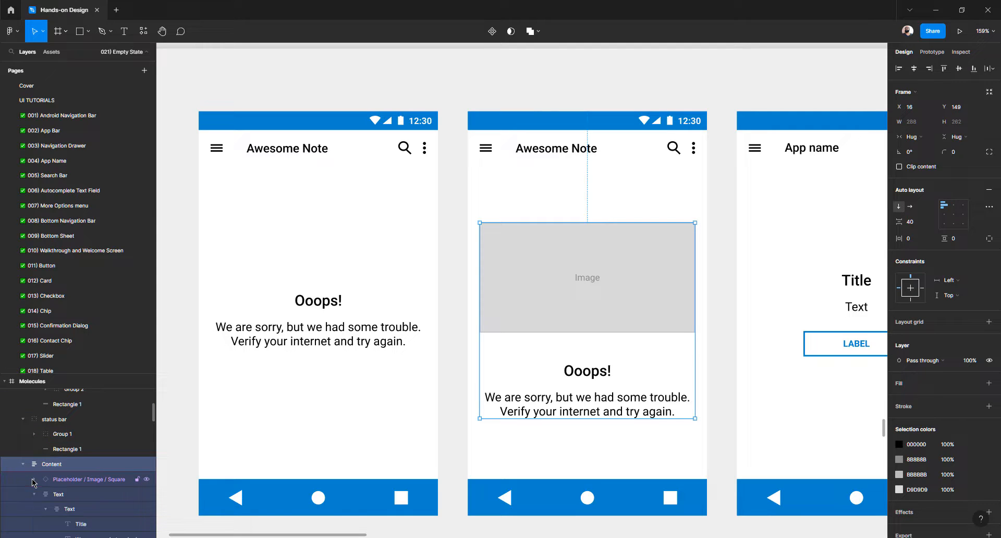
click(65, 480)
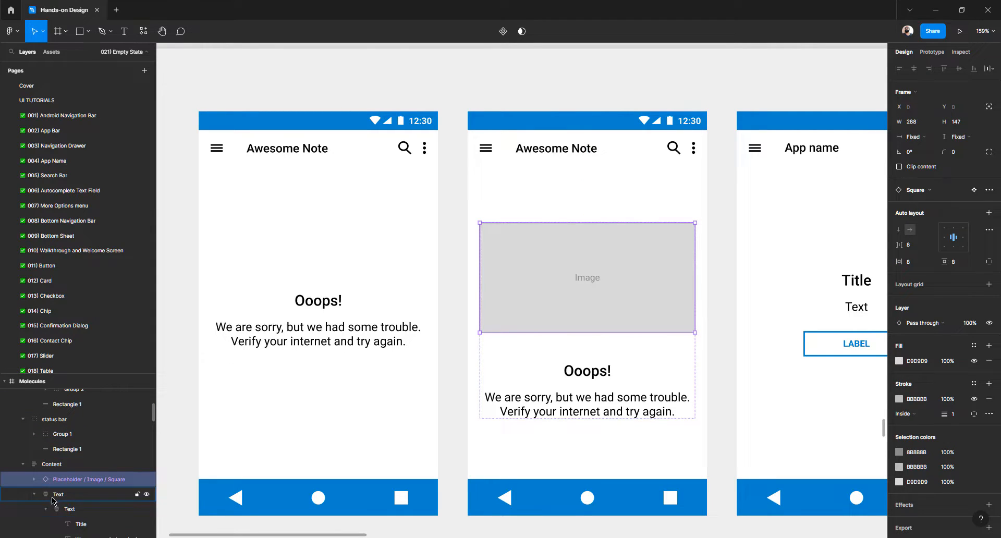
click(52, 498)
click(46, 509)
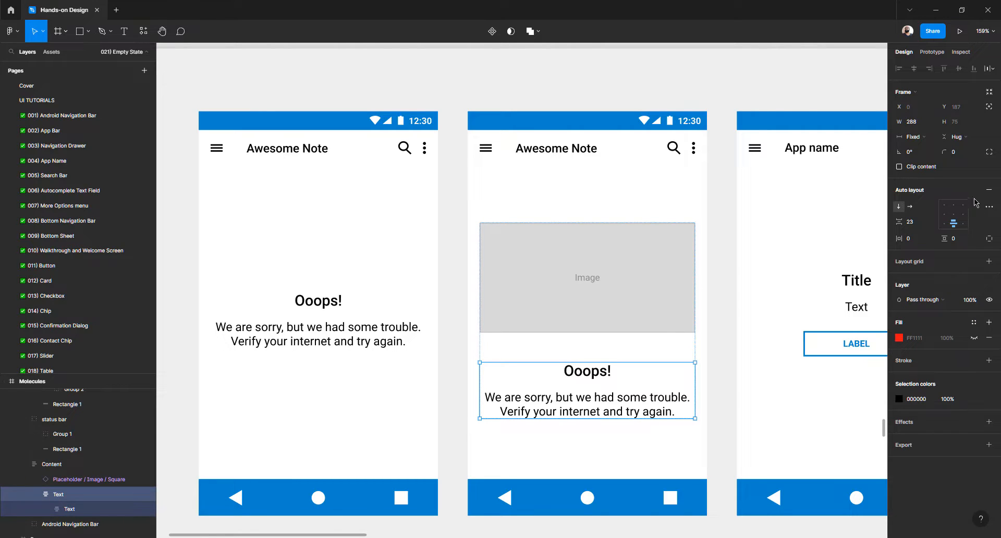
Remove the redundant outer Text frame in the second screen's Content, keeping the title and message in a single Text container
click(989, 190)
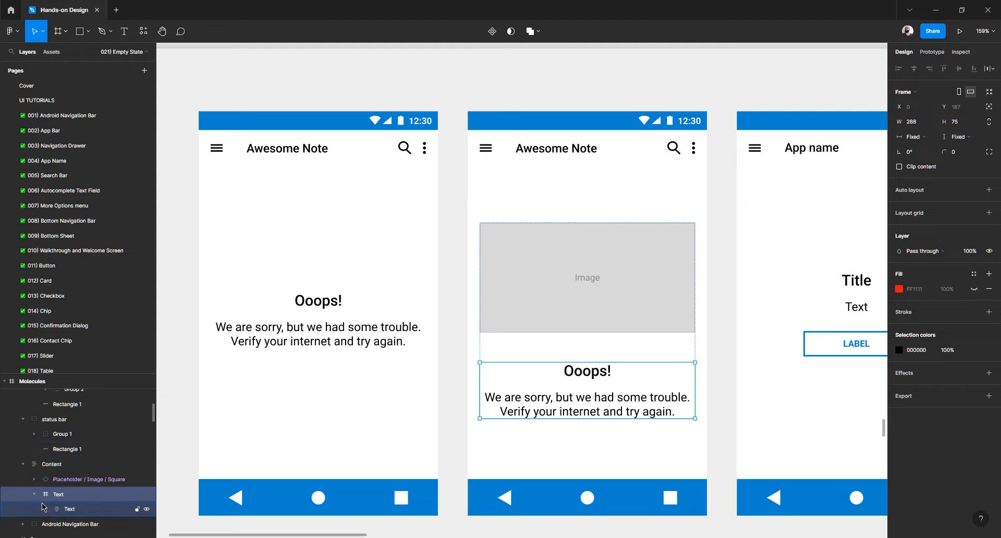
key(ctrl+z)
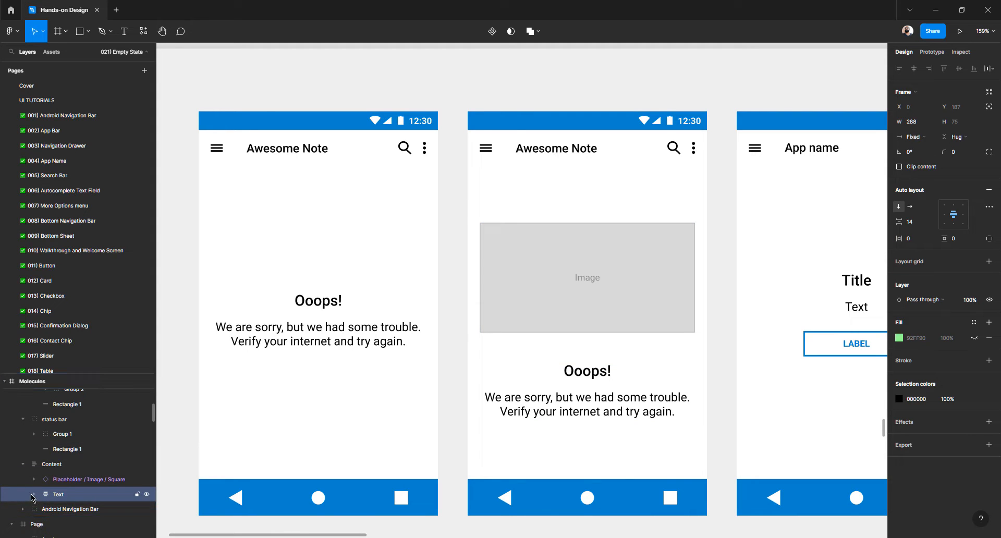
click(33, 495)
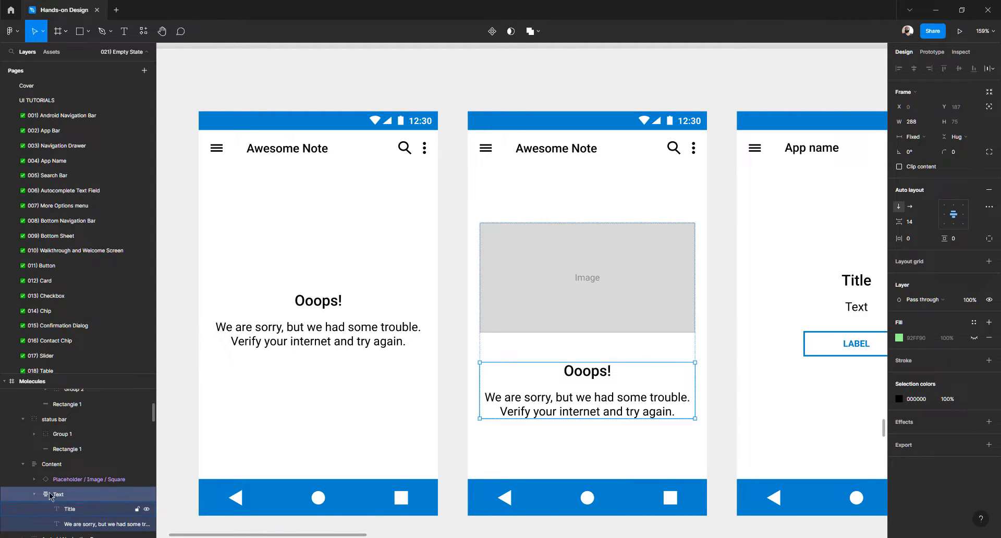
click(724, 364)
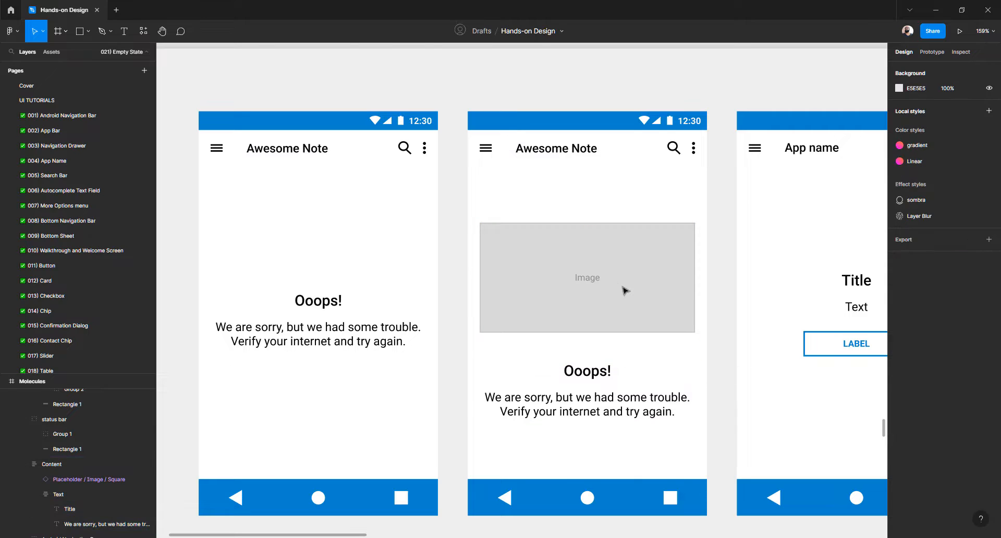
Centre the second screen's Content frame vertically within the screen
click(621, 287)
click(620, 287)
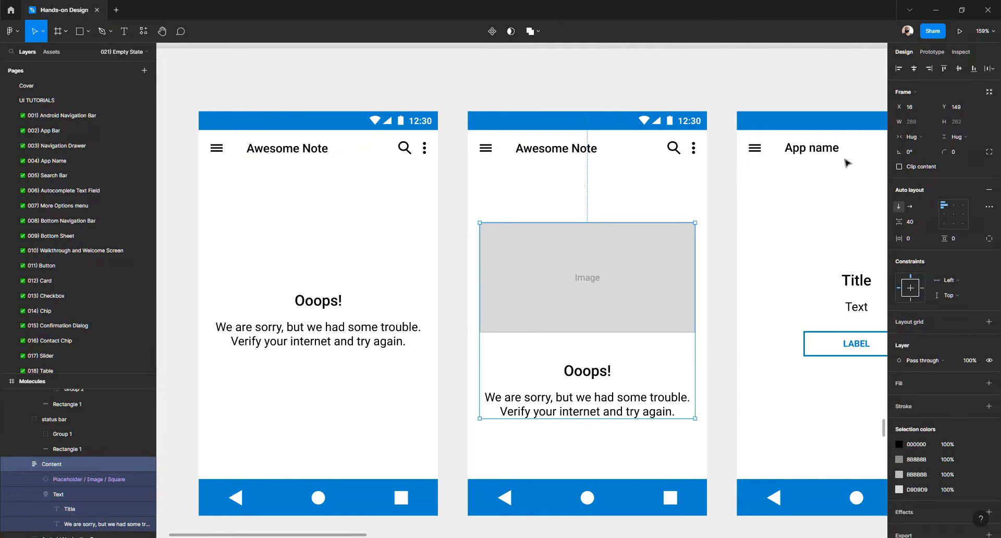
click(958, 68)
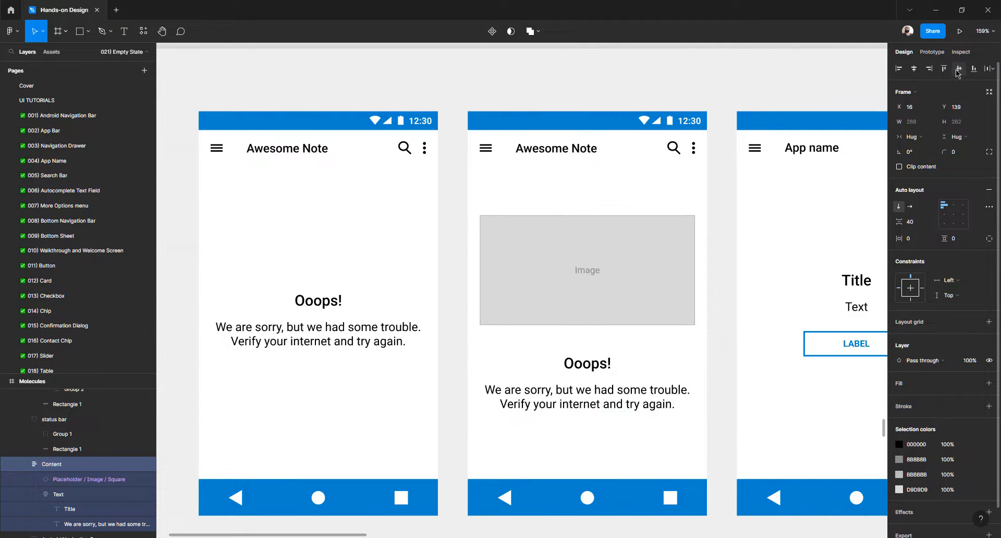
Centre the first screen's Content frame vertically within the screen
click(375, 327)
click(375, 328)
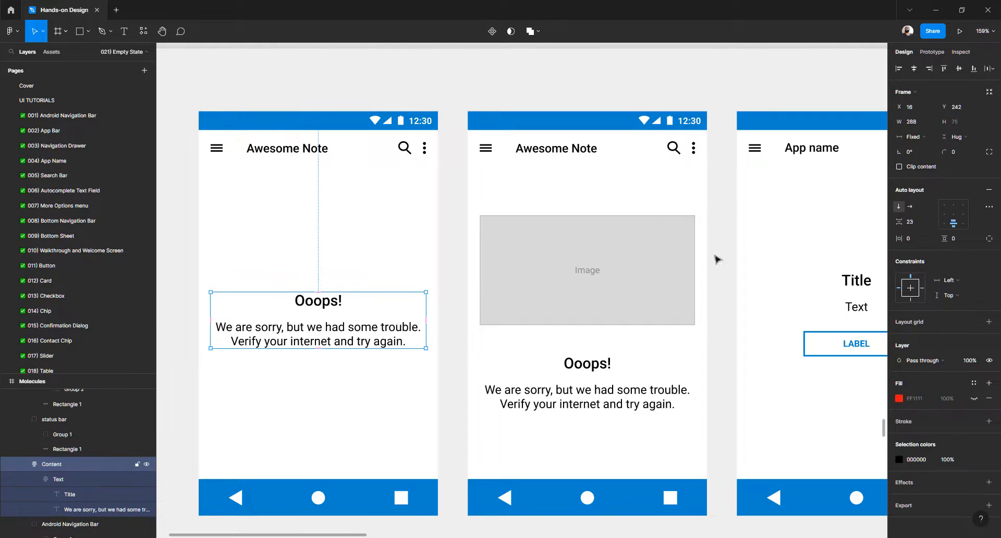
click(959, 69)
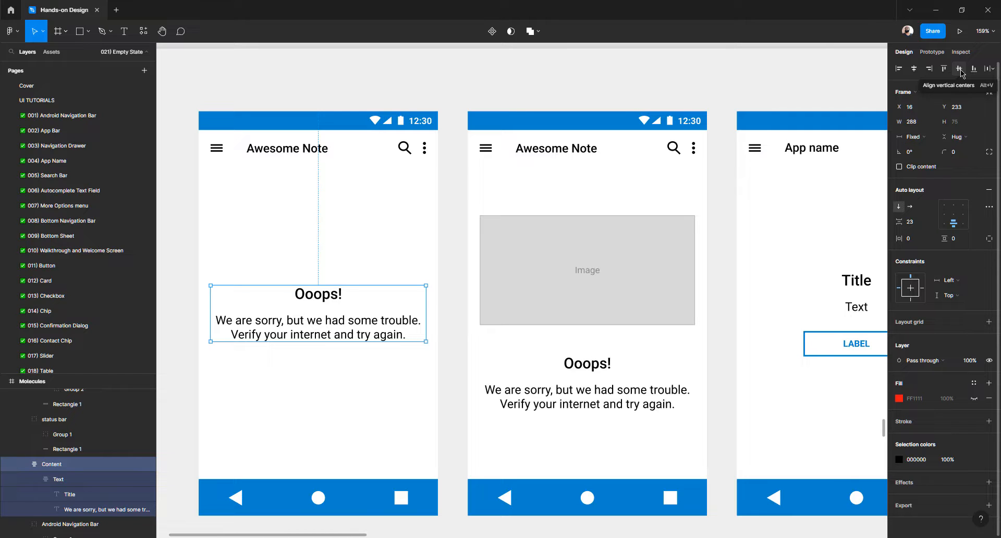
click(628, 286)
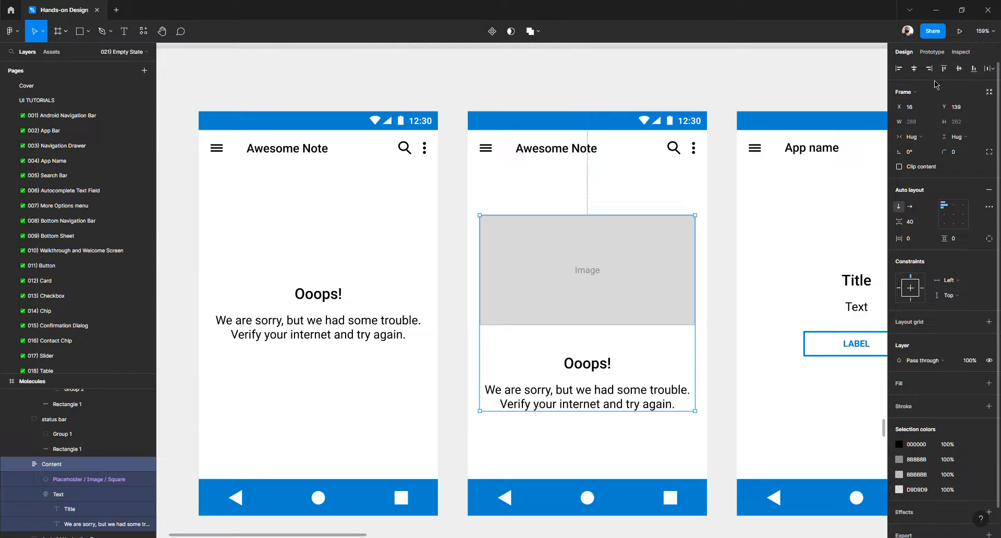
click(722, 248)
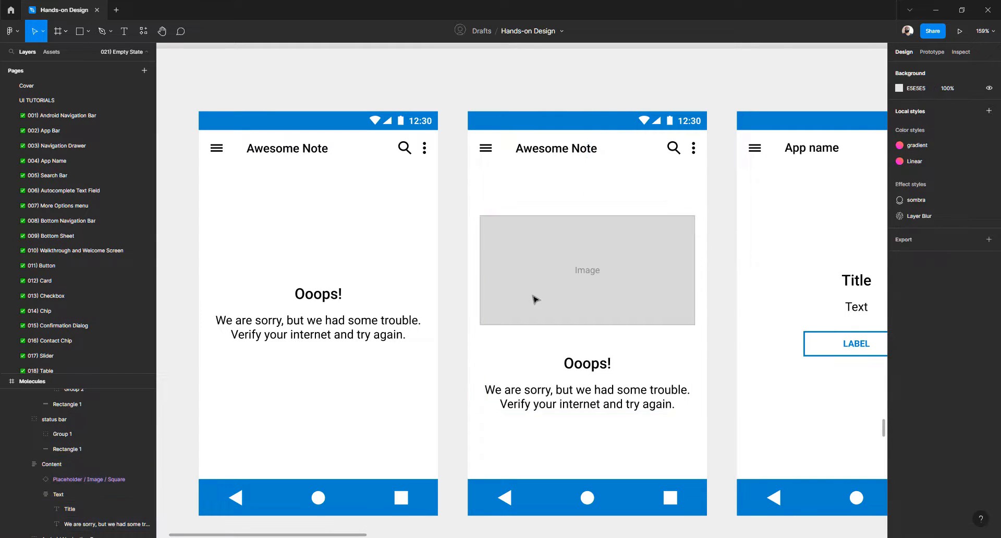
Swap the second screen's image placeholder for the Illustration / Connection / 2 component, searching the local components for "ill"
scroll(536, 299, down, 1)
scroll(531, 298, right, 2)
click(467, 235)
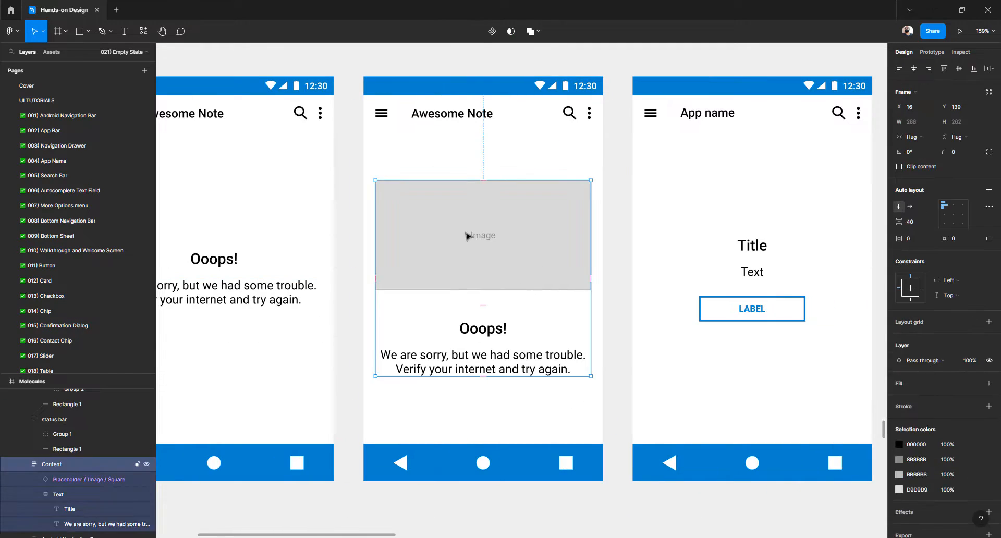
click(466, 235)
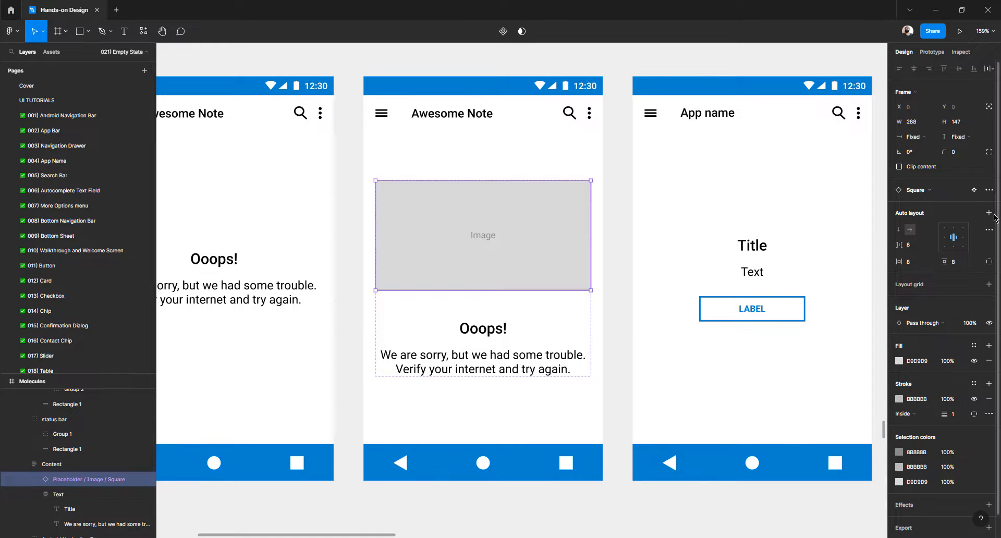
click(933, 195)
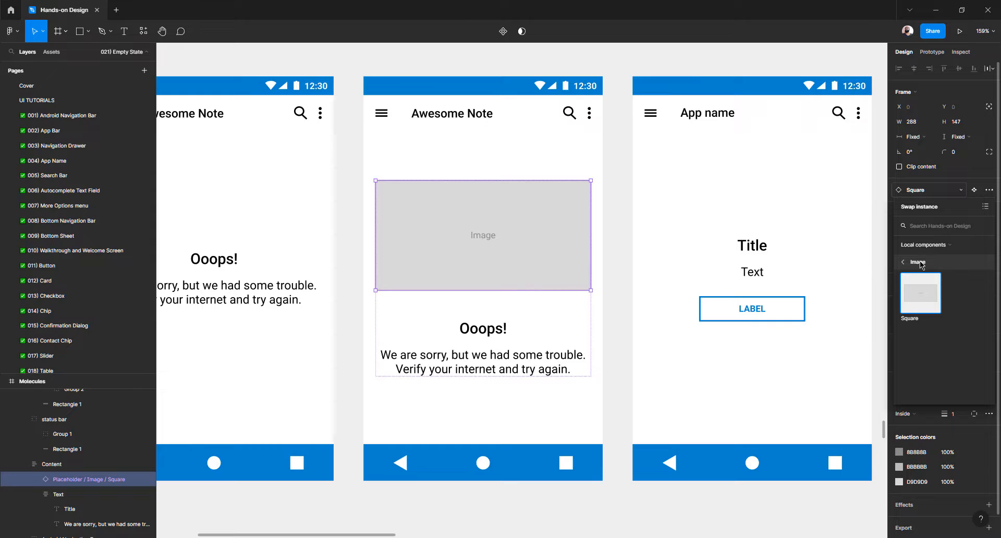
text(ill)
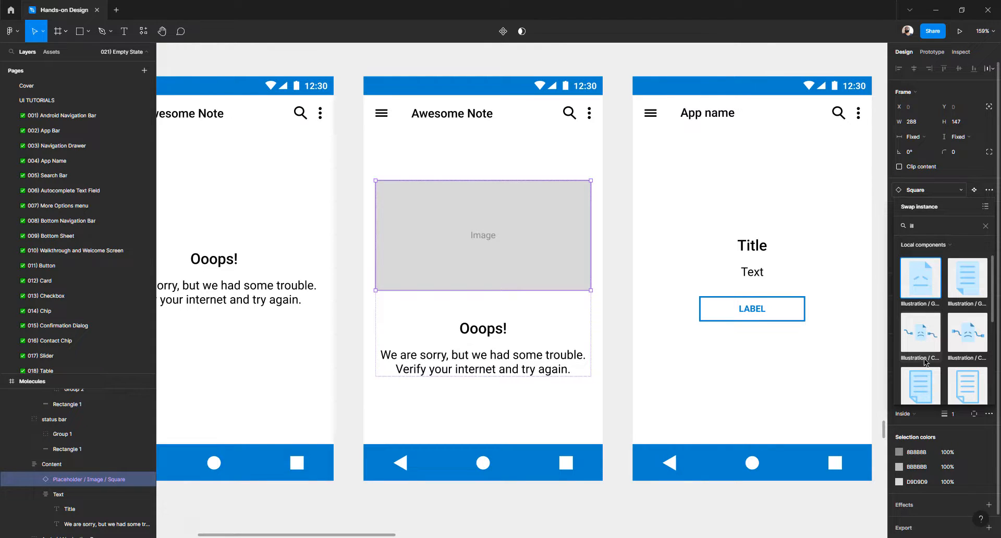
scroll(925, 338, down, 5)
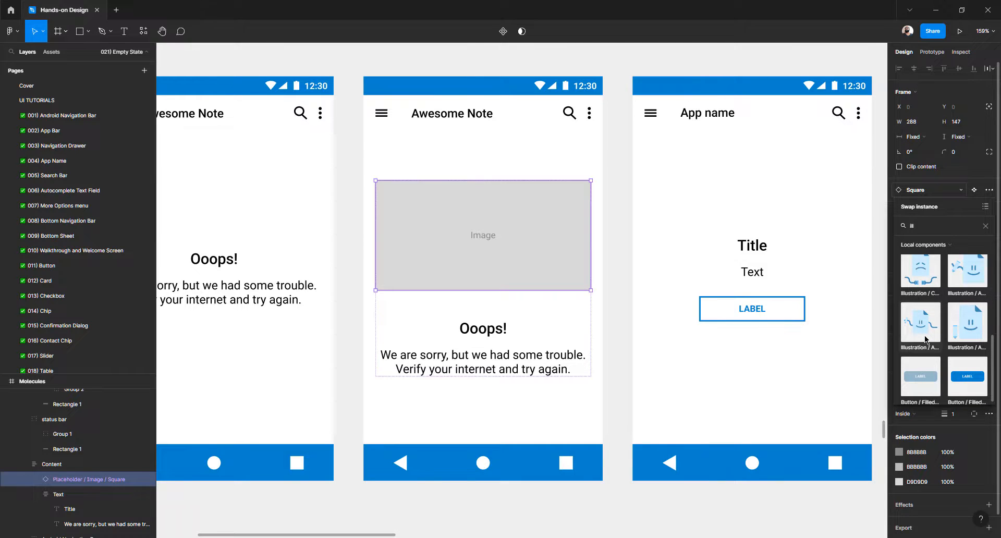
scroll(924, 336, up, 4)
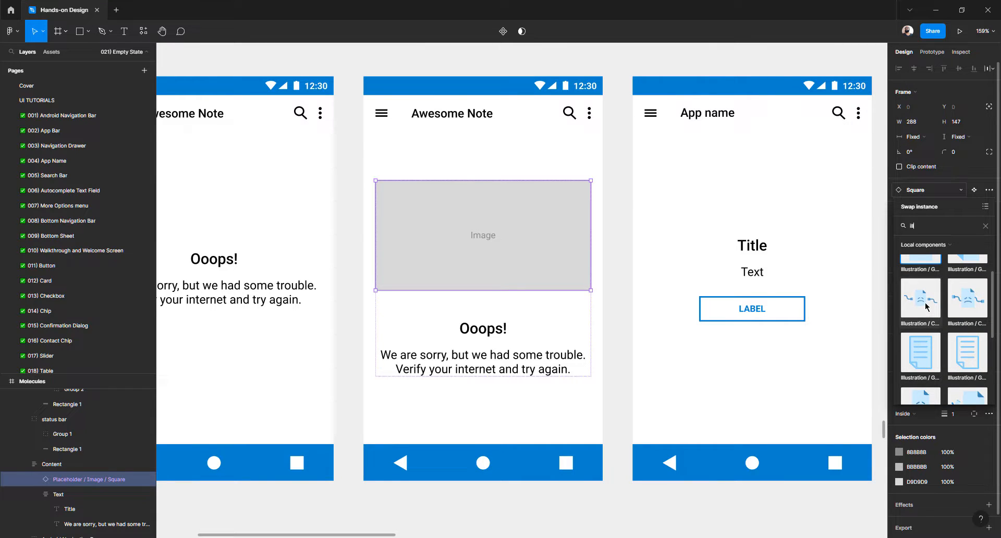
click(921, 298)
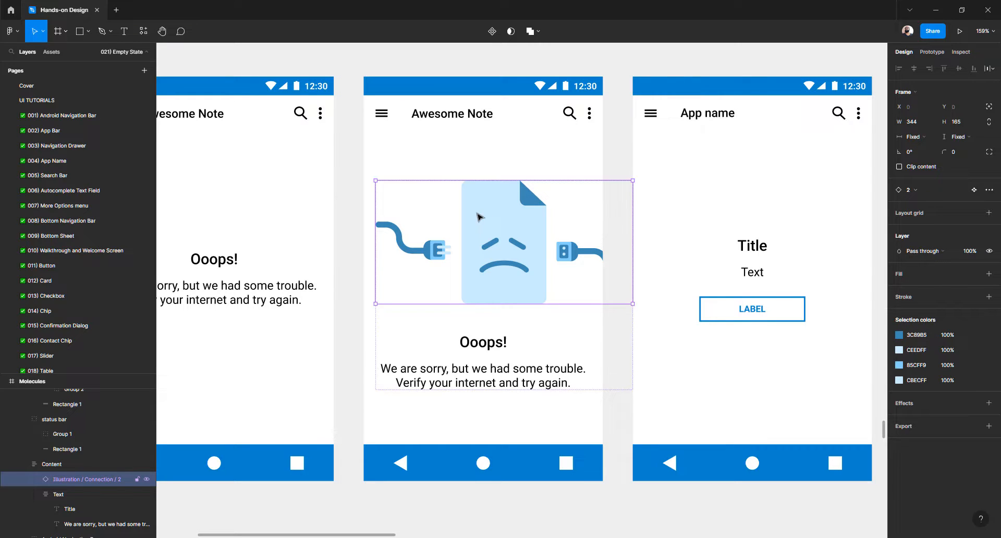
Try setting the illustration's width to Fill container, and undo the change
click(913, 137)
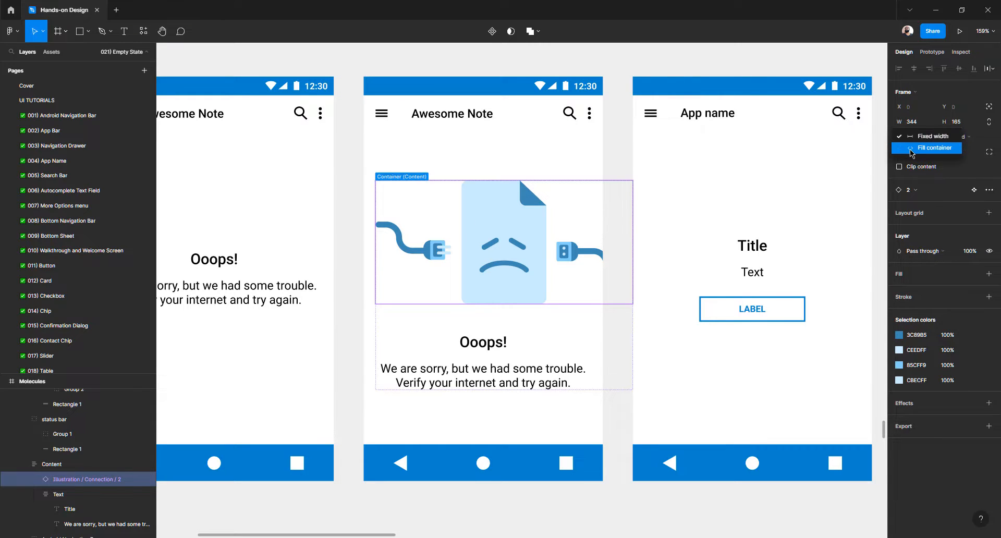
click(911, 150)
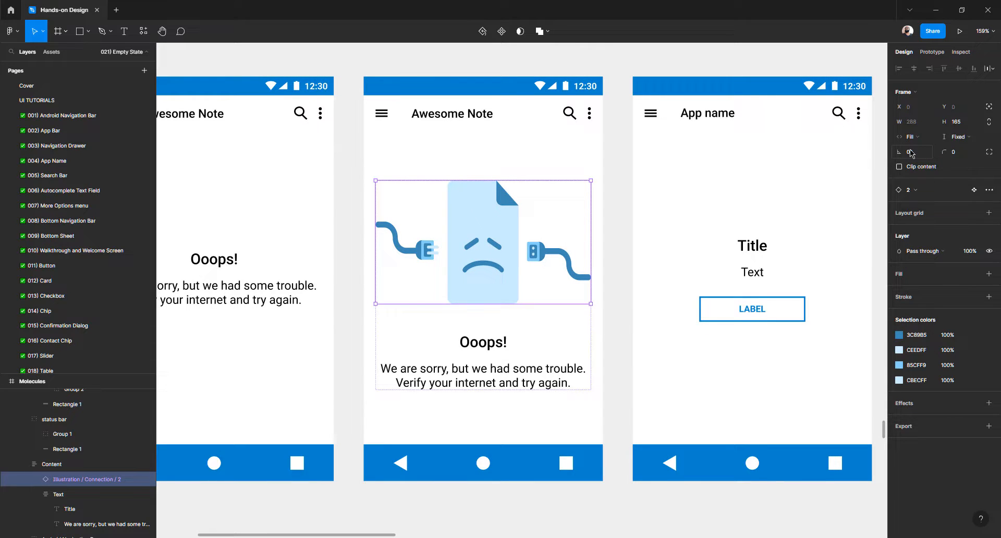
key(ctrl+z)
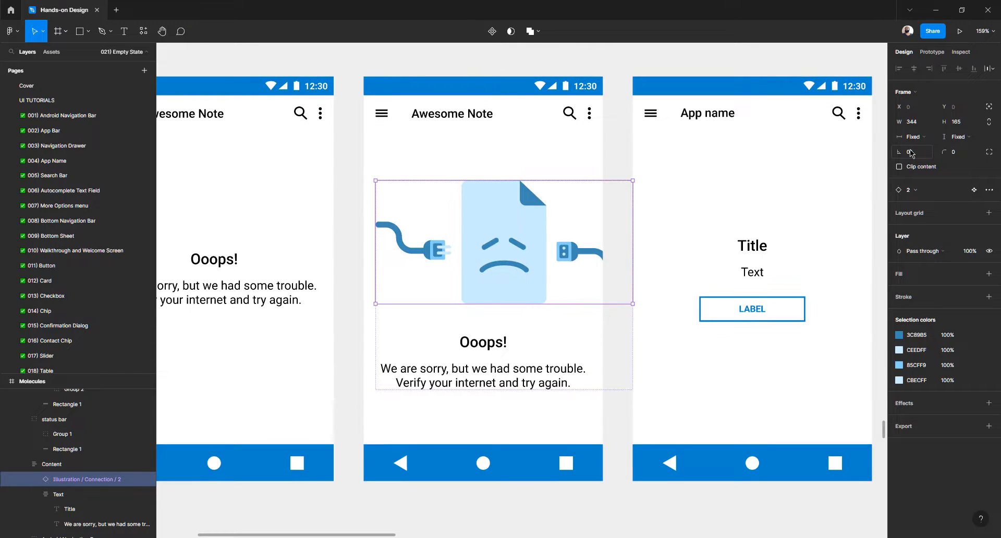
Try constraining the illustration's proportions with its width set to Fill container and reducing its height, and undo everything back to the image placeholder
click(990, 122)
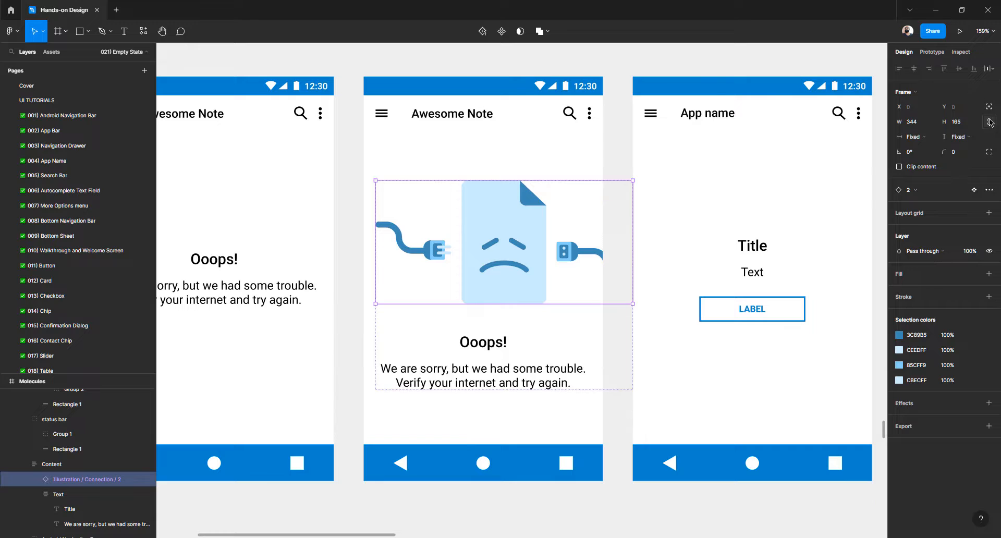
click(912, 137)
click(917, 151)
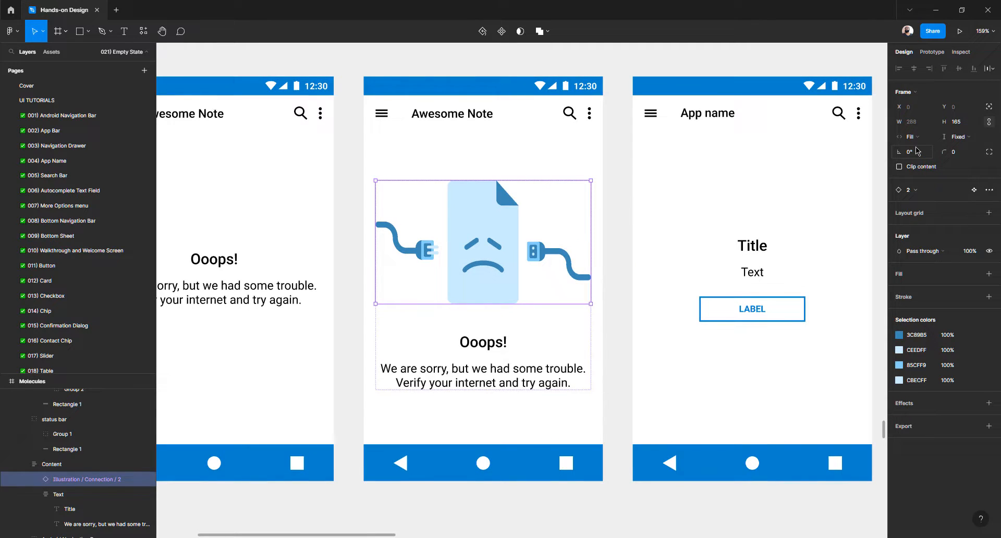
drag(473, 303, 473, 264)
key(ctrl+z)
key(ctrl+z)
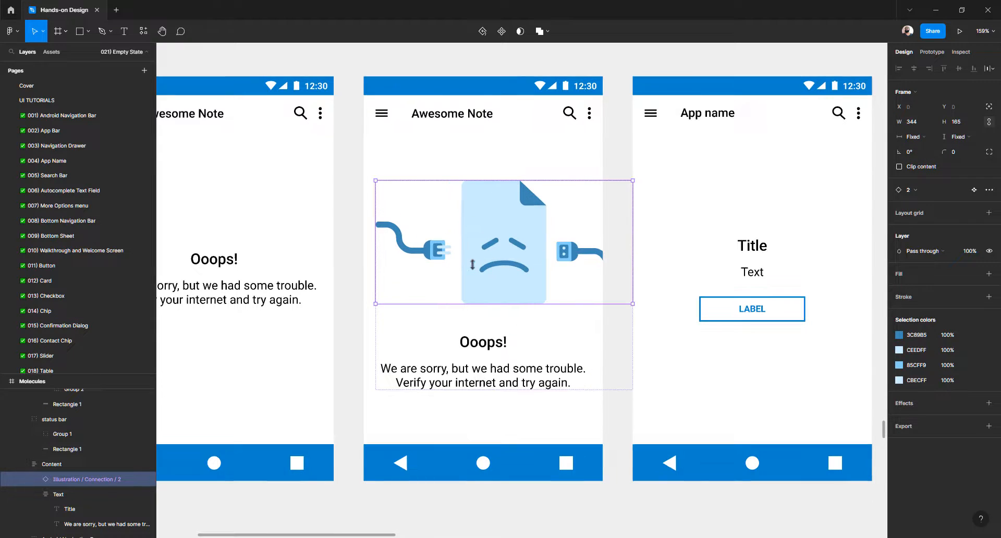
key(ctrl+z)
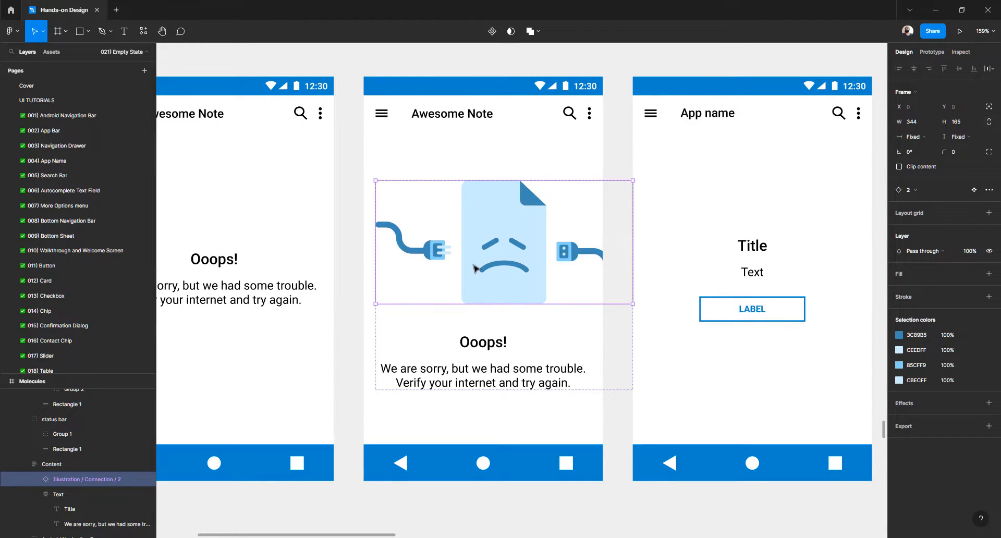
key(ctrl+z)
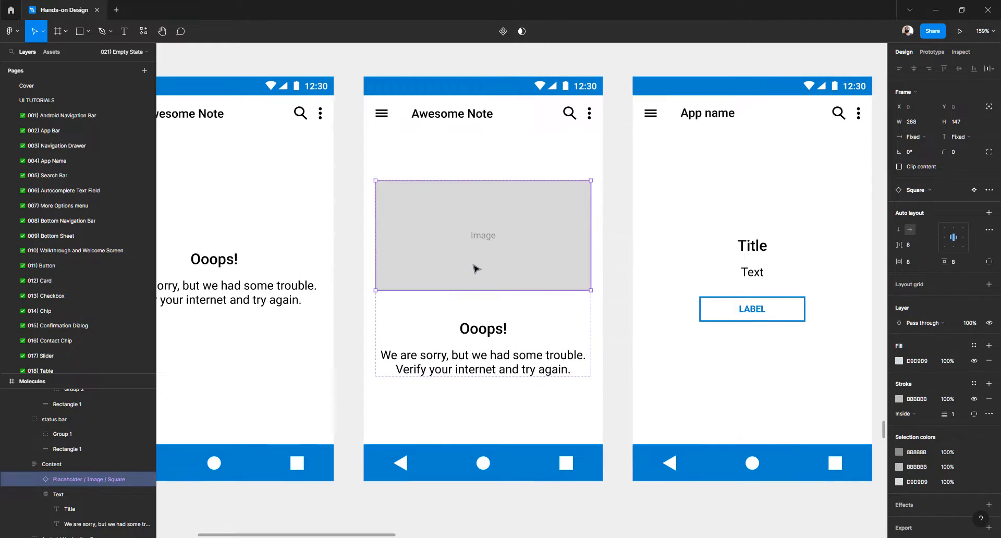
Examine the main component of the square image placeholder and its properties, and return to the instance
click(974, 190)
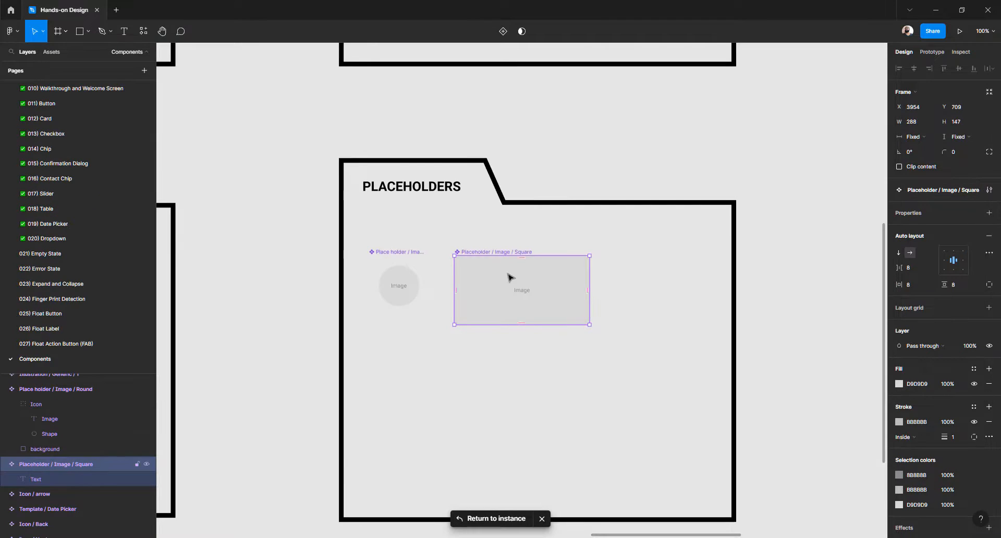
scroll(509, 278, up, 3)
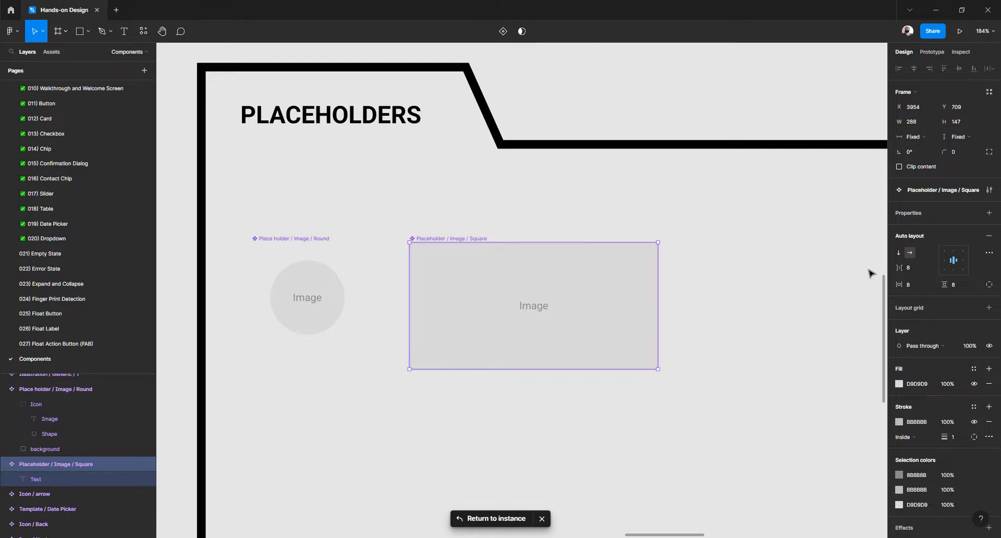
click(537, 307)
click(718, 291)
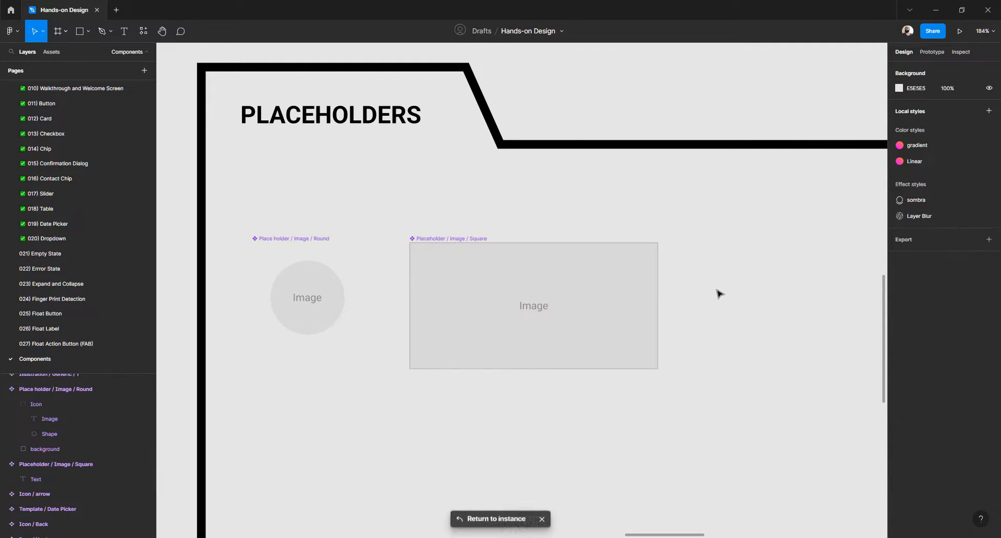
click(612, 295)
click(744, 296)
click(629, 295)
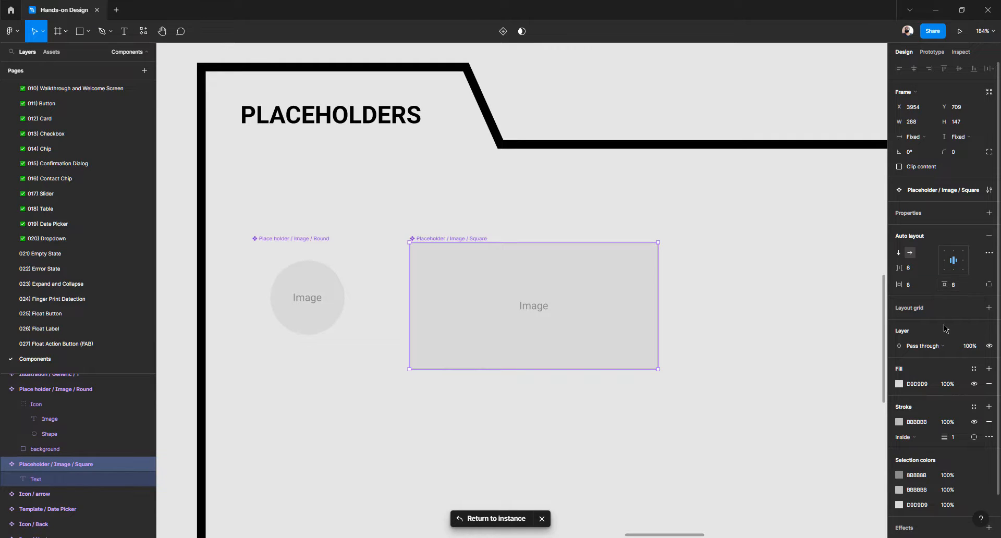
click(499, 519)
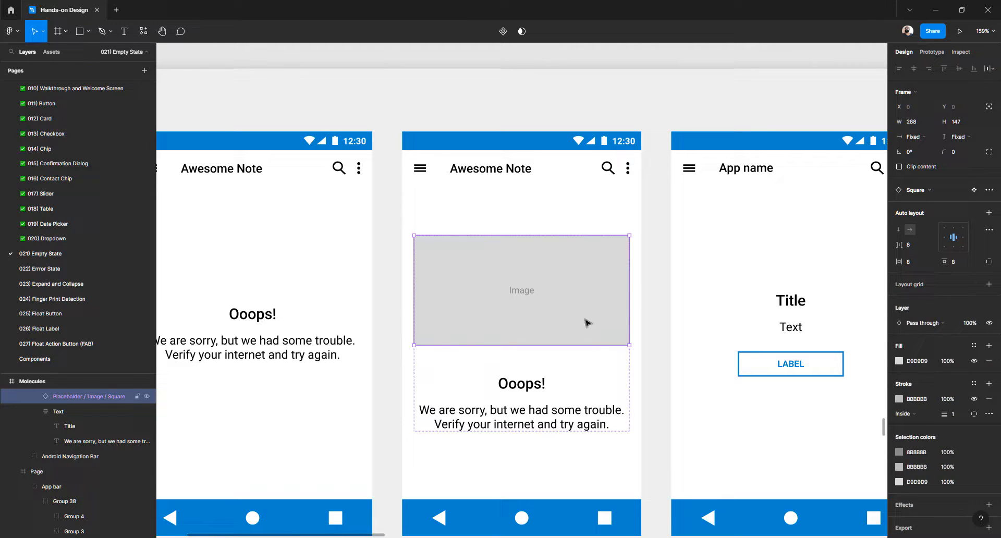
Search the local components for "illus" and replace the second screen's image placeholder with Illustration / Connection / 2
click(926, 189)
click(914, 259)
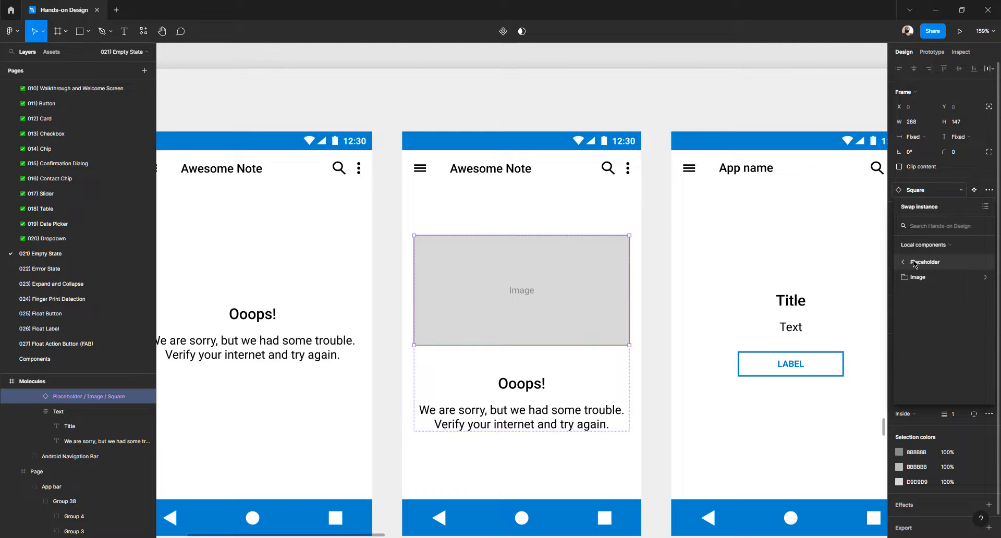
click(934, 229)
text(illus)
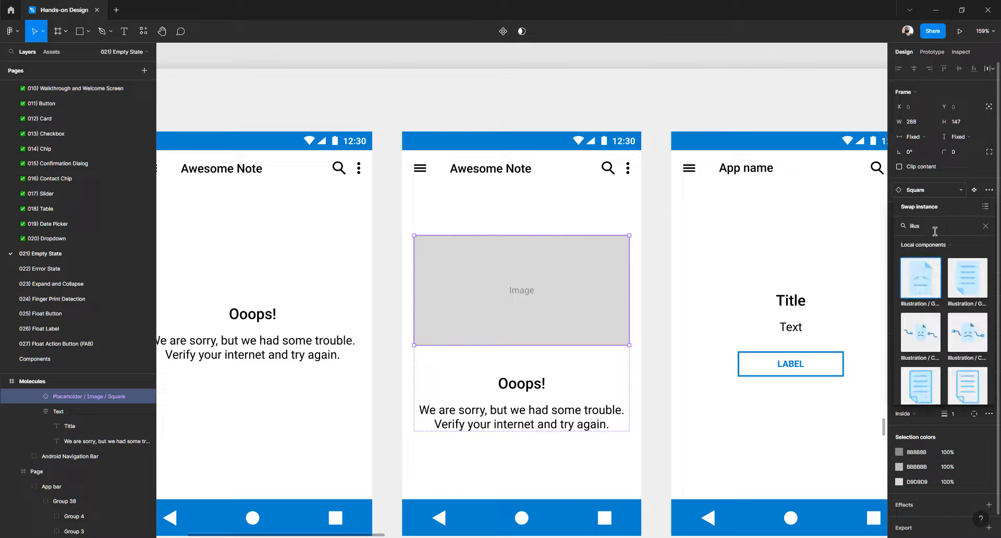
click(927, 335)
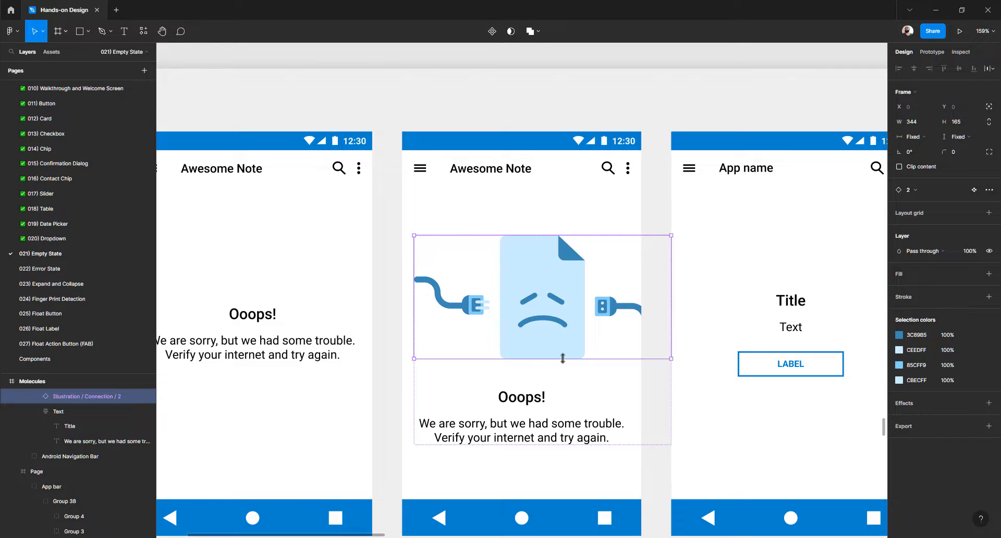
Scale the Connection illustration proportionally to 288 wide by 138 high so it fits the second screen's side margins
drag(562, 361, 562, 370)
key(ctrl+z)
drag(672, 359, 628, 329)
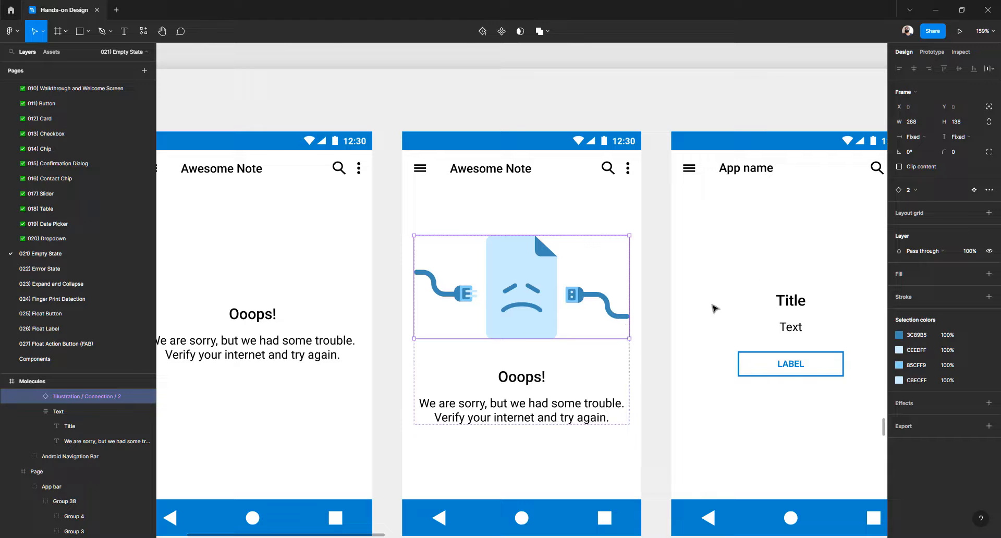
click(436, 154)
click(442, 115)
click(429, 216)
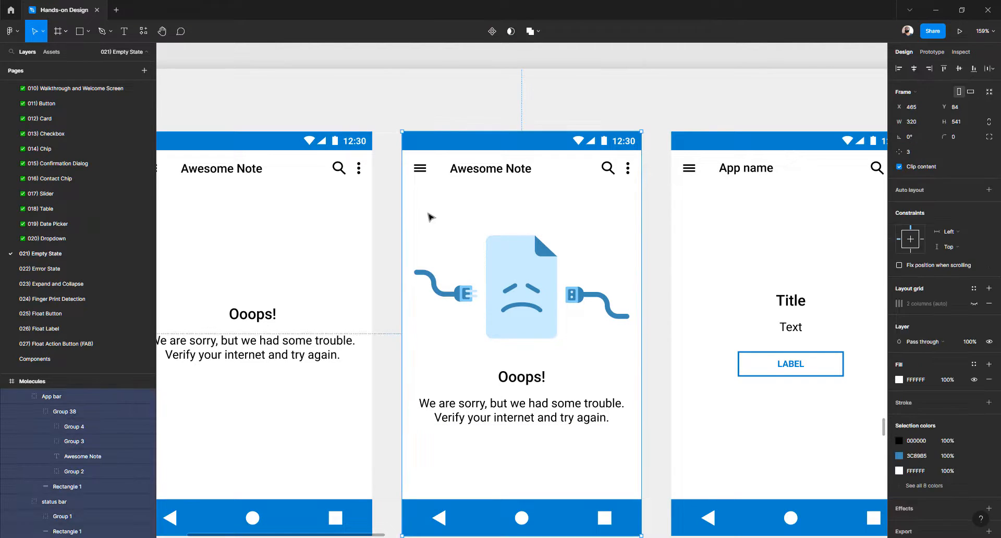
Show the second screen's column grid and scale the Connection illustration proportionally down to 210 wide by 101 high
click(972, 304)
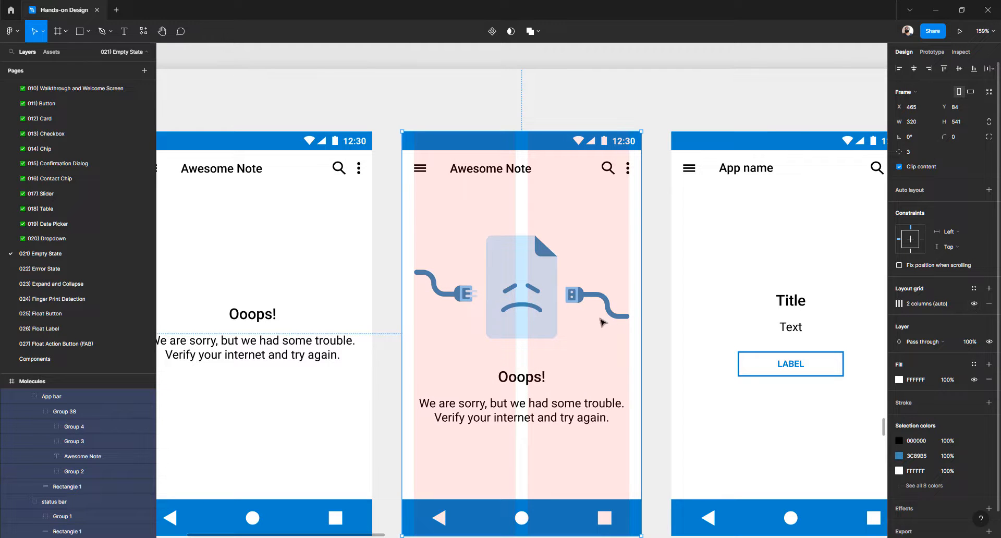
double_click(526, 298)
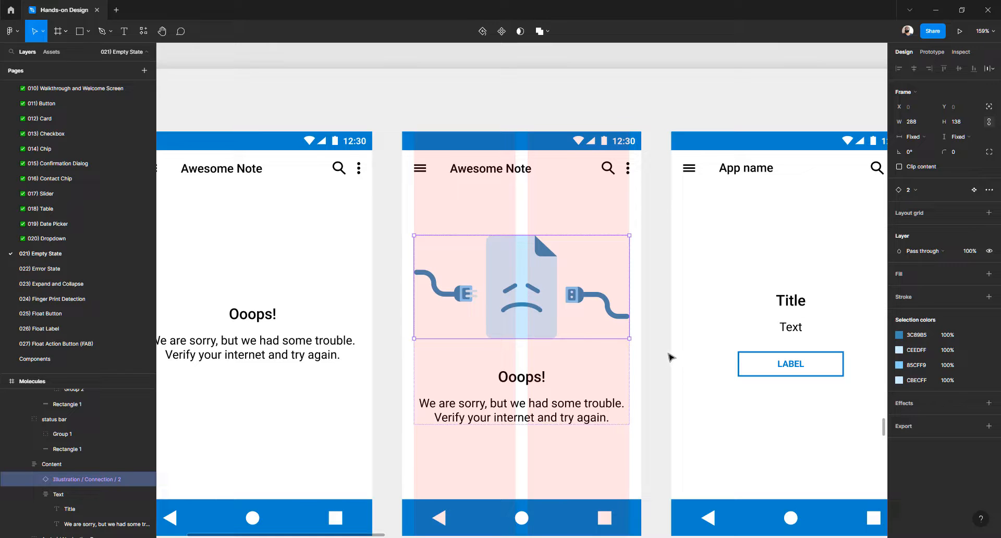
drag(629, 339, 538, 348)
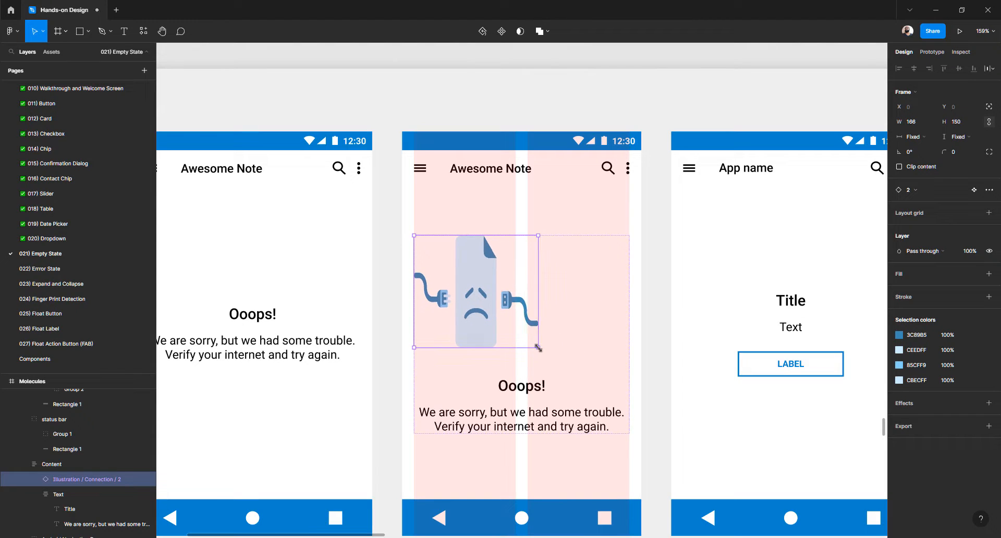
key(ctrl+z)
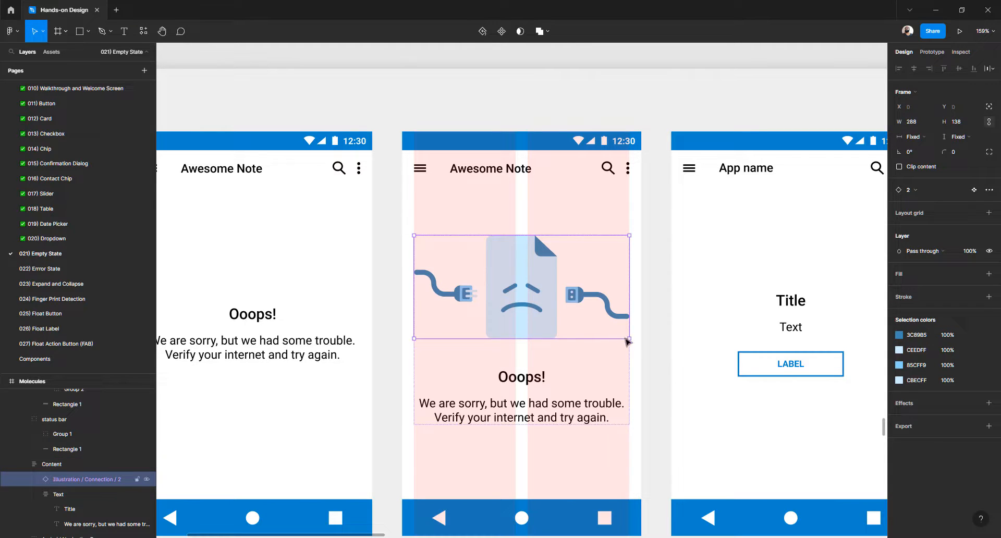
drag(622, 333, 561, 310)
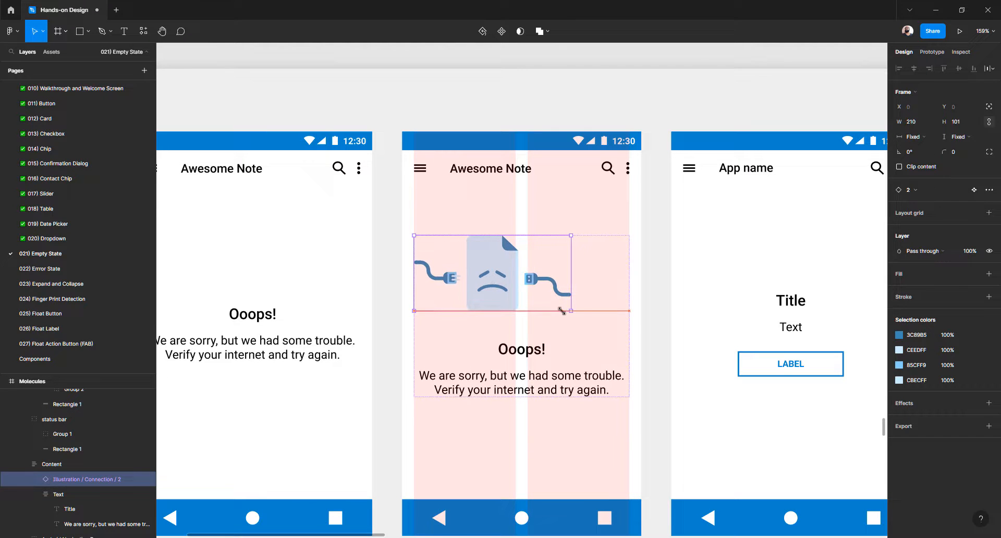
Set the second screen's Content container to centre its items and align the container to the screen's vertical centre
click(648, 324)
click(519, 300)
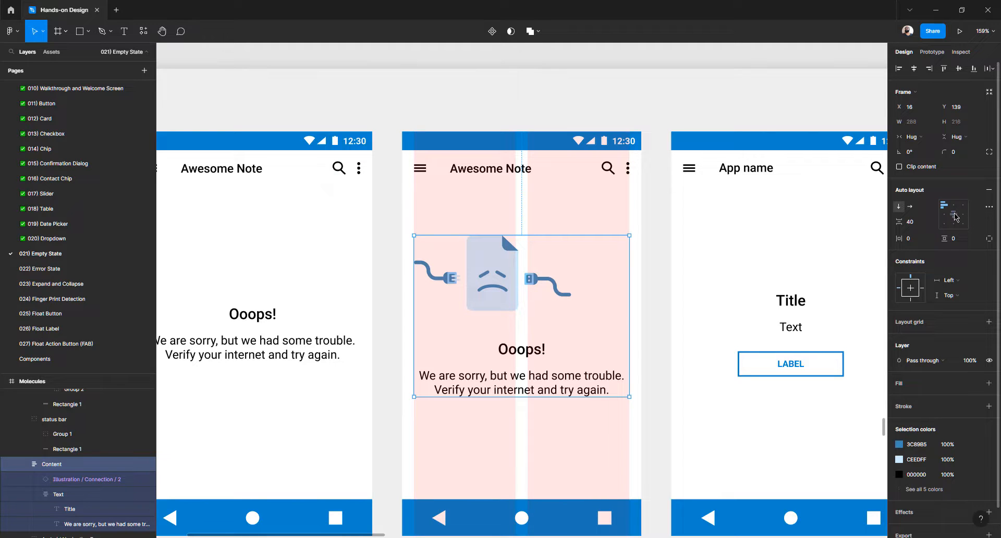
click(955, 215)
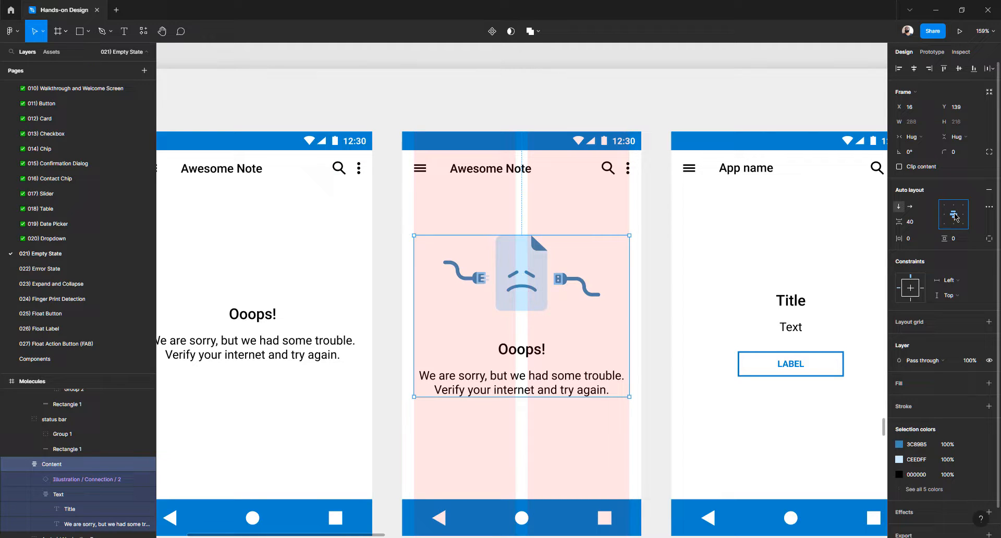
click(656, 299)
double_click(528, 297)
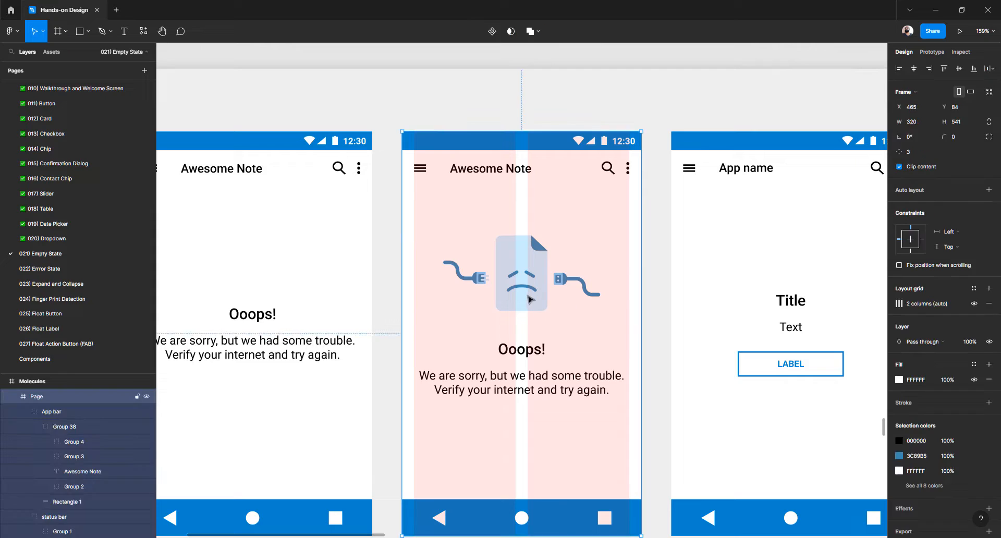
click(959, 69)
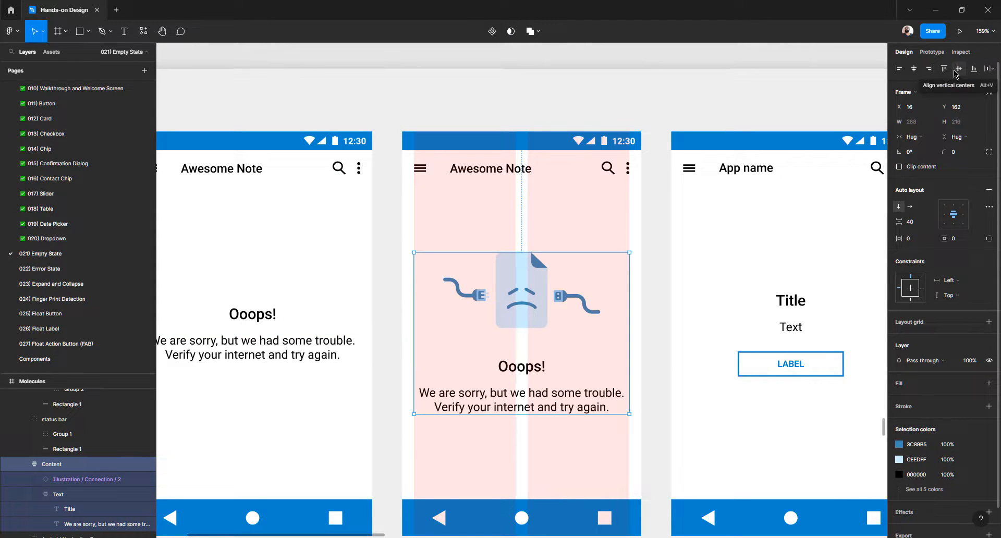
click(656, 321)
Hide the second screen's column grid and select its Connection illustration
scroll(632, 319, down, 2)
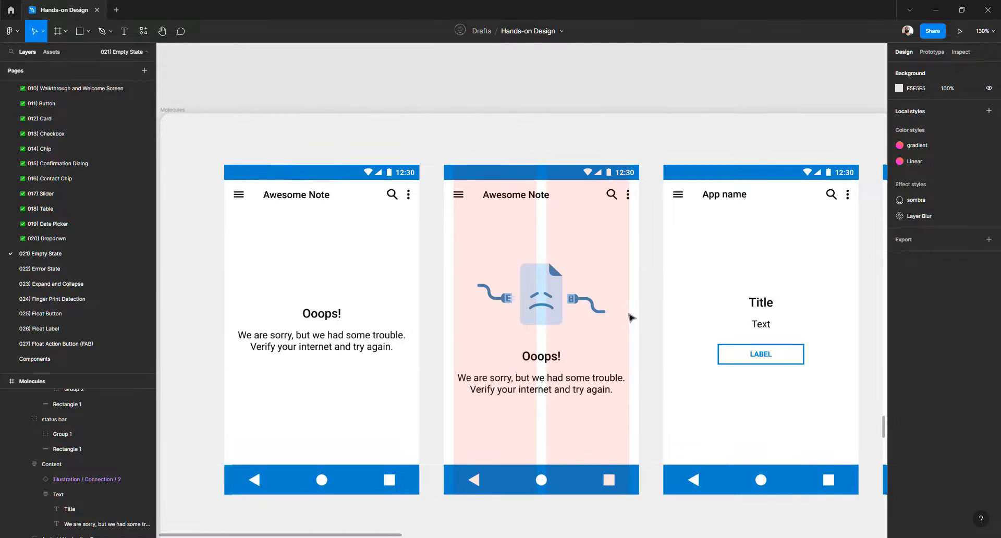
click(469, 204)
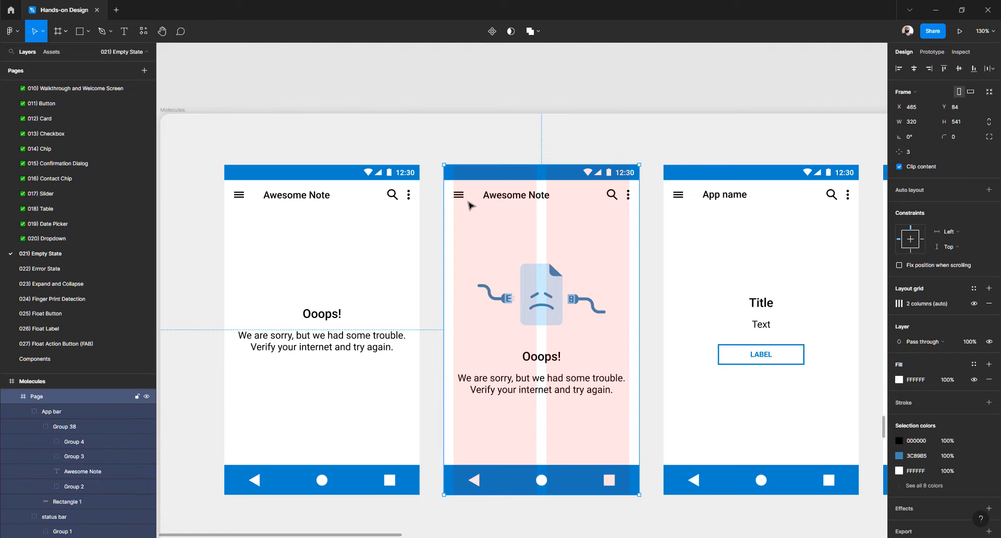
click(974, 304)
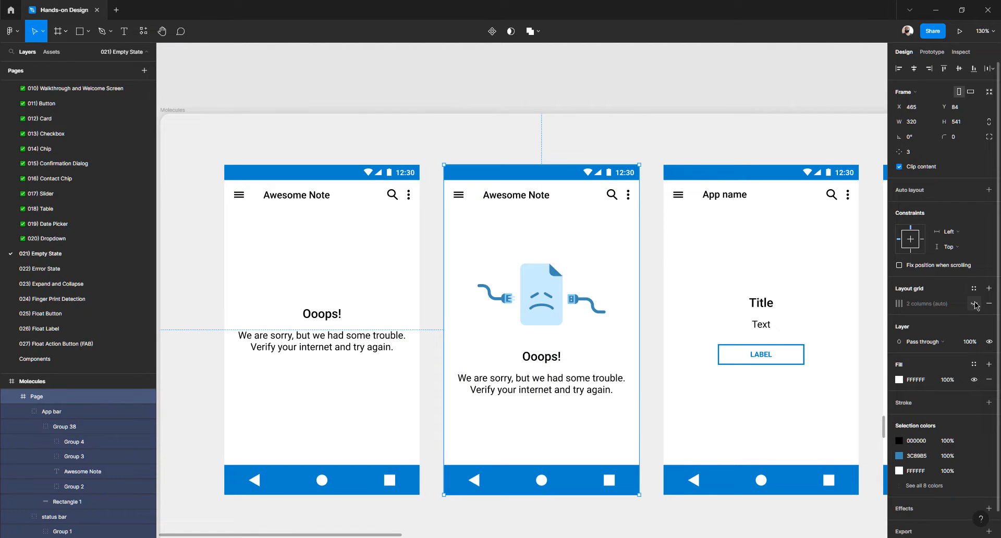
click(653, 257)
double_click(534, 305)
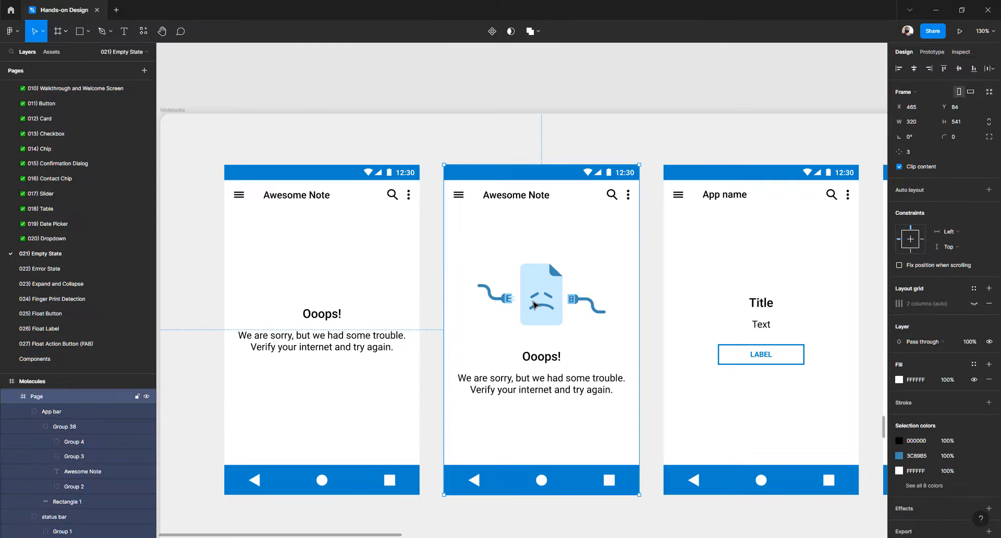
double_click(534, 305)
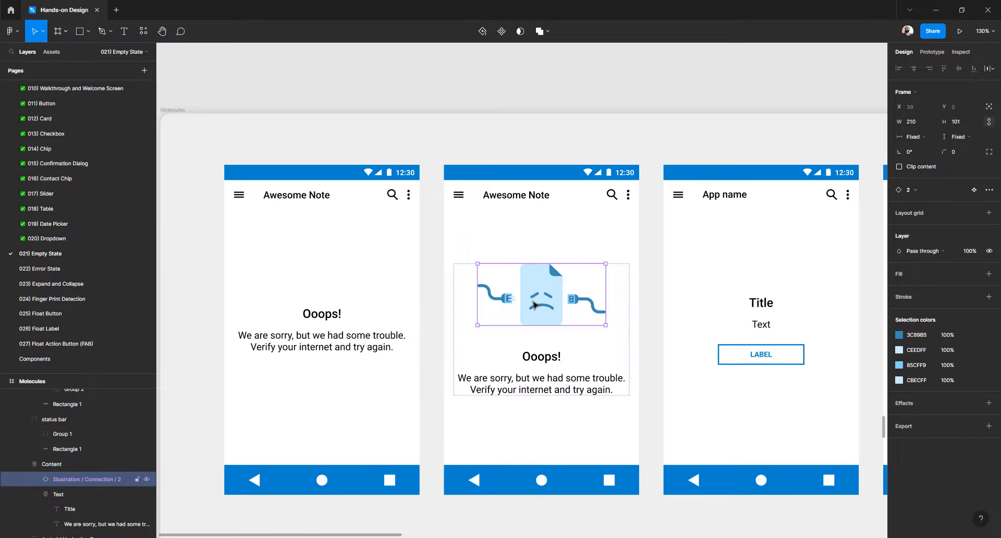
Copy the Awesome Note name into the third screen's app bar title and set that text to auto width
double_click(532, 195)
key(ctrl+c)
double_click(733, 198)
key(ctrl+v)
key(Escape)
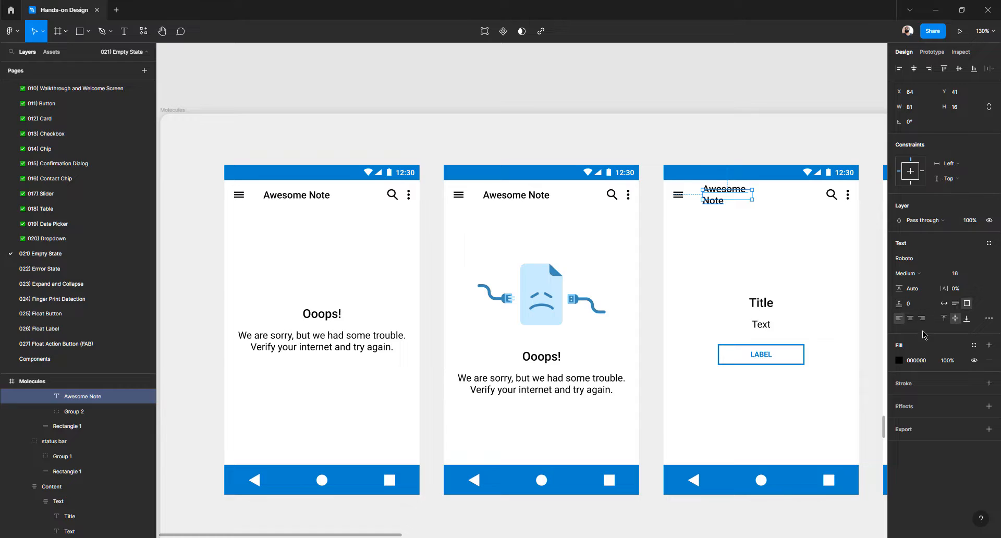
click(945, 305)
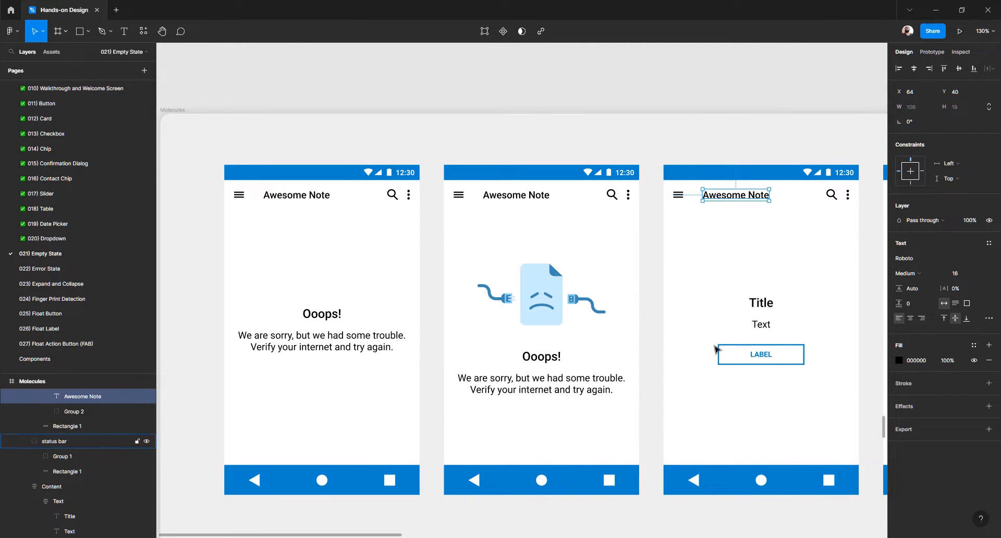
Copy the second screen's Ooops! text group into the third screen's Content container, placed above the Title and Text group
scroll(699, 315, right, 3)
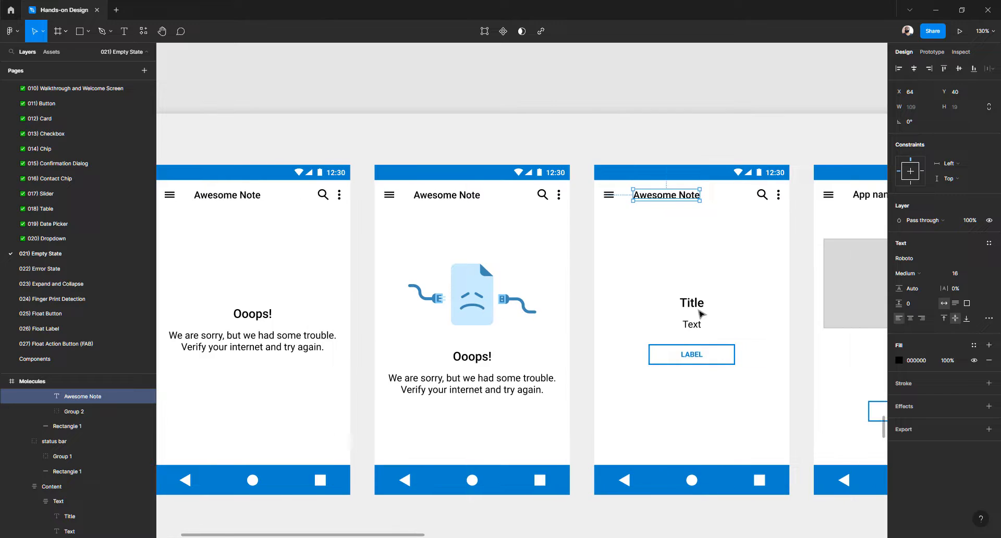
click(483, 380)
click(483, 379)
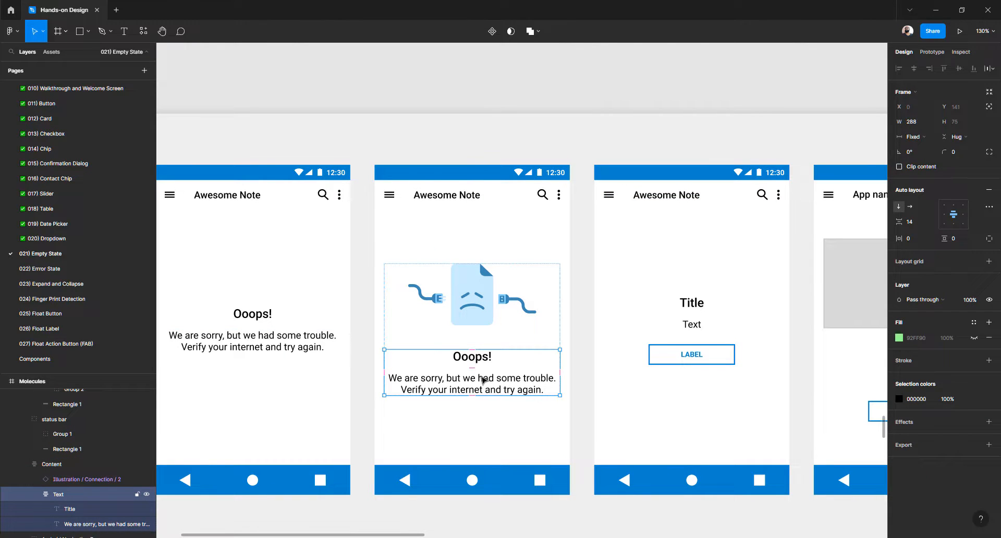
scroll(483, 379, left, 5)
scroll(483, 379, right, 3)
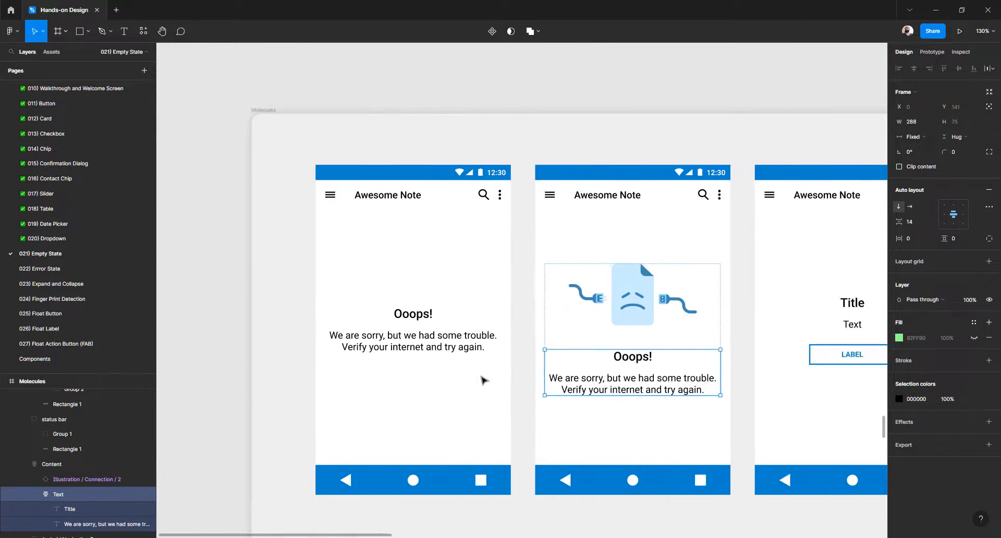
scroll(482, 380, right, 3)
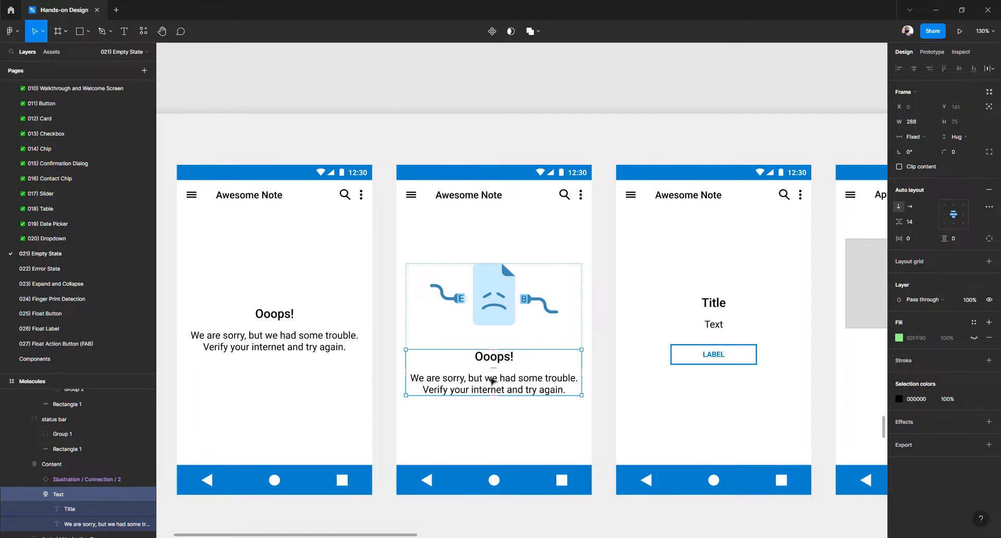
click(714, 307)
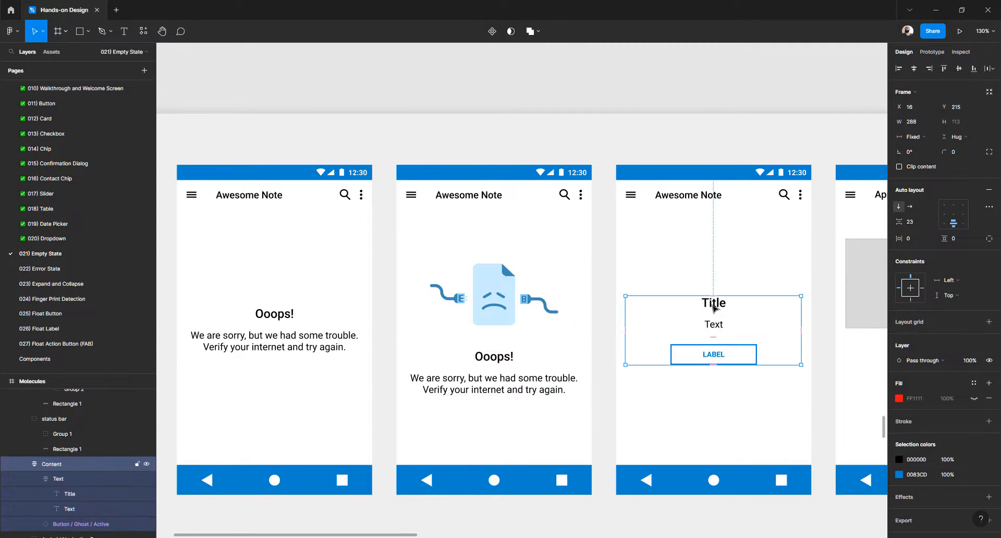
click(714, 307)
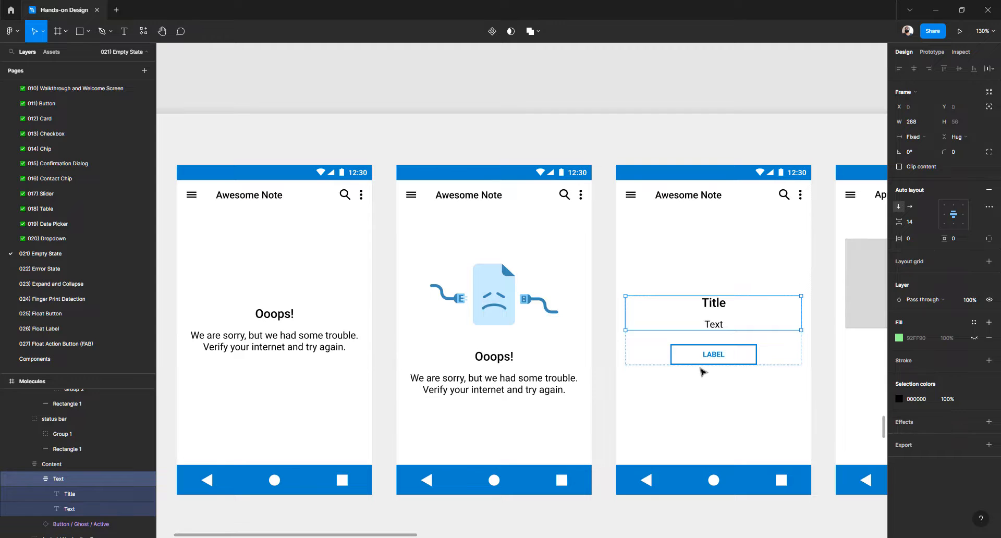
key(shift+Return)
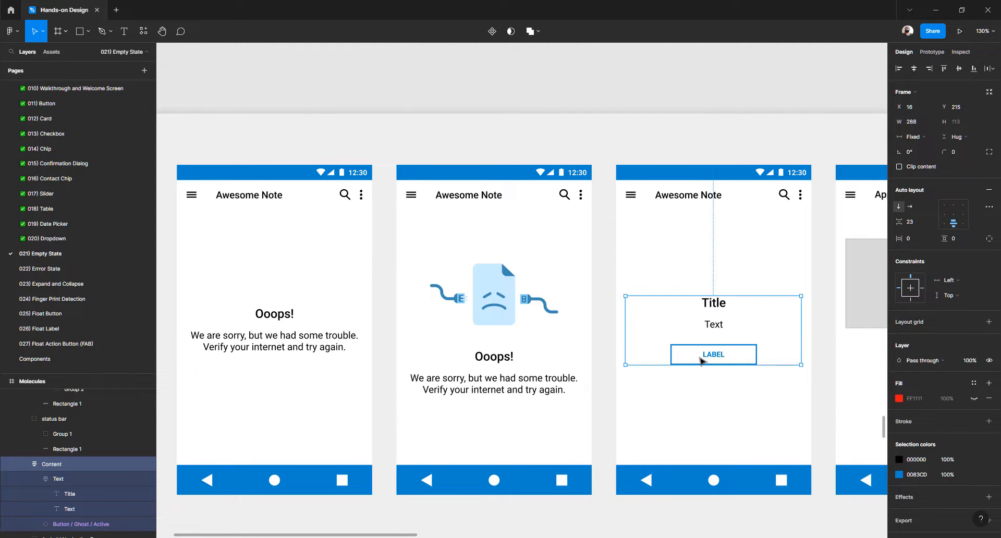
key(ctrl+v)
key(Up)
key(Up)
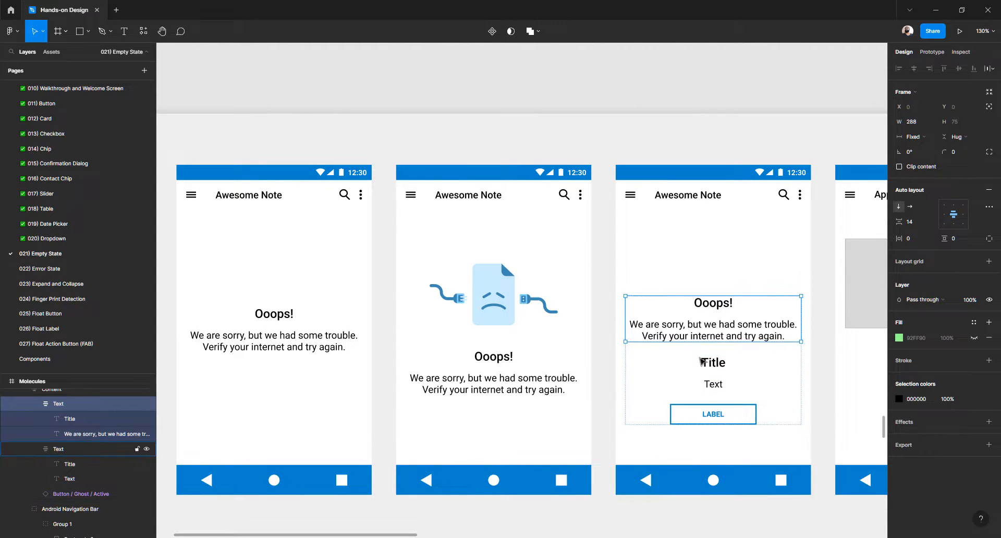
Delete the placeholder Title and Text group from the third screen's Content container
click(703, 361)
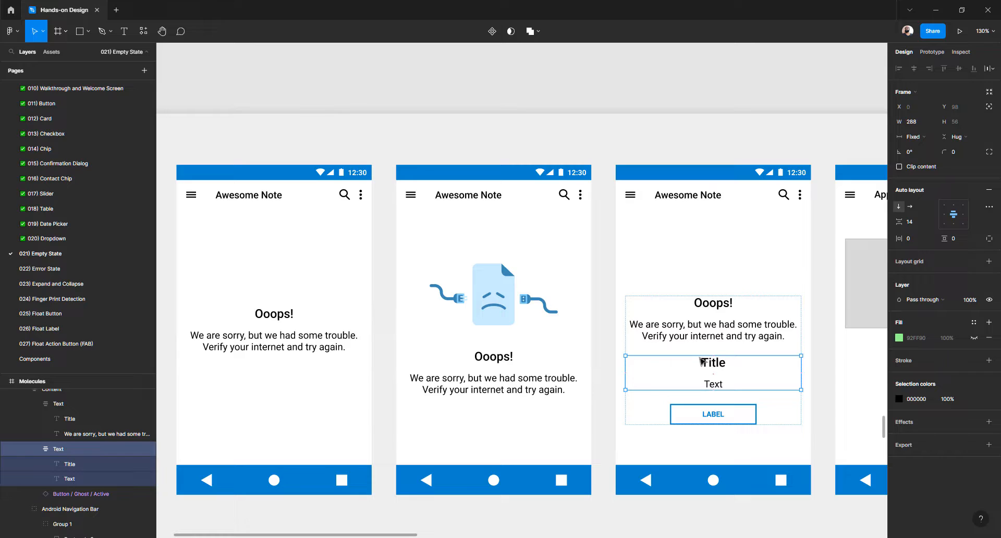
click(713, 335)
click(714, 371)
key(Delete)
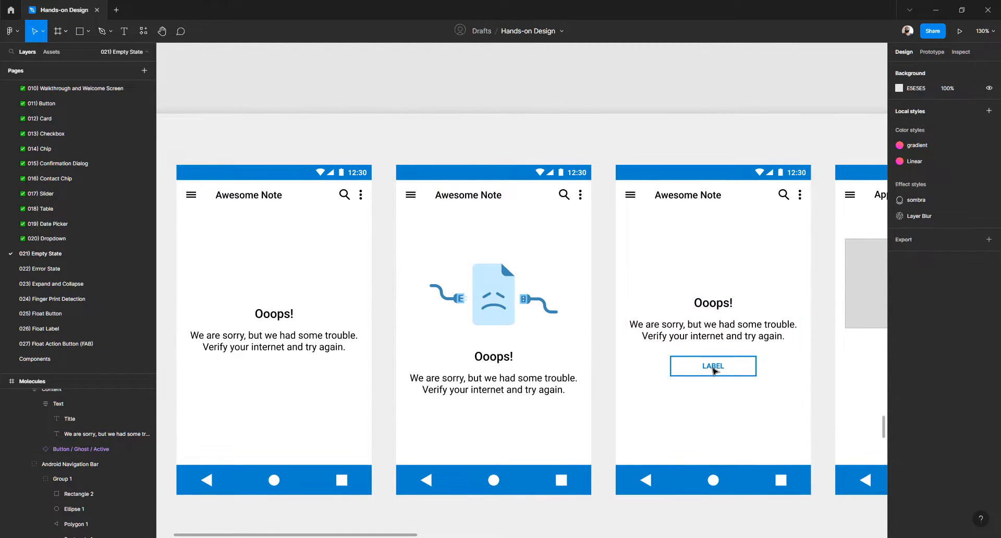
Replace the third screen's button label with TRY AGAIN, copied from the matching button in the Pages section
click(713, 369)
scroll(568, 328, down, 5)
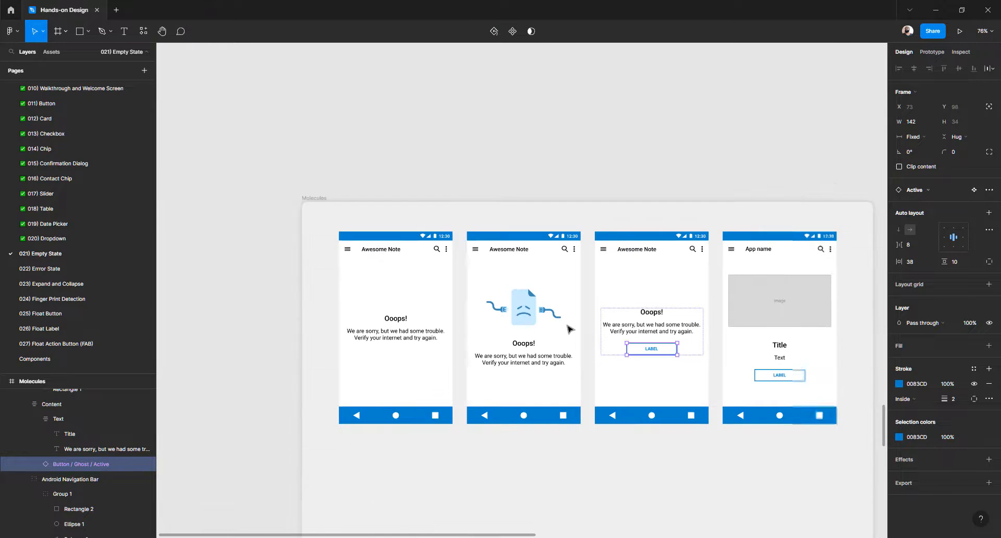
scroll(570, 328, right, 10)
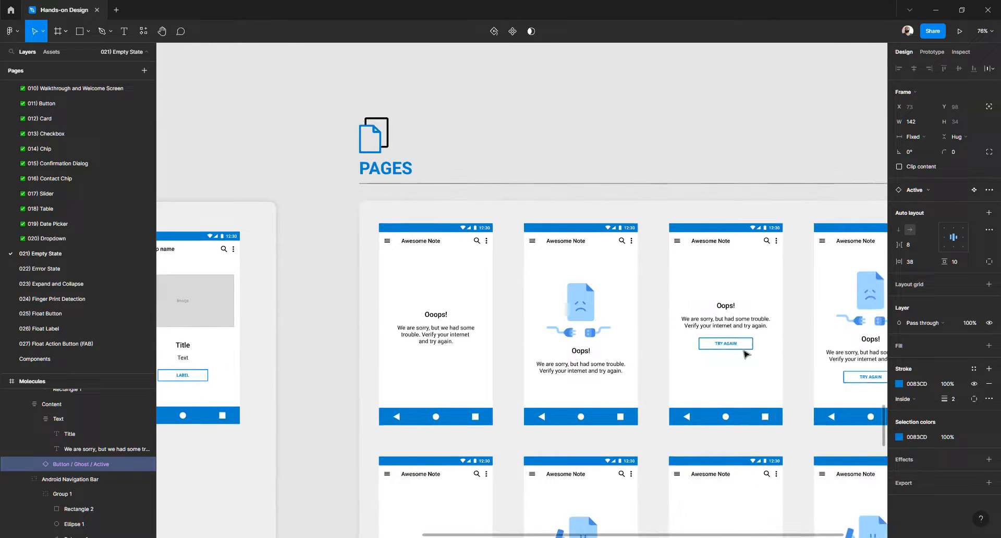
scroll(732, 346, up, 5)
double_click(730, 346)
key(ctrl+c)
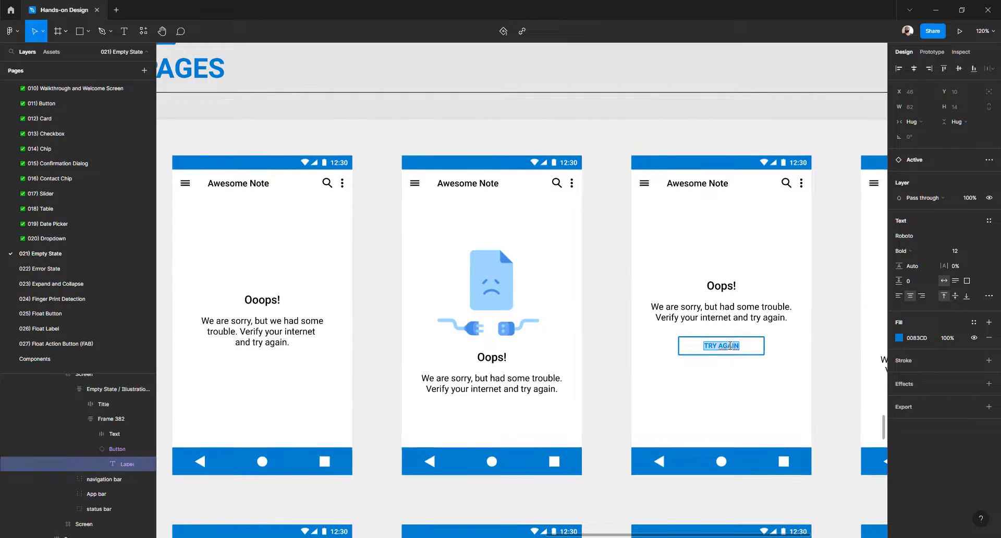
key(Escape)
scroll(732, 348, left, 15)
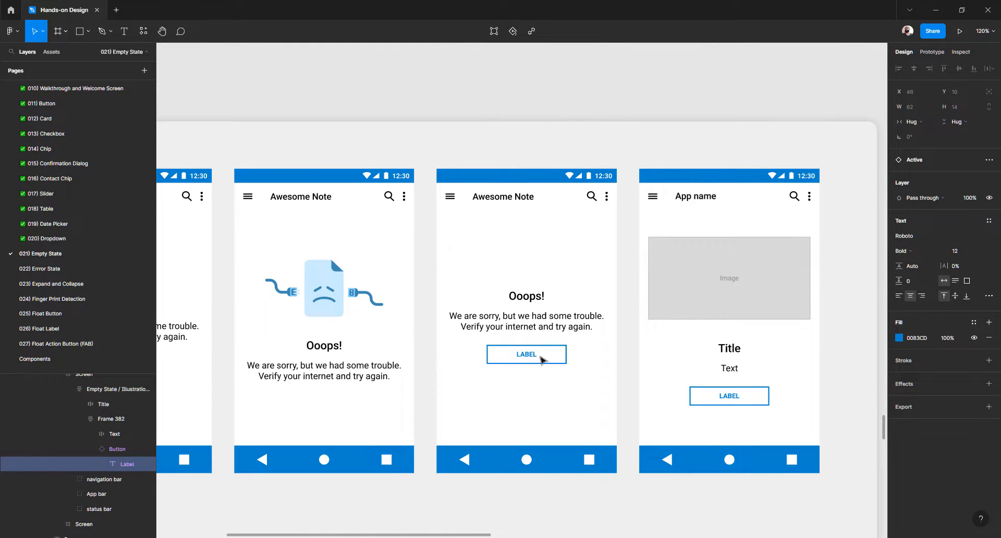
double_click(527, 355)
key(ctrl+v)
key(Escape)
key(Escape)
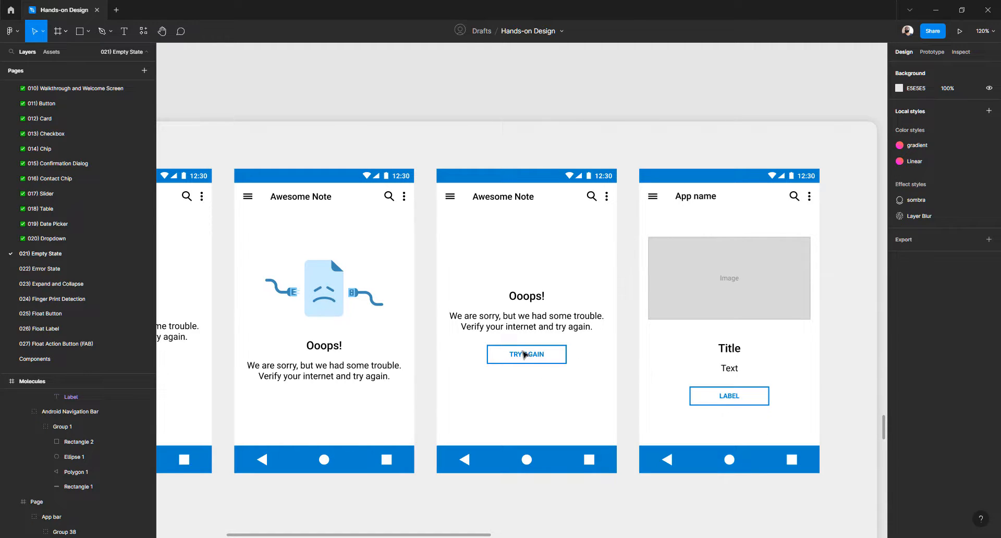
Align the third screen's Content container to the screen's vertical centre
click(524, 353)
click(959, 68)
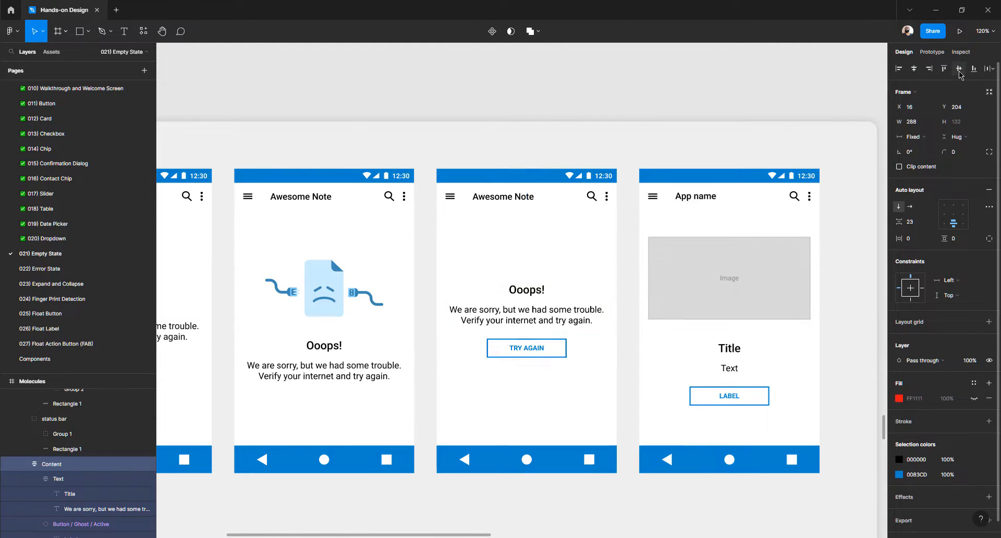
click(629, 327)
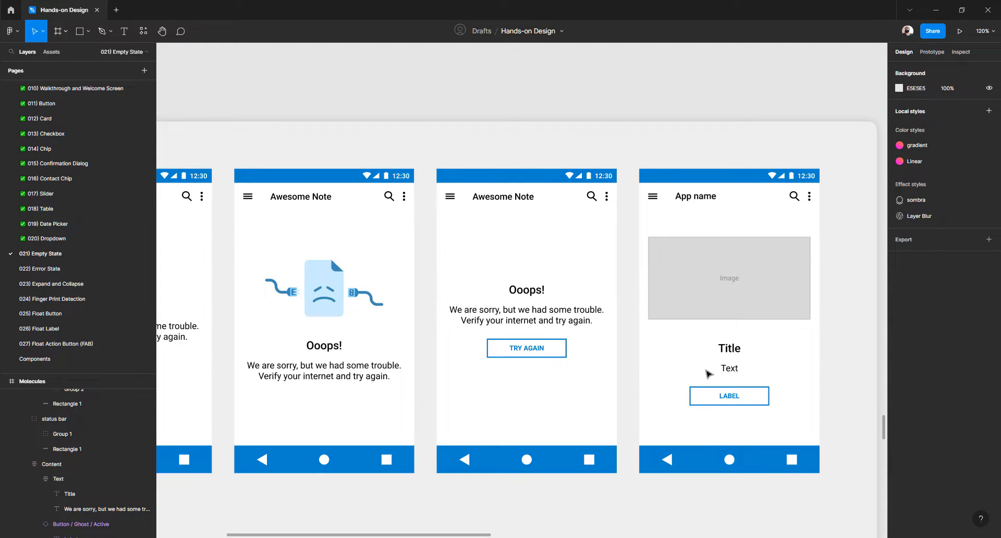
Delete the placeholder image and the placeholder Content container with its title, text and button from the fourth screen
double_click(732, 314)
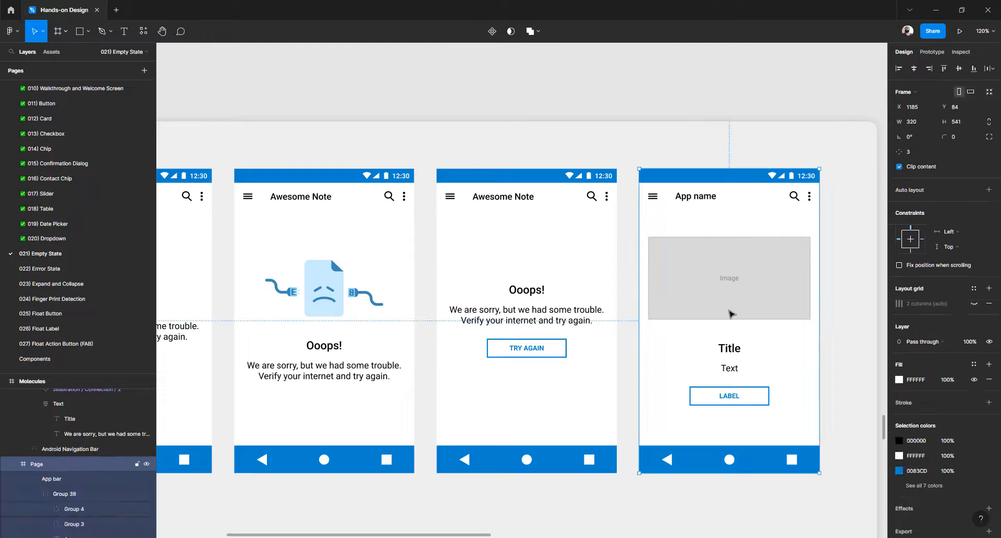
shift+click(731, 349)
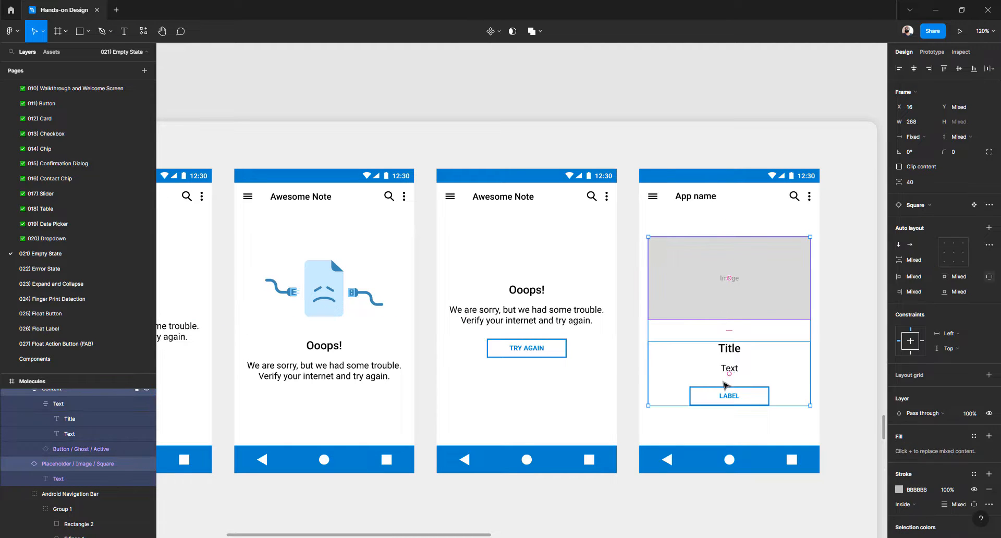
key(Delete)
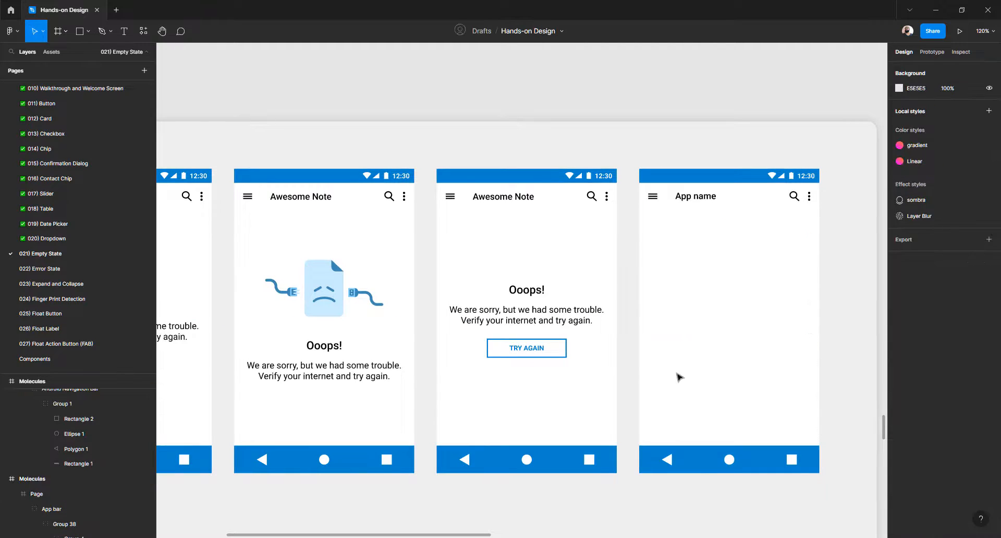
Copy the second screen's Content container, with the illustration and Ooops! text, into the fourth screen
click(324, 311)
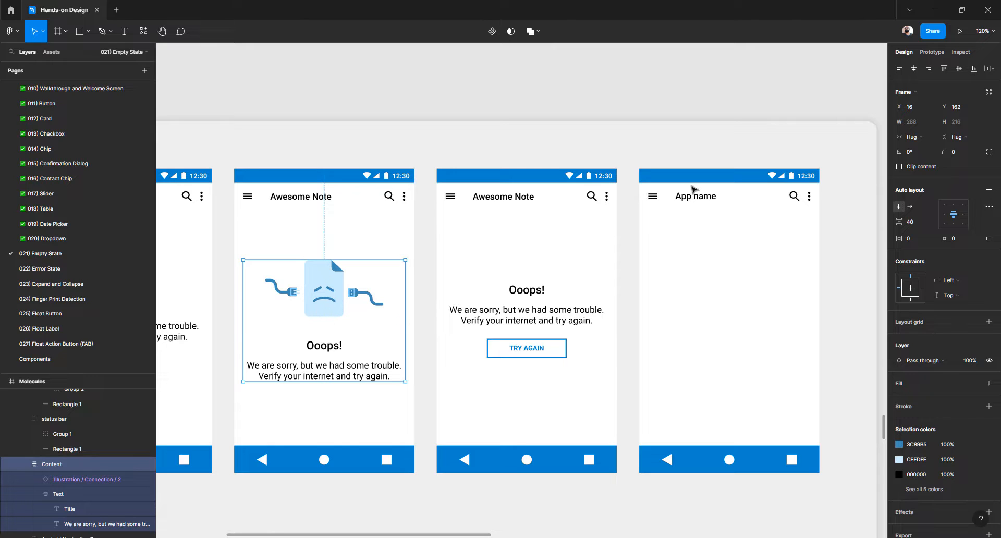
click(675, 231)
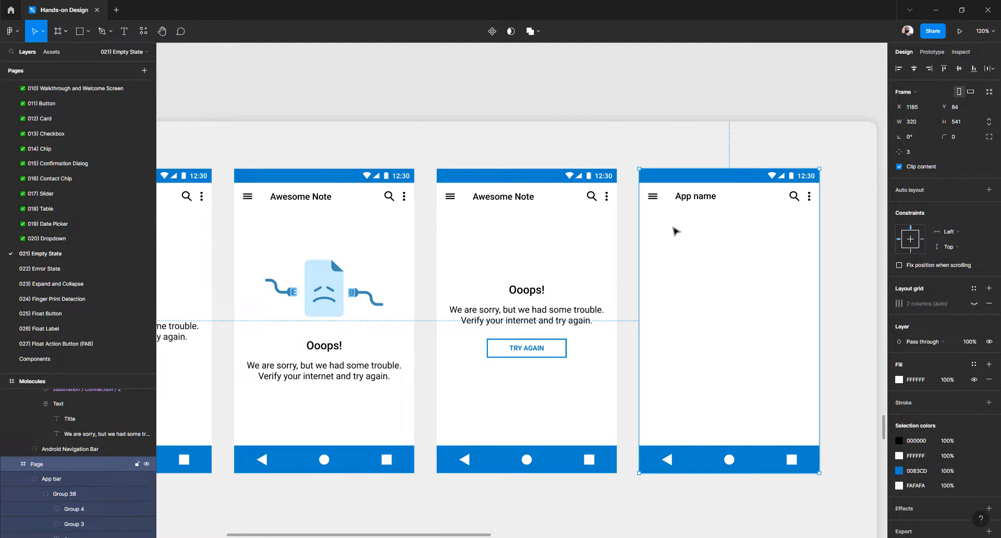
key(ctrl+v)
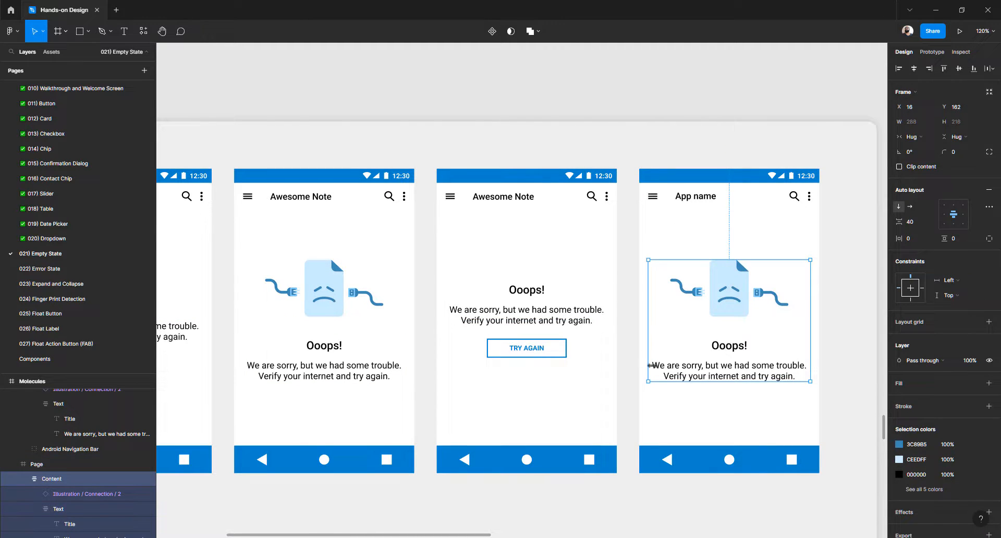
Copy the third screen's TRY AGAIN button into the fourth screen's Content container, below the text
click(519, 353)
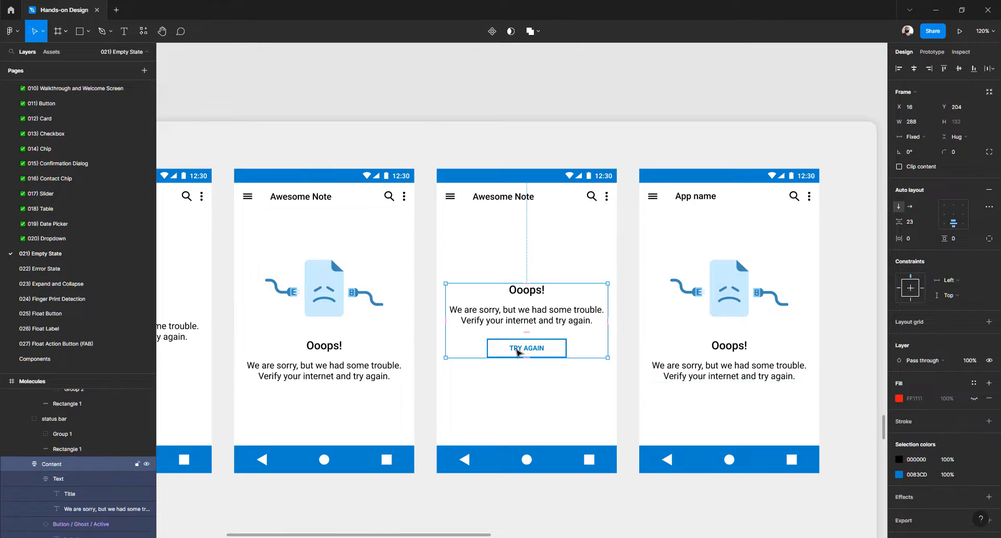
click(518, 353)
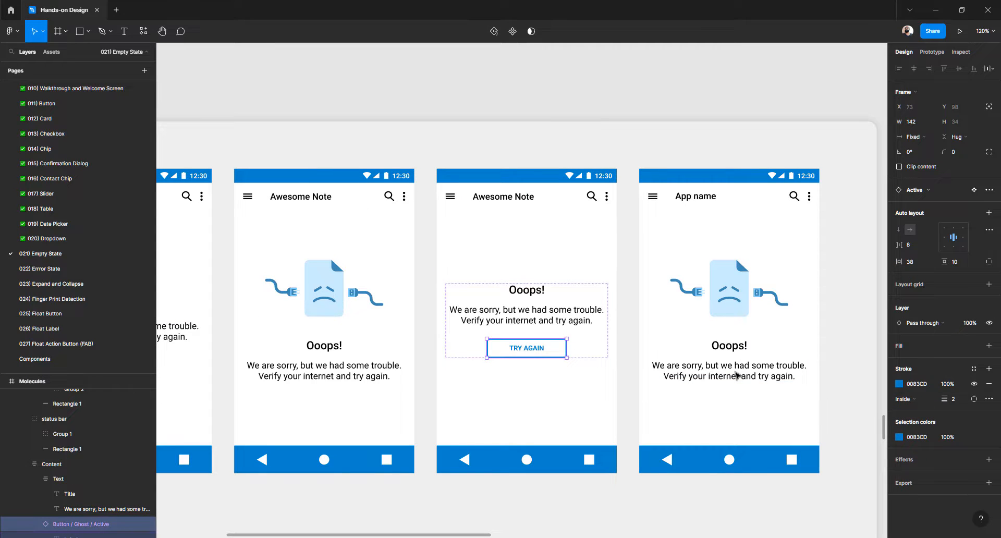
click(737, 374)
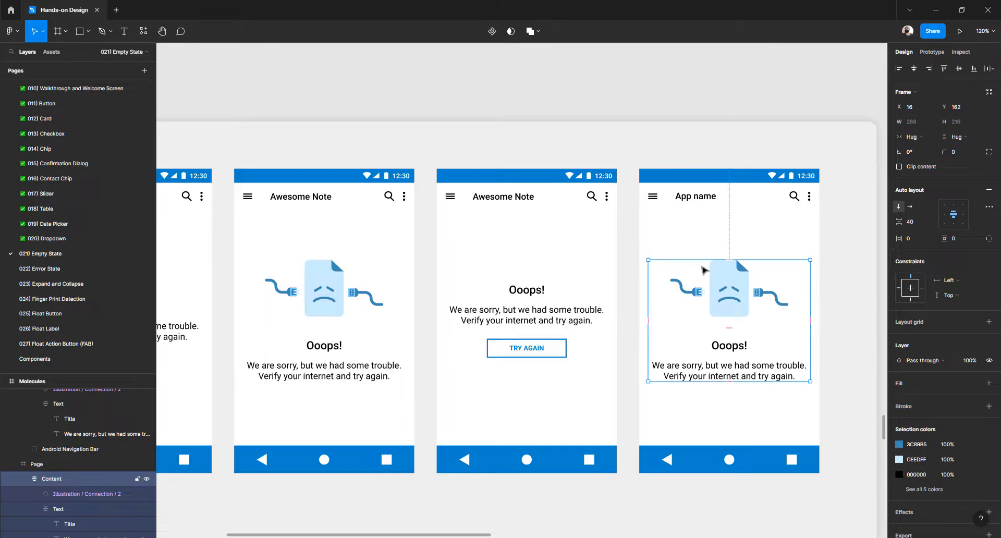
key(ctrl+v)
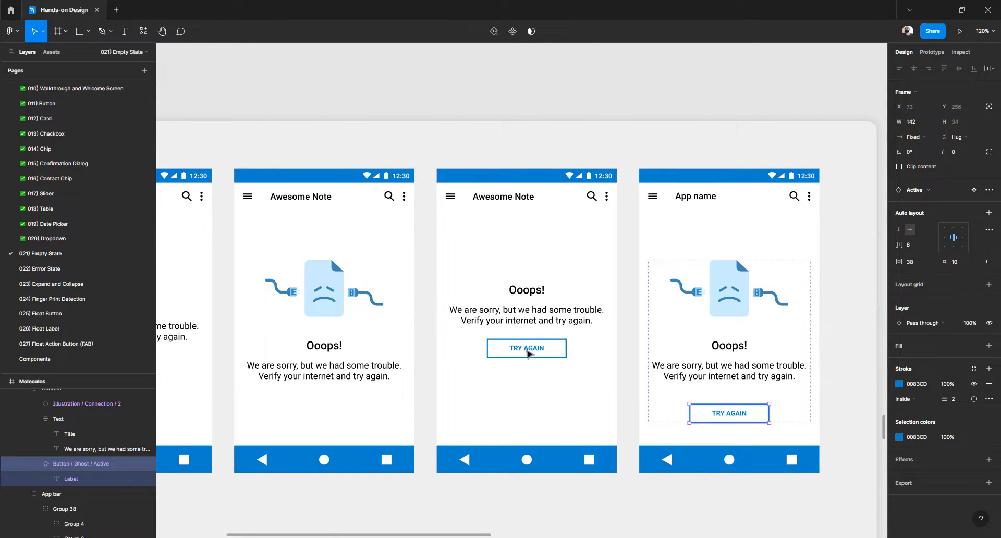
Examine the spacing between the title, message and TRY AGAIN button on the third screen
click(528, 349)
double_click(527, 349)
double_click(527, 349)
key(alt)
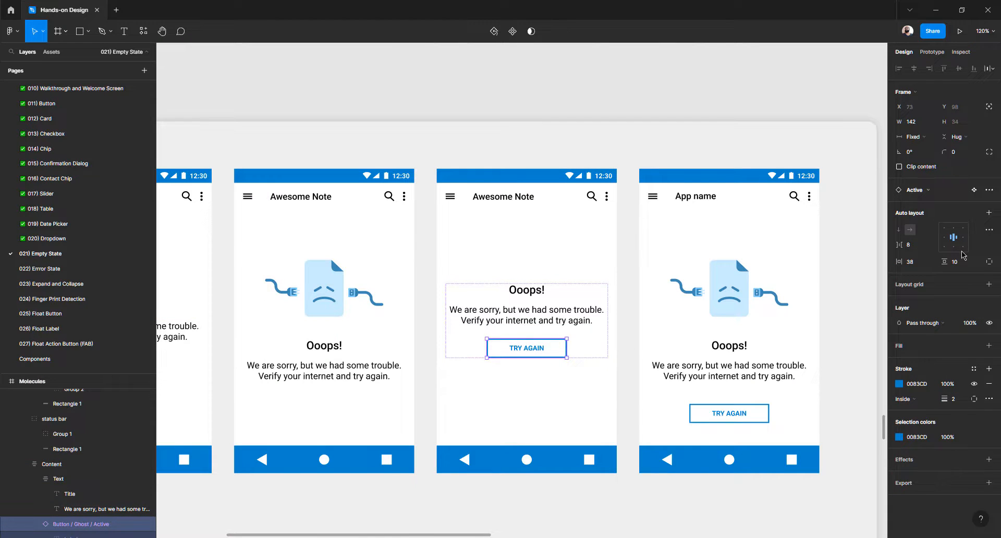
key(Escape)
double_click(538, 321)
double_click(538, 321)
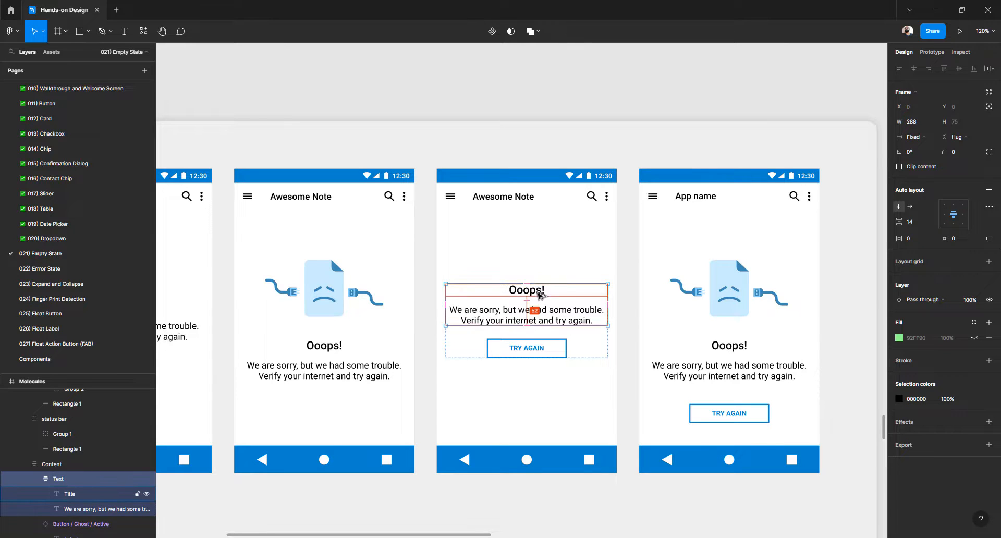
click(535, 313)
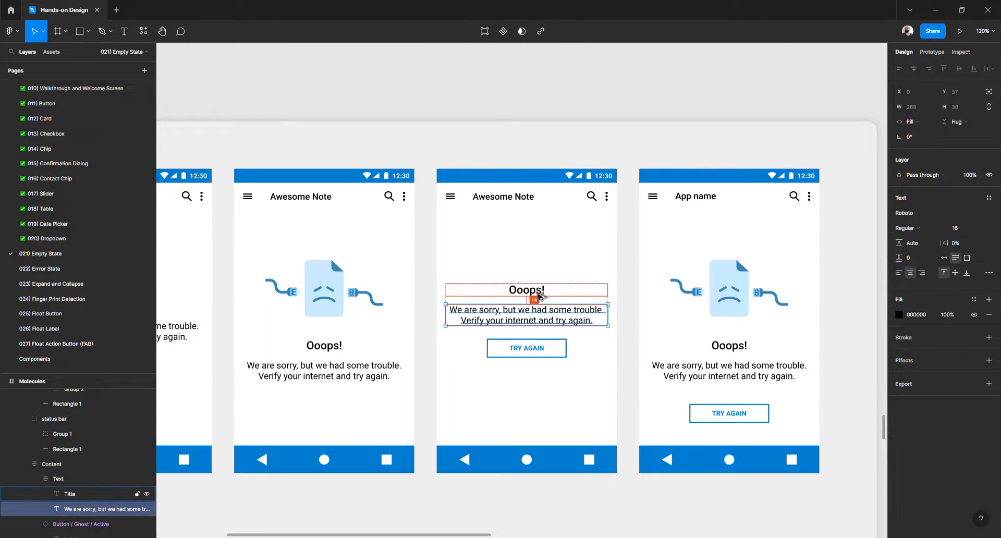
click(630, 336)
Set the item spacing of the first screen's Content container to 24
scroll(473, 324, left, 6)
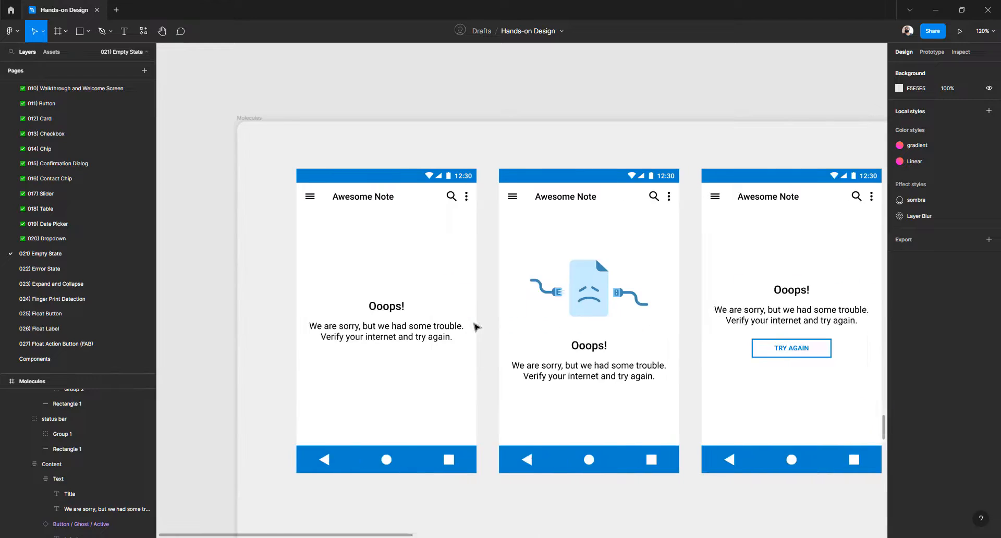
double_click(460, 328)
click(918, 224)
text(24)
key(Return)
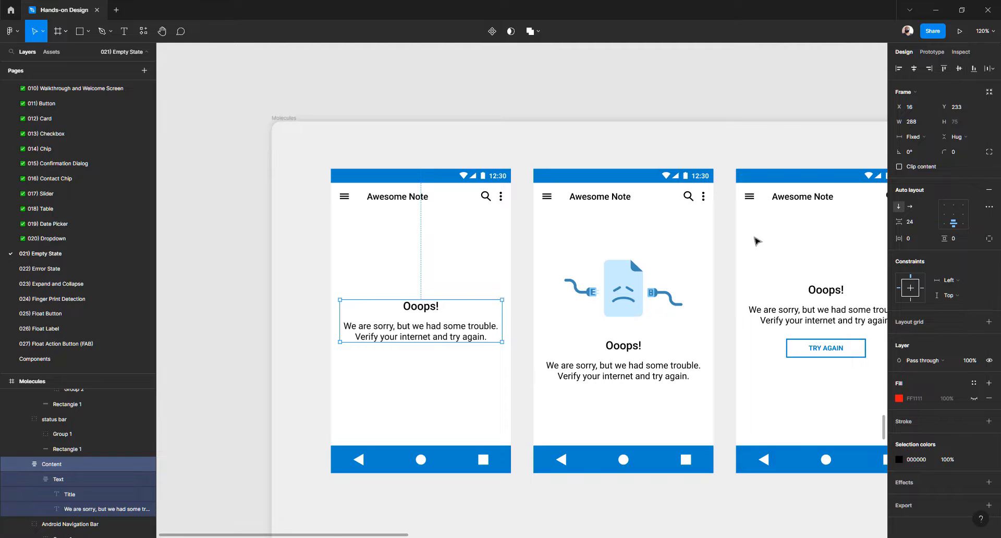
Set the spacing between title and message in the second screen's Text group to 24
click(624, 313)
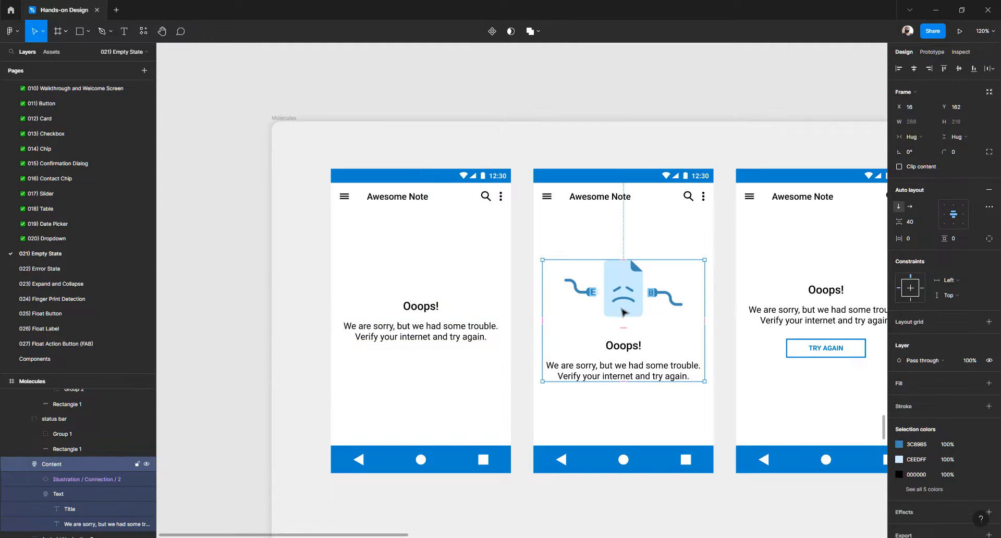
double_click(635, 348)
click(916, 224)
text(24)
key(Return)
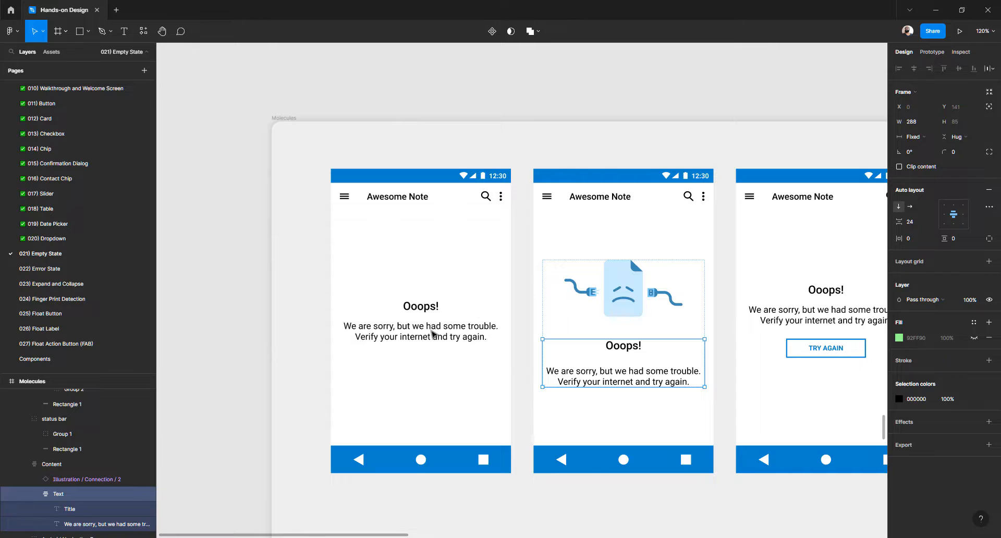
Ungroup the first screen's outer Content container, keeping its inner Text group with the title and message
click(436, 333)
click(298, 346)
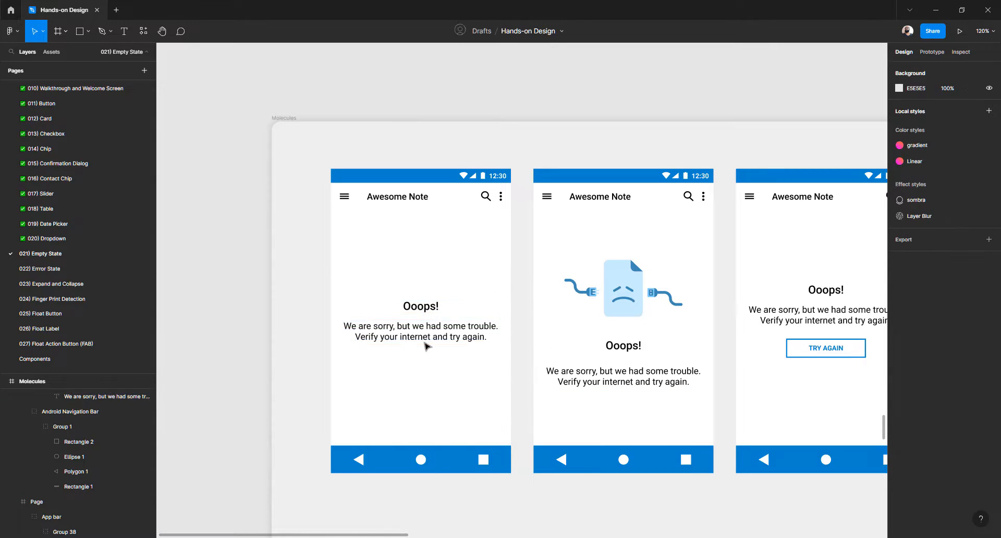
click(420, 334)
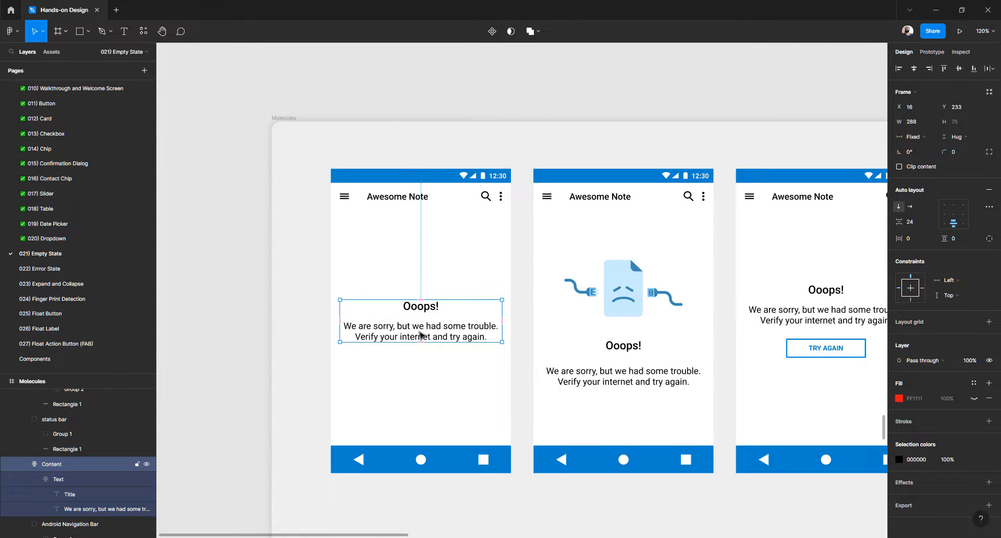
click(420, 334)
click(59, 466)
key(ctrl+shift+g)
Set the item spacing of the first screen's Text group to 16 and align the group to the screen's vertical centre
click(420, 334)
click(925, 224)
text(16)
key(Return)
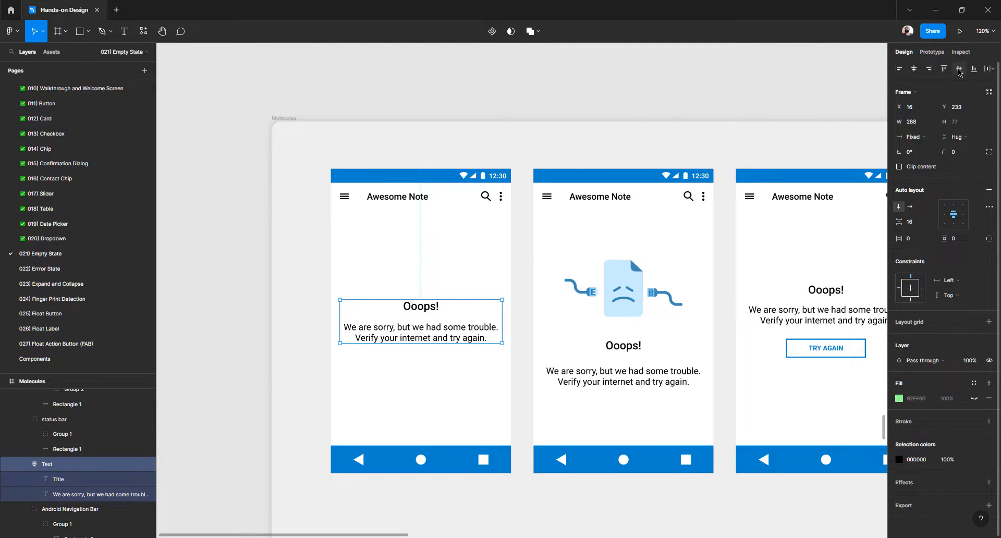
Set the spacing between title and message in the second screen's Text group to 16
double_click(622, 351)
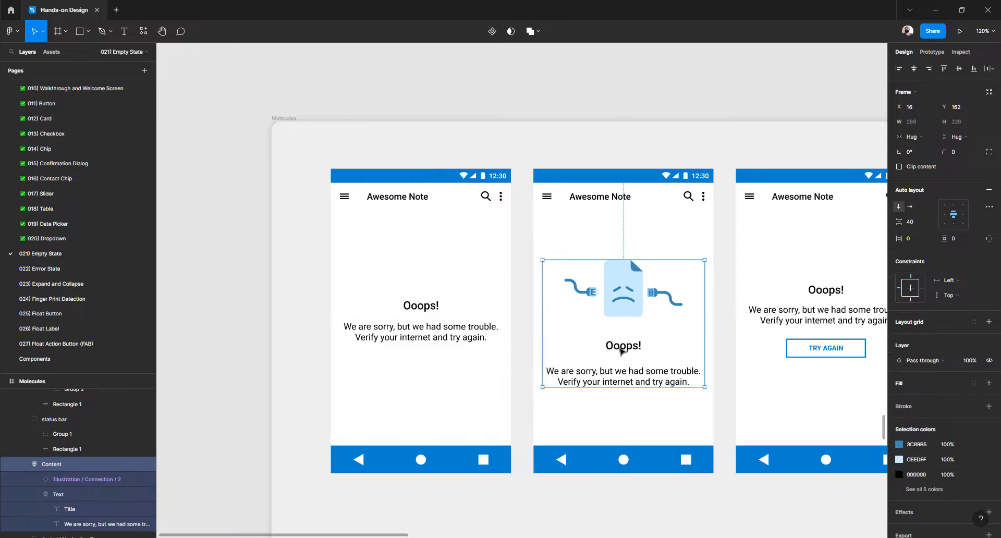
click(622, 351)
click(916, 223)
text(16)
key(Return)
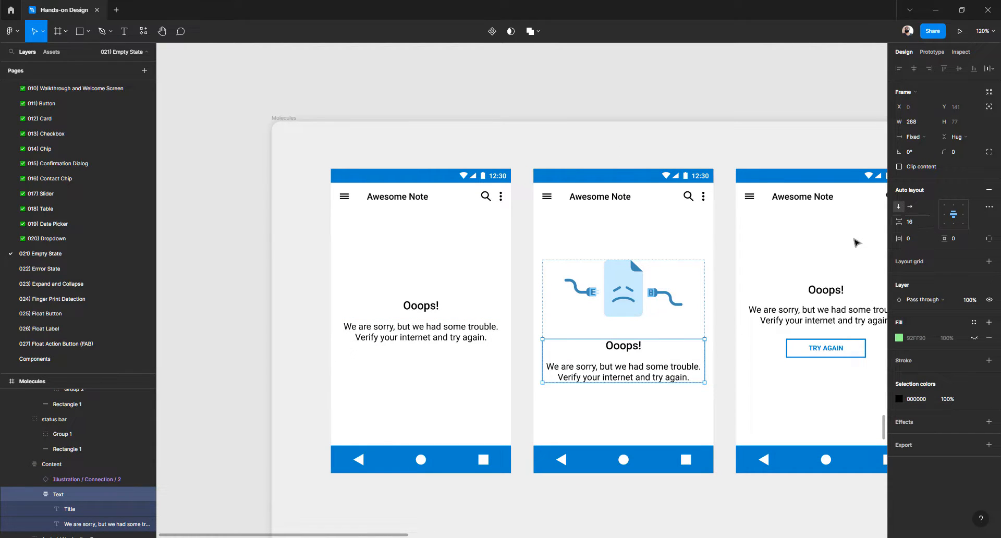
Set the second screen's Content container spacing to 24 and align the container to the screen's vertical centre
double_click(627, 375)
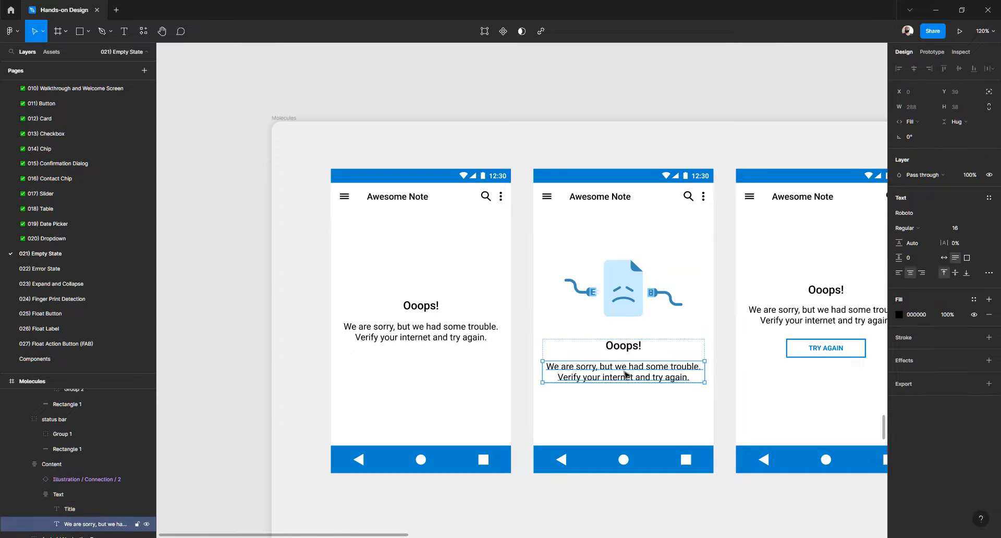
click(724, 390)
double_click(646, 377)
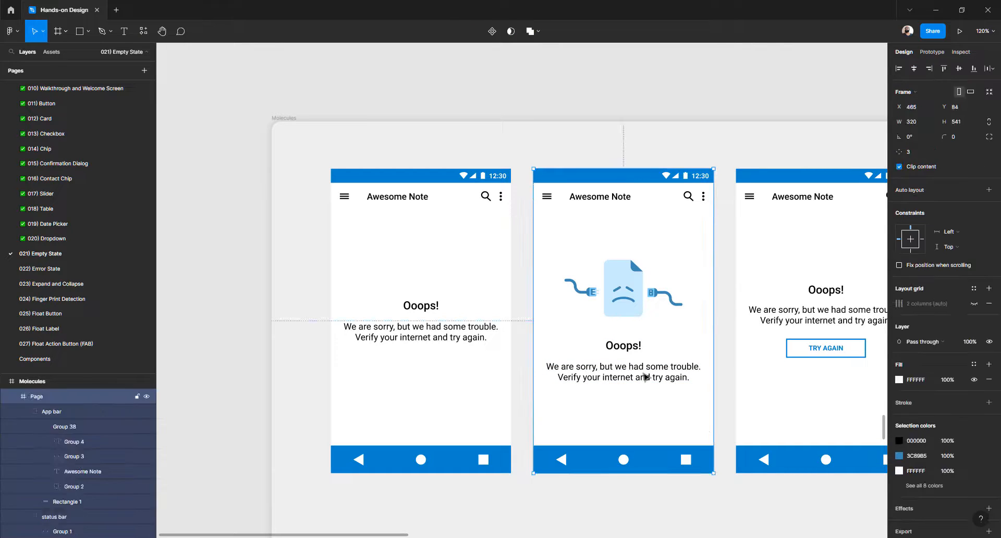
click(905, 227)
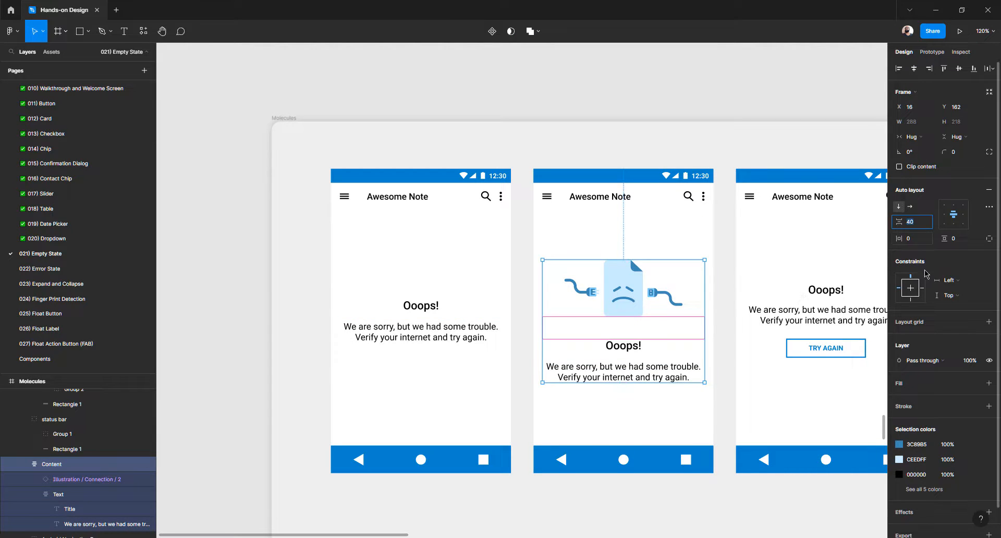
text(24)
key(Return)
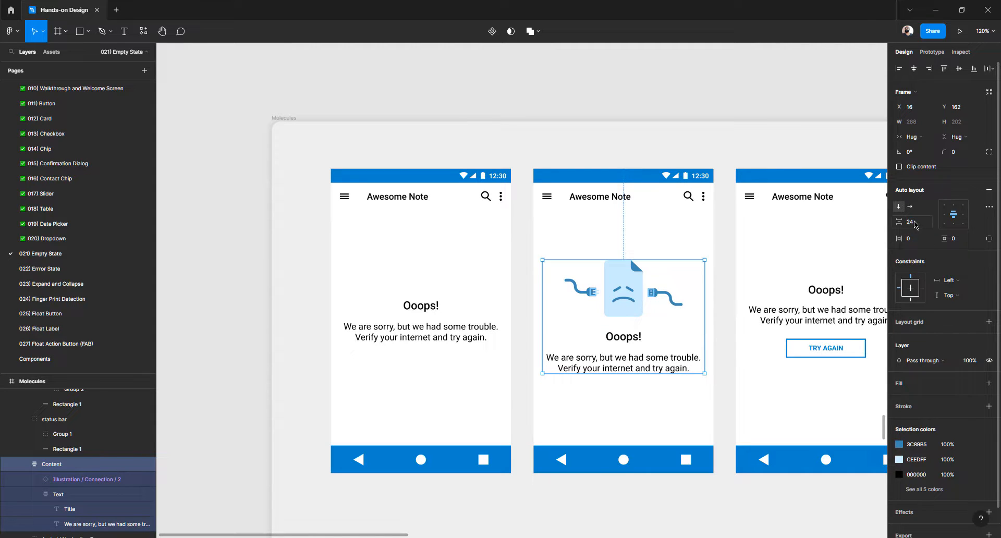
click(959, 70)
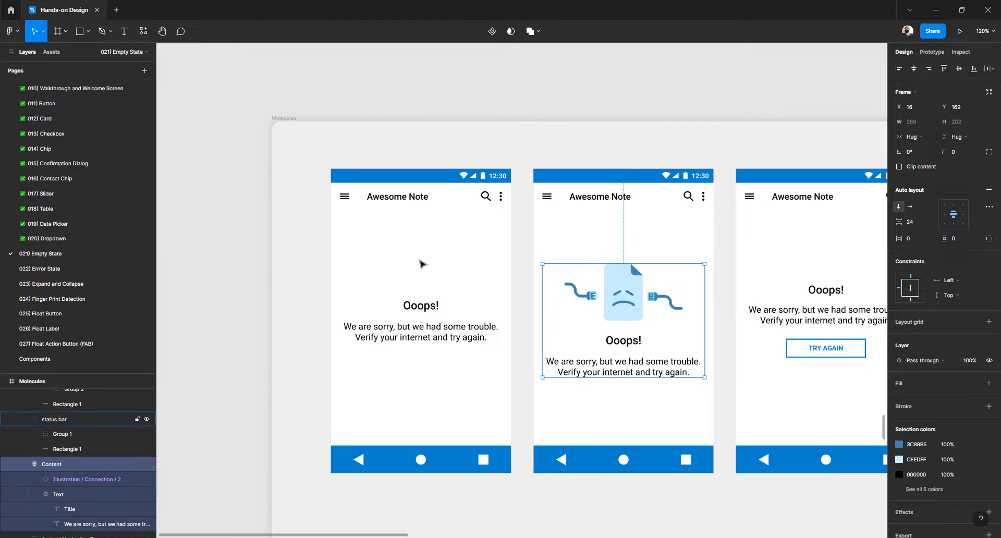
click(234, 342)
Set the spacing between title and message in the third screen's Text group to 16
scroll(435, 352, right, 5)
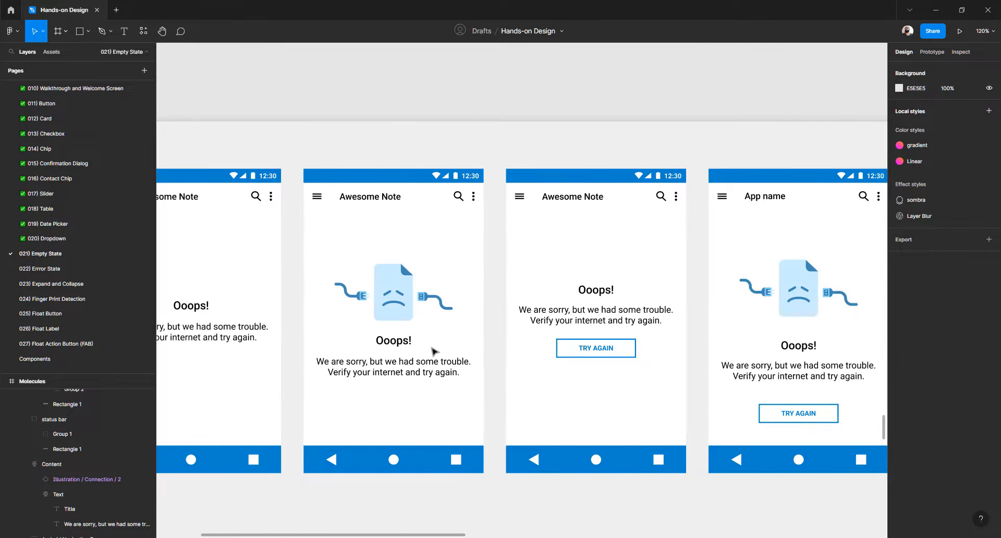
click(589, 316)
click(589, 315)
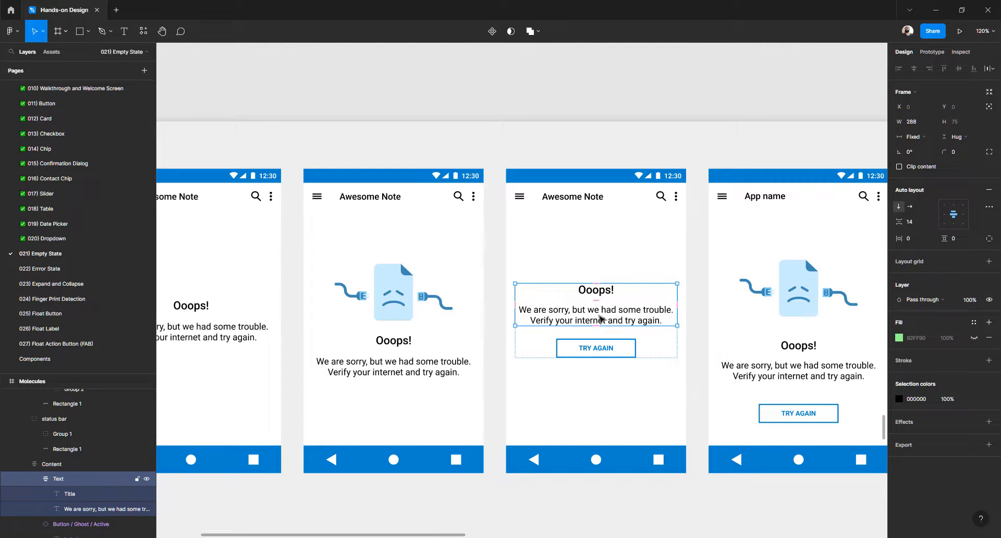
click(922, 222)
text(16)
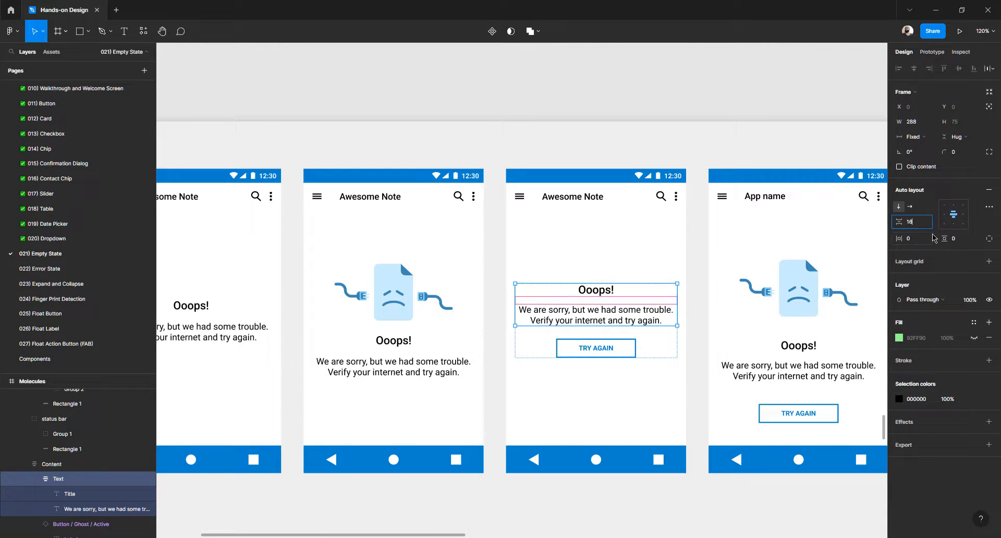
key(Return)
Set the spacing between the text and the TRY AGAIN button in the third screen's Content container to 24
click(619, 350)
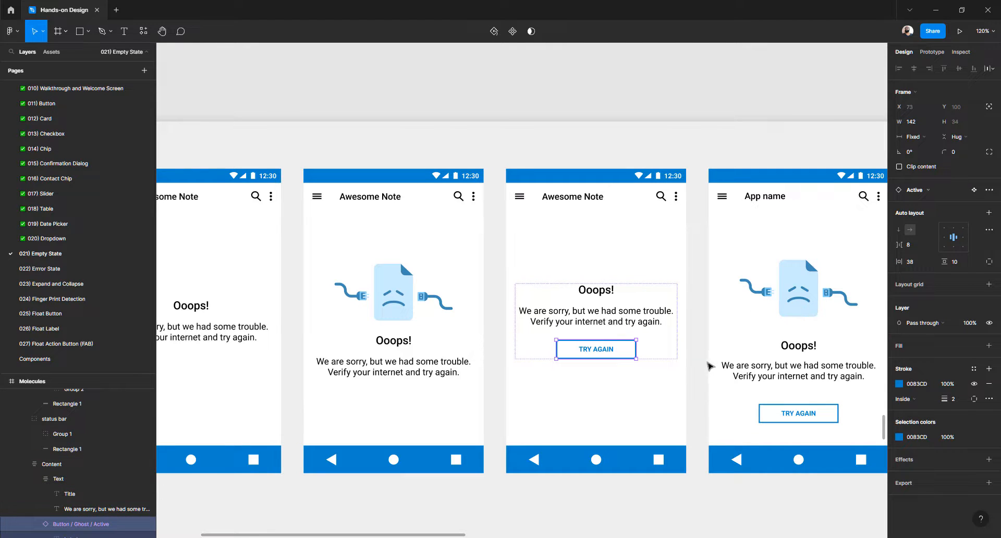
key(Escape)
double_click(609, 351)
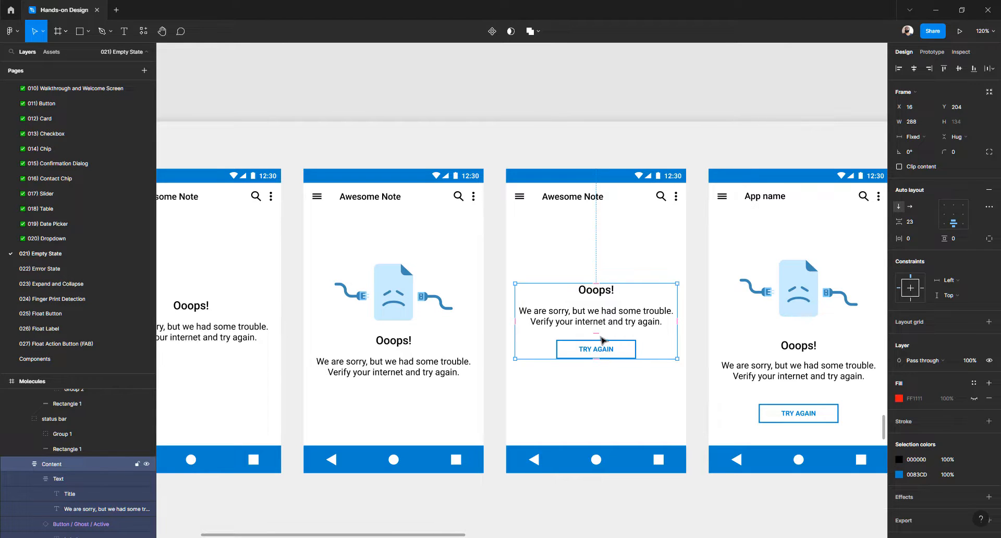
click(910, 224)
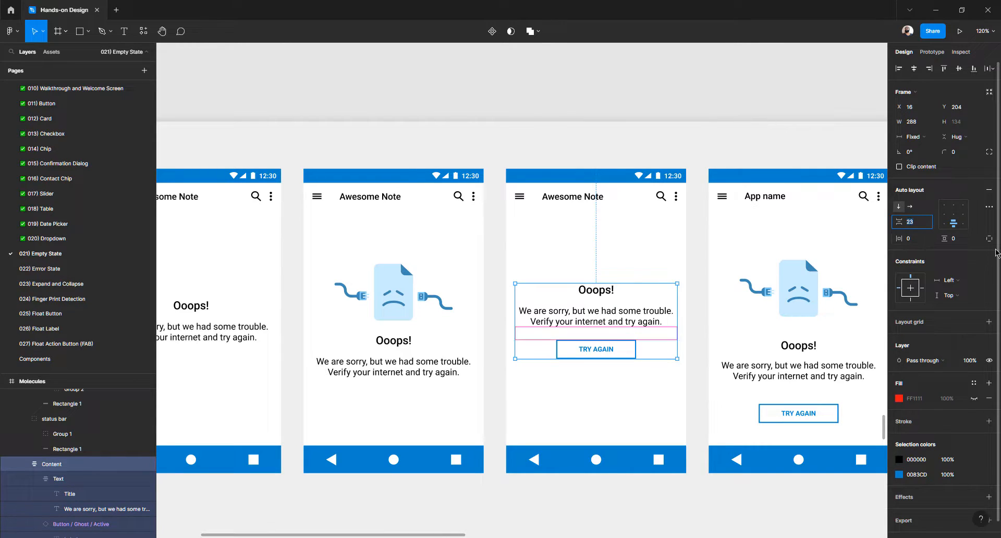
text(24)
key(Return)
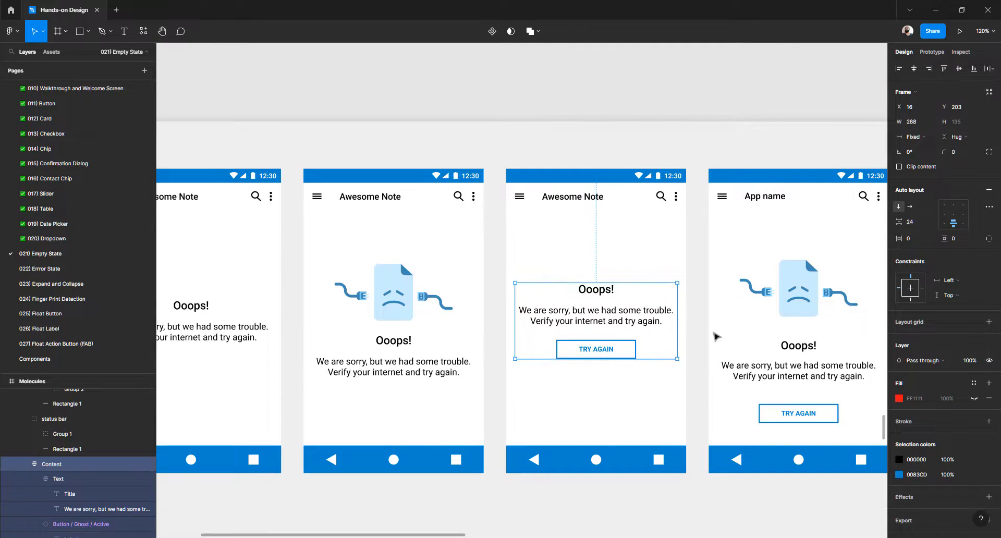
Set the item spacing of the fourth screen's Content container to 24
scroll(725, 319, right, 3)
click(698, 376)
click(910, 222)
text(24)
key(Return)
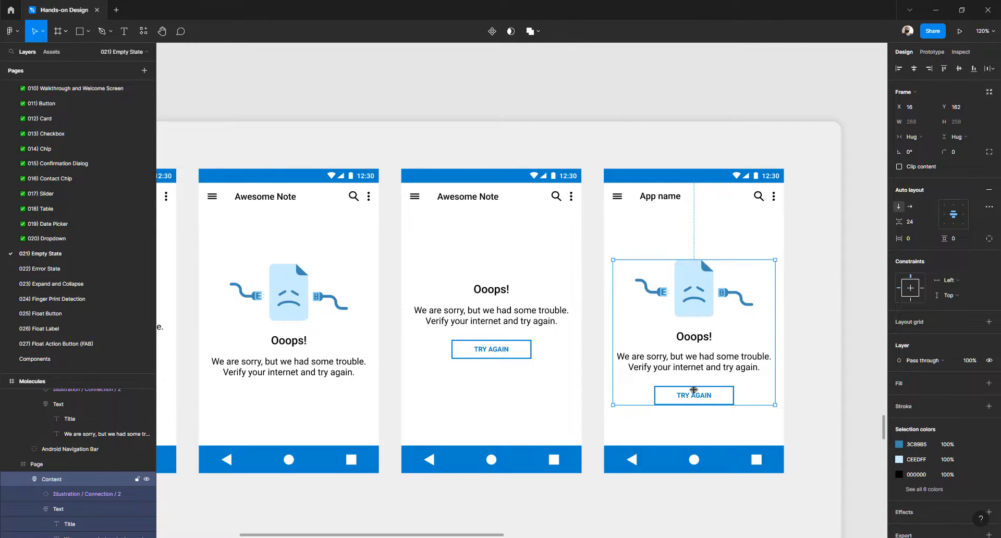
Align the fourth screen's Content container to the screen's vertical centre
click(694, 395)
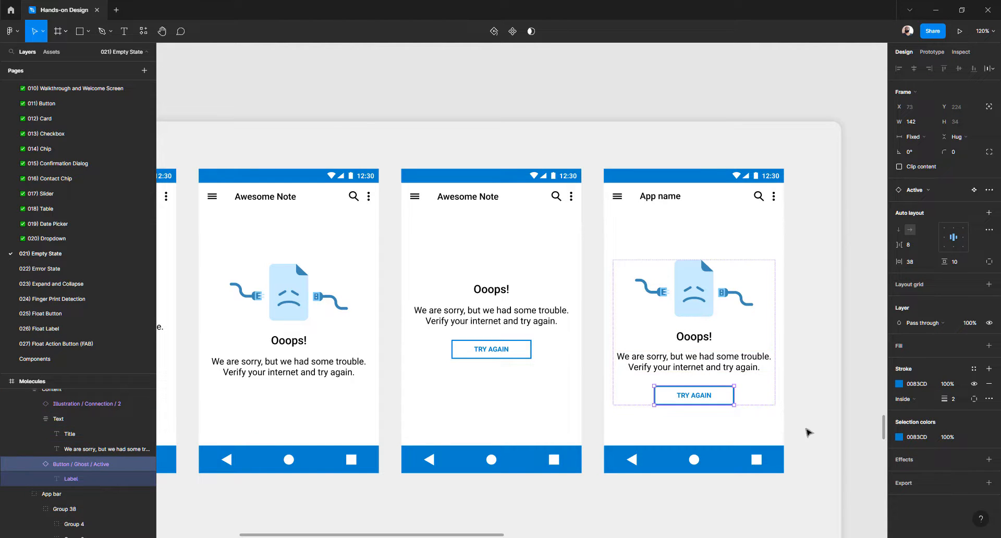
click(818, 375)
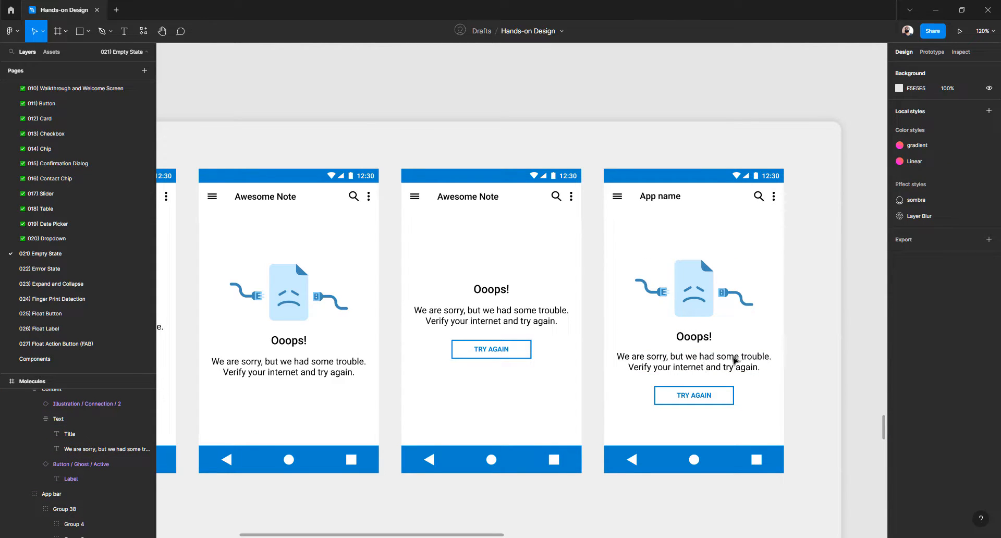
click(706, 319)
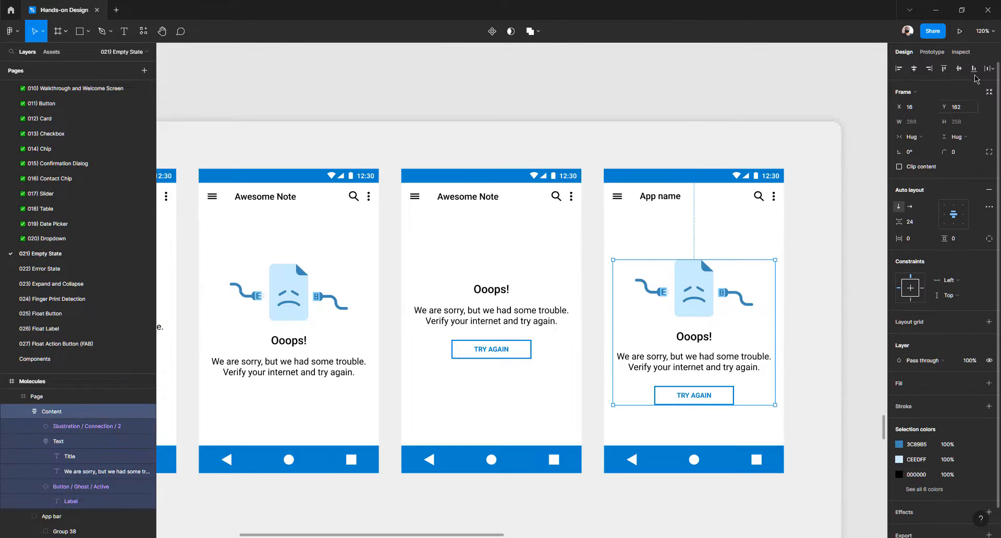
click(960, 69)
click(803, 297)
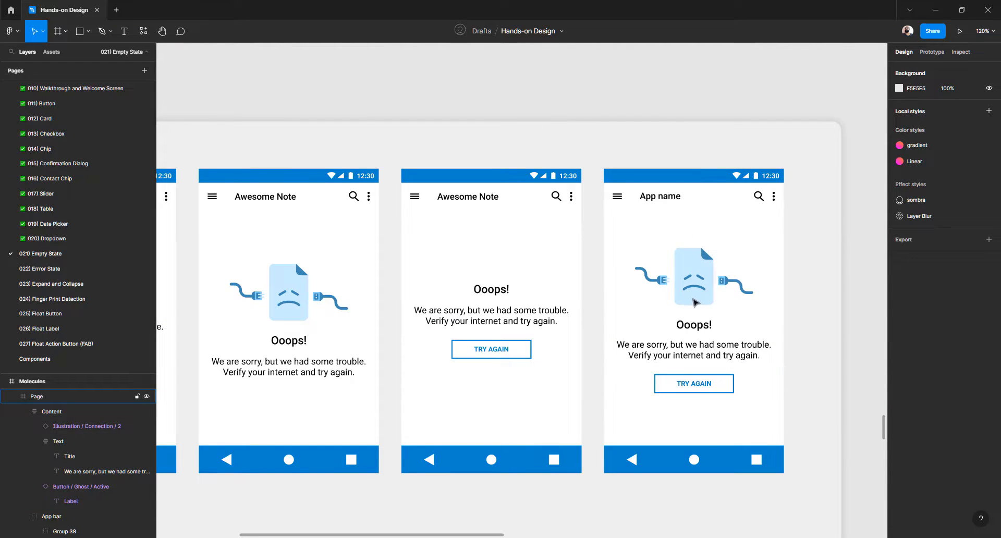
Set the title-to-message spacing in the fourth screen's Text group to 16 and vertically centre the Content container again
click(695, 302)
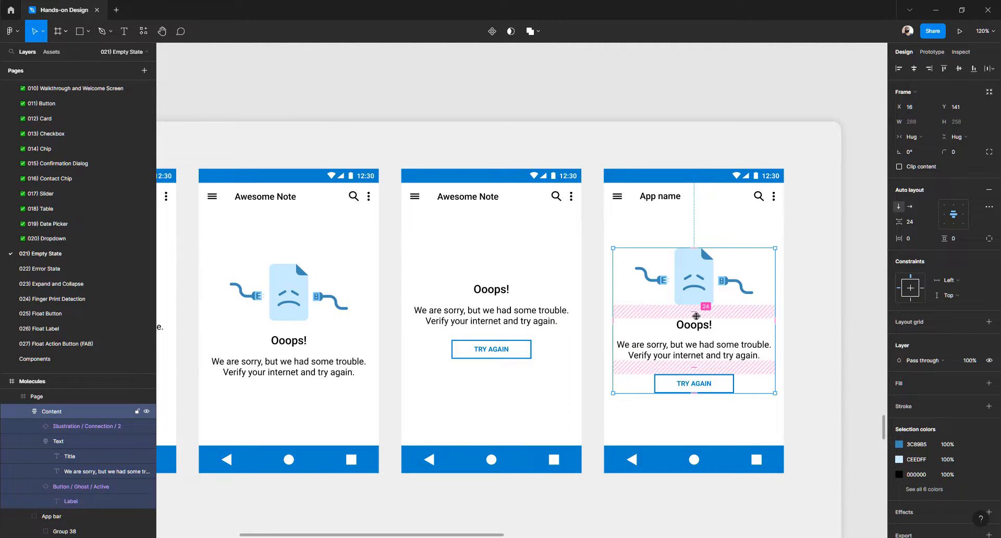
click(692, 348)
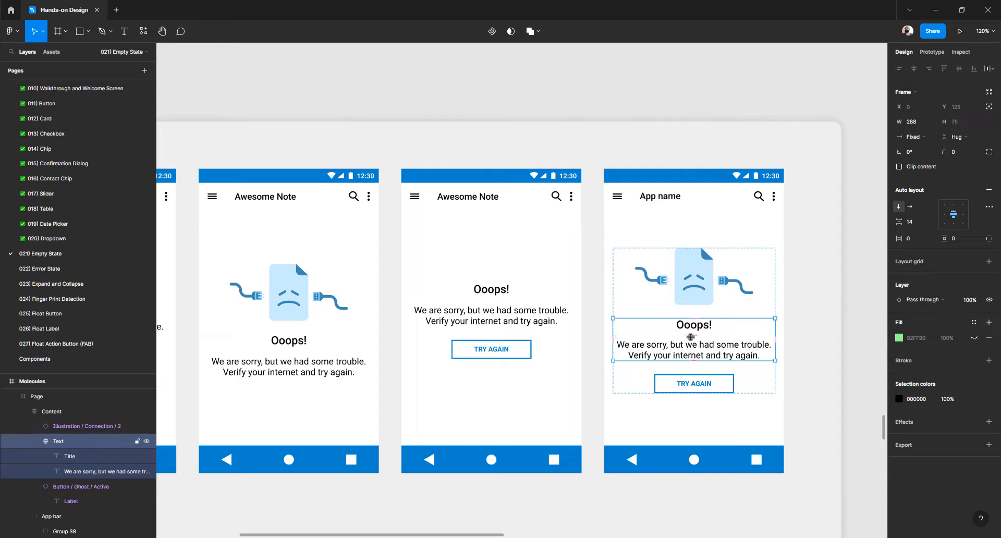
click(928, 231)
text(16)
key(Return)
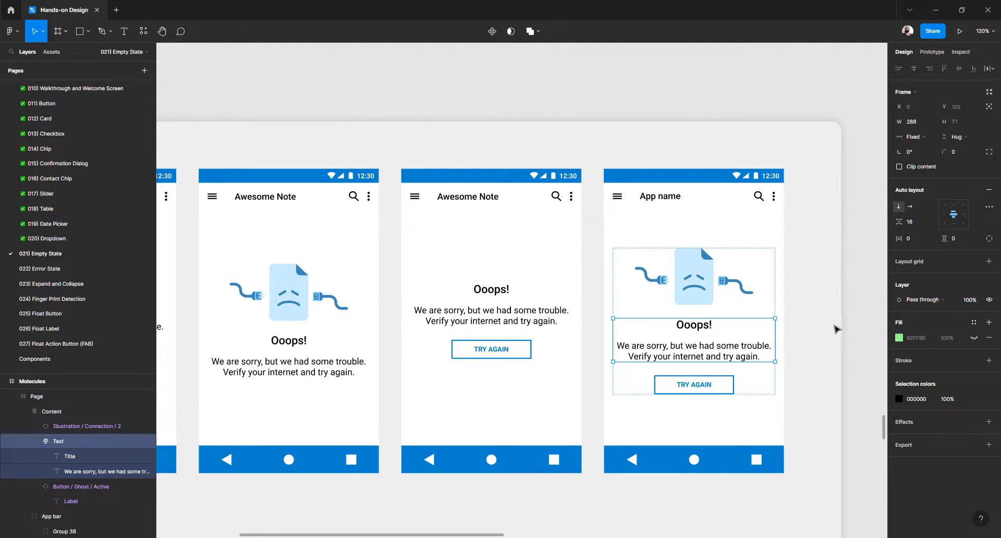
click(844, 328)
click(697, 293)
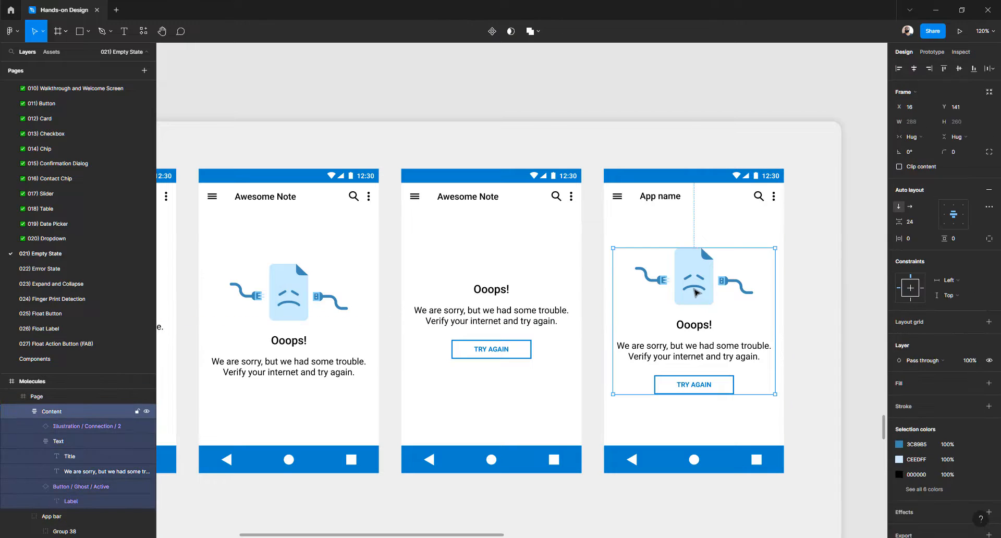
click(959, 68)
Examine the third screen's Text group and Content container for their spacing and alignment settings
click(476, 311)
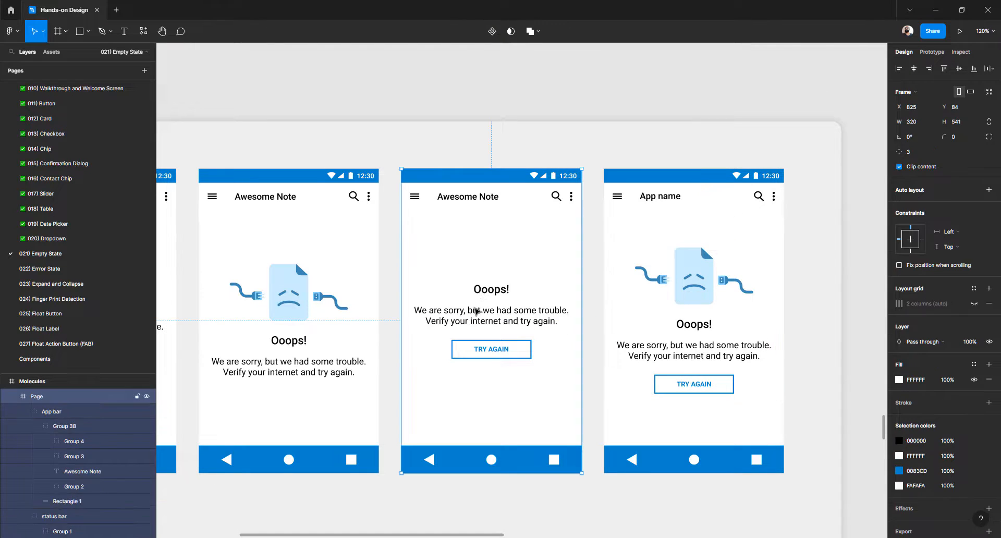
double_click(477, 316)
double_click(478, 319)
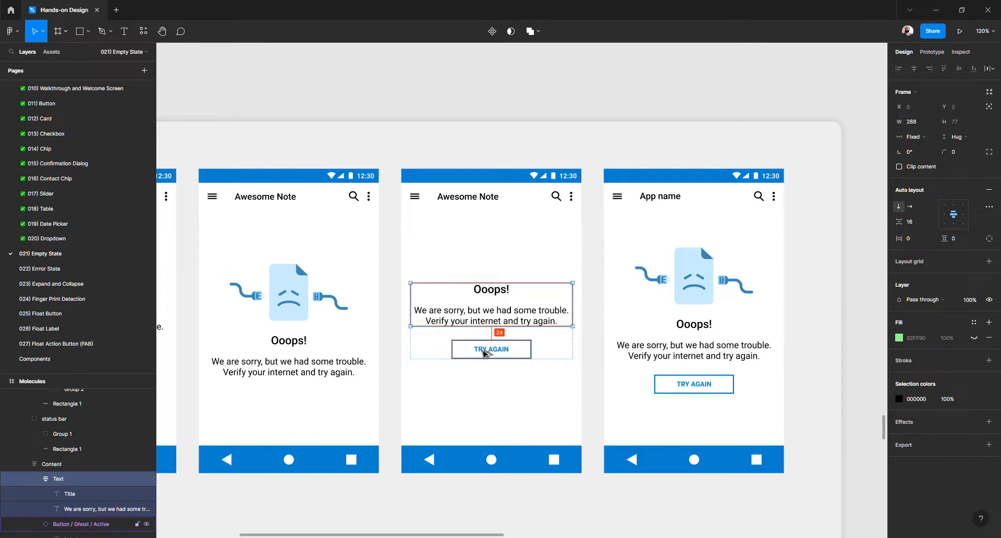
click(595, 346)
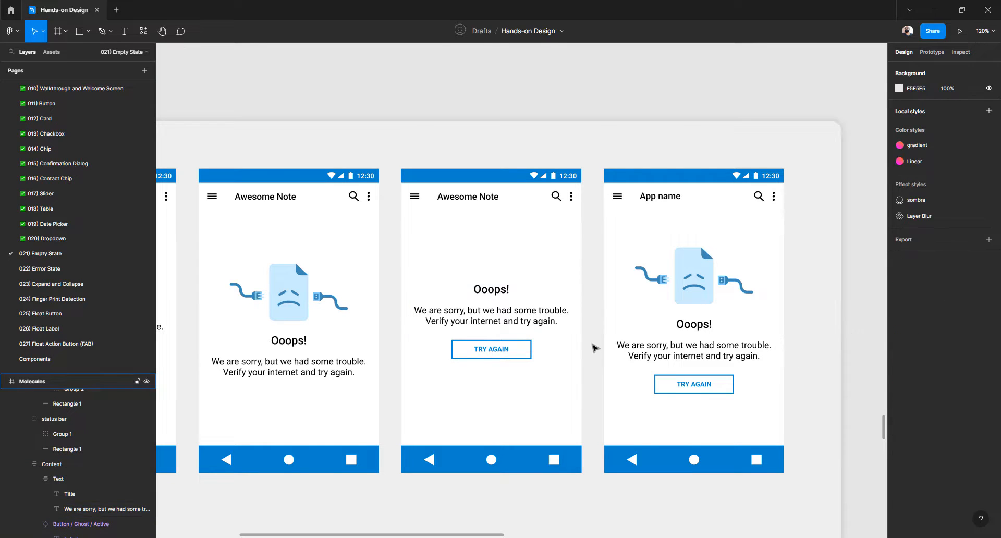
scroll(592, 345, down, 3)
click(528, 330)
double_click(528, 330)
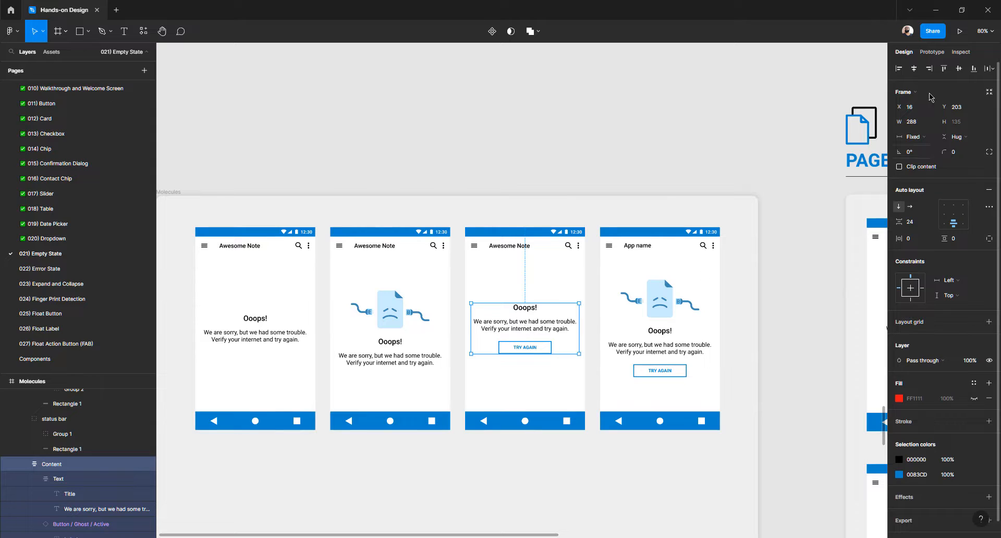
click(795, 271)
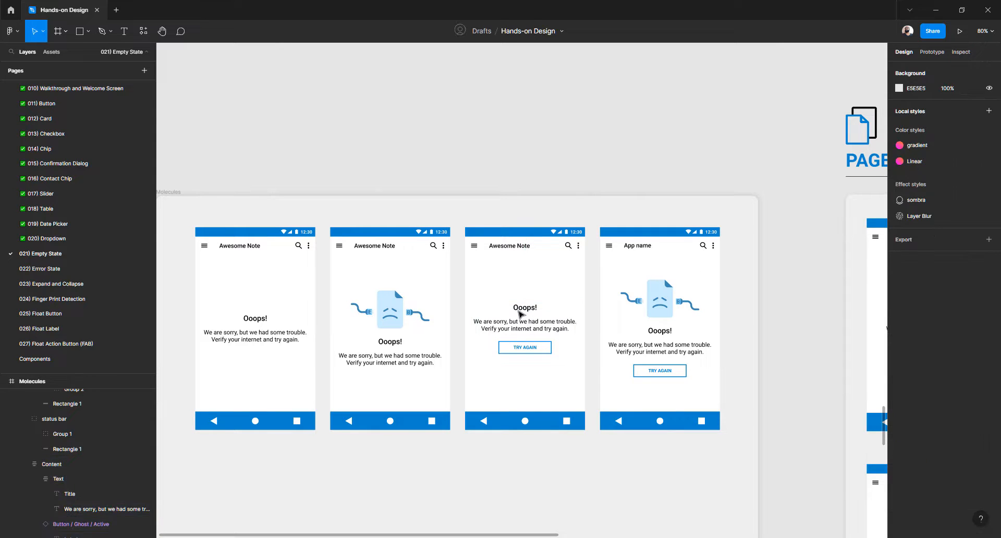
Duplicate the four finished error screens and place the copies as a second row beneath them at Y 689
scroll(520, 314, down, 4)
scroll(520, 313, down, 1)
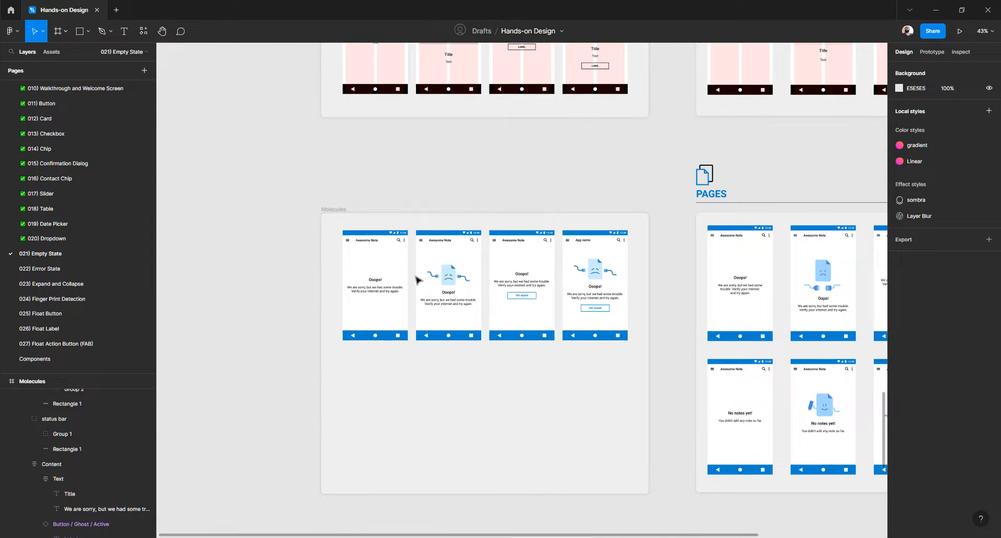
click(395, 266)
shift+click(442, 252)
shift+click(509, 254)
shift+click(584, 255)
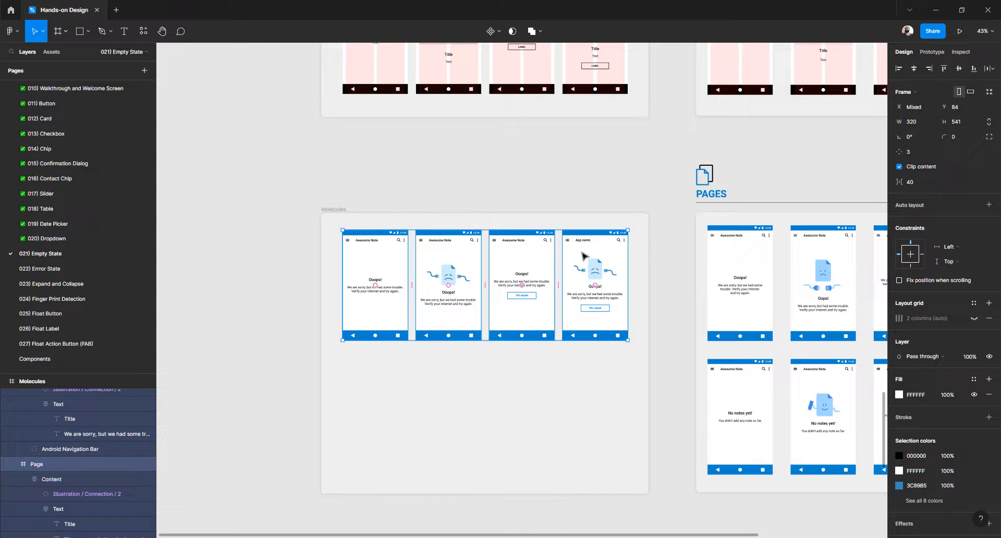
key(ctrl+d)
drag(588, 371, 589, 378)
Examine the image placeholder in the second wireframe screen of the upper Molecules frame
scroll(542, 329, up, 5)
scroll(461, 329, down, 1)
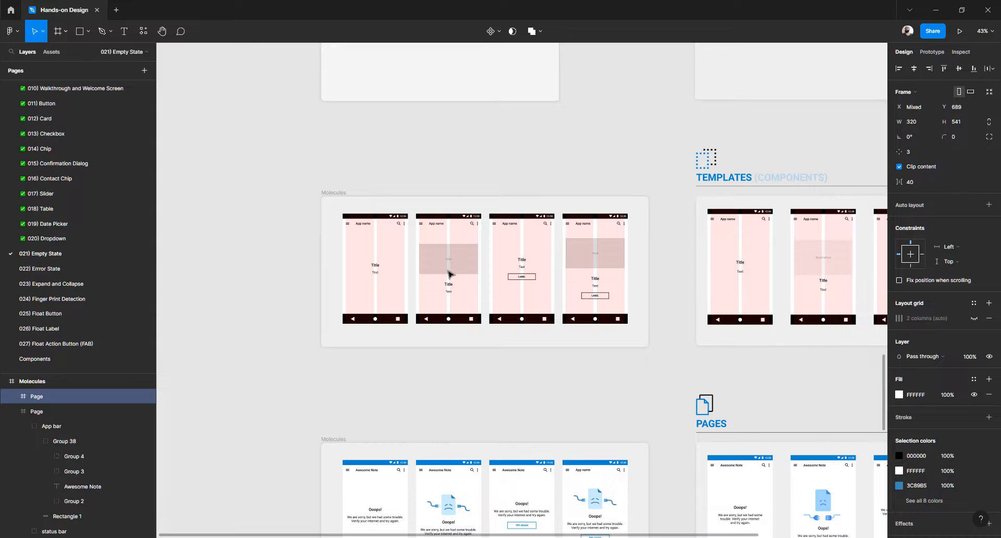
scroll(444, 268, up, 5)
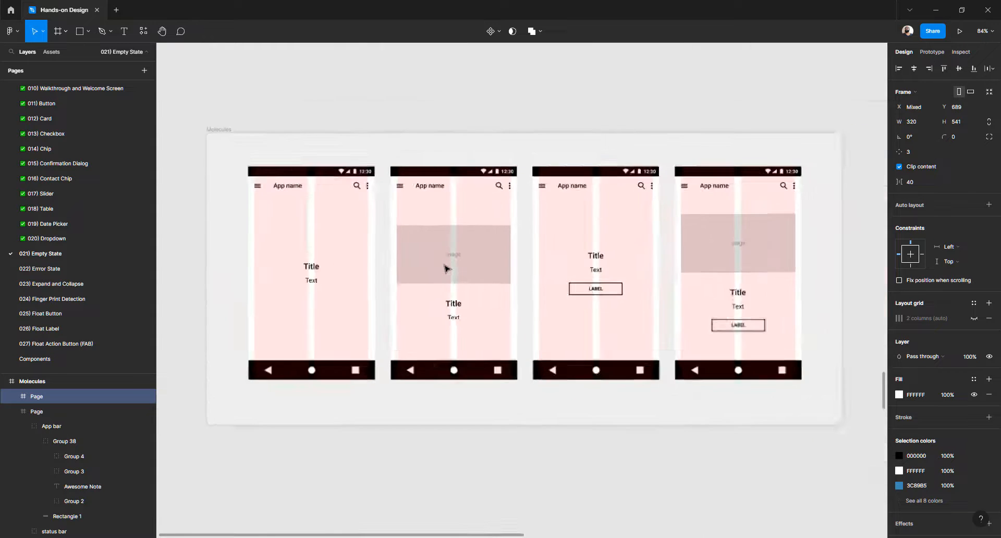
click(445, 268)
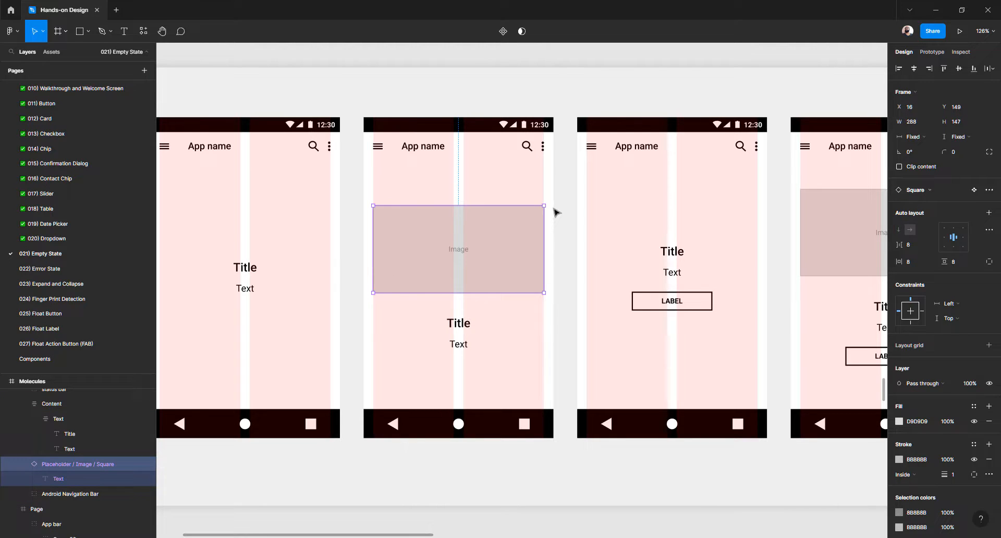
scroll(492, 238, down, 5)
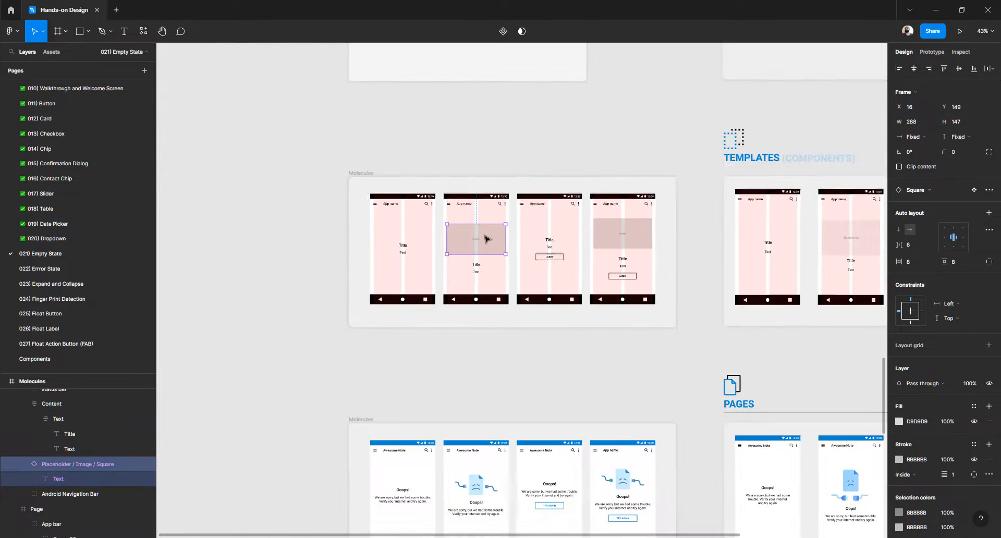
scroll(487, 239, down, 6)
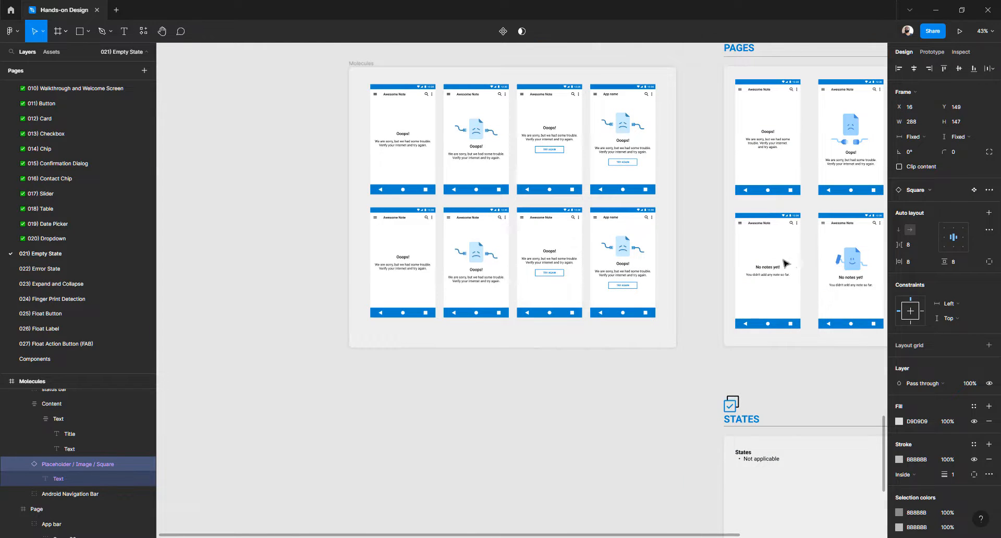
Replace the titles of all four duplicated screens with "No notes yet!", taken from the Pages example
scroll(792, 261, up, 4)
ctrl+click(740, 277)
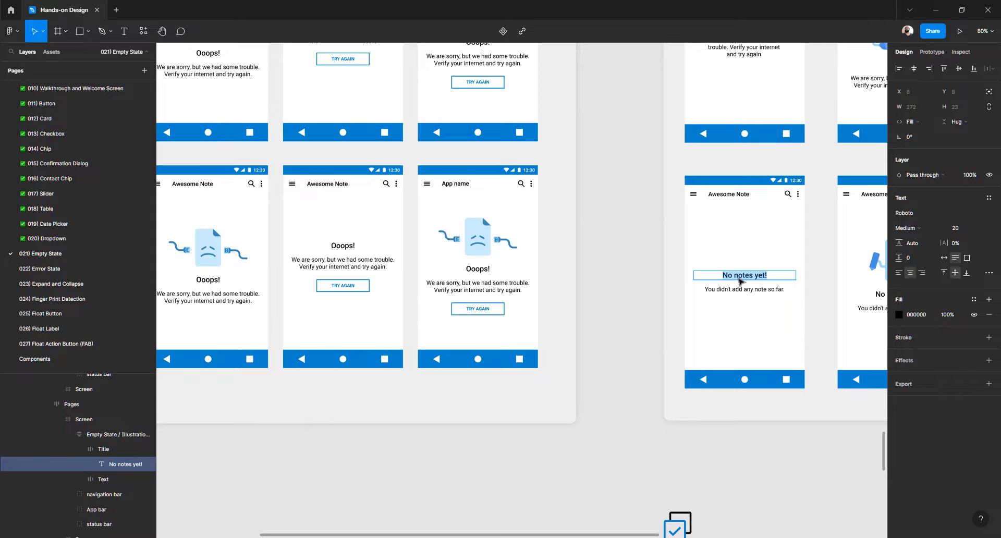
scroll(739, 280, left, 6)
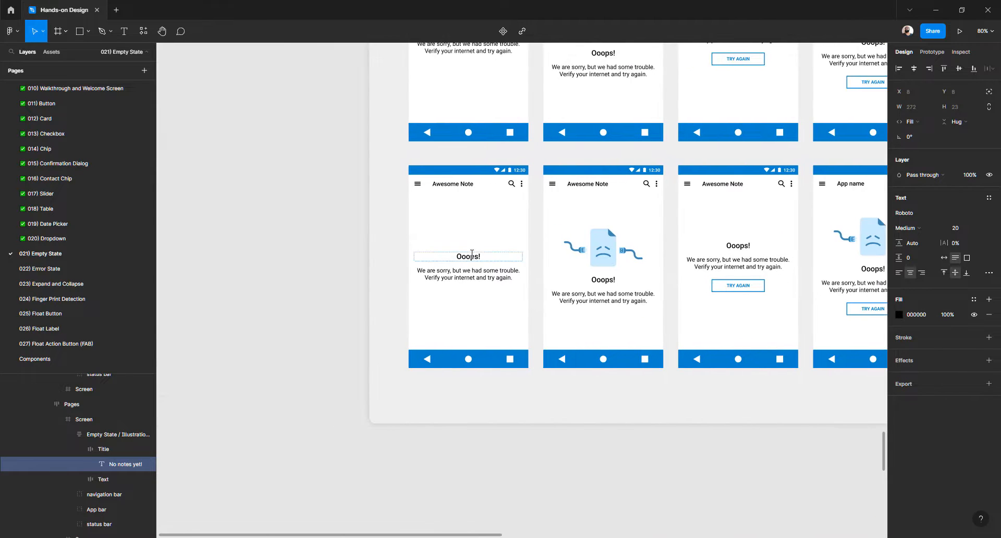
double_click(472, 255)
text(No notes yet!)
ctrl+click(596, 280)
text(No notes yet!)
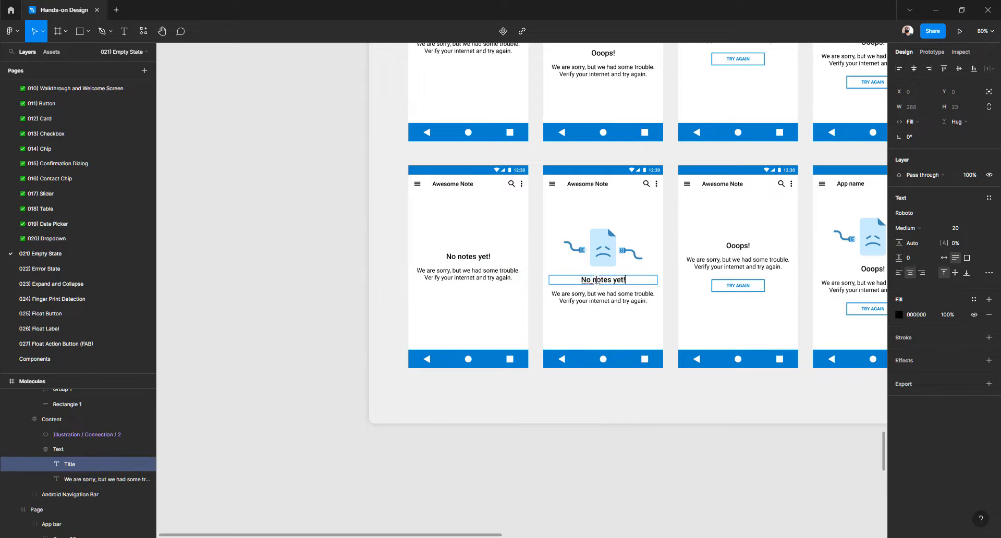
ctrl+click(742, 246)
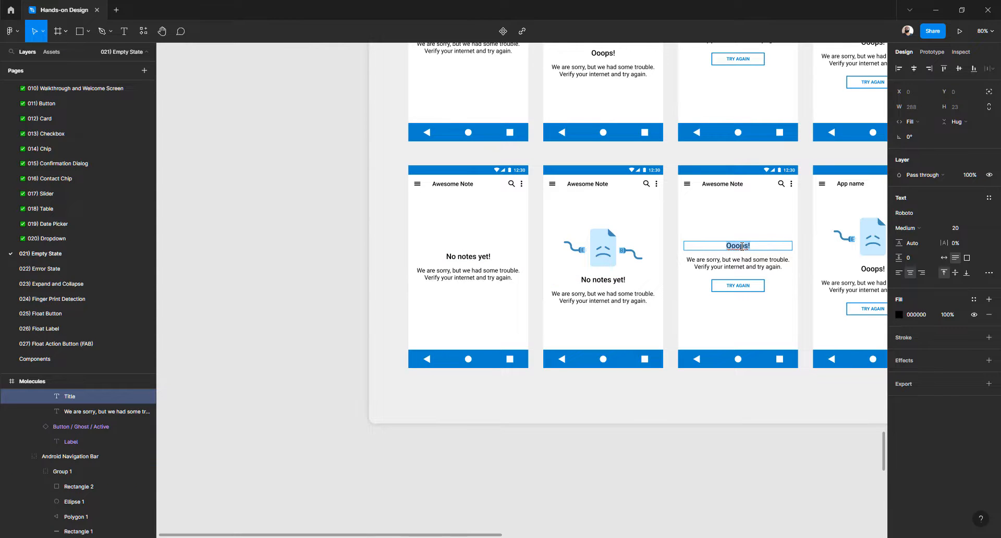
text(No notes yet!)
scroll(723, 259, right, 5)
ctrl+click(573, 269)
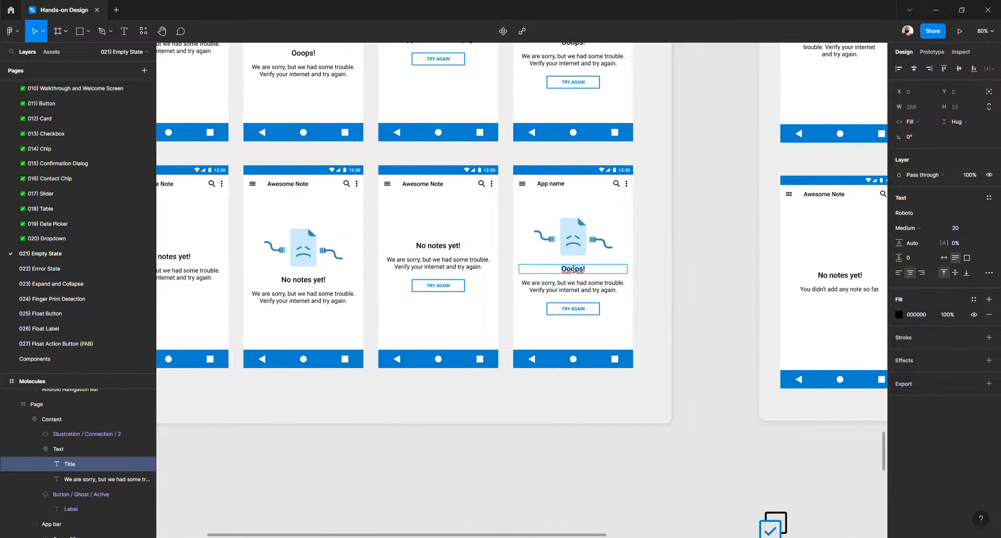
text(No notes yet!)
Replace the messages of all four duplicated screens with "You didn't add any note so far." from the Pages example
ctrl+click(842, 289)
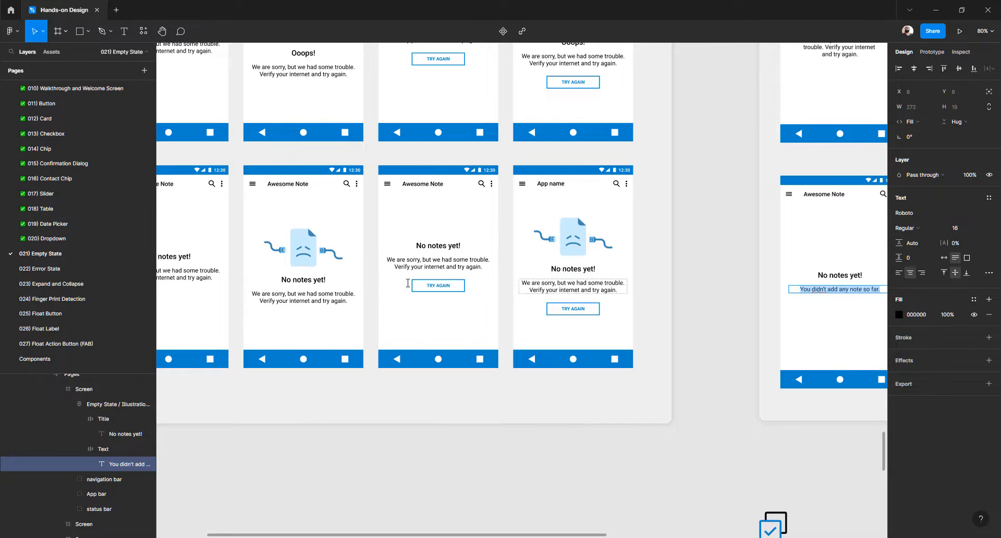
scroll(433, 287, left, 4)
ctrl+click(393, 274)
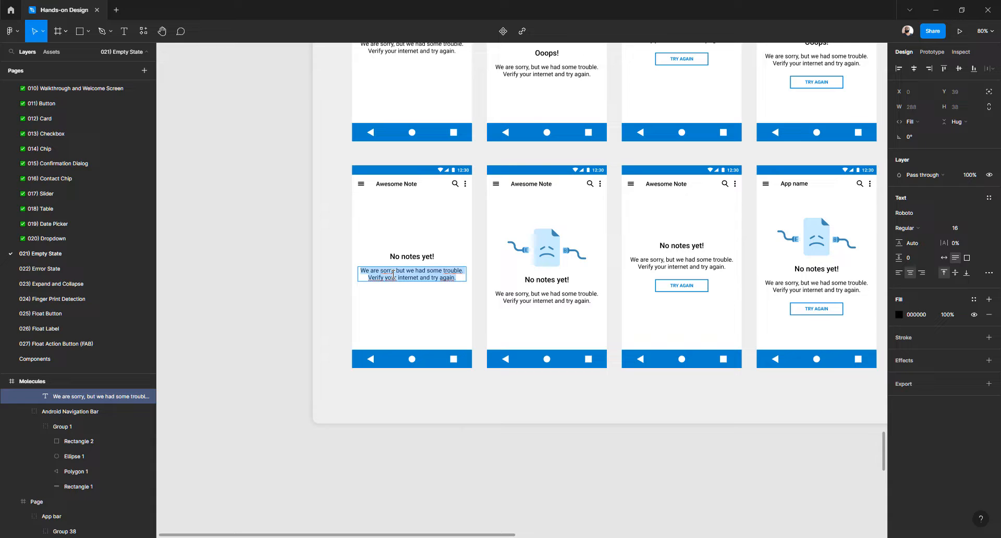
text(You didn't add any note so far.)
ctrl+click(563, 301)
text(You didn't add any note so far.)
ctrl+click(678, 263)
text(You didn't add any note so far.)
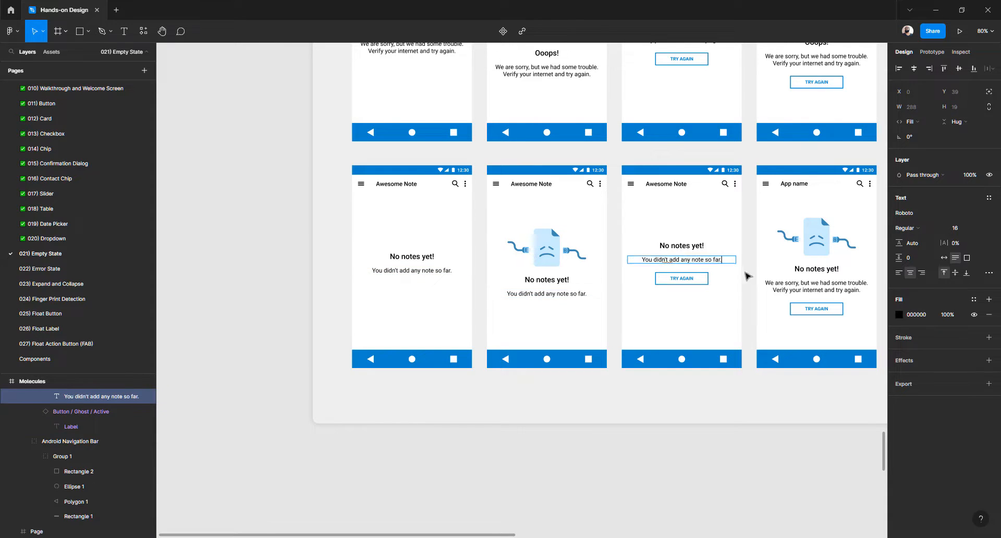
ctrl+click(790, 280)
text(You didn't add any note so far.)
scroll(785, 295, right, 2)
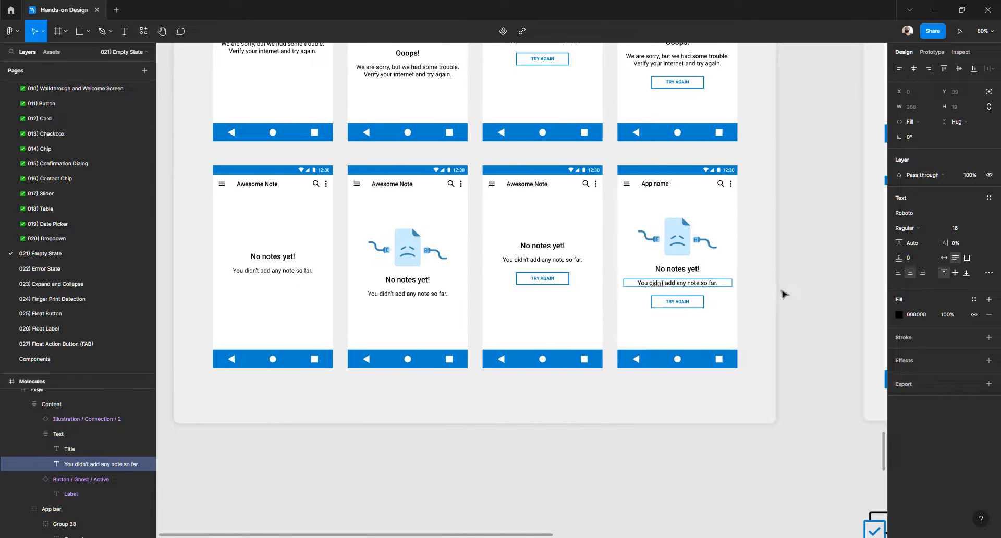
Copy the "ADD A NOTE" label from the Pages example into the buttons of the third and fourth duplicated screens
scroll(784, 294, right, 10)
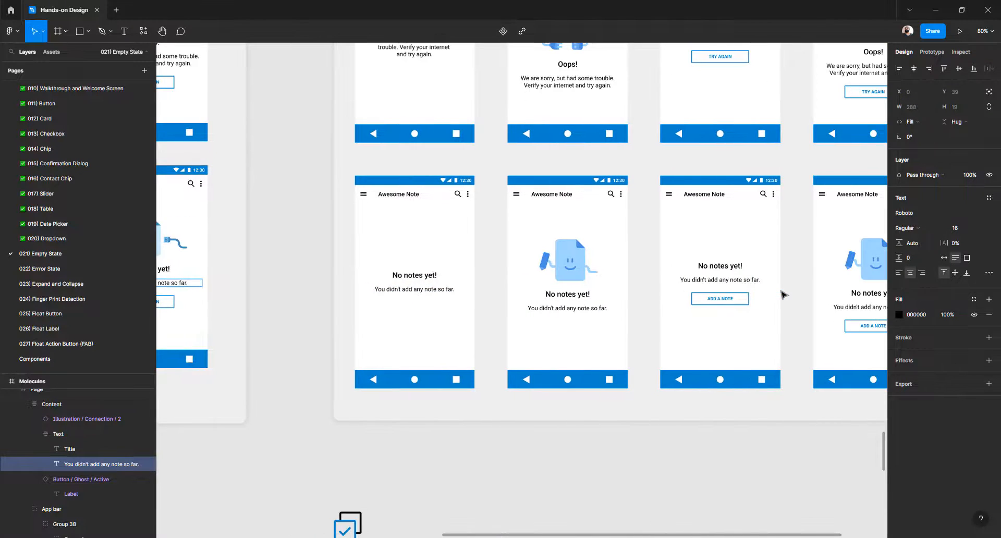
double_click(724, 299)
key(ctrl+c)
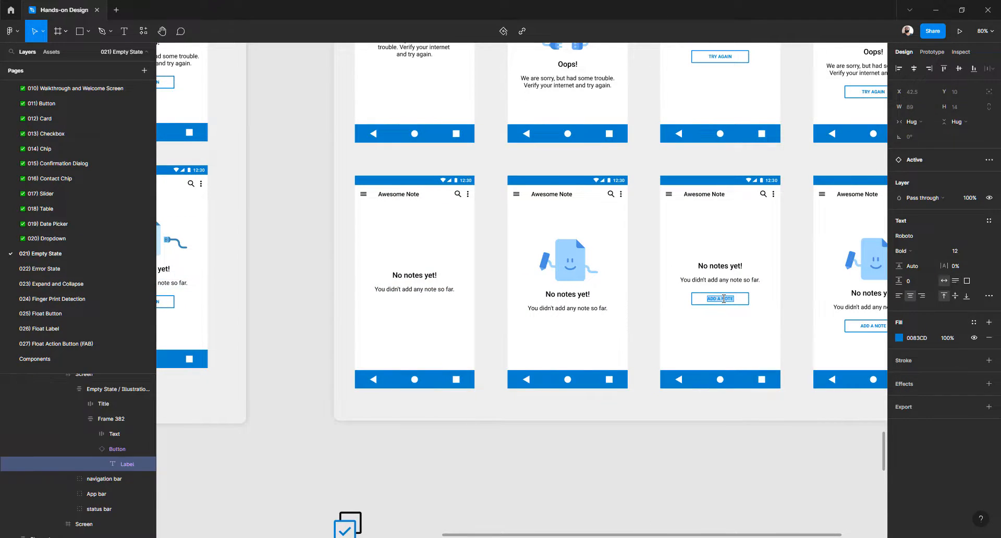
scroll(643, 312, left, 8)
double_click(551, 302)
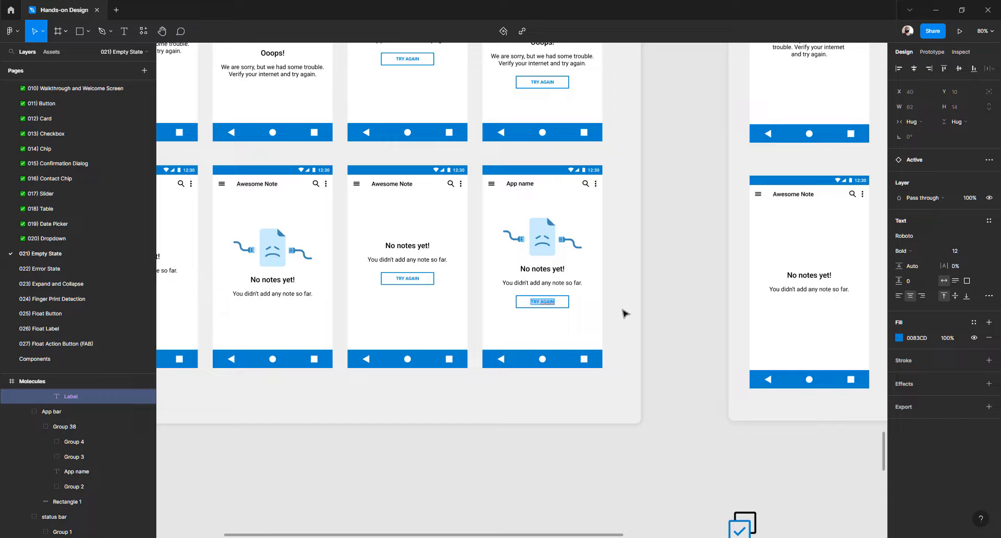
key(ctrl+v)
double_click(410, 278)
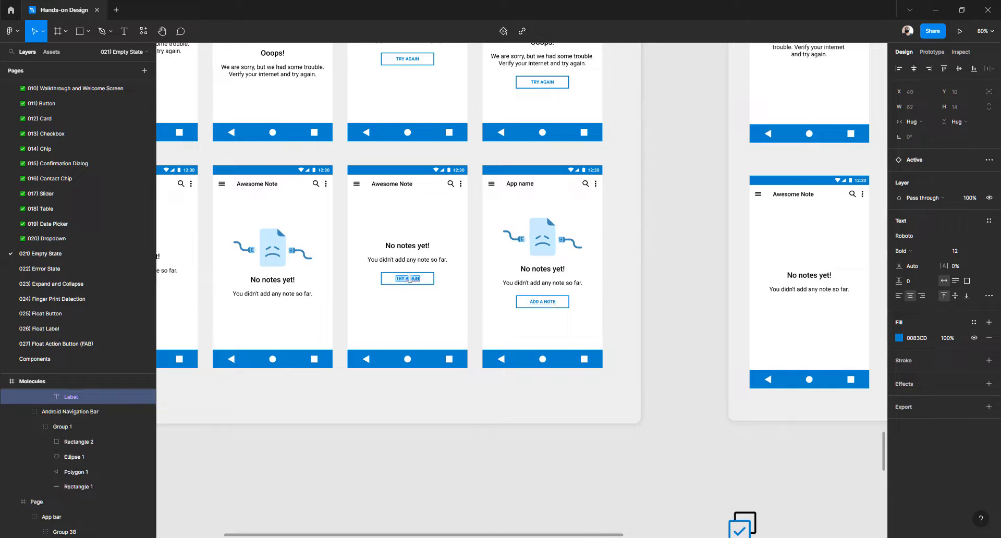
key(ctrl+v)
click(697, 275)
scroll(697, 275, left, 5)
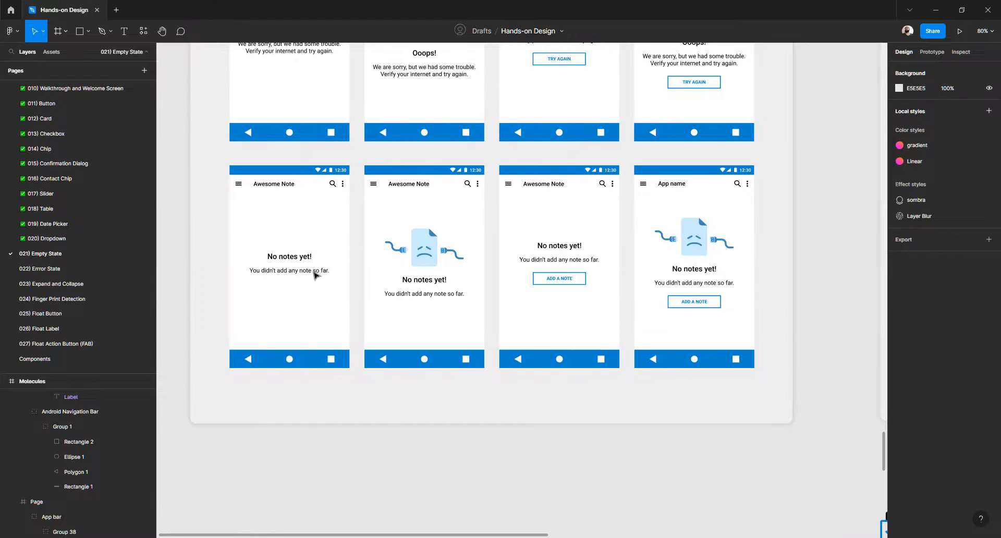
click(315, 274)
click(315, 275)
click(354, 291)
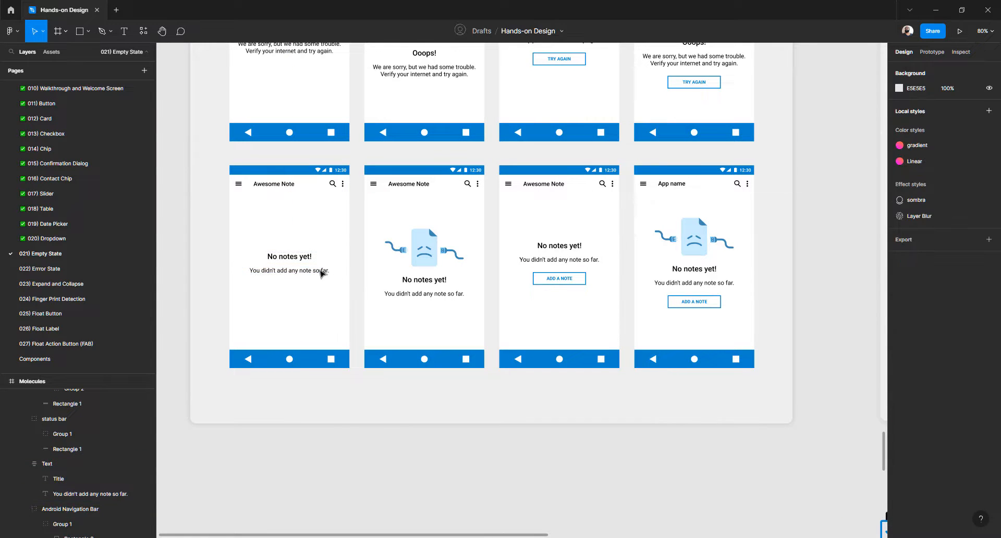
Vertically centre the content group in each of the four "No notes yet!" screens
click(324, 270)
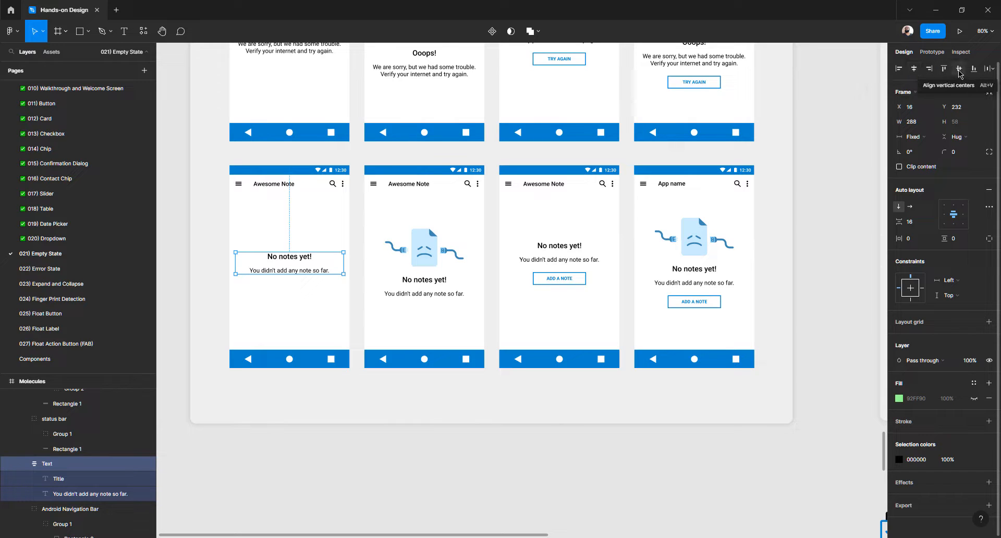
click(958, 69)
click(429, 264)
double_click(428, 265)
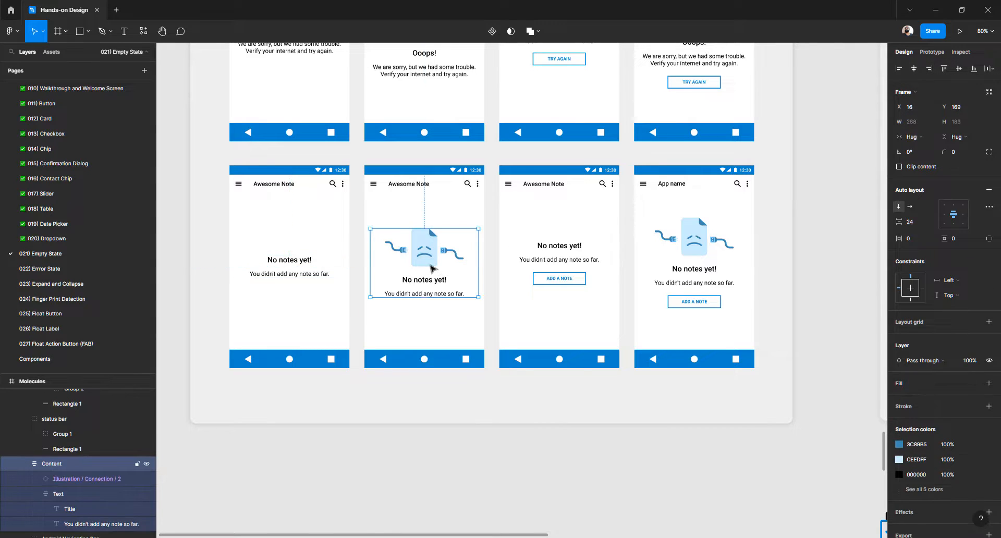
click(958, 68)
click(555, 280)
double_click(555, 280)
click(958, 68)
click(676, 300)
double_click(676, 301)
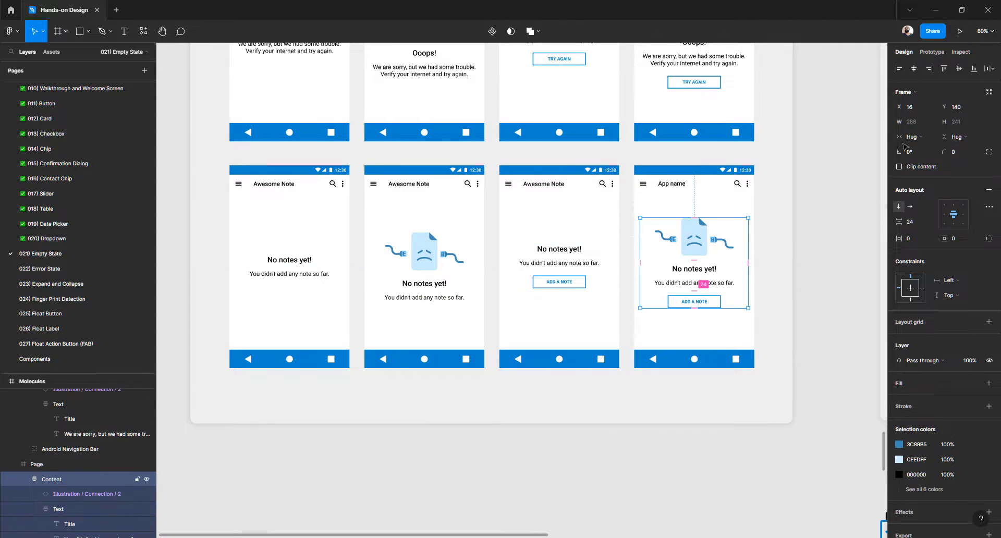
click(959, 68)
click(827, 259)
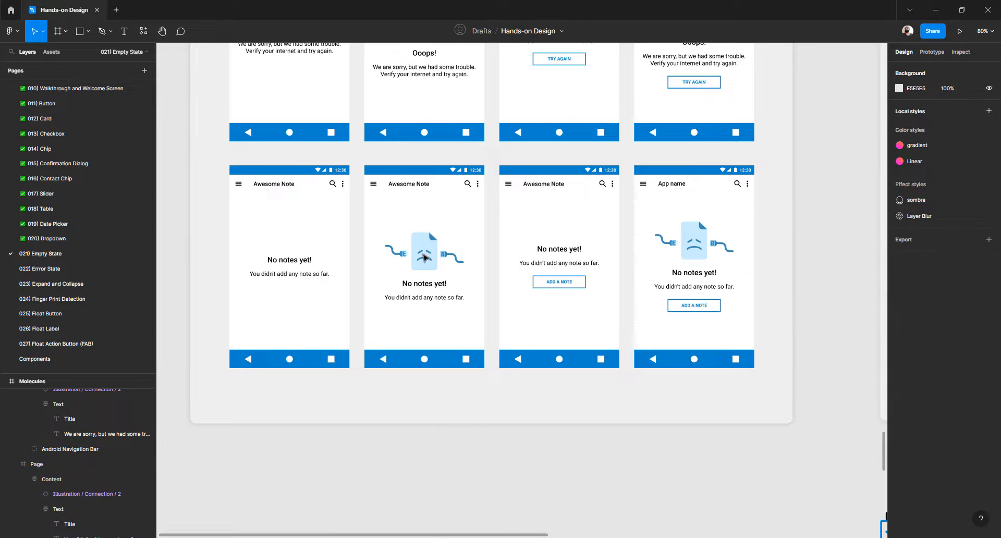
Swap the illustration in the second "No notes yet!" screen for the Generic / 1 illustration
click(425, 257)
double_click(425, 257)
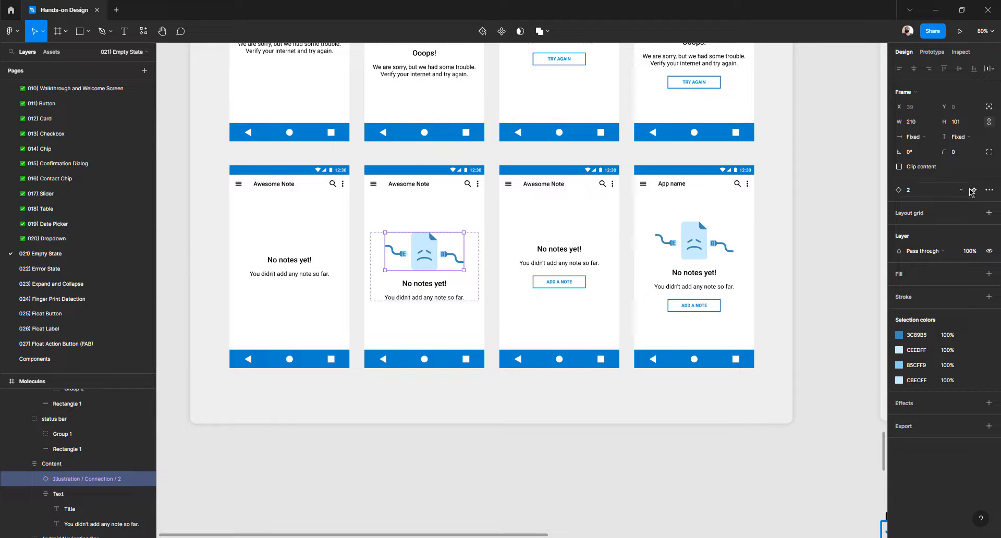
click(919, 193)
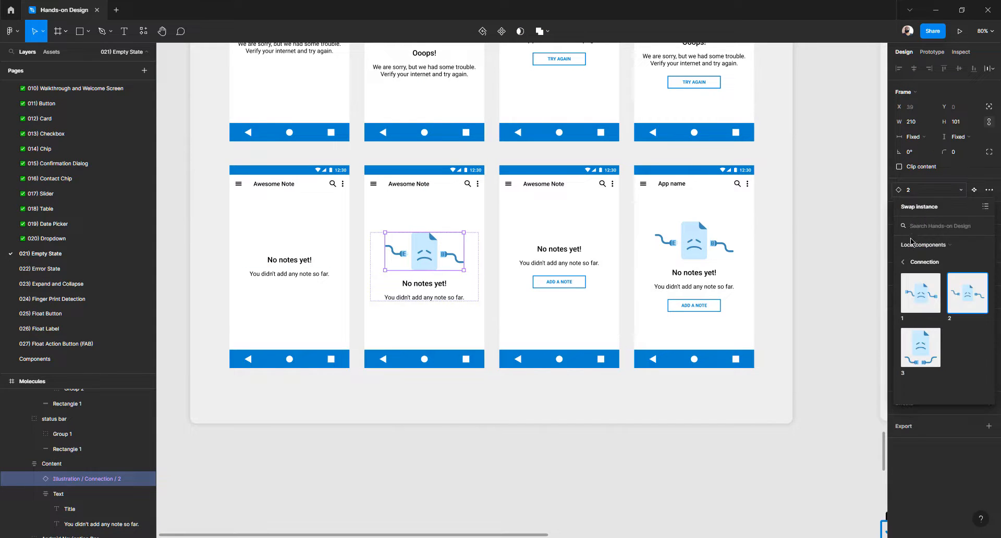
click(904, 262)
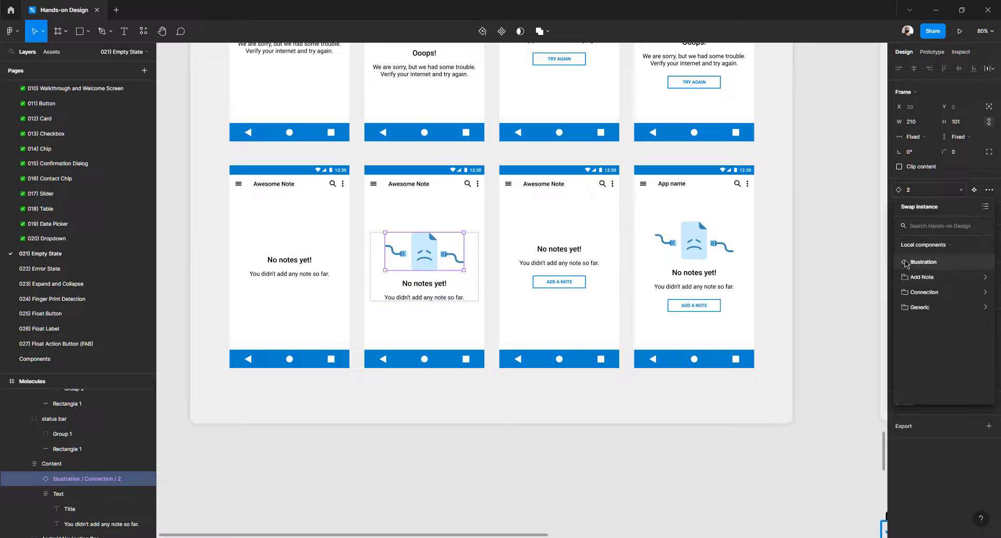
click(913, 307)
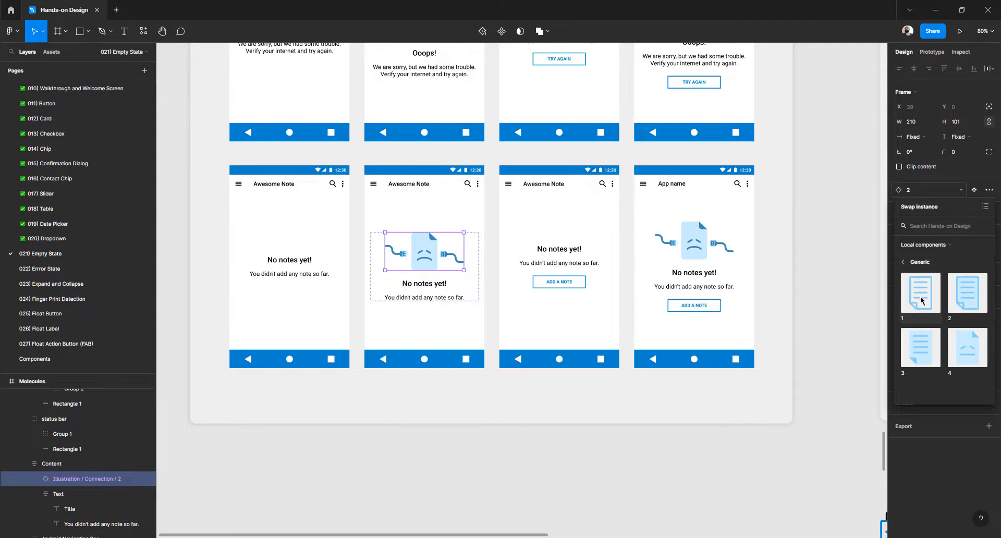
click(921, 301)
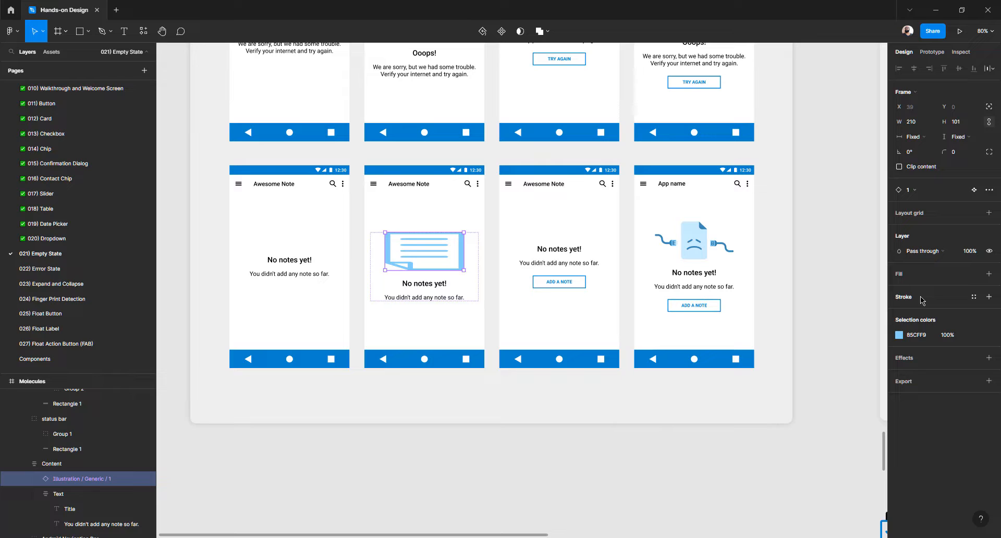
Narrow the swapped note illustration to about 82 wide, keeping its height at 101
click(920, 137)
key(Escape)
scroll(502, 281, up, 3)
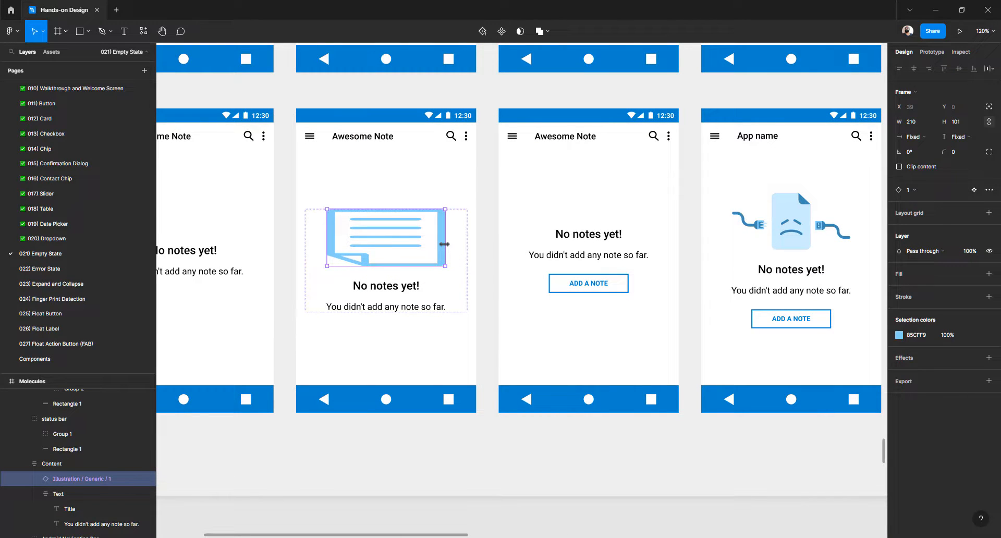
drag(444, 243, 409, 244)
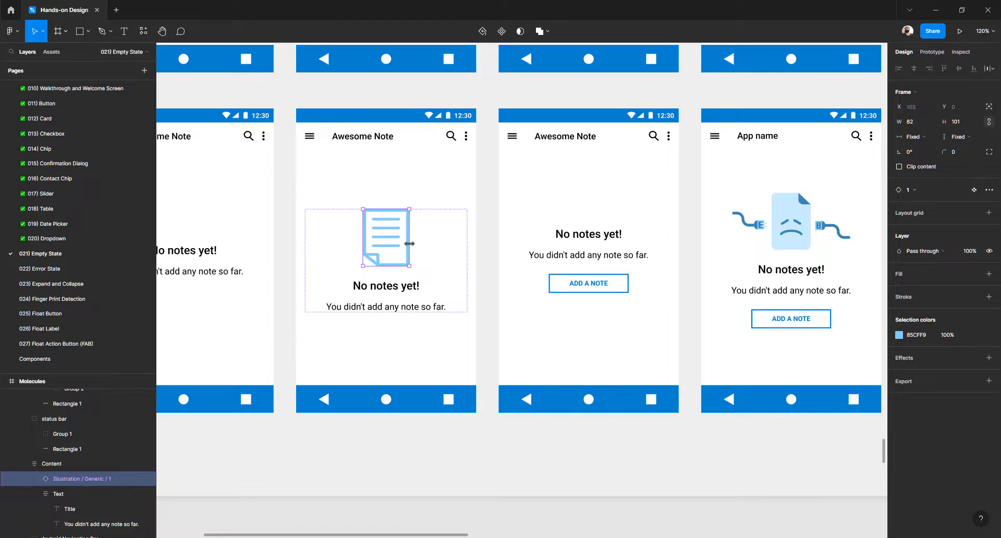
Go to the main component of the note illustration and constrain the proportions of the Generic 1, 2 and 3 illustrations
click(974, 191)
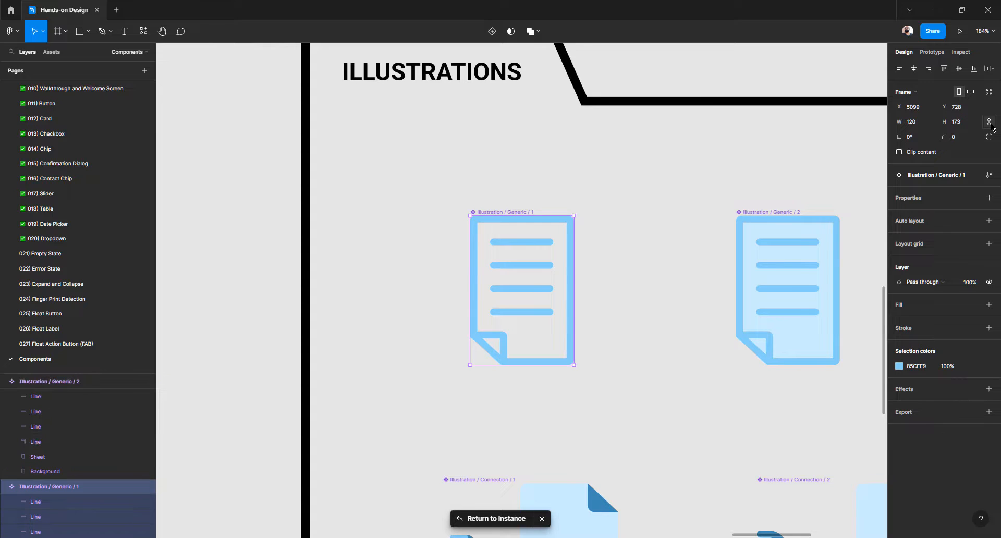
ctrl+scroll(512, 285, down, 5)
scroll(509, 283, down, 2)
click(643, 215)
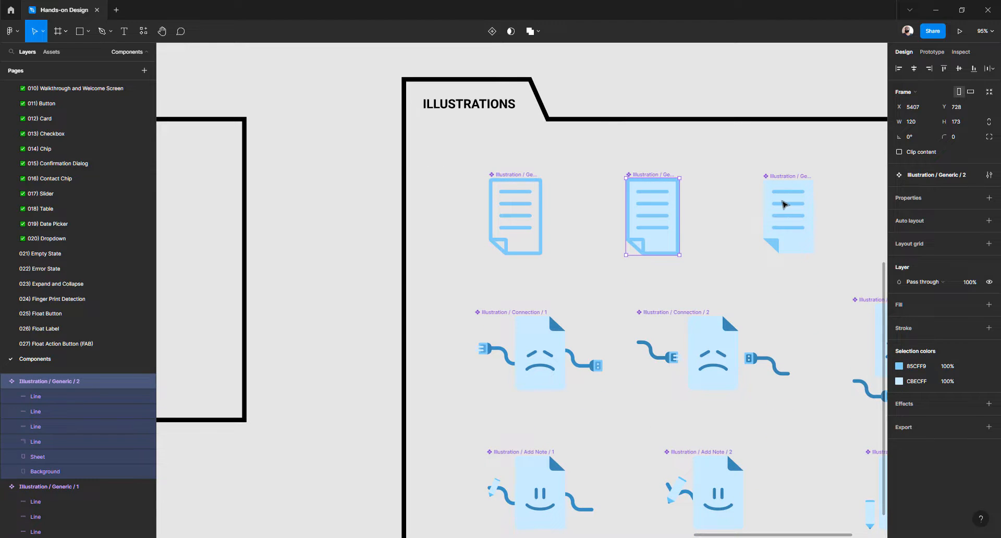
shift+click(783, 203)
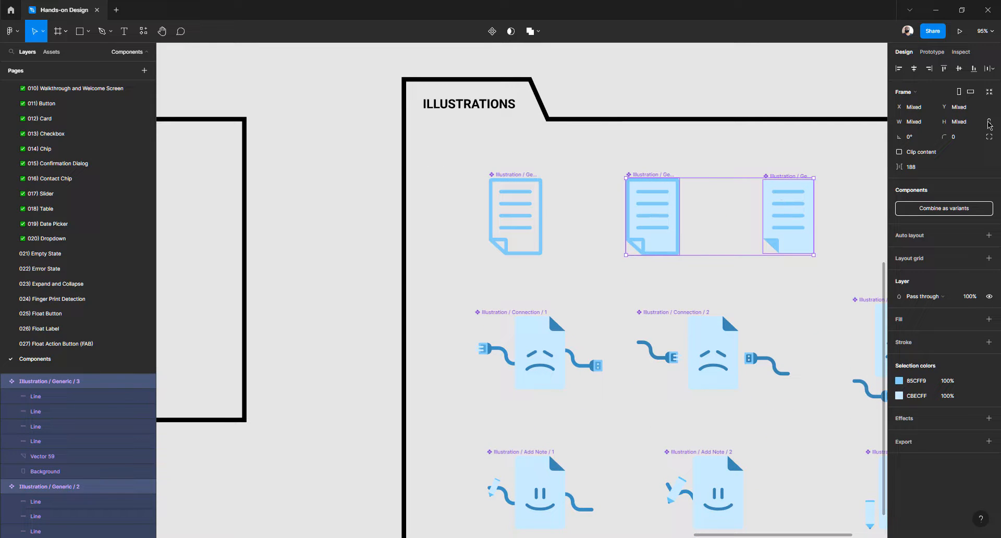
scroll(579, 284, down, 1)
scroll(617, 261, right, 3)
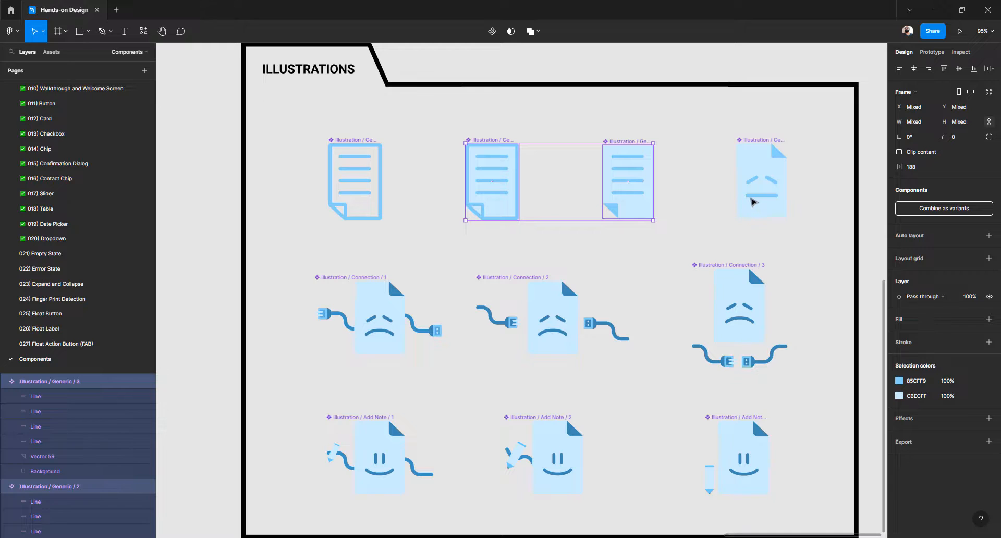
Constrain the proportions of the Generic / 4 illustration and of all Connection and Add Note illustrations
click(752, 204)
shift+click(748, 293)
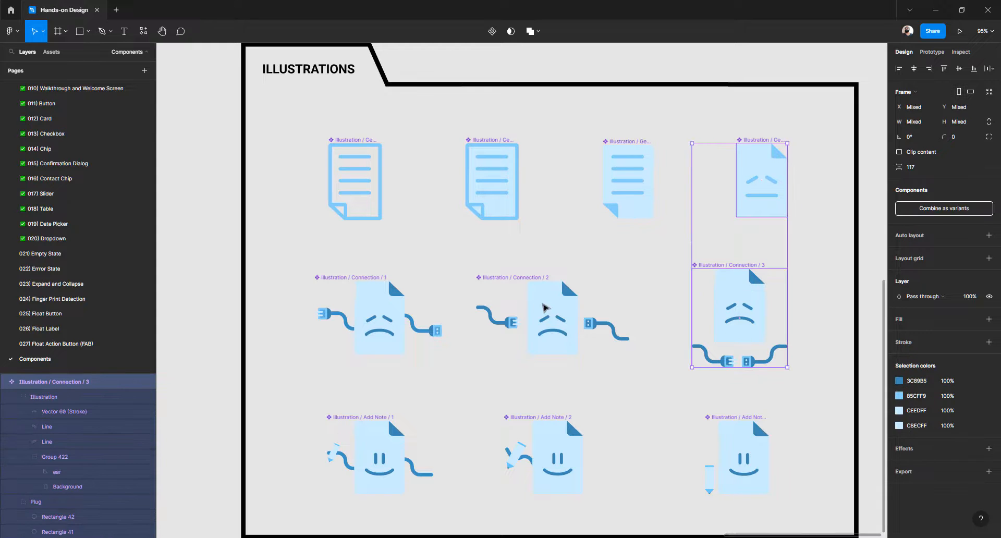
shift+click(545, 308)
shift+click(390, 315)
scroll(390, 315, down, 3)
shift+click(390, 315)
shift+click(579, 313)
shift+click(734, 314)
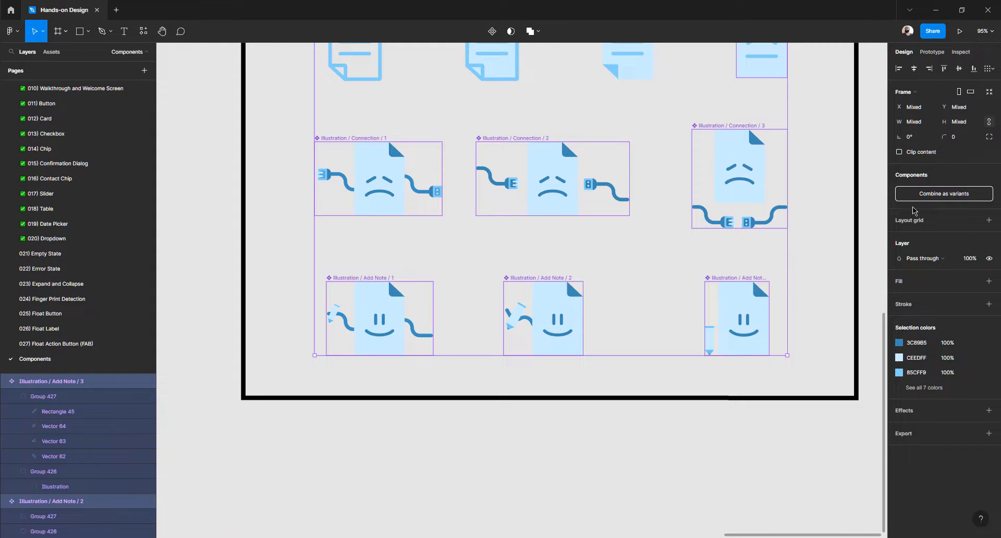
click(609, 410)
click(547, 332)
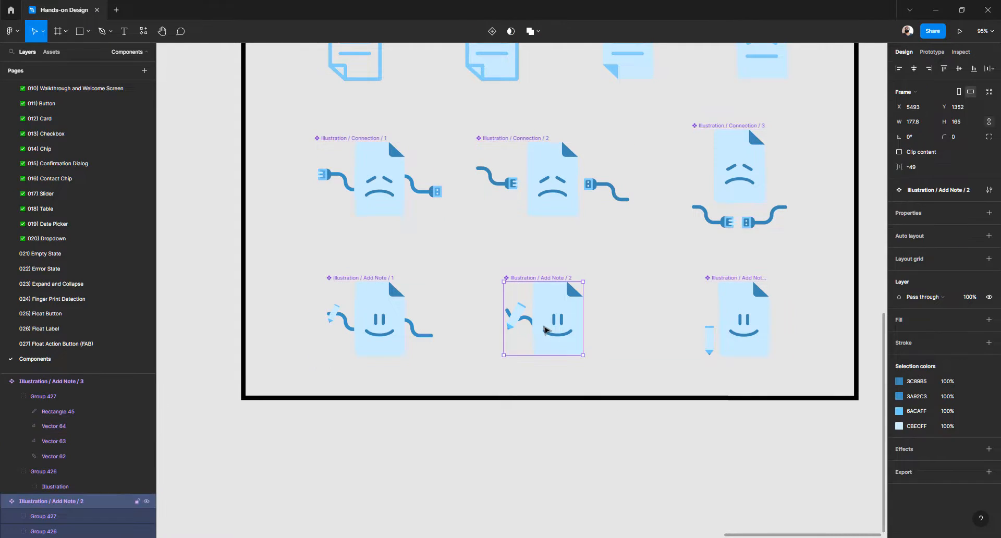
Return from the Generic / 1 main component to its instance and test the proportions lock by widening the illustration
scroll(545, 331, up, 3)
click(368, 216)
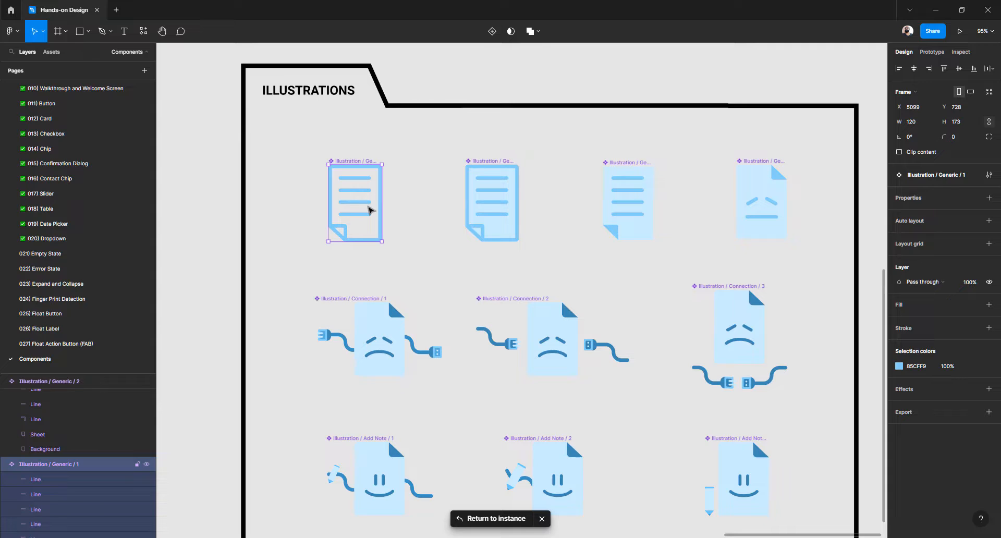
click(487, 522)
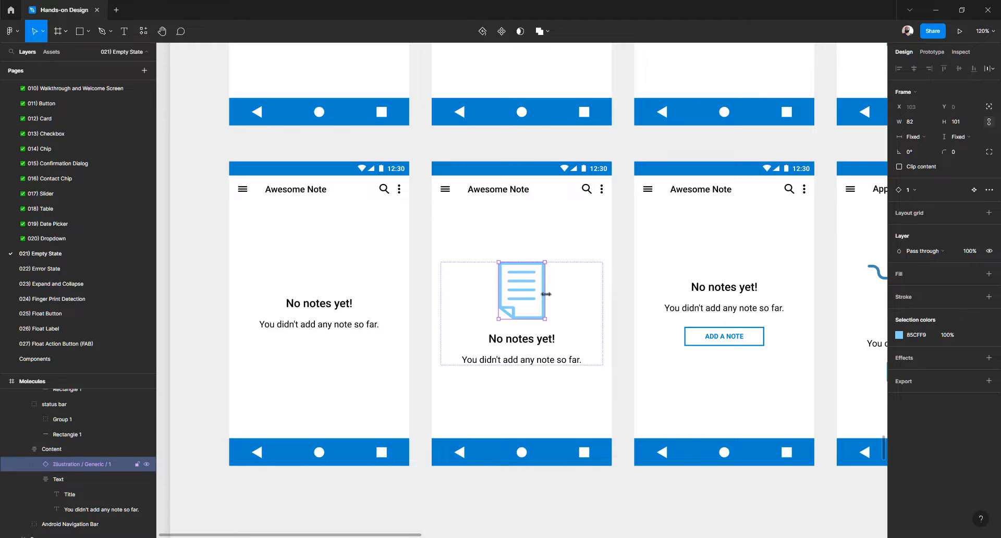
drag(545, 298, 579, 292)
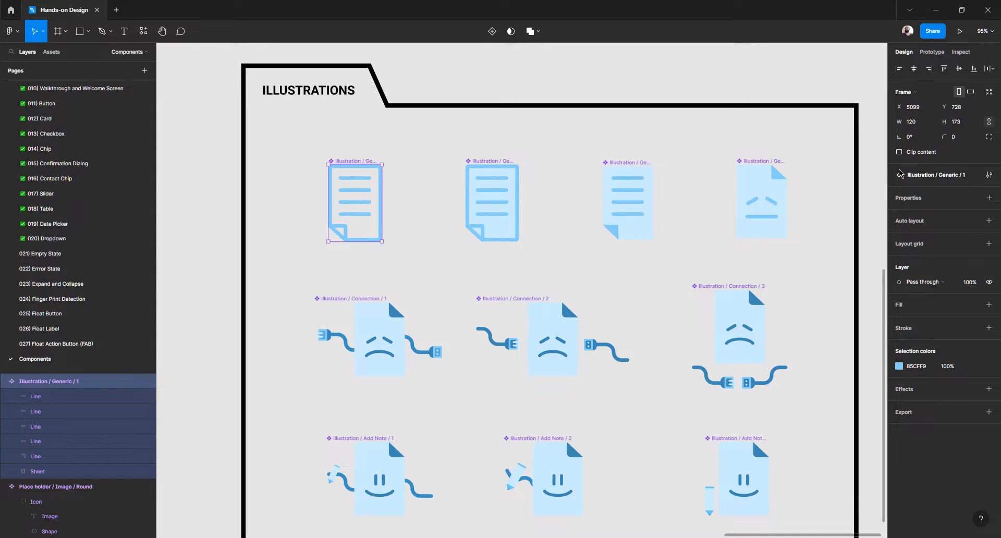
Examine the component configuration of Generic / 1 and the constraints of its lowest text line
click(990, 175)
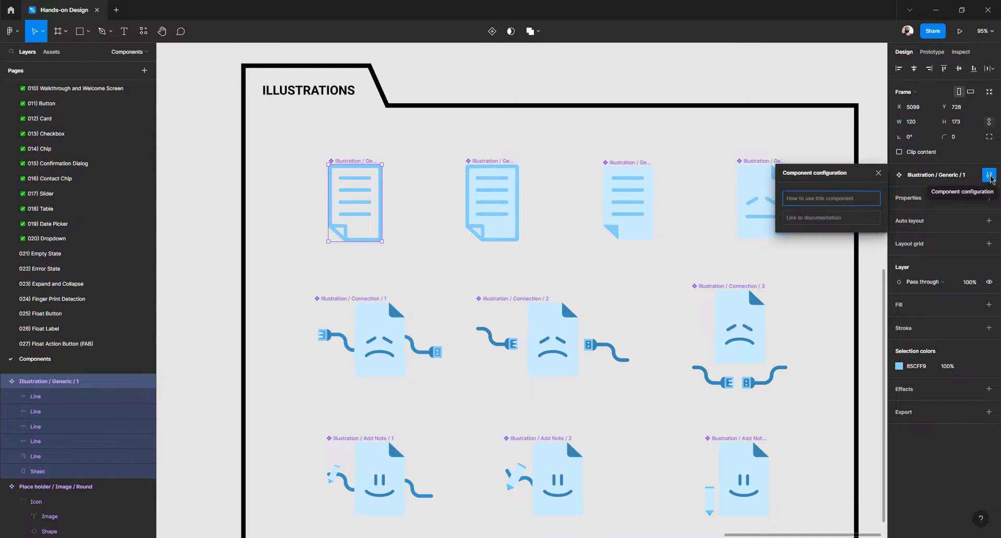
click(942, 202)
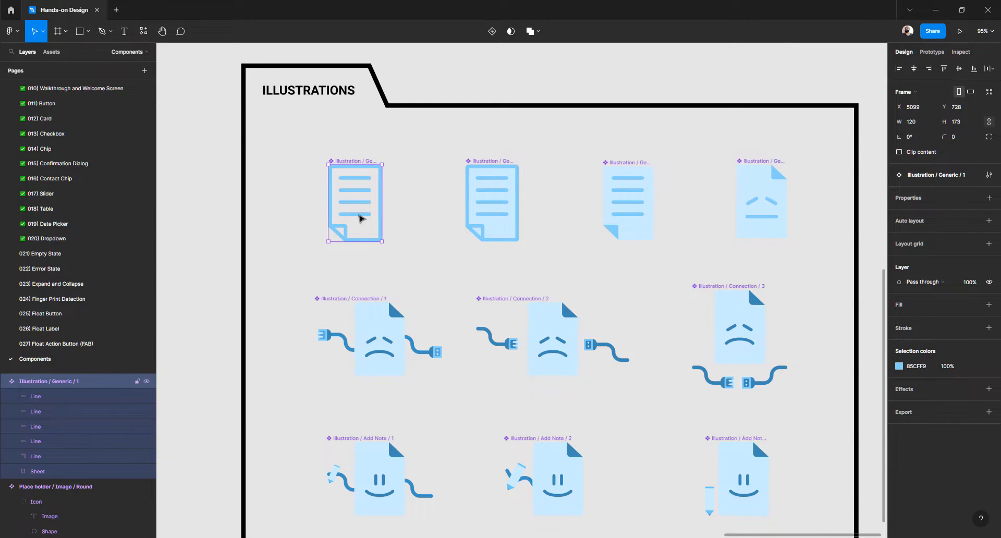
double_click(359, 218)
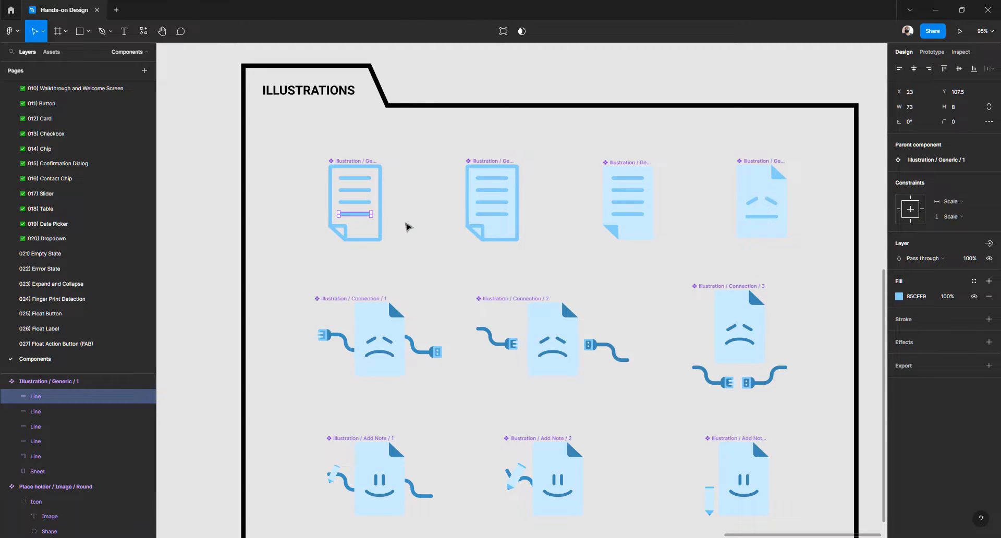
click(409, 226)
click(350, 165)
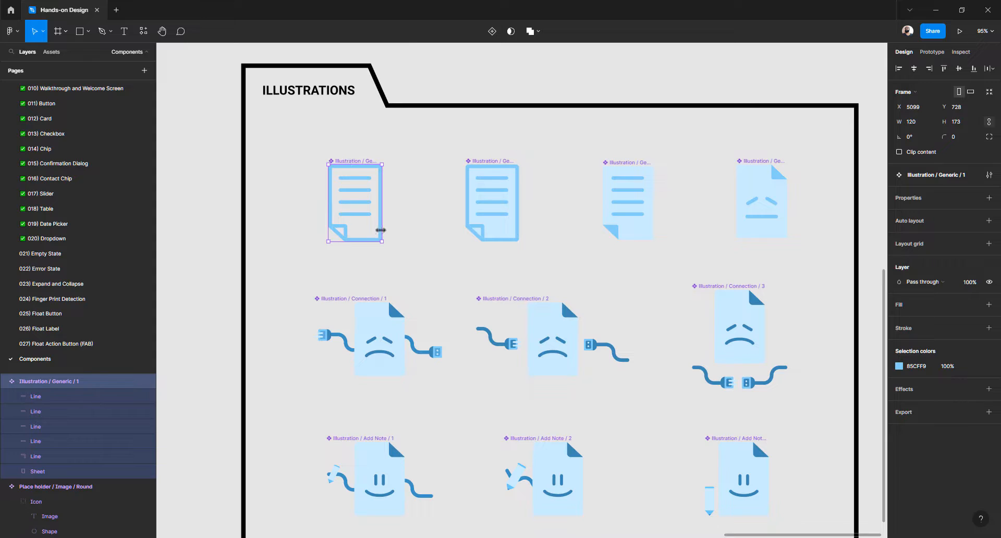
Try resizing the Generic / 1 main component from its lower-right corner, undoing each attempt
drag(382, 242, 418, 232)
key(ctrl+z)
drag(382, 241, 334, 264)
key(ctrl+z)
Try adding auto layout to the Generic / 1 component and enlarging it to about 131 × 202, undoing both changes
click(925, 222)
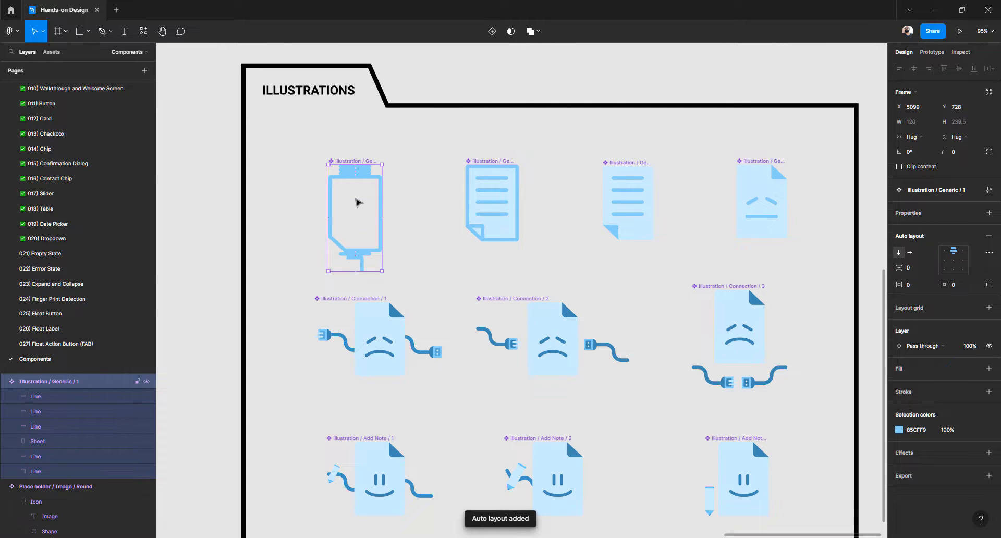
key(ctrl+z)
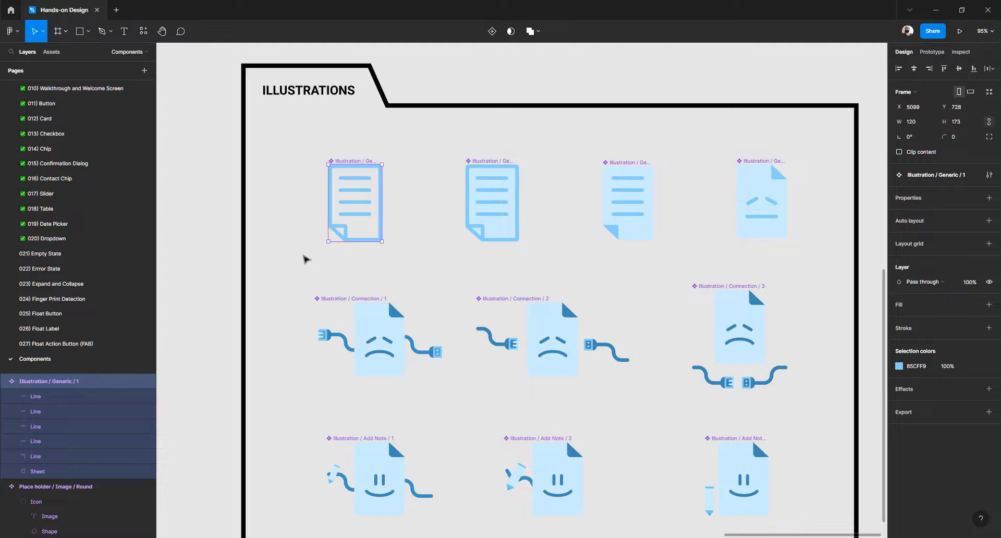
key(ctrl+z)
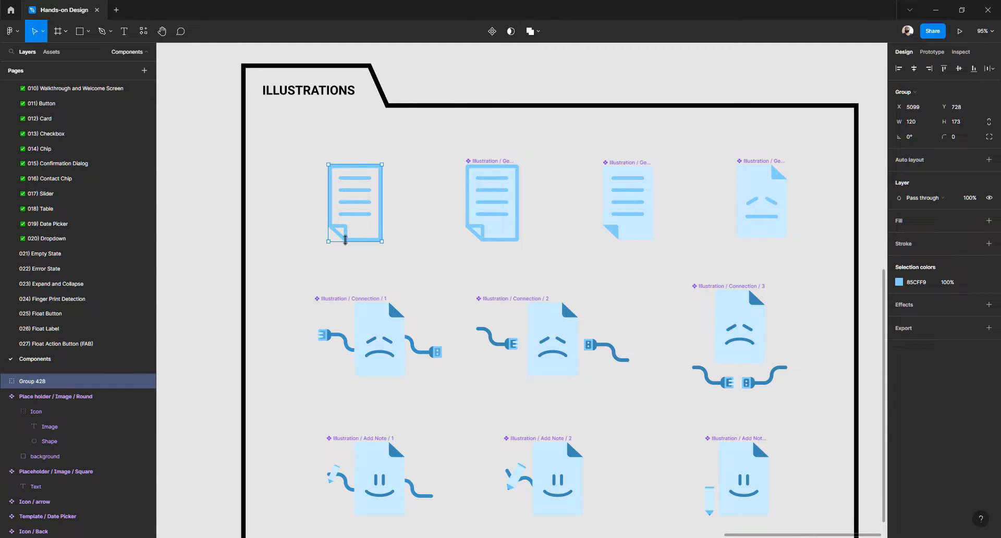
key(ctrl+shift+z)
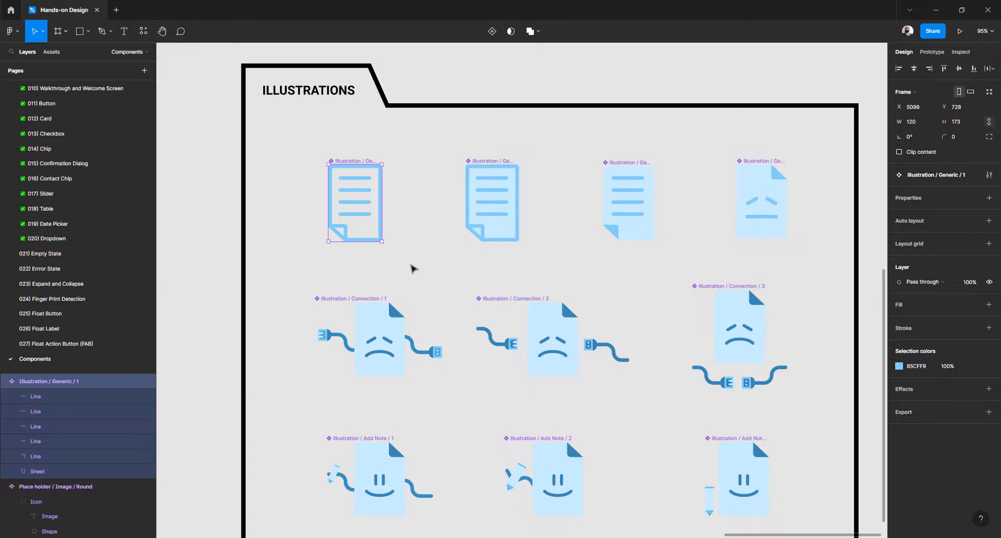
drag(382, 241, 387, 254)
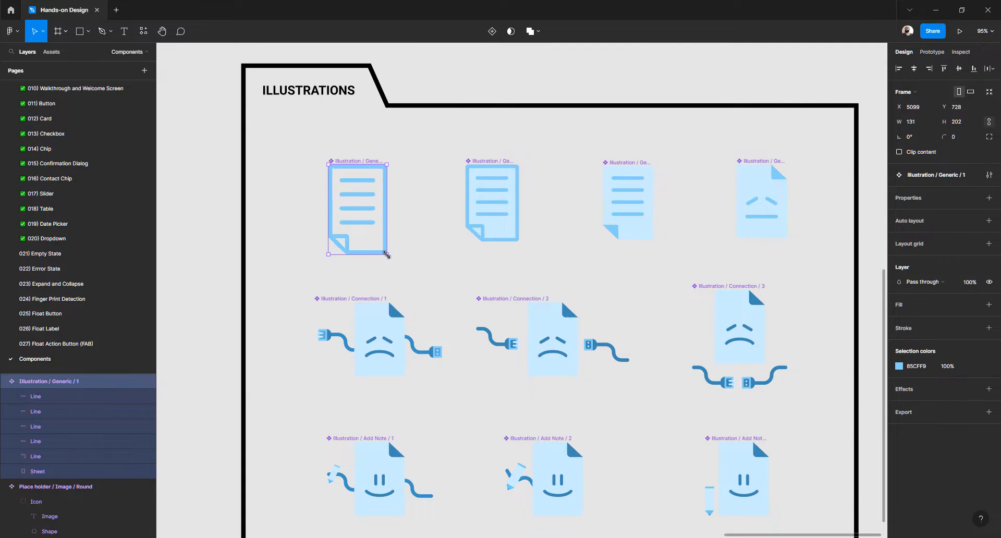
key(ctrl+z)
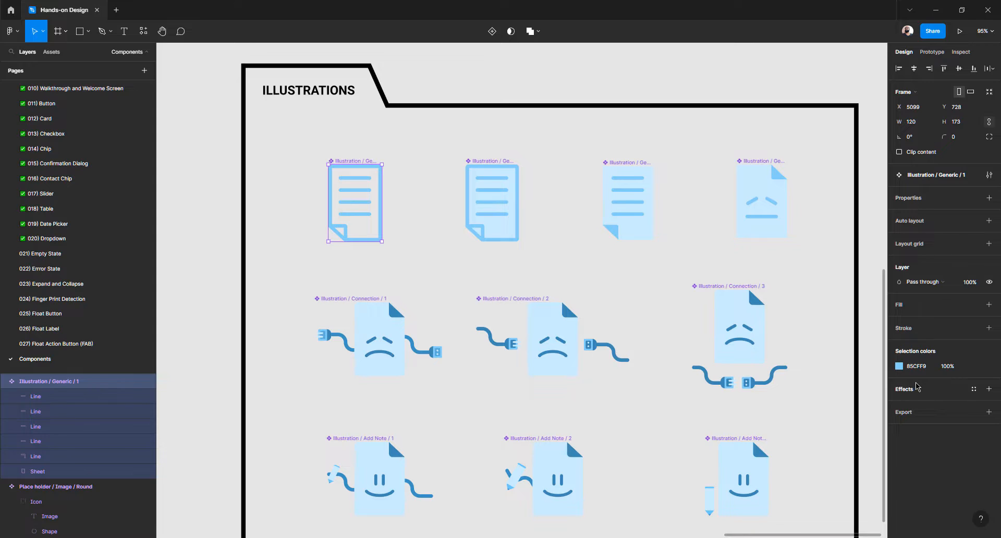
View the available property types for Generic / 1, then try auto layout on it again and remove it
click(988, 198)
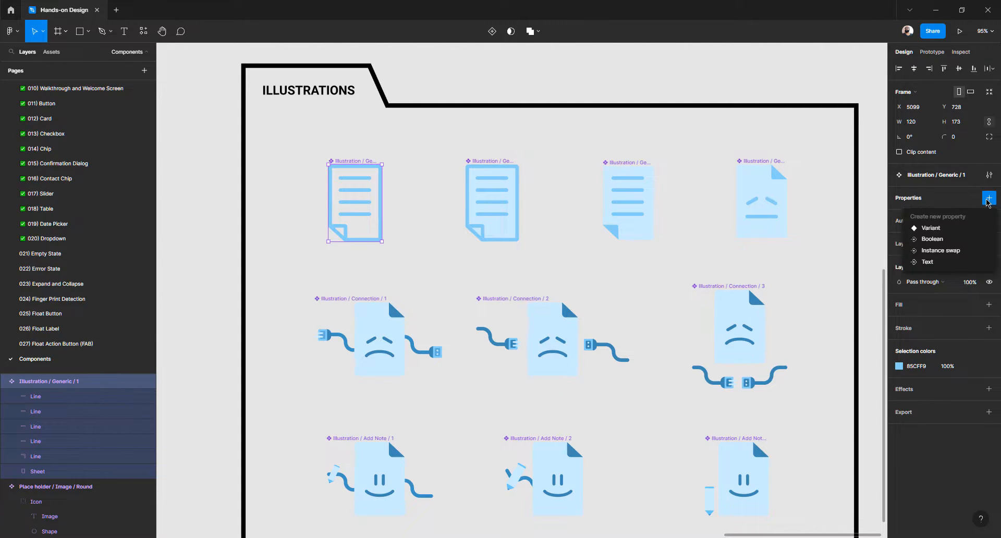
click(924, 468)
click(989, 221)
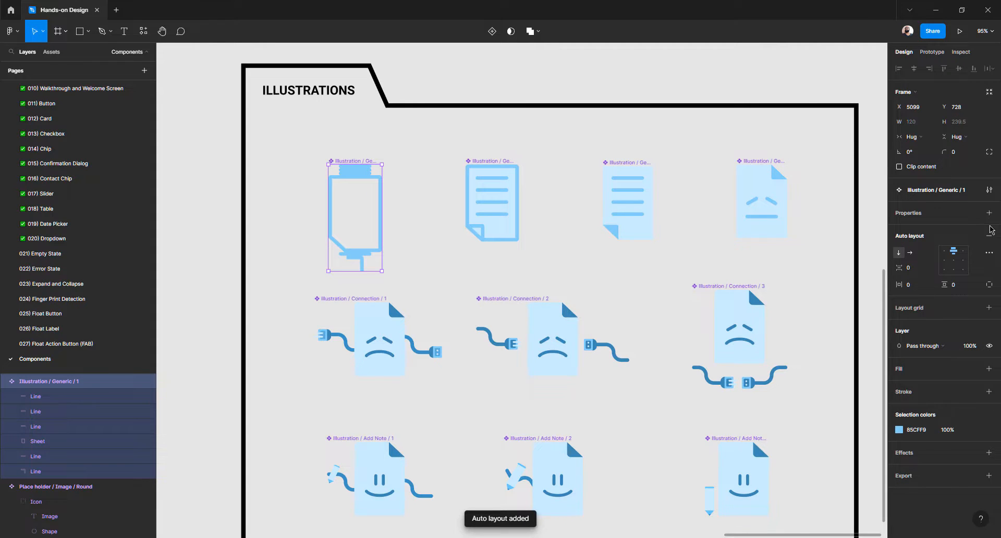
click(990, 234)
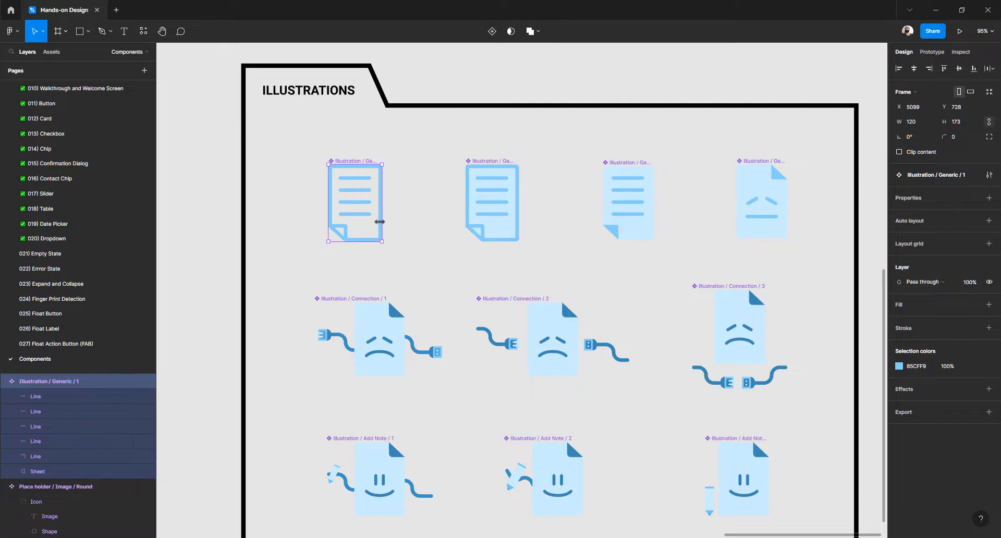
key(shift+a)
key(ctrl+z)
click(412, 229)
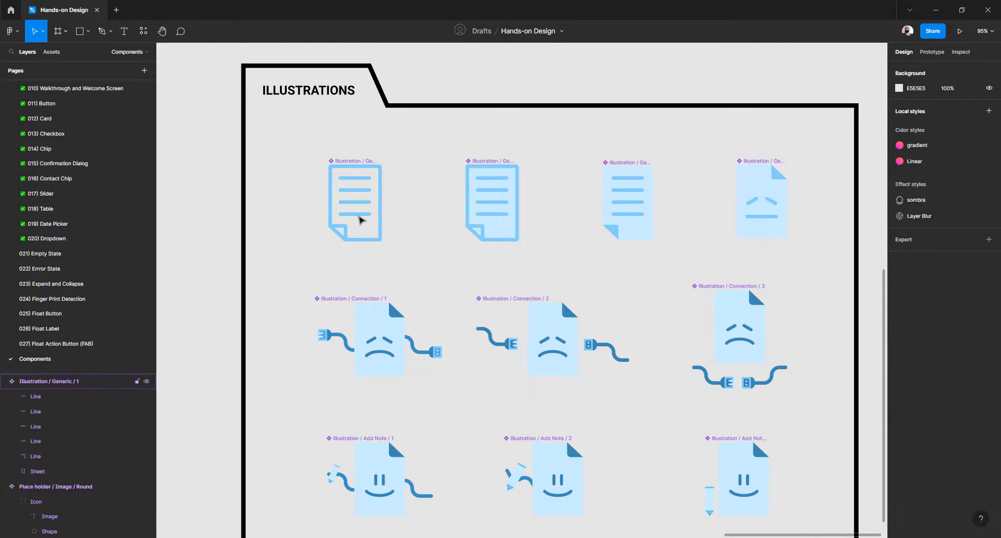
Match the second screen's note illustration to the Generic / 1 component size of 120 × 173 and lock its proportions
click(360, 219)
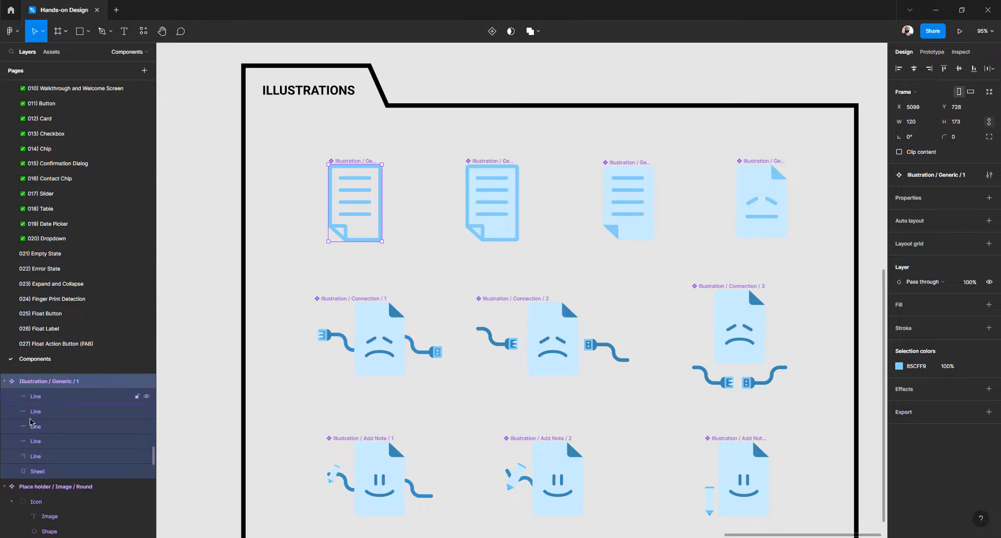
click(47, 254)
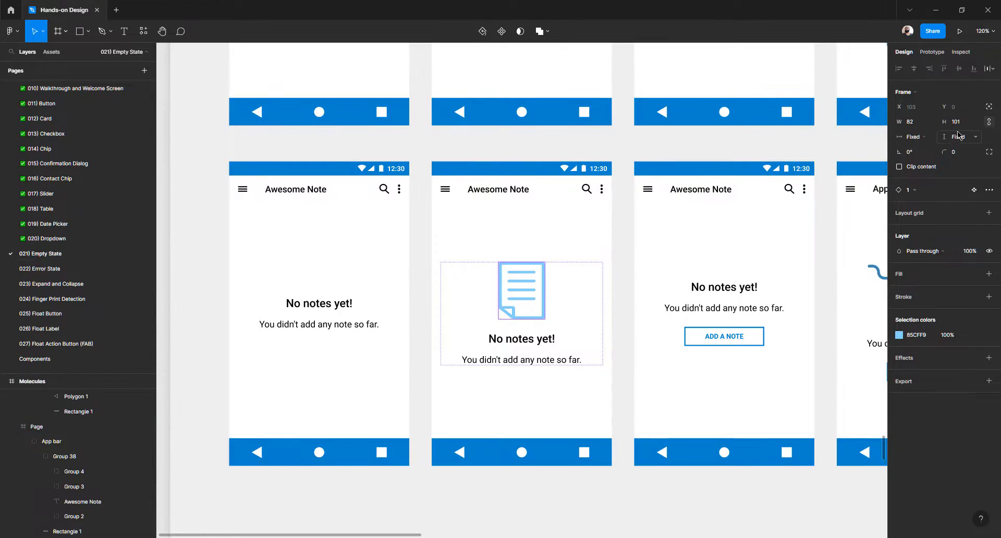
click(919, 124)
key(Tab)
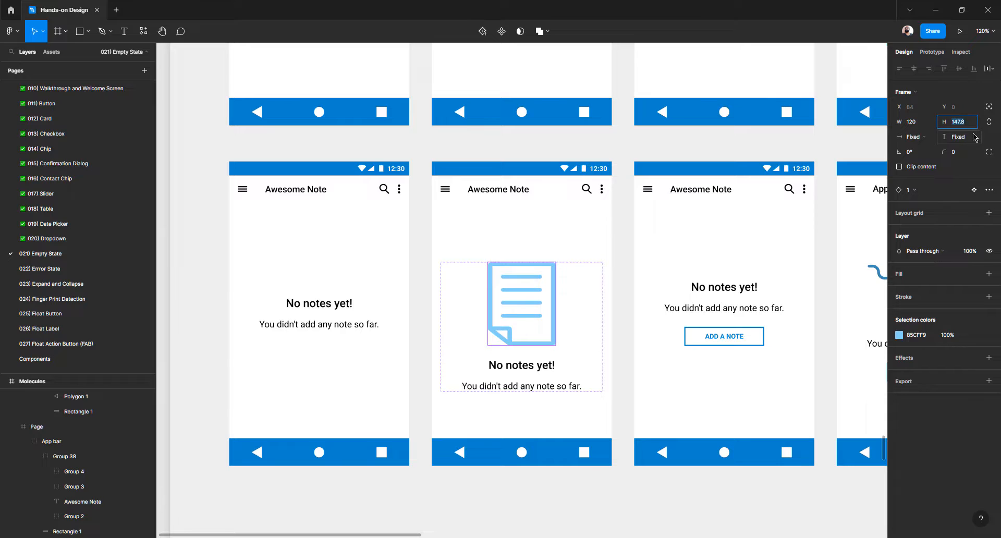
key(Return)
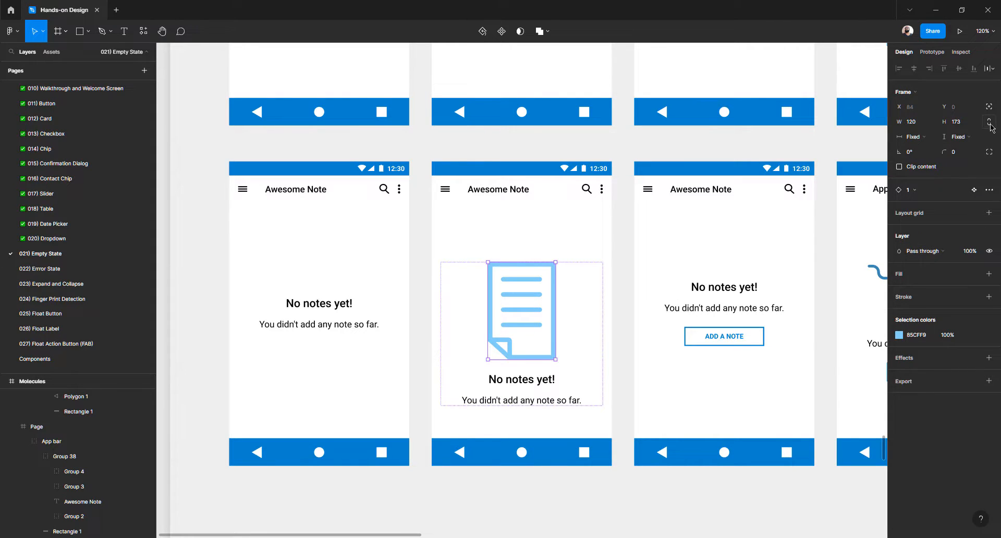
mouse_move(555, 360)
mouse_down()
mouse_move(544, 340)
mouse_move(558, 334)
mouse_move(555, 359)
mouse_up()
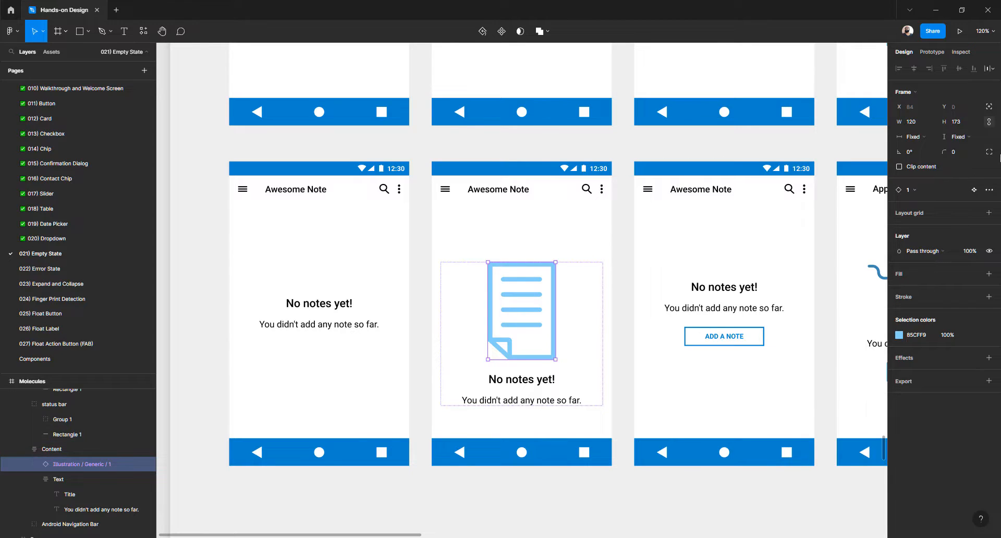
Compare the Generic / 1 main component's settings with those of Placeholder / Image / Square, then return to the instance
click(974, 191)
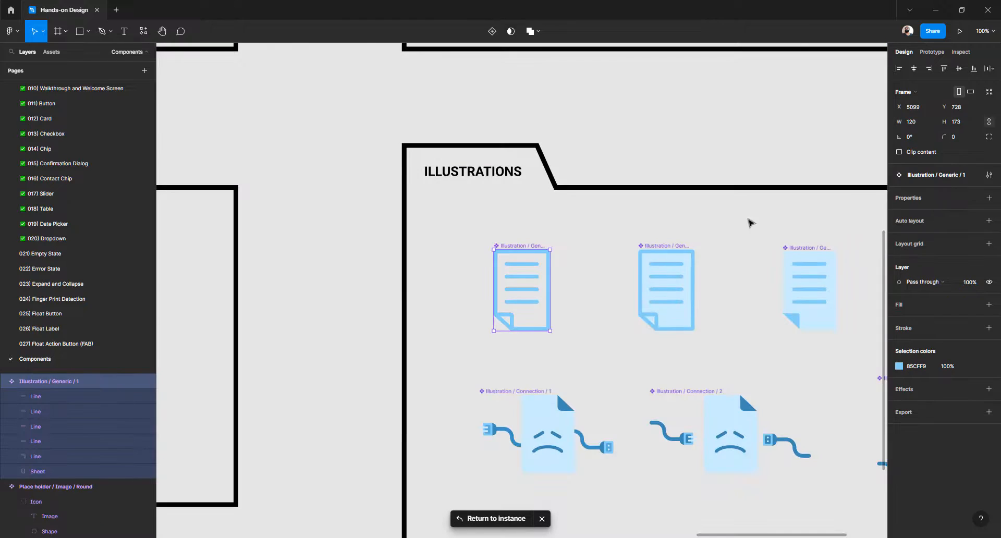
scroll(411, 282, left, 3)
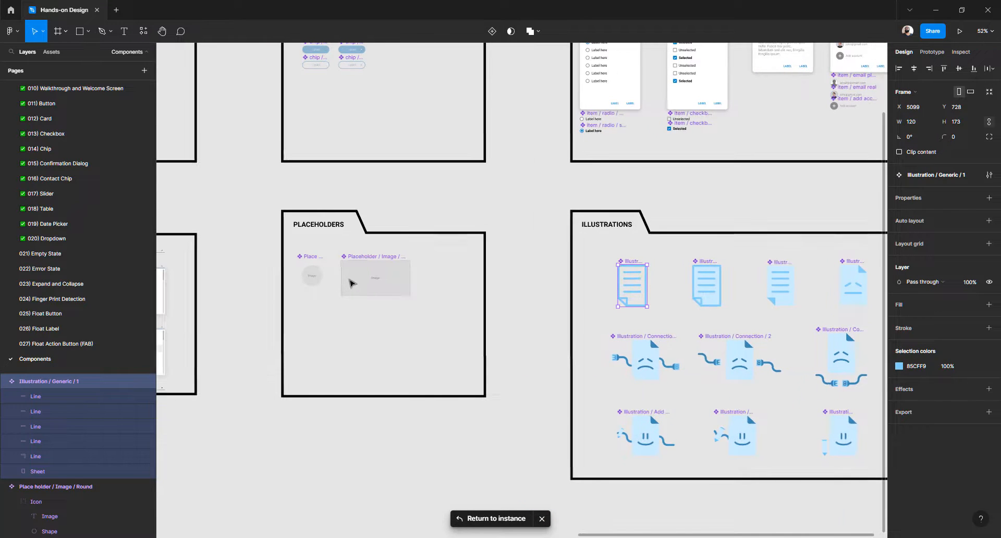
scroll(387, 278, up, 10)
click(379, 277)
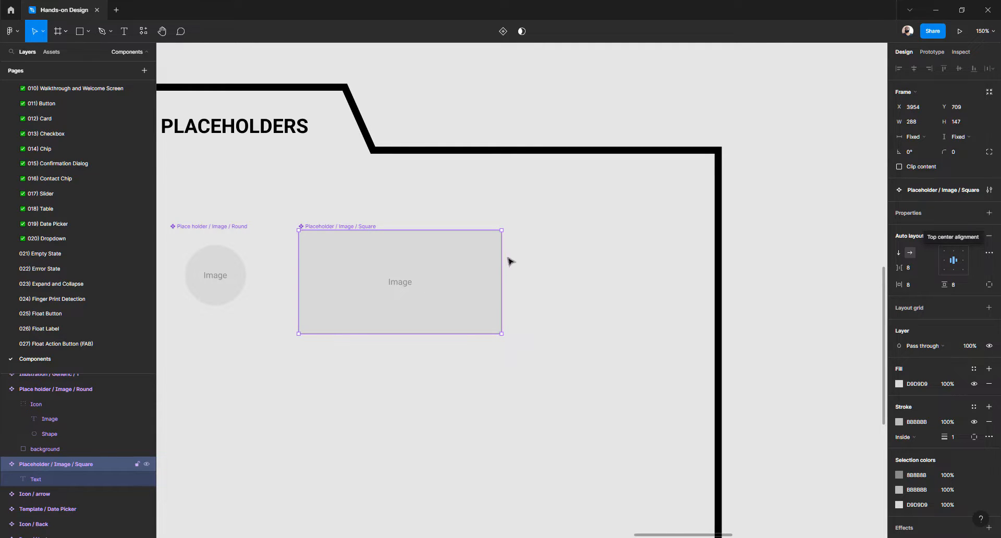
scroll(476, 226, down, 5)
scroll(476, 226, right, 5)
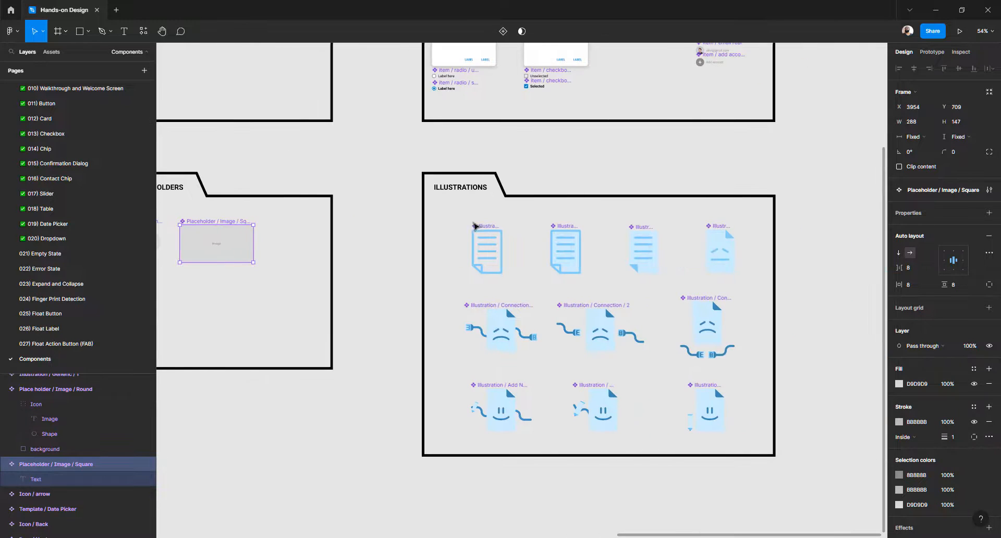
scroll(481, 256, up, 5)
click(490, 262)
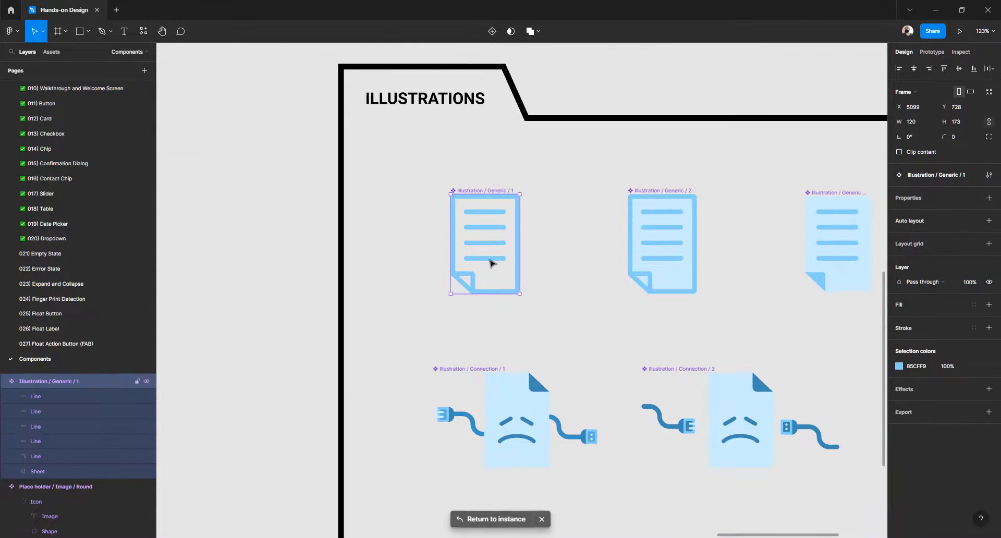
click(480, 519)
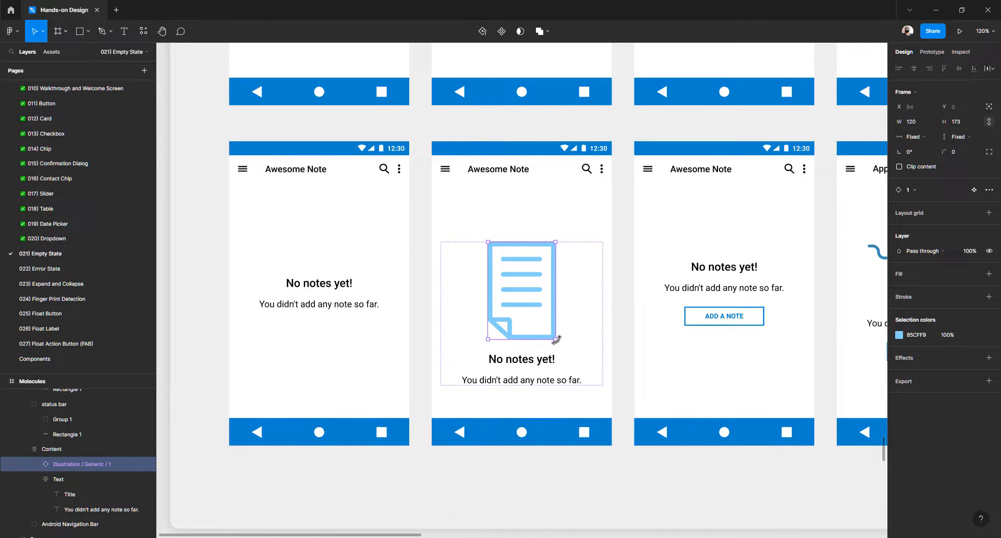
Scale the second screen's note illustration down proportionally to about 74 × 107
drag(556, 340, 540, 314)
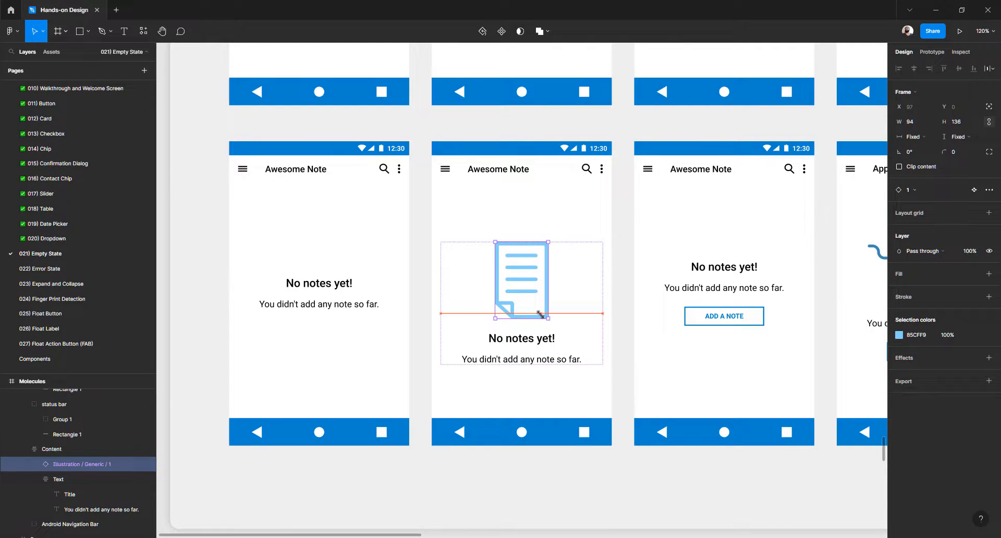
drag(540, 313, 540, 314)
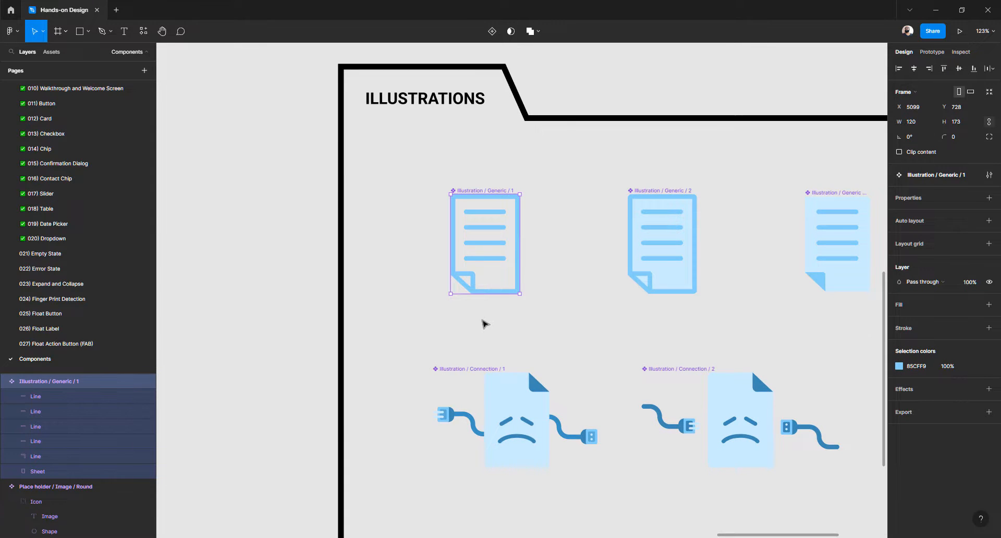
click(46, 254)
drag(556, 336, 528, 280)
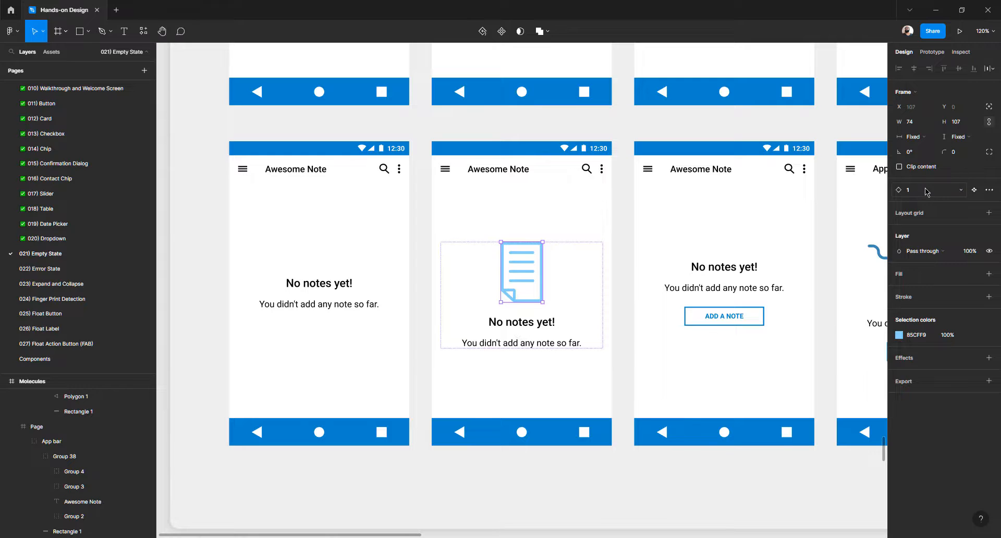
Replace the sad-page illustration on the fourth "No notes yet!" screen with a copy of the resized Generic / 1 note, placed above the title
scroll(628, 248, right, 3)
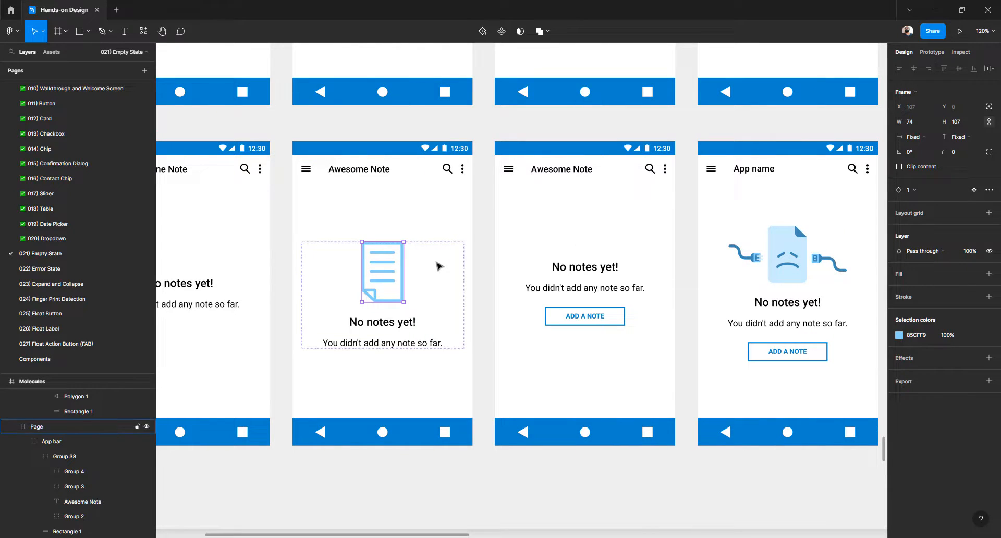
click(794, 268)
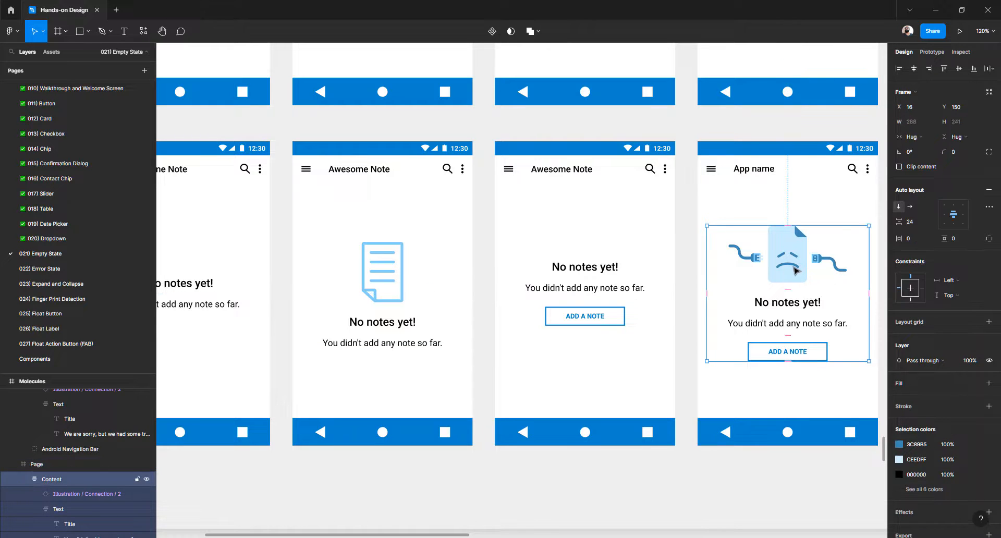
double_click(794, 269)
click(760, 393)
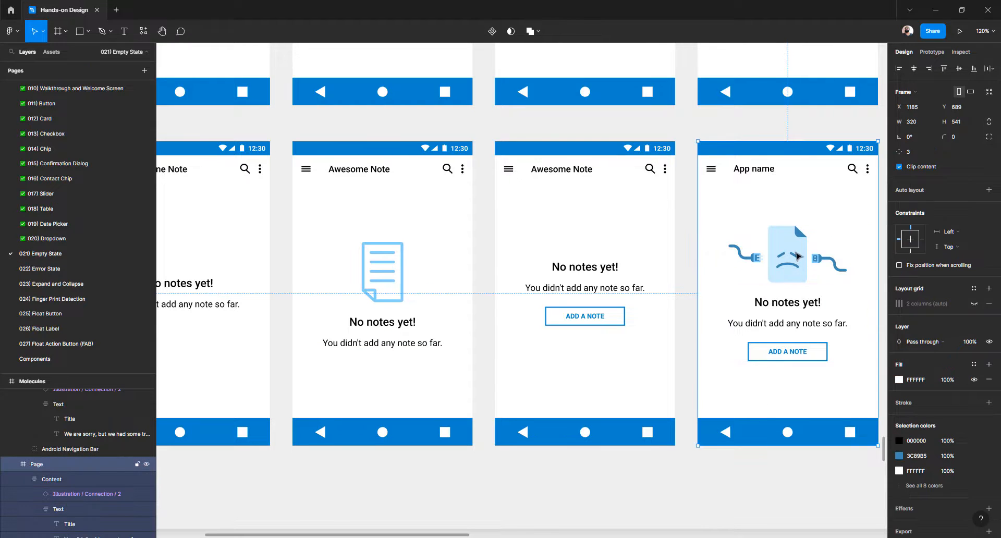
click(797, 256)
key(ctrl+v)
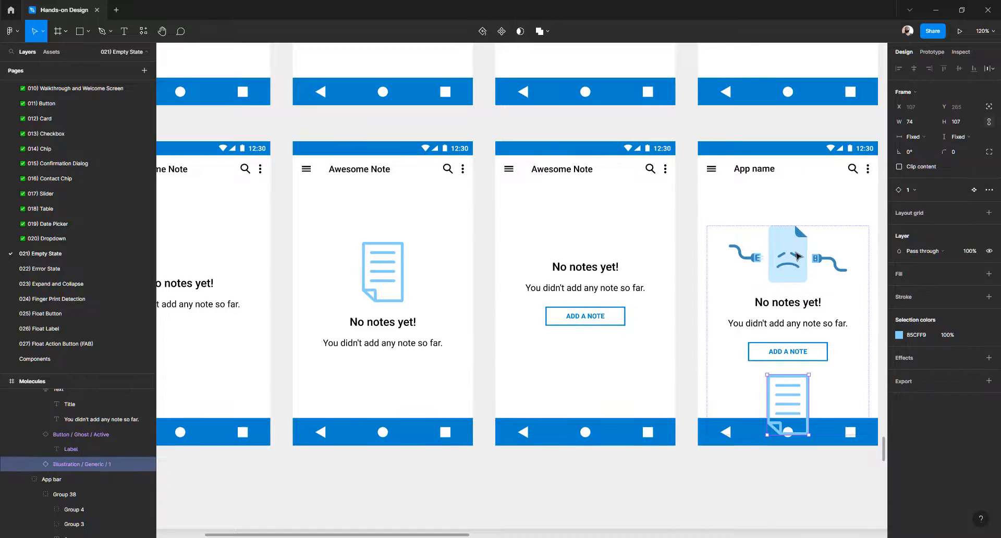
key(Up)
key(Up)
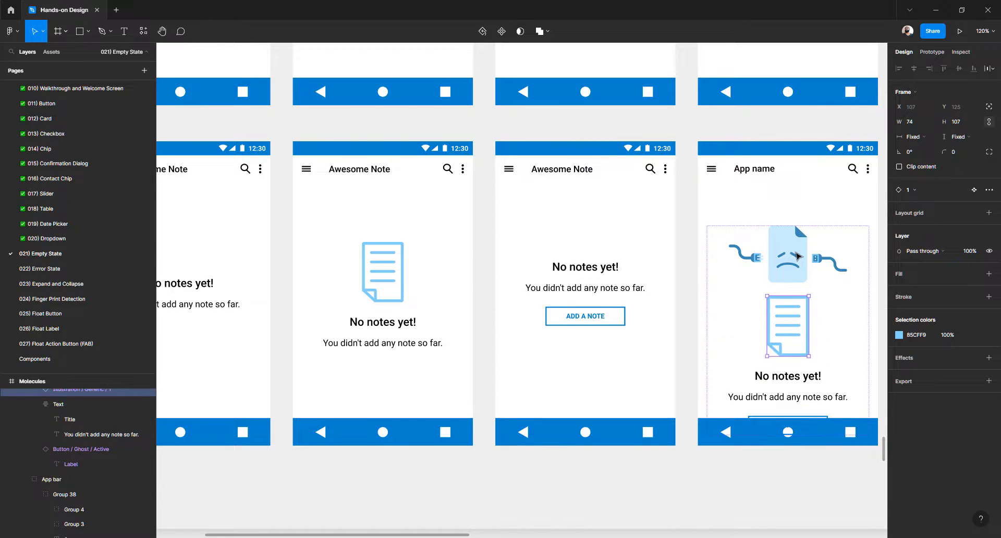
key(Up)
click(805, 330)
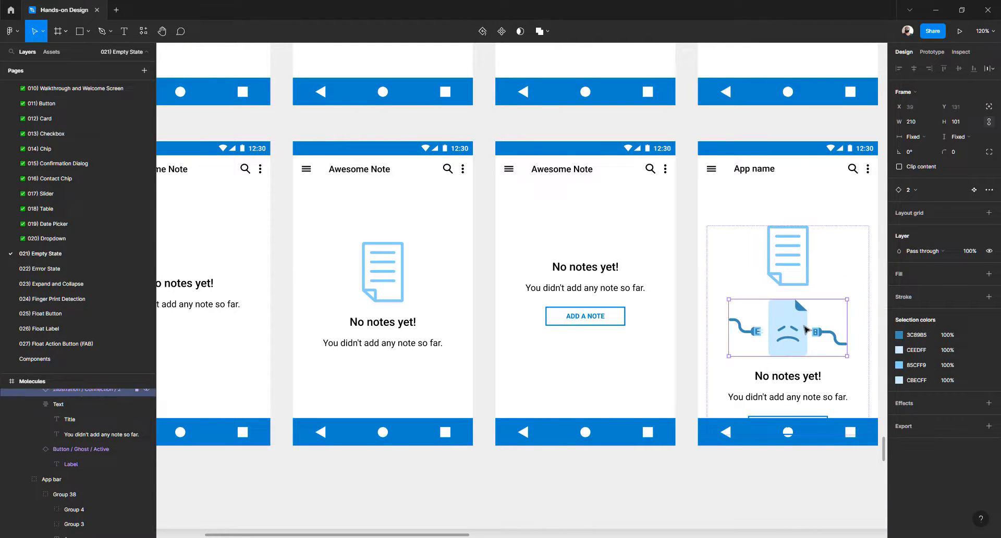
key(Delete)
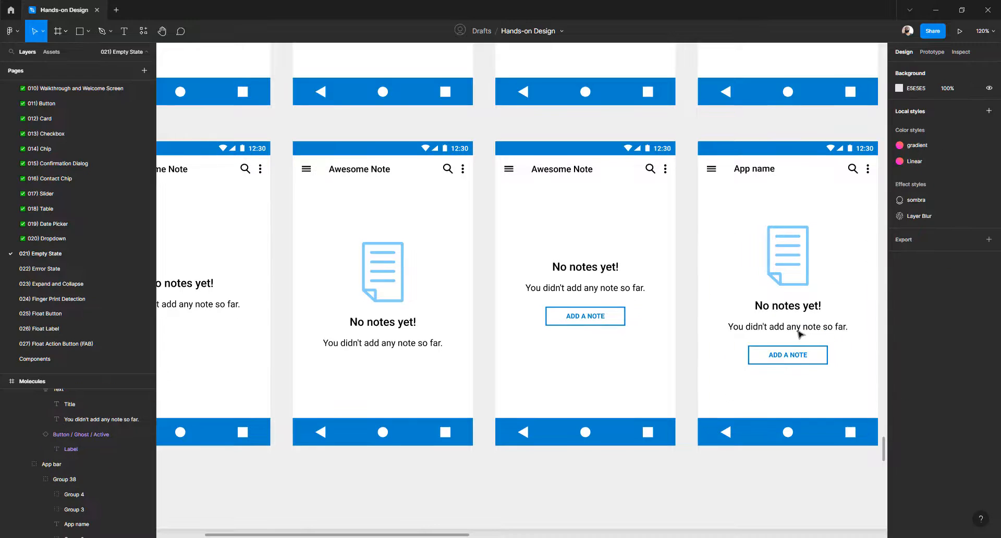
Raise the content blocks of the two illustrated "No notes yet!" screens by 3 px to centre them vertically
click(811, 260)
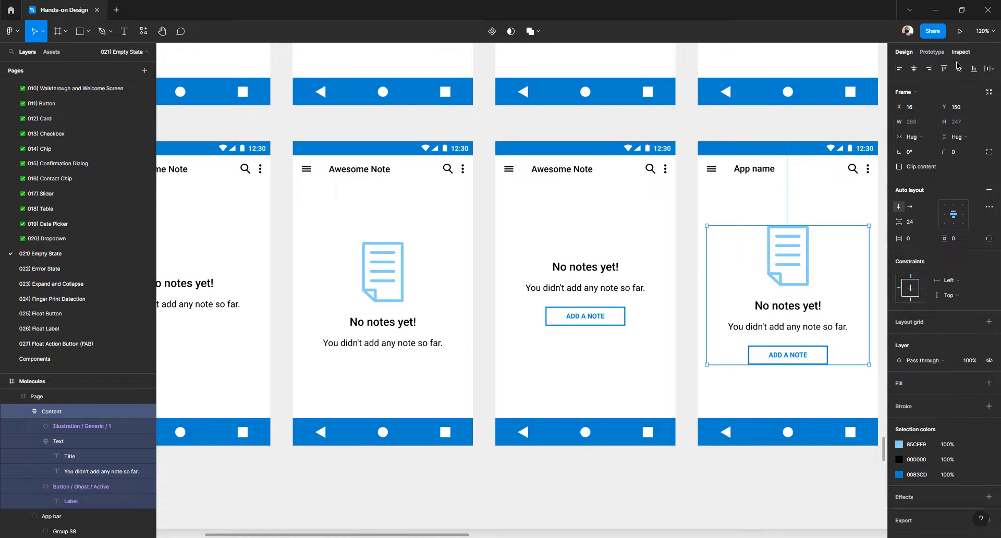
key(Up)
key(Up)
key(Up)
double_click(370, 301)
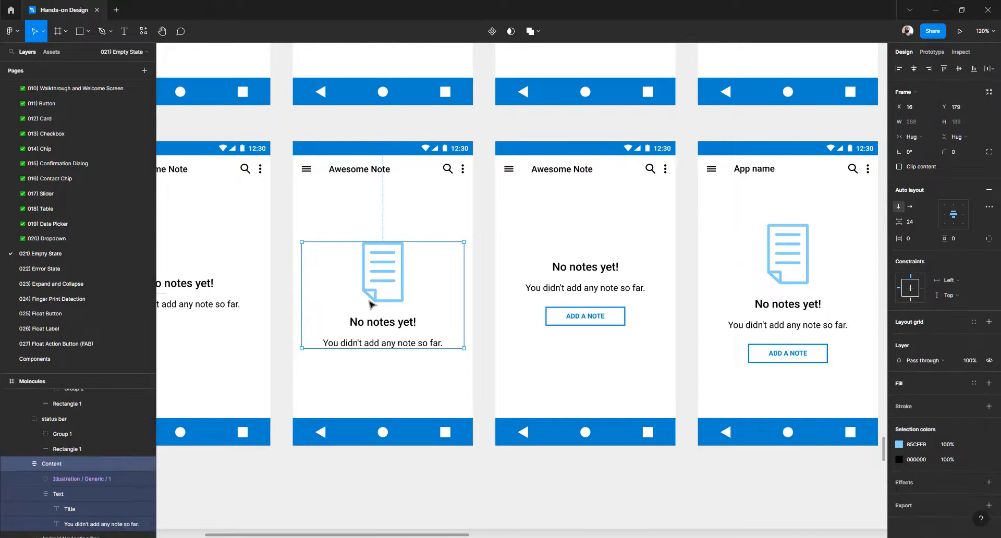
key(Up)
key(Up)
key(Up)
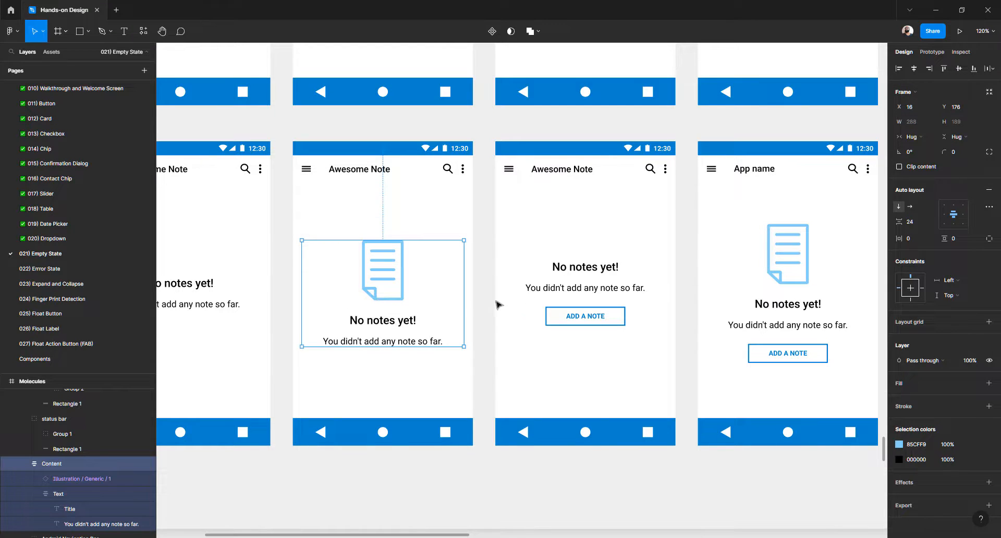
click(367, 486)
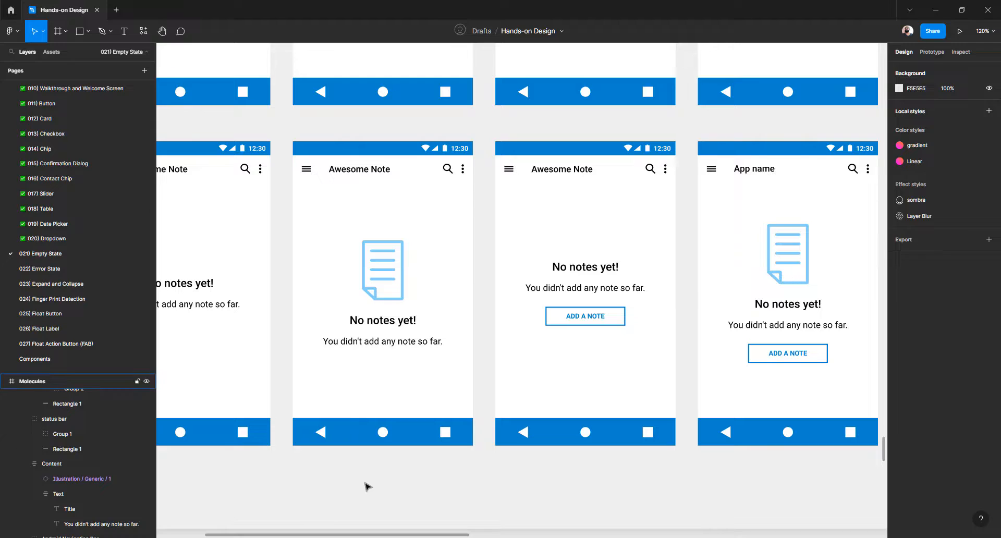
Hide the interface and extend the Molecules frame downward to make room below the "No notes yet!" row
key(ctrl+backslash)
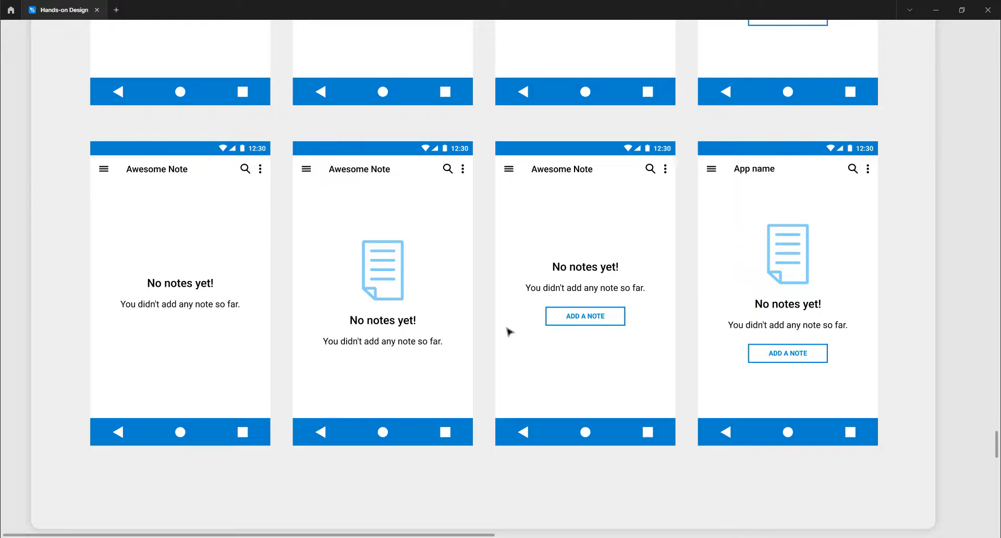
scroll(508, 330, up, 4)
scroll(508, 330, down, 5)
scroll(508, 330, down, 2)
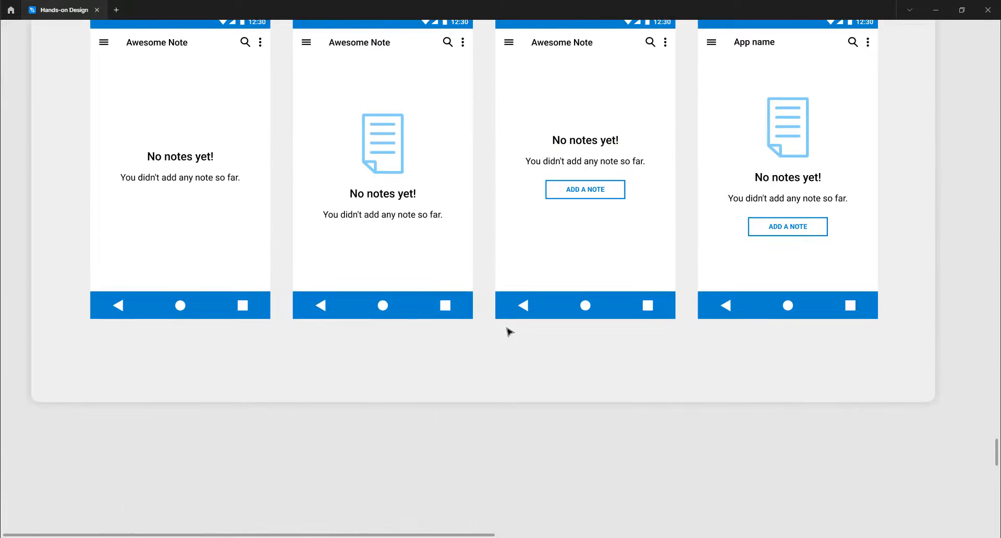
scroll(508, 330, down, 3)
right_click(251, 343)
click(251, 343)
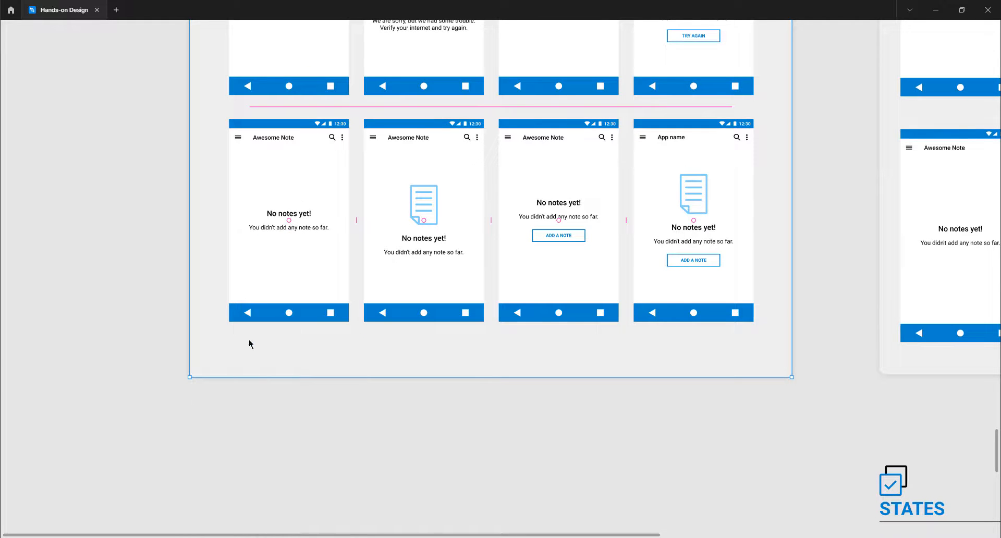
scroll(292, 326, down, 3)
scroll(335, 322, down, 1)
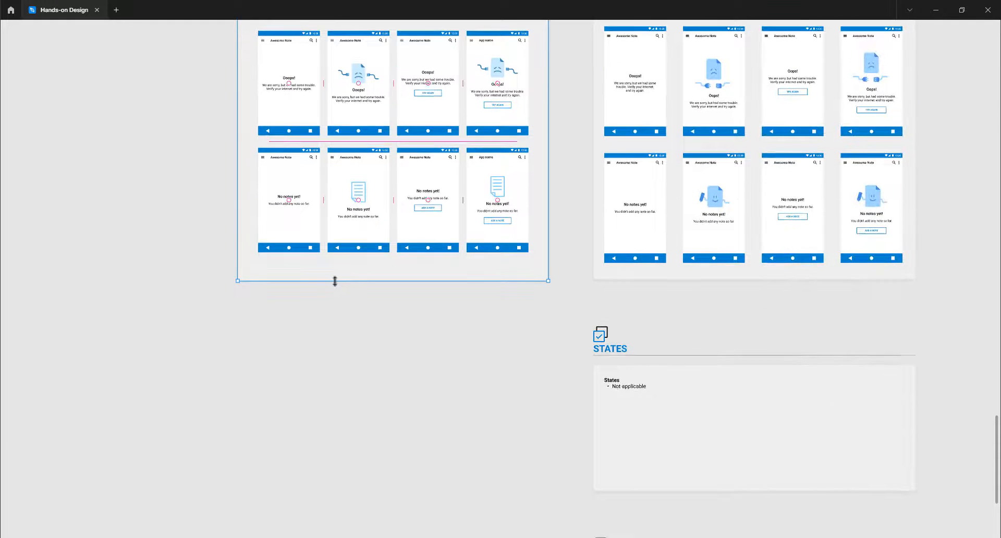
drag(336, 411, 341, 492)
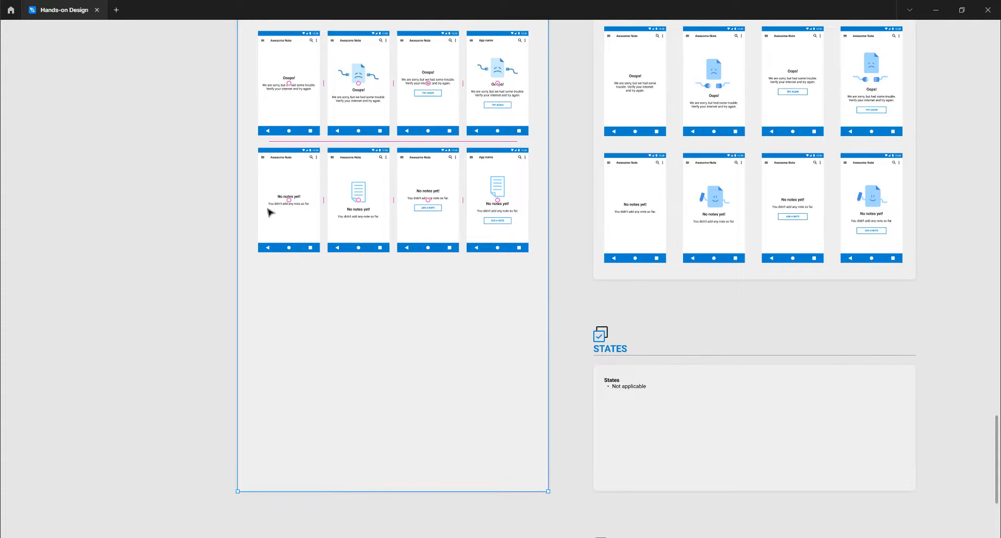
Move the four "No notes yet!" screens down, leaving a gap under the error row, and duplicate them as another row directly below
click(283, 171)
shift+click(344, 162)
shift+click(402, 160)
shift+click(485, 167)
drag(438, 167, 416, 332)
scroll(417, 277, up, 1)
scroll(401, 230, up, 2)
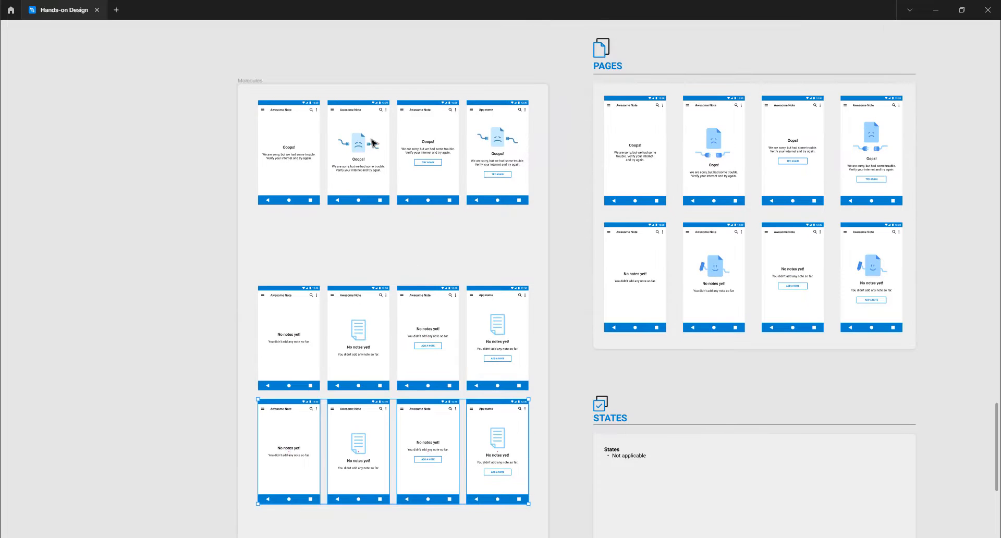
Show the interface and swap the illustration on the duplicated row's second "No notes yet!" screen to Illustration / Add Note / 1
scroll(365, 143, up, 5)
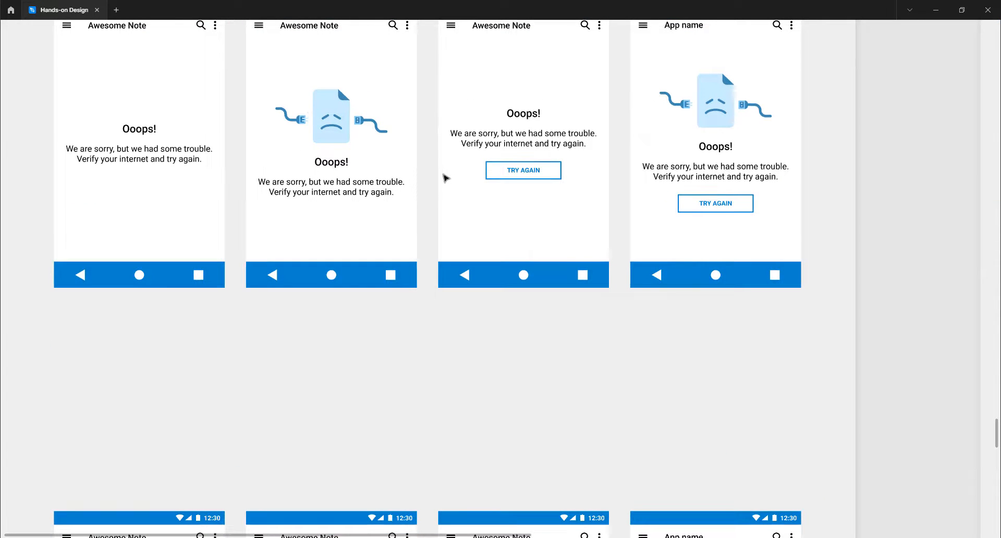
scroll(515, 228, down, 8)
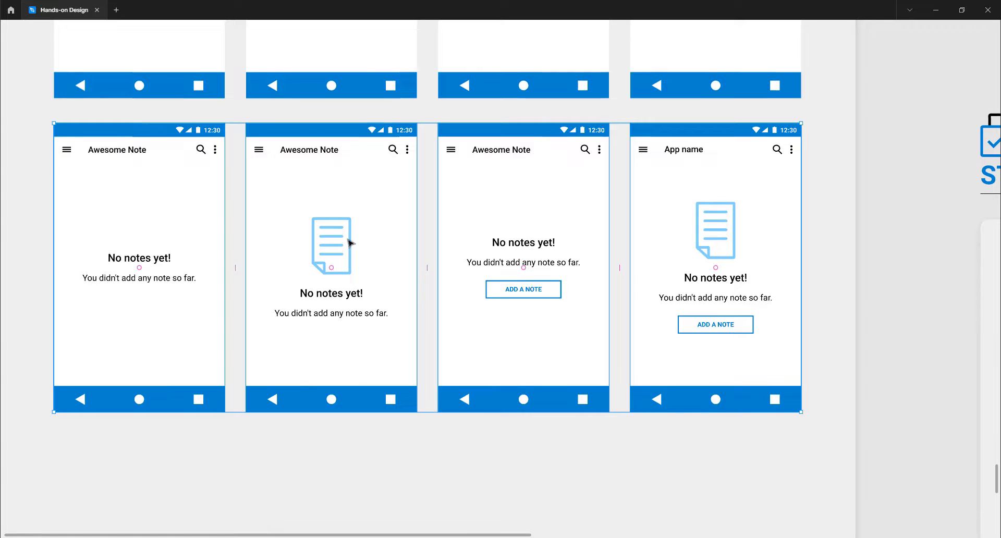
key(ctrl+backslash)
click(342, 262)
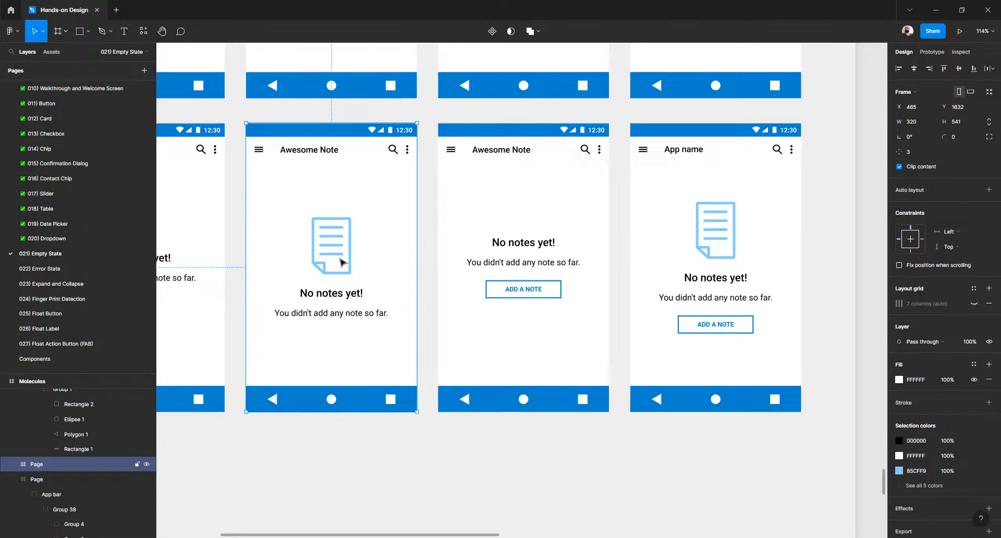
double_click(341, 262)
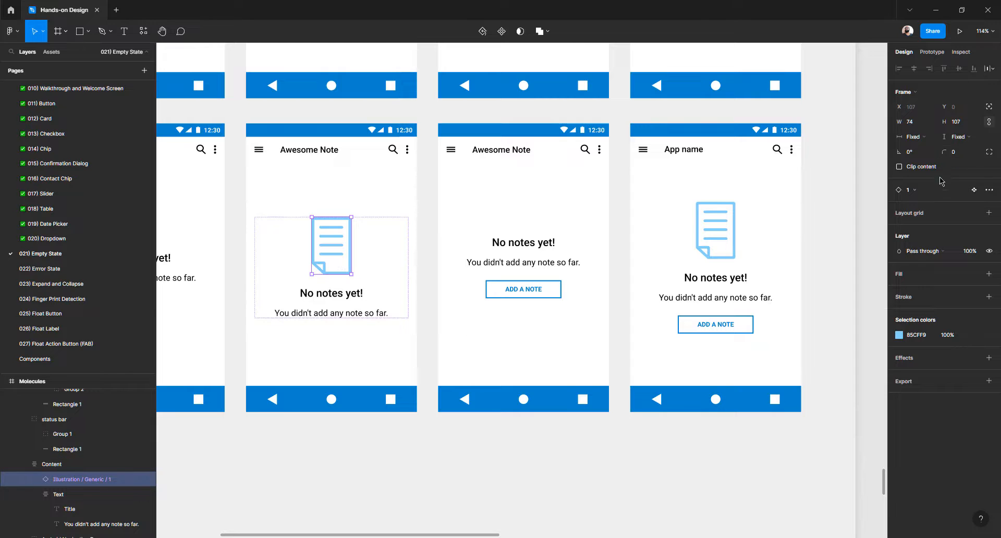
click(924, 191)
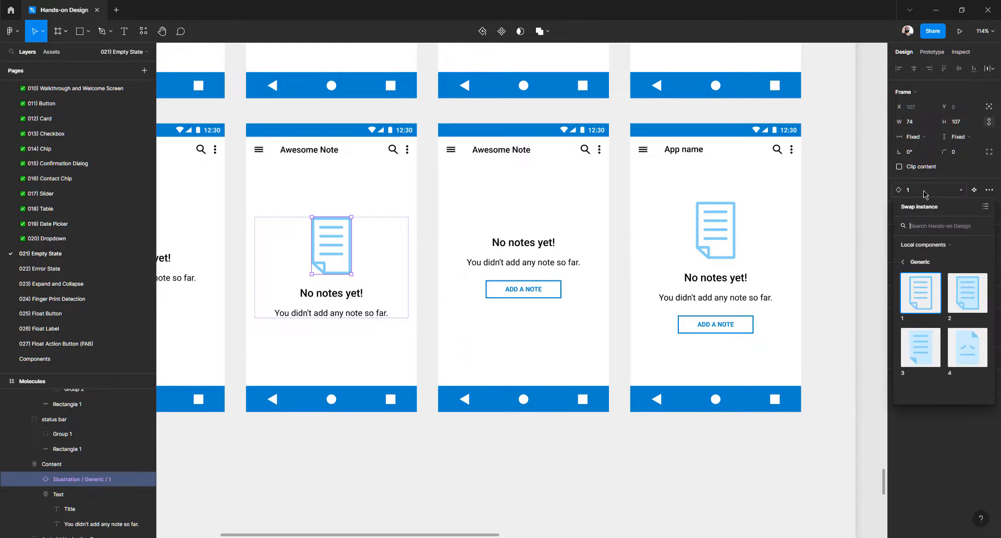
click(903, 261)
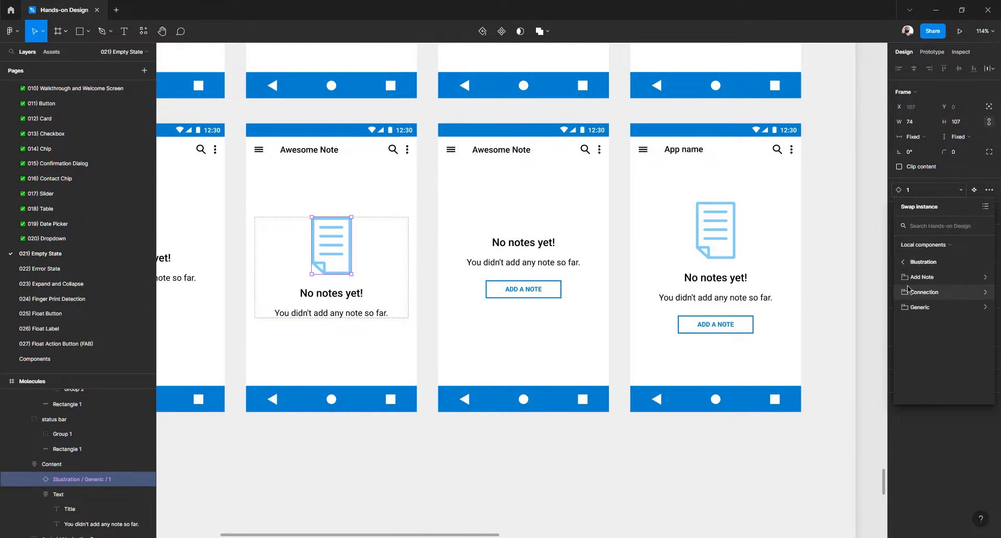
click(909, 278)
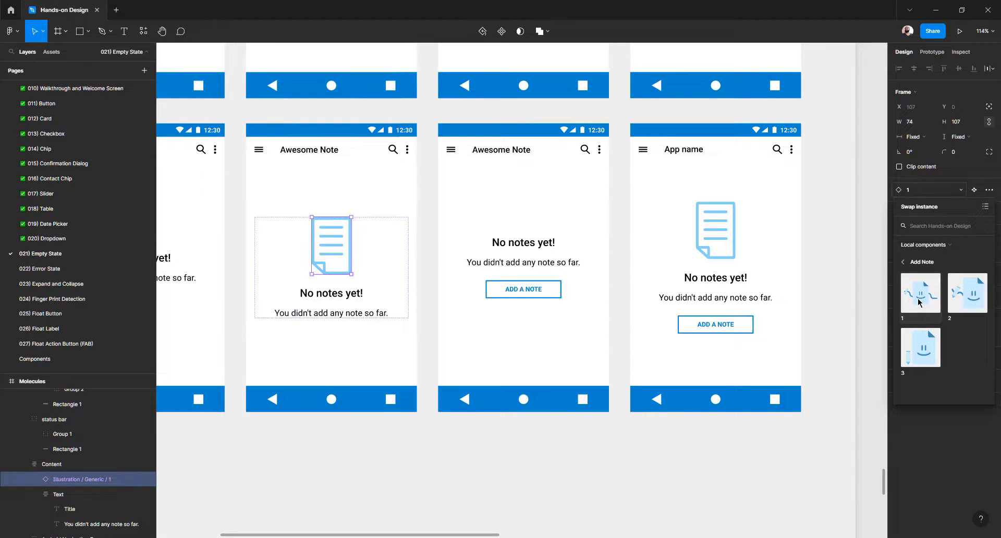
click(919, 301)
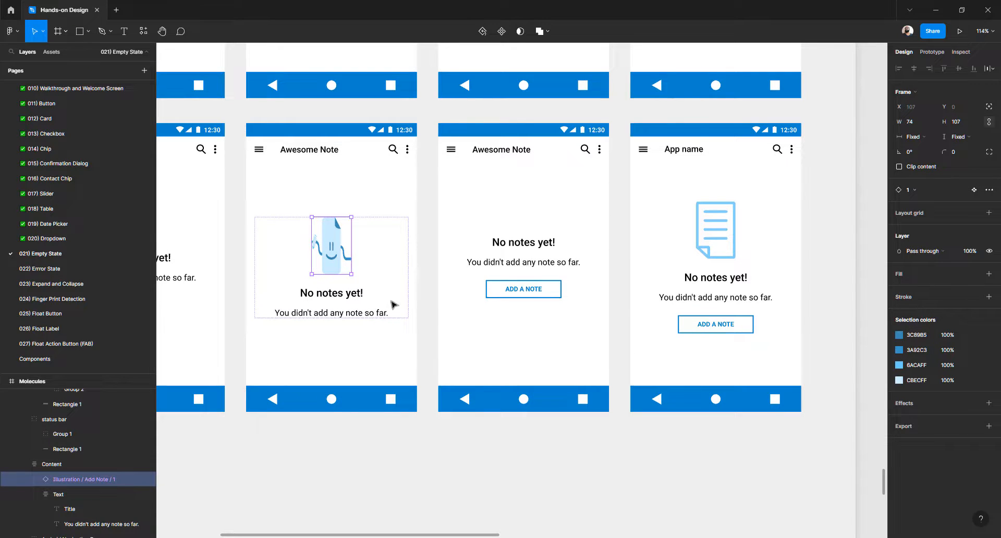
Open the main component of the Add Note / 1 illustration and set its size to 240 × 166 without keeping proportions
click(911, 137)
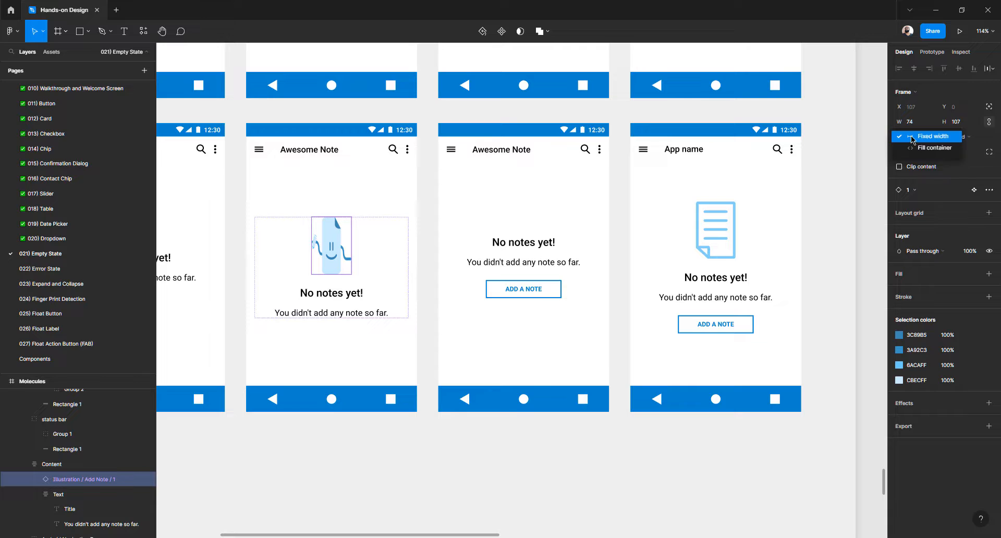
click(960, 164)
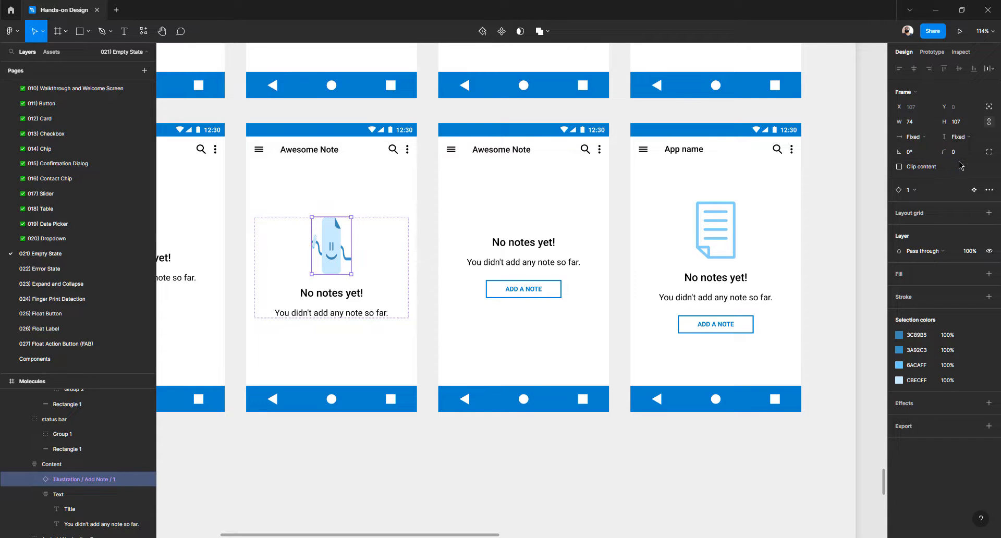
click(973, 190)
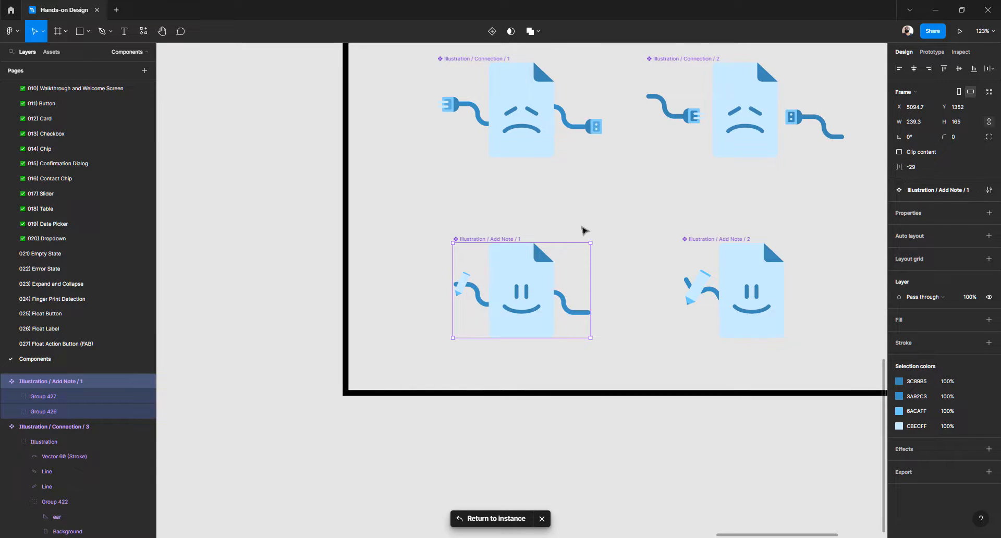
click(925, 128)
key(Return)
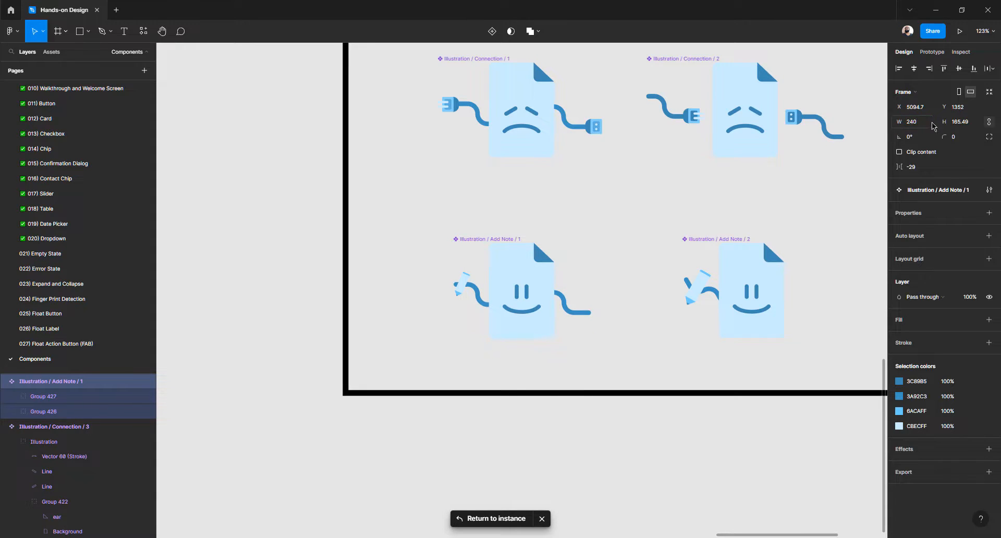
click(971, 124)
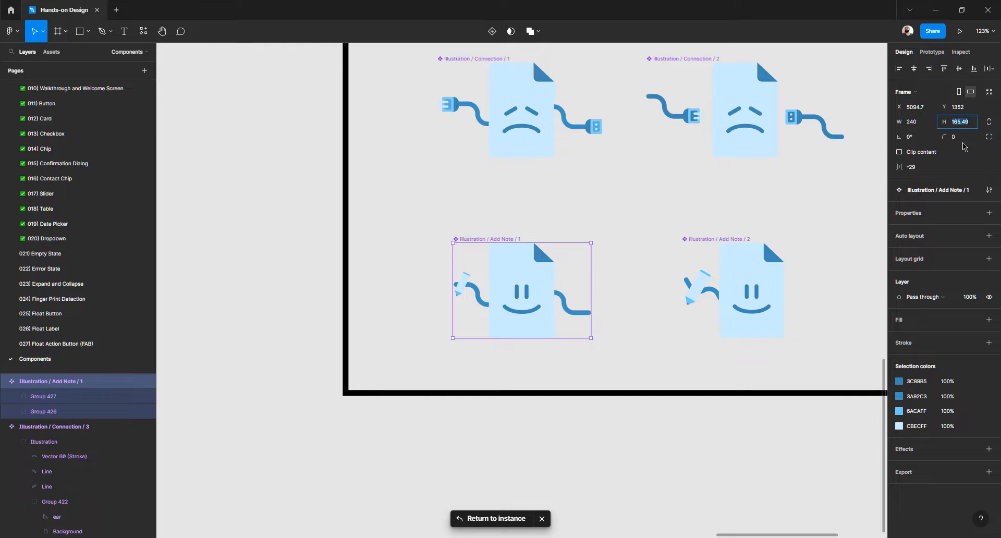
text(166)
key(Return)
Return to the Add Note / 1 instance, resize it to 240 × 166 with proportions unlocked, and lock its proportions again
click(462, 517)
click(917, 124)
text(240)
key(Tab)
text(1)
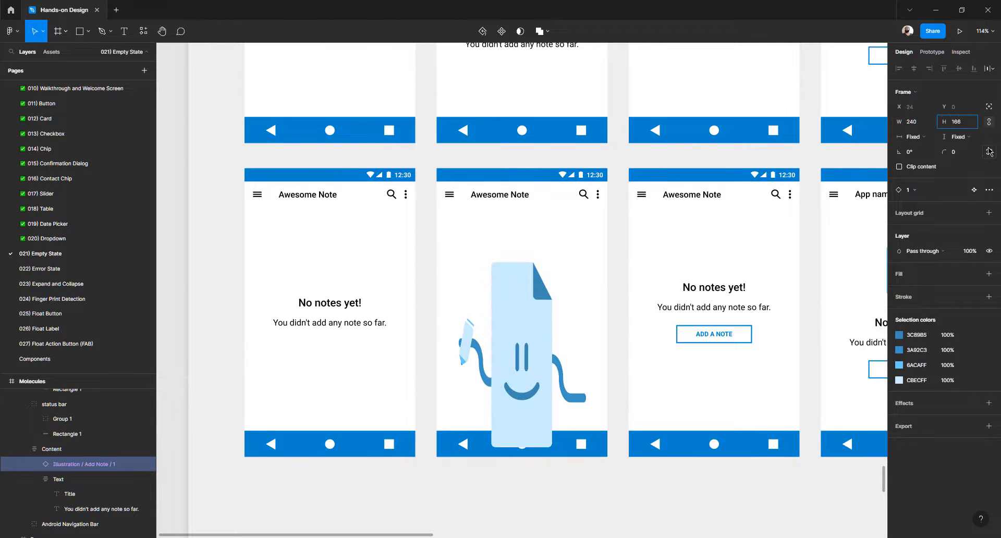
key(Tab)
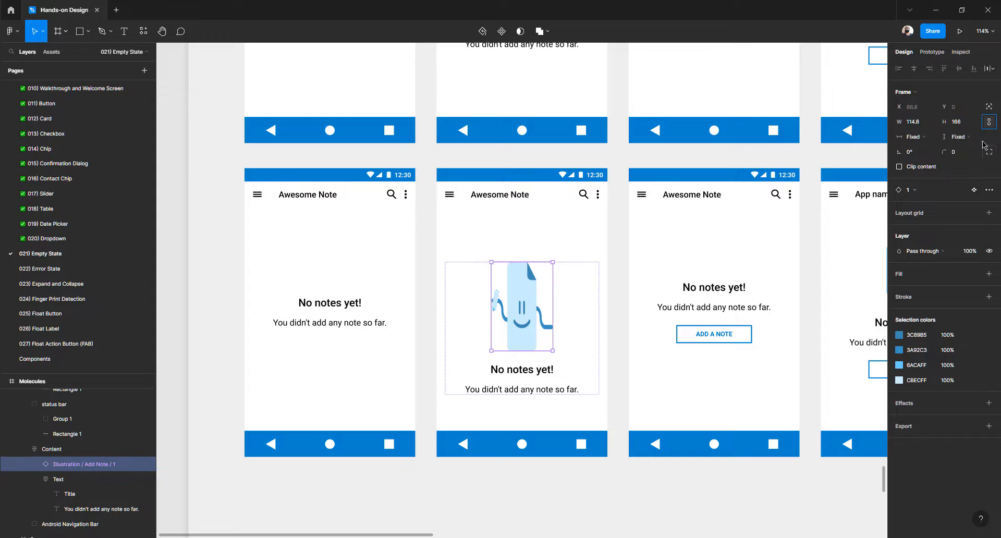
click(928, 124)
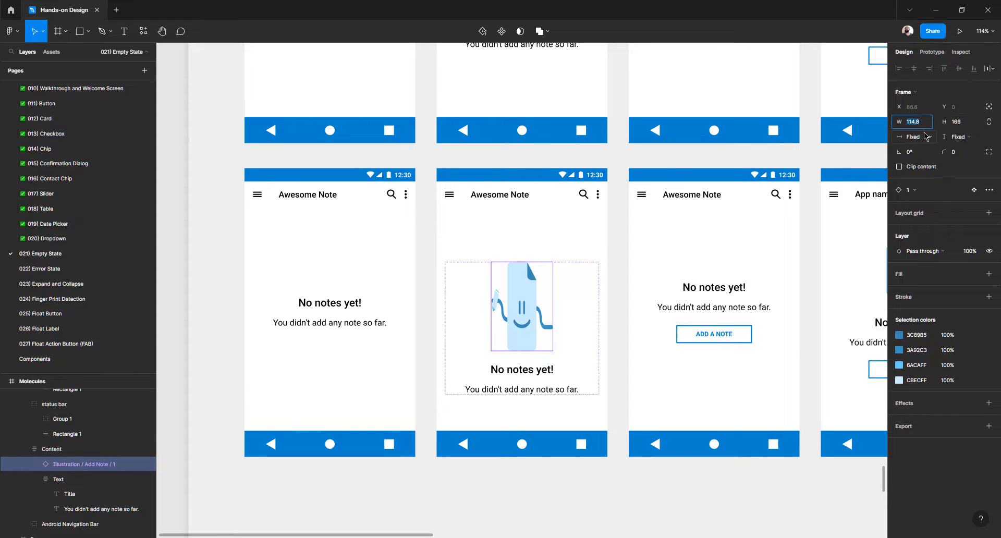
key(Return)
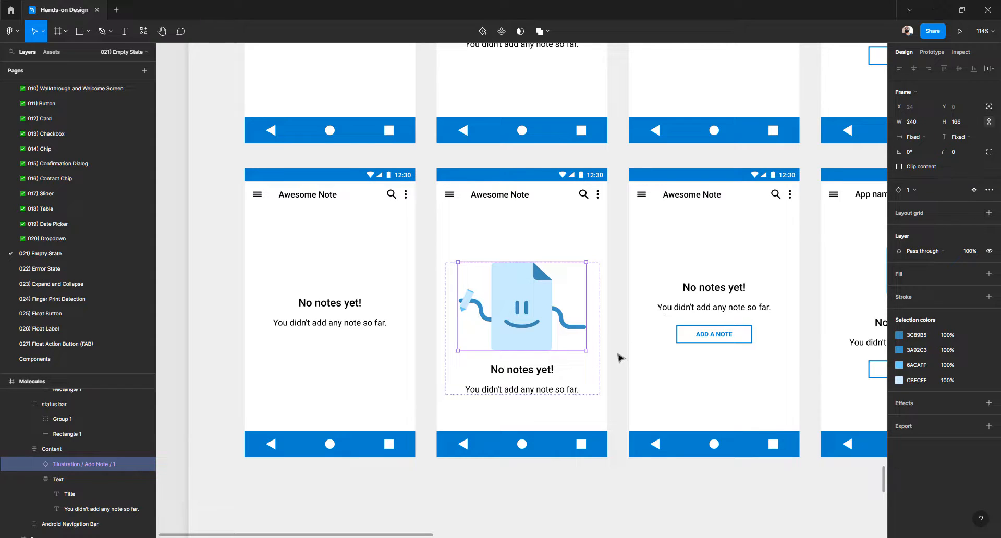
Scale the Add Note / 1 illustration down proportionally to a height of 107, matching the illustration in the row above
drag(586, 349, 548, 314)
scroll(542, 271, up, 5)
click(522, 276)
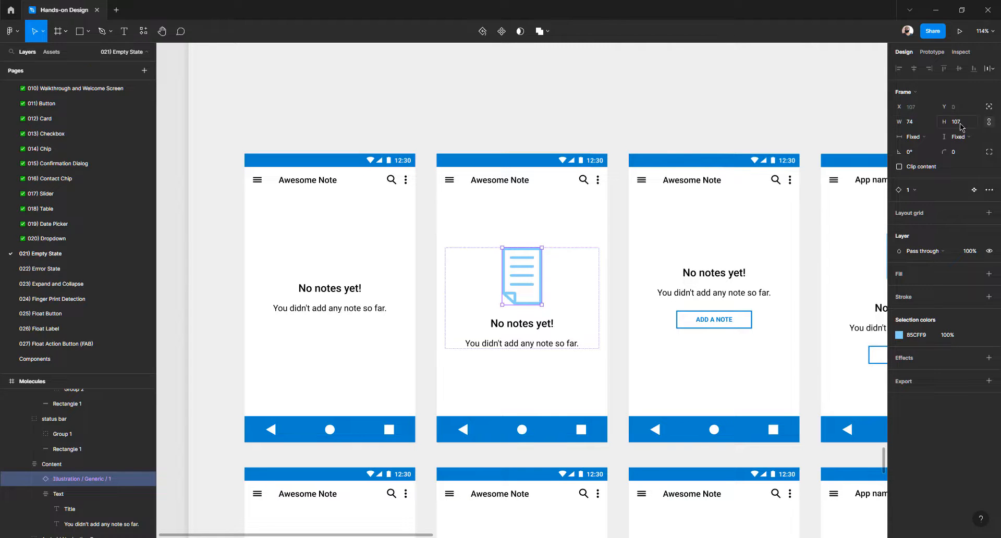
scroll(657, 330, down, 6)
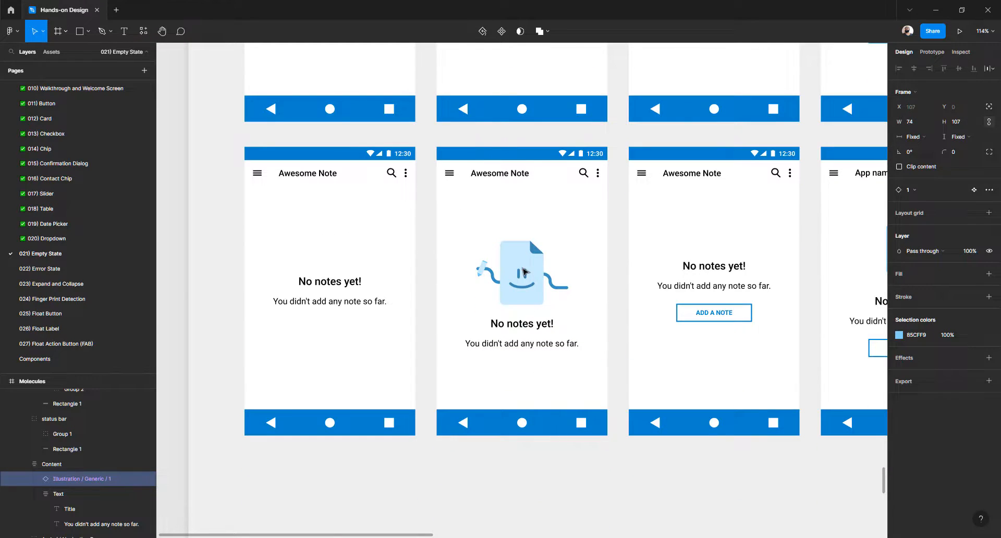
click(524, 271)
click(525, 271)
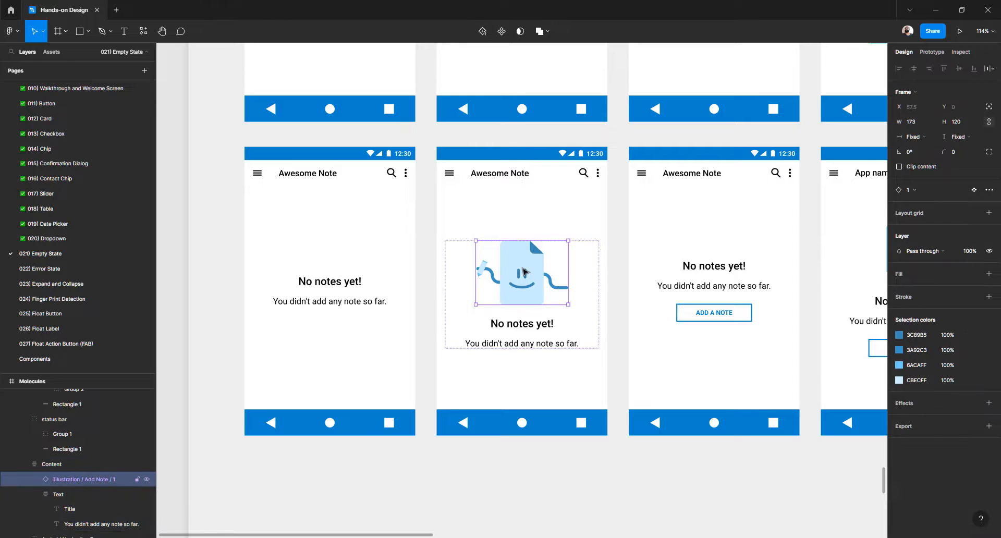
click(967, 123)
key(Return)
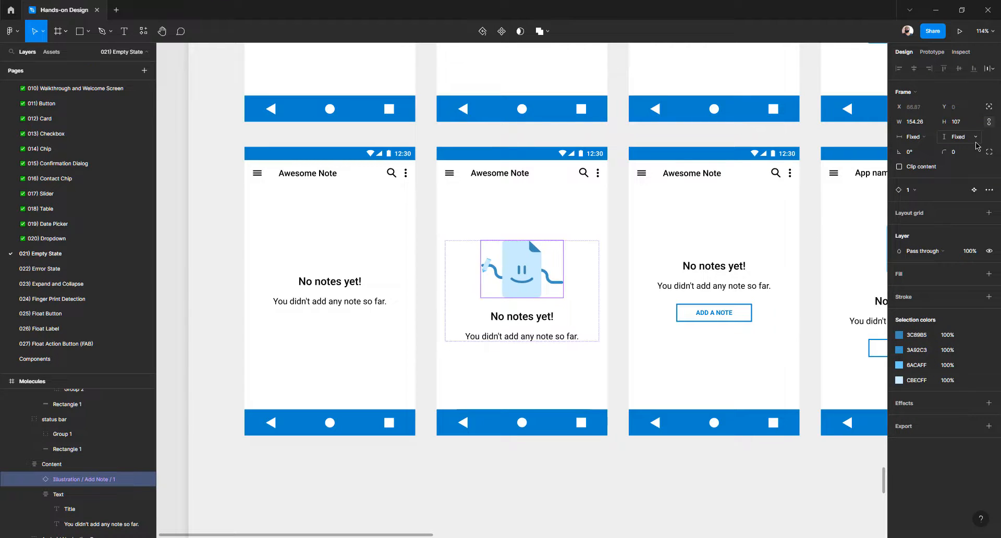
click(564, 455)
double_click(535, 282)
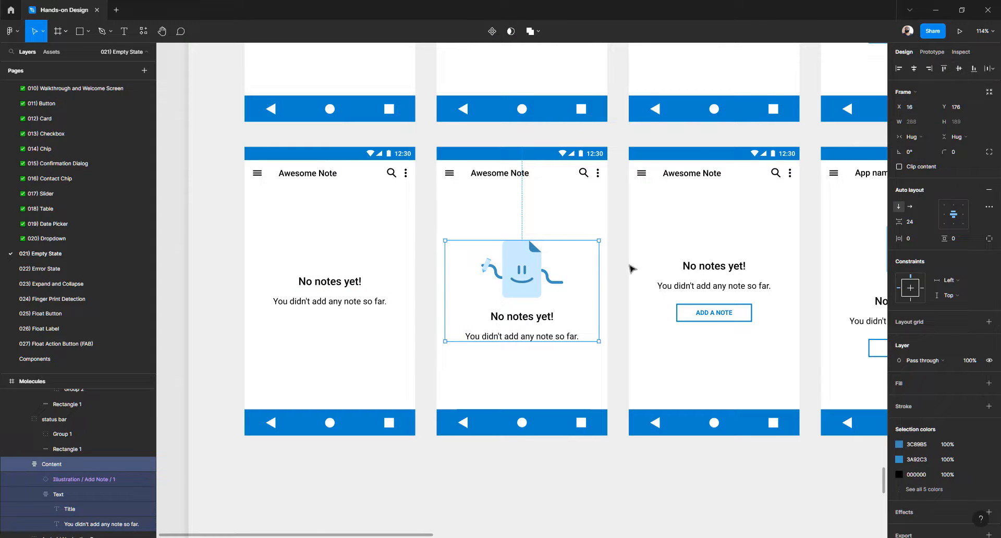
Replace the page illustration on the duplicated row's fourth screen with a copy of the resized Add Note / 1, placed above the title
scroll(647, 276, right, 5)
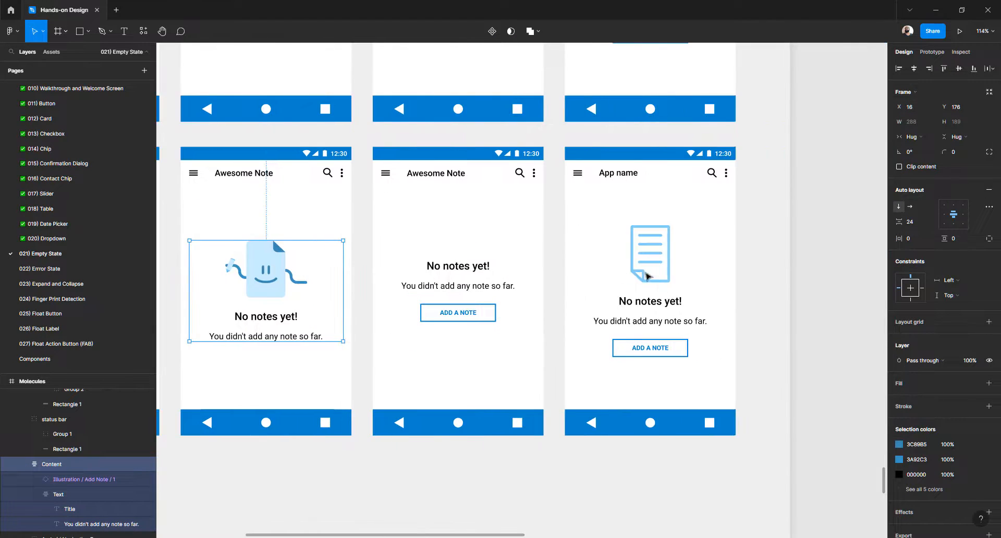
click(266, 295)
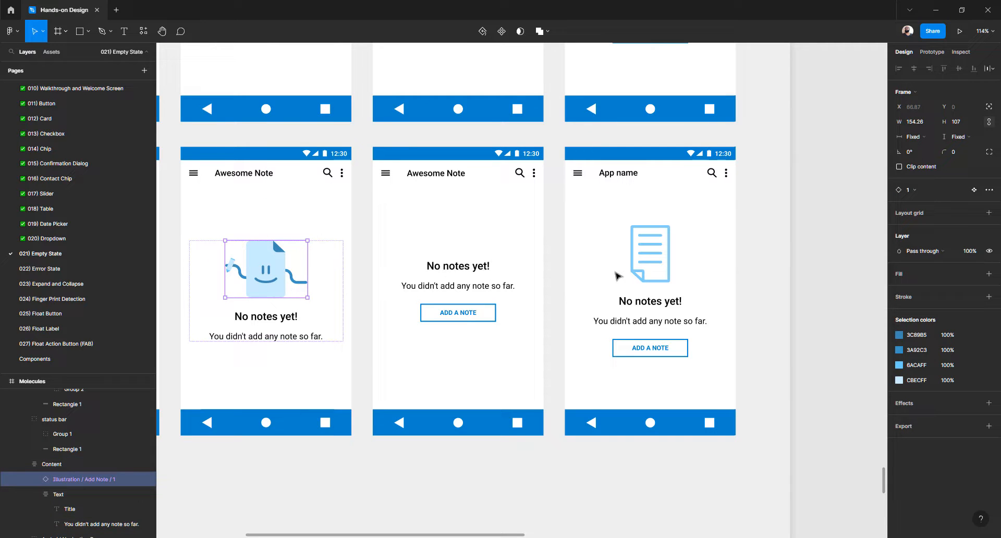
click(639, 269)
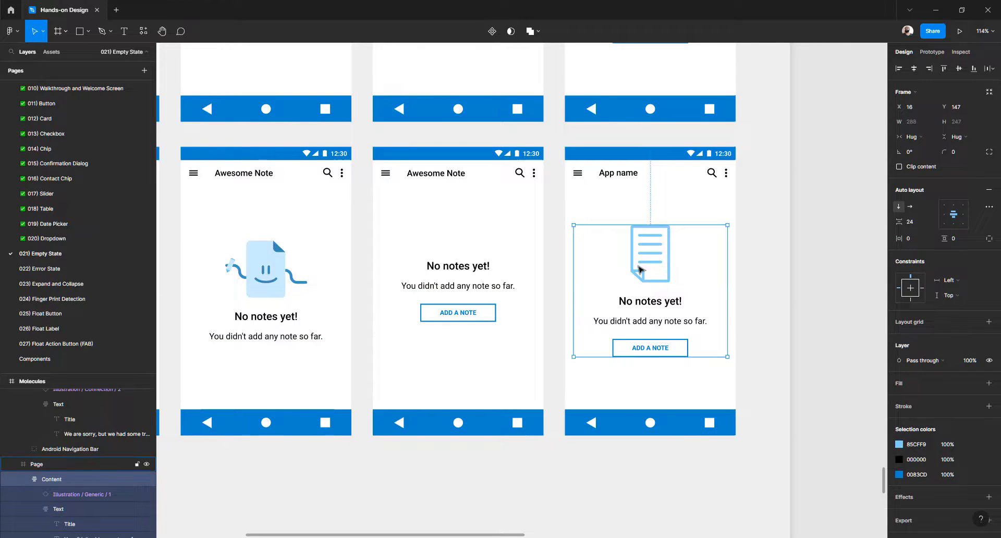
key(ctrl+v)
key(Up)
key(Up)
key(Up)
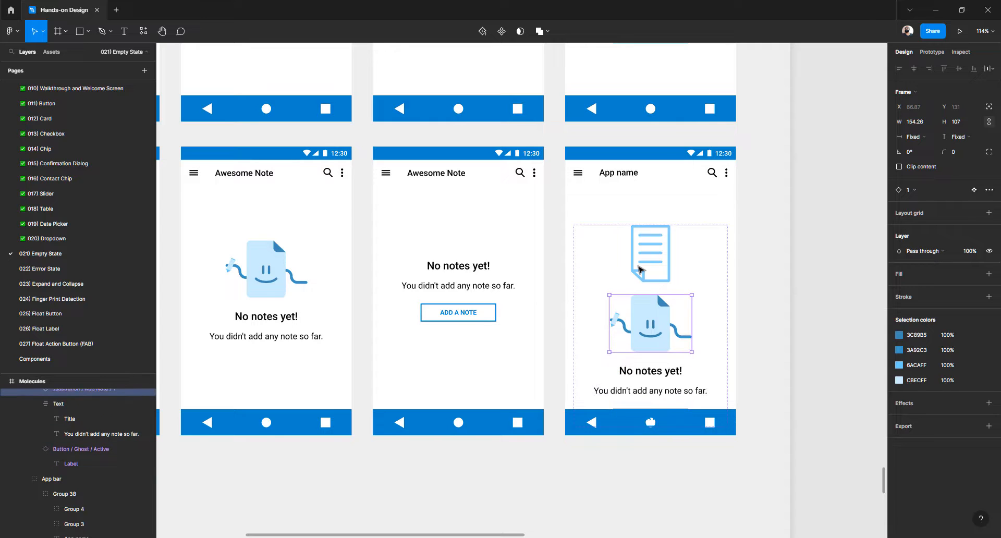
click(651, 322)
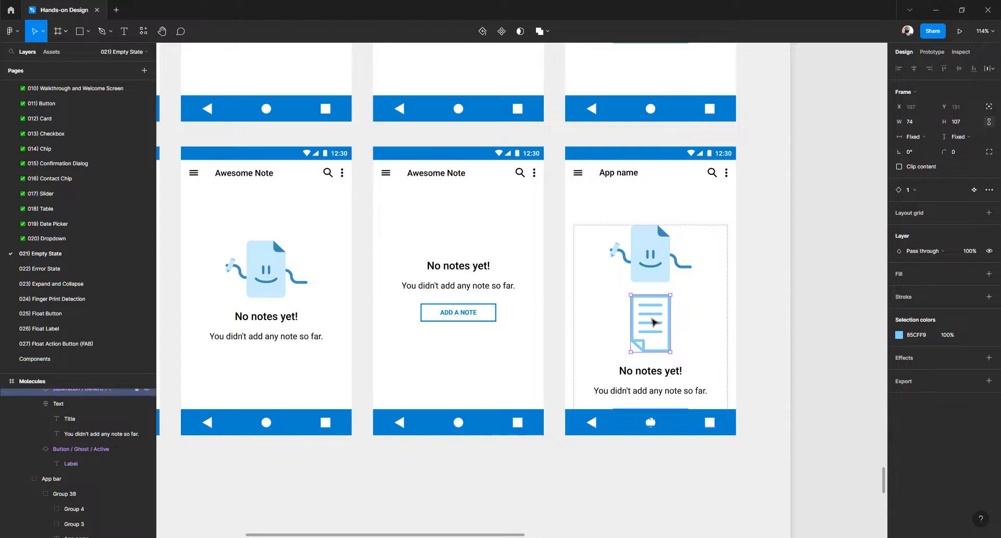
key(Delete)
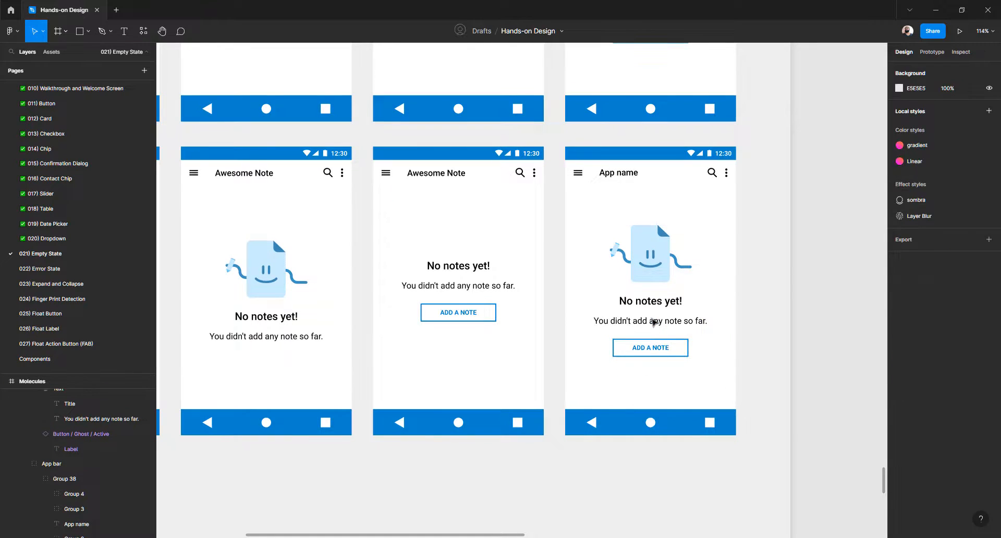
Examine the vertical centring of the content blocks in the duplicated "No notes yet!" row and the overall layout of the Molecules rows
click(665, 275)
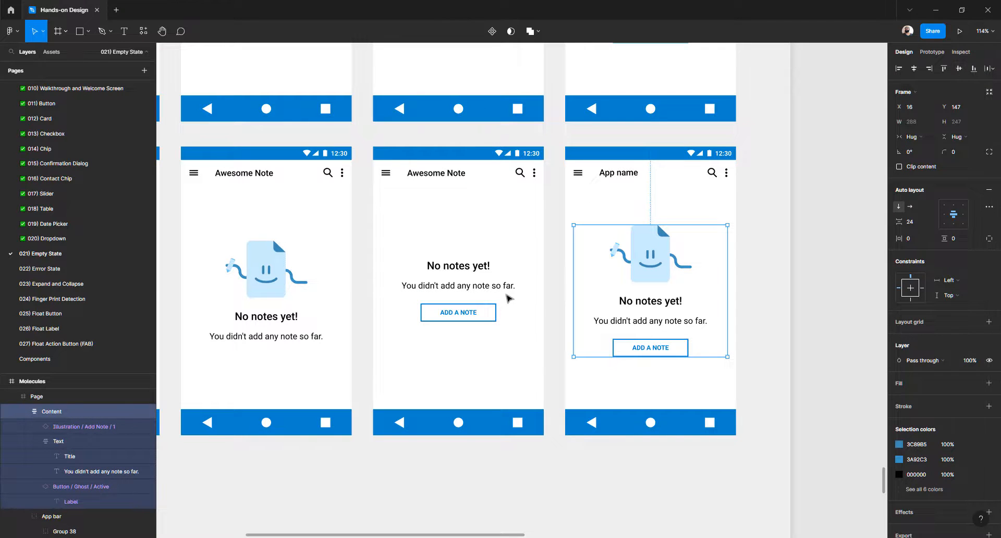
click(482, 303)
click(481, 301)
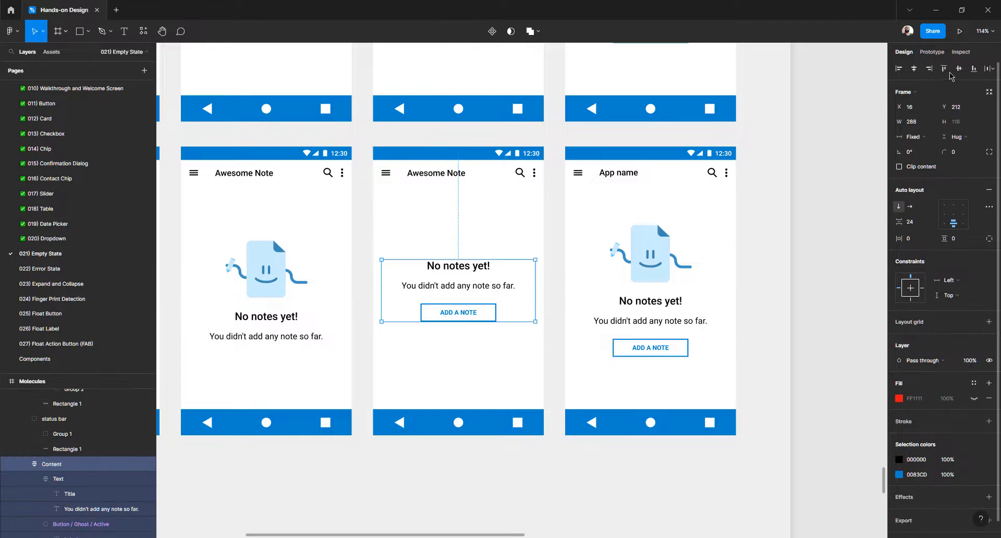
scroll(563, 298, left, 3)
click(446, 282)
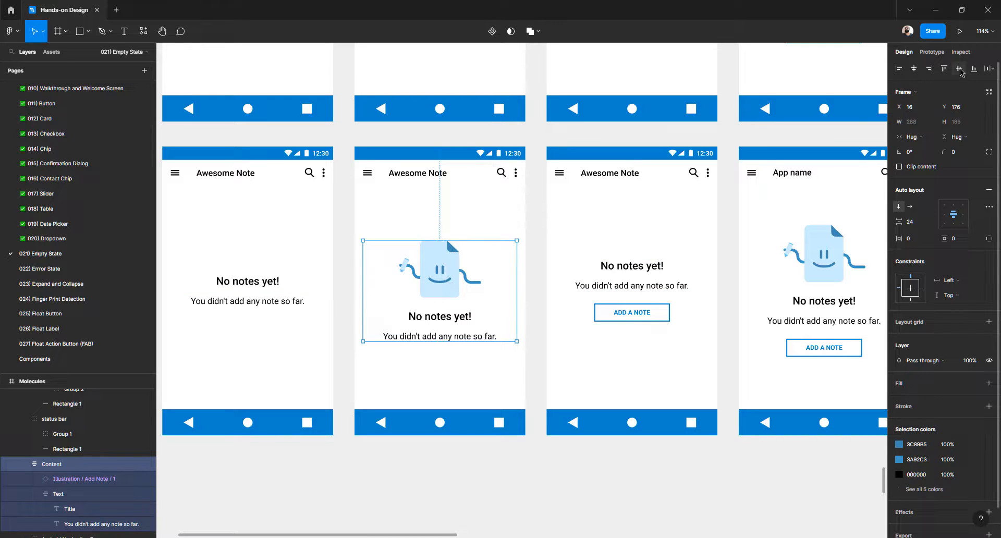
scroll(517, 266, left, 3)
click(413, 288)
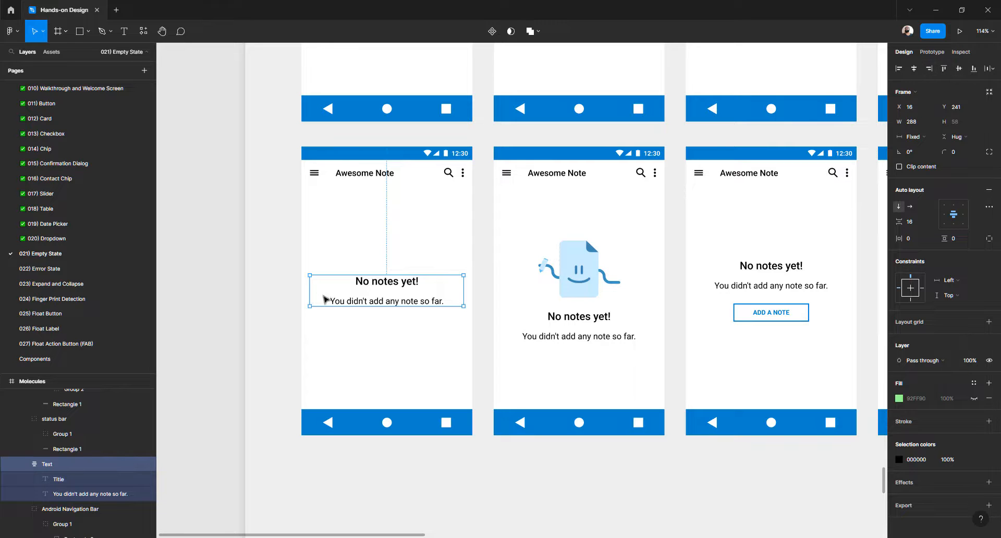
click(226, 300)
scroll(462, 296, down, 5)
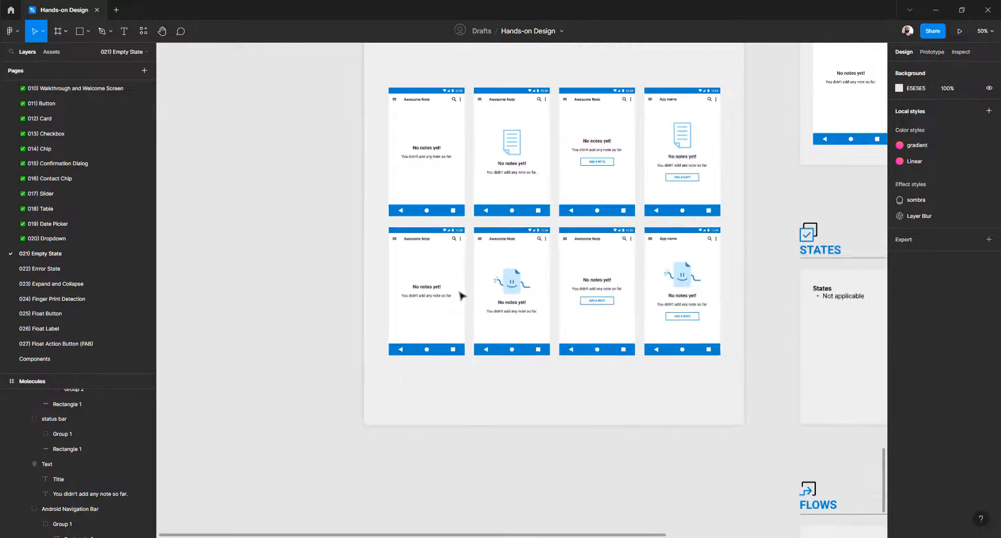
scroll(482, 321, up, 2)
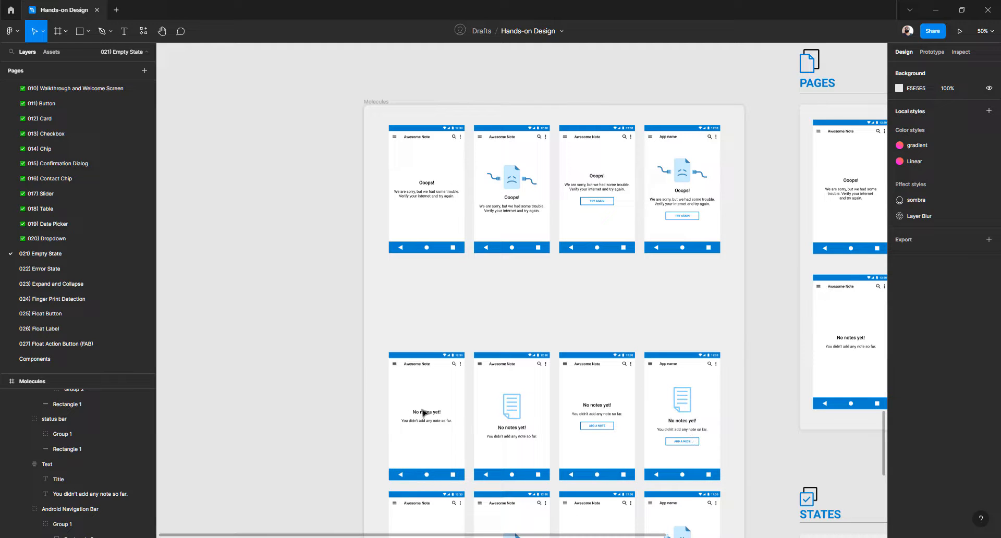
scroll(424, 412, up, 5)
scroll(425, 412, down, 5)
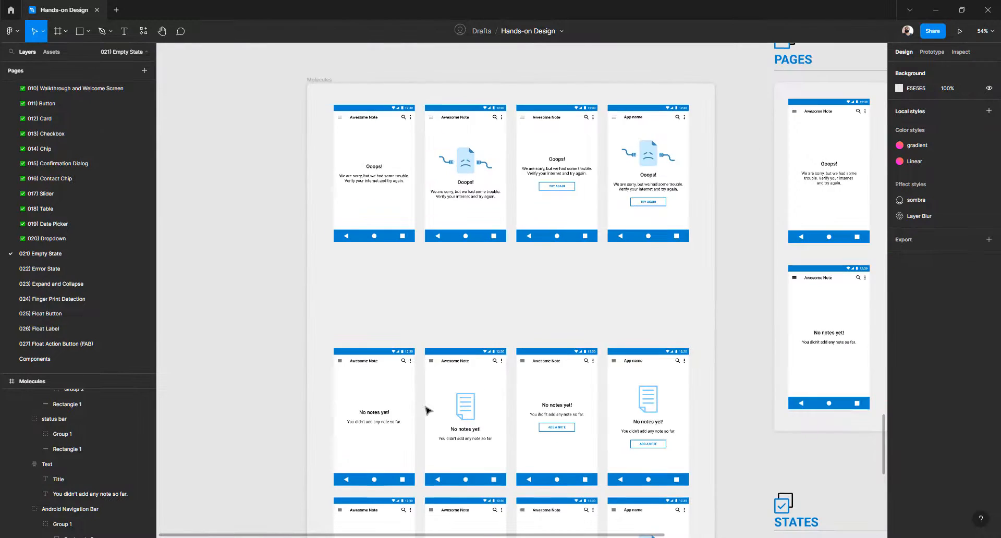
Hide the interface and examine the four "Ooops!" error screens in the first row of the Molecules frame
scroll(425, 412, up, 2)
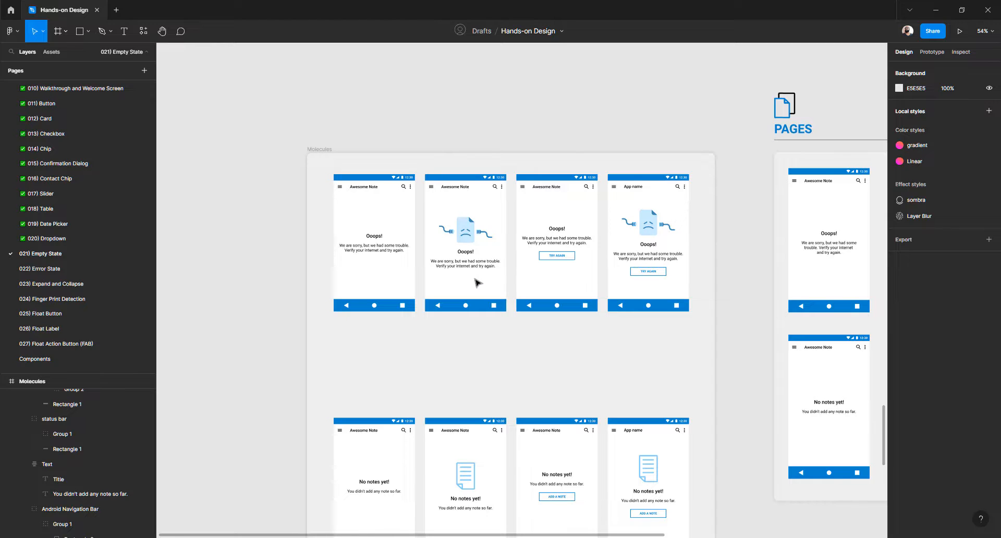
scroll(477, 281, down, 4)
scroll(476, 281, up, 2)
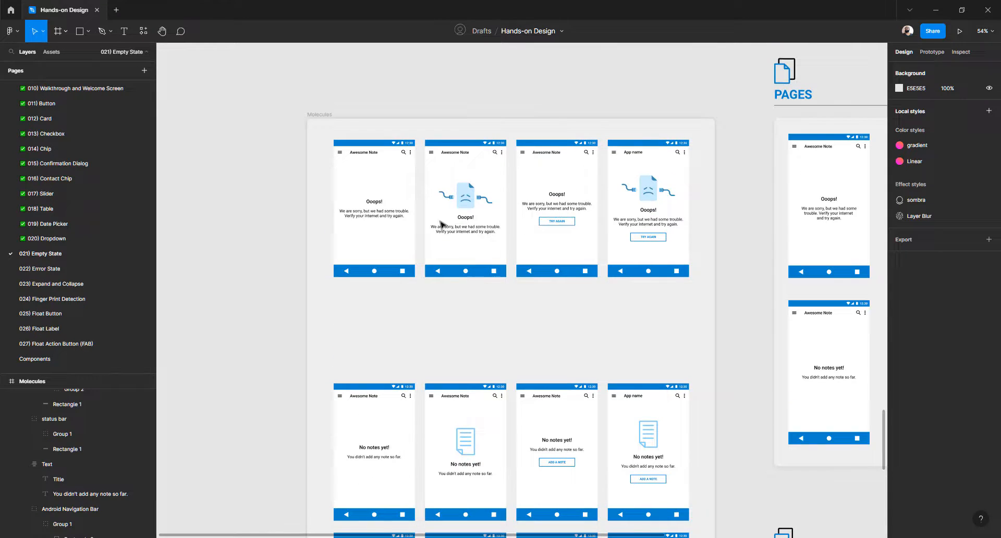
ctrl+scroll(440, 221, up, 2)
key(ctrl+backslash)
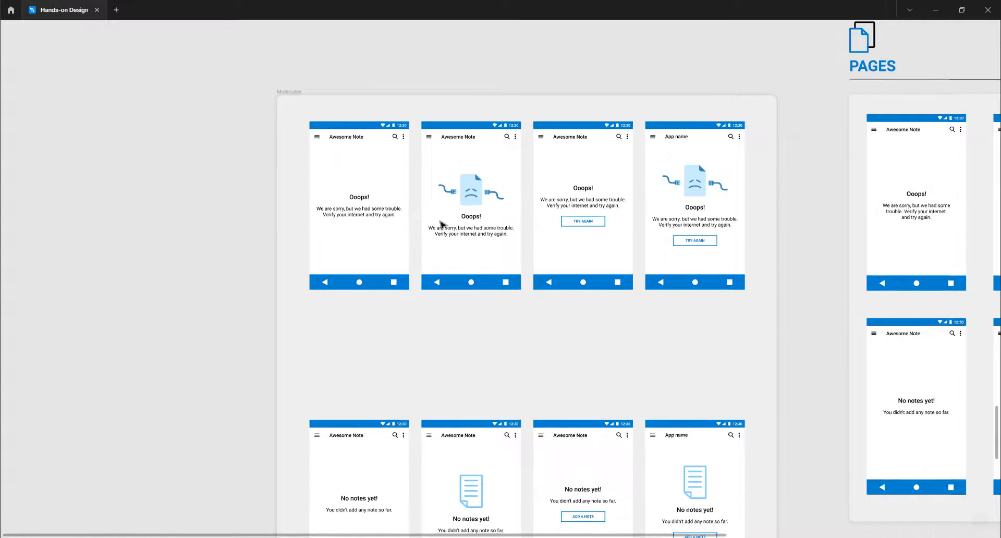
scroll(442, 233, right, 2)
ctrl+scroll(443, 233, up, 2)
ctrl+scroll(443, 235, up, 3)
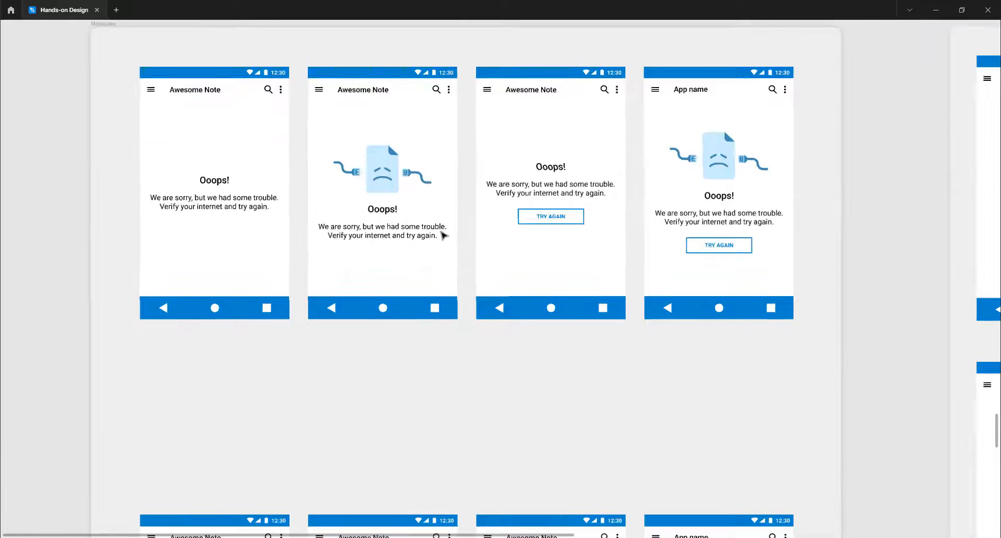
scroll(442, 233, up, 2)
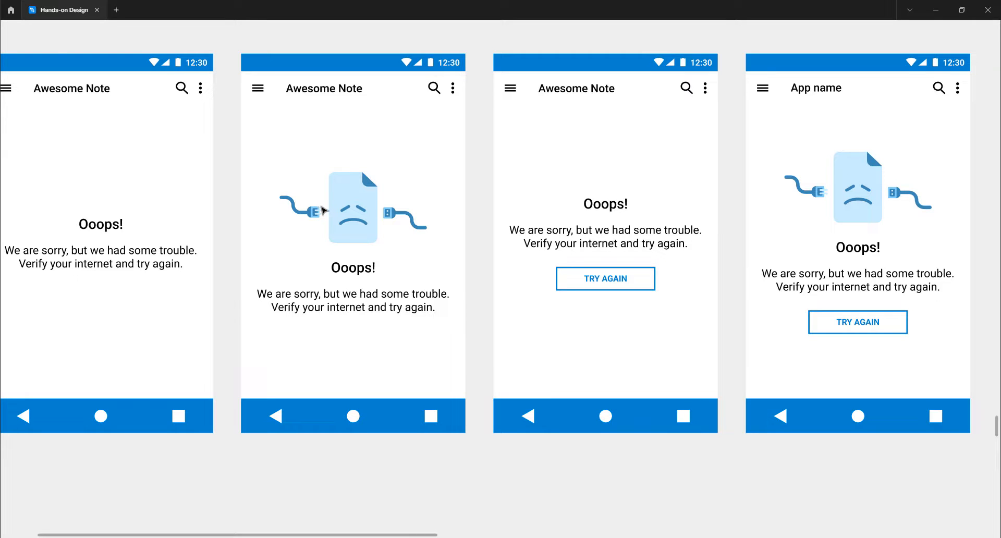
scroll(320, 209, left, 4)
scroll(320, 209, left, 1)
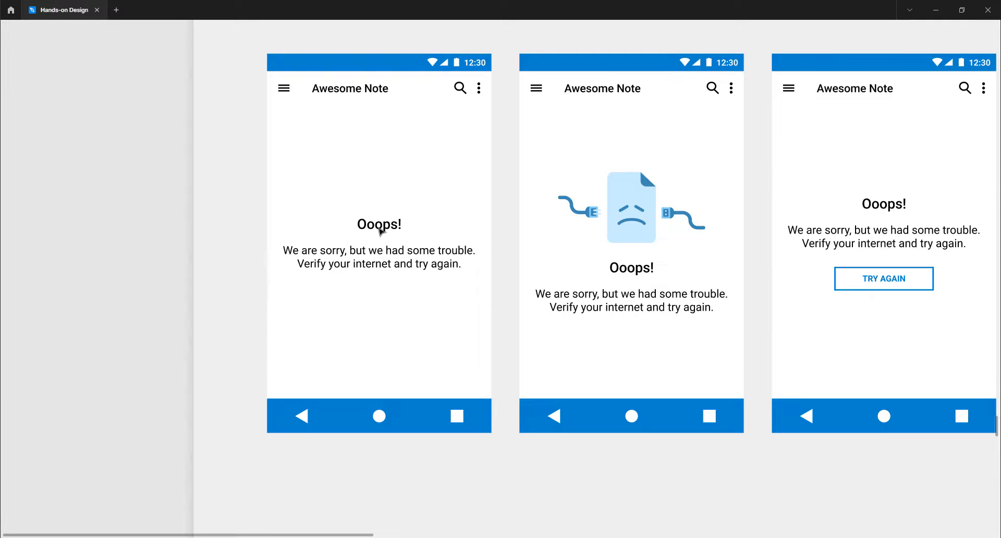
scroll(358, 271, right, 5)
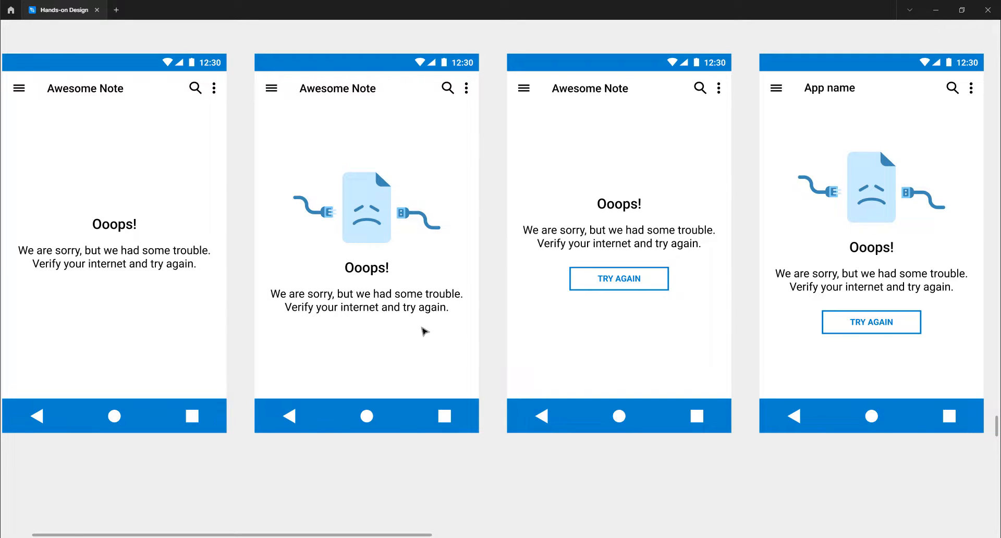
scroll(422, 331, right, 5)
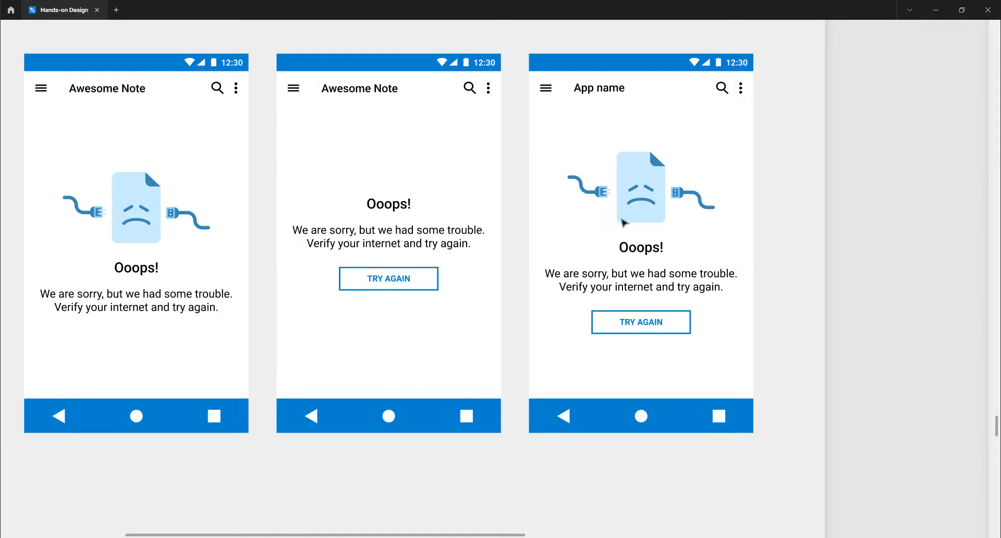
scroll(616, 223, right, 1)
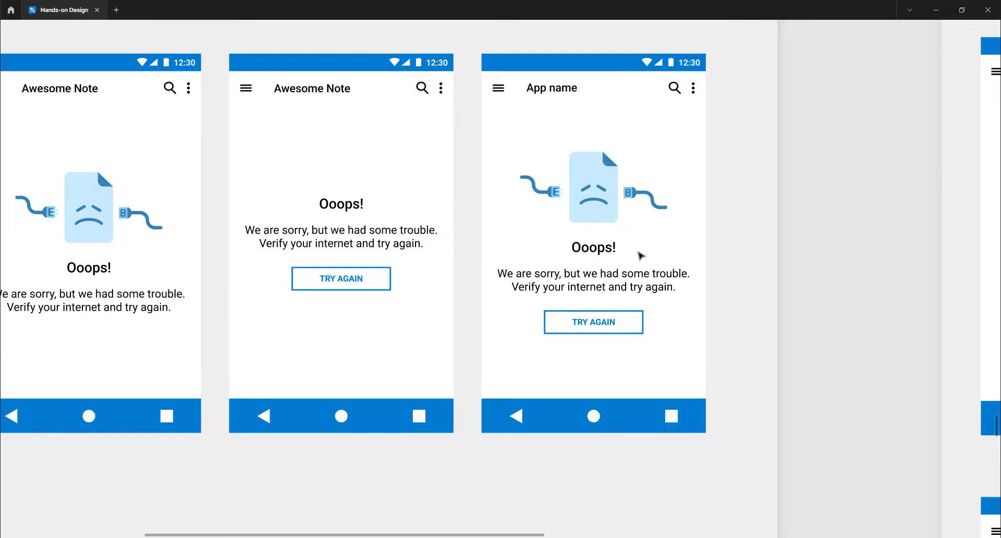
Look over both "No notes yet!" rows below the error screens in the Molecules frame
scroll(641, 255, down, 3)
scroll(639, 253, down, 5)
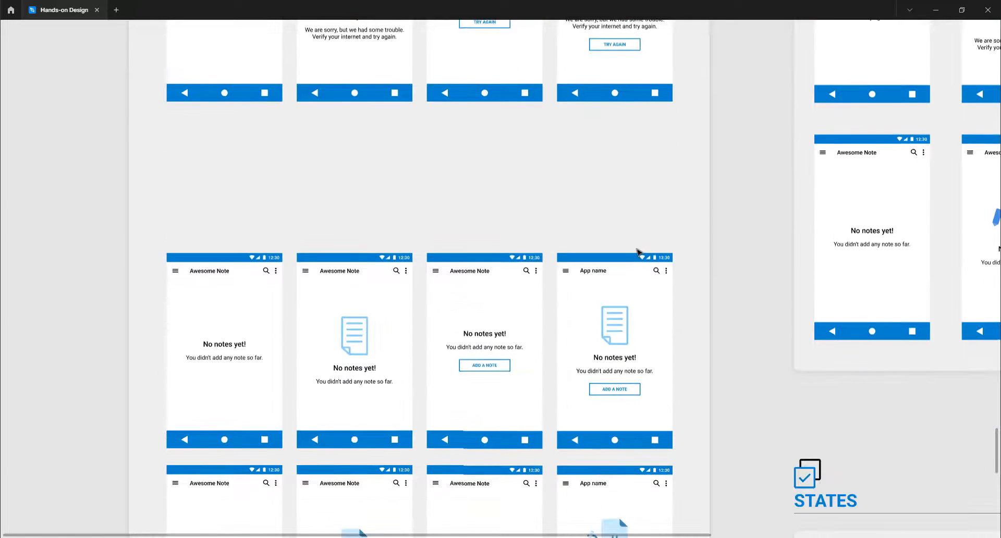
scroll(637, 252, down, 1)
scroll(340, 291, up, 3)
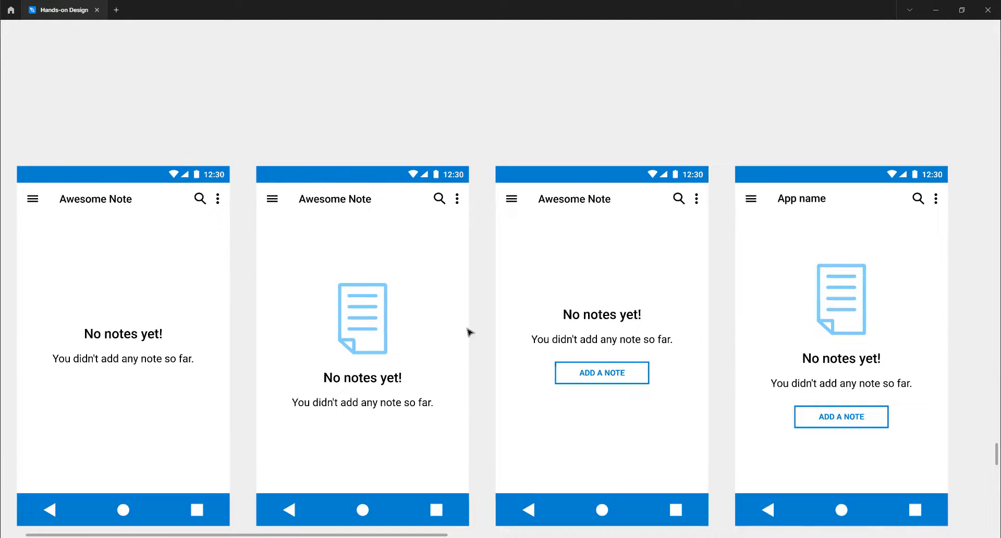
scroll(480, 308, down, 3)
scroll(608, 310, down, 3)
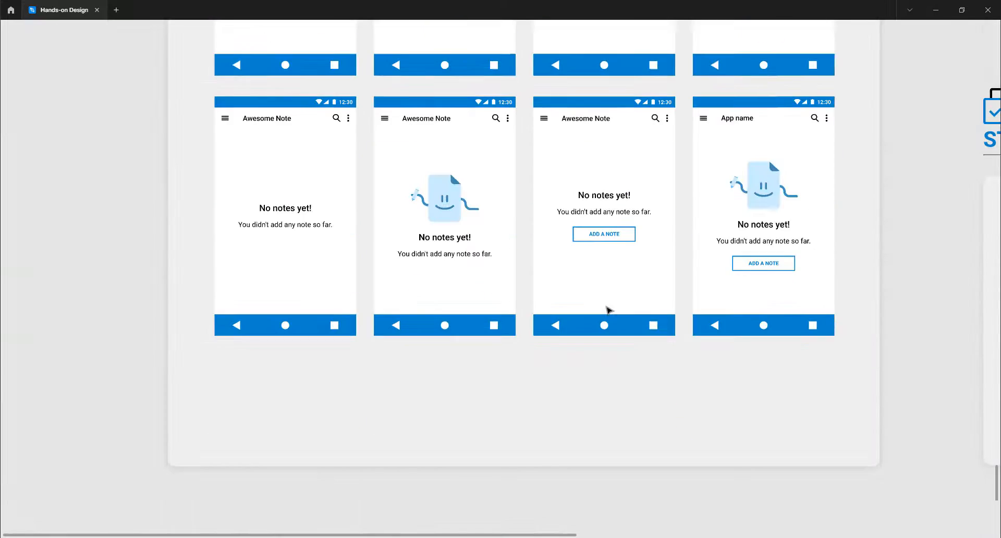
Read the contents of the States and Flows sections beside the Molecules frame
scroll(608, 310, right, 10)
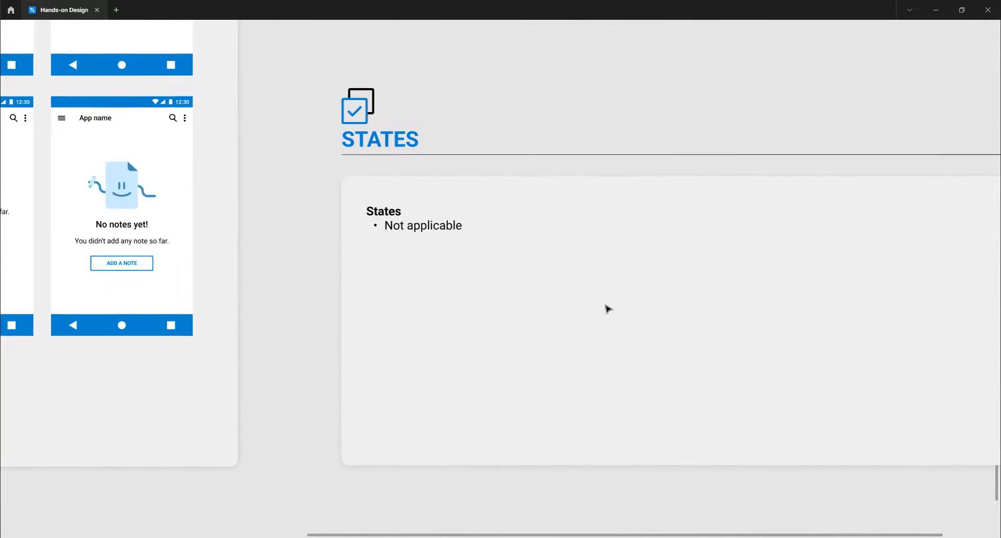
scroll(608, 309, right, 4)
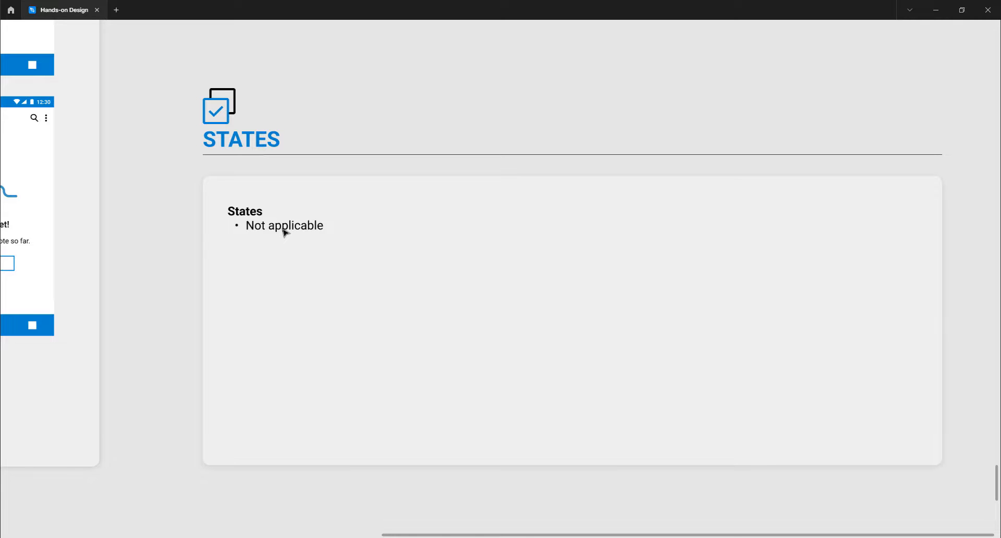
scroll(282, 229, down, 10)
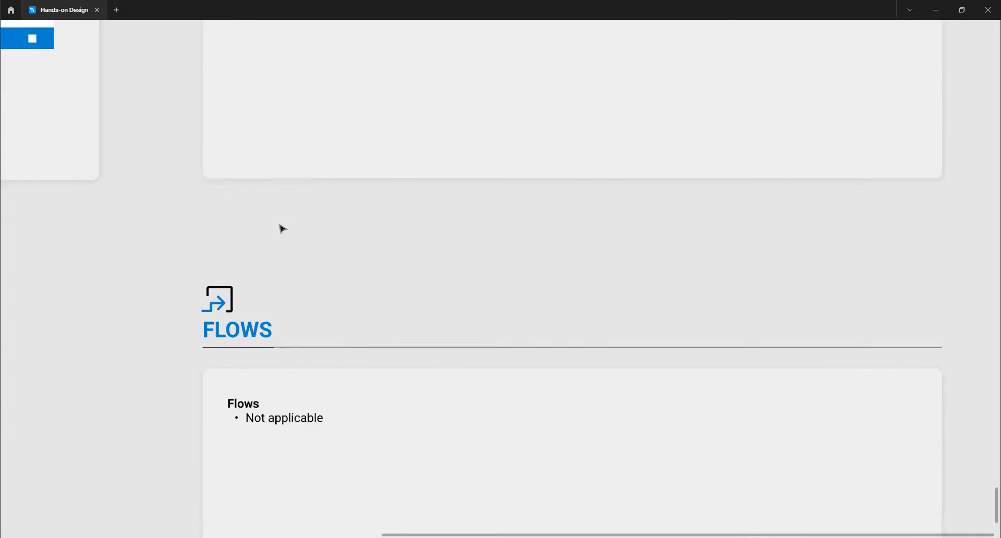
scroll(282, 229, up, 1)
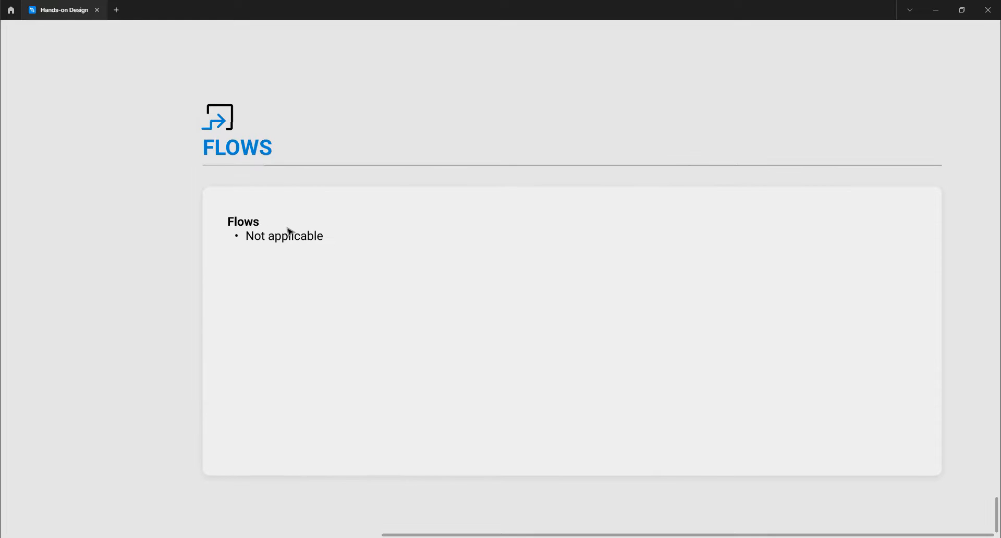
scroll(407, 229, down, 2)
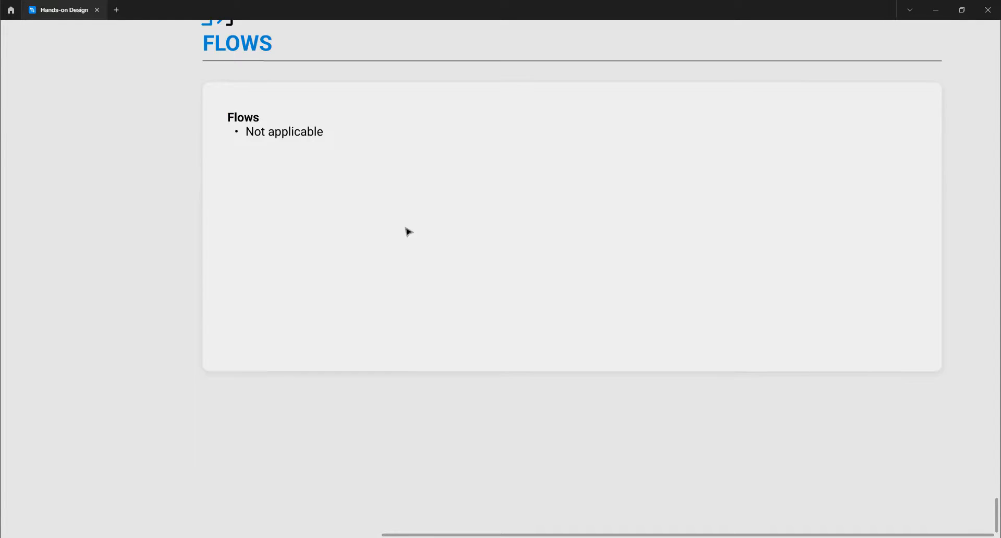
ctrl+scroll(406, 230, down, 2)
scroll(409, 232, up, 3)
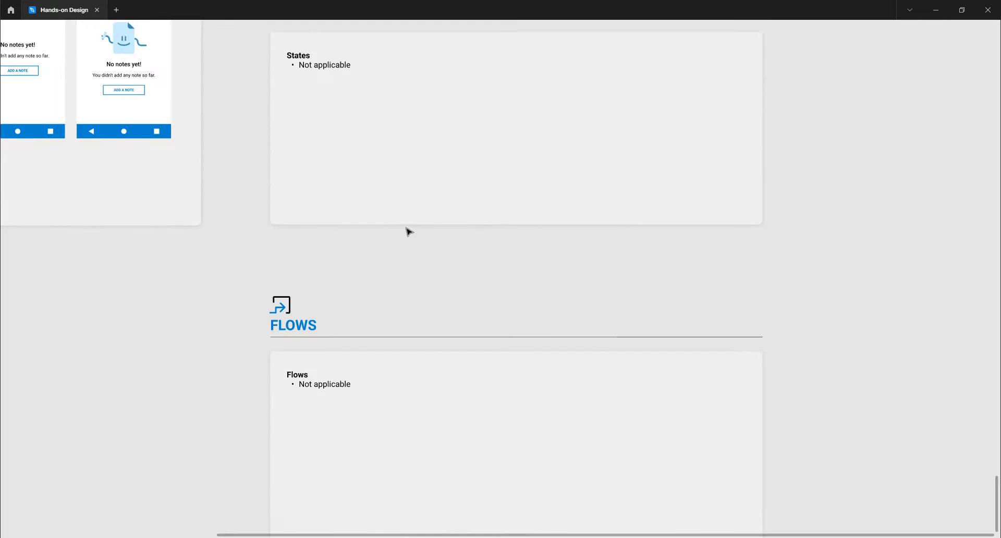
Examine the "No notes yet!" row with the page illustration up close, comparing its text, illustration and ADD A NOTE button variants
scroll(410, 231, left, 6)
scroll(408, 231, up, 5)
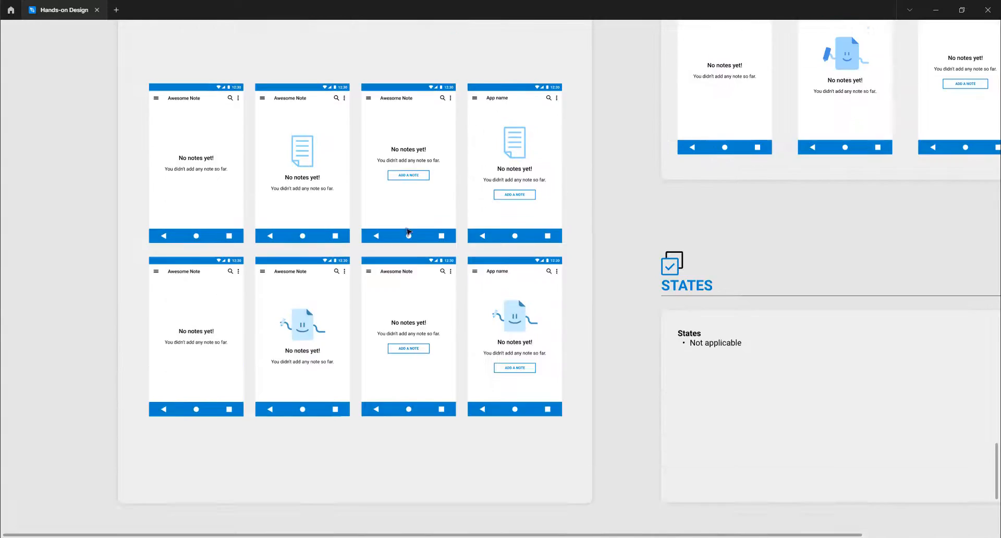
scroll(407, 231, down, 2)
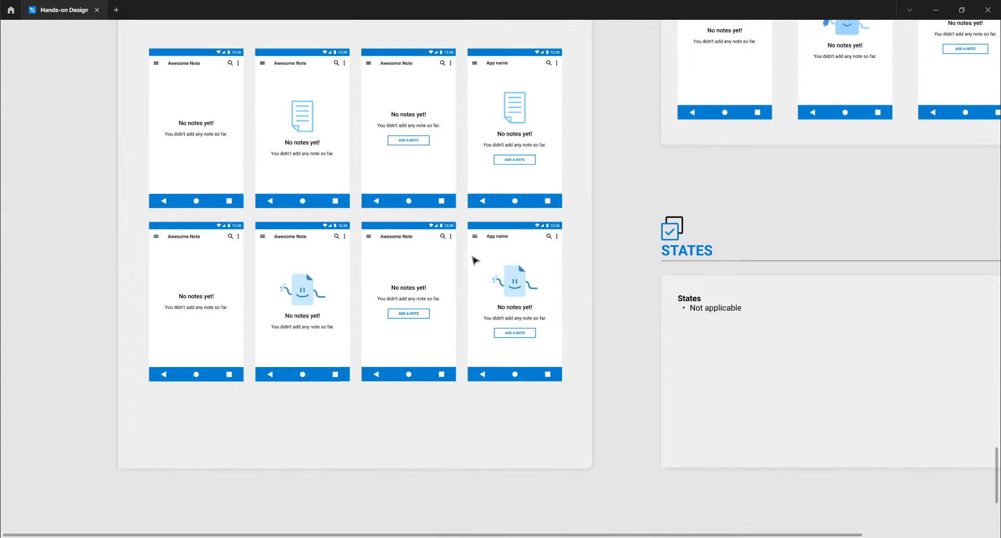
scroll(501, 268, up, 2)
ctrl+scroll(503, 243, up, 3)
ctrl+scroll(517, 219, up, 3)
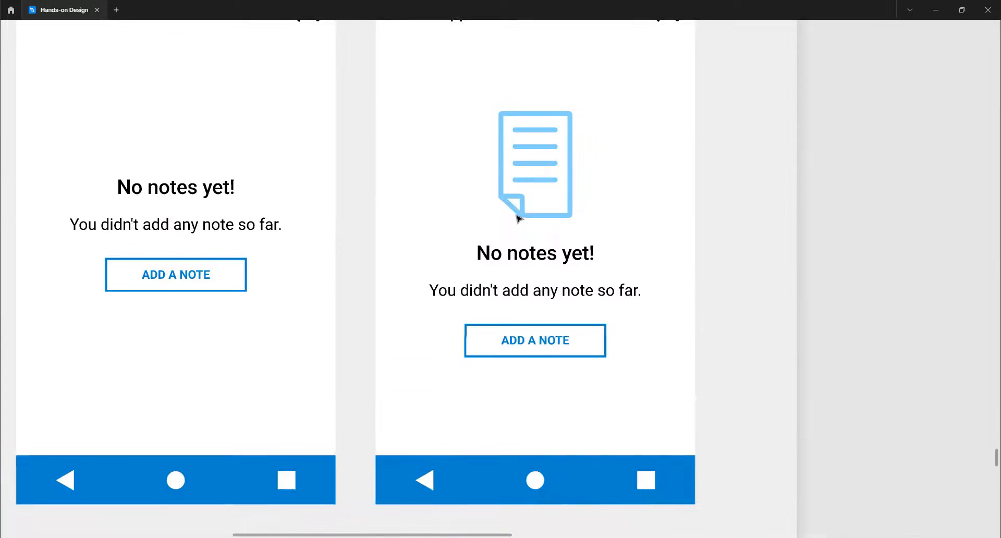
scroll(518, 219, up, 1)
scroll(518, 221, left, 3)
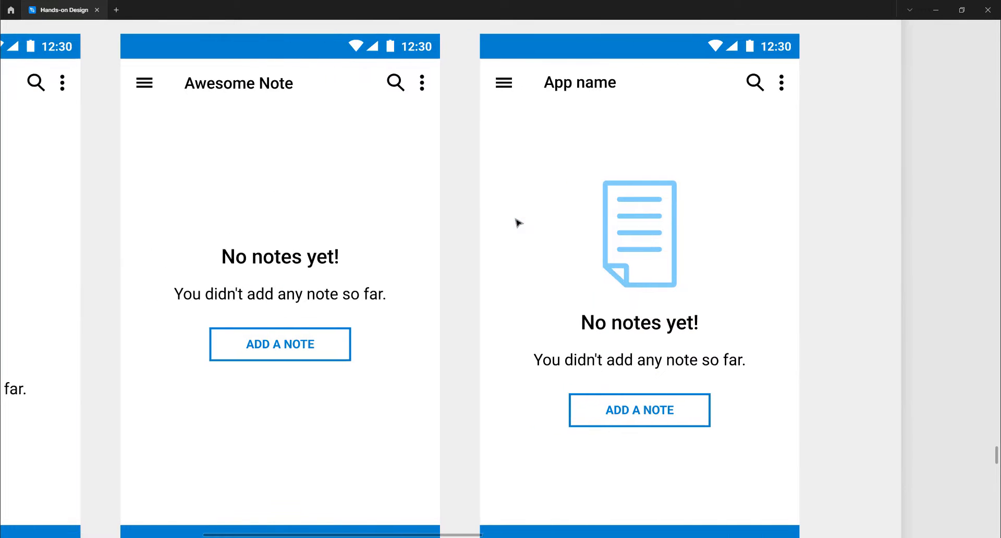
scroll(518, 224, right, 1)
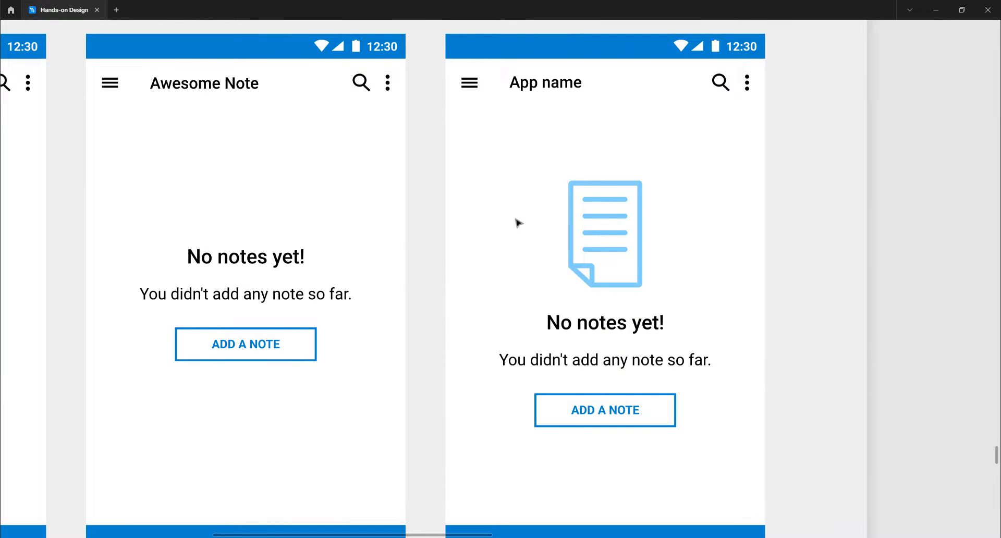
ctrl+scroll(517, 223, up, 2)
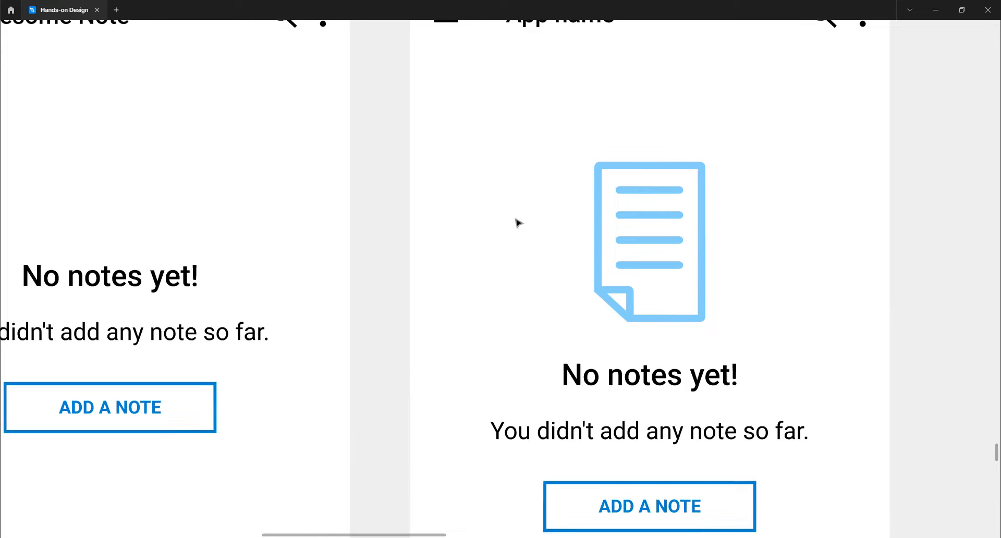
ctrl+scroll(517, 224, down, 1)
ctrl+scroll(517, 223, down, 1)
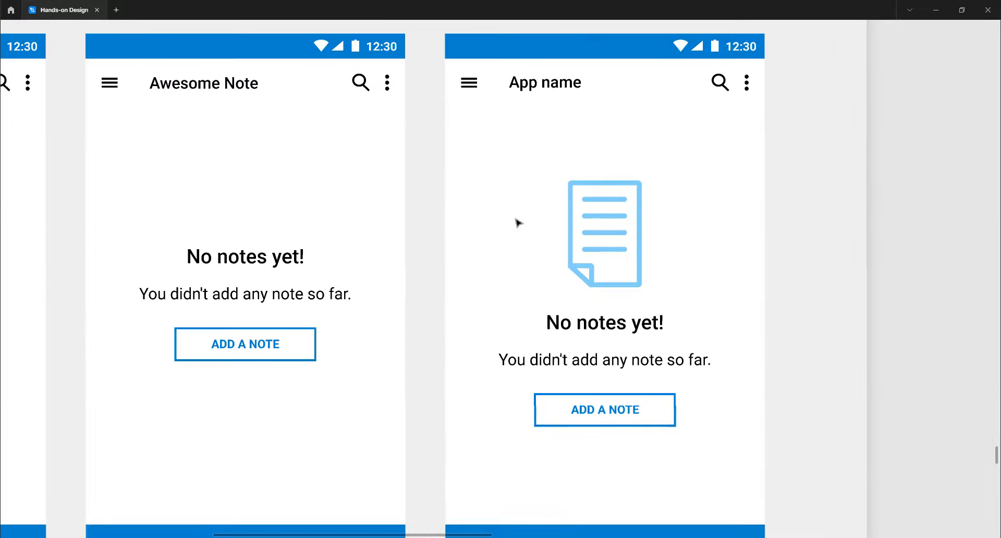
scroll(518, 224, left, 6)
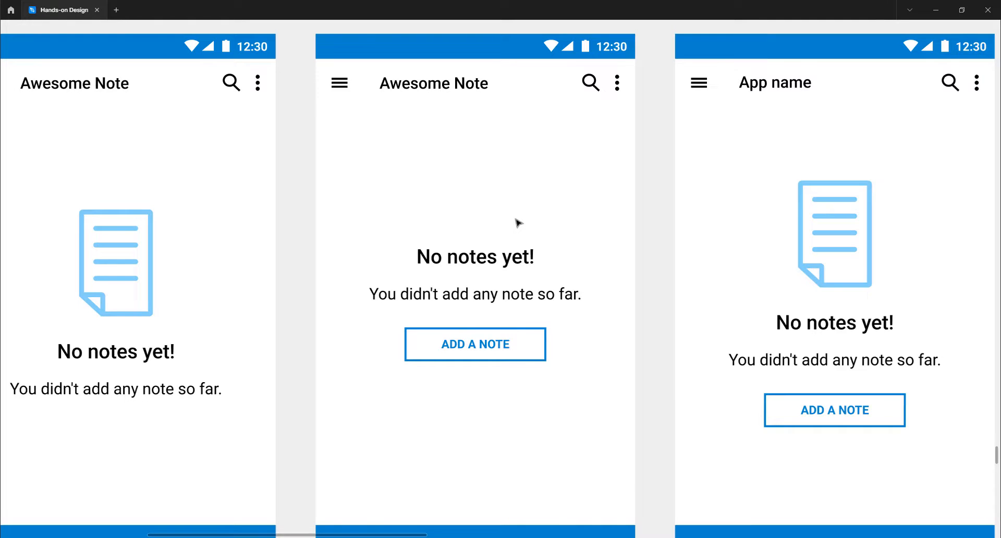
ctrl+scroll(517, 223, down, 1)
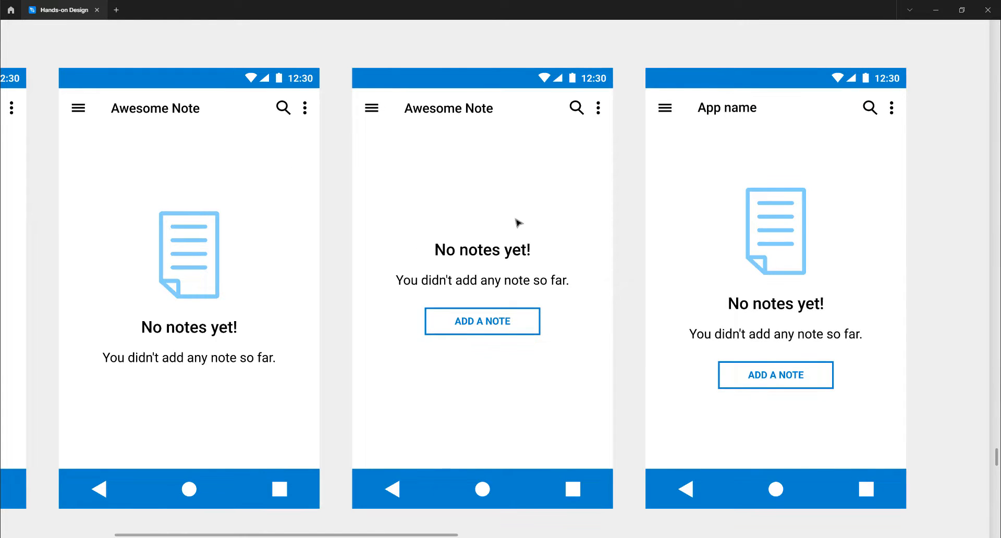
ctrl+scroll(517, 223, up, 1)
ctrl+scroll(518, 223, down, 2)
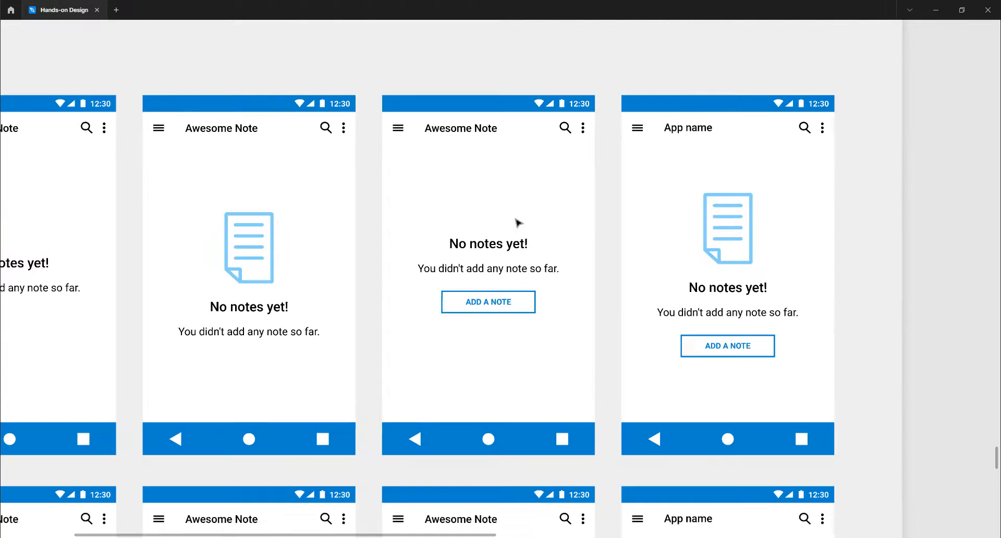
scroll(518, 223, left, 3)
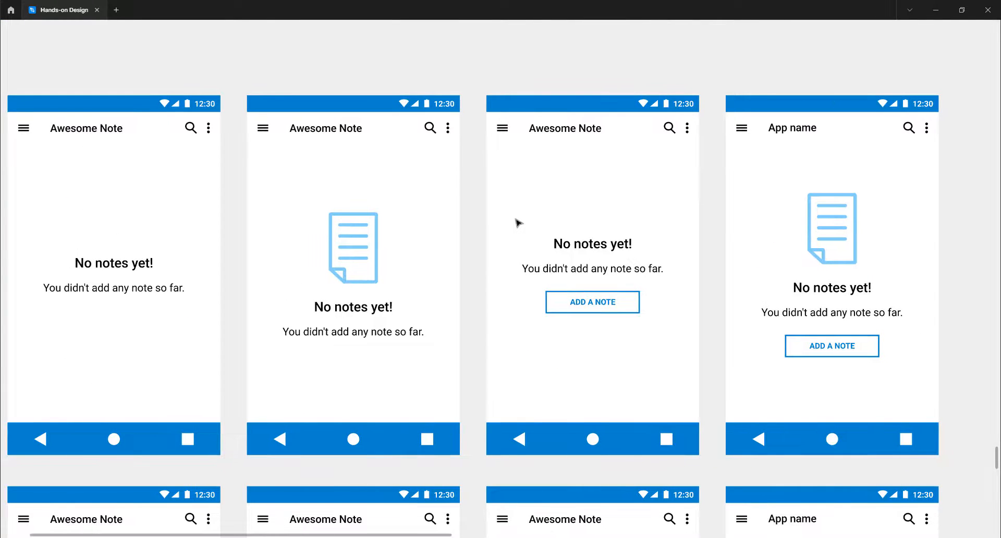
scroll(518, 224, down, 1)
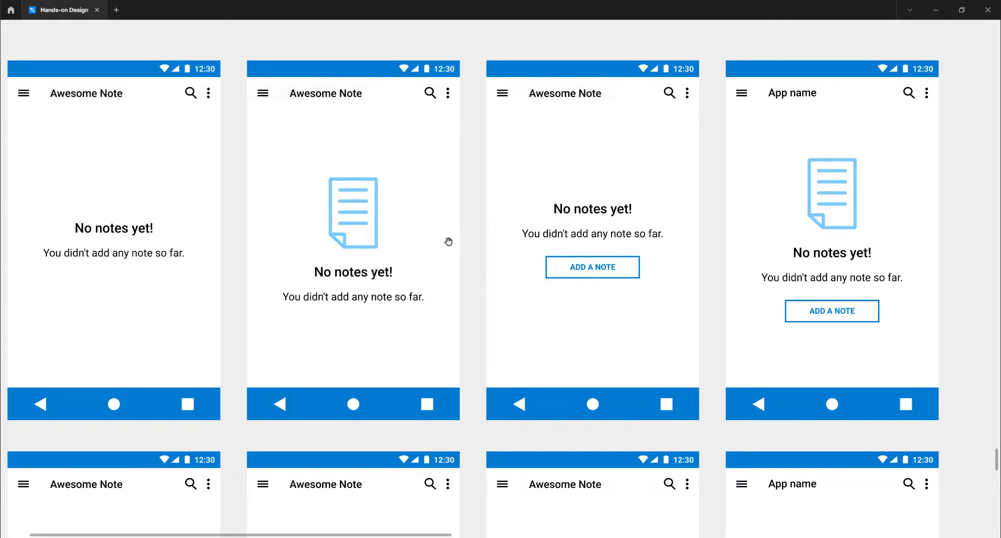
drag(454, 239, 466, 220)
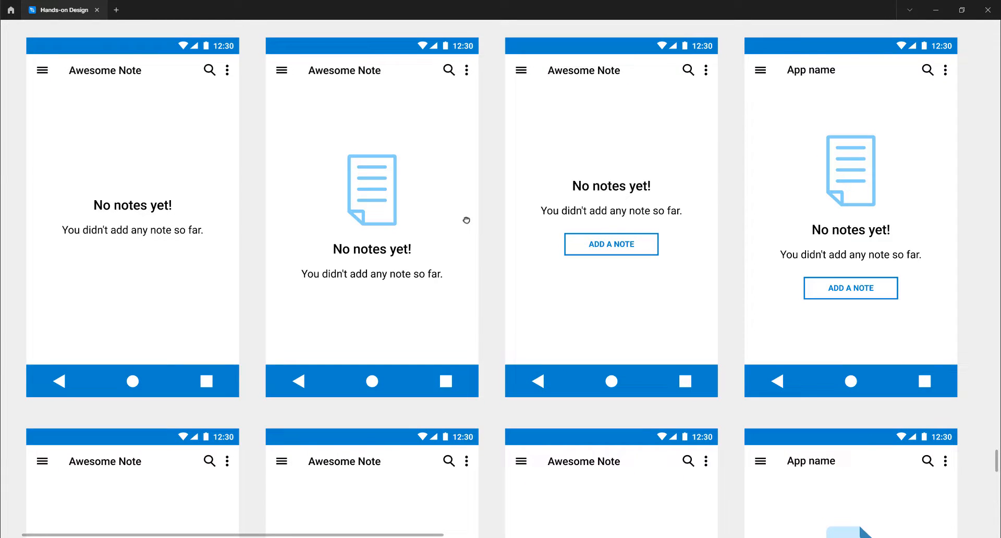